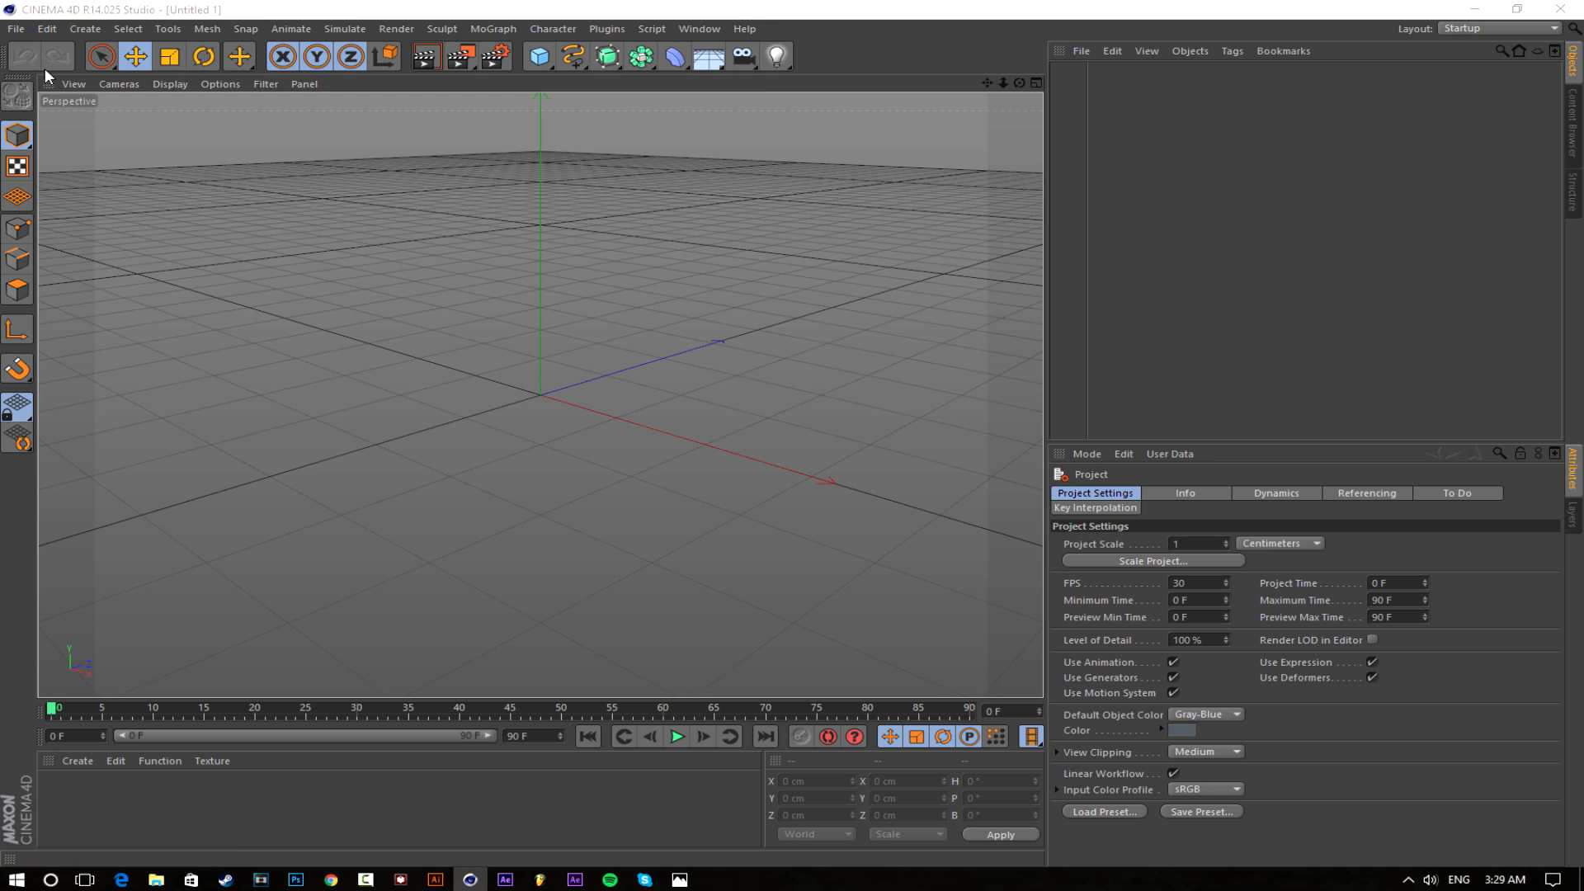
Open the TUTORIAL.c4d project from the YT videos folder
key(ctrl+o)
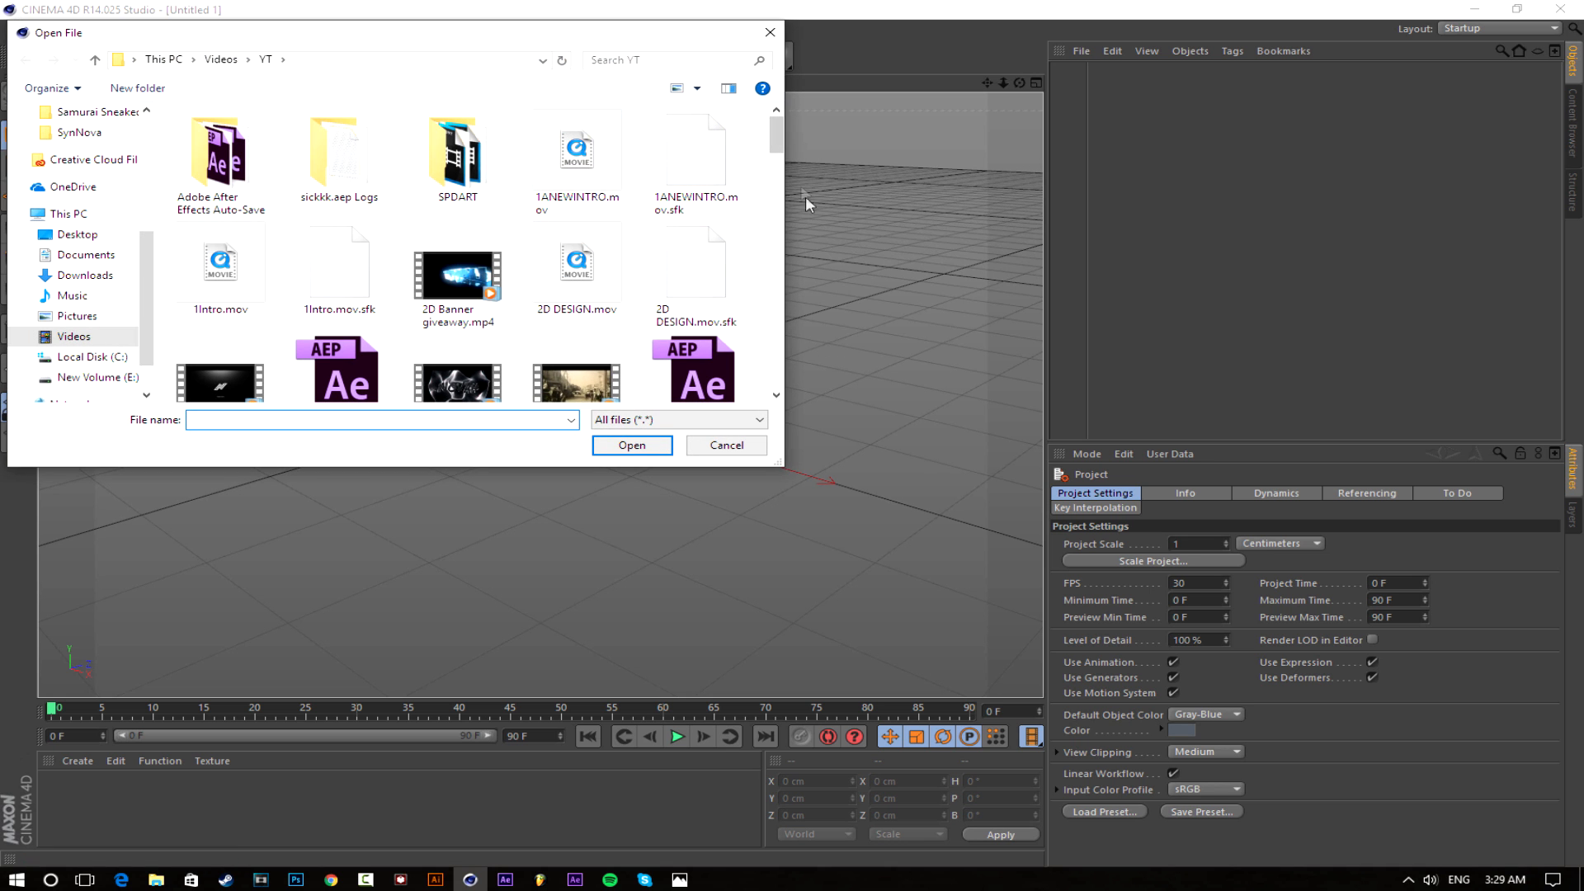
drag(775, 149, 776, 159)
click(711, 265)
text(tu)
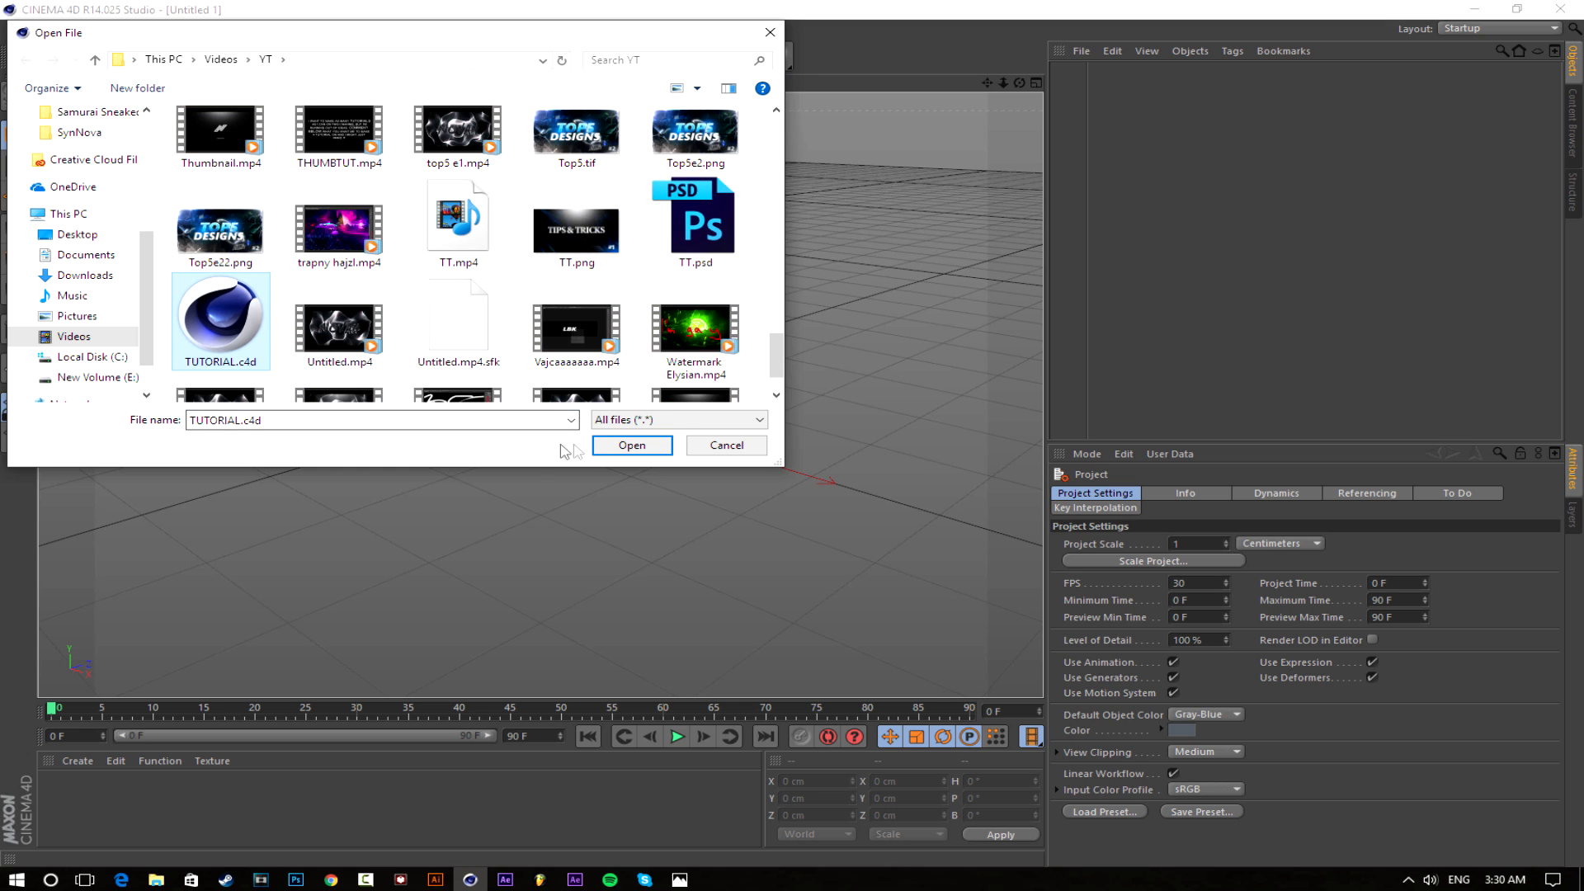
click(632, 444)
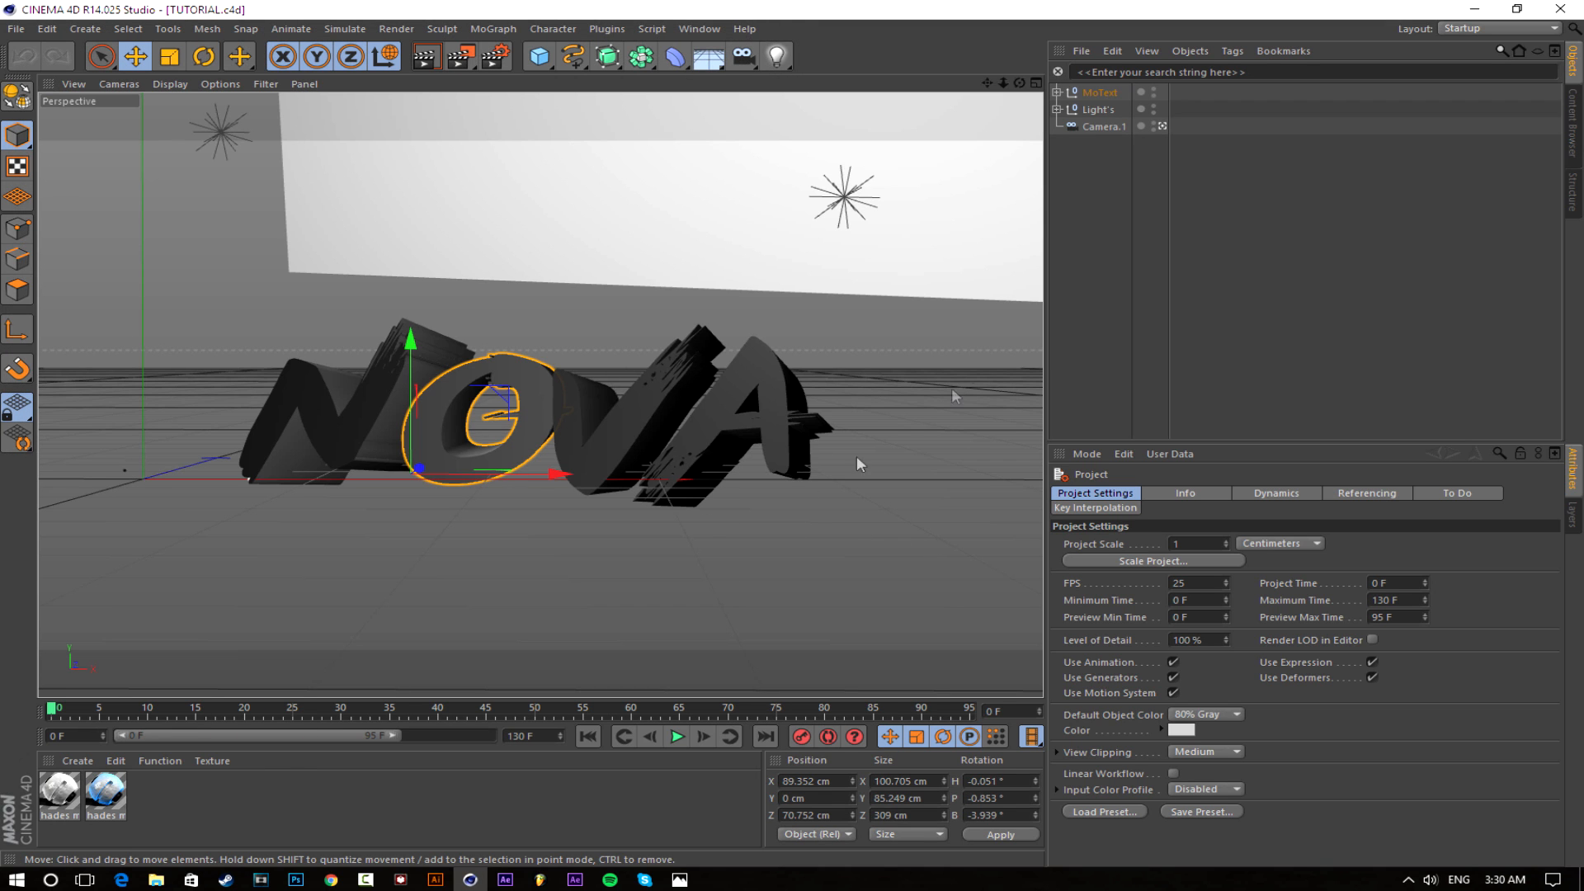
Delete the existing MoText group holding the NOVA letters from the scene
click(1099, 92)
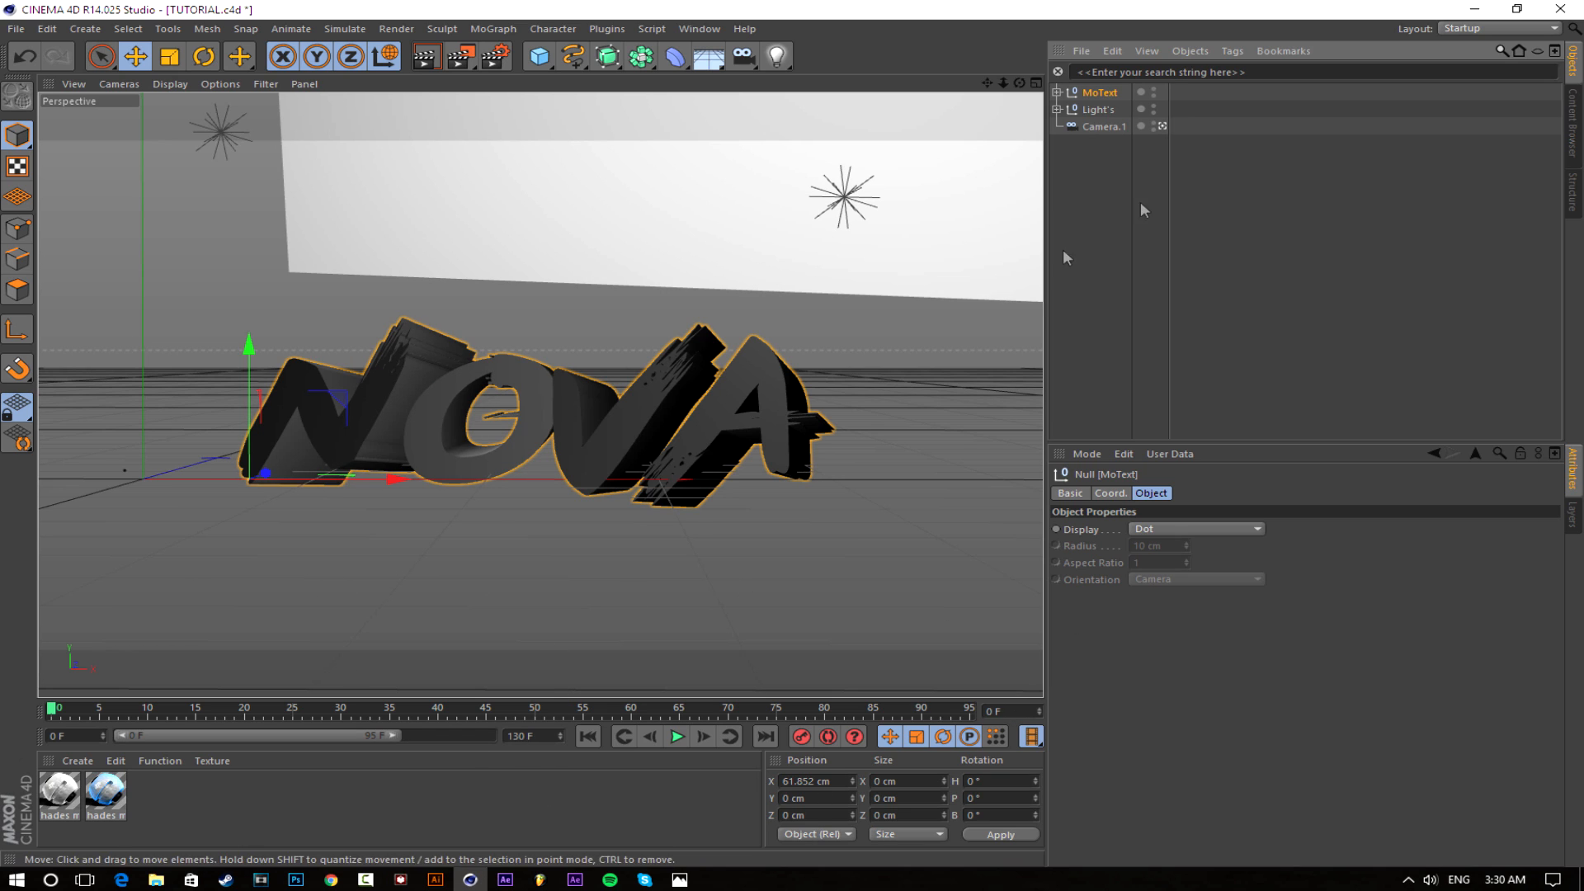
click(1057, 93)
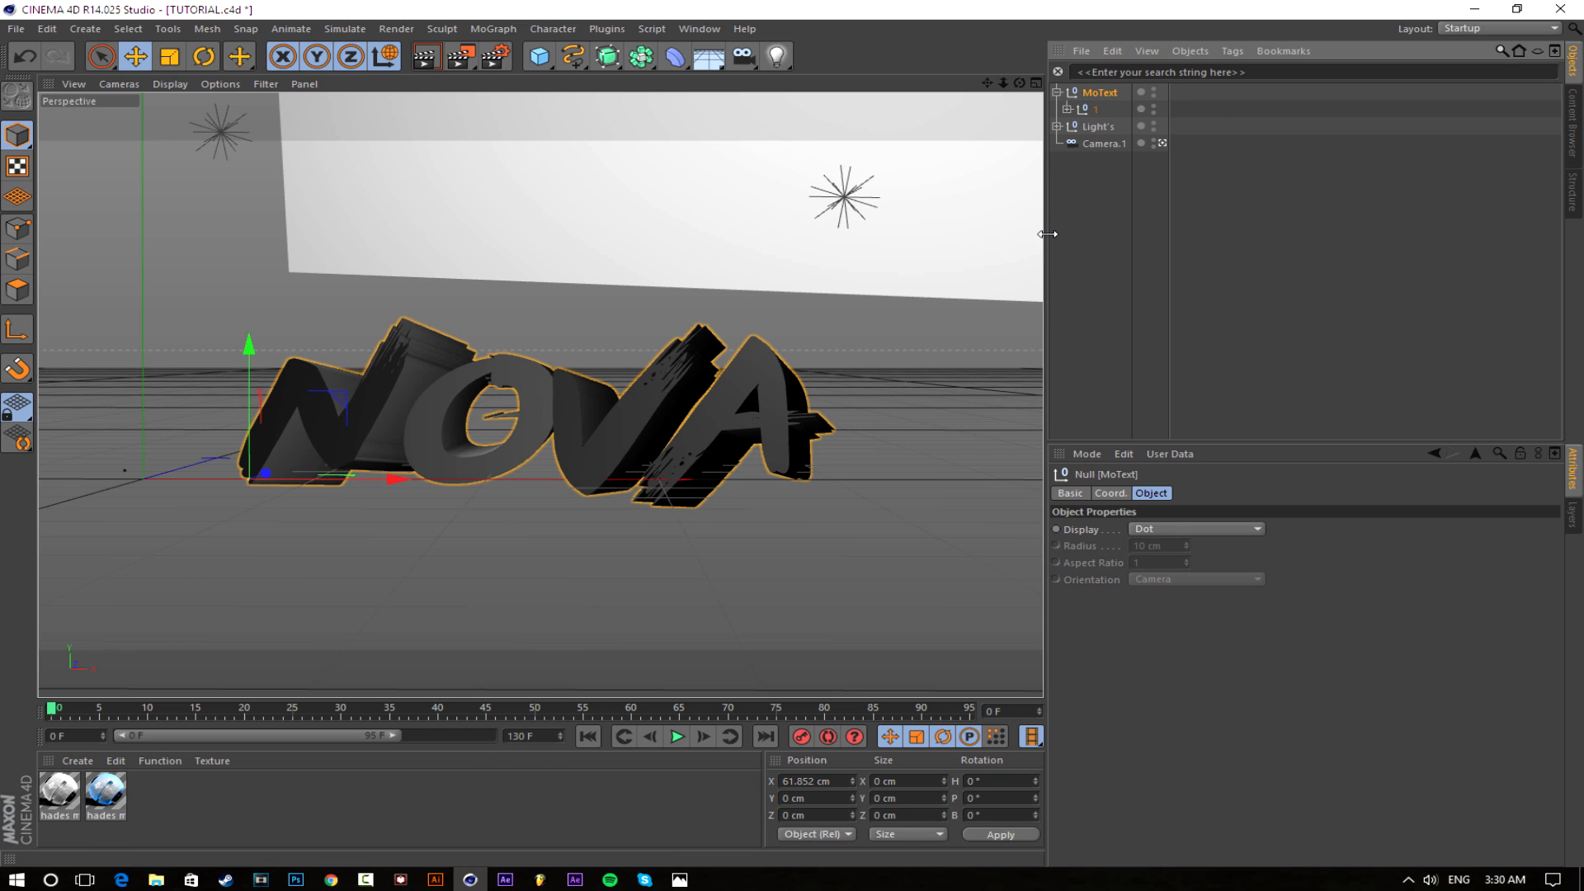
key(Delete)
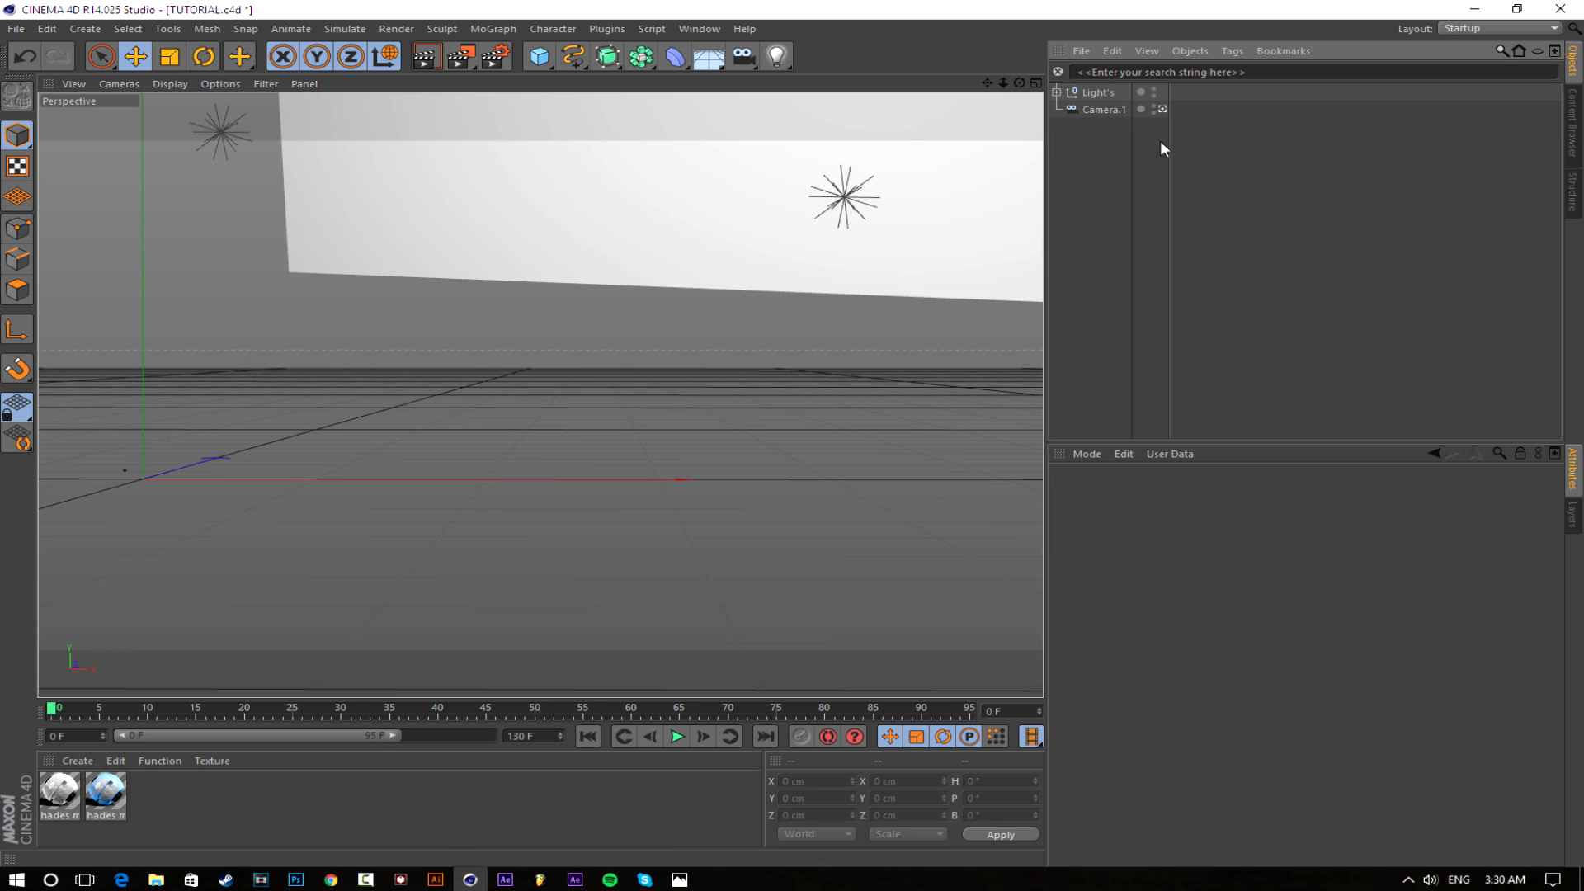
Add a new MoText object and set its wording to "TEXT"
click(493, 33)
click(536, 240)
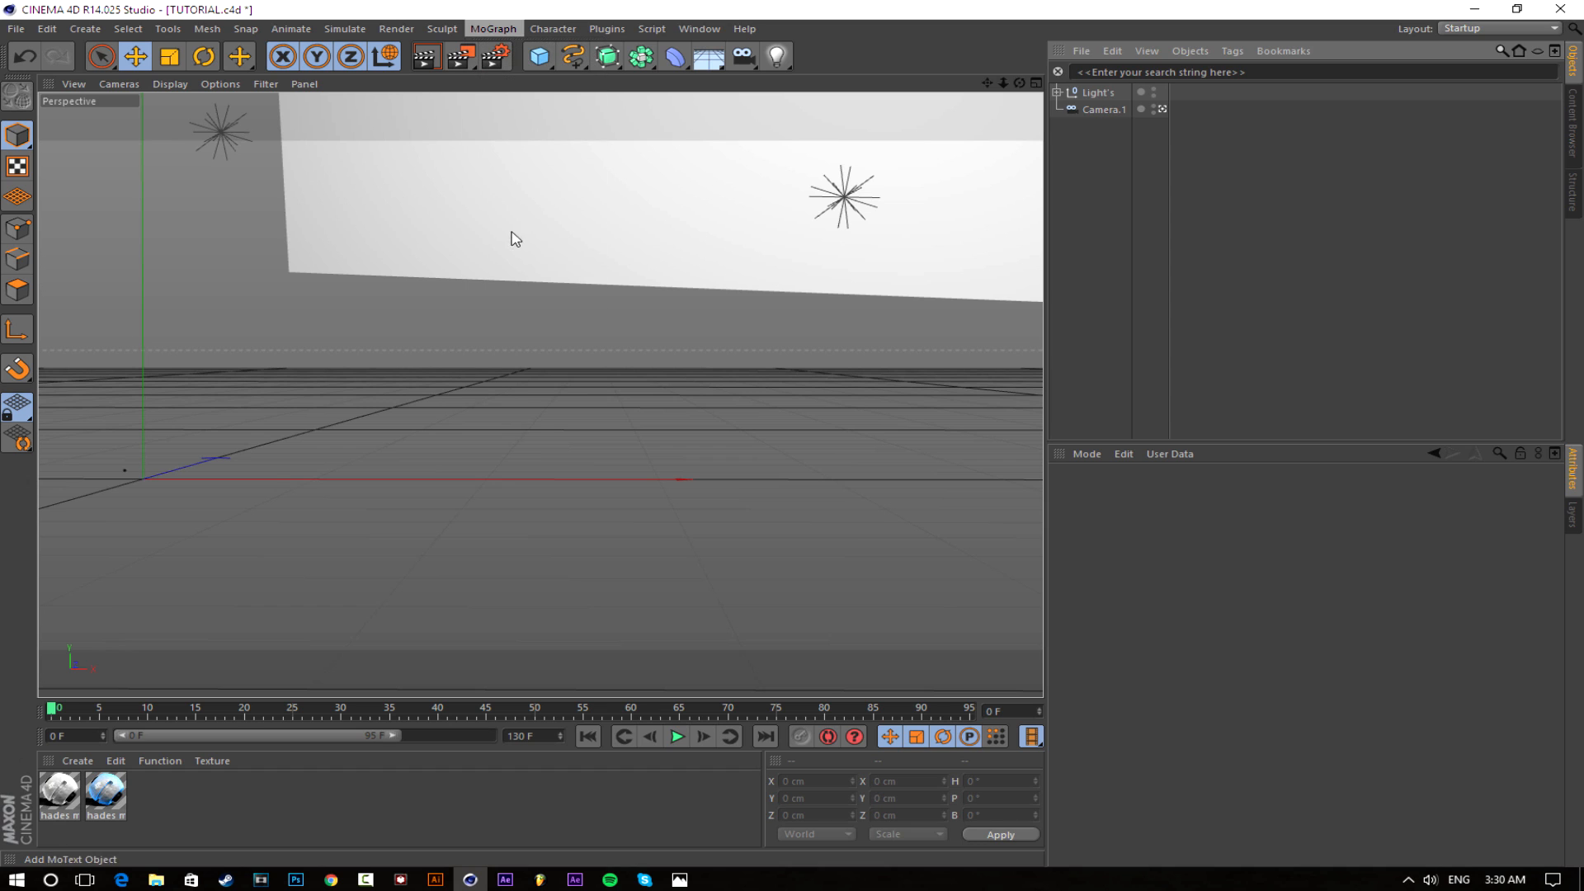
click(1172, 579)
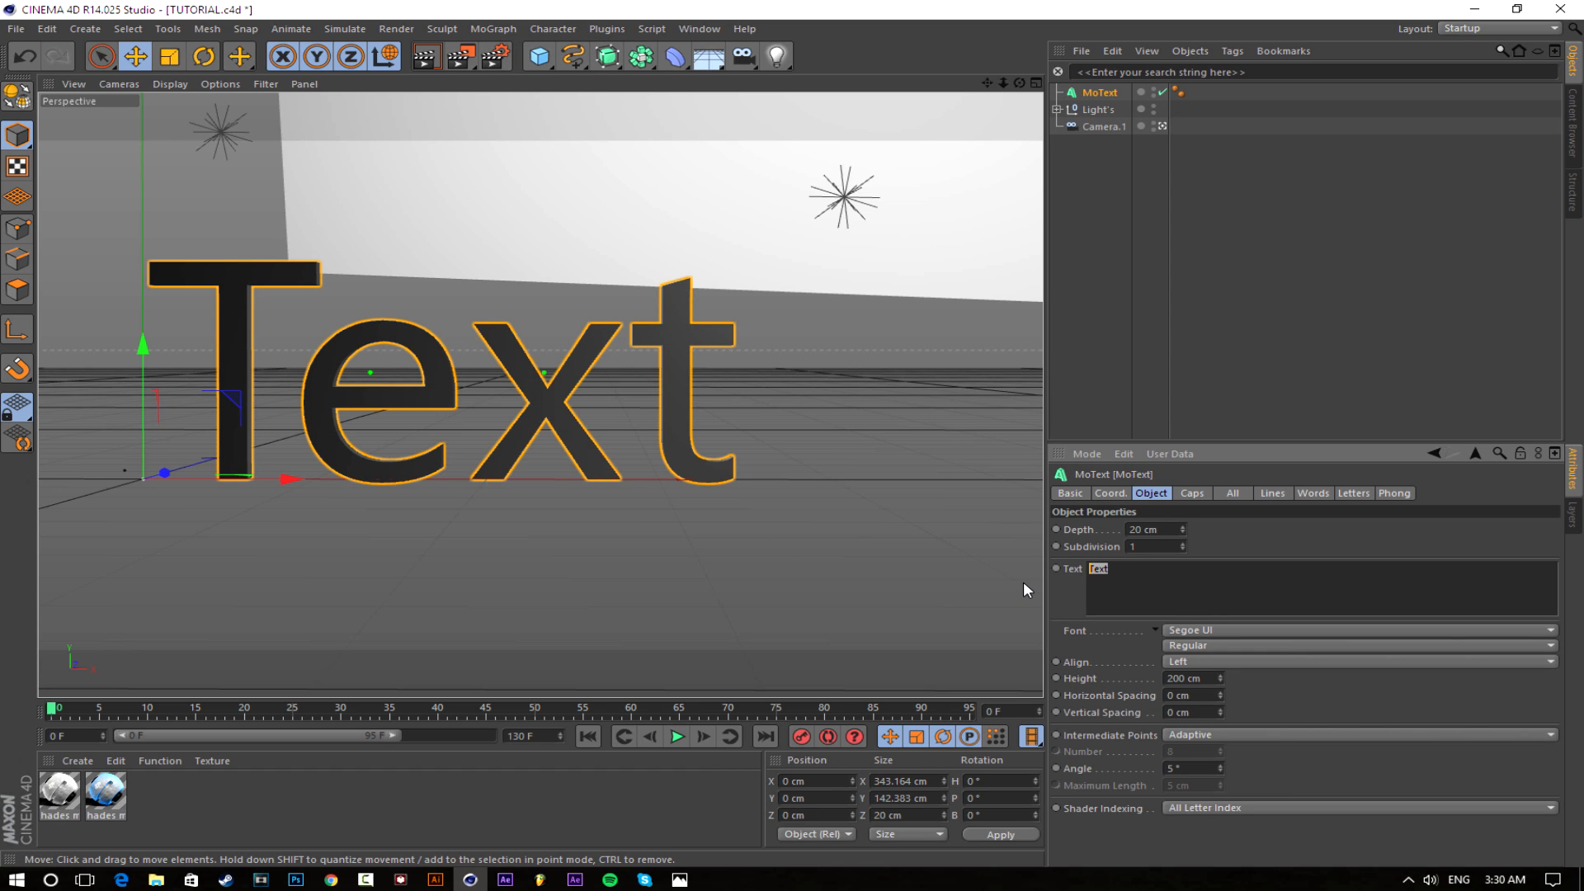
text(TEXT)
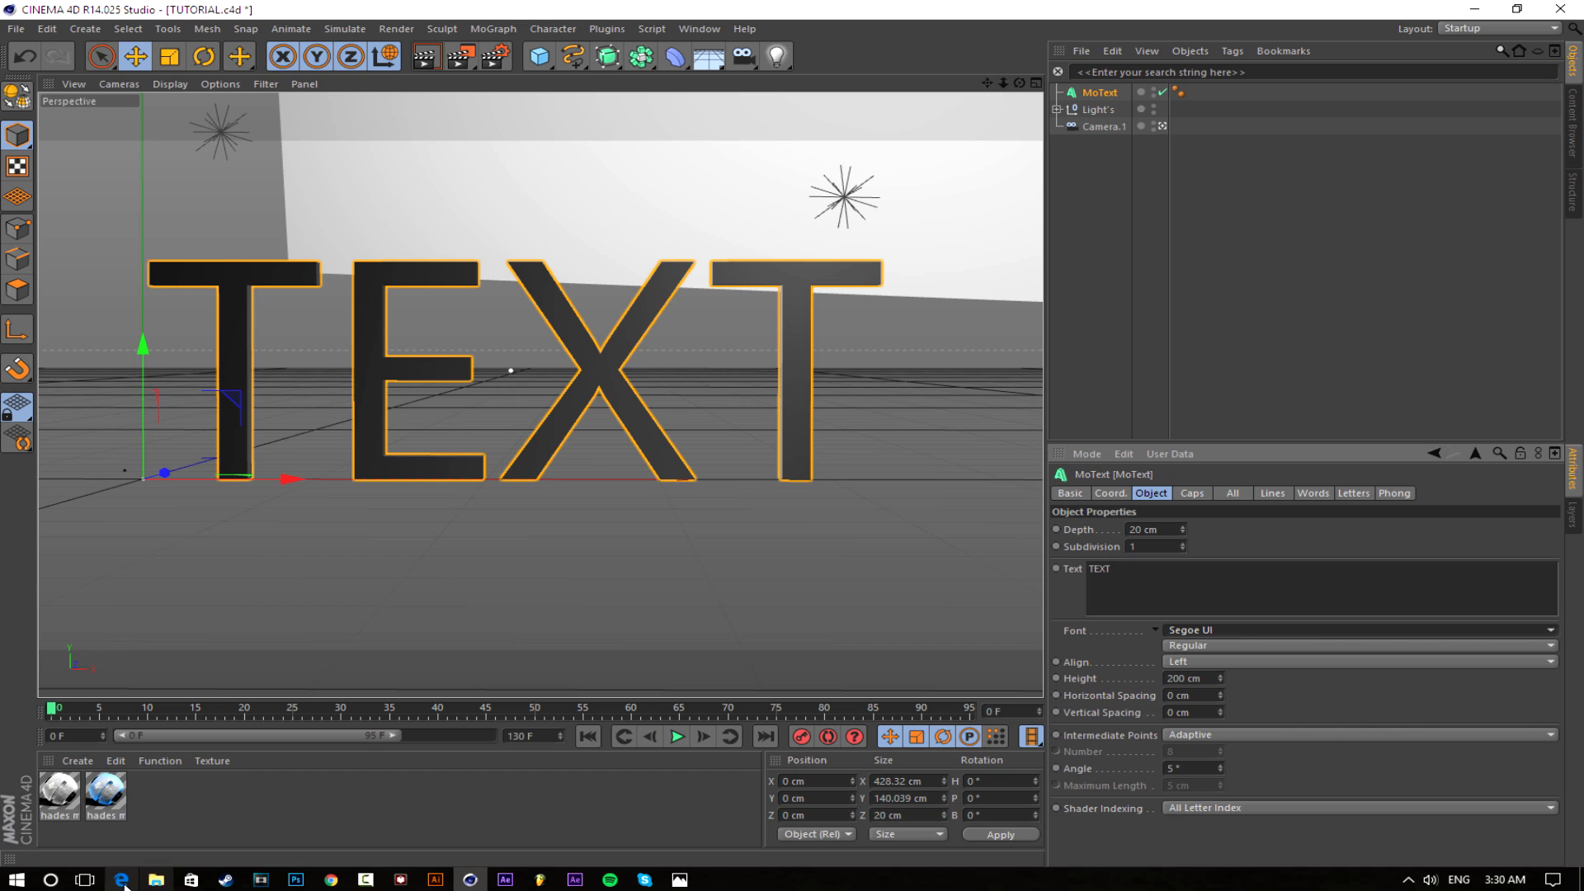
click(156, 880)
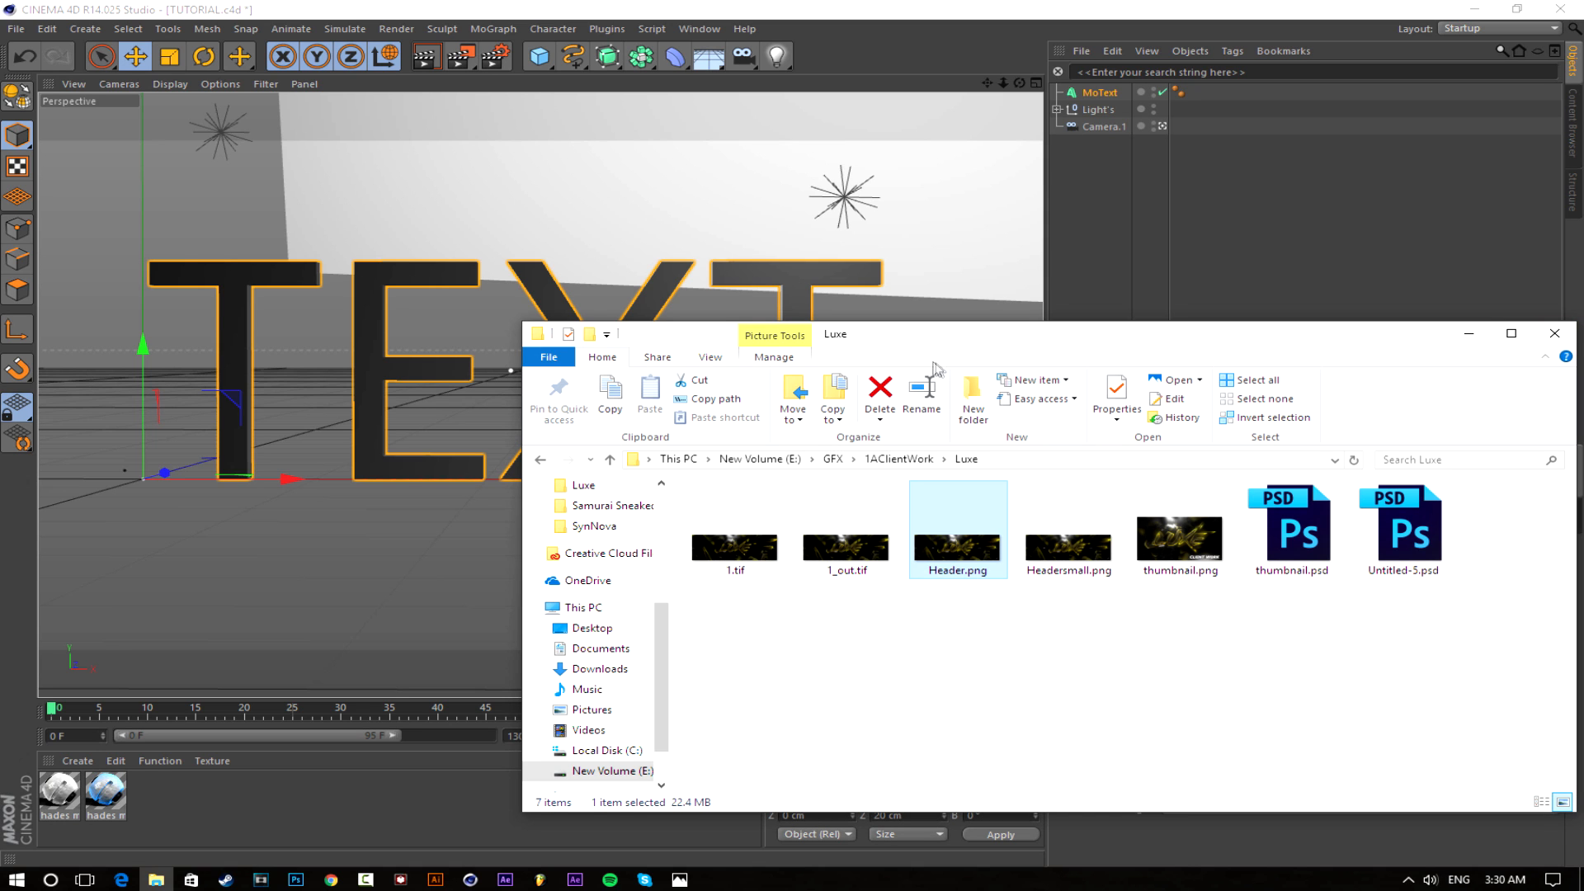
click(584, 608)
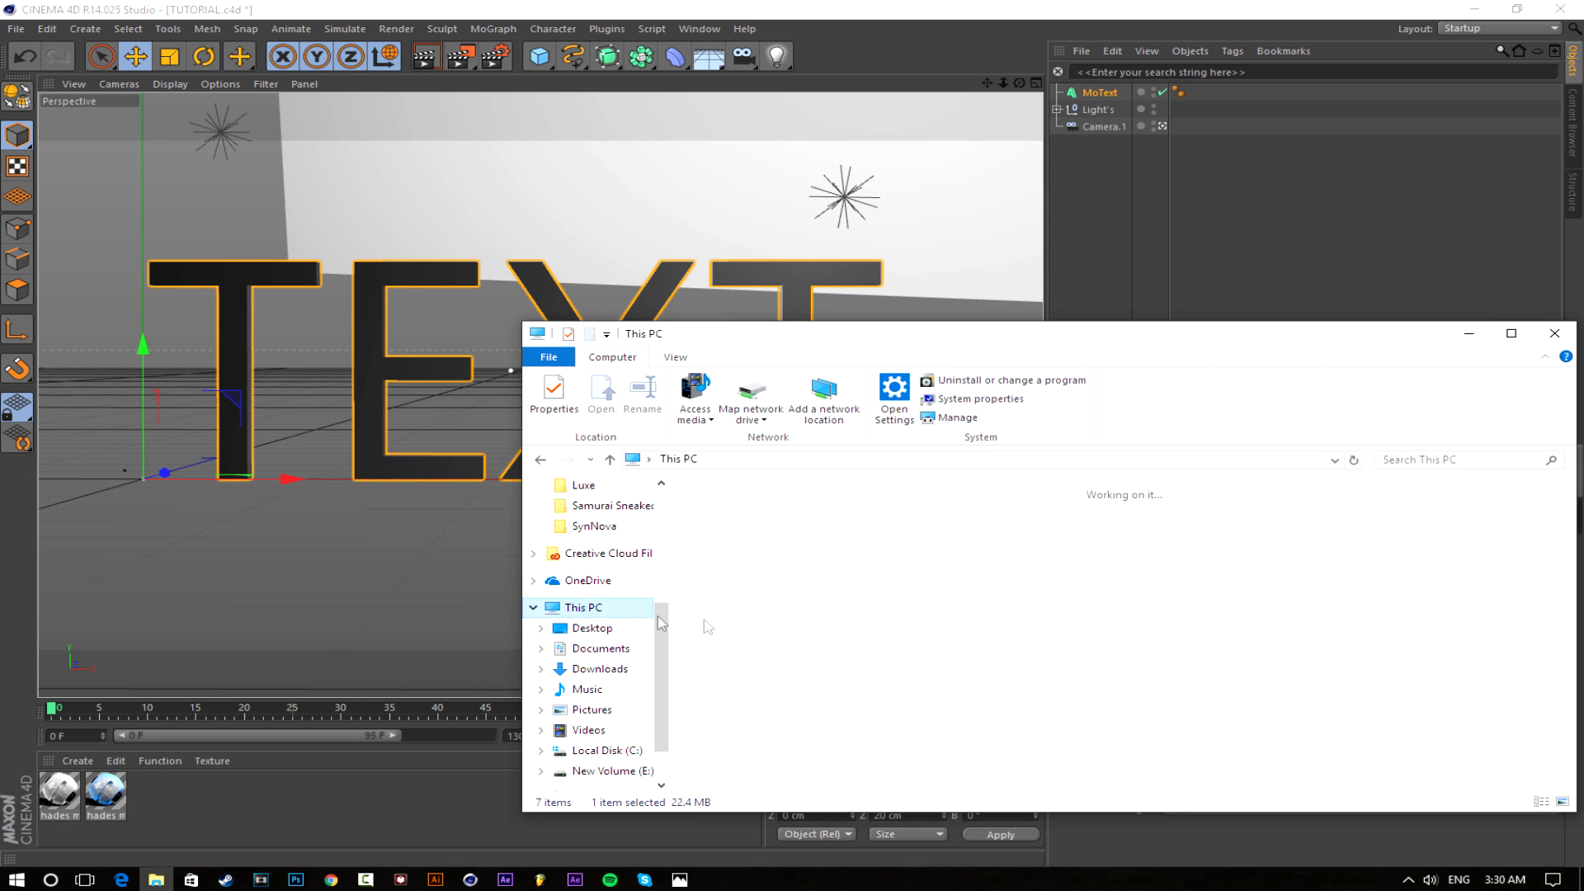
click(1145, 8)
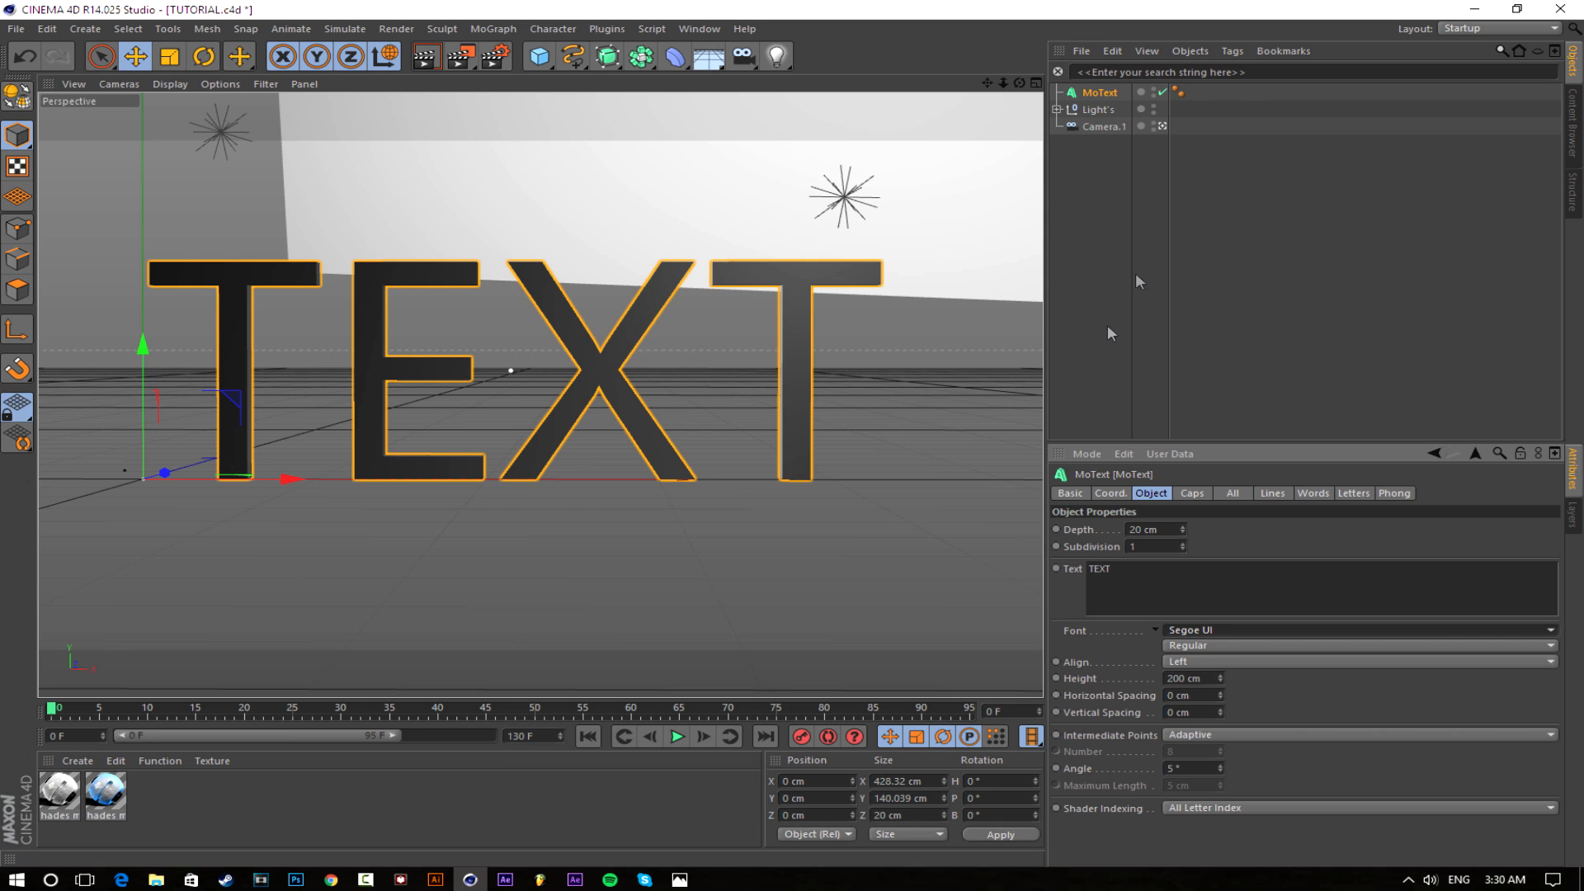
Change the font of the MoText object to BRUSHSTRIKE
click(1526, 631)
drag(1550, 662, 1500, 46)
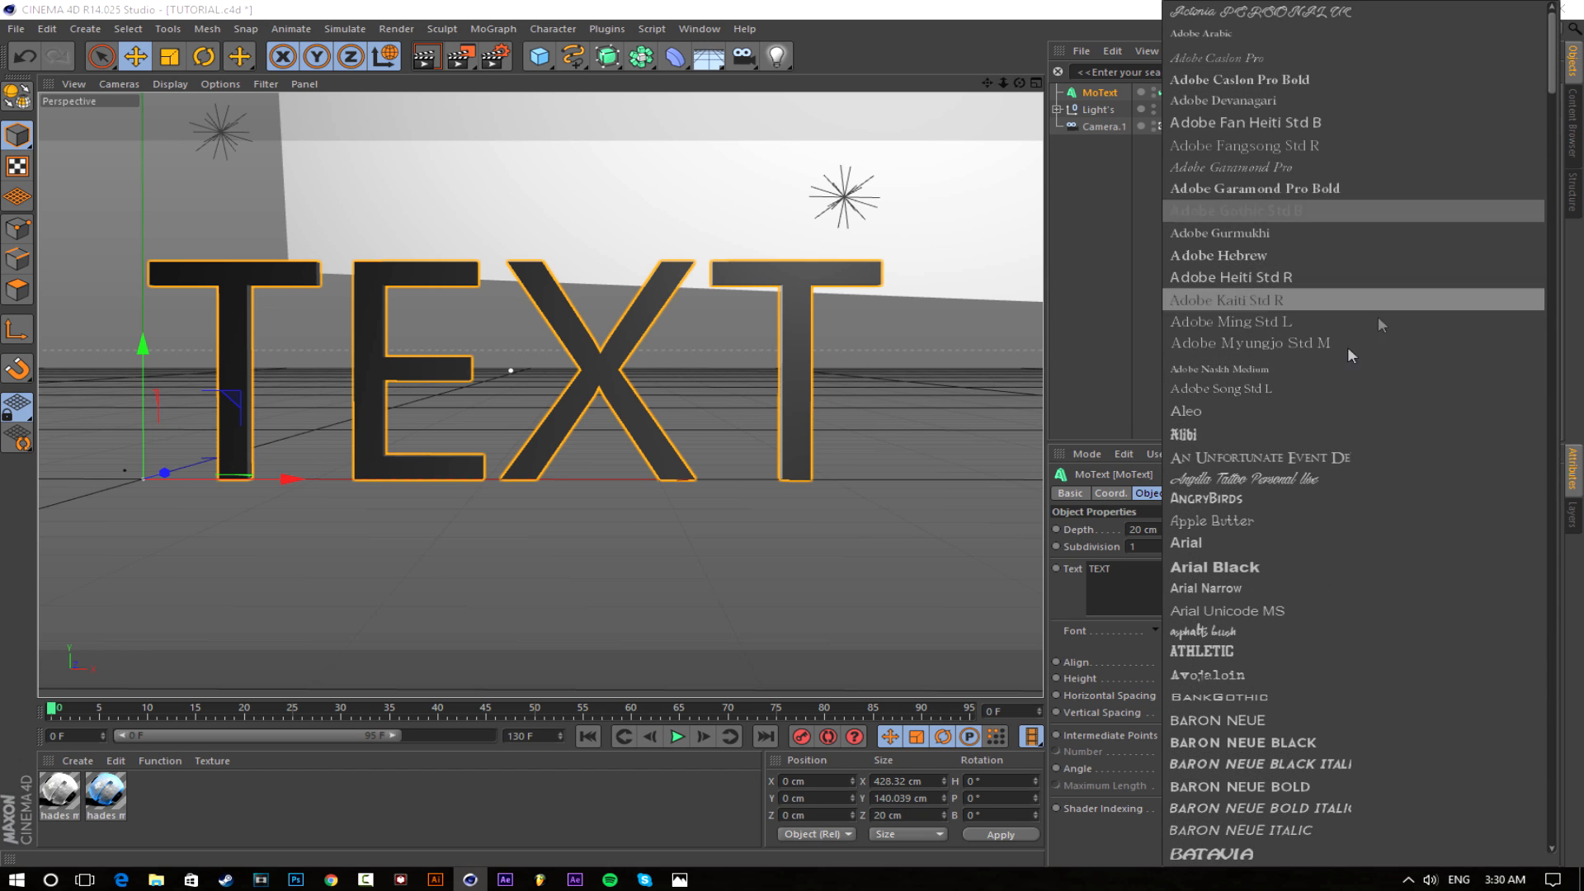
scroll(1361, 339, down, 8)
click(1210, 550)
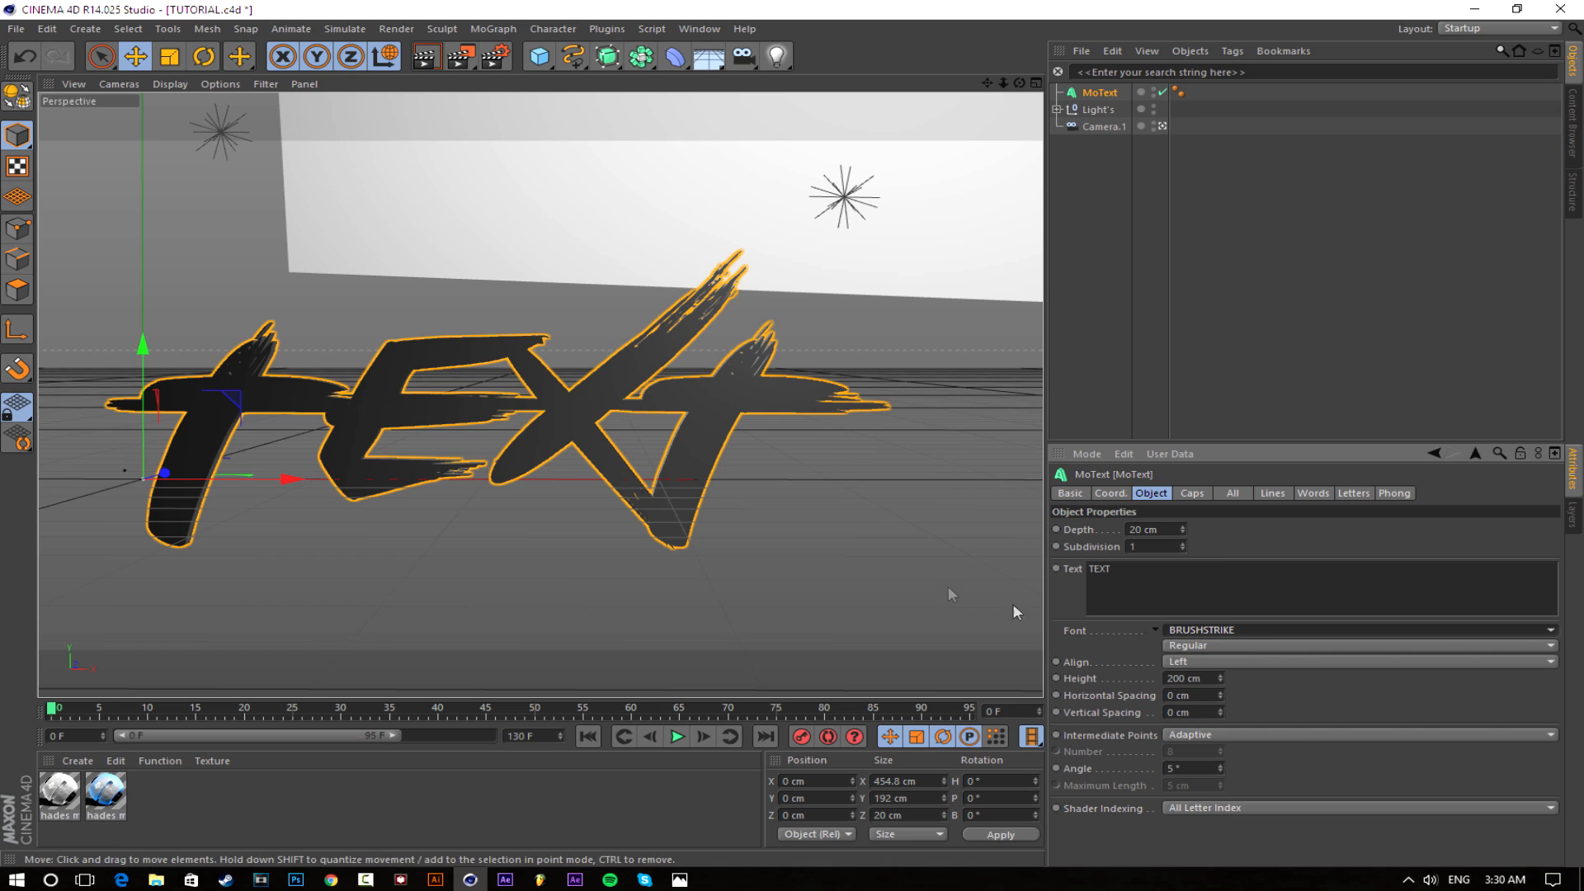
Try the wording in lowercase as "text" and change it back to uppercase "TEXT" to compare the letter shapes
drag(1188, 580, 1073, 569)
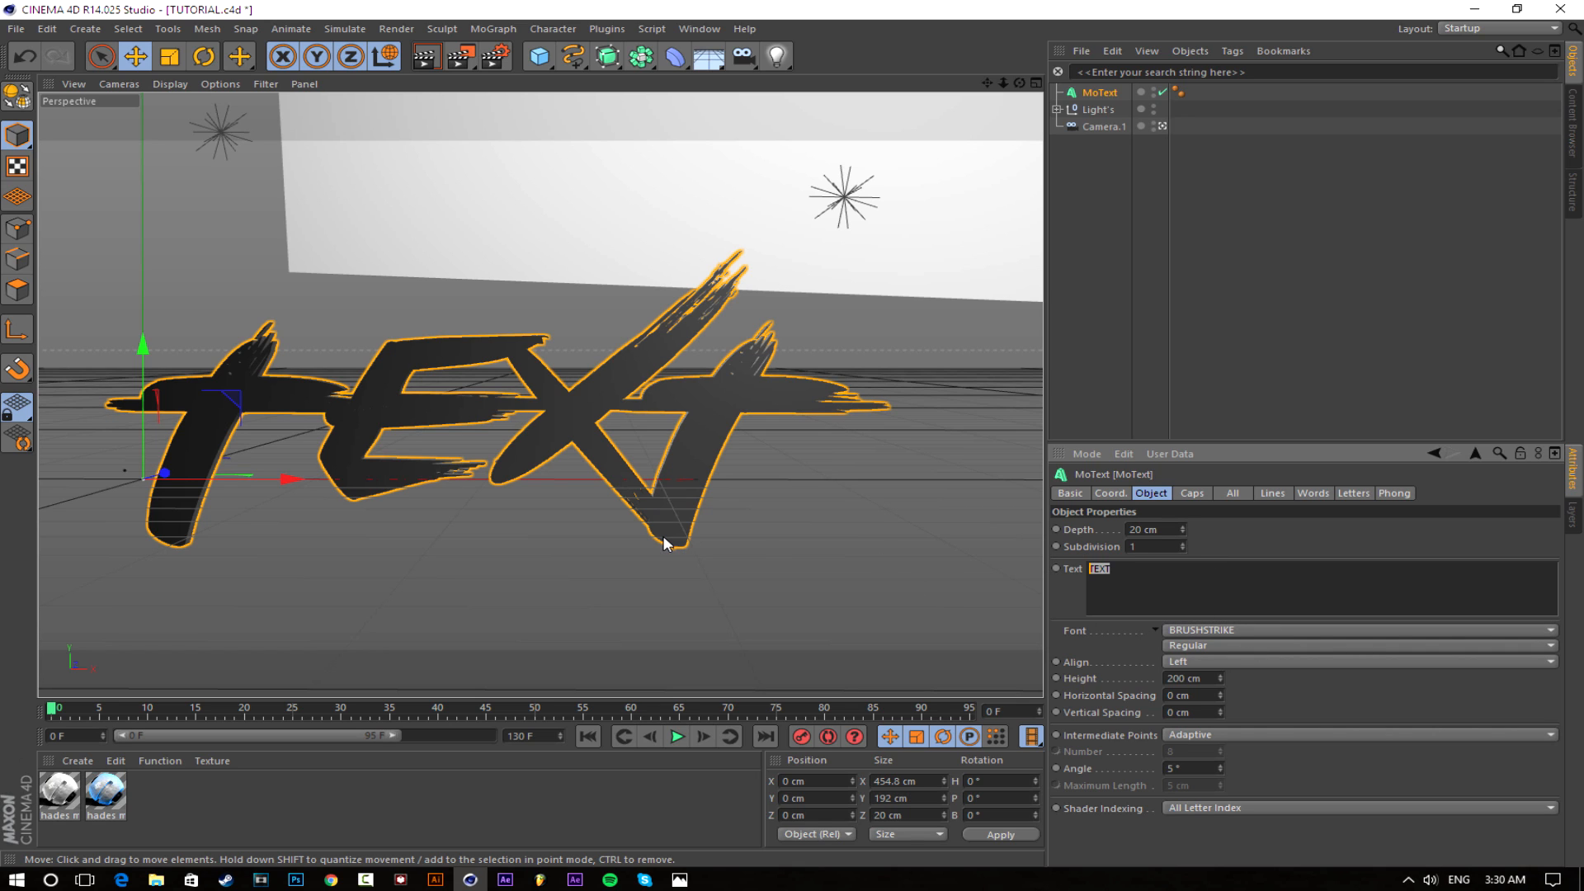
text(text)
click(1246, 538)
drag(1114, 570, 1072, 569)
text(TEXT)
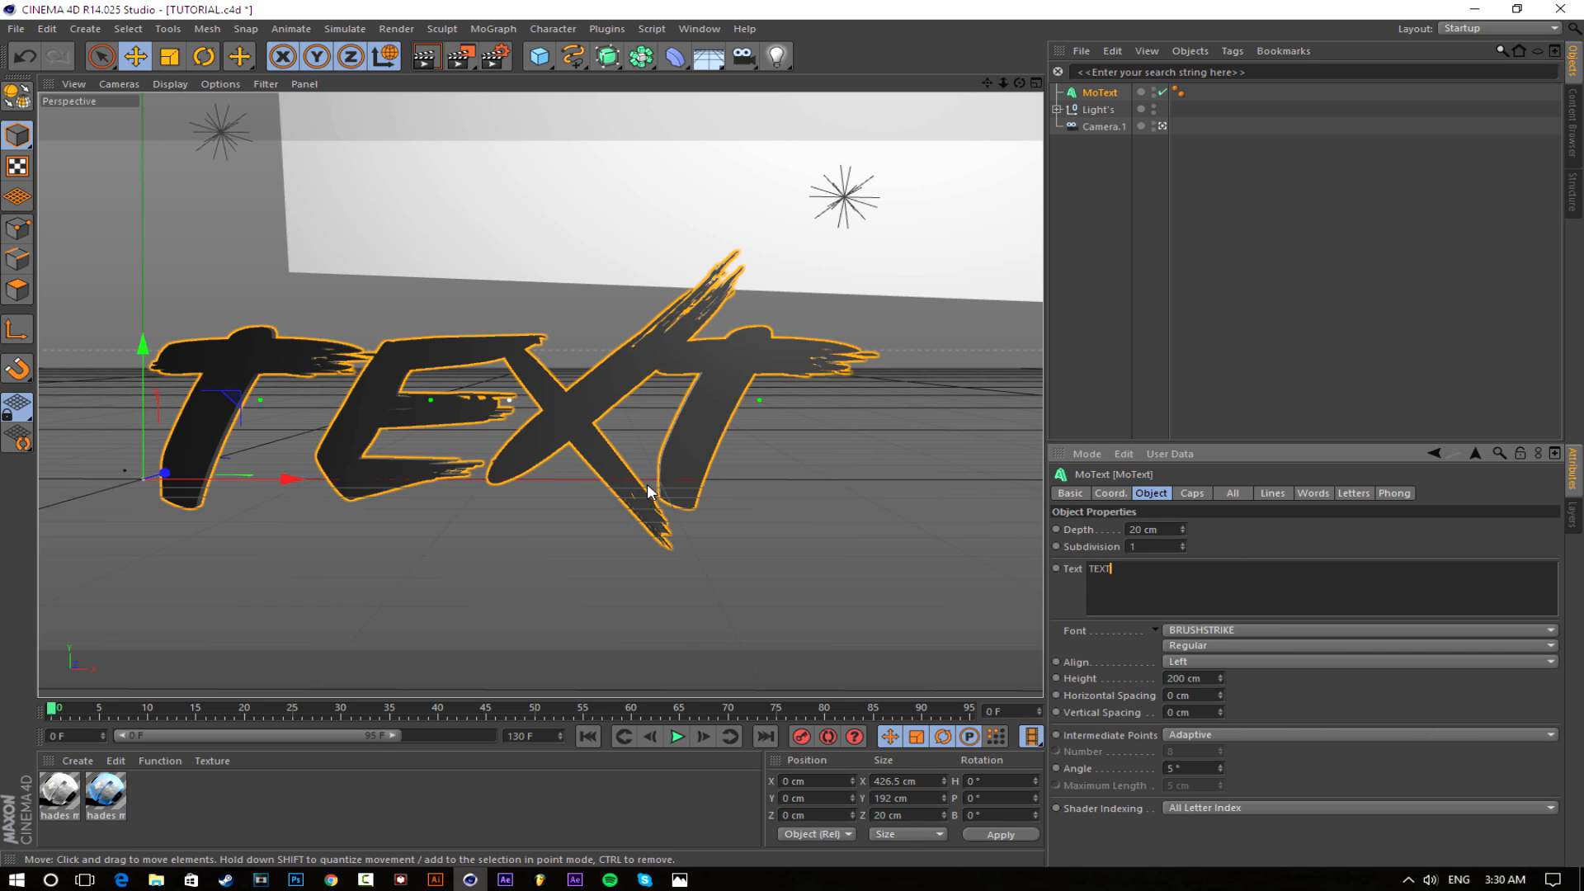
click(1245, 532)
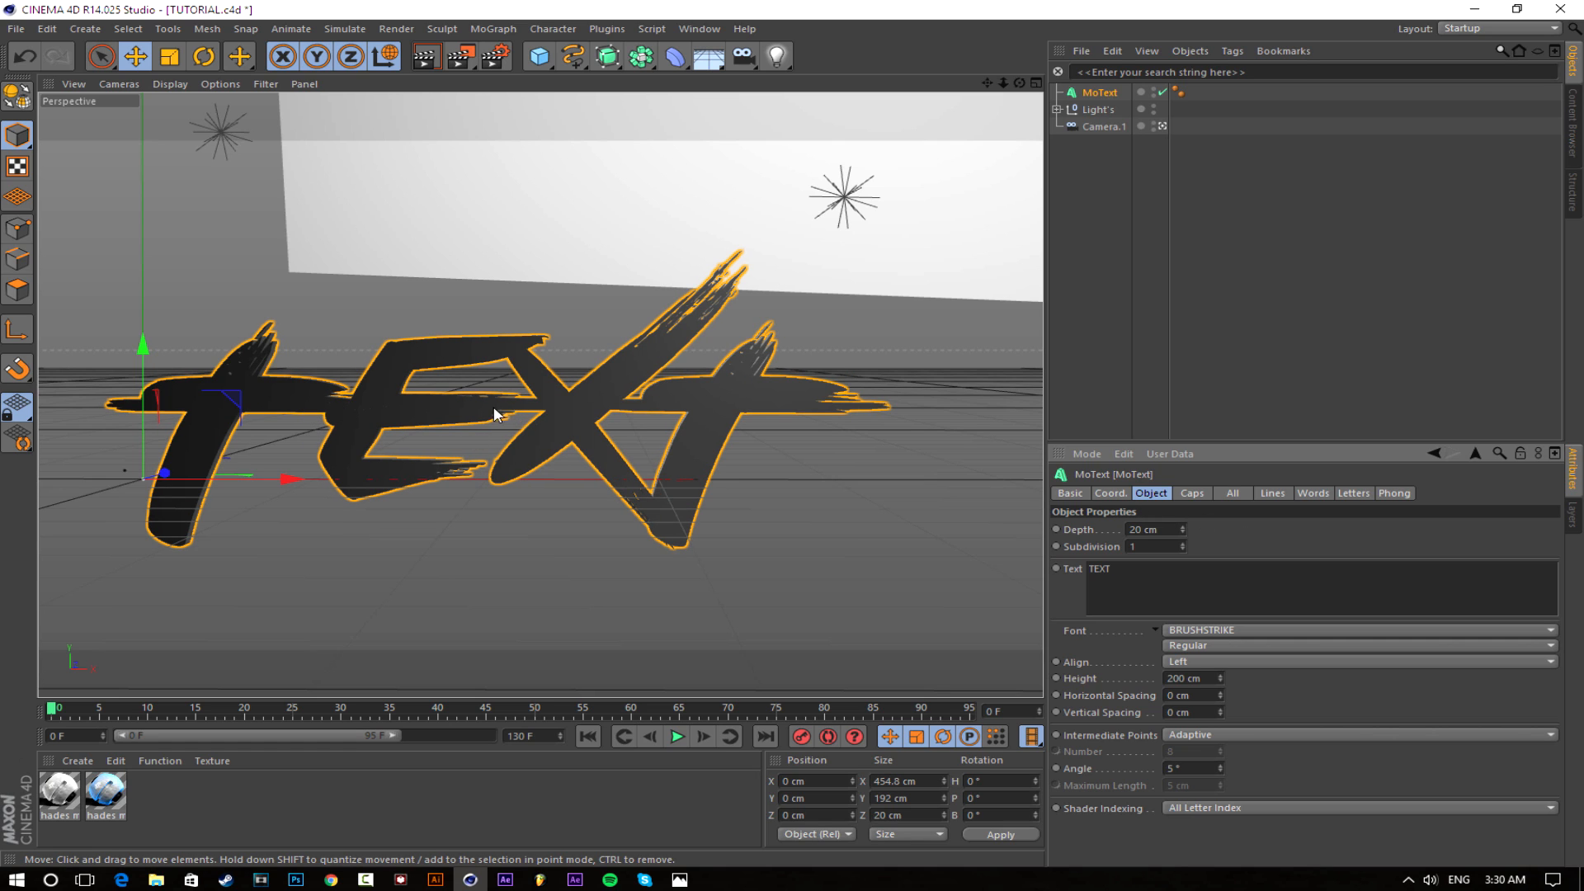
Set the wording of the MoText object to lowercase "text" and deselect the object
double_click(1100, 569)
text(text)
click(1201, 523)
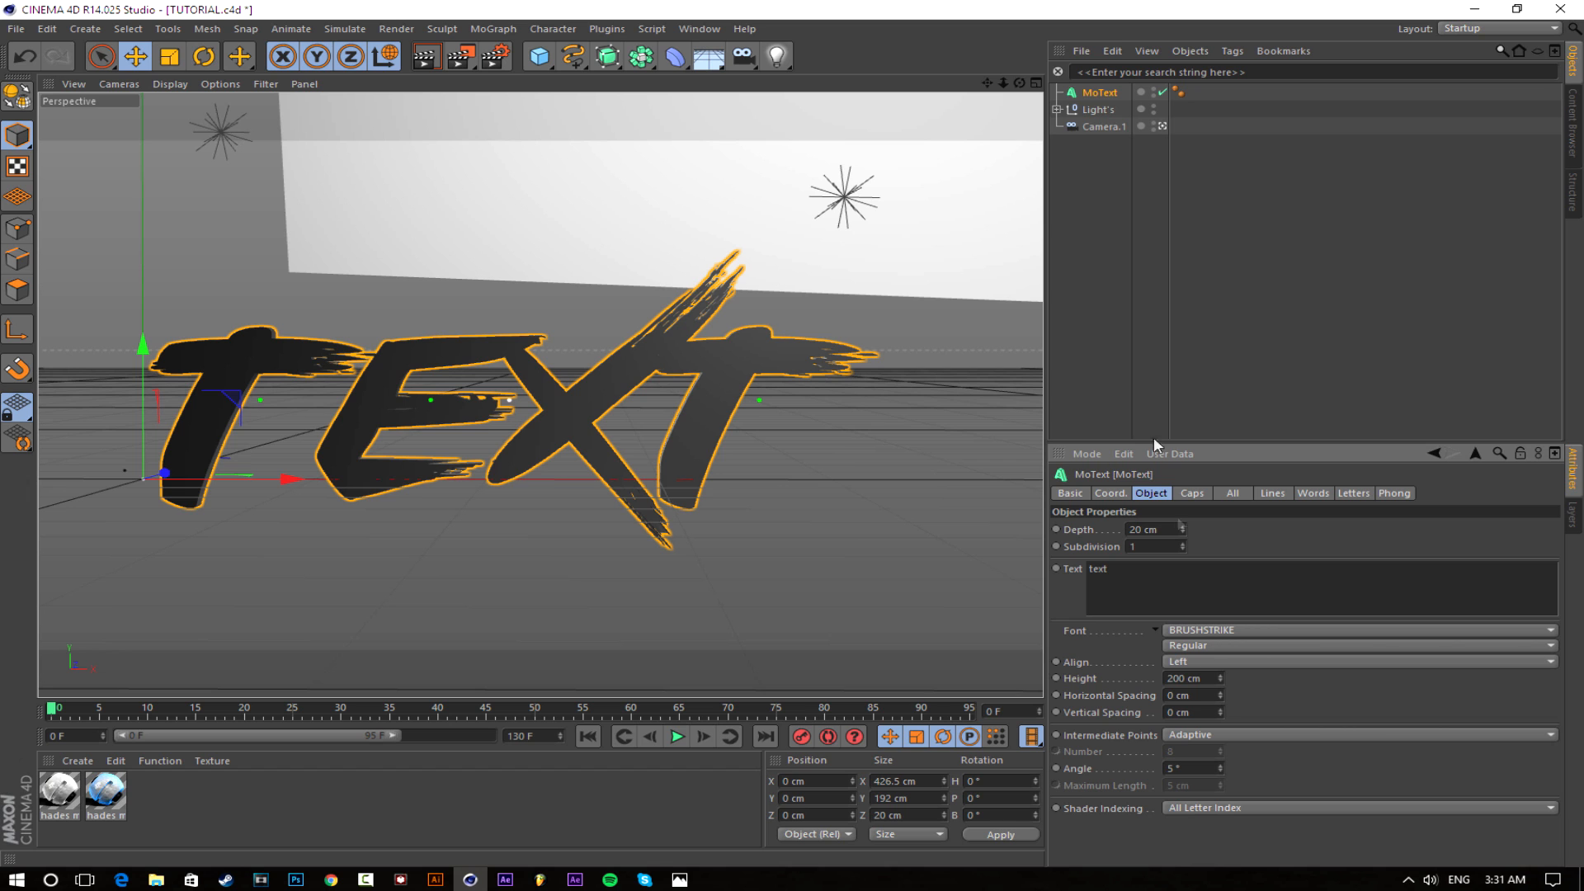
click(1107, 396)
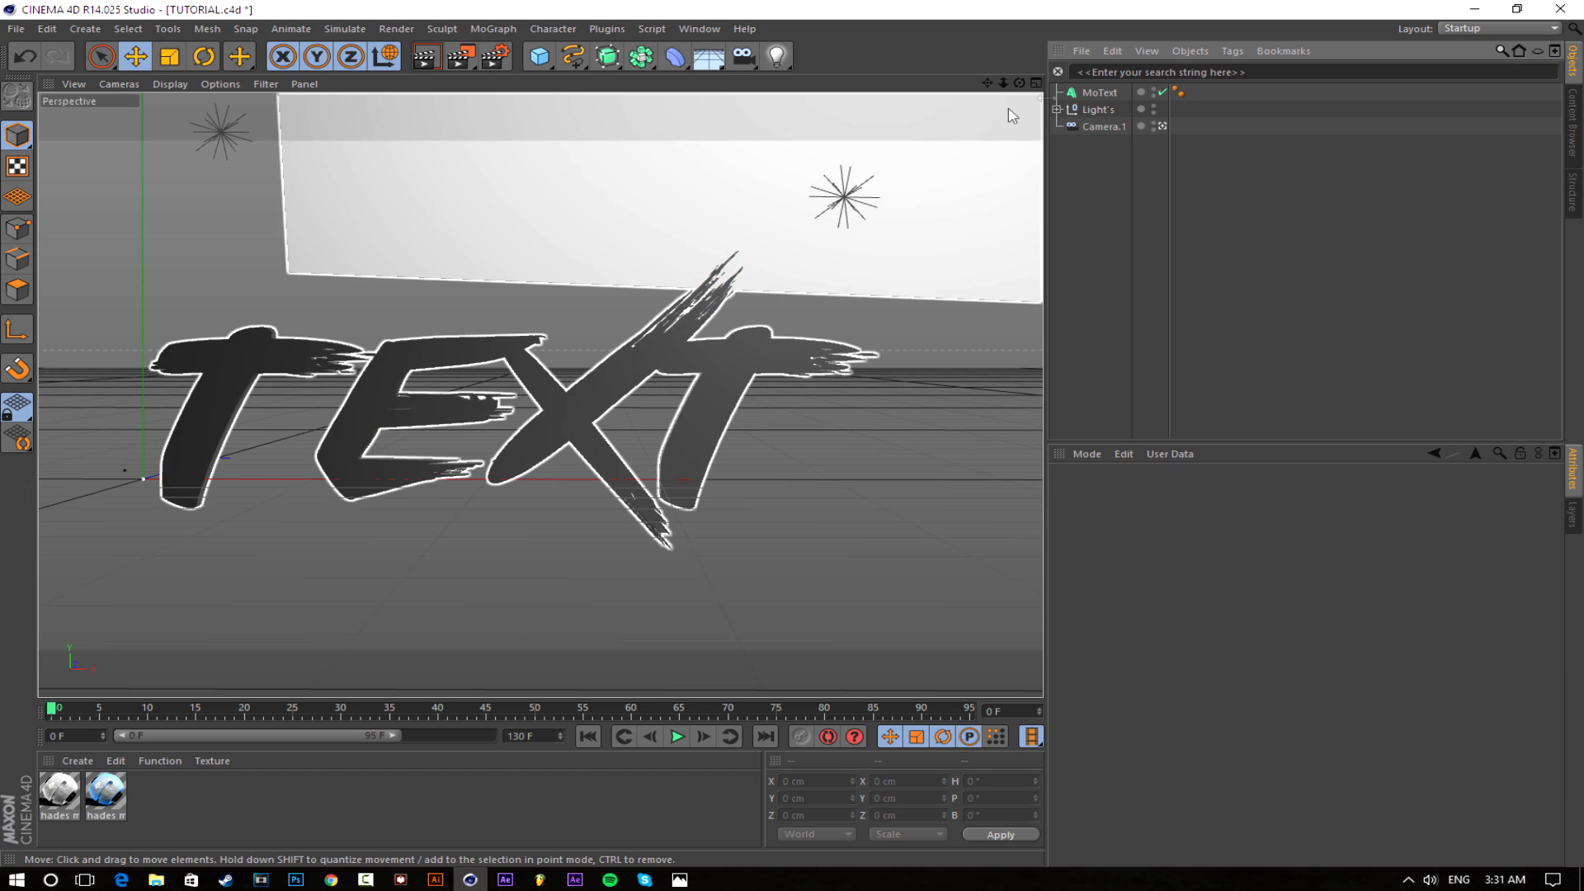
Move the MoText object to about X 30 cm and Y 22 cm to centre it in the camera view
click(1100, 93)
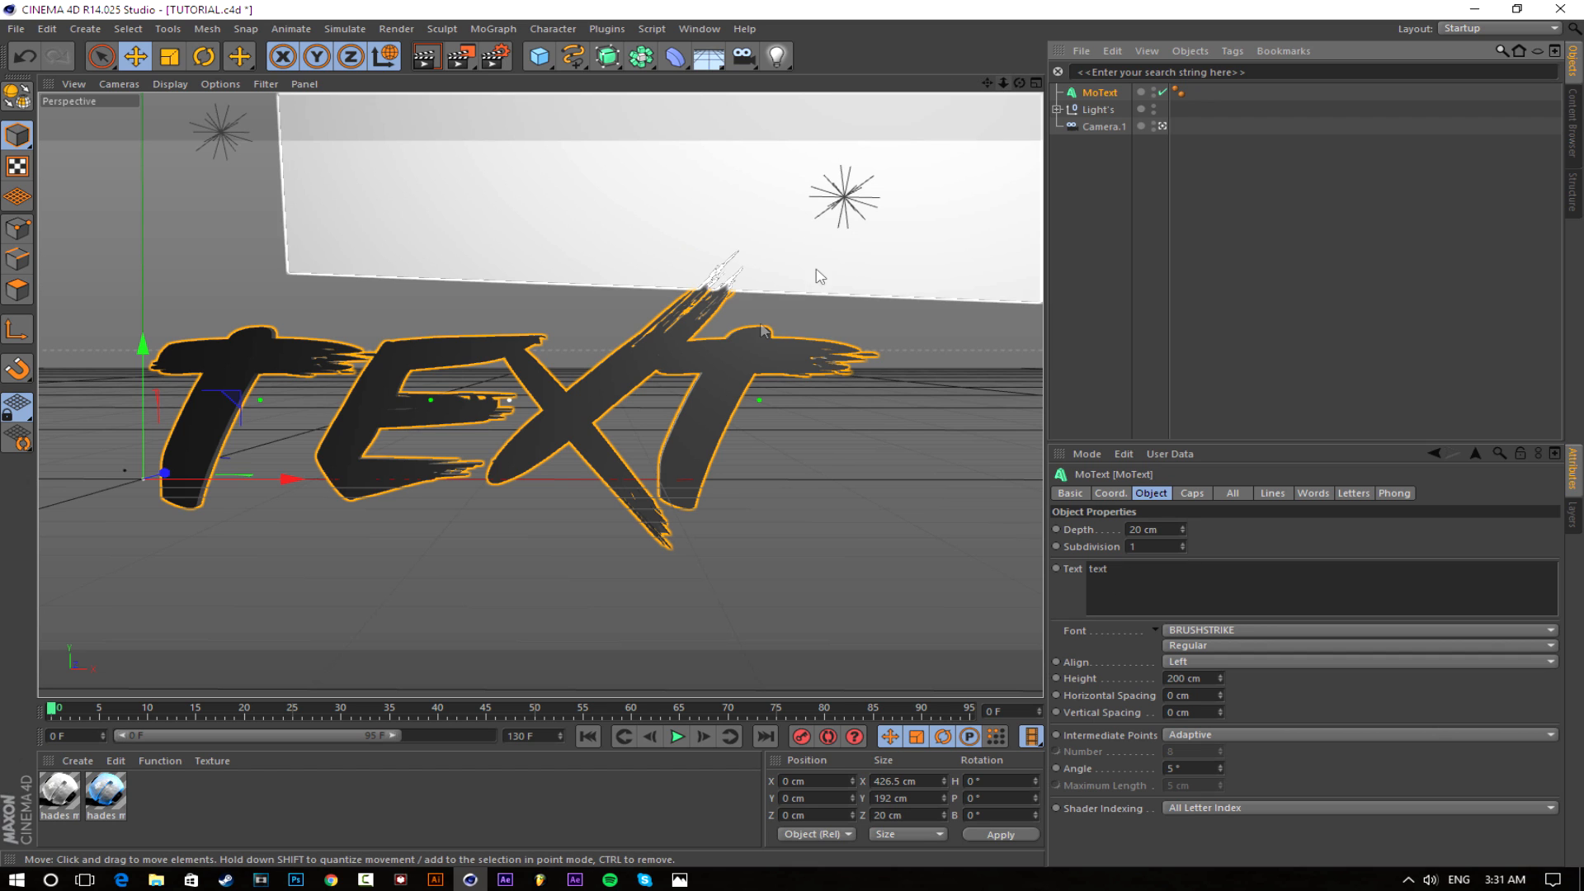
drag(290, 479, 371, 484)
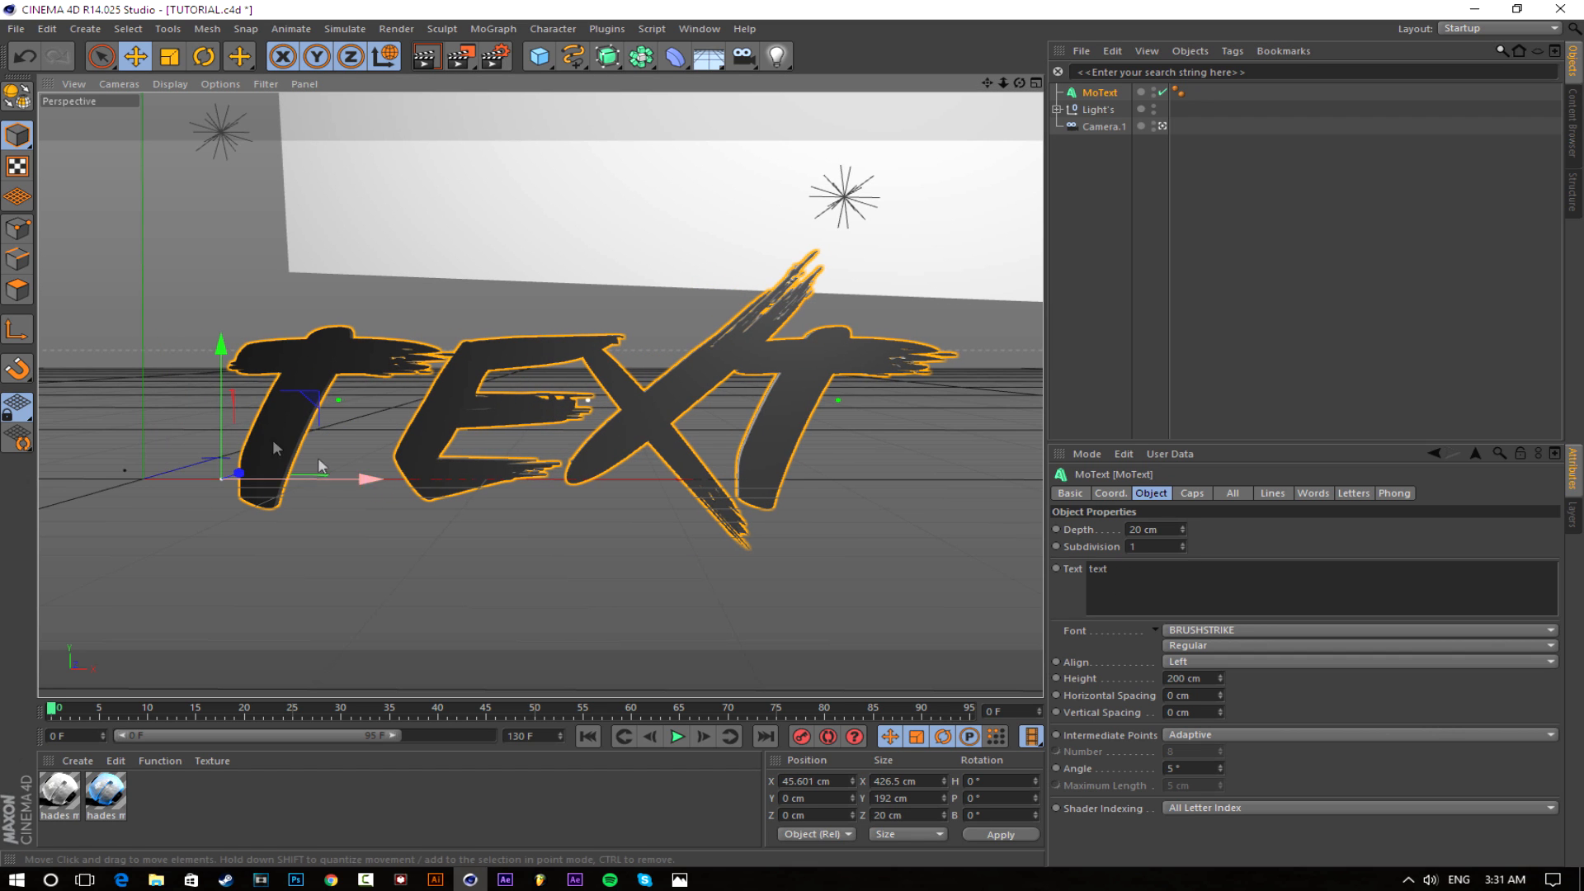
drag(226, 412, 226, 360)
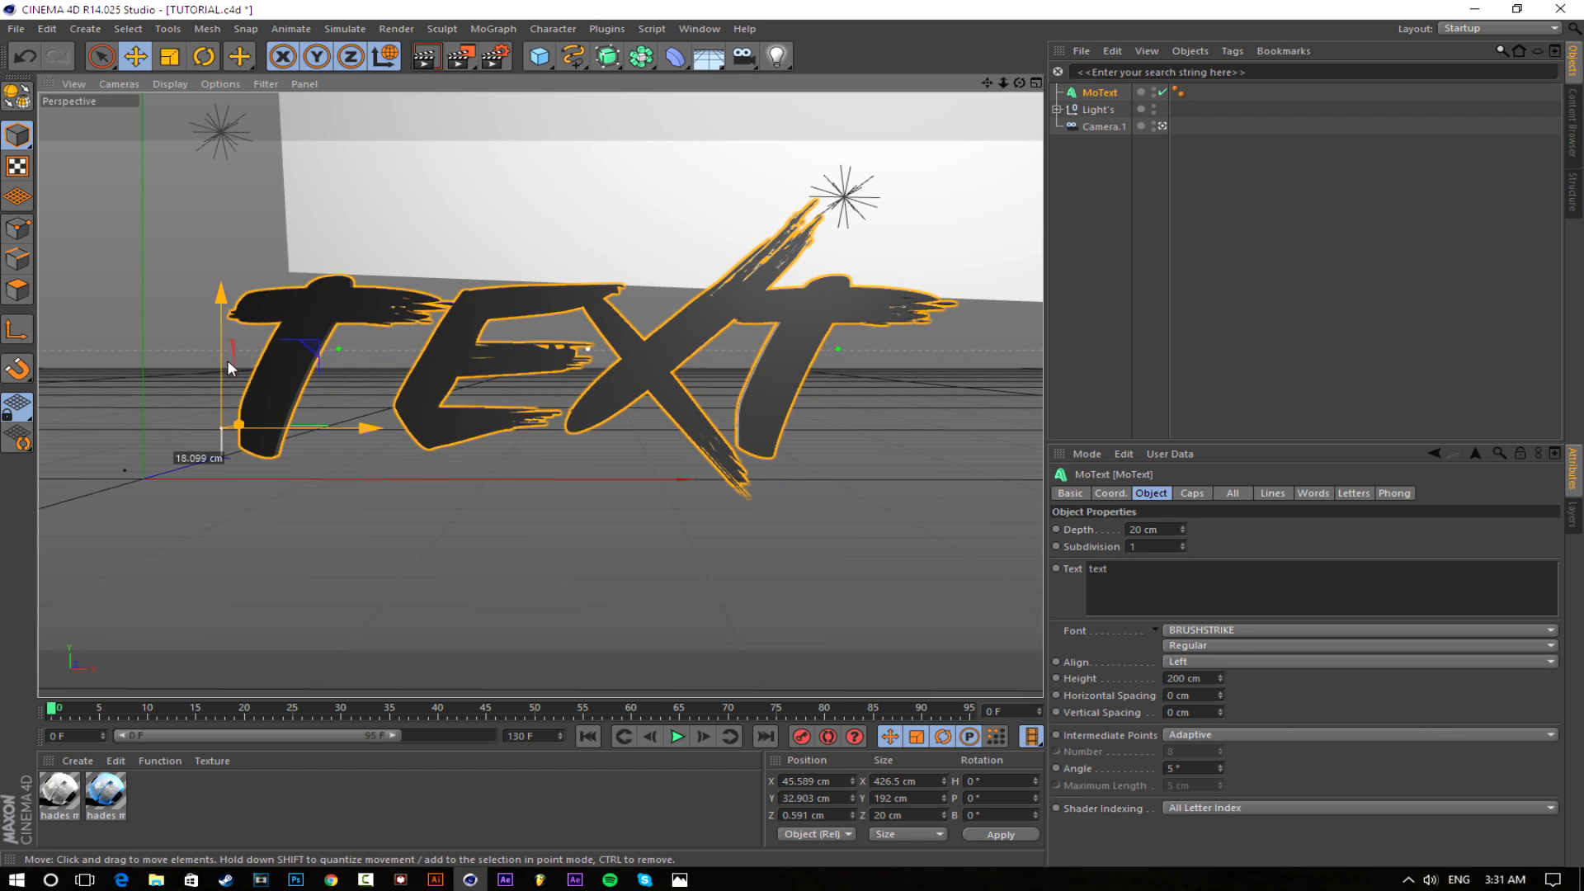
drag(335, 430, 308, 428)
drag(197, 365, 195, 382)
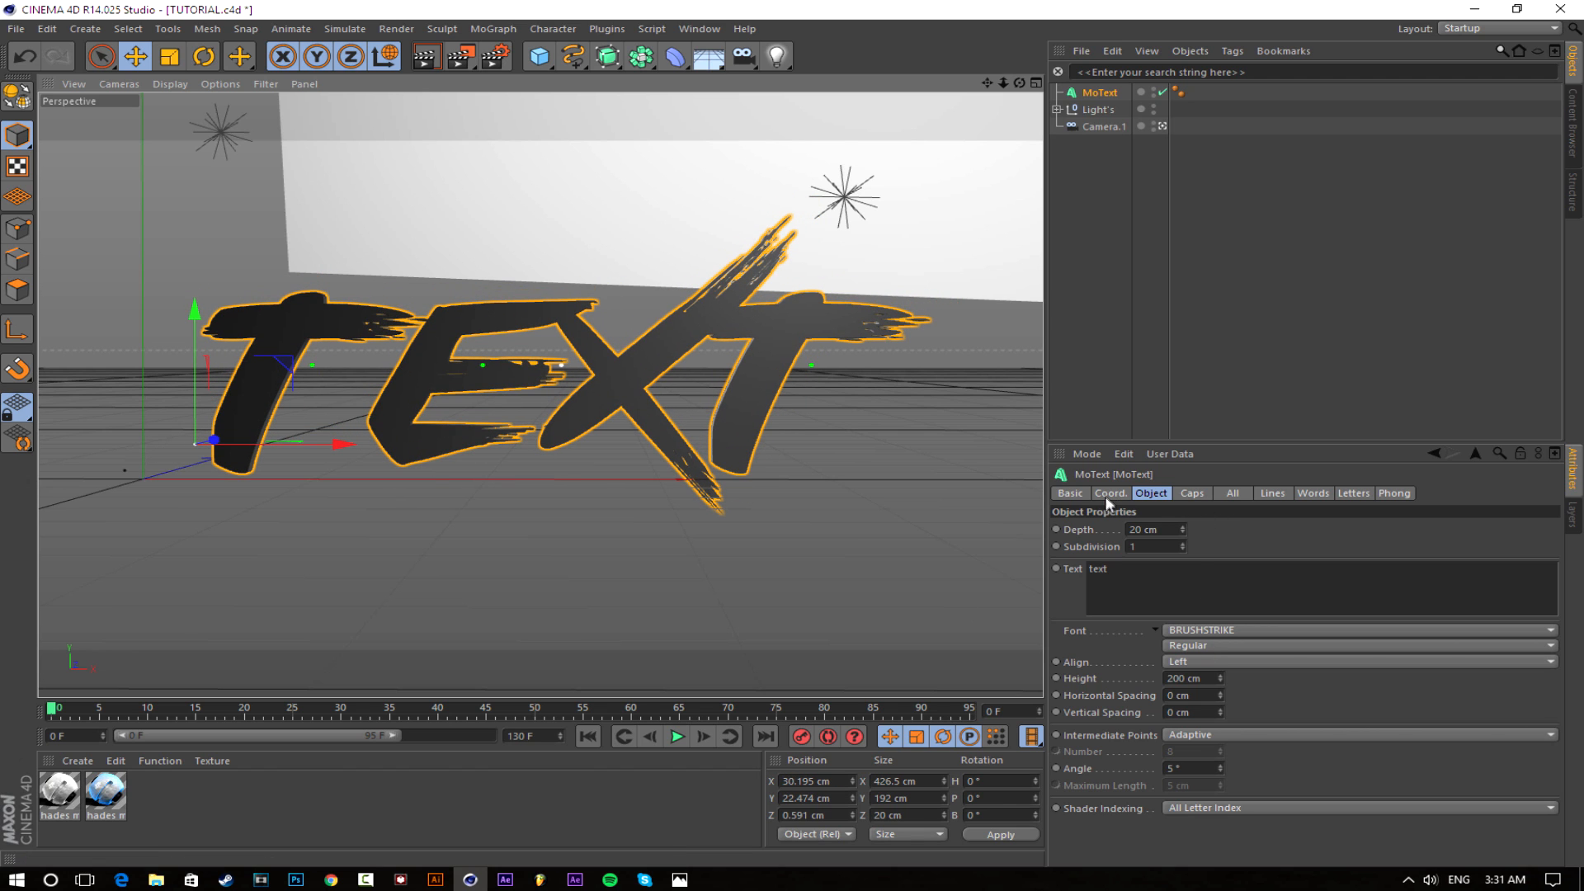
Set the MoText depth to 81 cm, judging it from outside Camera.1 before returning to that camera's view
drag(1181, 528, 1182, 474)
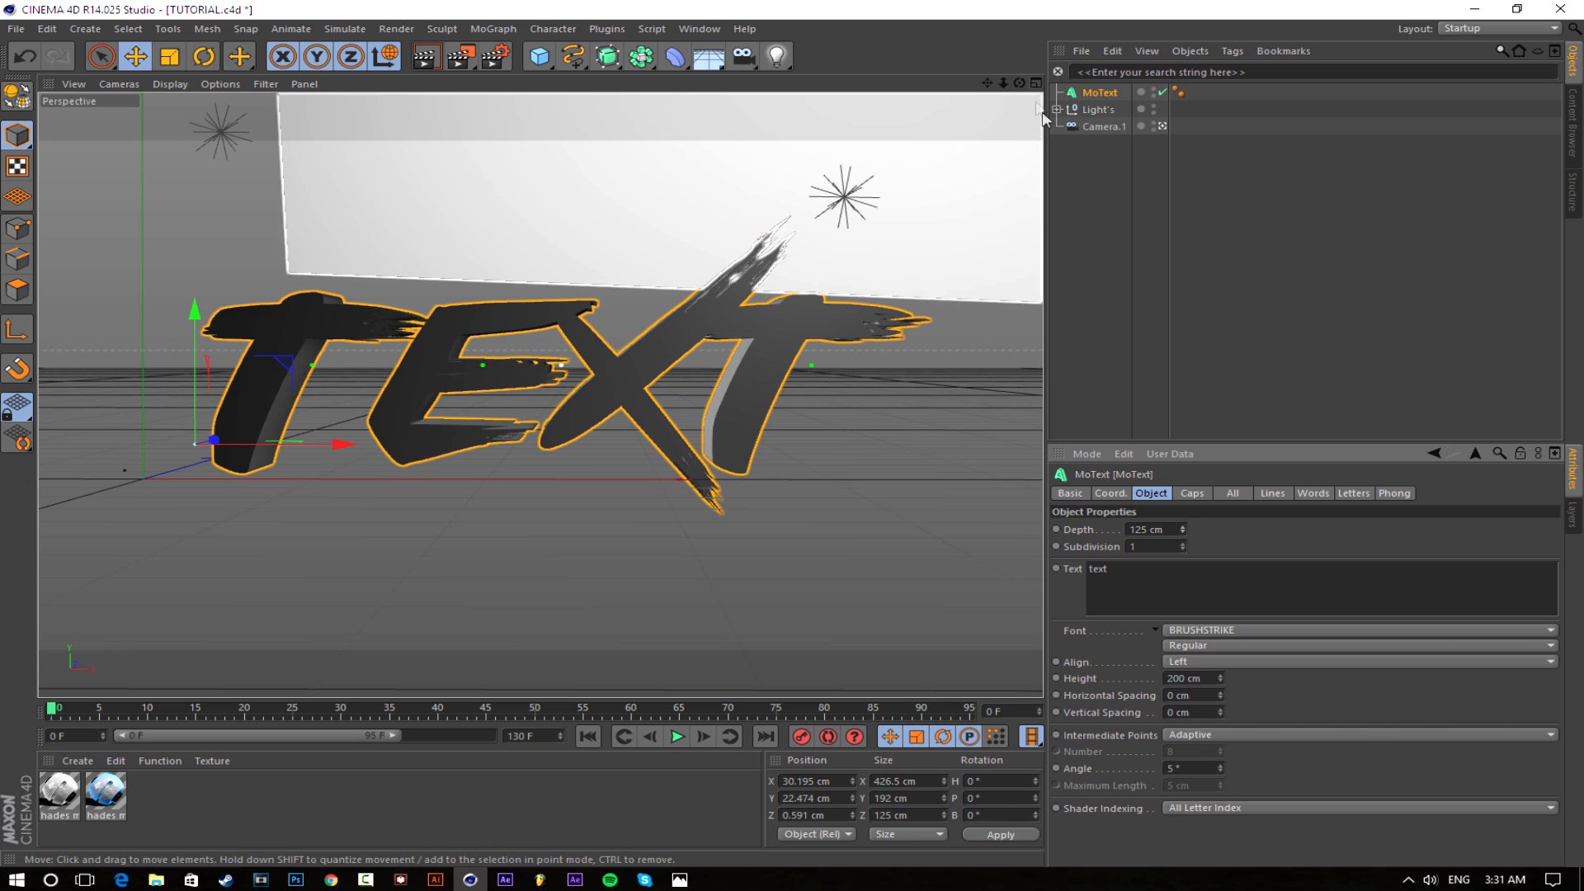
click(1107, 128)
click(1162, 127)
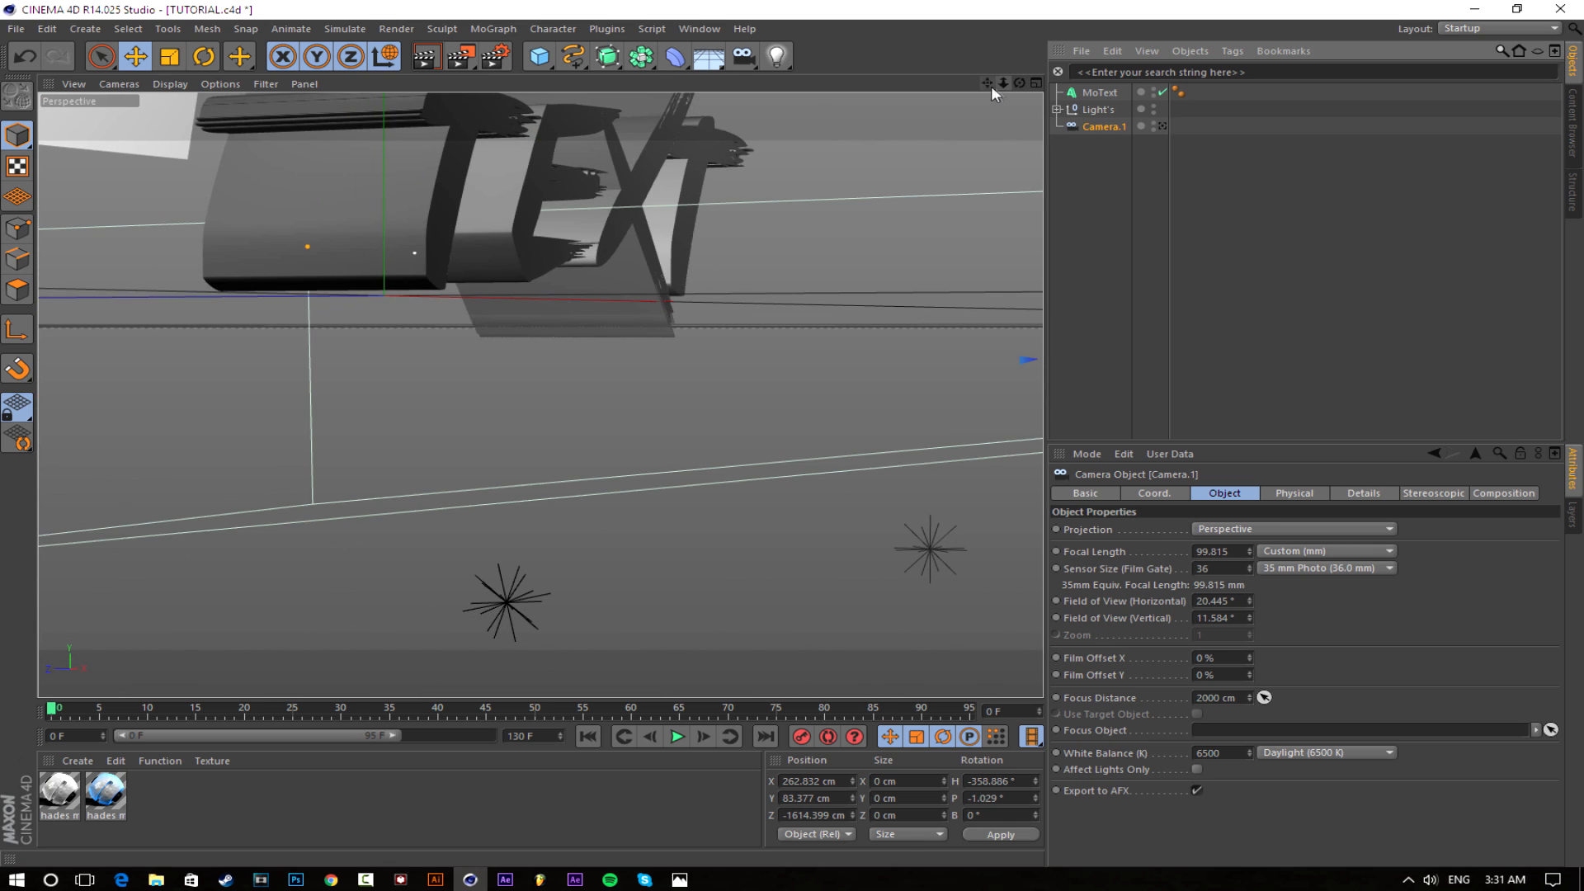
drag(987, 85, 1120, 214)
click(1085, 94)
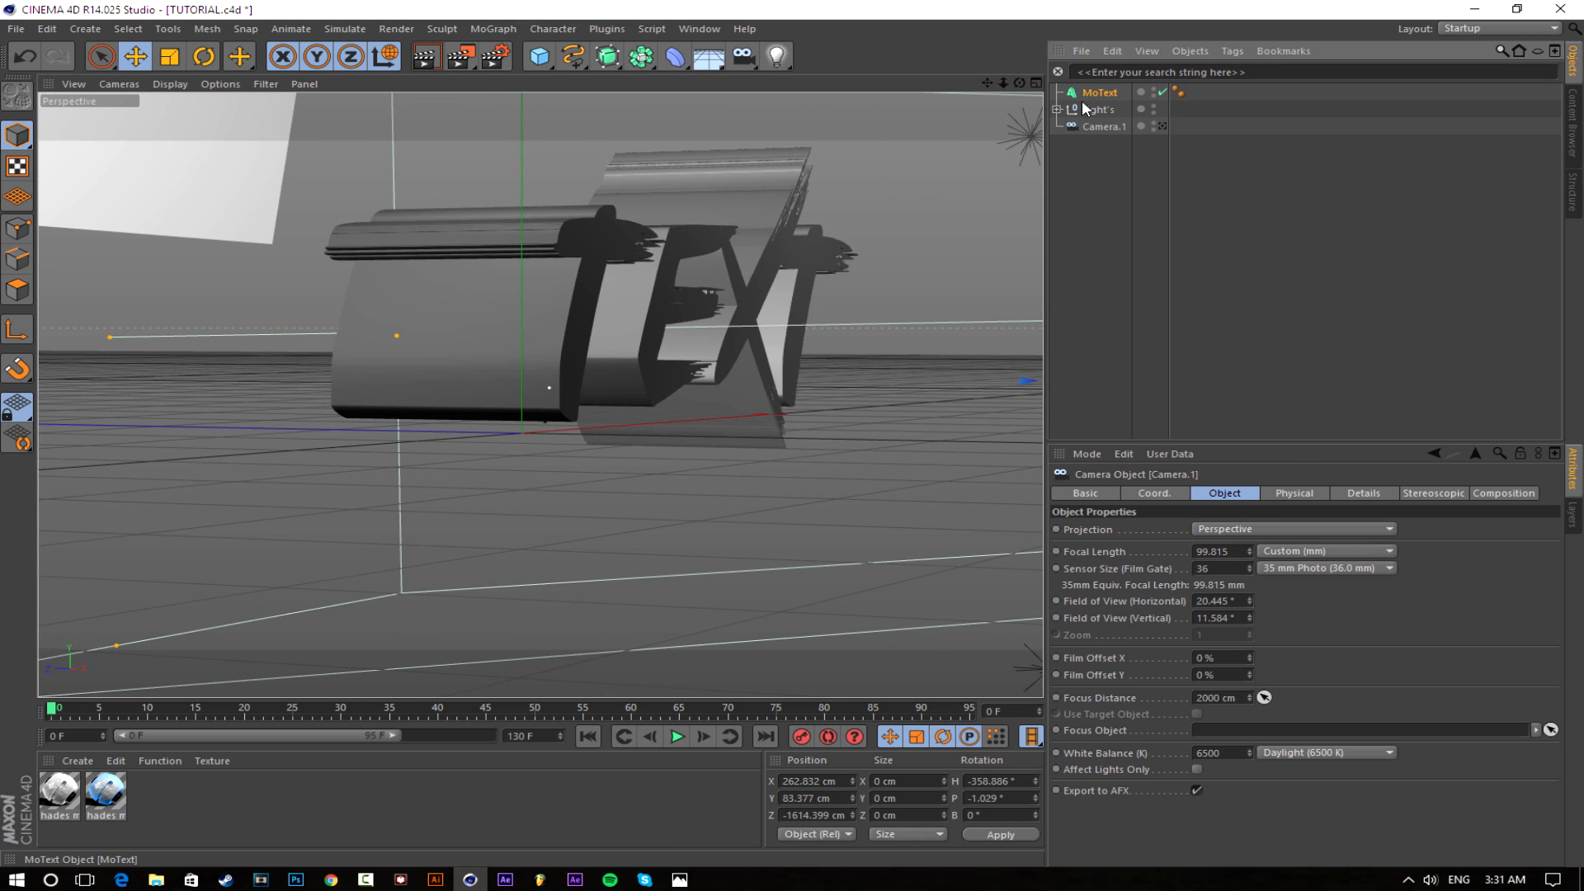
drag(1184, 525, 1184, 562)
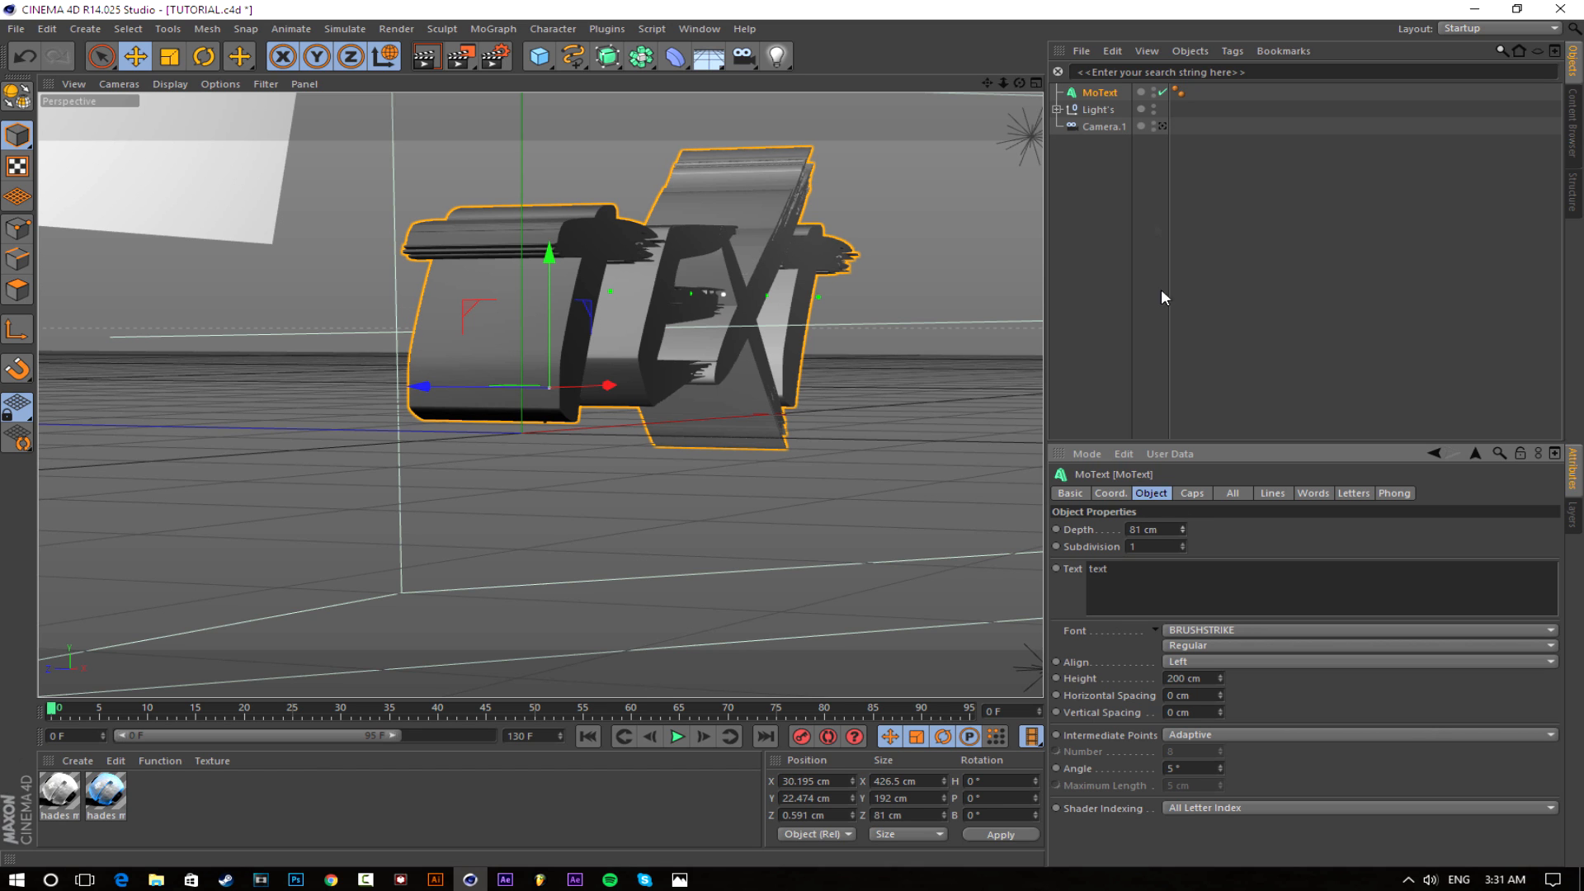
click(1161, 125)
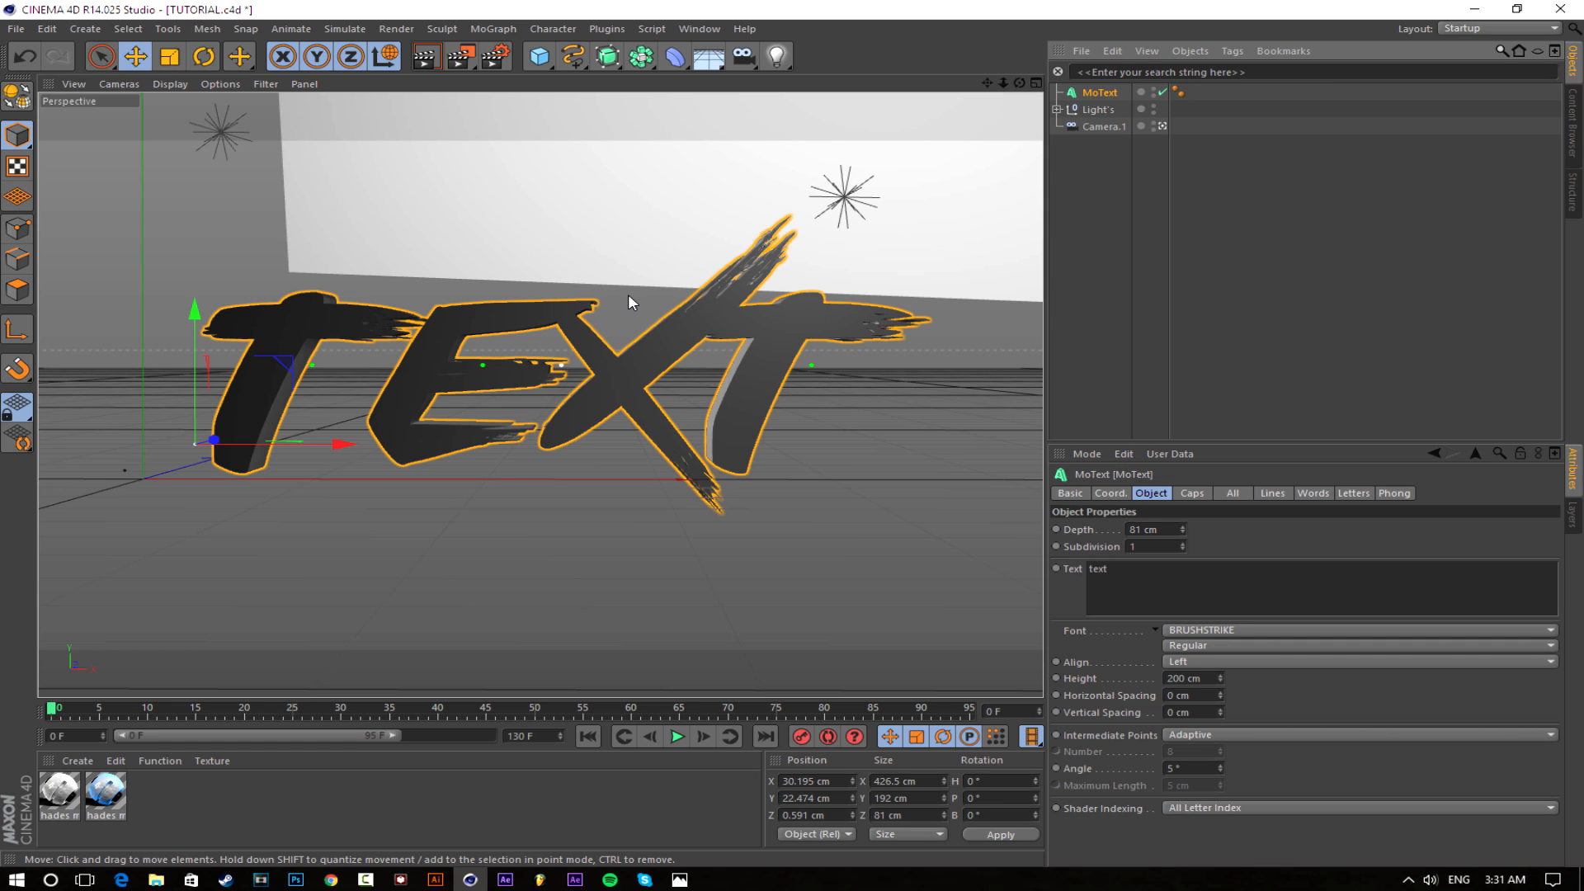
Make the MoText object editable to split it into separate letter objects
right_click(1095, 91)
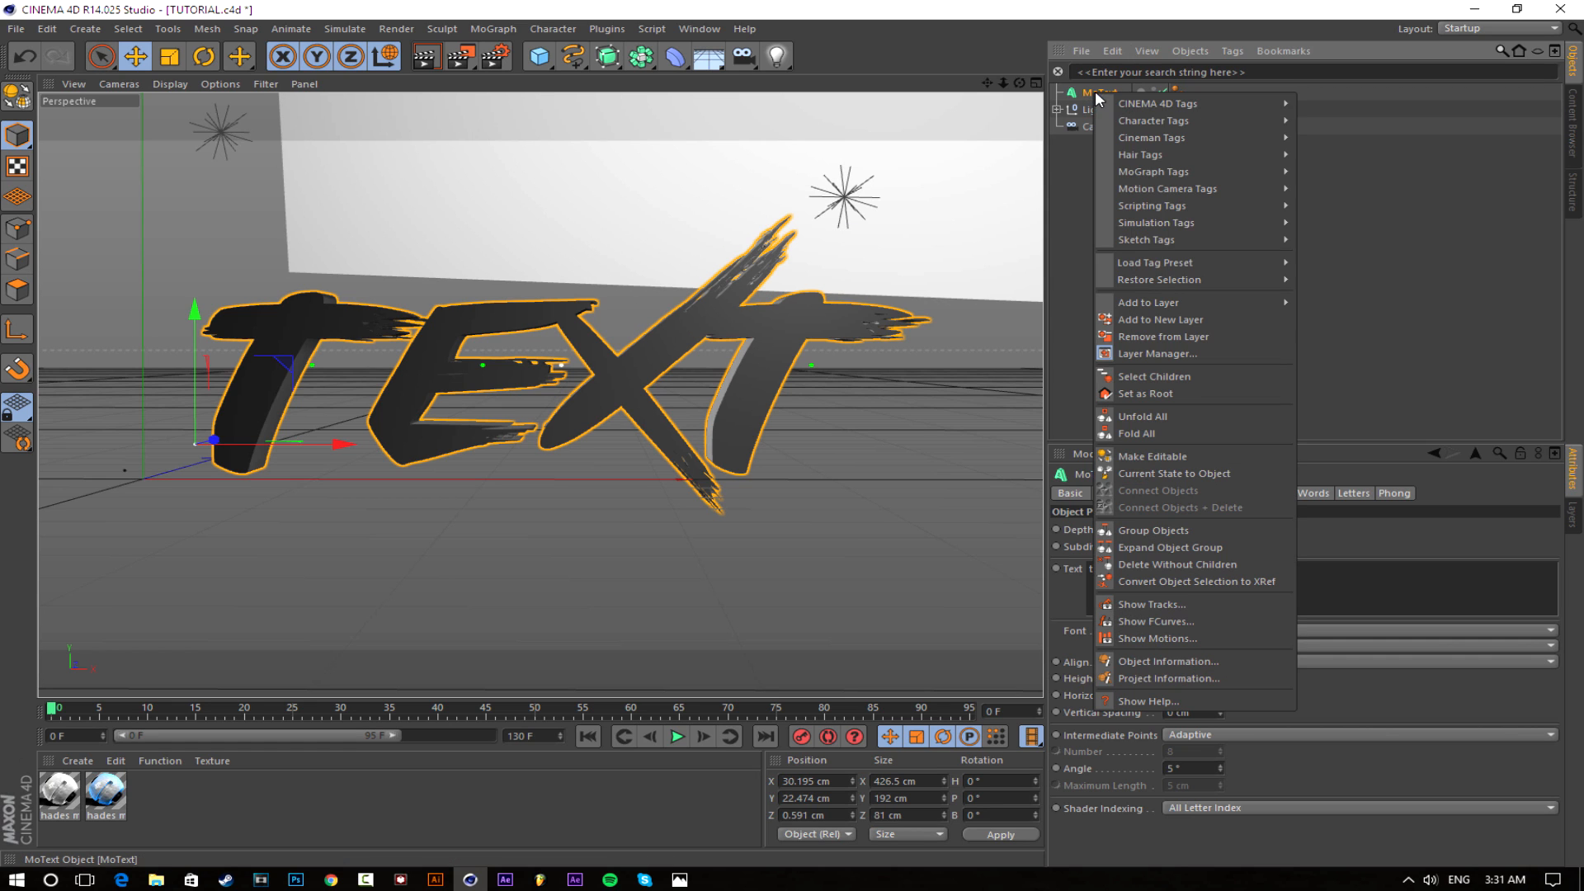
click(1143, 460)
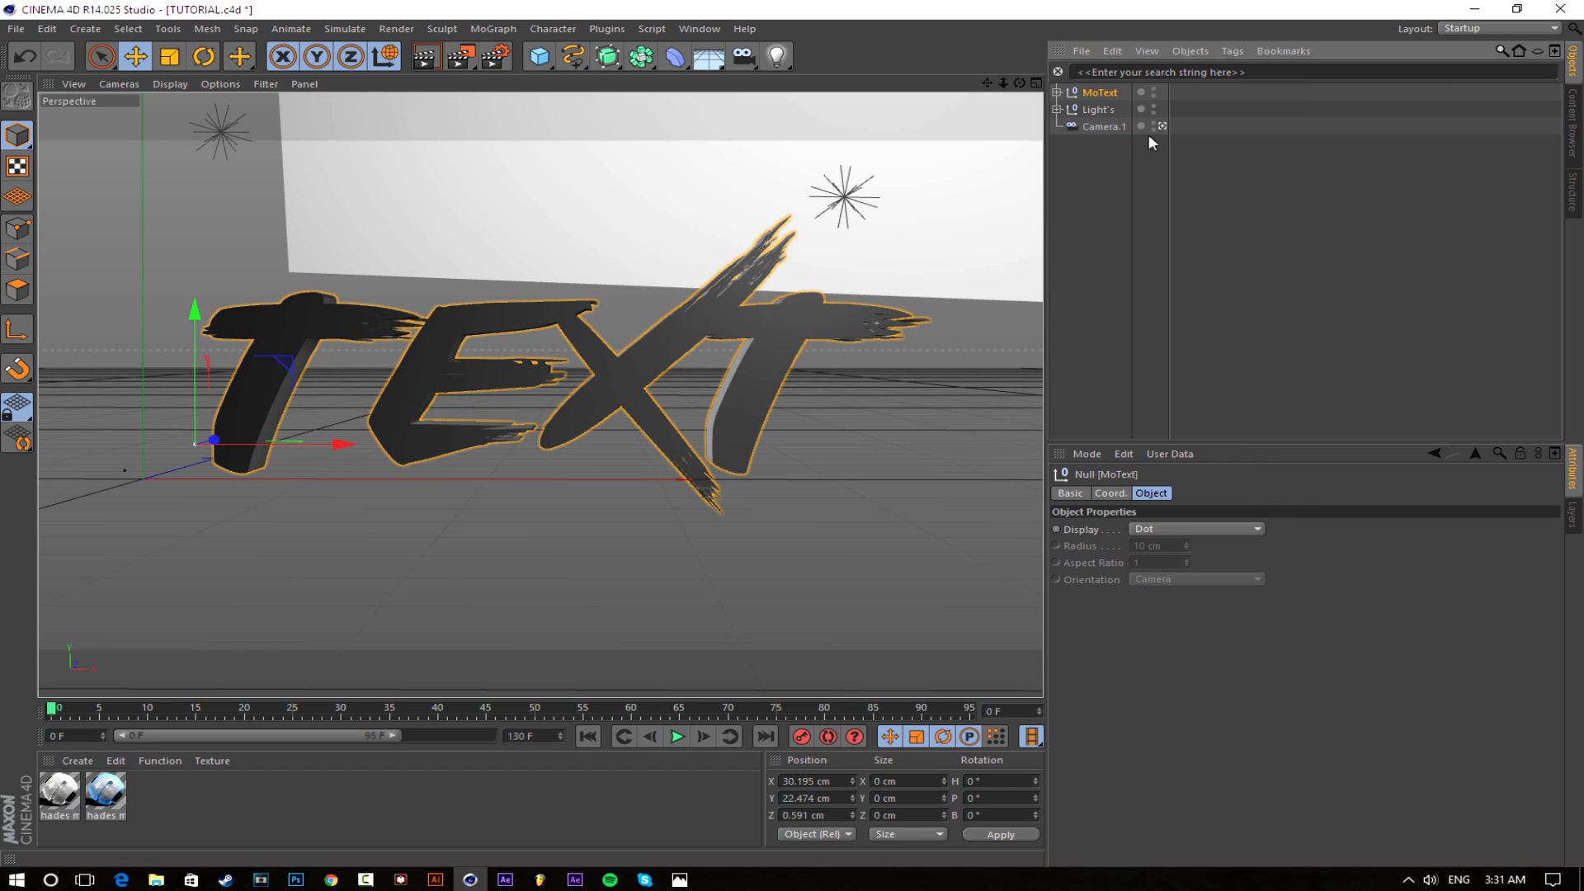
Shift the first letter T about 15 cm along X and rotate it to about H -2.8°, P -3.5°, B -4.6°
click(277, 349)
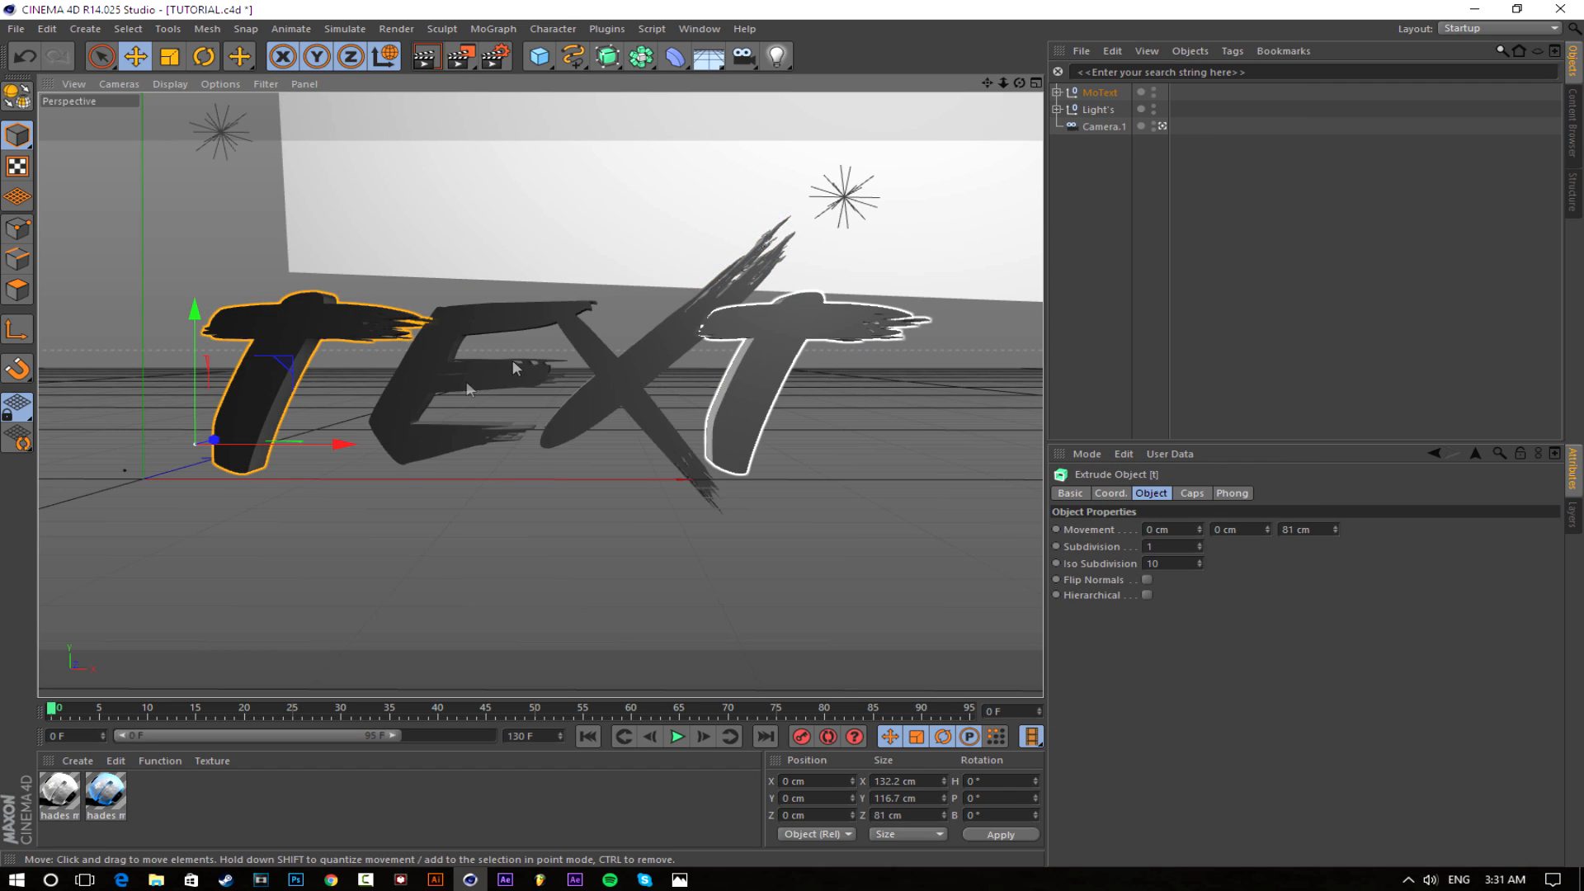
drag(330, 444, 356, 449)
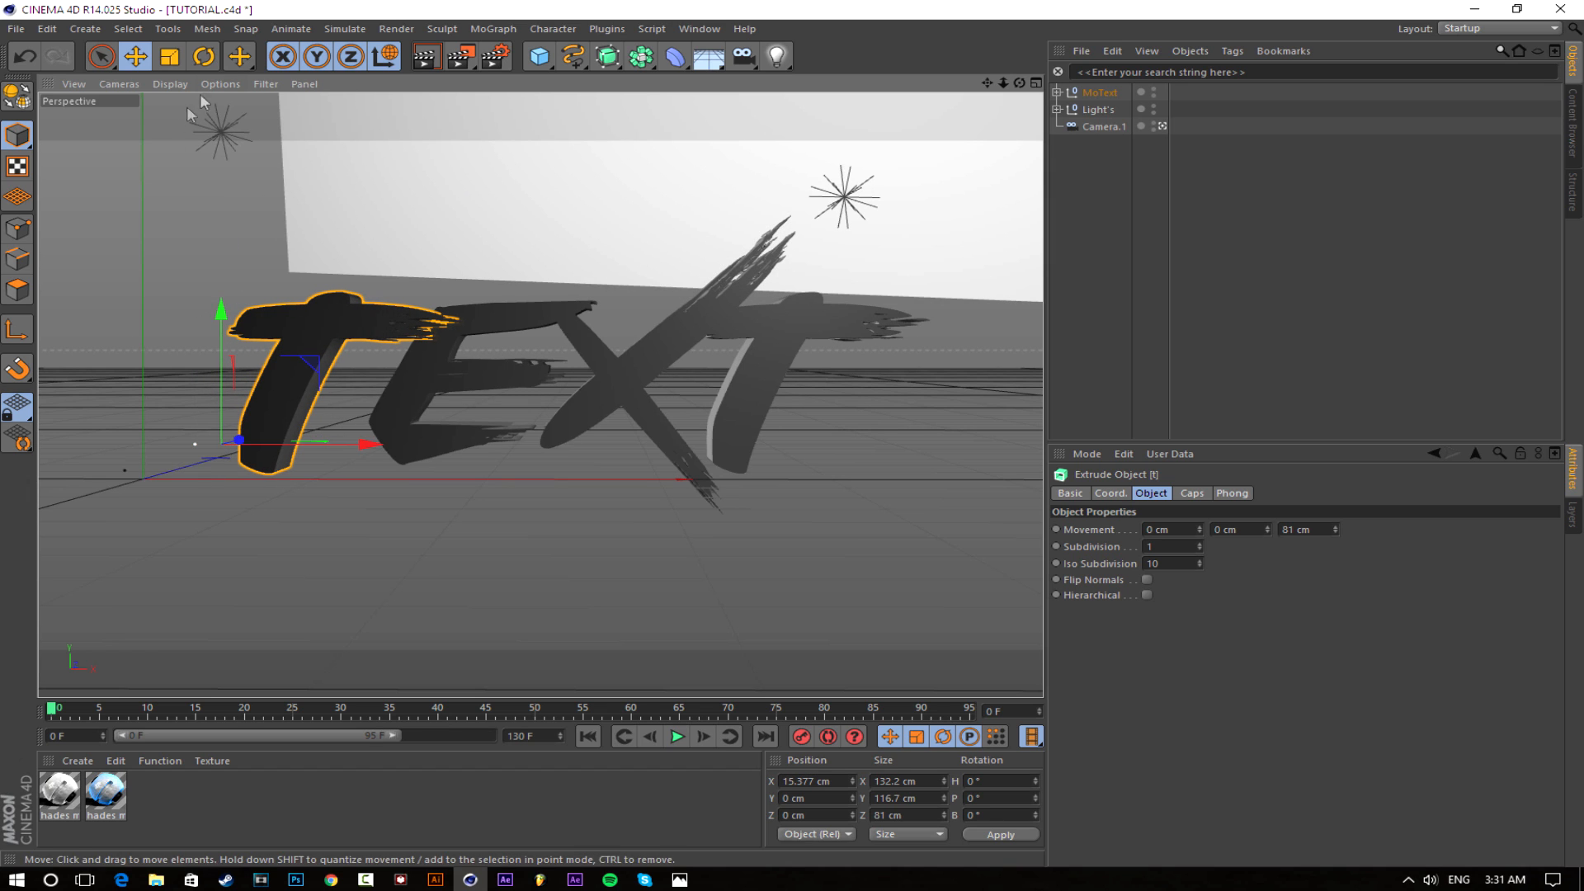
click(204, 56)
mouse_move(293, 368)
mouse_down()
mouse_move(275, 358)
mouse_move(308, 398)
mouse_move(279, 359)
mouse_up()
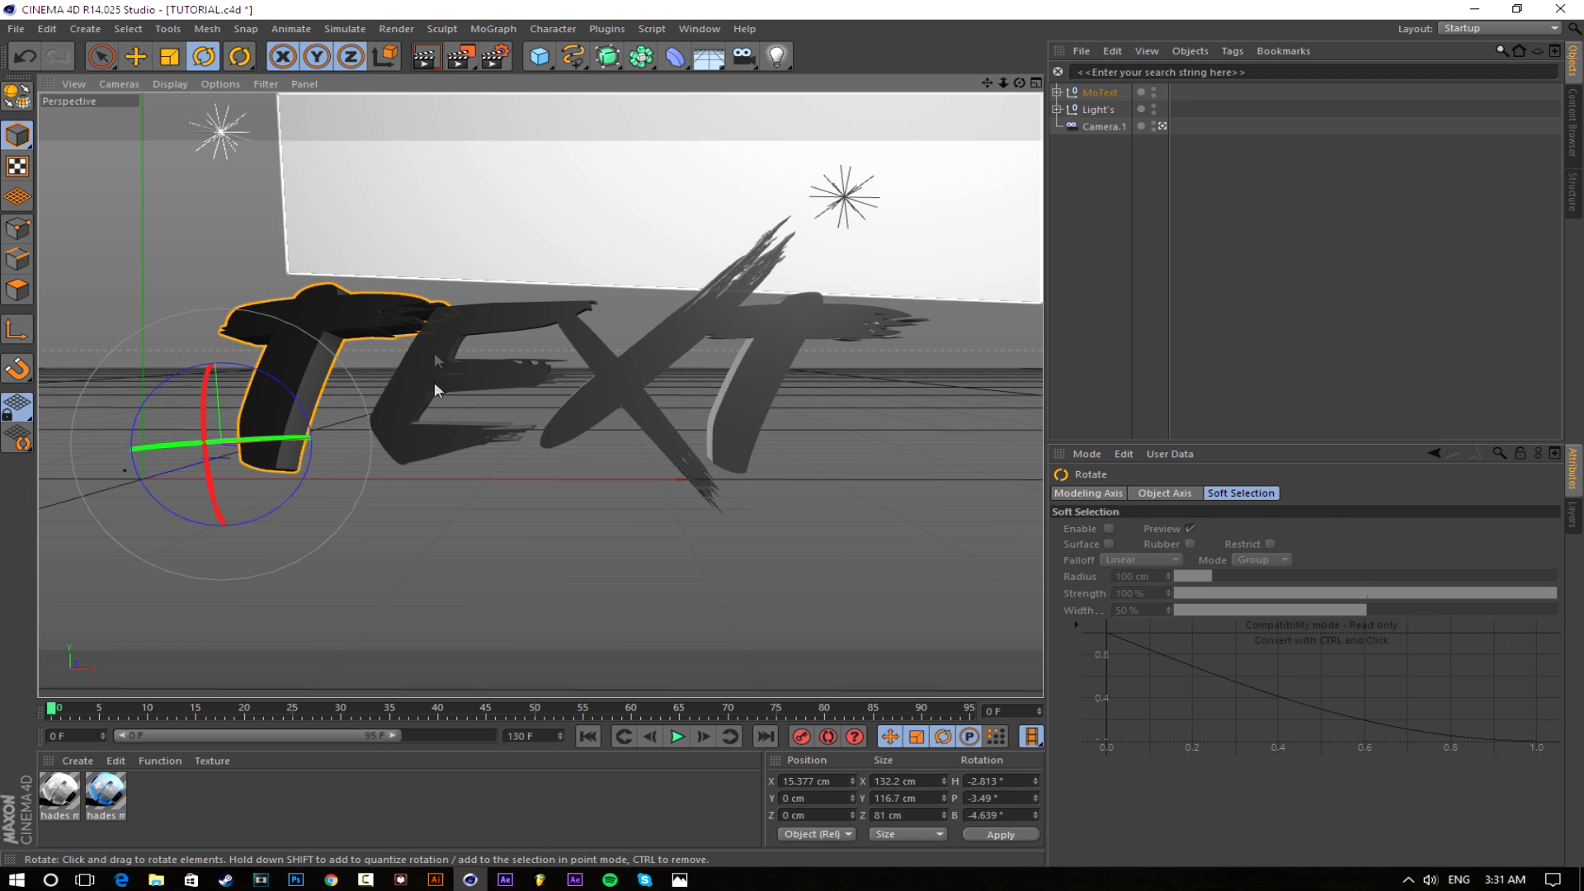
Rotate the letter E to about P -5.3° and B -2.7°, and move it to about X 110 cm, Y -4 cm
click(443, 404)
mouse_move(427, 365)
mouse_down()
mouse_move(434, 378)
mouse_move(422, 344)
mouse_up()
click(149, 62)
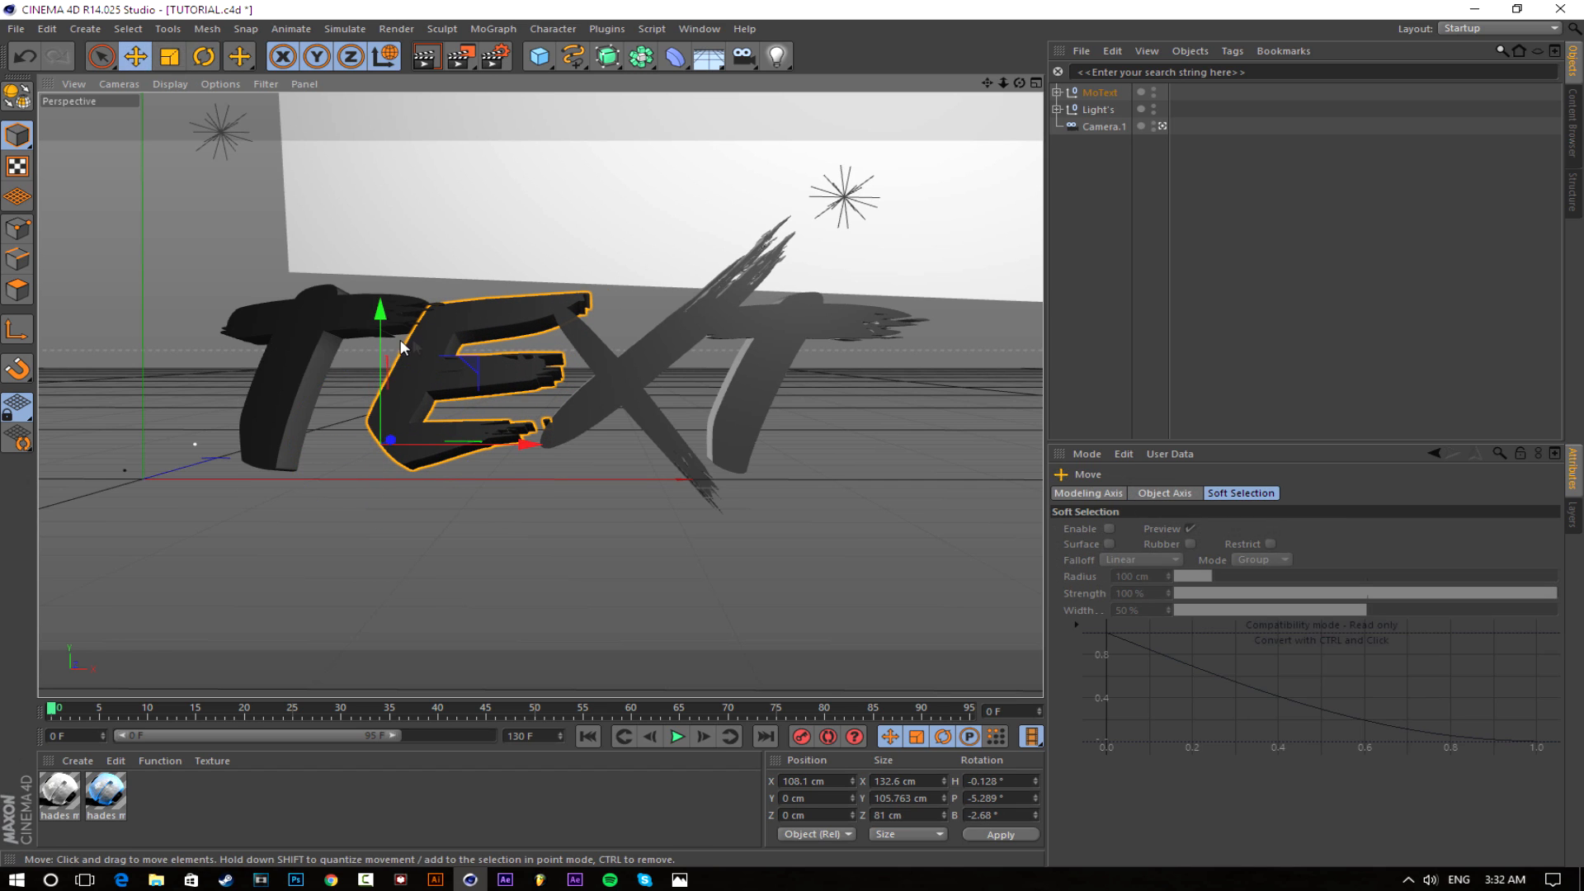
drag(376, 339, 384, 344)
mouse_move(520, 445)
mouse_down()
mouse_move(480, 446)
mouse_move(521, 453)
mouse_up()
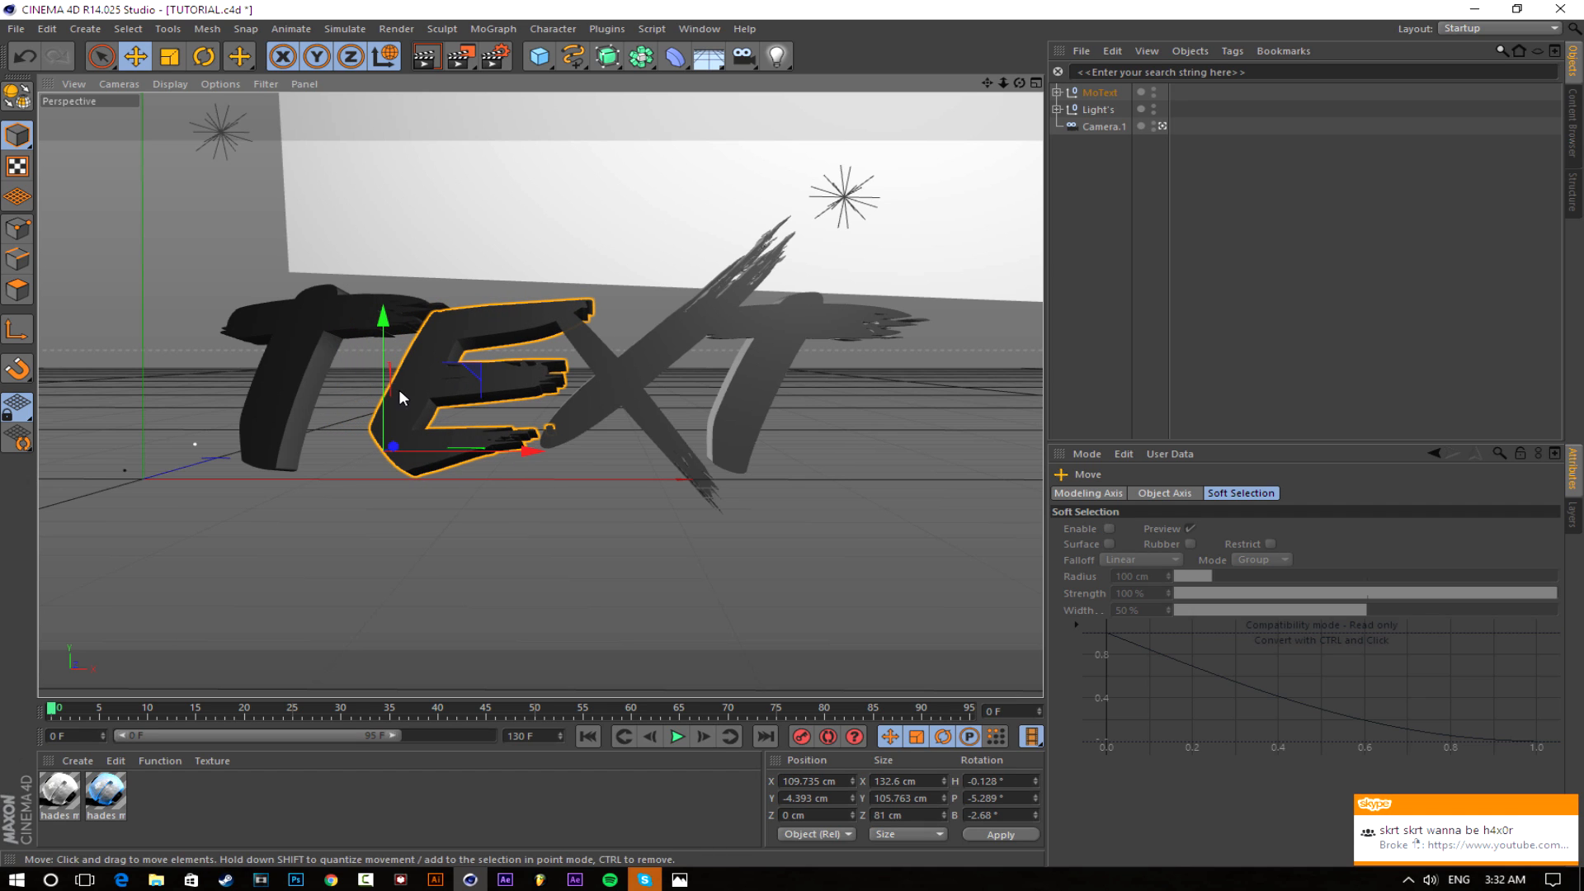
Raise the E to about Y -2.8 cm, then rotate the X to about H -6.5°, P -2.7°, B -3.3° and move it to Z -2.3 cm
drag(383, 375, 383, 375)
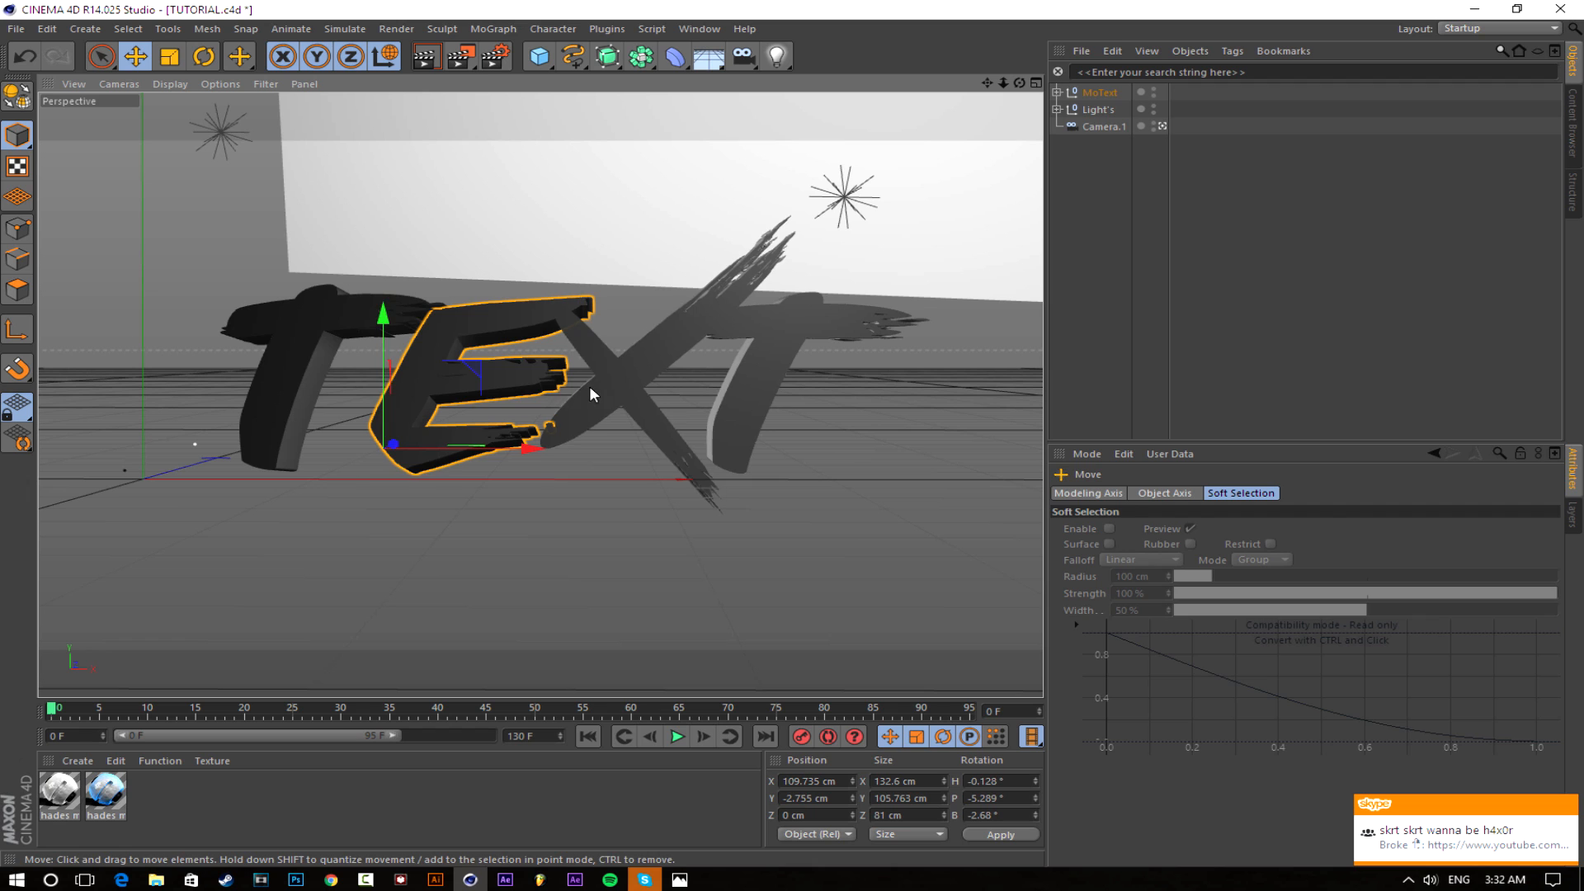
click(615, 384)
click(213, 57)
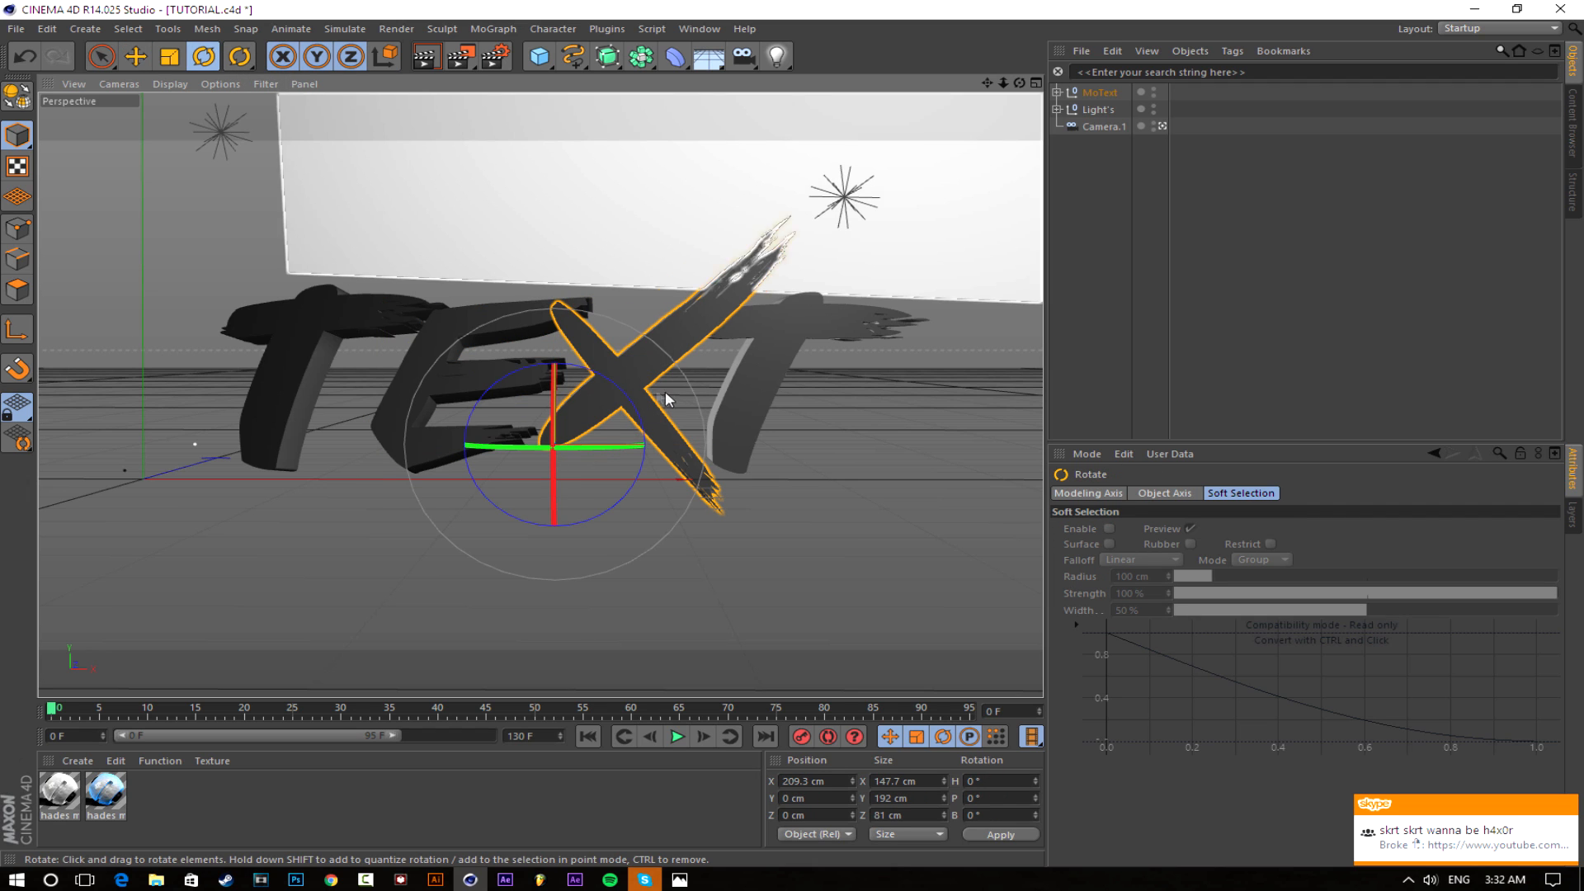
drag(612, 410, 585, 393)
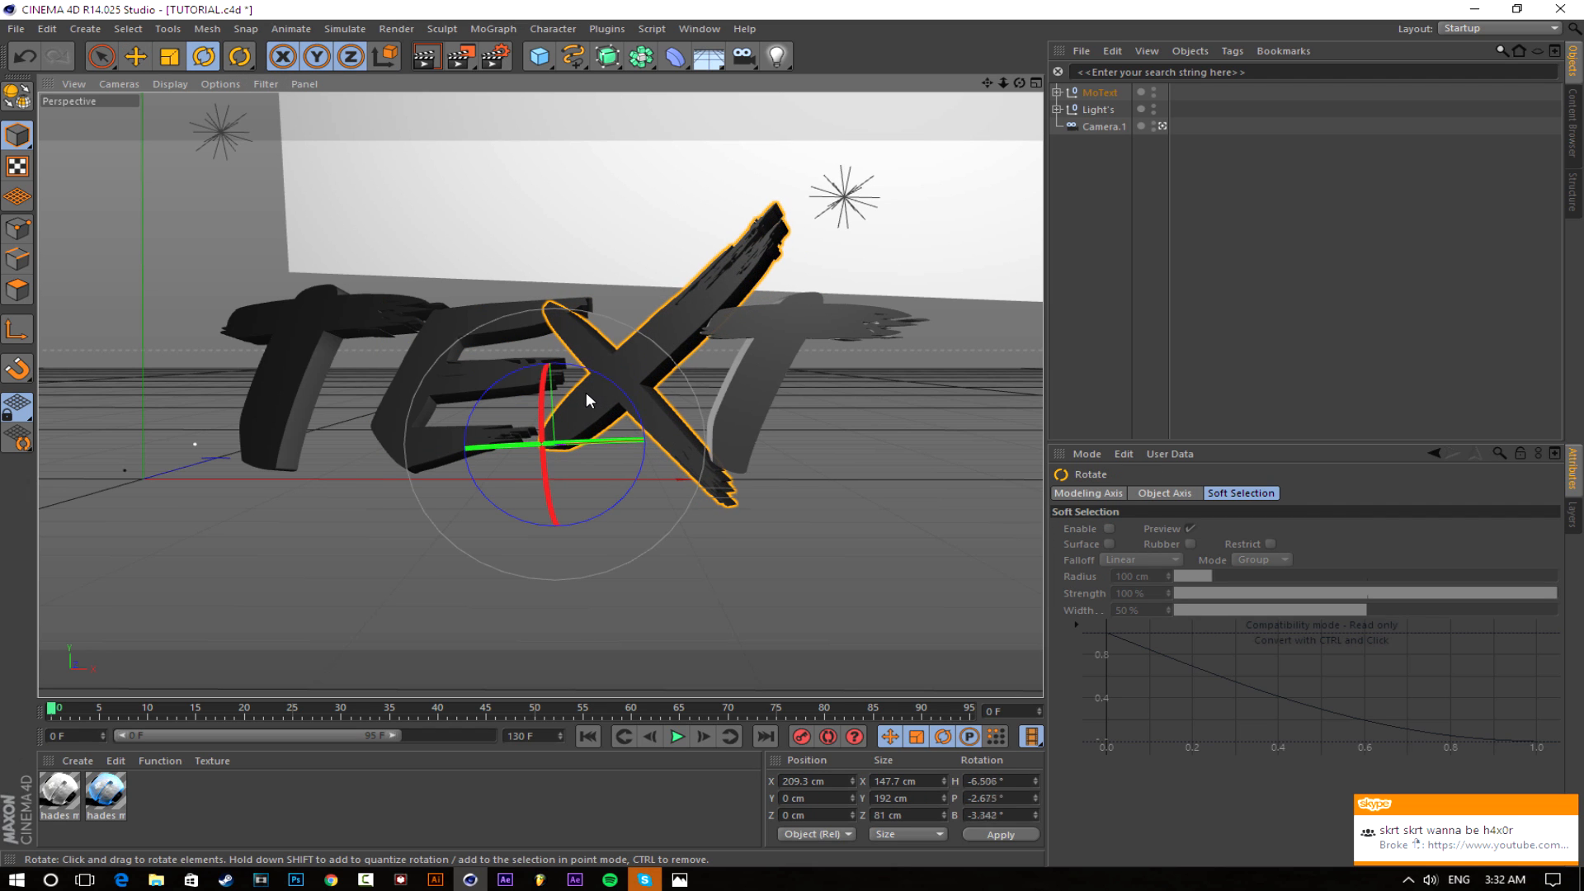
click(135, 56)
drag(557, 439, 549, 453)
Rotate the last letter T to about H -7.4°, P -1.8°, B -1.7° and preview-render the view
click(730, 433)
key(r)
drag(748, 434, 721, 420)
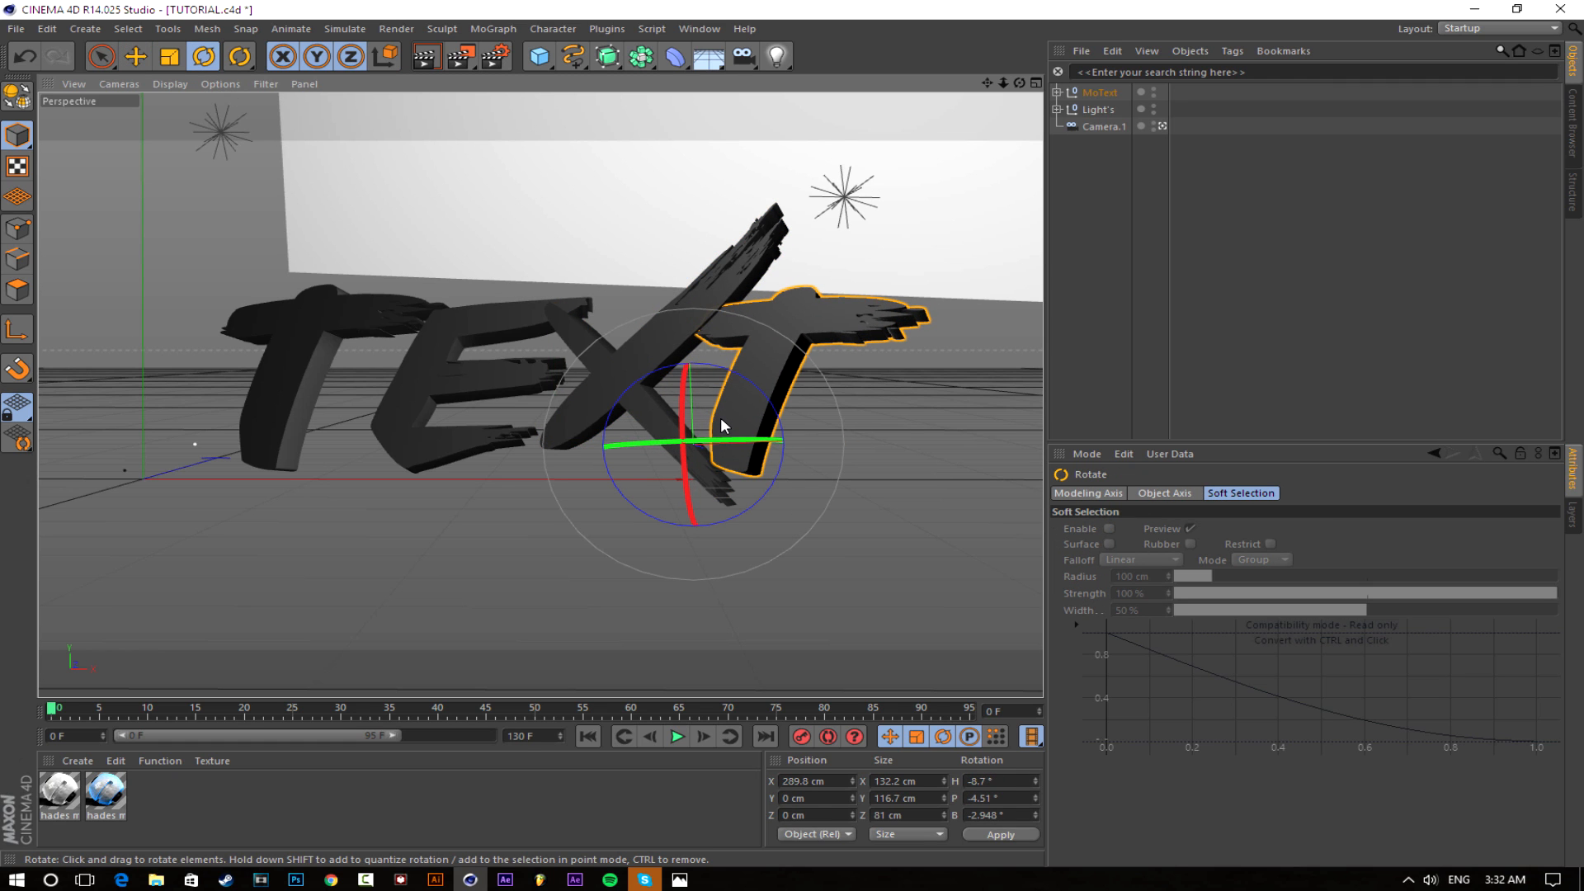
mouse_move(753, 378)
mouse_down()
mouse_move(744, 407)
mouse_move(774, 404)
mouse_move(746, 395)
mouse_up()
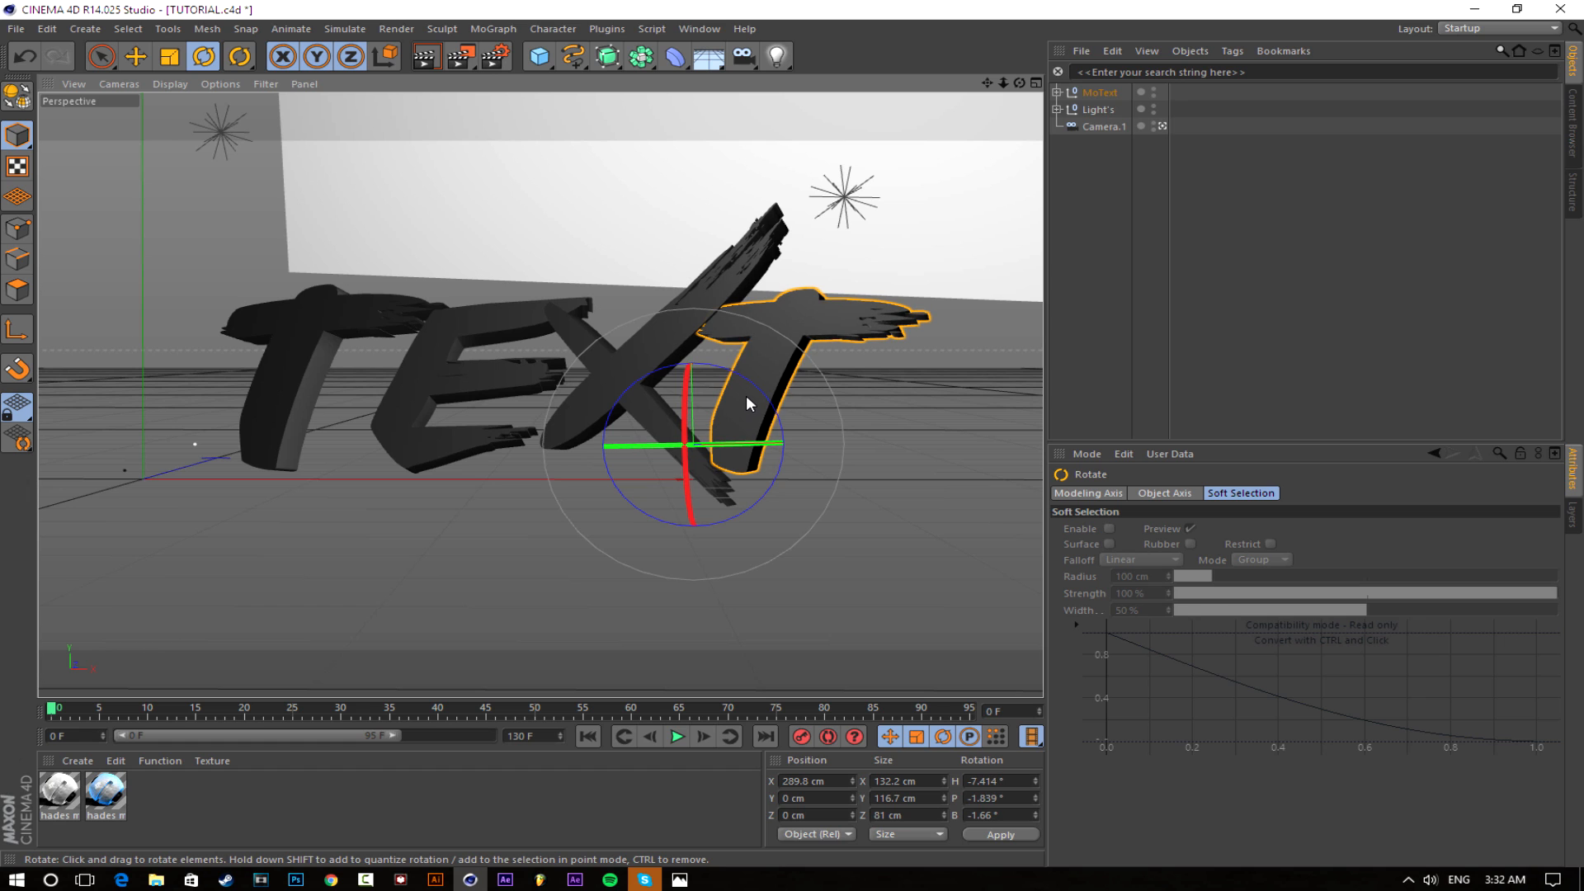
click(1063, 335)
click(424, 58)
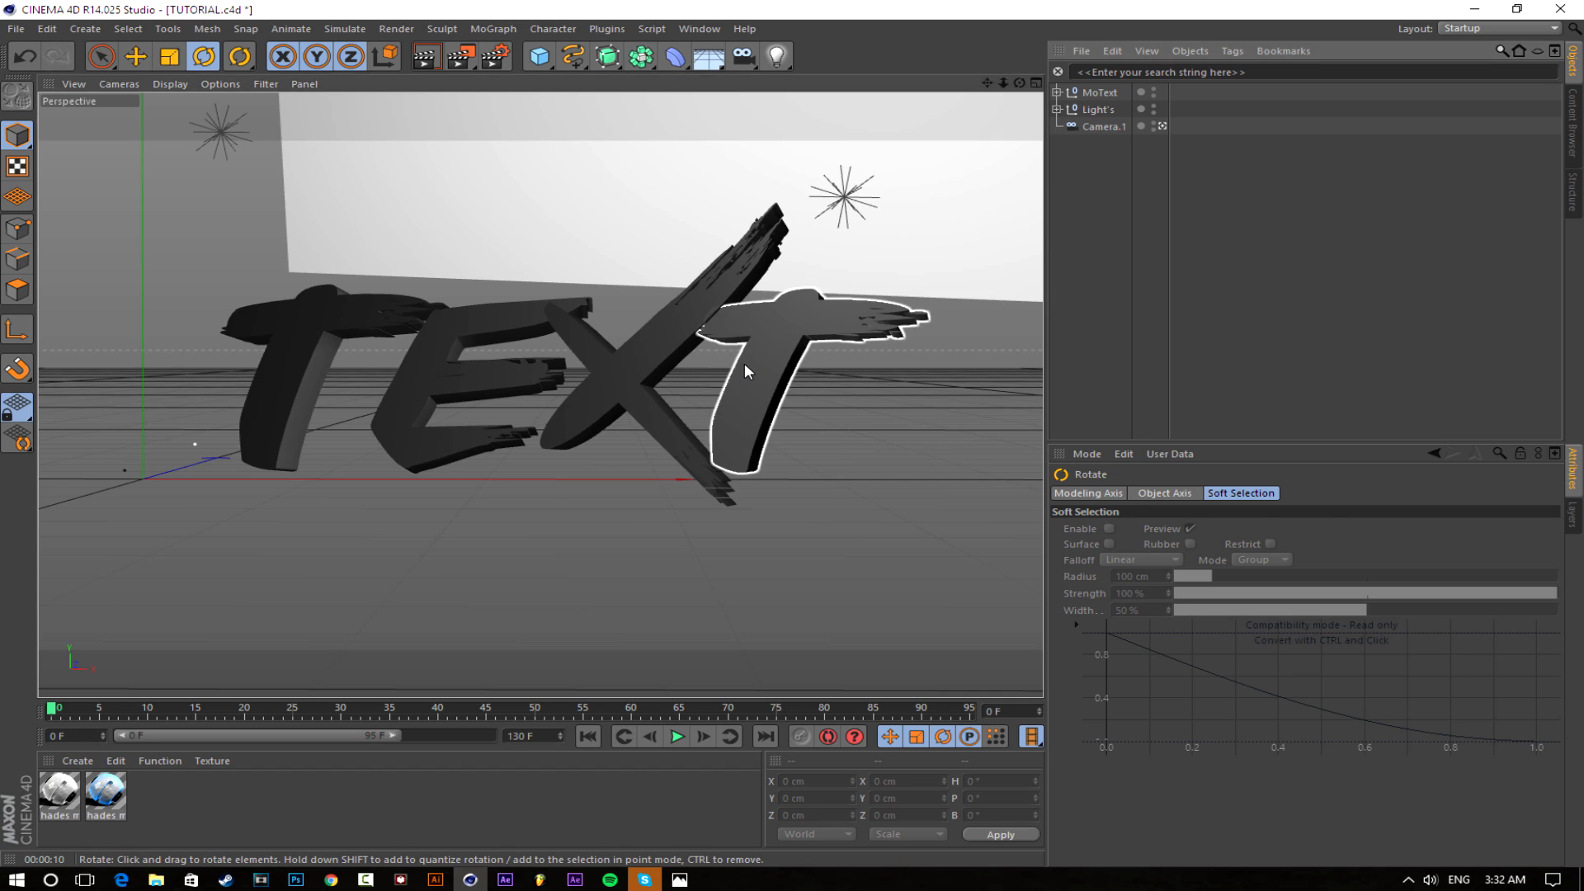
Turn the last T to about H 0.6°, P 1°, B 1.4°, move it to about Z -46 cm and preview-render the view
click(746, 371)
drag(771, 429, 615, 427)
click(135, 56)
key(ctrl+r)
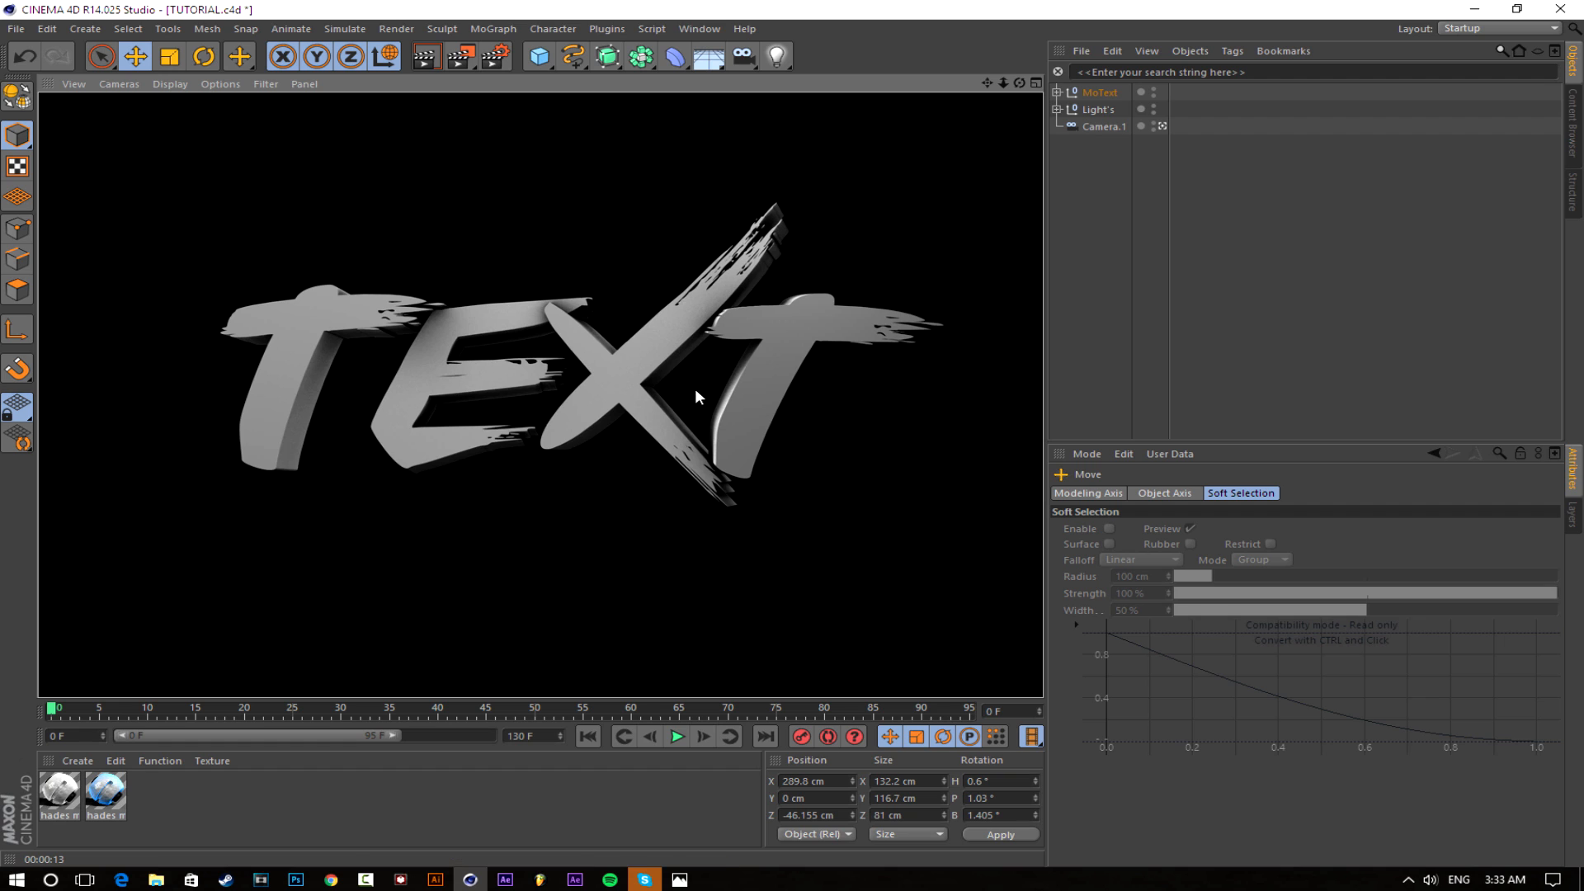
Rotate the last letter T further to about H 3.6°, P 2°, B 2.2°
click(1123, 358)
click(765, 398)
click(205, 59)
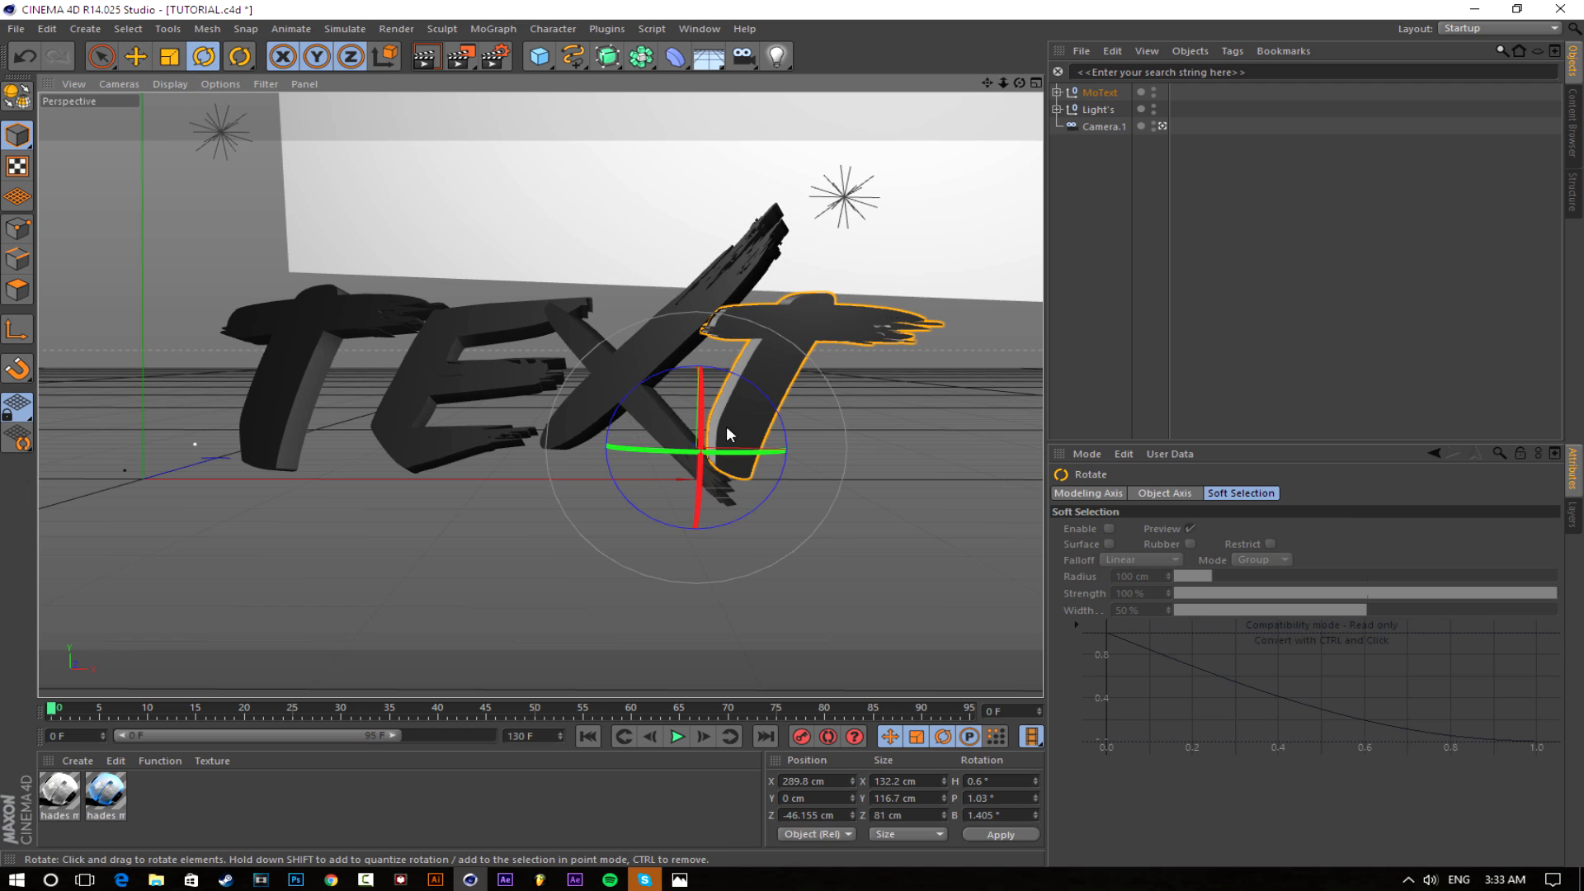
drag(725, 419, 732, 423)
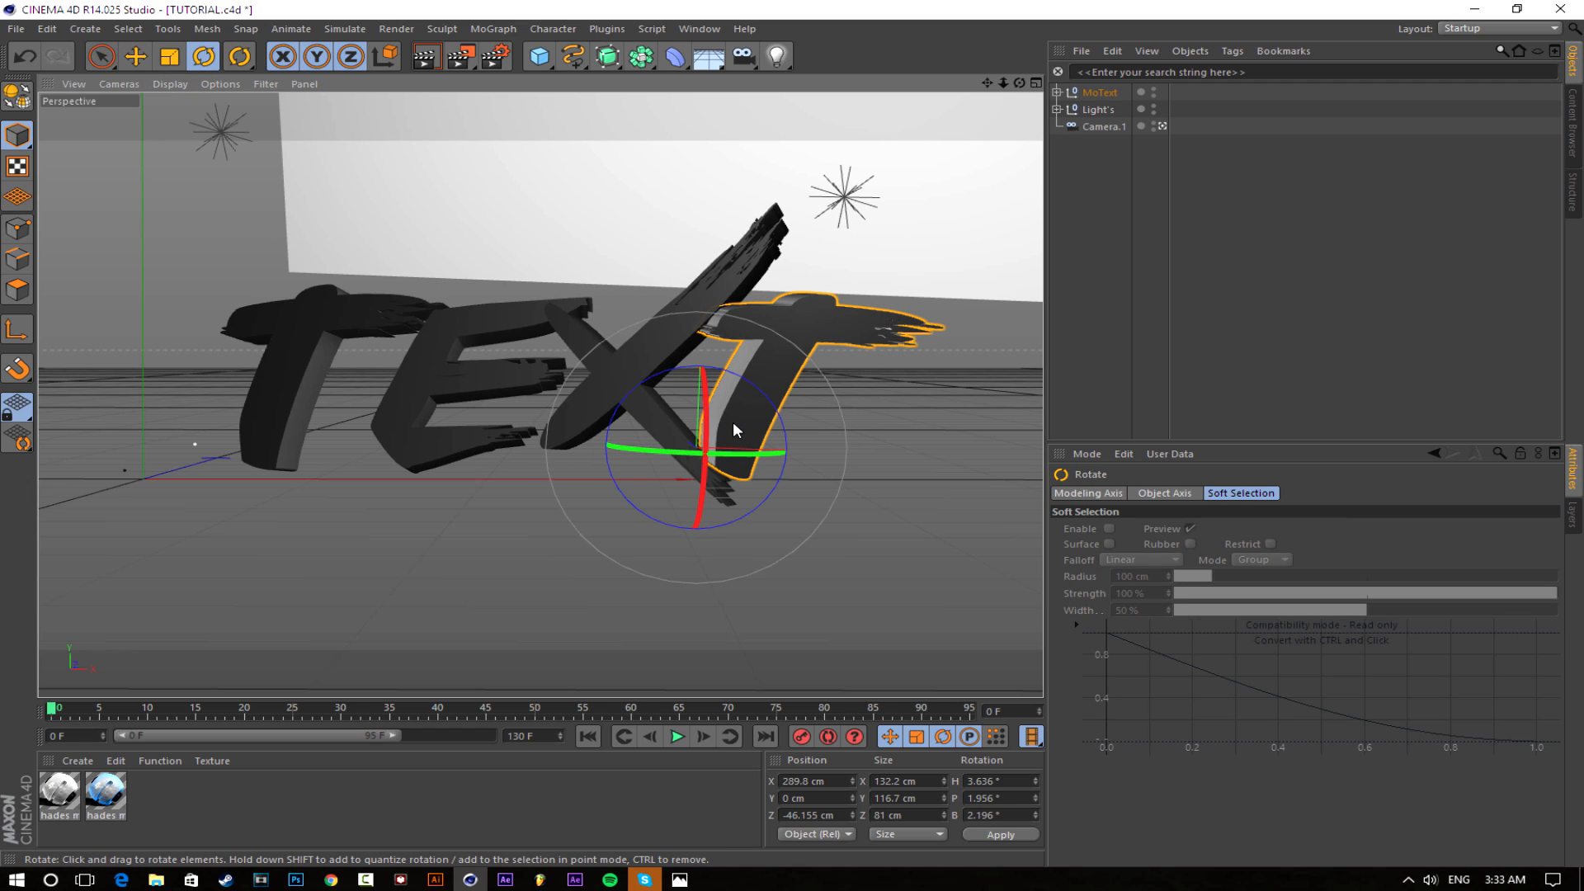
Rotate the letter X to about H -8.6°, P -2.7°, B -4.1° and clear the selection
click(502, 363)
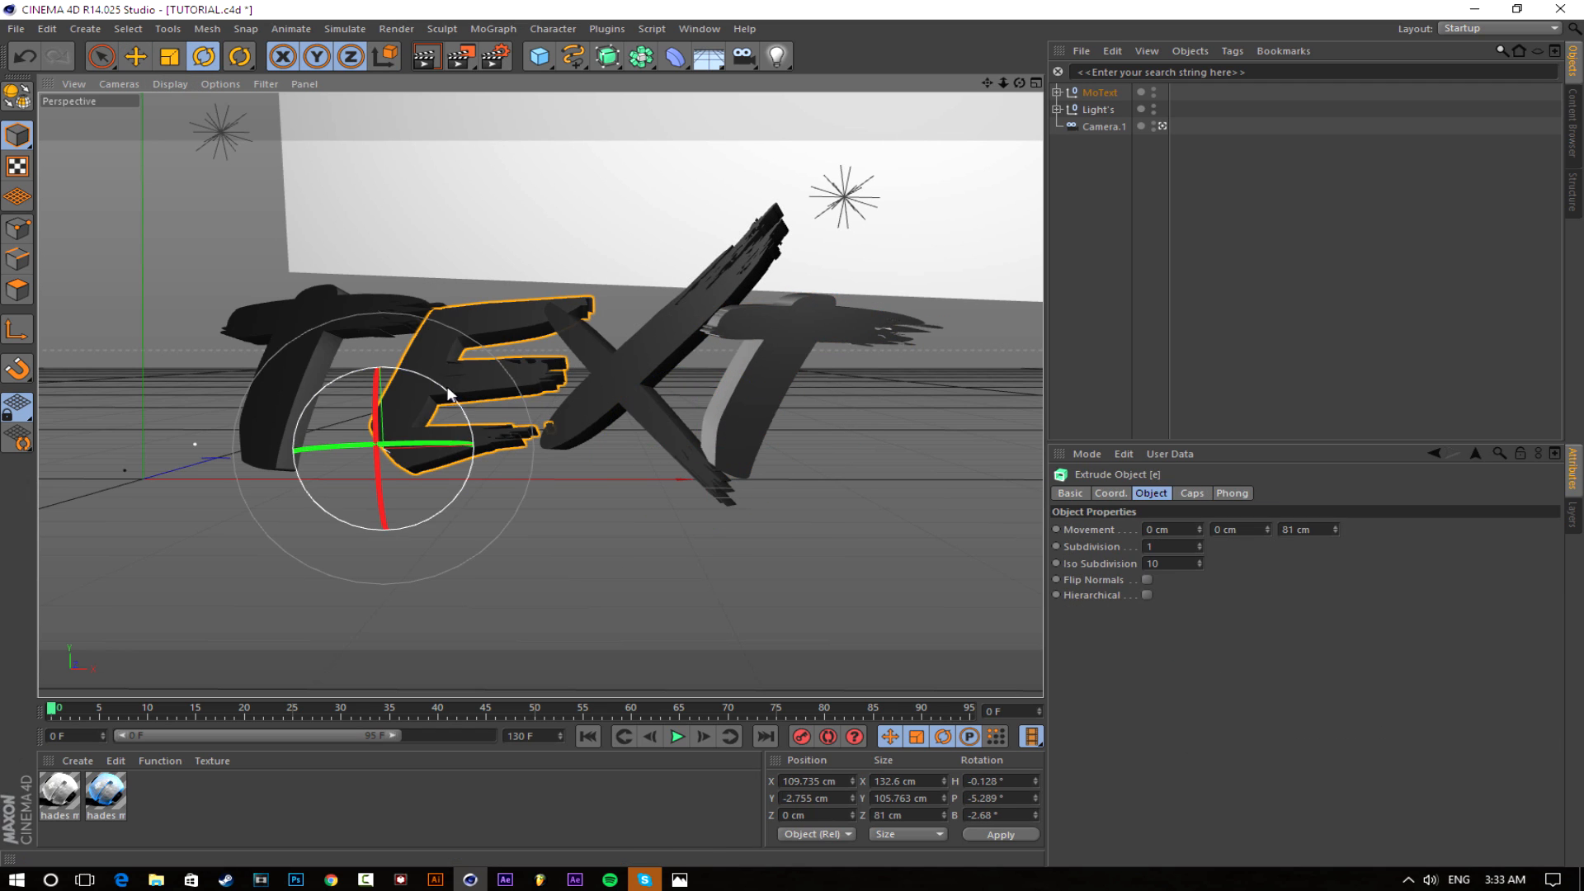
click(623, 404)
drag(623, 404, 609, 399)
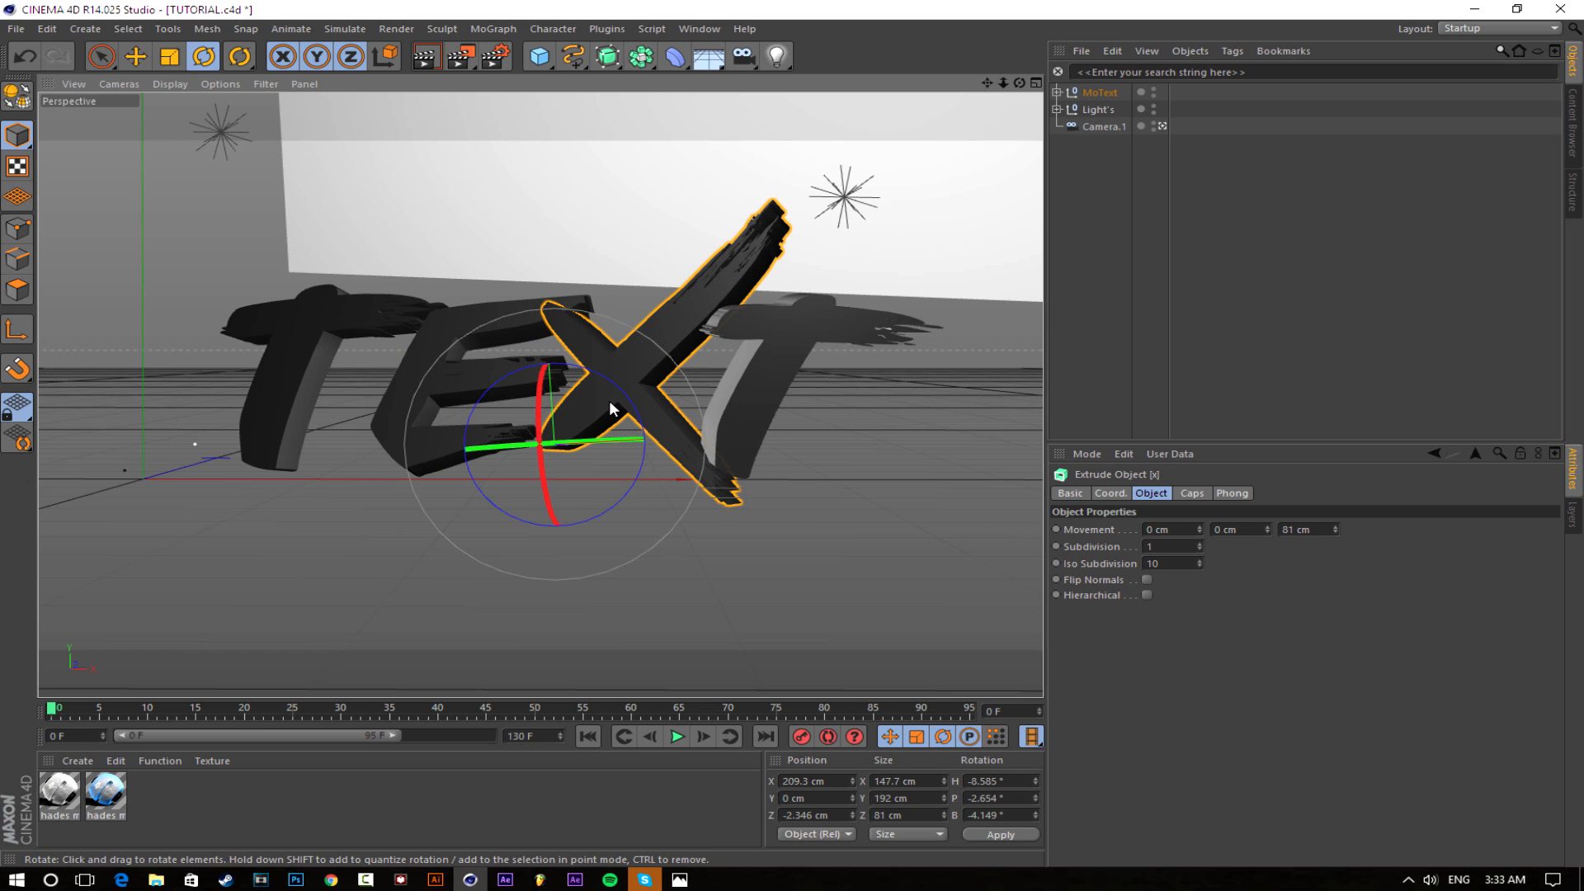
click(1156, 331)
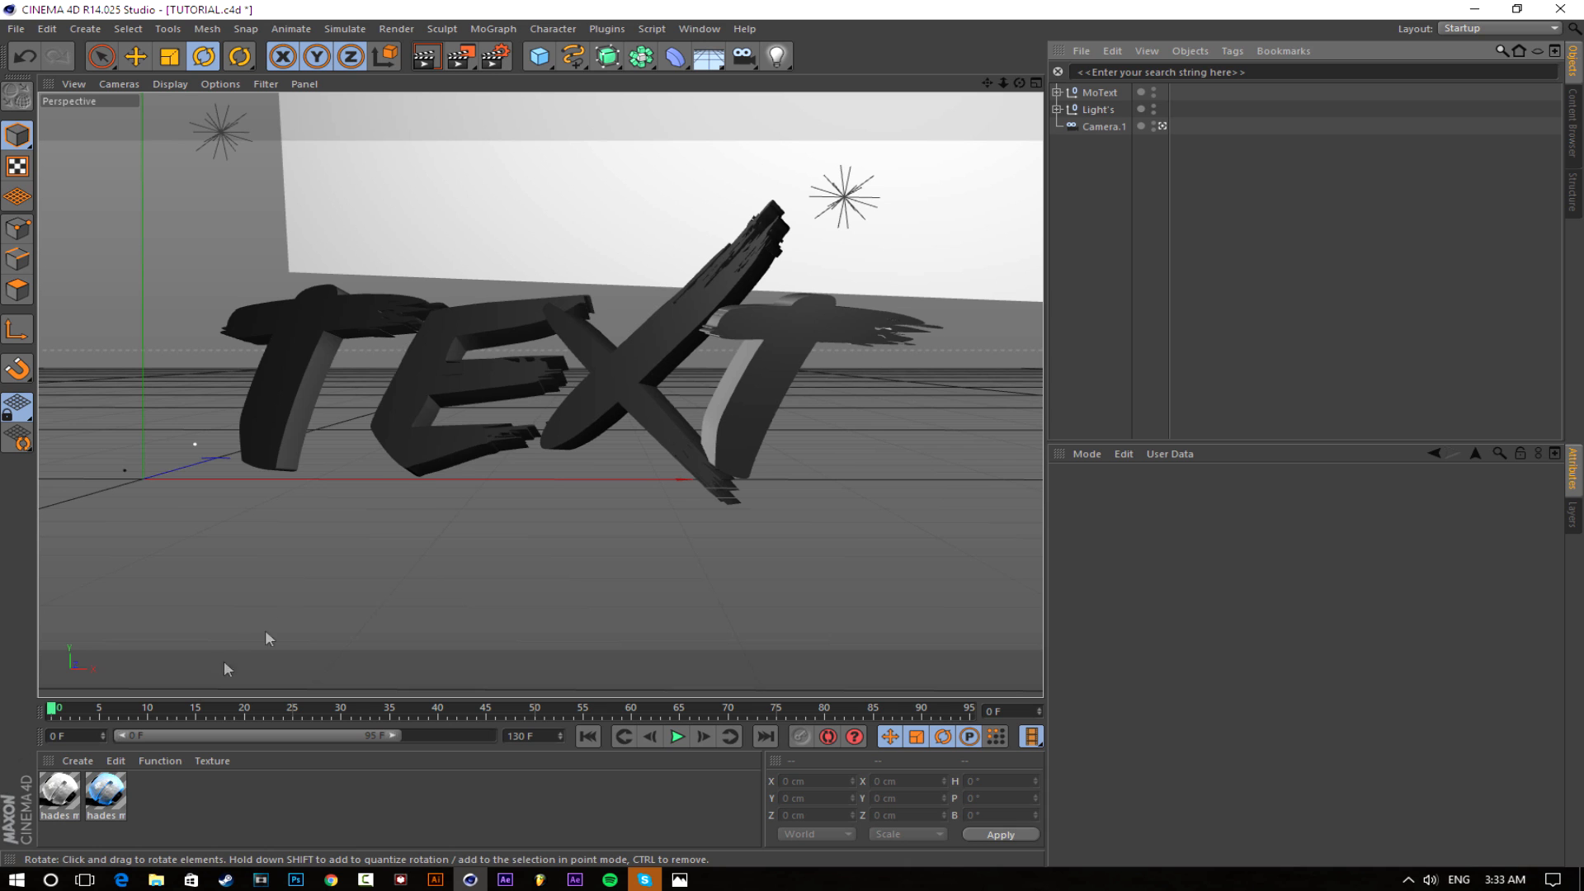
Set the render output file to TEXT in the 1ARenders folder and render the image to the Picture Viewer
click(495, 56)
drag(519, 21, 740, 172)
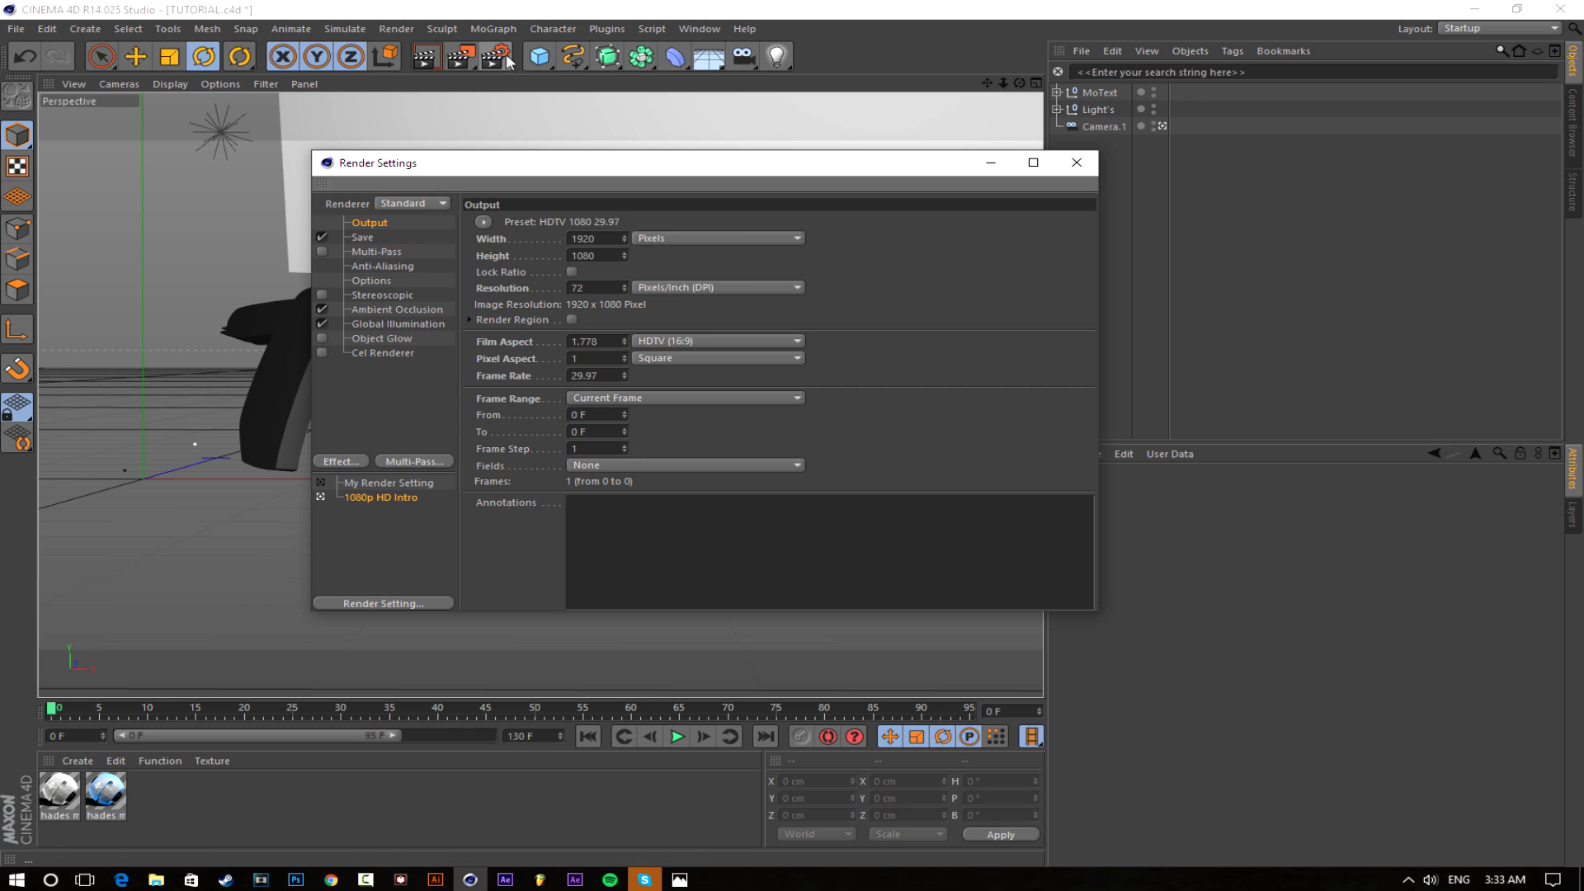
click(364, 238)
click(1072, 253)
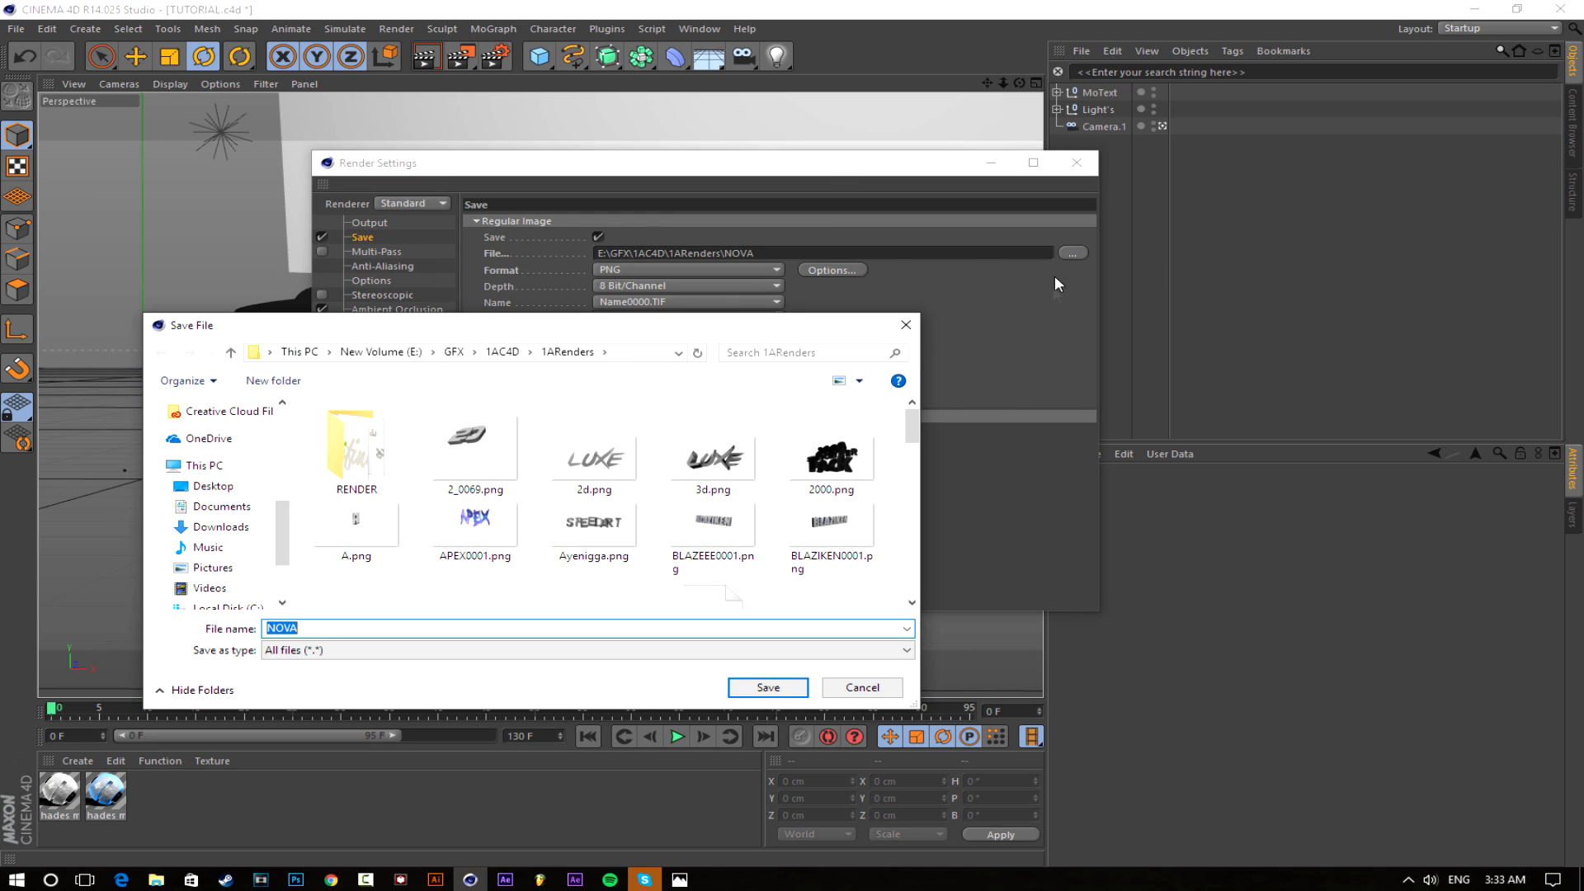
drag(654, 318, 898, 193)
text(TEXT)
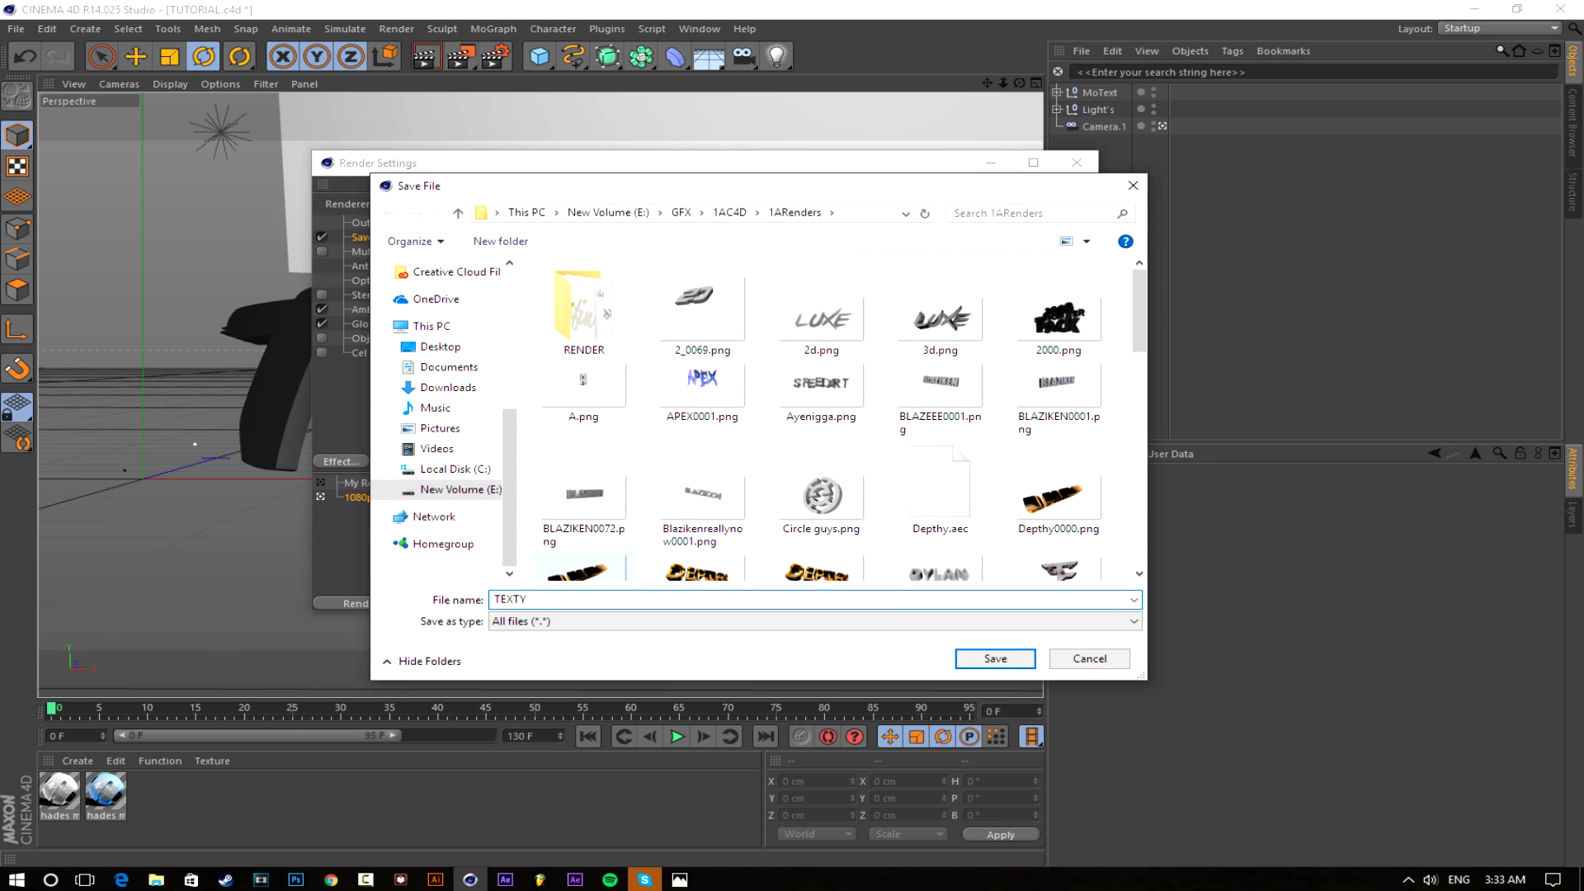
click(995, 658)
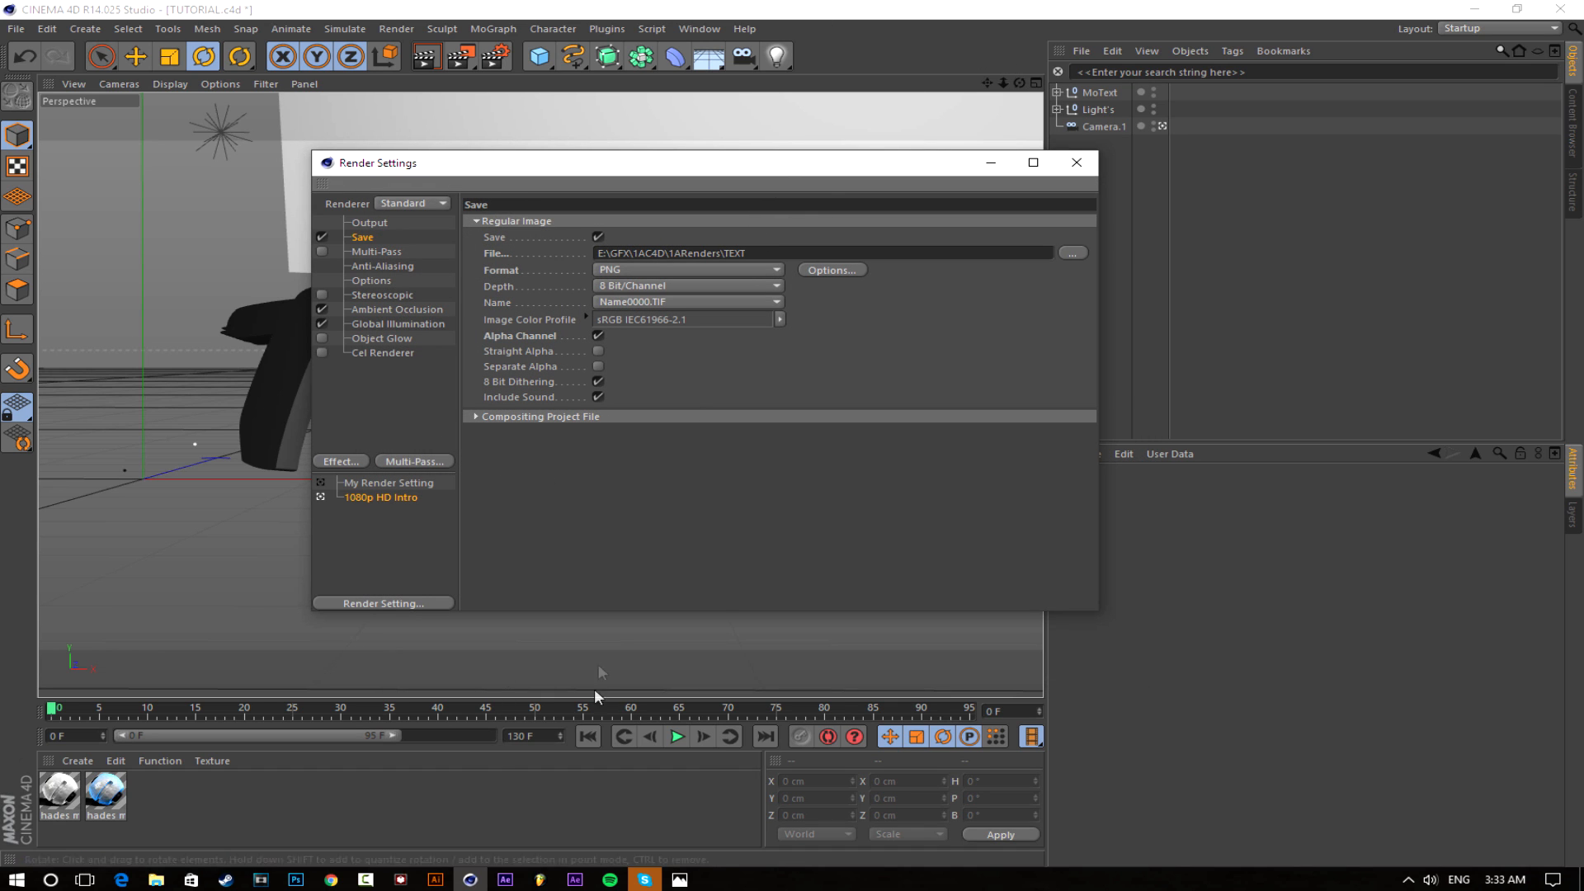
click(1076, 162)
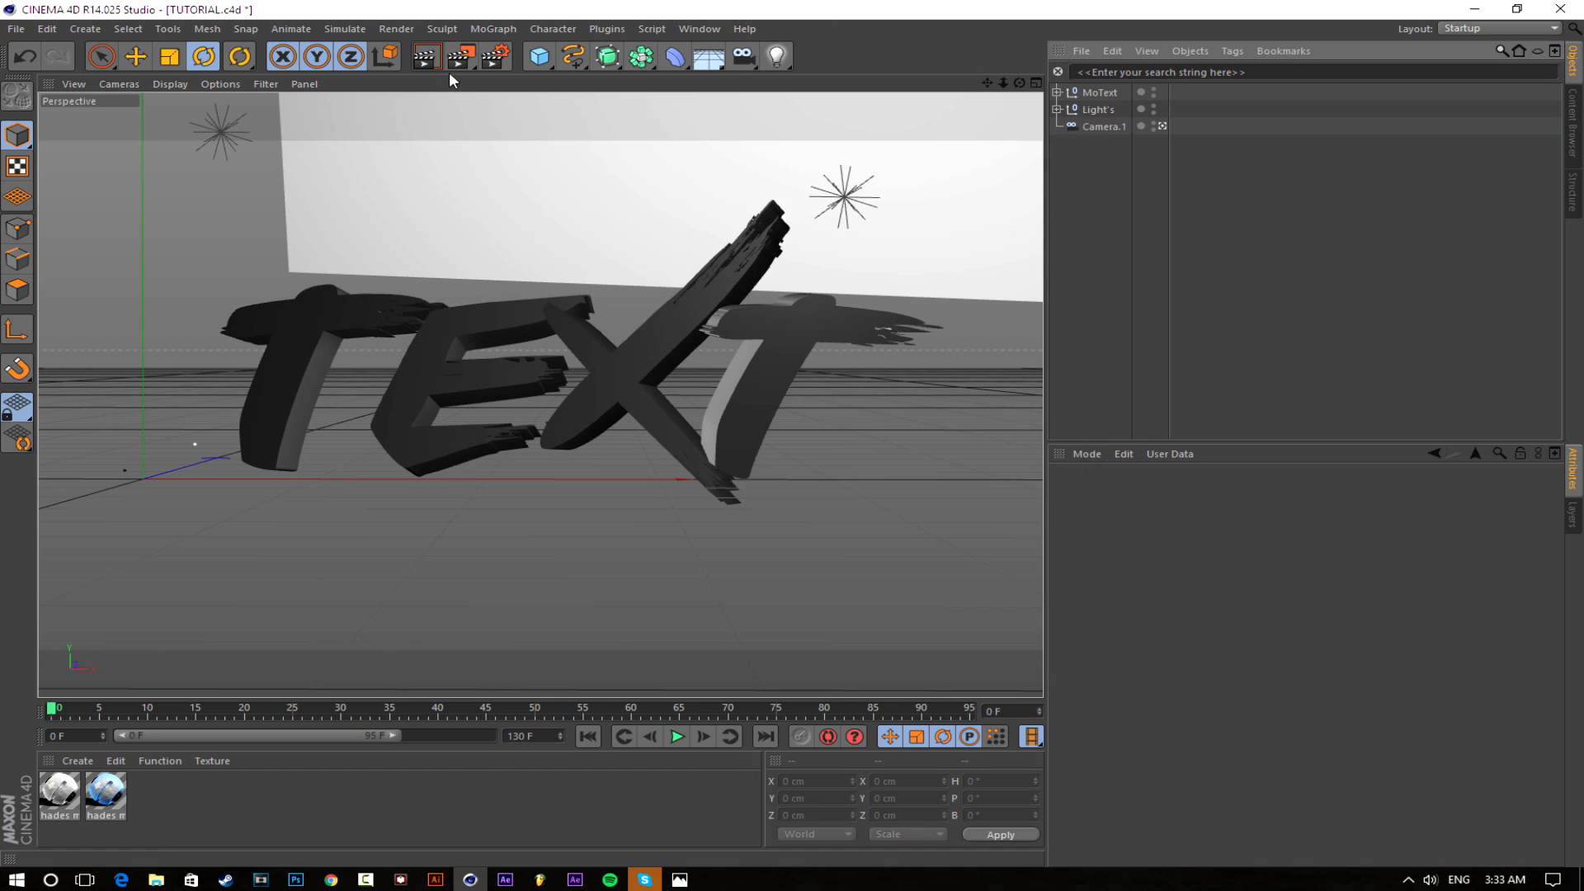
click(454, 66)
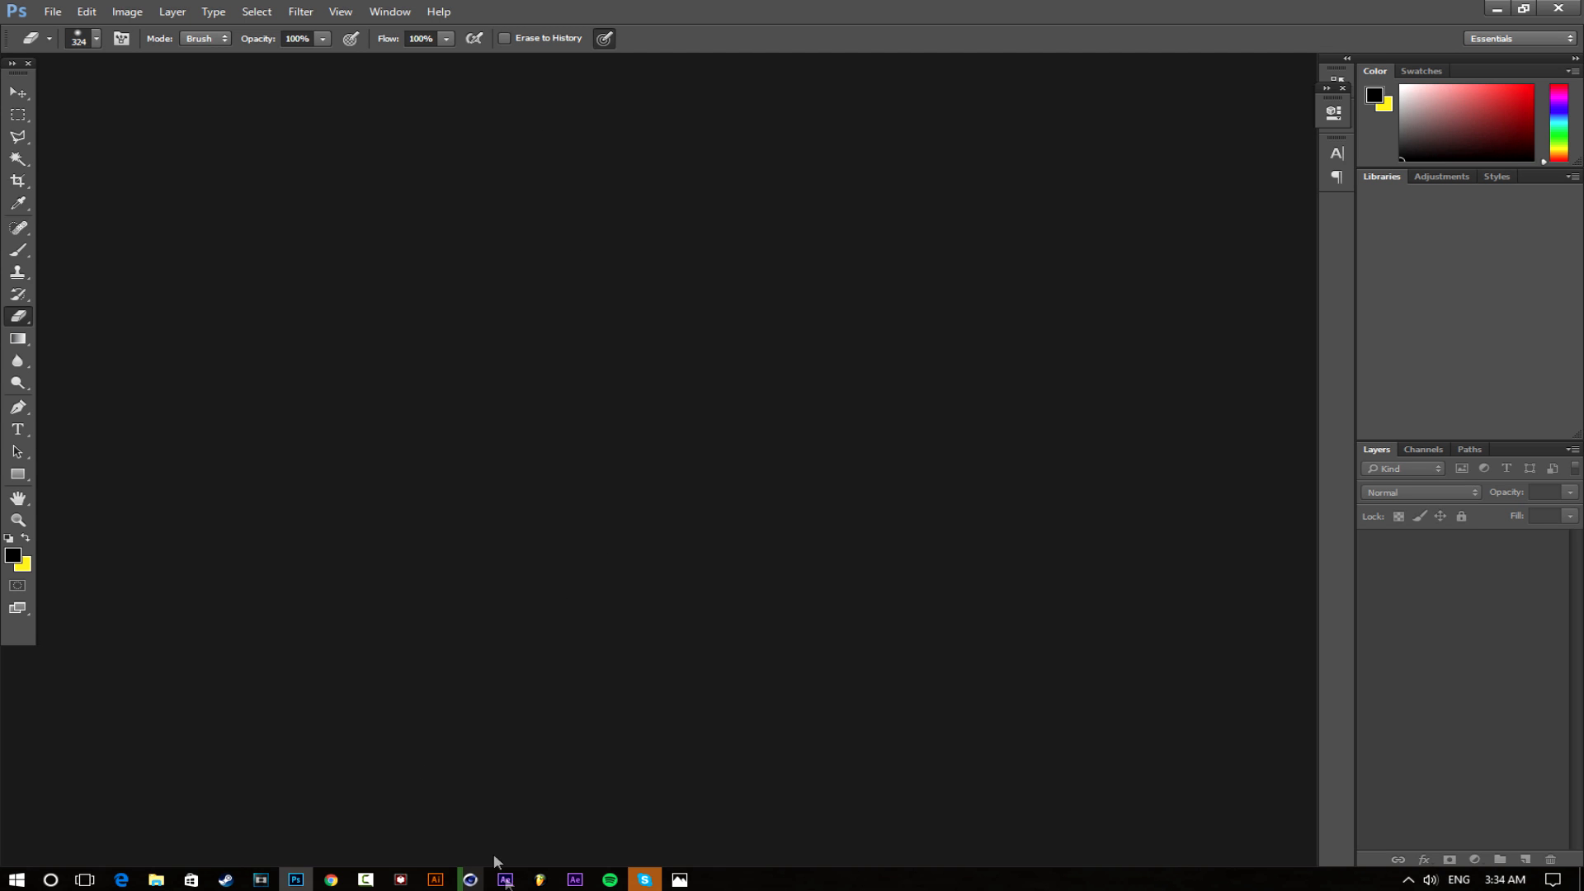
In Photoshop, create a 3000 × 1000 pixel document from the HEADER preset with background colour 000000
click(54, 12)
click(69, 31)
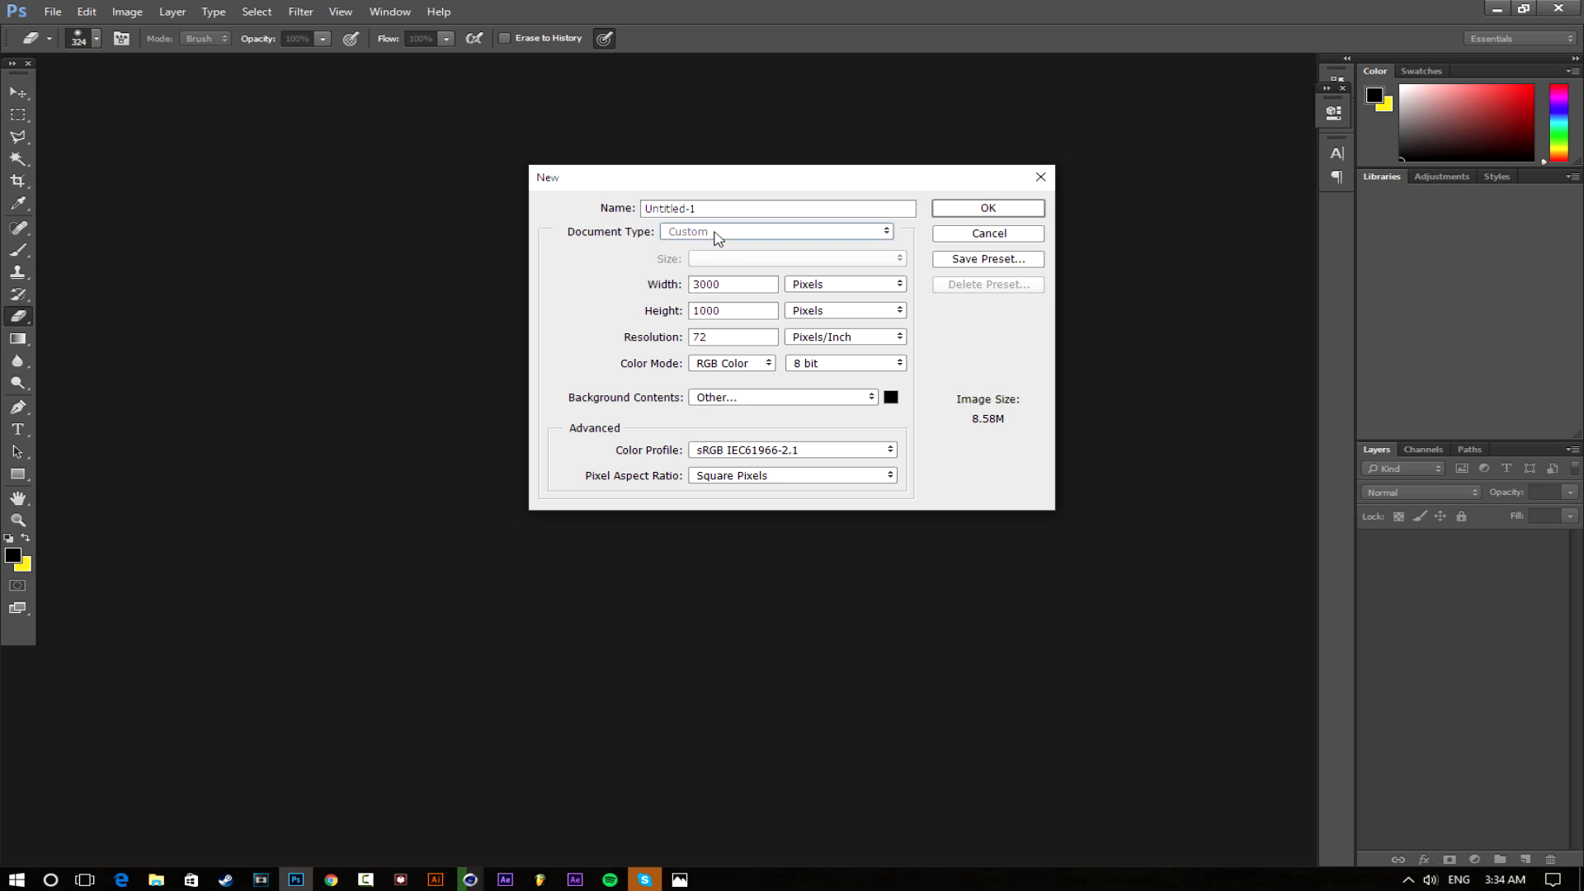
click(675, 232)
click(684, 280)
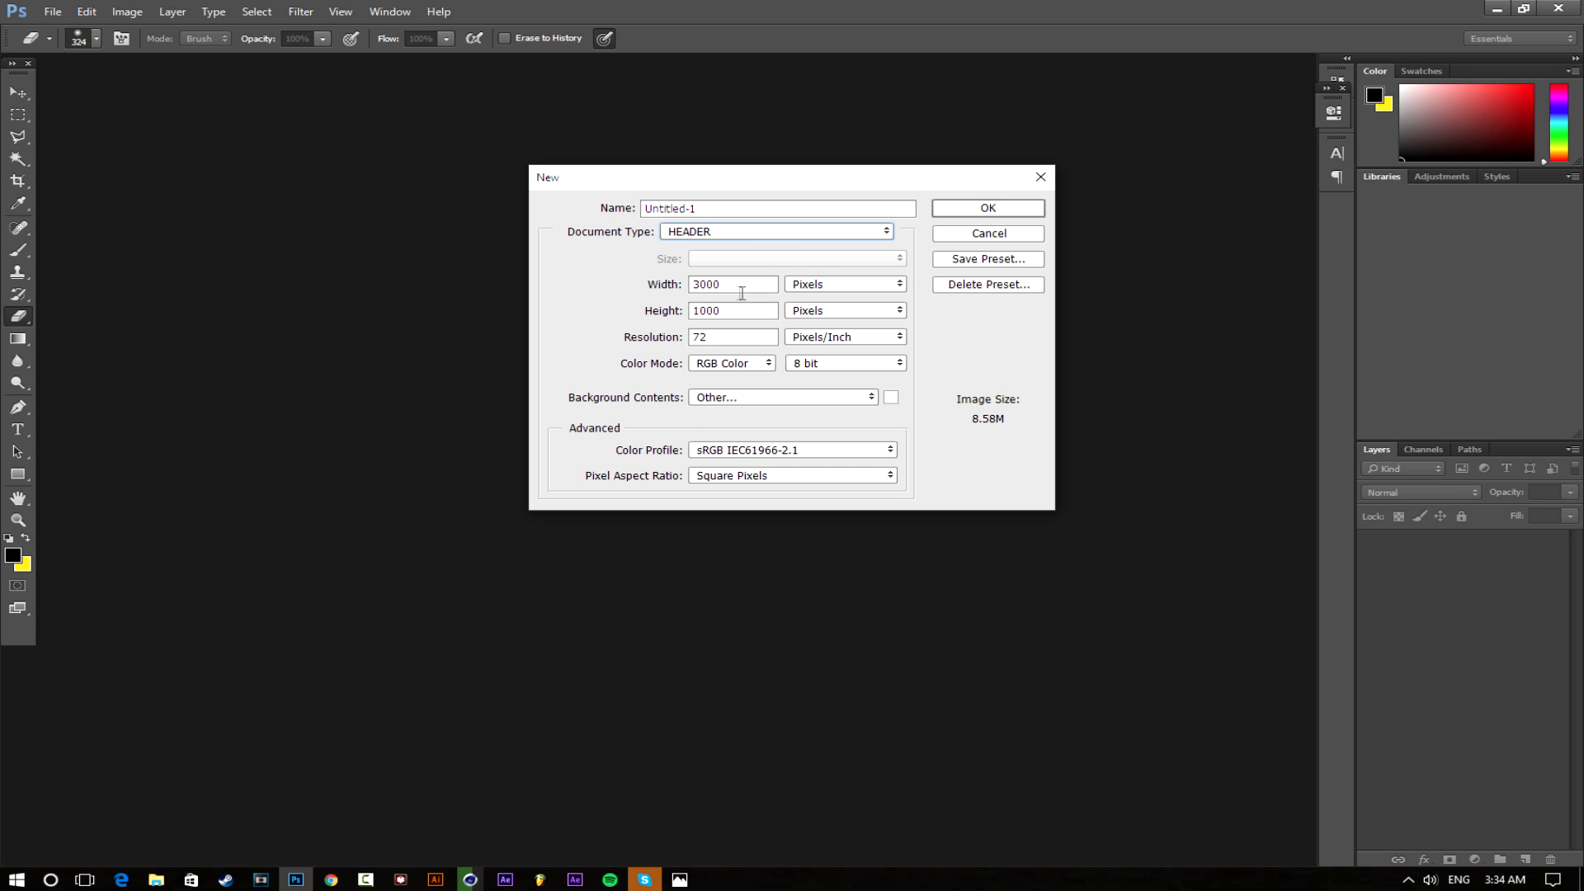
key(Tab)
key(Tab)
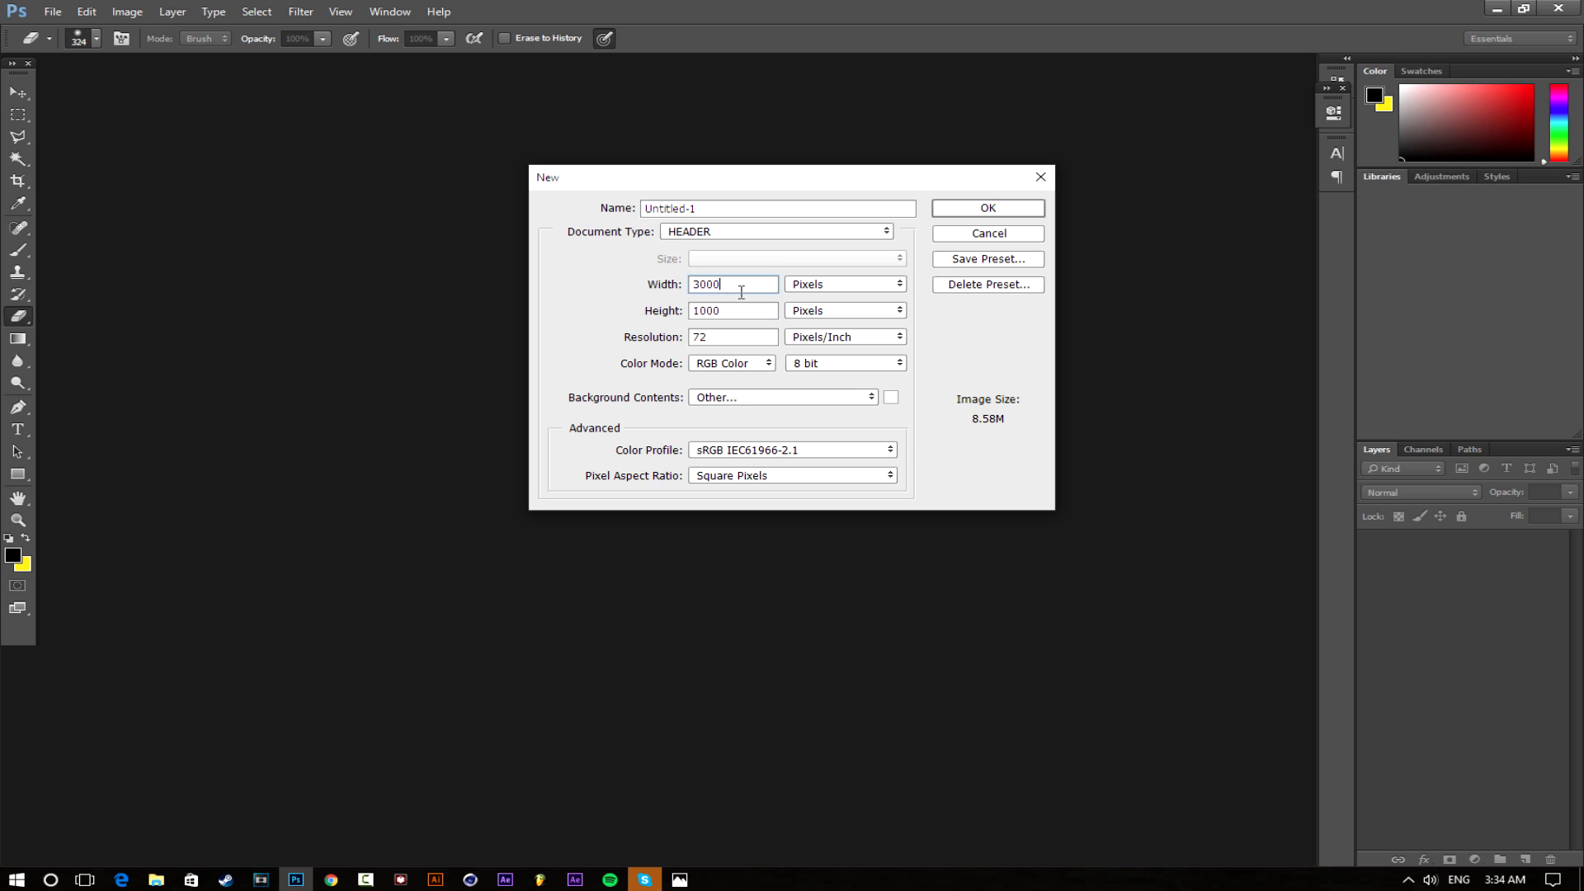
drag(740, 316, 642, 310)
drag(733, 286, 675, 309)
click(893, 397)
text(000000)
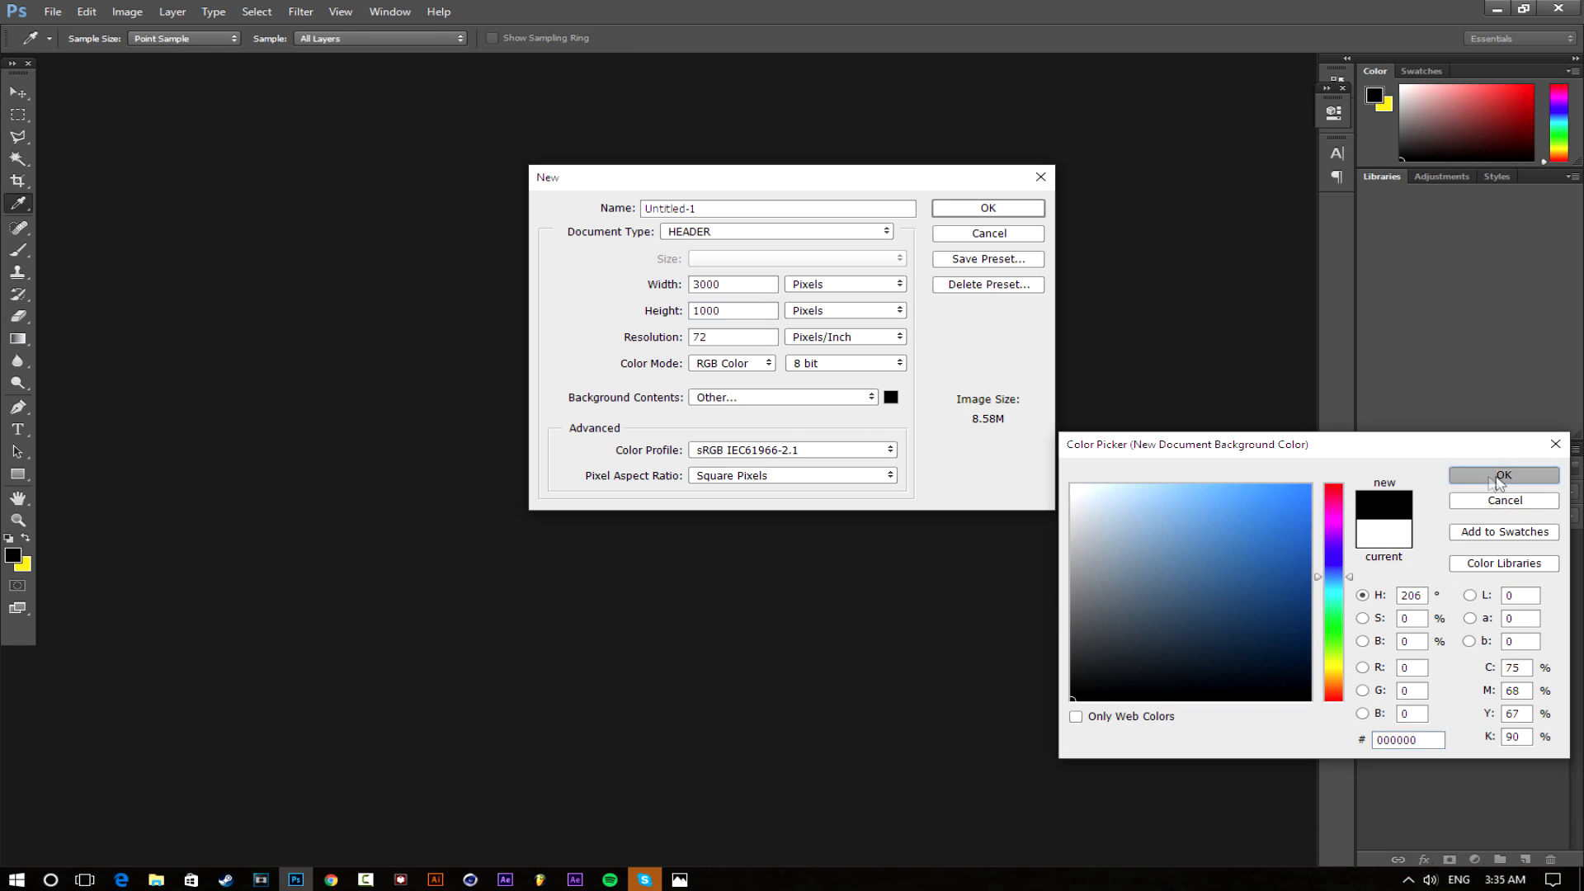
click(1524, 471)
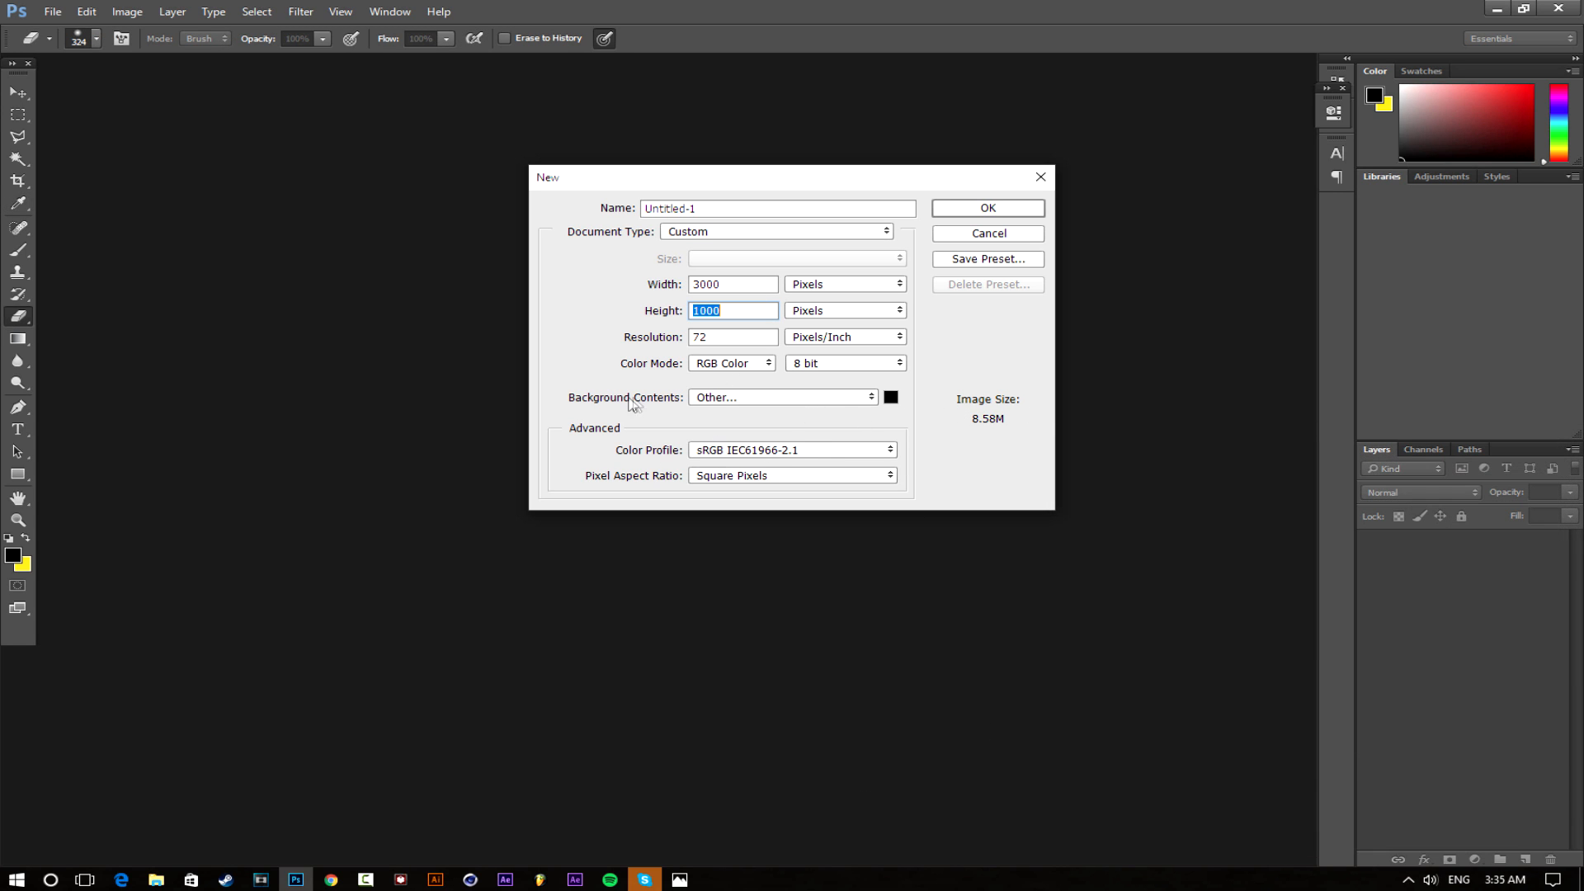
click(982, 212)
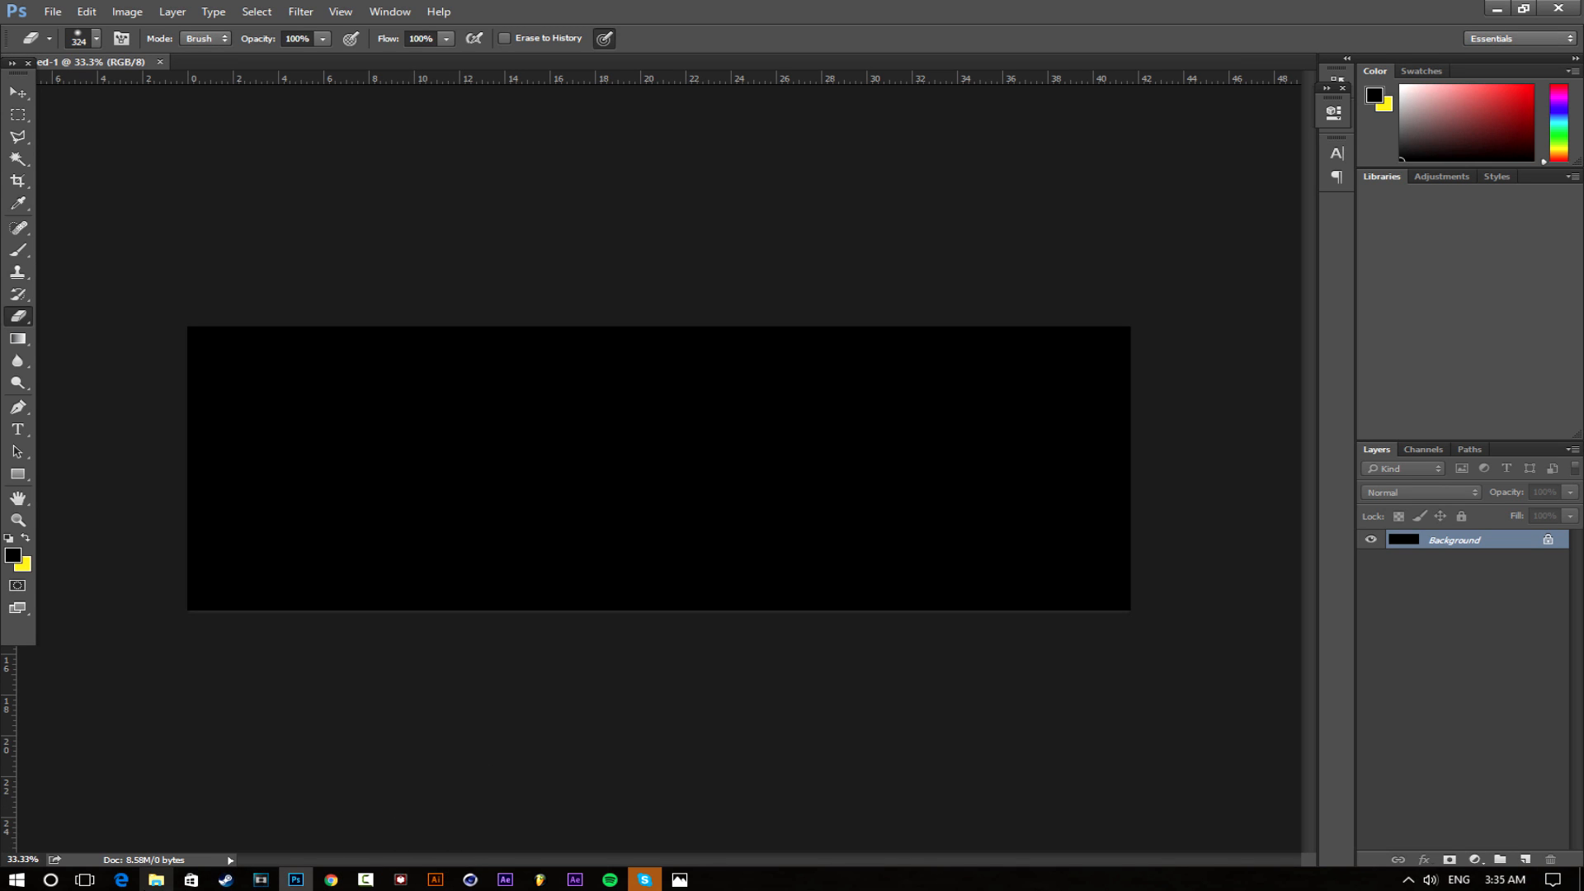
Switch to File Explorer, open the 1ARenders folder and select the rendered TEXT.png
click(156, 879)
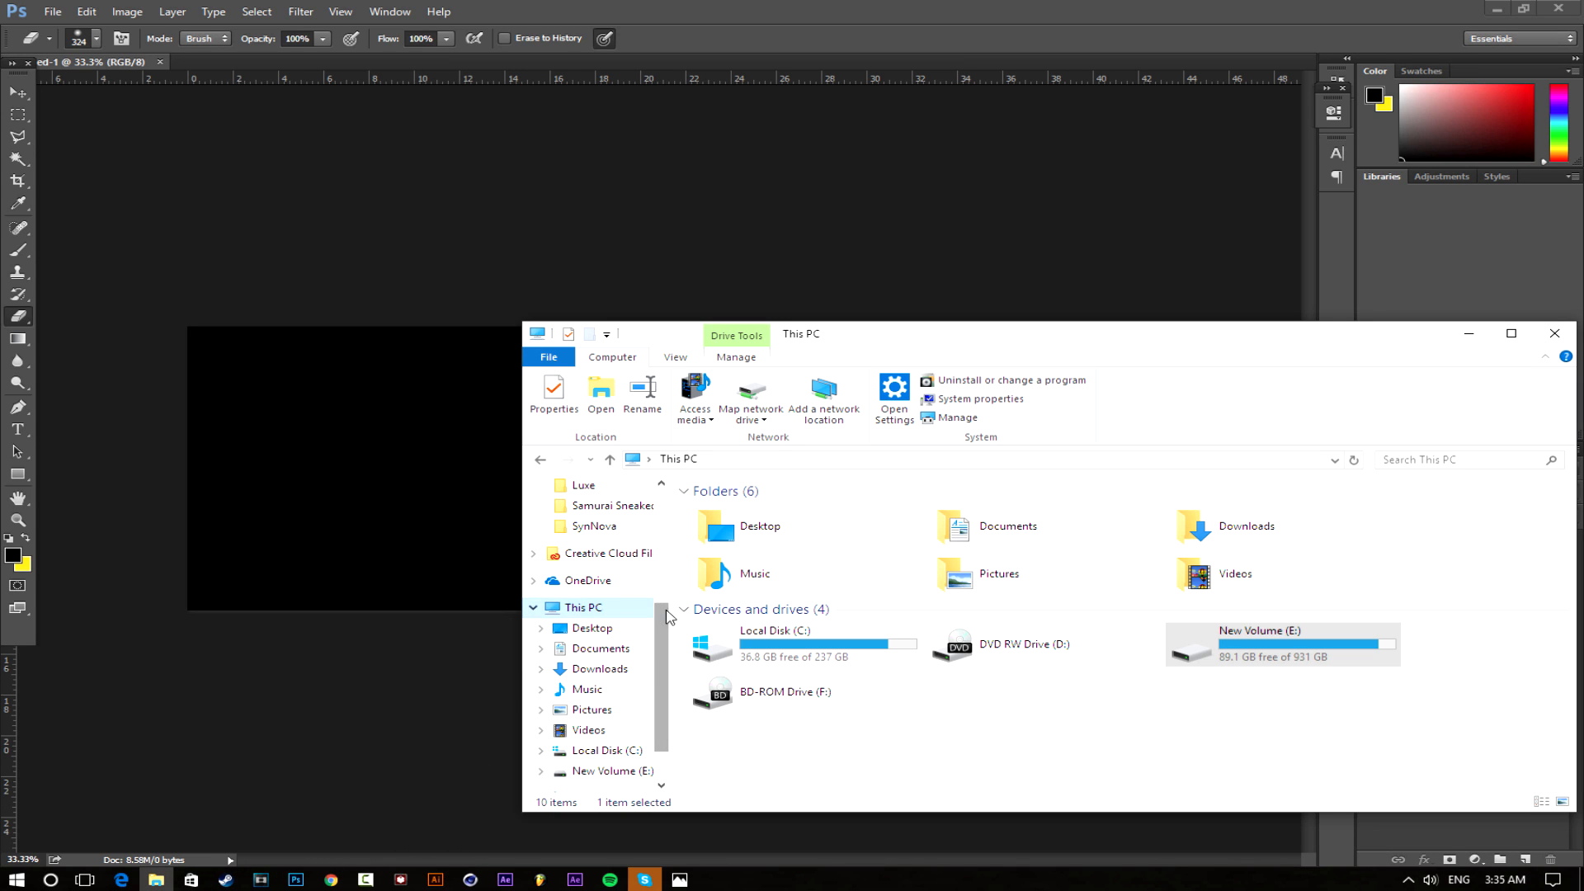
scroll(667, 617, up, 5)
click(599, 580)
click(948, 564)
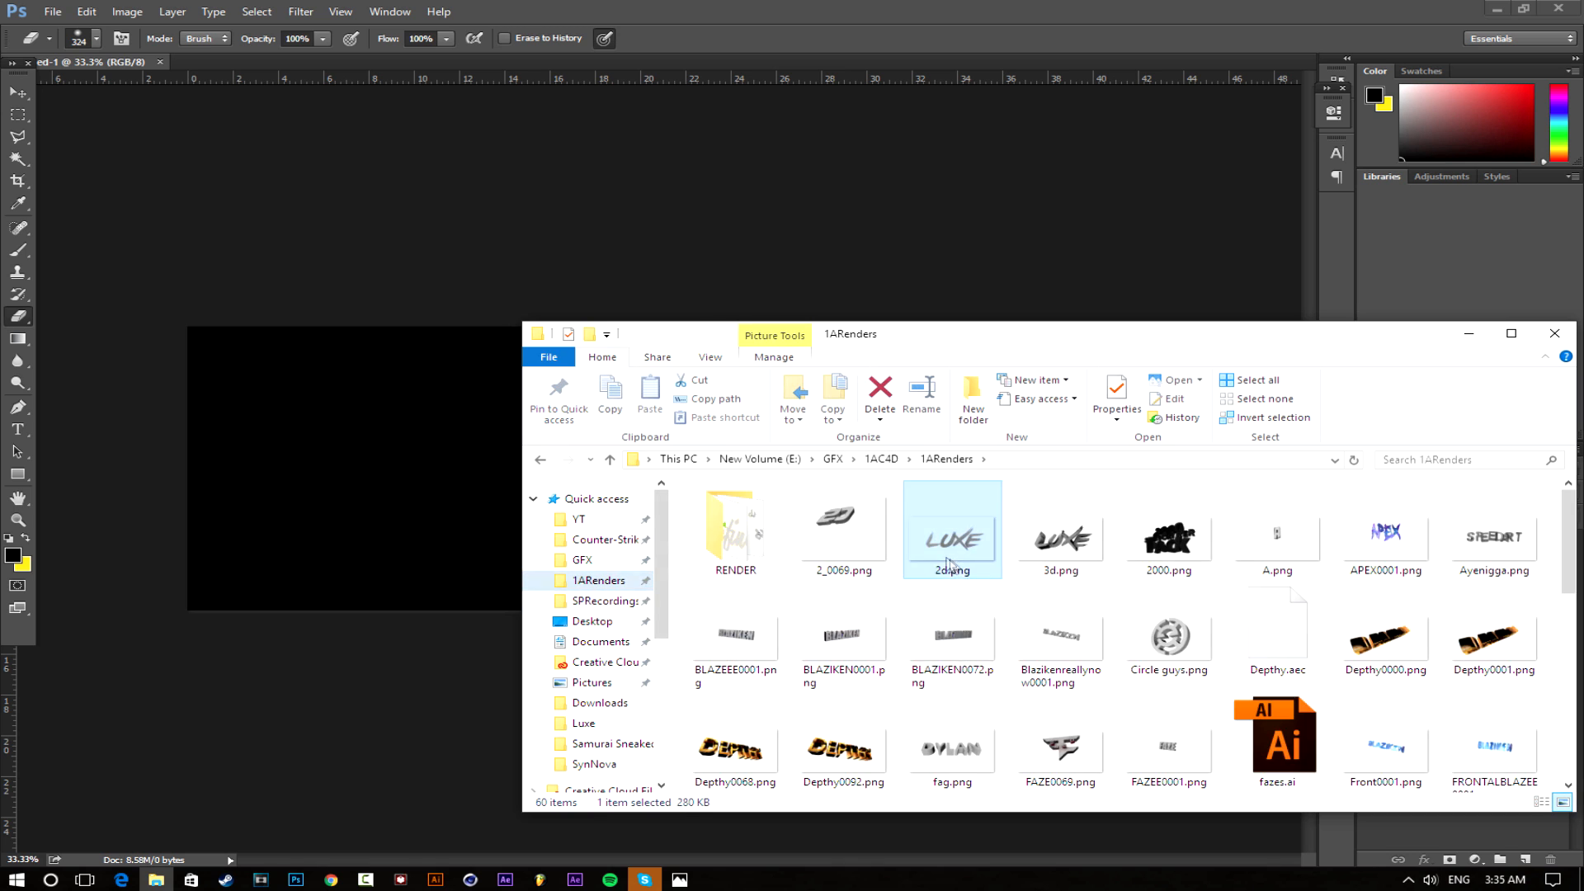
scroll(907, 627, down, 10)
click(853, 704)
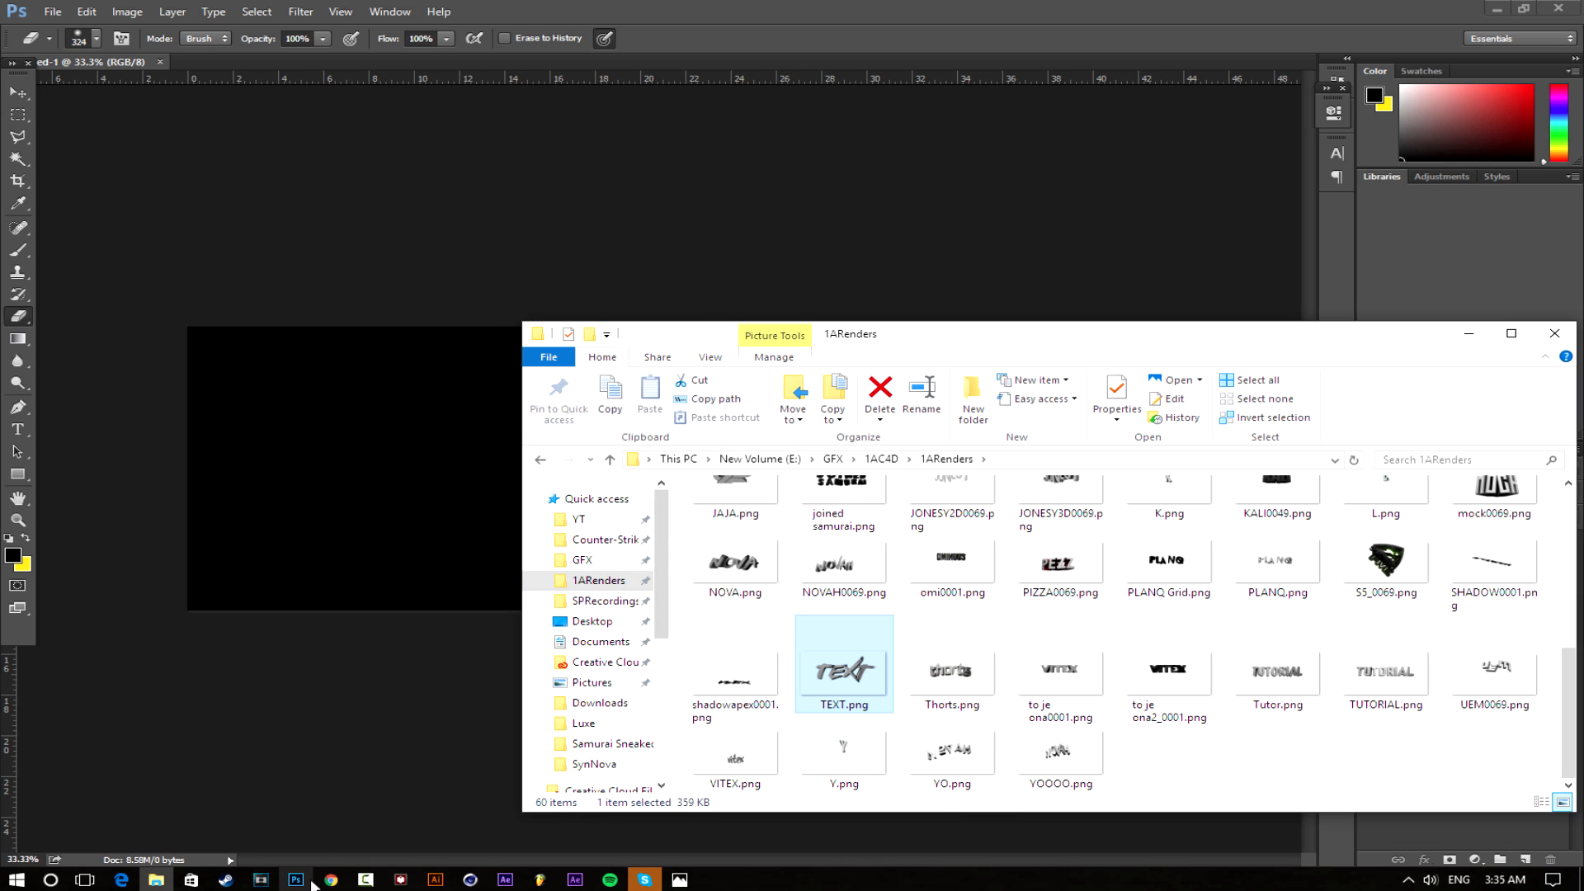
Switch back to Cinema 4D and expand the MoText hierarchy down to its separate letter Extrude objects
click(470, 880)
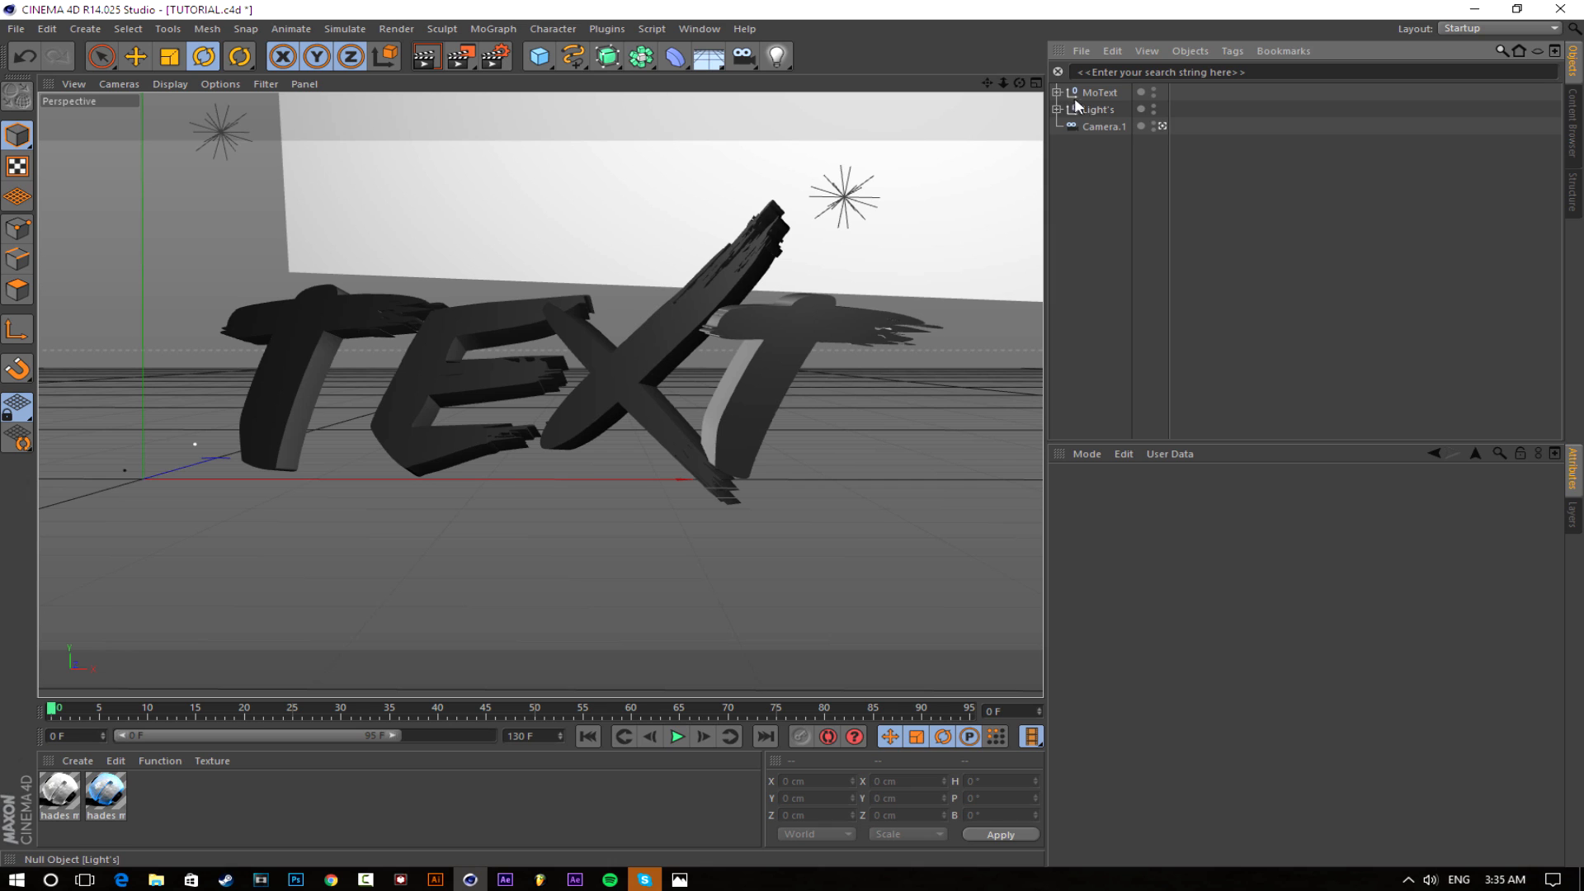
click(1057, 93)
click(537, 404)
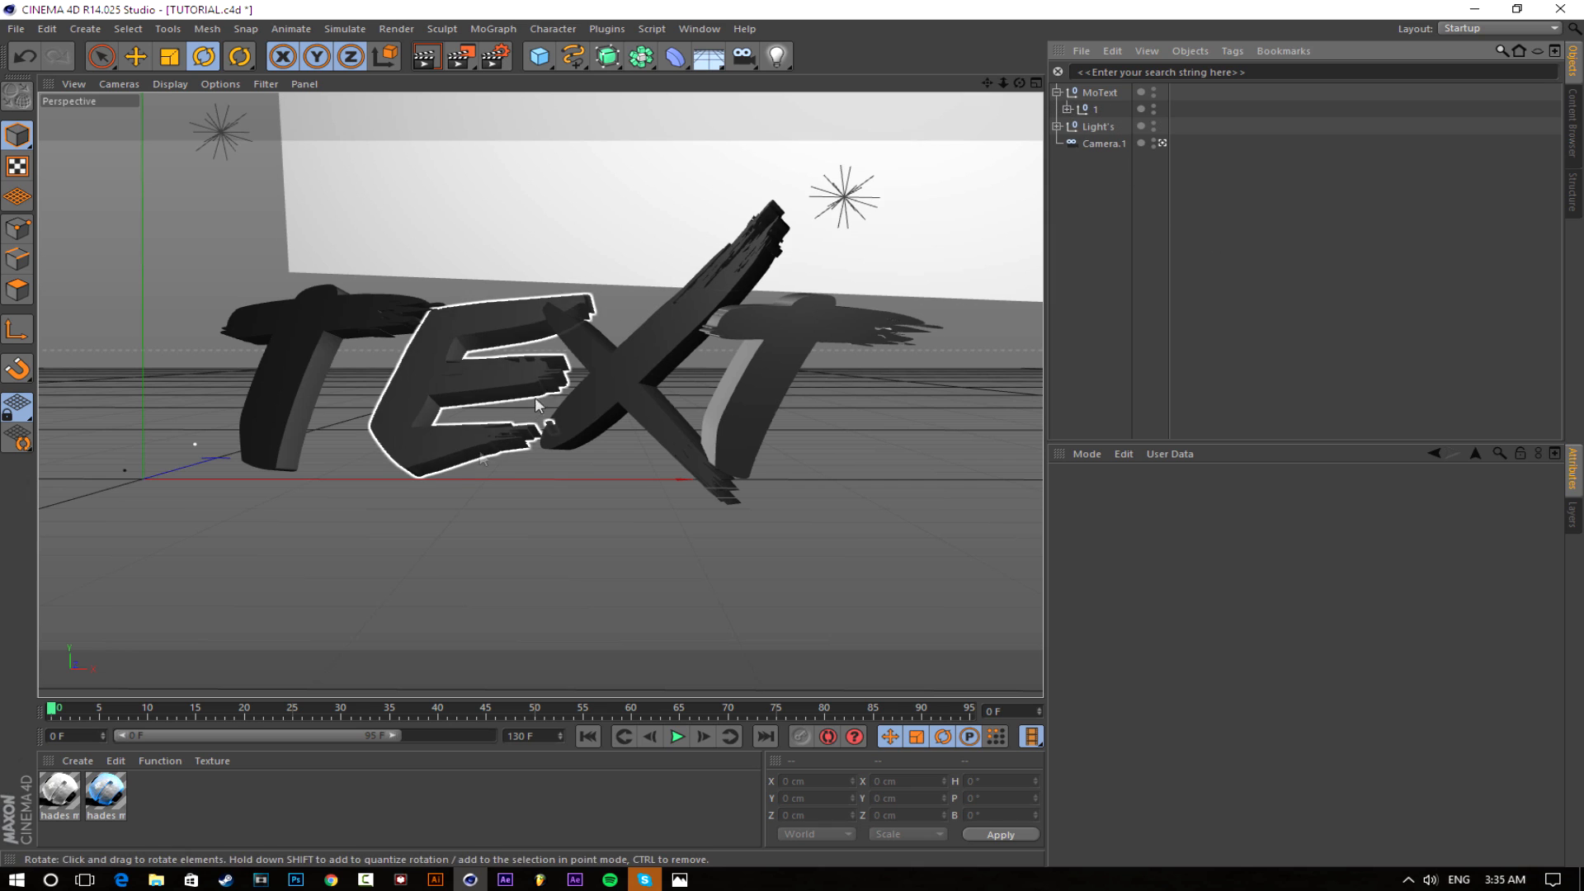
click(1067, 109)
click(1077, 126)
click(1114, 144)
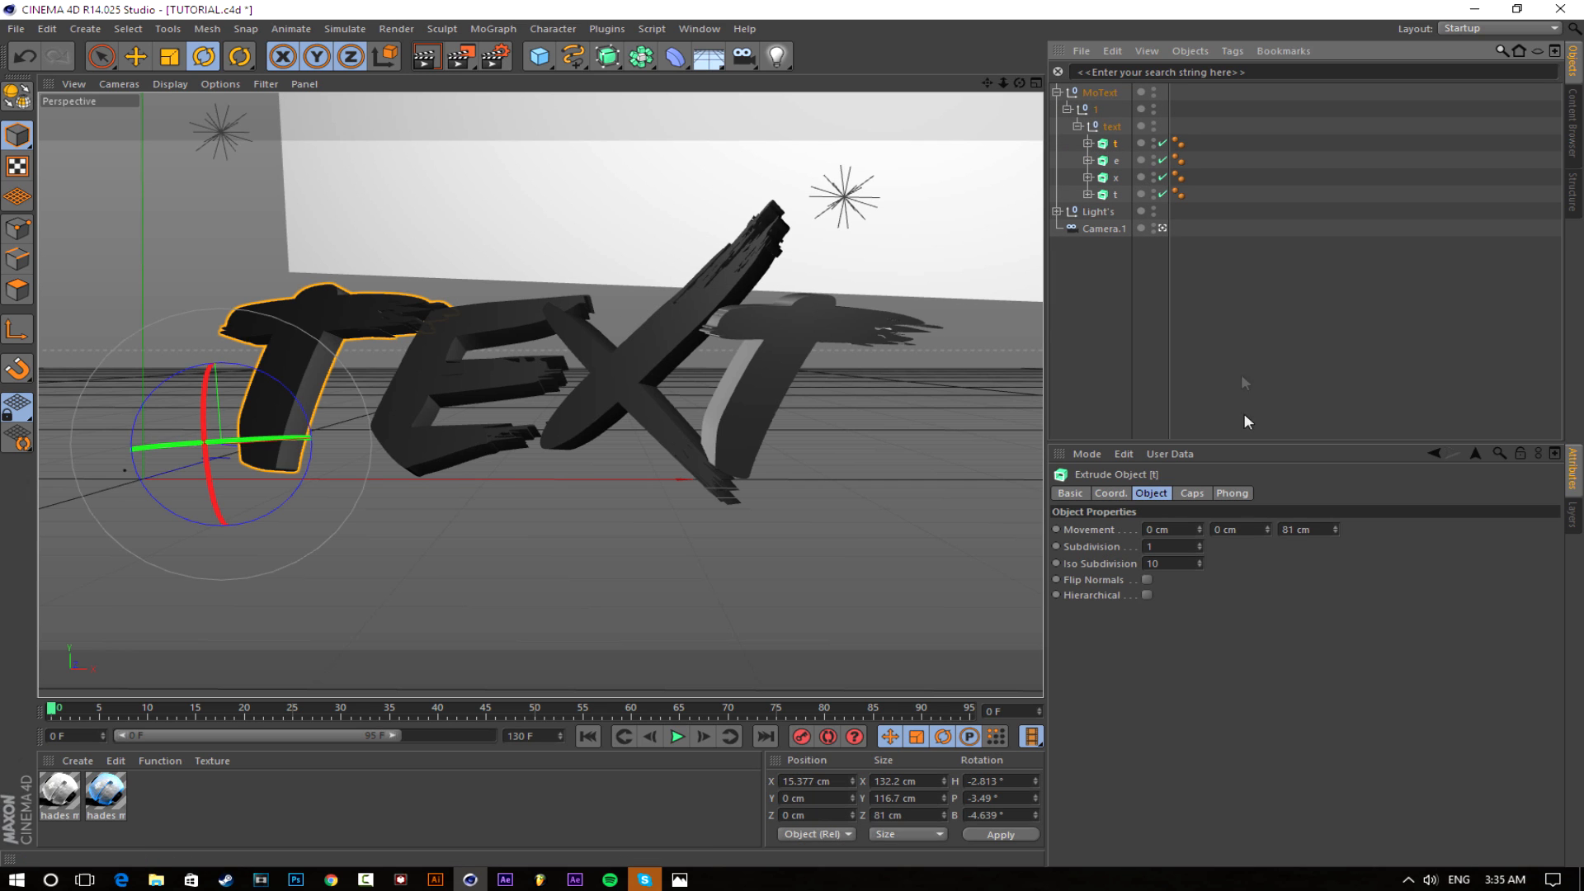
click(1287, 529)
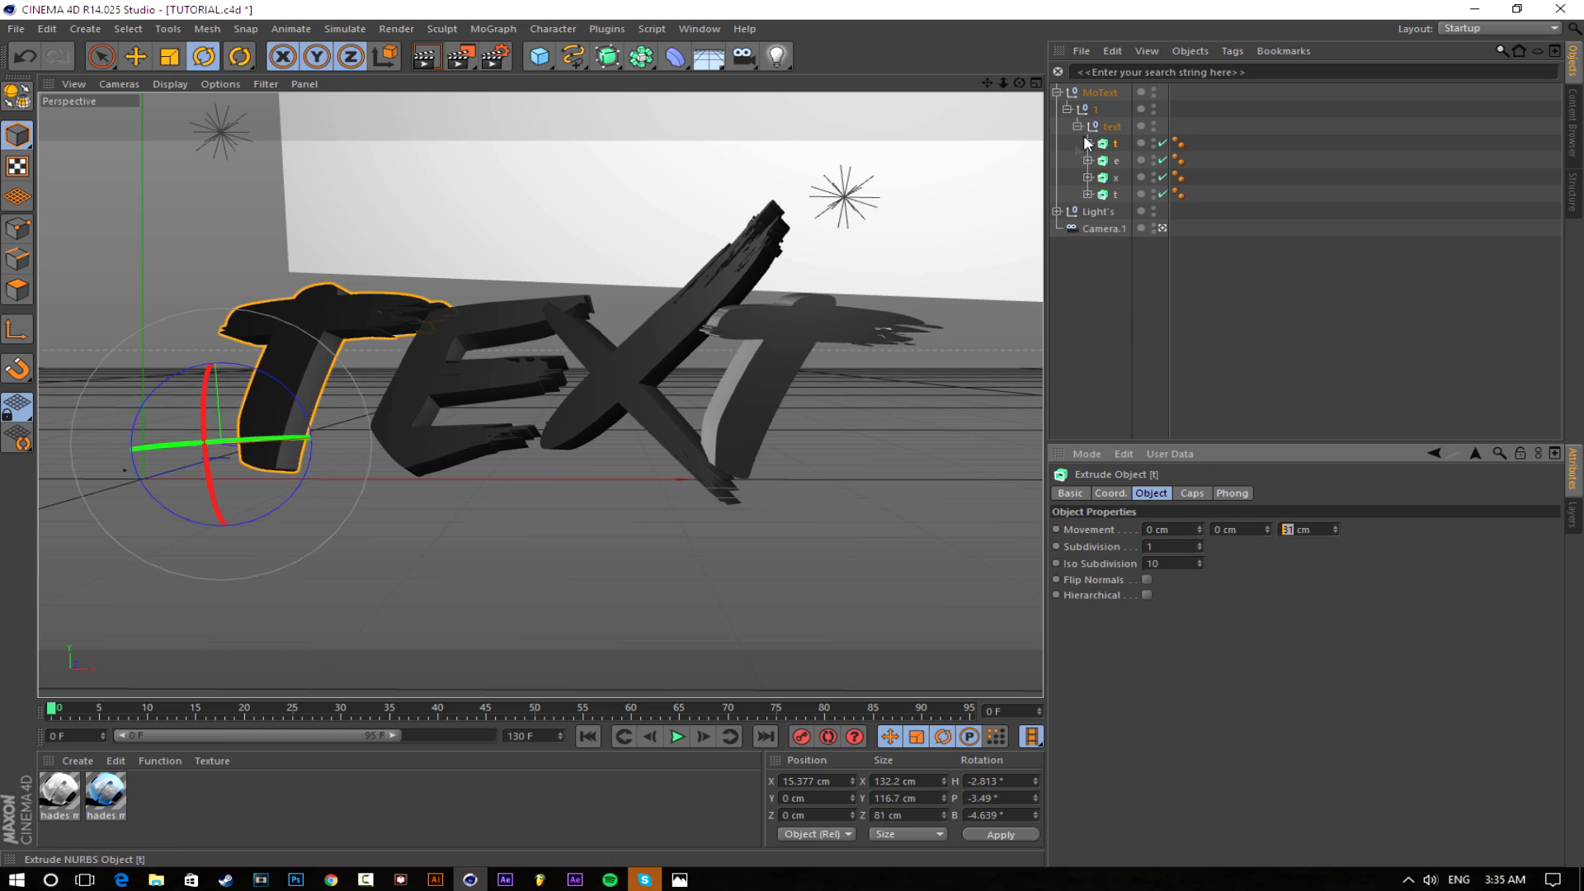
click(1057, 92)
click(1069, 94)
click(1057, 93)
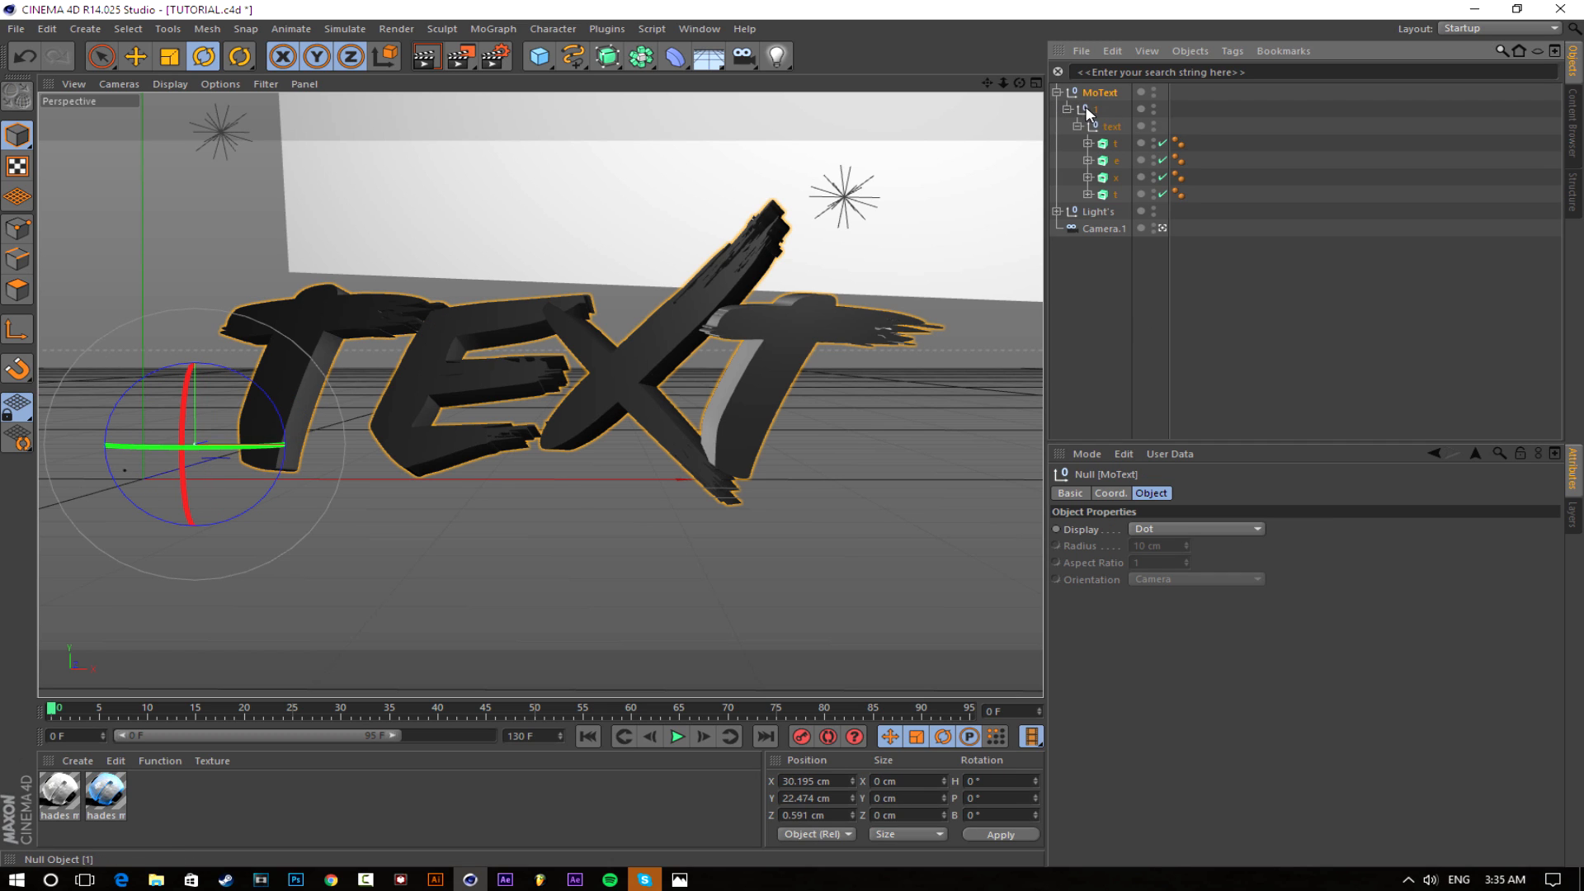
Set the Z extrusion movement of the first letter t to 0 cm
click(1114, 145)
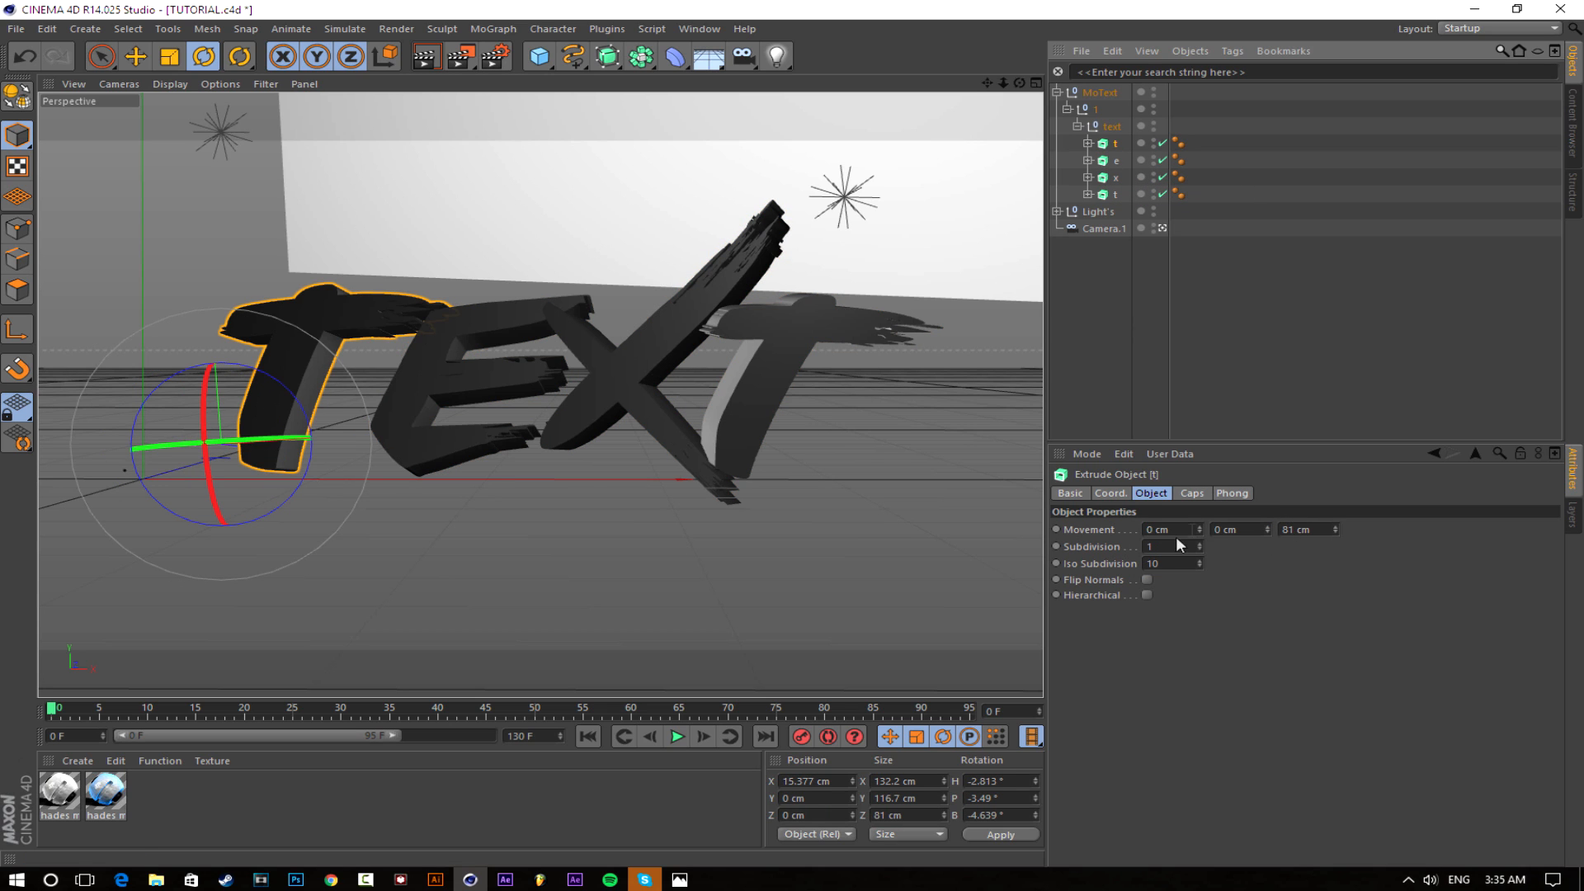
click(1292, 532)
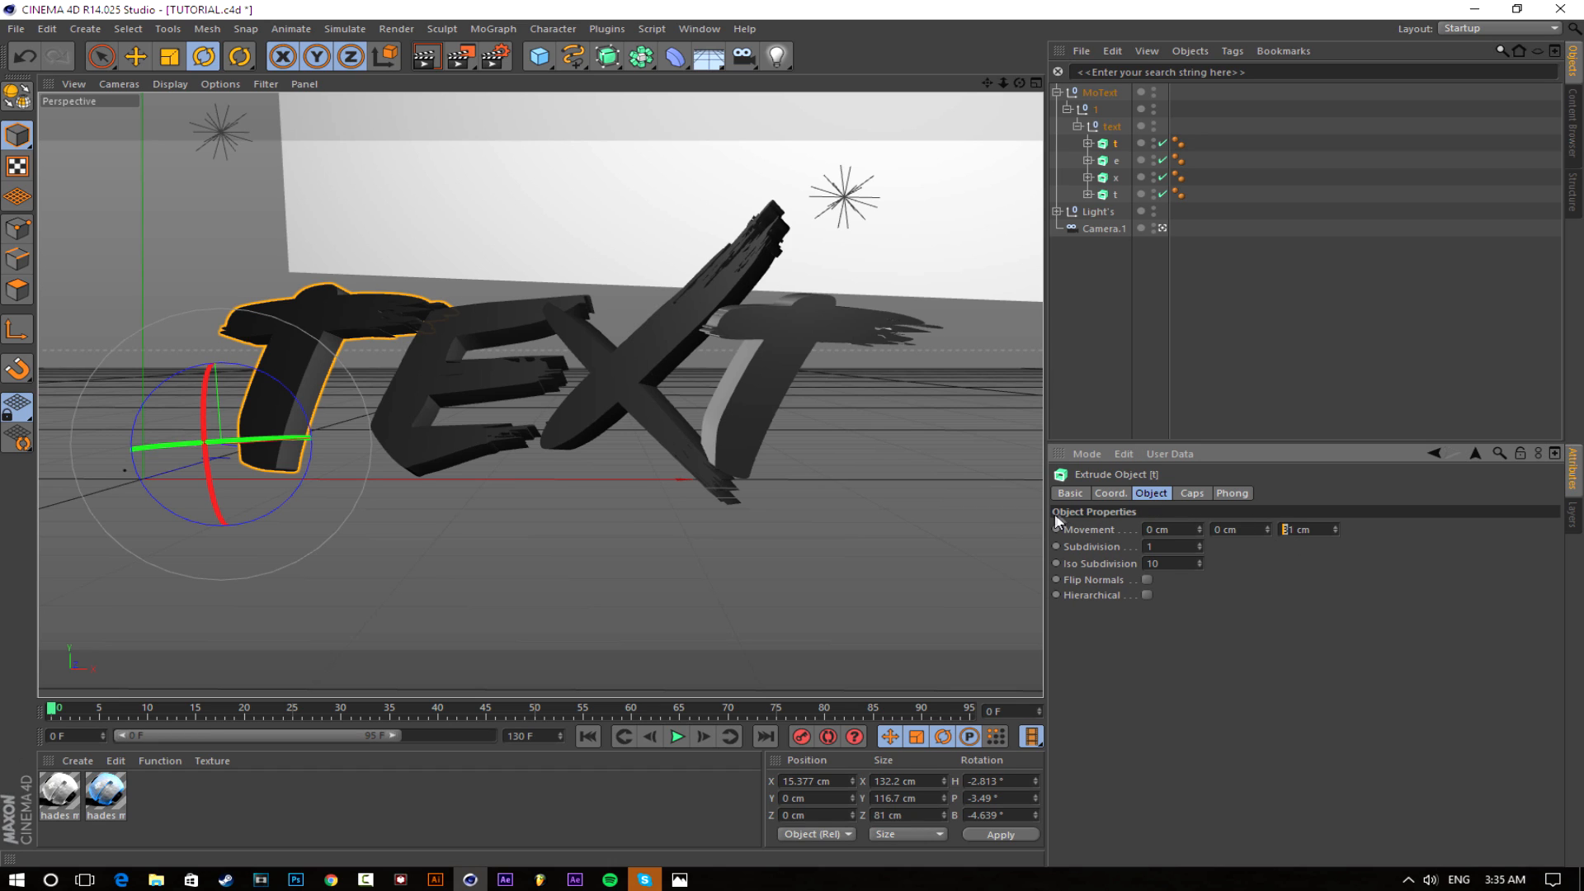
text(0)
click(1305, 578)
Set the Z extrusion movement of the letters e, x and the last t to 0 cm
click(1114, 161)
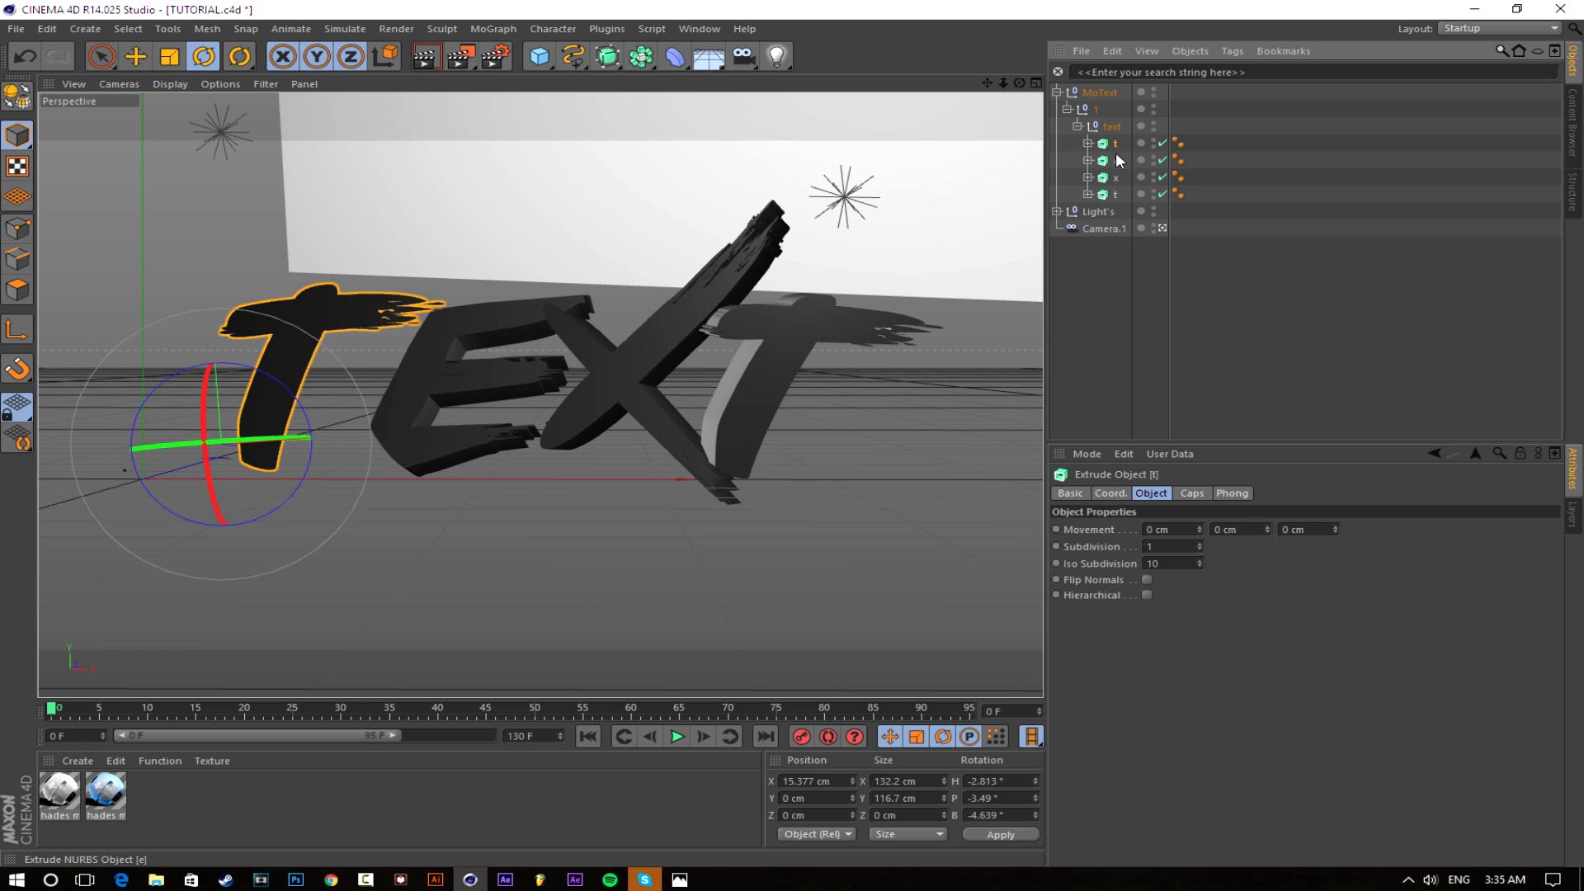
click(1290, 531)
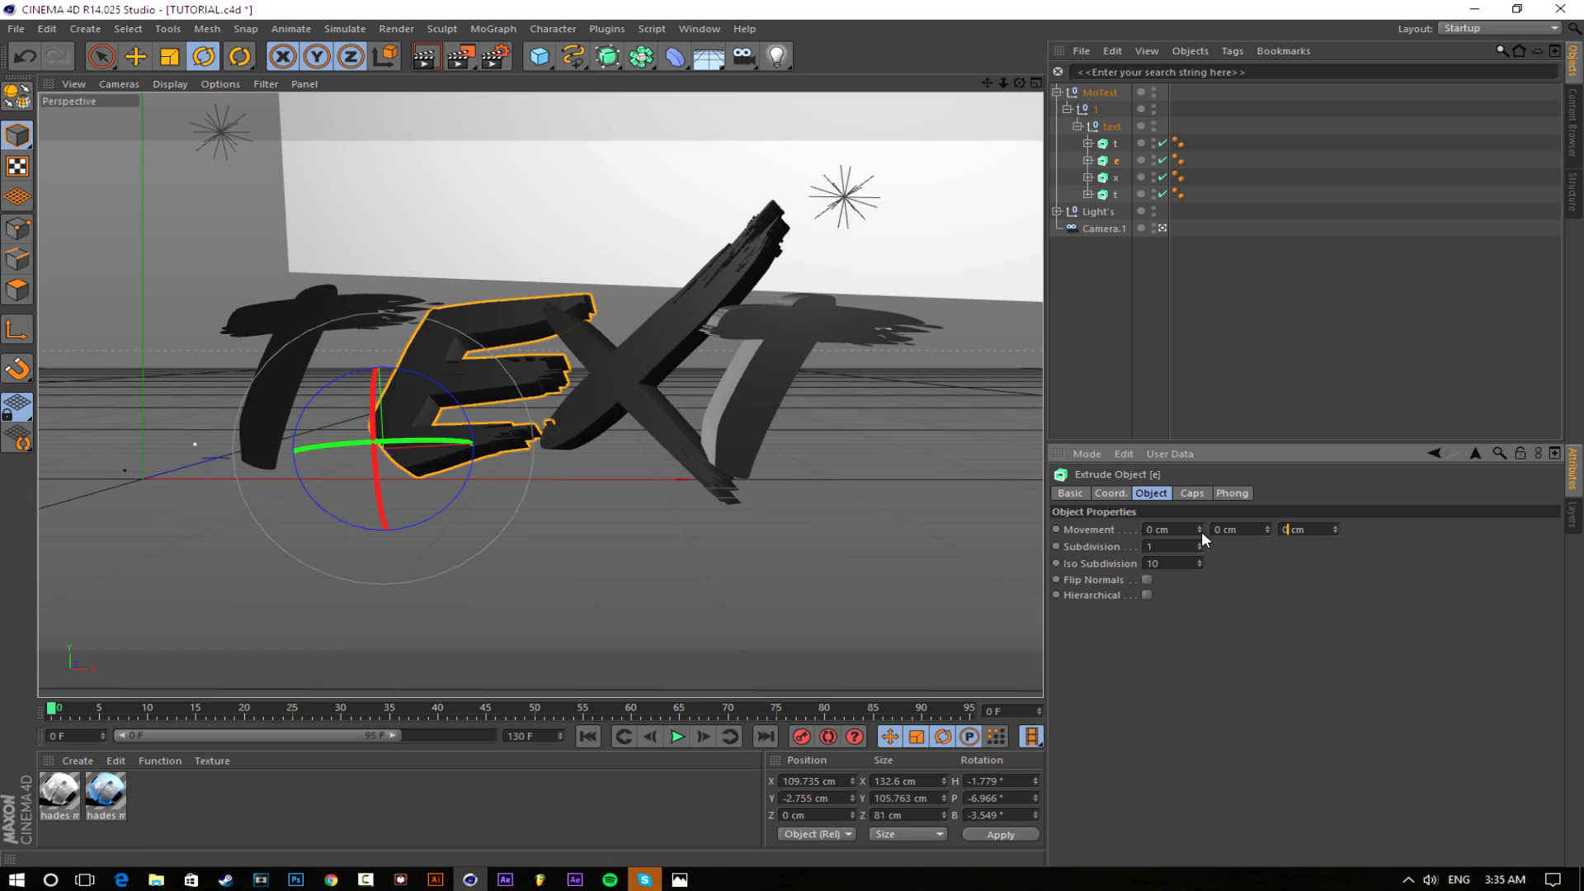
click(1216, 571)
click(1116, 177)
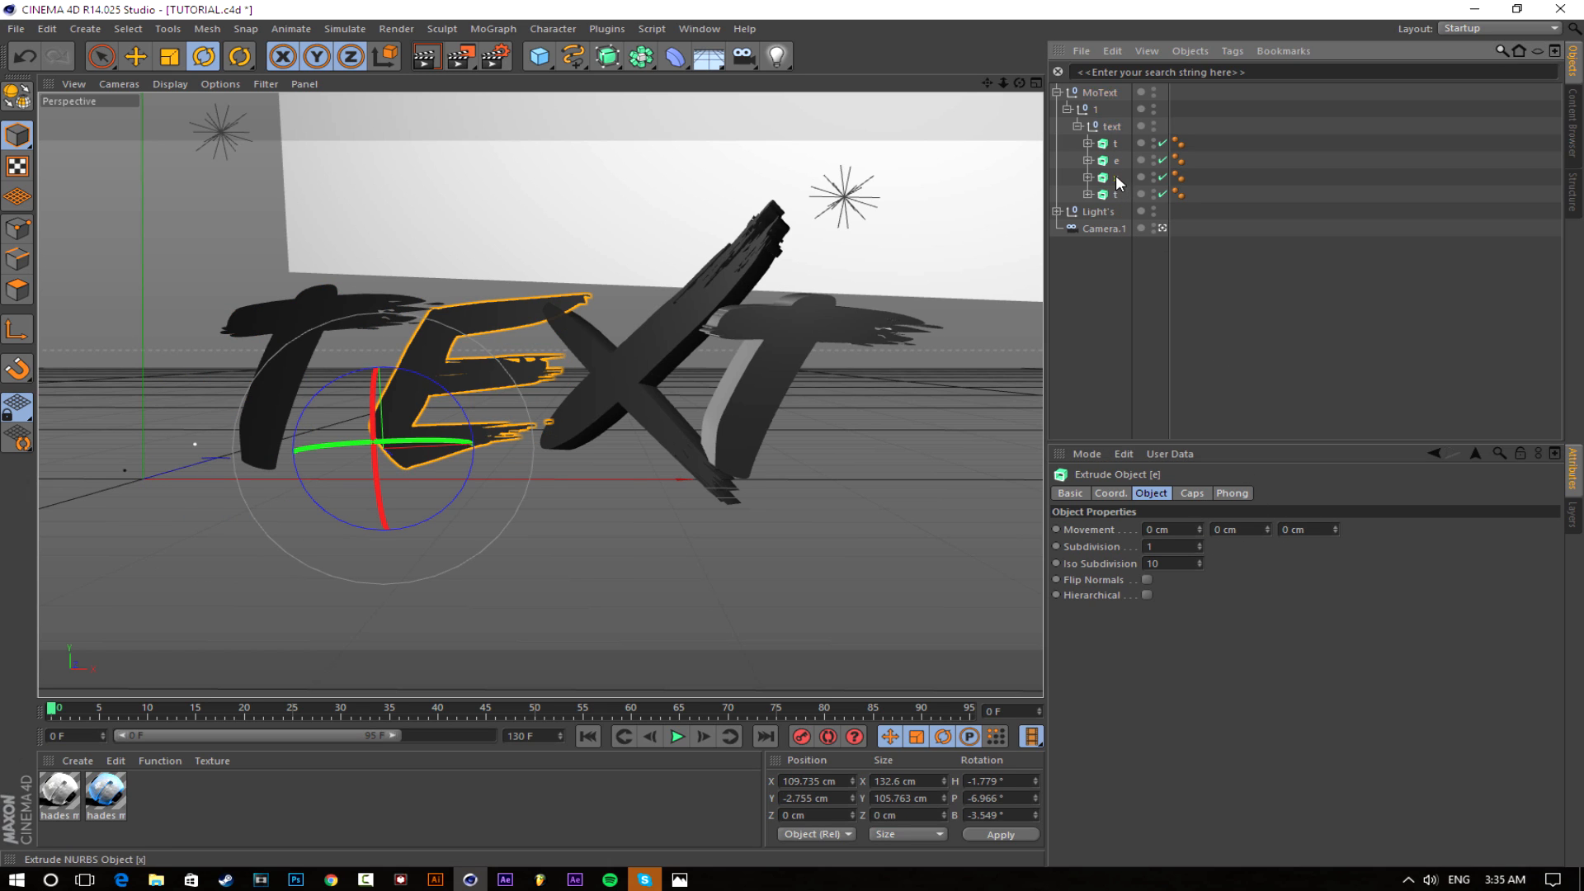
click(1287, 529)
click(1227, 580)
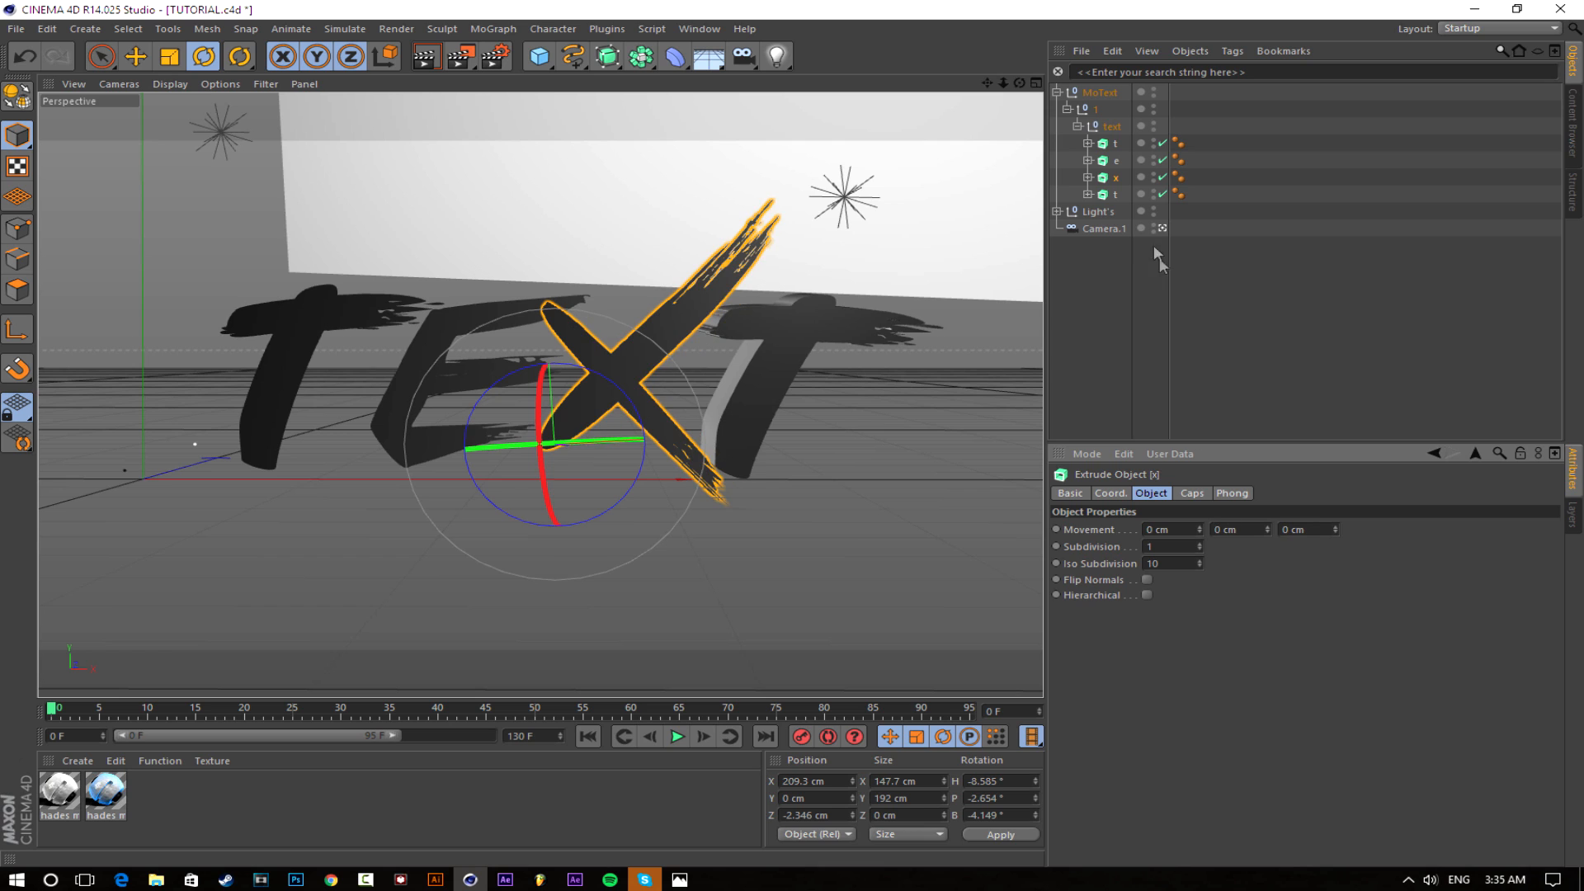
click(1116, 195)
click(1297, 529)
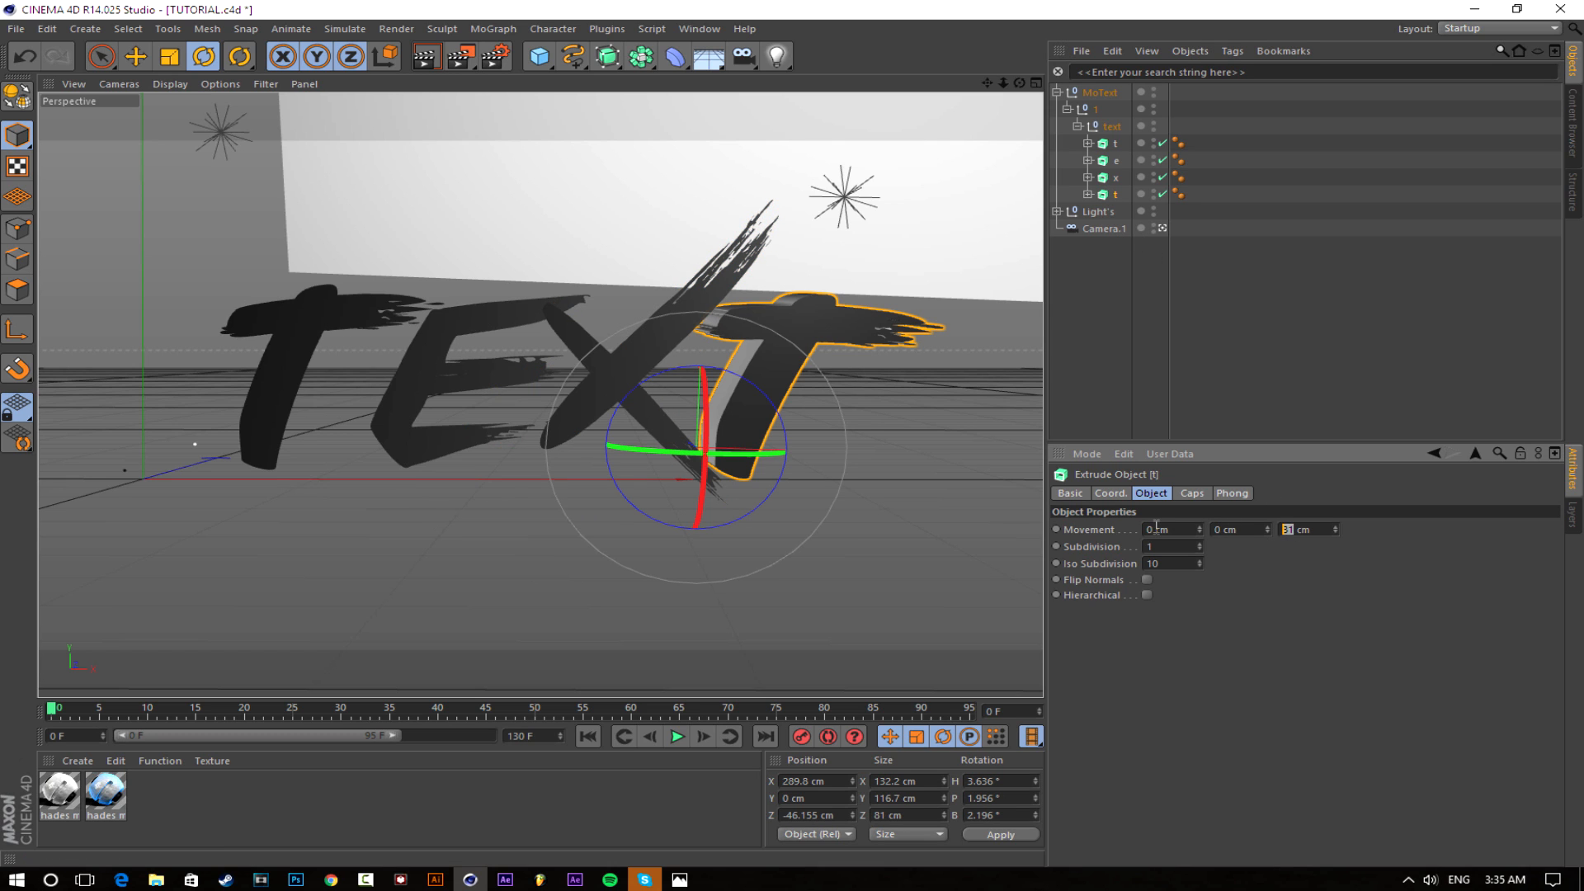
text(0)
click(1239, 641)
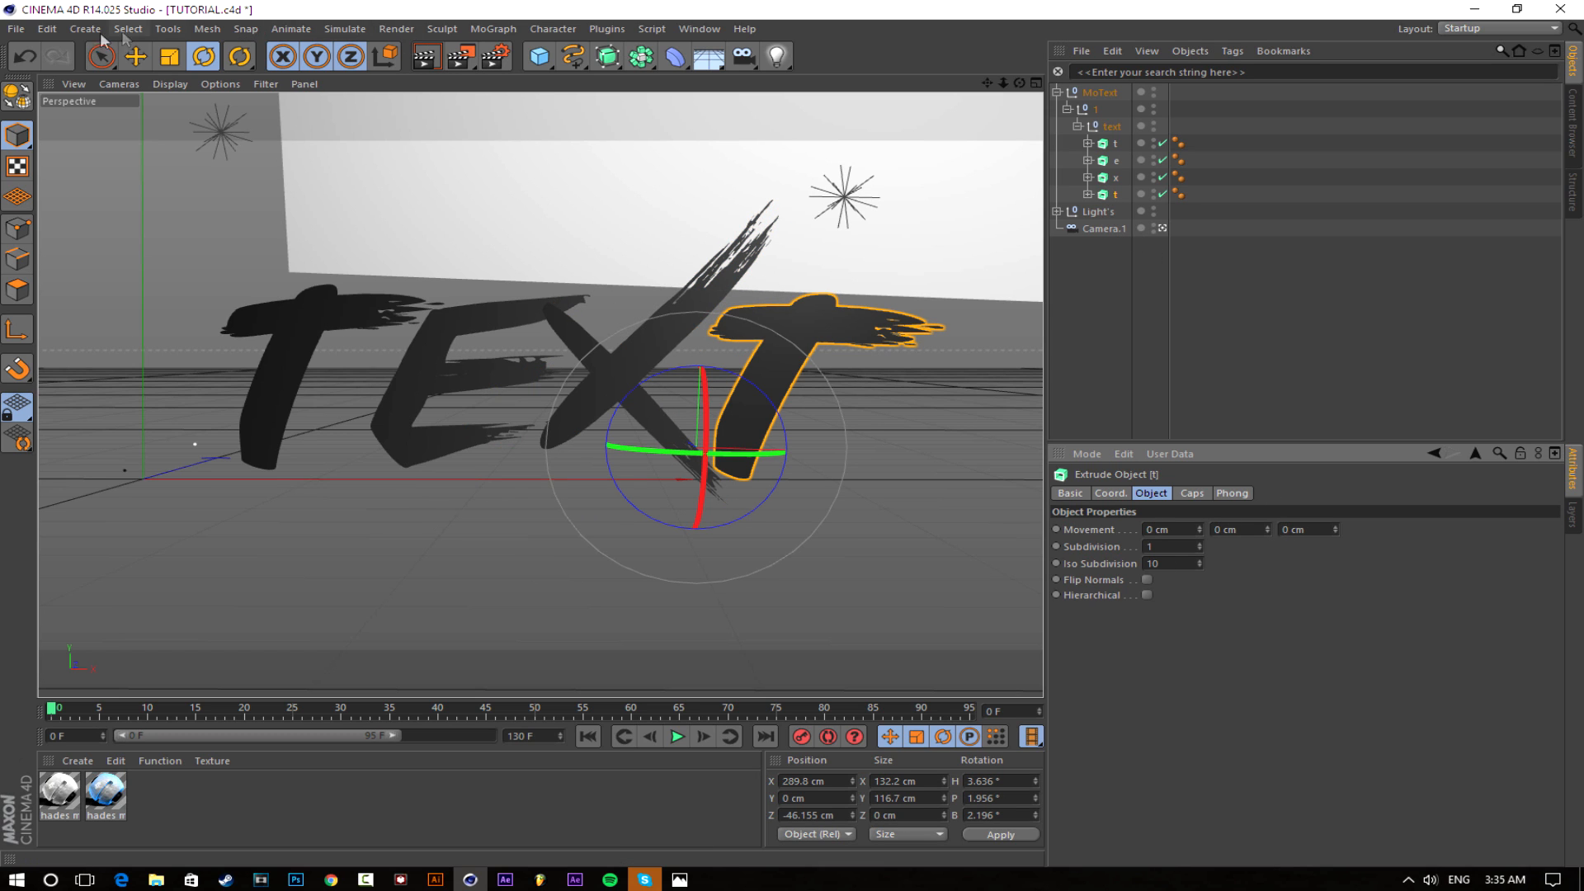
Change the render output file in the Save settings to TEXT2 in the 1ARenders folder
click(495, 56)
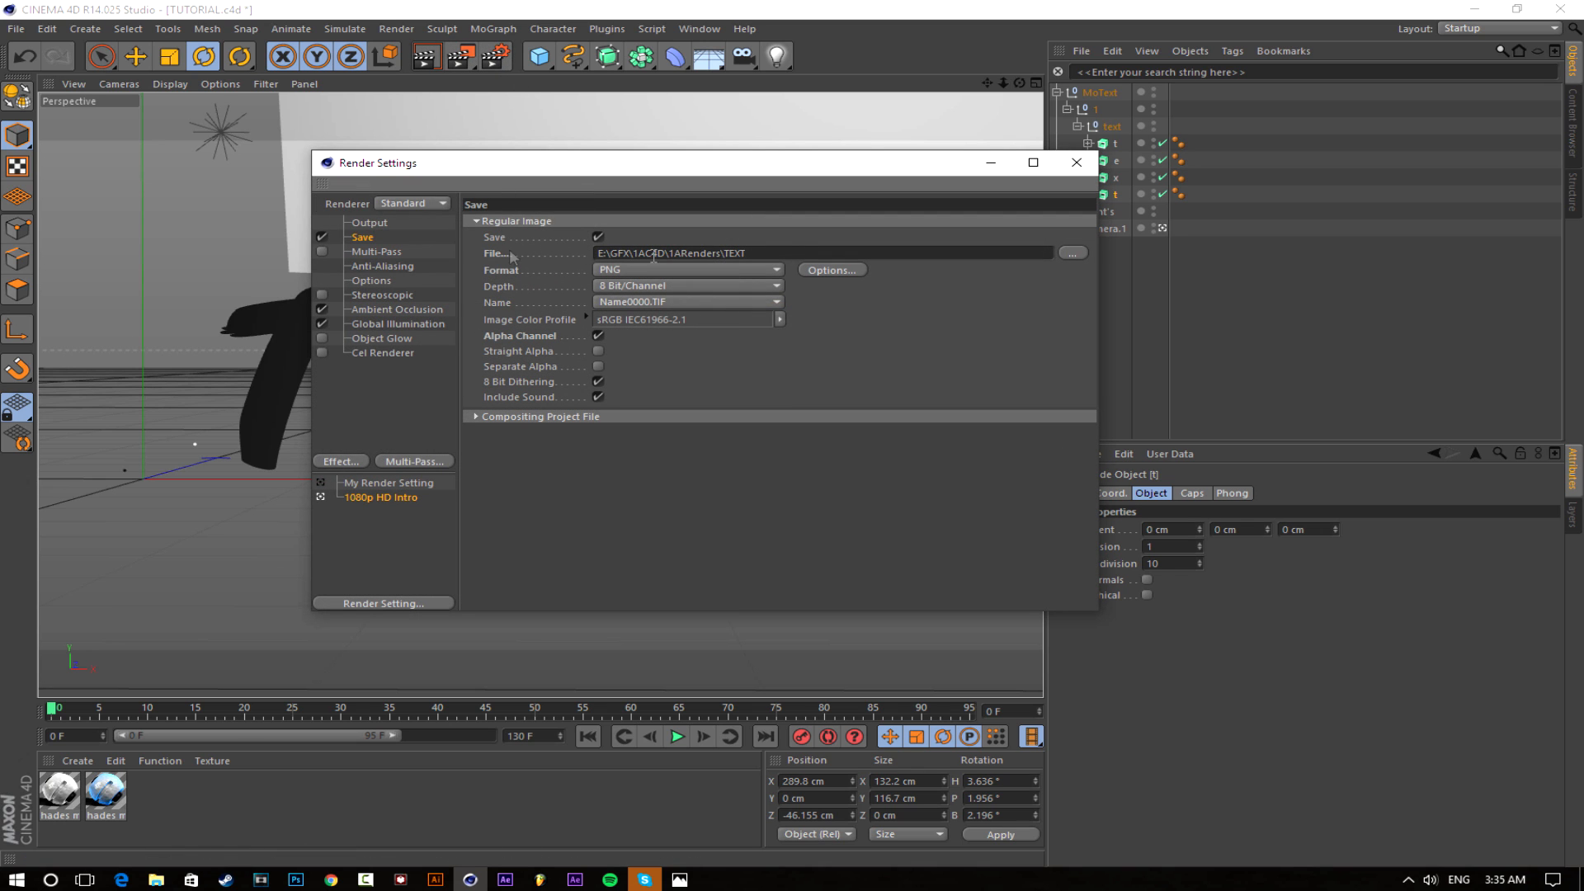
click(1072, 252)
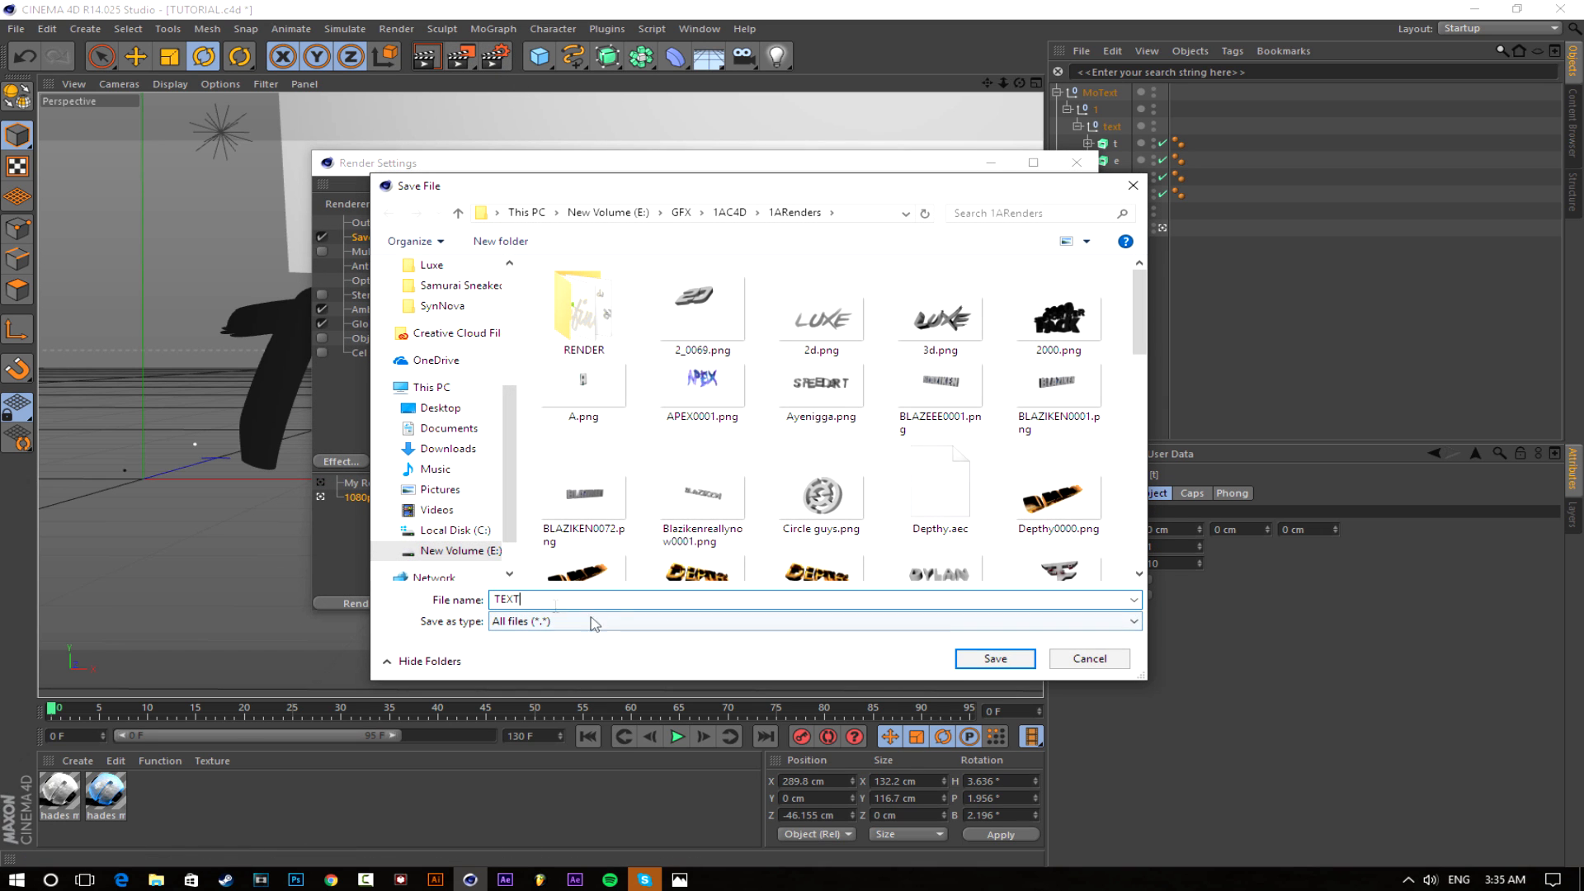
text(2)
click(982, 658)
click(1076, 163)
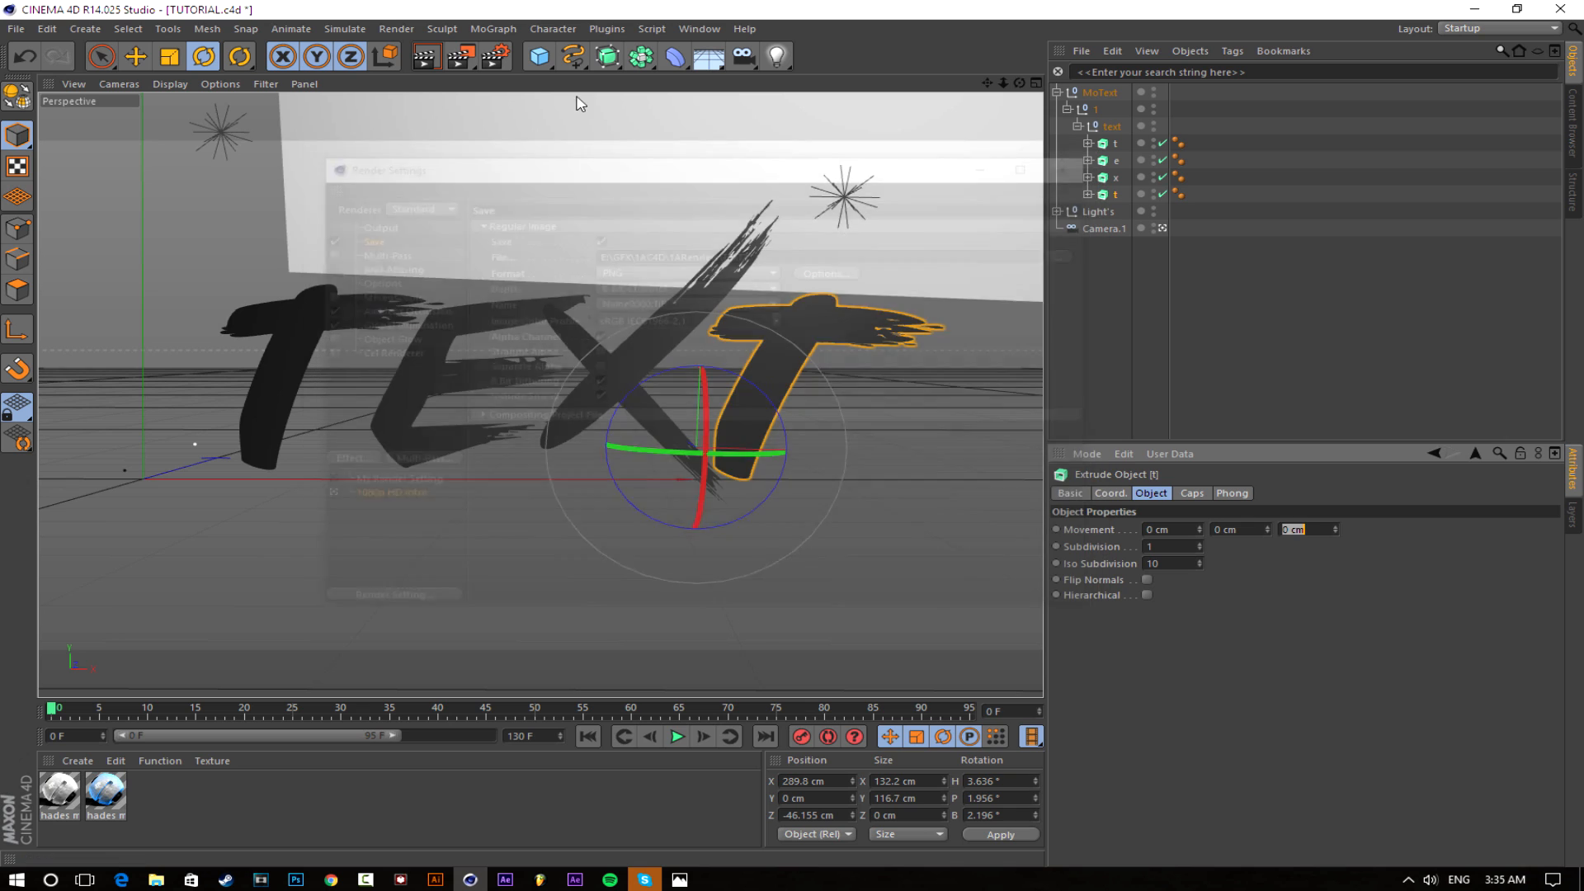
Render the flat text to the Picture Viewer and inspect the TEXT2.png render up close
click(460, 58)
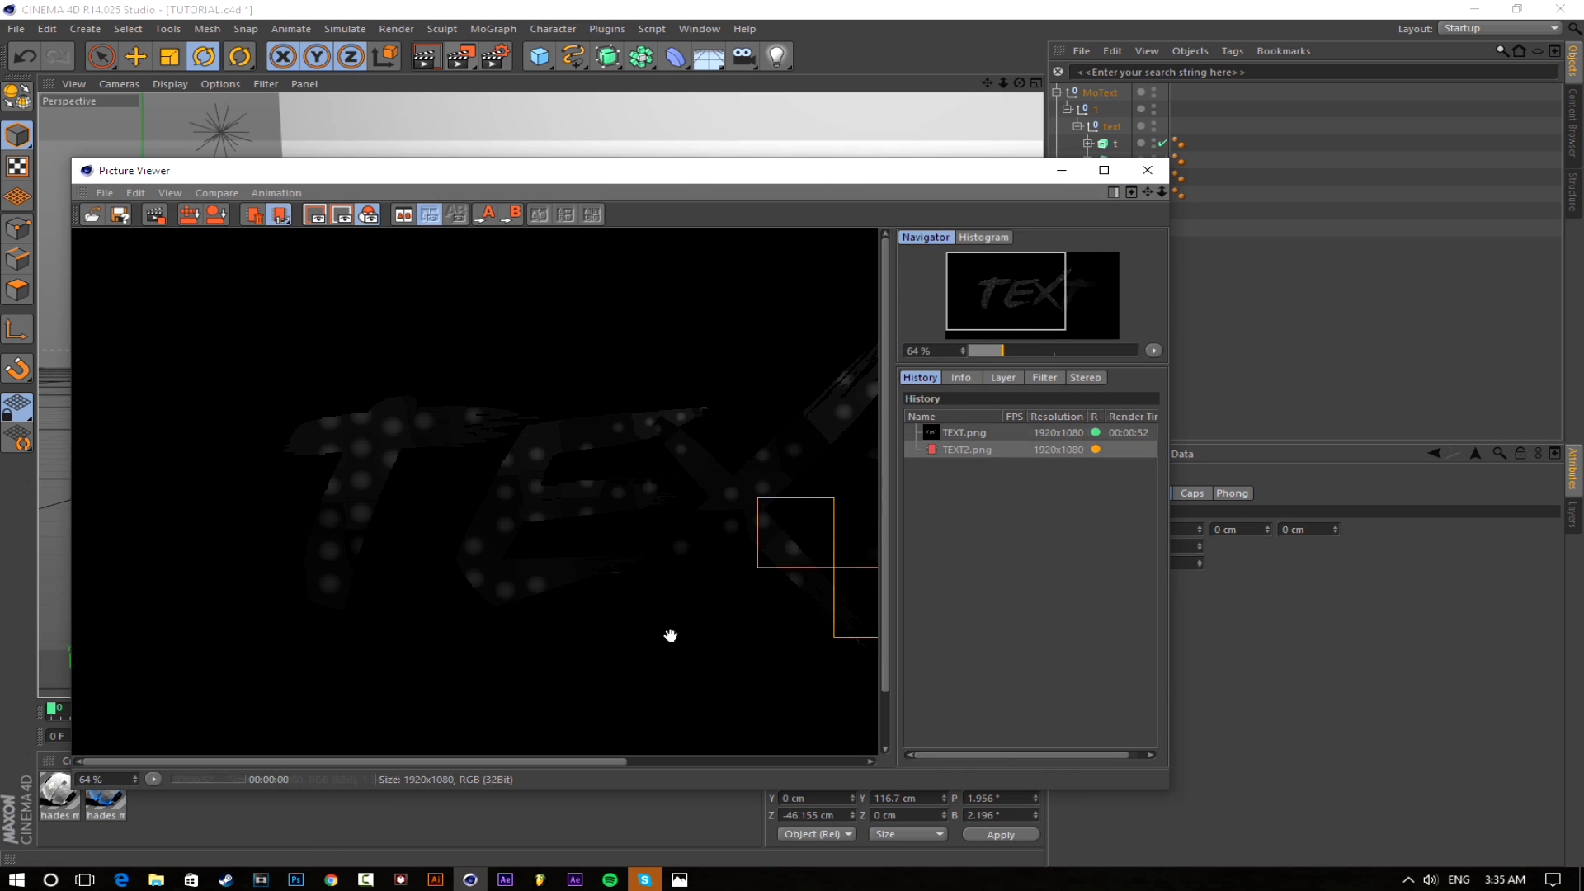
click(296, 879)
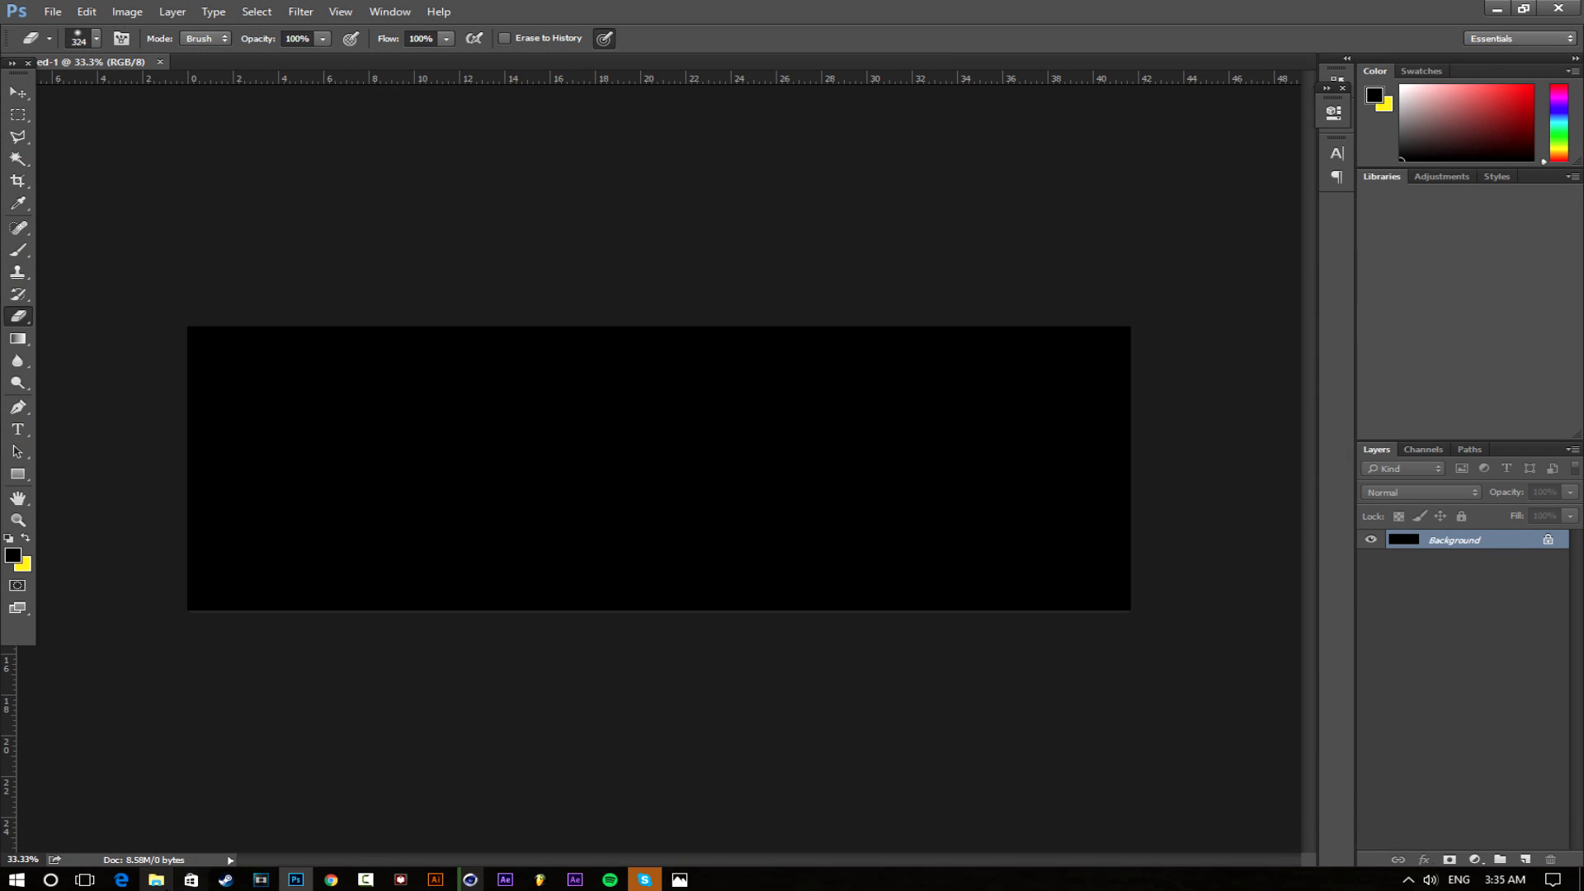
click(156, 880)
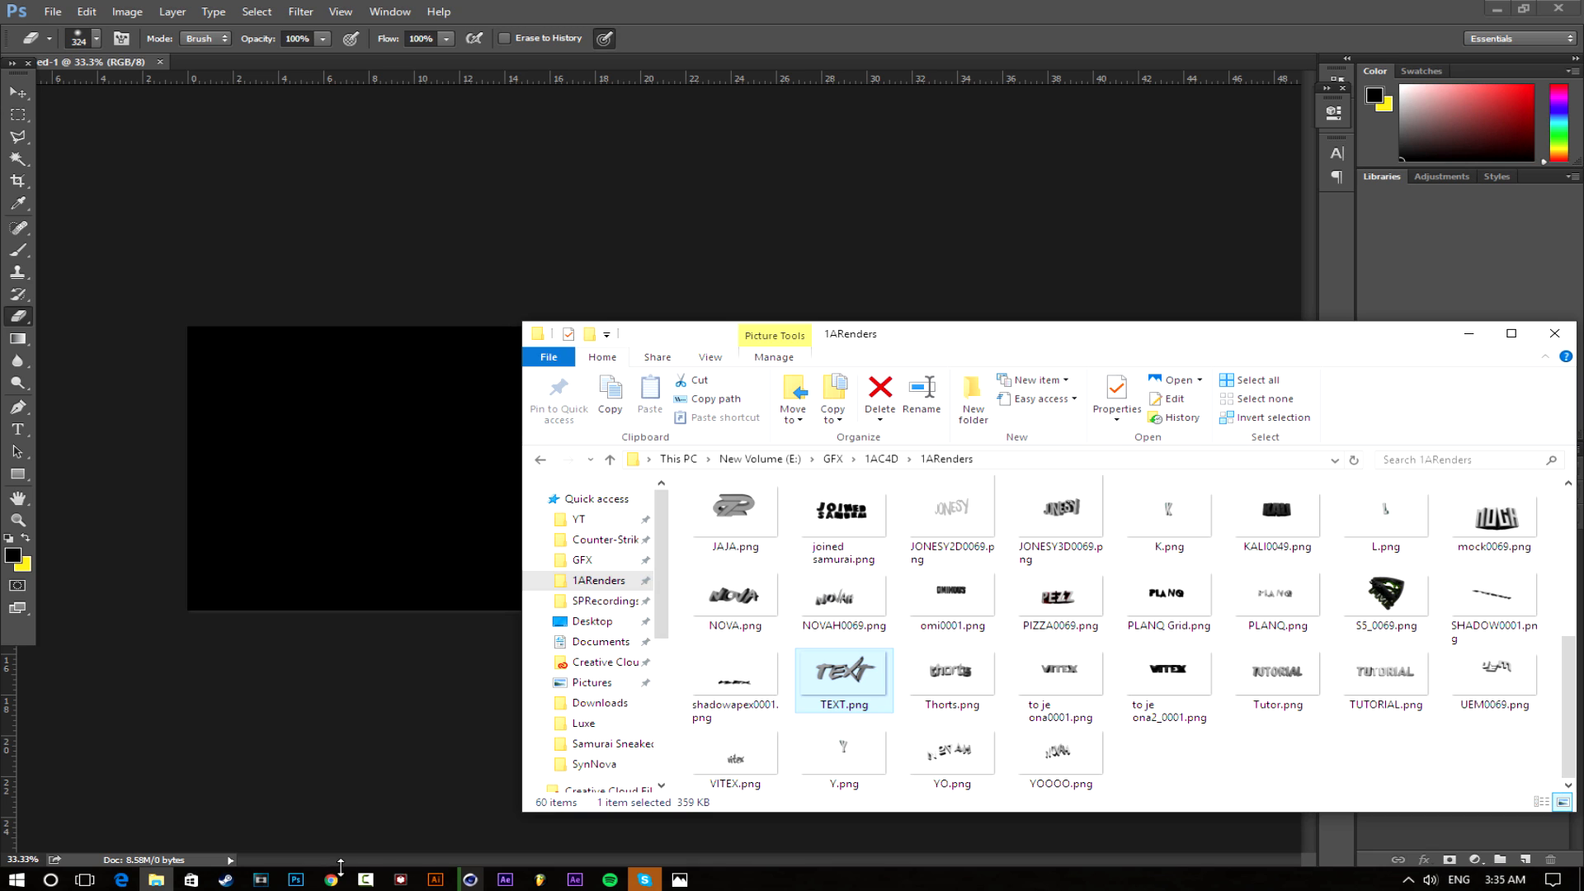
click(470, 879)
scroll(570, 499, up, 5)
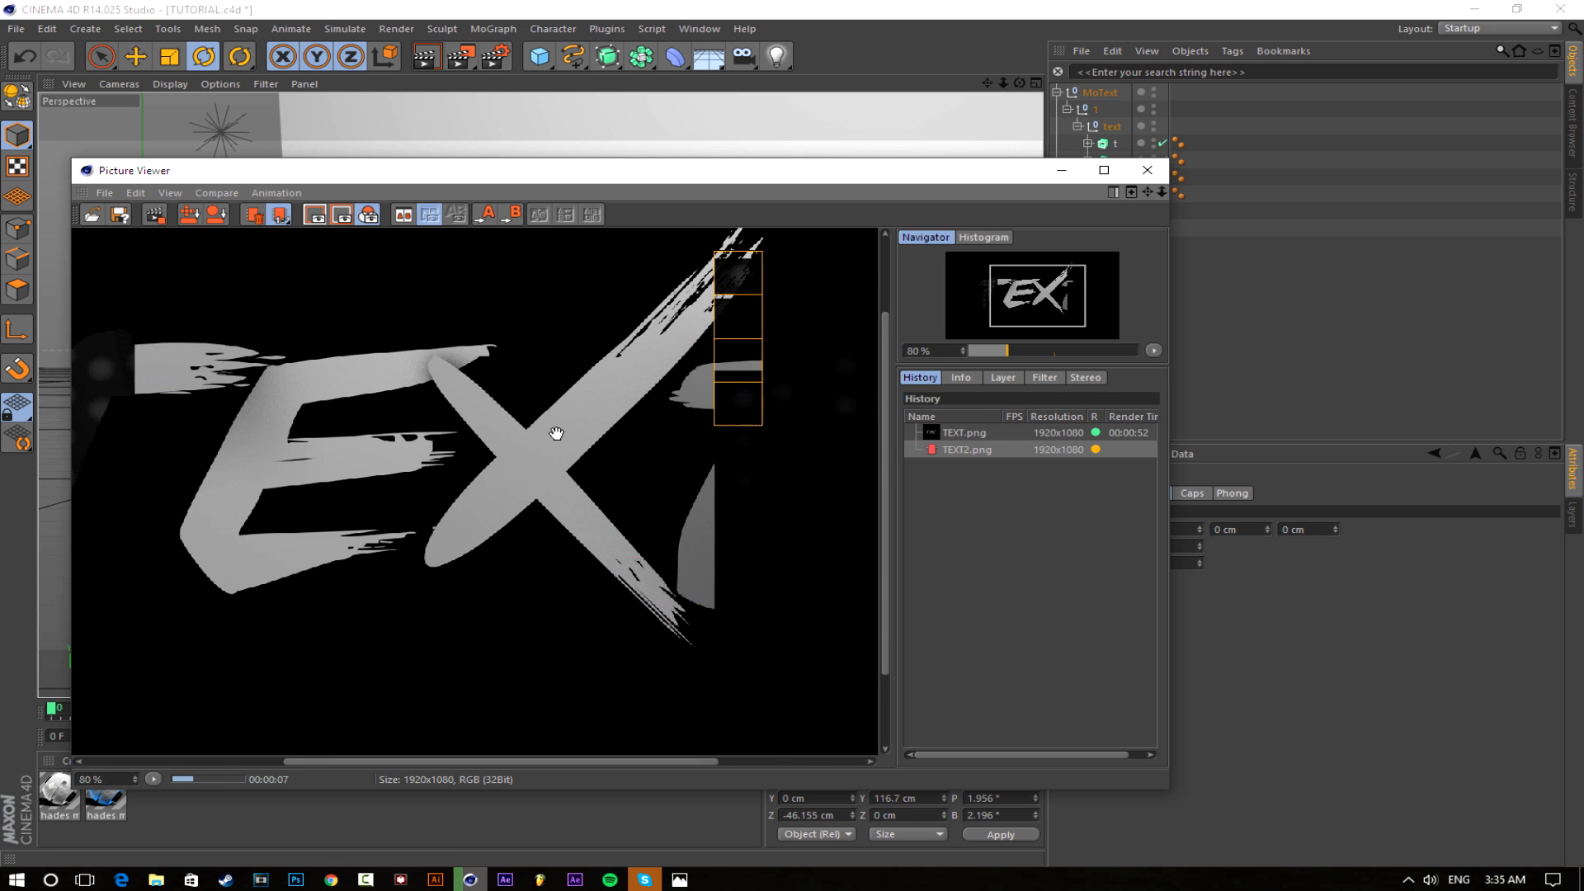
scroll(637, 396, down, 6)
scroll(608, 463, up, 2)
scroll(555, 552, down, 3)
scroll(477, 558, up, 3)
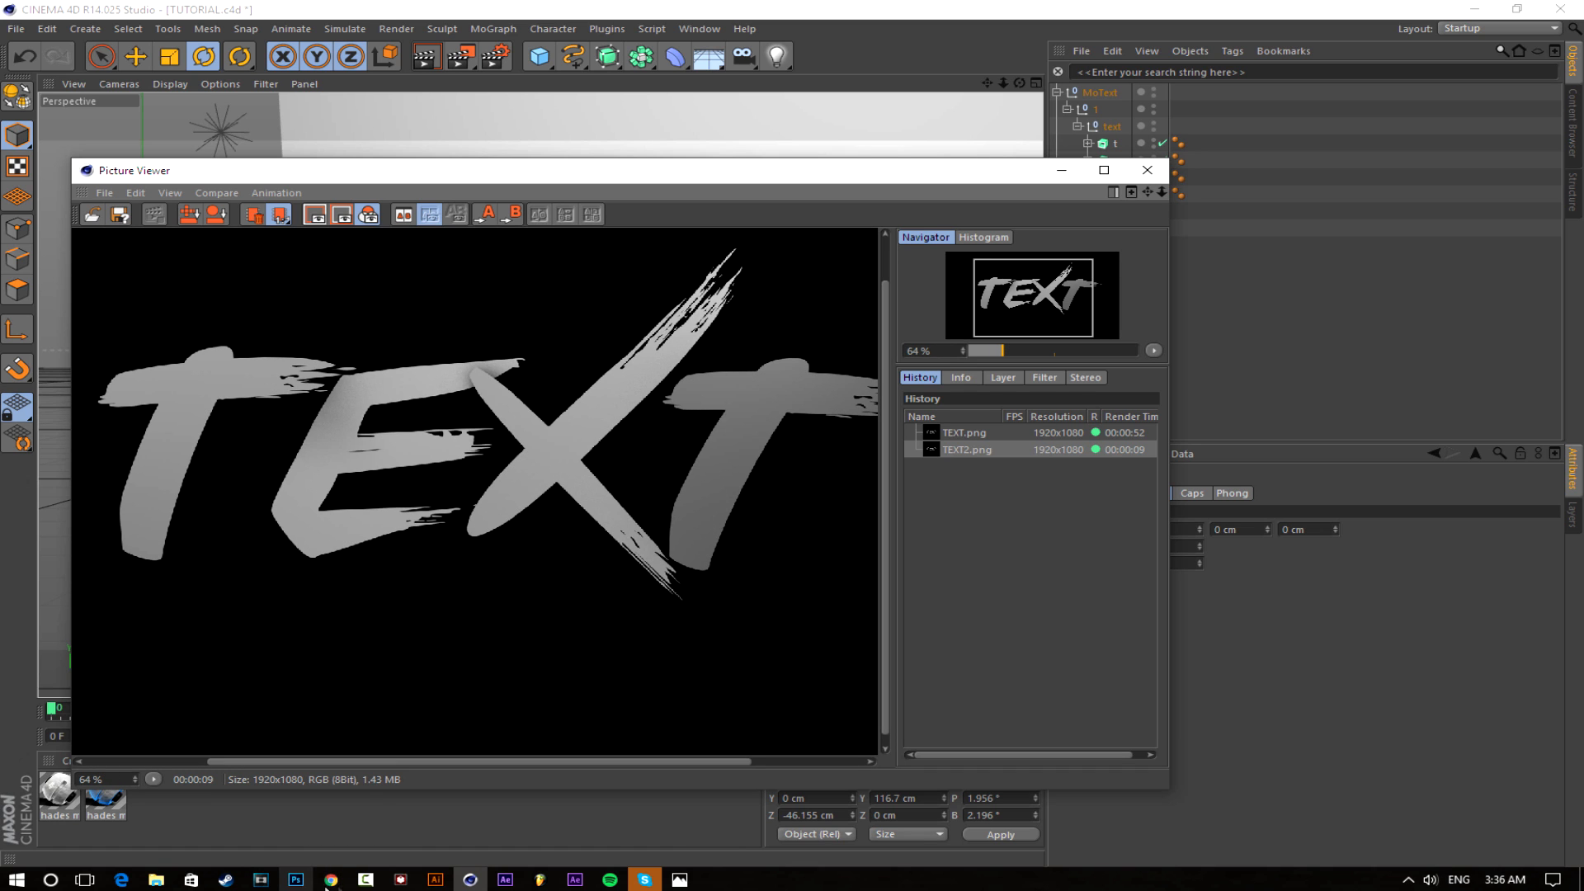
Switch to Photoshop and place TEXT.png and TEXT2.png from the 1ARenders folder into the black header document
click(295, 879)
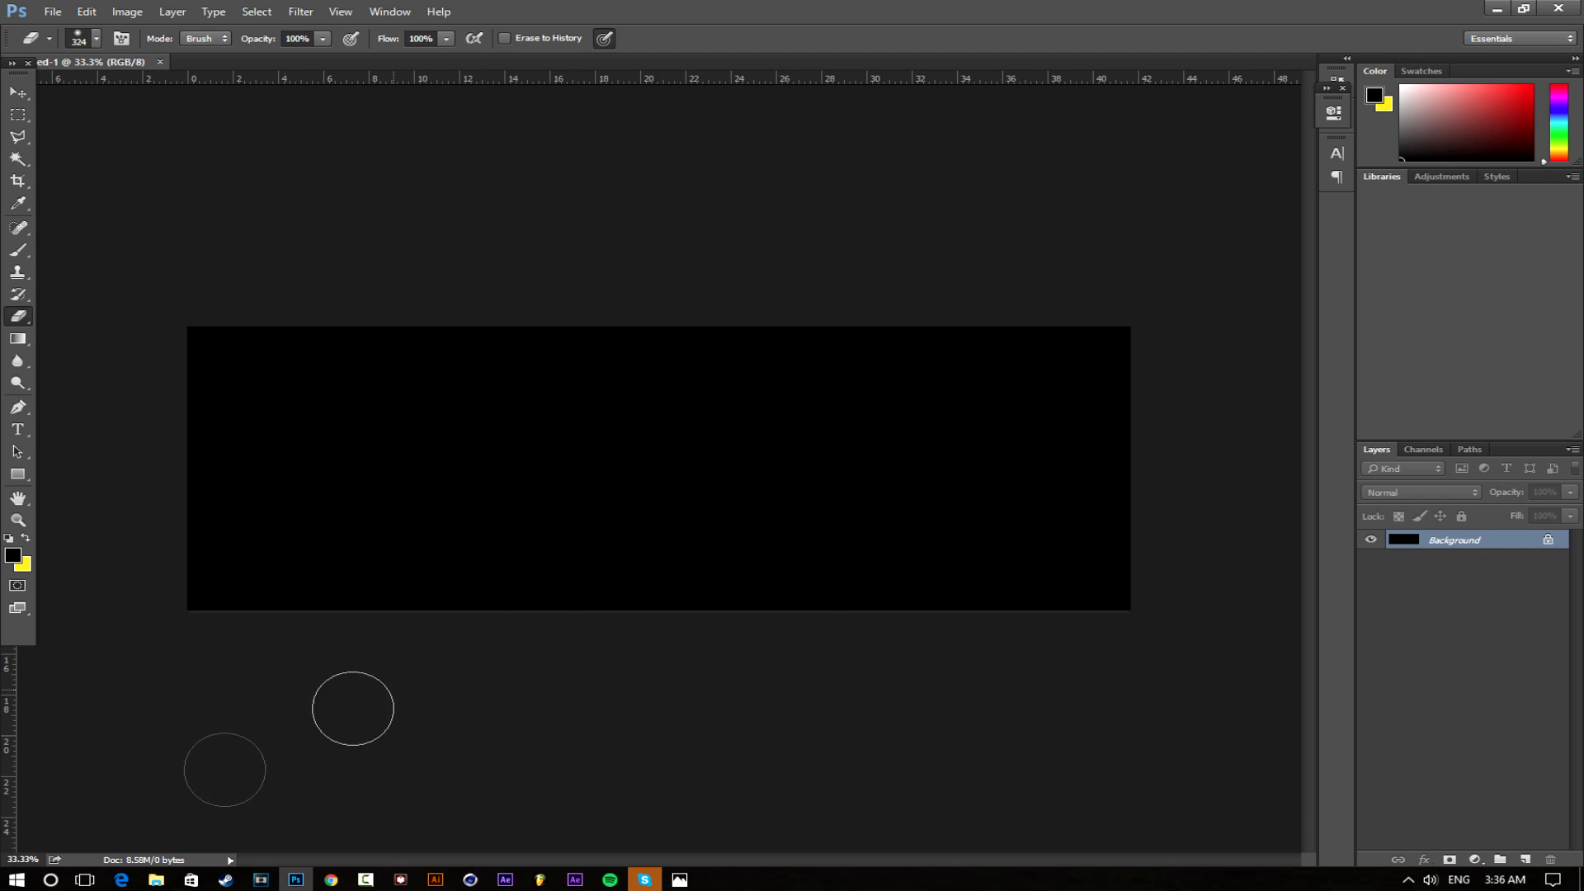
click(156, 880)
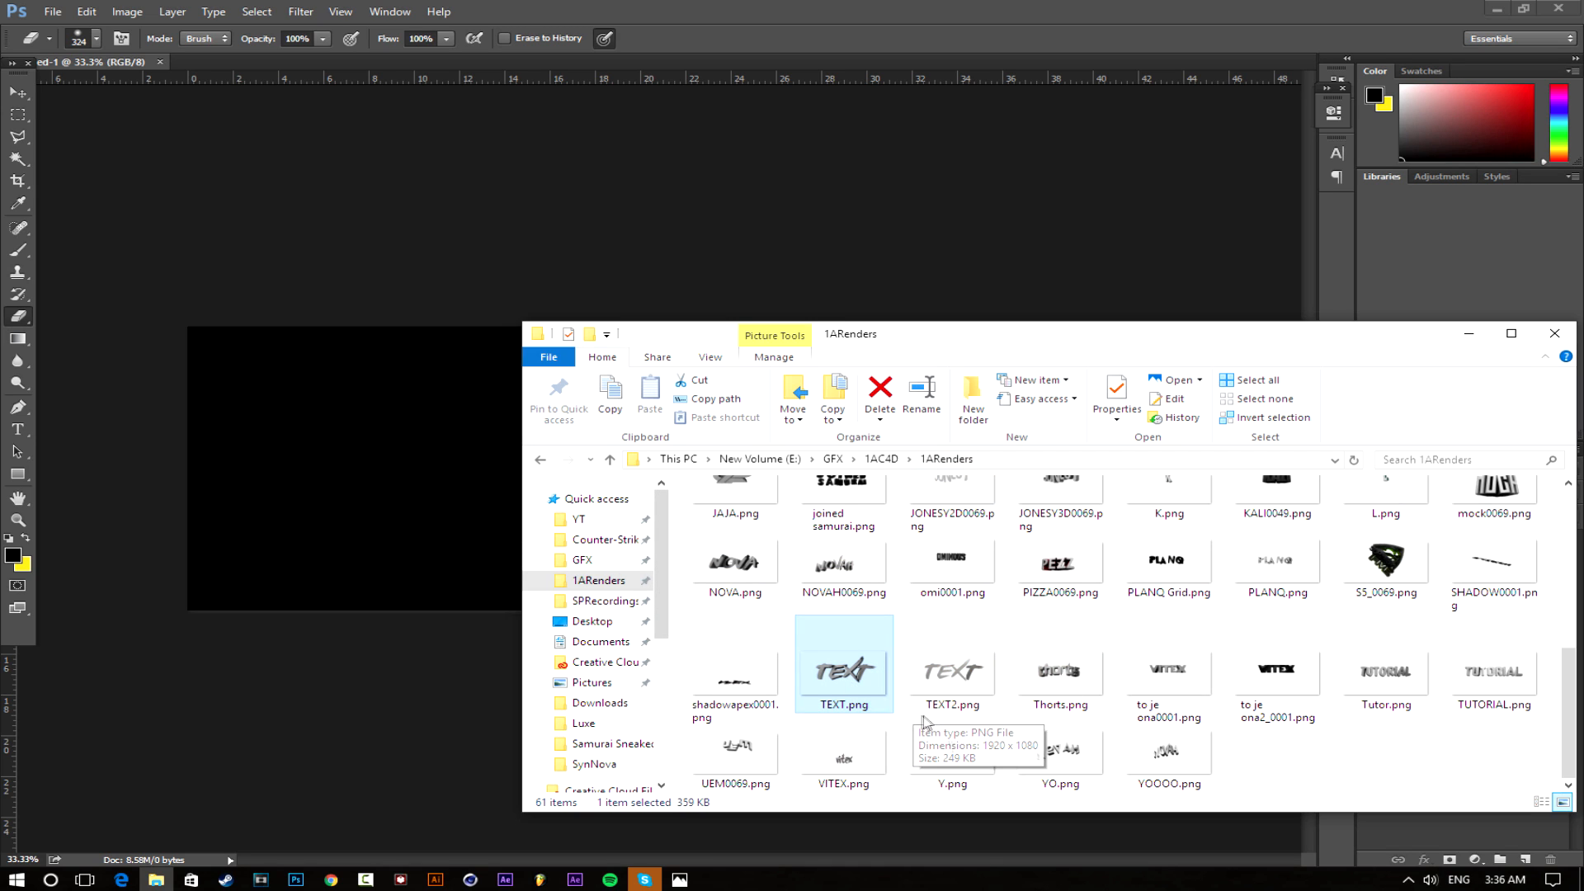
ctrl+click(957, 685)
drag(858, 685, 453, 538)
click(665, 38)
click(666, 39)
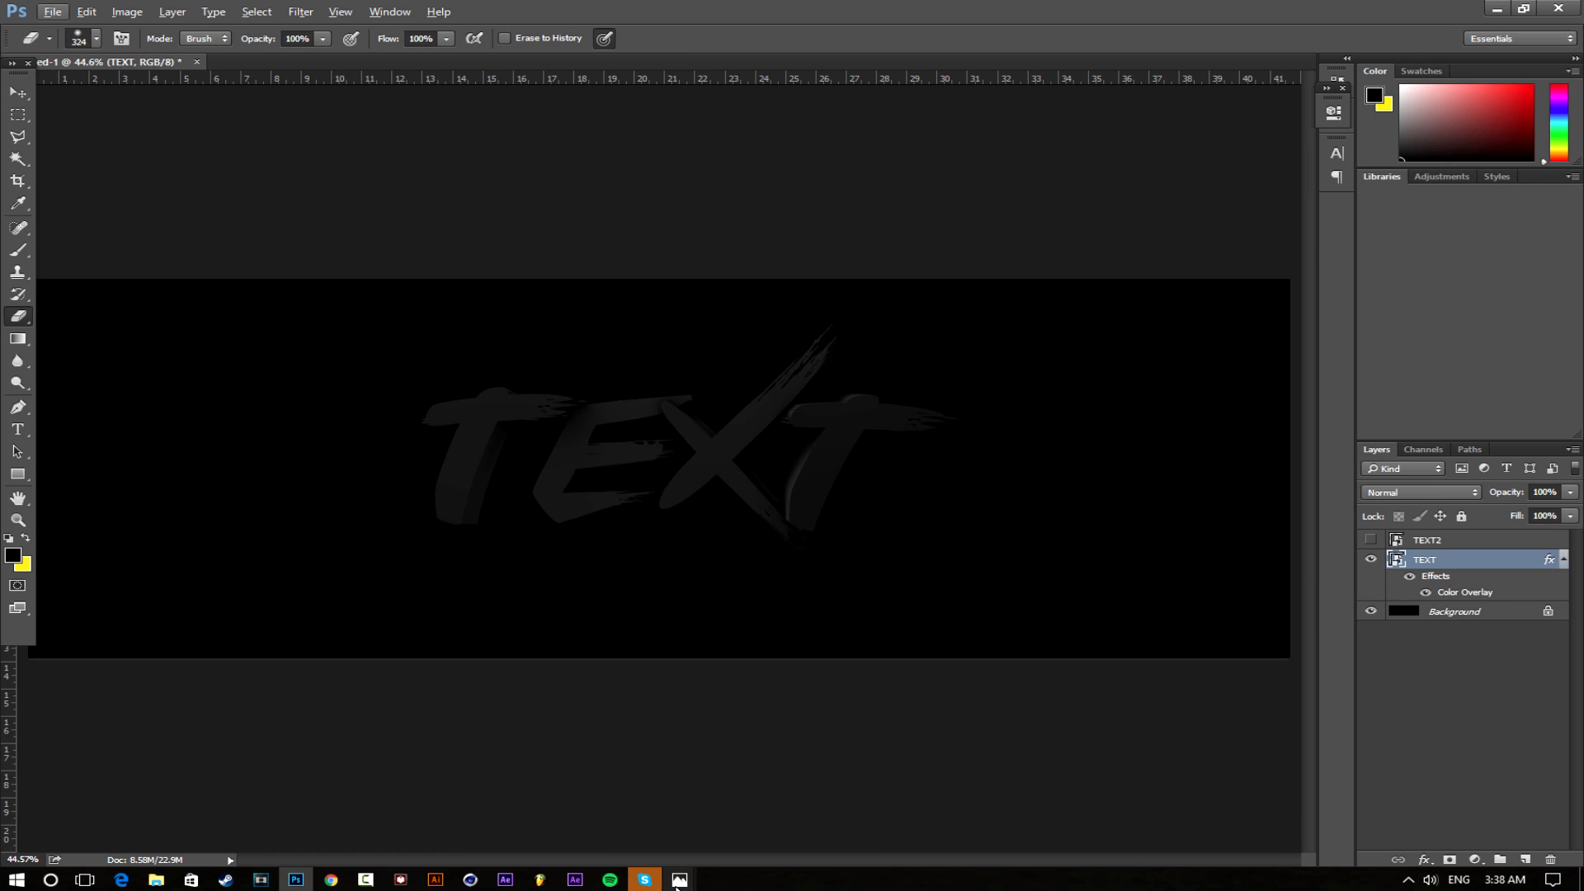
Switch to Photos and examine the lettering details of the finished Header.png as a reference
mouse_move(679, 880)
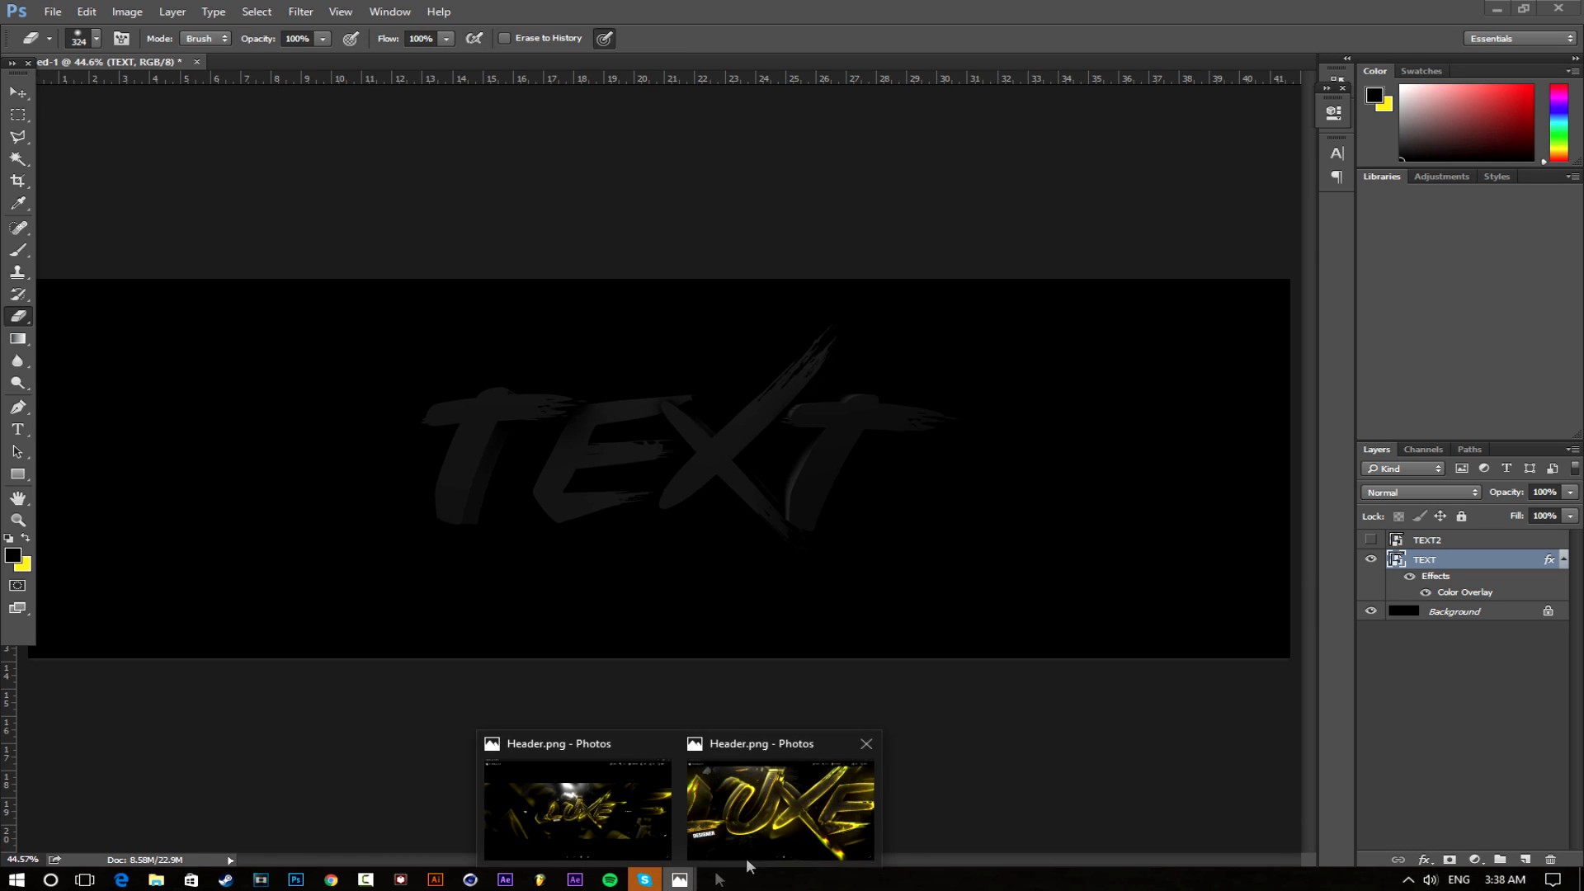
click(689, 829)
drag(339, 349, 778, 360)
scroll(565, 437, up, 3)
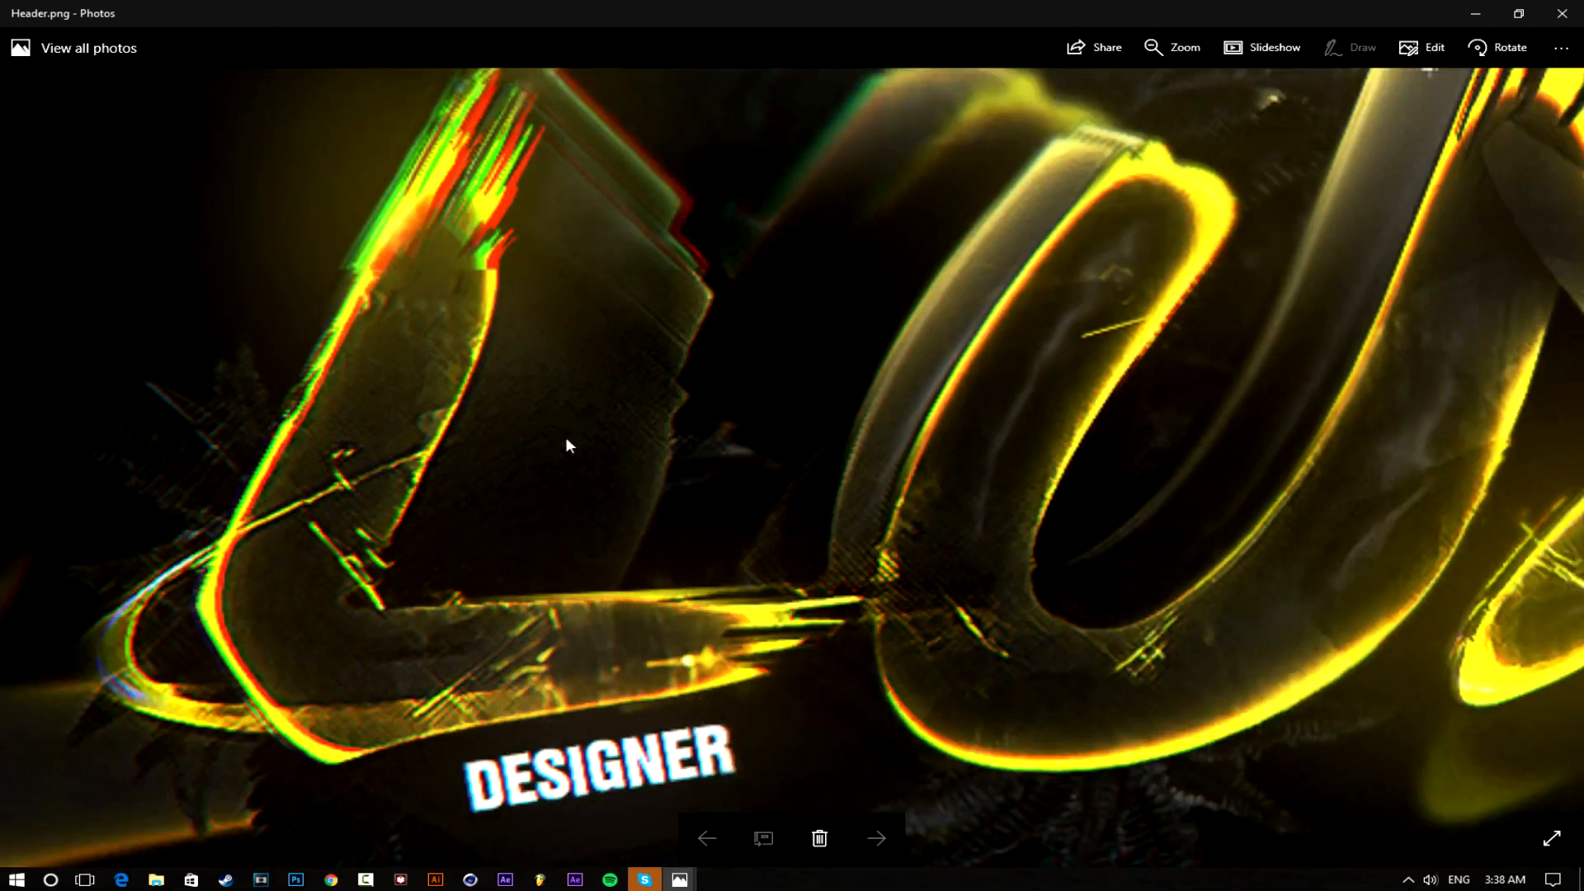
scroll(584, 448, down, 4)
drag(780, 468, 350, 477)
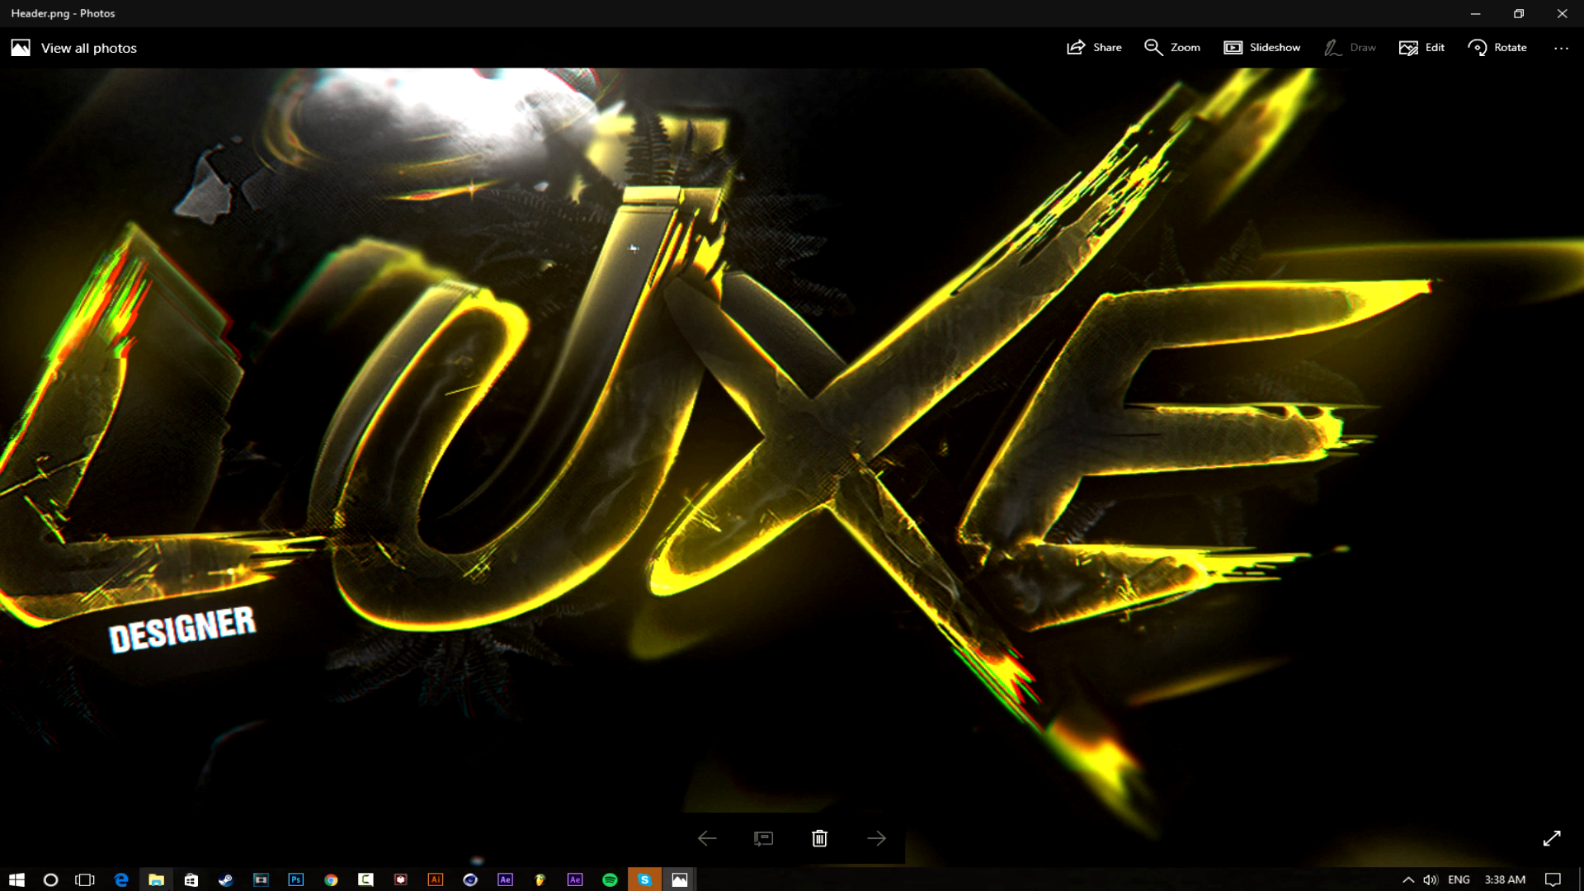
Return to Photoshop and compare the TEXT layer with and without its Color Overlay effect
click(156, 880)
click(296, 880)
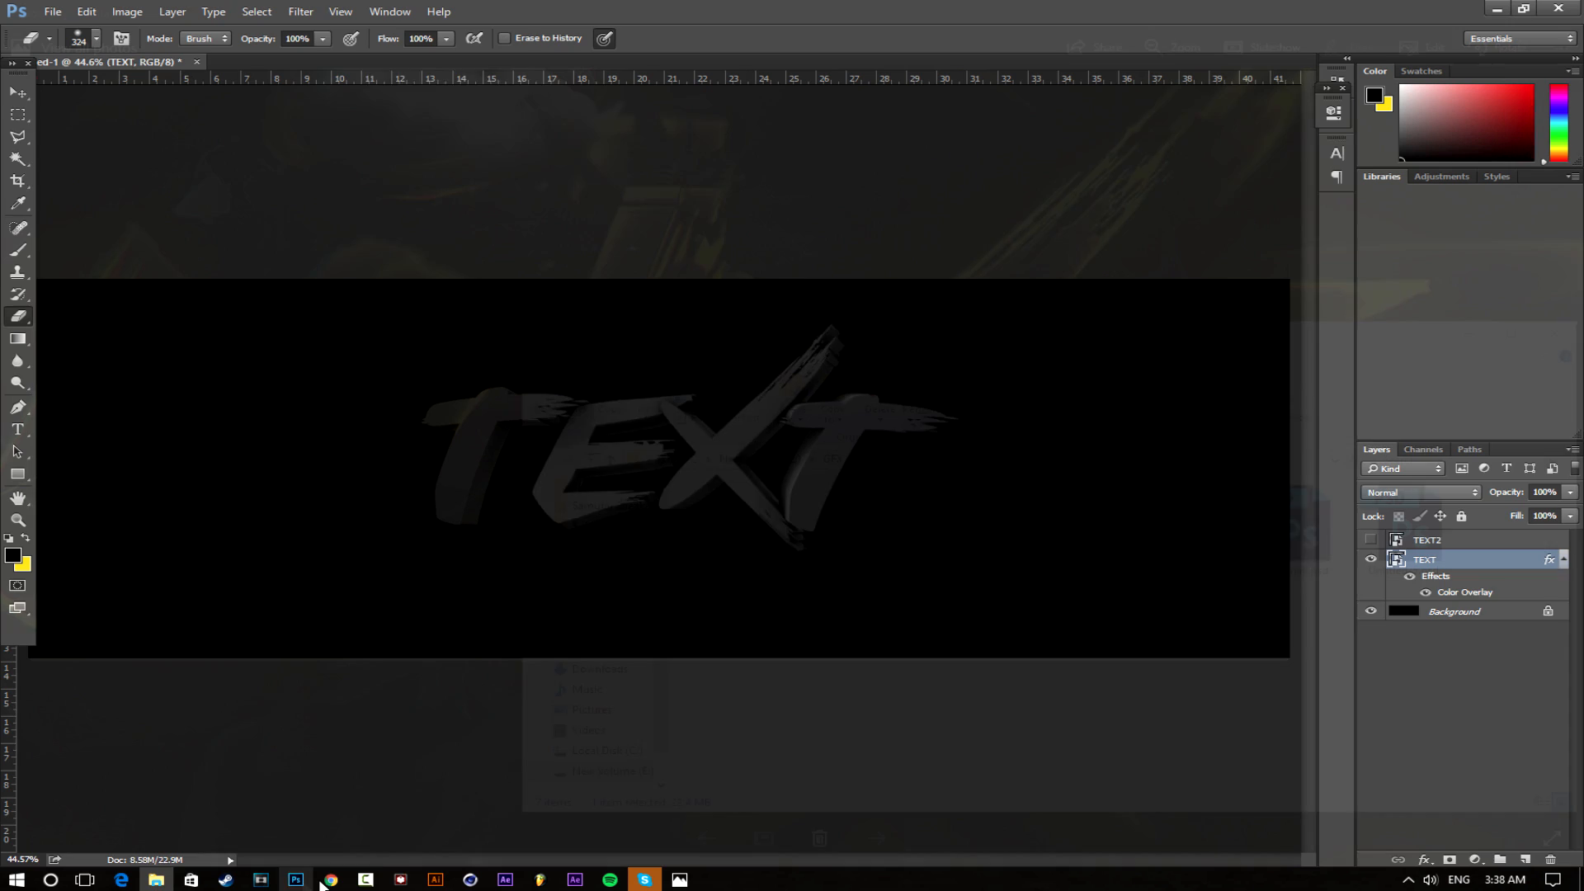
click(1426, 594)
click(1426, 594)
scroll(750, 463, up, 3)
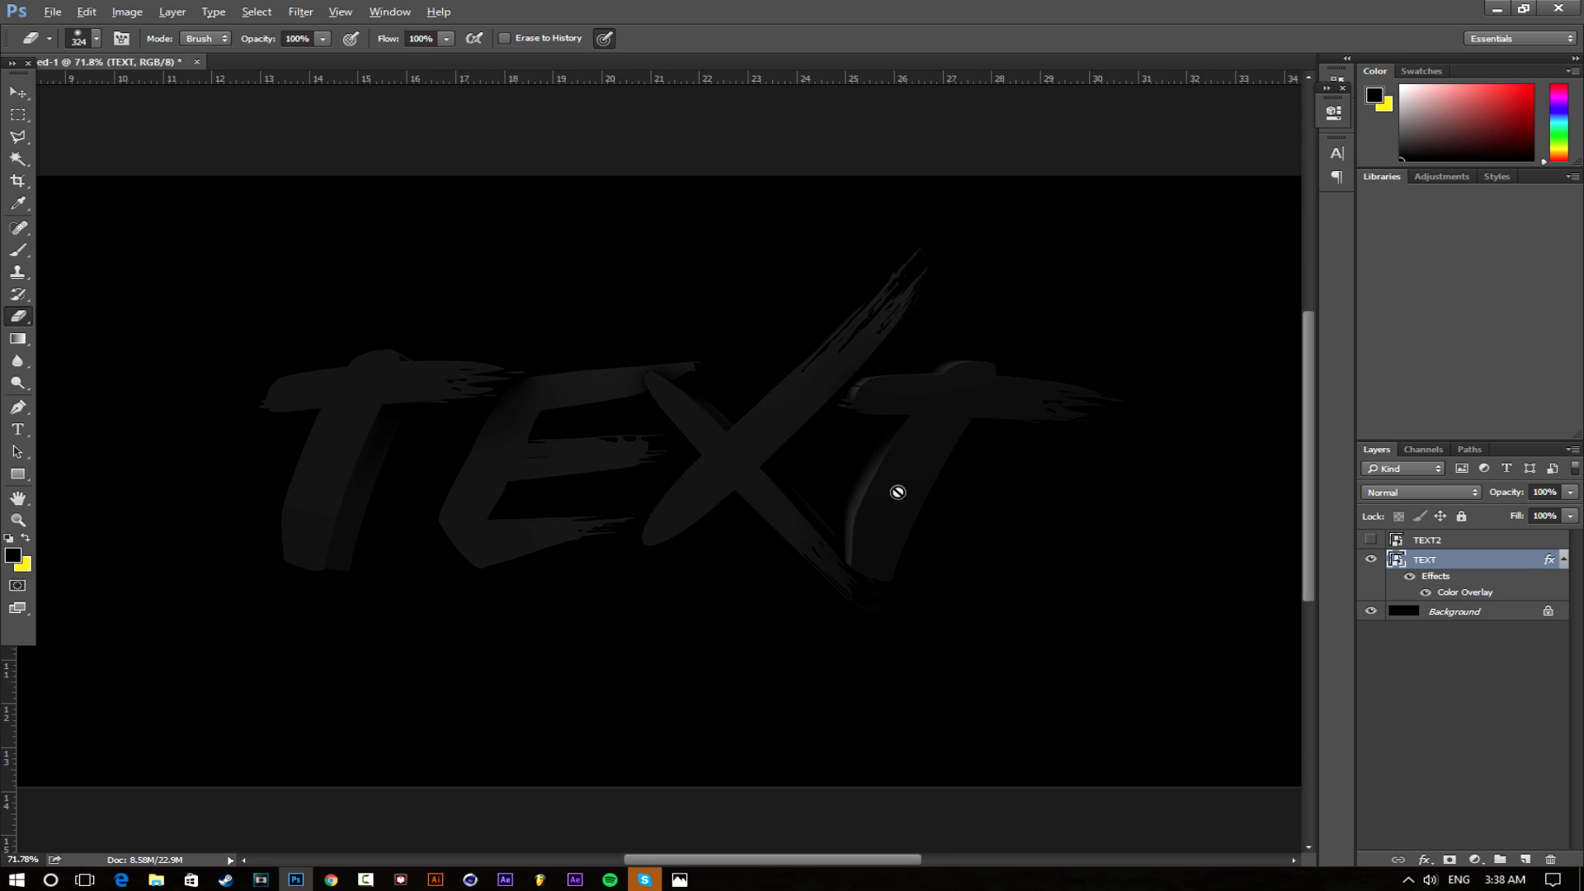
Set the TEXT layer's Color Overlay to black in Normal blend mode at 65% opacity
double_click(1516, 575)
drag(793, 136, 1316, 180)
click(999, 415)
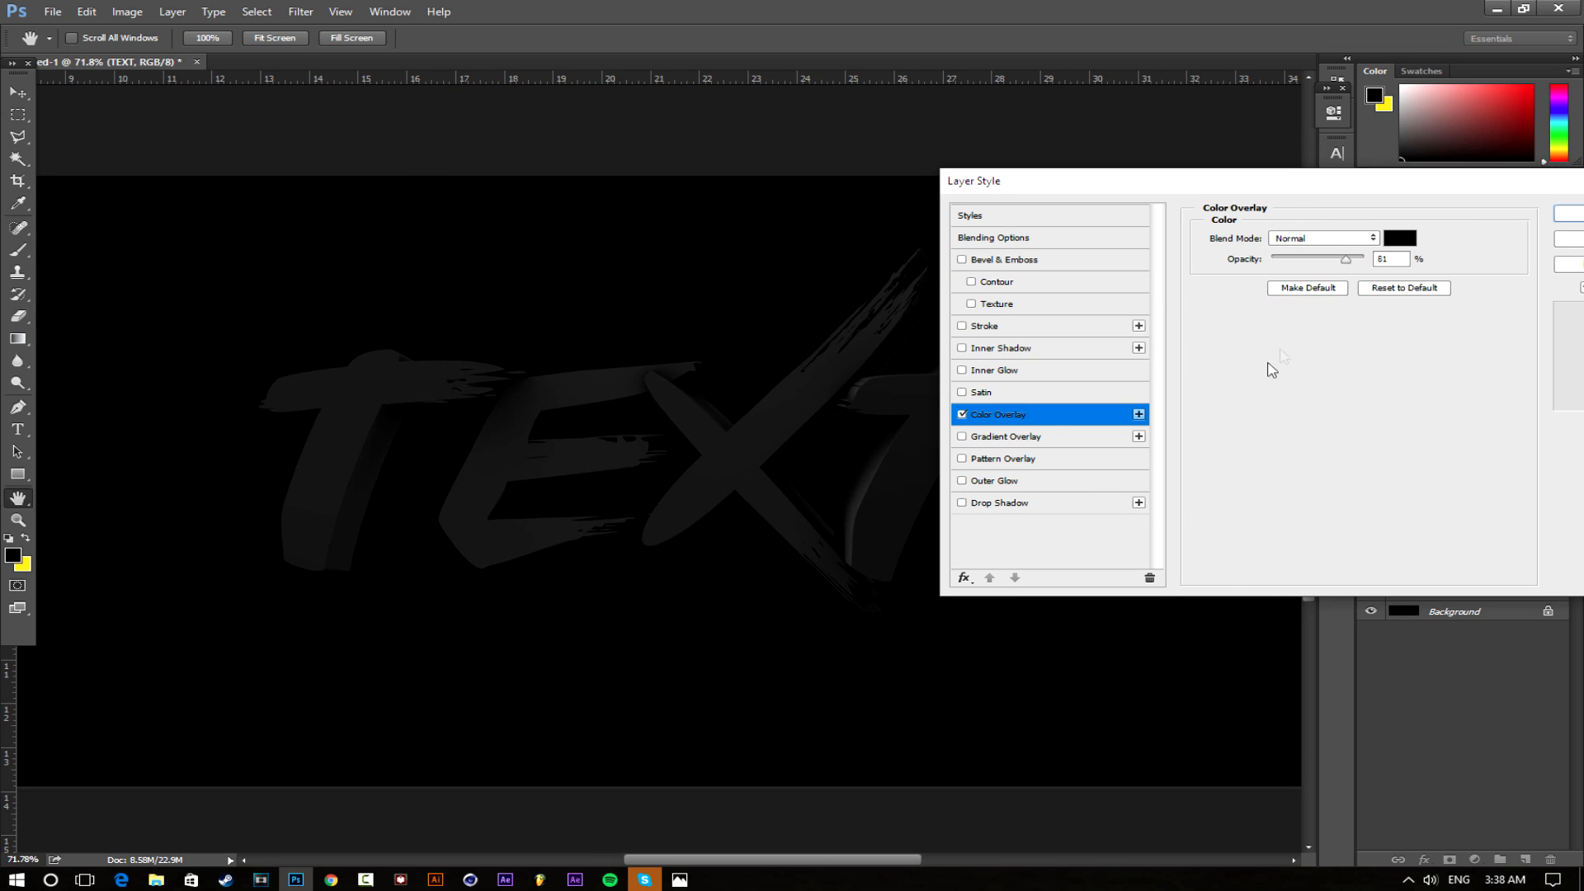
click(1324, 238)
click(1295, 249)
drag(1346, 258, 1367, 259)
click(1400, 238)
click(1180, 644)
click(1503, 475)
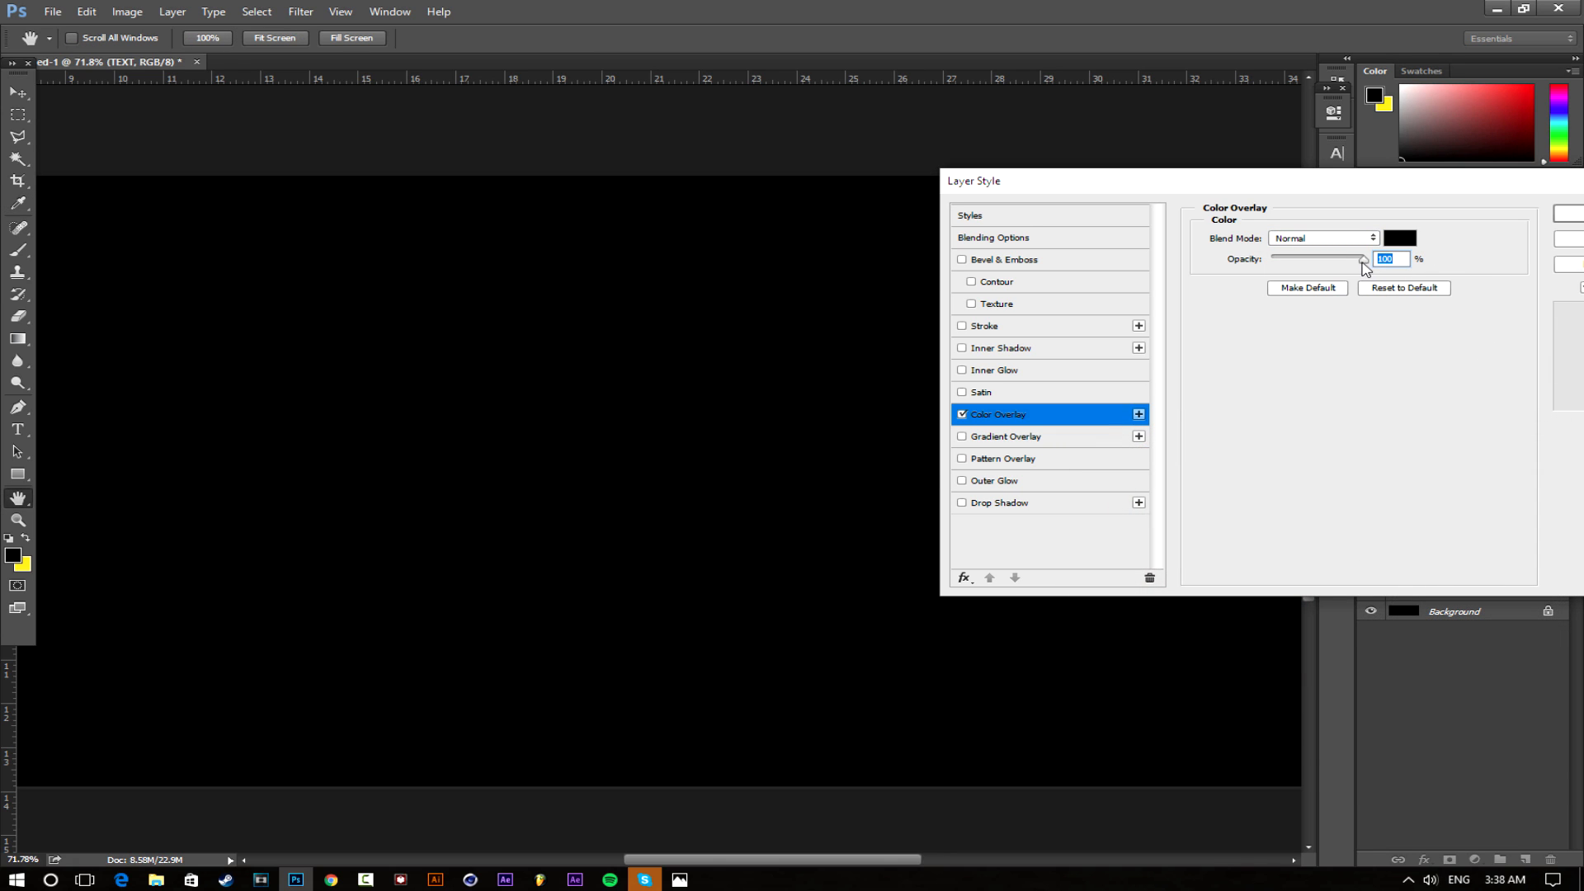
drag(1356, 262, 1330, 264)
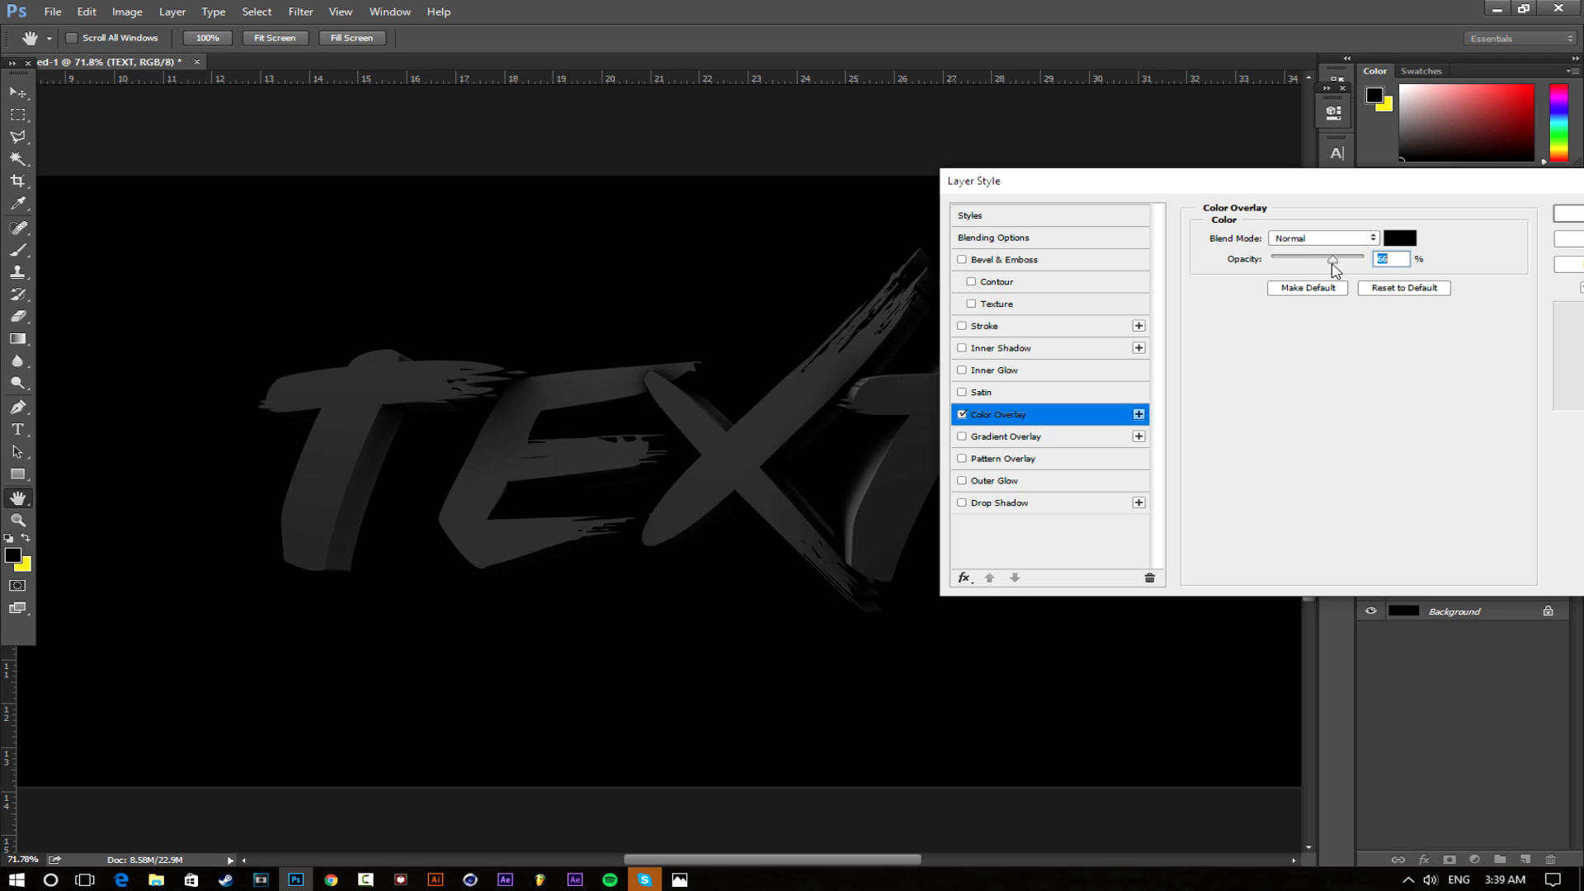
drag(1571, 194, 1401, 194)
click(1425, 213)
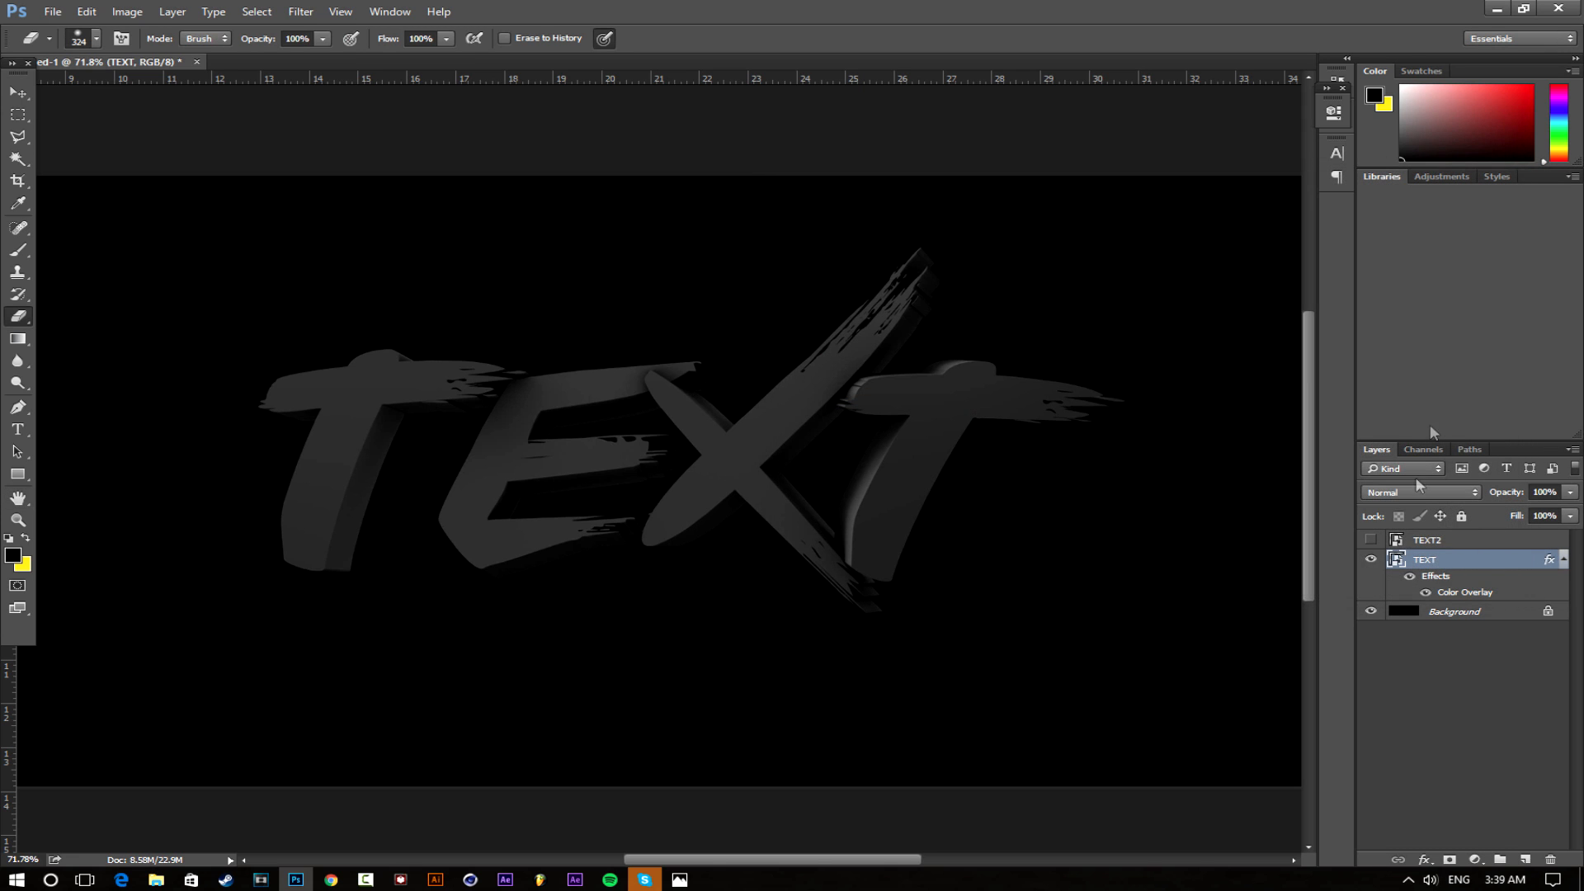
Copy the TEXT layer's style, make the TEXT2 layer visible and paste the style onto it
right_click(1456, 559)
right_click(1485, 568)
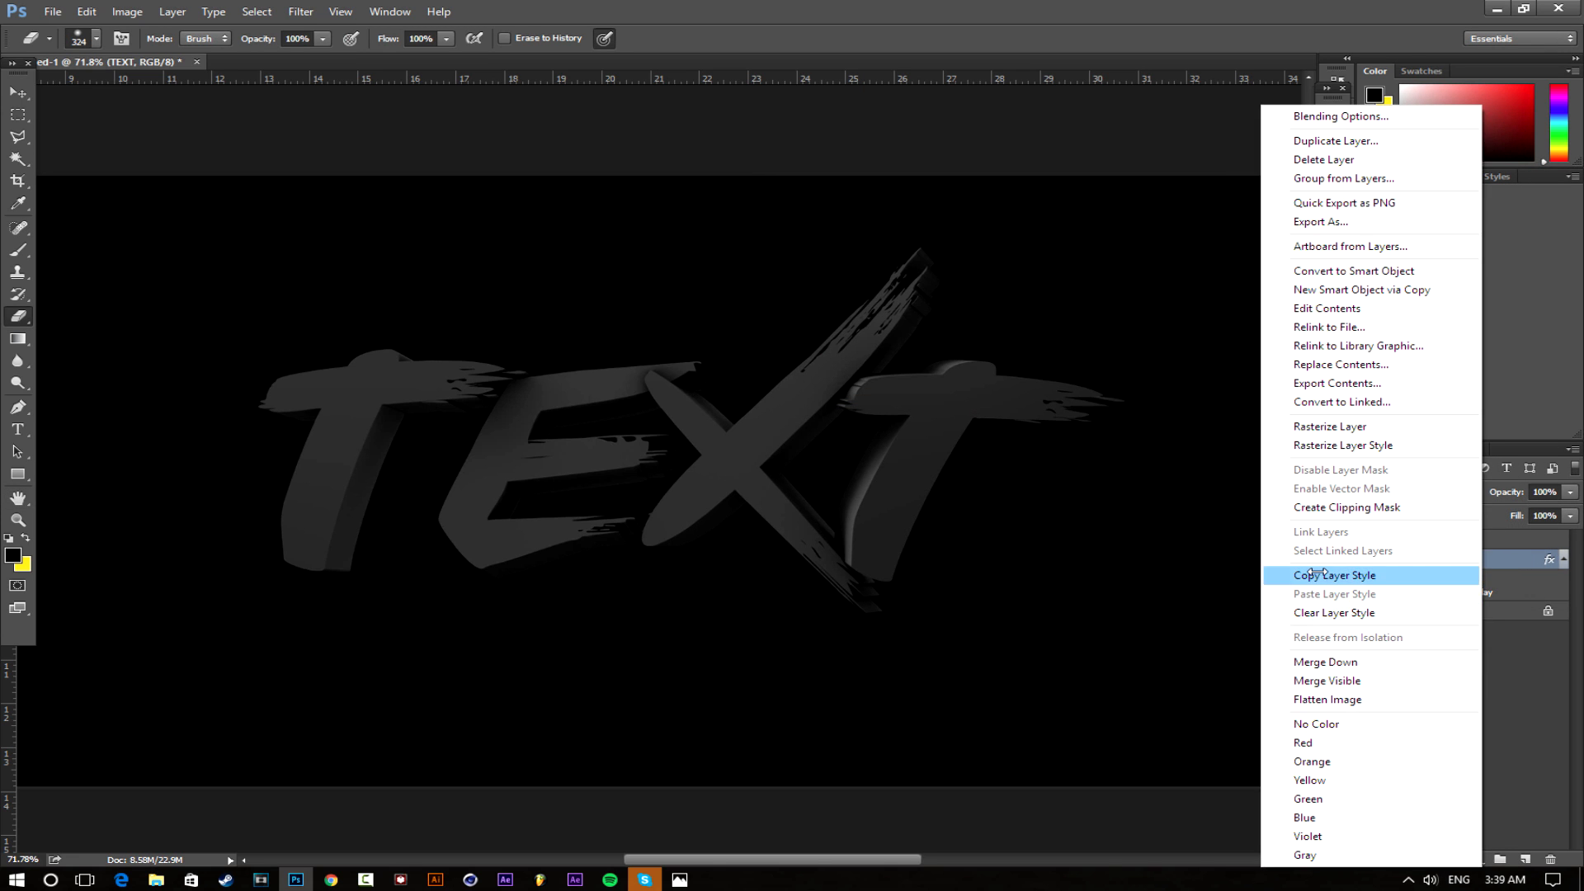
click(1395, 584)
click(1370, 540)
click(1448, 542)
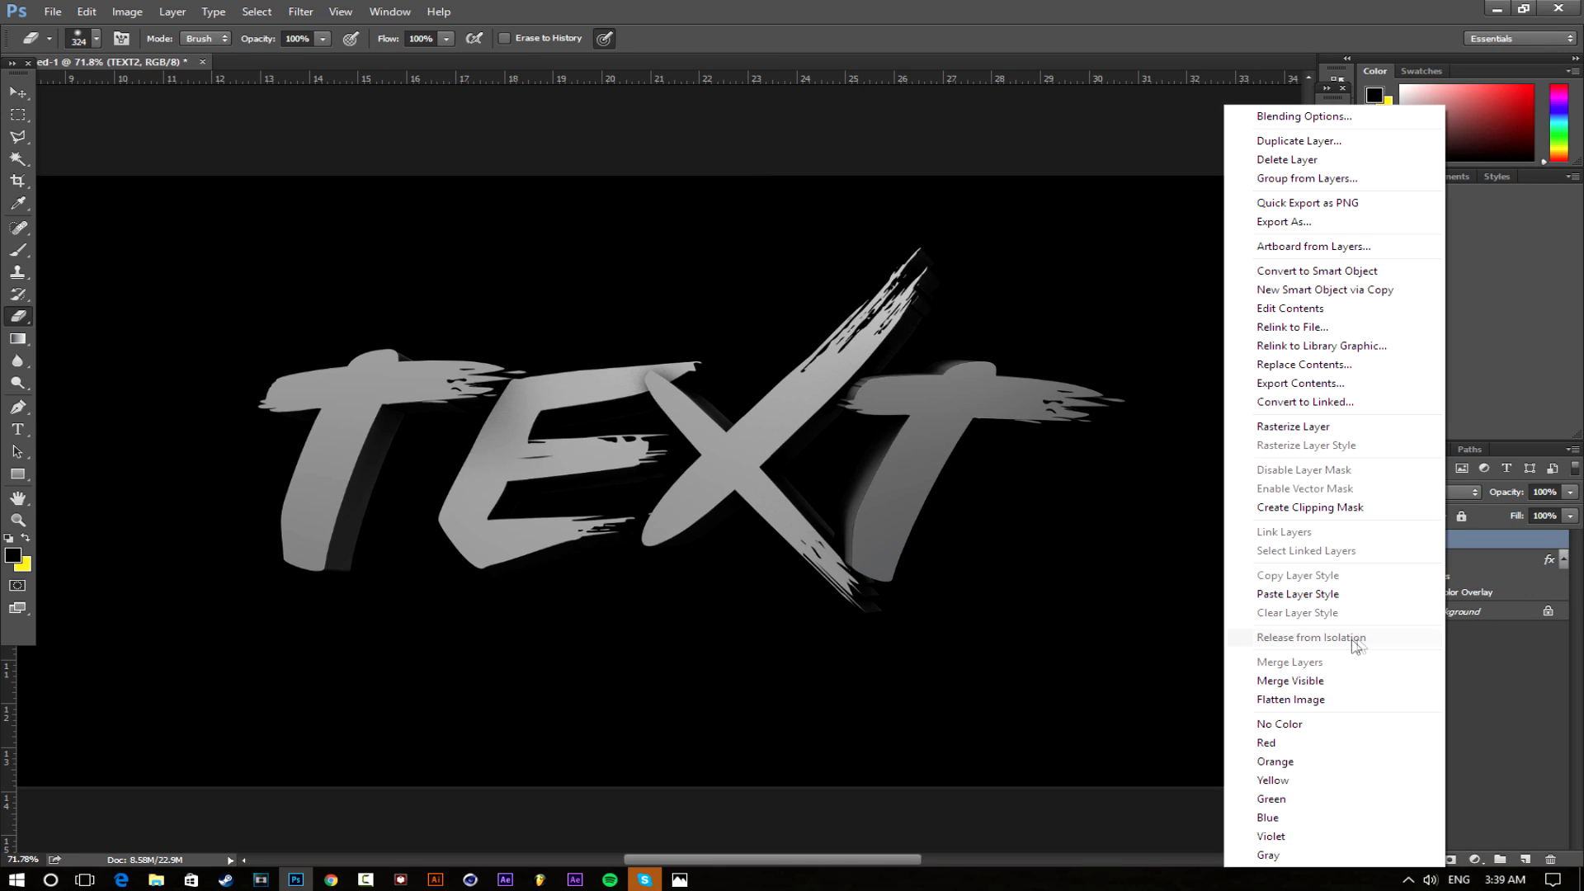
click(1292, 598)
scroll(753, 533, down, 6)
scroll(679, 538, up, 6)
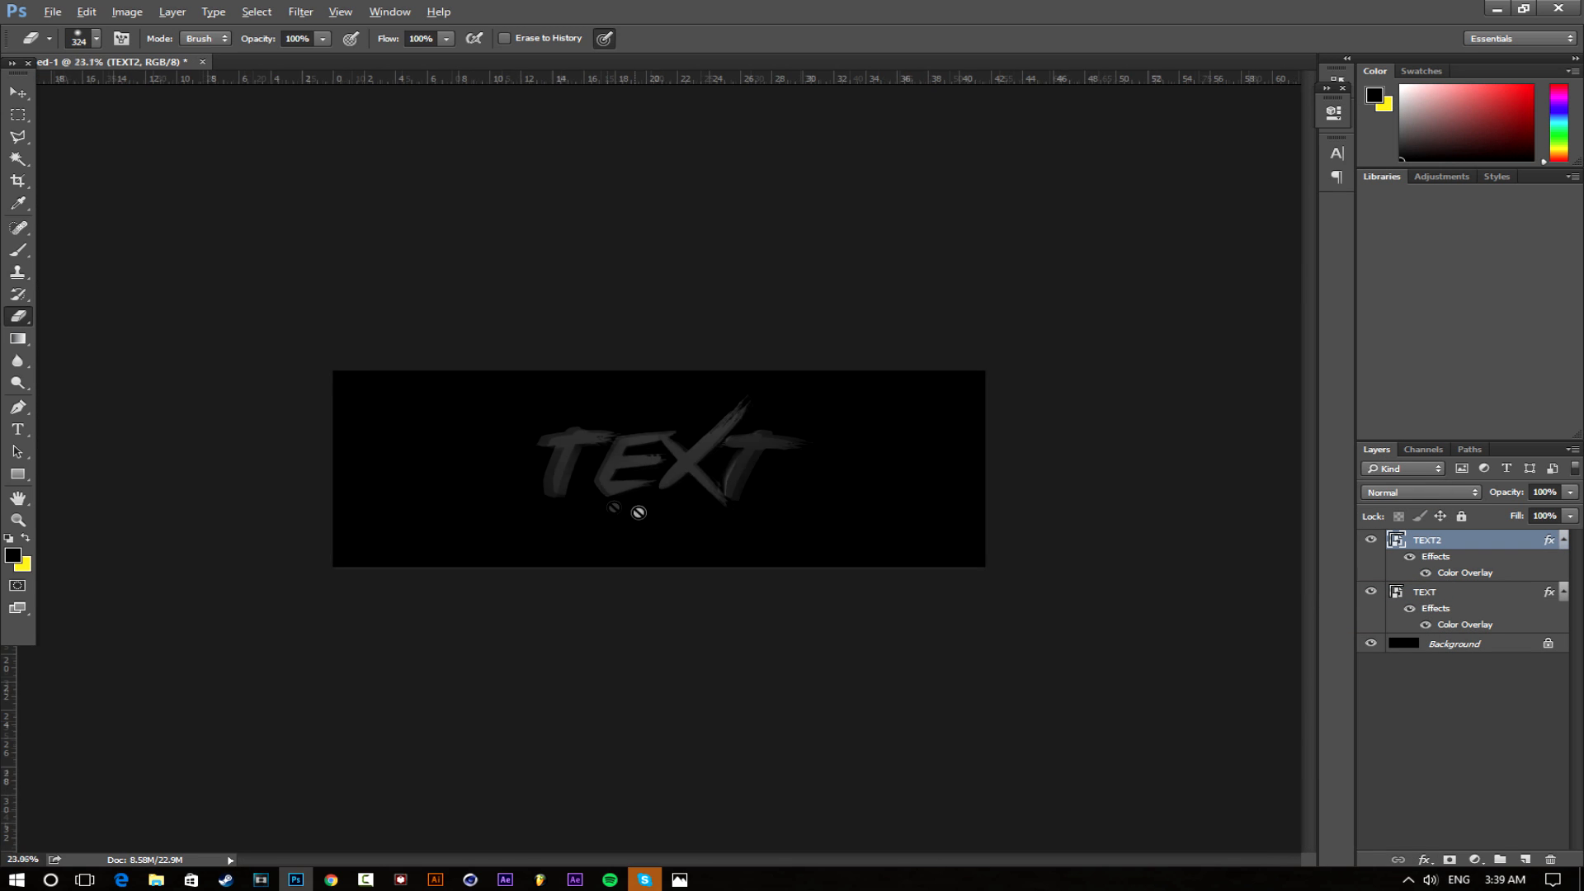
Look at the reference Header.png in Photos again, then check the text's shading up close in Photoshop
mouse_move(681, 879)
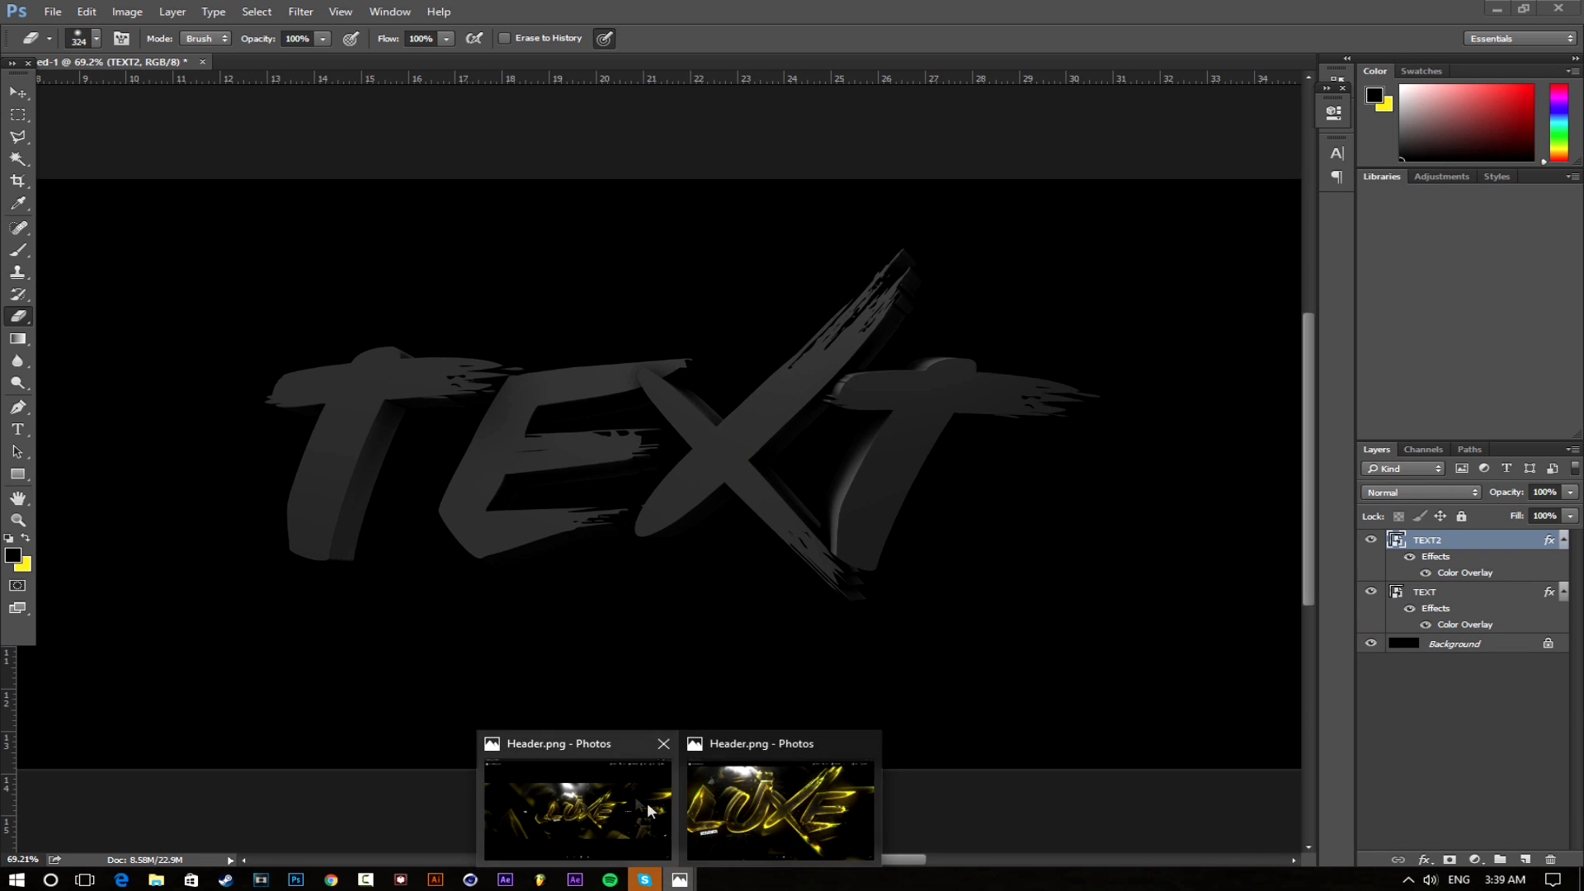
click(635, 795)
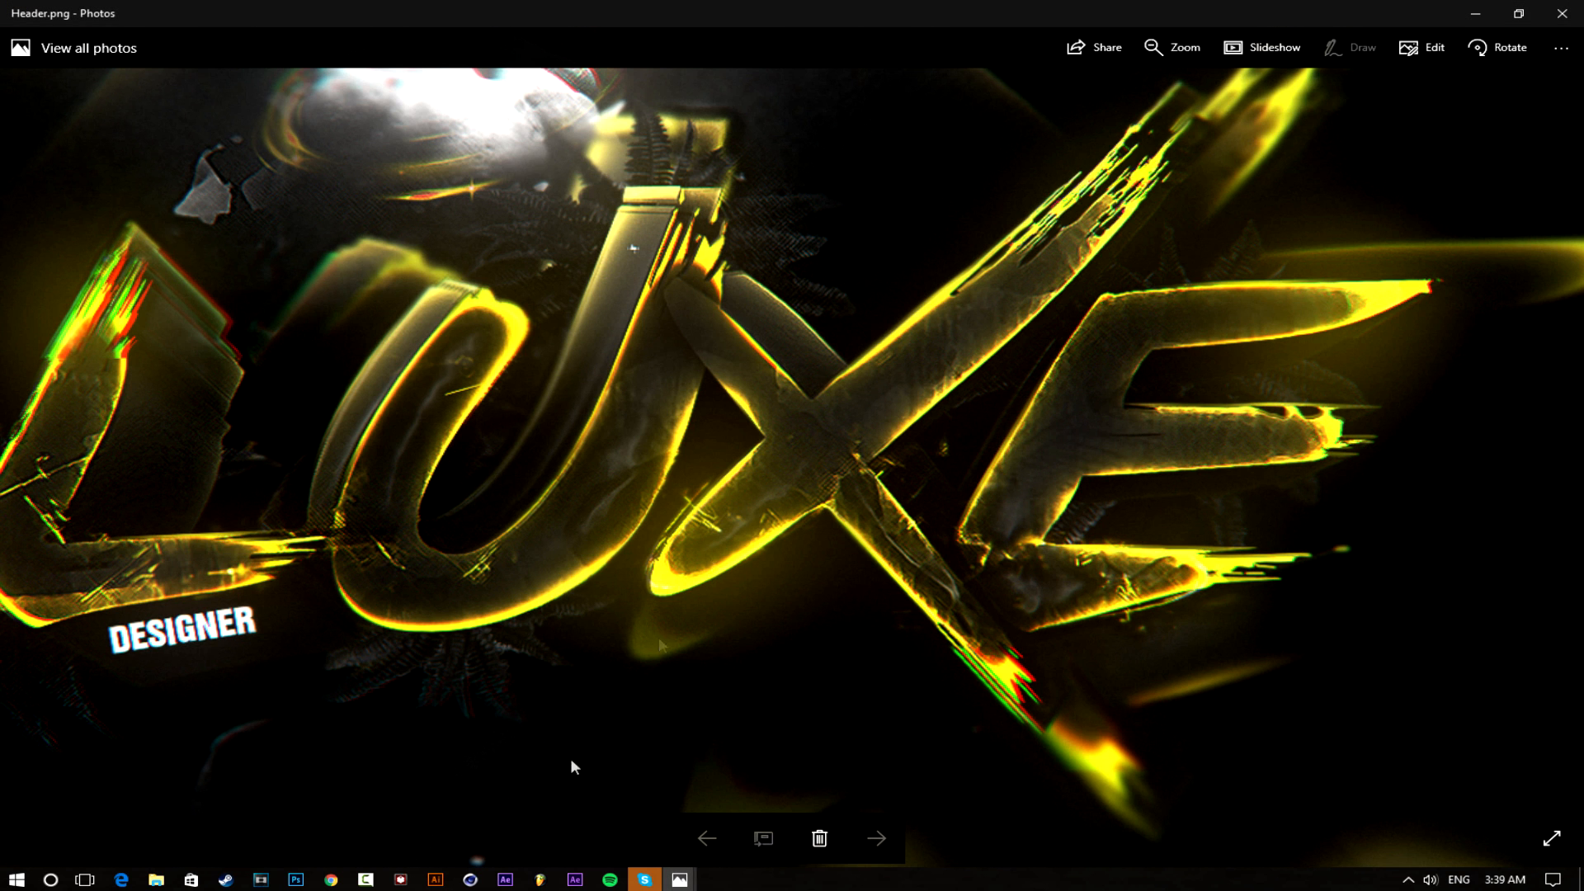
click(296, 879)
scroll(601, 413, up, 4)
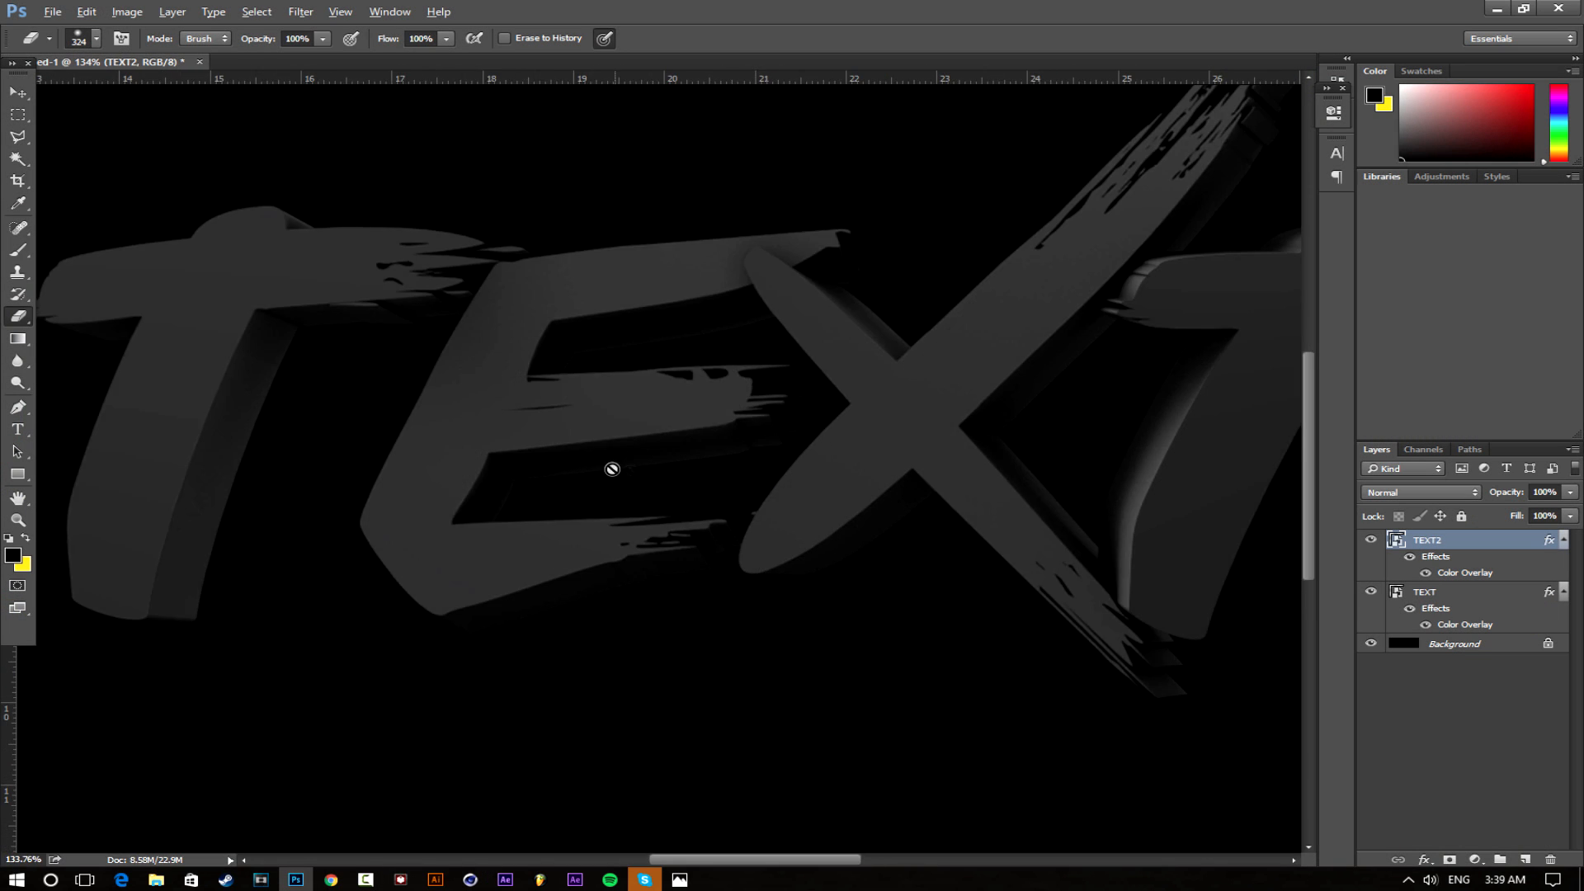
scroll(630, 470, down, 3)
scroll(668, 479, up, 3)
scroll(671, 470, down, 2)
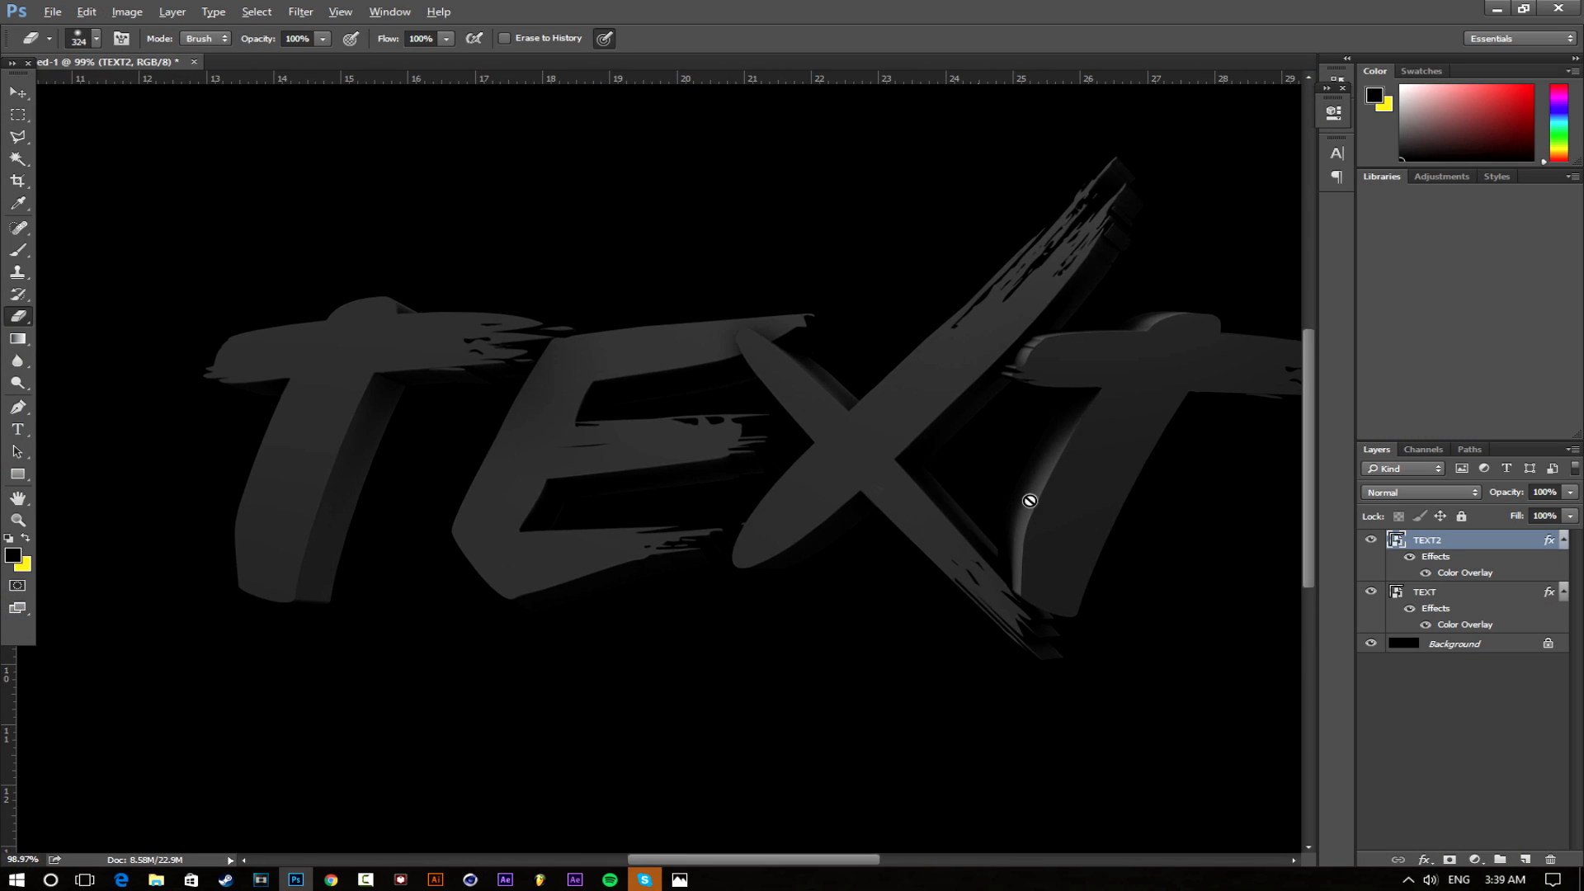
Increase the opacity of the TEXT2 layer's Color Overlay to 73%
double_click(1470, 541)
click(941, 419)
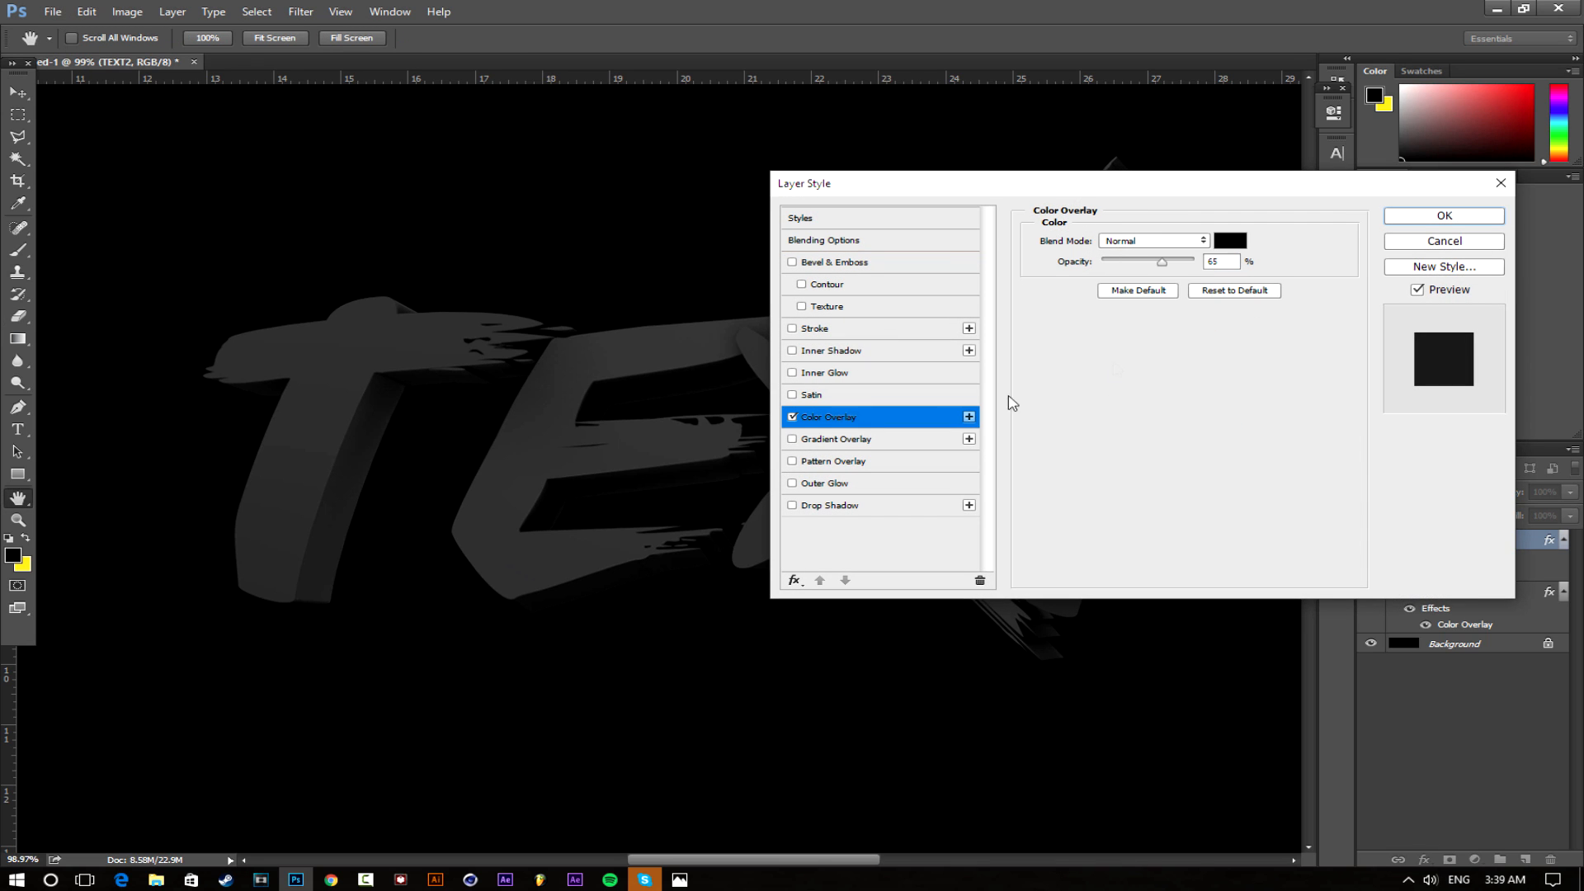
drag(1161, 269, 1173, 267)
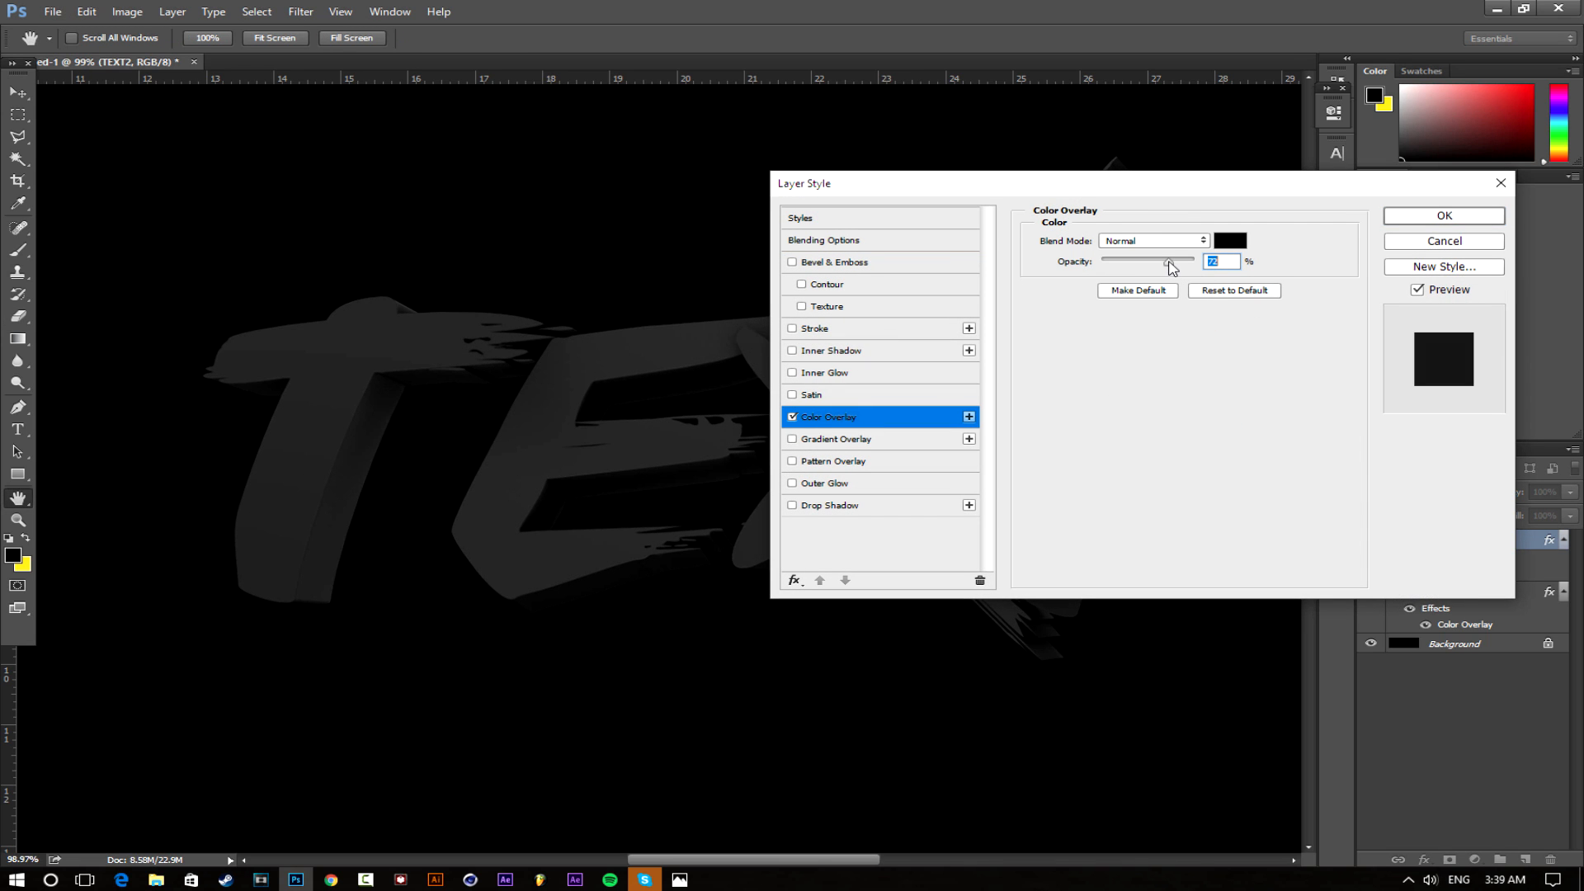
click(1387, 218)
double_click(1500, 589)
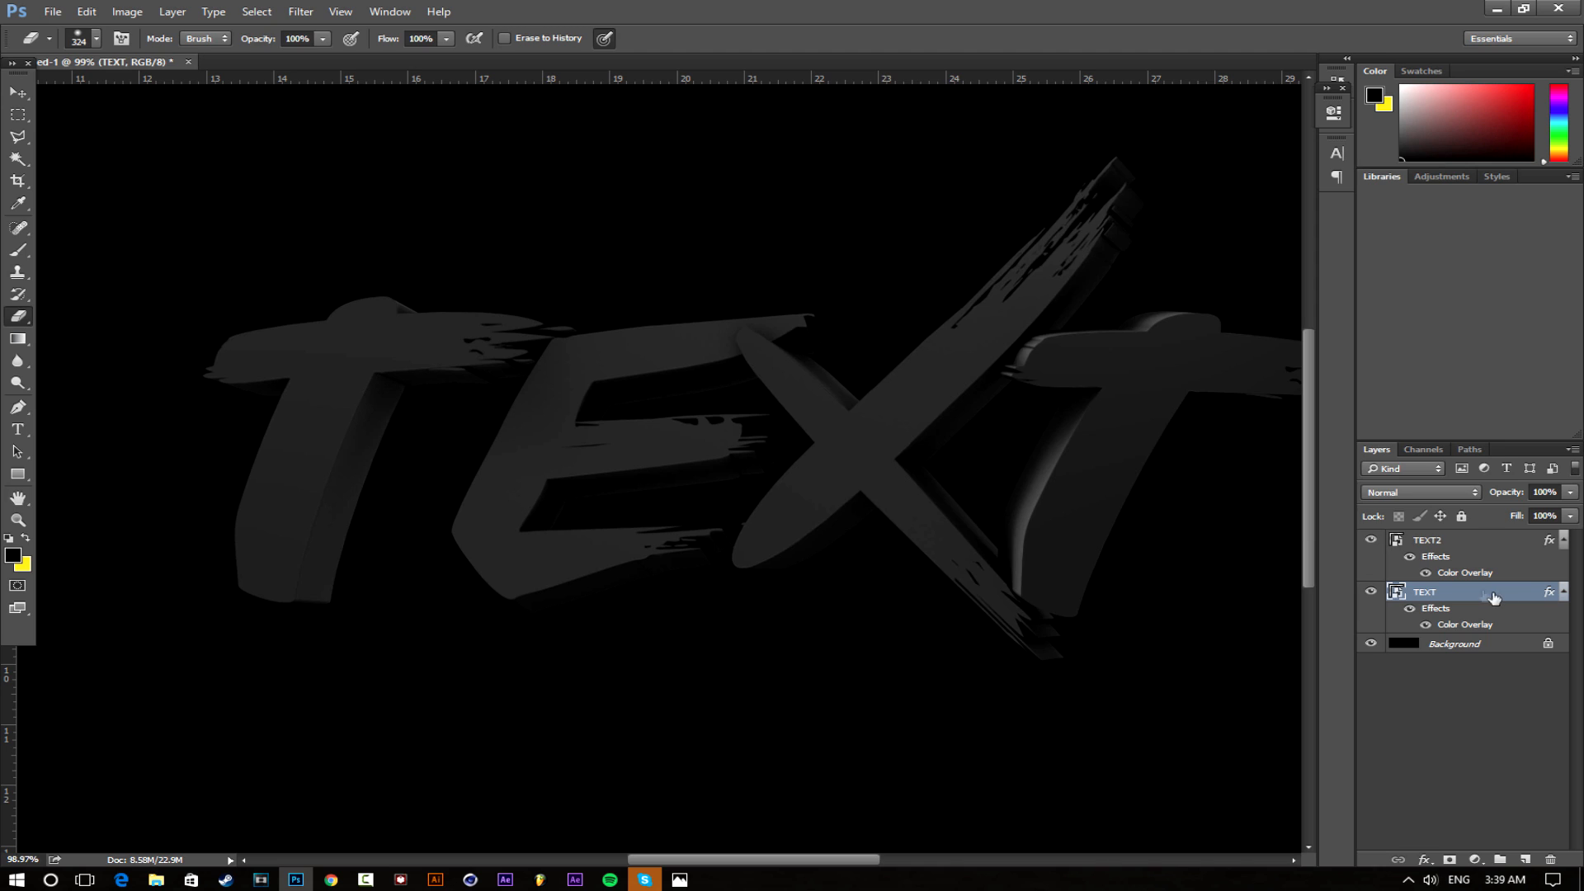
click(1432, 216)
click(1494, 540)
double_click(1493, 540)
click(825, 416)
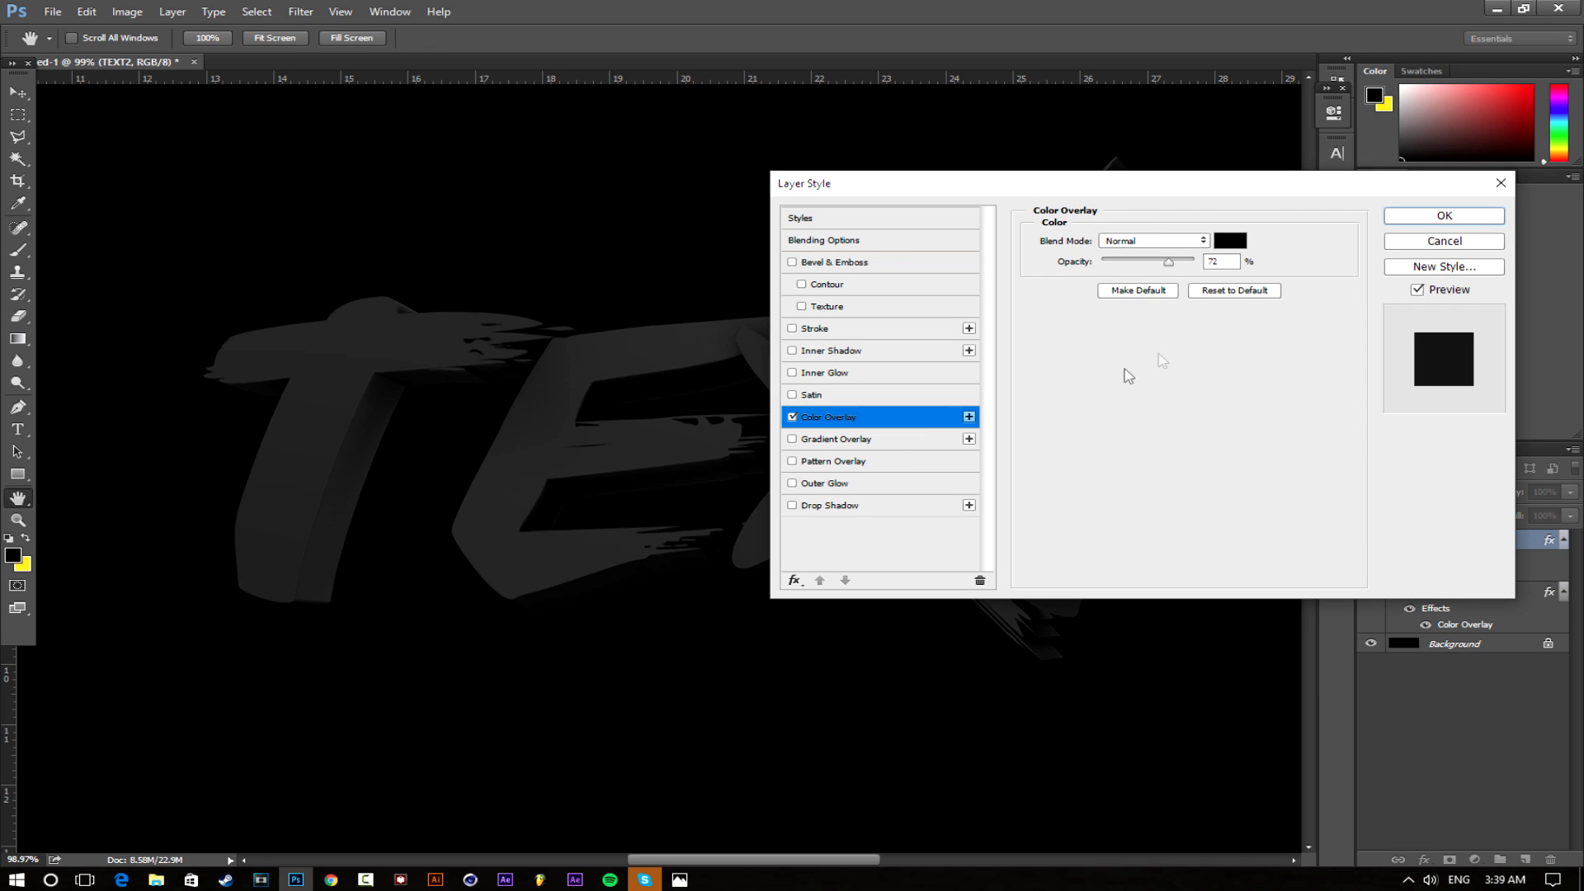
drag(1166, 263, 1171, 265)
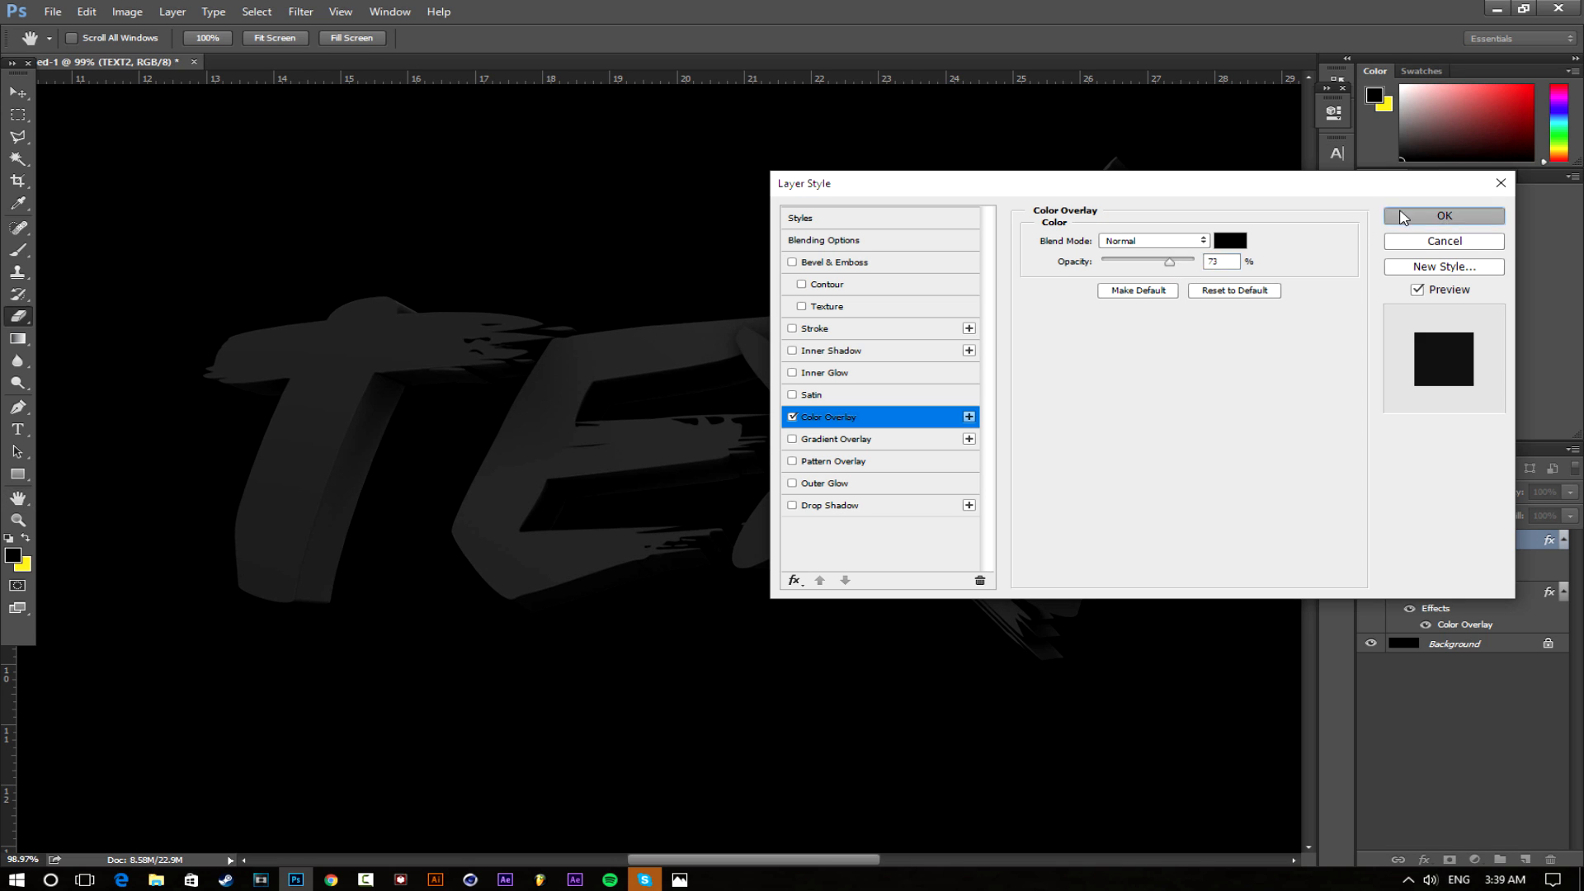
click(1443, 216)
Rasterize the layer styles of the TEXT2 and TEXT layers
scroll(1071, 418, down, 3)
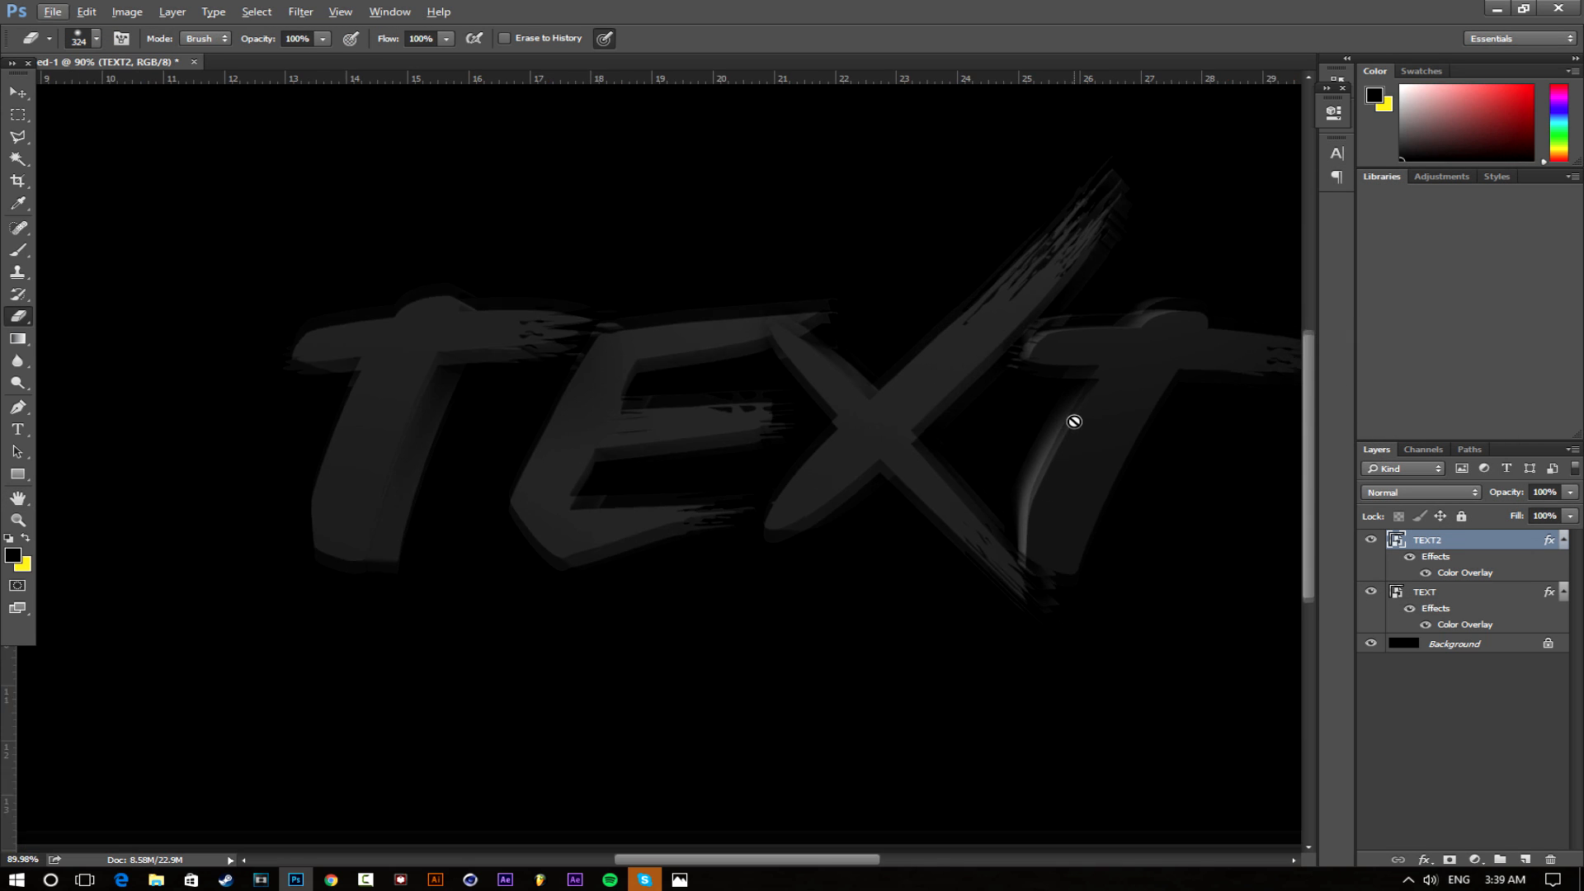
scroll(725, 481, up, 3)
scroll(771, 495, down, 4)
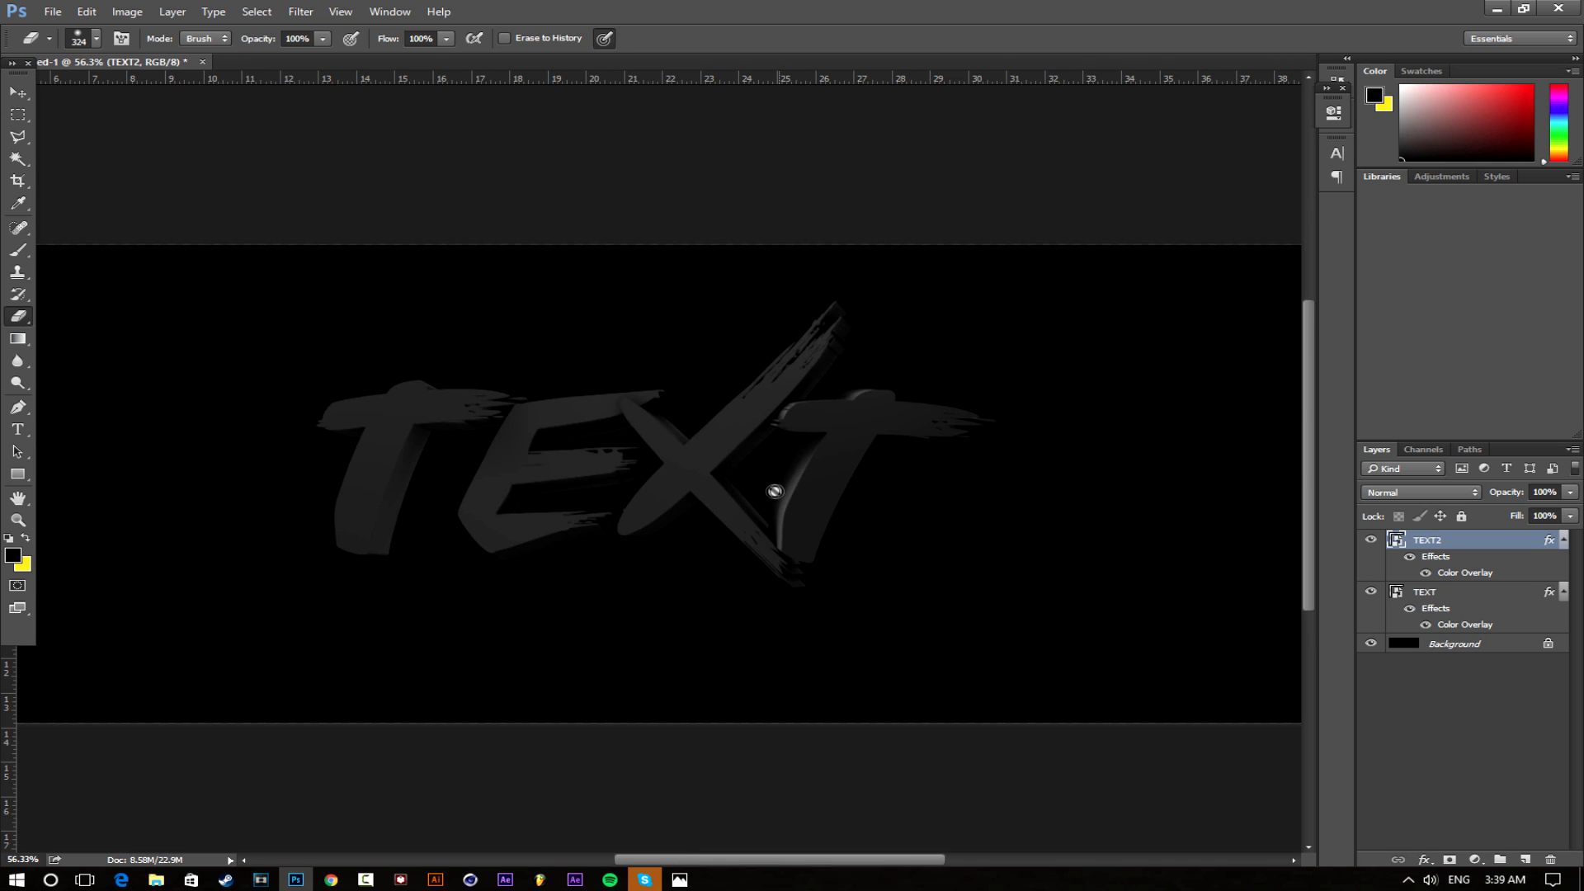
right_click(1477, 551)
click(1333, 445)
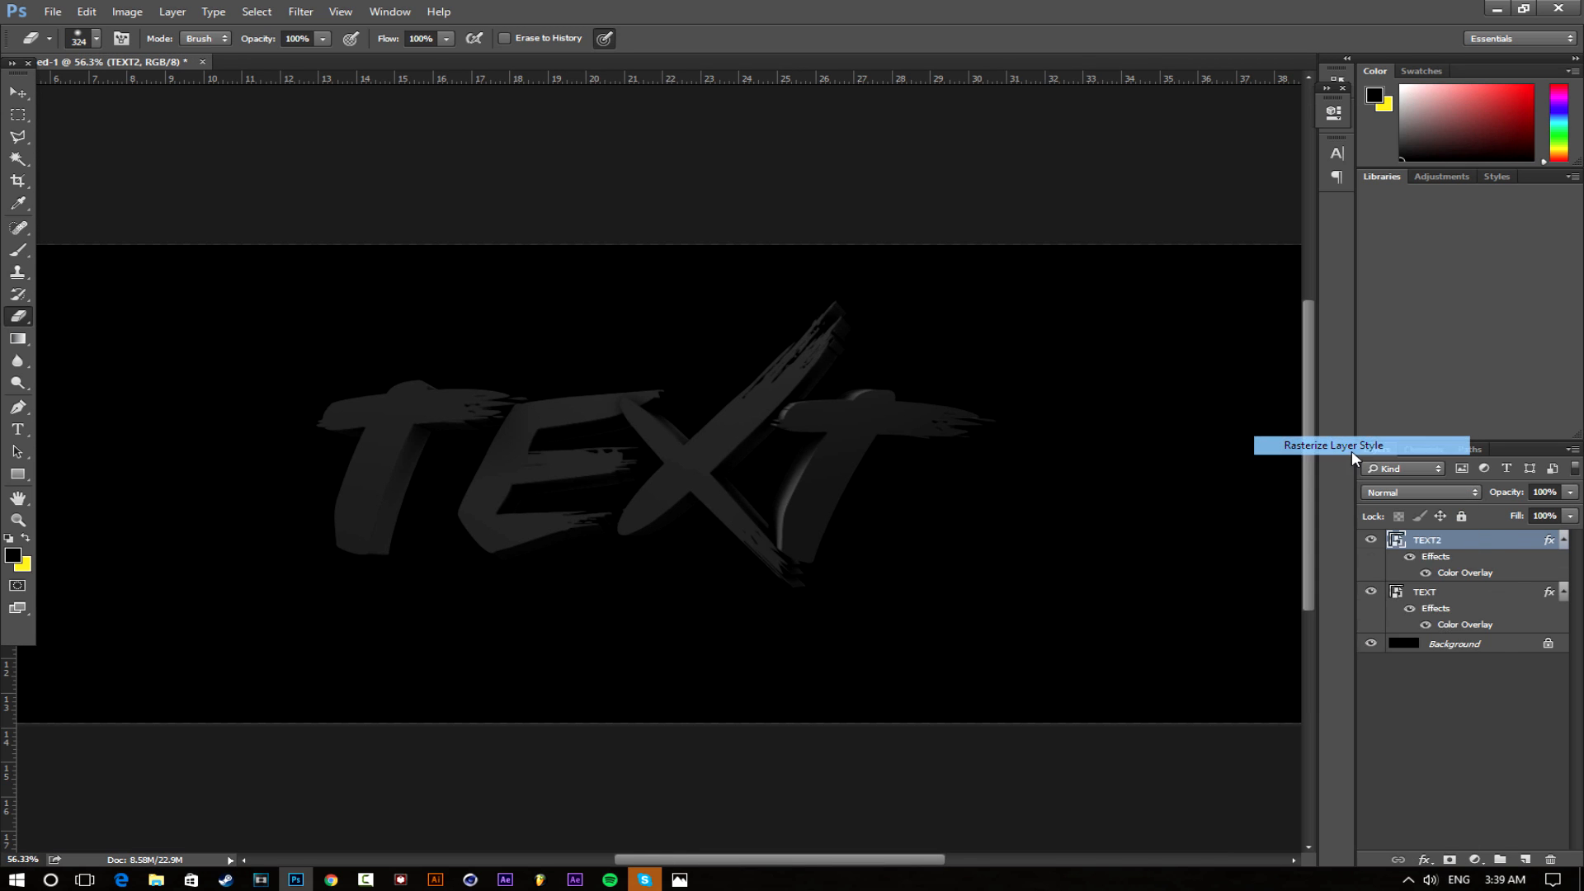
click(1449, 561)
right_click(1450, 561)
click(1320, 445)
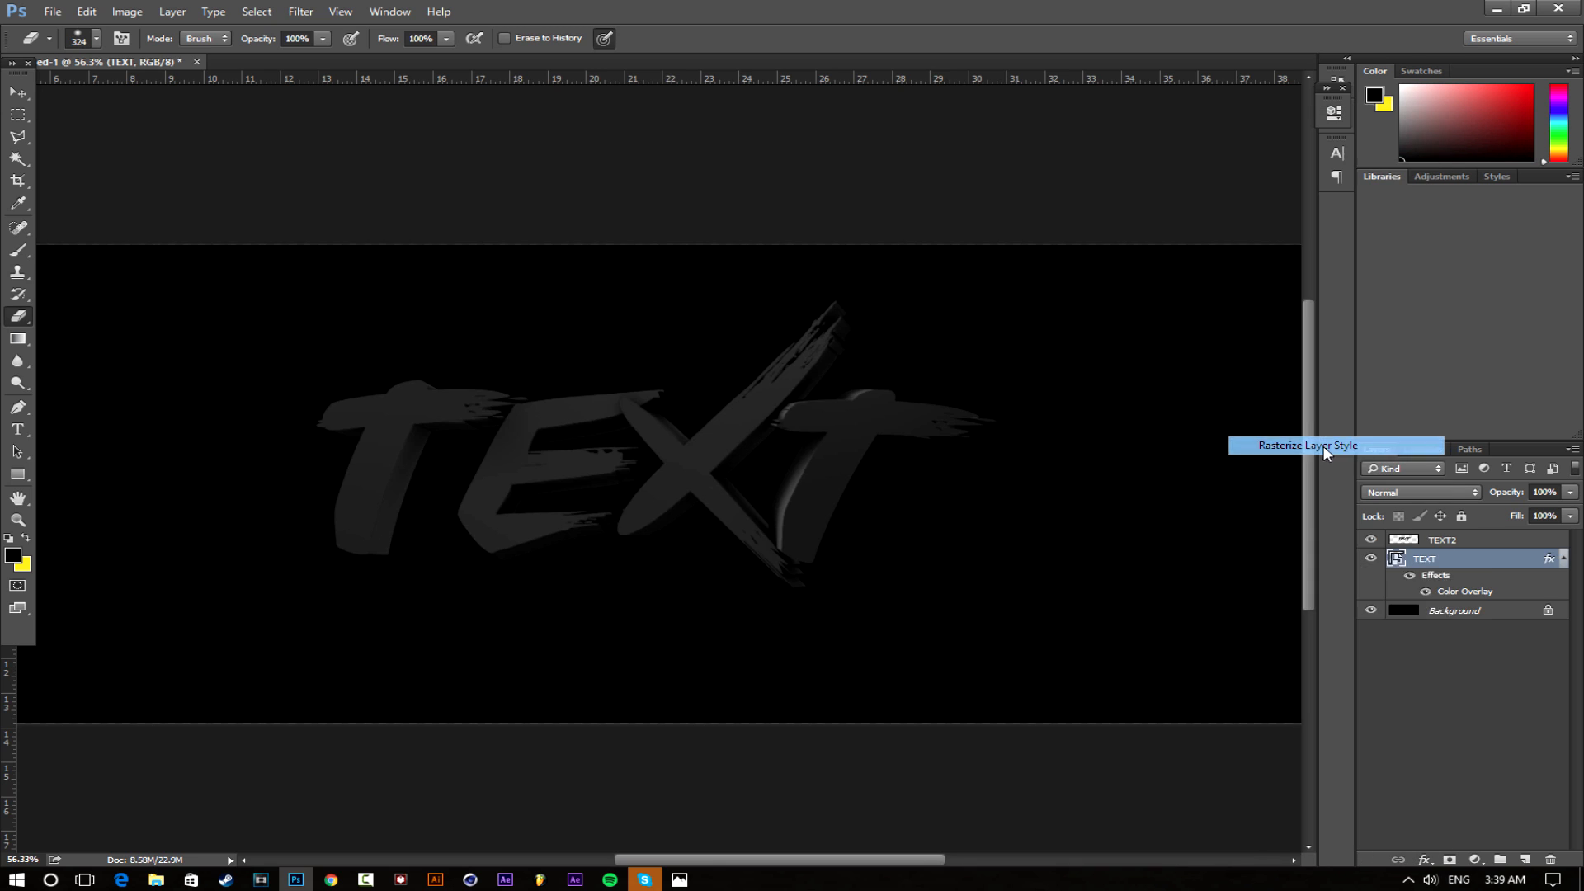
Select the TEXT2 and TEXT layers together and reposition the lettering near the centre of the canvas
scroll(785, 487, down, 2)
scroll(656, 466, up, 2)
scroll(656, 466, up, 1)
scroll(644, 478, down, 2)
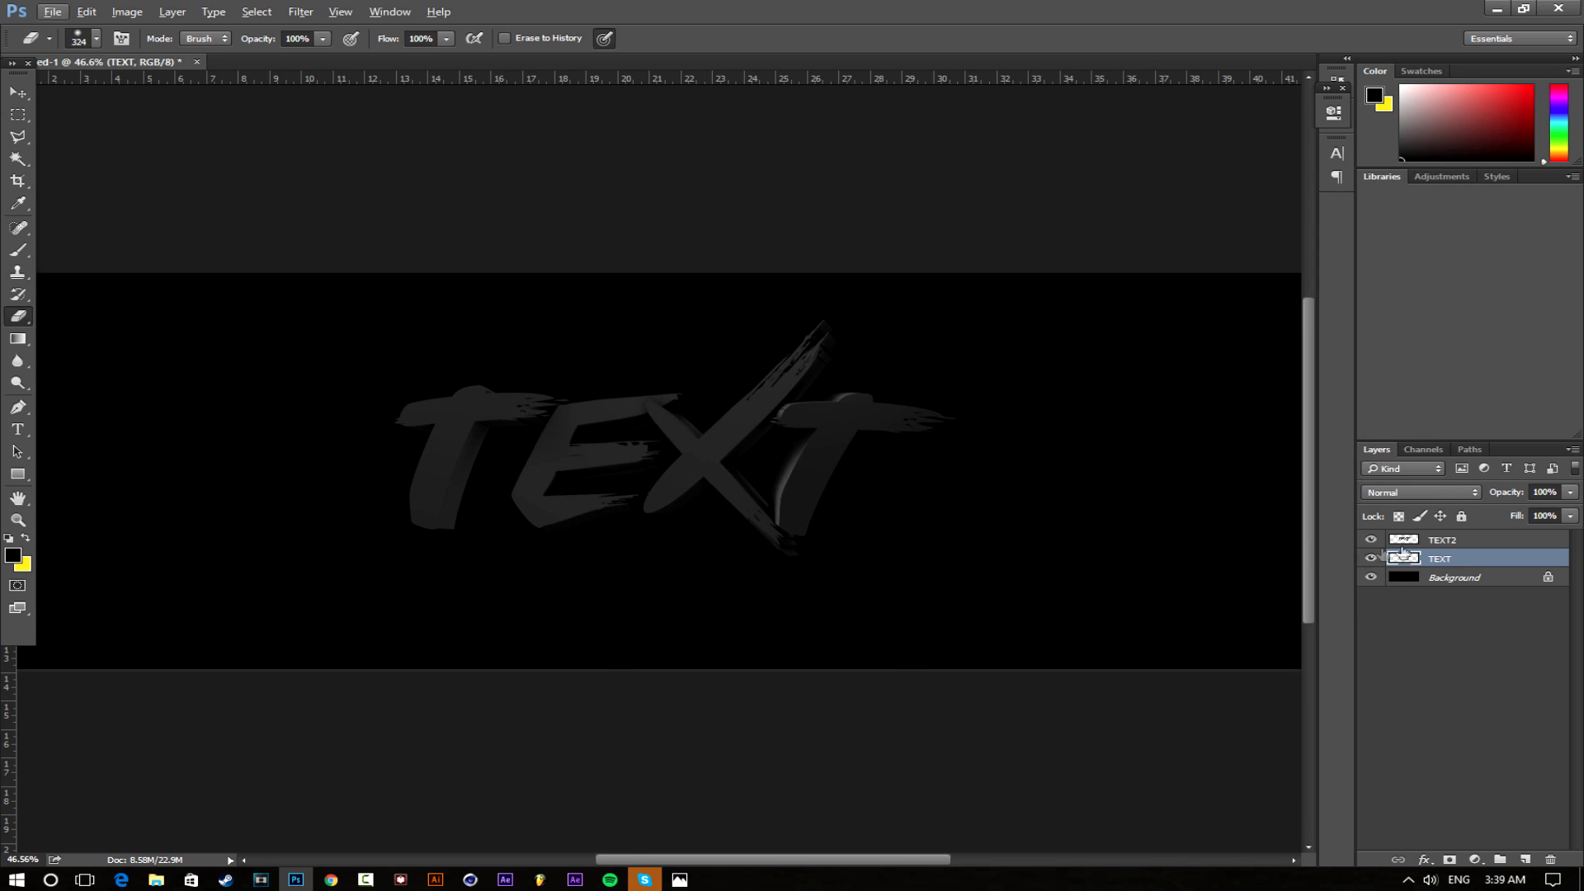
ctrl+click(1470, 539)
key(v)
drag(747, 507, 716, 477)
scroll(647, 520, down, 2)
scroll(649, 520, up, 1)
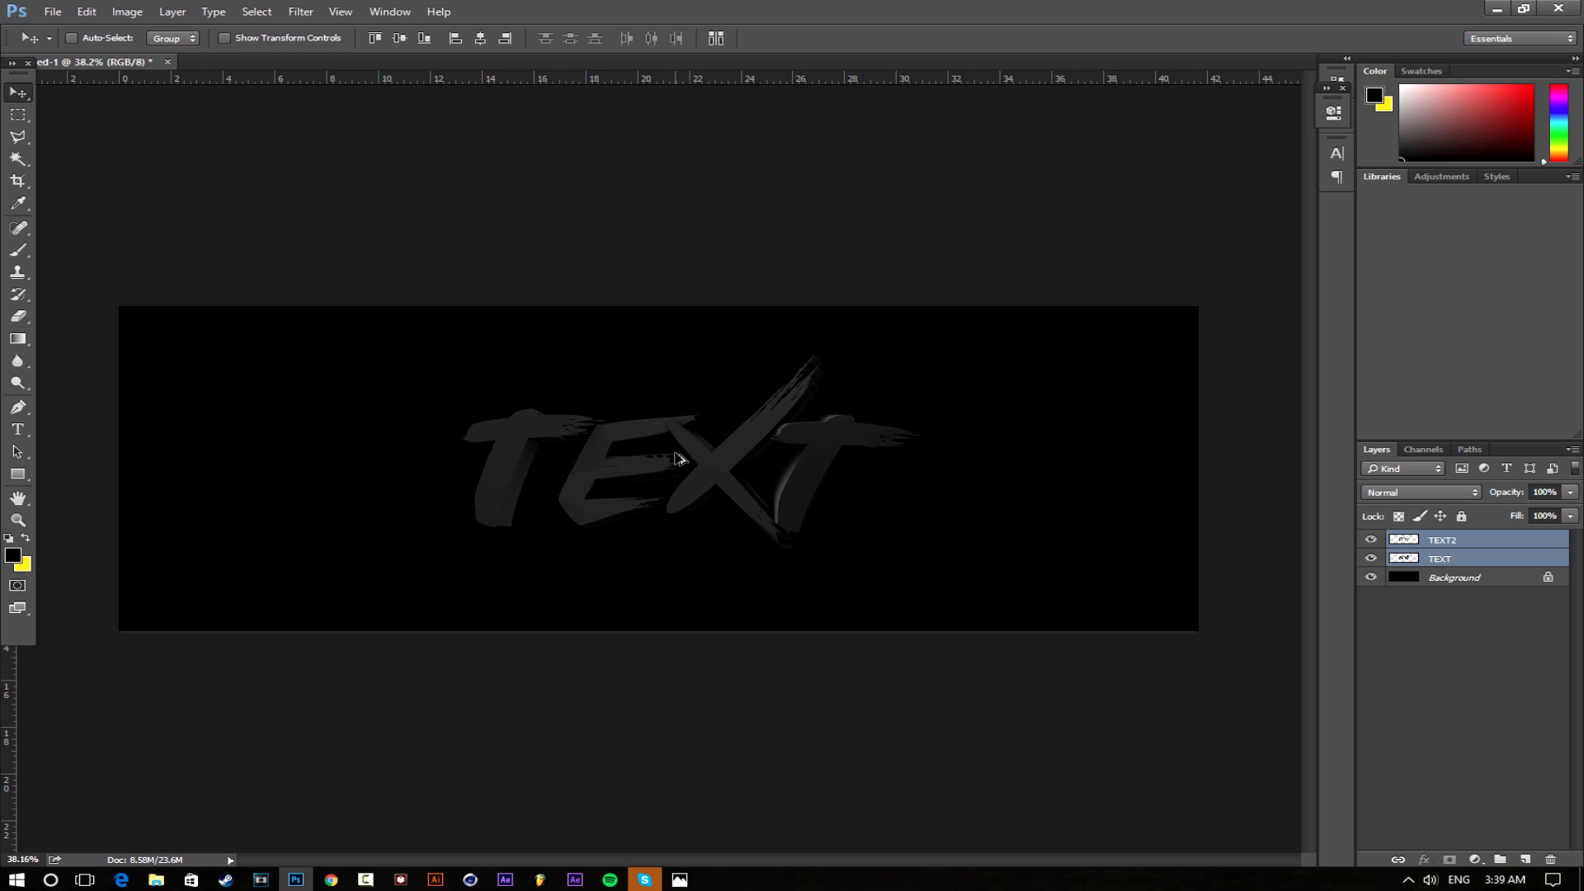
scroll(668, 461, up, 2)
scroll(658, 464, down, 1)
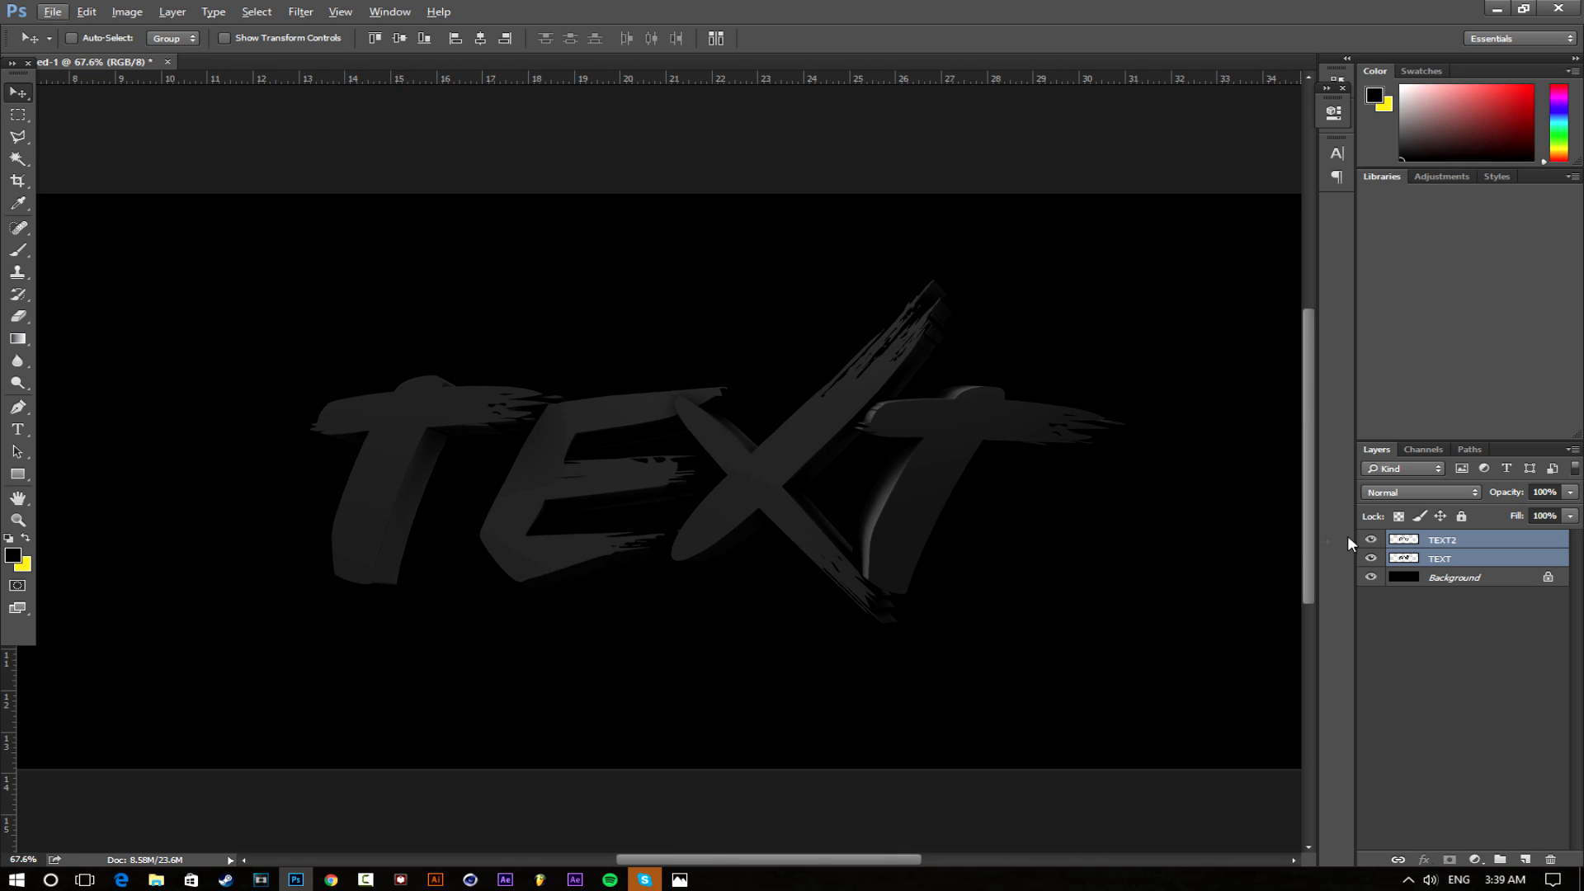
Examine the glowing edges of the lettering in the reference Header.png in Photos, and return to Photoshop
click(1413, 543)
mouse_move(683, 880)
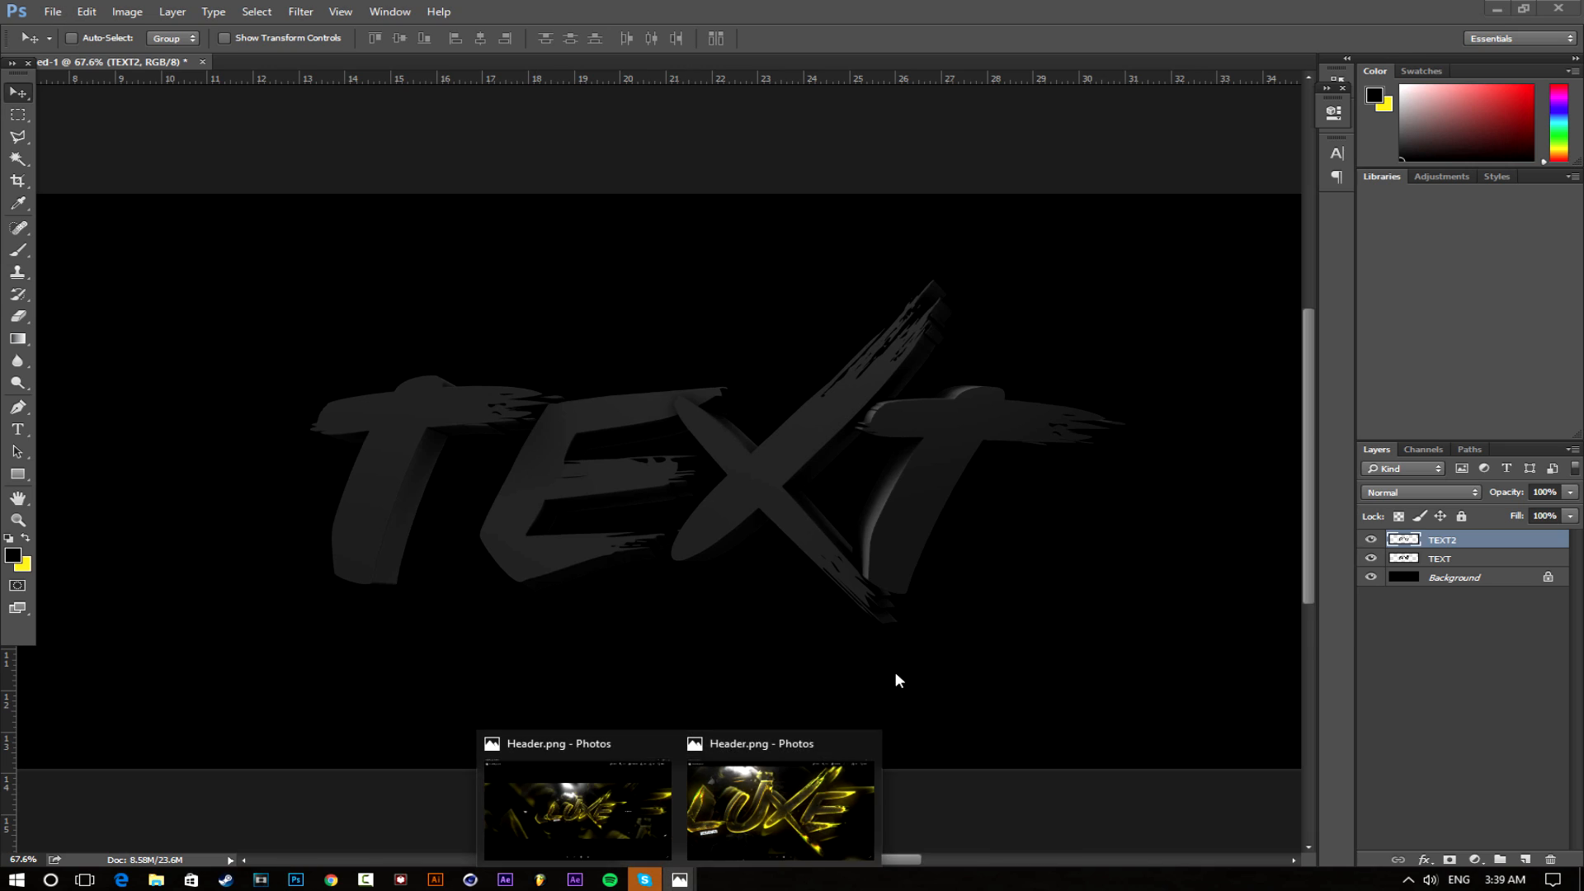
click(779, 813)
drag(615, 400, 944, 413)
scroll(943, 413, down, 5)
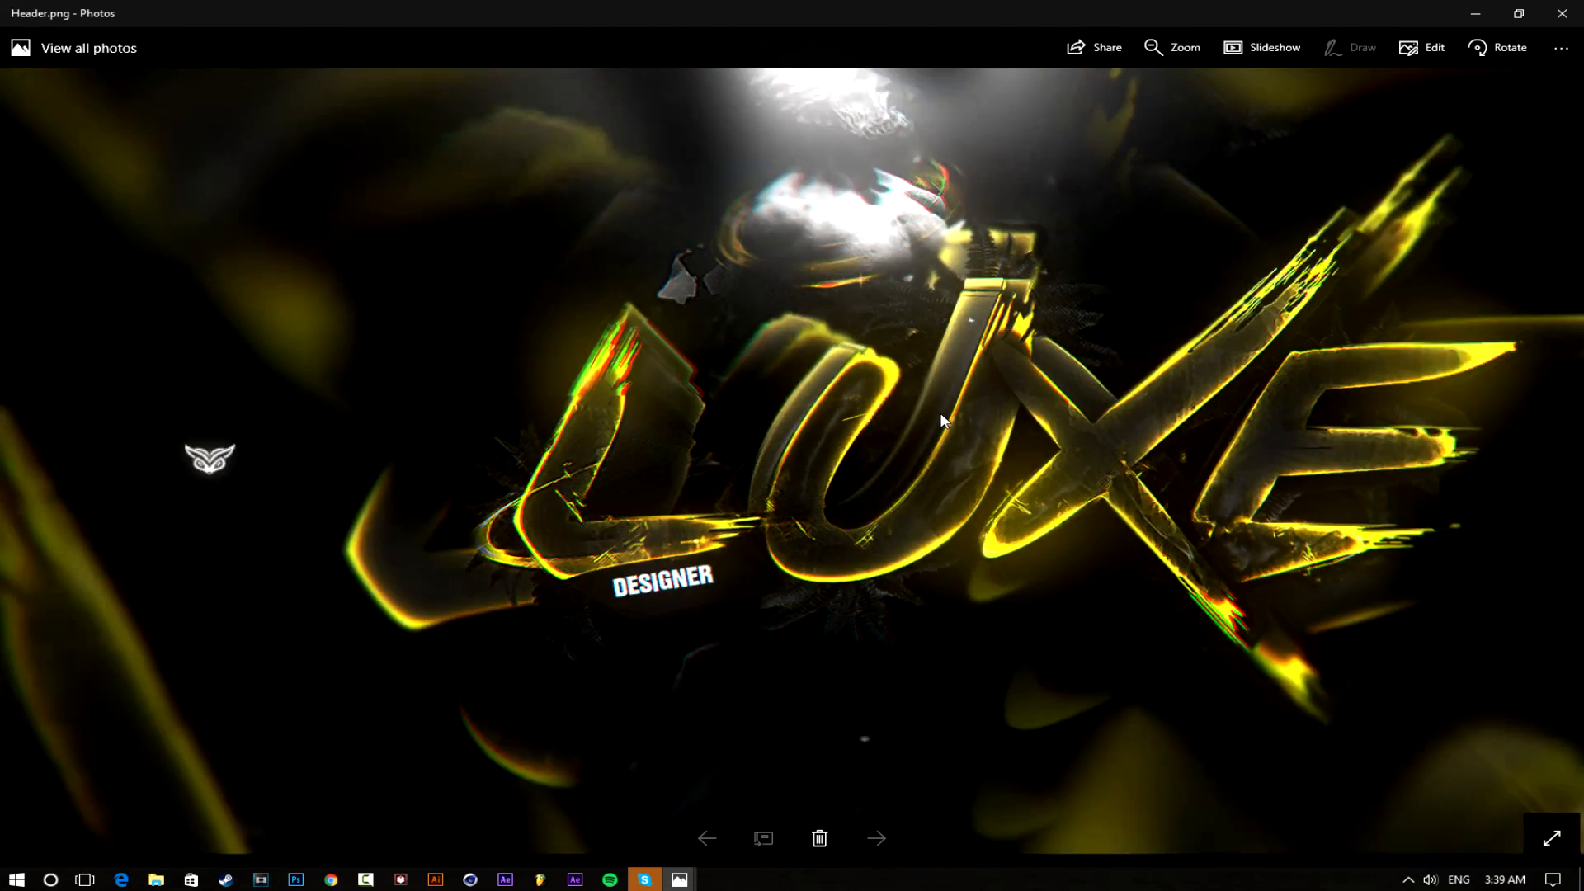
scroll(798, 457, up, 3)
scroll(799, 457, up, 5)
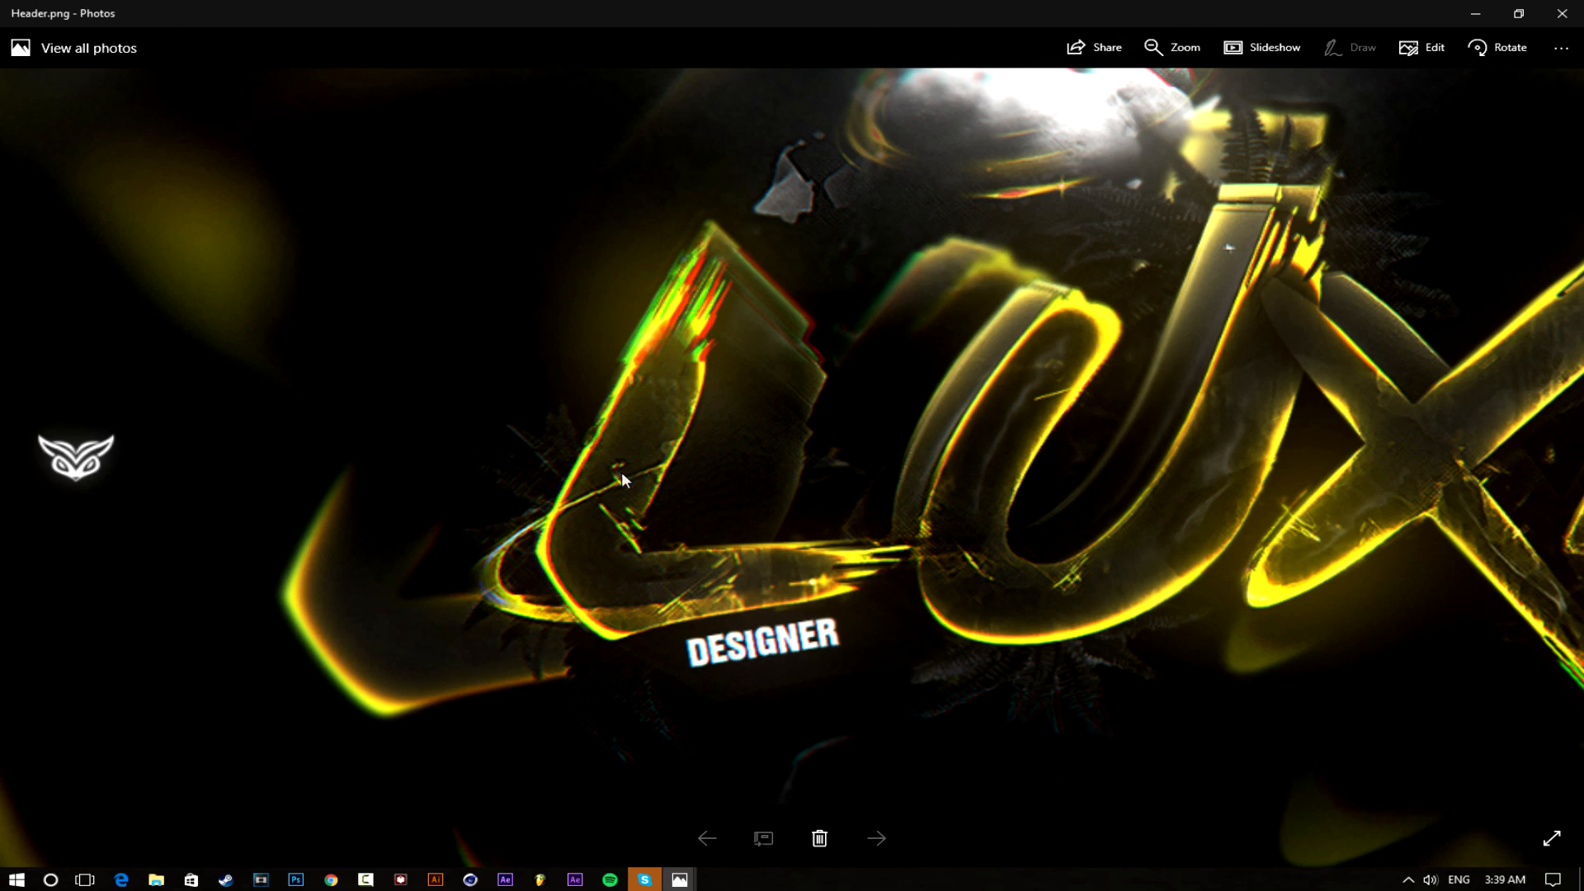
scroll(982, 564, down, 5)
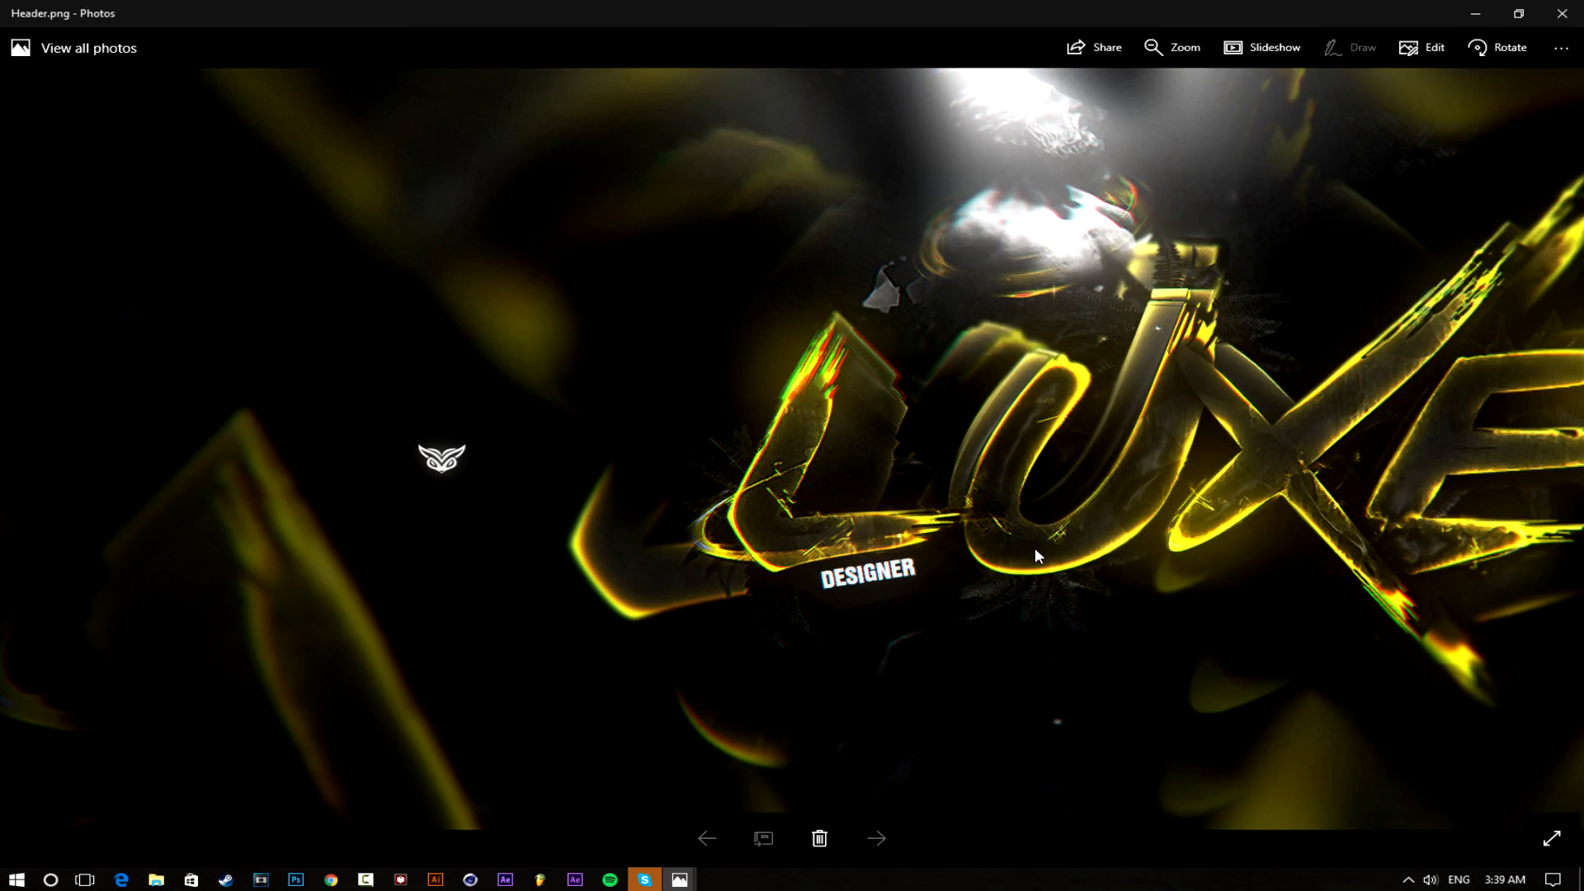
scroll(888, 464, up, 3)
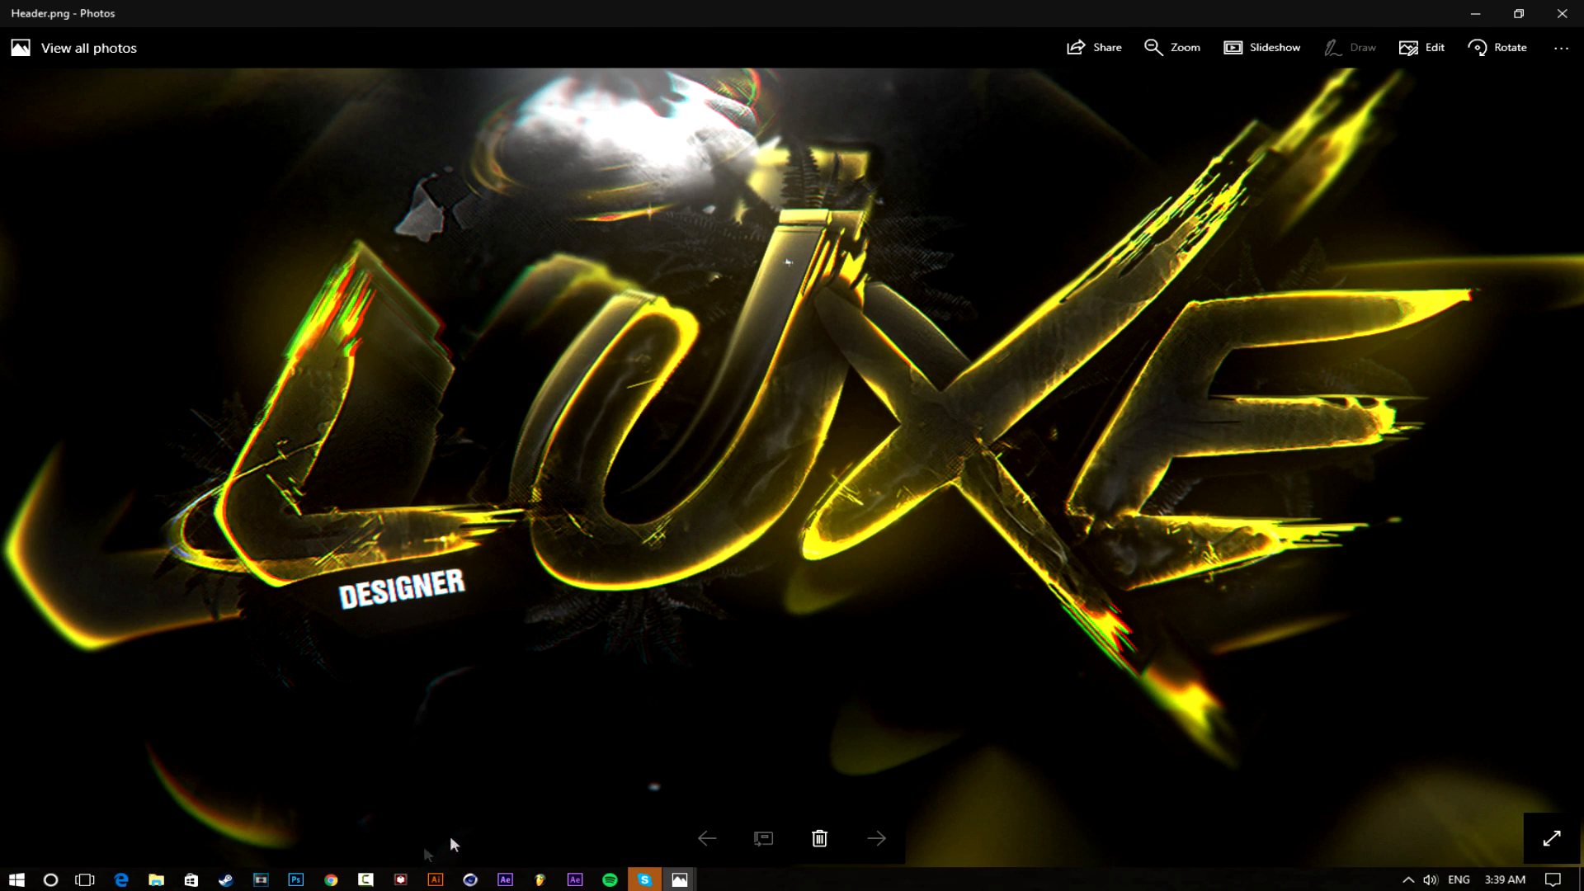
mouse_move(296, 881)
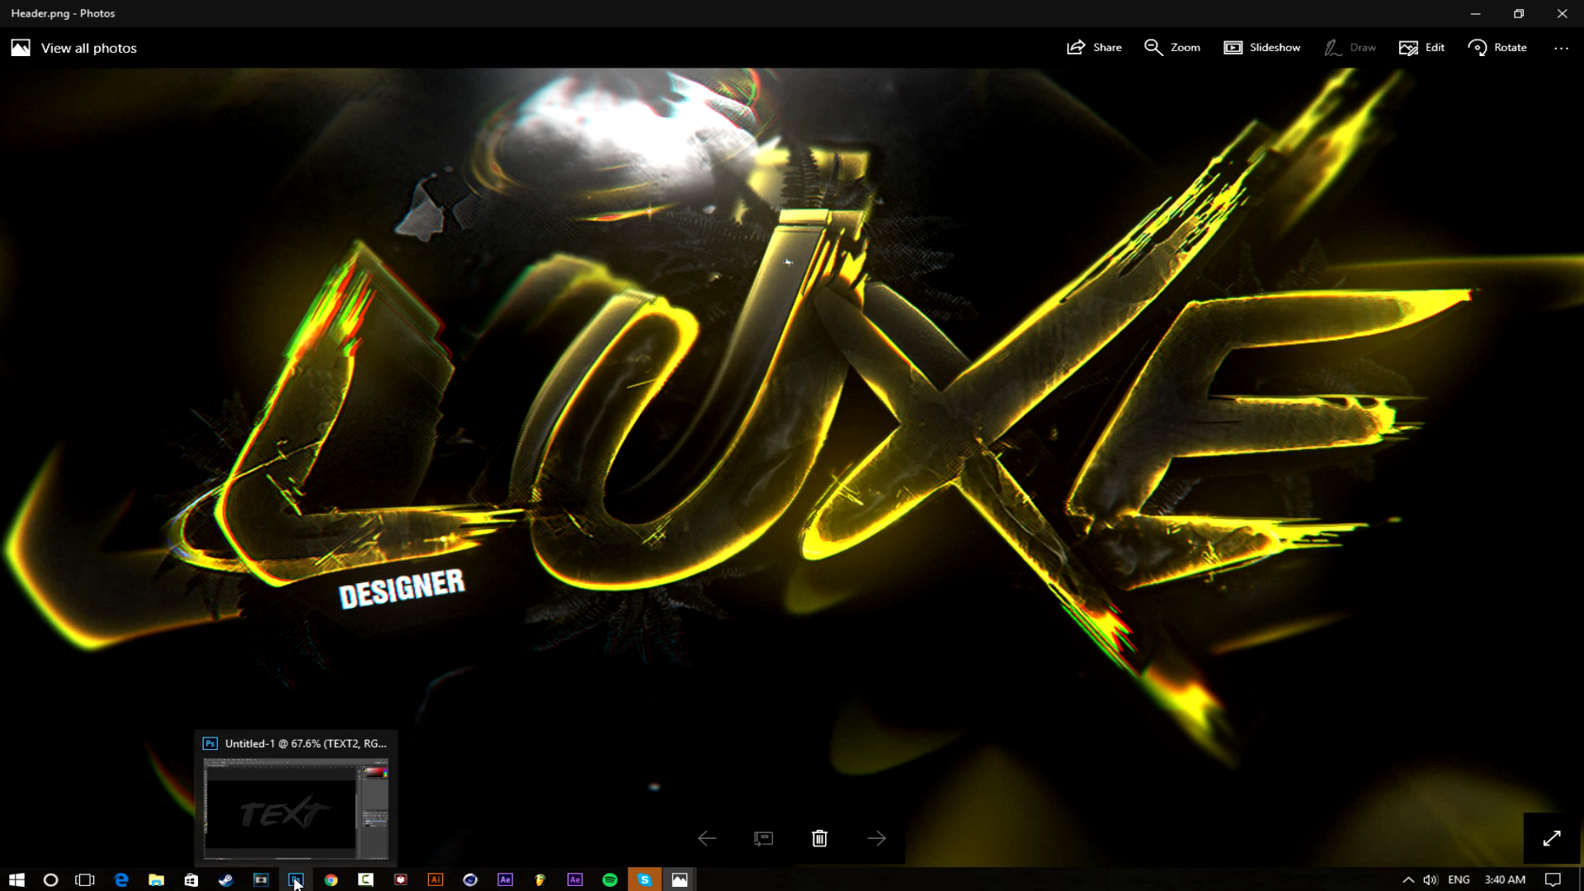
click(296, 882)
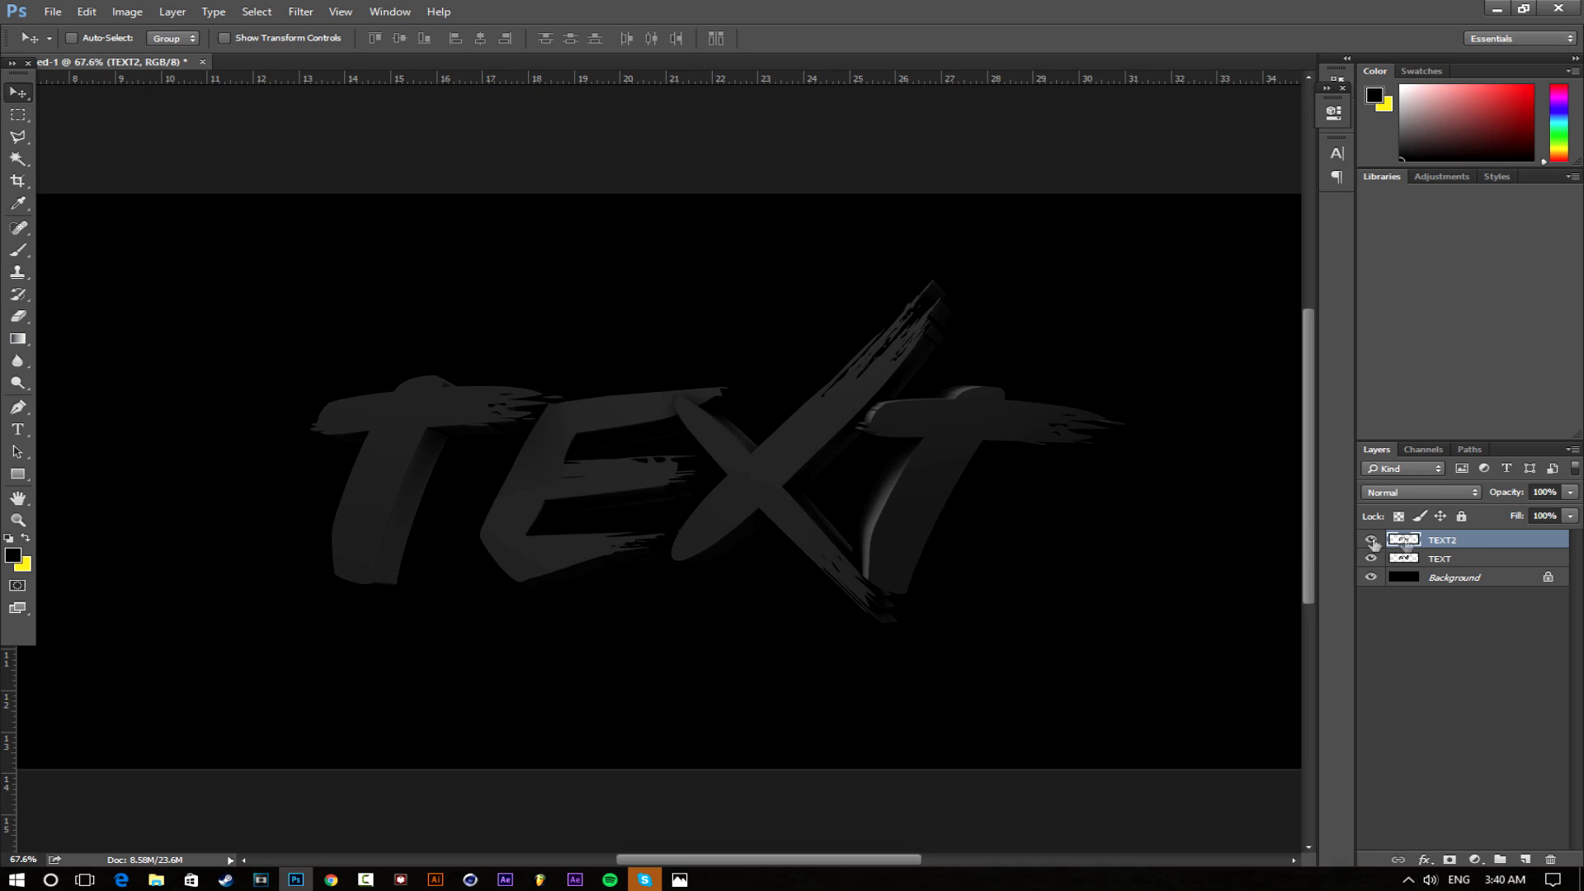
Check the TEXT layer by toggling its visibility, and add an Inner Glow effect to it
click(1459, 561)
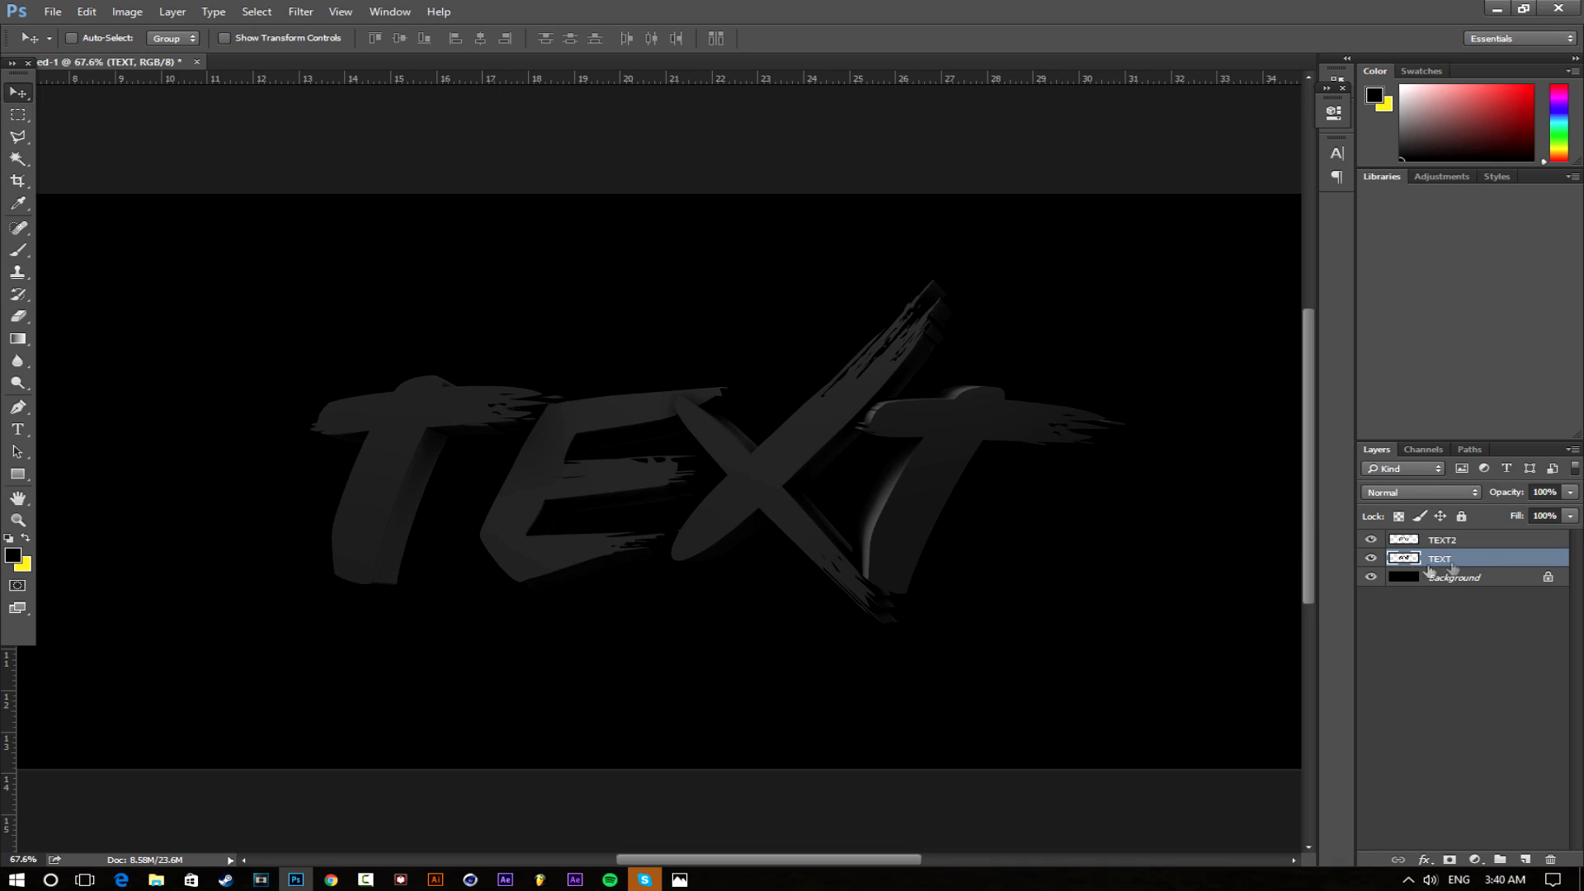
click(1372, 559)
click(1373, 560)
double_click(1481, 565)
drag(1014, 183, 1123, 172)
click(990, 376)
click(1024, 377)
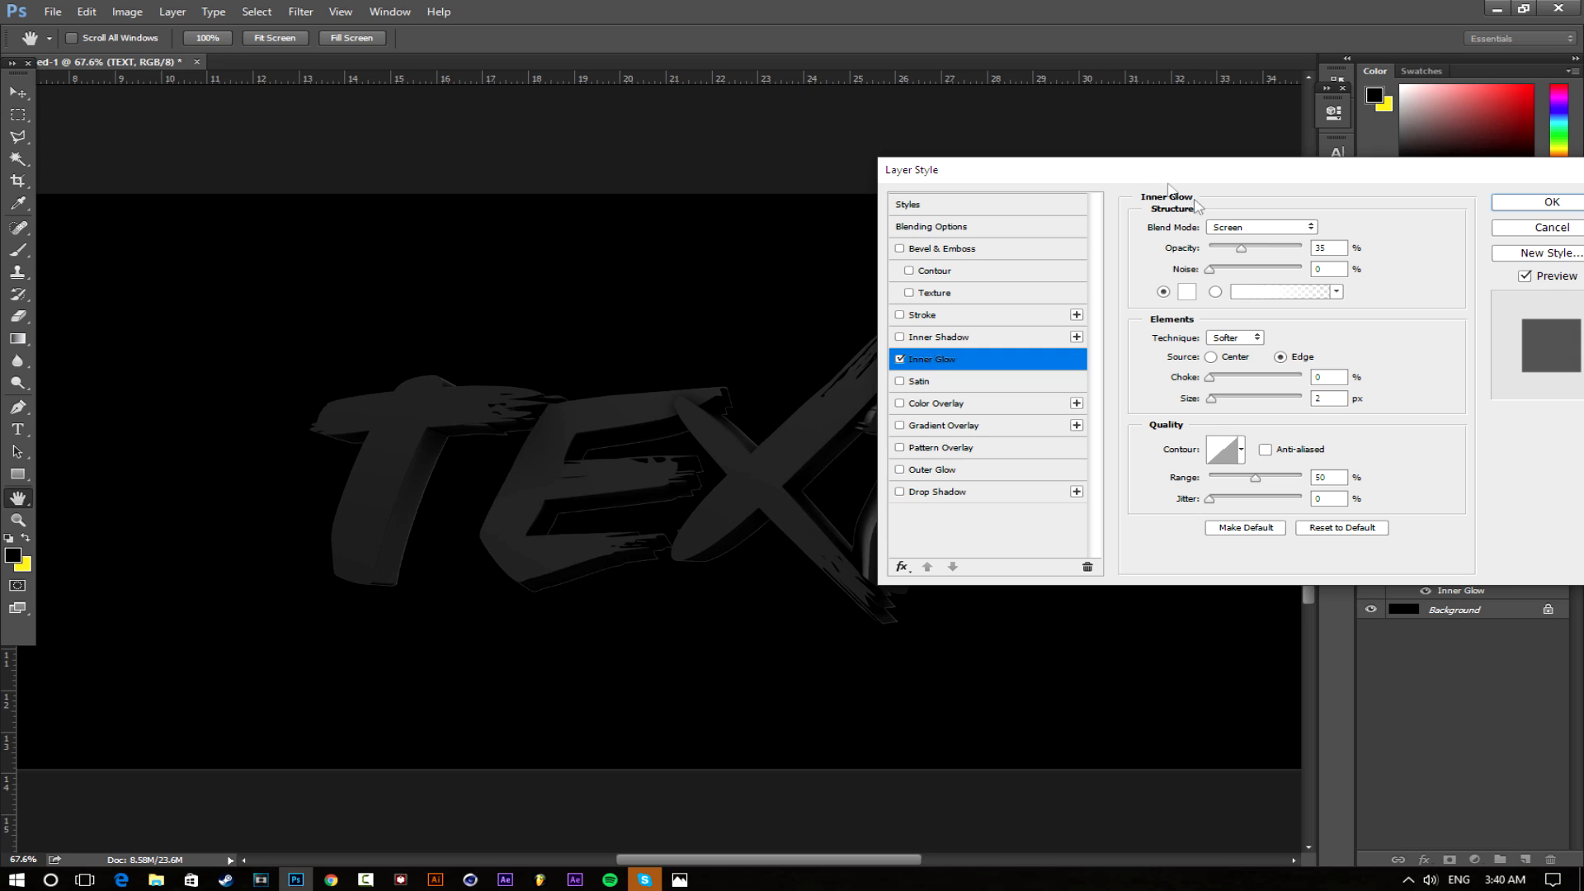
Set the Inner Glow colour to a warm yellow around #ffde00, comparing it with the reference Header.png in Photos
click(1186, 291)
drag(1279, 516, 1307, 476)
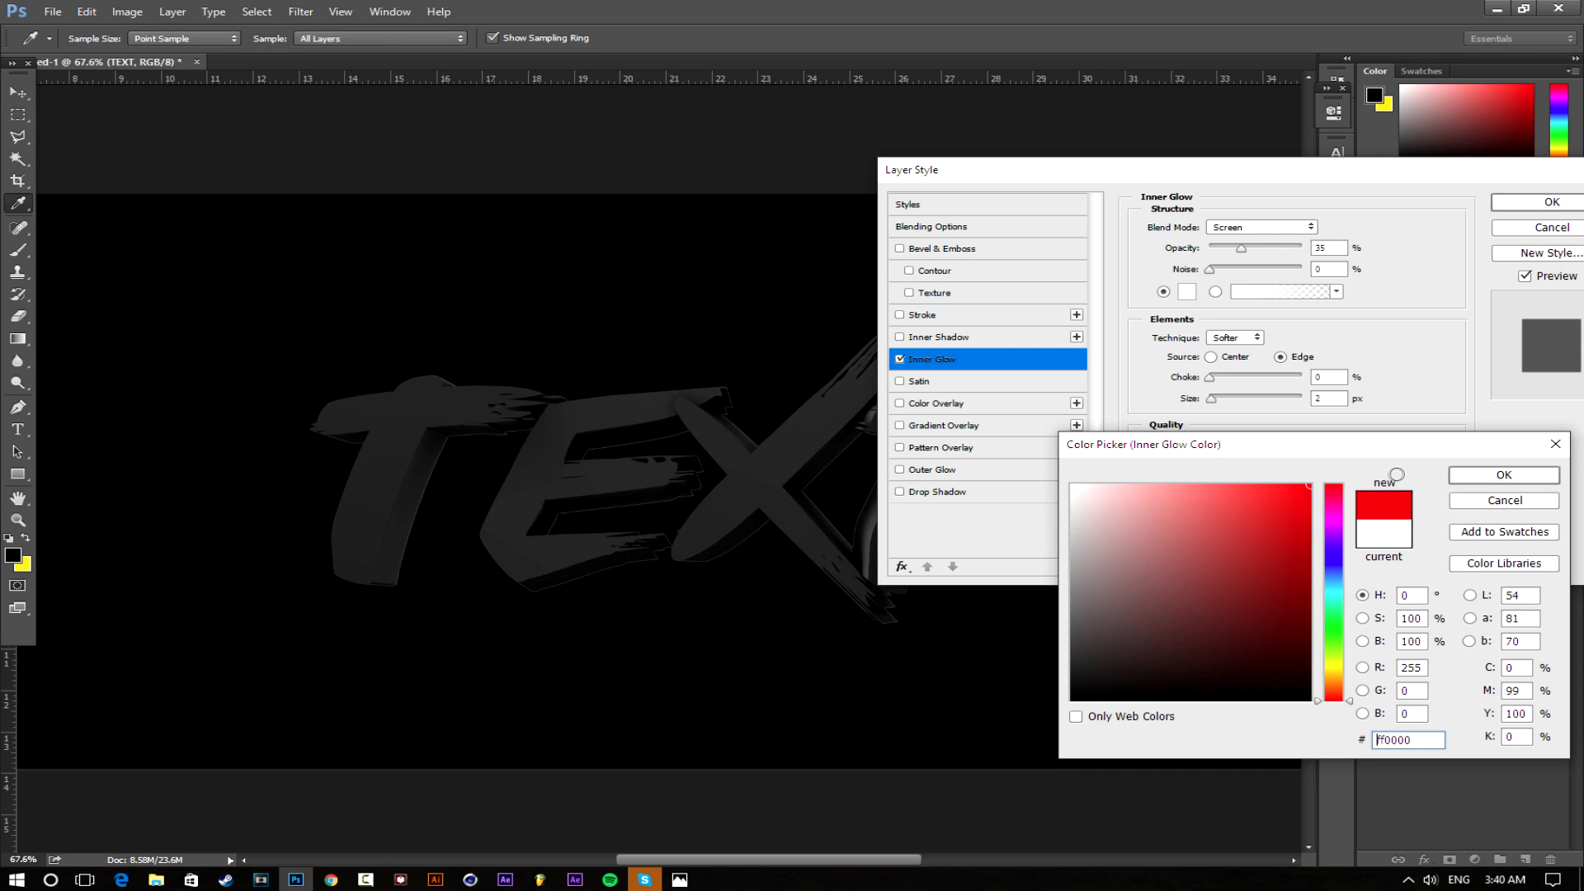
click(1332, 665)
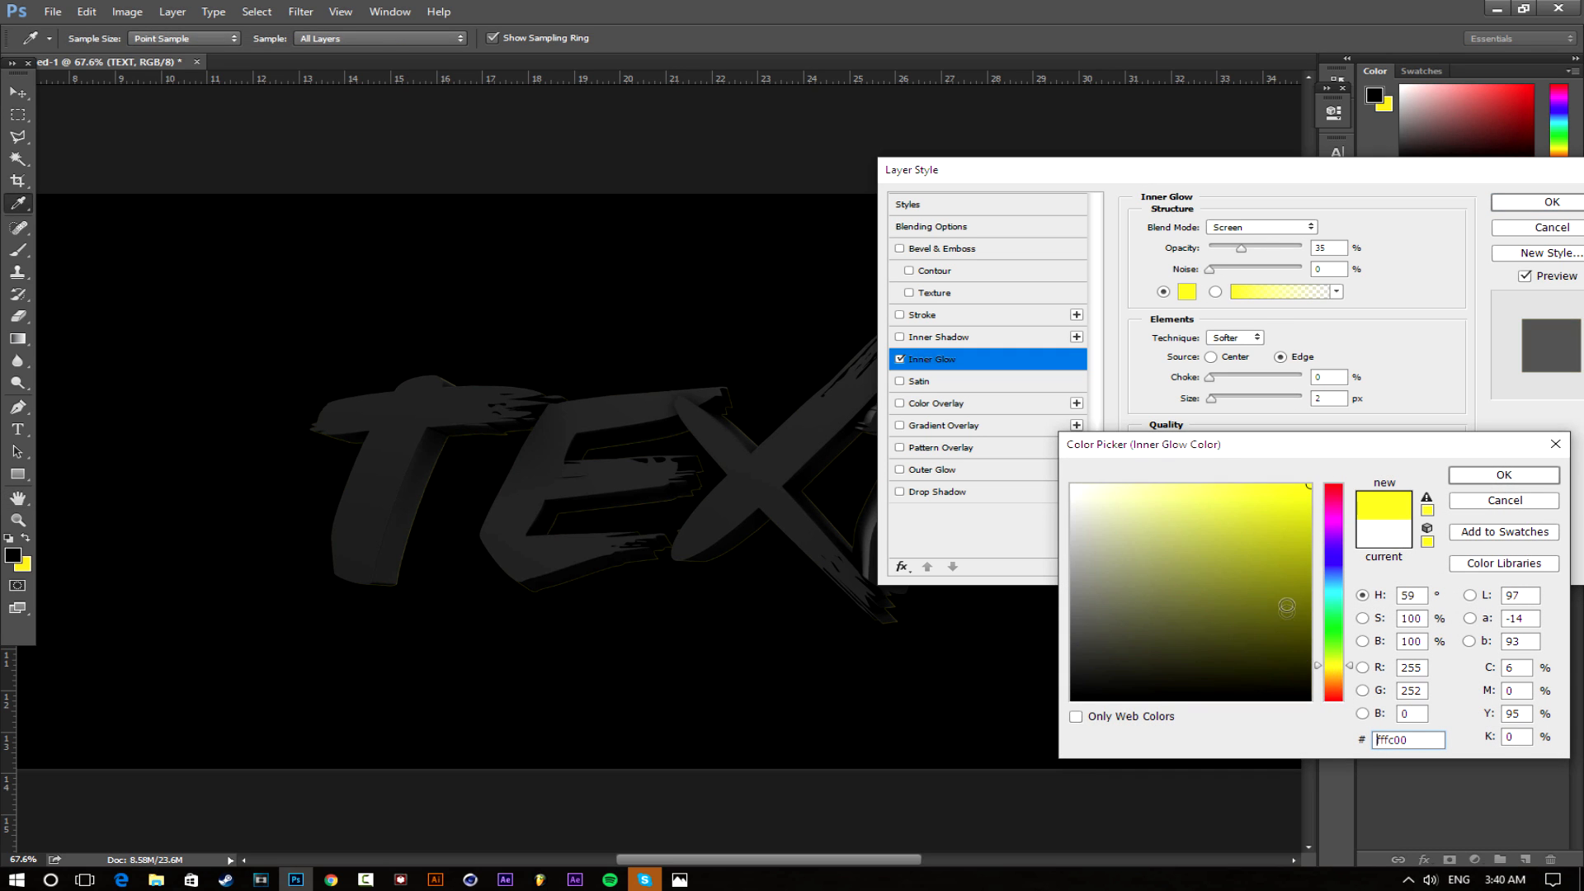
click(1504, 475)
mouse_move(679, 879)
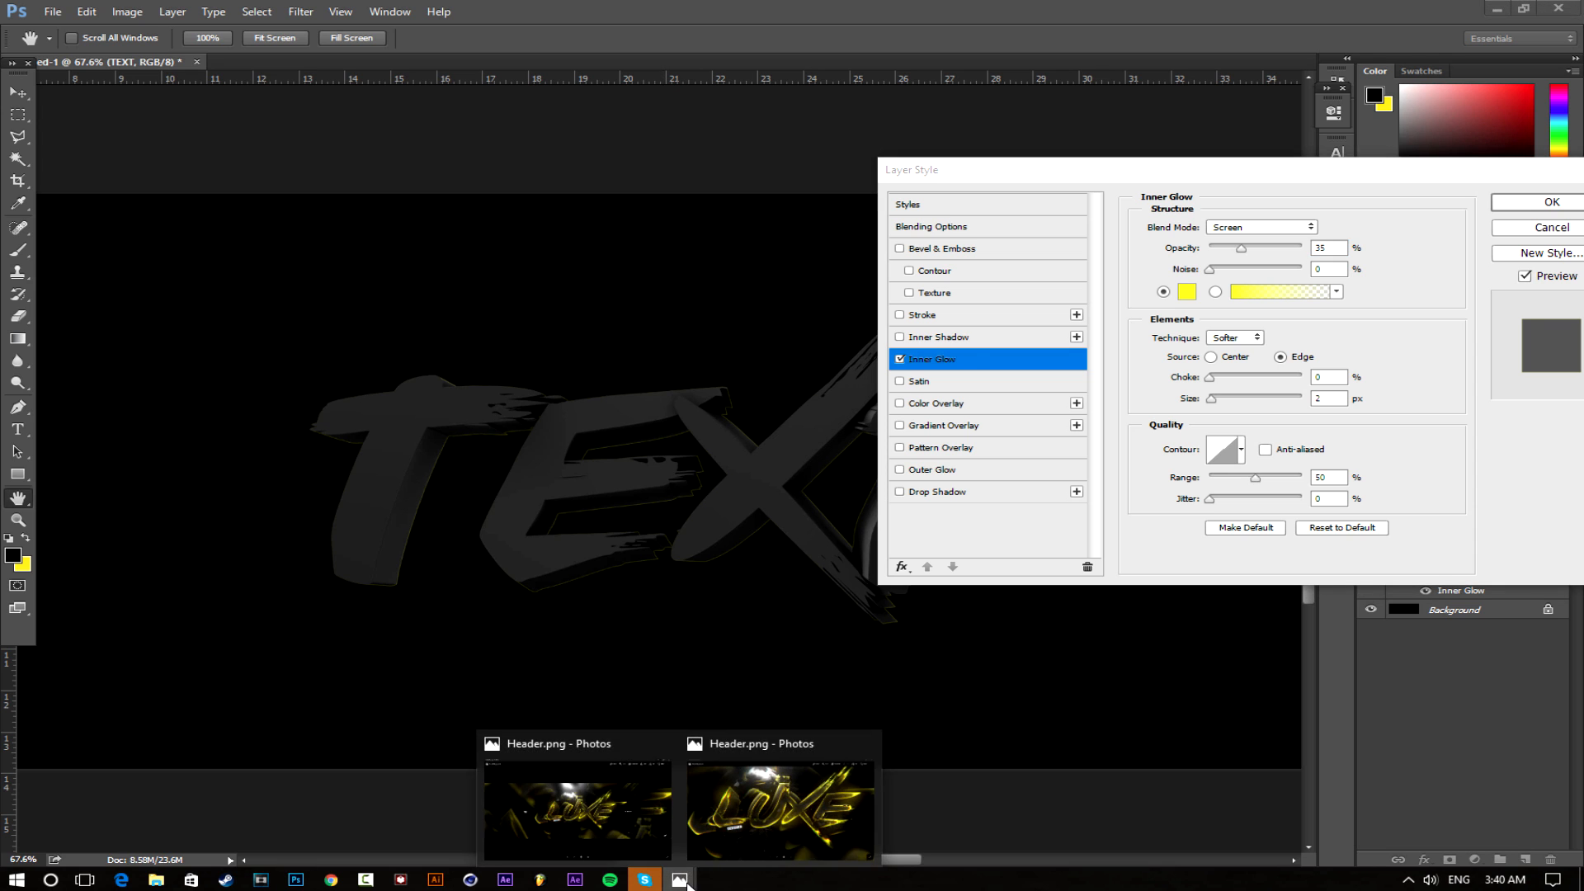
click(765, 820)
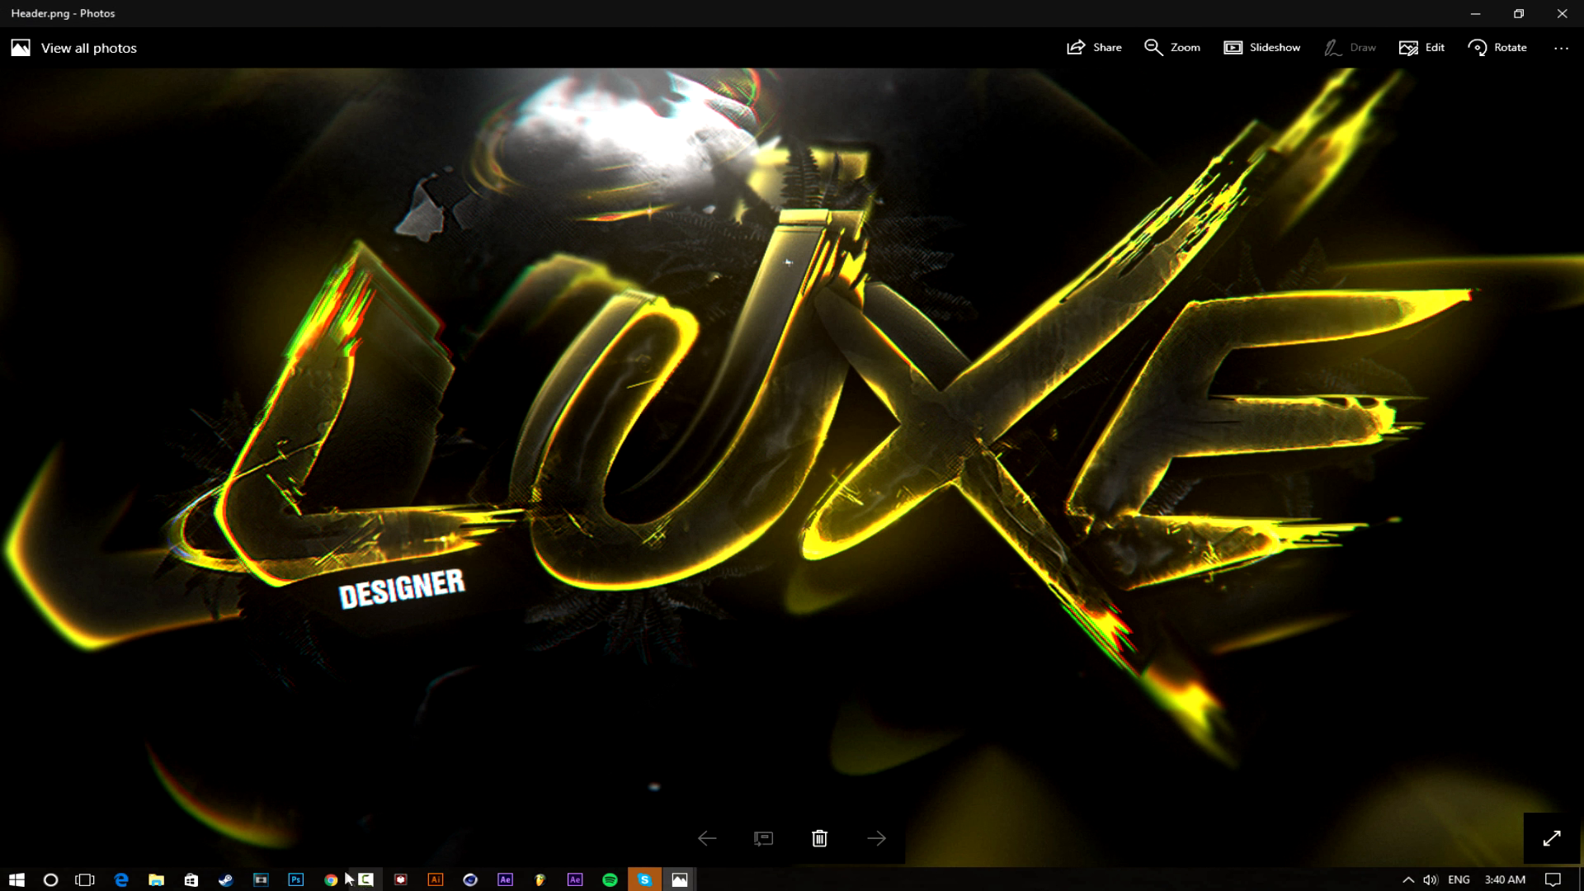
click(295, 879)
click(1188, 293)
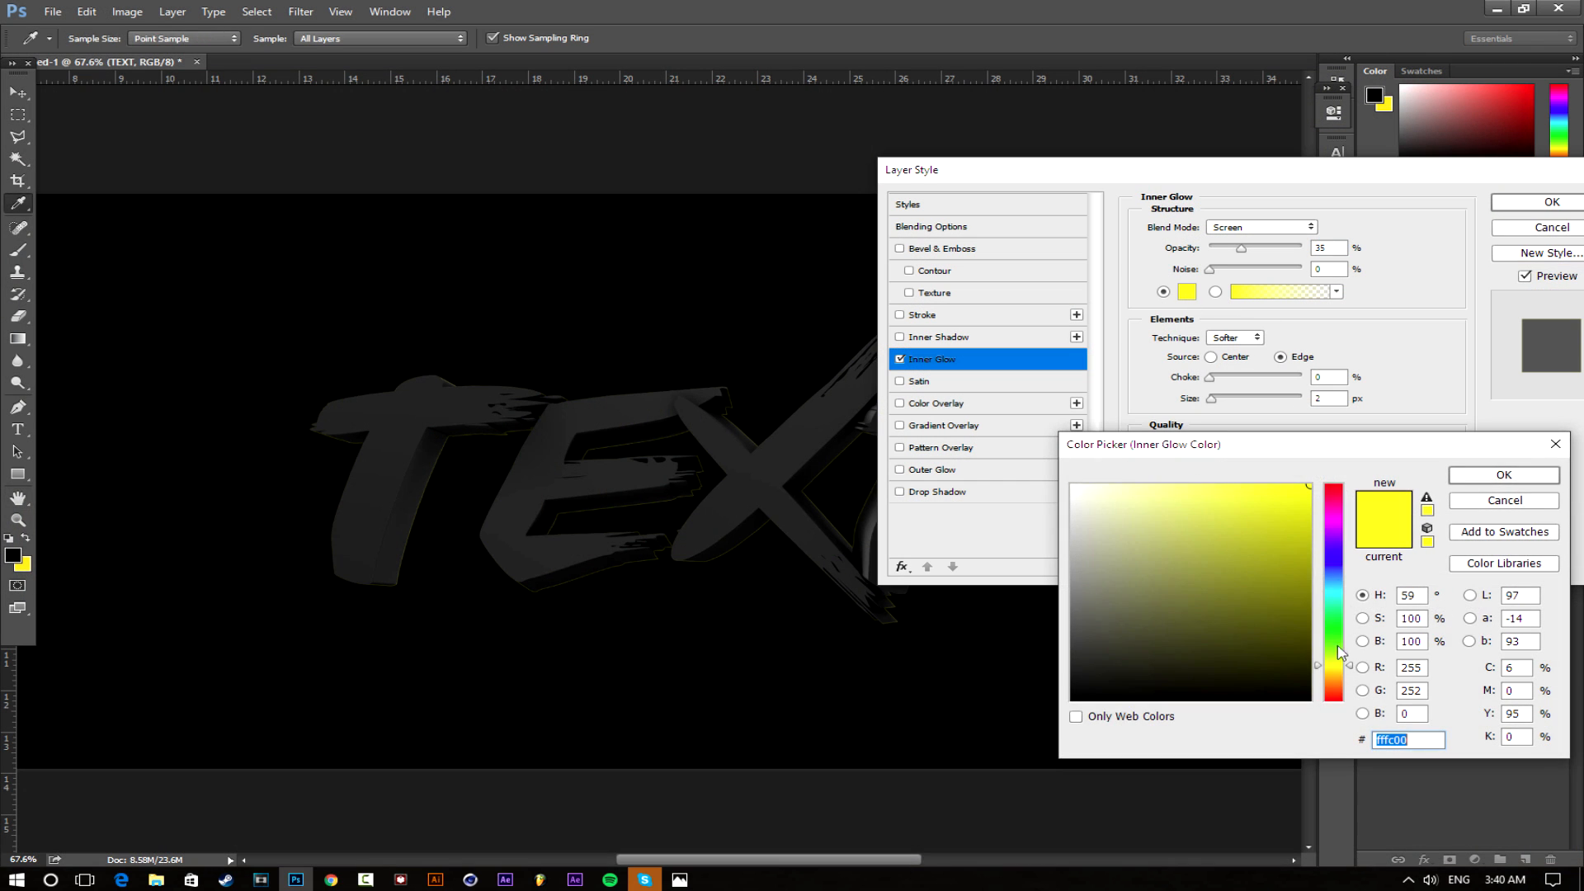
drag(1337, 670, 1337, 673)
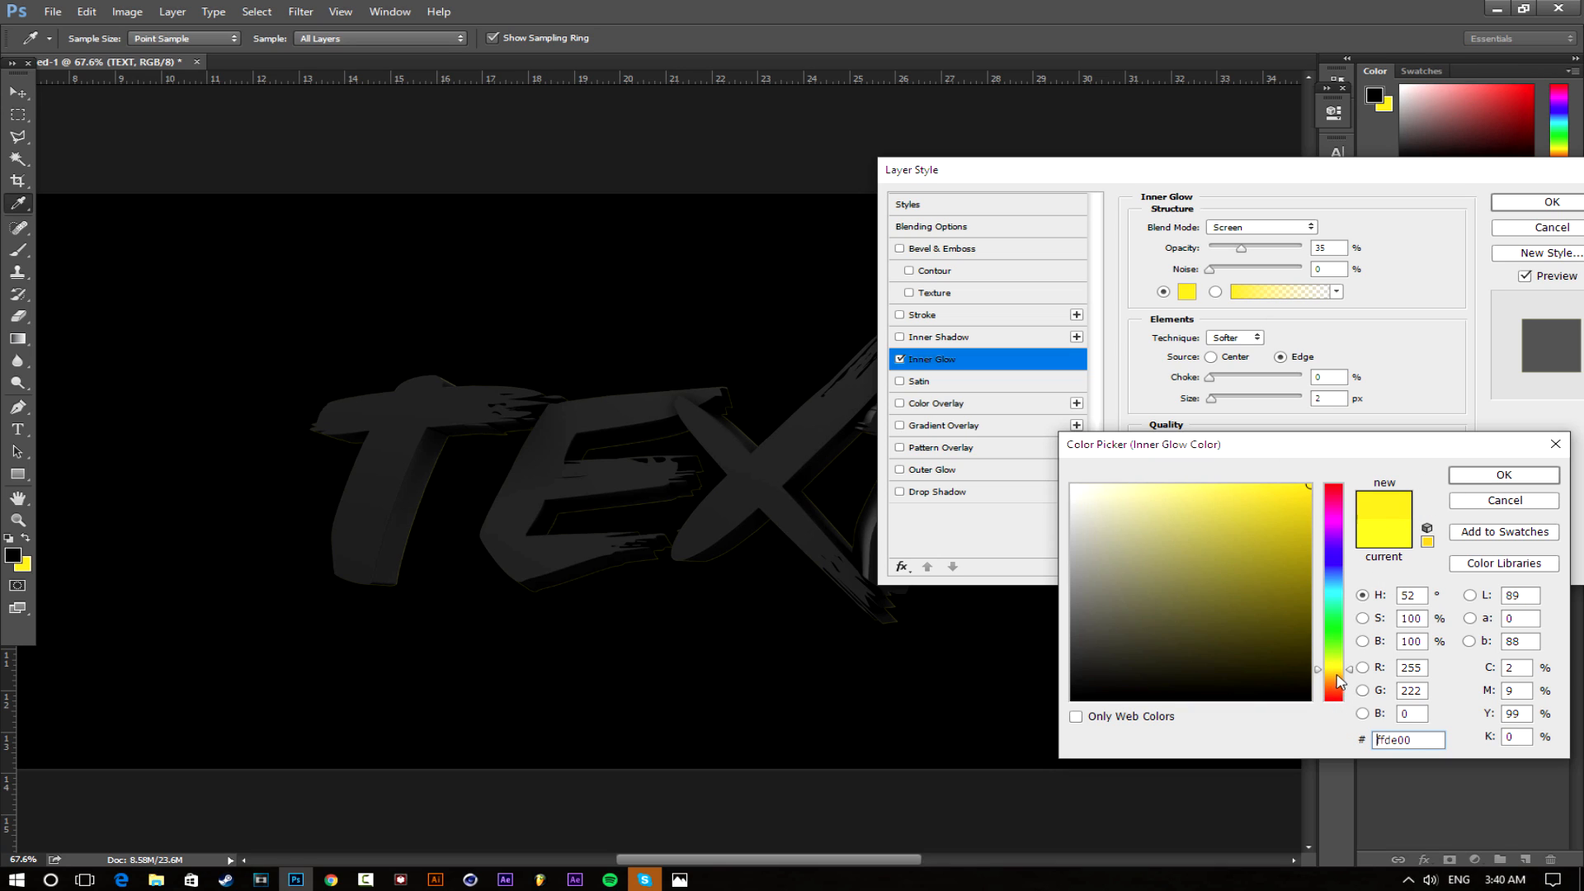
double_click(1430, 740)
click(1529, 480)
Set the Inner Glow to 100% opacity and 32 px size, and compare blend modes such as Overlay before choosing Color Dodge
drag(1242, 247, 1548, 271)
drag(1212, 399, 1229, 408)
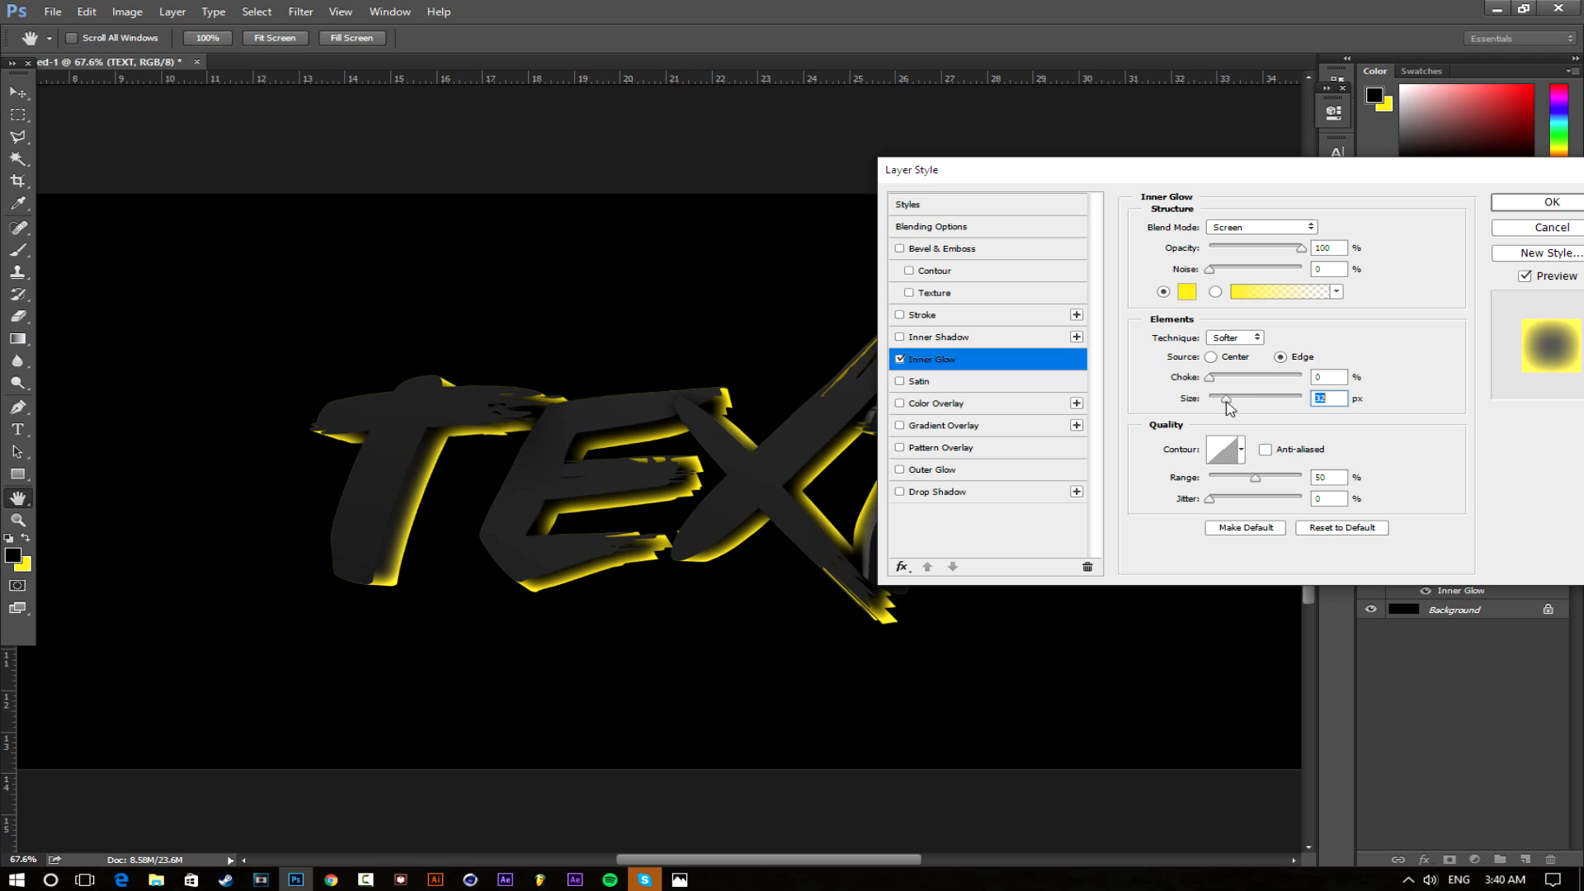
click(1231, 229)
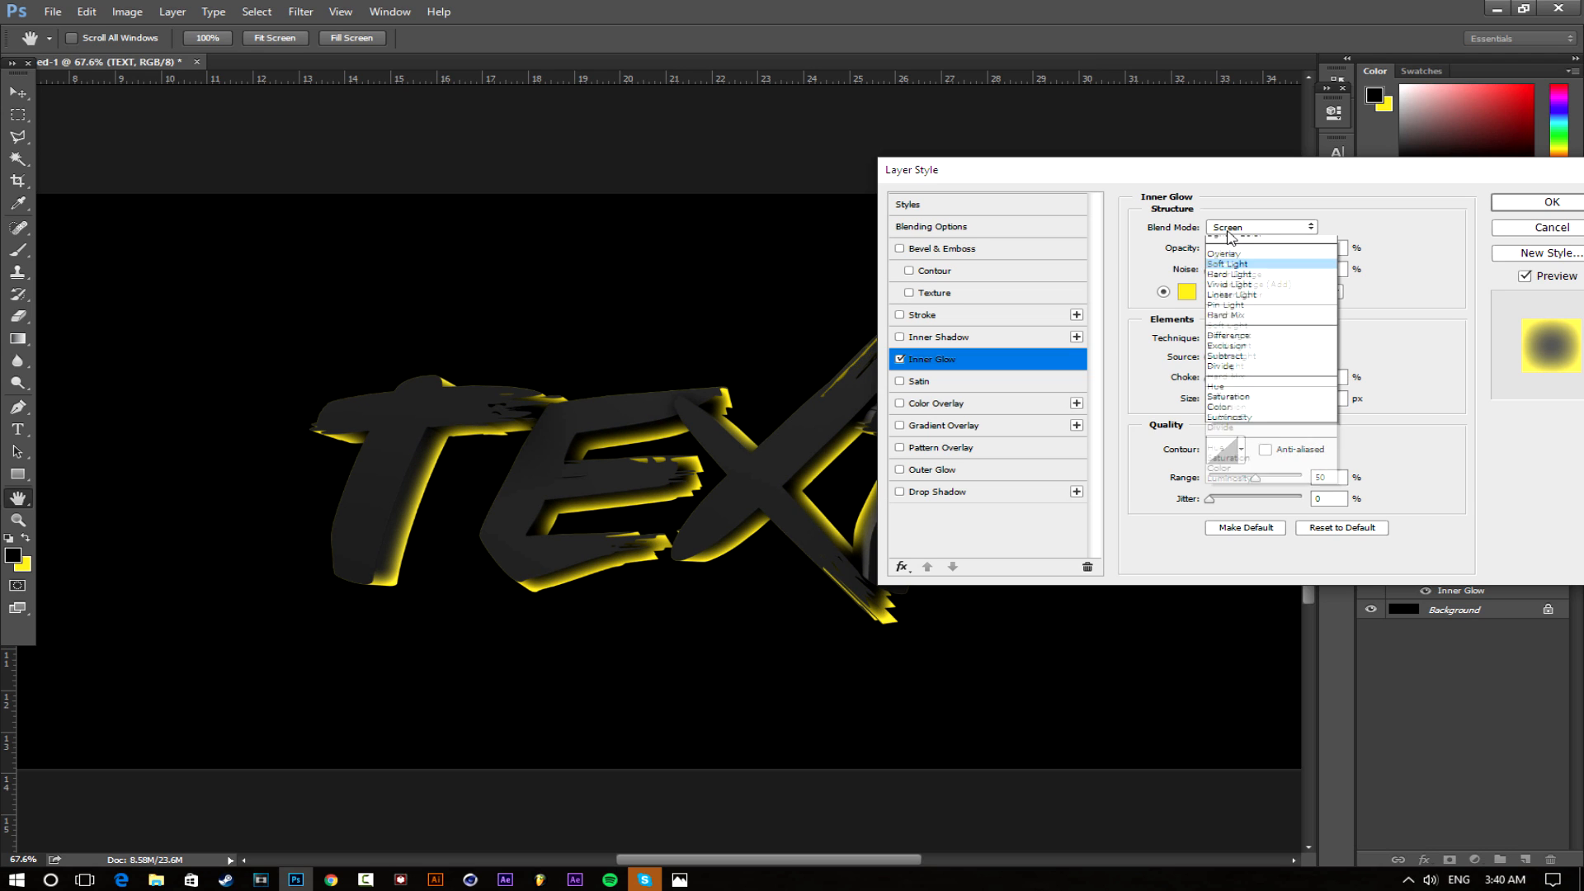
click(1236, 354)
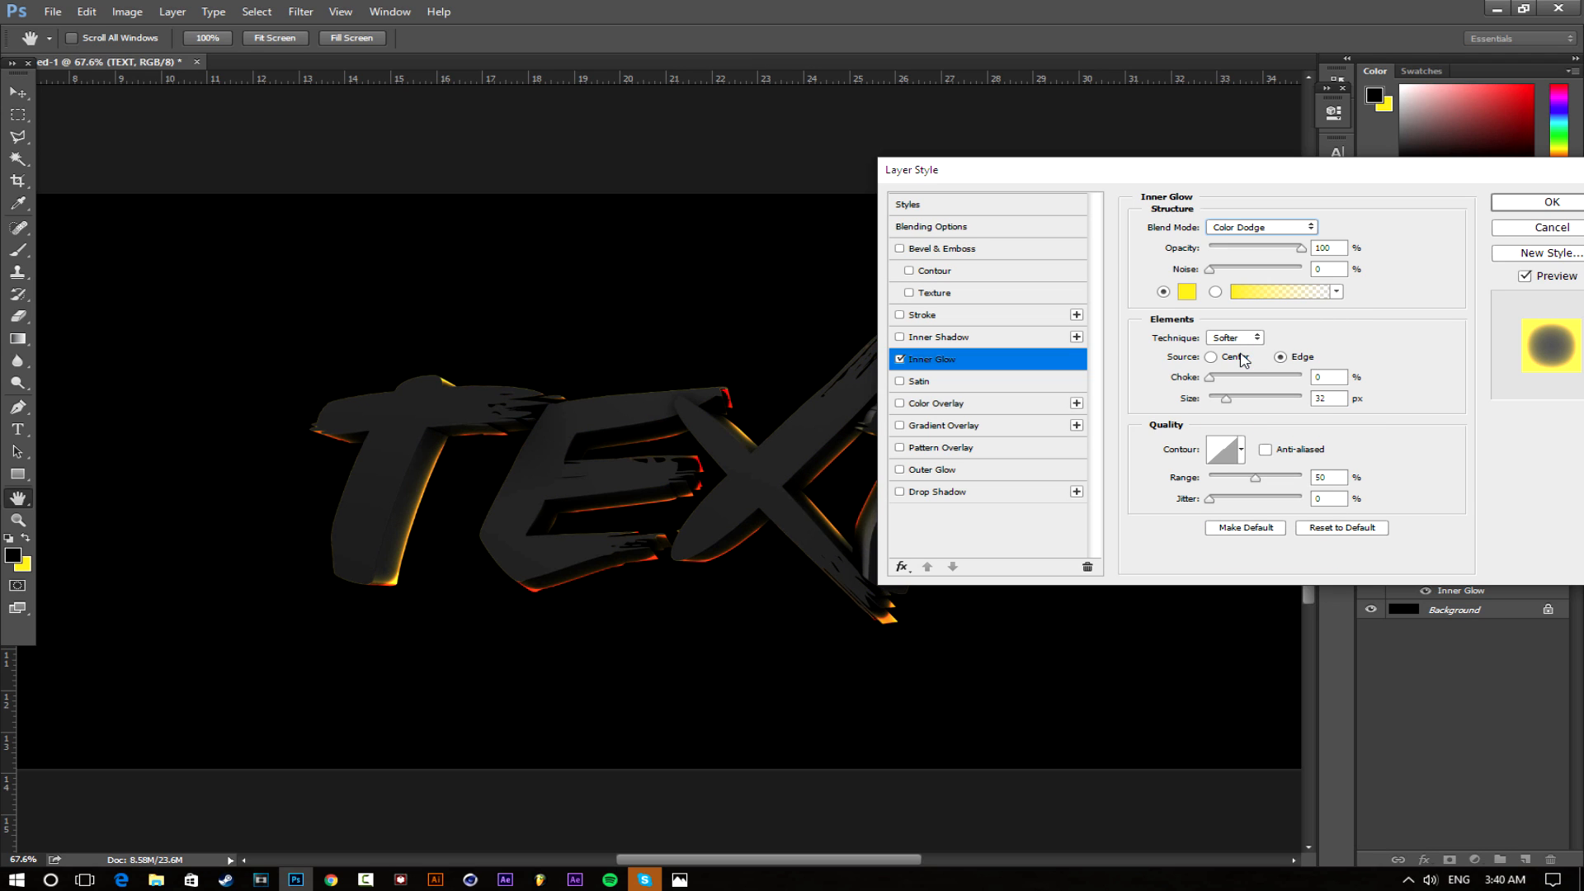
click(1242, 228)
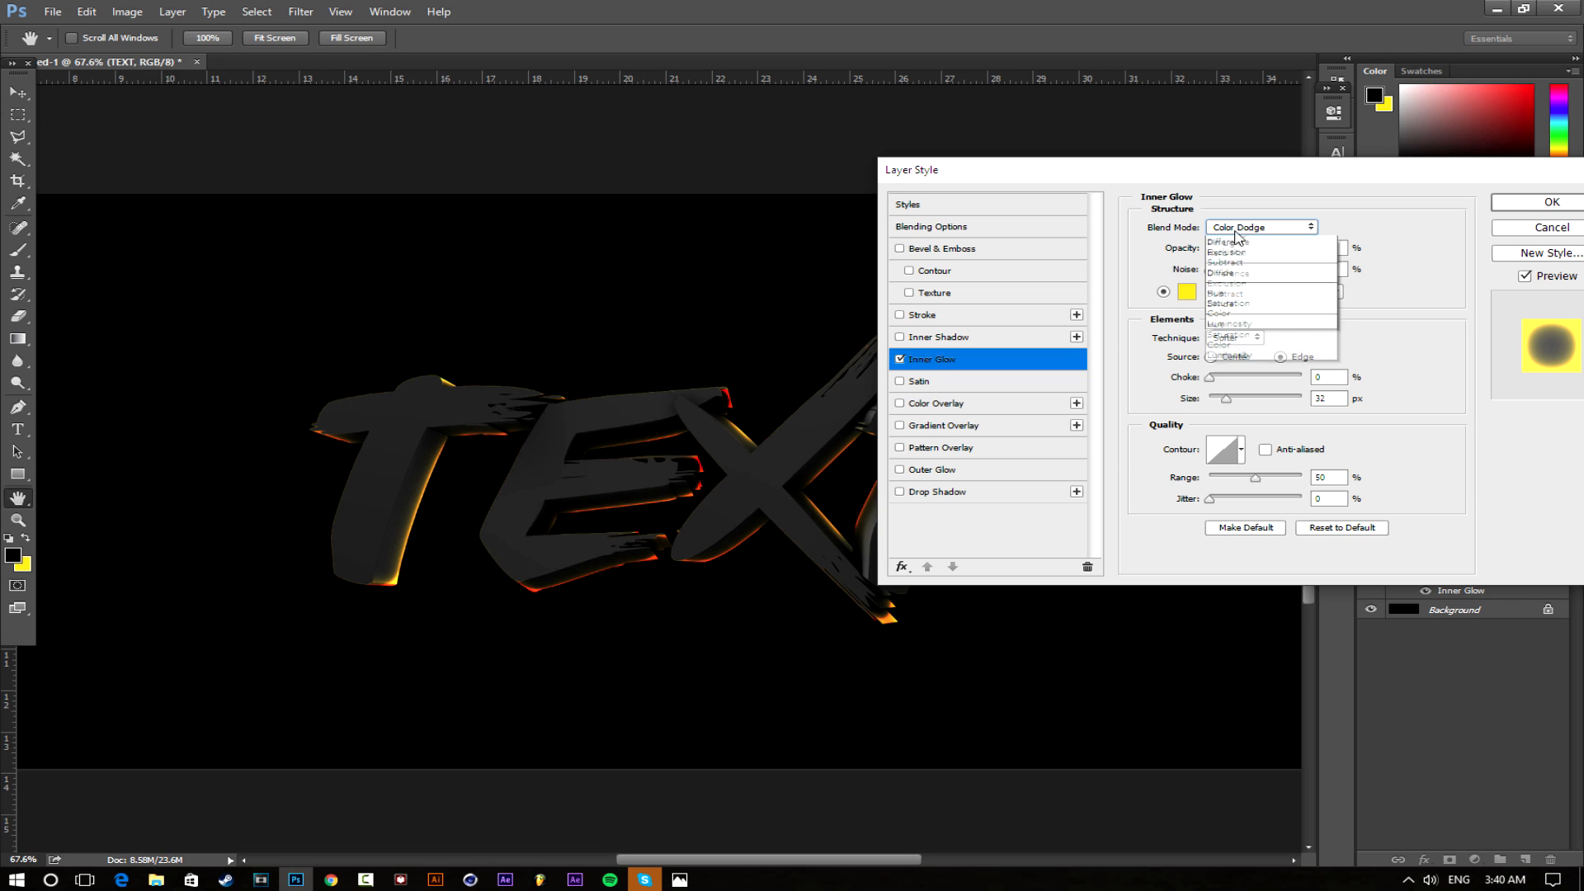
click(1233, 402)
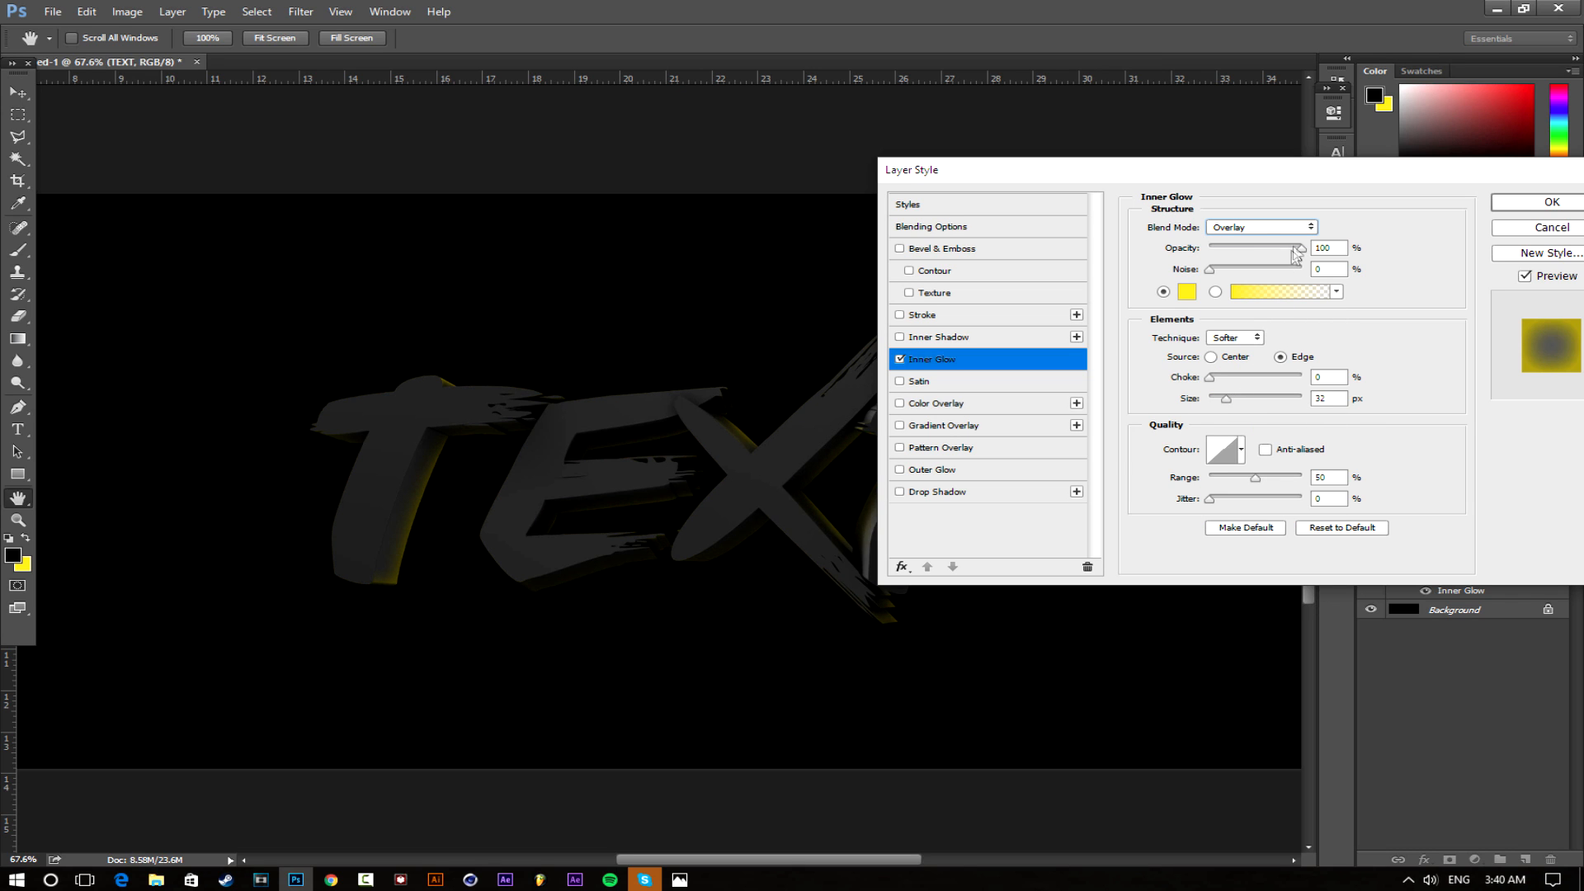
scroll(1262, 235, up, 4)
scroll(1262, 236, down, 1)
Refine the Inner Glow to 85% opacity and a size of 49 px
drag(1302, 248, 1285, 260)
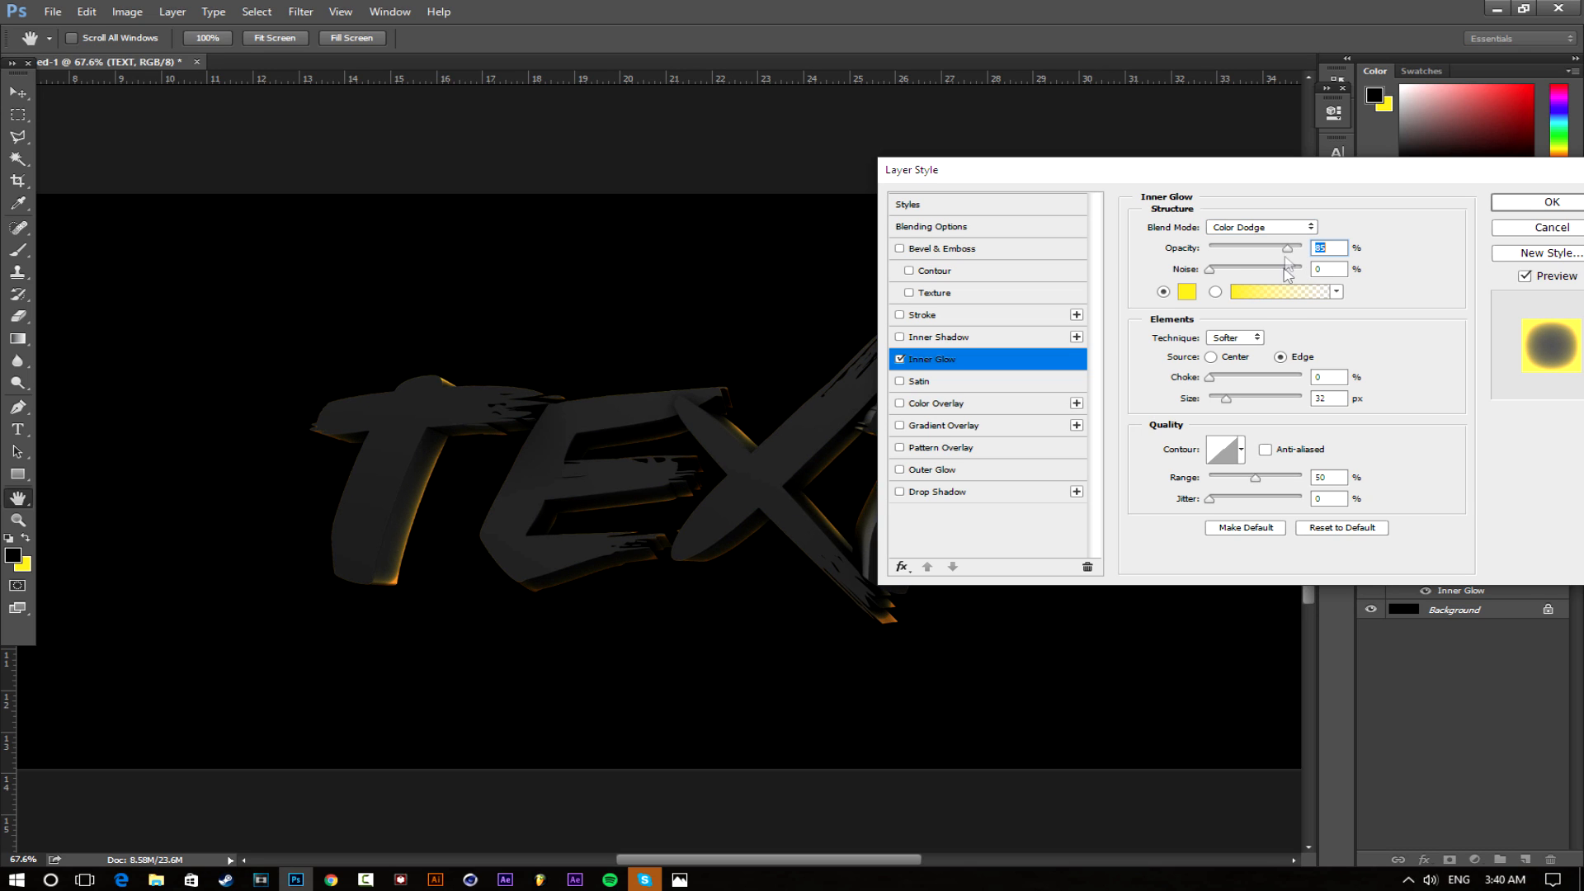
drag(1237, 407, 1244, 404)
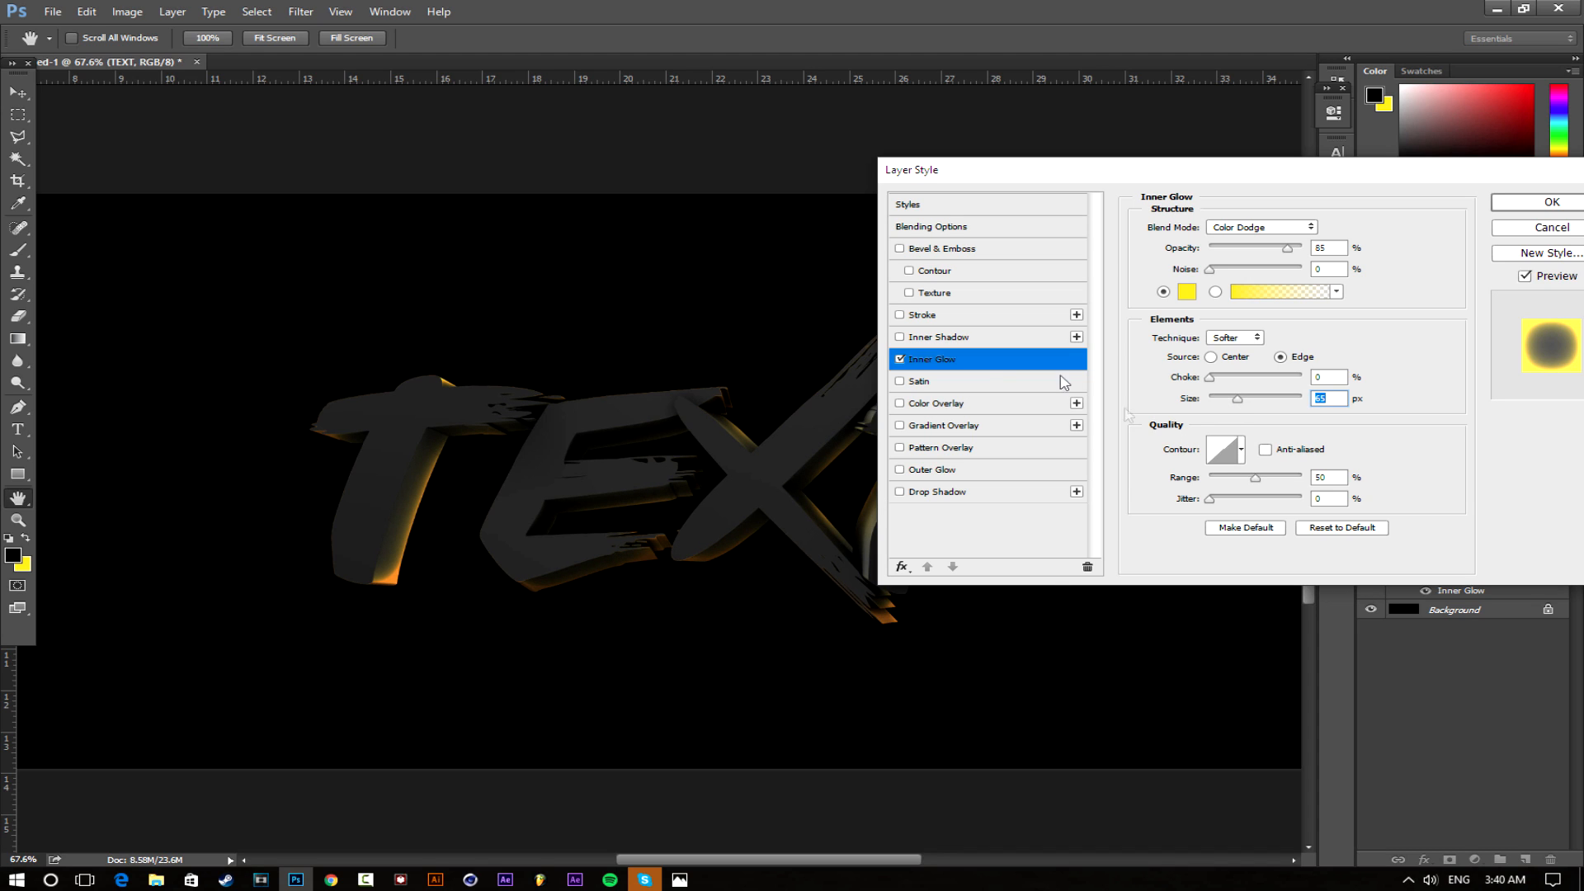
drag(1240, 400, 1232, 408)
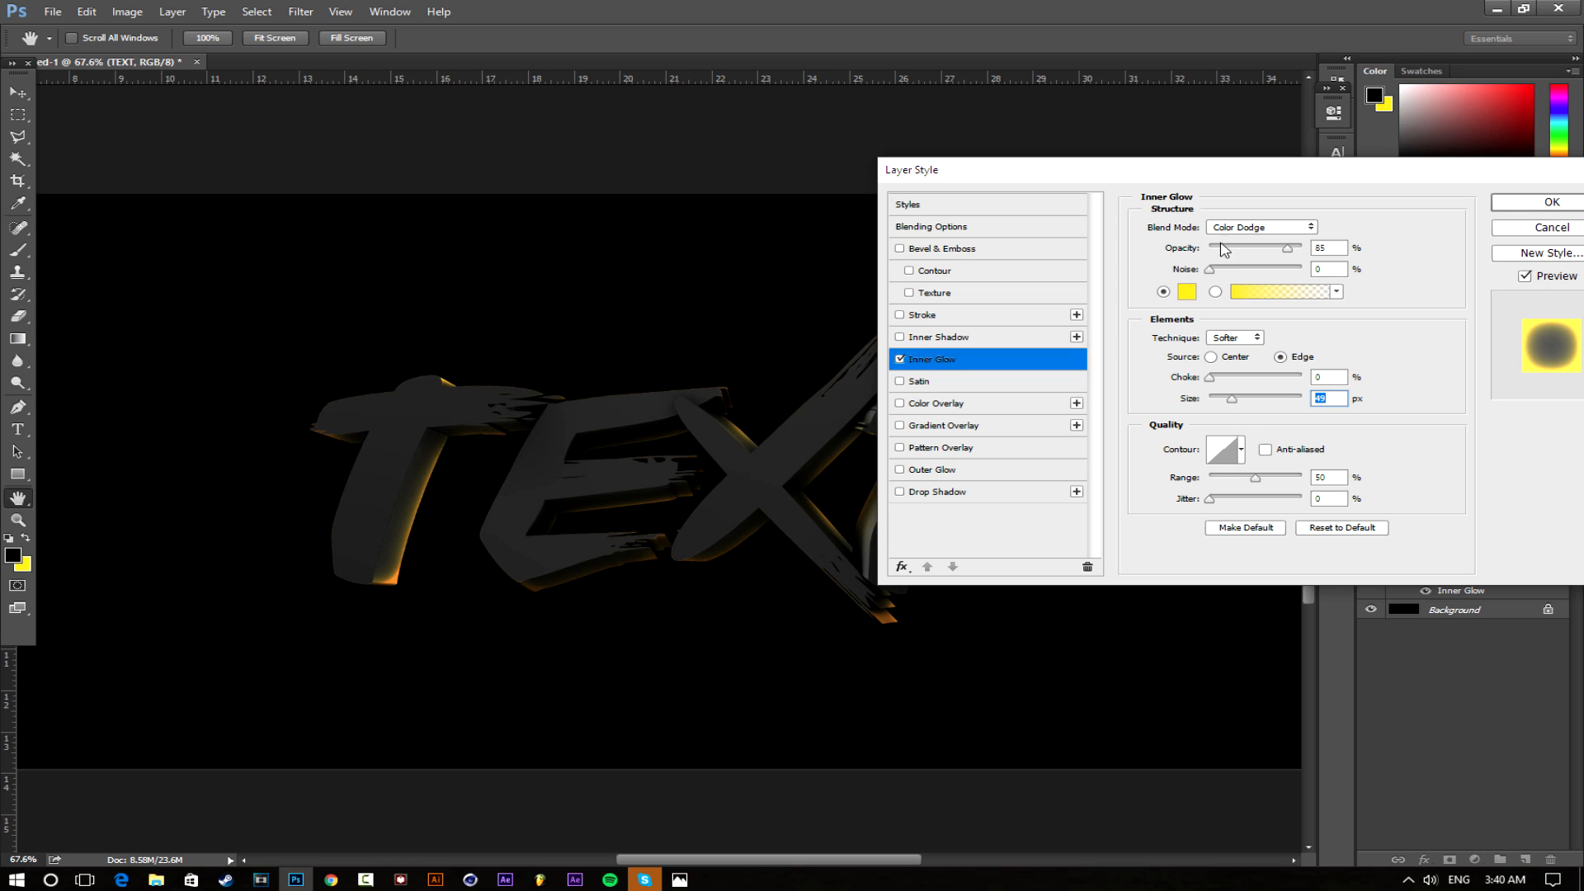
Compare the TEXT layer's Inner Glow at 100% opacity, settle on about 78%, and apply the style
drag(1293, 255, 1312, 251)
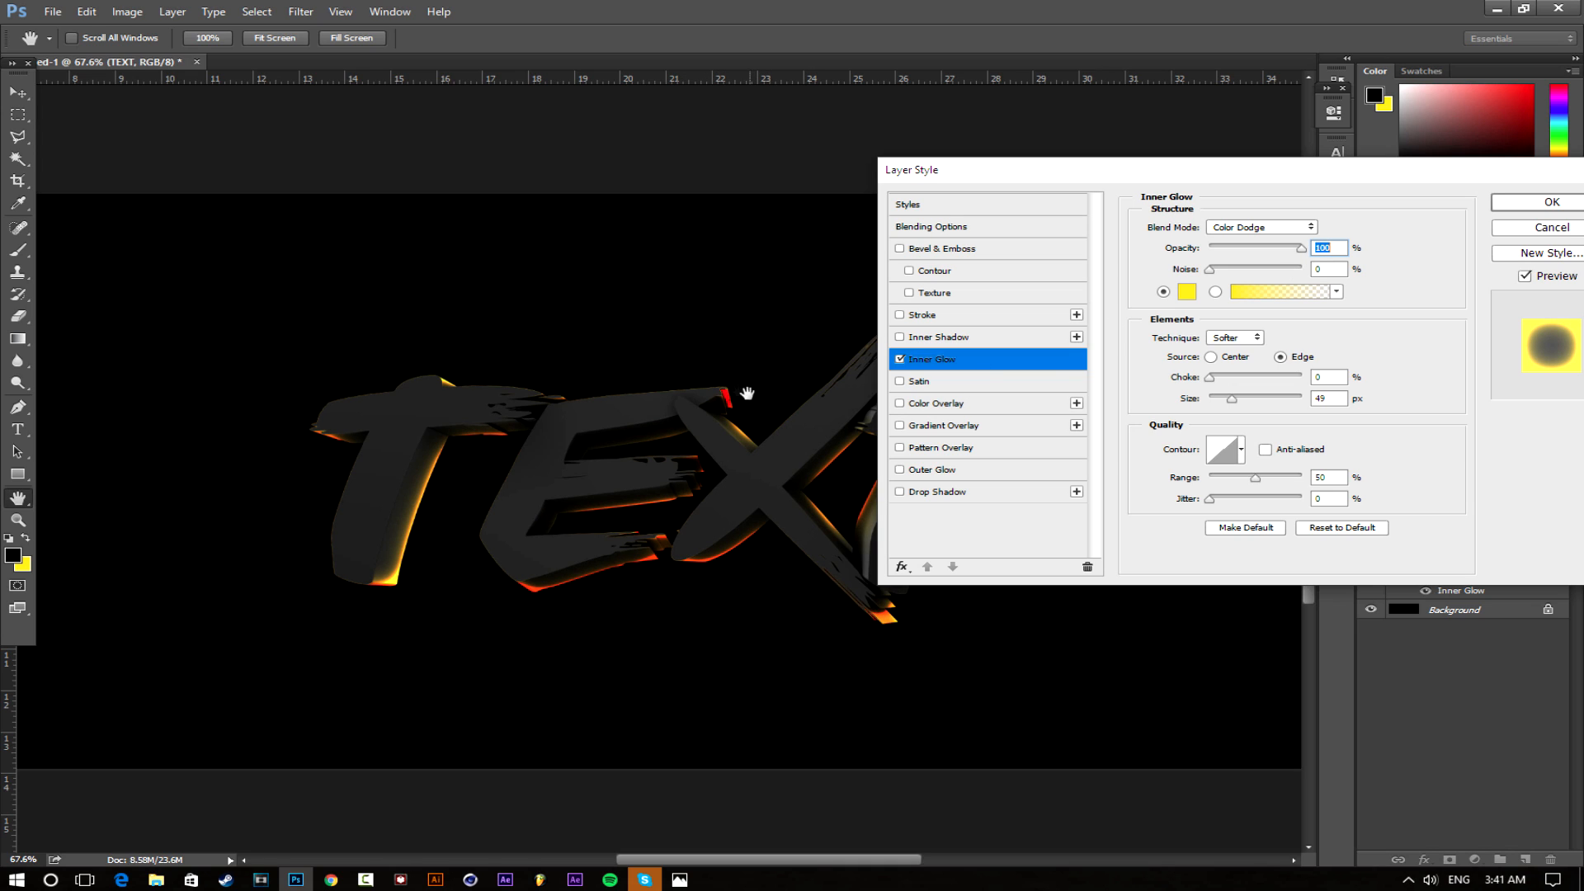
mouse_move(1302, 252)
mouse_down()
mouse_move(1260, 255)
mouse_move(1286, 259)
mouse_up()
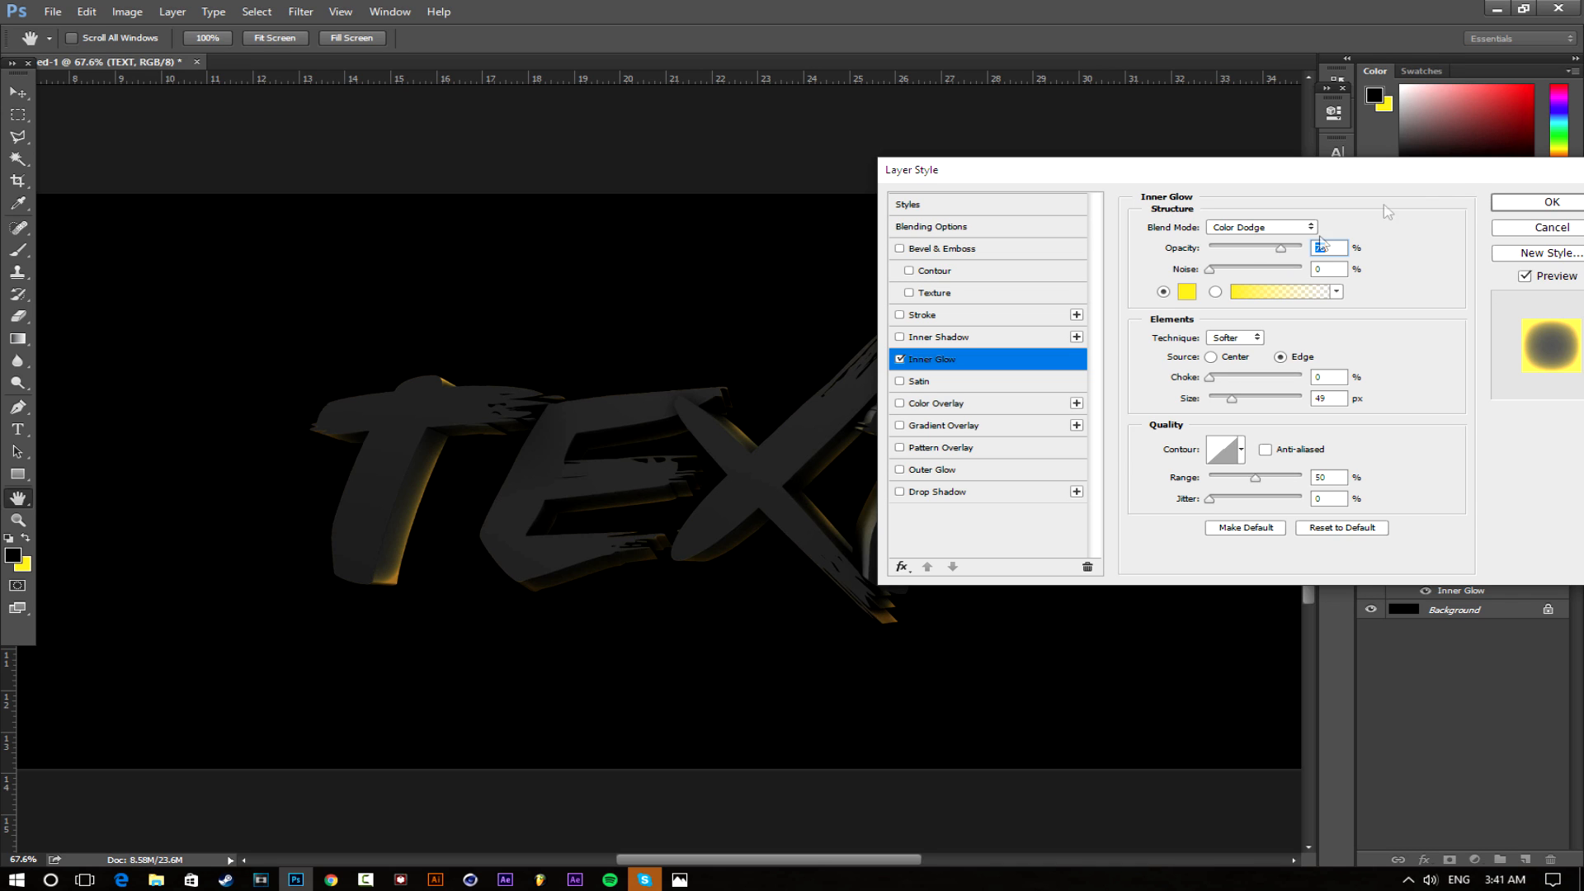
click(1525, 202)
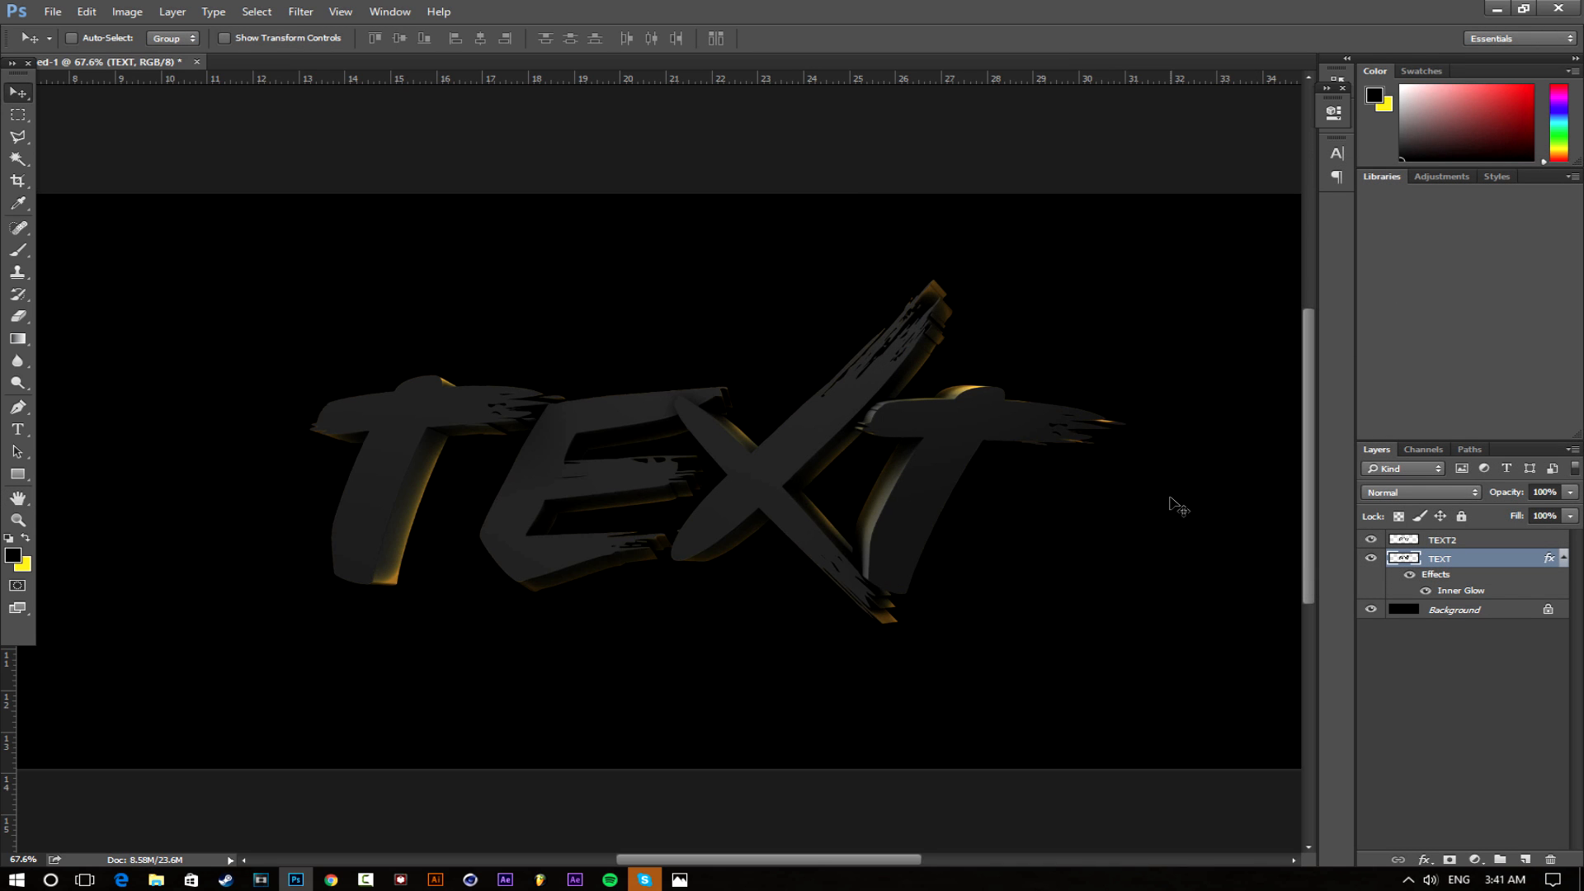
Add a Gradient Overlay to the TEXT layer using the Black, White gradient preset
double_click(1481, 567)
drag(962, 165, 1319, 157)
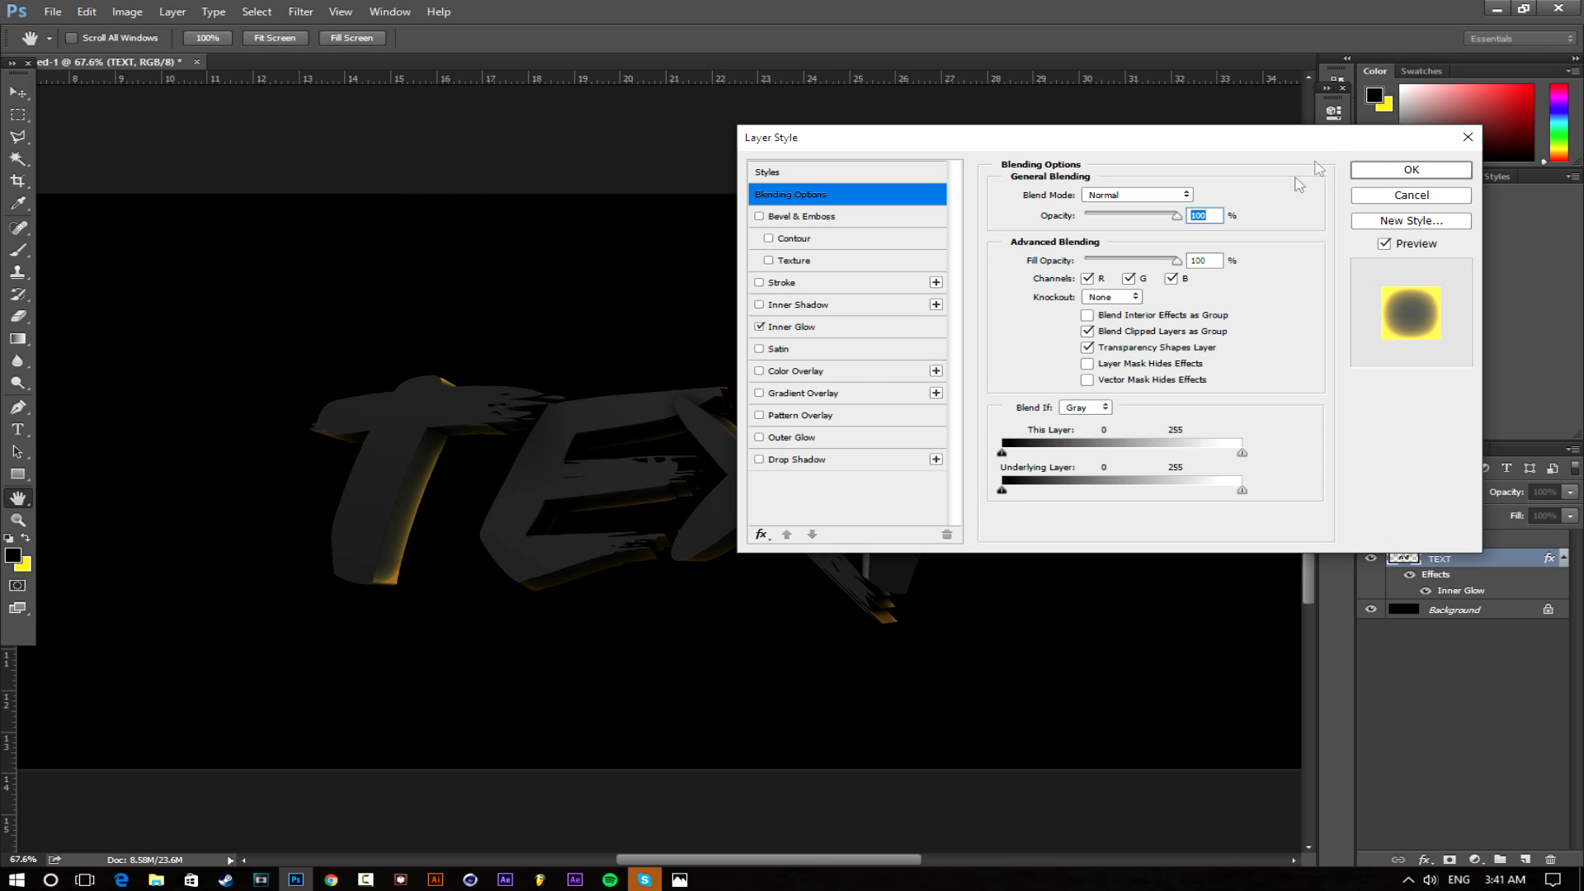
click(760, 395)
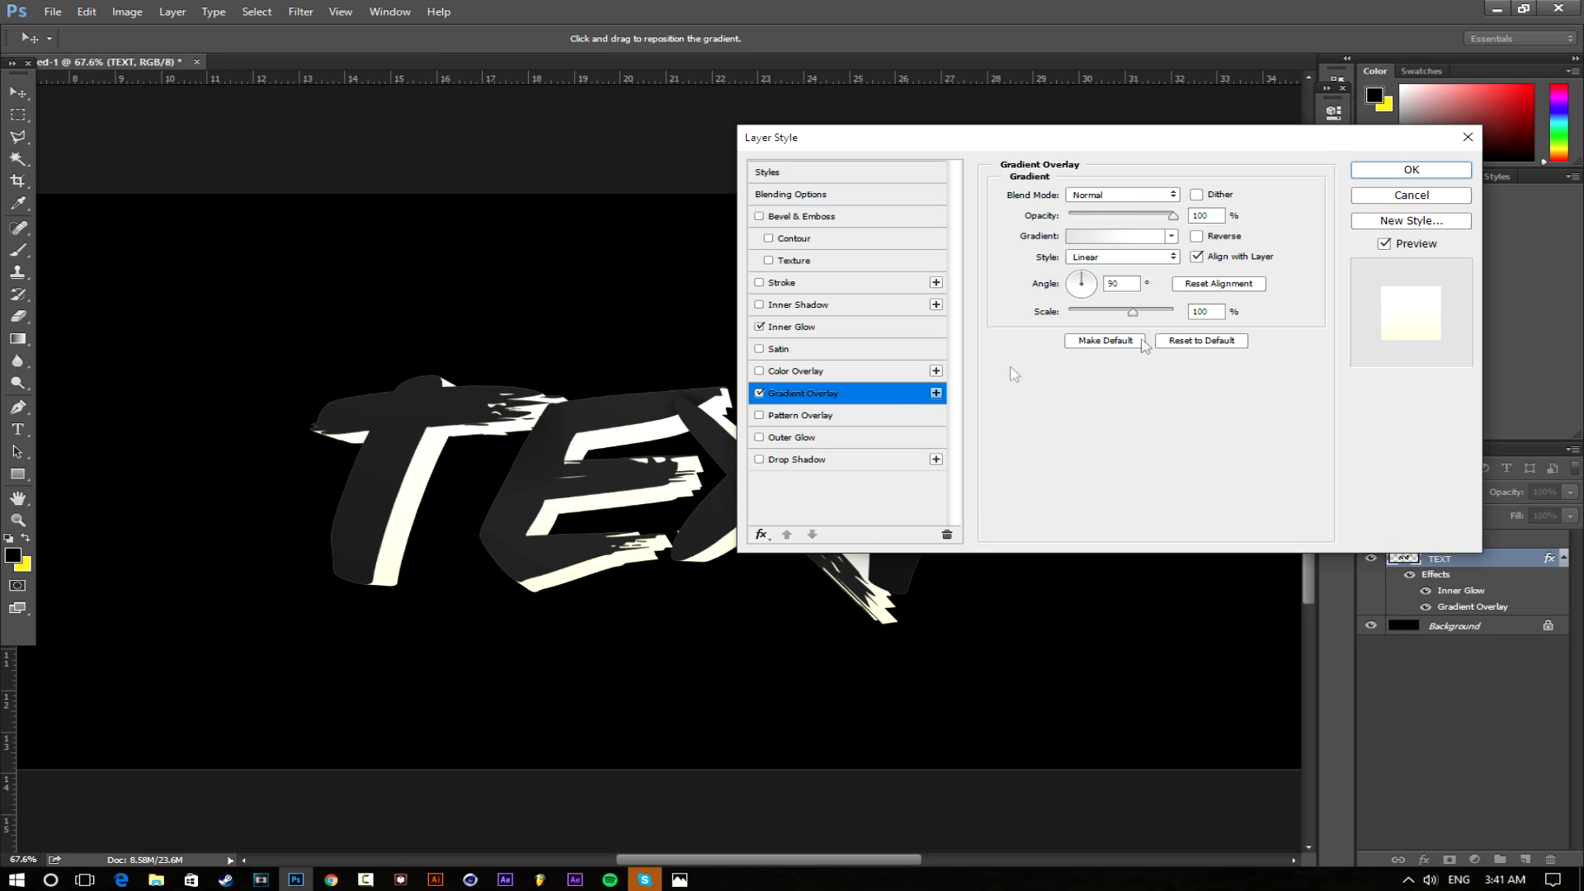
click(1095, 239)
click(972, 247)
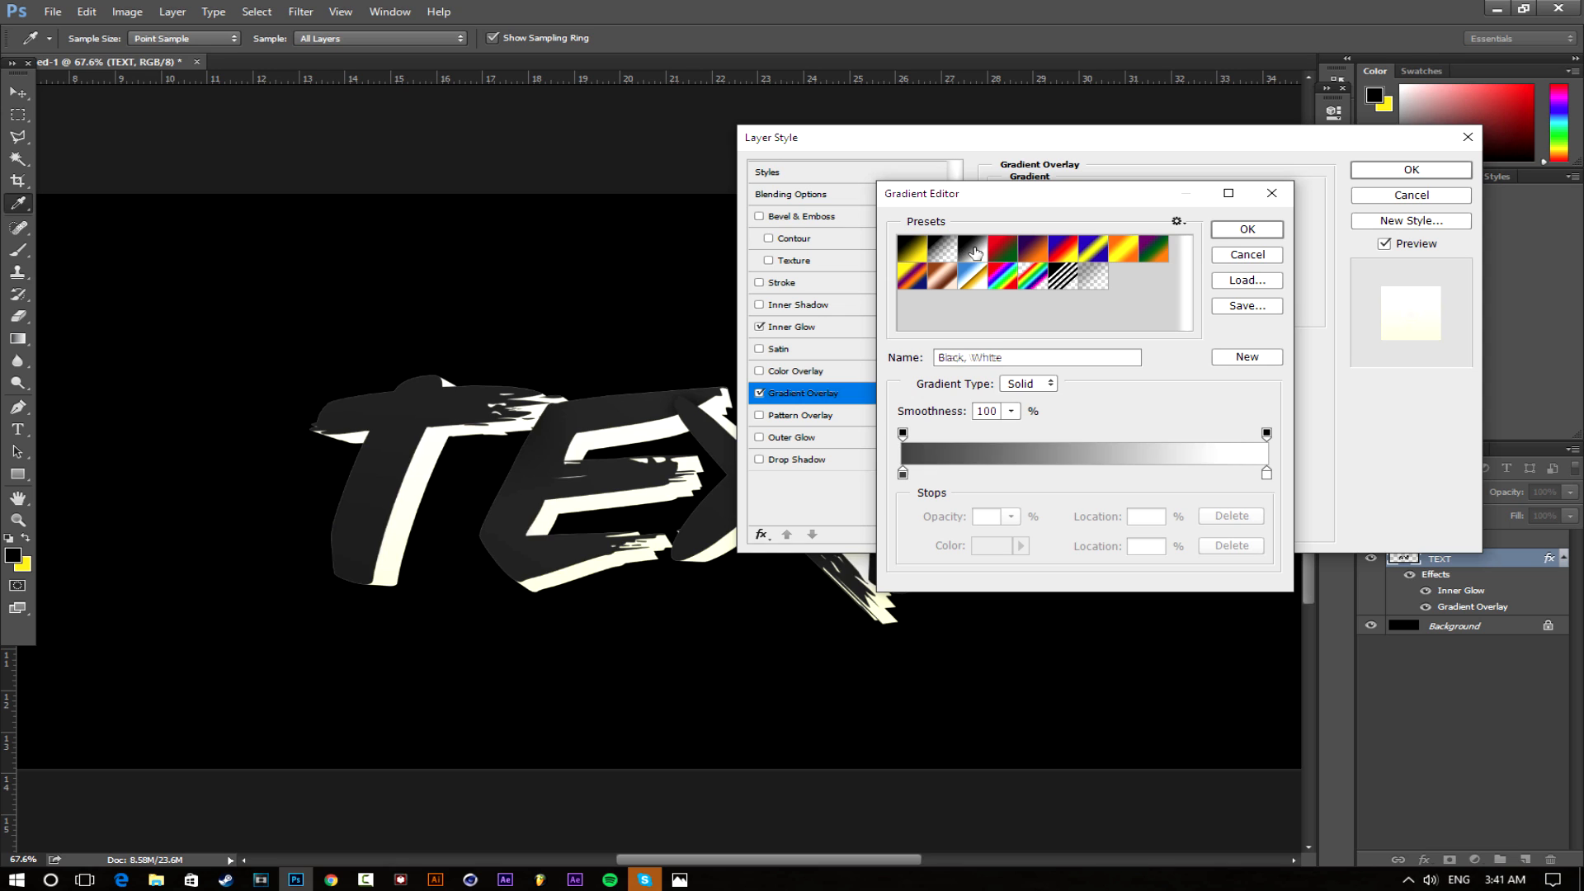
click(1247, 230)
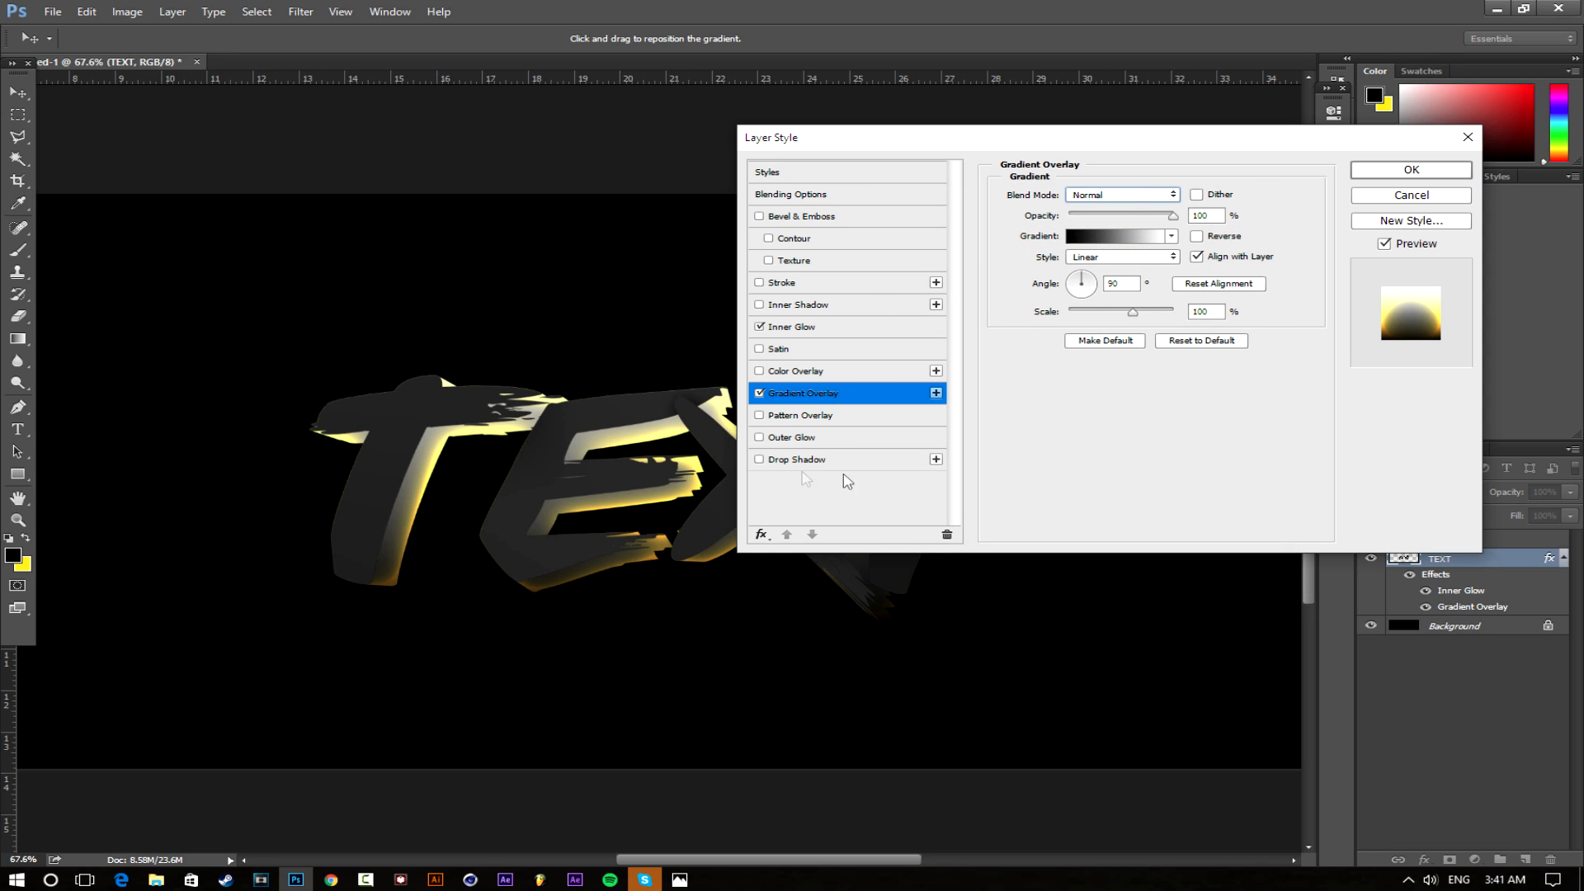
Set the TEXT layer's Gradient Overlay to Overlay blend mode at 150% scale, reduce its opacity, and apply it
click(1122, 194)
click(1107, 355)
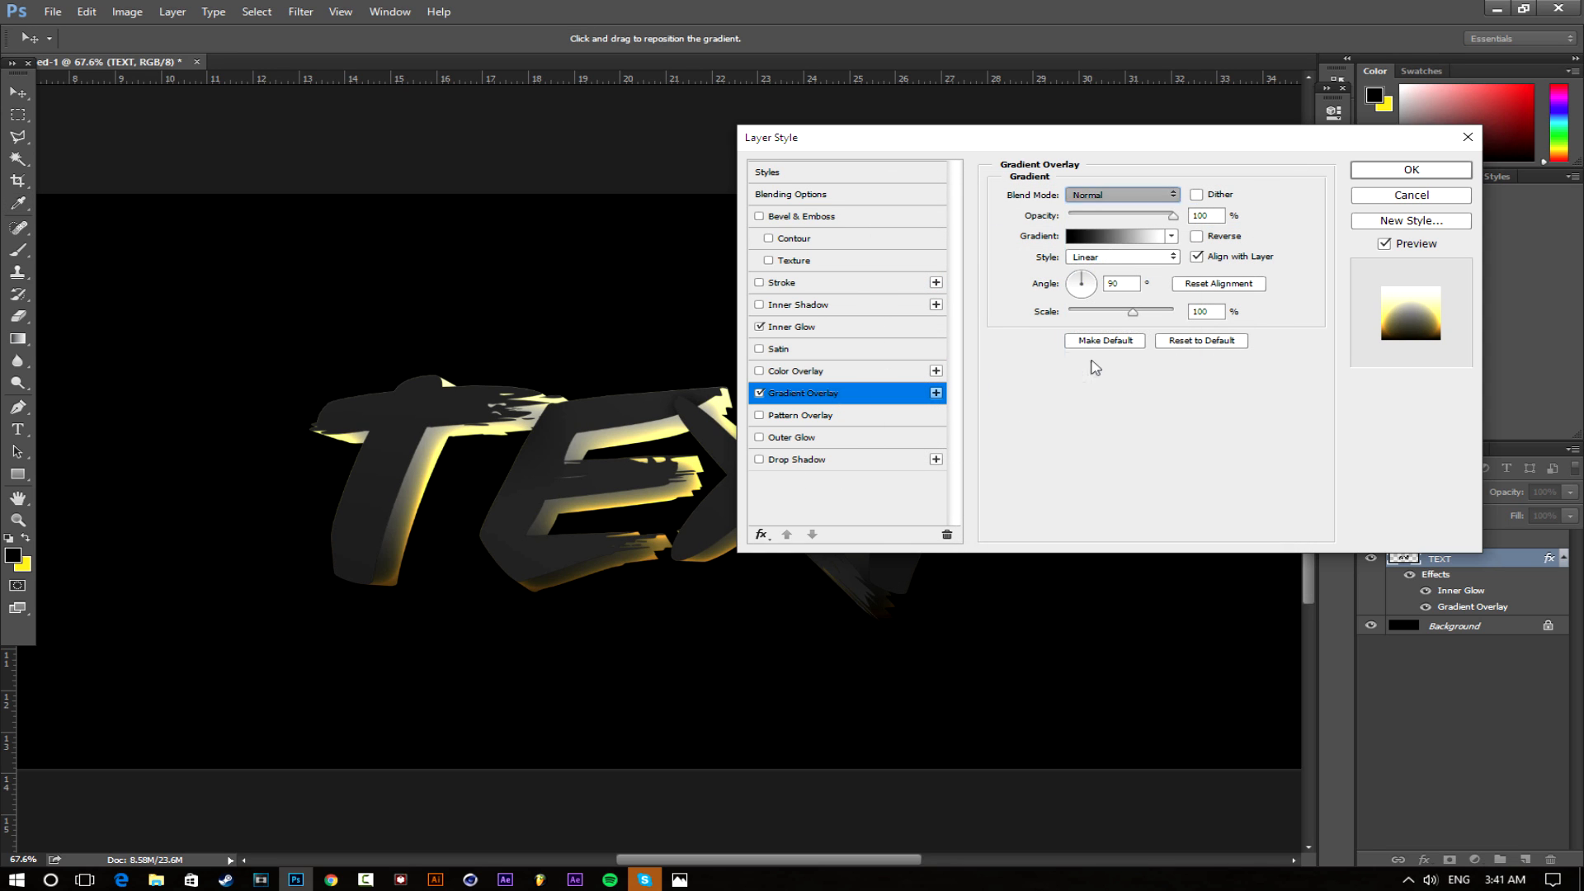
drag(1133, 311, 1176, 311)
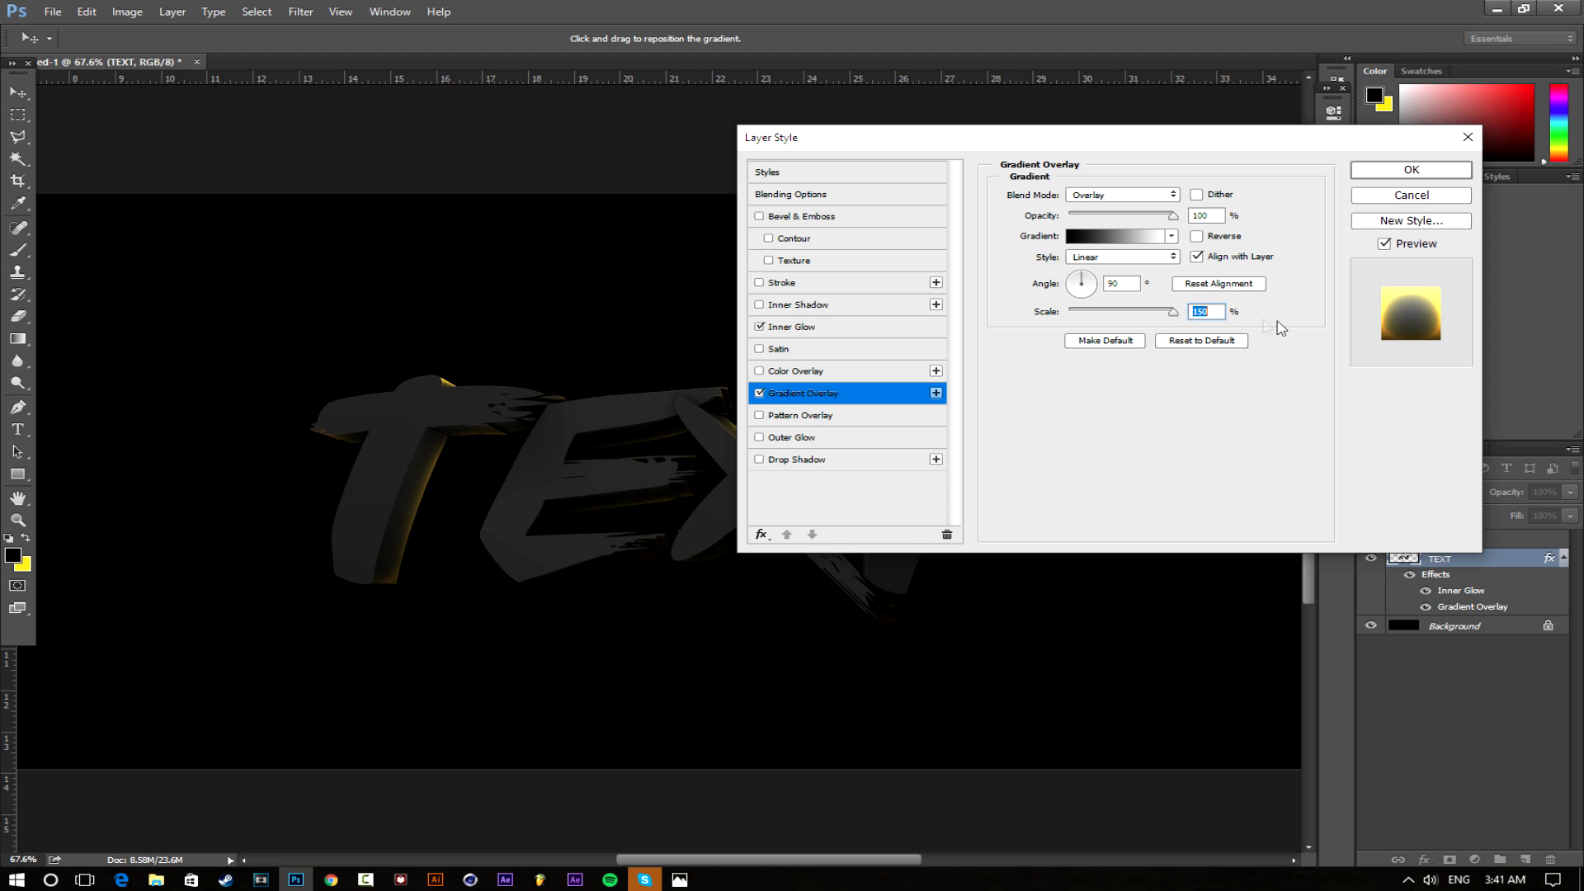
mouse_move(1110, 217)
mouse_down()
mouse_move(1146, 218)
mouse_move(1132, 222)
mouse_up()
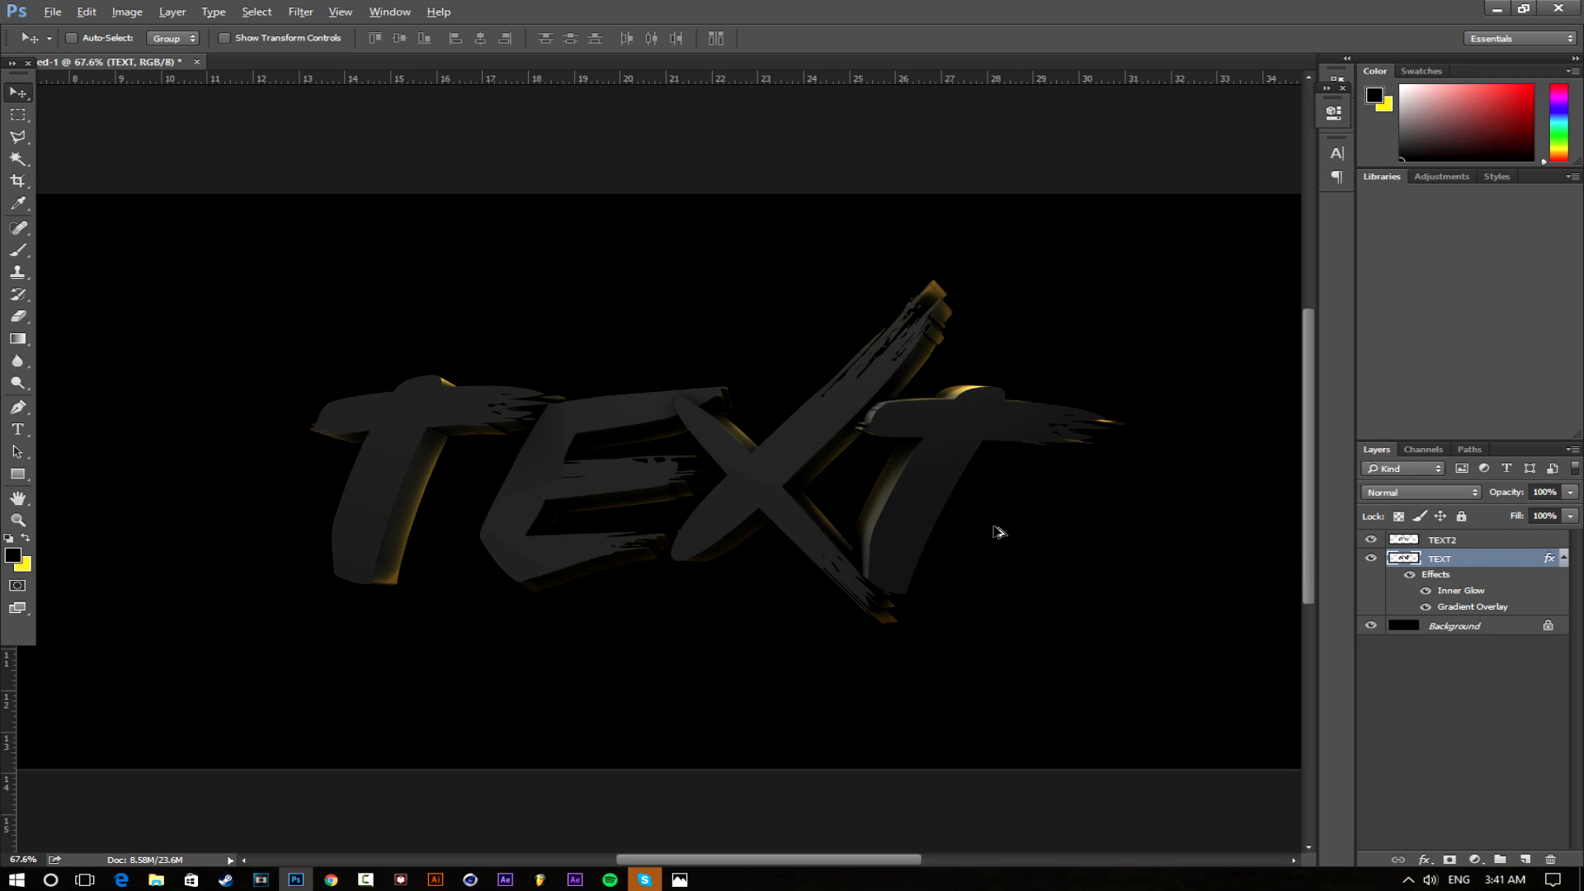
Examine the styled TEXT layer with TEXT2 hidden and shown, at several zoom levels
scroll(718, 524, down, 3)
scroll(614, 528, up, 3)
click(1371, 539)
click(1371, 539)
click(1371, 540)
scroll(869, 495, down, 3)
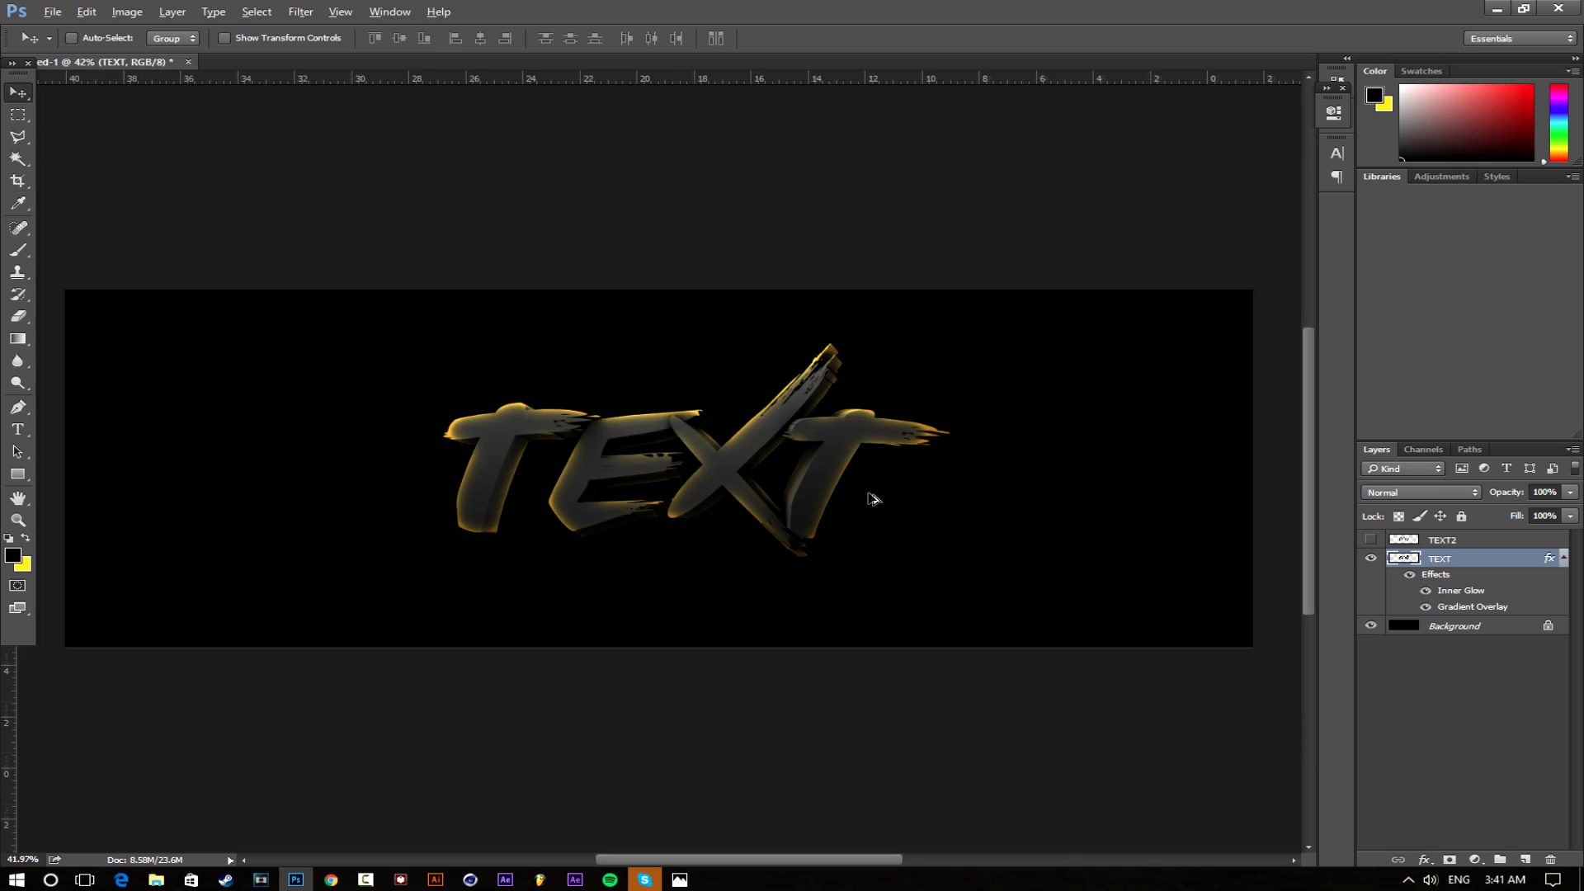
scroll(665, 506, up, 3)
scroll(784, 491, down, 2)
scroll(784, 491, up, 1)
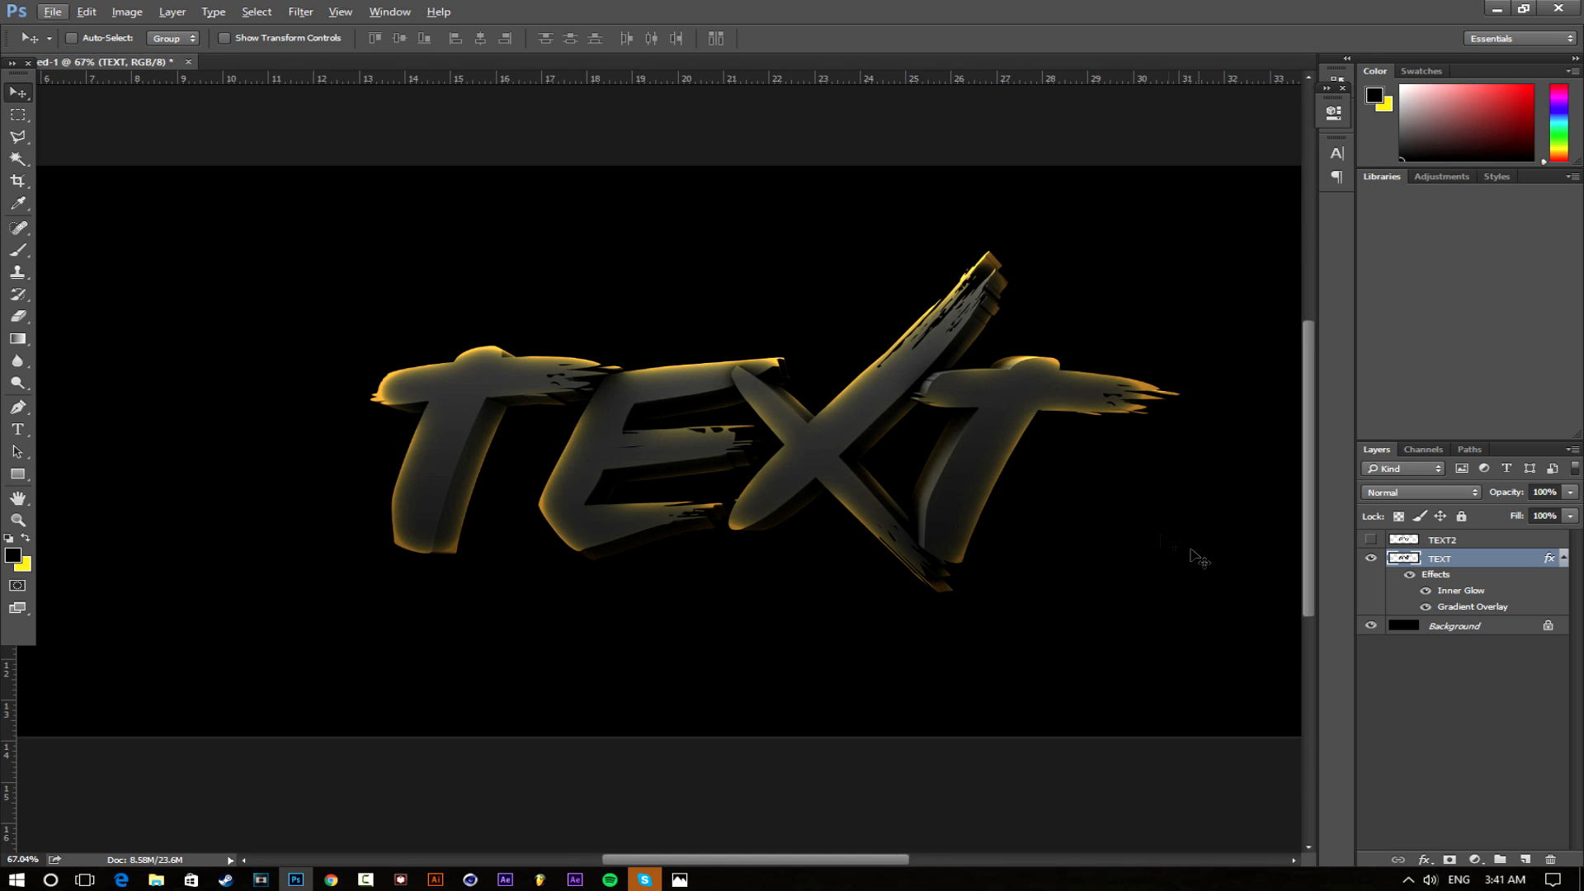
click(1371, 540)
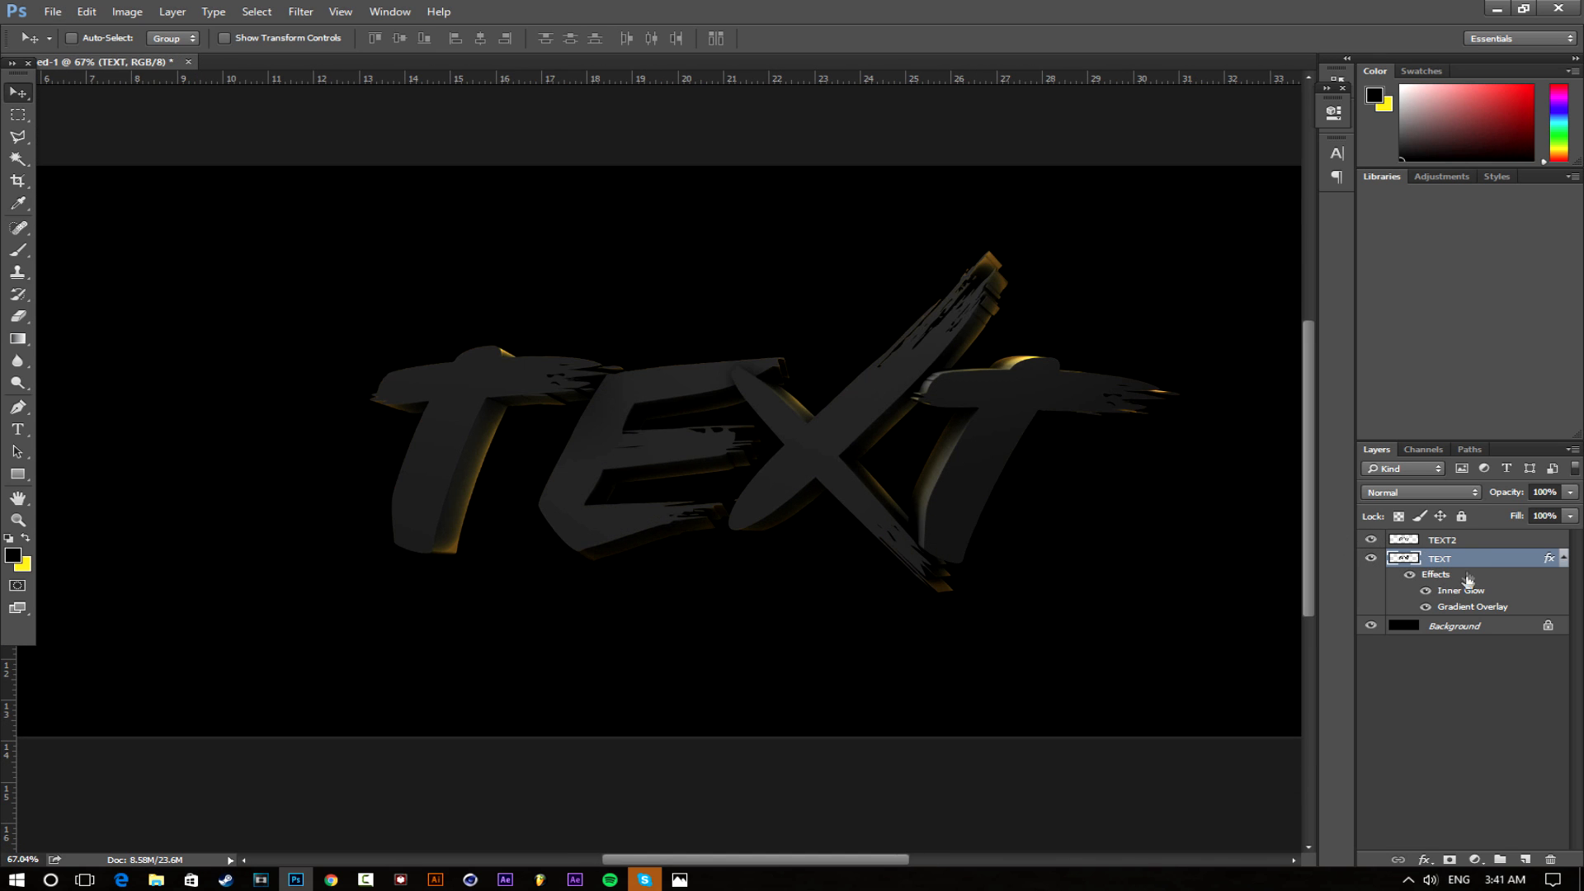
Copy the layer style from TEXT and paste it onto the TEXT2 layer
right_click(1468, 580)
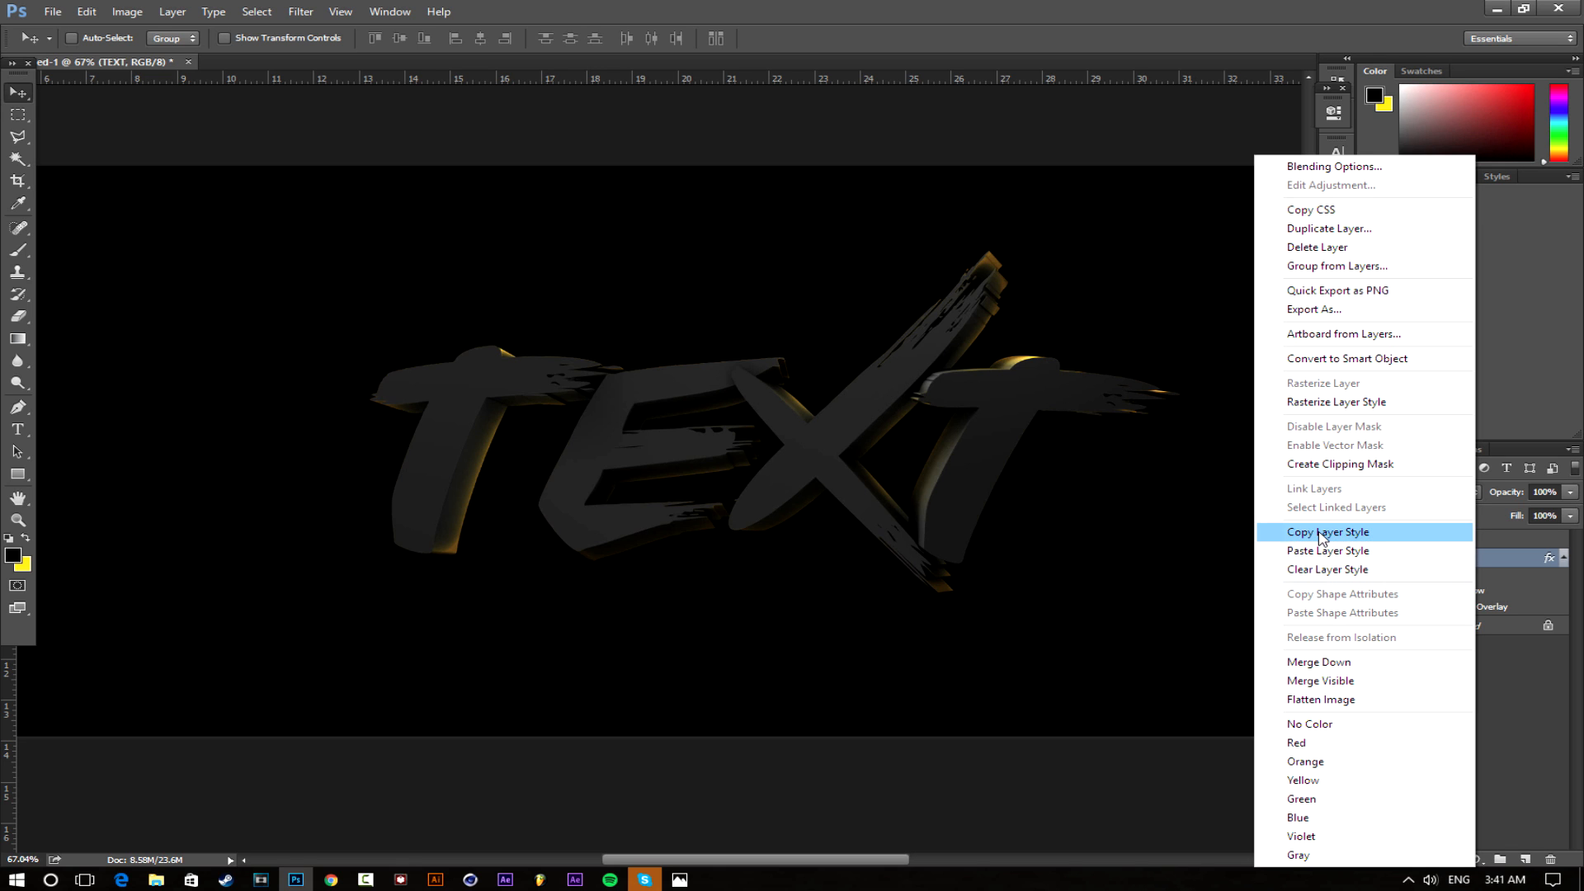
click(1318, 532)
right_click(1465, 541)
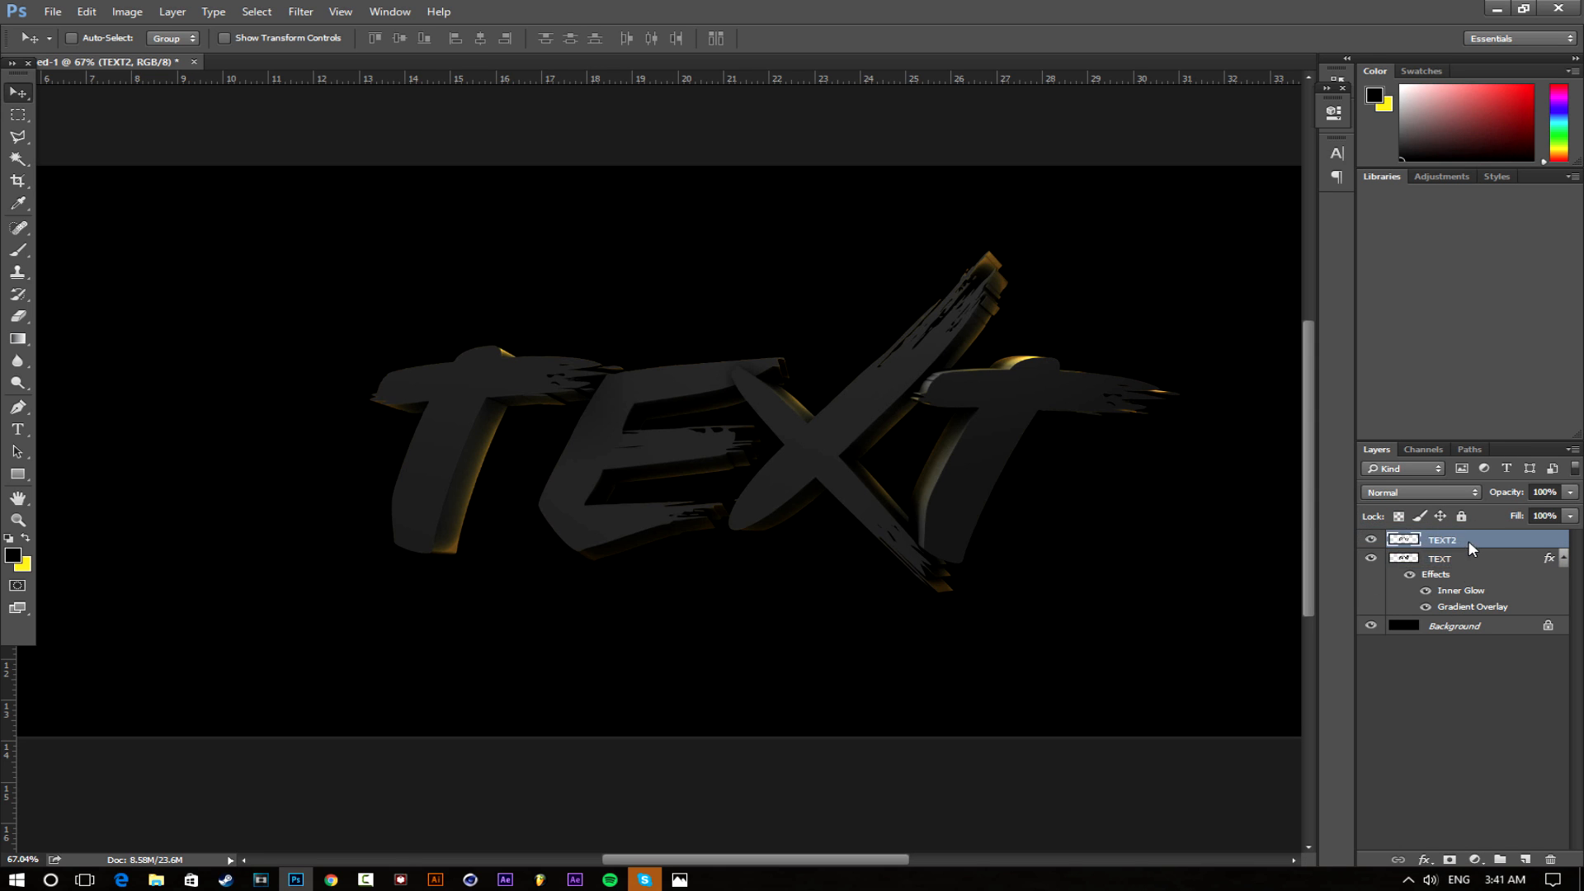
click(1318, 550)
scroll(924, 567, down, 3)
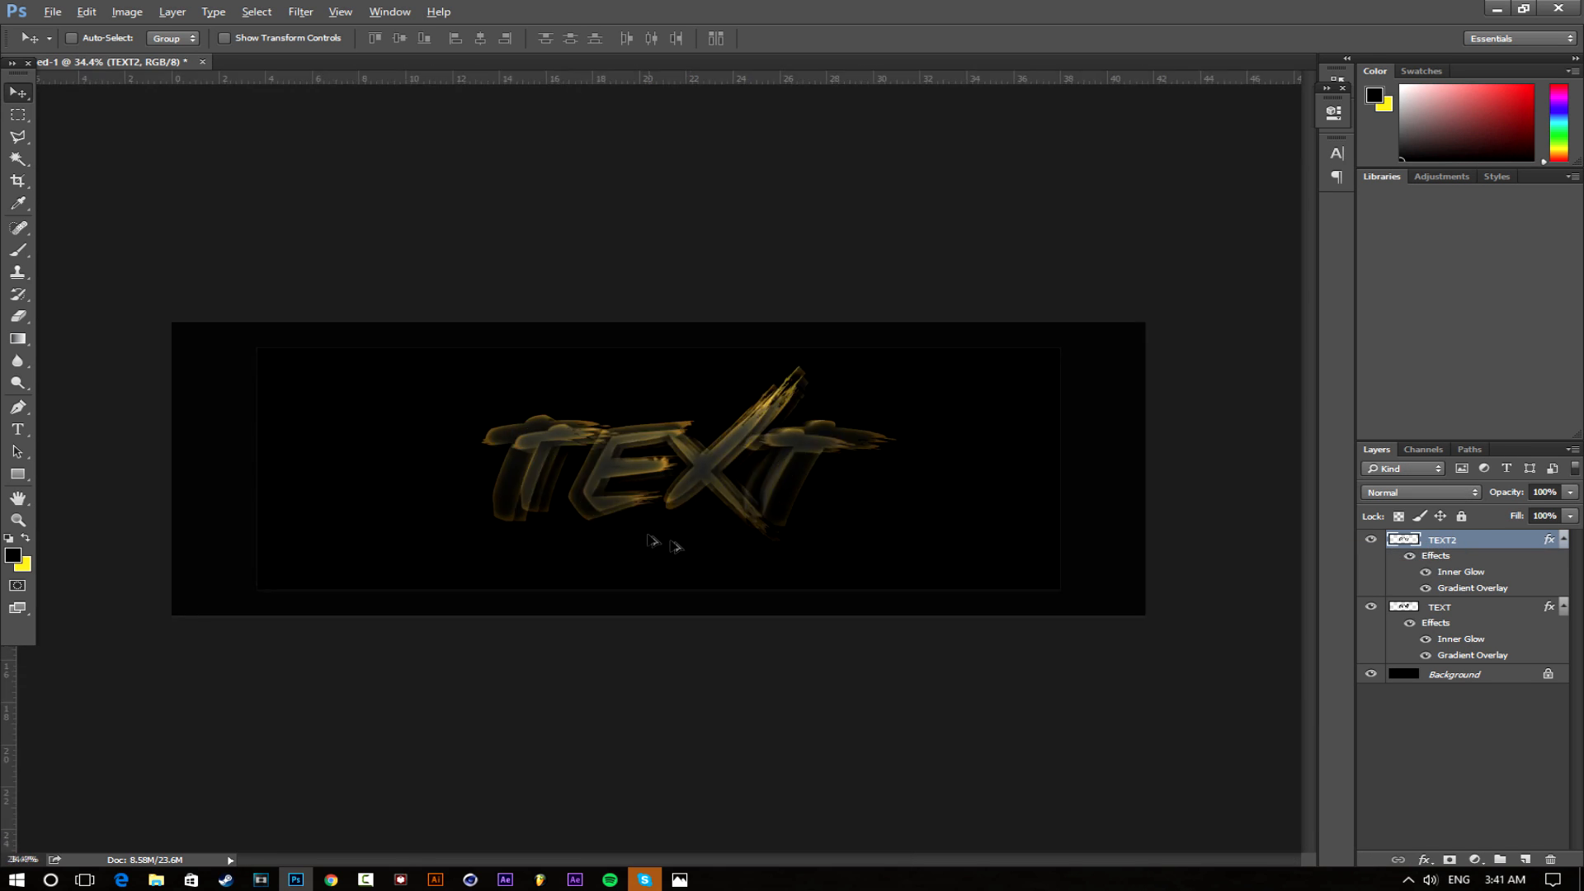
scroll(620, 528, up, 3)
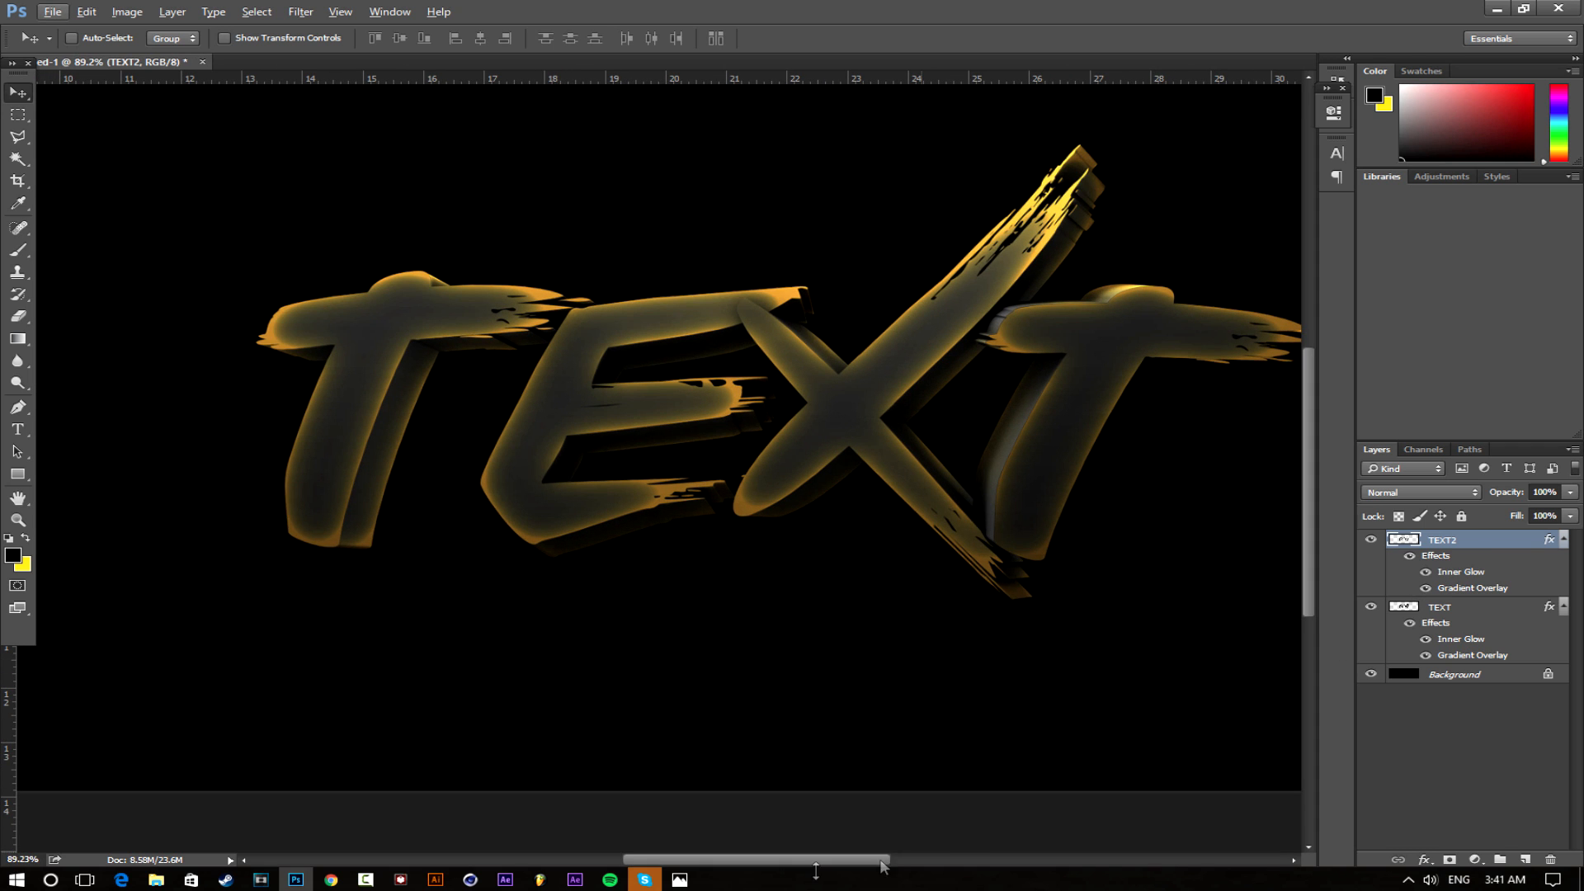
Switch to Photos to study the glow in Header.png, glance at the Cinema 4D render, and return to Photoshop
mouse_move(679, 879)
click(778, 804)
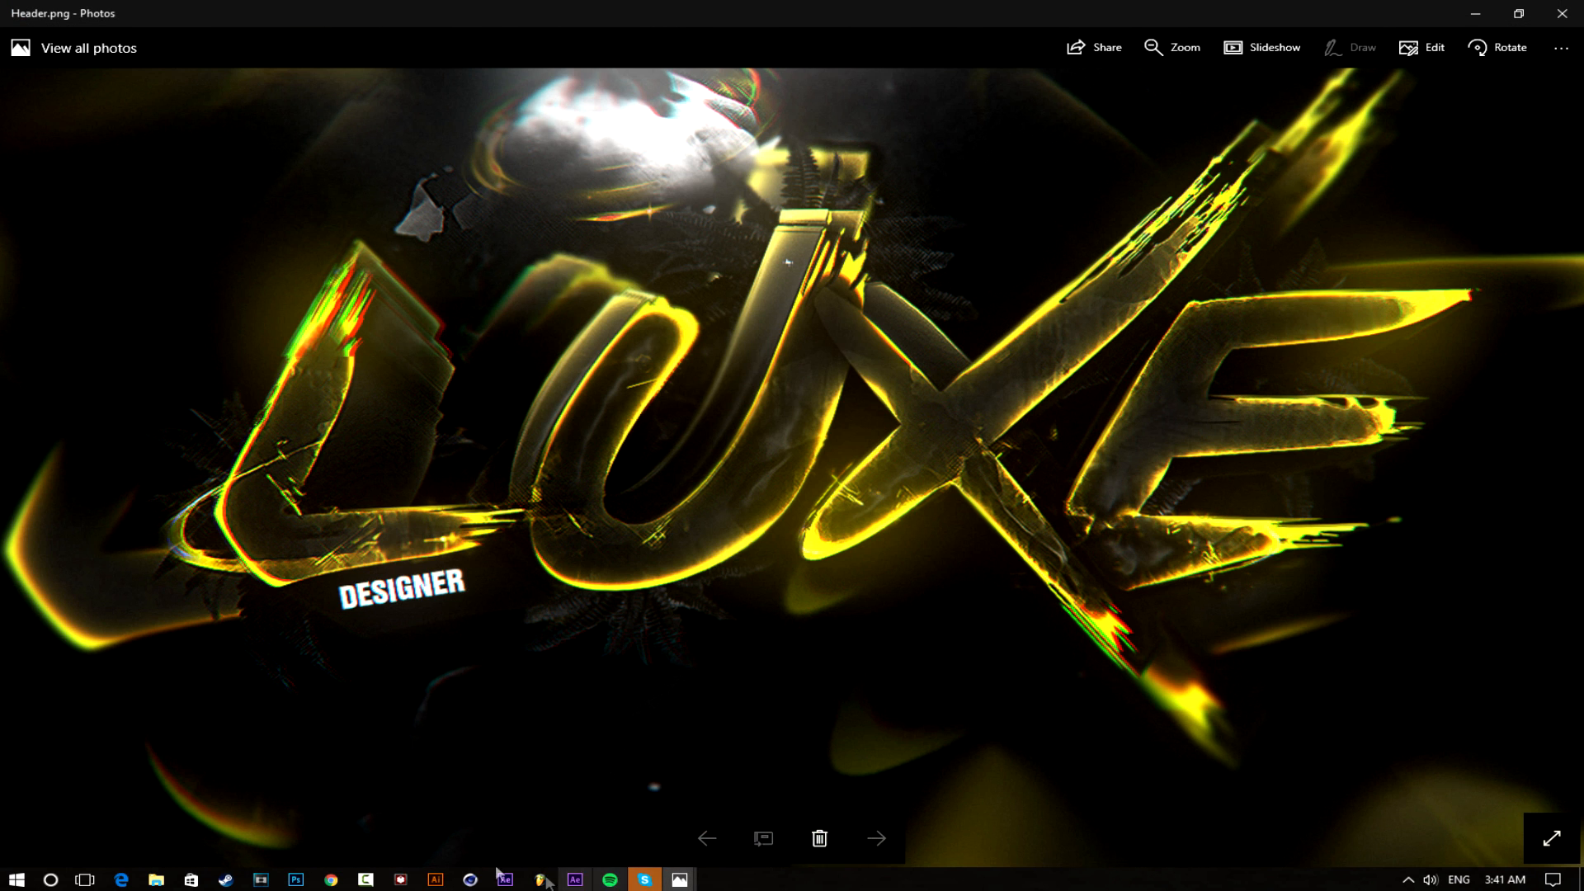
click(470, 880)
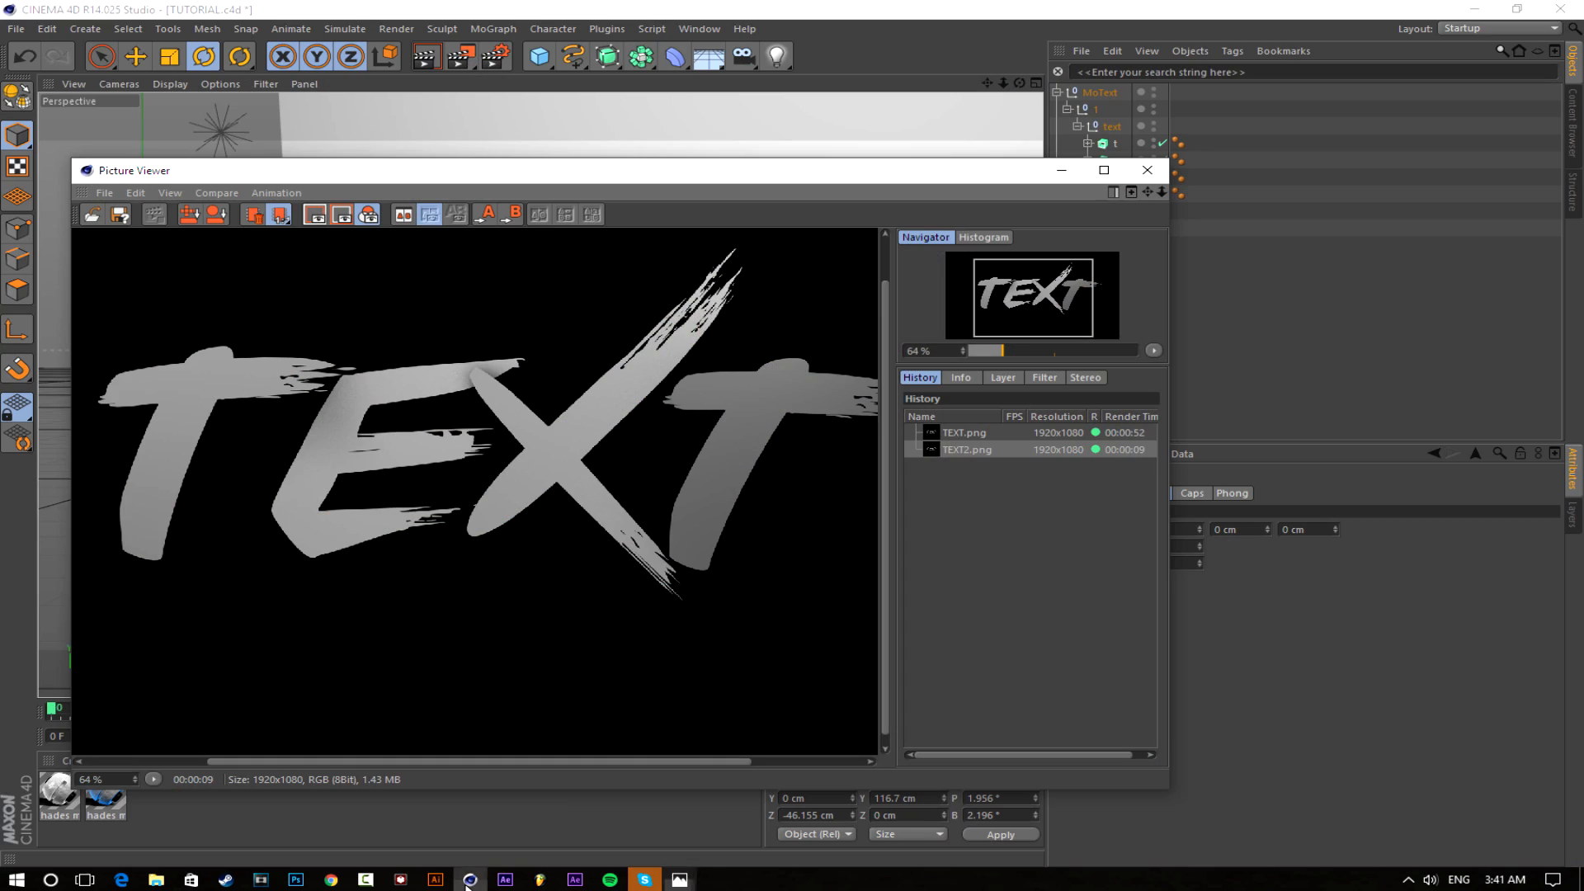
click(299, 880)
Change the TEXT2 layer's Inner Glow colour to bright yellow #fff600
double_click(1513, 549)
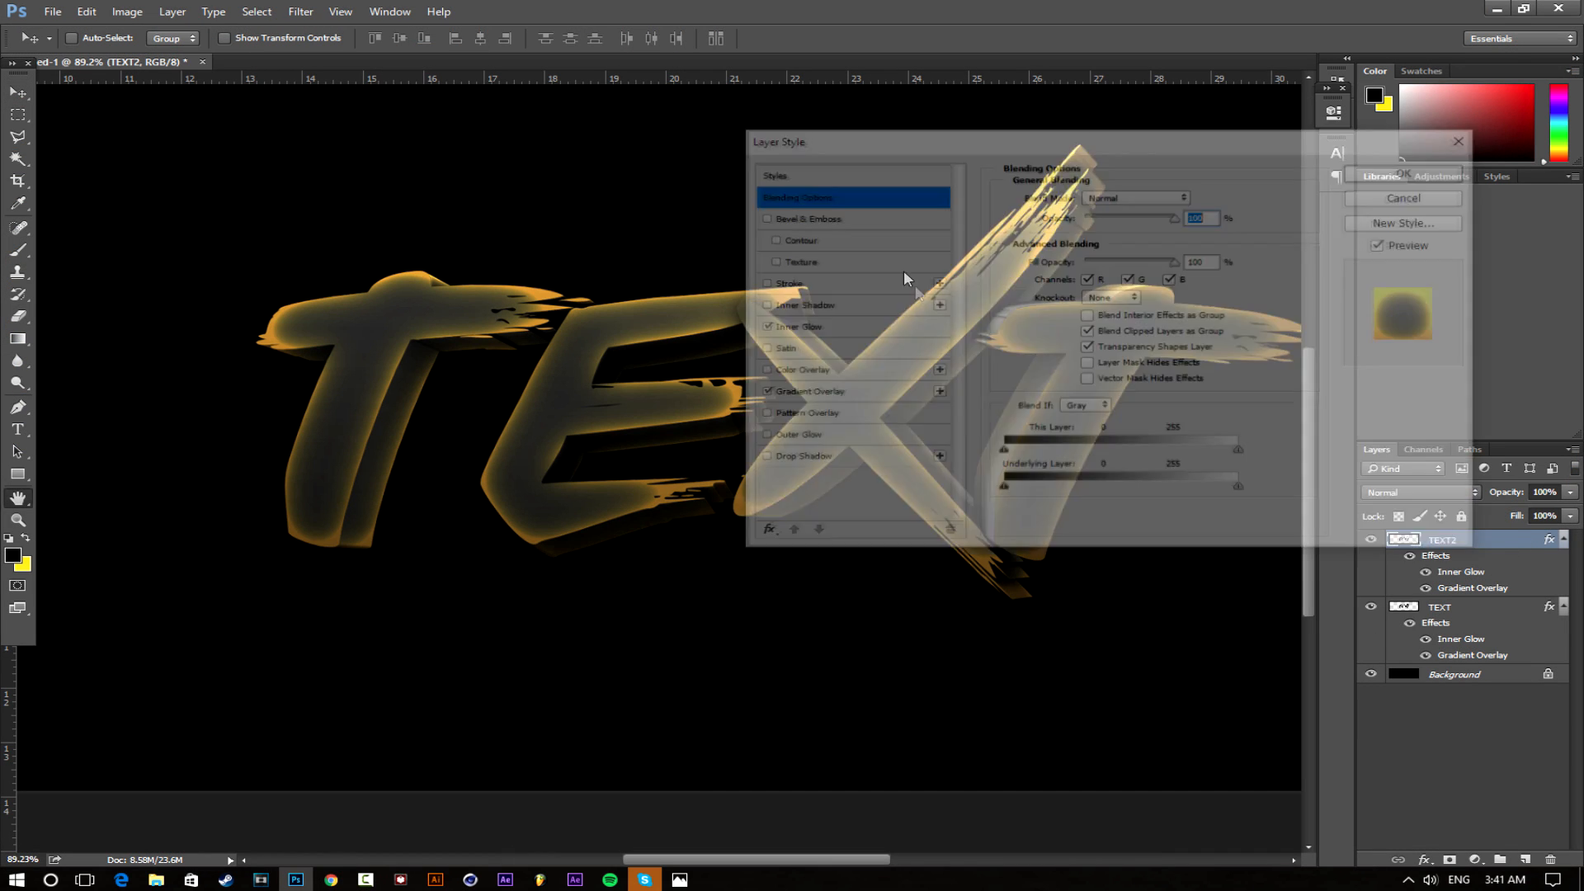
drag(957, 165, 1133, 172)
click(976, 355)
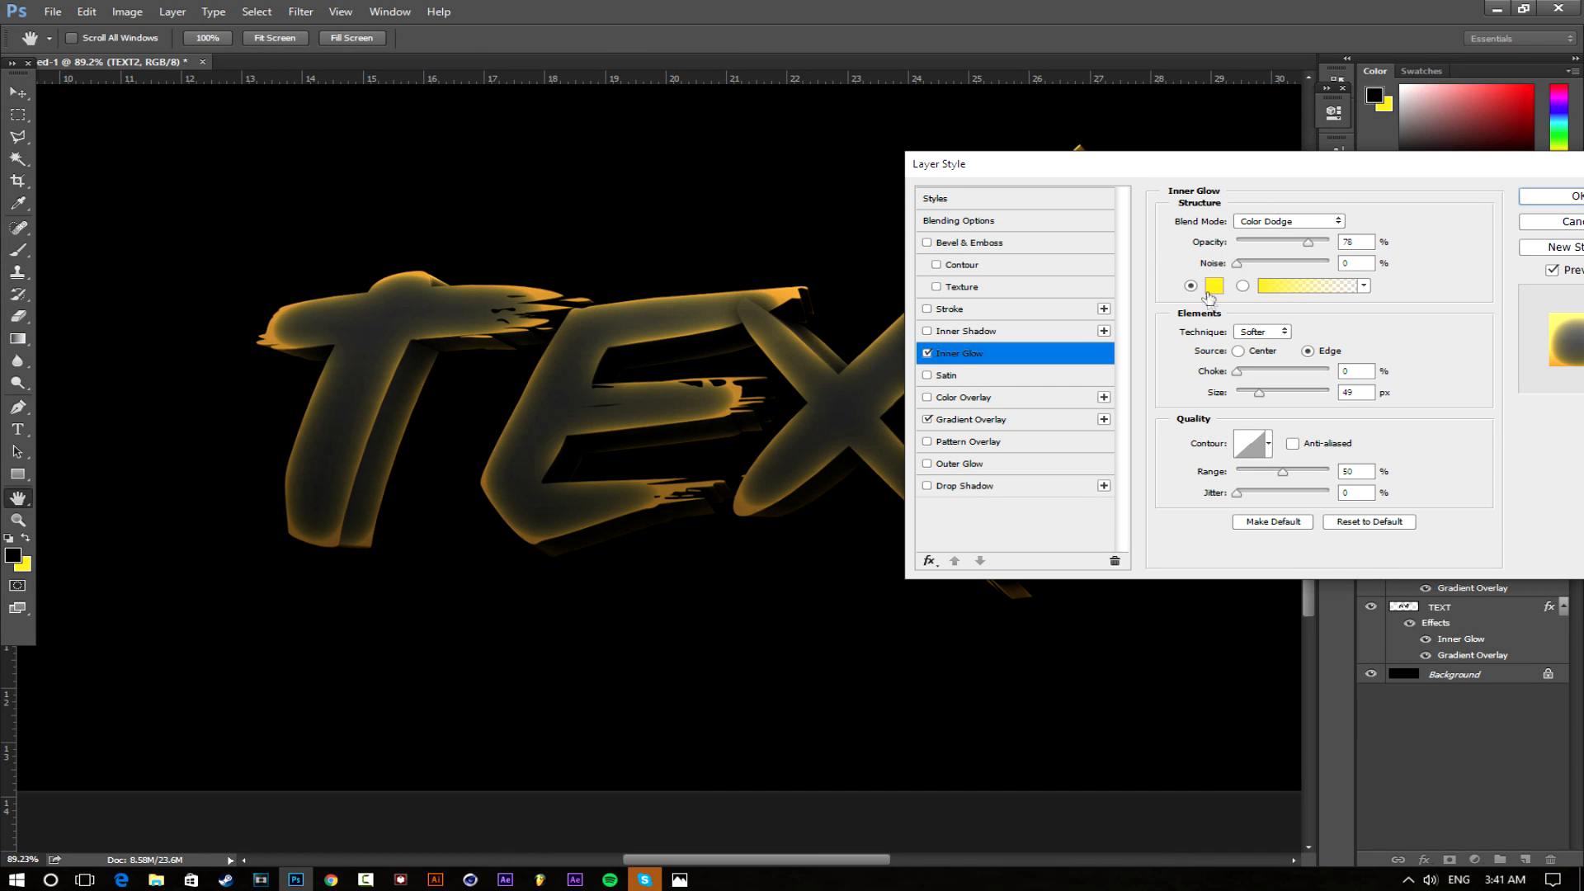
click(1214, 286)
drag(1335, 665, 1344, 669)
click(1521, 478)
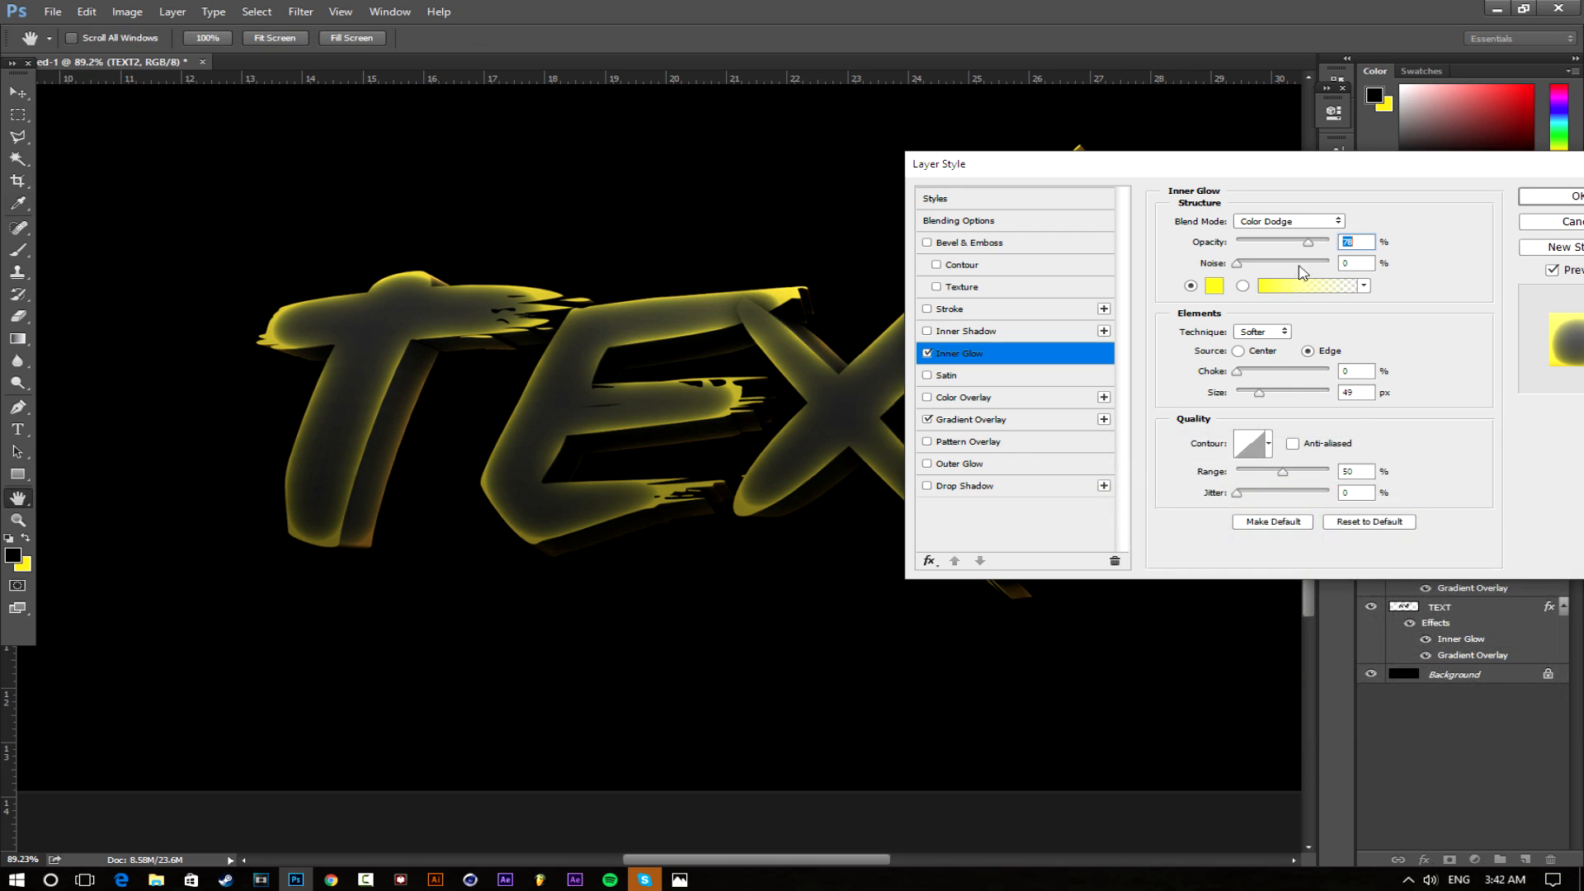
Set the TEXT2 Inner Glow to 85% opacity and 59 px size, and shift its colour to a slightly warmer yellow
drag(1312, 244, 1316, 242)
drag(1262, 395, 1263, 395)
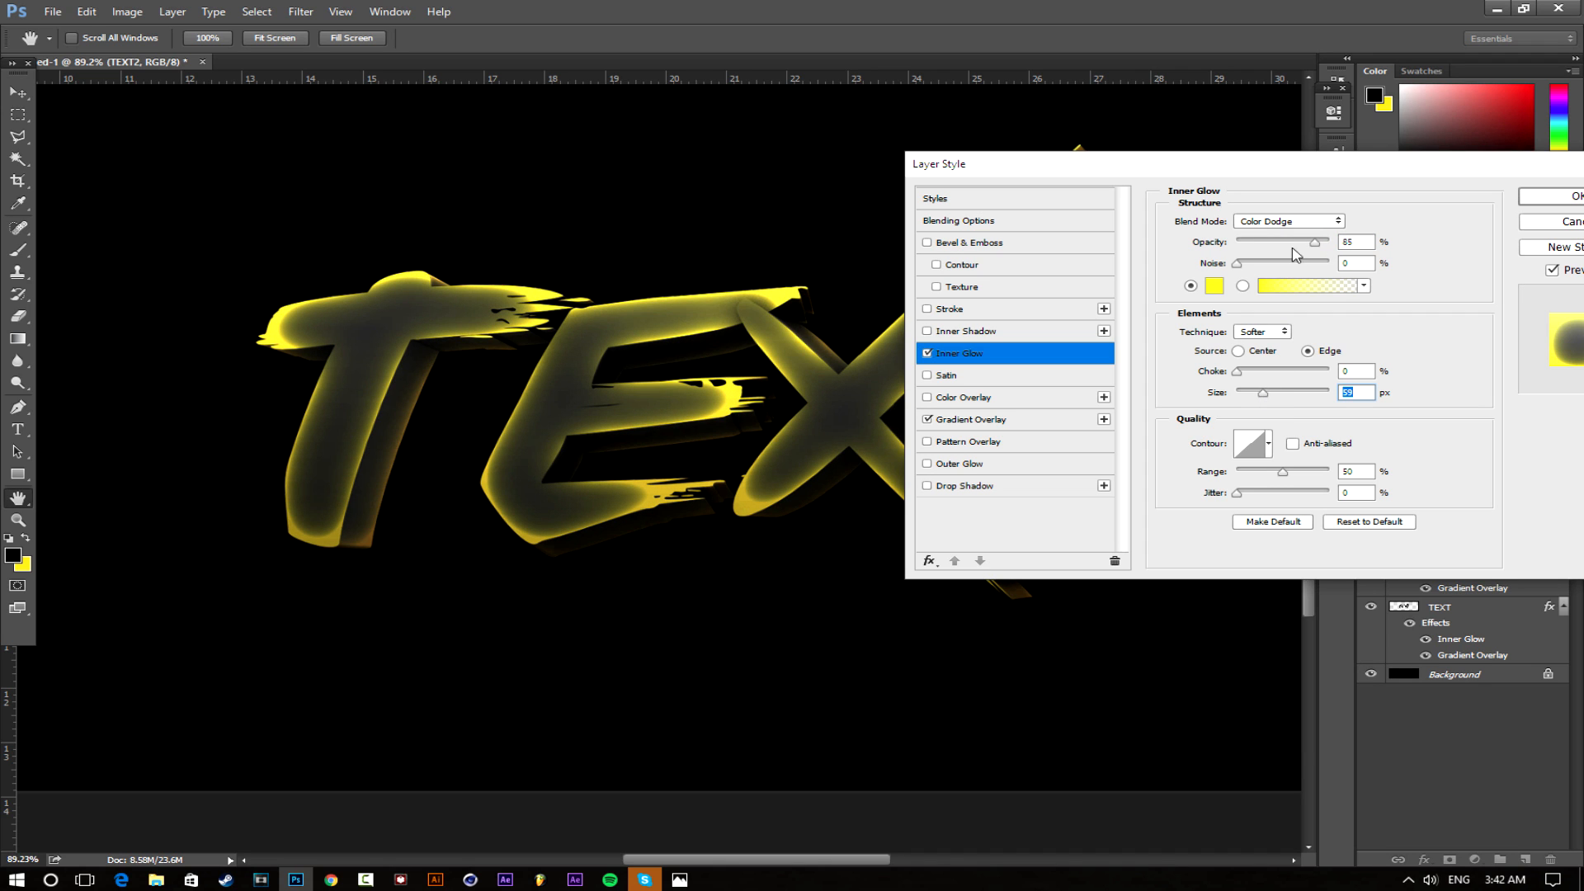
click(1214, 285)
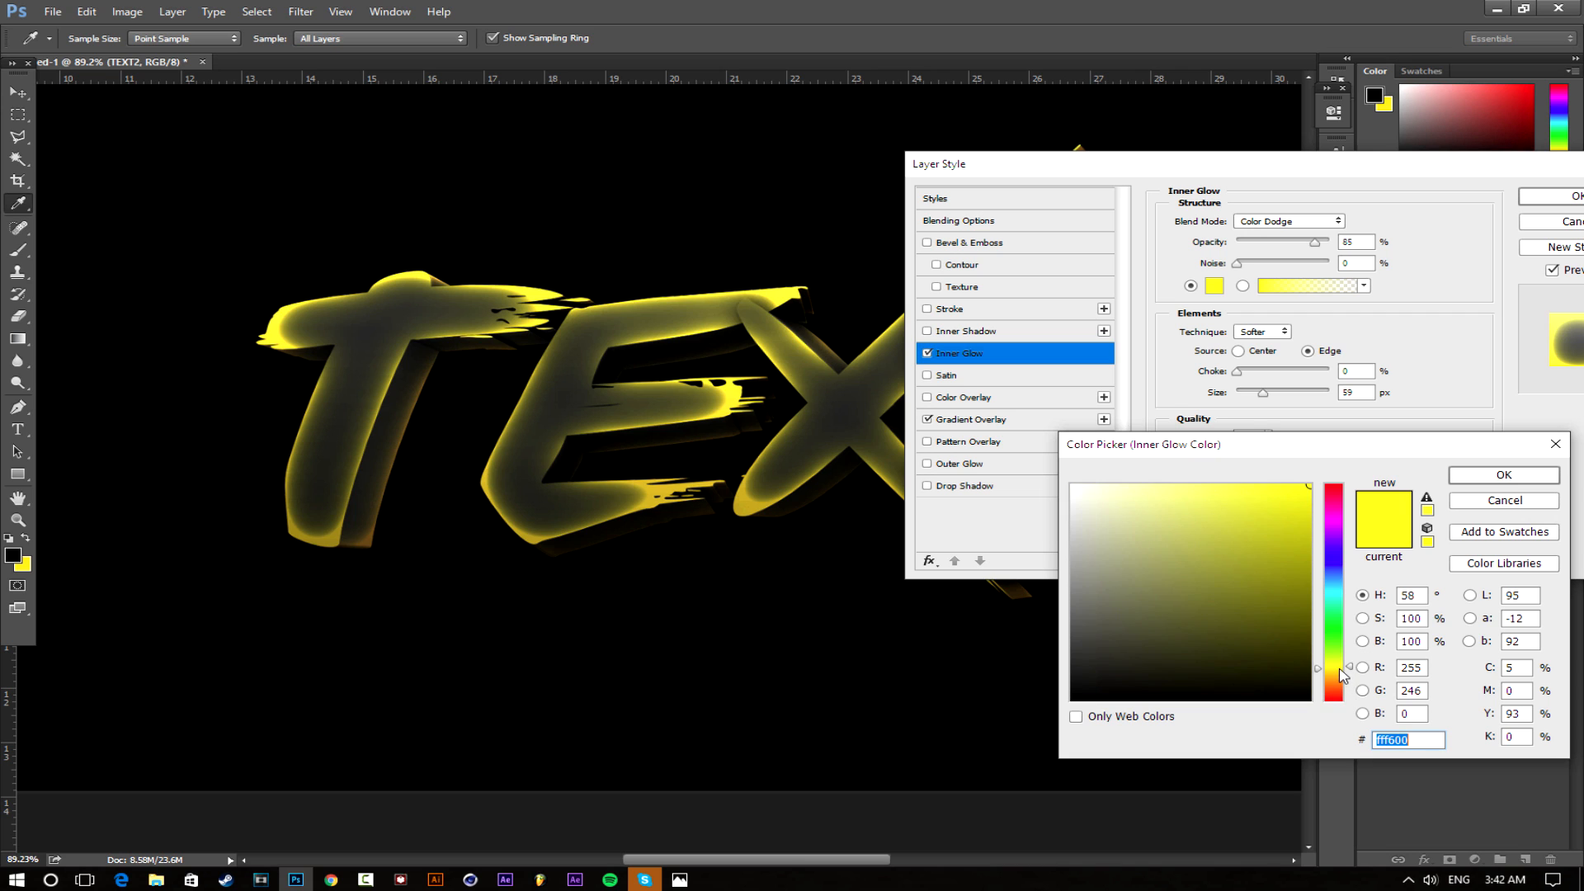
click(1339, 672)
click(1519, 476)
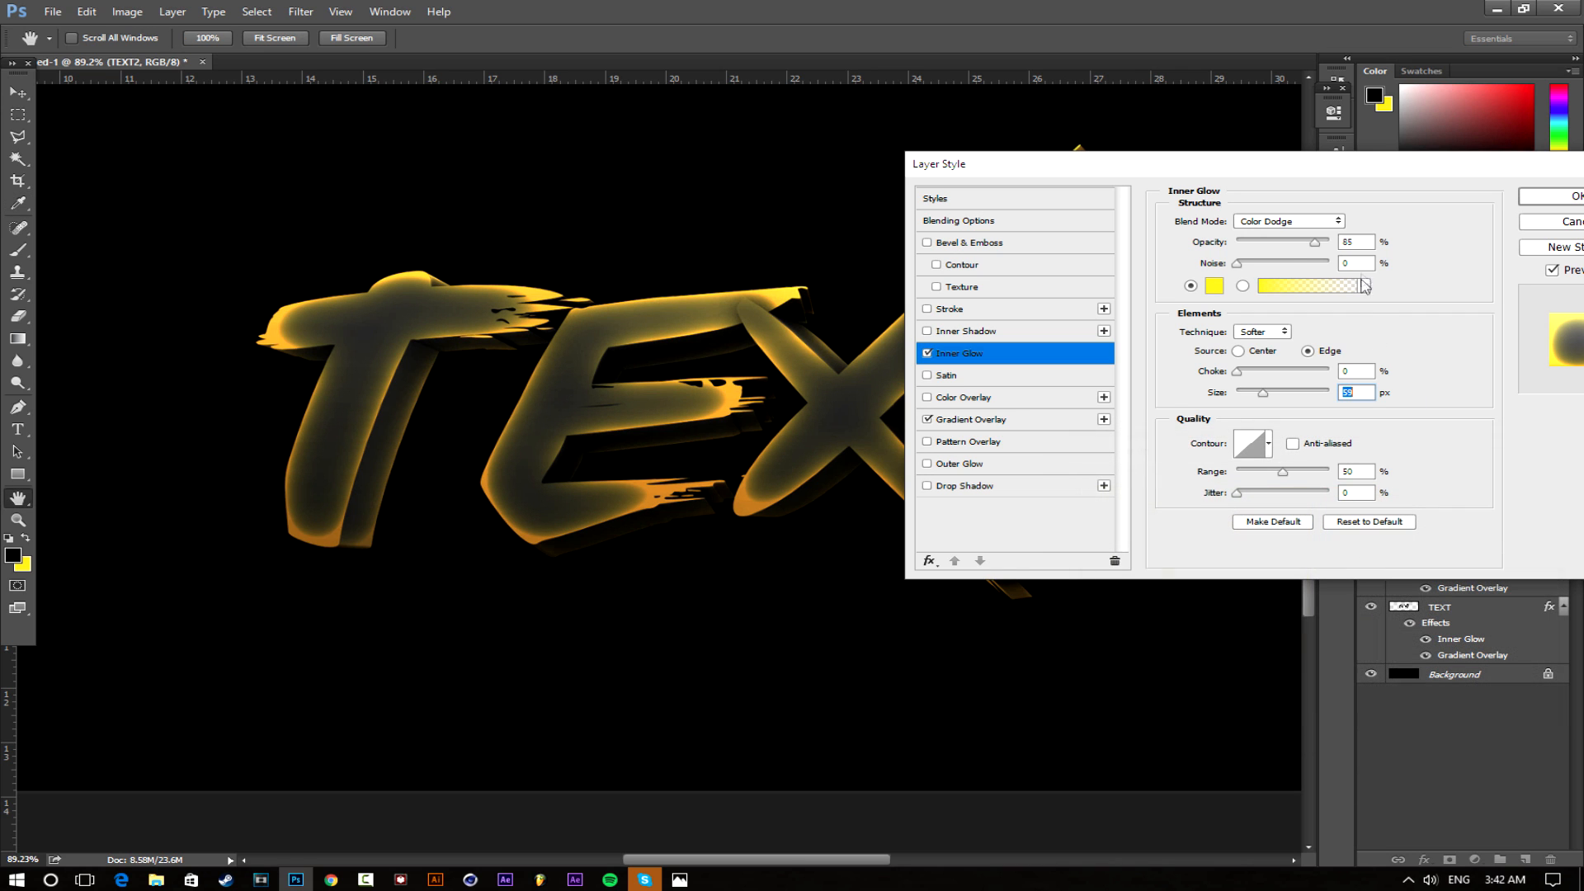
Refine the TEXT2 Inner Glow to 92% opacity and a size of about 35 px, and apply the style
mouse_move(1314, 242)
mouse_down()
mouse_move(1342, 248)
mouse_move(1323, 245)
mouse_up()
drag(1267, 396, 1257, 395)
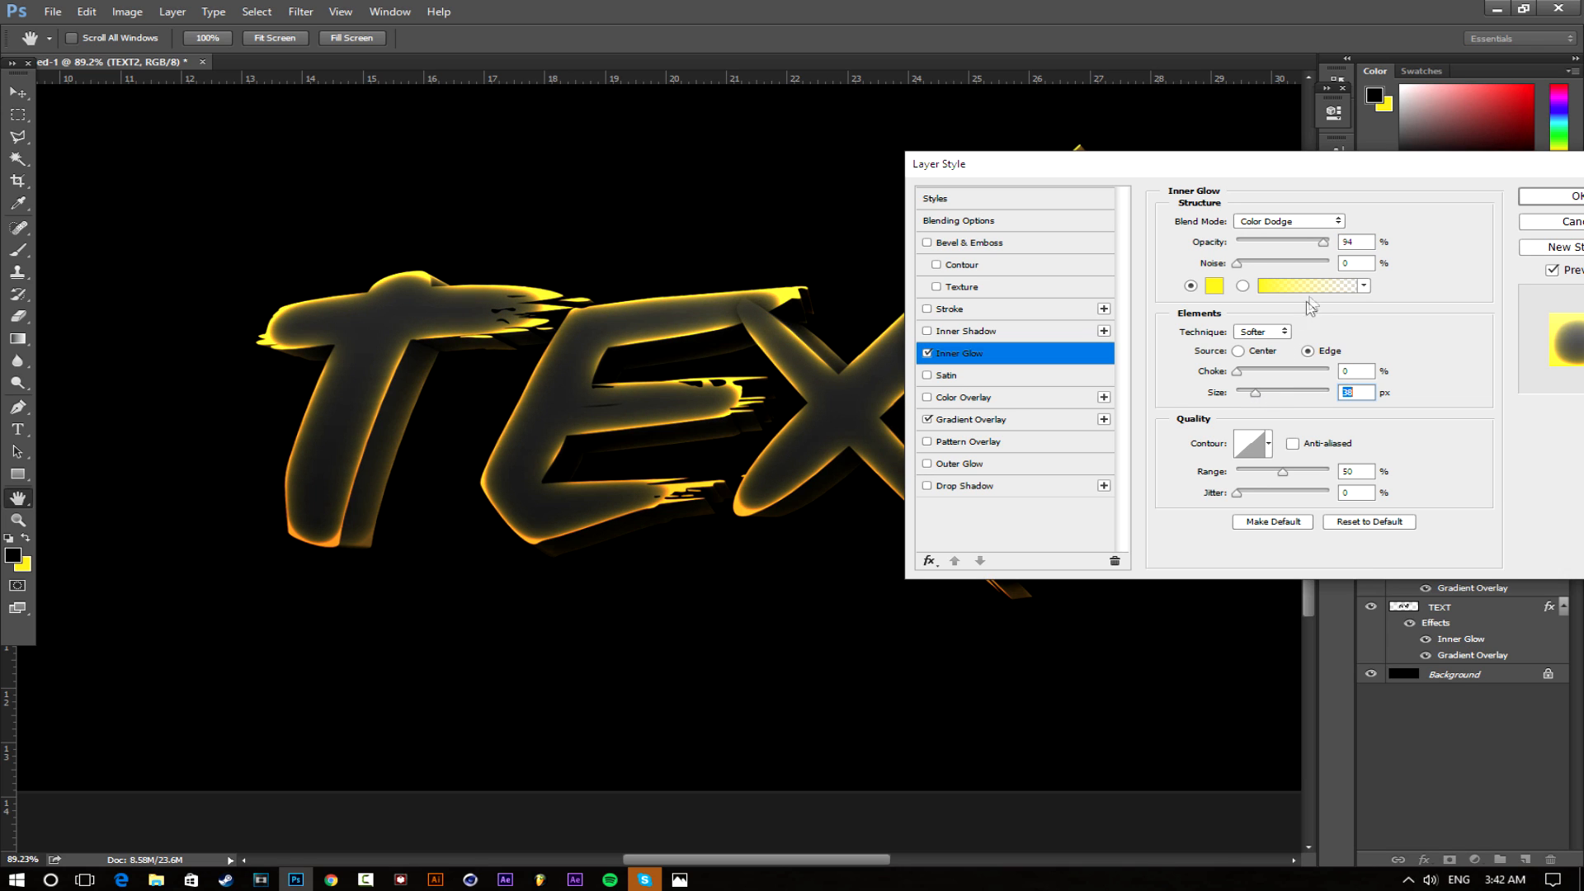
drag(1324, 244, 1321, 243)
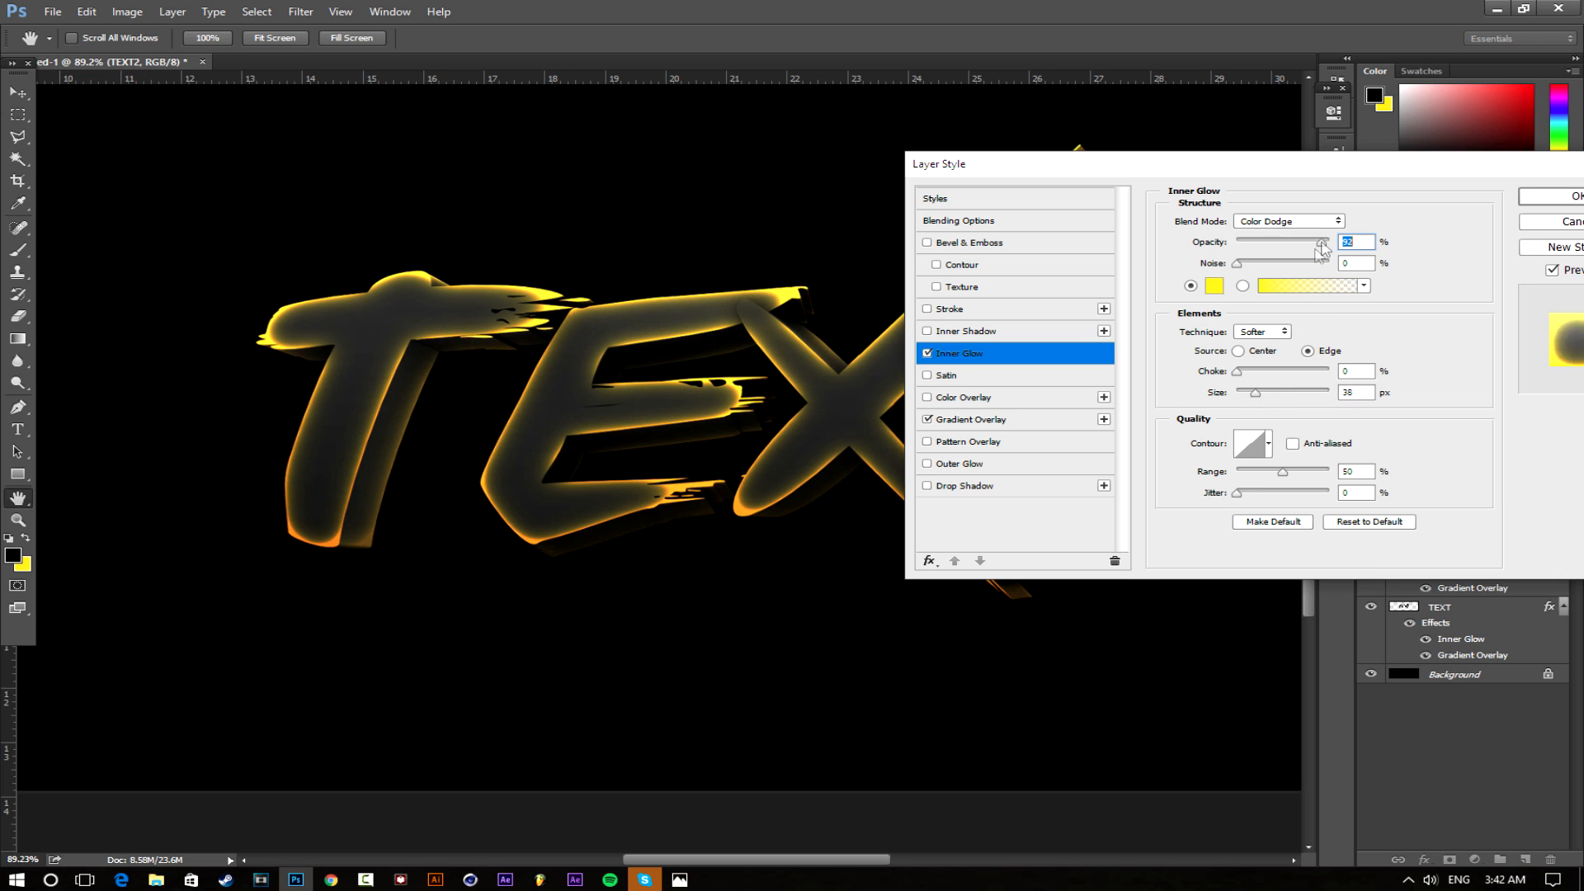
drag(1259, 398, 1255, 397)
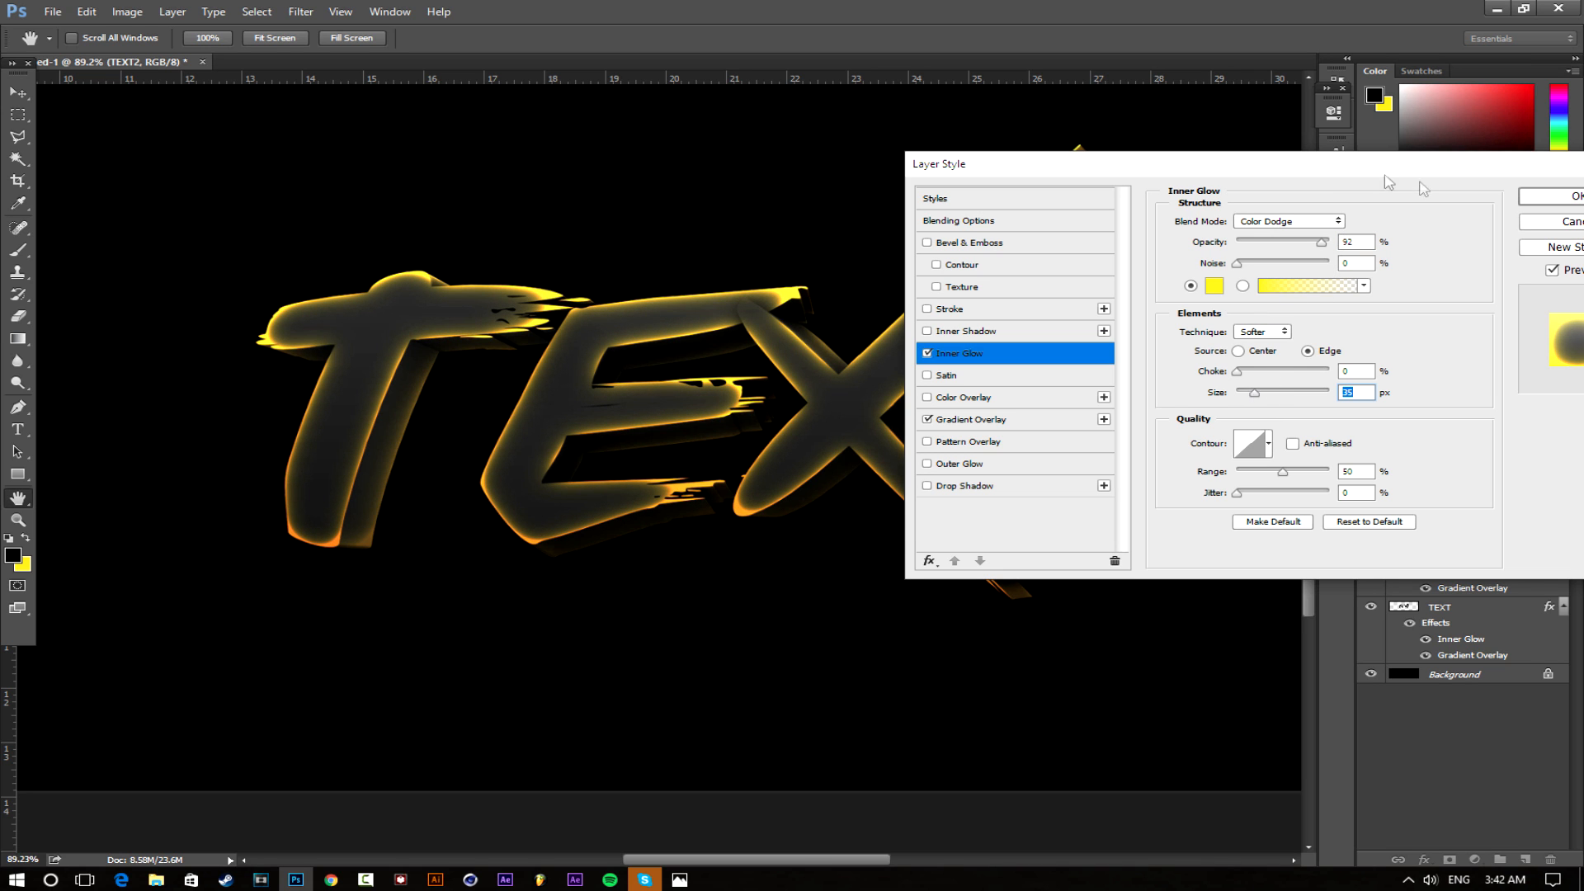
drag(1358, 177, 1139, 178)
click(1335, 206)
Examine the glowing text at several zoom levels, comparing TEXT2 with and without its Gradient Overlay
scroll(768, 410, down, 7)
scroll(656, 496, up, 5)
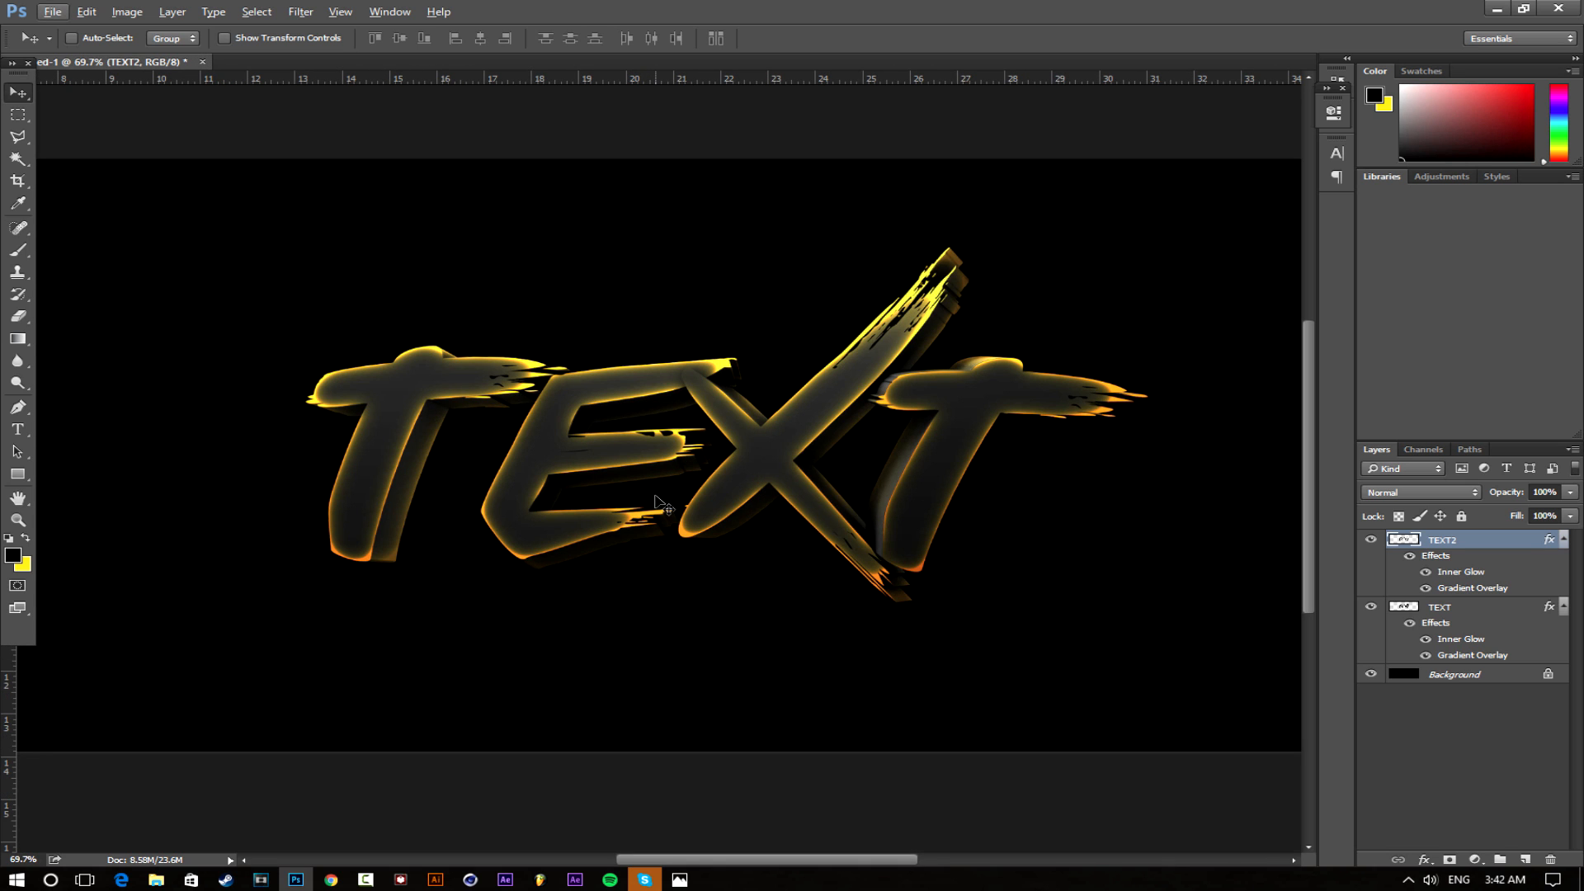
scroll(656, 500, down, 5)
scroll(619, 472, up, 6)
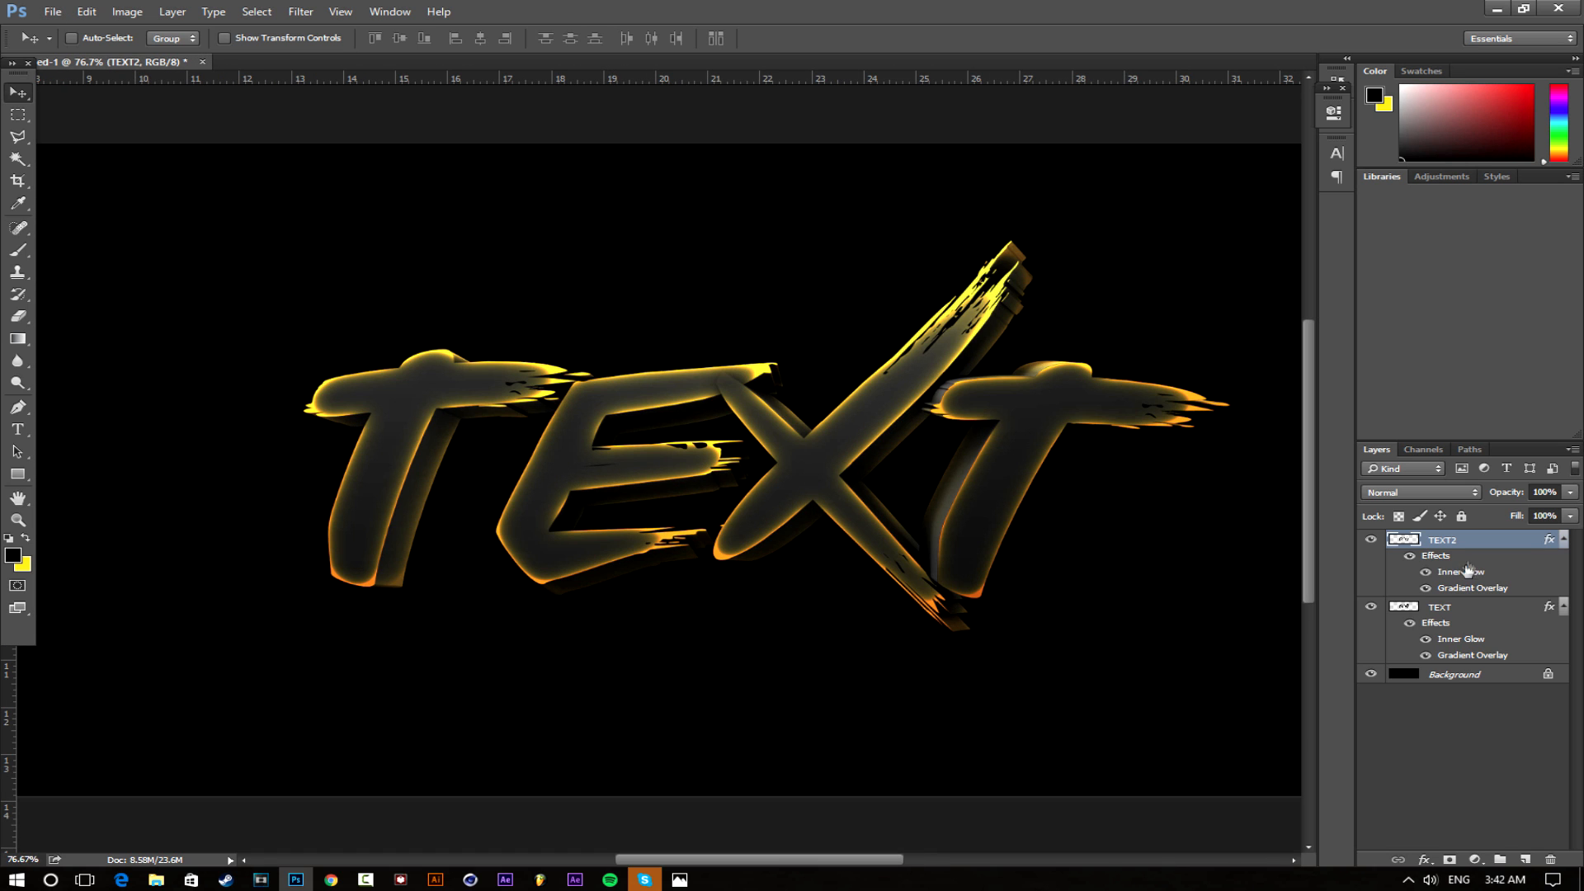
click(1427, 589)
click(1426, 589)
scroll(759, 489, down, 5)
scroll(715, 483, up, 5)
Duplicate the TEXT2 layer, clear the copy's layer style, and set the copy's fill to 0%
key(ctrl+j)
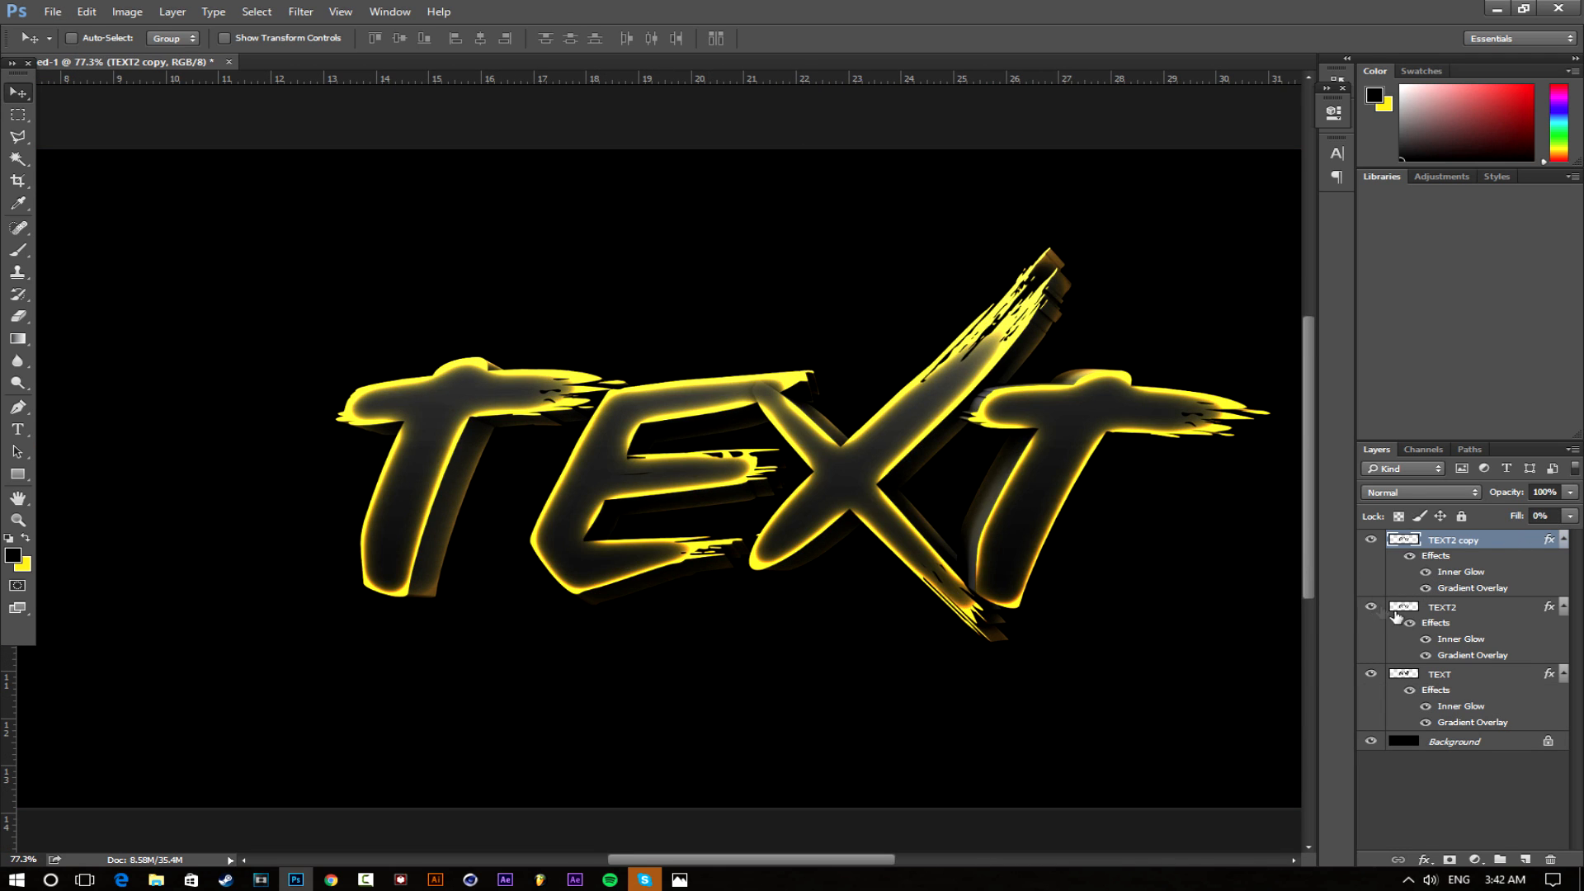
right_click(1459, 578)
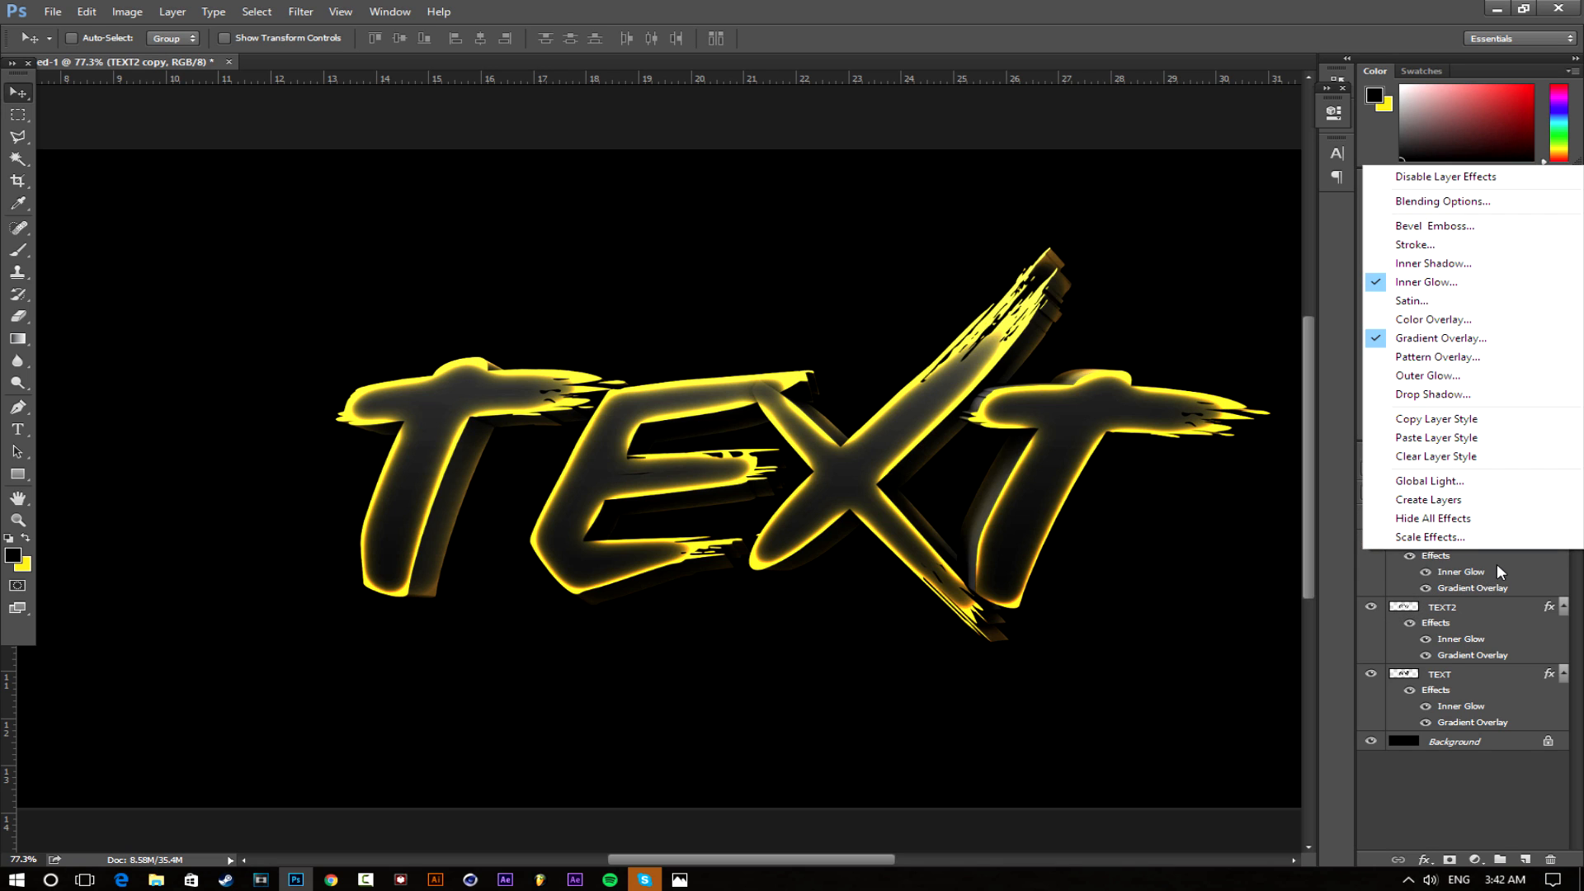
click(1497, 564)
right_click(1503, 542)
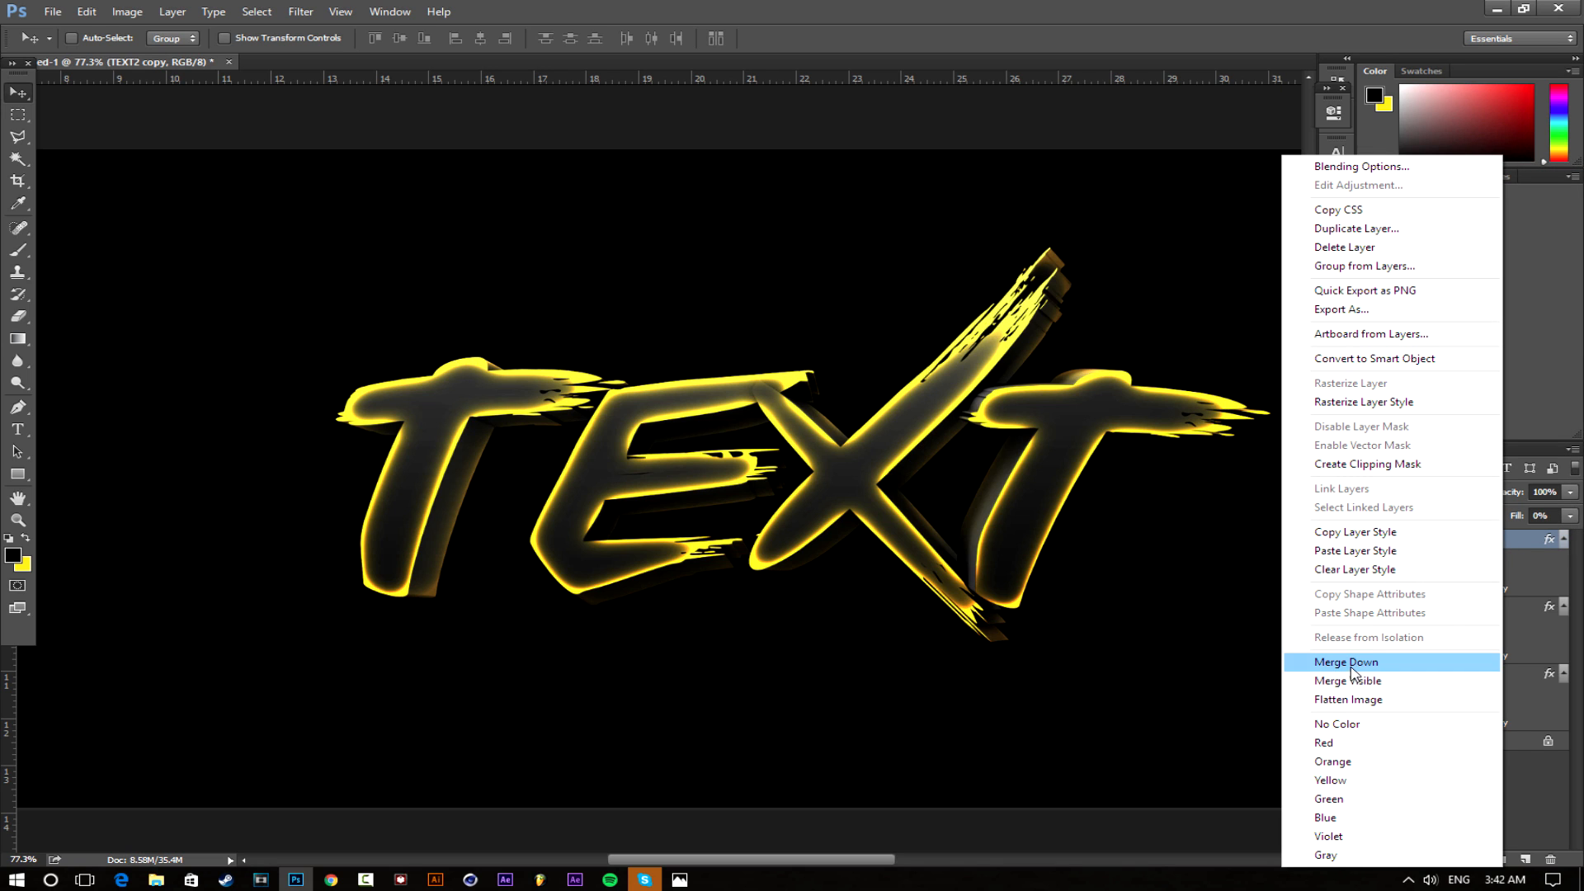
click(1386, 570)
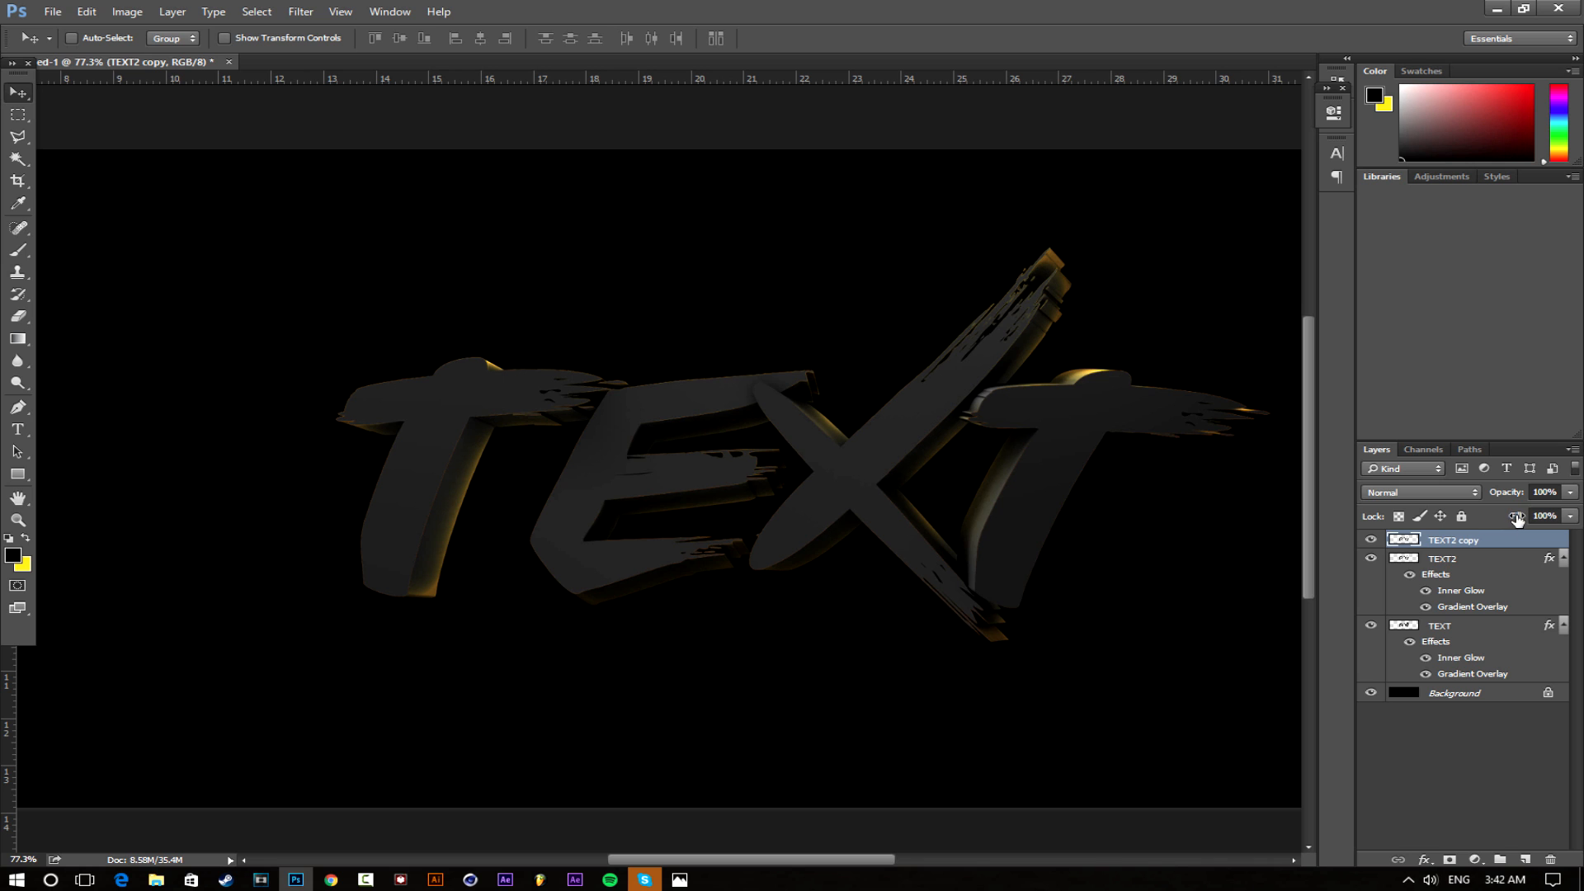
drag(736, 541, 736, 541)
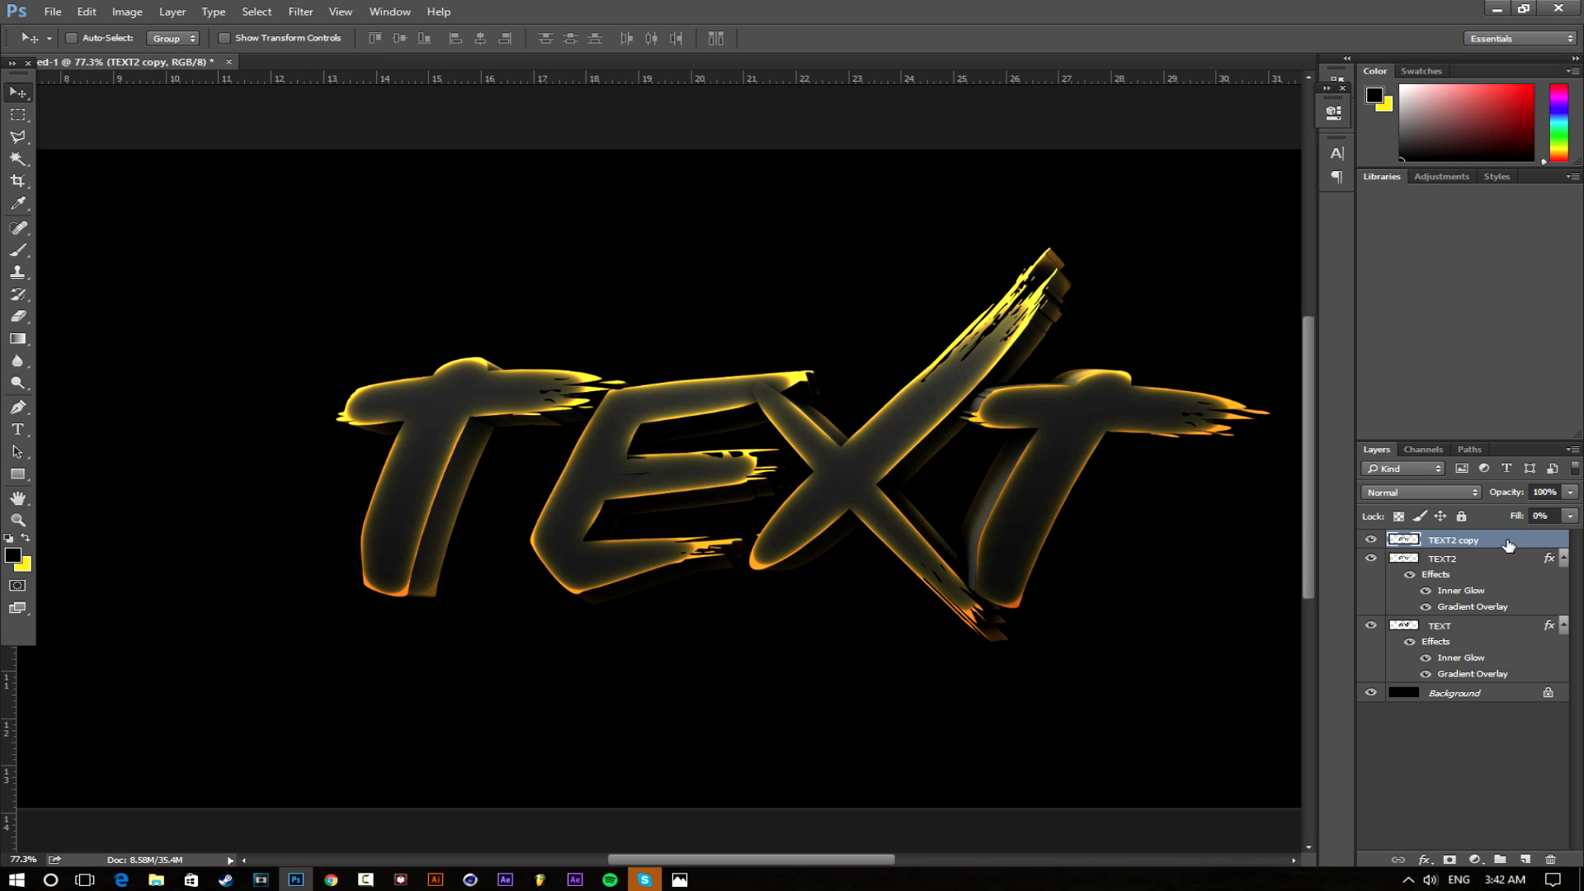
Add a yellow Inner Glow to the TEXT2 copy layer in Screen mode at 22% opacity and 40 px size
double_click(1508, 544)
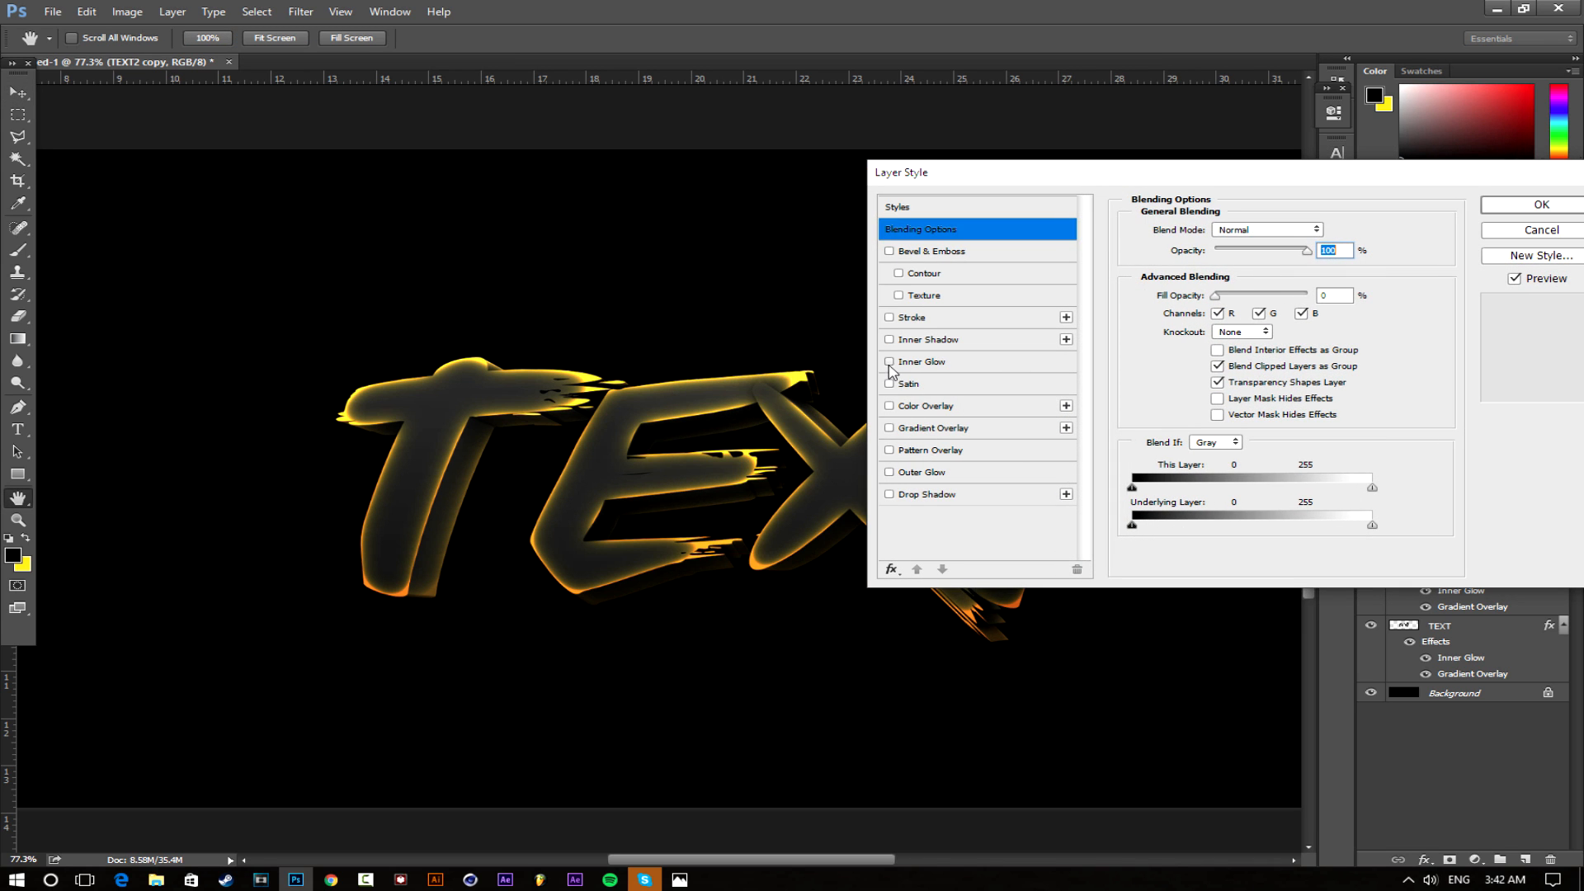
click(890, 362)
click(1242, 230)
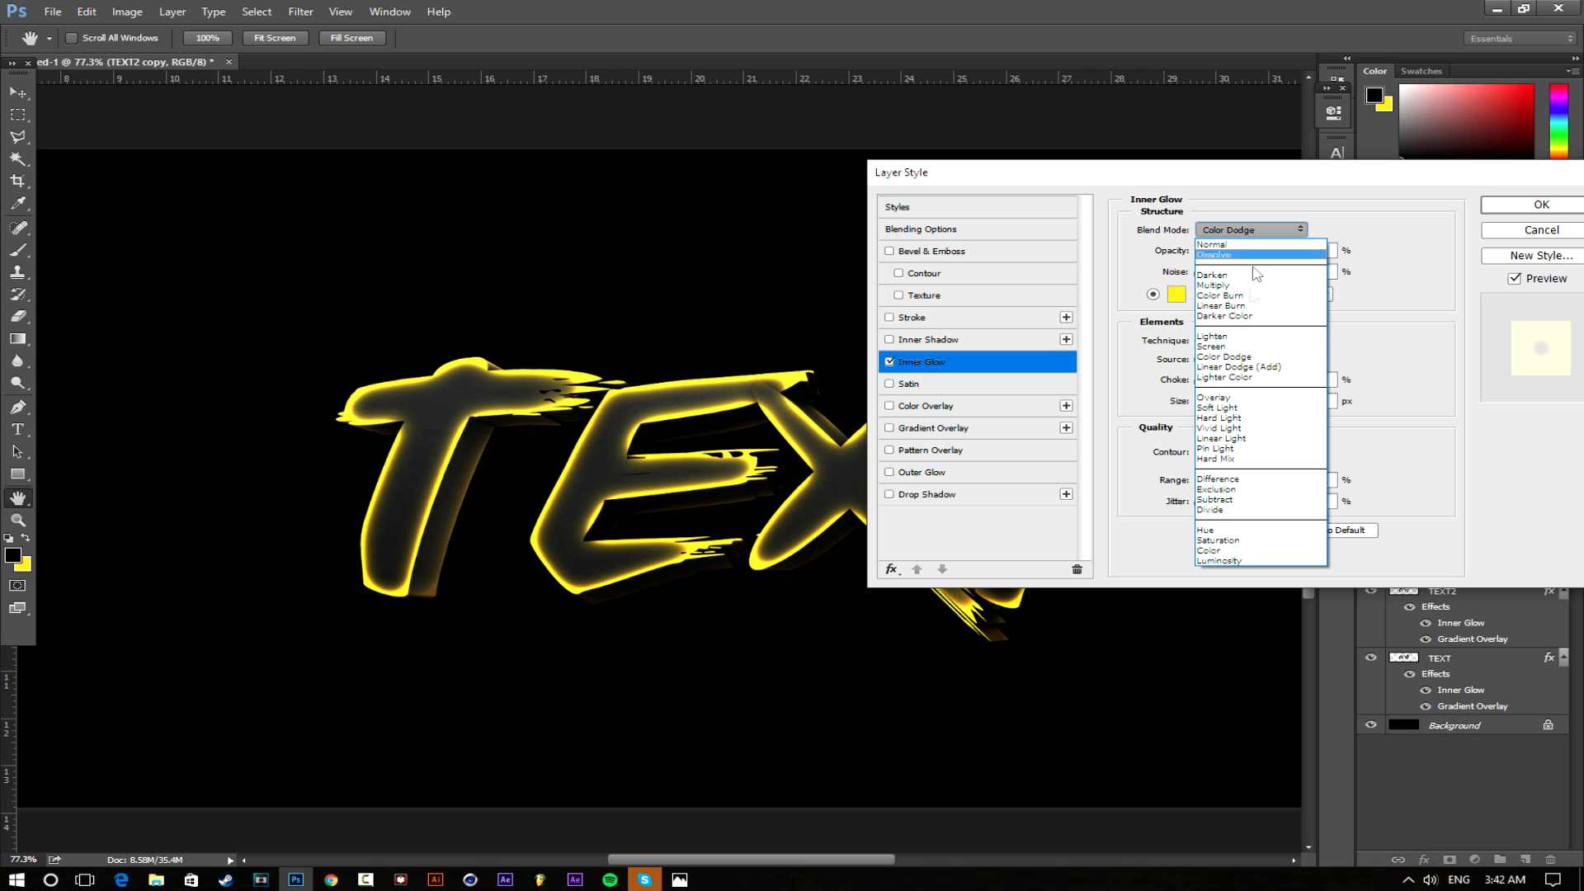
click(1221, 351)
drag(1224, 408, 1228, 409)
drag(1284, 251, 1223, 259)
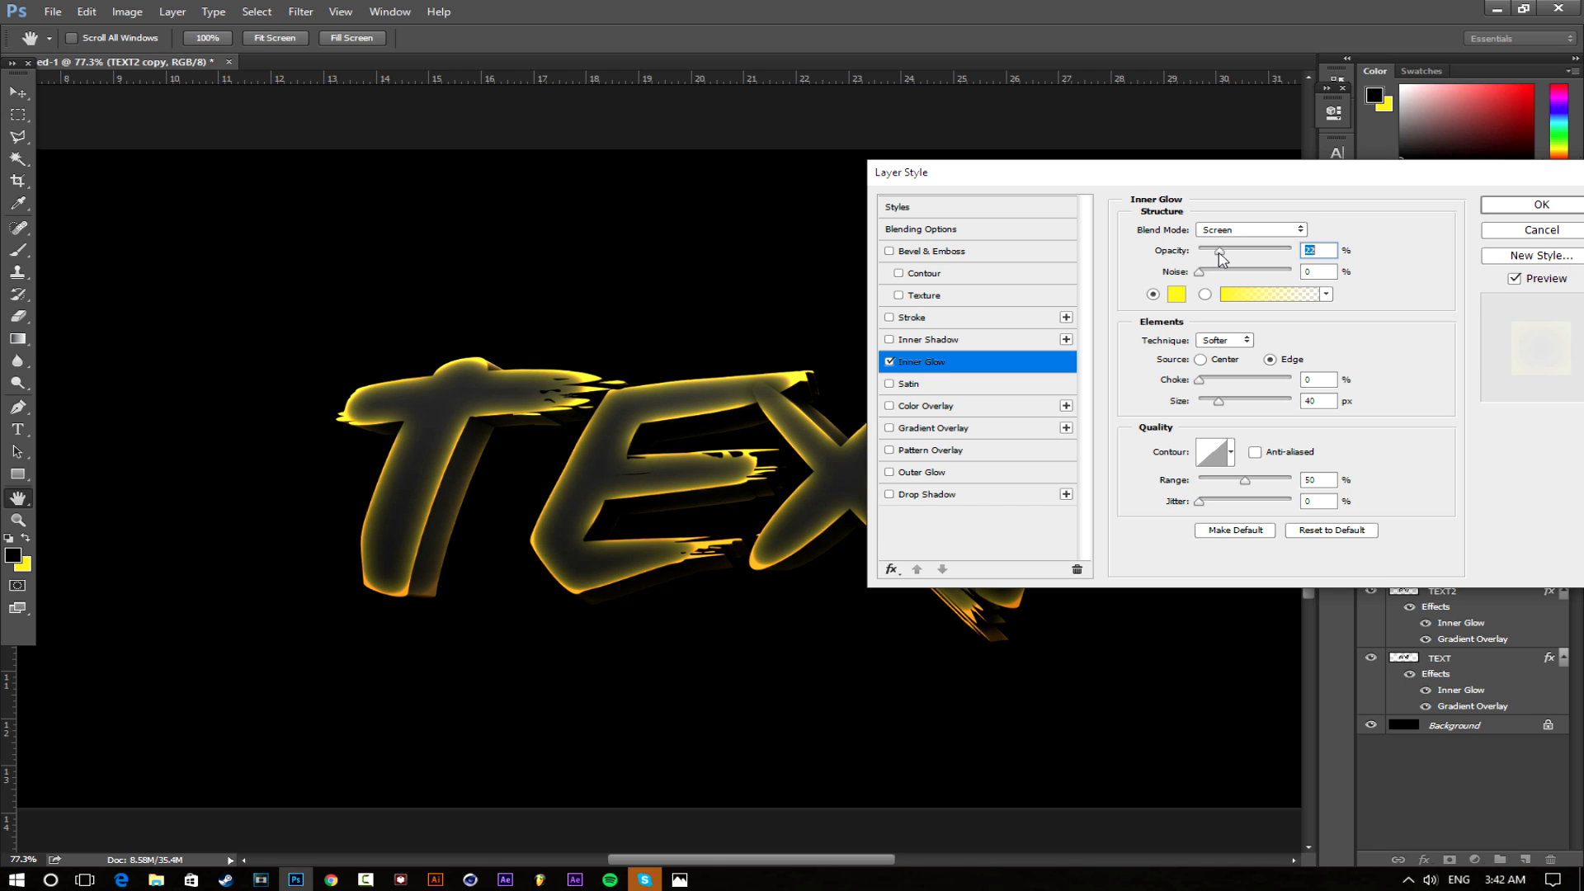
Compare TEXT2 copy with and without its Inner Glow, switch the glow to Color Dodge, fine-tune its opacity and size, and apply the style
click(891, 362)
click(890, 362)
click(1235, 235)
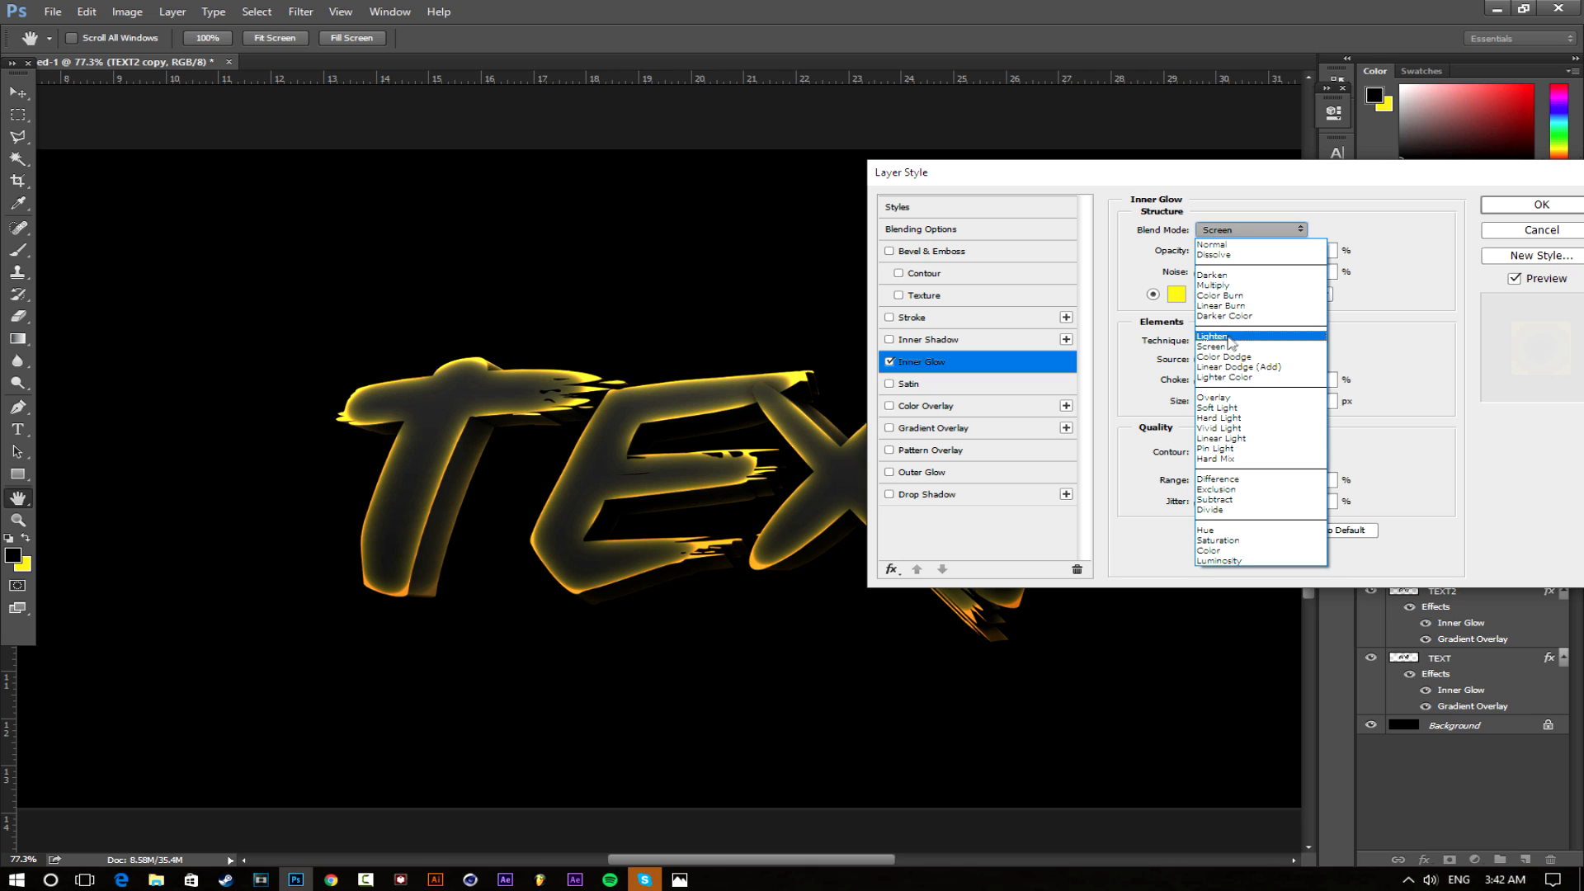
click(1231, 363)
drag(1212, 256, 1228, 256)
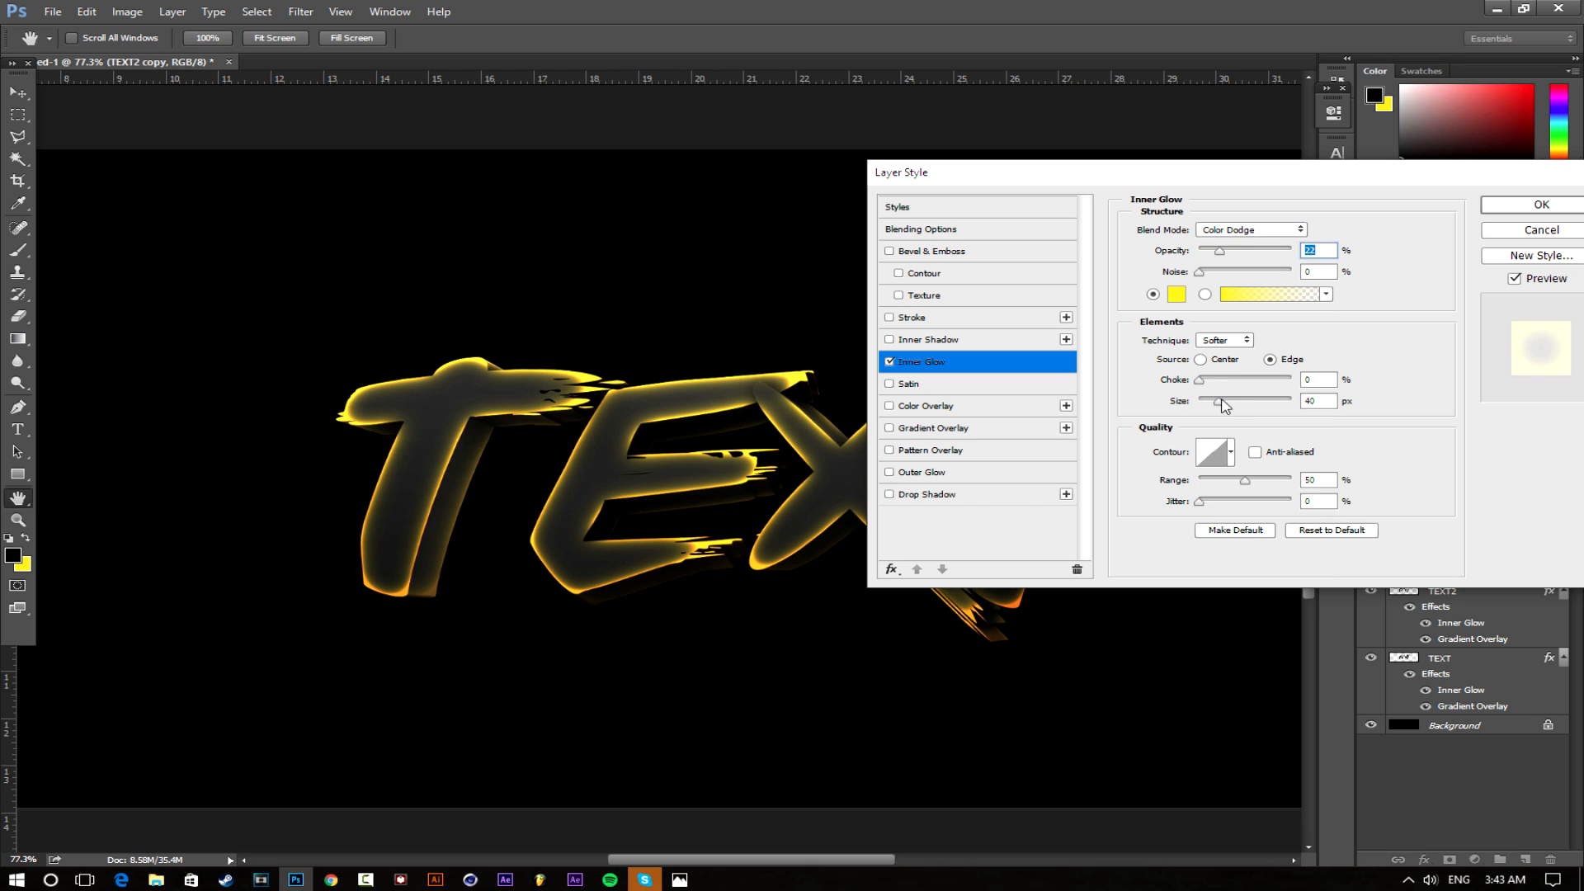
mouse_move(1238, 405)
mouse_down()
mouse_move(1188, 404)
mouse_move(1220, 400)
mouse_up()
click(1561, 214)
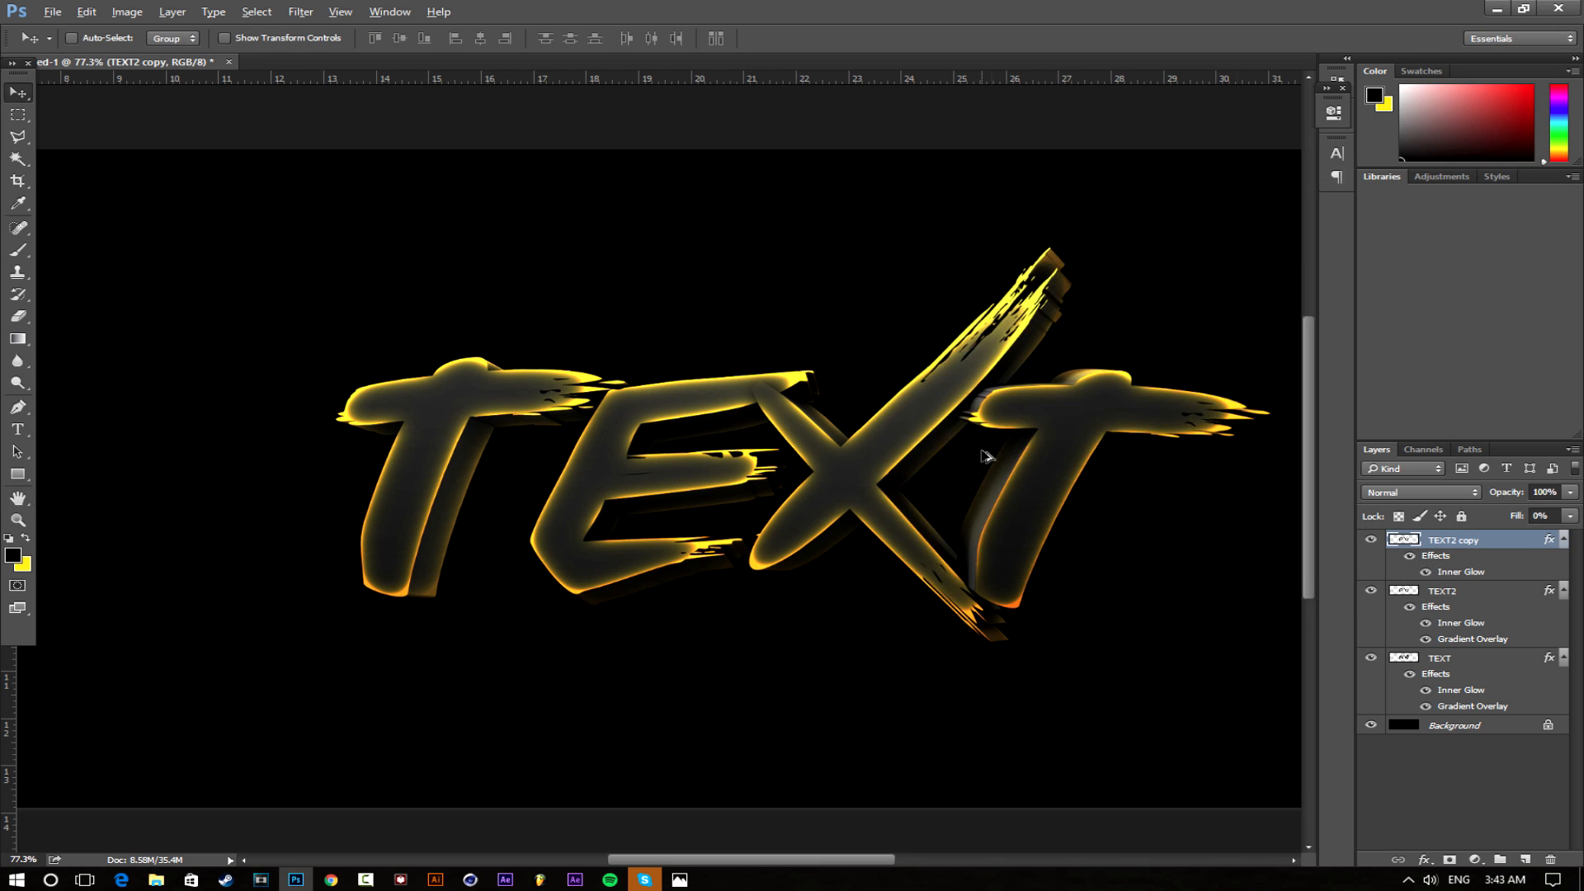
Examine the glowing text at several zoom levels and check TEXT2 copy's blending options
scroll(986, 460, down, 6)
scroll(633, 532, up, 4)
scroll(631, 520, up, 2)
scroll(640, 508, down, 4)
scroll(652, 491, up, 2)
scroll(656, 488, up, 2)
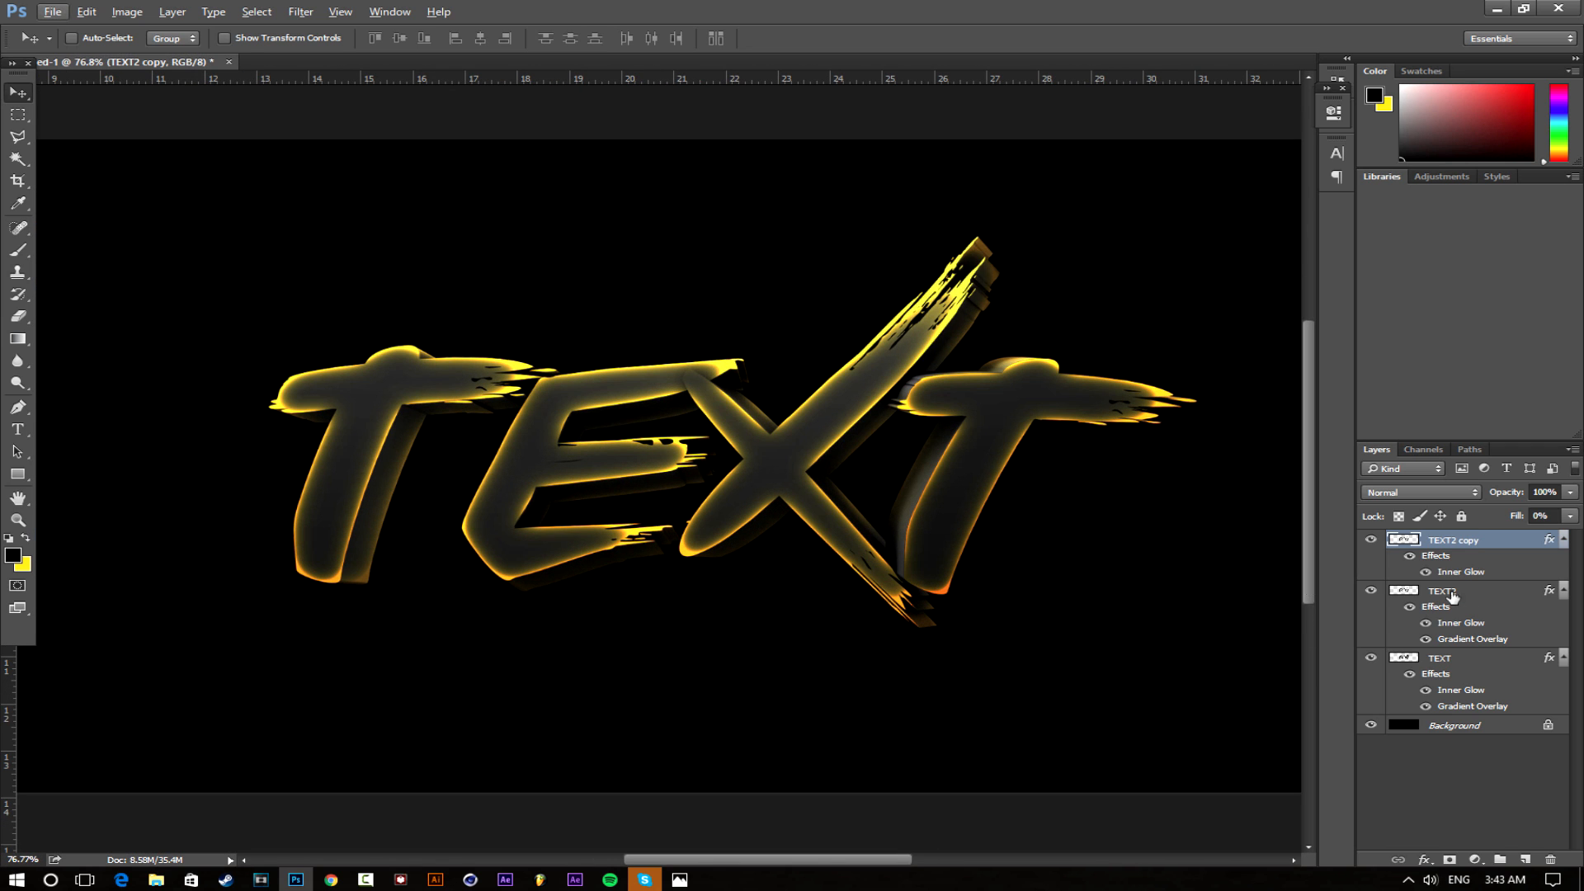
double_click(1419, 565)
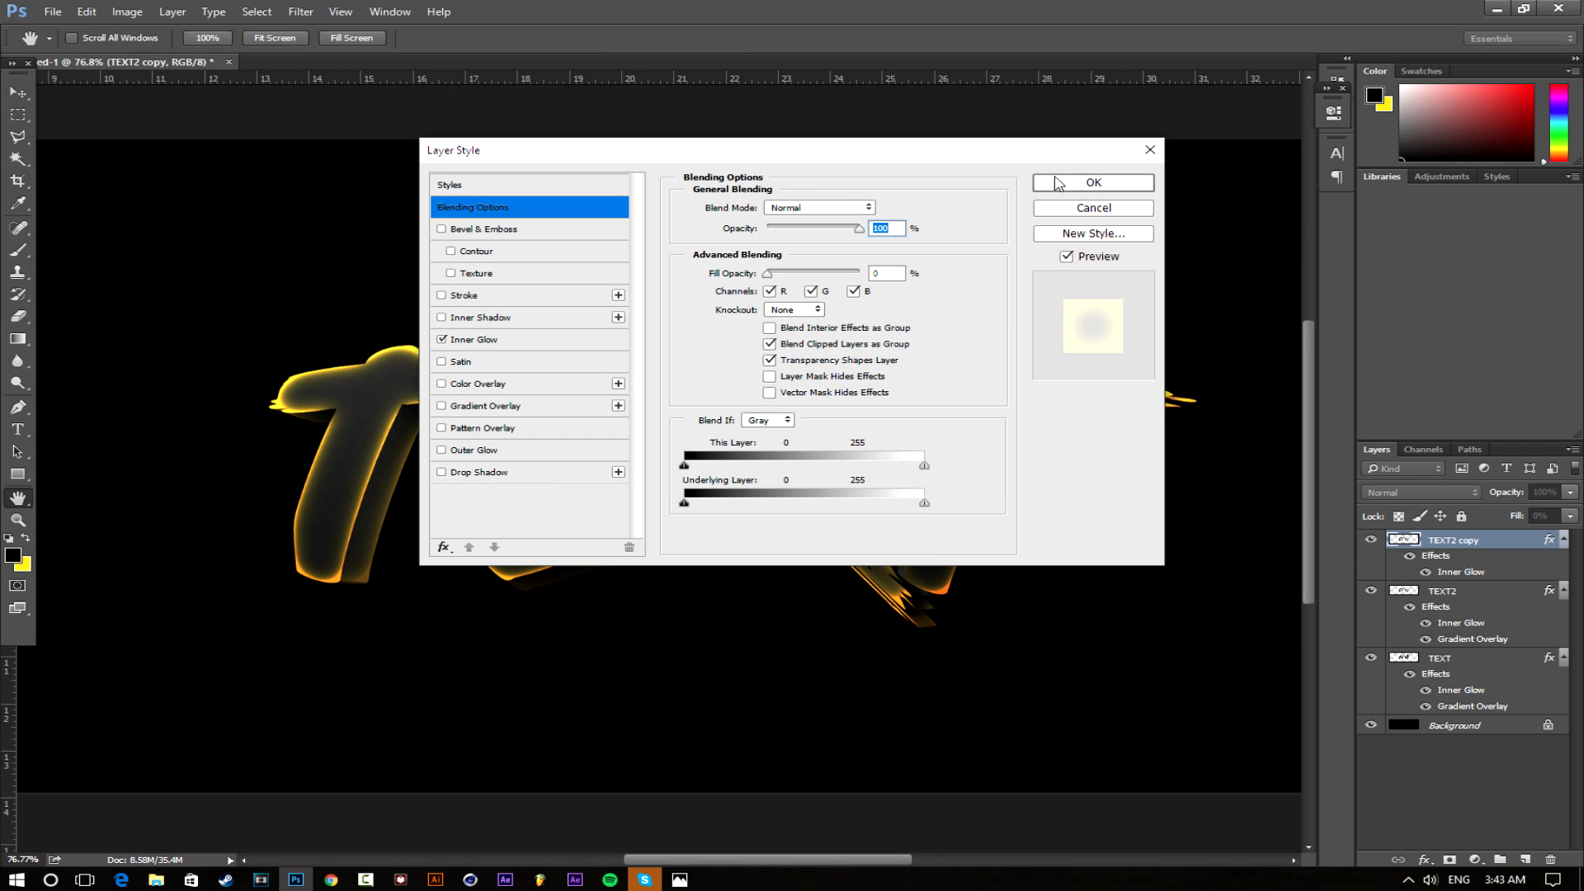
click(1097, 203)
Add a black Color Overlay in Normal mode at 30% opacity to the TEXT2 layer and apply the style
double_click(1494, 609)
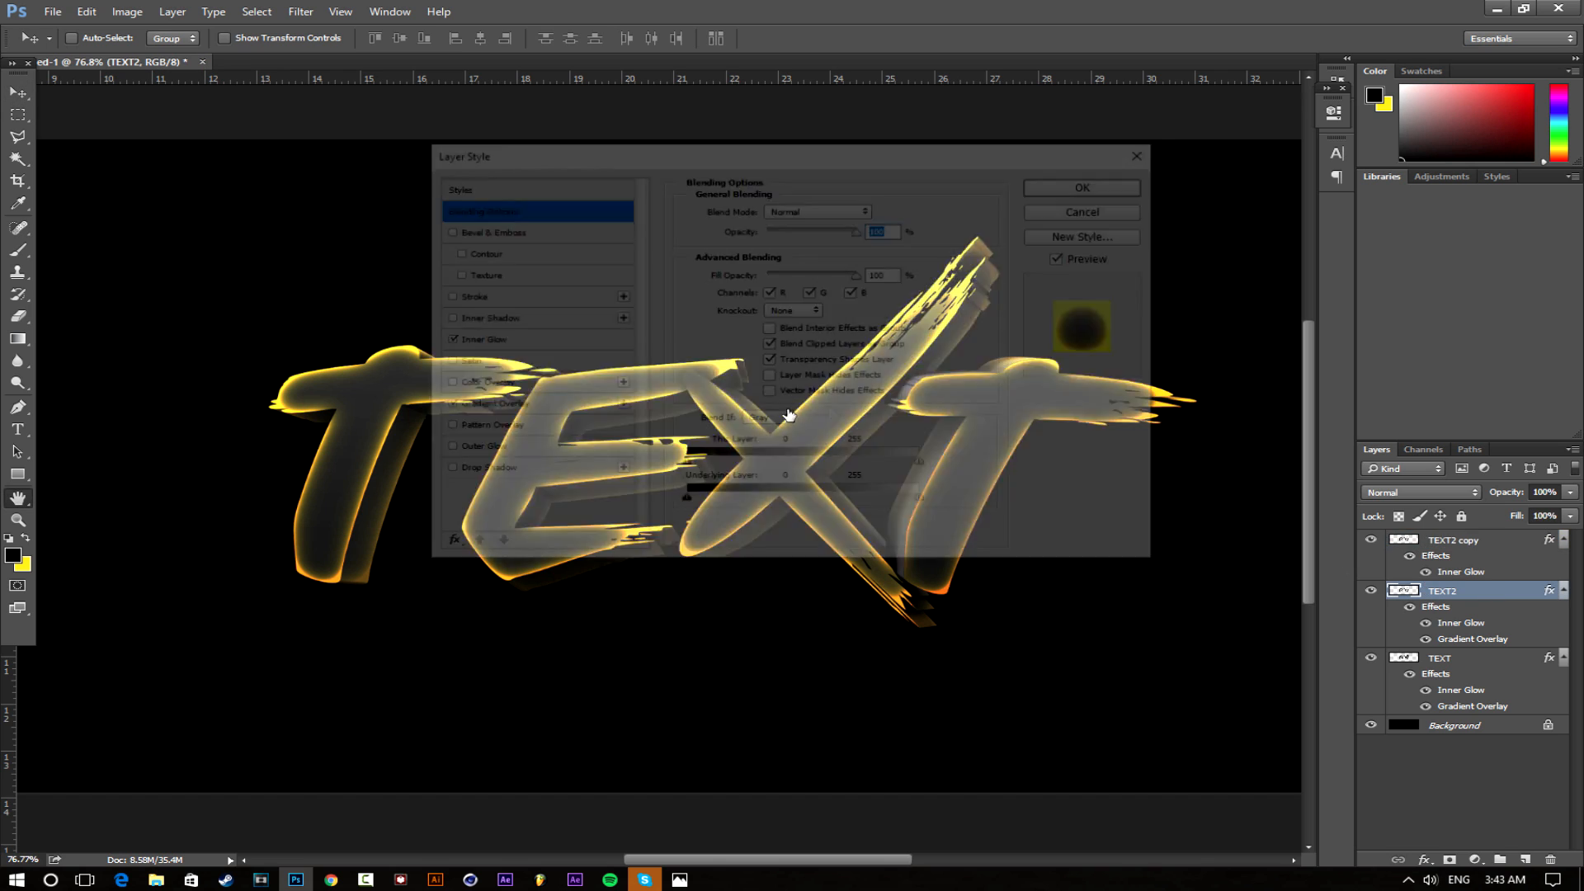
drag(696, 149, 1044, 198)
click(781, 411)
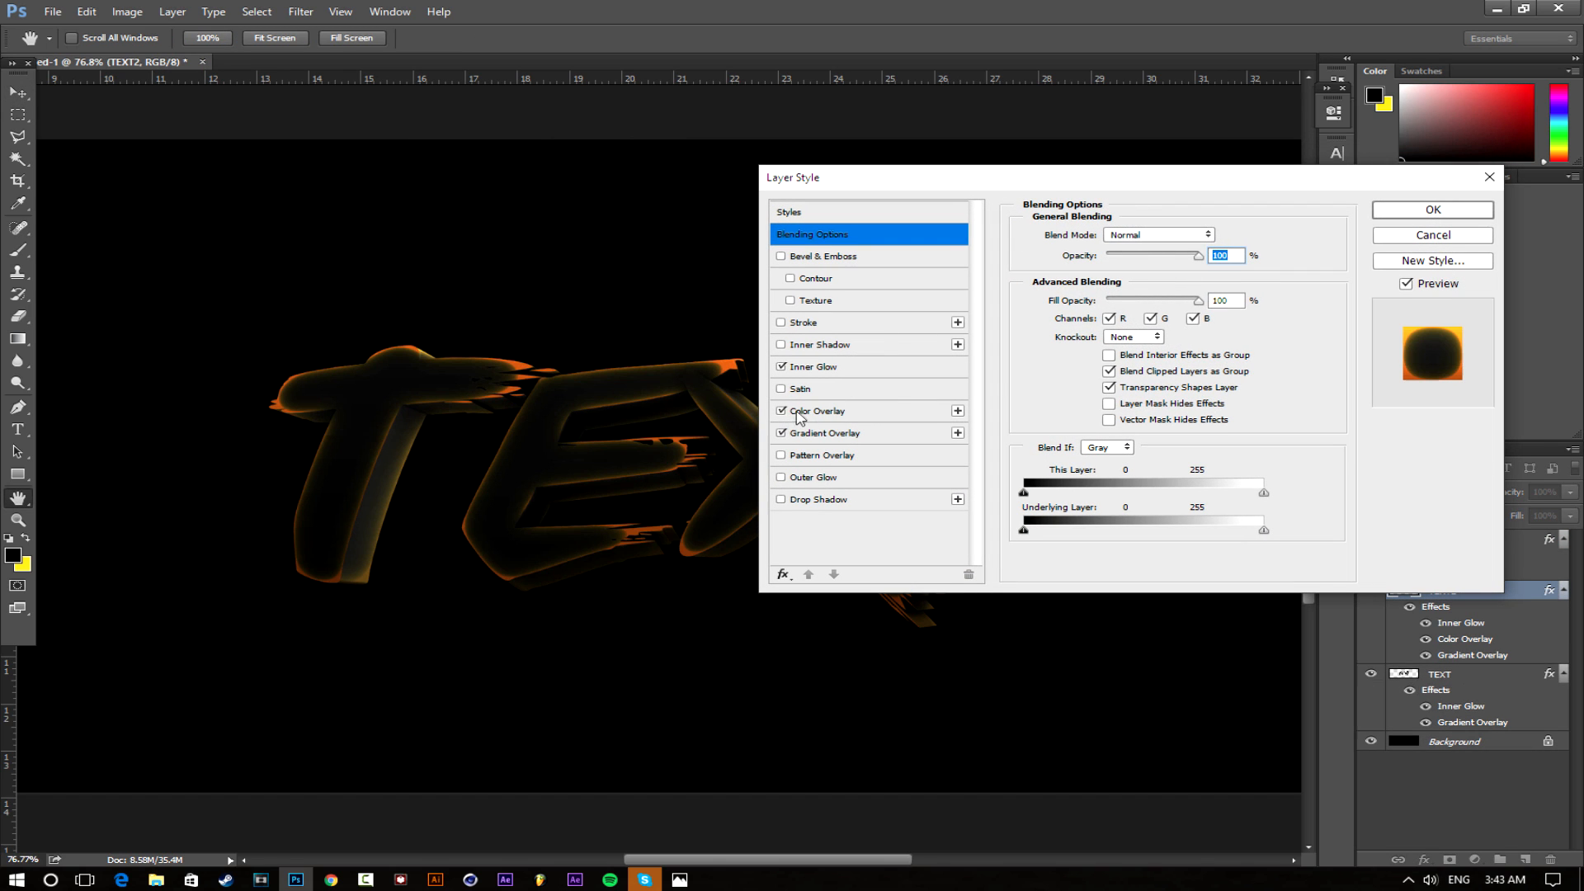
click(817, 411)
click(1214, 236)
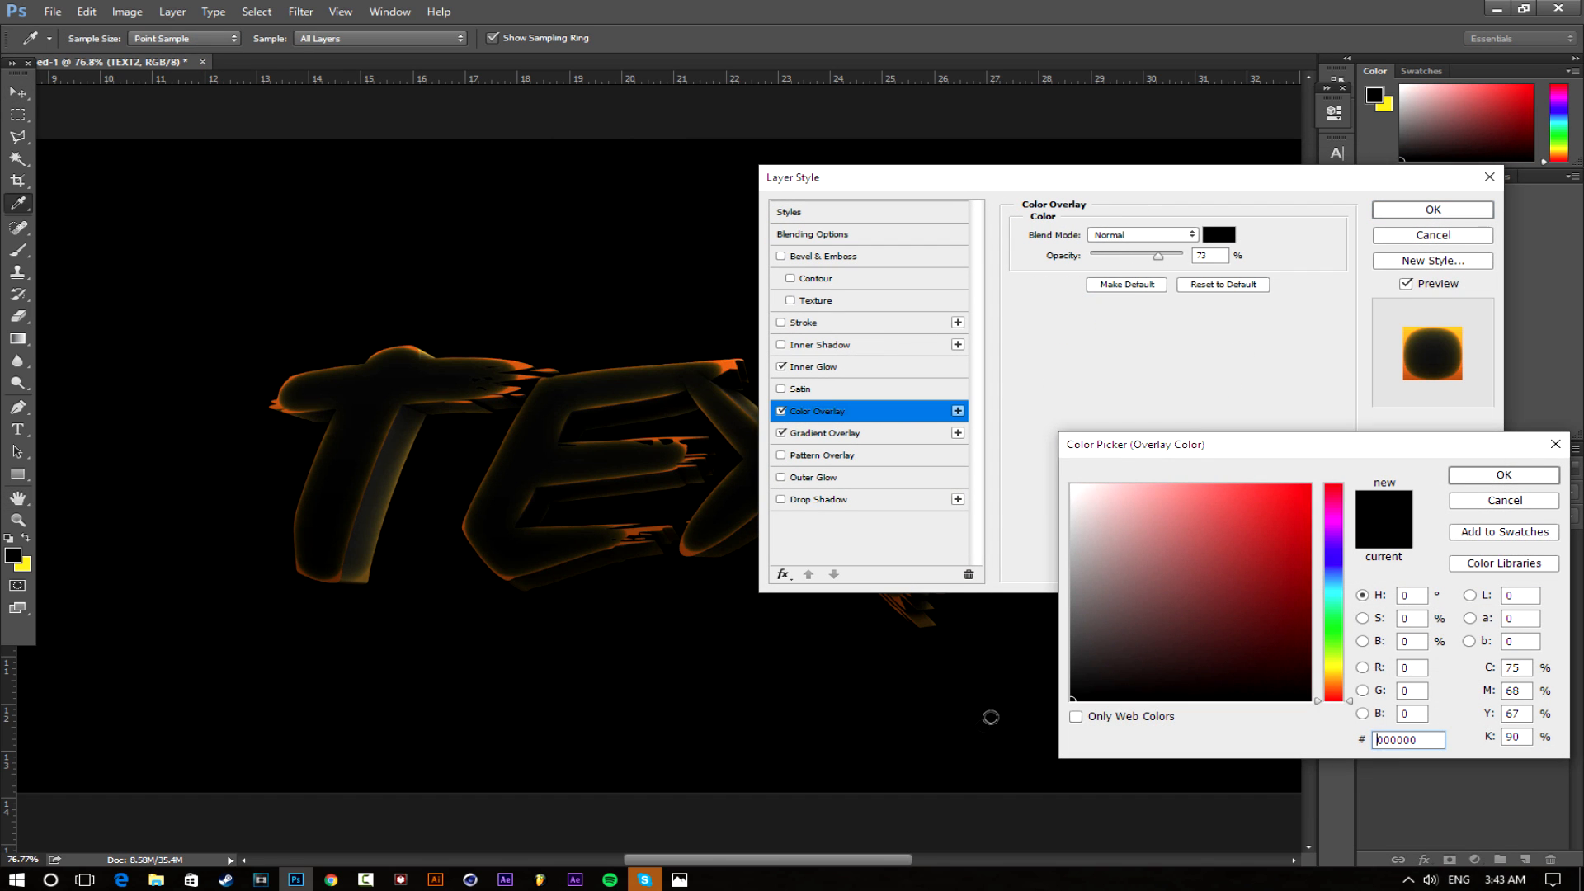
click(1504, 474)
mouse_move(1157, 257)
mouse_down()
mouse_move(993, 265)
mouse_move(1127, 266)
mouse_up()
click(1413, 215)
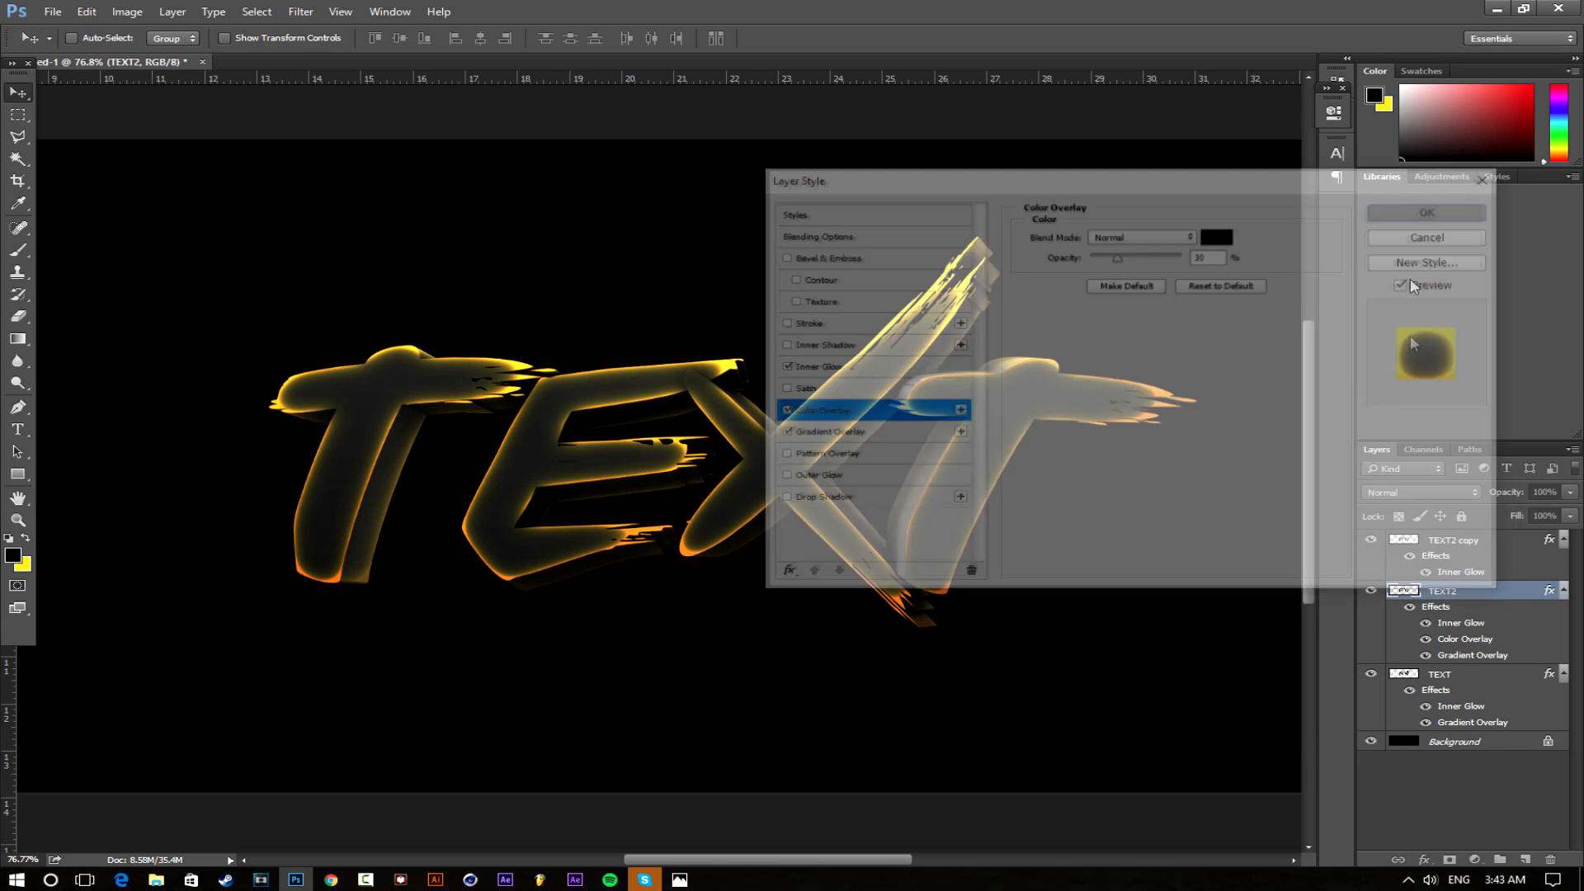
Check the darkened text, and create a new empty layer above TEXT2 copy
scroll(792, 541, down, 6)
scroll(673, 516, up, 3)
scroll(850, 528, up, 2)
scroll(842, 526, down, 2)
scroll(735, 555, up, 3)
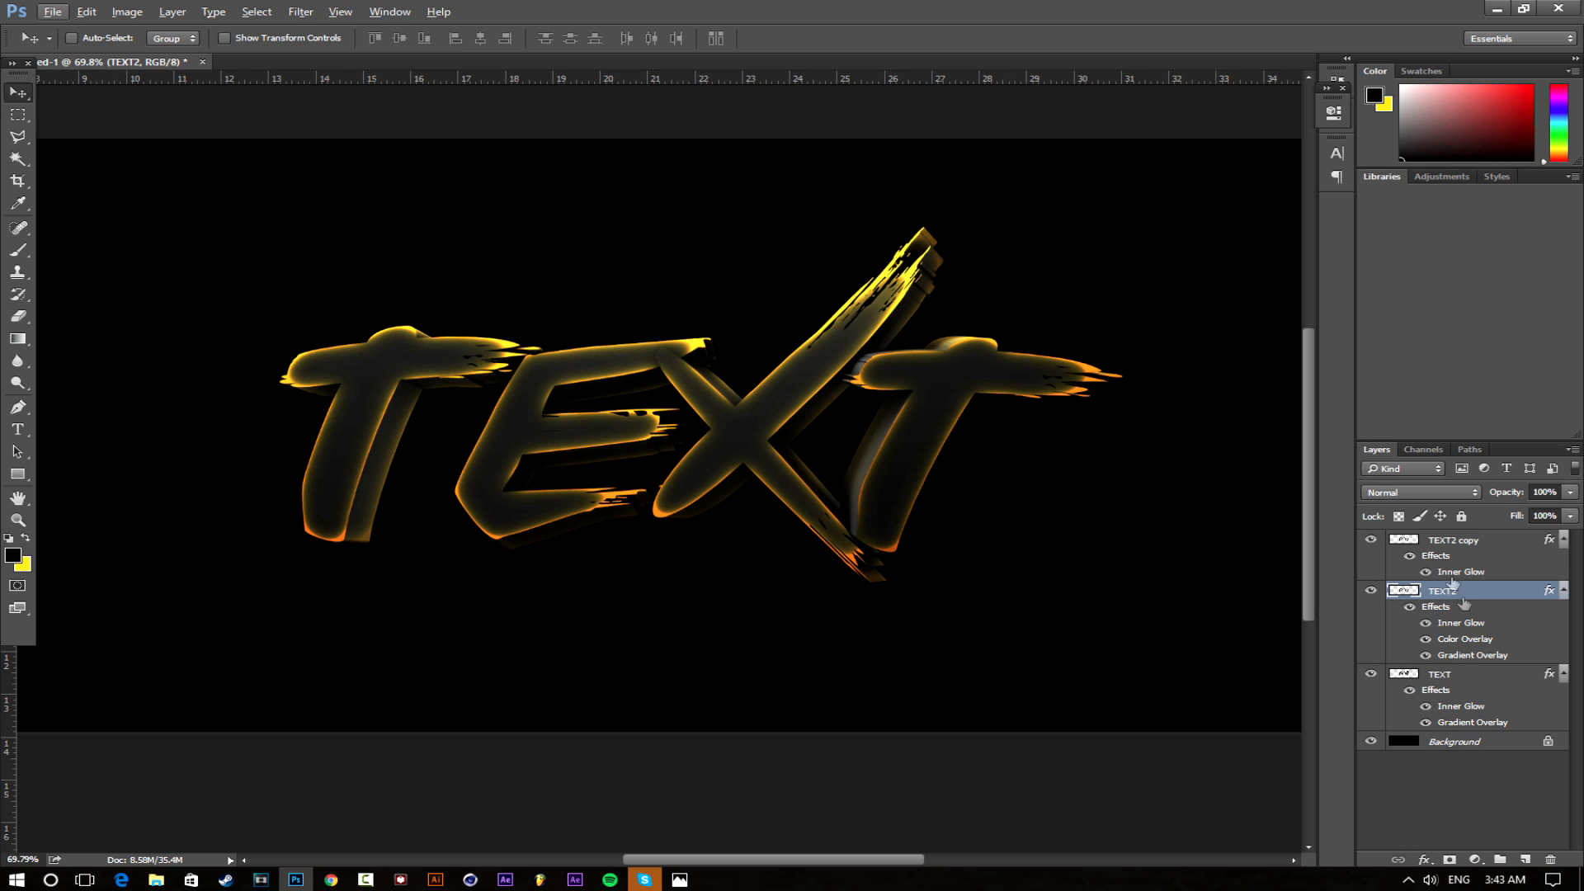
click(1448, 544)
click(1526, 858)
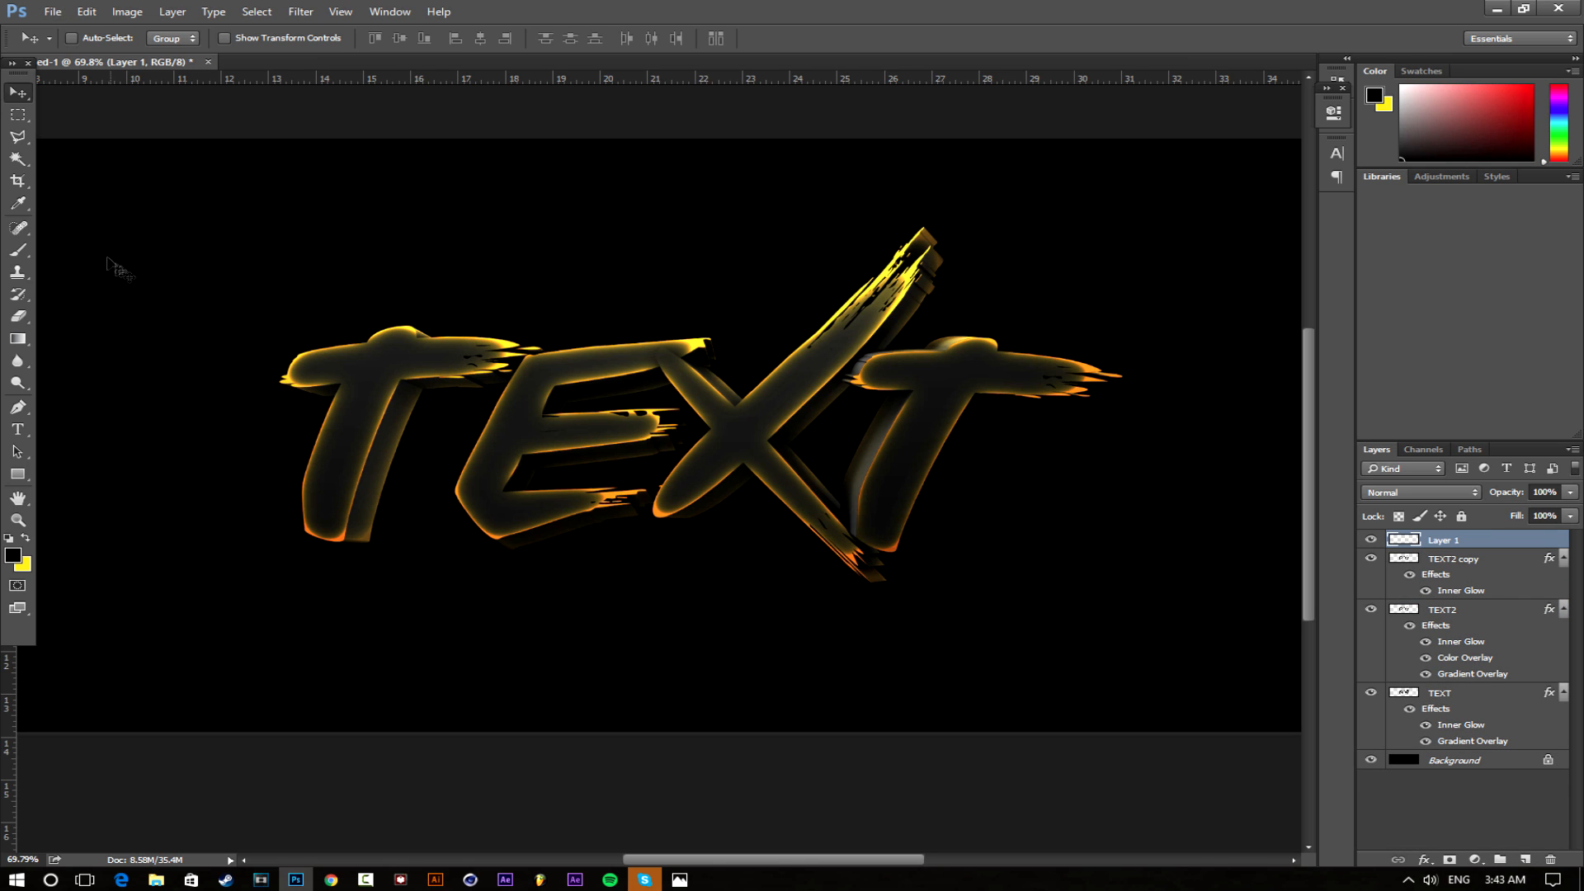
Set up the Brush tool with 0% hardness, a size of about 214 px, and yellow ffde00 as the foreground colour
key(b)
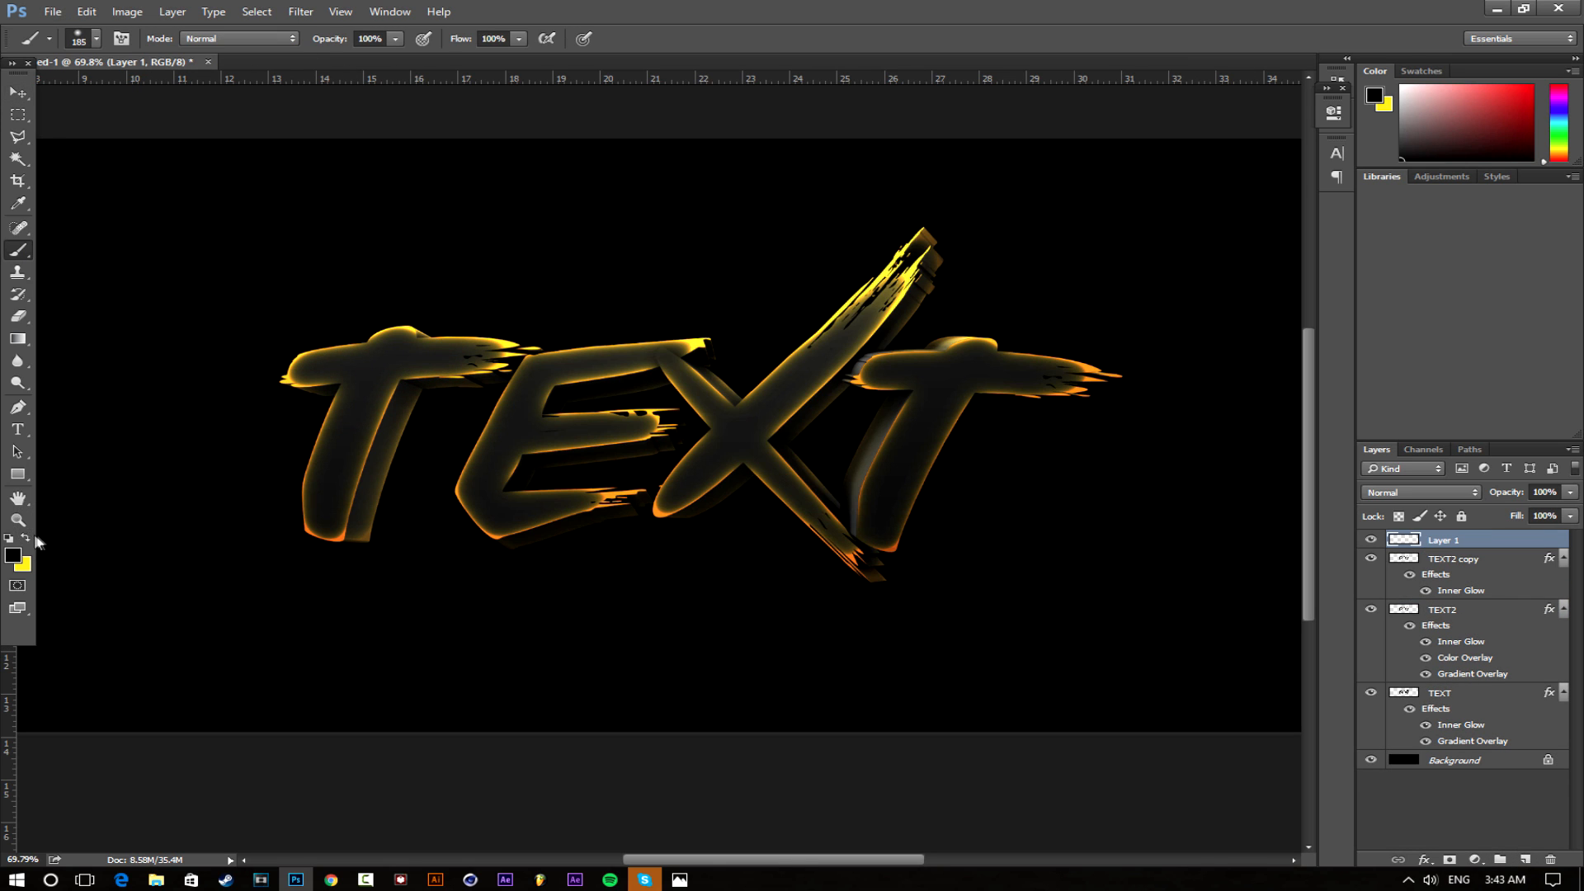
click(33, 537)
right_click(361, 354)
drag(451, 438, 390, 438)
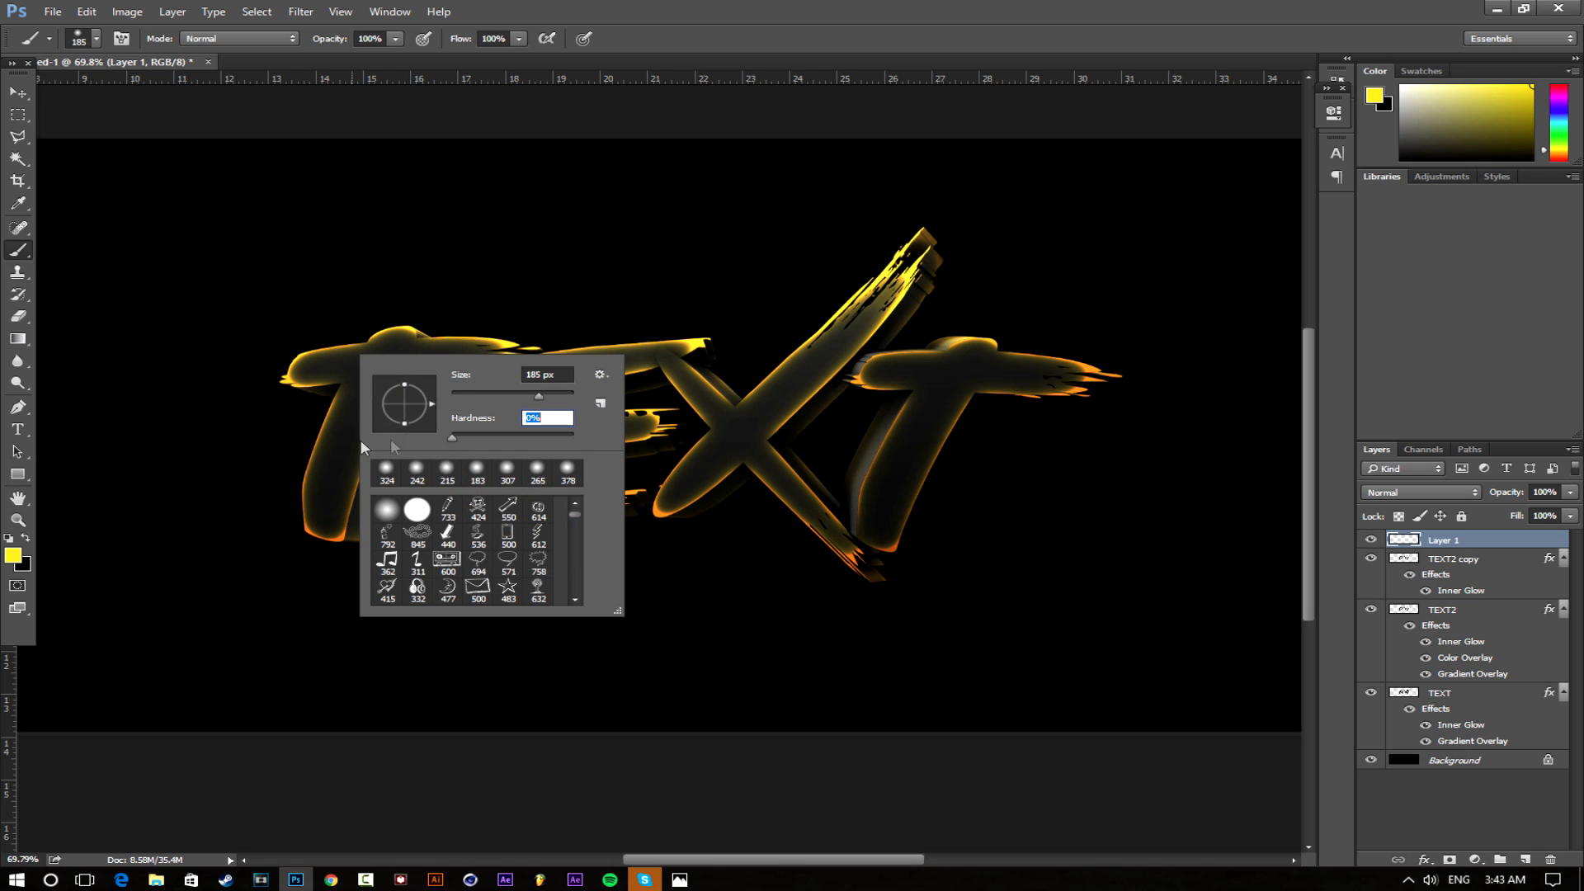
click(774, 23)
drag(419, 355, 438, 363)
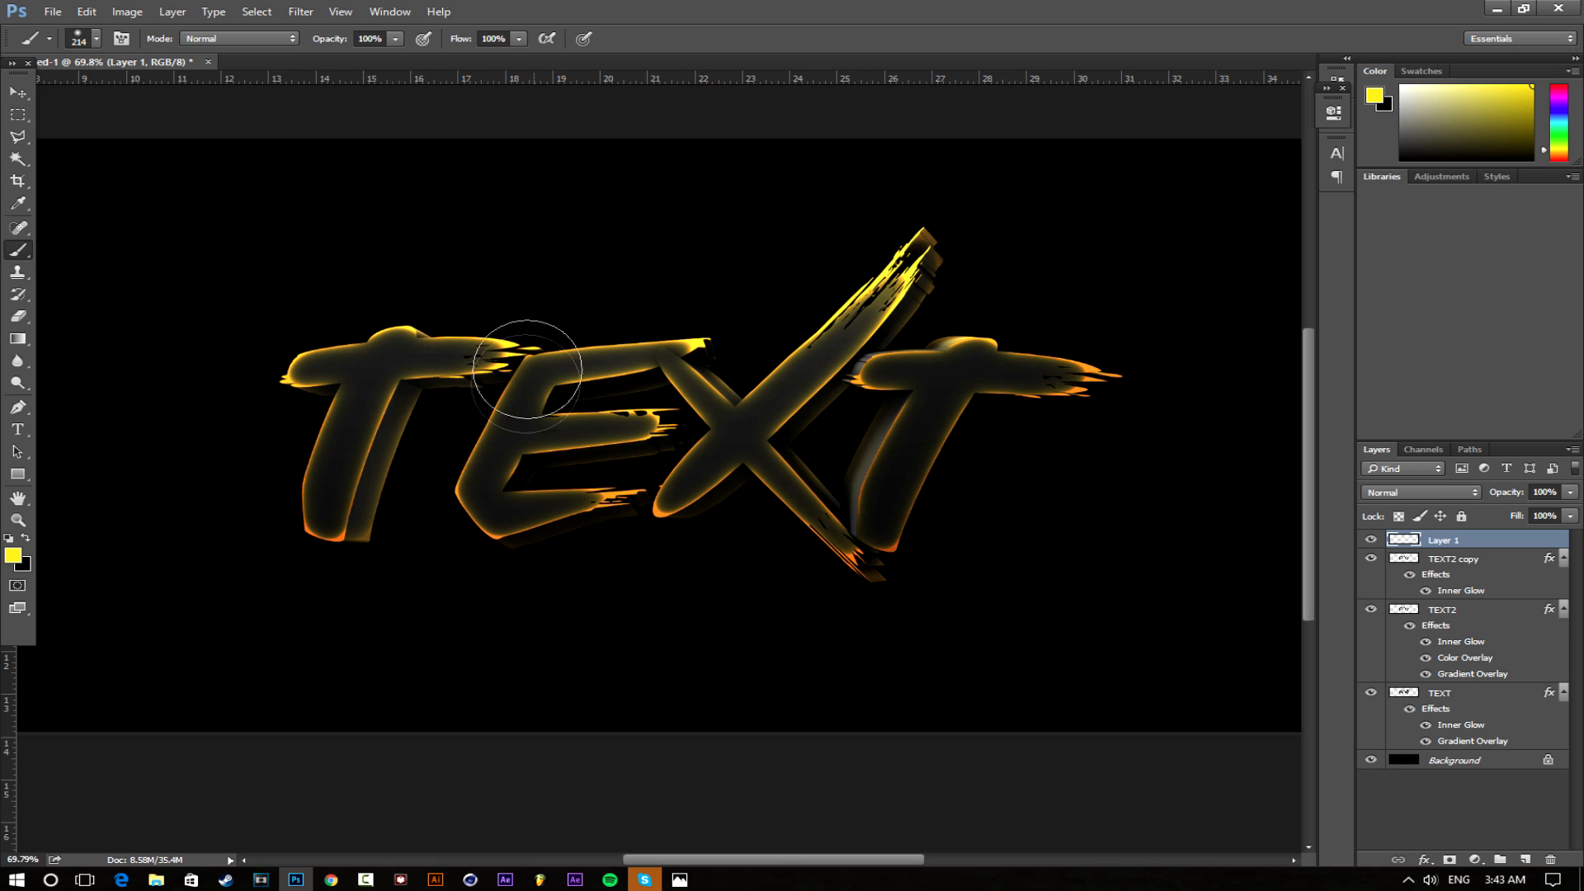
click(13, 556)
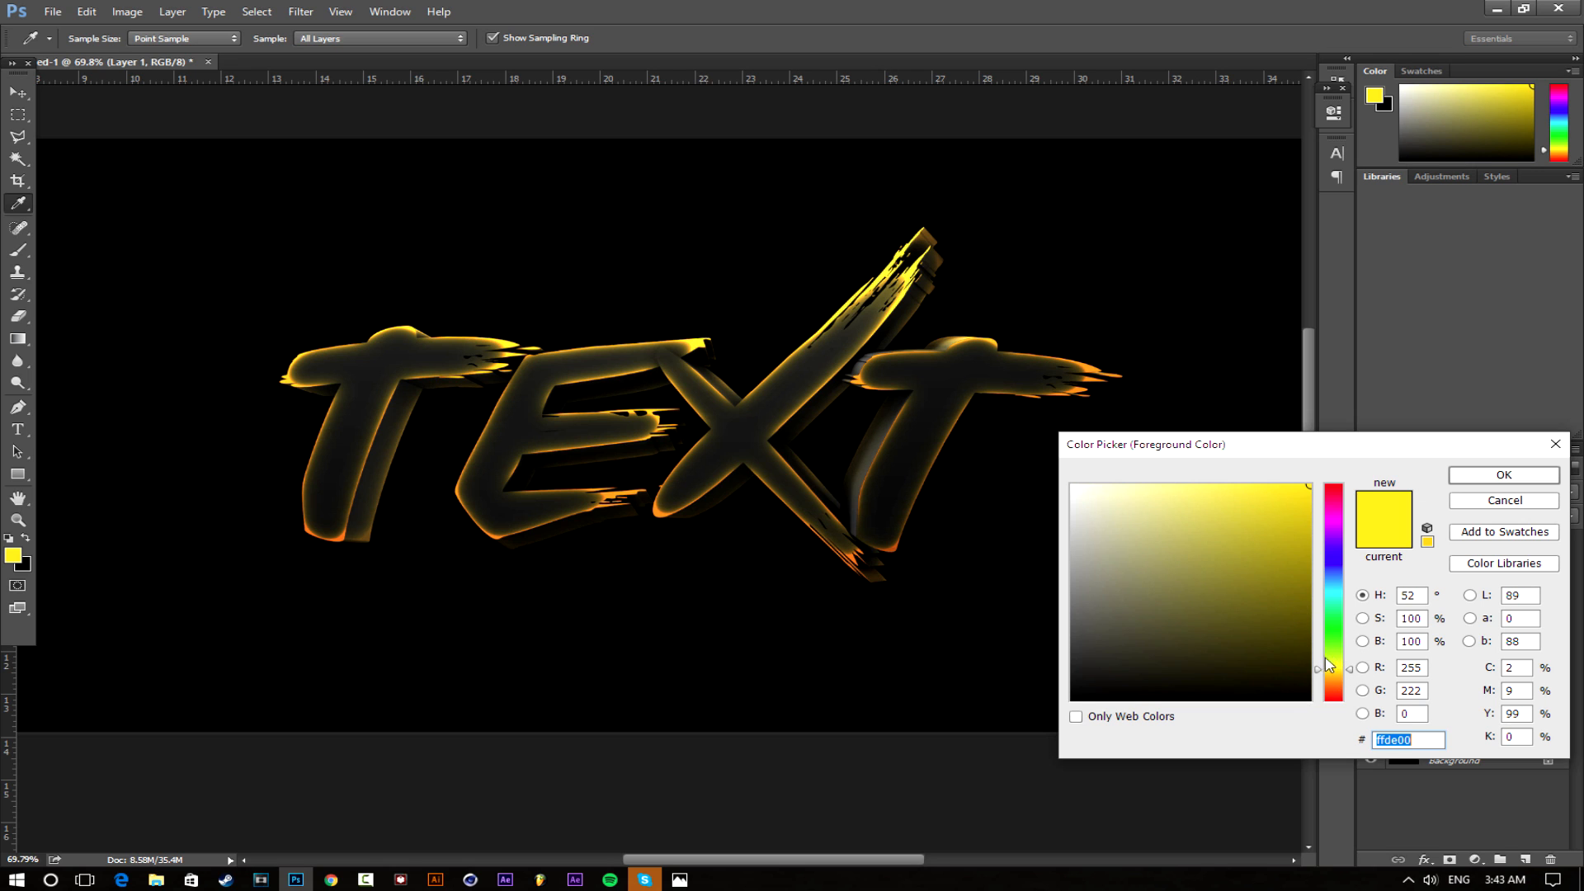
click(1473, 483)
Paint seven soft yellow glow spots on Layer 1 over the letters' tips and corners, using brush sizes of about 231 to 277 px
drag(877, 336, 932, 344)
click(914, 262)
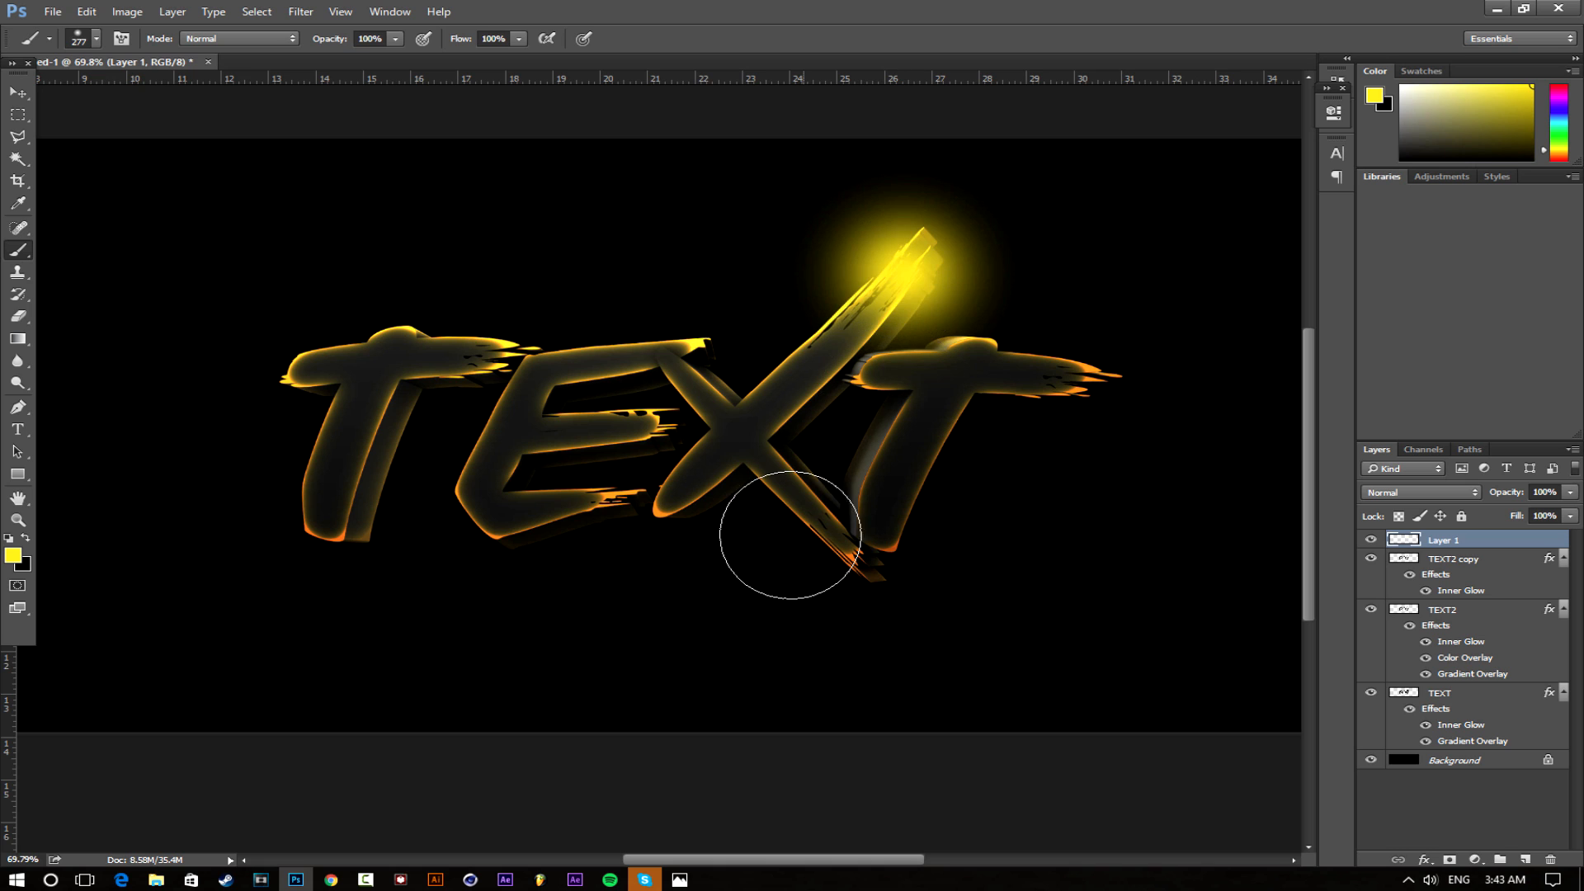
drag(504, 493, 495, 505)
click(505, 351)
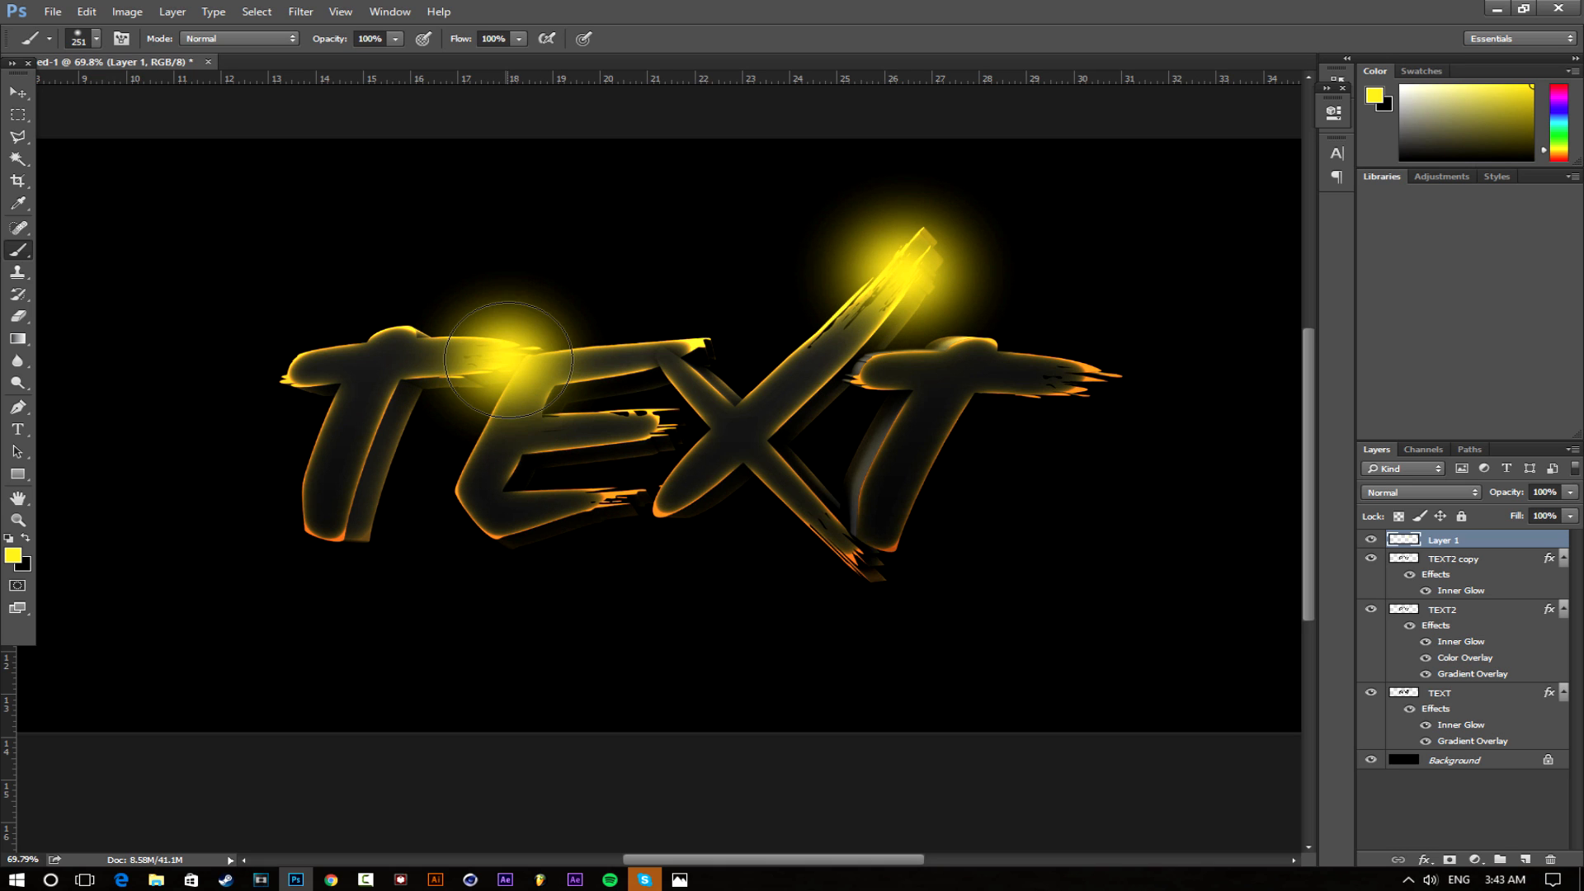
click(652, 425)
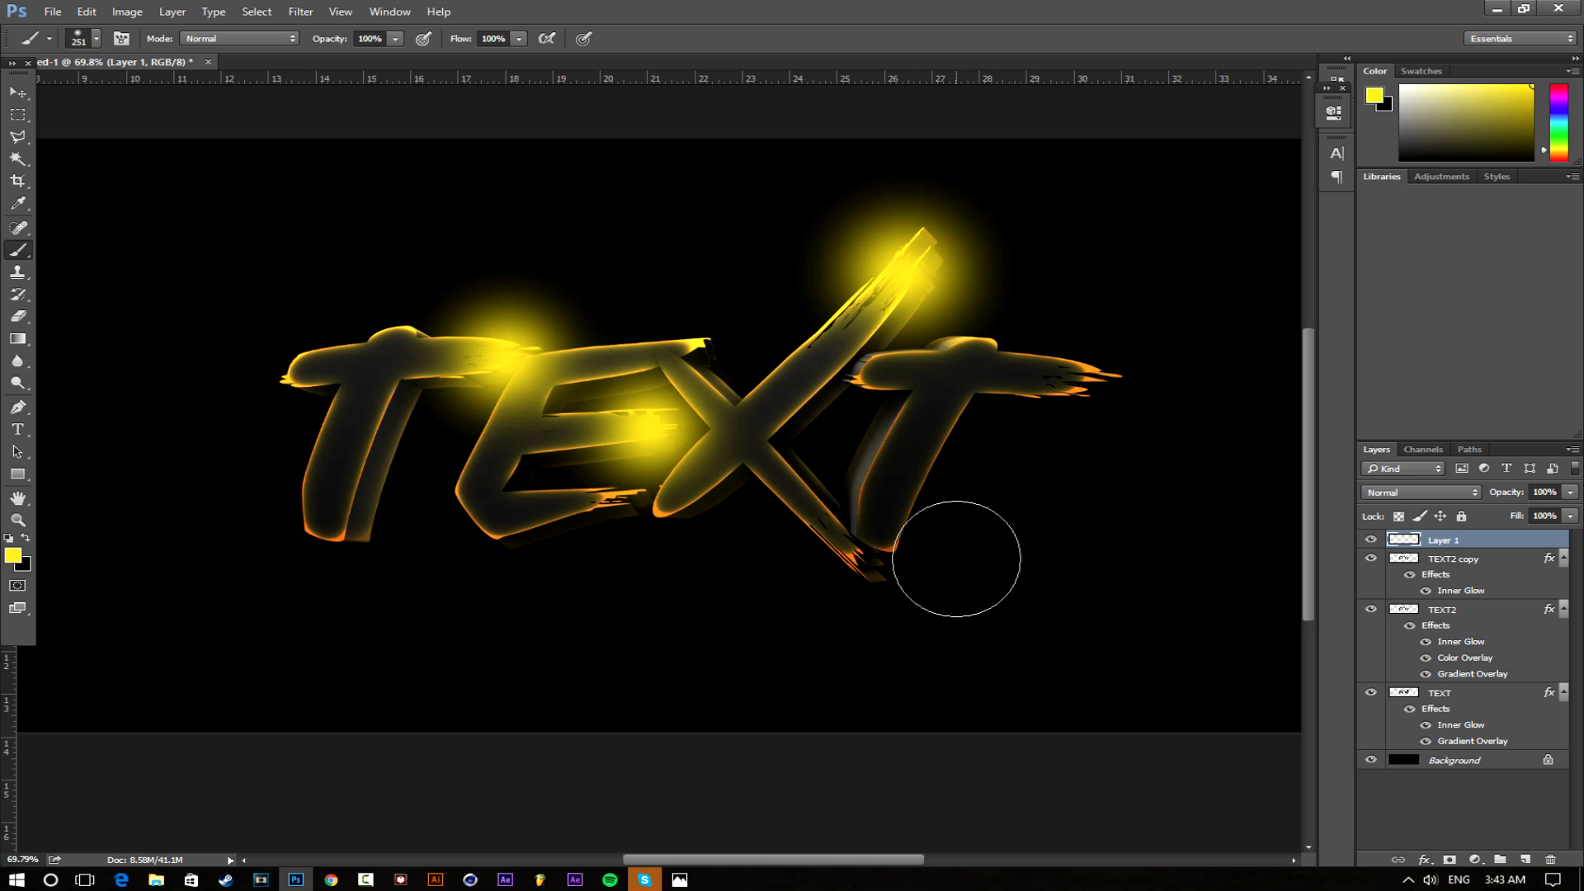
click(1074, 384)
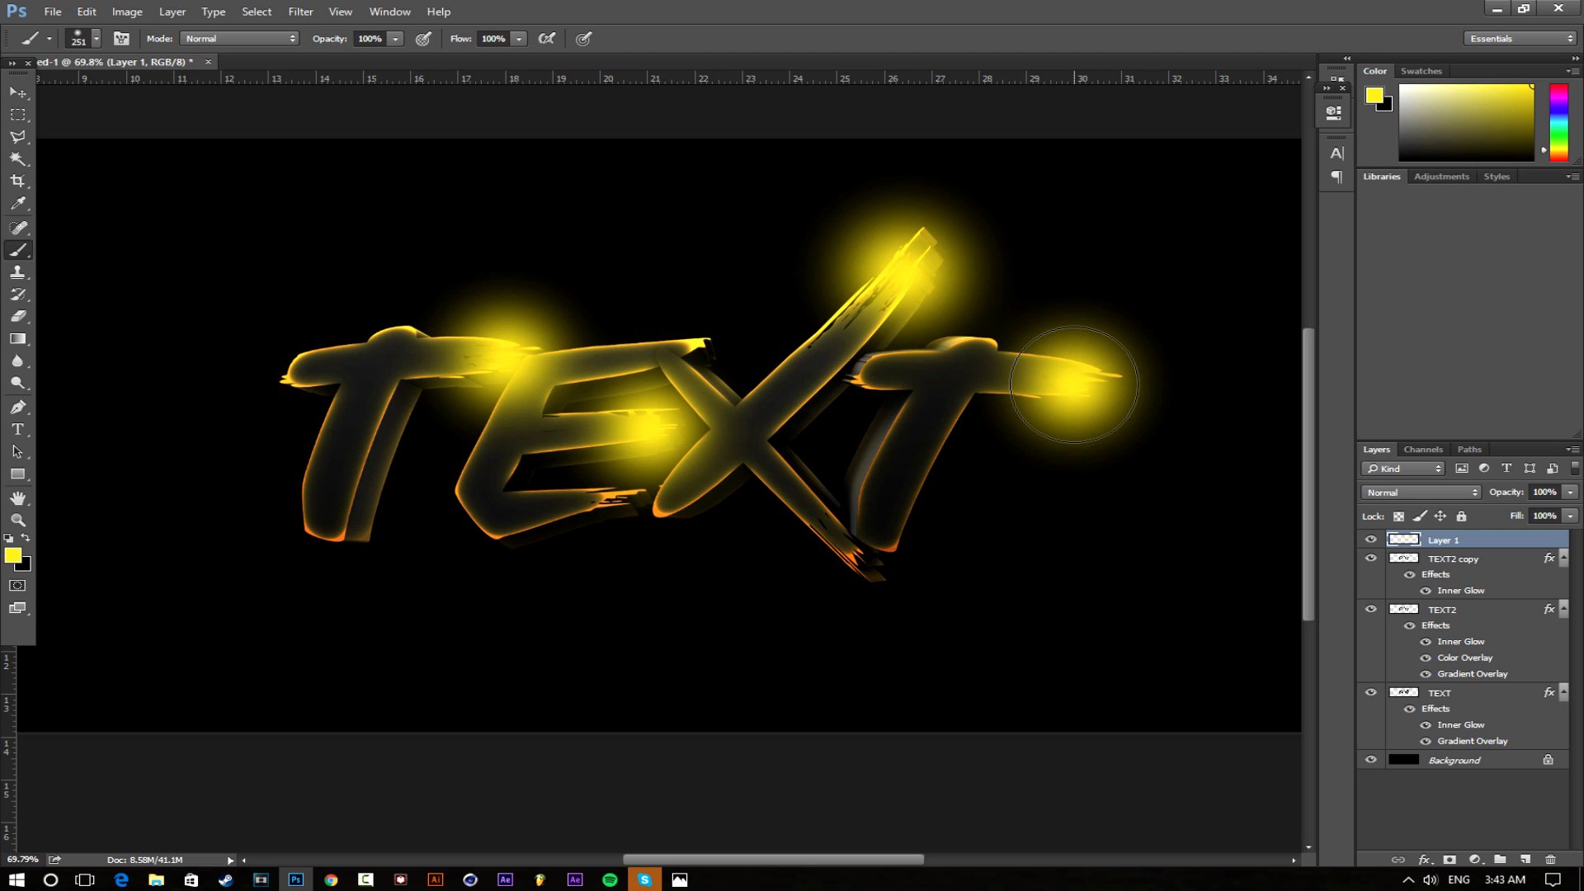
drag(298, 371, 293, 371)
click(290, 371)
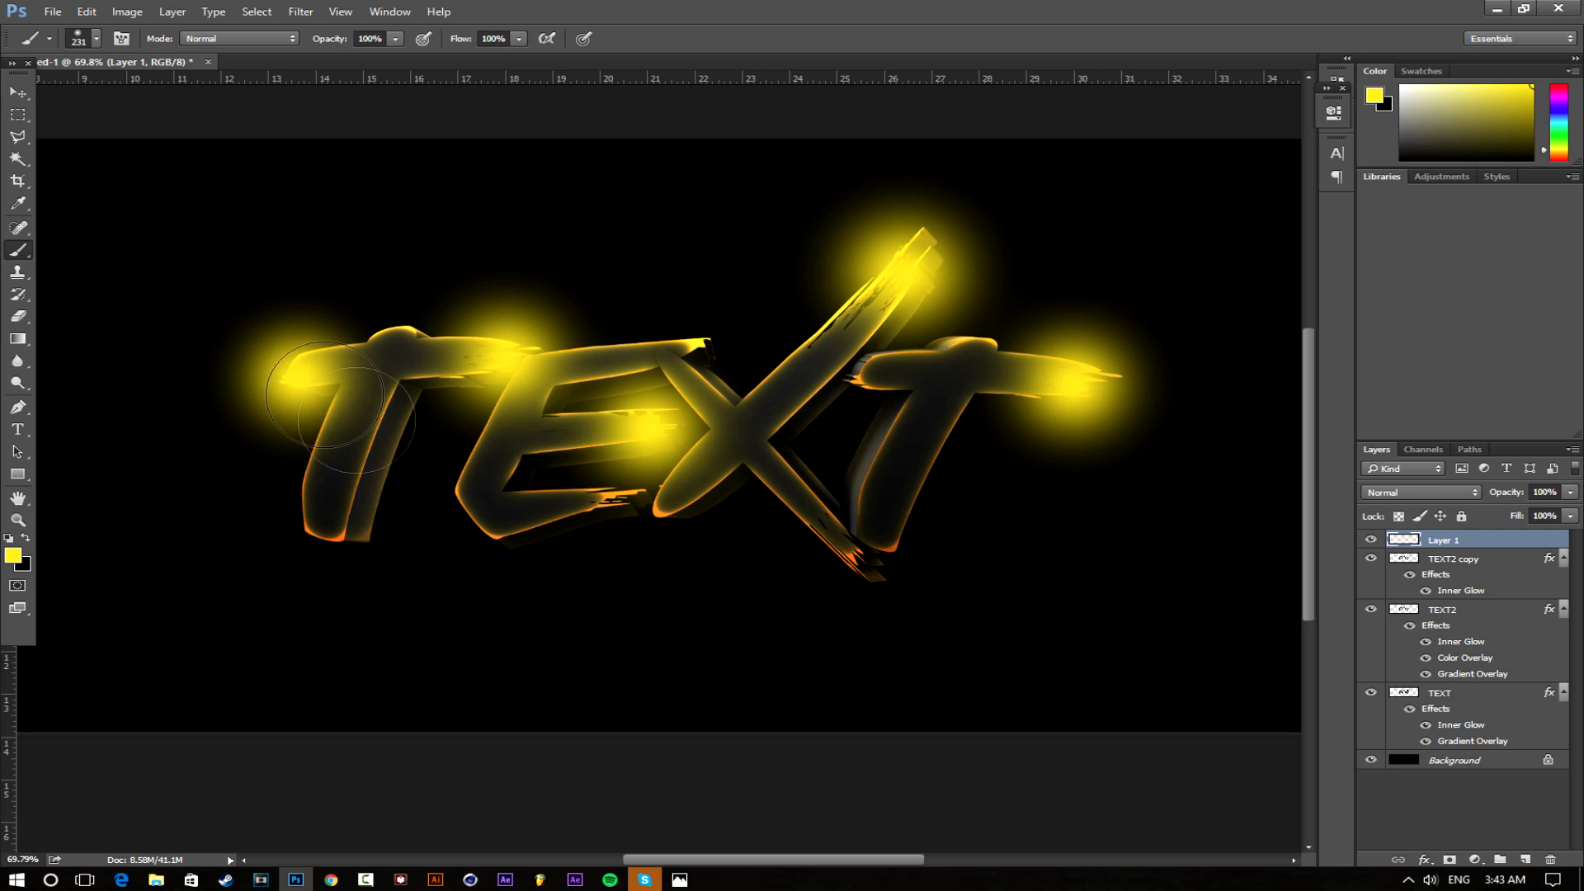
click(500, 513)
click(846, 542)
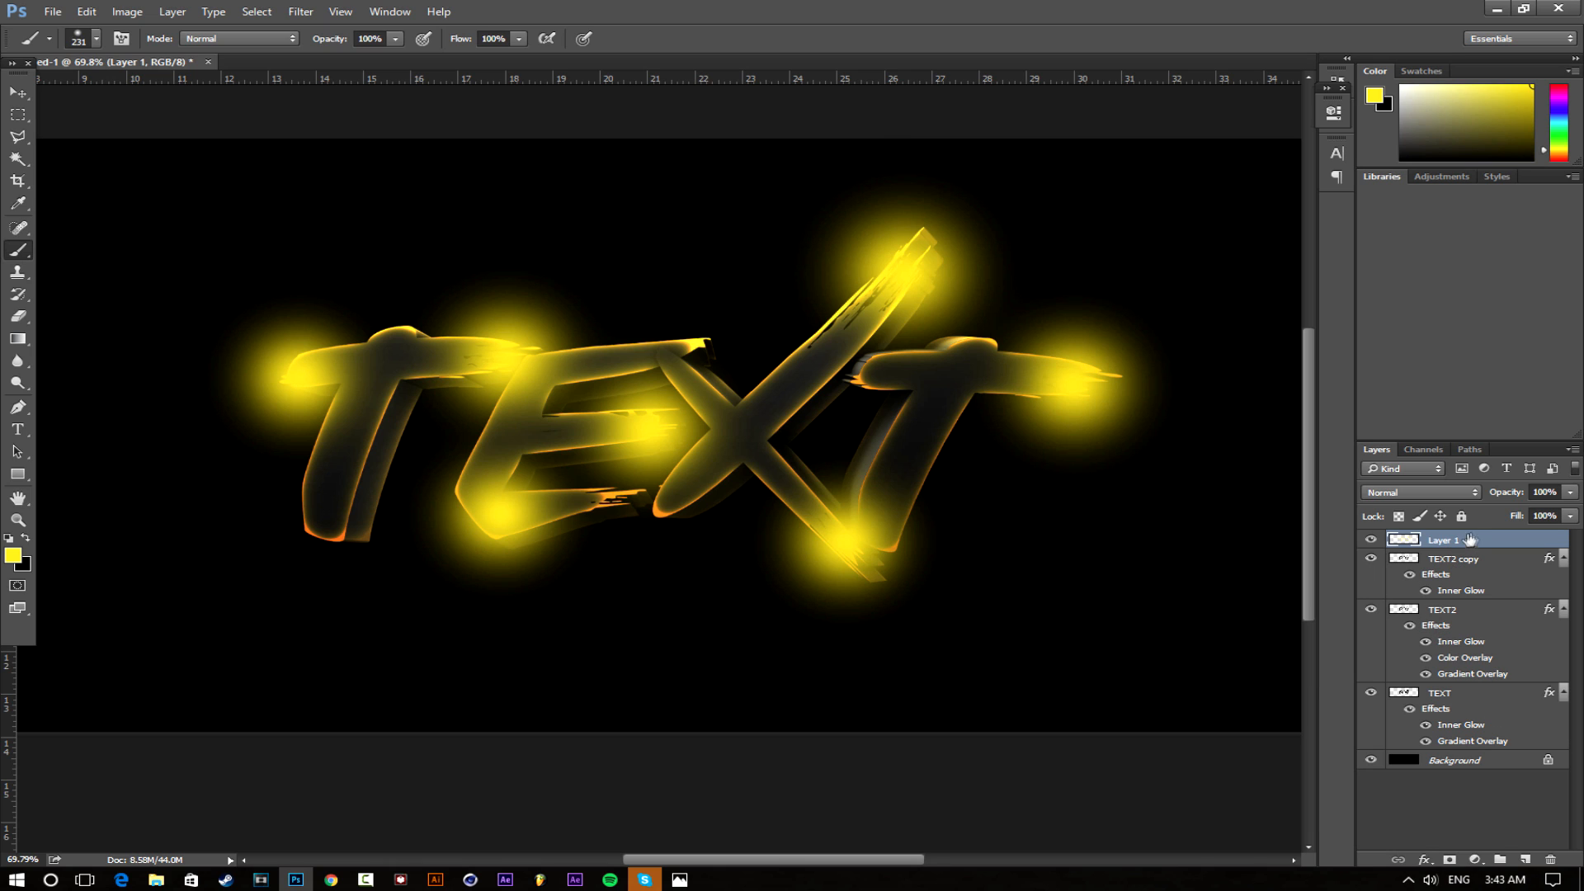
Lower Layer 1's opacity, try Color Dodge, and settle on Screen blend mode at 7% opacity
drag(1242, 516, 1191, 522)
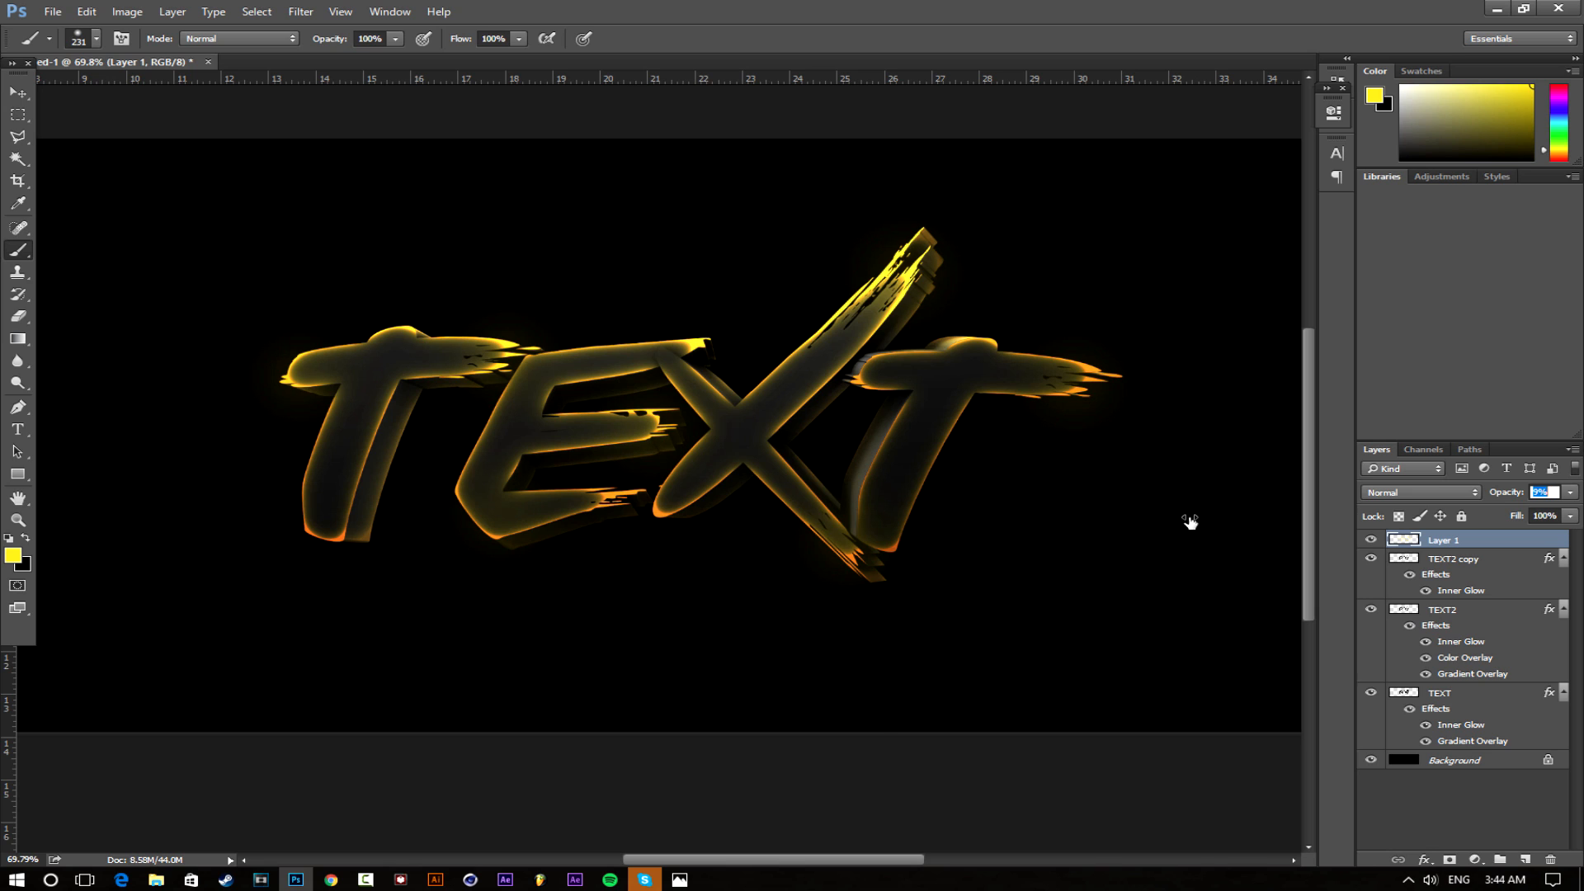
click(1419, 493)
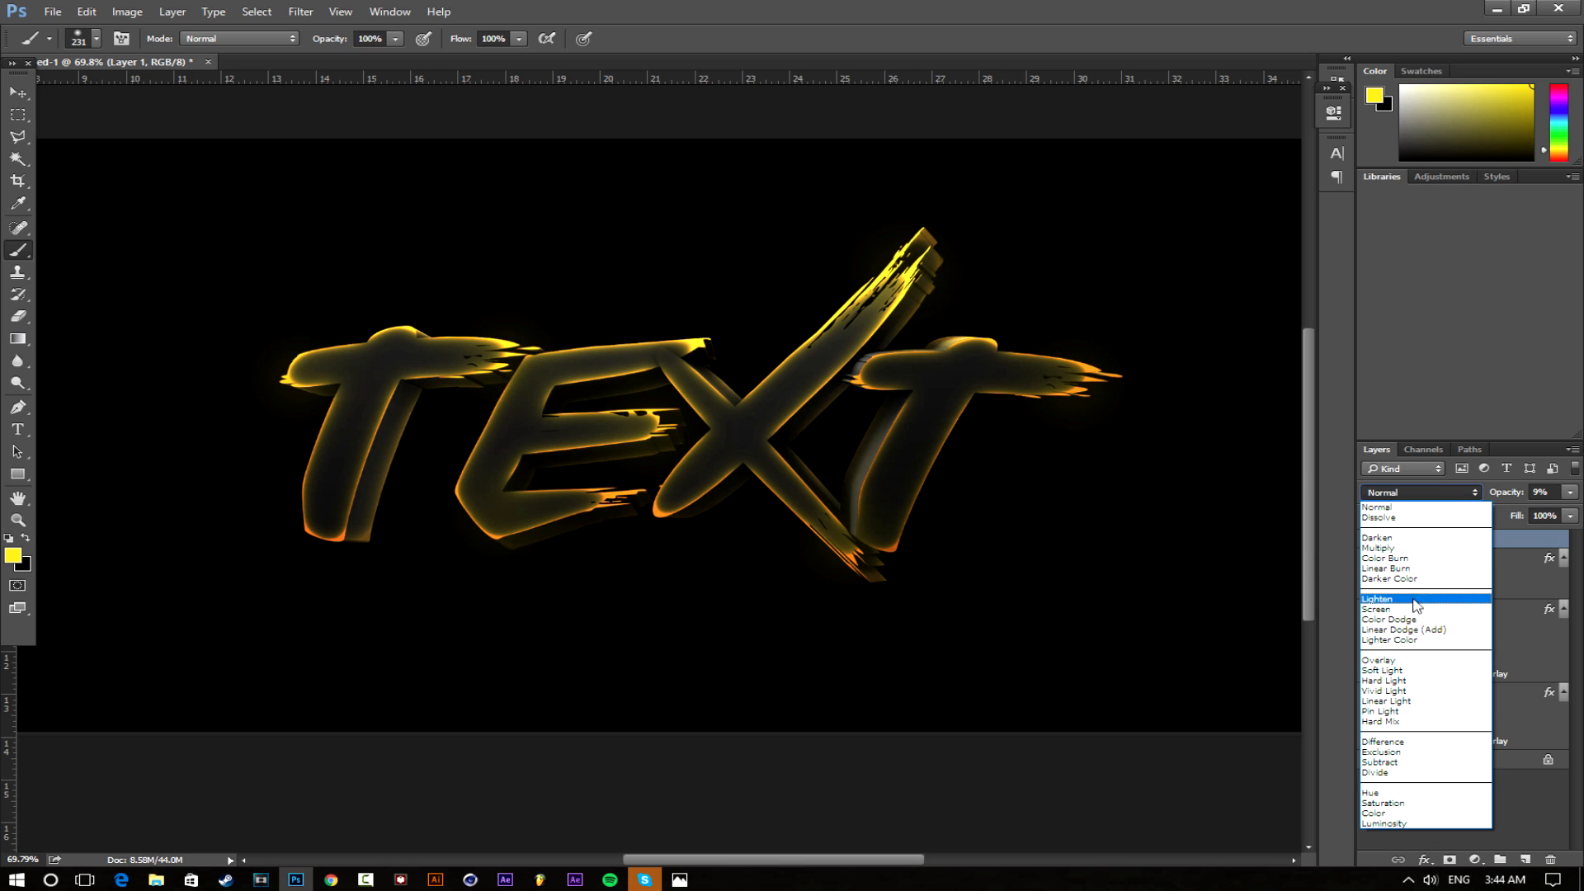
click(1419, 617)
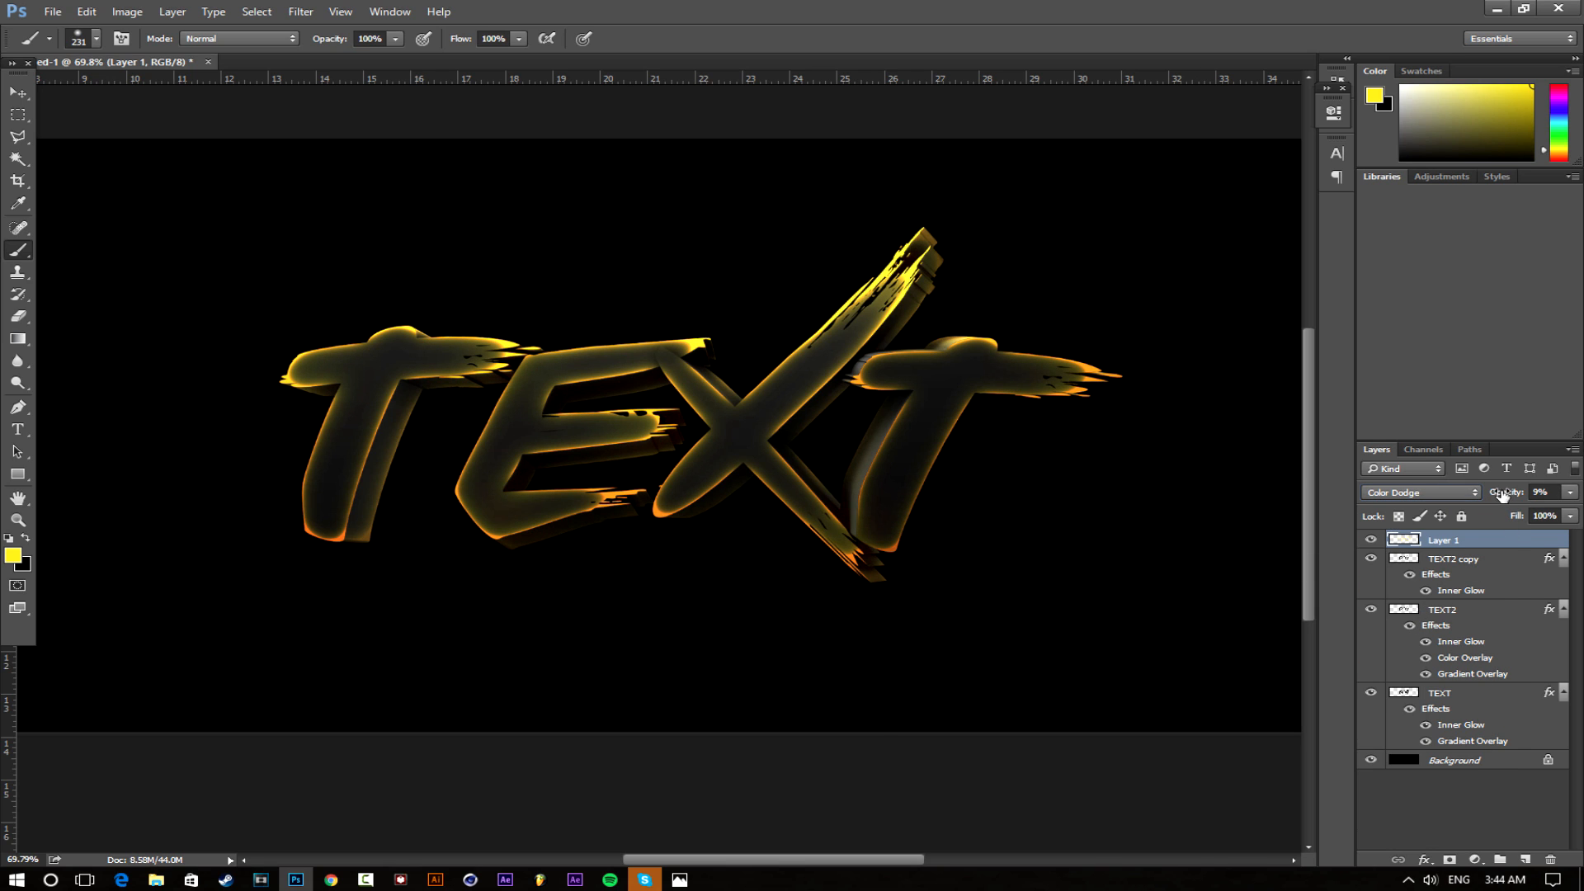
drag(1502, 494, 1514, 494)
click(1437, 493)
click(1412, 607)
drag(1518, 494, 1409, 495)
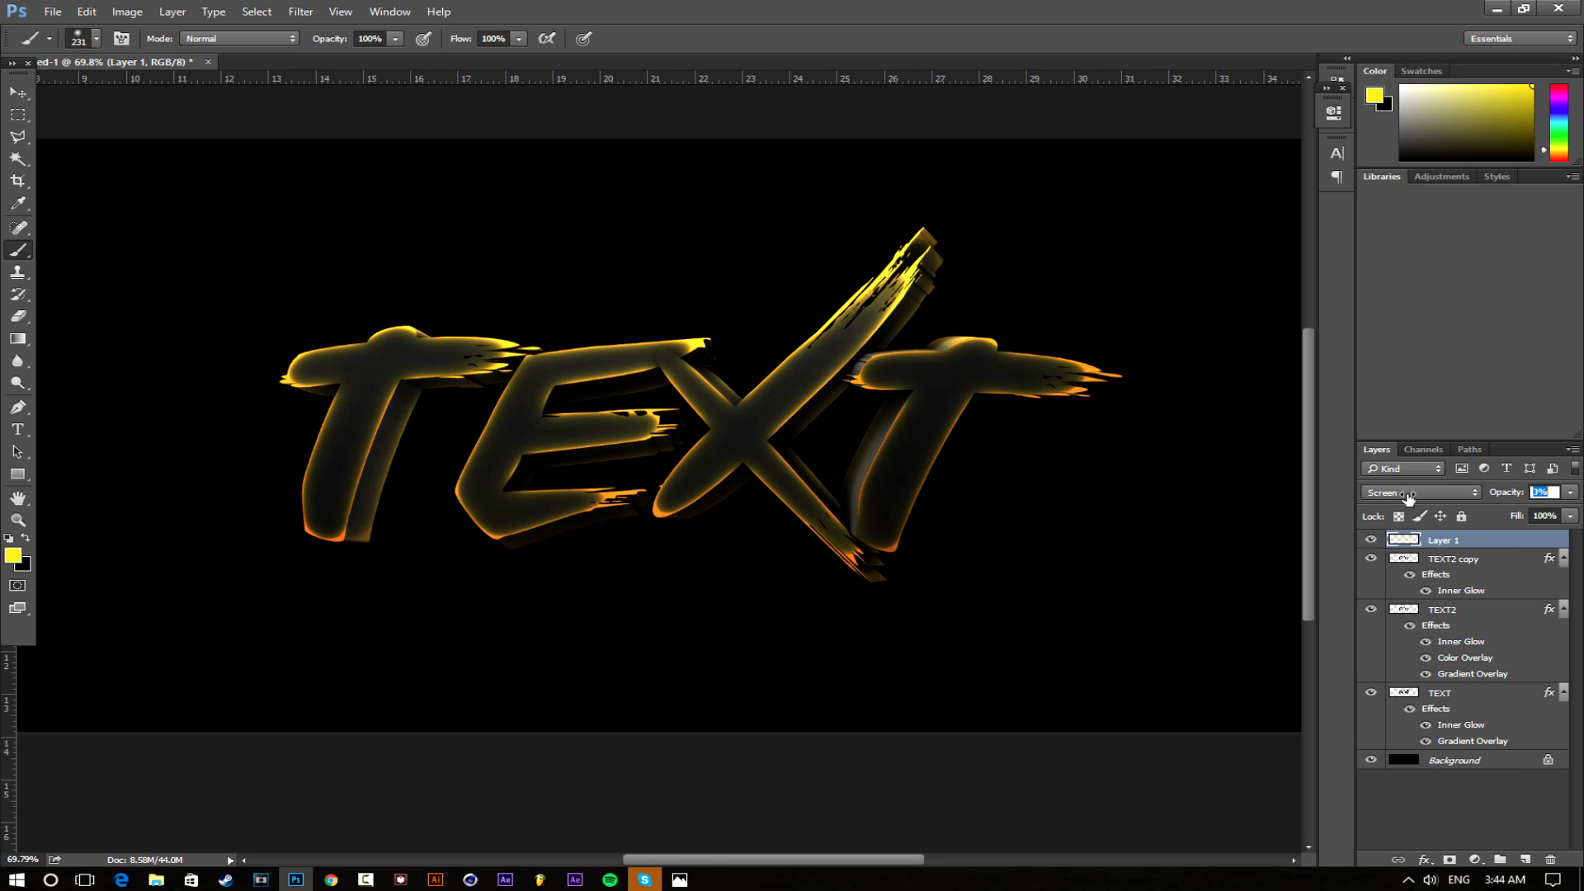
Examine the finished glow on the text up close and across the whole header
click(18, 519)
drag(421, 482, 949, 493)
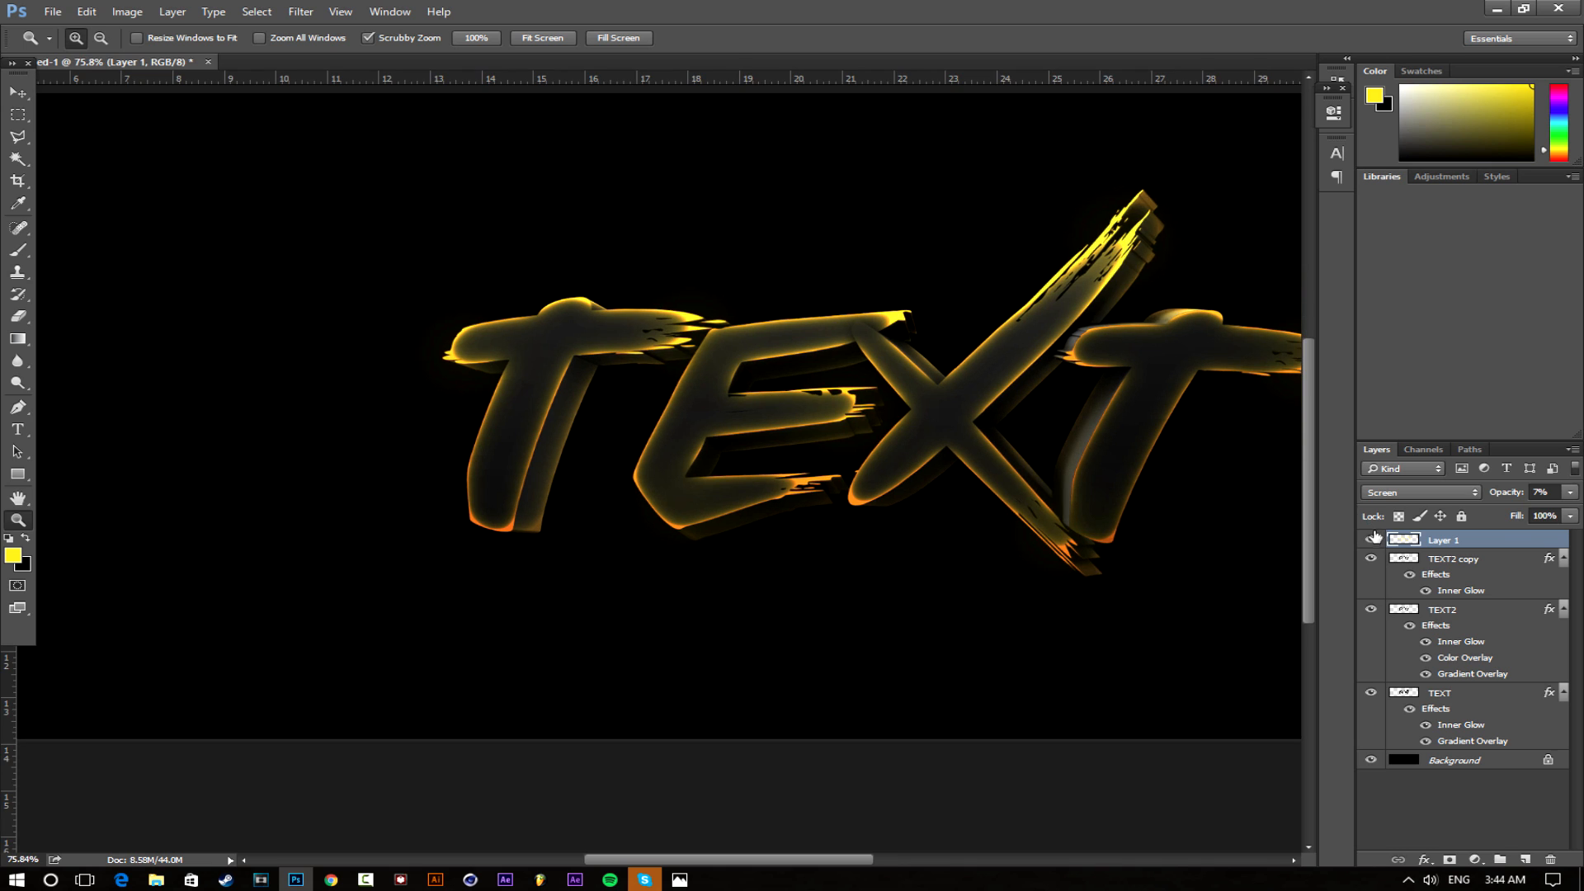
drag(1179, 549, 1111, 548)
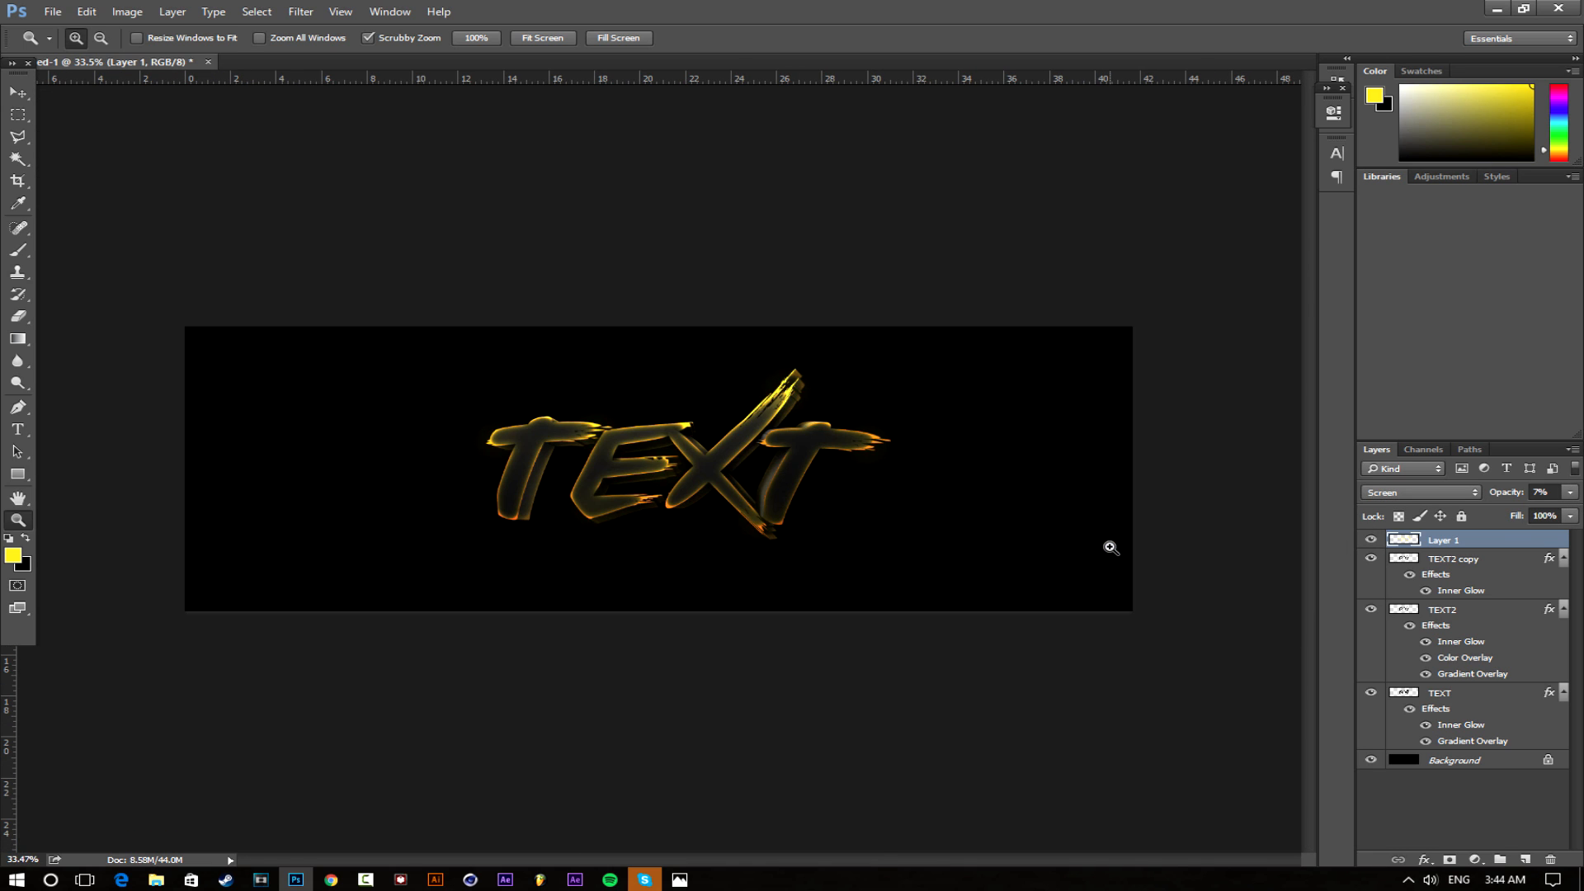
click(1408, 880)
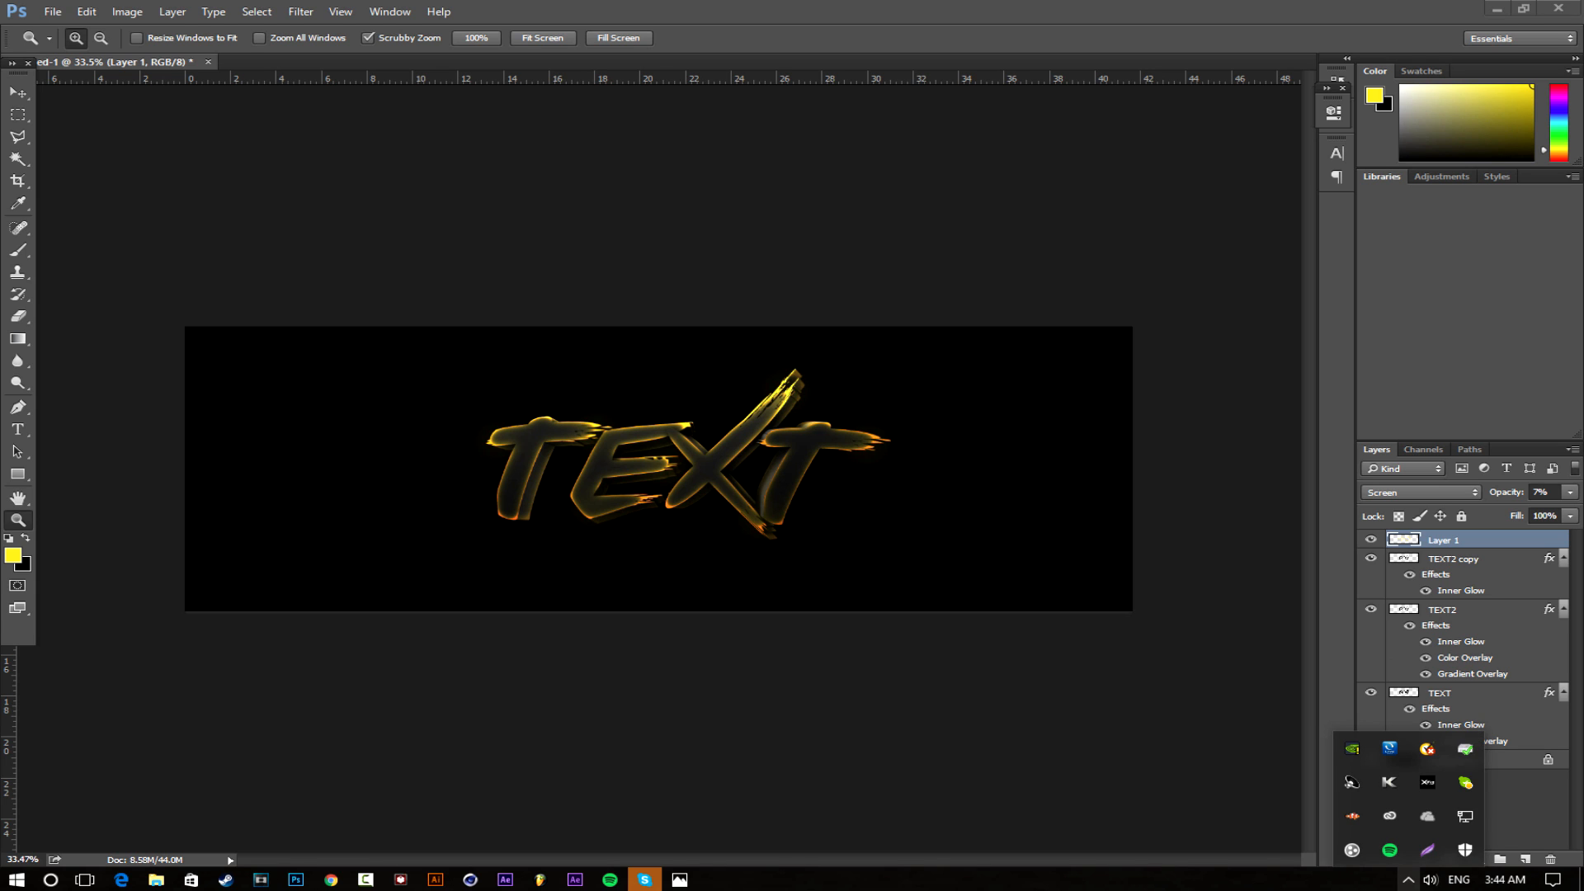
click(1409, 880)
click(601, 459)
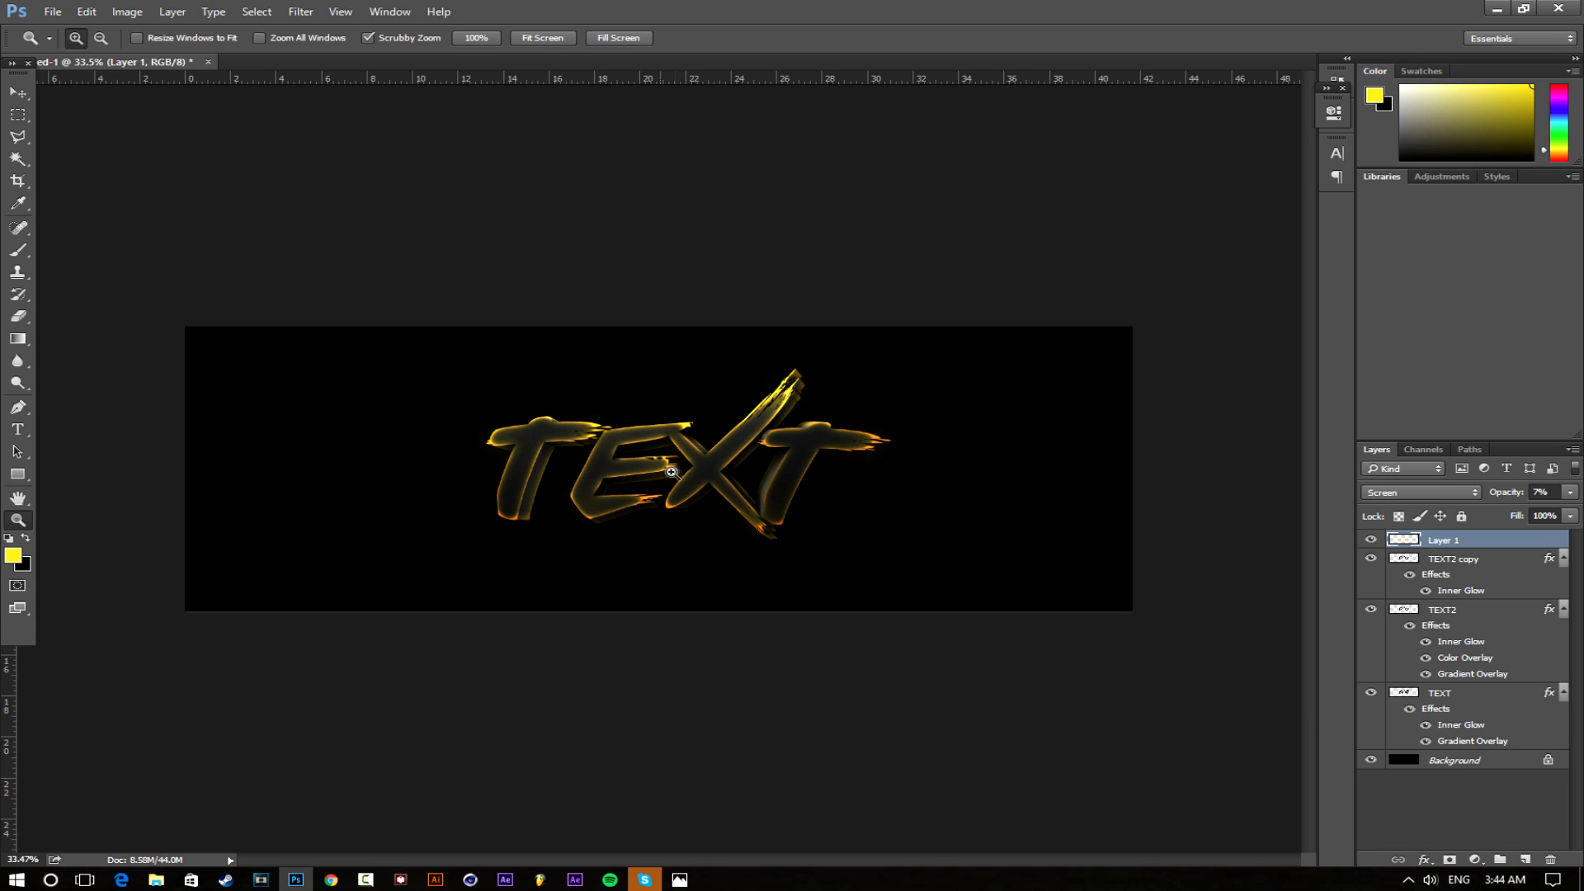
drag(672, 471, 725, 460)
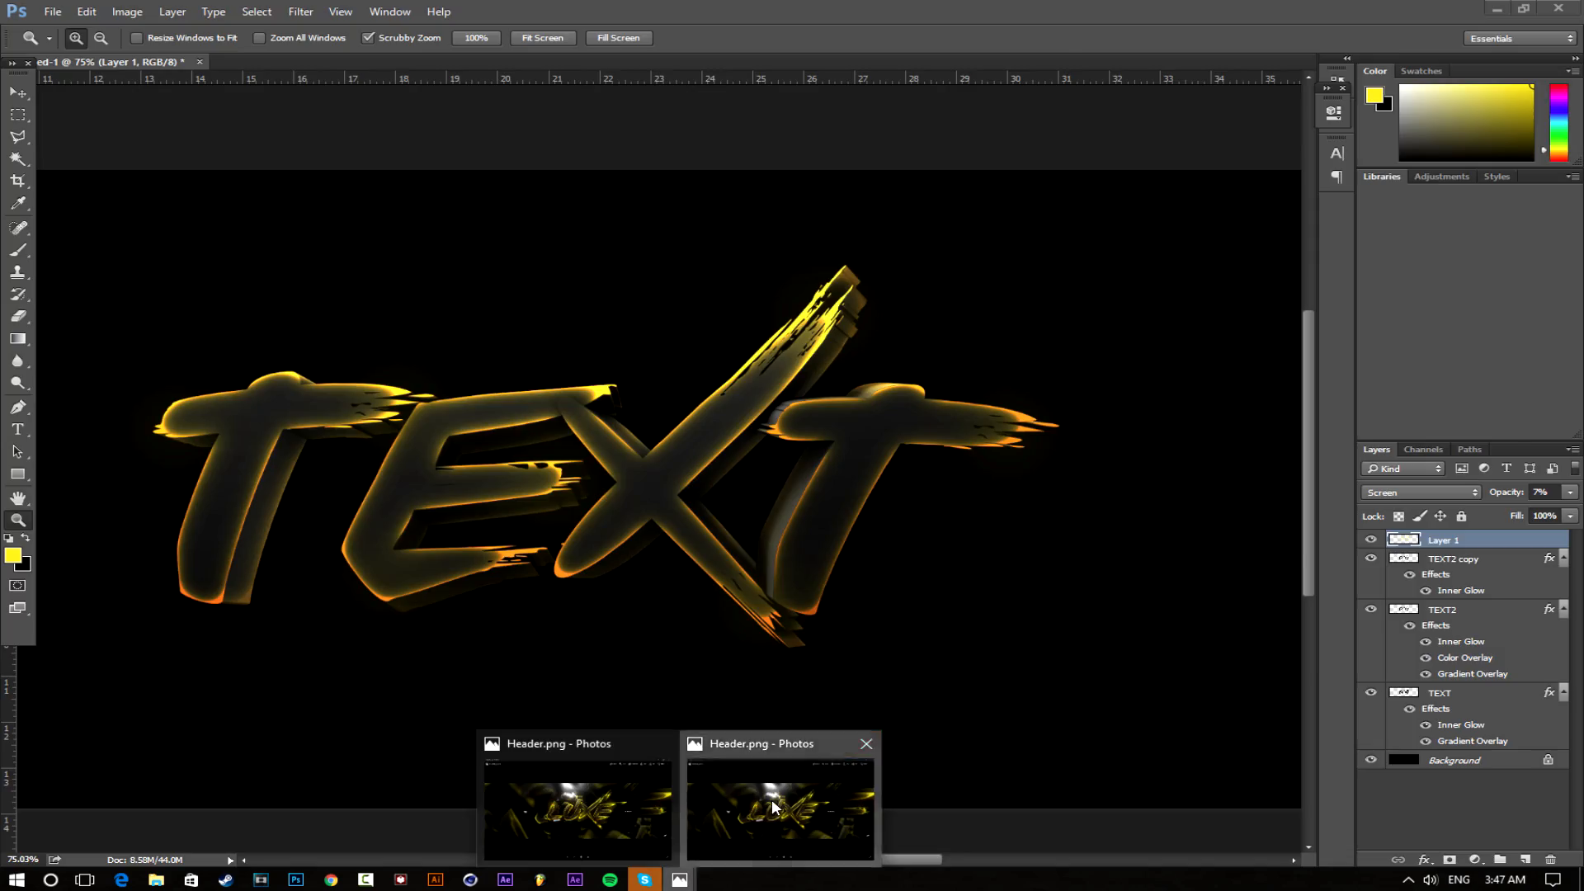
Switch to Photos and study the reference Header.png up close and as a whole
click(771, 798)
scroll(673, 376, up, 5)
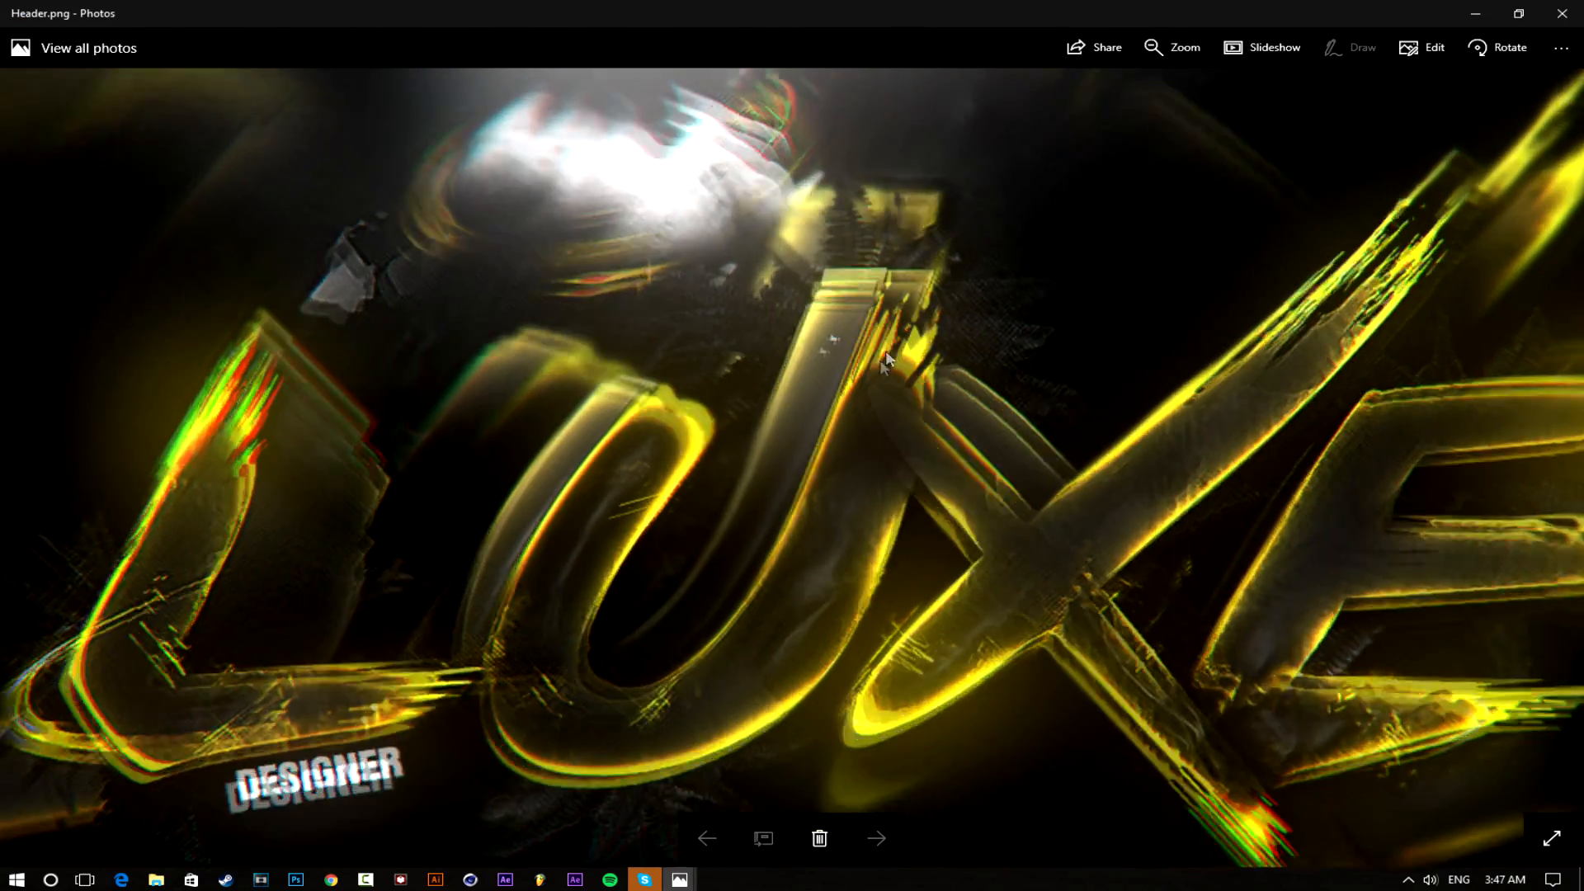
scroll(731, 272, down, 5)
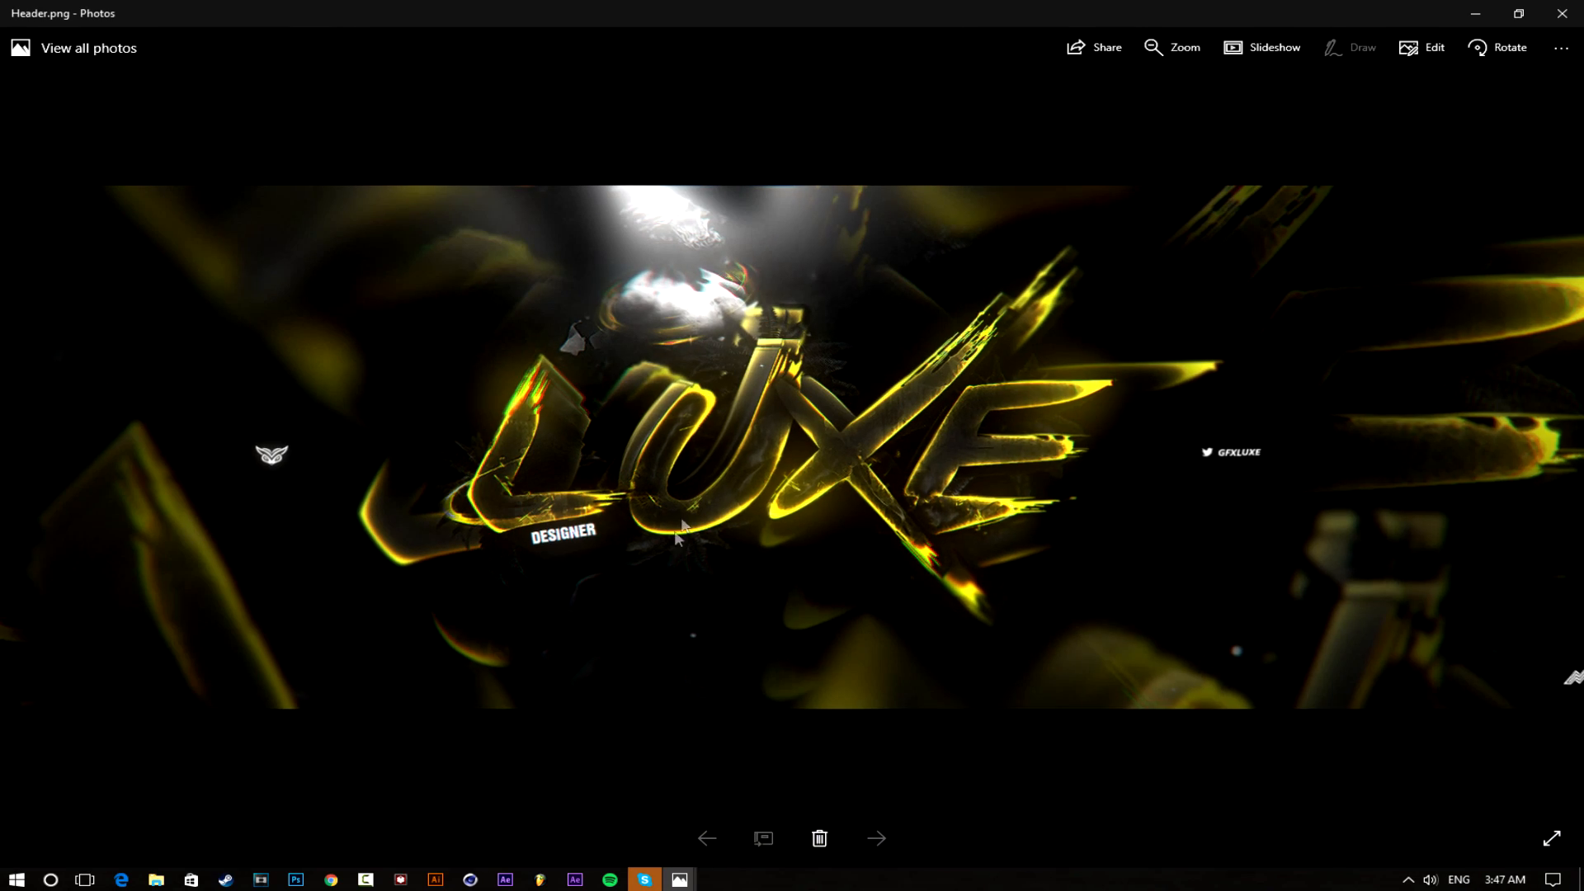
Switch to Chrome and open the full-size palm_tree_PNG2486.png from the "palm tree png" image results
click(330, 879)
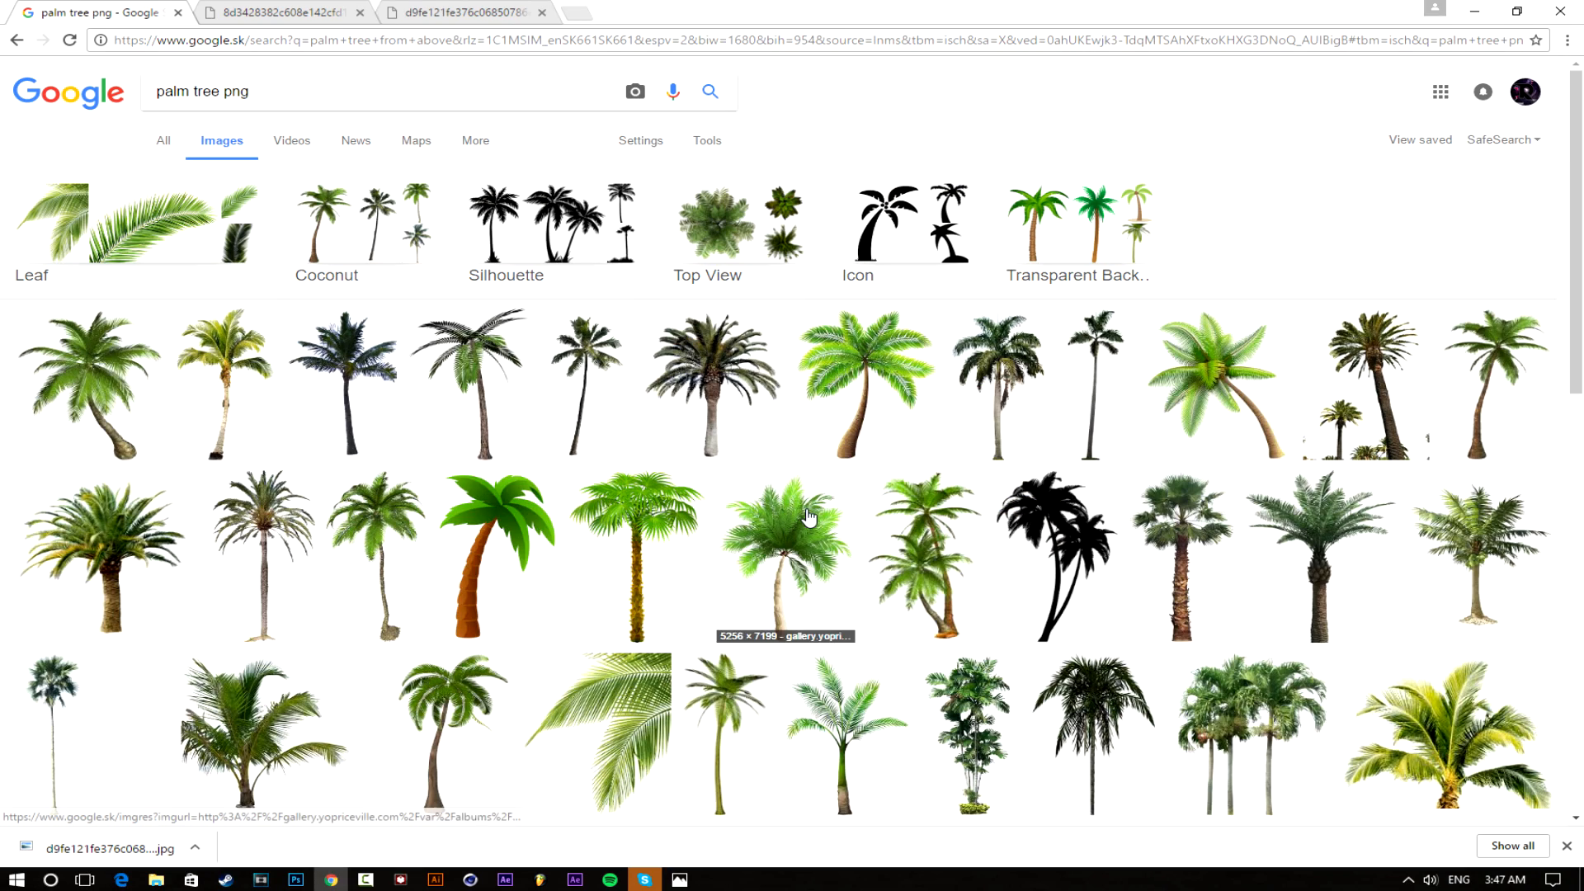
click(147, 583)
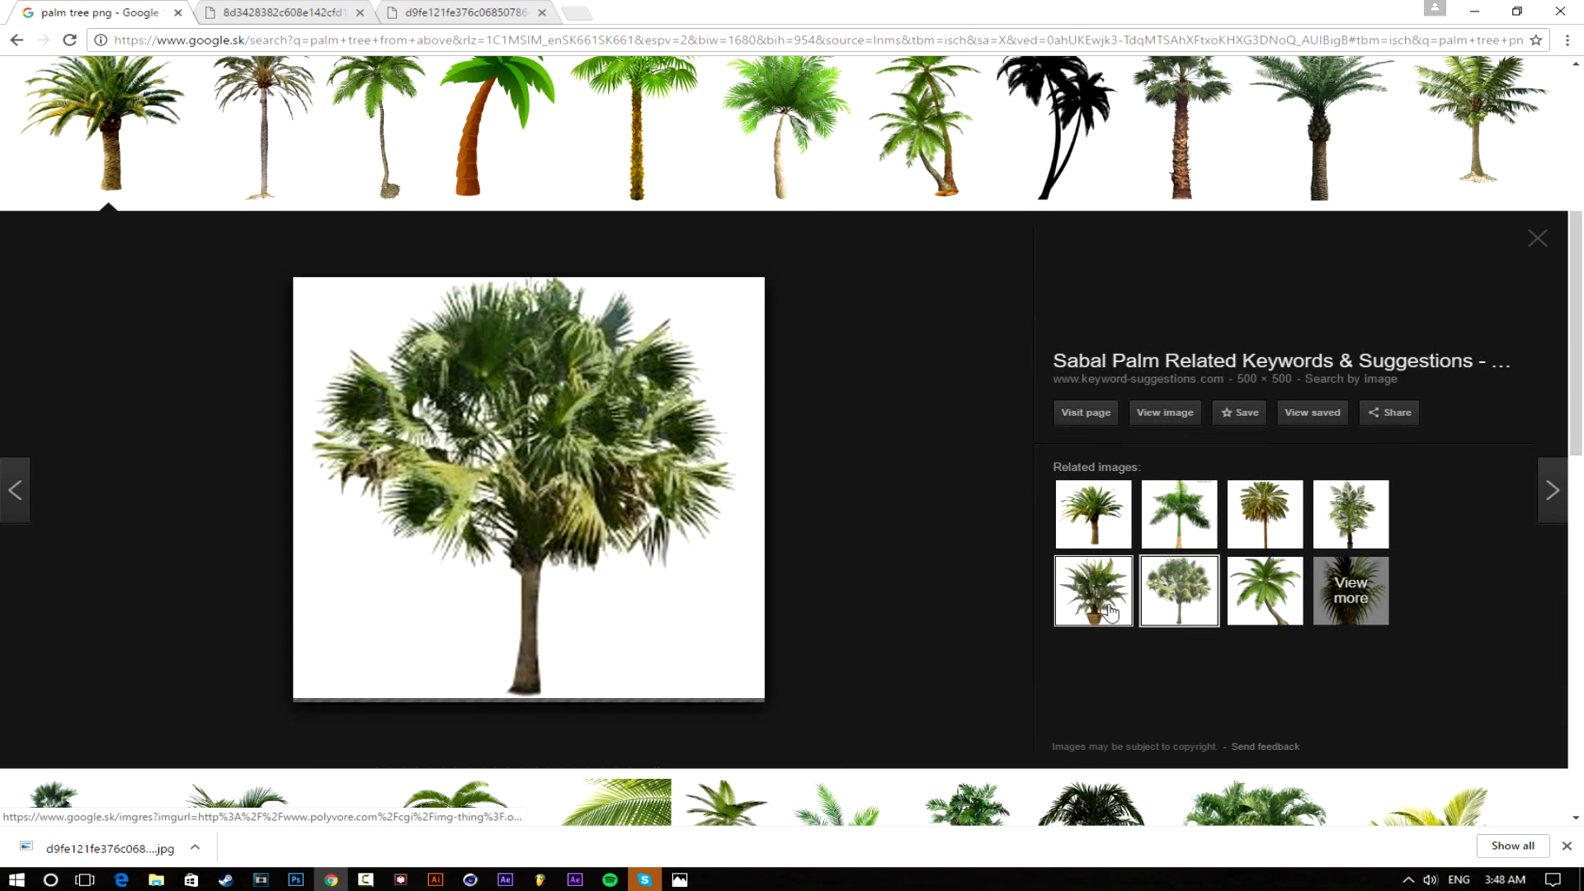
click(1544, 244)
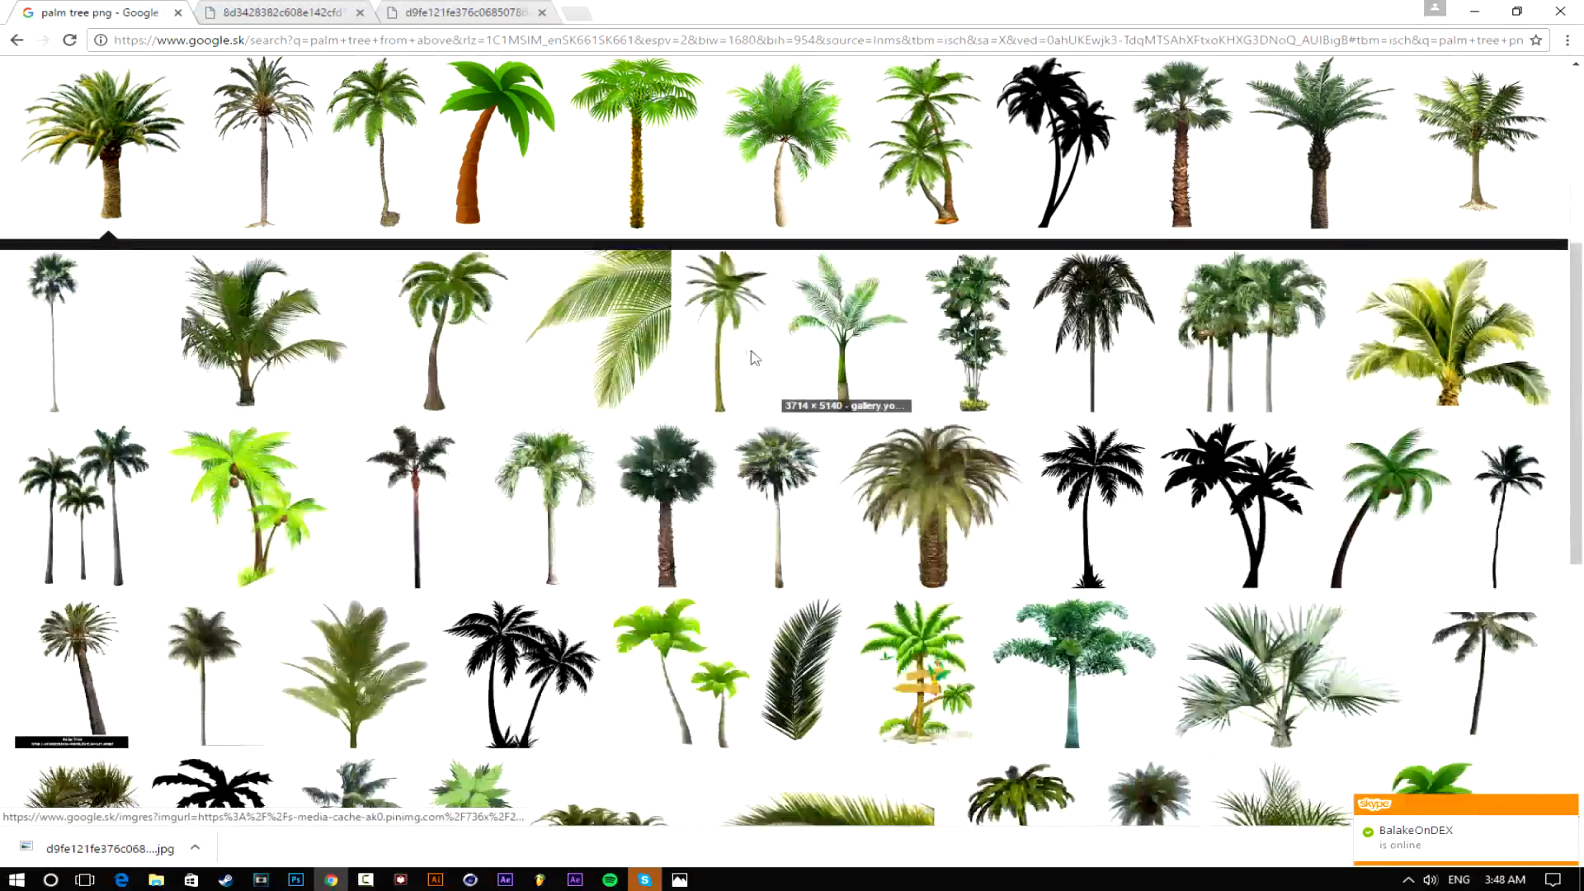
scroll(782, 376, down, 9)
scroll(783, 383, down, 2)
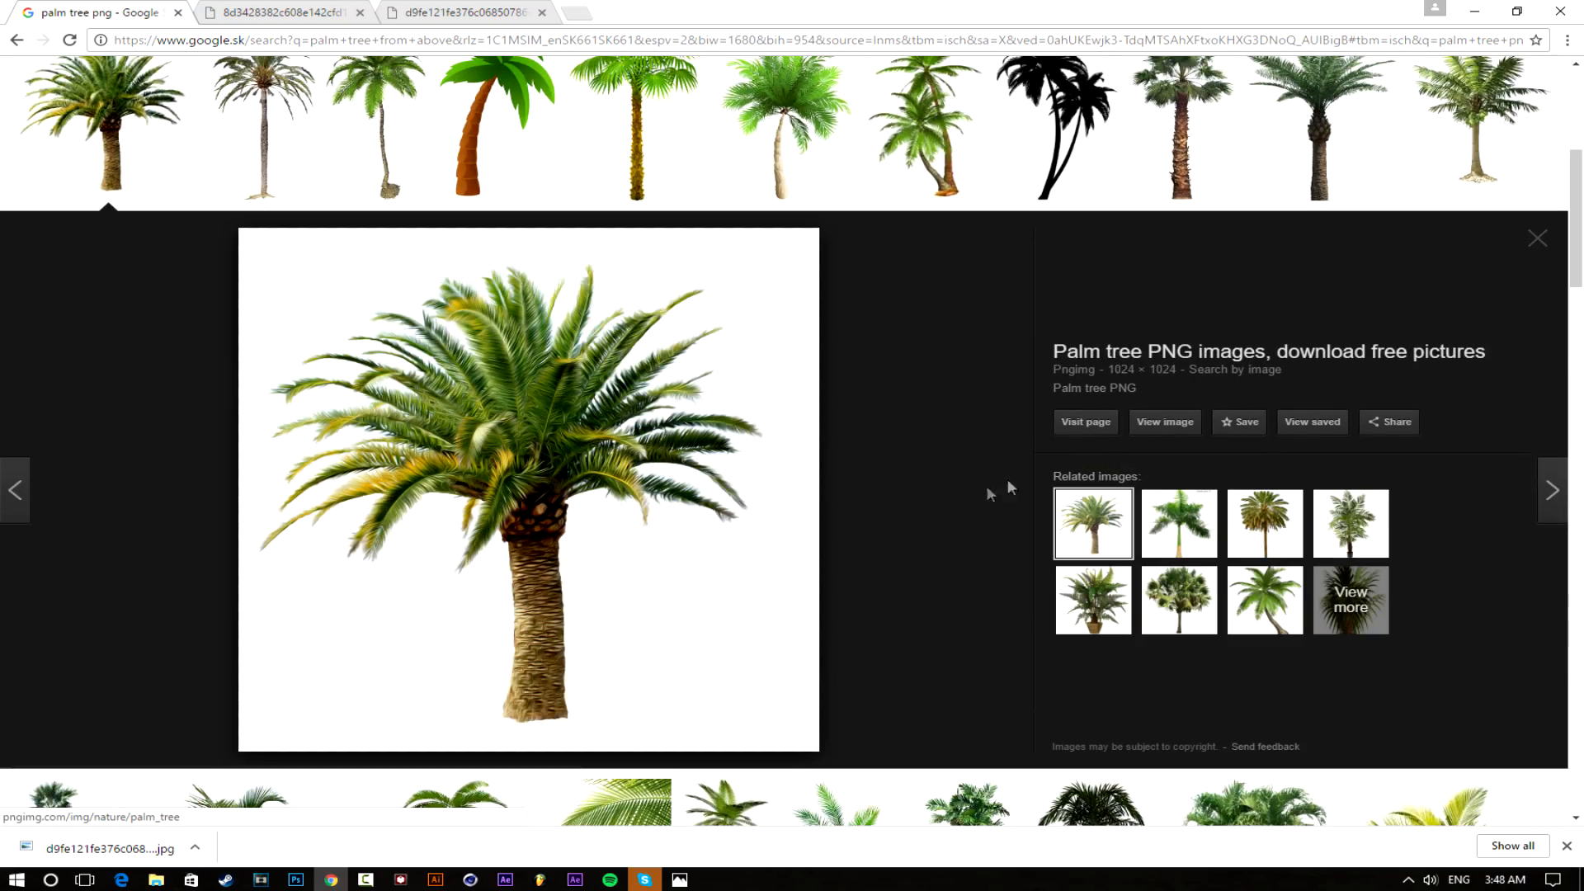
click(1164, 422)
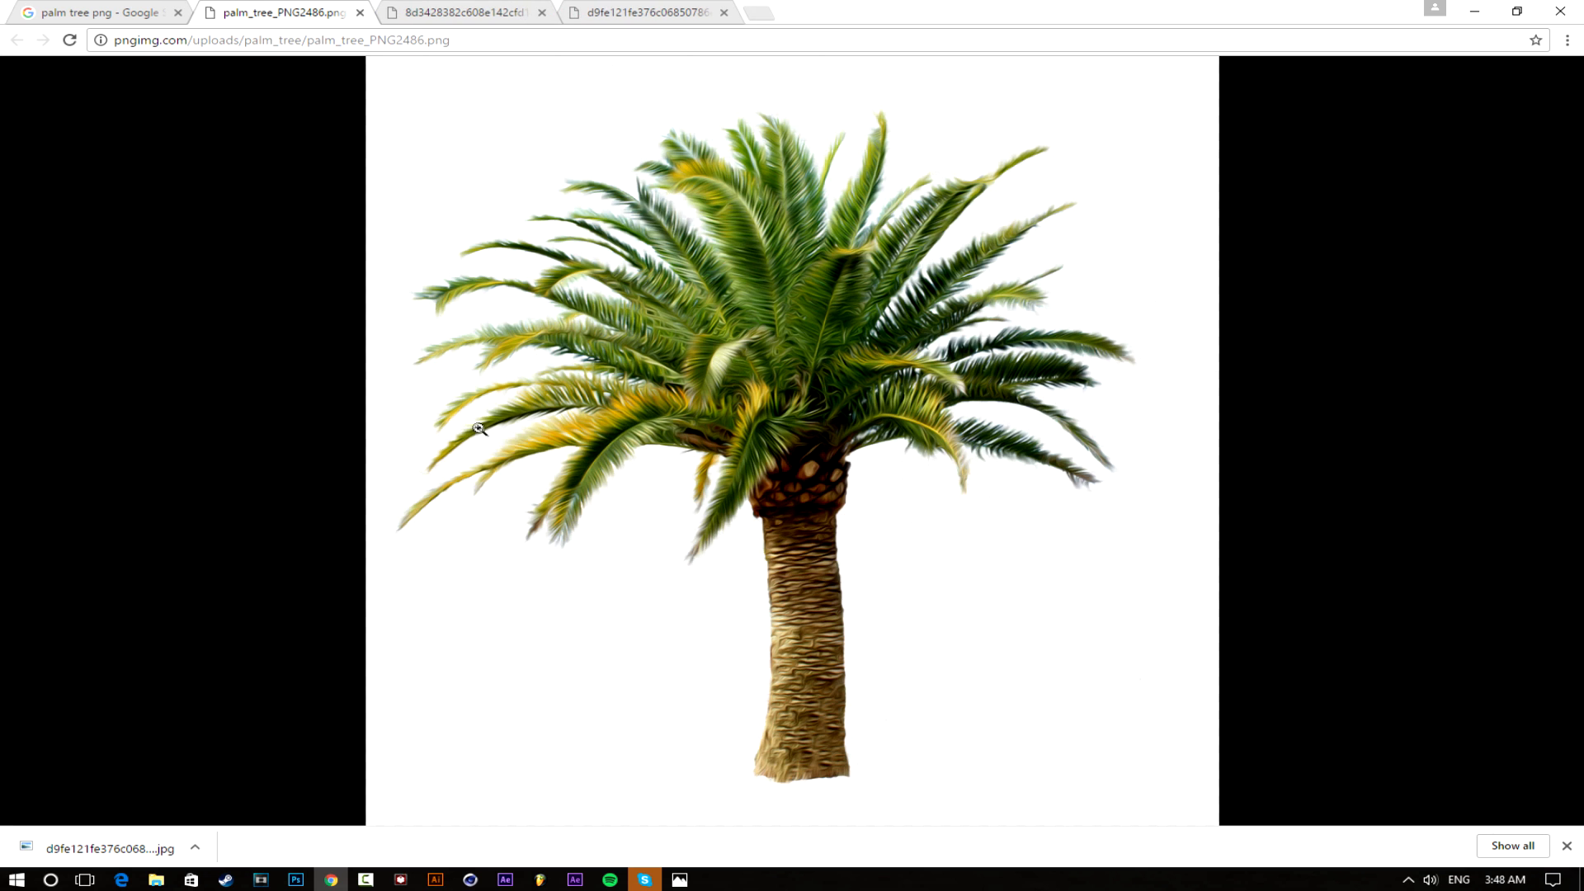
Save the palm tree PNG and place it in the Photoshop header document over the text
right_click(752, 430)
click(793, 461)
click(631, 416)
drag(83, 837, 776, 333)
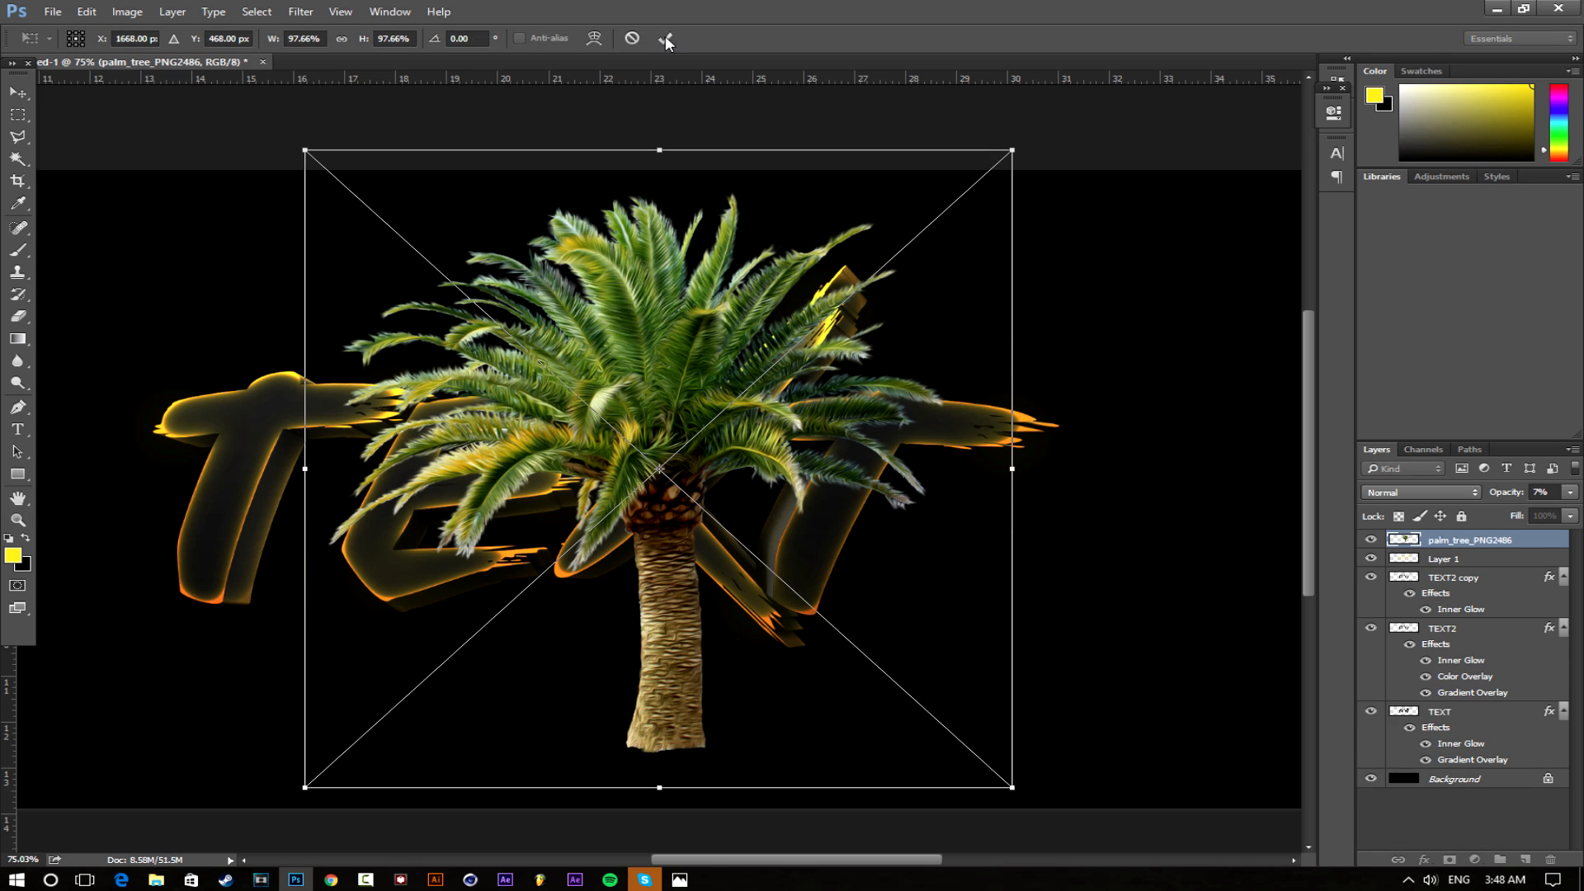
click(666, 38)
Rasterize the palm tree layer and darken it to gray using Hue/Saturation with Saturation -100 and Lightness -69
key(z)
right_click(1551, 543)
click(1320, 428)
click(125, 11)
mouse_move(157, 54)
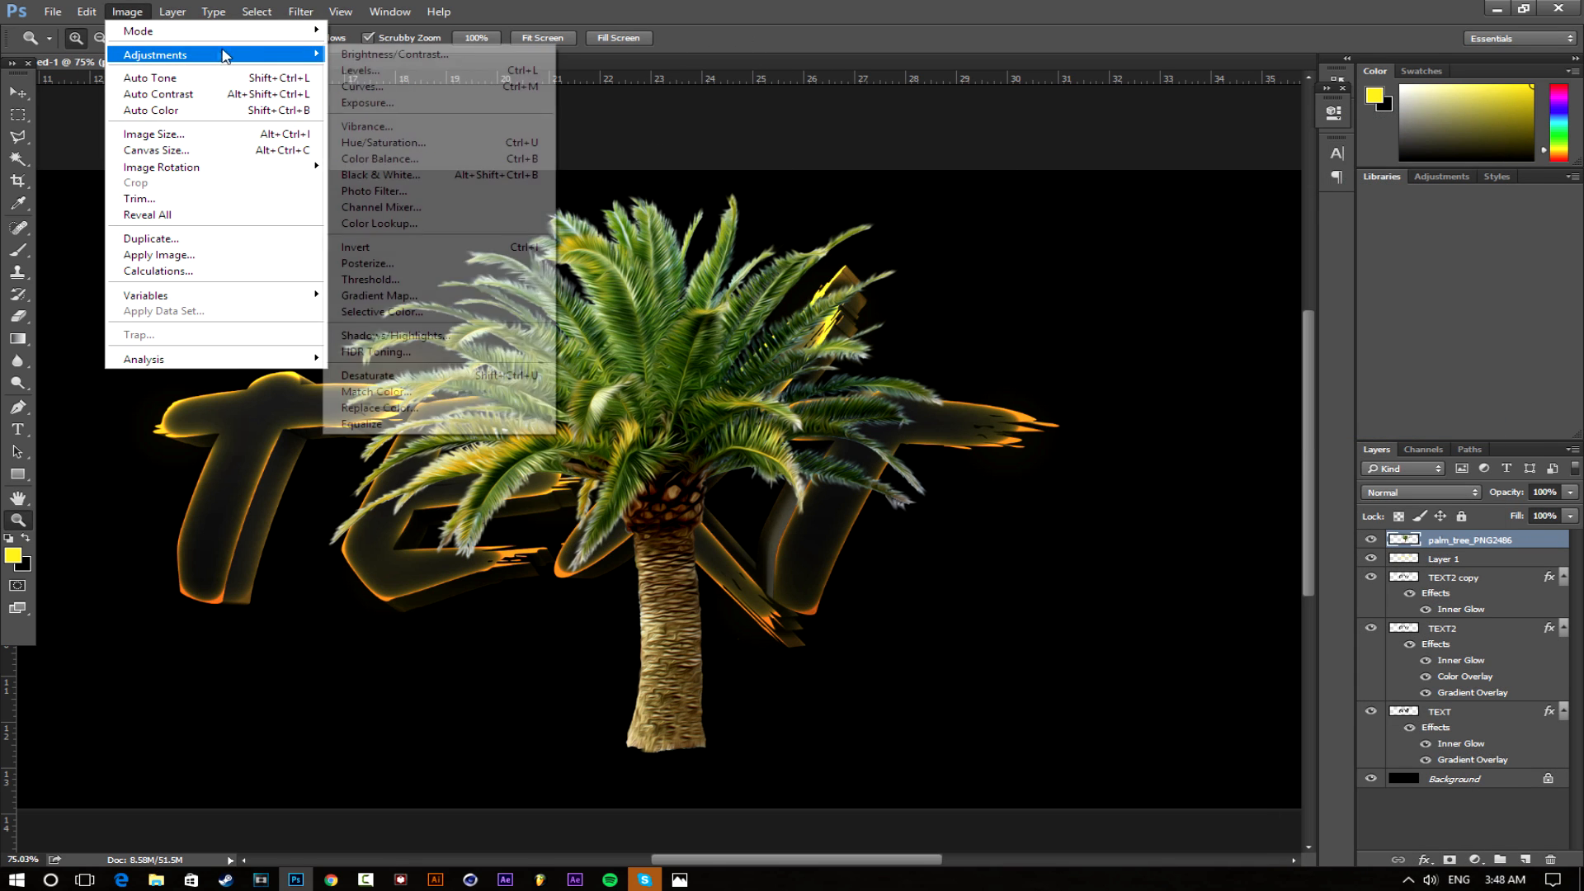
click(388, 142)
drag(1221, 345, 1128, 346)
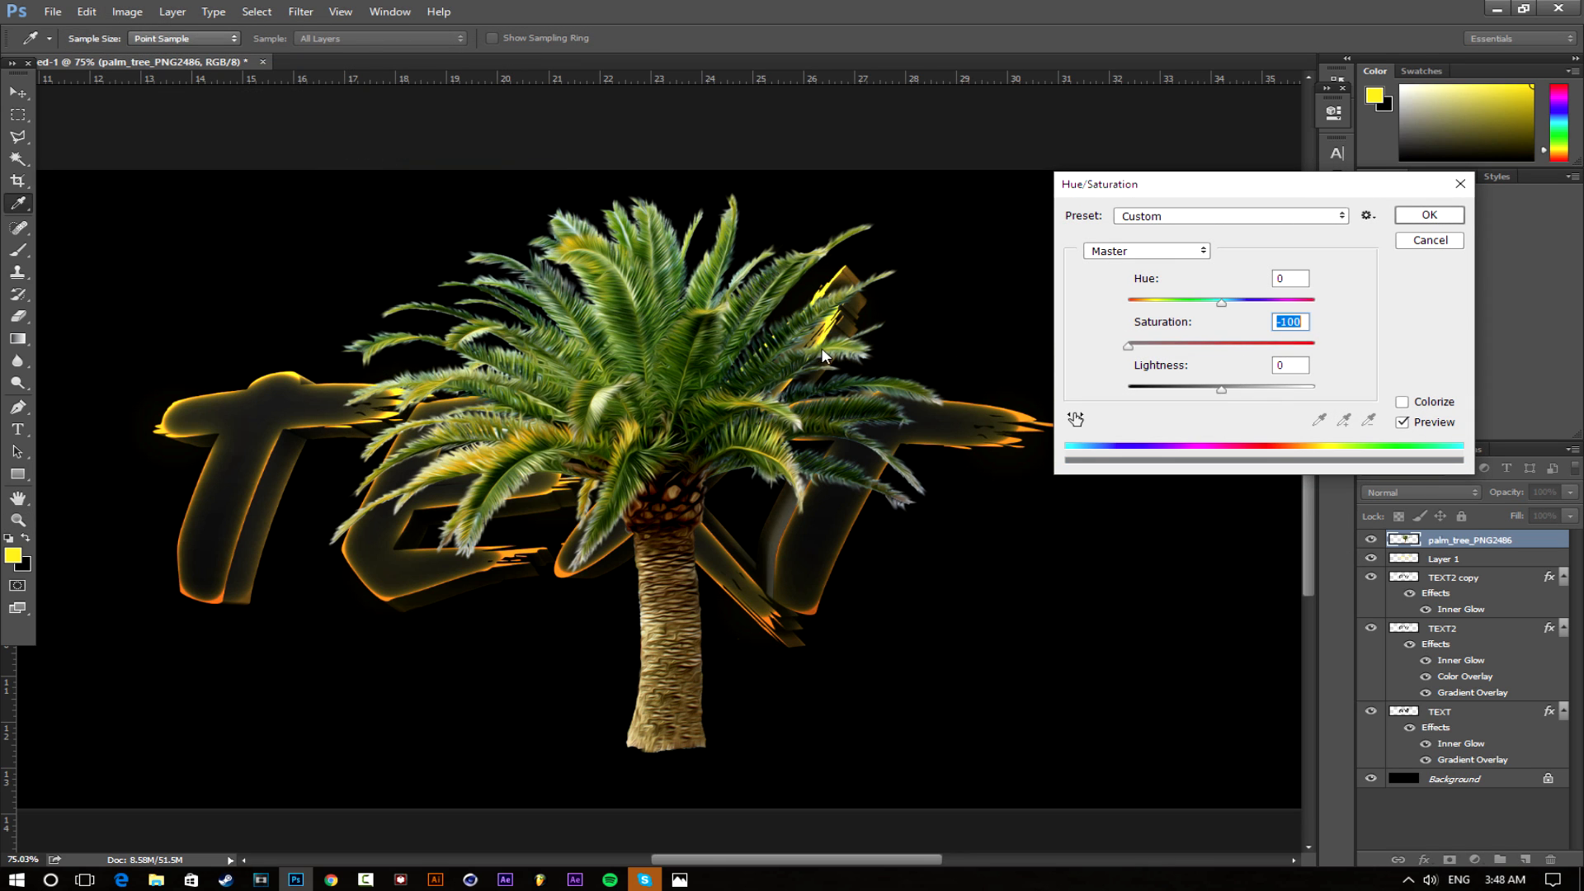
drag(1222, 393, 1161, 394)
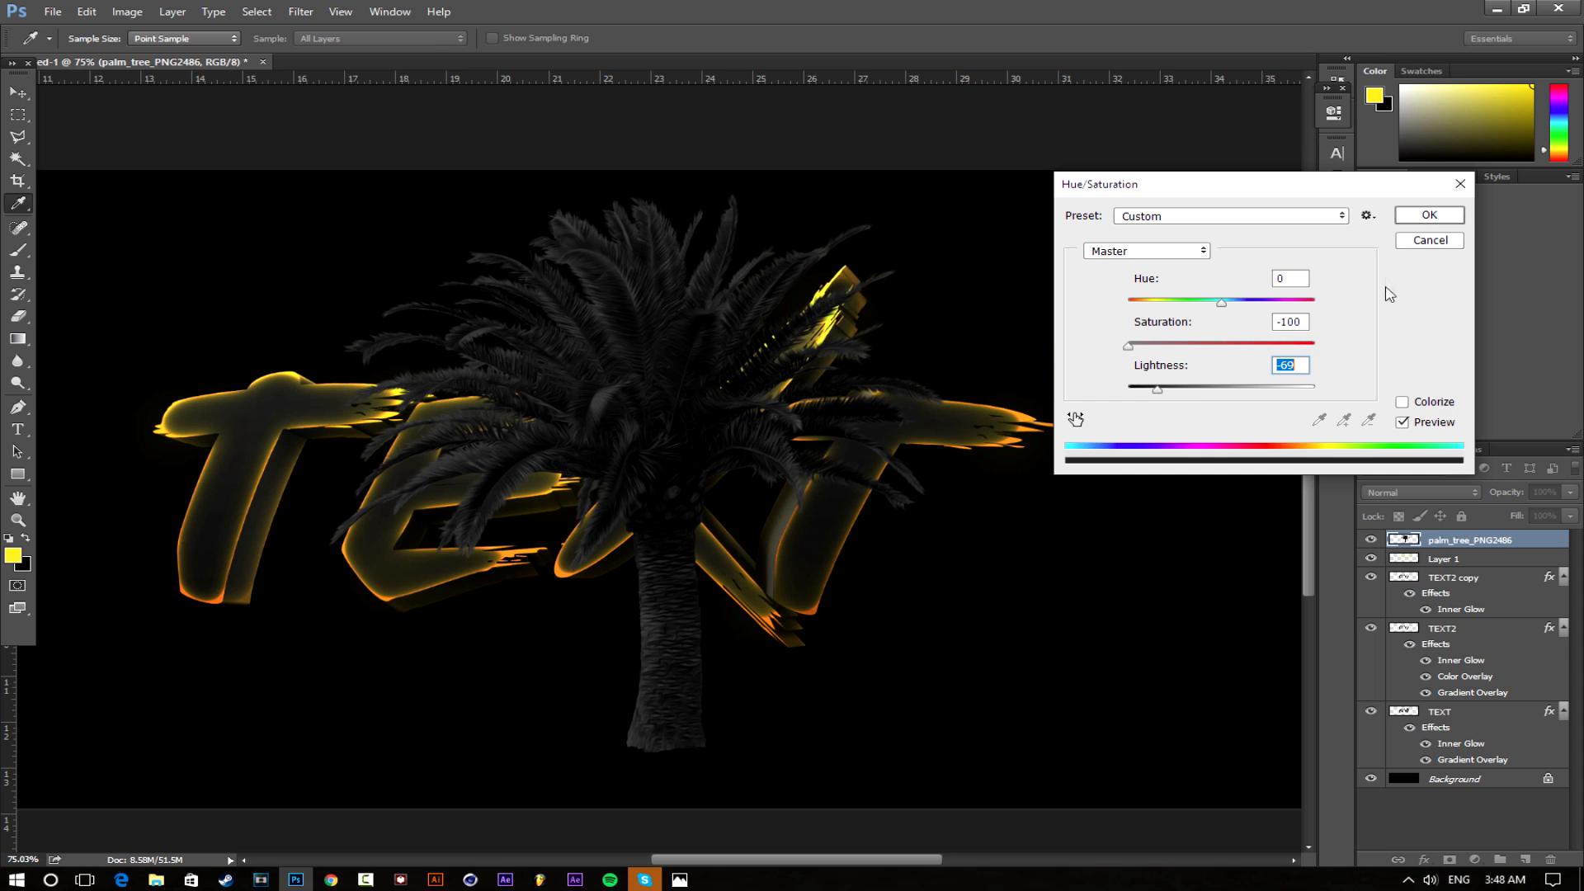
click(1429, 215)
Add contrast to the palm tree with an S-shaped Curves adjustment, its upper point at input 177, output 190
key(z)
click(129, 11)
mouse_move(190, 60)
click(355, 82)
drag(1059, 401, 1075, 407)
drag(1156, 346, 1158, 306)
click(1446, 202)
key(z)
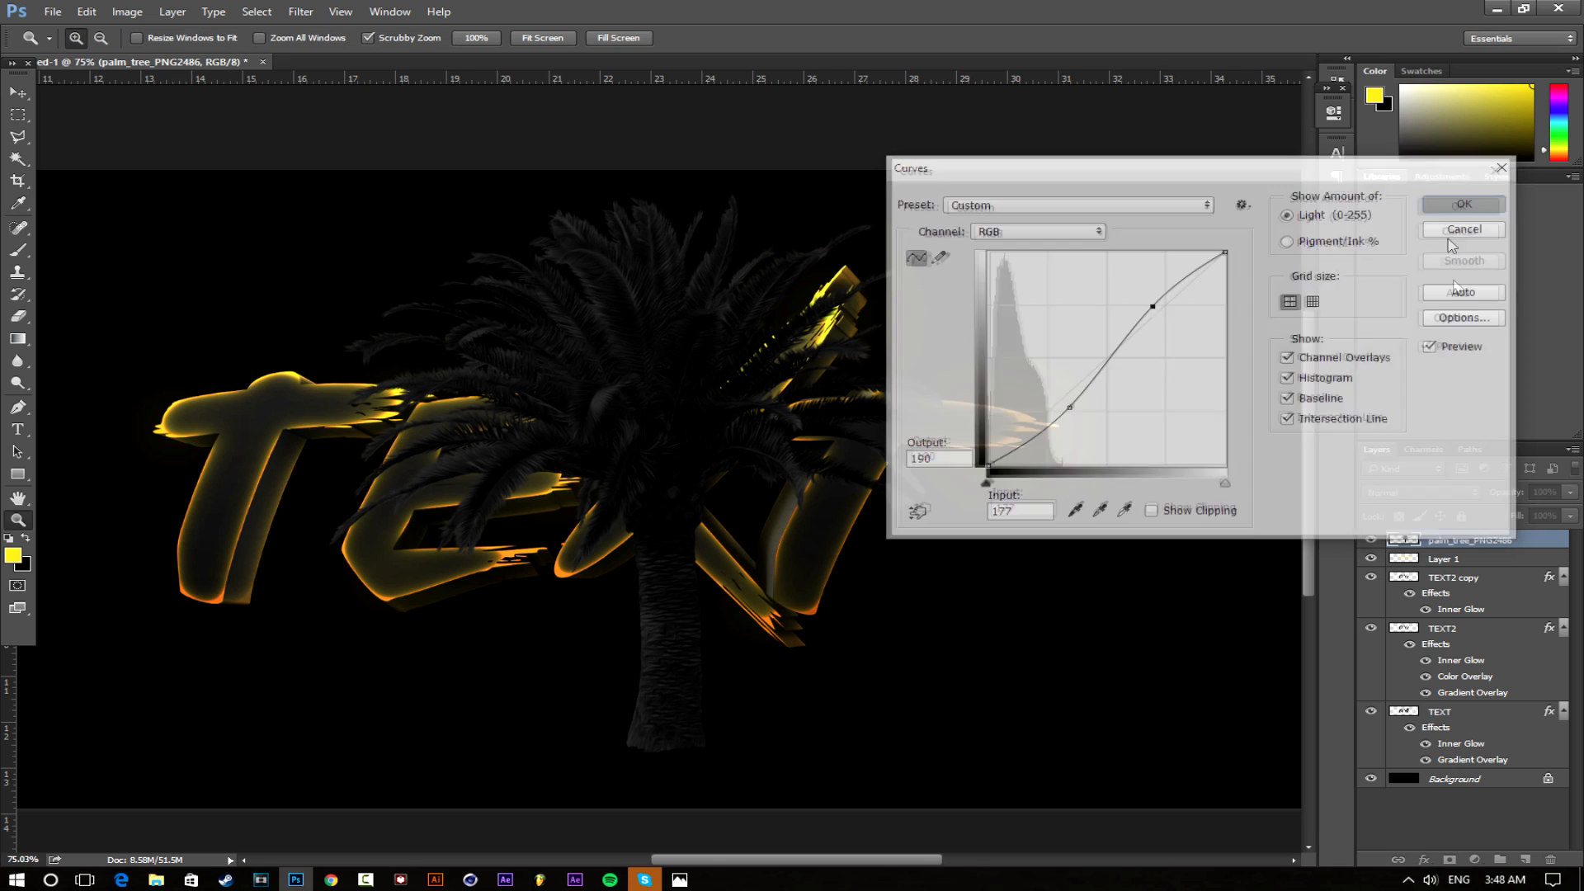
Put the palm layer directly above Background and shrink the palm to sit behind the first T and the E
drag(1452, 540, 1452, 769)
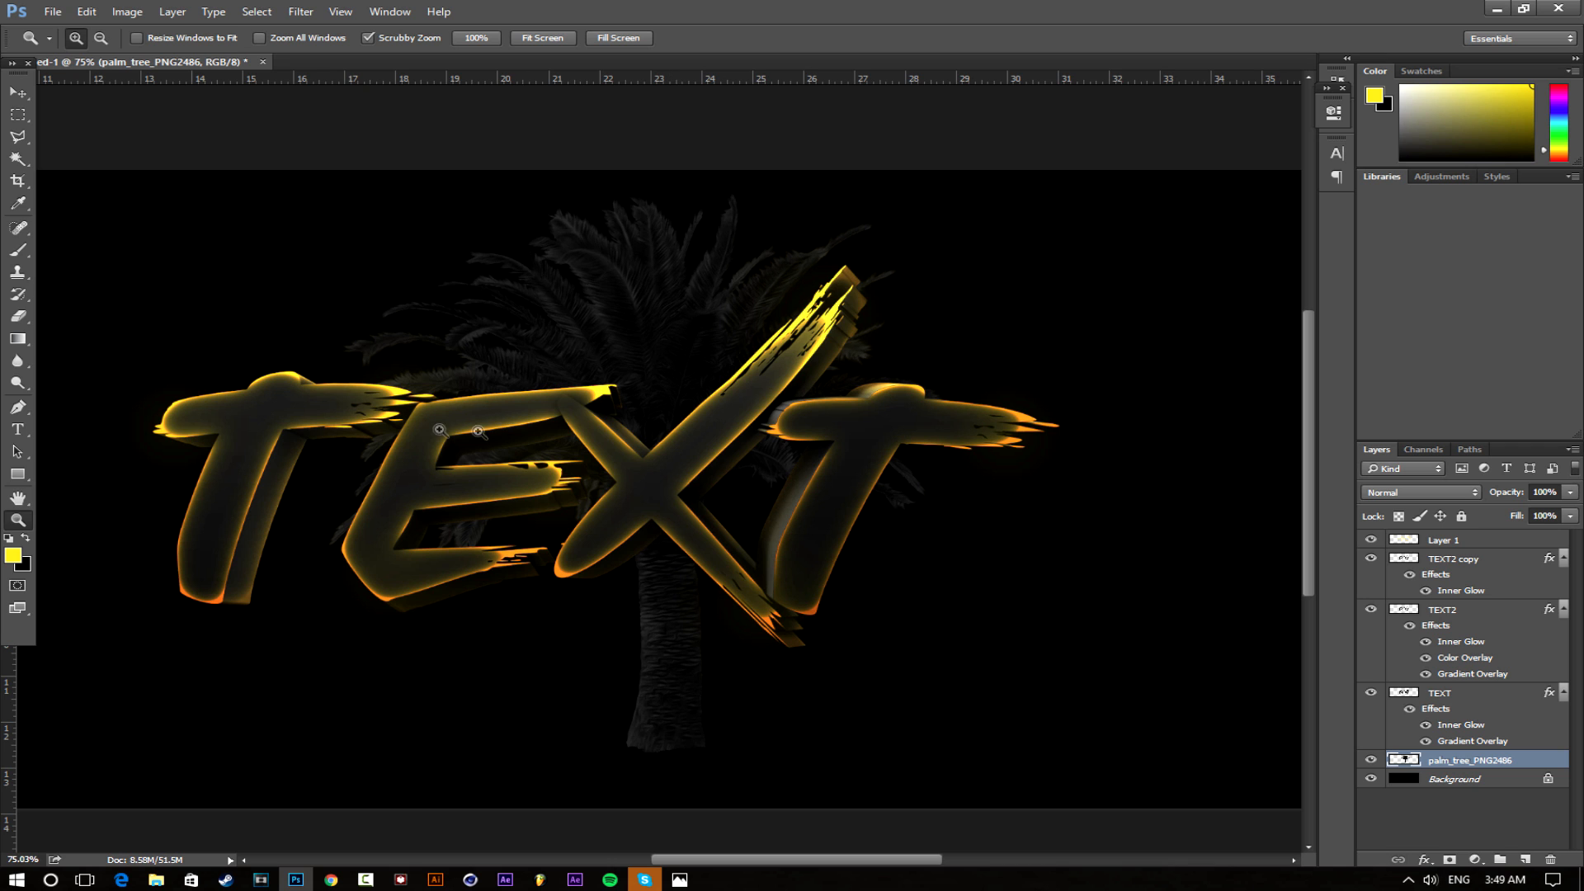
click(18, 95)
drag(665, 394, 396, 499)
scroll(410, 529, down, 5)
scroll(415, 538, up, 3)
key(ctrl+t)
drag(824, 294, 649, 415)
click(859, 38)
scroll(588, 544, up, 3)
scroll(587, 545, up, 1)
drag(476, 548, 519, 381)
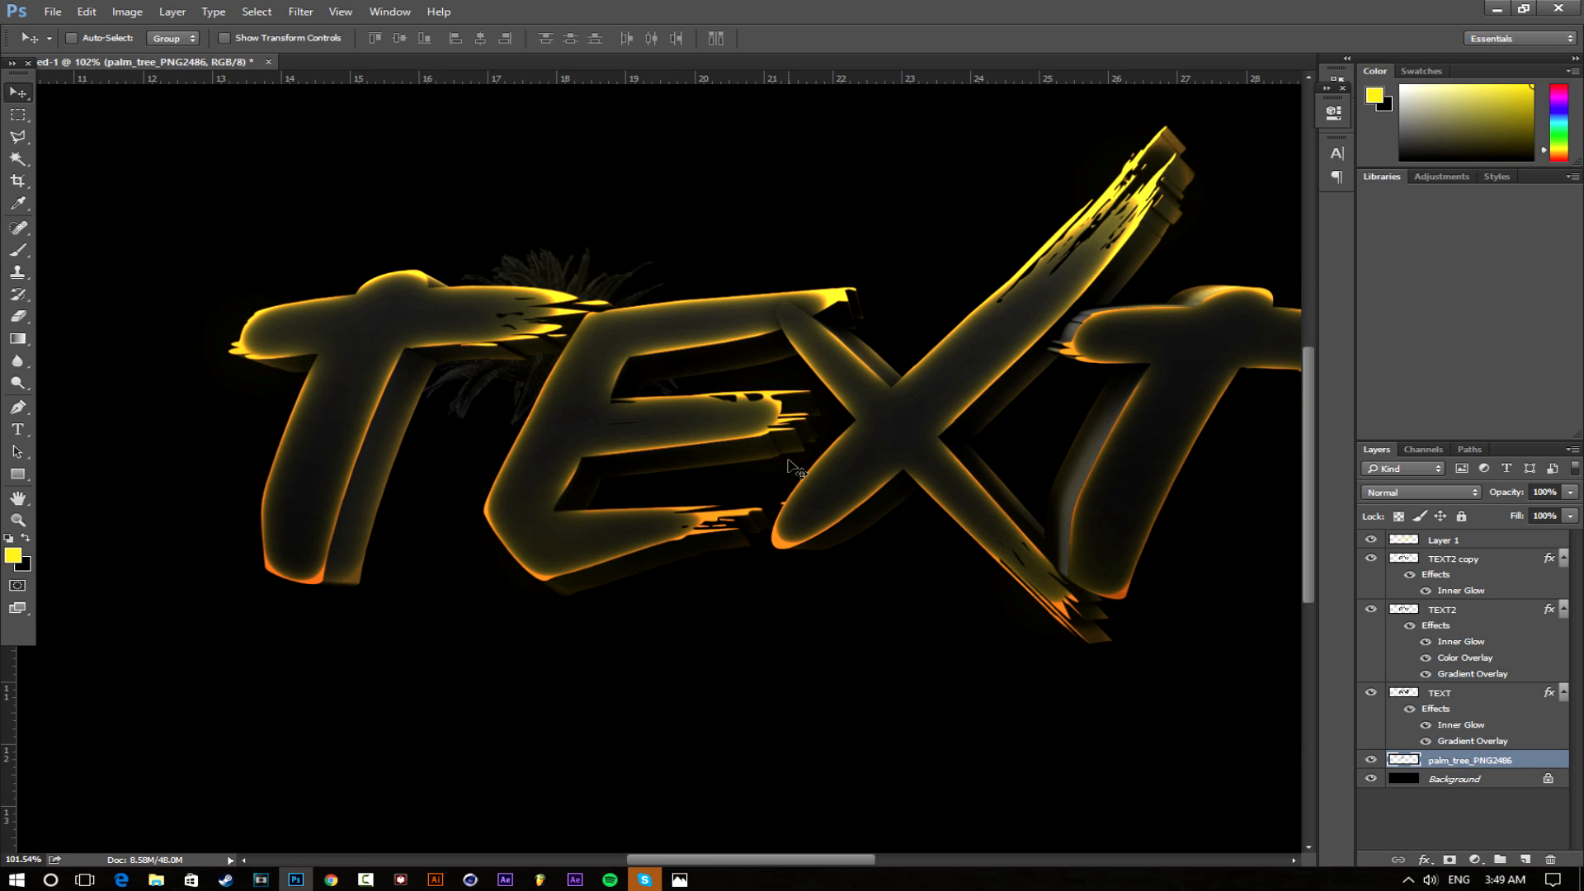
Duplicate the palm, flip the copy to -100% width and height, and move it behind the X
drag(794, 469, 794, 471)
key(ctrl+t)
drag(715, 337, 343, 367)
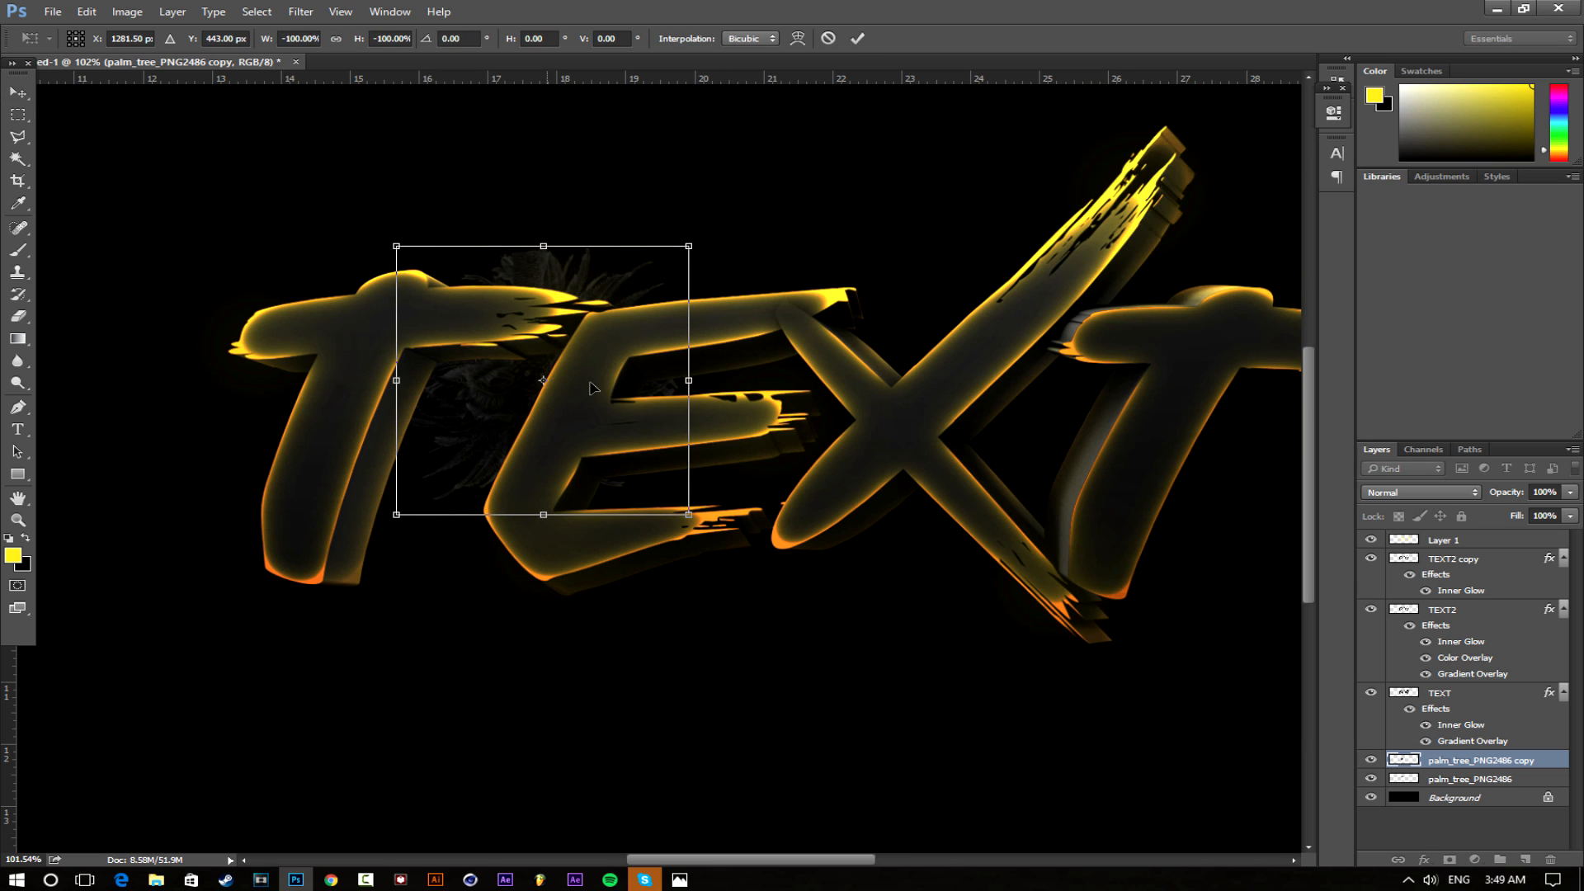
click(858, 43)
drag(637, 488, 621, 595)
drag(636, 590, 915, 567)
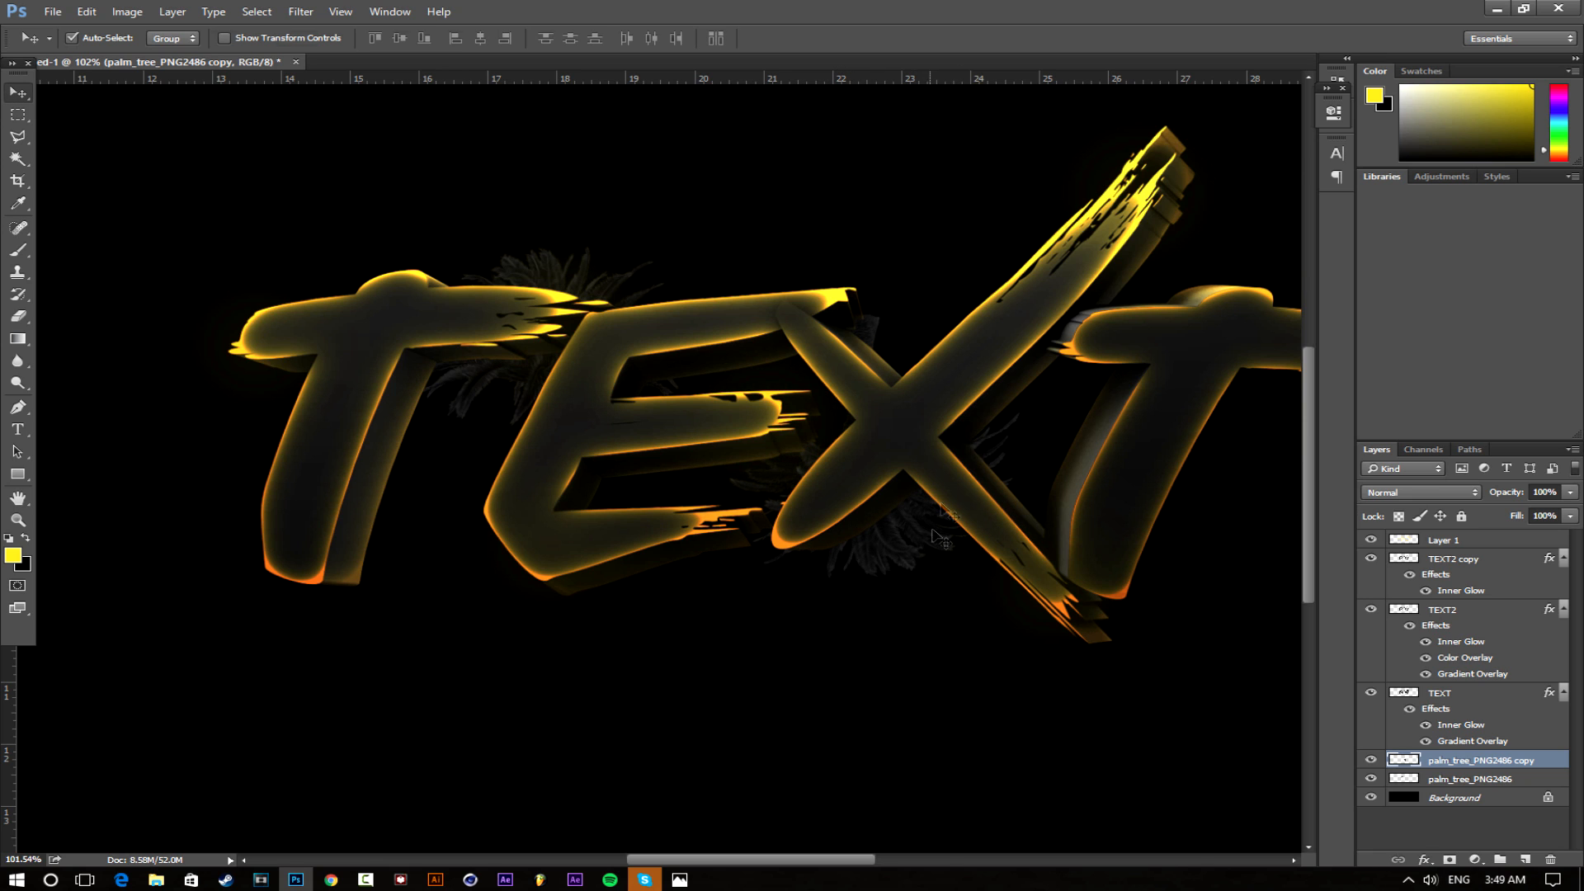
Shrink the flipped palm copy behind the X's lower-left foot and erase its stray leaves between the E and X
key(ctrl+t)
drag(1023, 312, 986, 330)
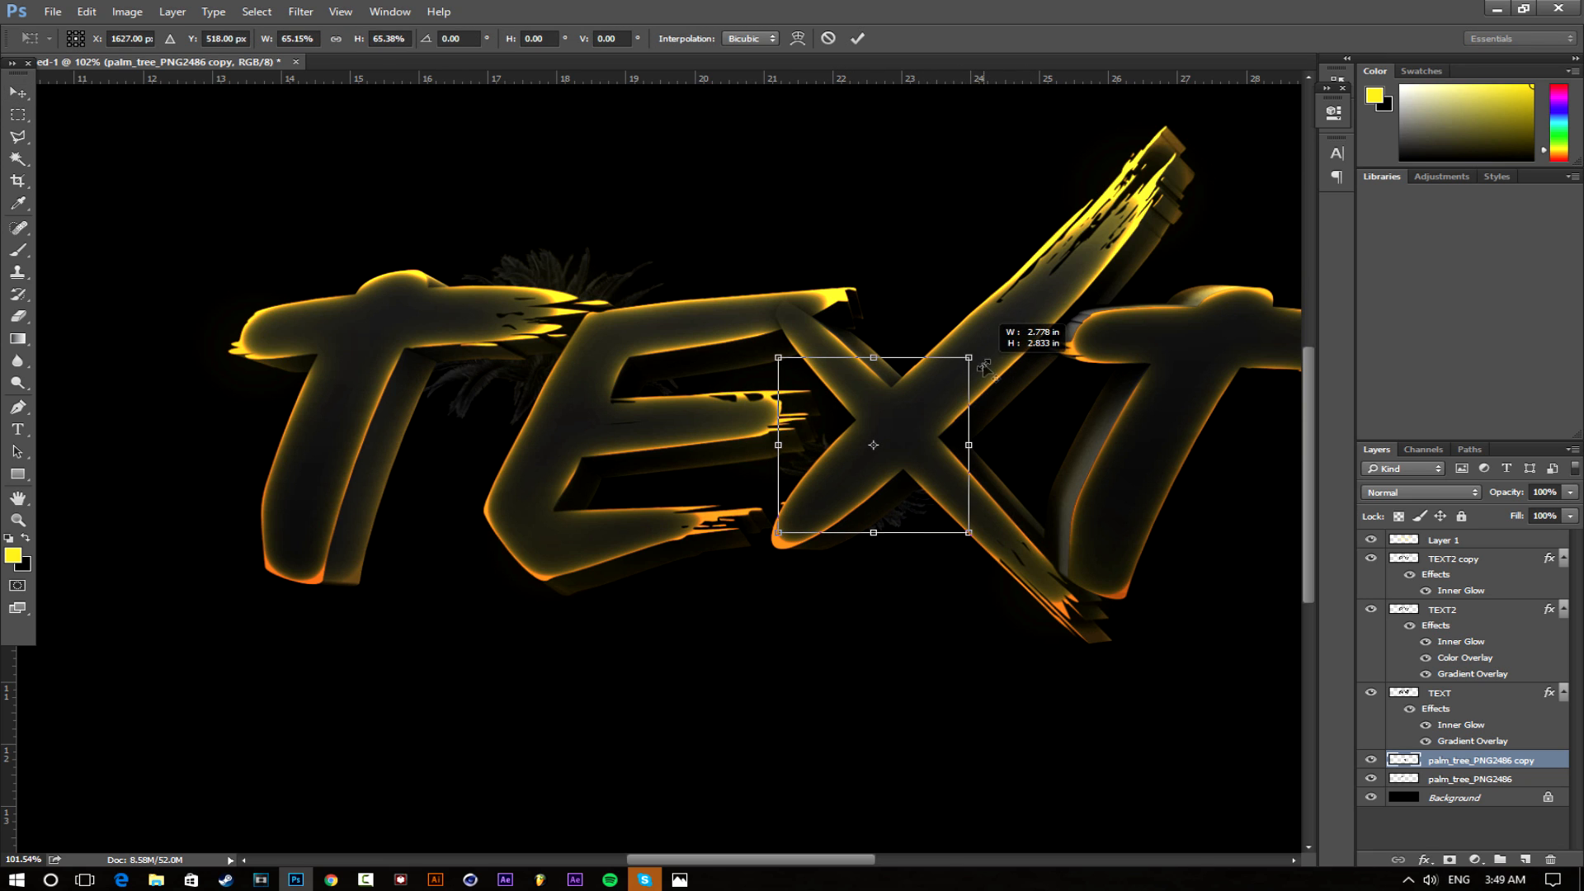
click(859, 38)
mouse_move(855, 458)
mouse_down()
mouse_move(817, 520)
mouse_move(834, 541)
mouse_move(804, 526)
mouse_up()
click(18, 316)
mouse_move(837, 442)
mouse_down()
mouse_move(686, 449)
mouse_move(820, 428)
mouse_move(804, 462)
mouse_up()
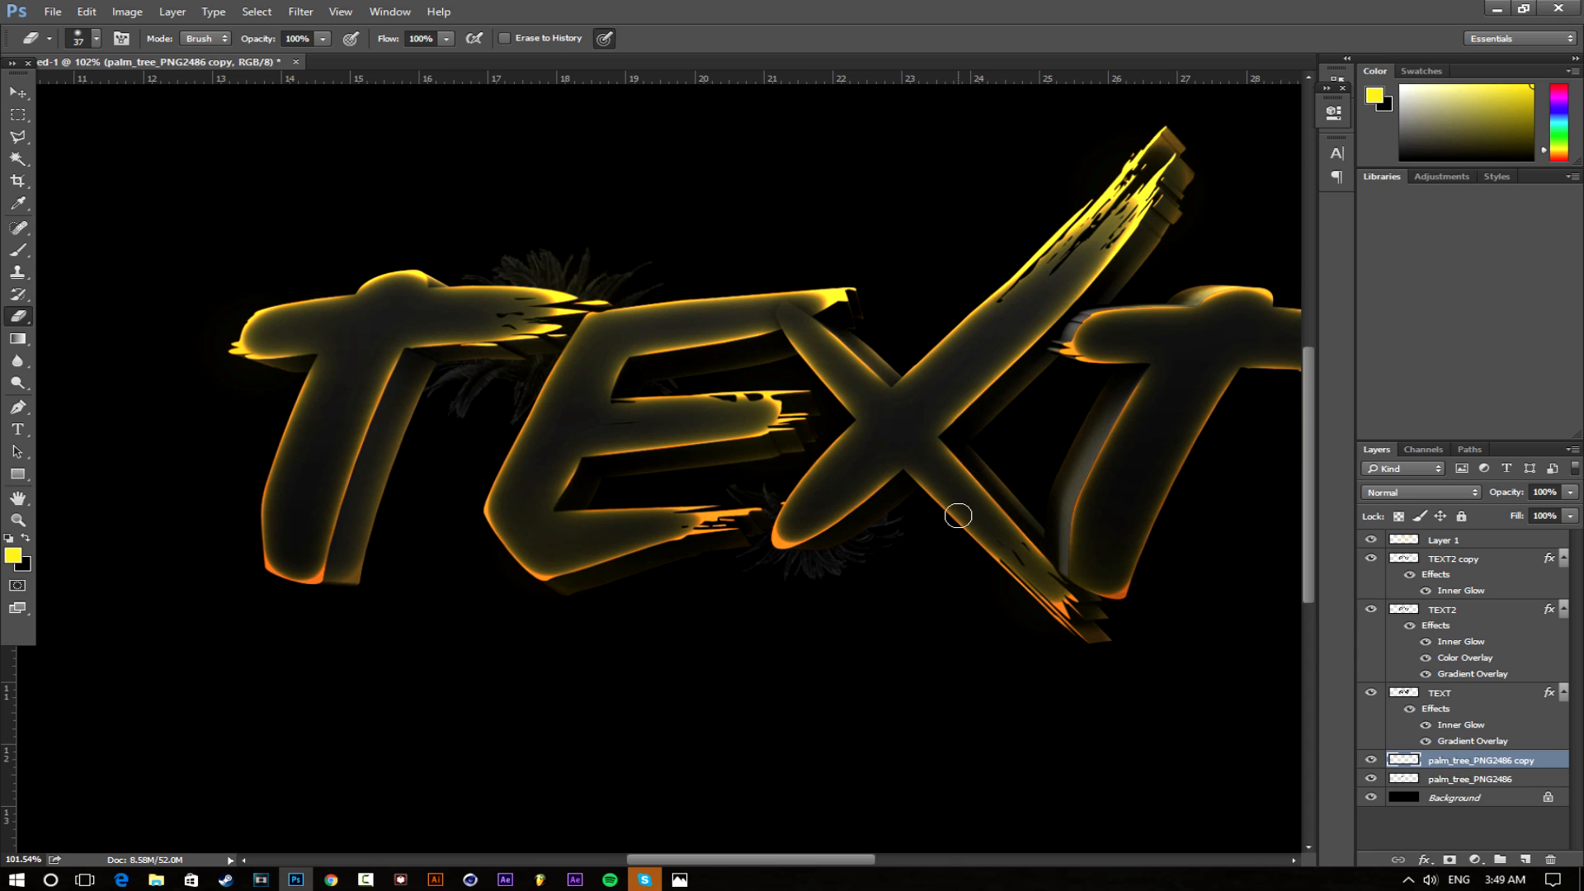
Duplicate the small palm copy, reorient it with Free Transform and place it behind the X's long upper arm
key(ctrl+j)
key(v)
drag(866, 548, 1077, 220)
key(ctrl+t)
drag(822, 268, 1084, 120)
click(858, 38)
drag(1070, 193, 1105, 262)
scroll(1042, 382, down, 3)
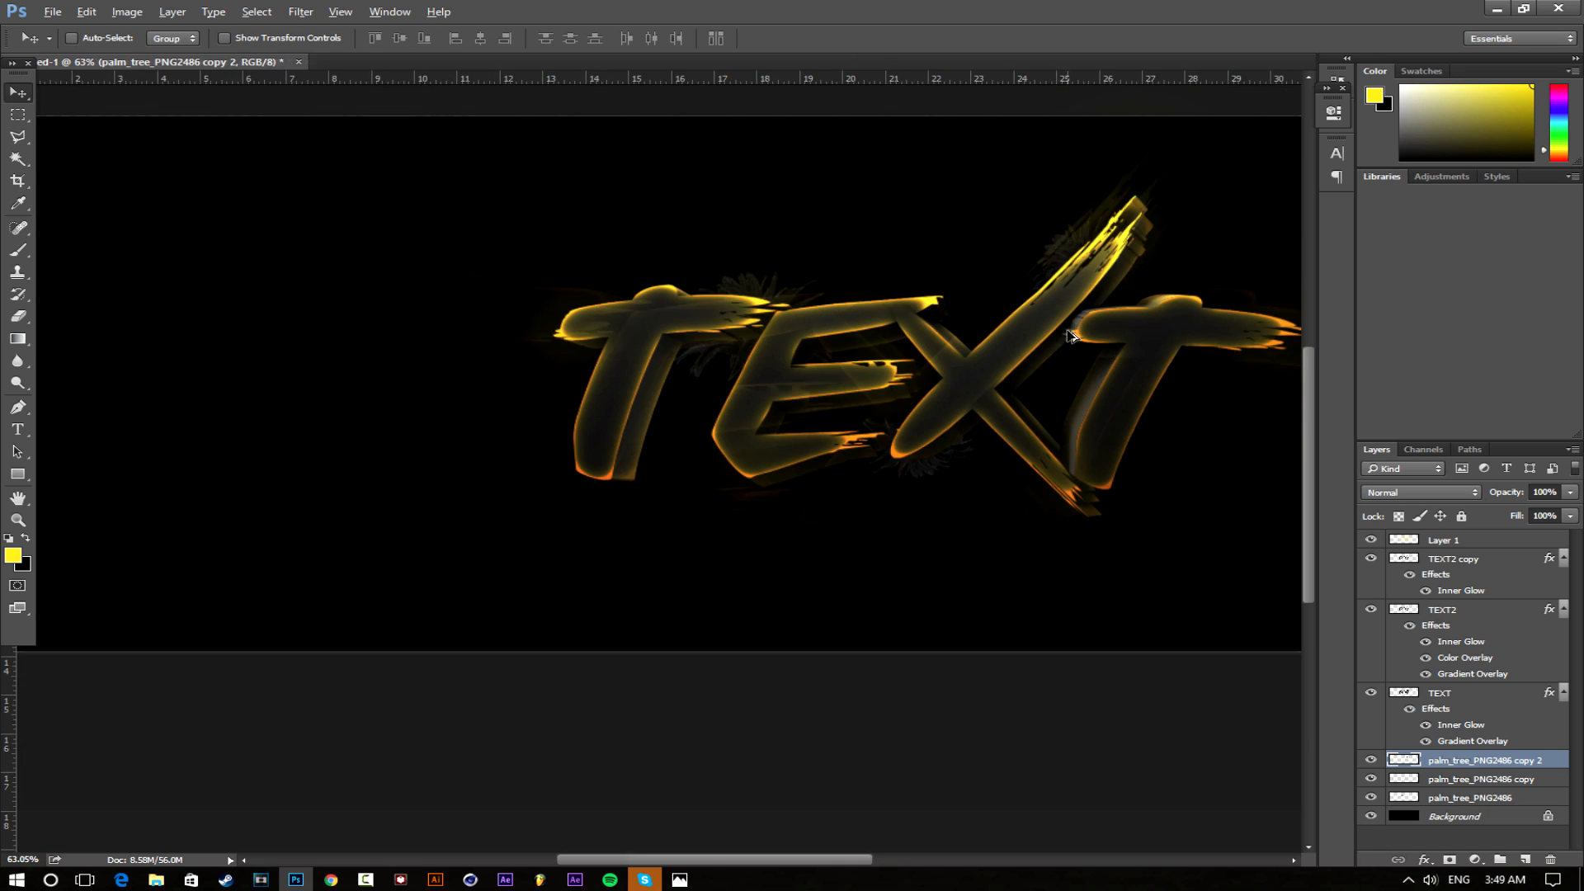
Add two more palm copies, placing one behind the last T's crossbar and one behind the first T's foot
alt+drag(859, 452, 837, 524)
key(ctrl+t)
drag(945, 490, 717, 693)
click(858, 38)
drag(830, 515, 429, 577)
key(ctrl+j)
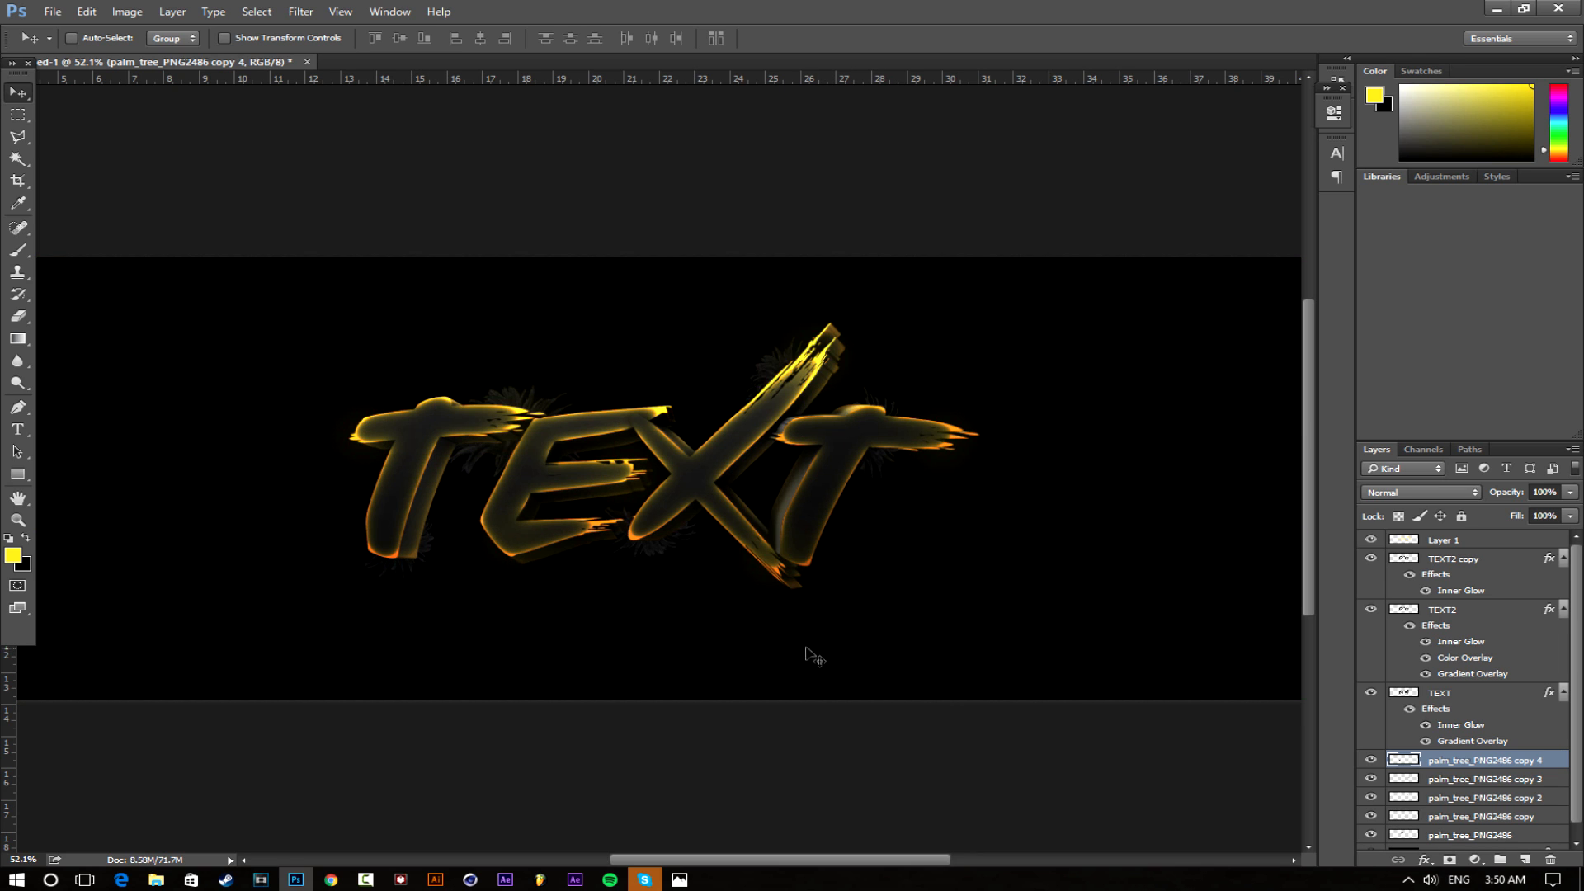
scroll(622, 527, down, 4)
scroll(661, 453, up, 7)
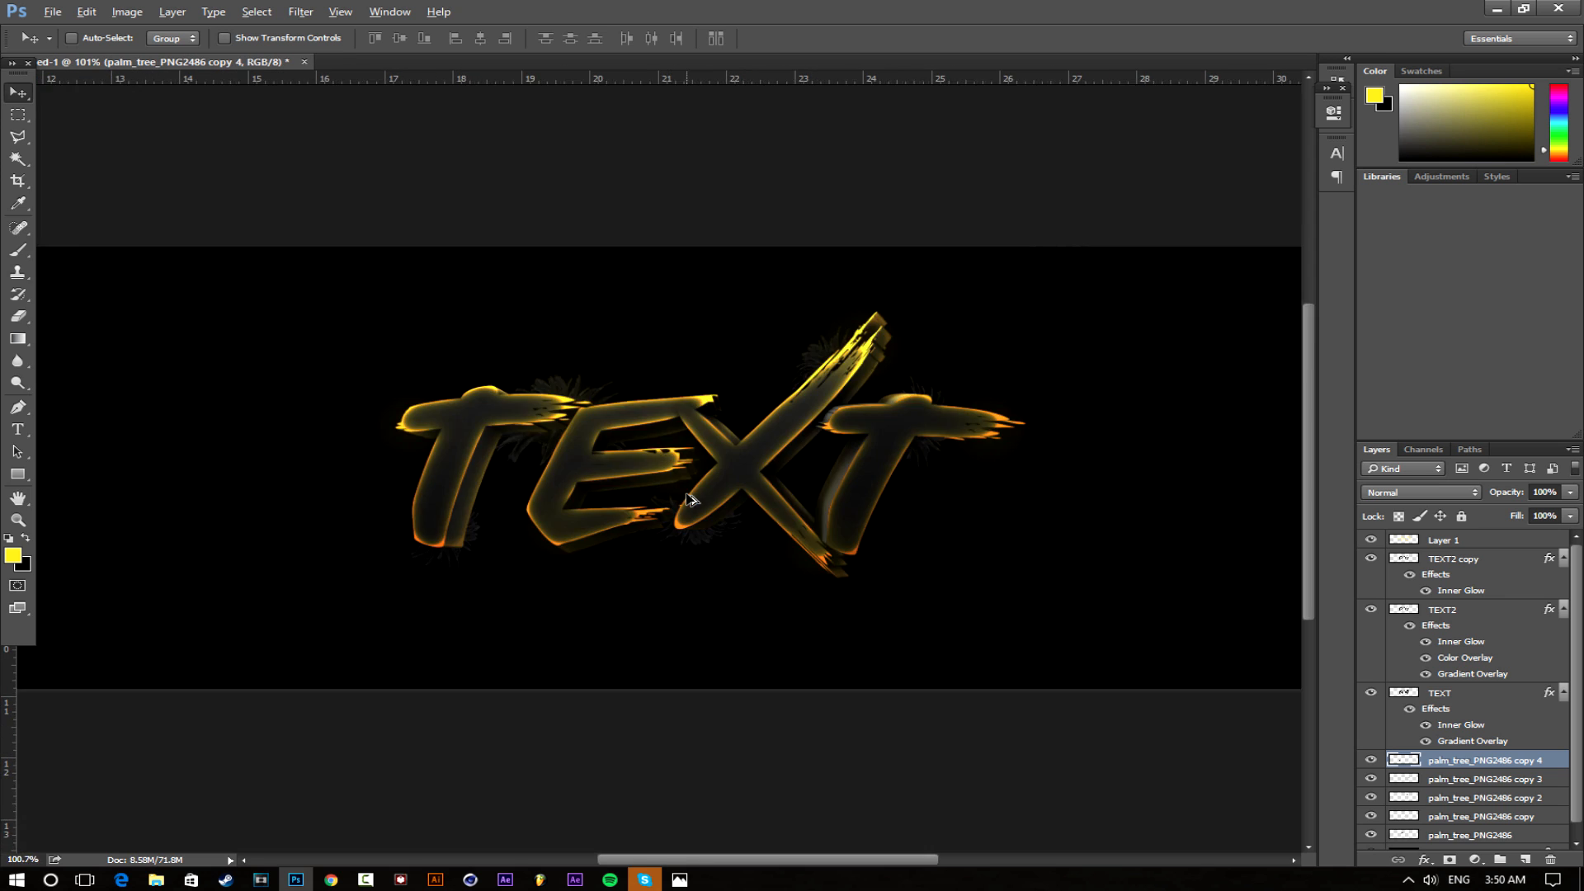
scroll(561, 405, down, 3)
scroll(547, 392, down, 3)
scroll(577, 413, up, 4)
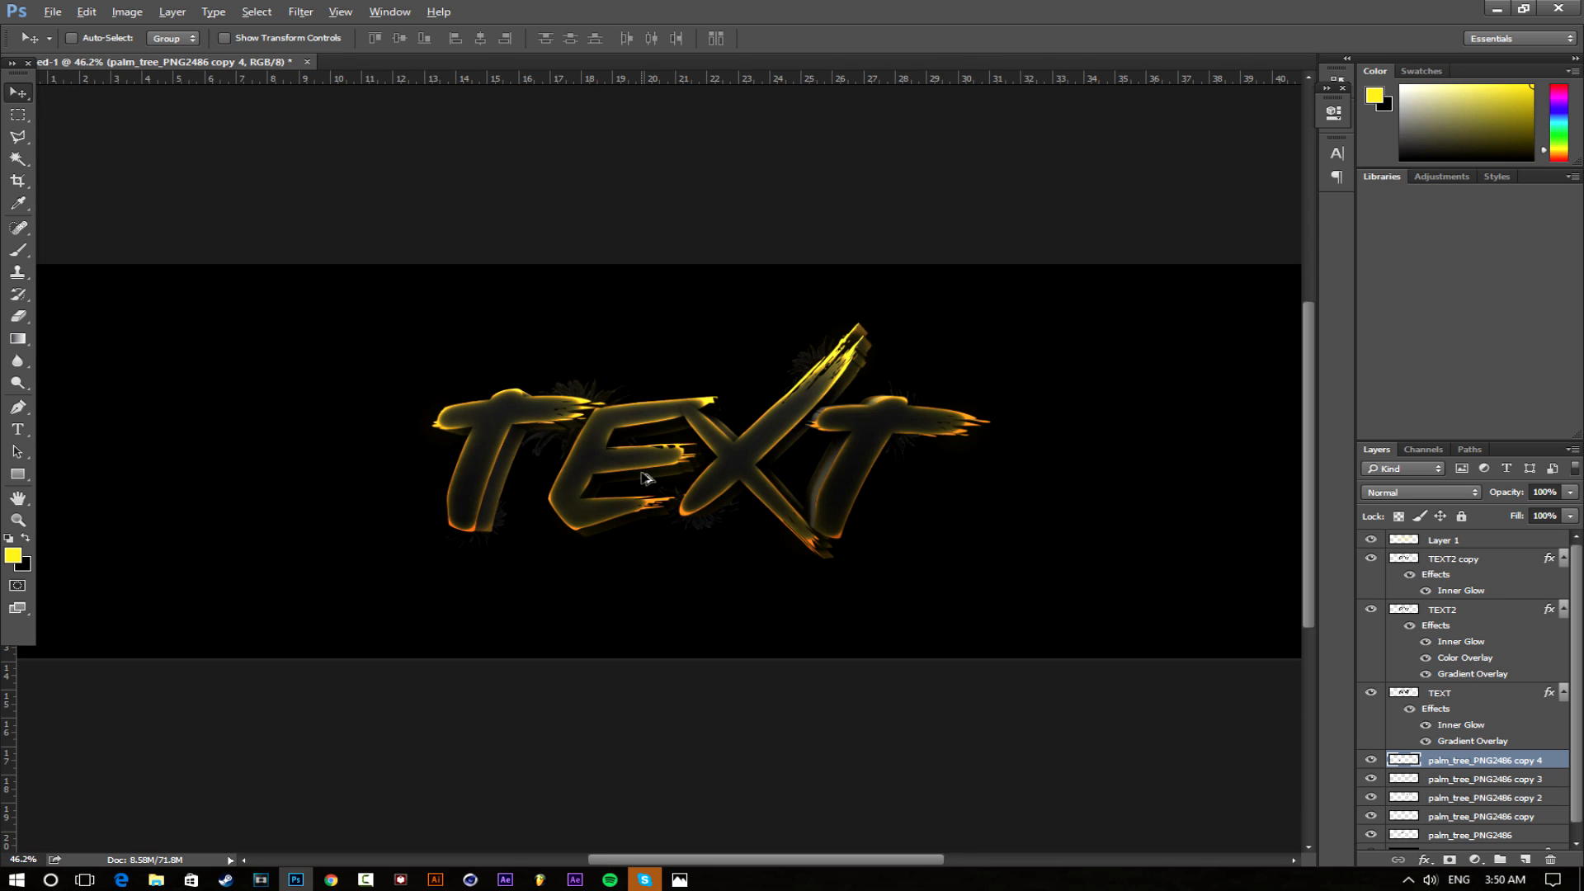
shift+click(1496, 836)
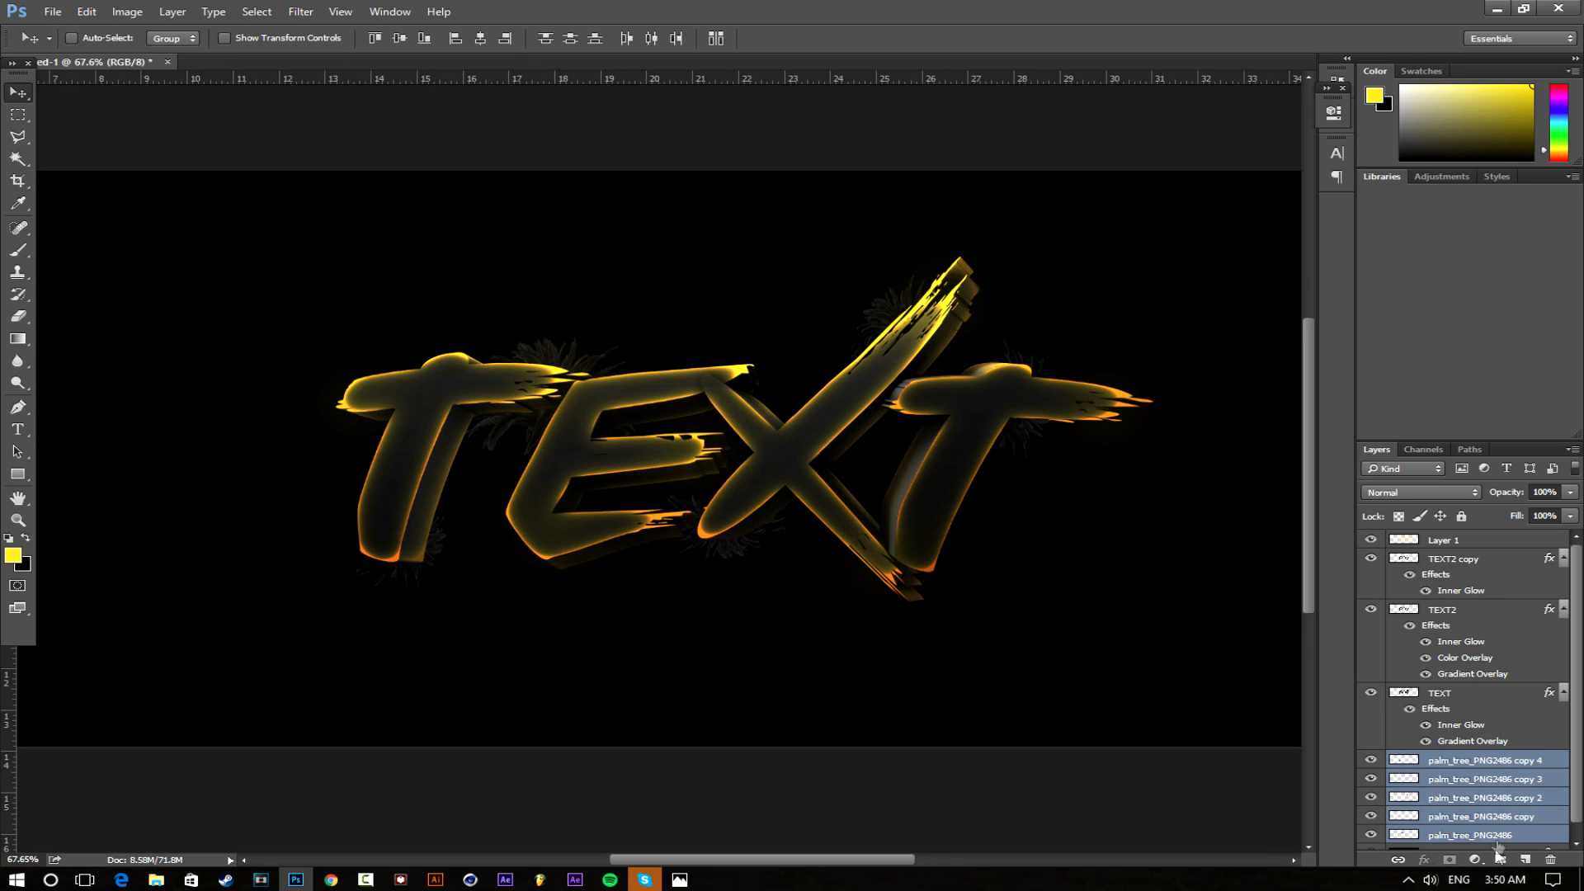
click(1500, 860)
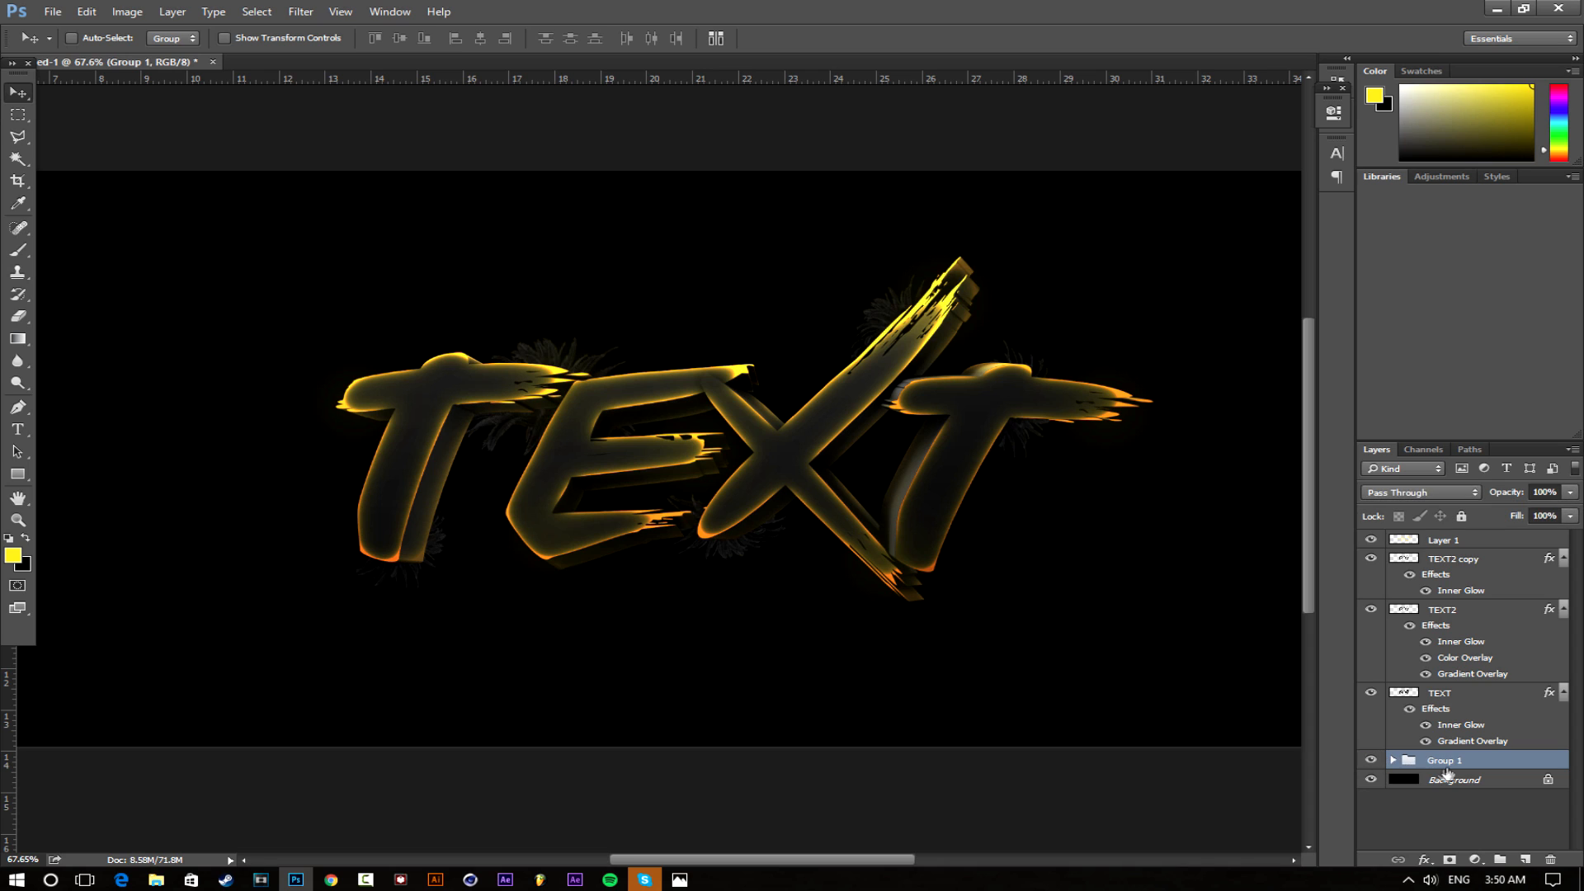
click(1393, 760)
key(ctrl+z)
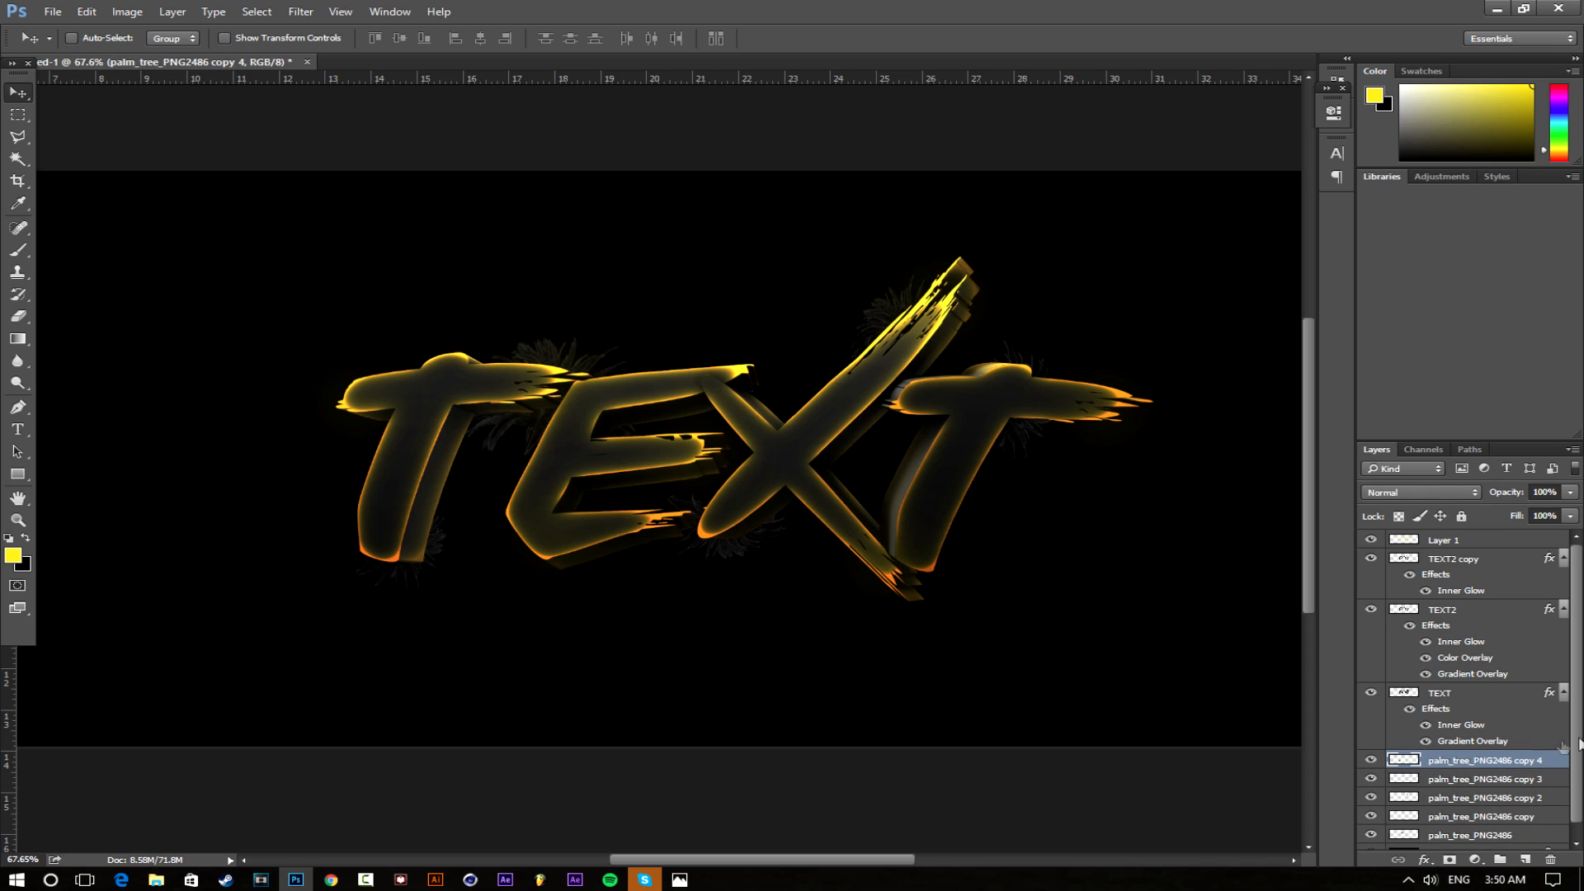
Group all five palm tree layers together
scroll(1581, 770, down, 1)
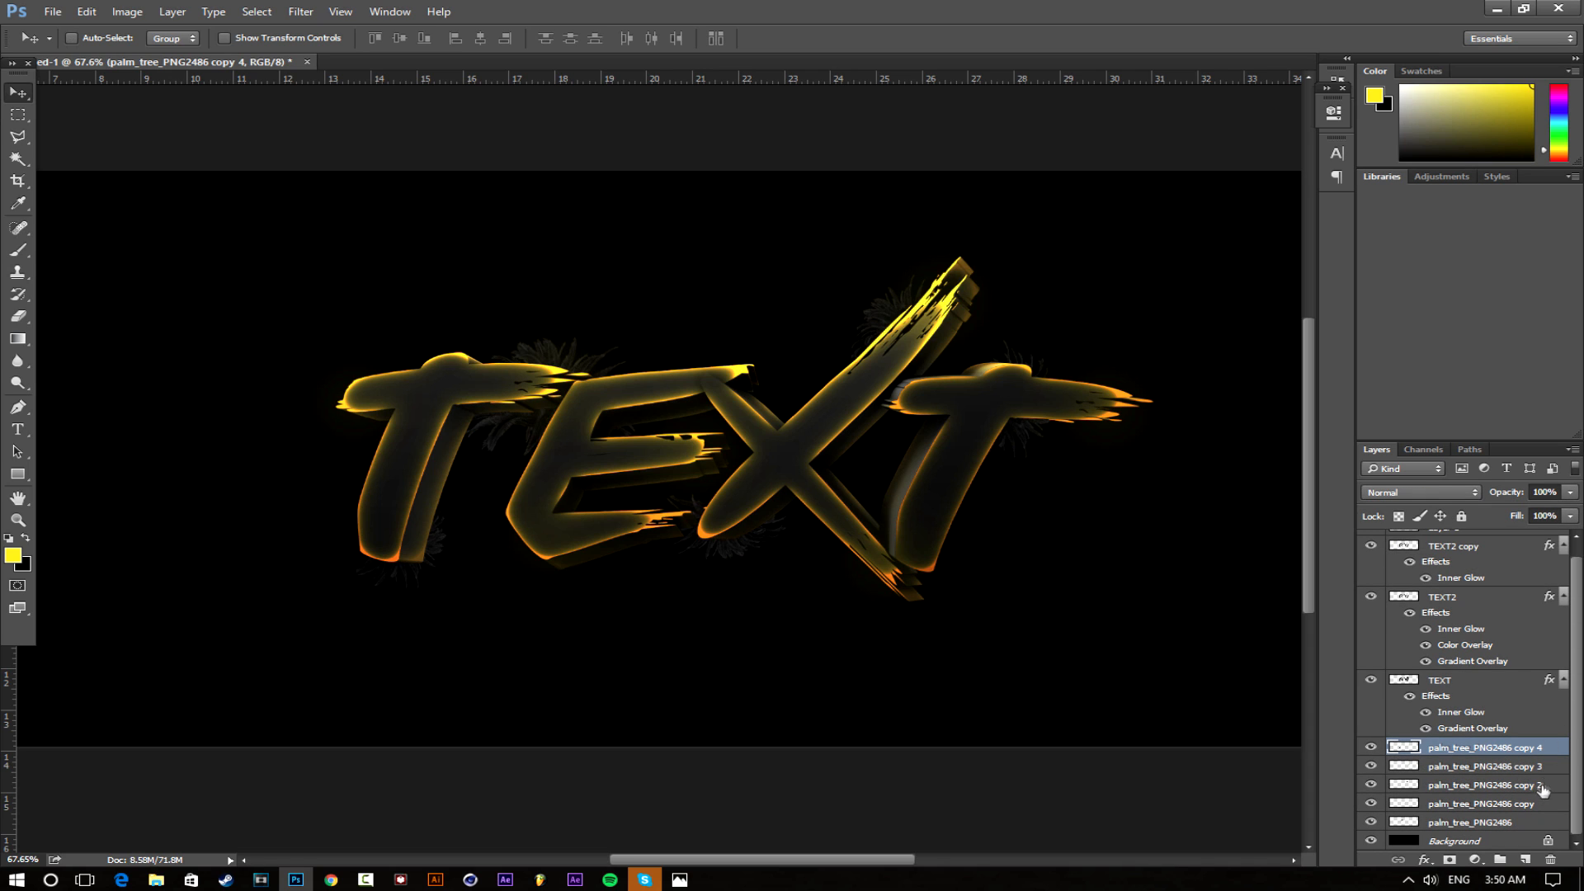
shift+click(1496, 824)
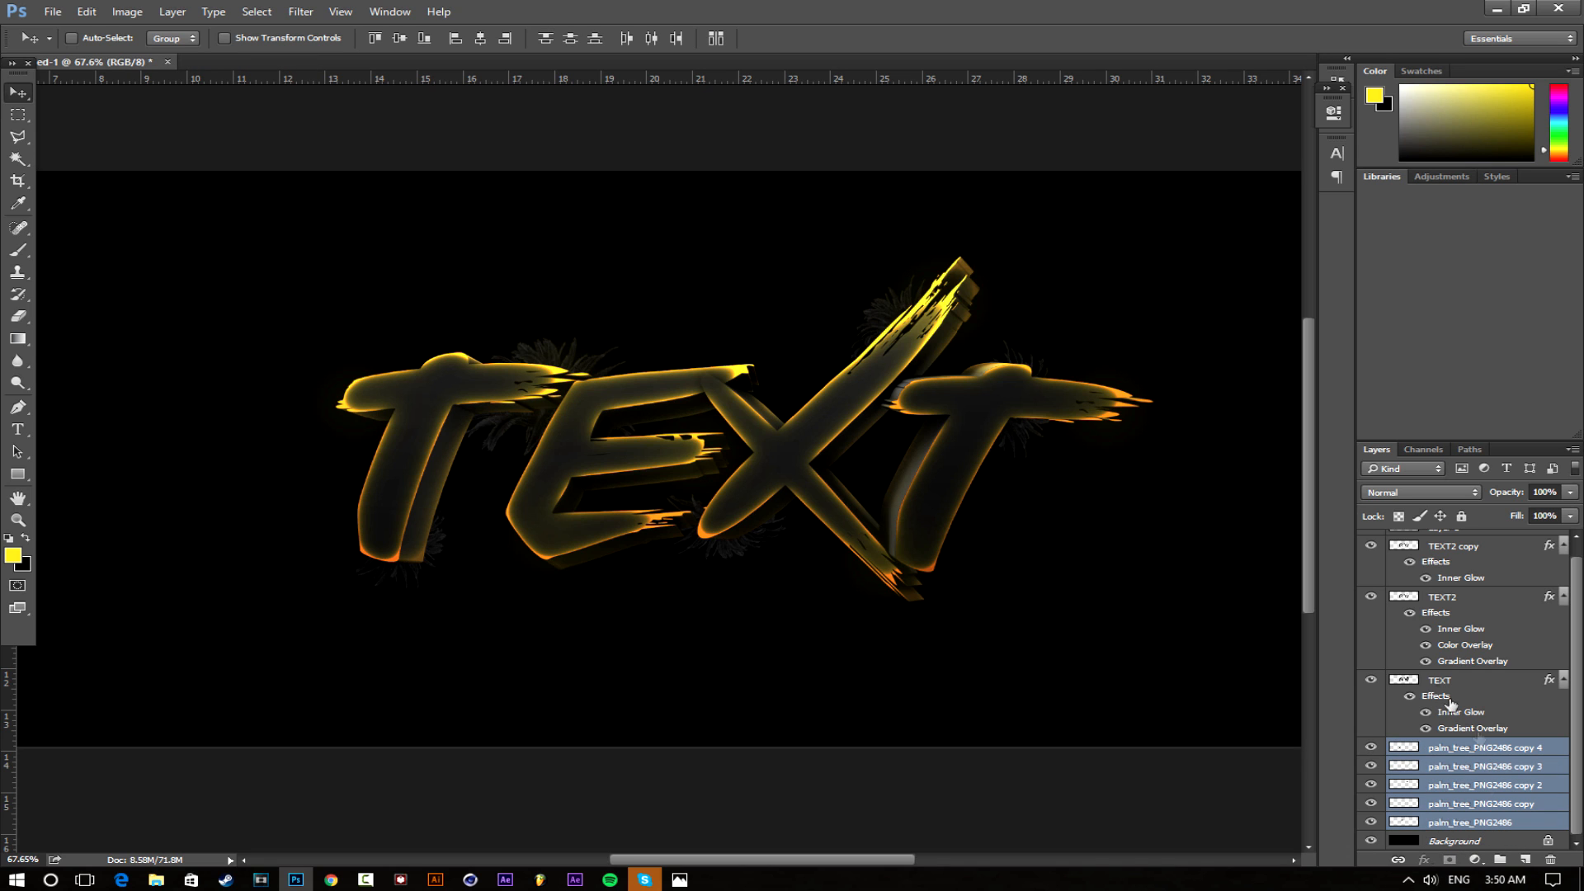
click(1501, 862)
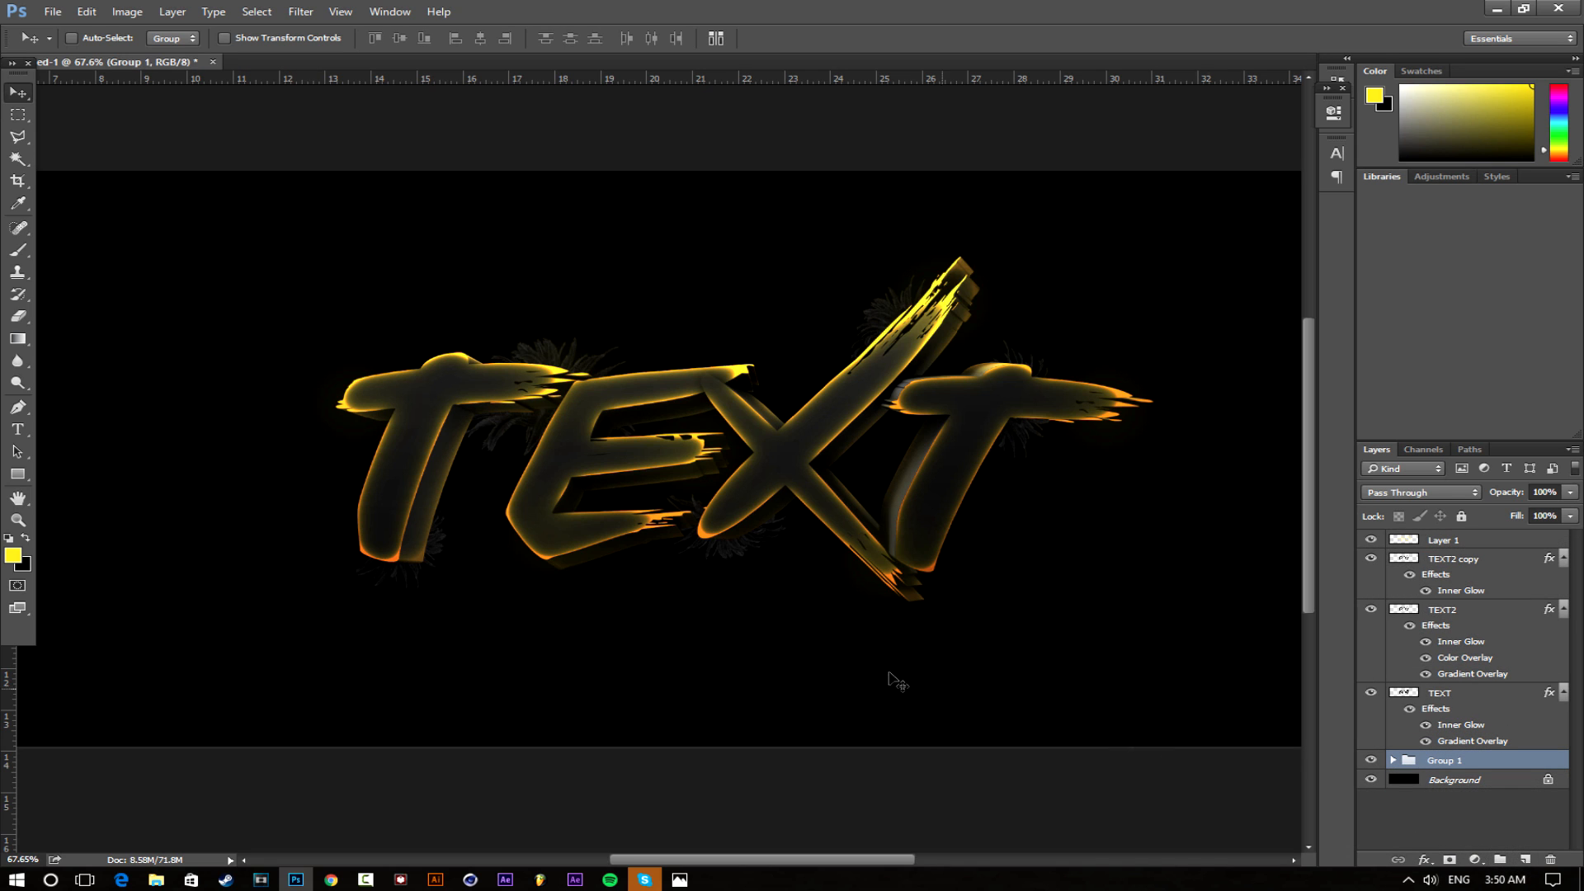
scroll(690, 529, down, 5)
scroll(634, 378, down, 5)
scroll(668, 487, up, 8)
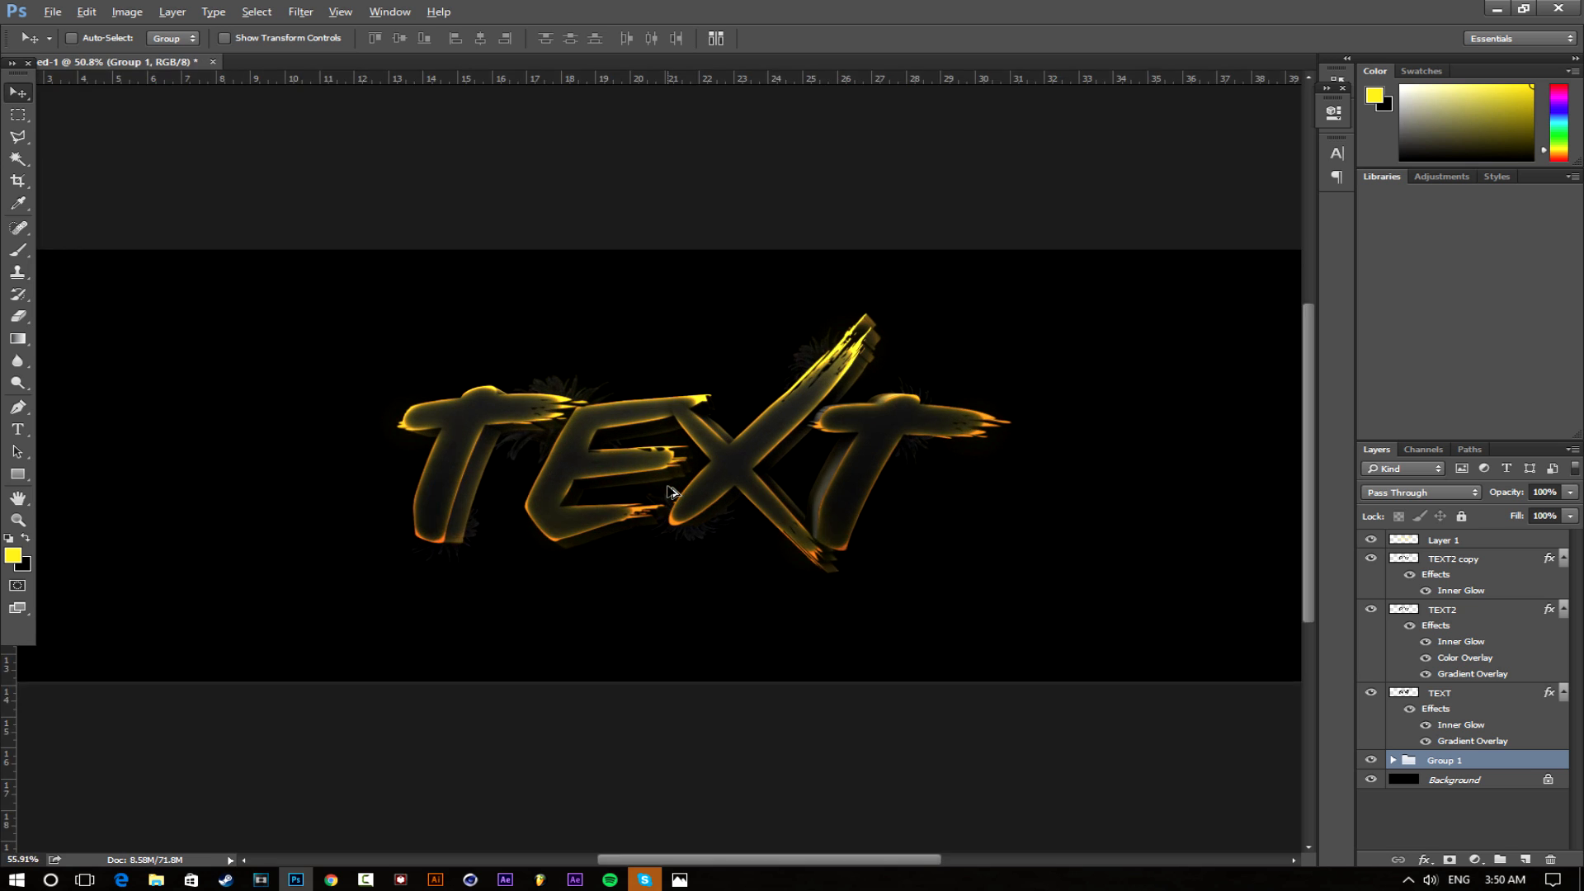
scroll(670, 492, up, 3)
scroll(710, 507, down, 3)
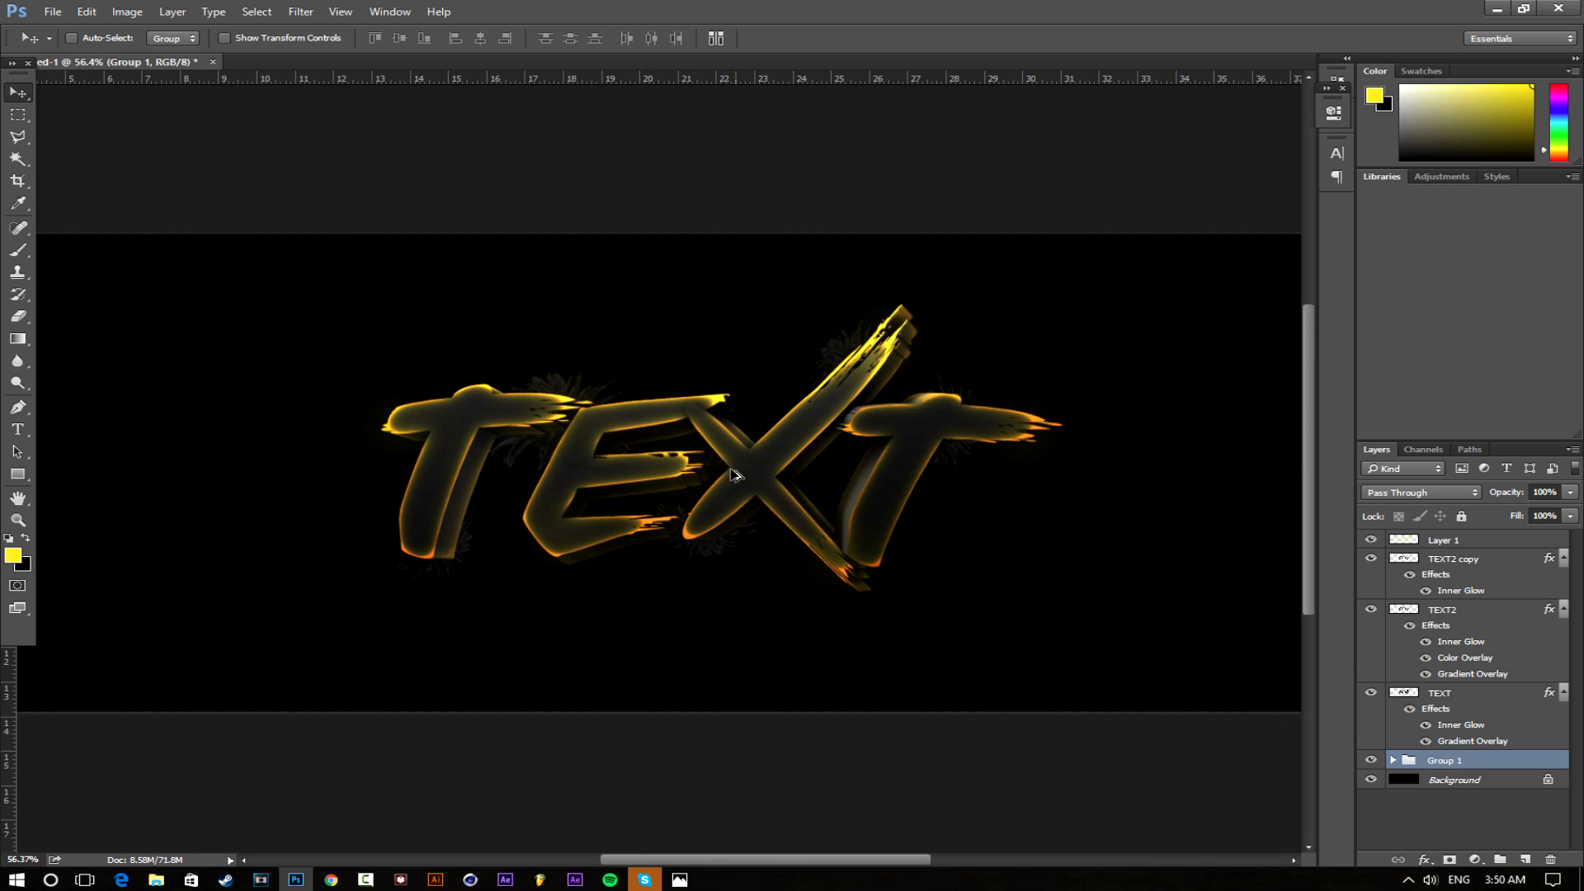
Add a Hue/Saturation adjustment layer above Layer 1 and shift its hue so the yellow text turns green
scroll(735, 475, up, 2)
click(1445, 540)
click(1475, 859)
click(1452, 654)
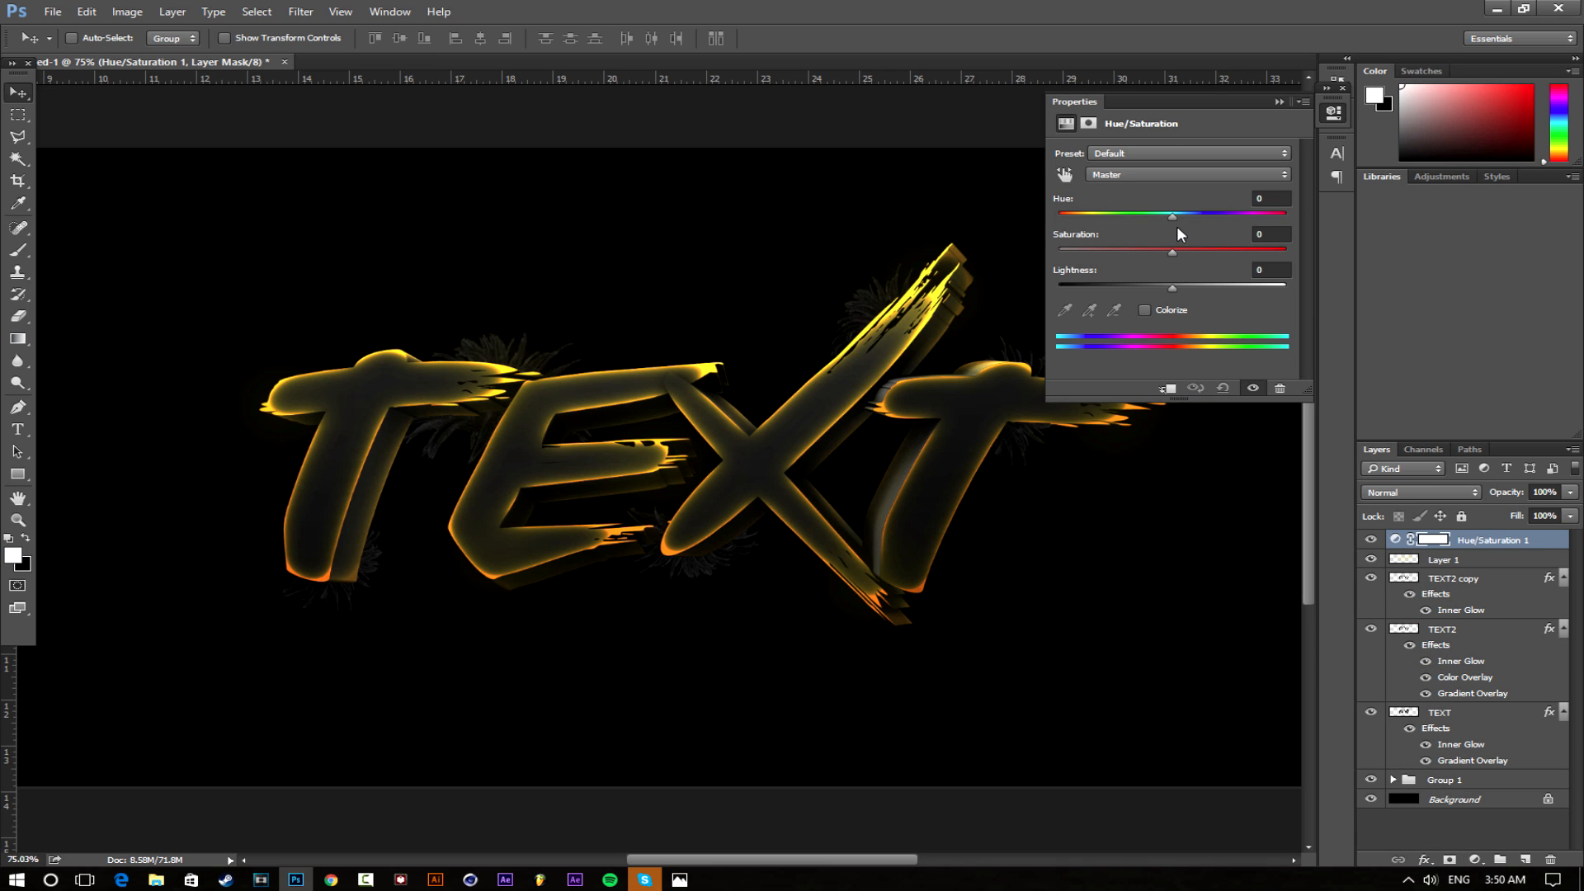
drag(1172, 218, 1240, 226)
click(1337, 109)
Examine the green text effect up close and across the whole header
scroll(837, 339, down, 6)
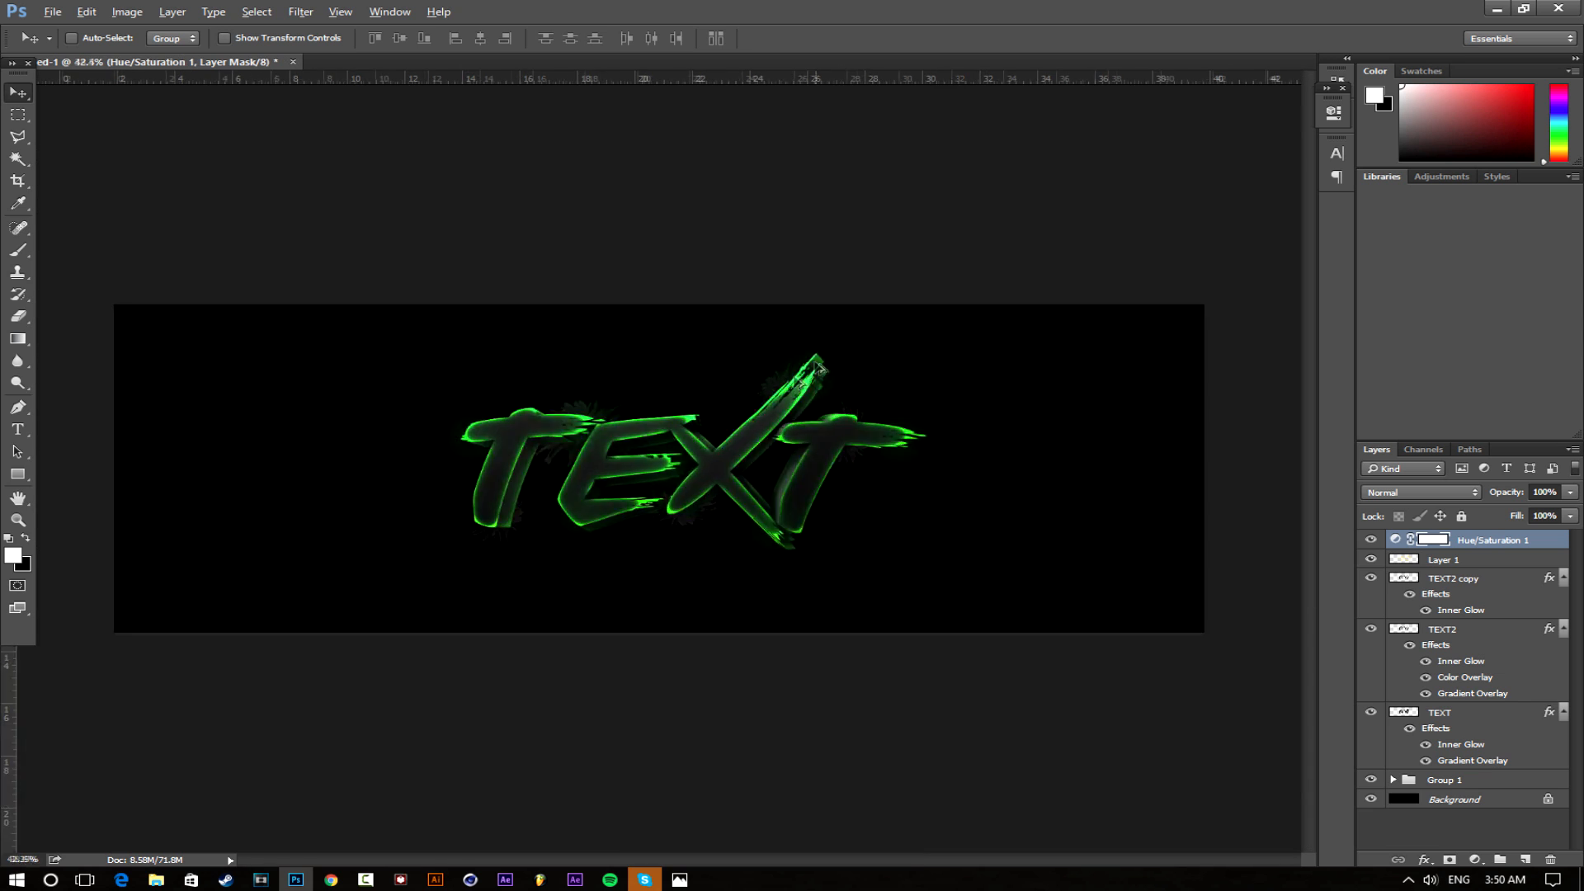
scroll(838, 339, down, 2)
scroll(693, 512, up, 6)
scroll(693, 476, down, 5)
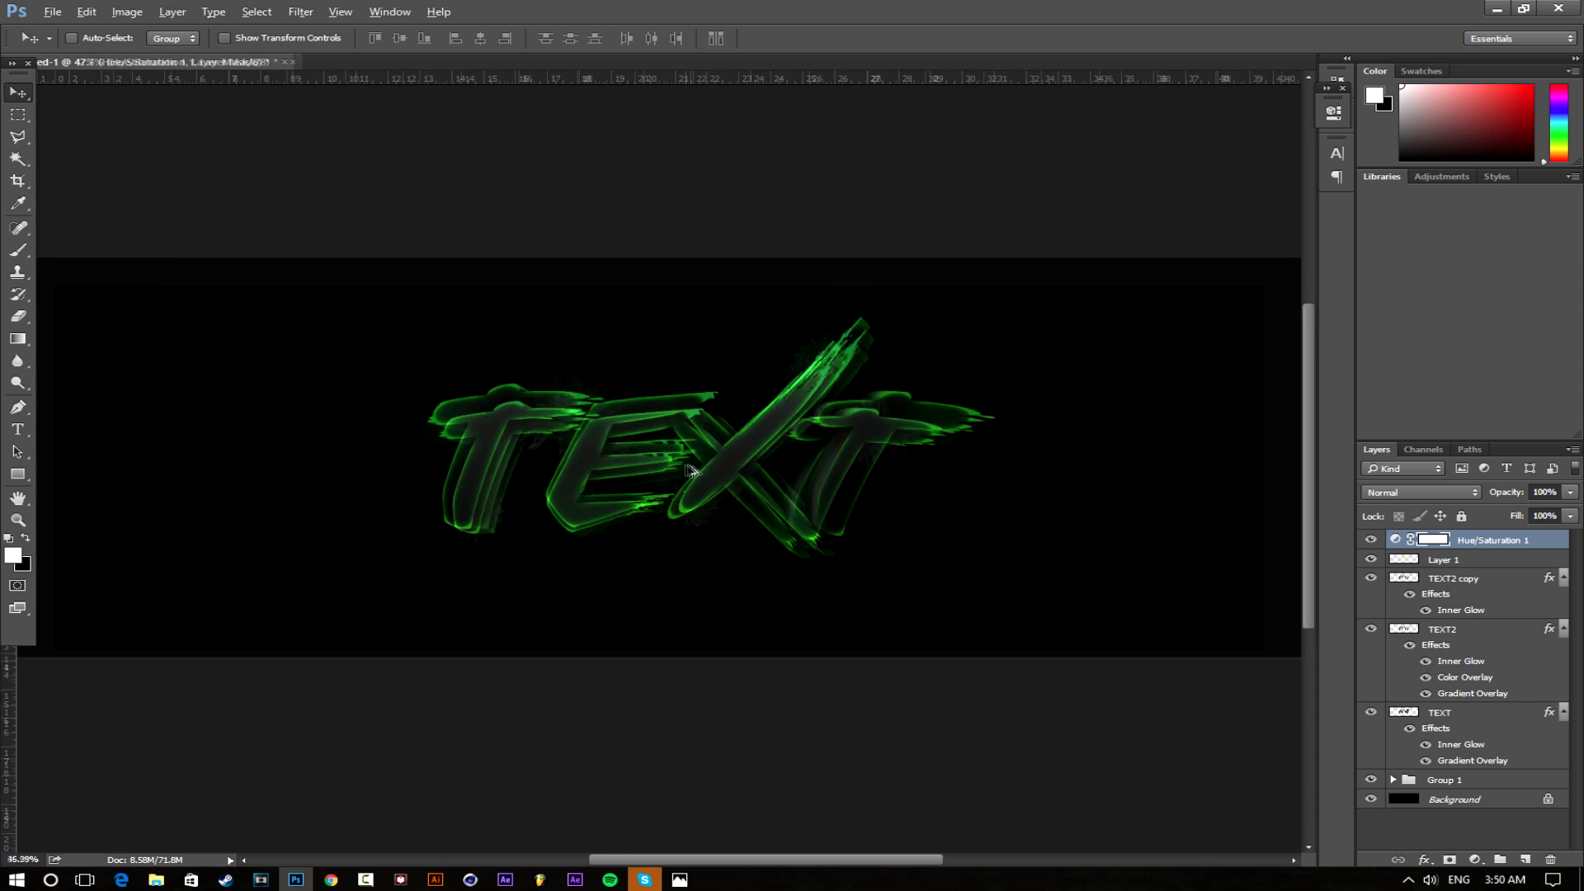
scroll(696, 493, up, 4)
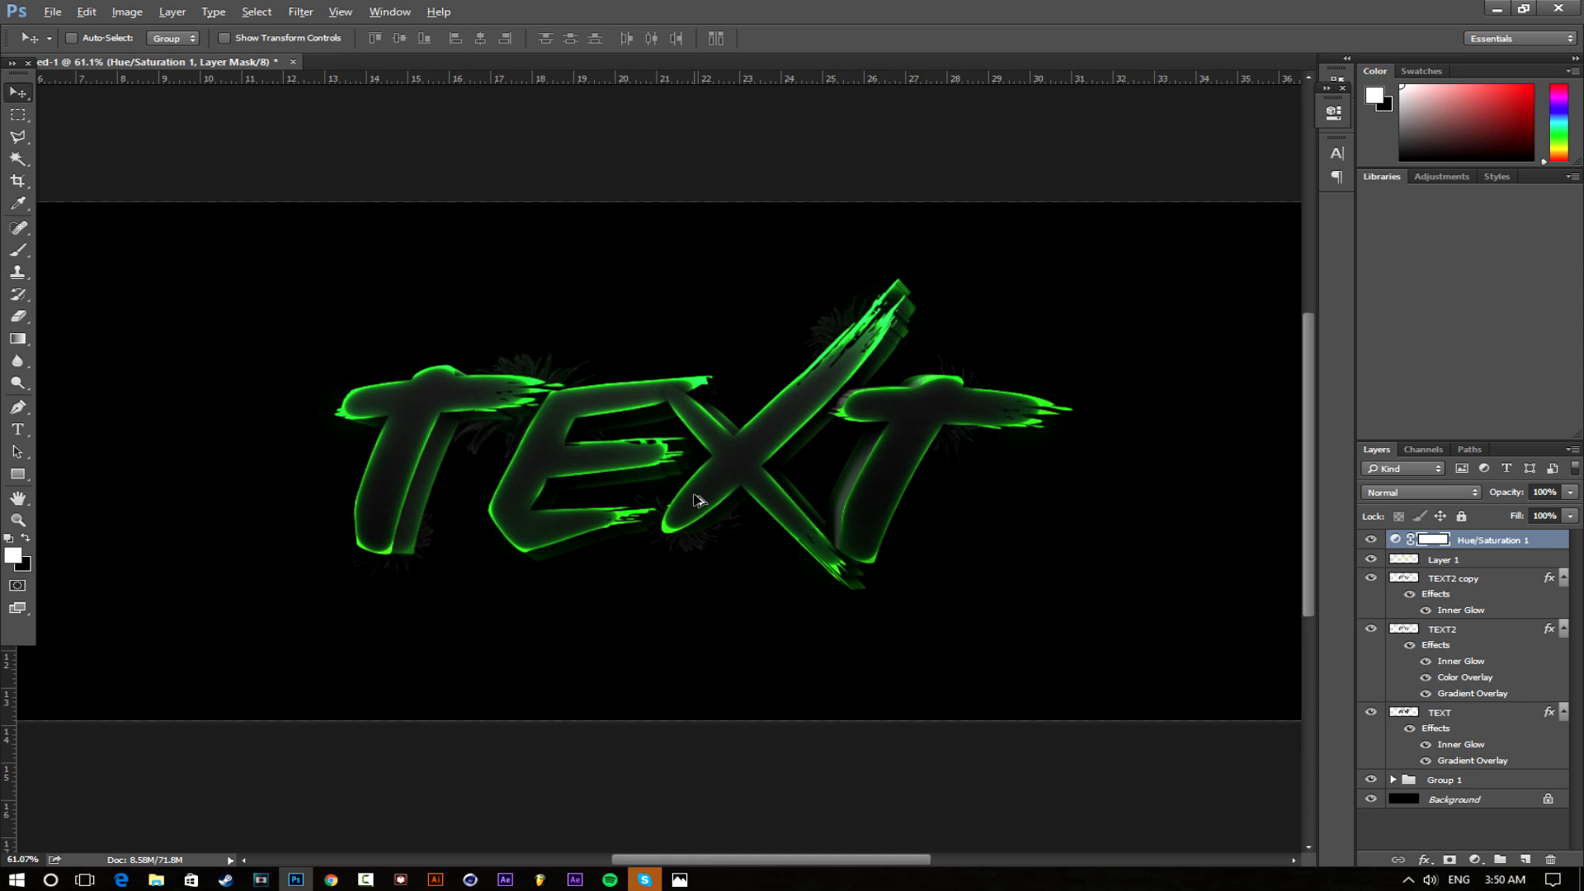
scroll(693, 505, down, 2)
scroll(718, 520, up, 2)
scroll(784, 528, down, 2)
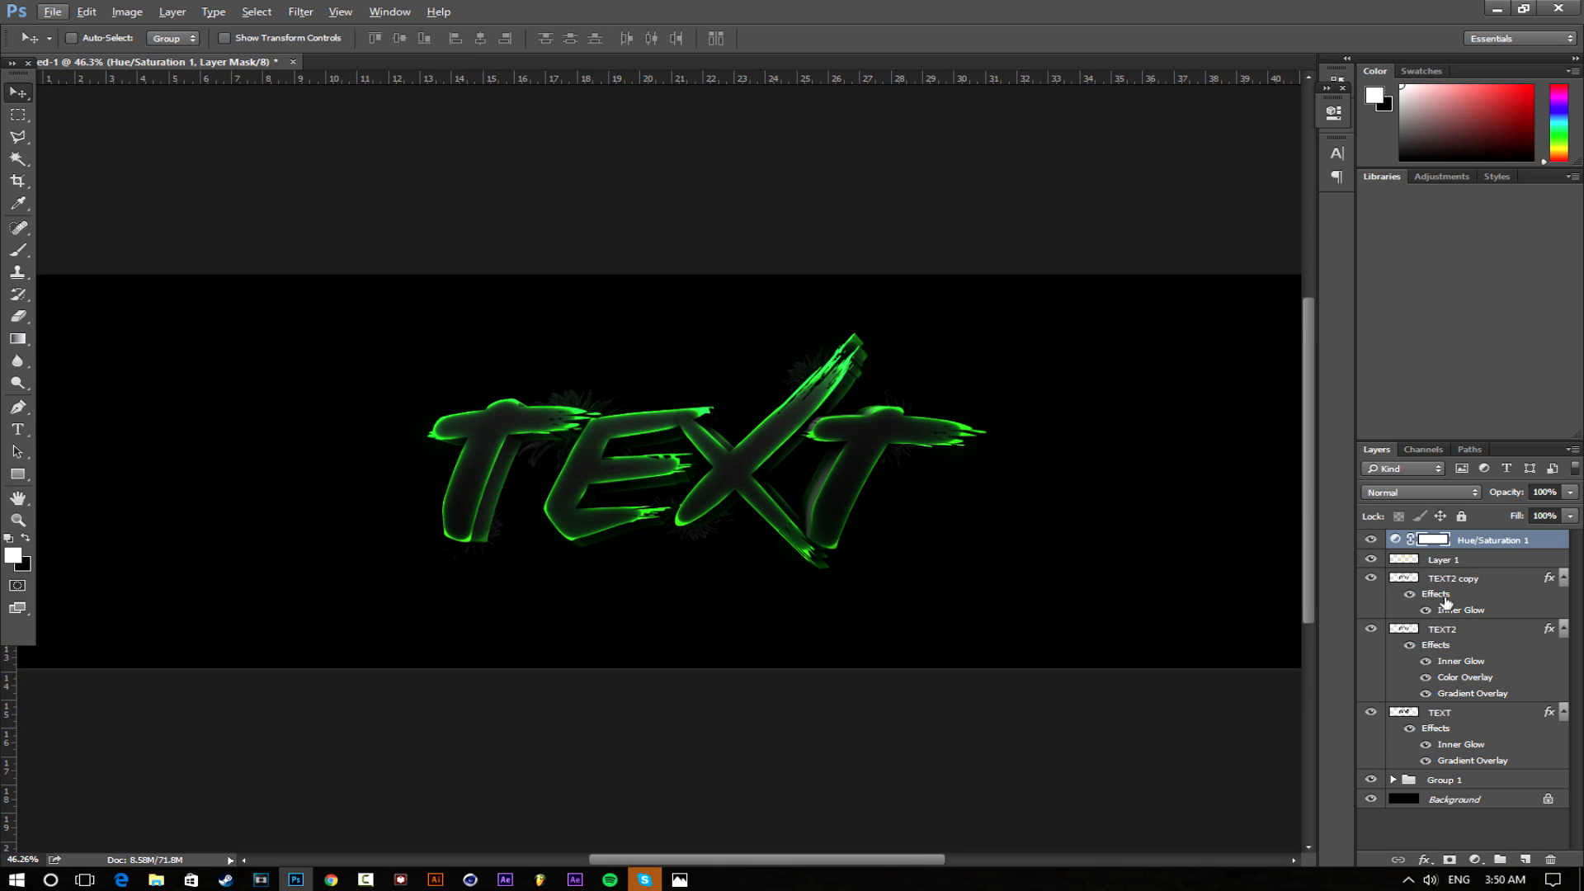
scroll(800, 458, up, 2)
Hide and reshow the TEXT2 copy and TEXT2 layers to compare what each contributes to the text
click(1372, 578)
click(1372, 578)
click(1373, 629)
click(1373, 629)
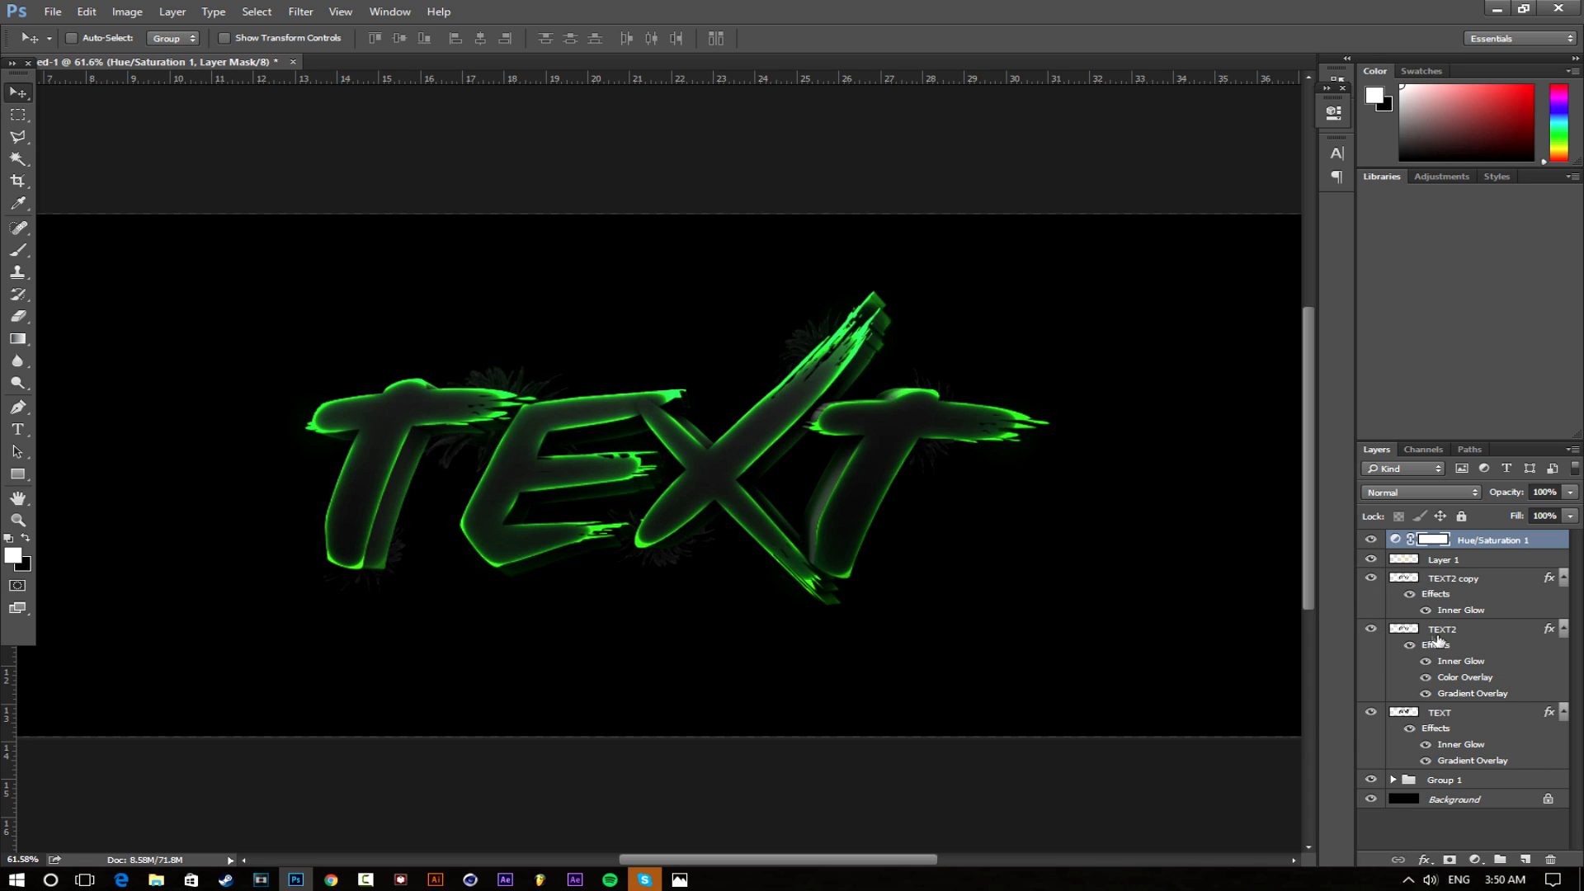
click(1375, 630)
click(1372, 629)
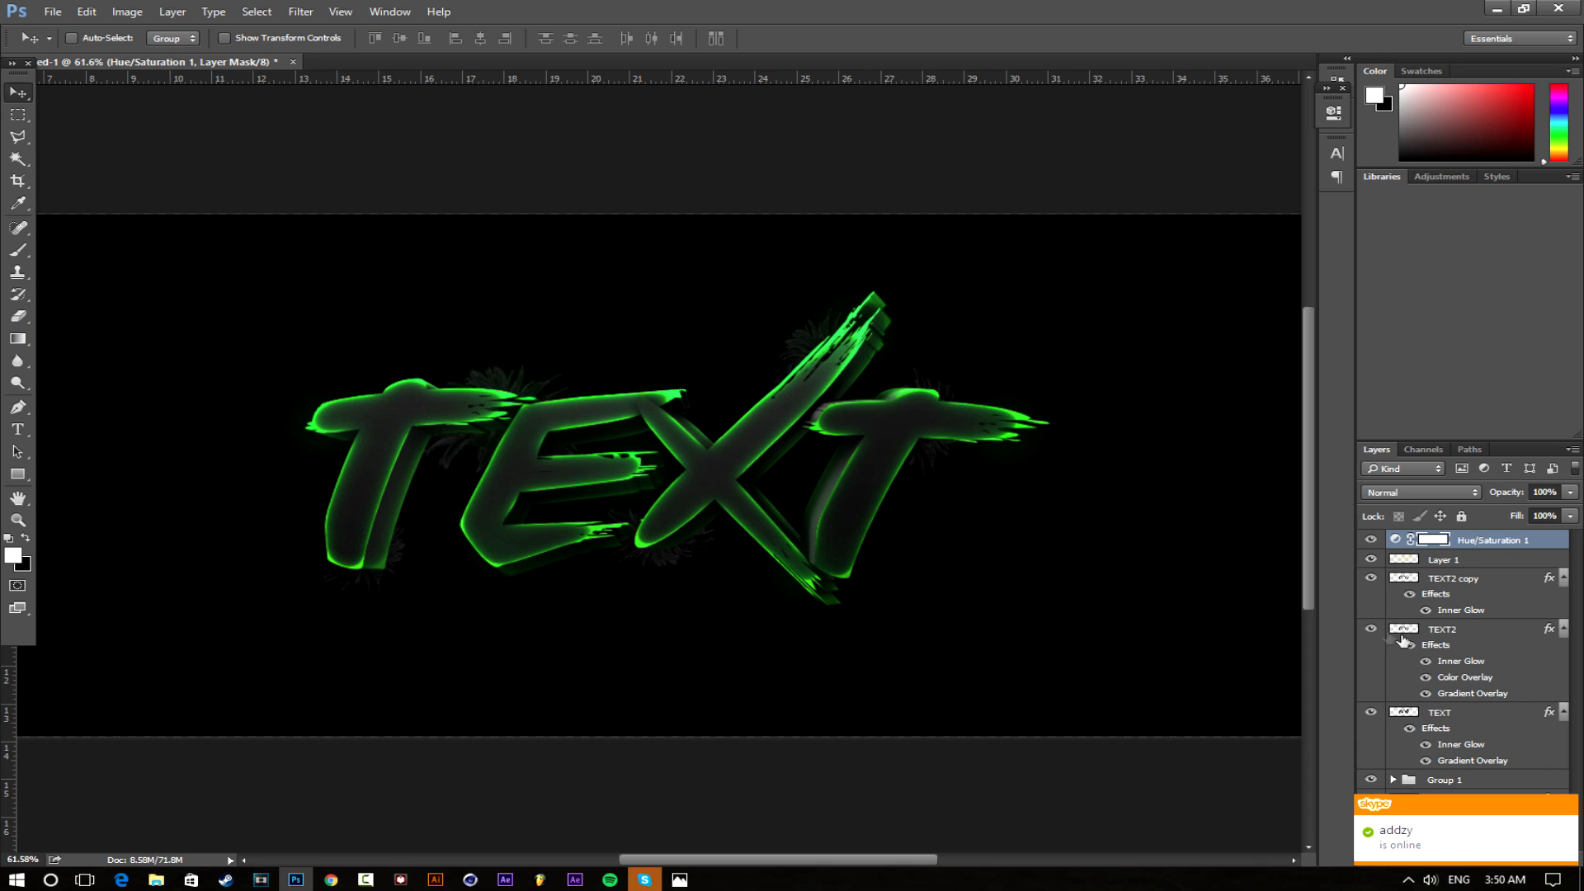
Enlarge the Inner Glow size on the TEXT2 layer and adjust the glow's opacity
double_click(1477, 636)
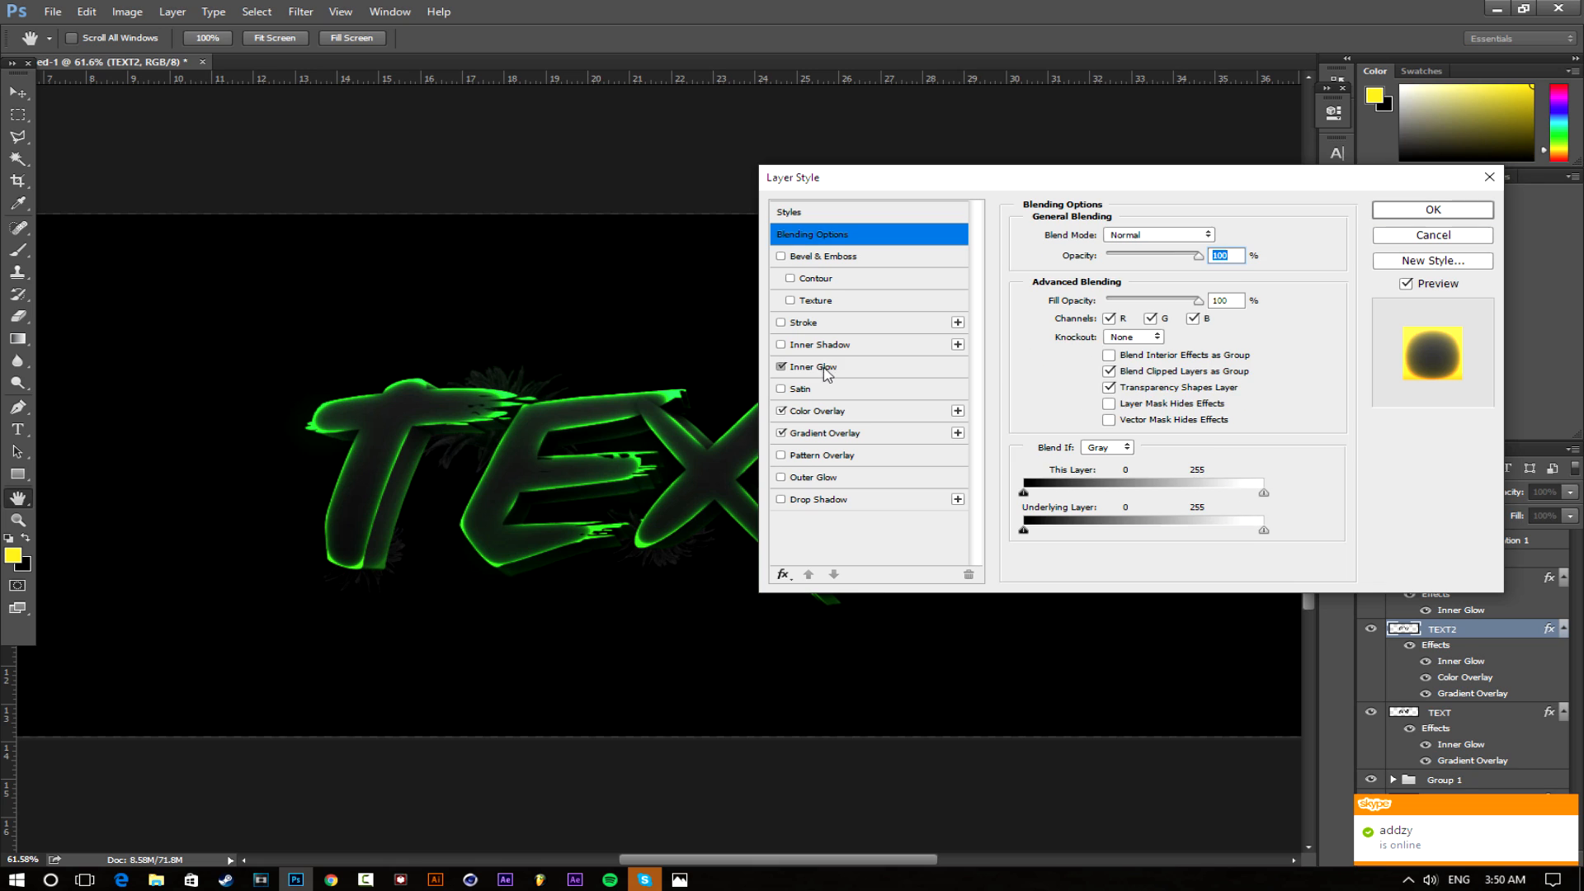
click(825, 369)
drag(1118, 404, 1120, 414)
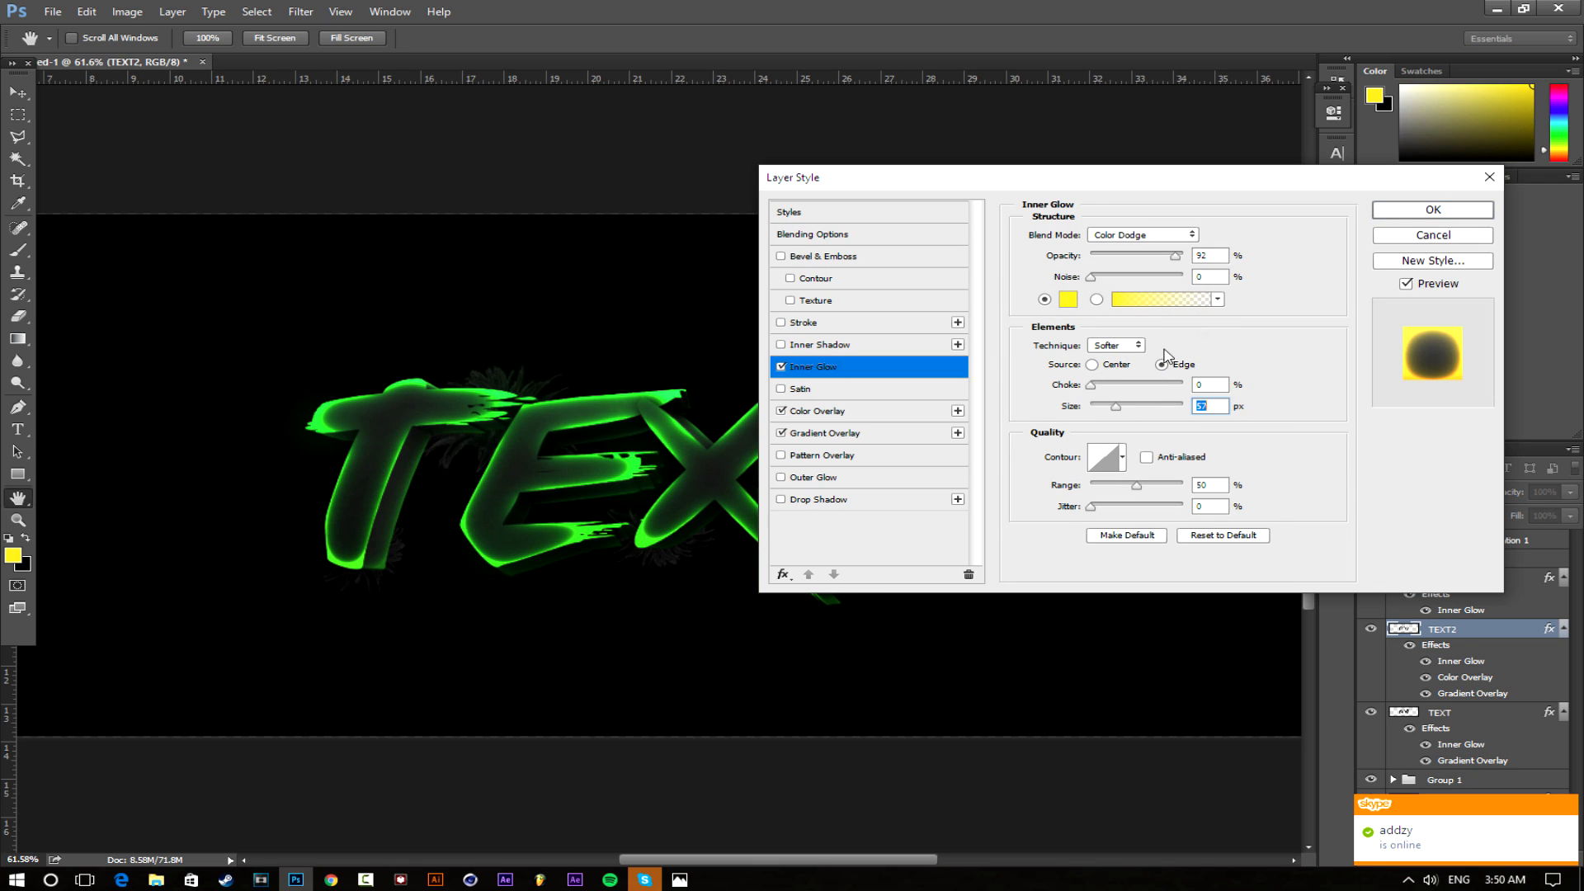
click(1171, 254)
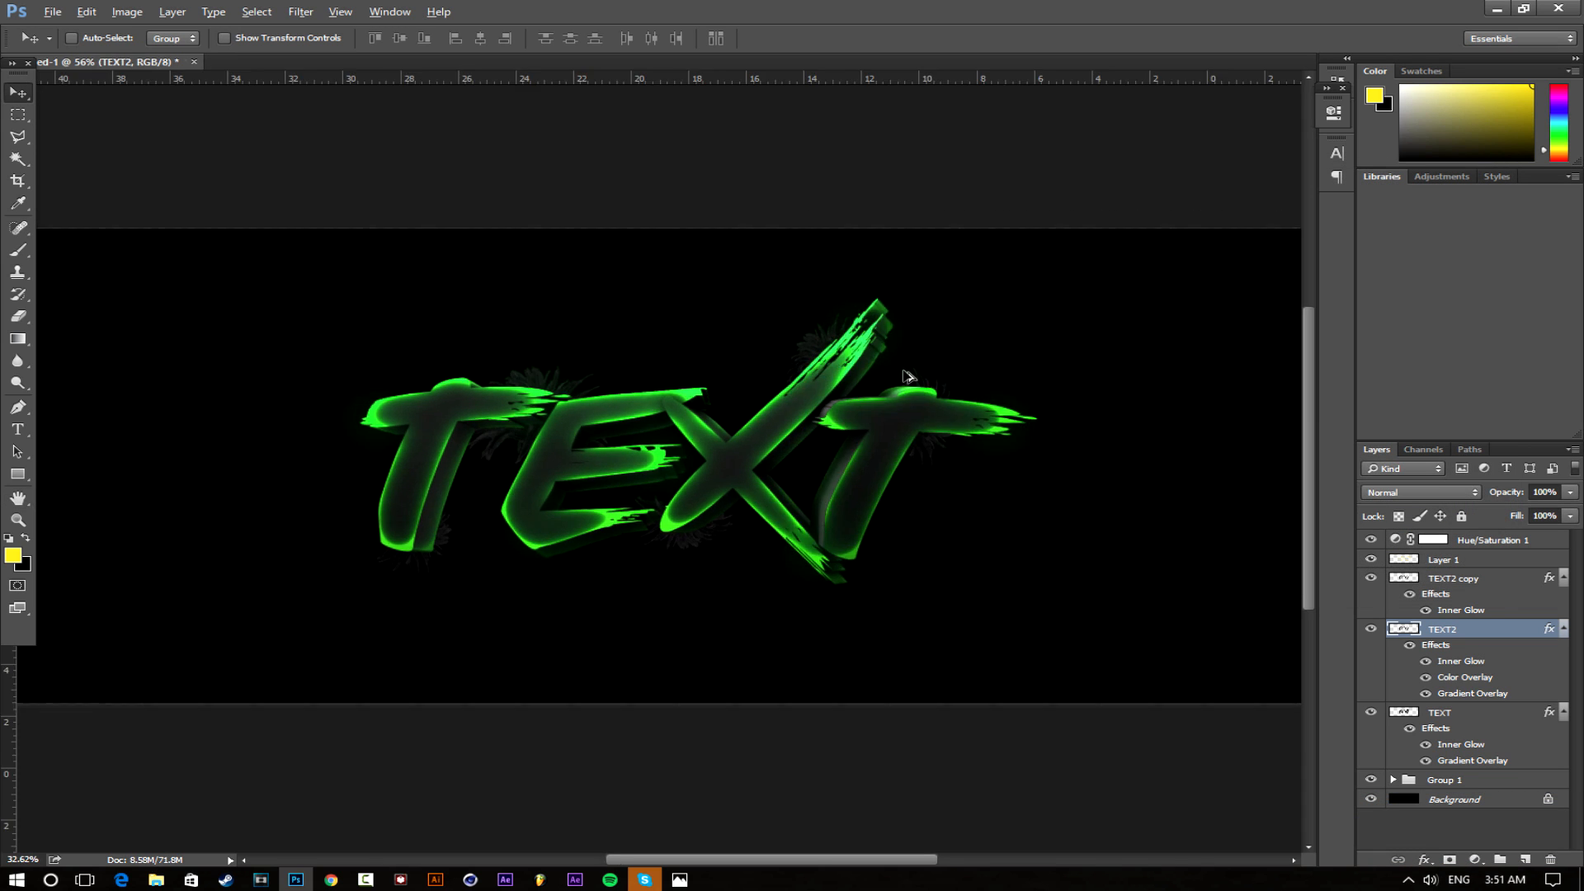
Examine the text close up and at full header size, comparing it with and without the inner glow change
scroll(906, 376, down, 4)
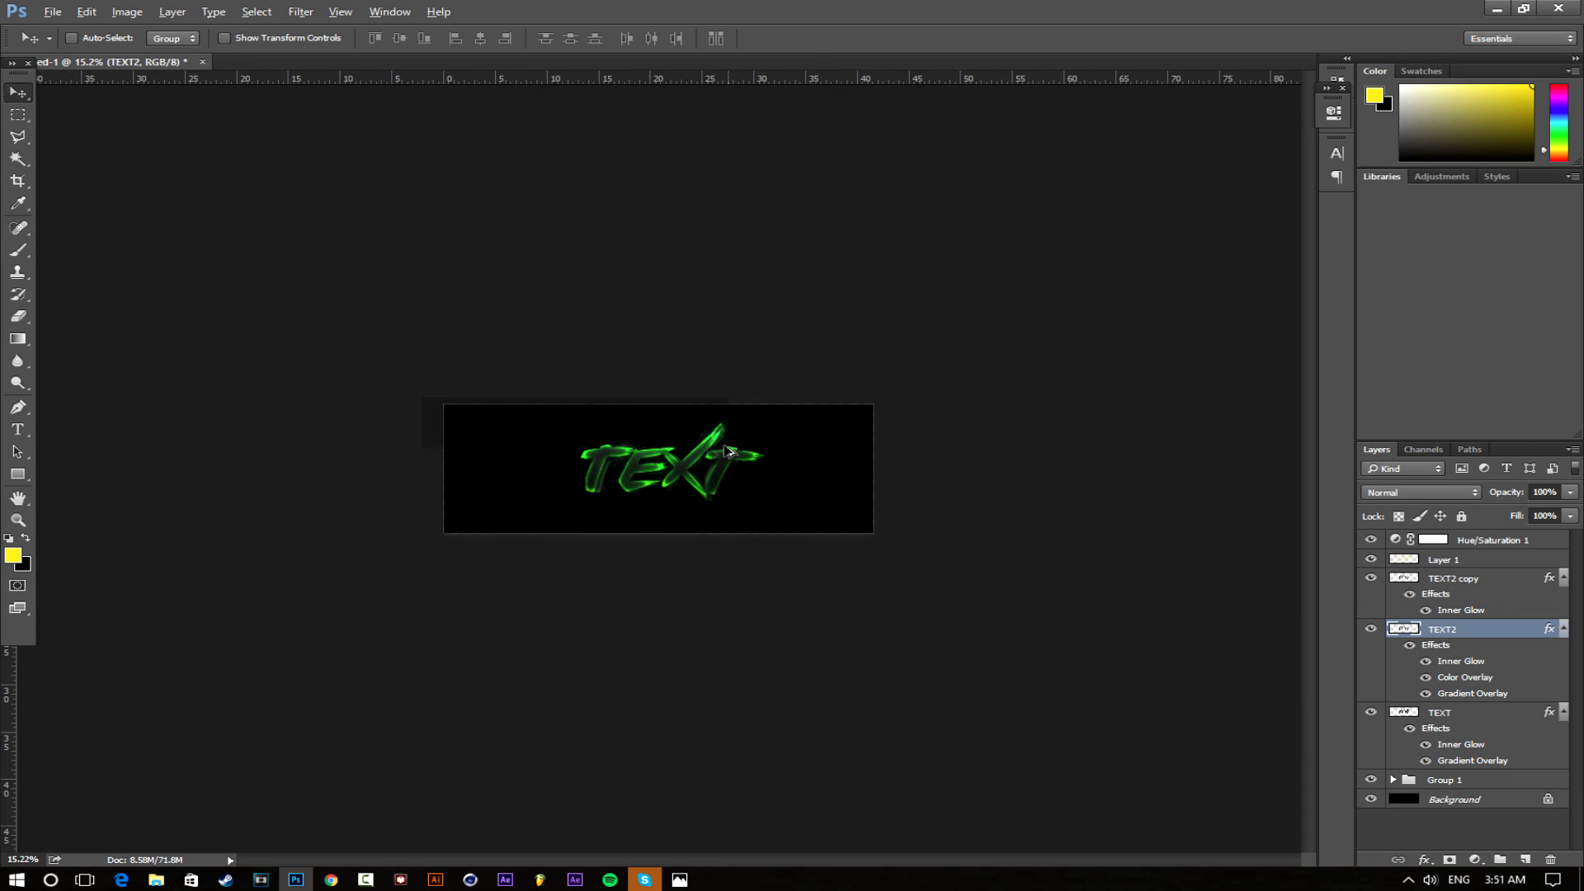
scroll(707, 473, up, 3)
key(ctrl+0)
scroll(784, 489, up, 2)
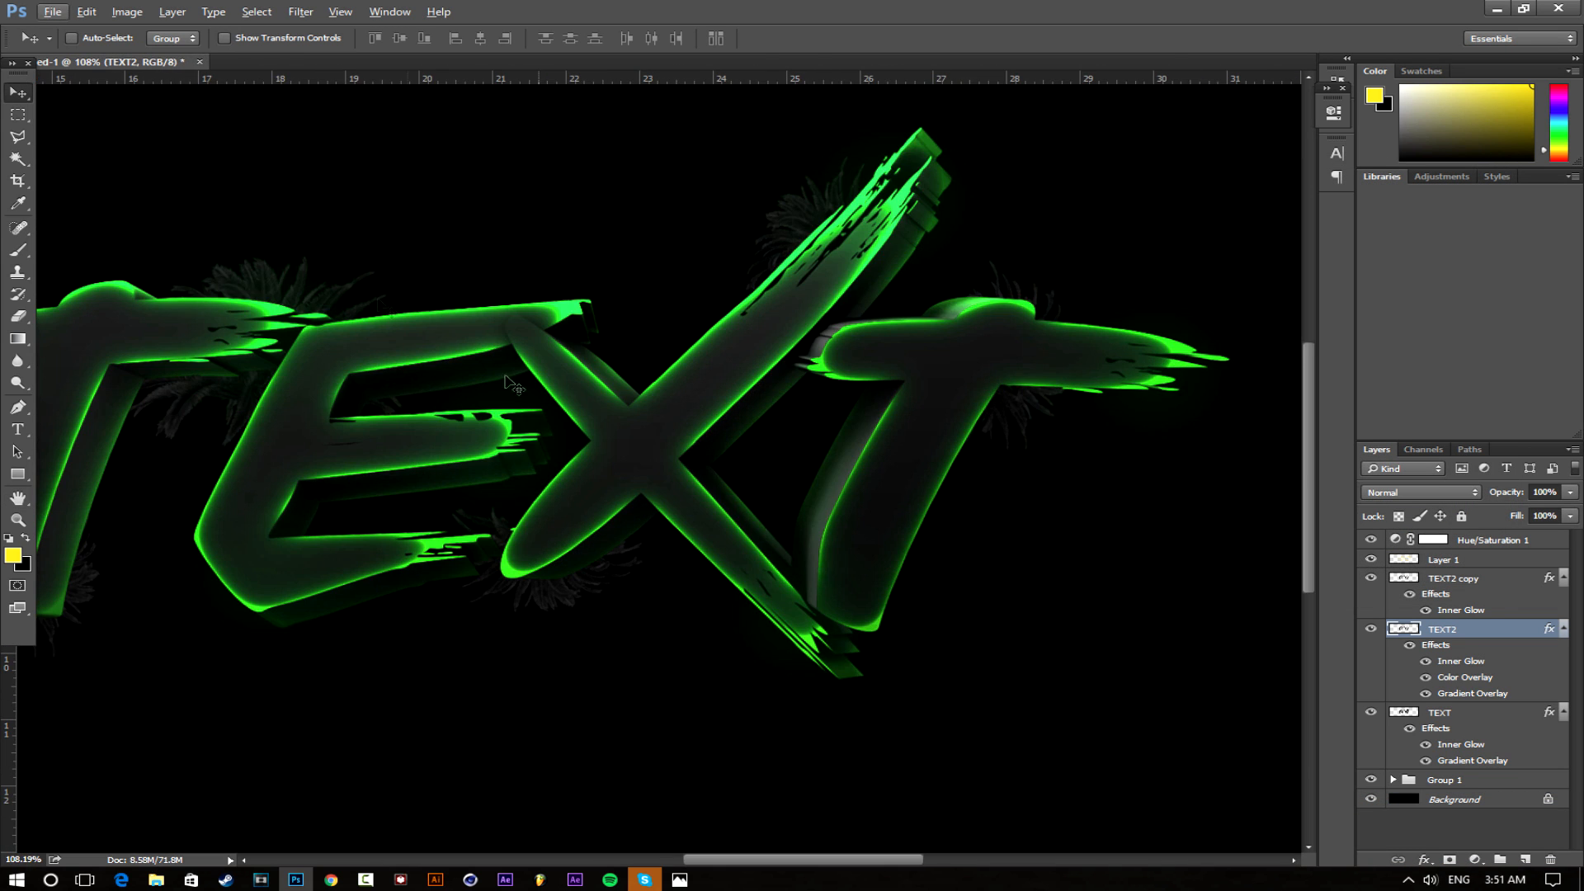
click(87, 12)
click(120, 47)
scroll(616, 312, down, 5)
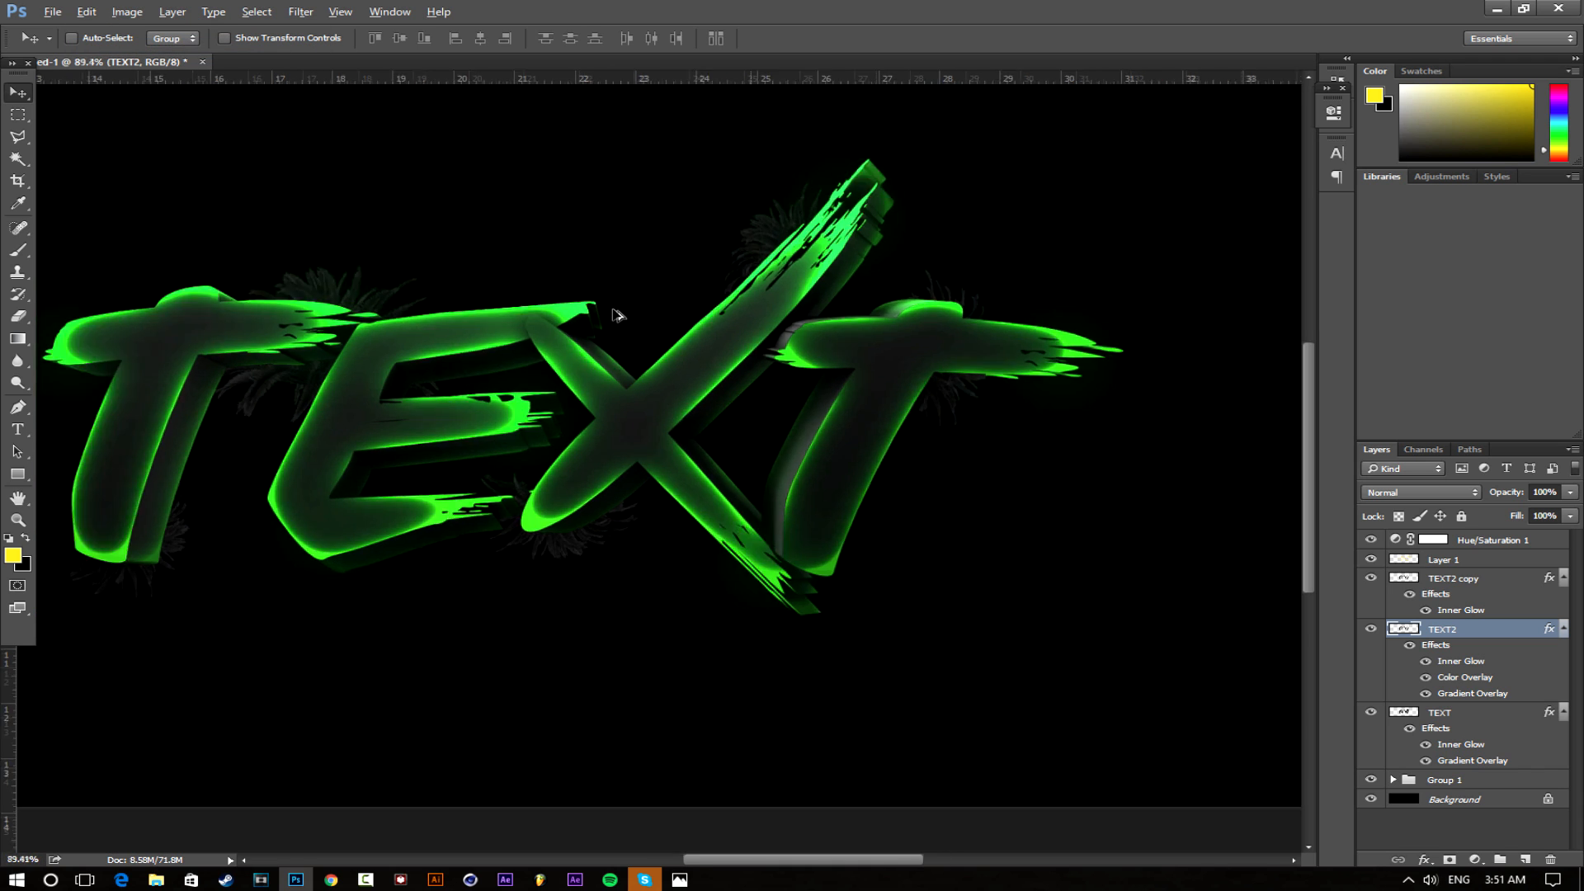
scroll(660, 419, down, 3)
scroll(706, 450, up, 1)
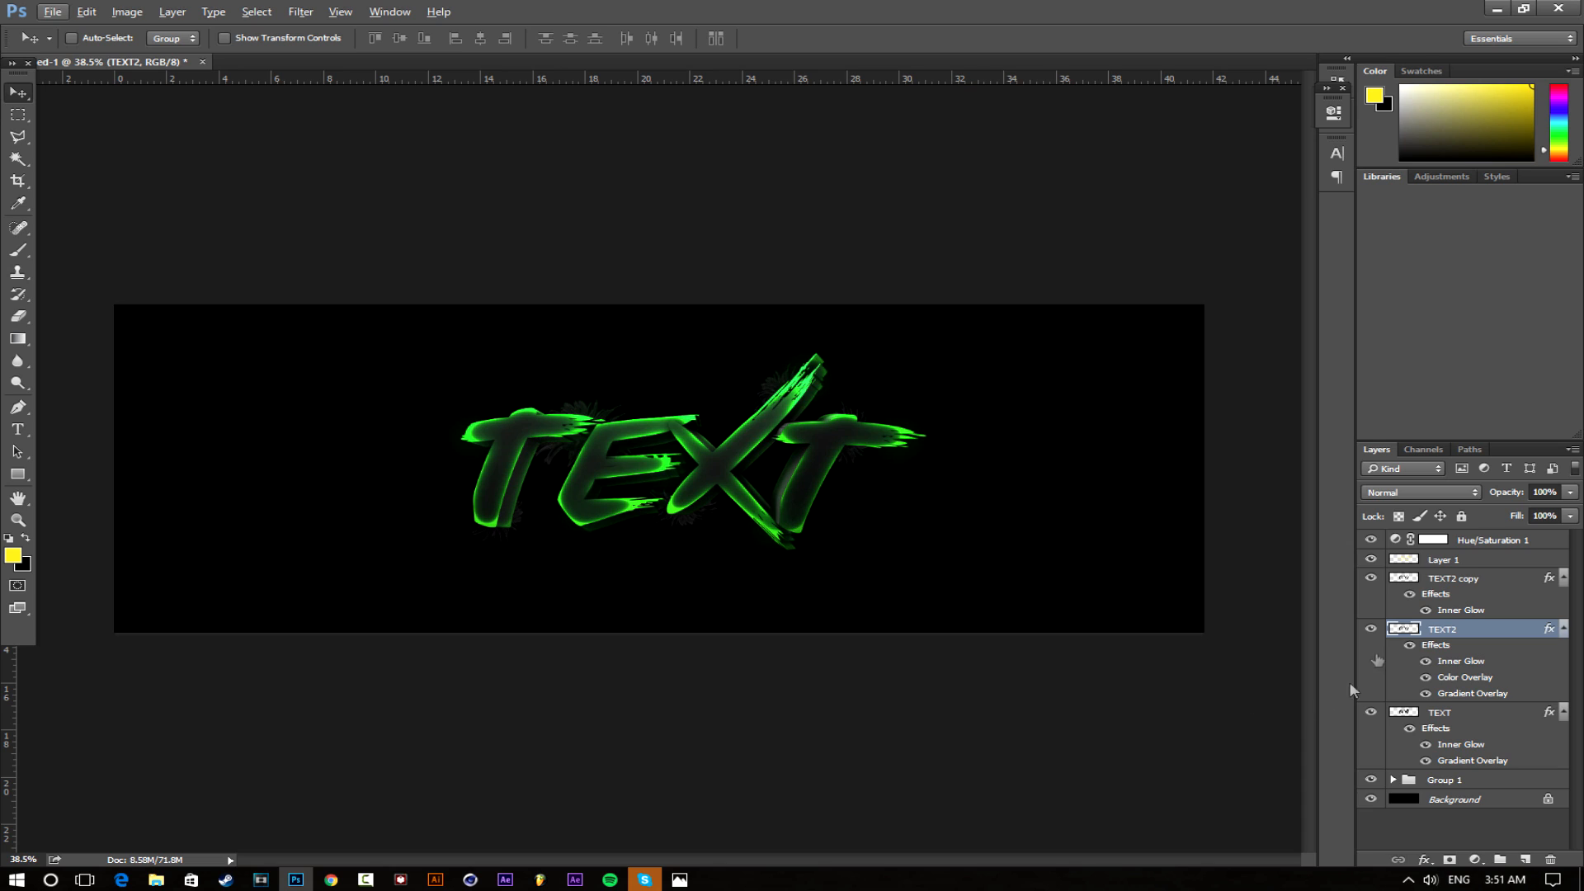
Duplicate everything from Layer 1 down to Group 1 and merge the duplicates into one layer
click(1432, 562)
shift+click(1454, 786)
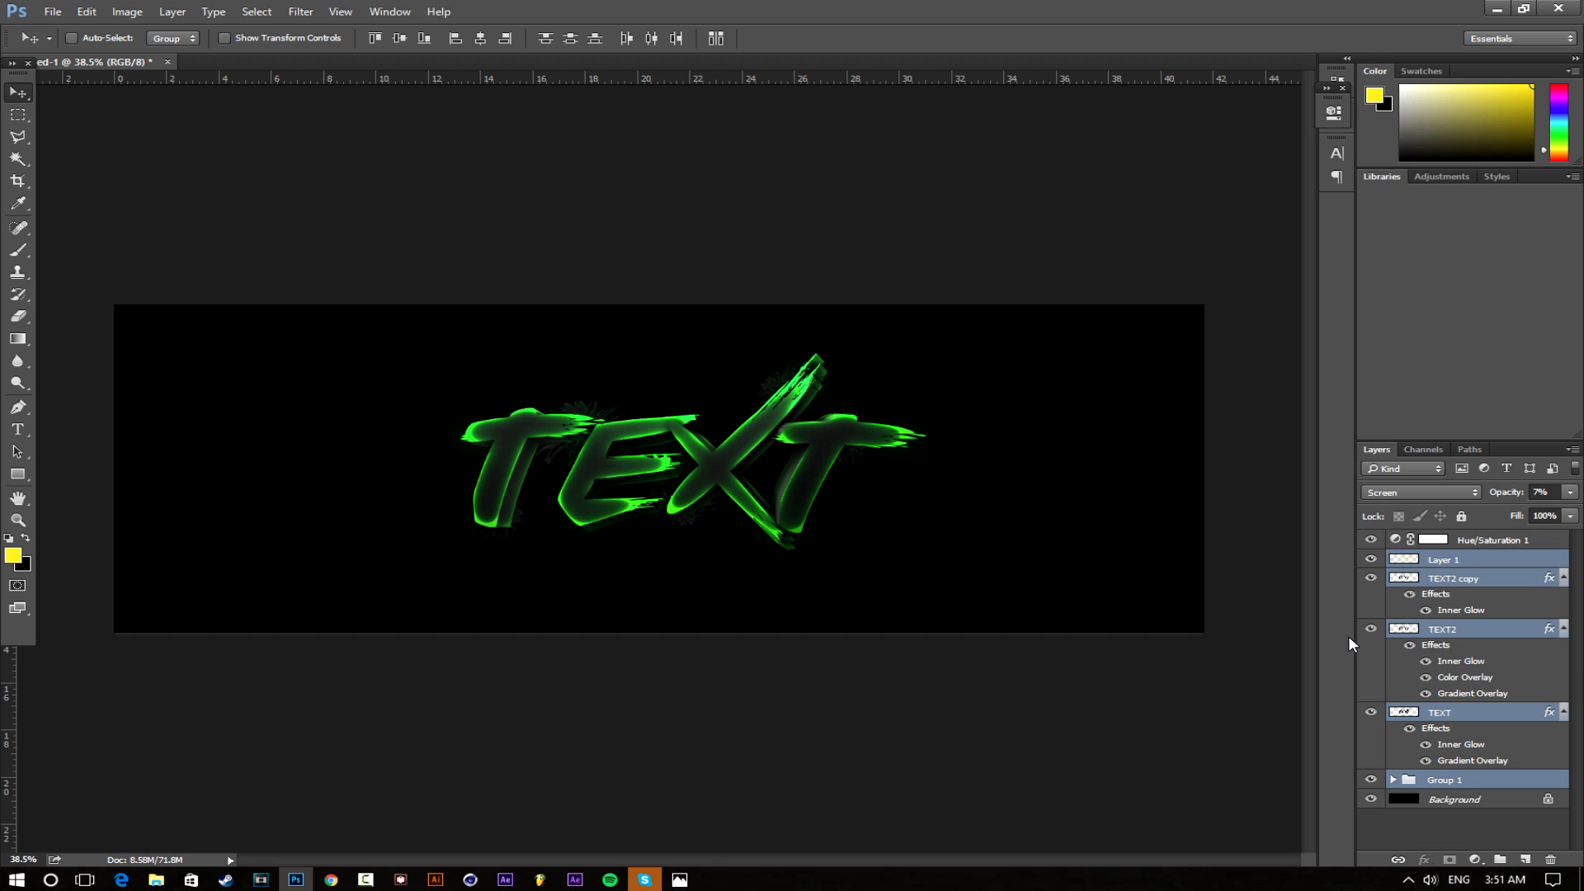
key(ctrl+j)
right_click(1466, 597)
click(1419, 657)
Move the merged Layer 1 copy directly above the Background layer, beneath Group 1
drag(1452, 569, 1469, 805)
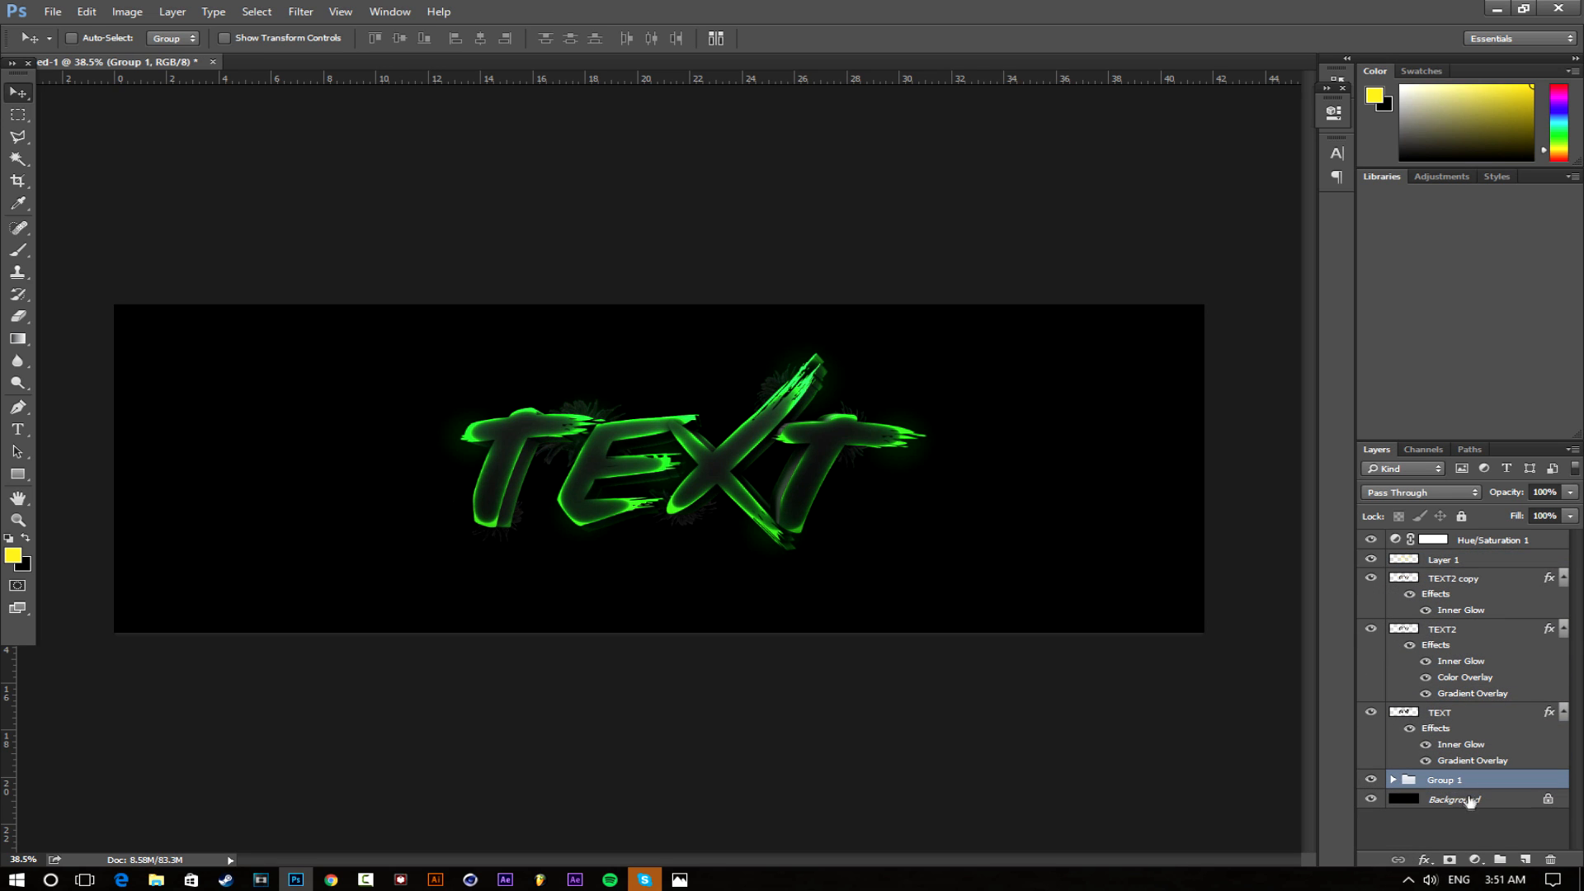
key(ctrl+z)
drag(1446, 561, 1456, 813)
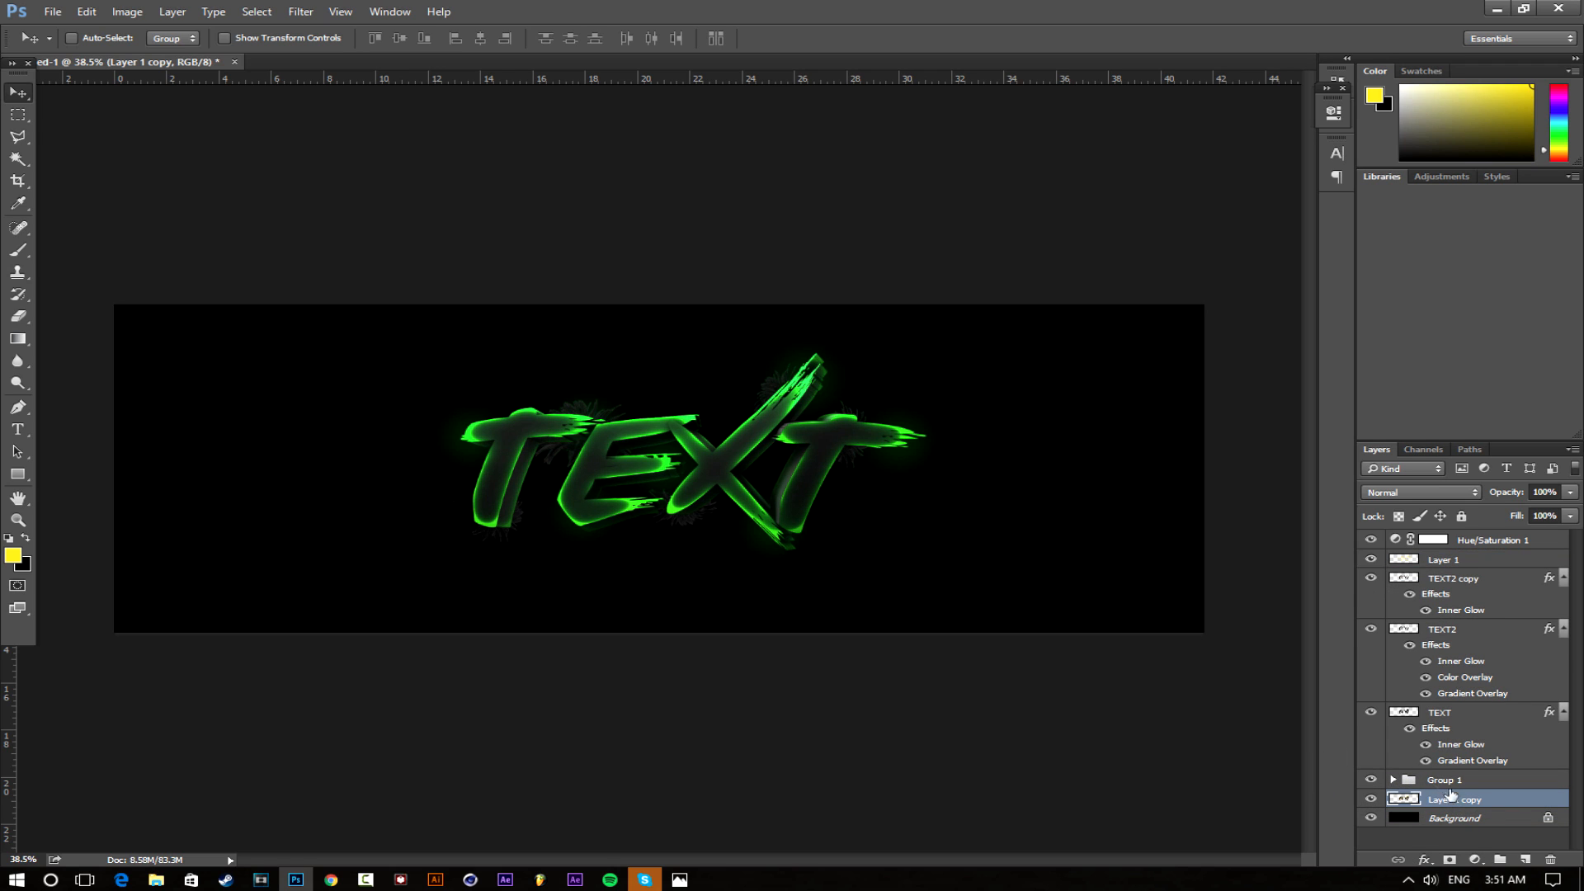
Duplicate Layer 1 copy, keeping the original hidden and the duplicate visible
click(1371, 800)
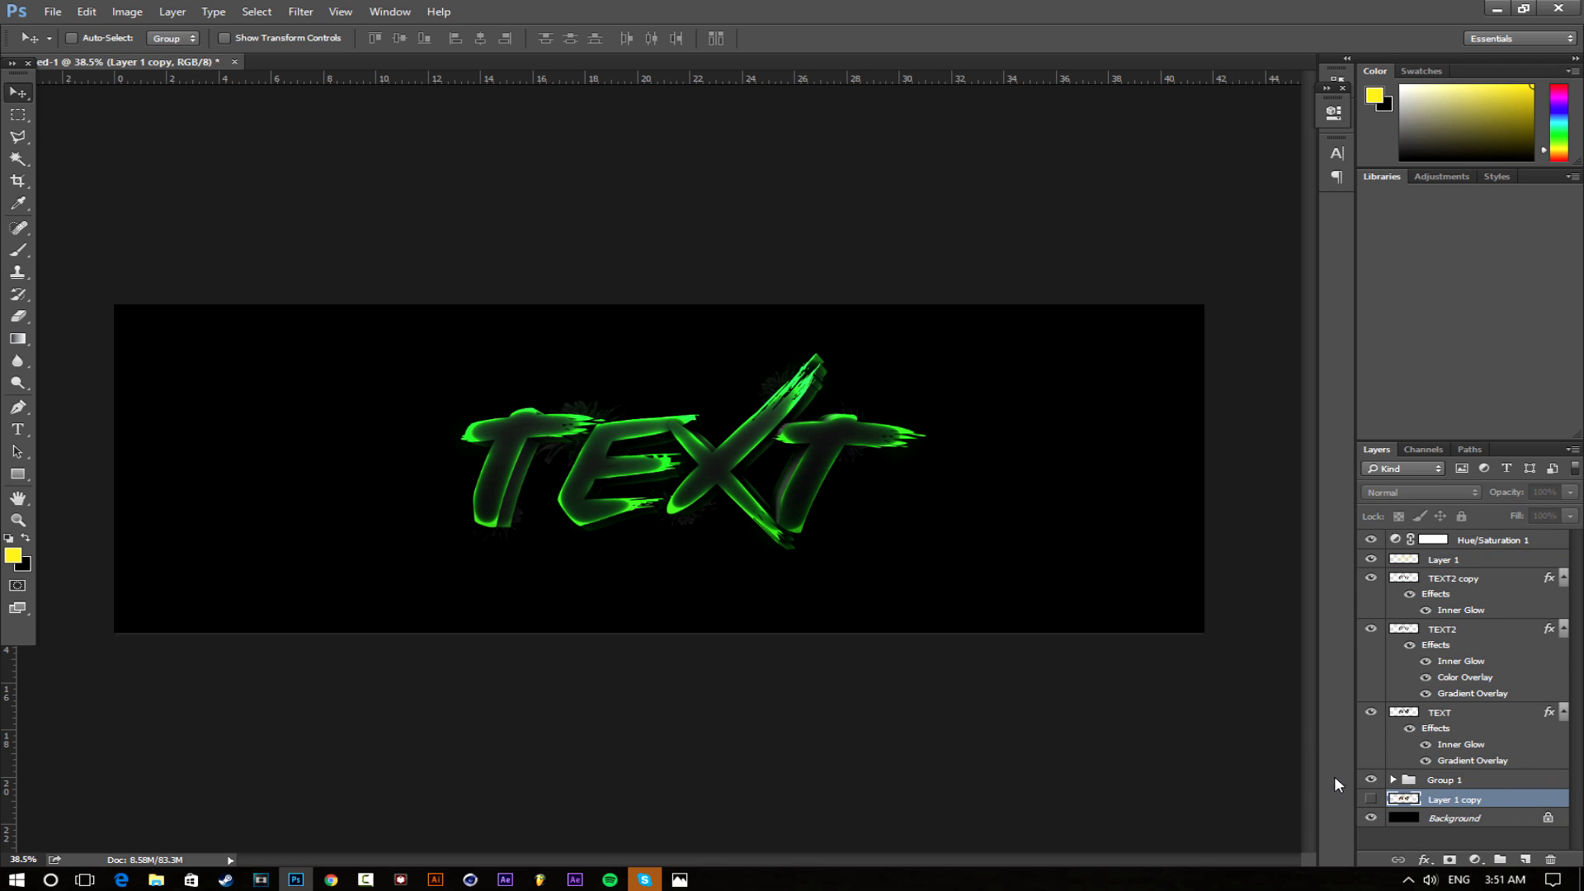
key(ctrl+j)
click(1372, 799)
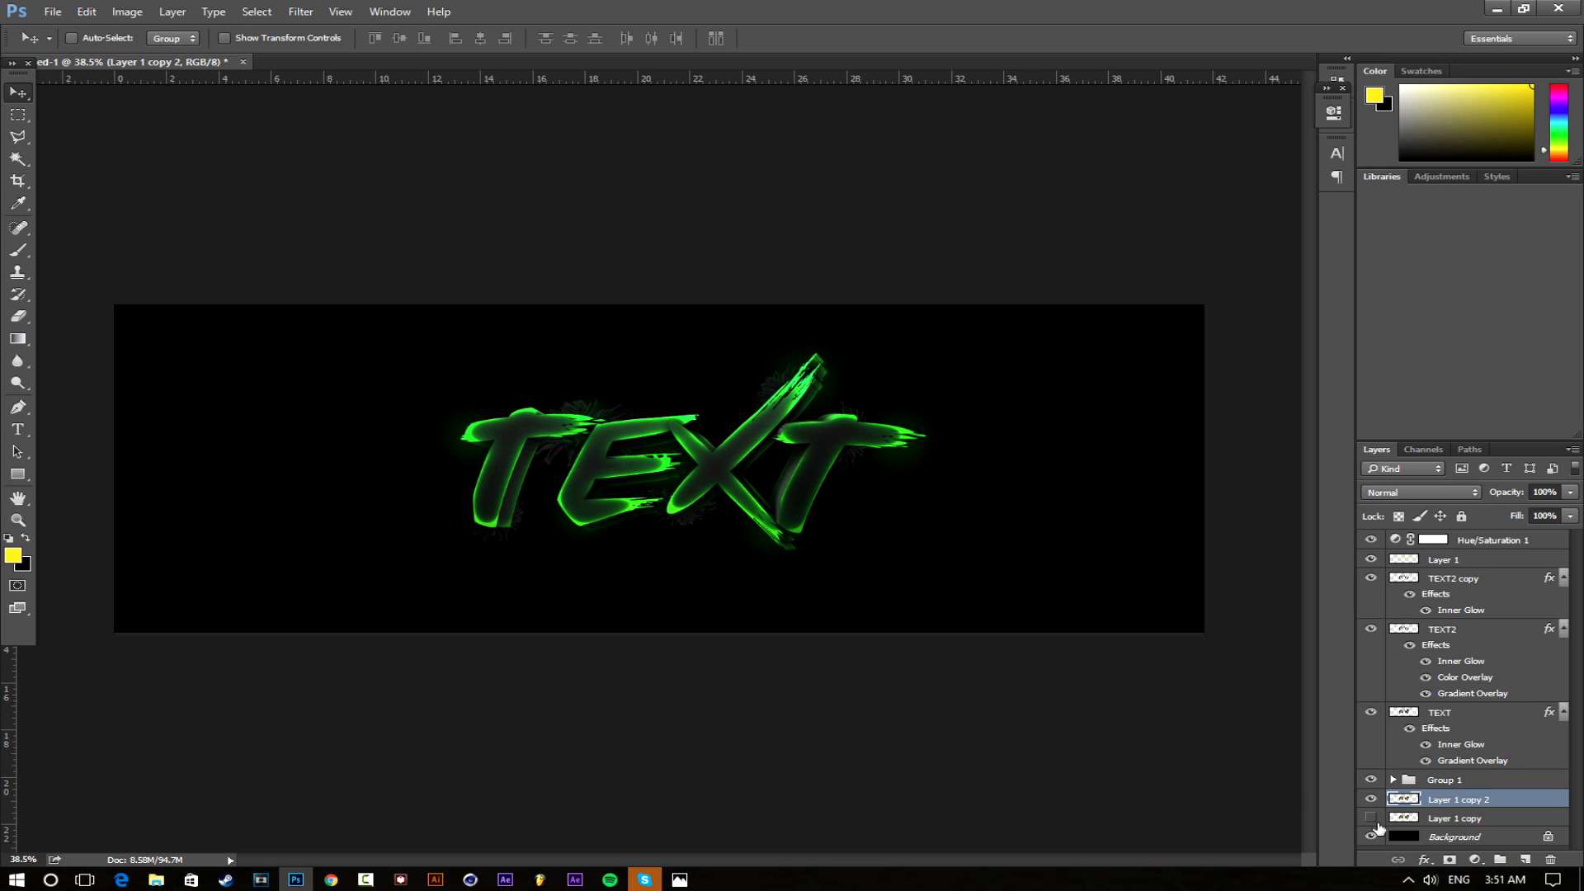
Scale Layer 1 copy 2 up proportionally about its center to about 121%
scroll(693, 465, up, 4)
scroll(702, 478, down, 5)
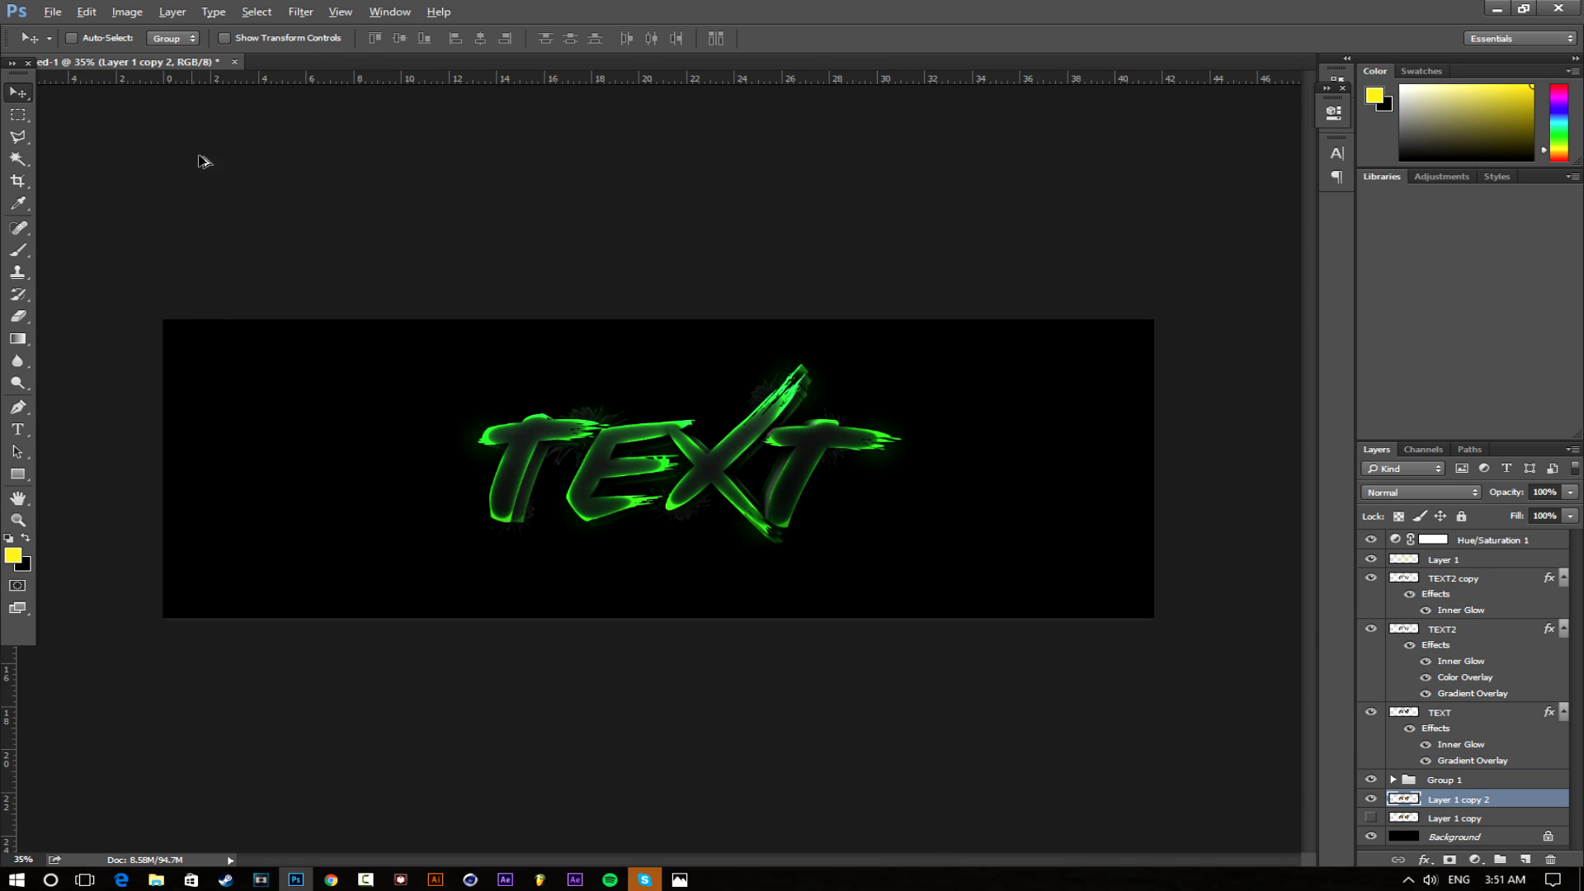
scroll(703, 477, up, 4)
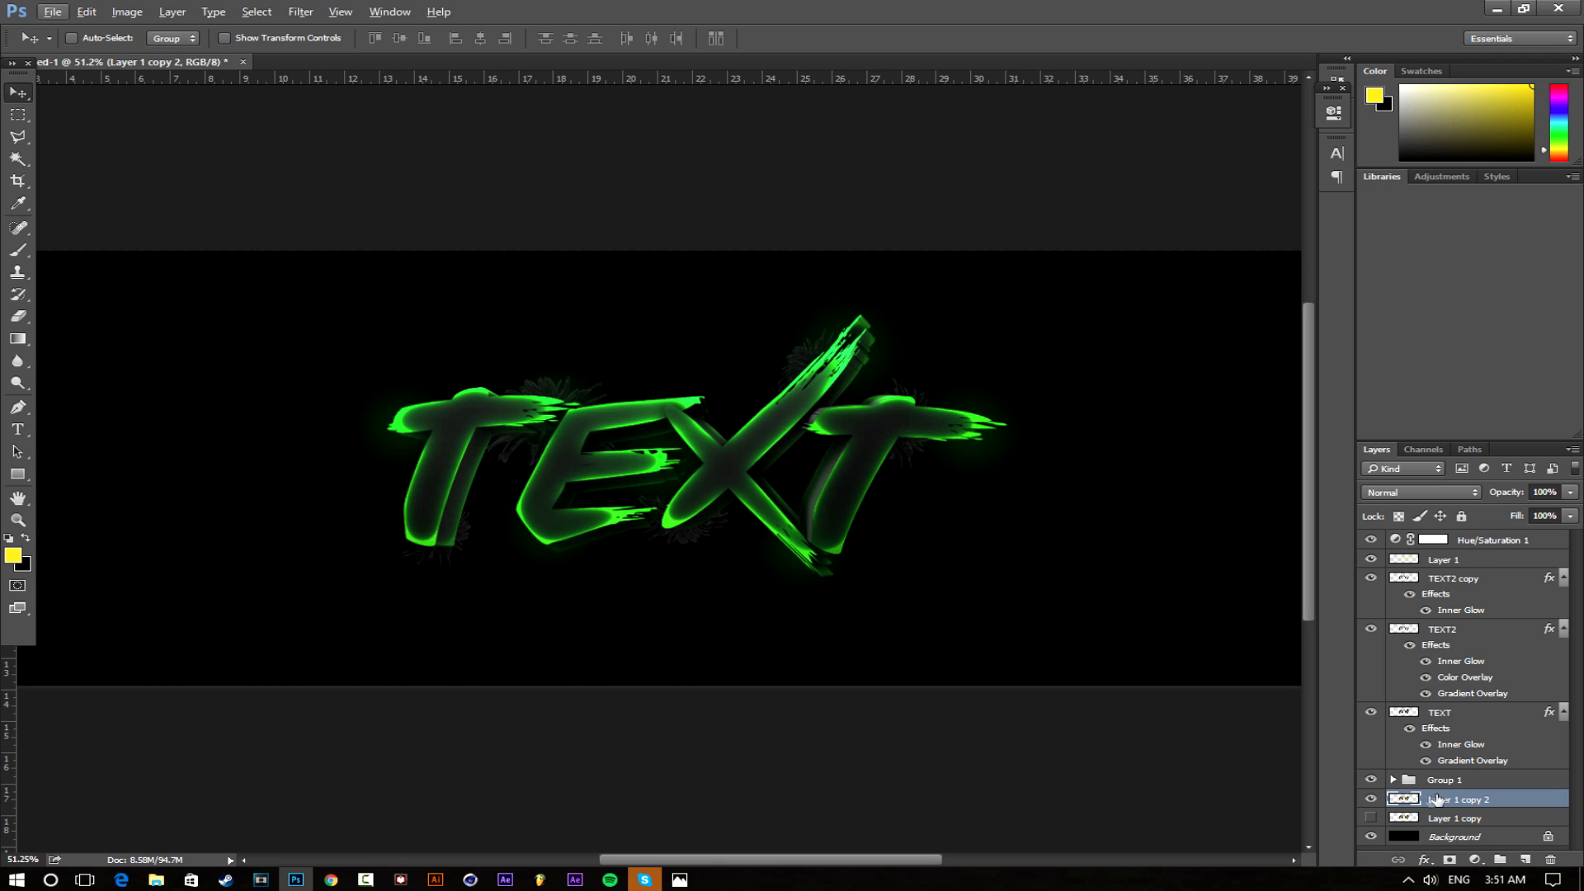
key(ctrl+t)
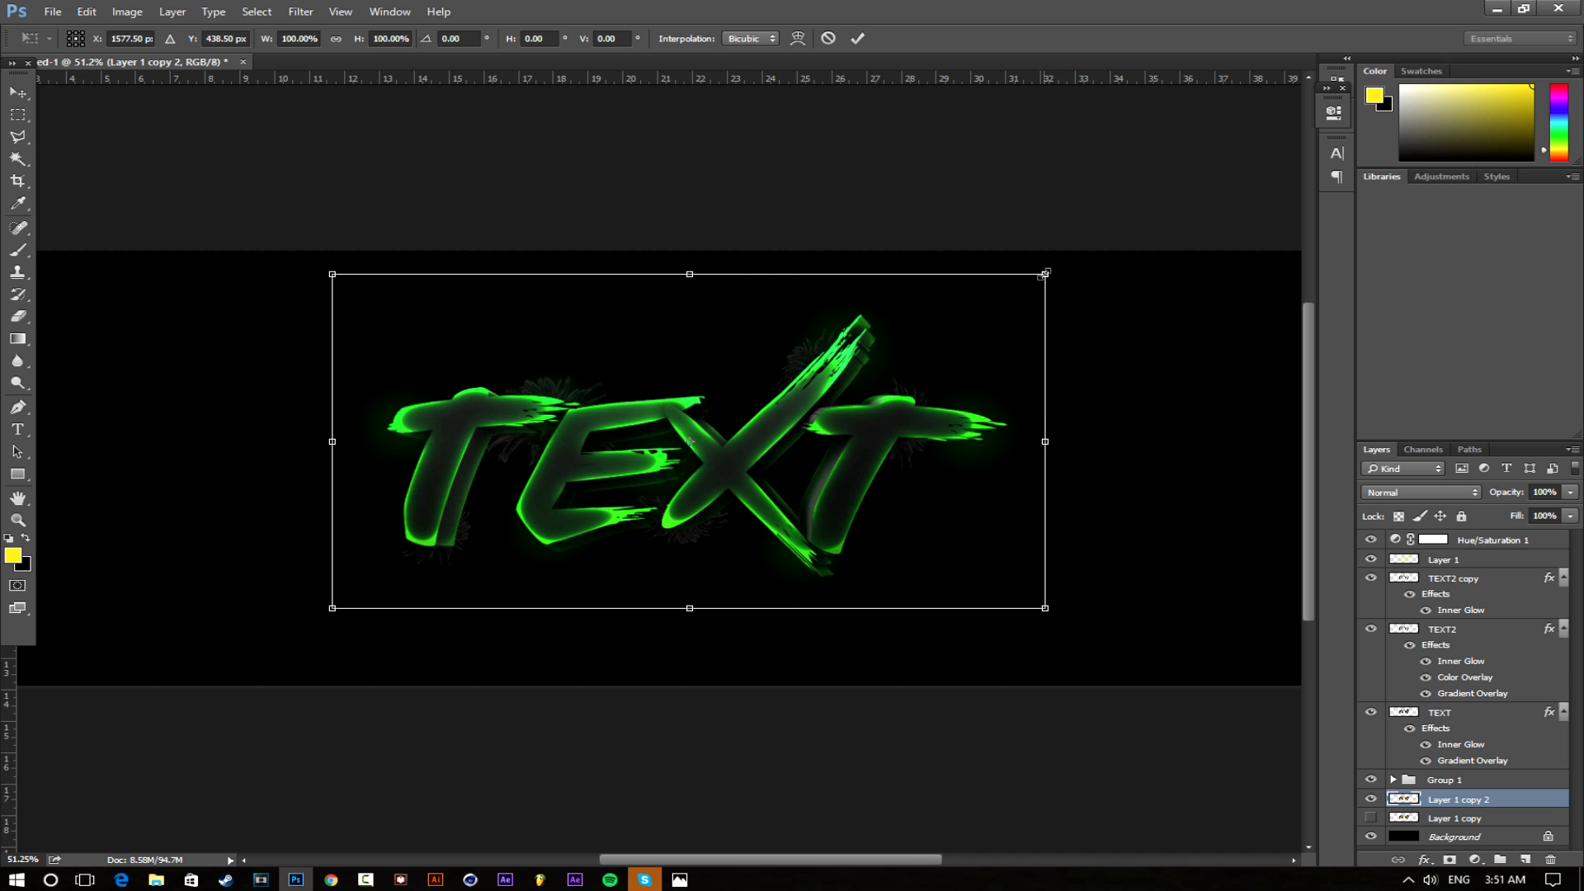
drag(1043, 274, 1121, 240)
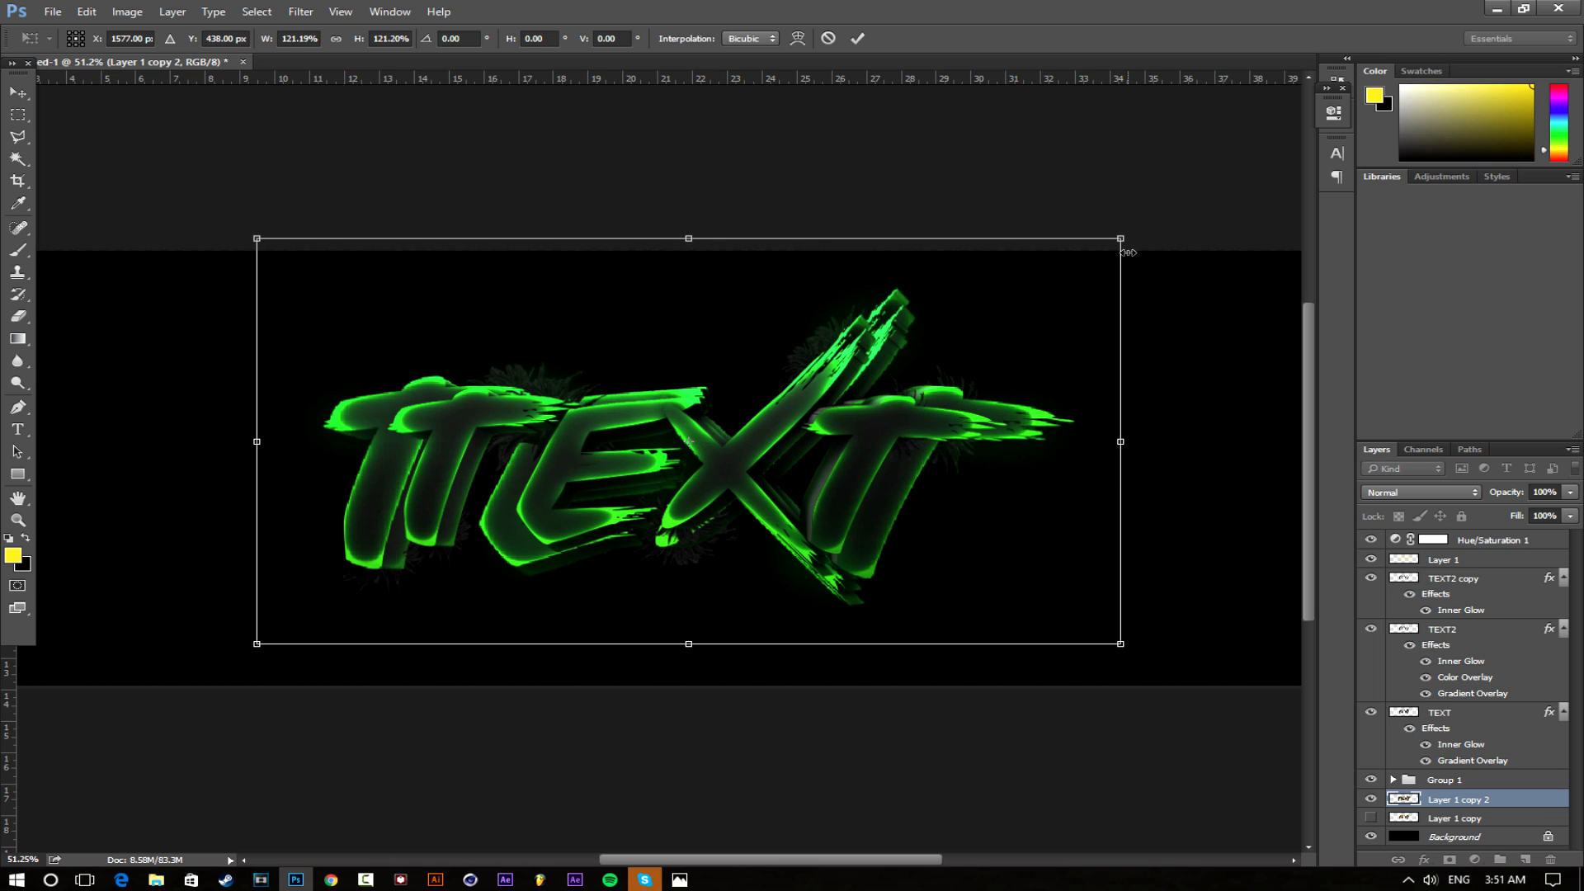
click(858, 38)
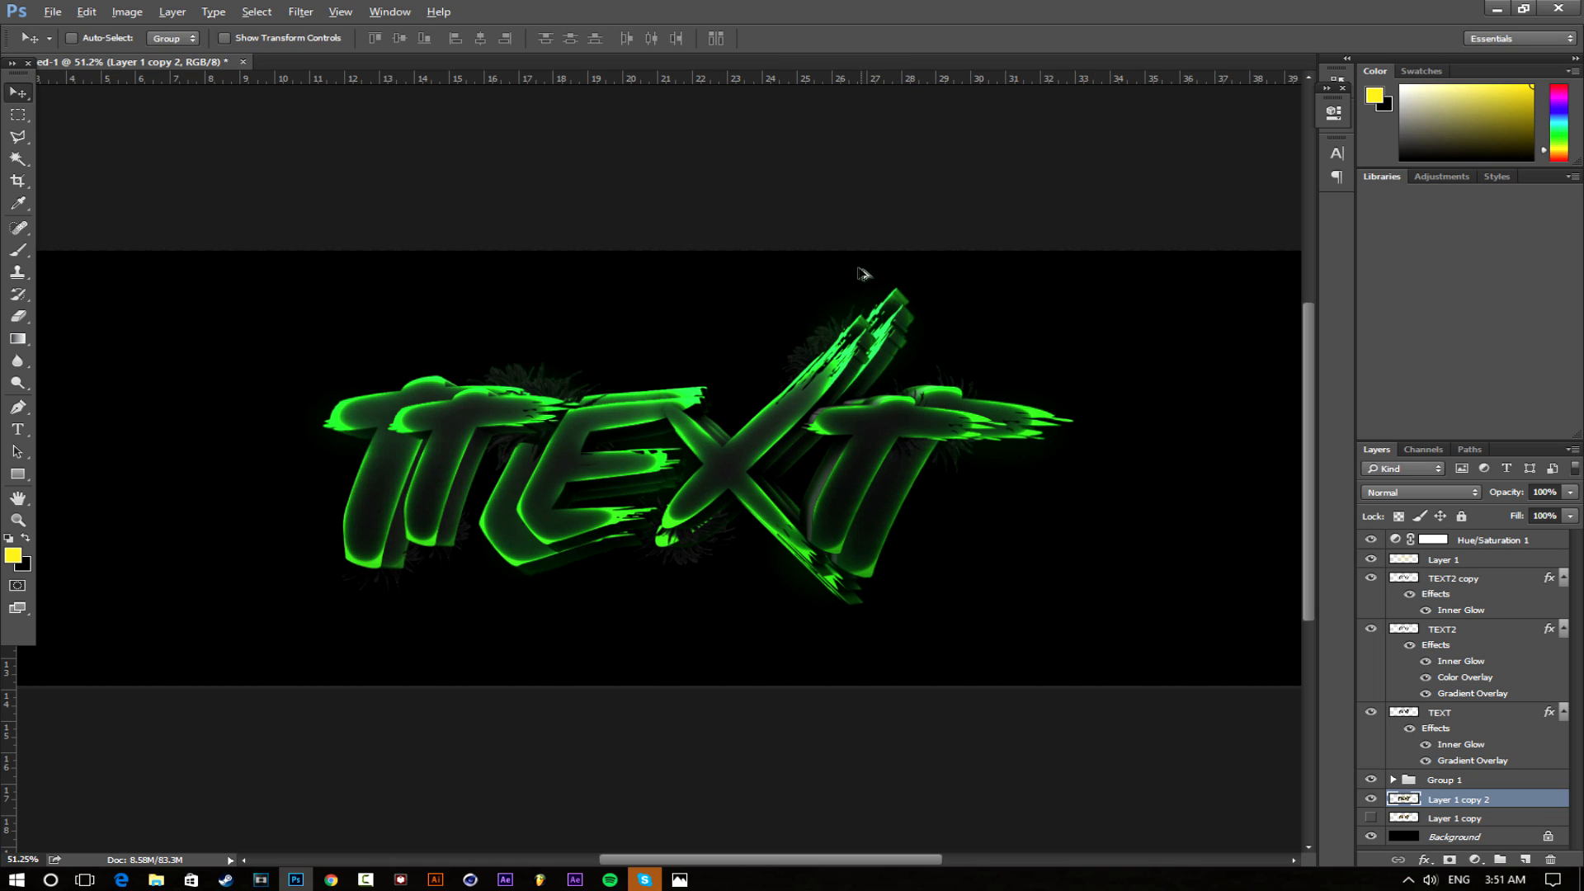
Darken Layer 1 copy 2 with a Hue/Saturation adjustment, setting Lightness to -63
scroll(845, 397, down, 4)
scroll(842, 400, up, 8)
scroll(684, 506, up, 1)
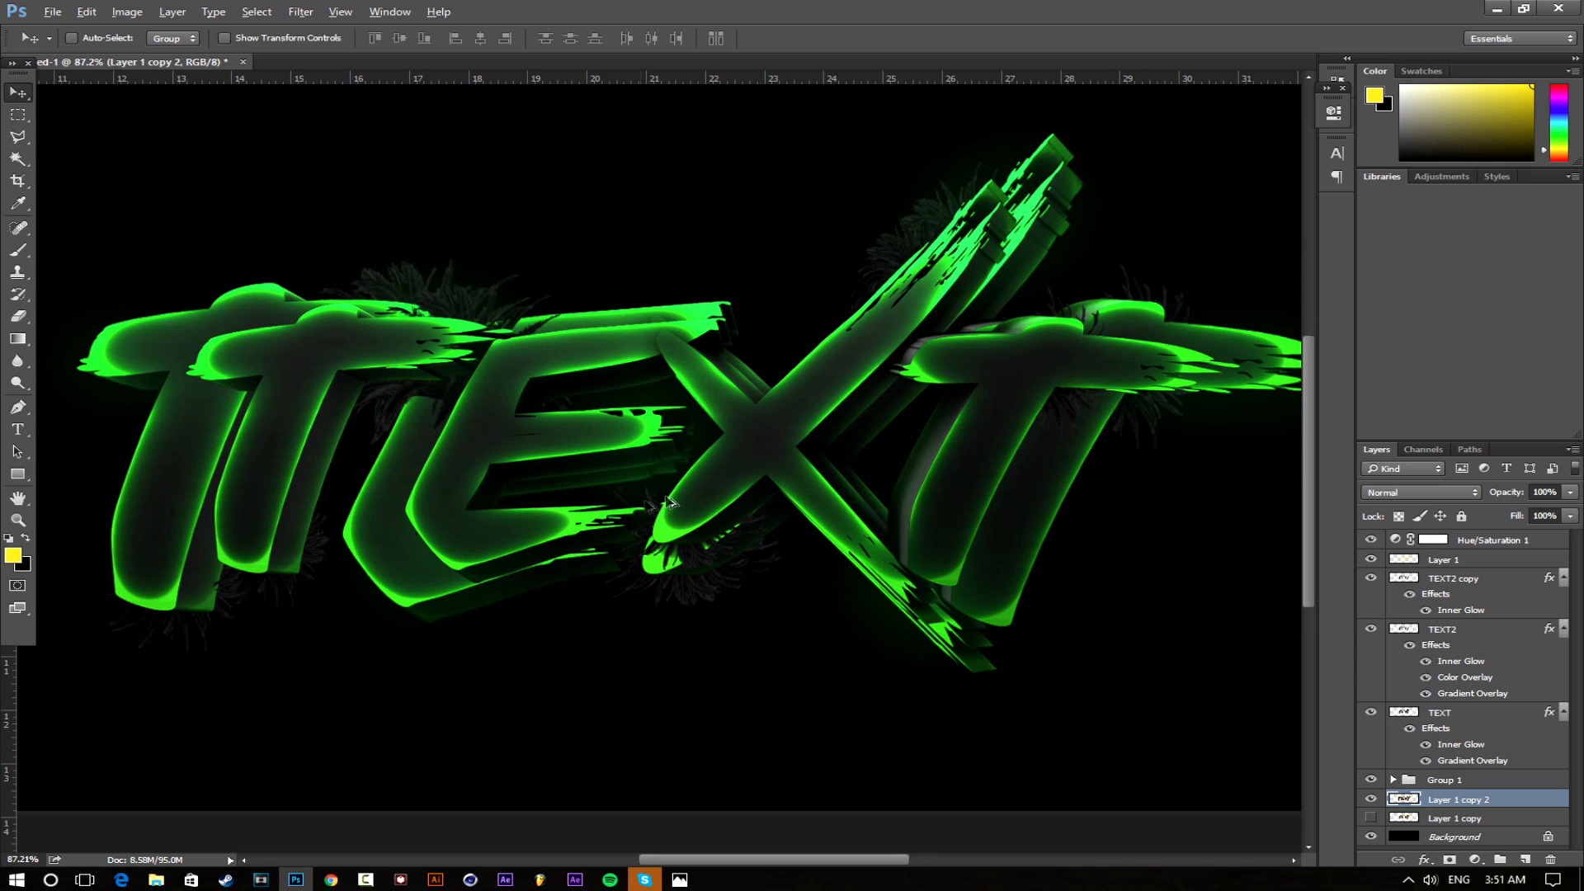
click(127, 12)
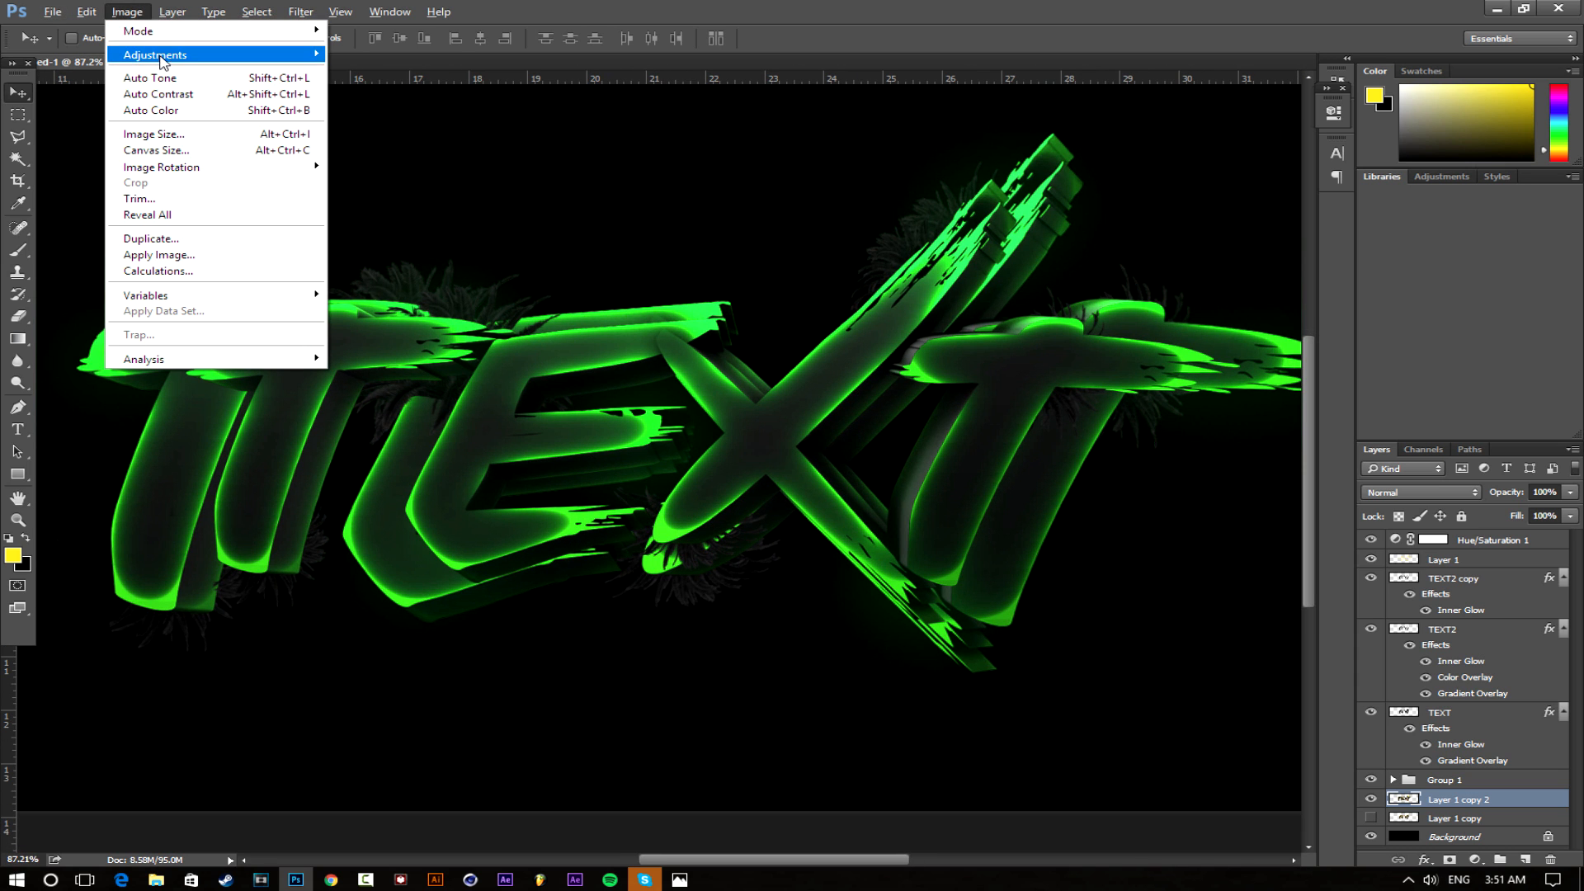
mouse_move(223, 58)
click(384, 142)
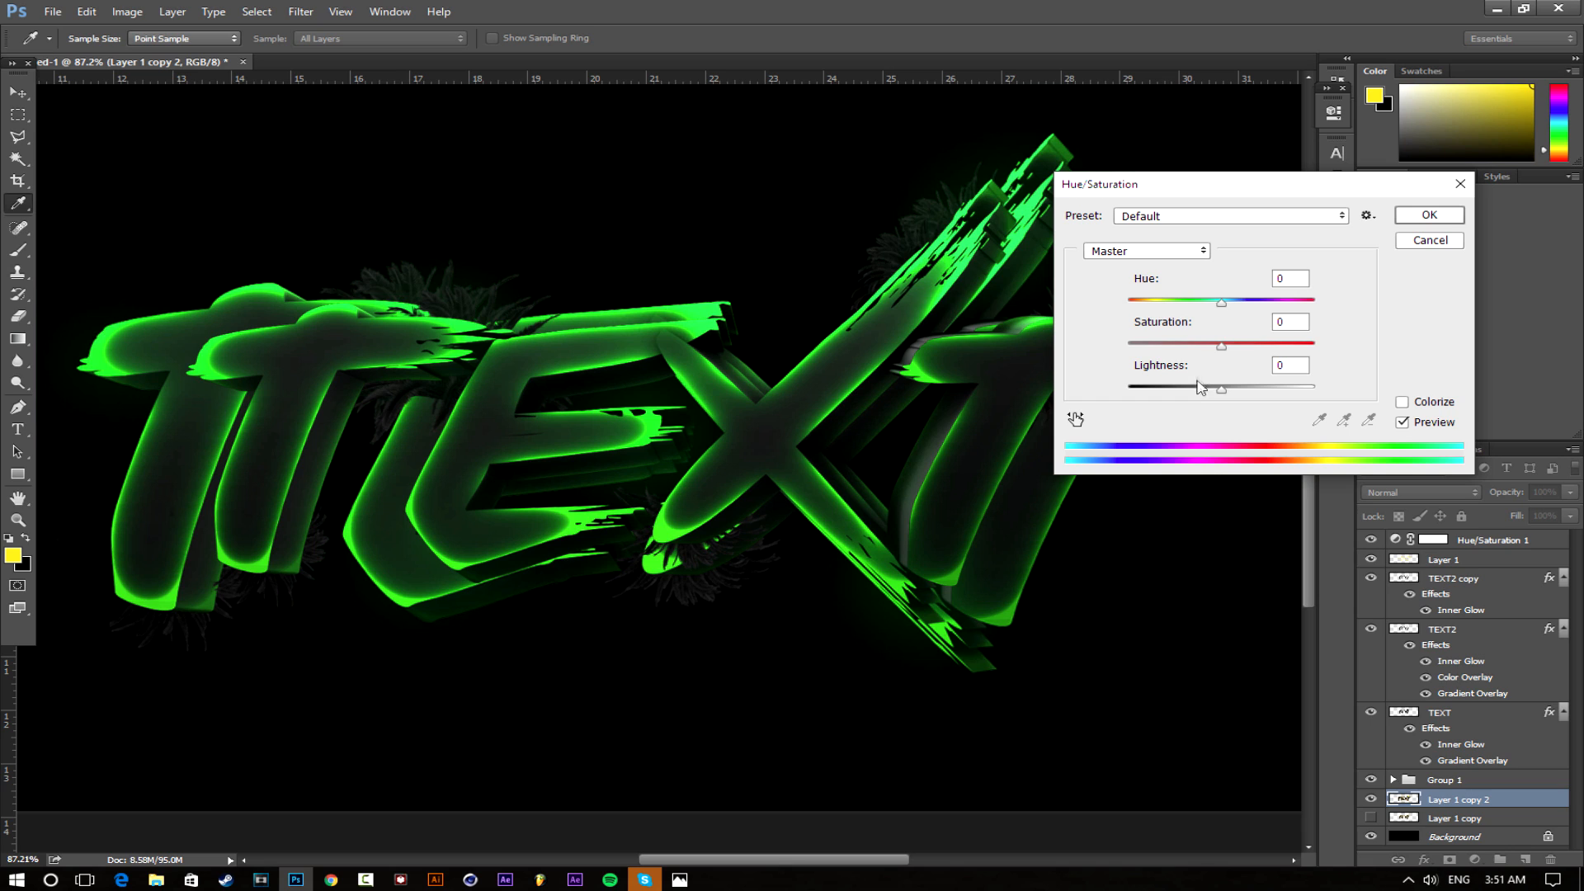
drag(1223, 399, 1166, 397)
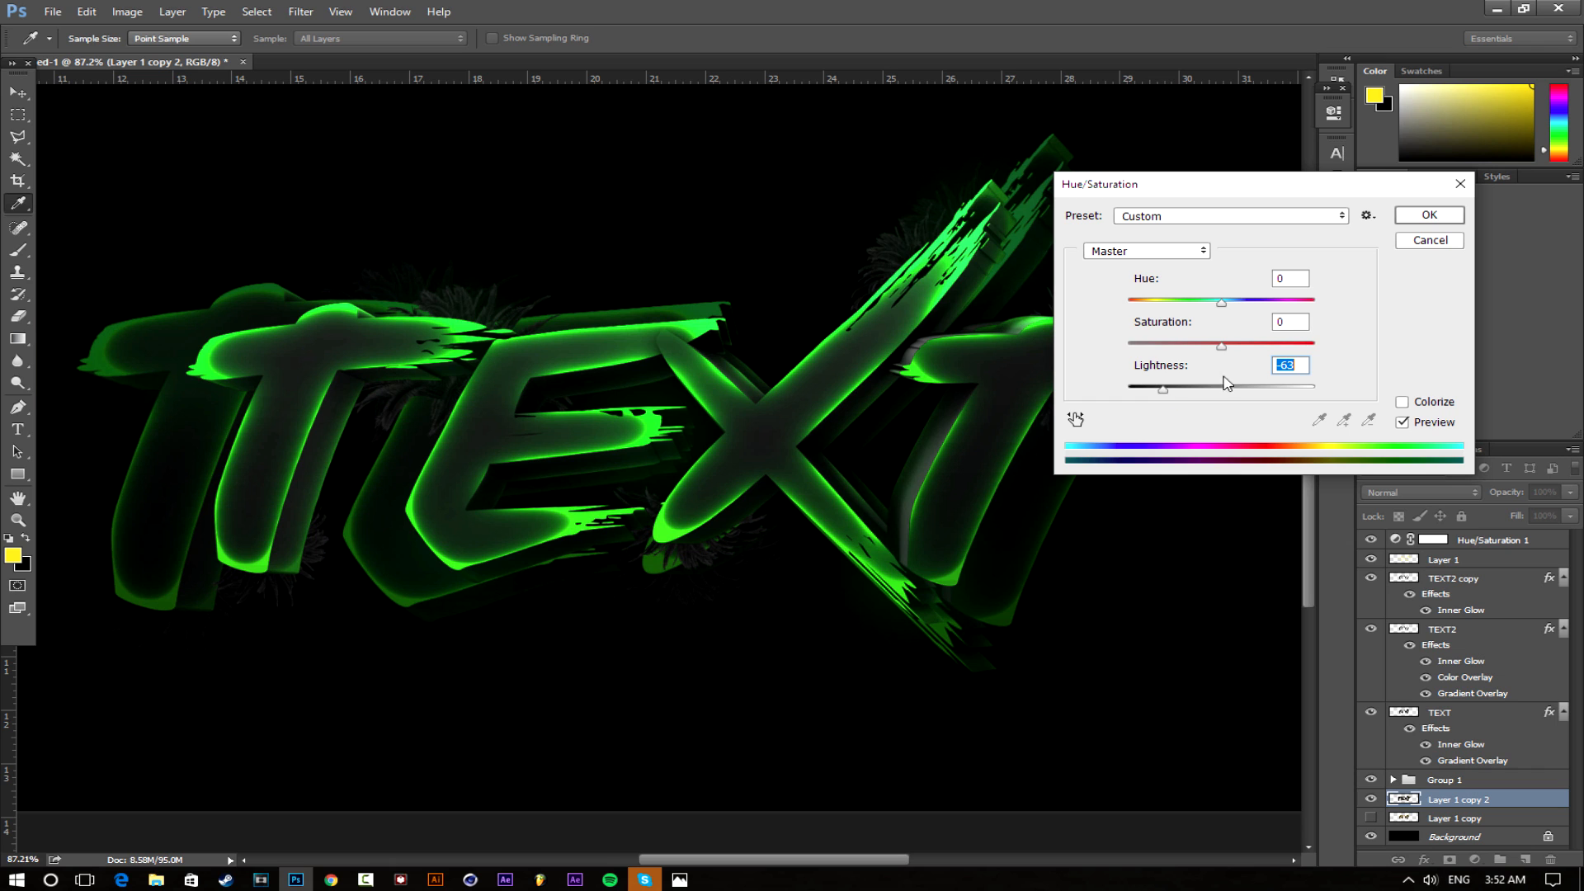
click(1429, 214)
Add contrast to Layer 1 copy 2 with an S-shaped RGB curve, lowering the shadows and placing a highlight point at input 176, output 194
click(128, 12)
mouse_move(168, 55)
click(363, 92)
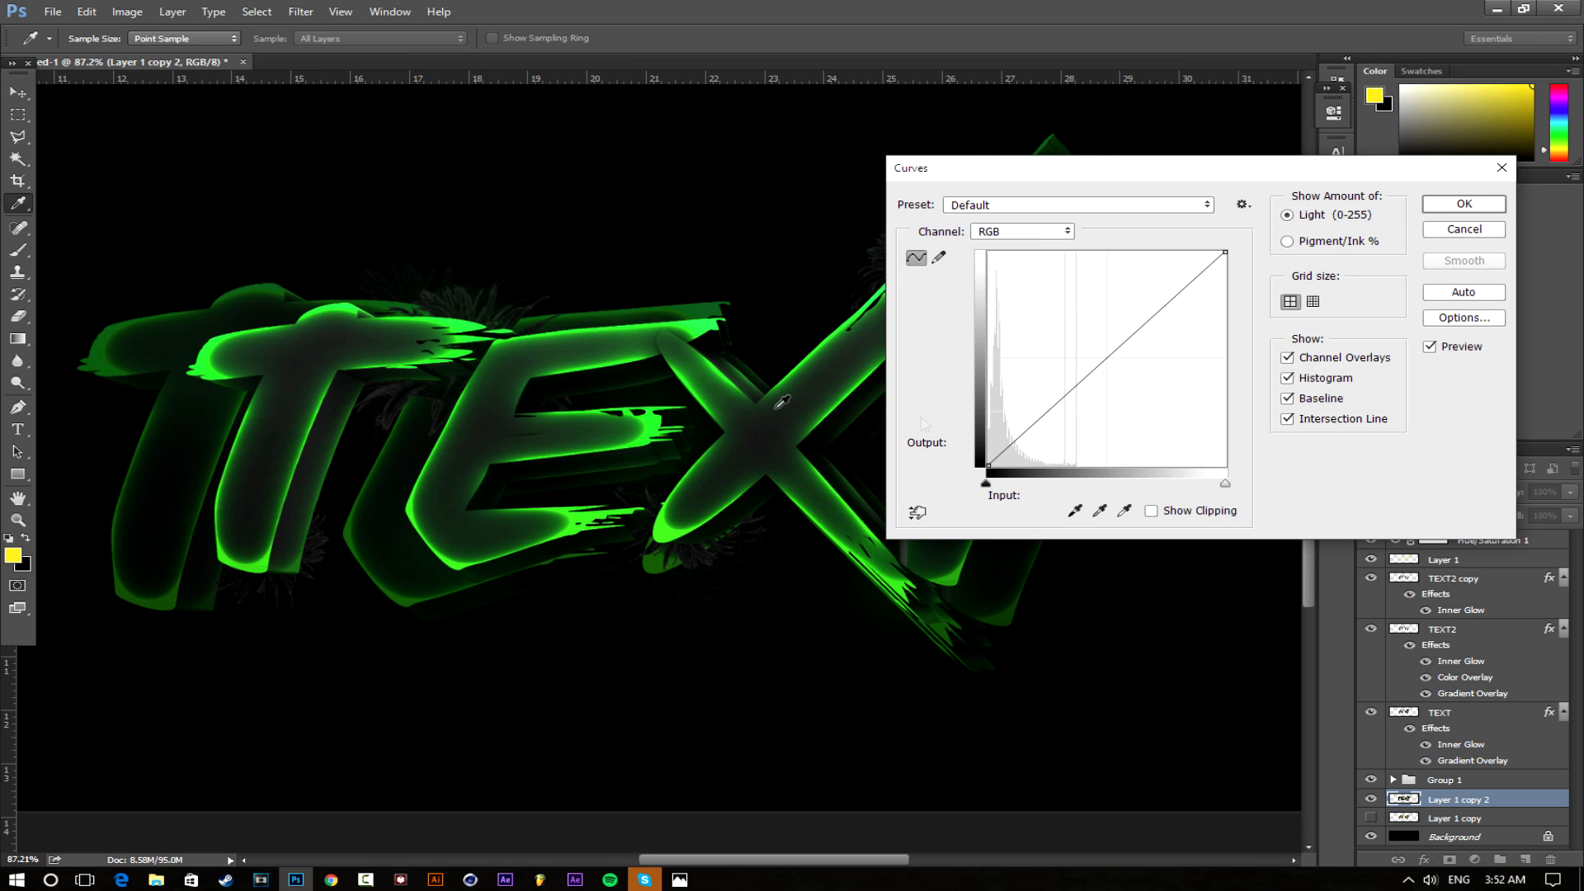
drag(1079, 410, 1072, 410)
drag(1143, 344, 1170, 308)
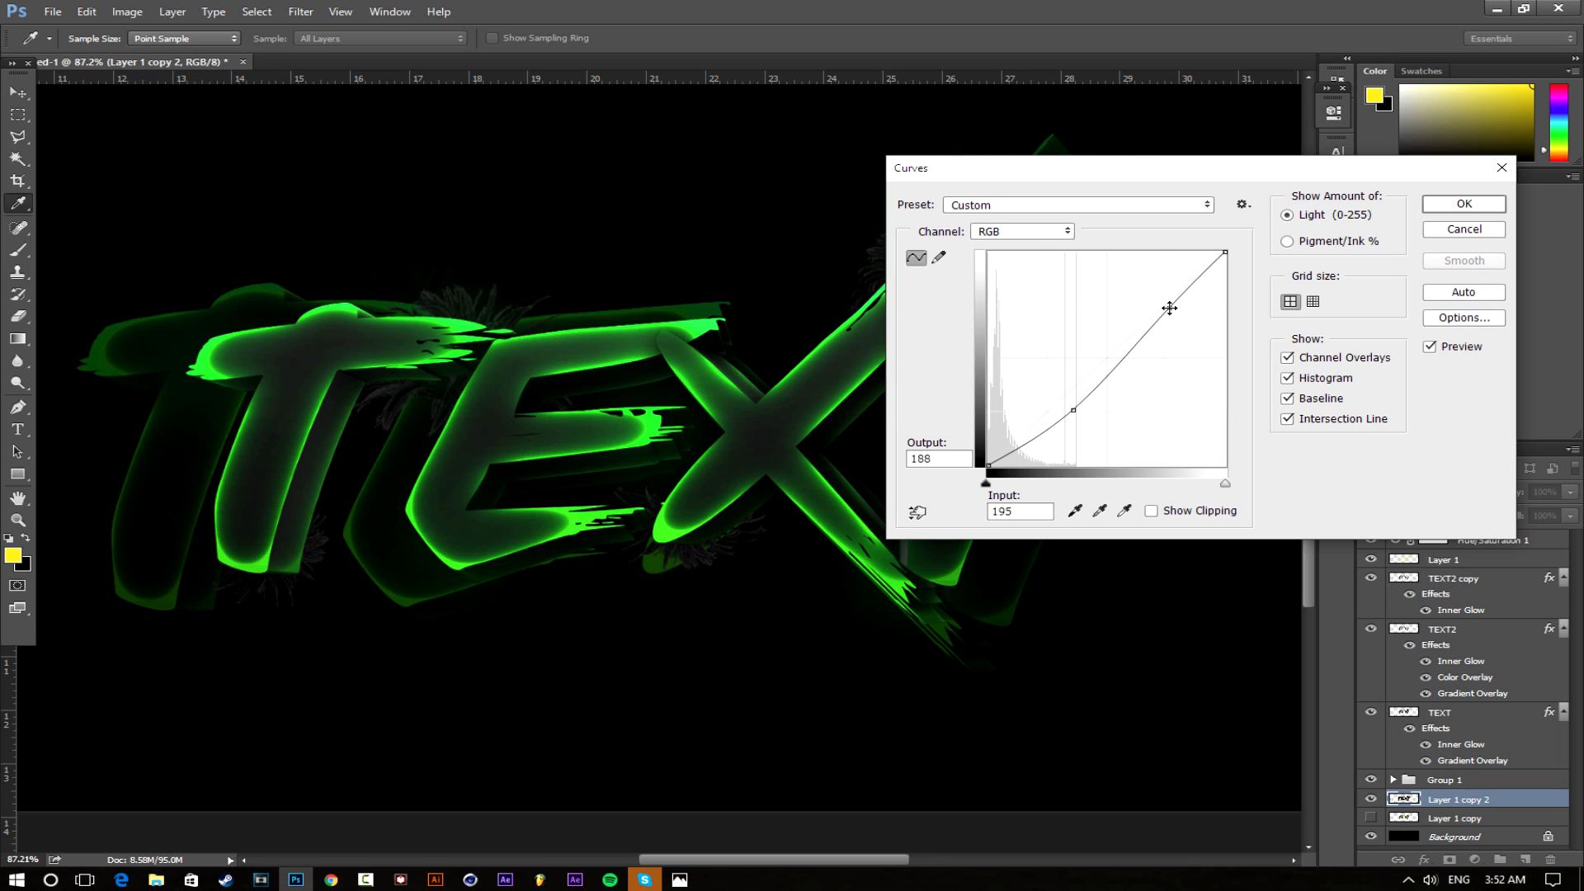
drag(1172, 309, 1152, 303)
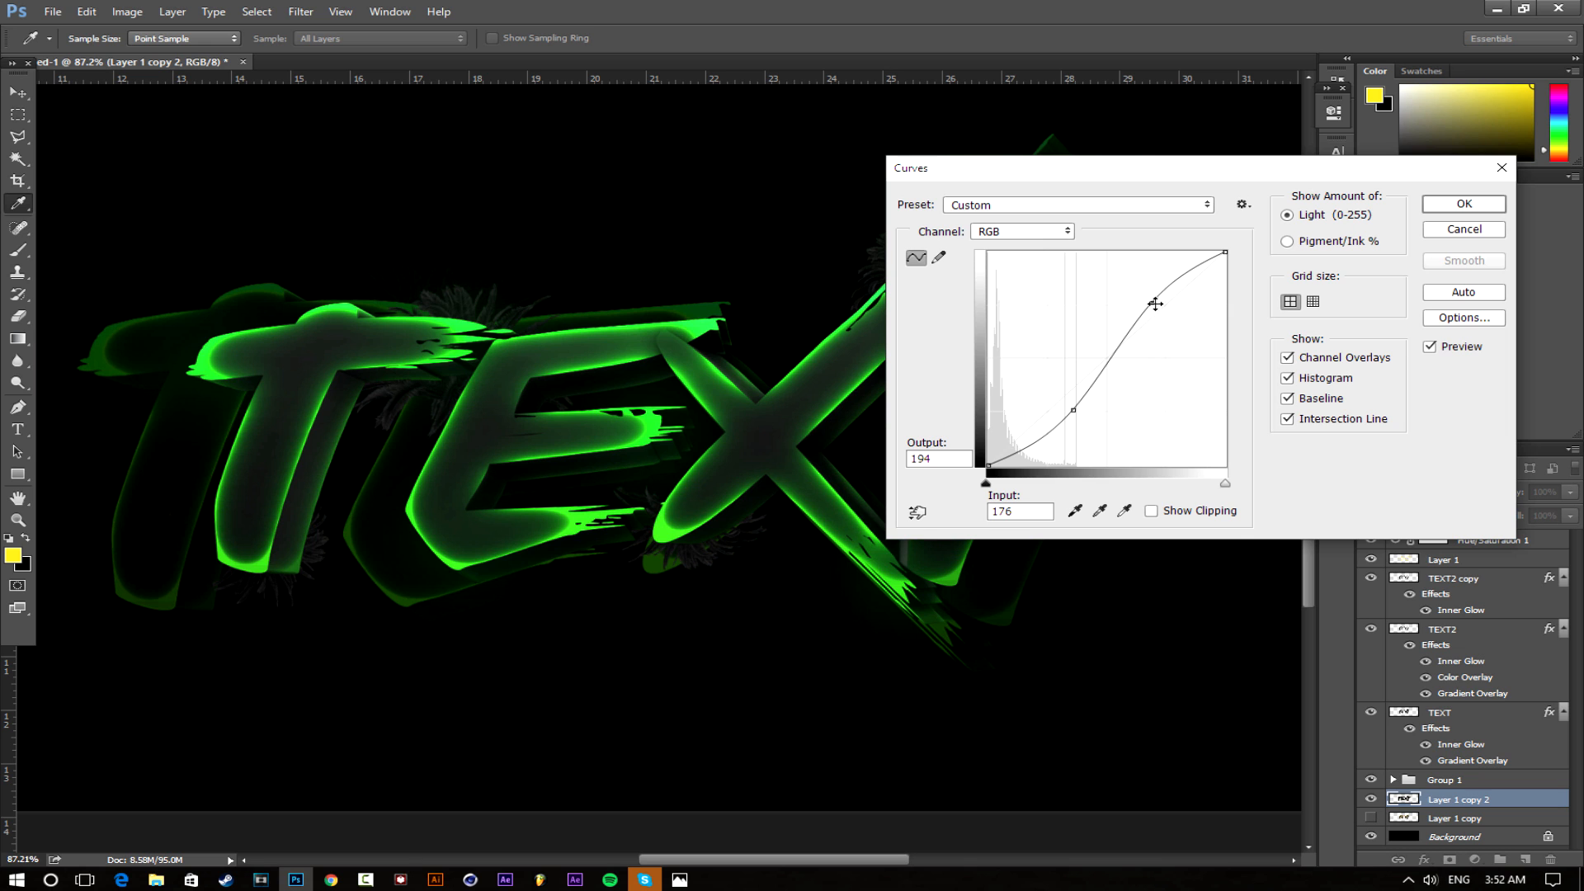
click(1436, 211)
Apply a Gaussian Blur with a 4.2 pixel radius to Layer 1 copy 2
scroll(1004, 378, down, 15)
scroll(643, 470, up, 16)
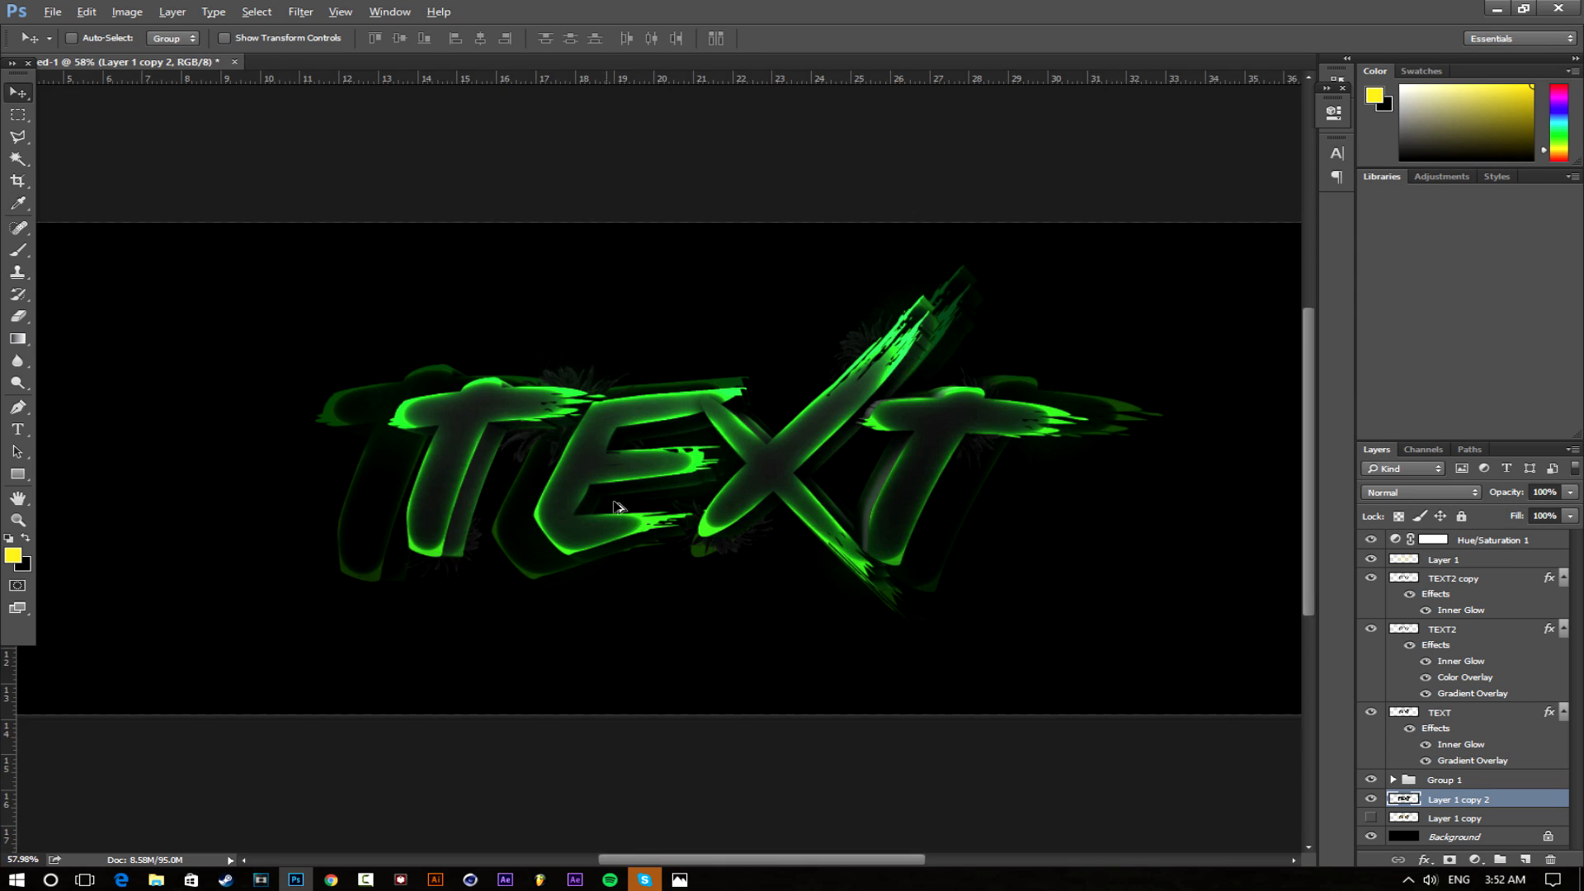
scroll(677, 522, down, 3)
scroll(916, 544, down, 2)
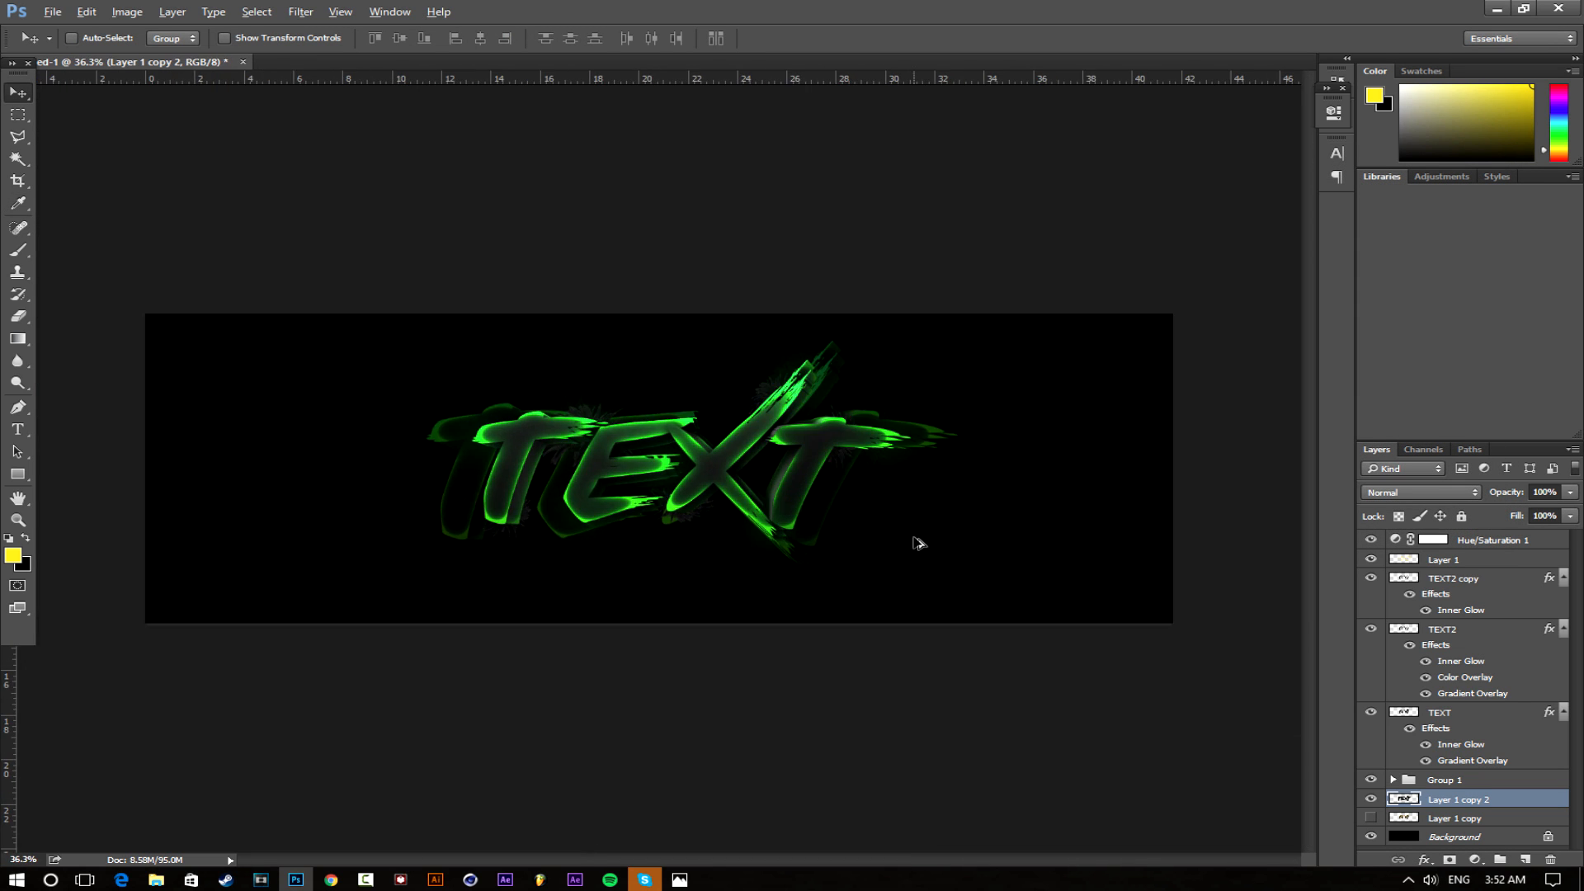
scroll(932, 551, up, 3)
scroll(932, 550, up, 1)
click(300, 11)
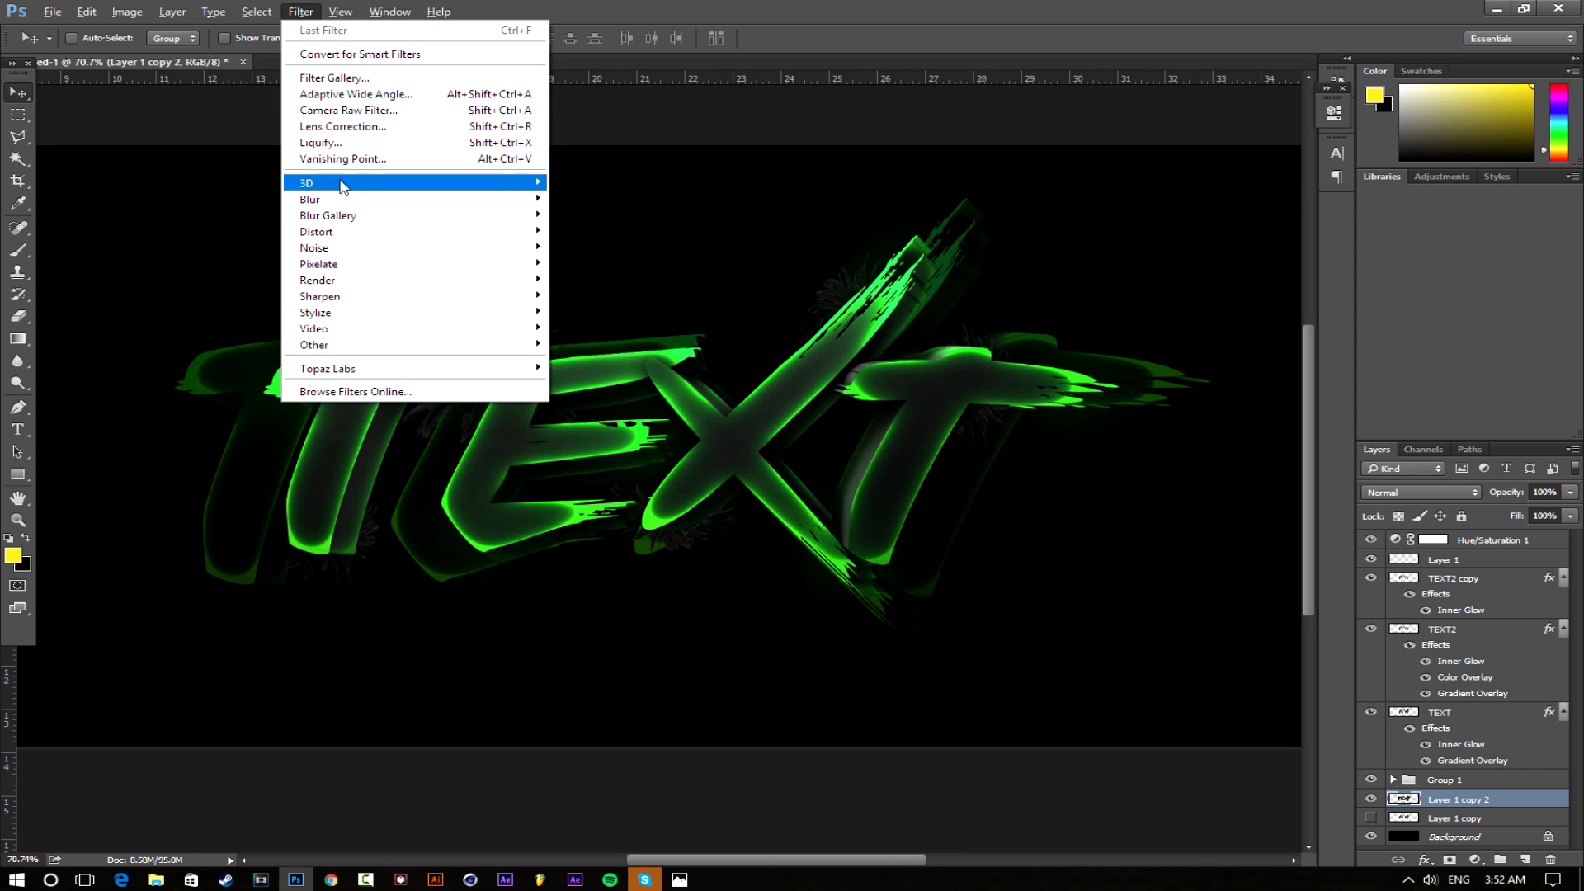
mouse_move(360, 201)
click(590, 263)
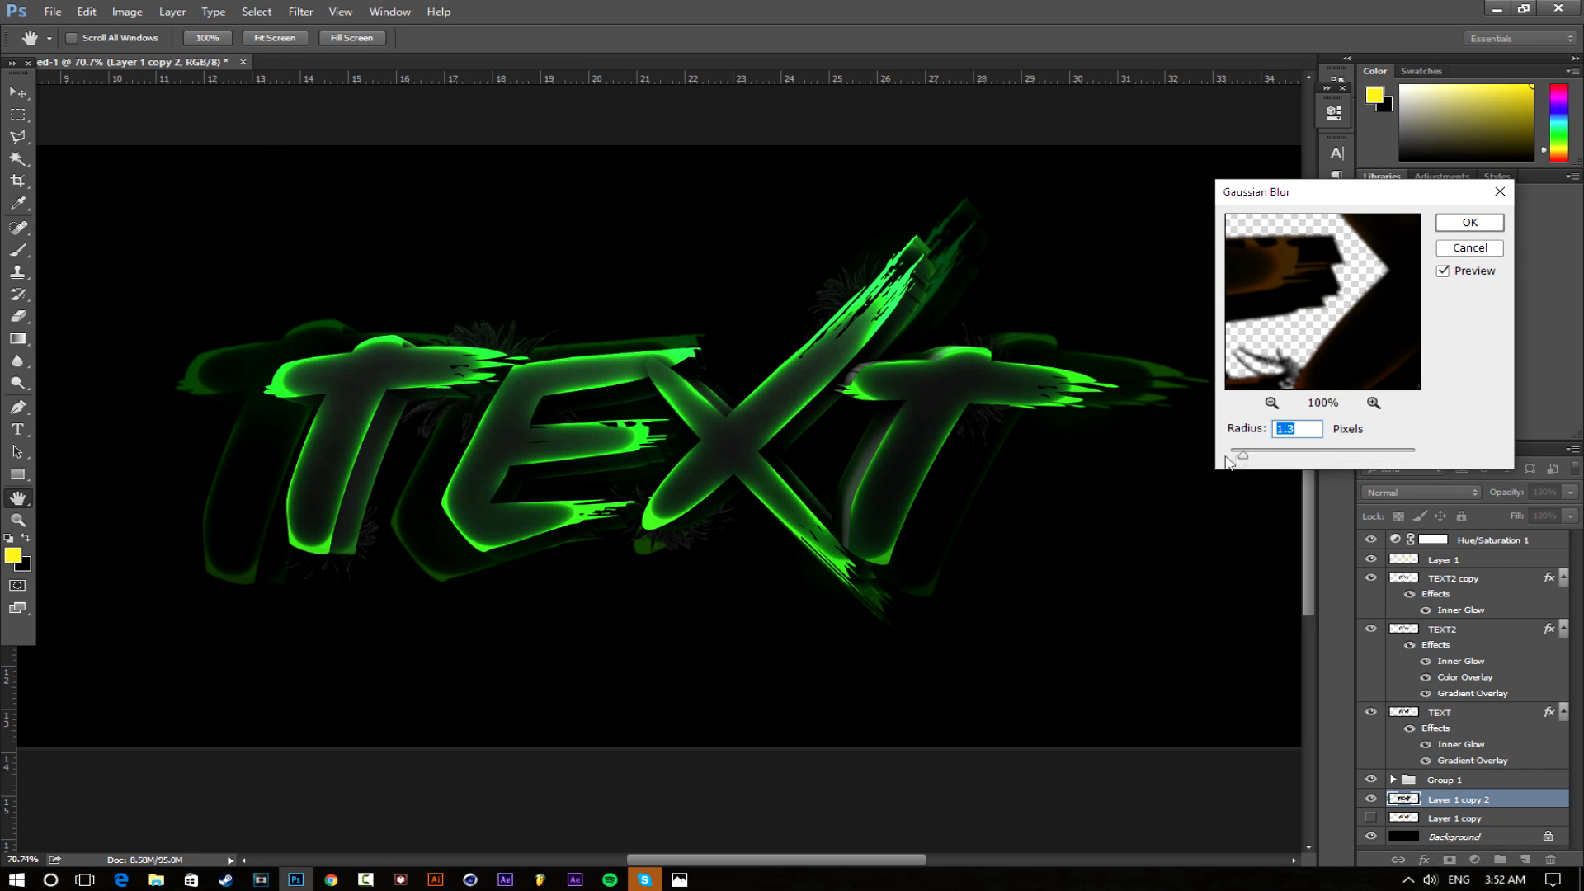
drag(1259, 456, 1259, 459)
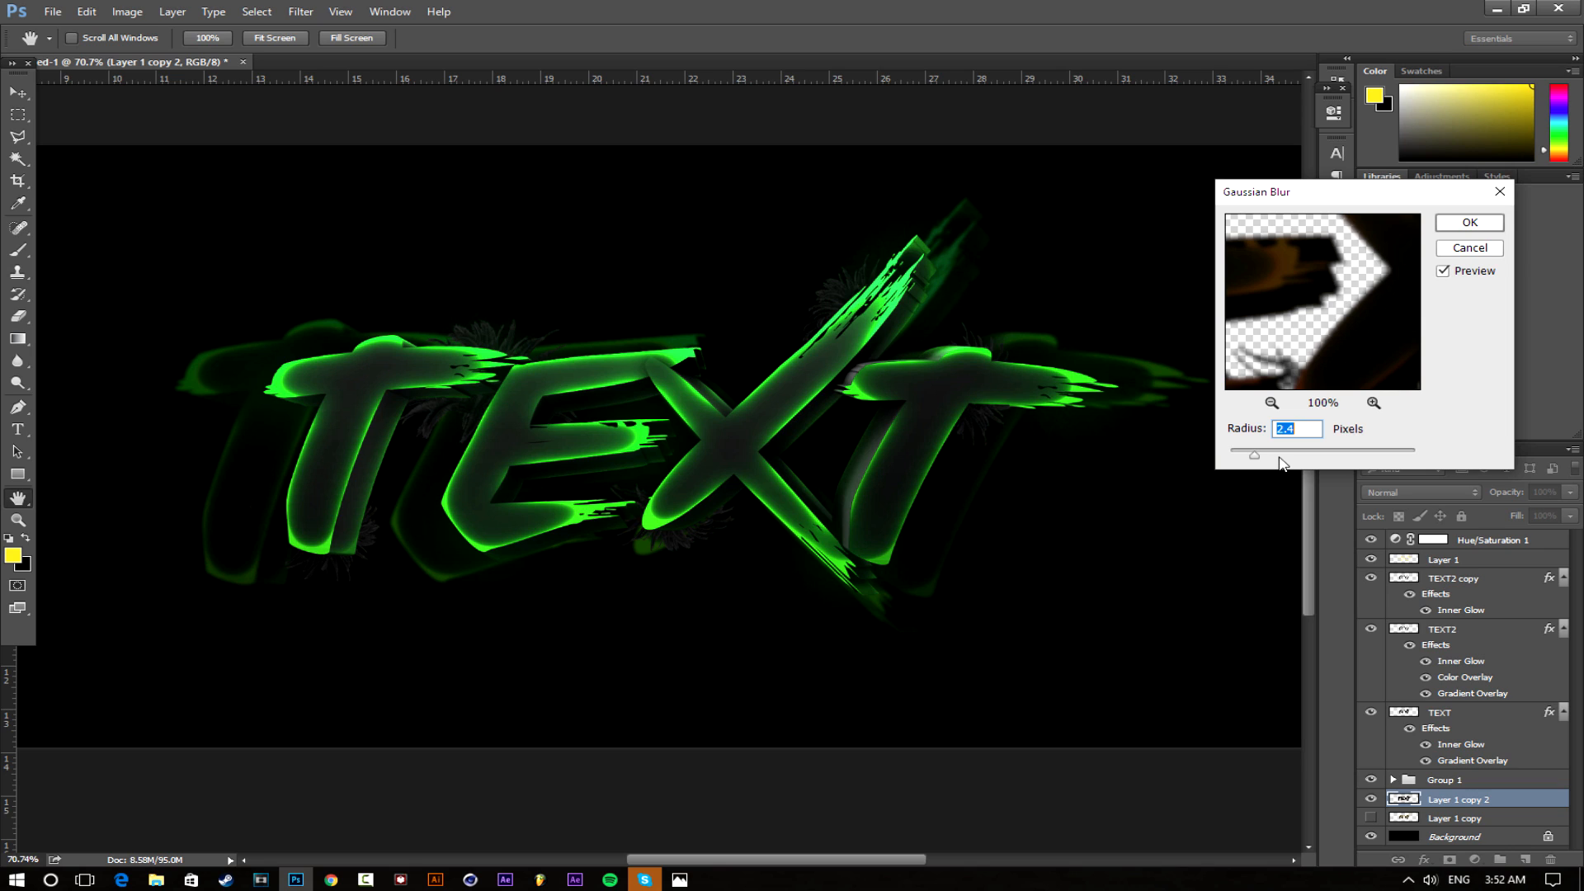
click(1275, 460)
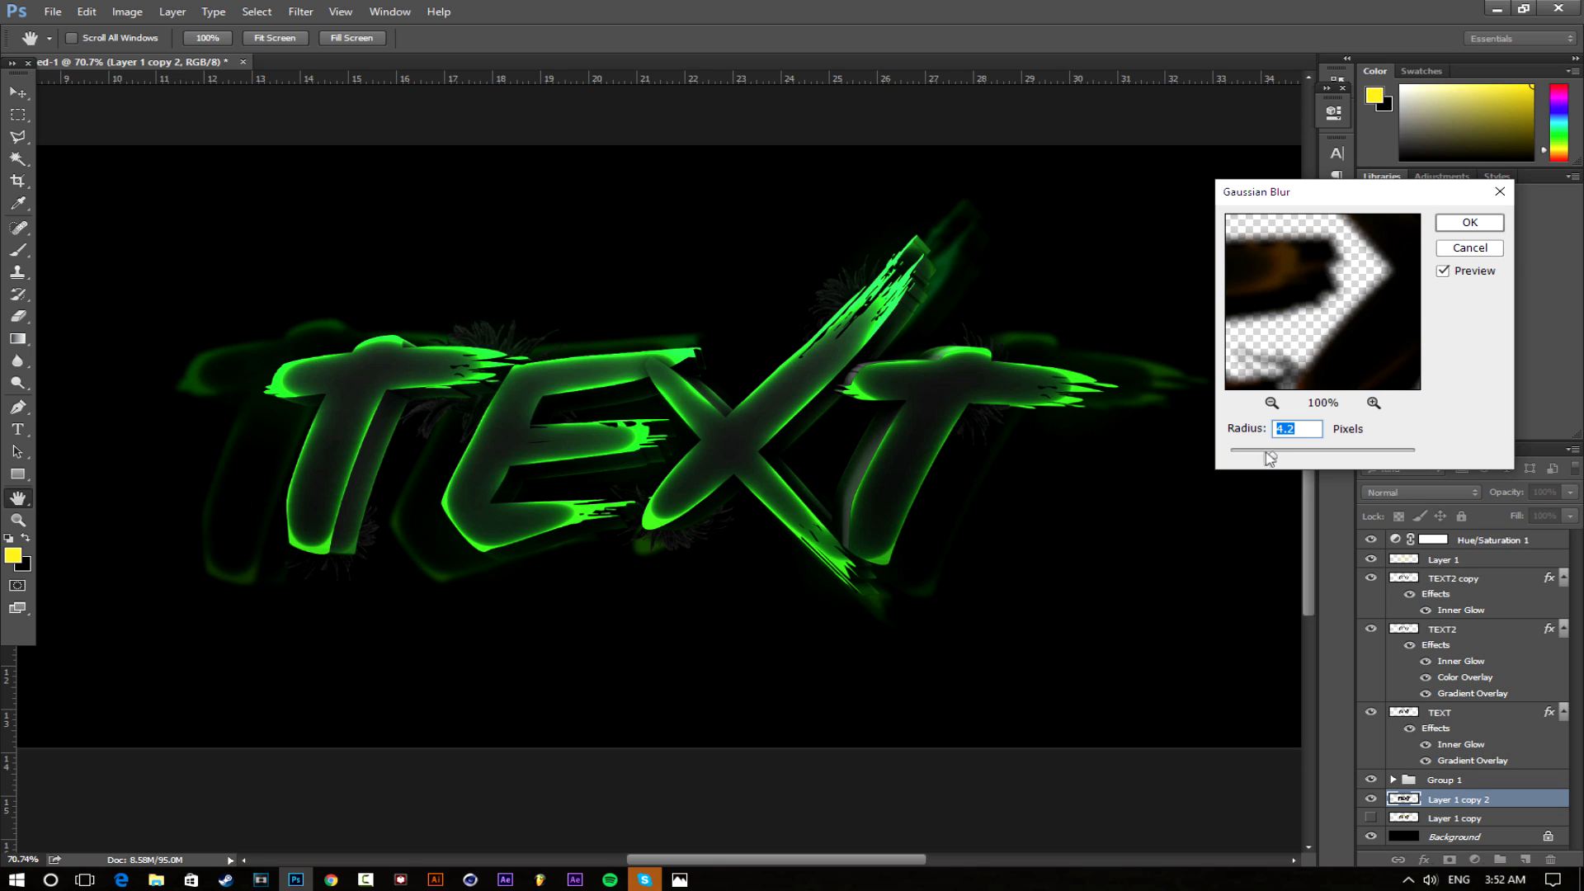
click(1452, 225)
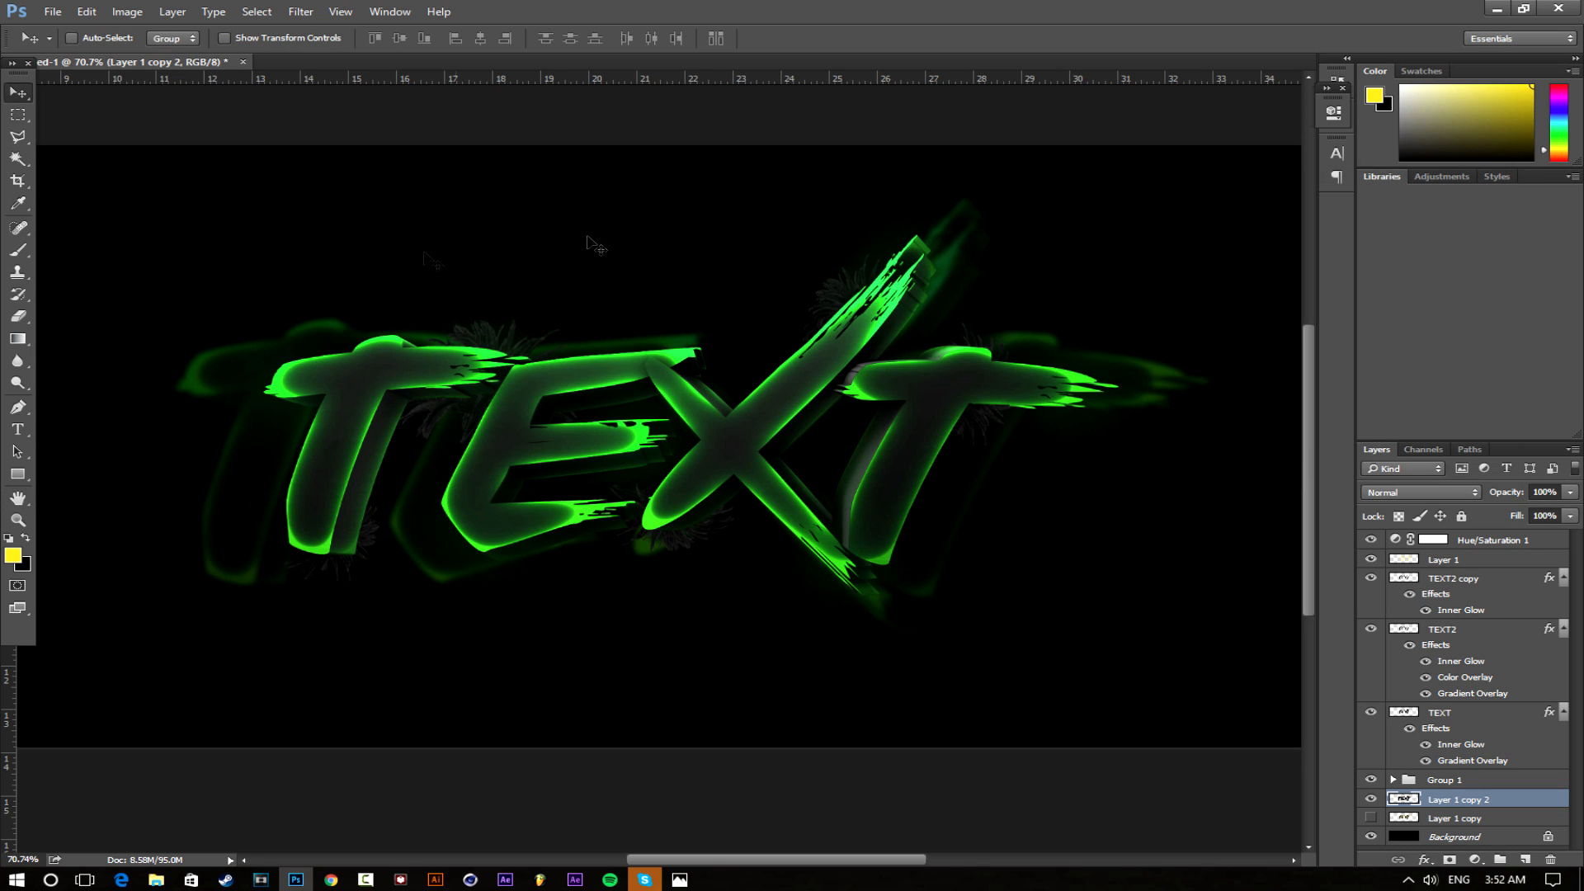
Erase parts of Layer 1 copy 2 behind the lettering with a soft 300 px eraser at 5% hardness
click(18, 316)
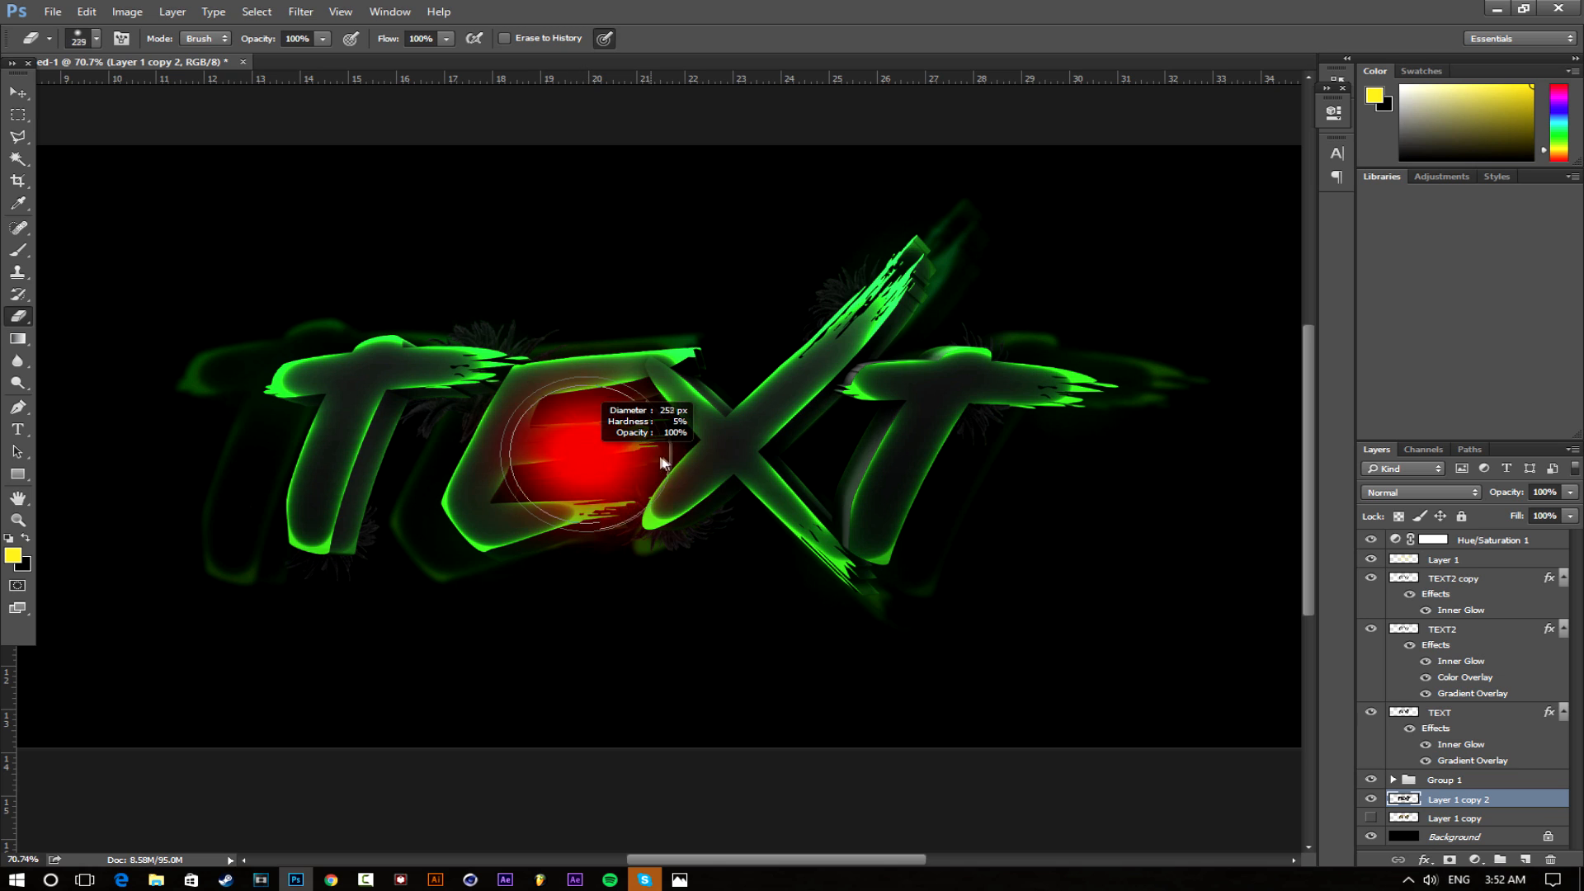
alt+right_click(679, 463)
drag(675, 520, 459, 538)
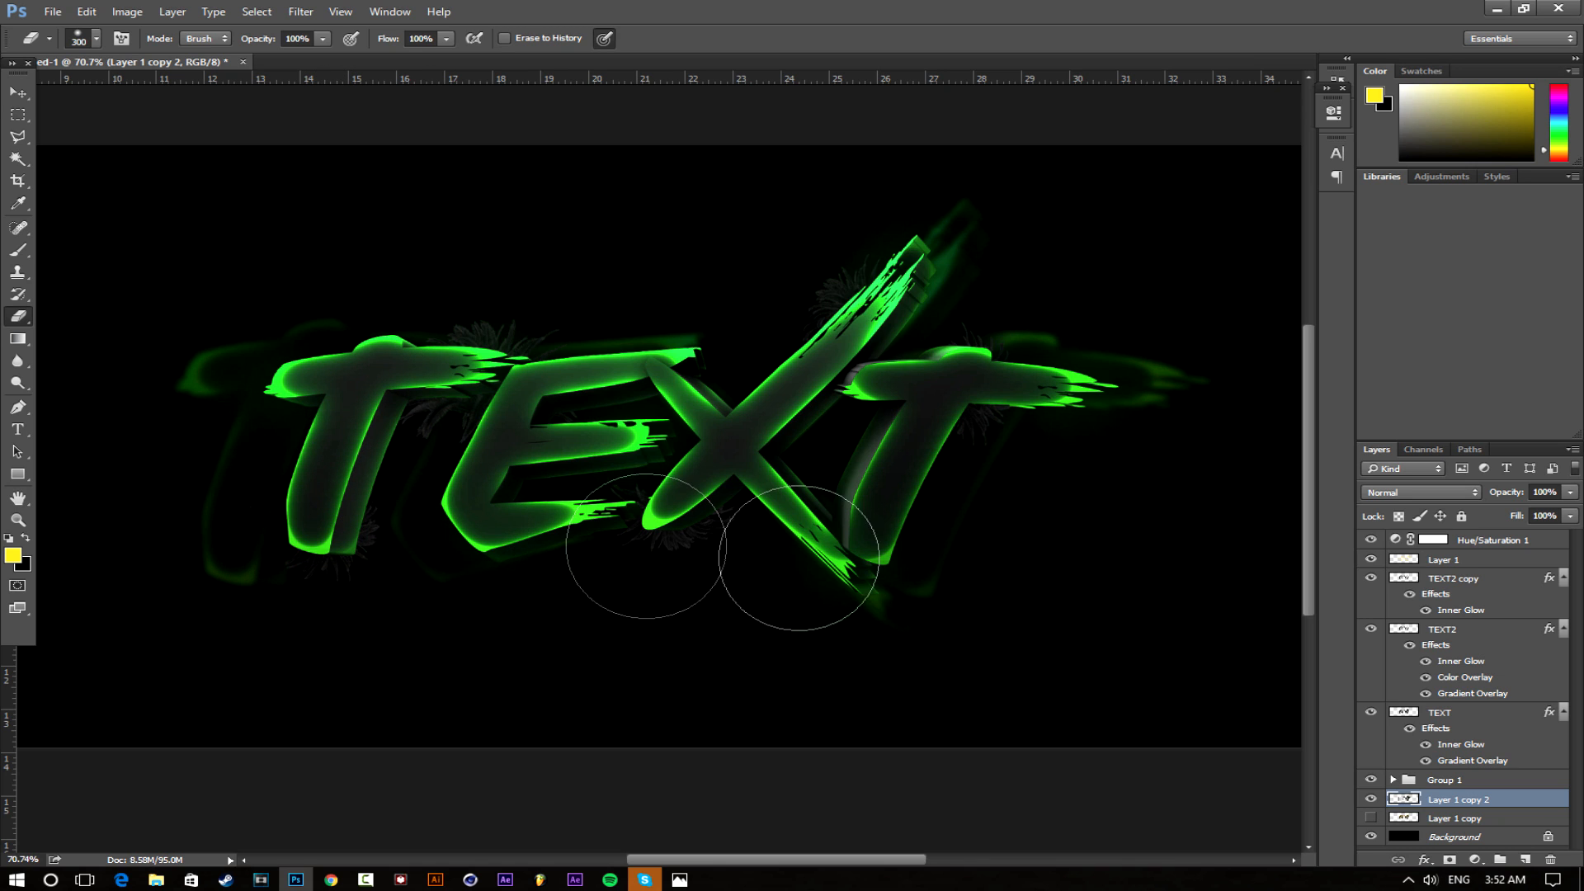
click(898, 290)
mouse_move(990, 420)
mouse_down()
mouse_move(1008, 389)
mouse_move(1057, 393)
mouse_up()
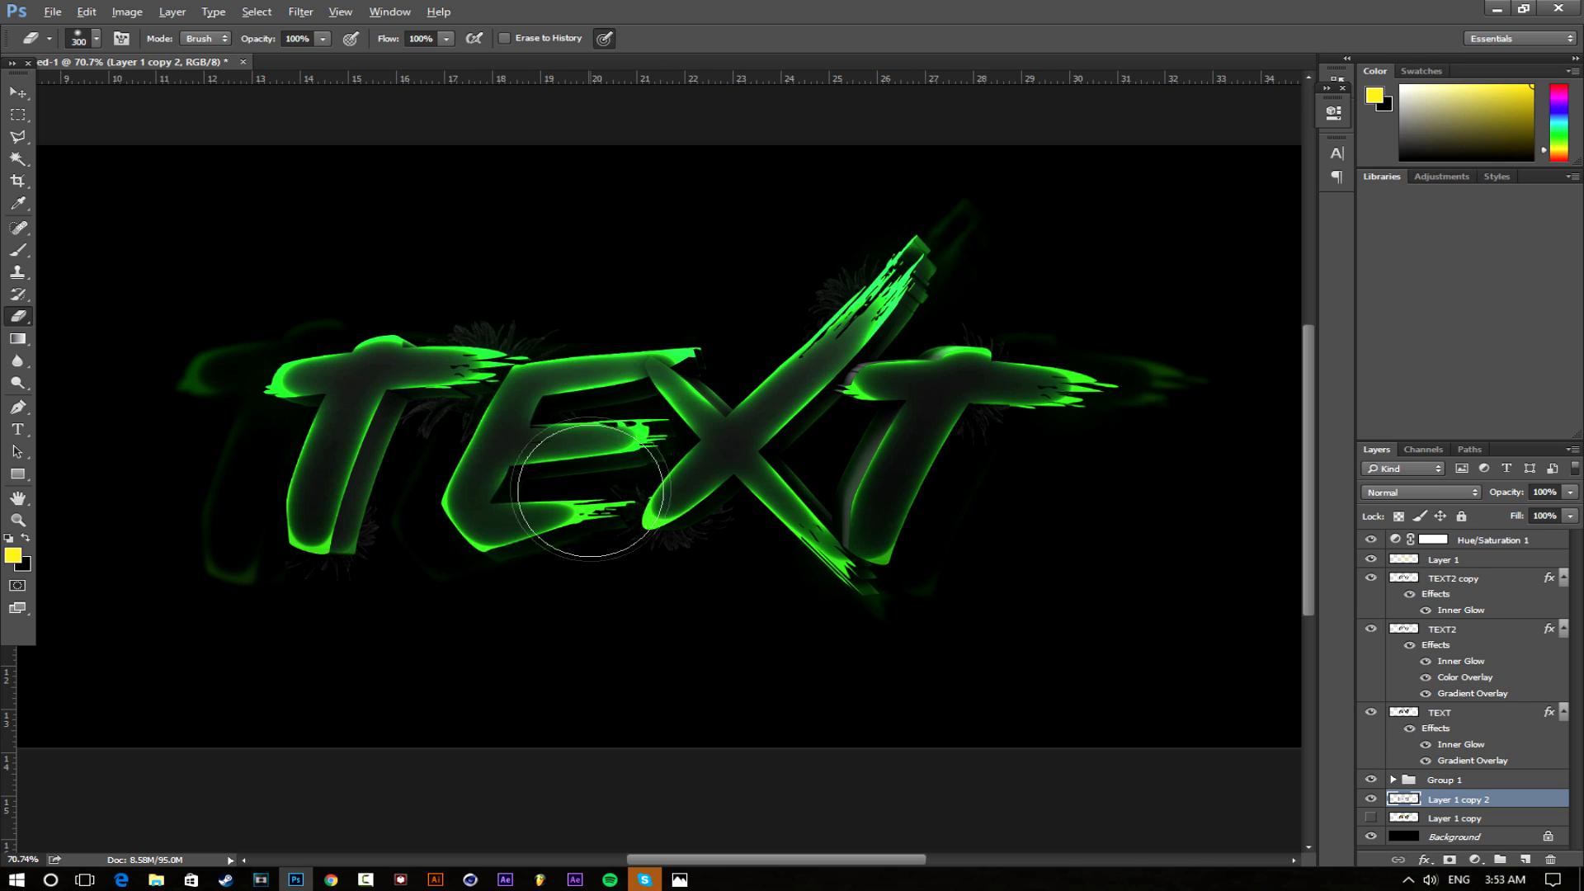
scroll(583, 503, down, 10)
scroll(609, 518, up, 12)
alt+right_click(491, 467)
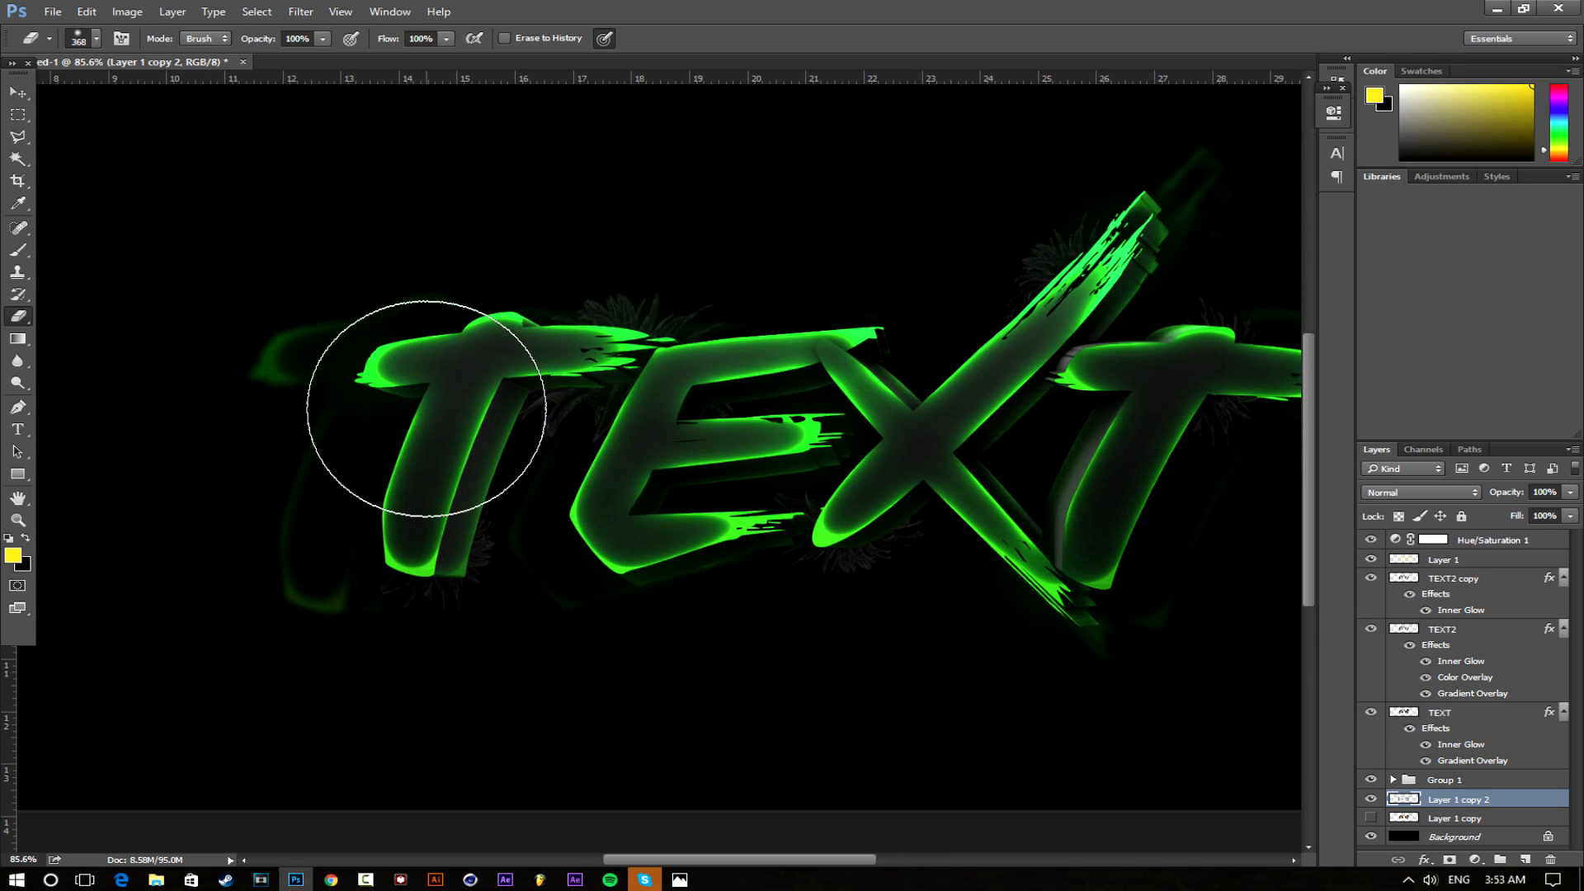
scroll(1139, 487, down, 4)
scroll(1106, 498, down, 2)
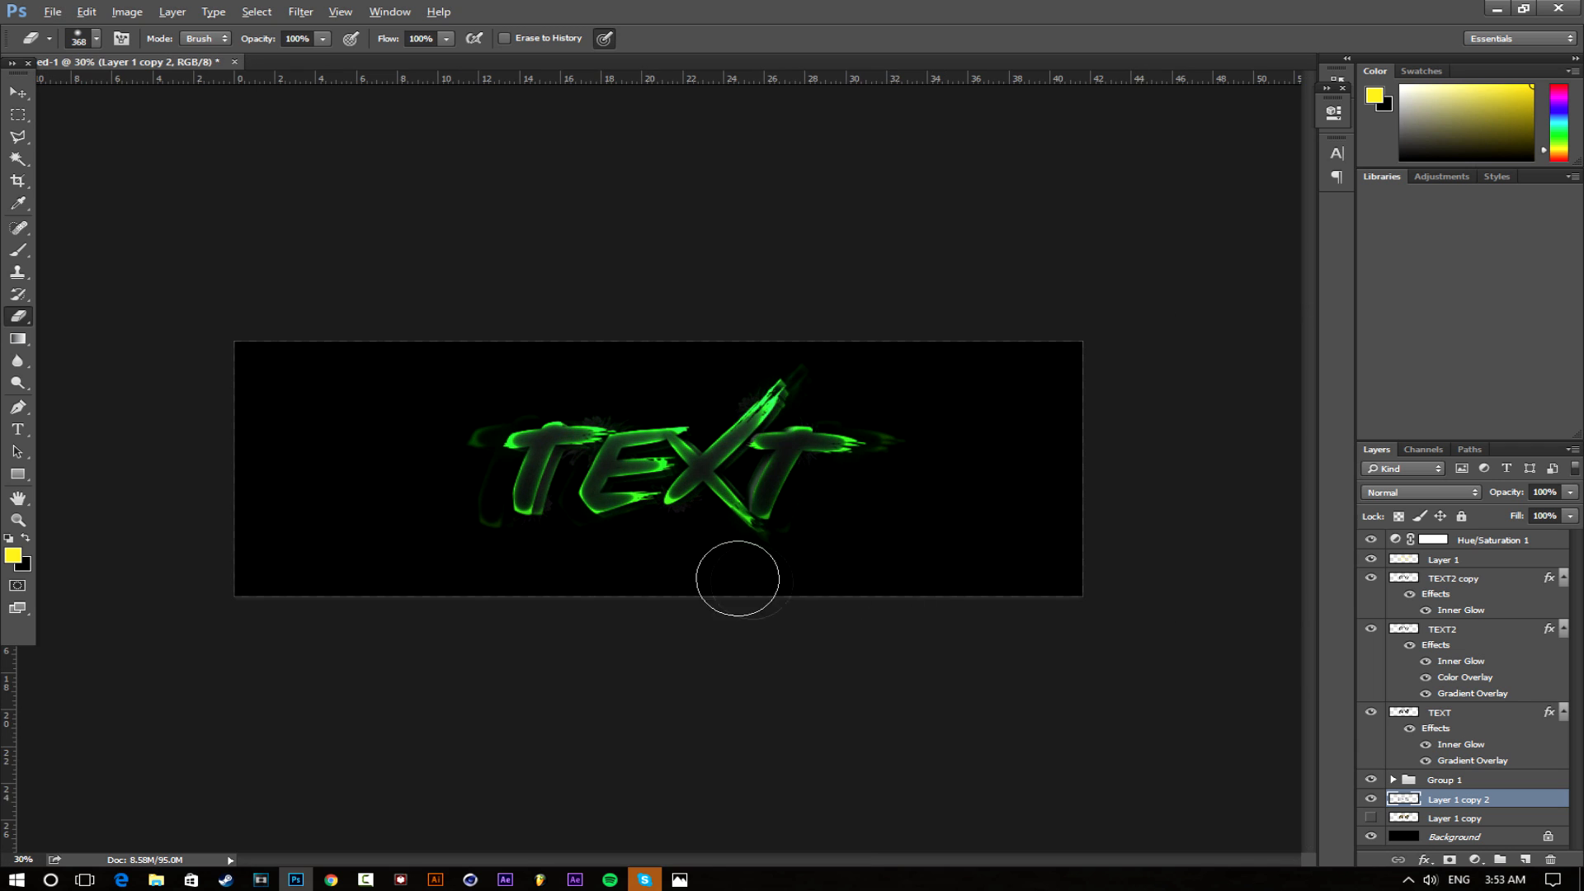
Switch to Photos to examine the LUXE lettering and its blurred background copies in Header.png, and return to Photoshop
mouse_move(684, 866)
click(726, 830)
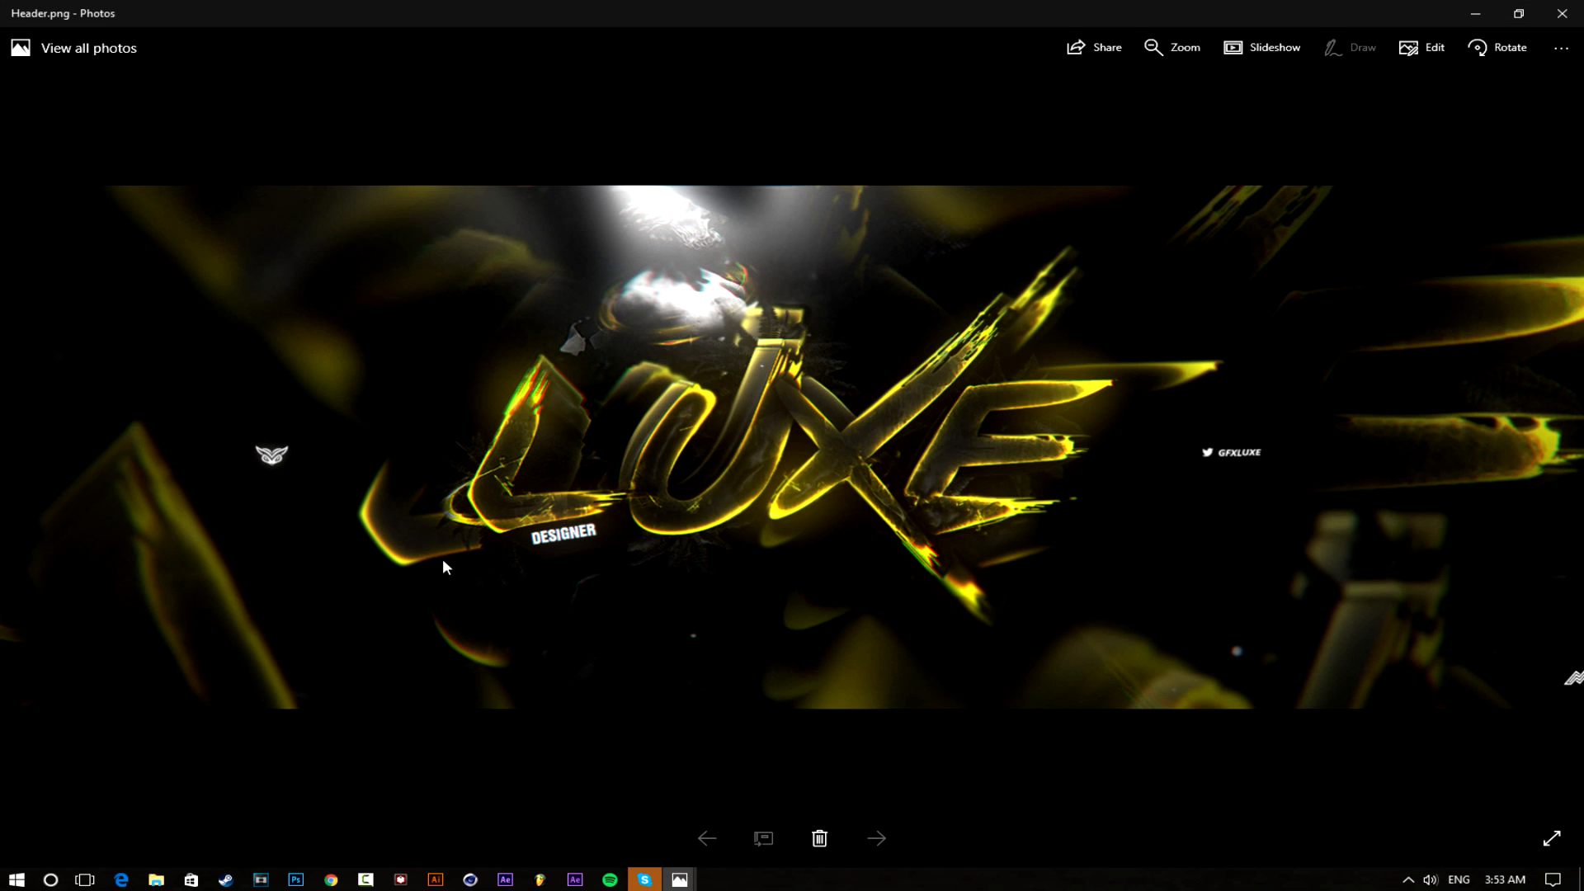
scroll(385, 527, up, 5)
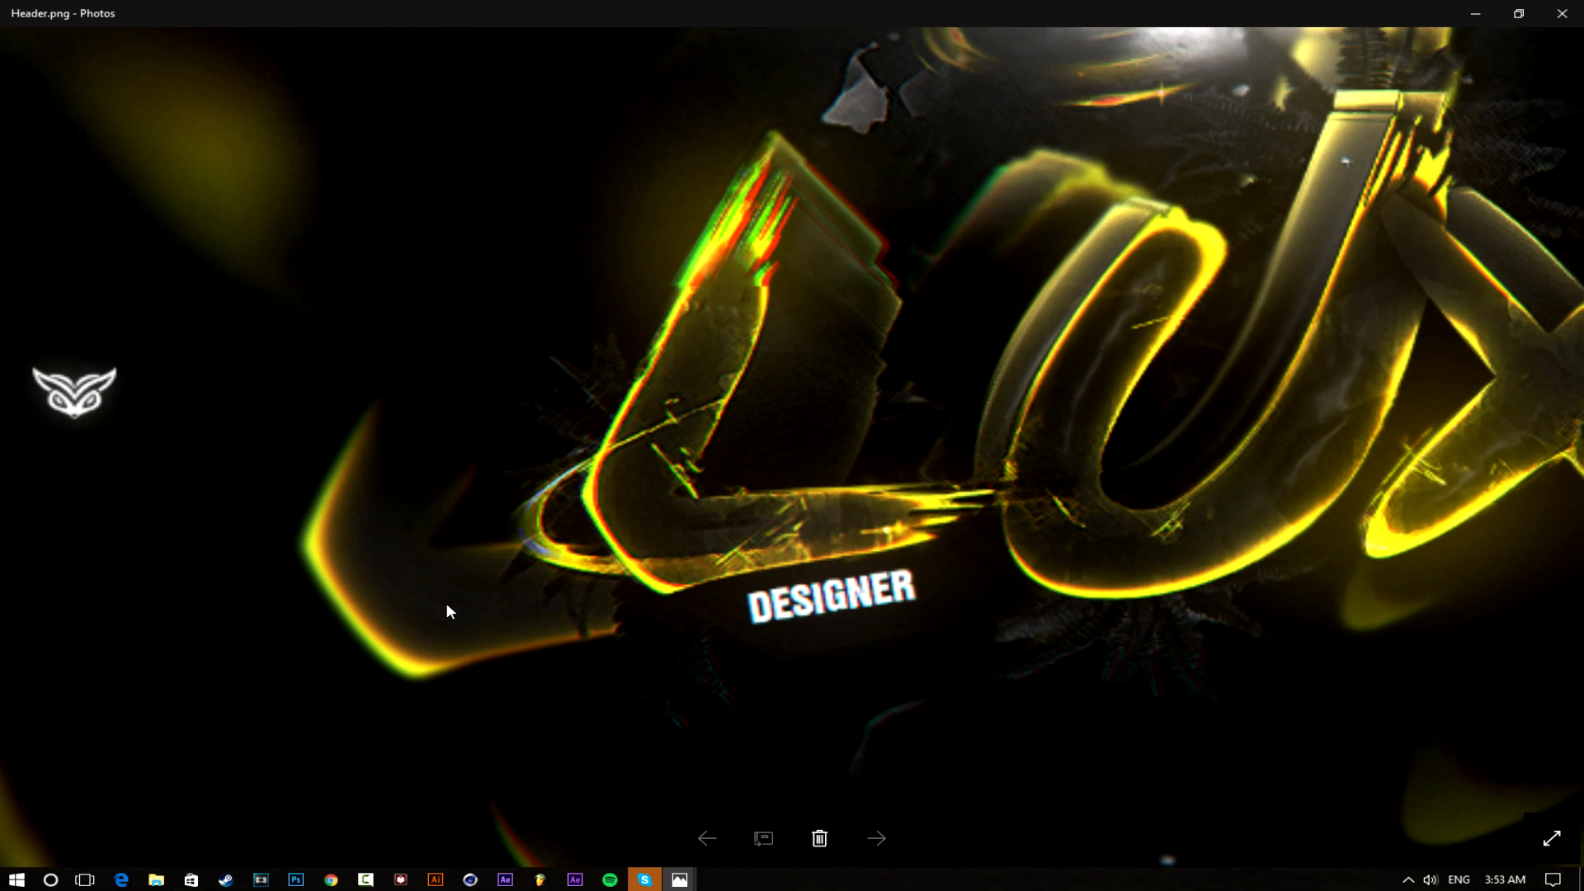
scroll(986, 507, right, 10)
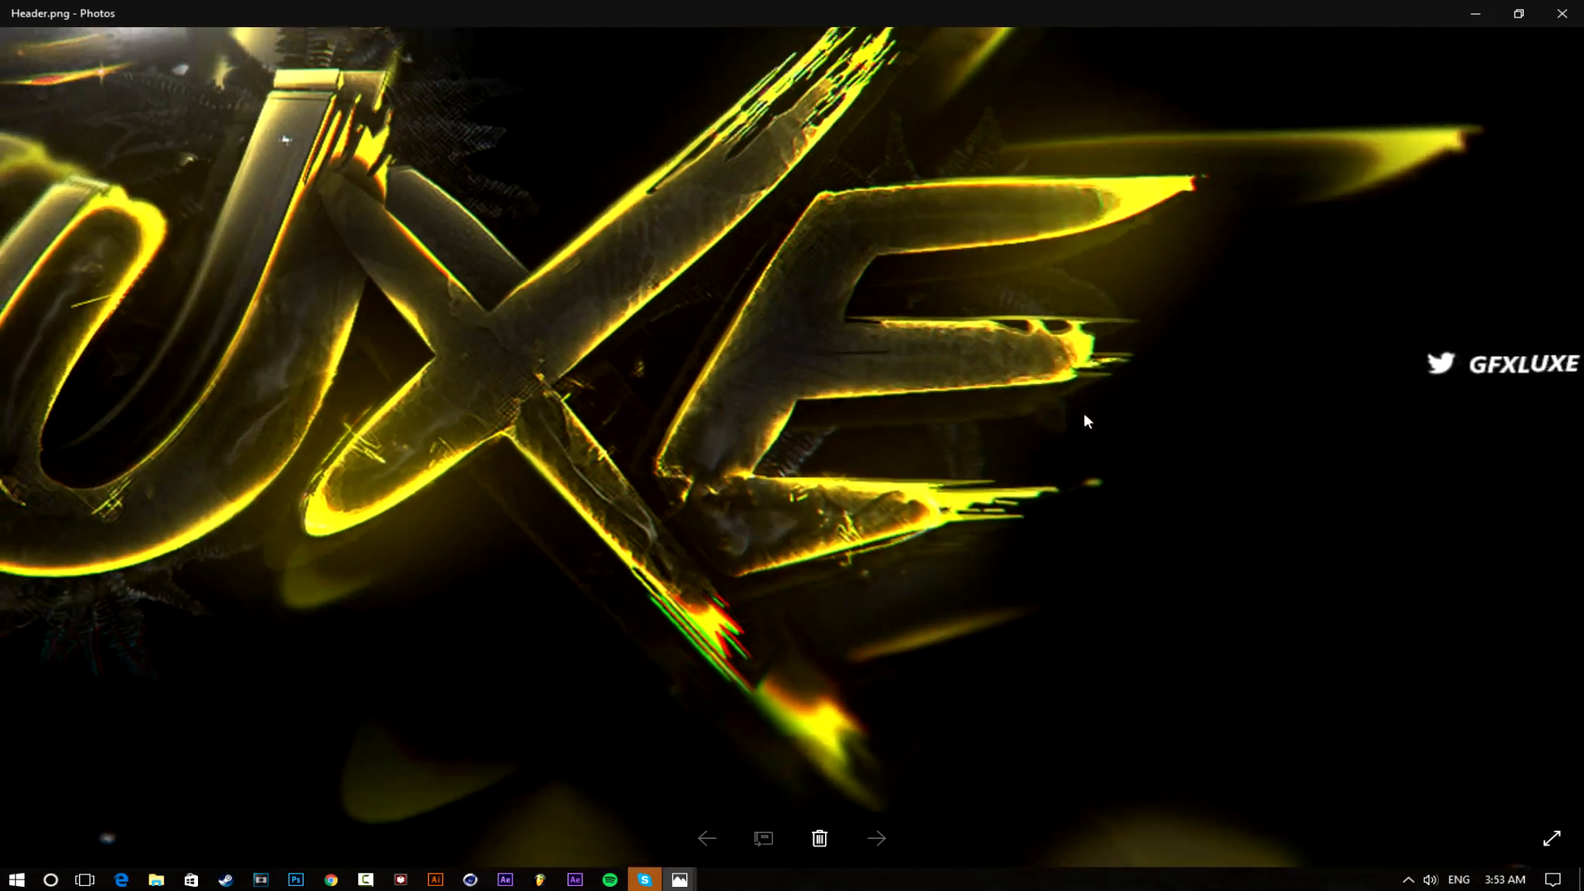
scroll(796, 353, down, 5)
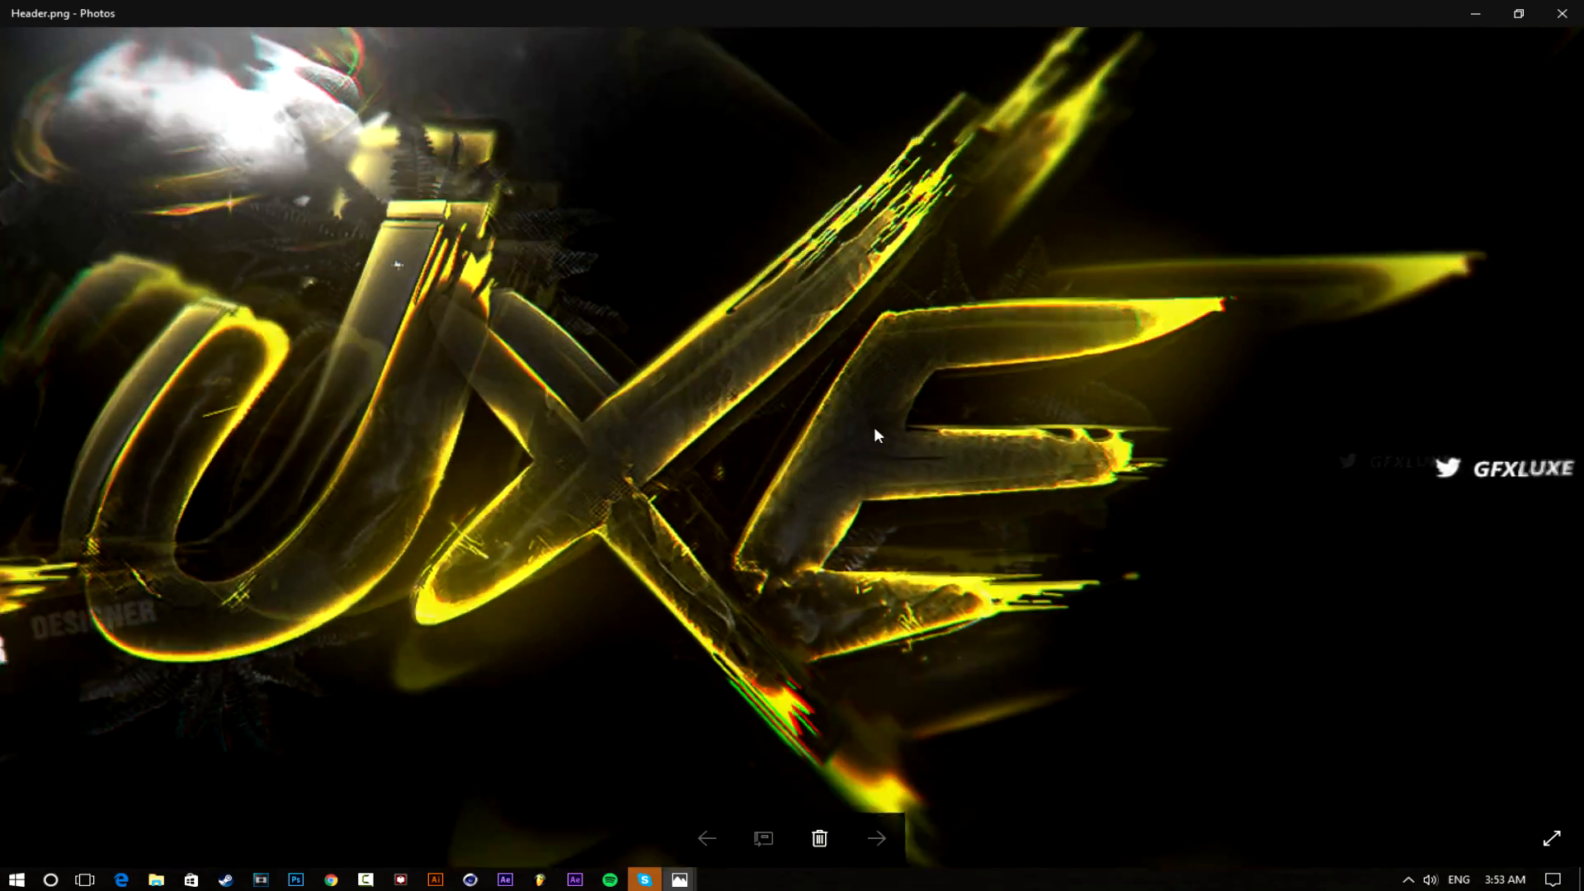
scroll(838, 522, up, 2)
scroll(836, 522, up, 3)
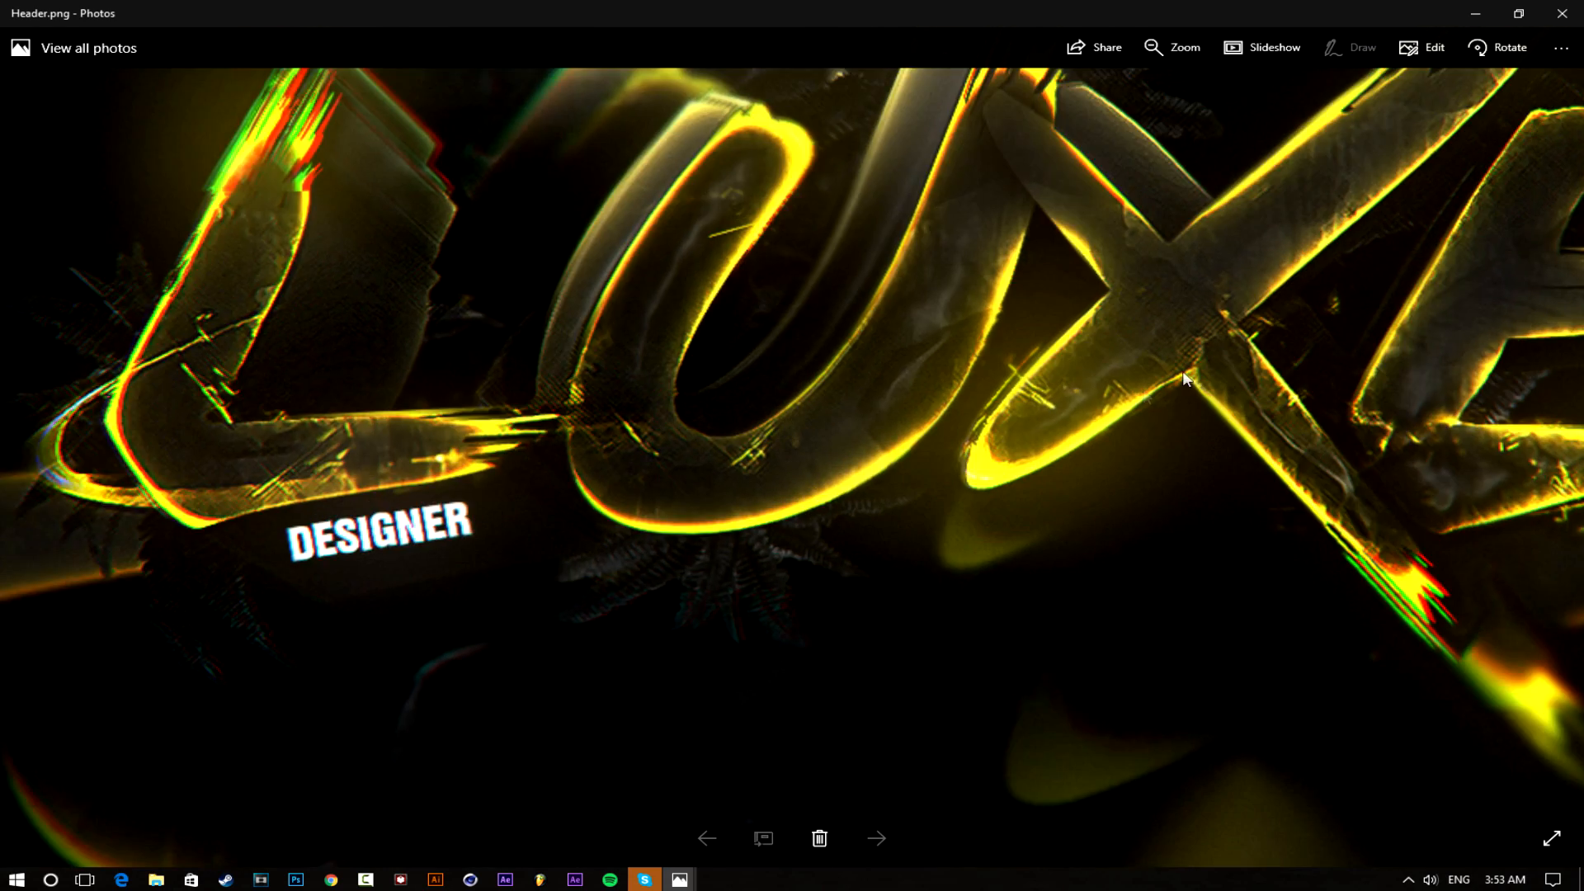
scroll(1193, 370, down, 6)
click(295, 879)
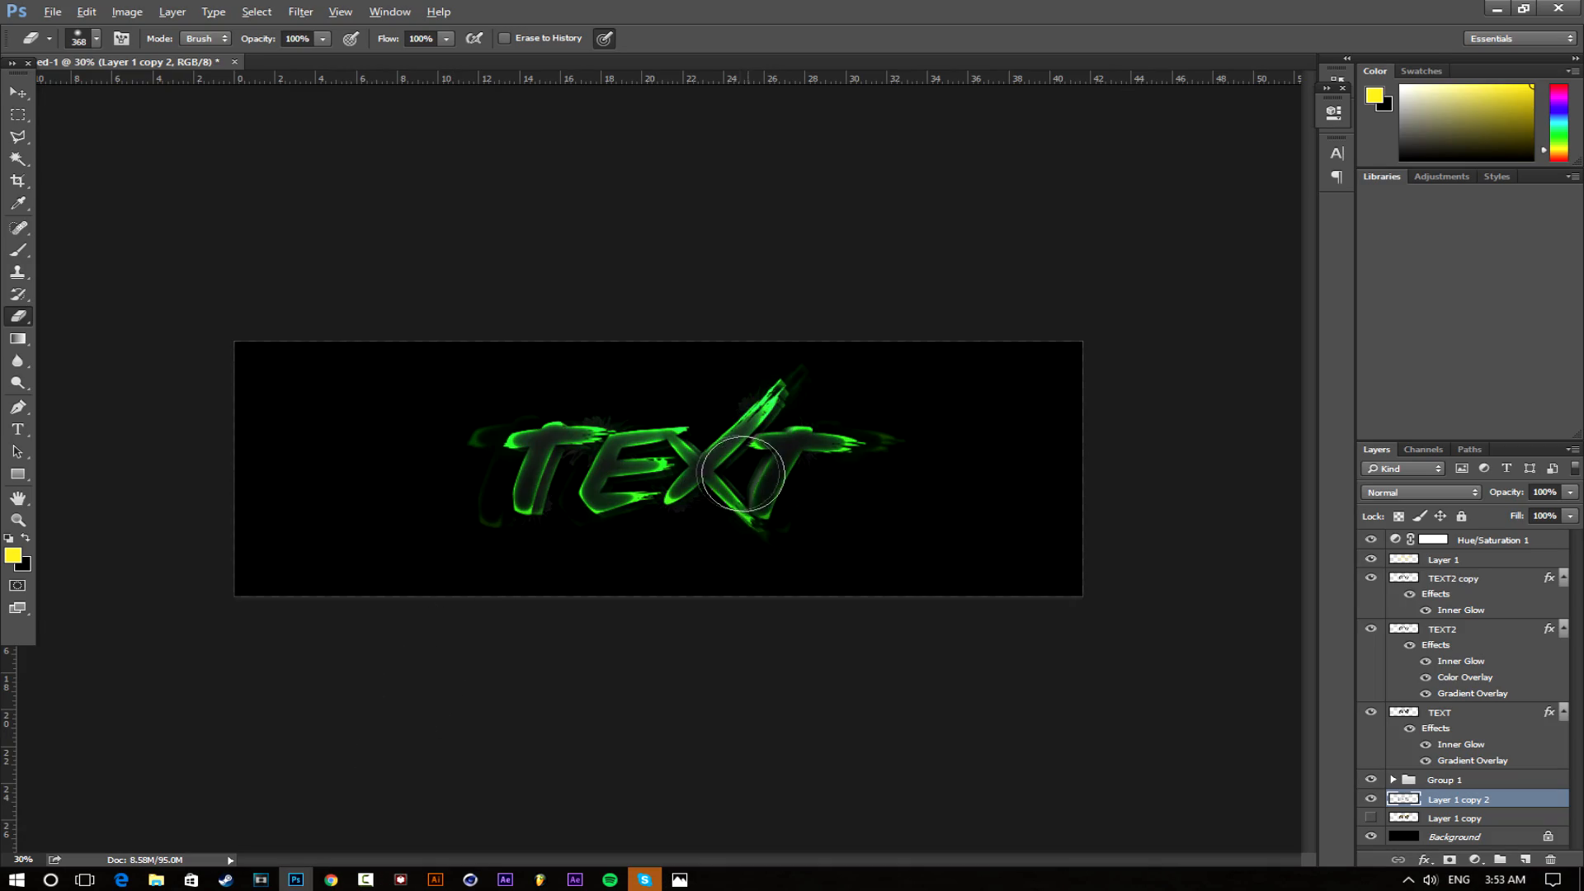
Reduce the eraser to 269 px and erase more of Layer 1 copy 2 behind the first T and the E
scroll(672, 567, up, 3)
drag(232, 453, 192, 453)
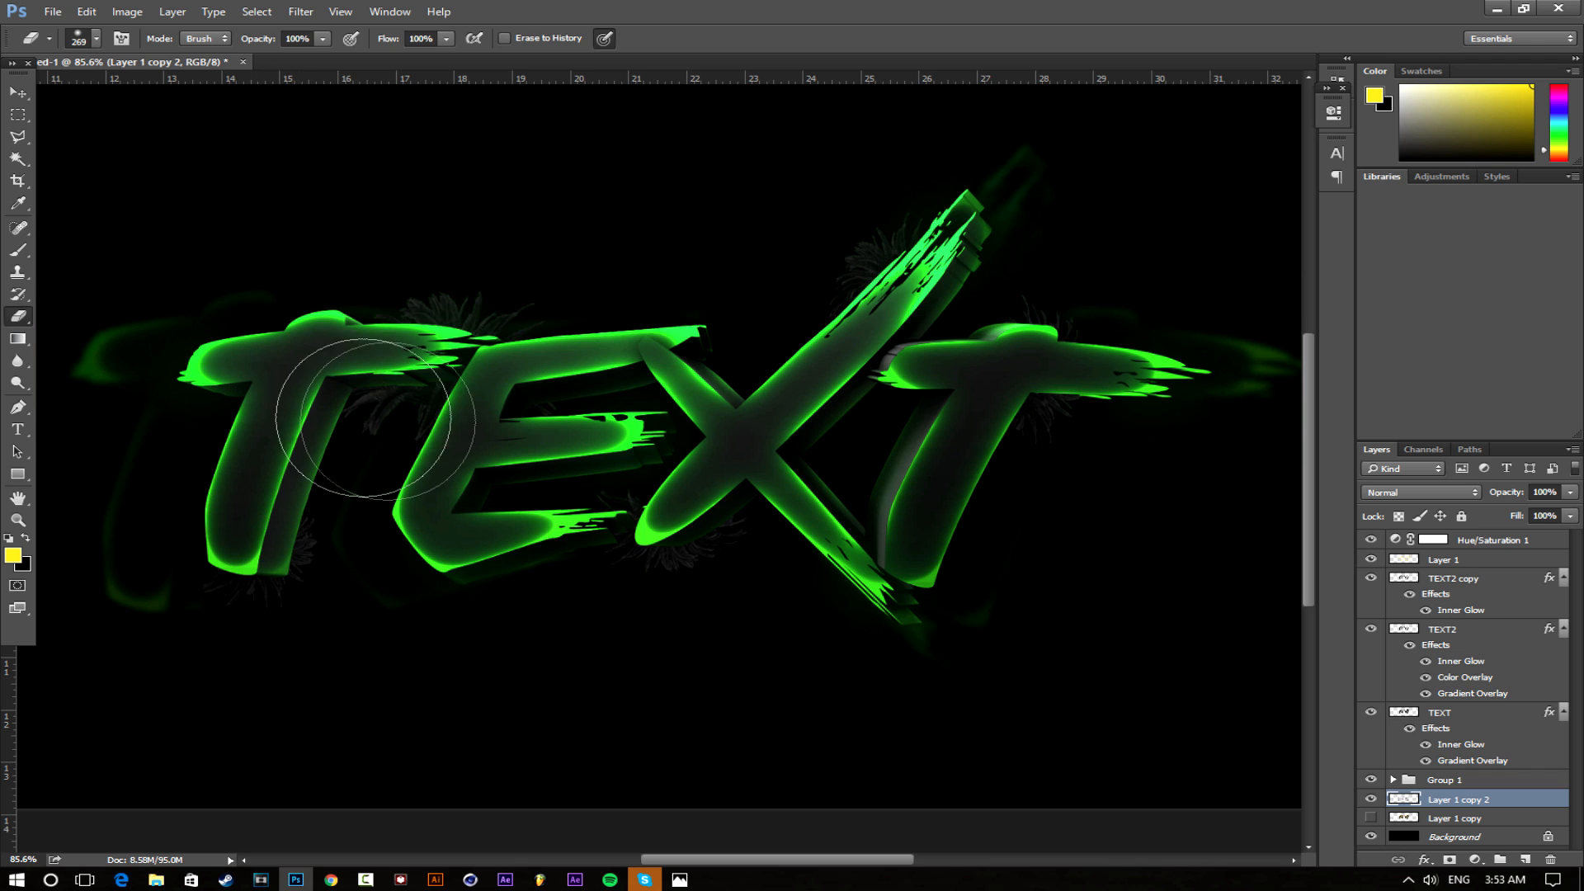
scroll(948, 520, down, 6)
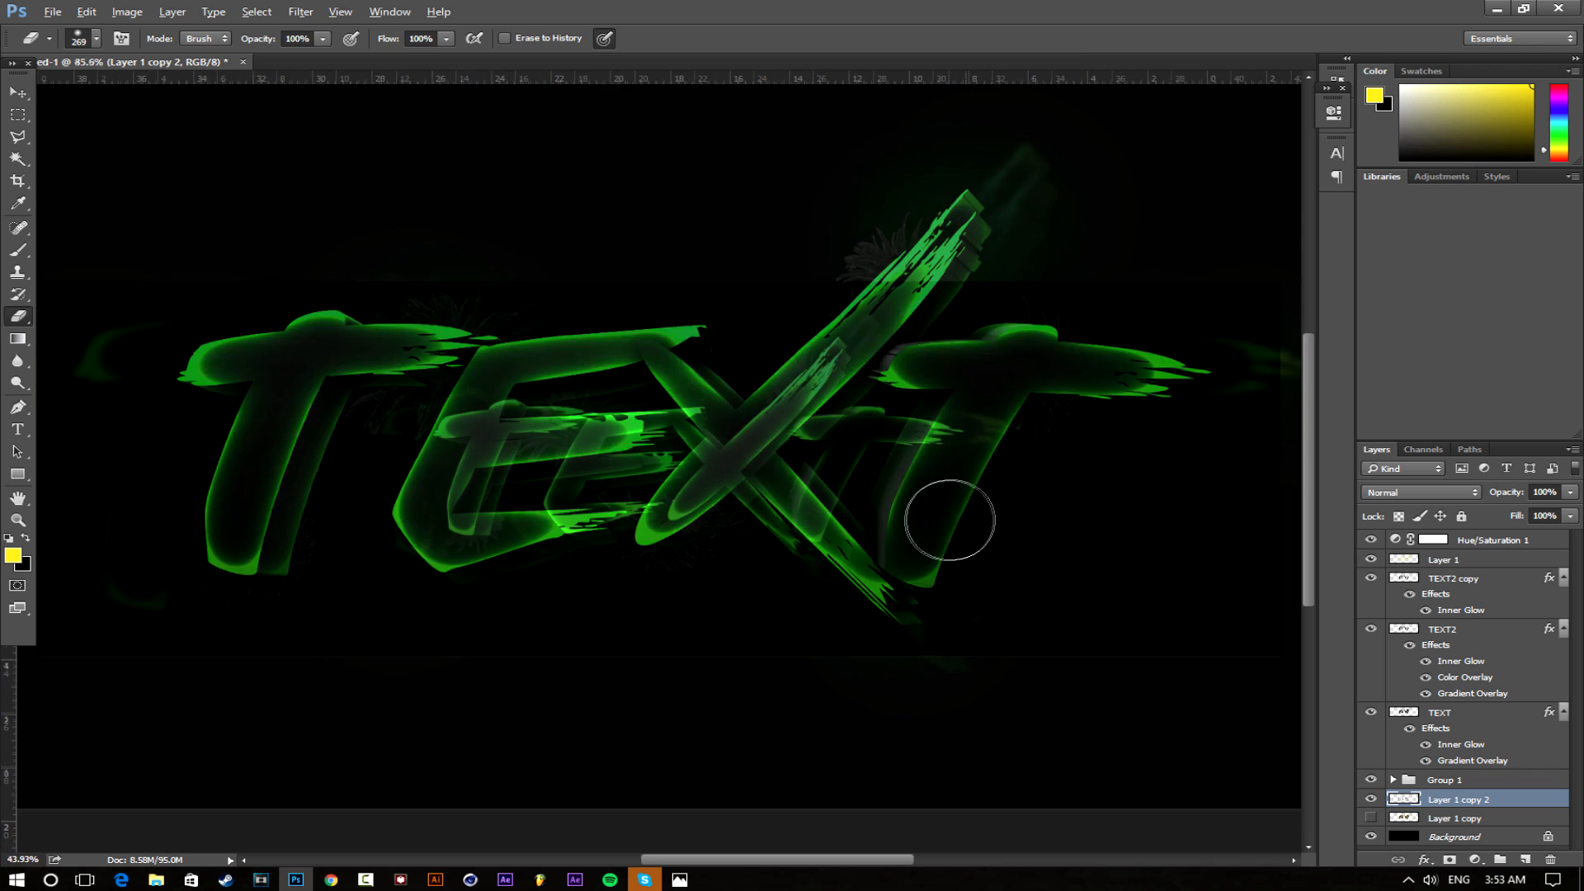
scroll(635, 527, up, 4)
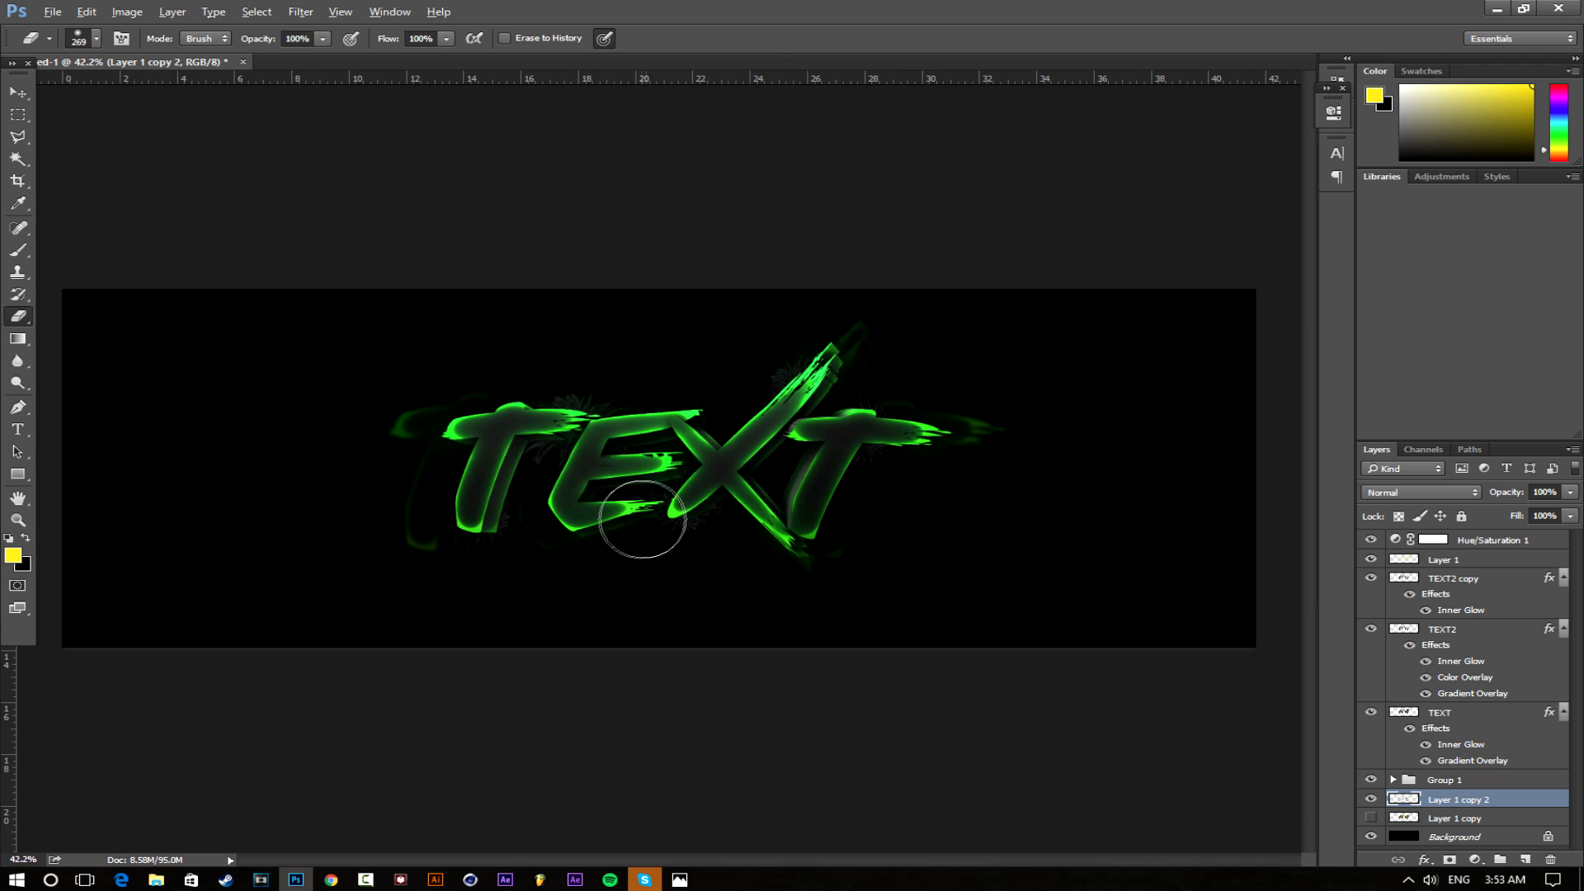
Add a new empty layer directly above Layer 1
click(1461, 561)
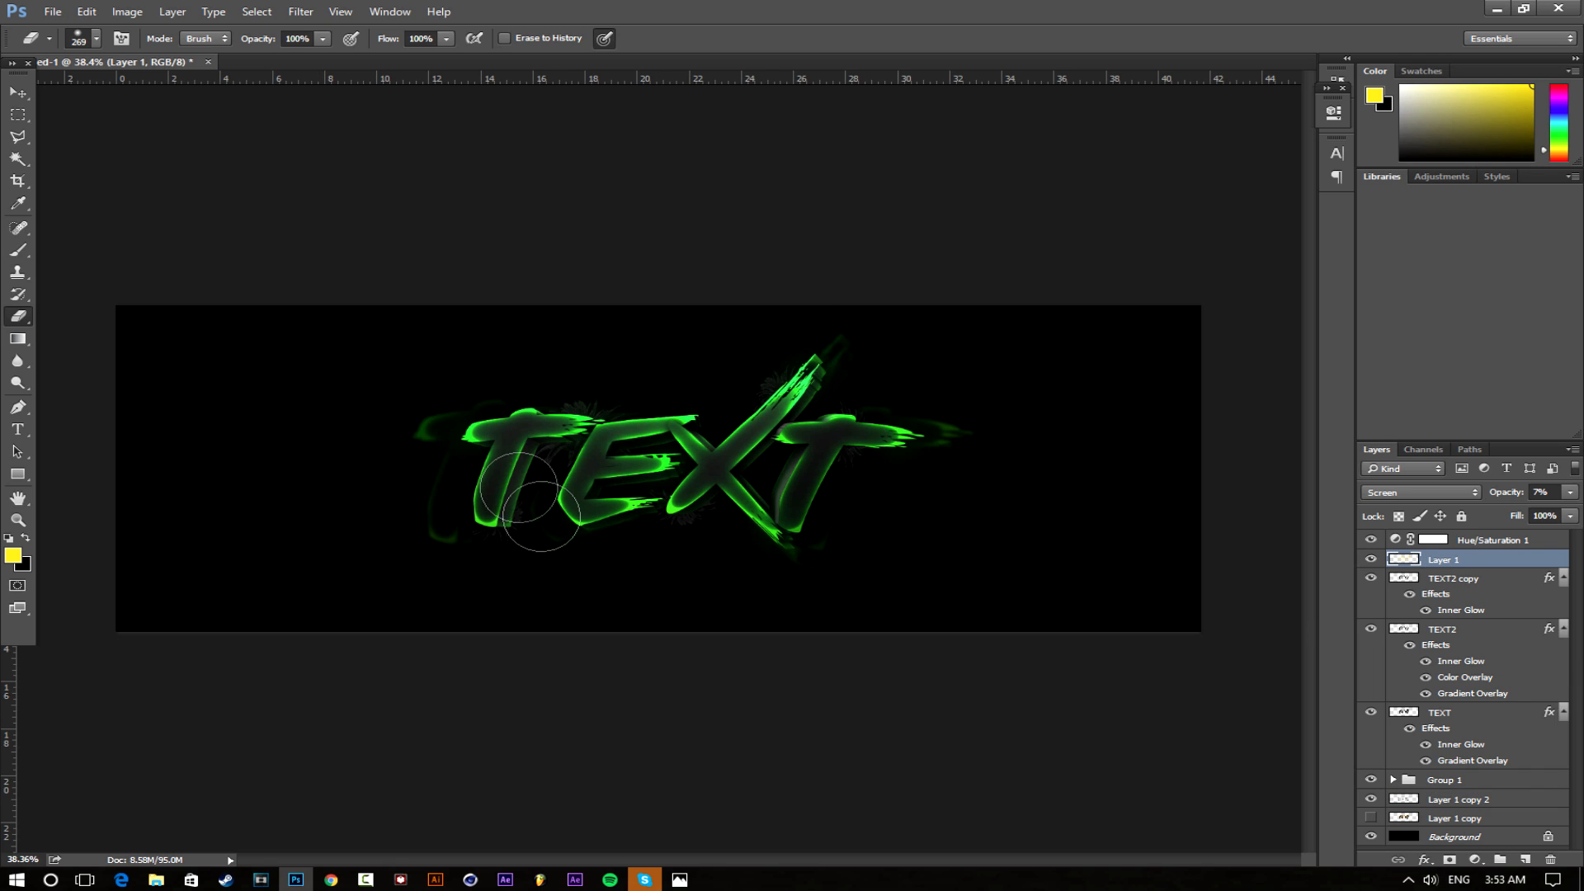
click(1525, 860)
scroll(619, 404, up, 2)
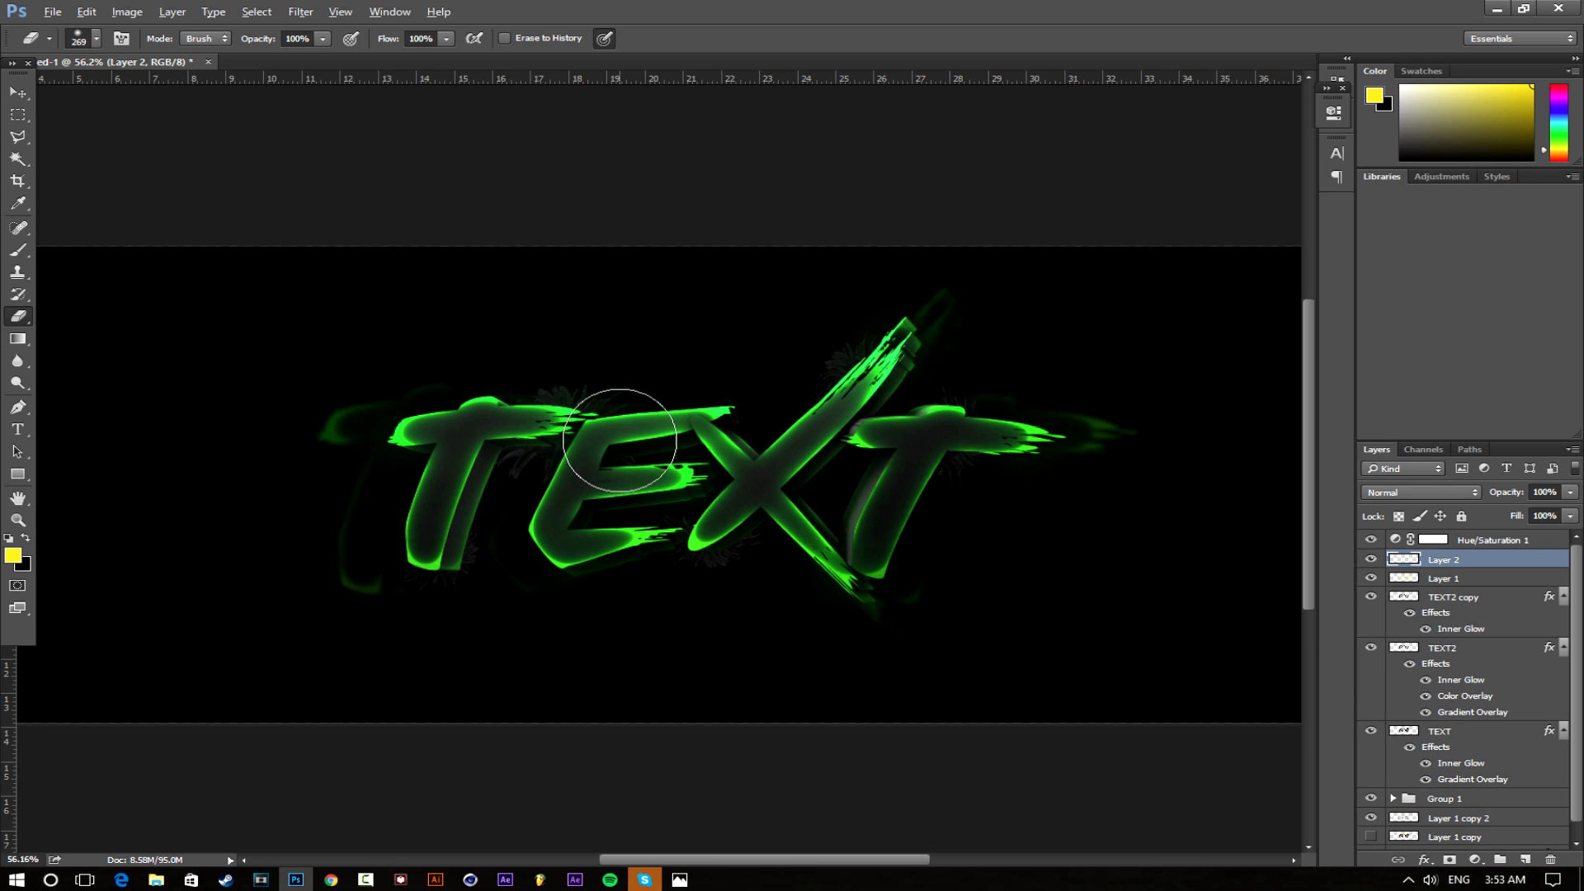
Paint five separate soft dots across the header on Layer 2 with a 324 px yellow brush
click(18, 250)
drag(537, 451, 563, 450)
scroll(563, 442, down, 3)
mouse_move(446, 418)
mouse_down()
mouse_move(477, 418)
mouse_move(447, 418)
mouse_up()
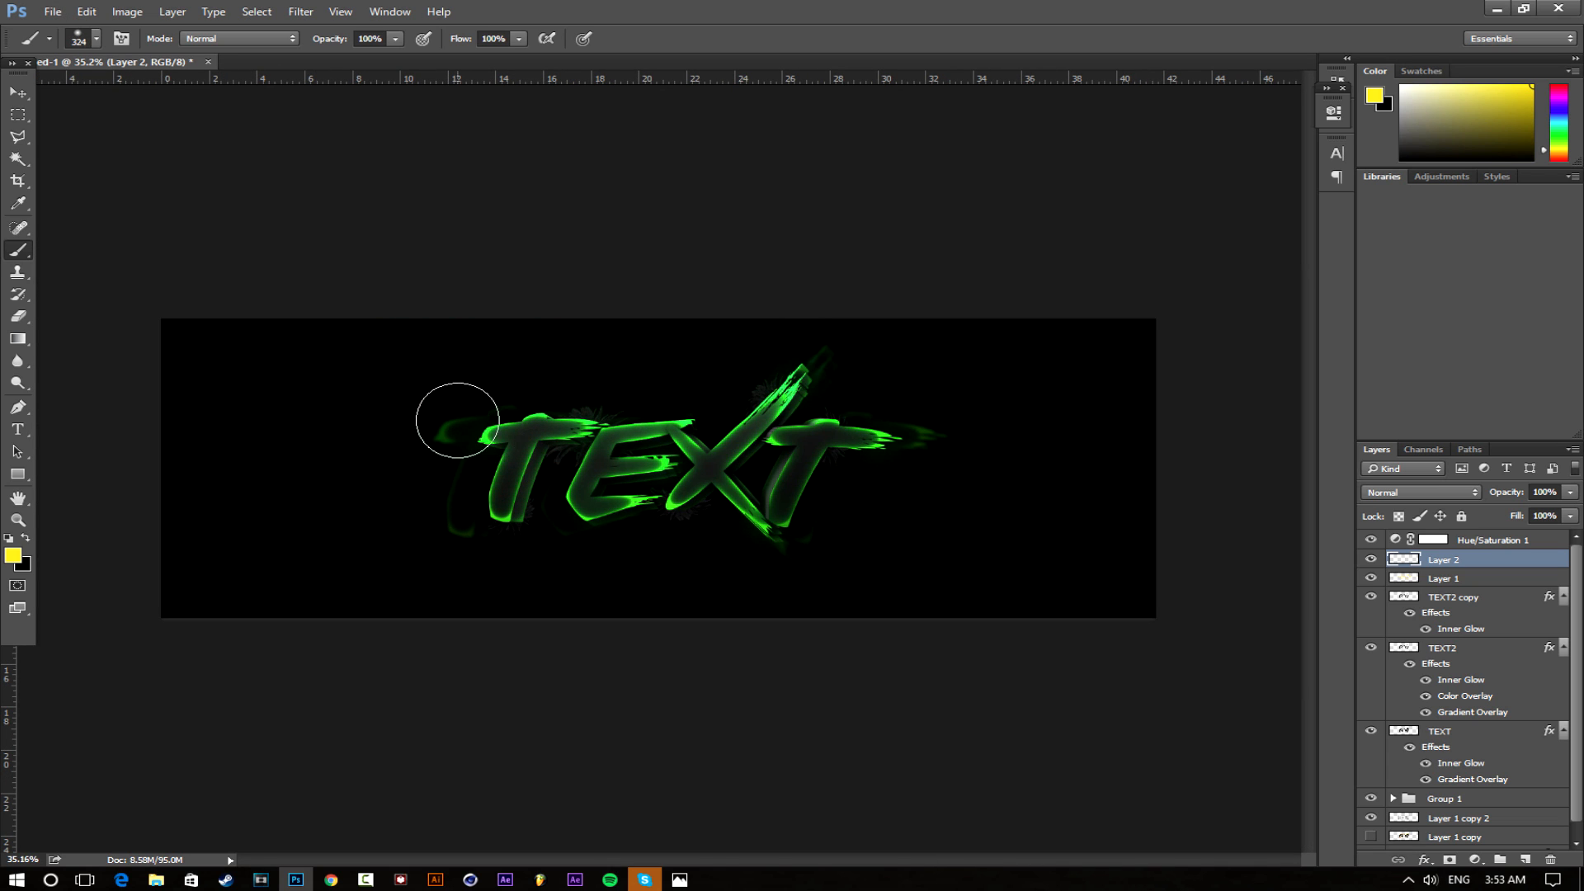
right_click(459, 418)
click(755, 57)
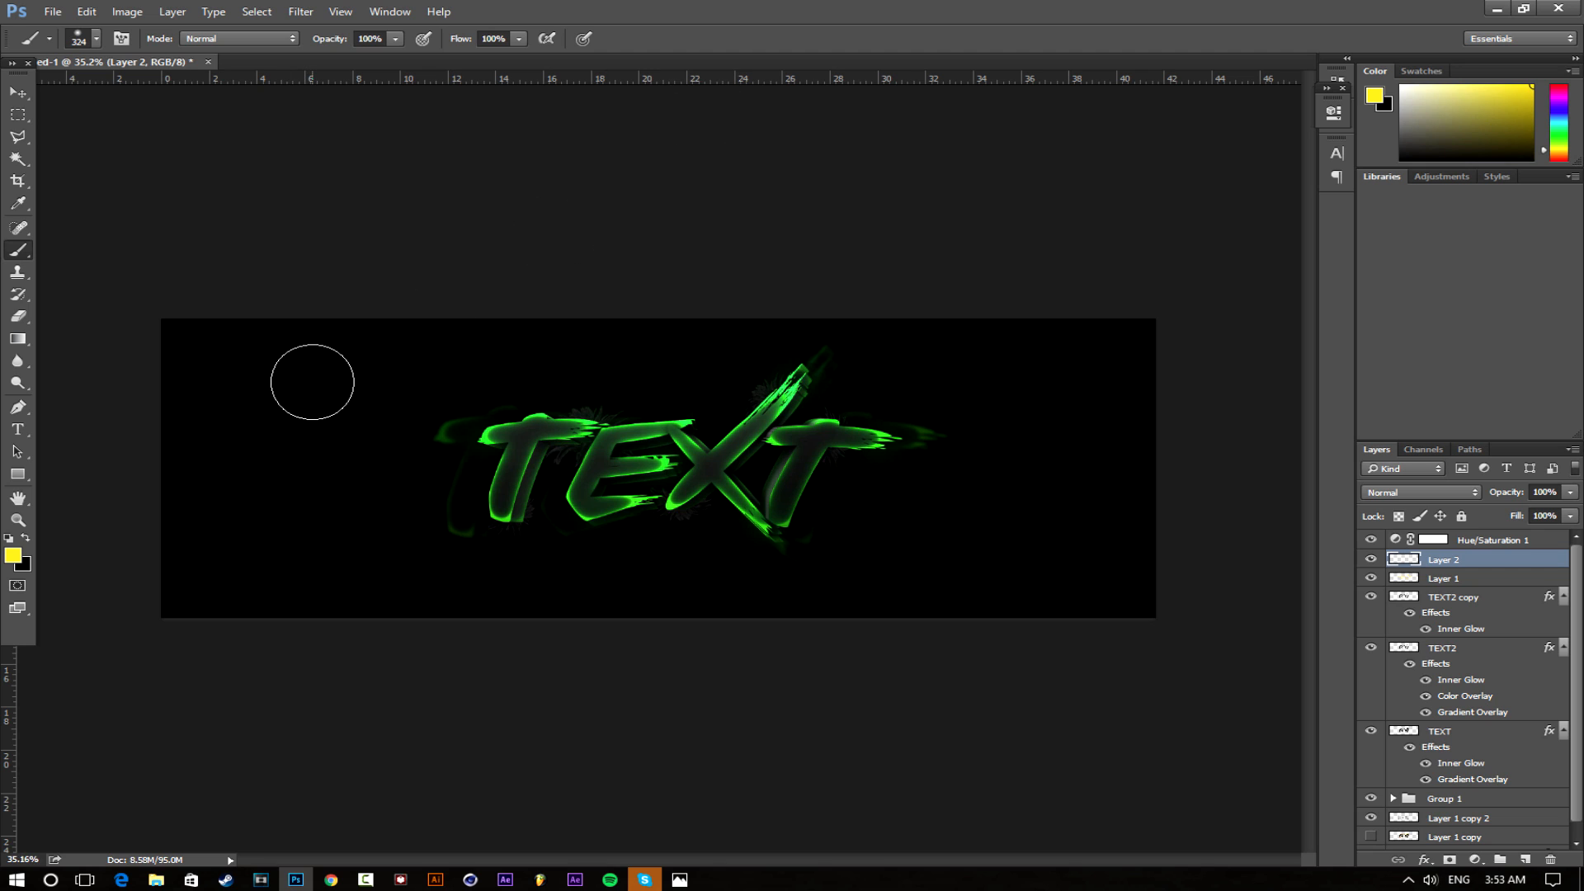
click(312, 381)
click(388, 539)
click(620, 400)
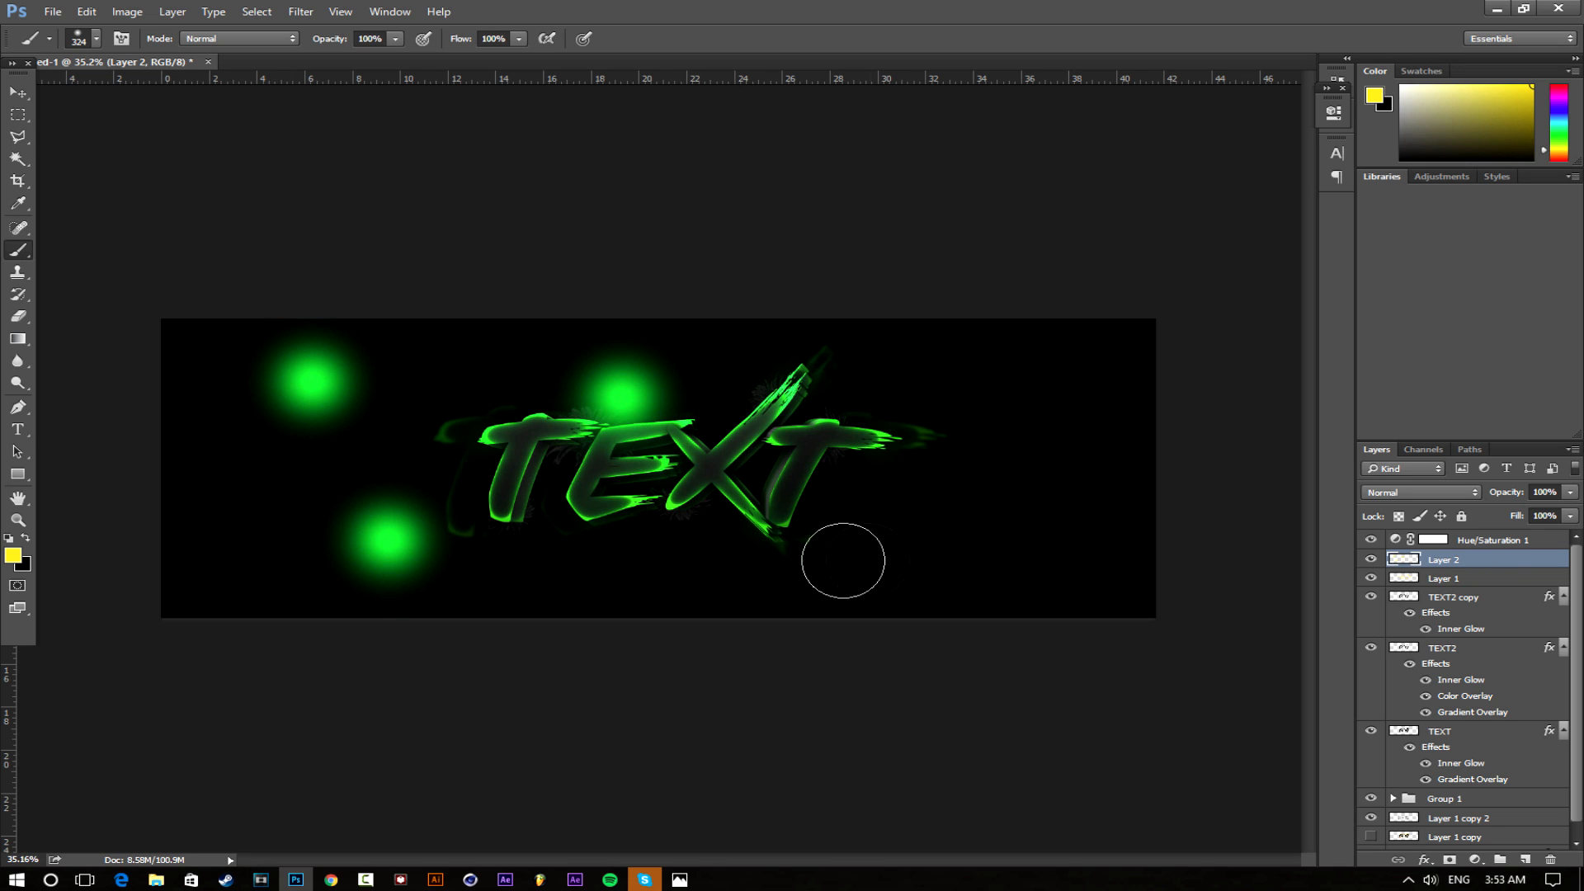
click(768, 546)
click(987, 410)
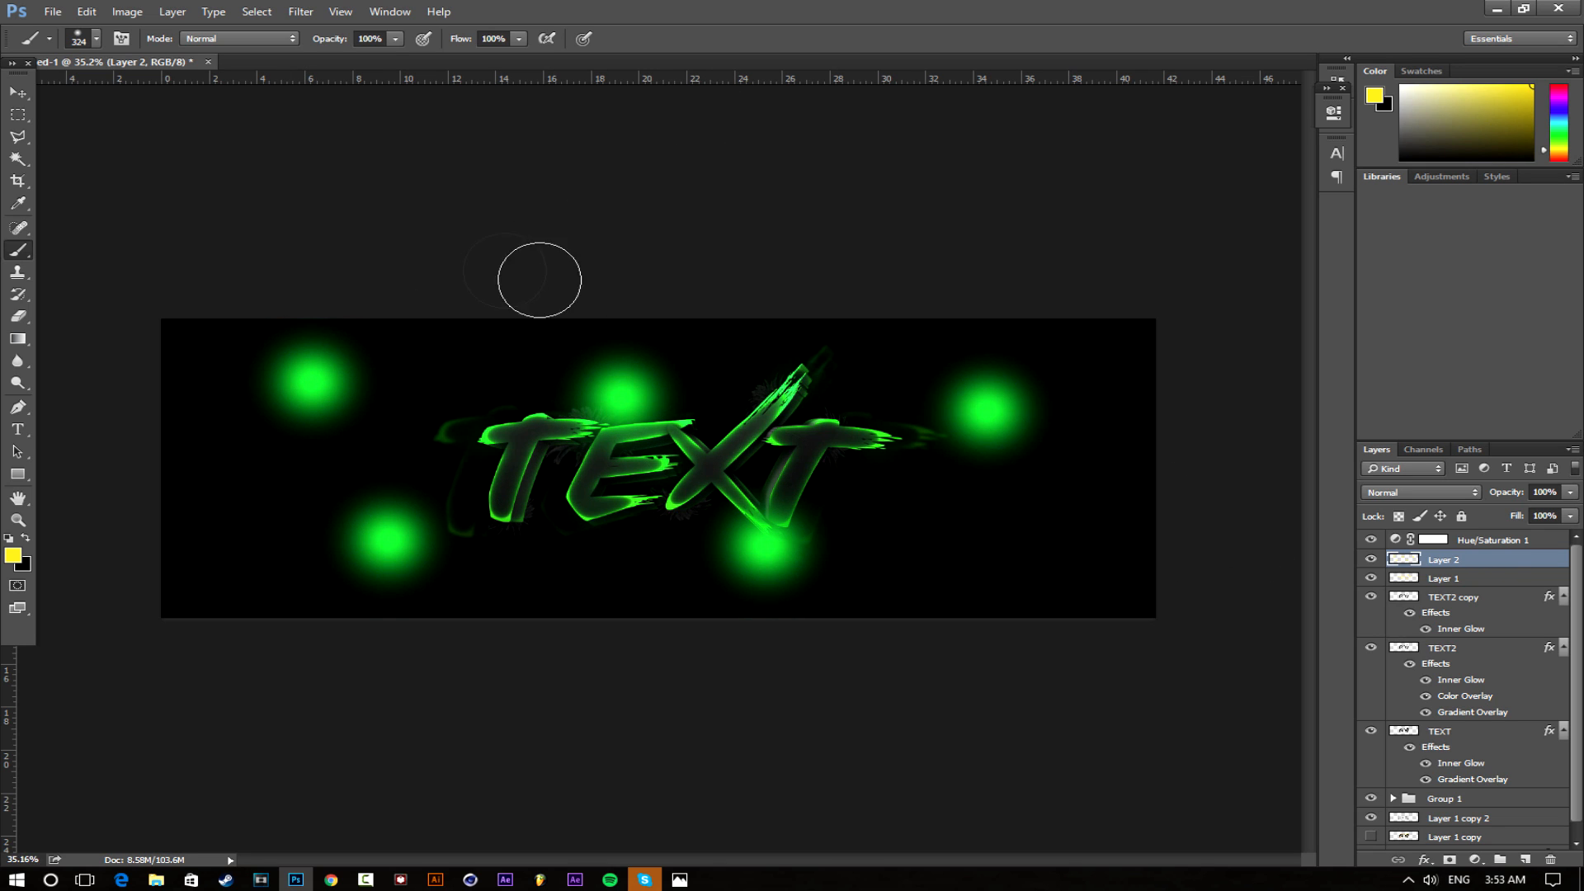
Apply a Gaussian Blur with a 143.3 pixel radius to the dots on Layer 2
click(301, 11)
mouse_move(386, 200)
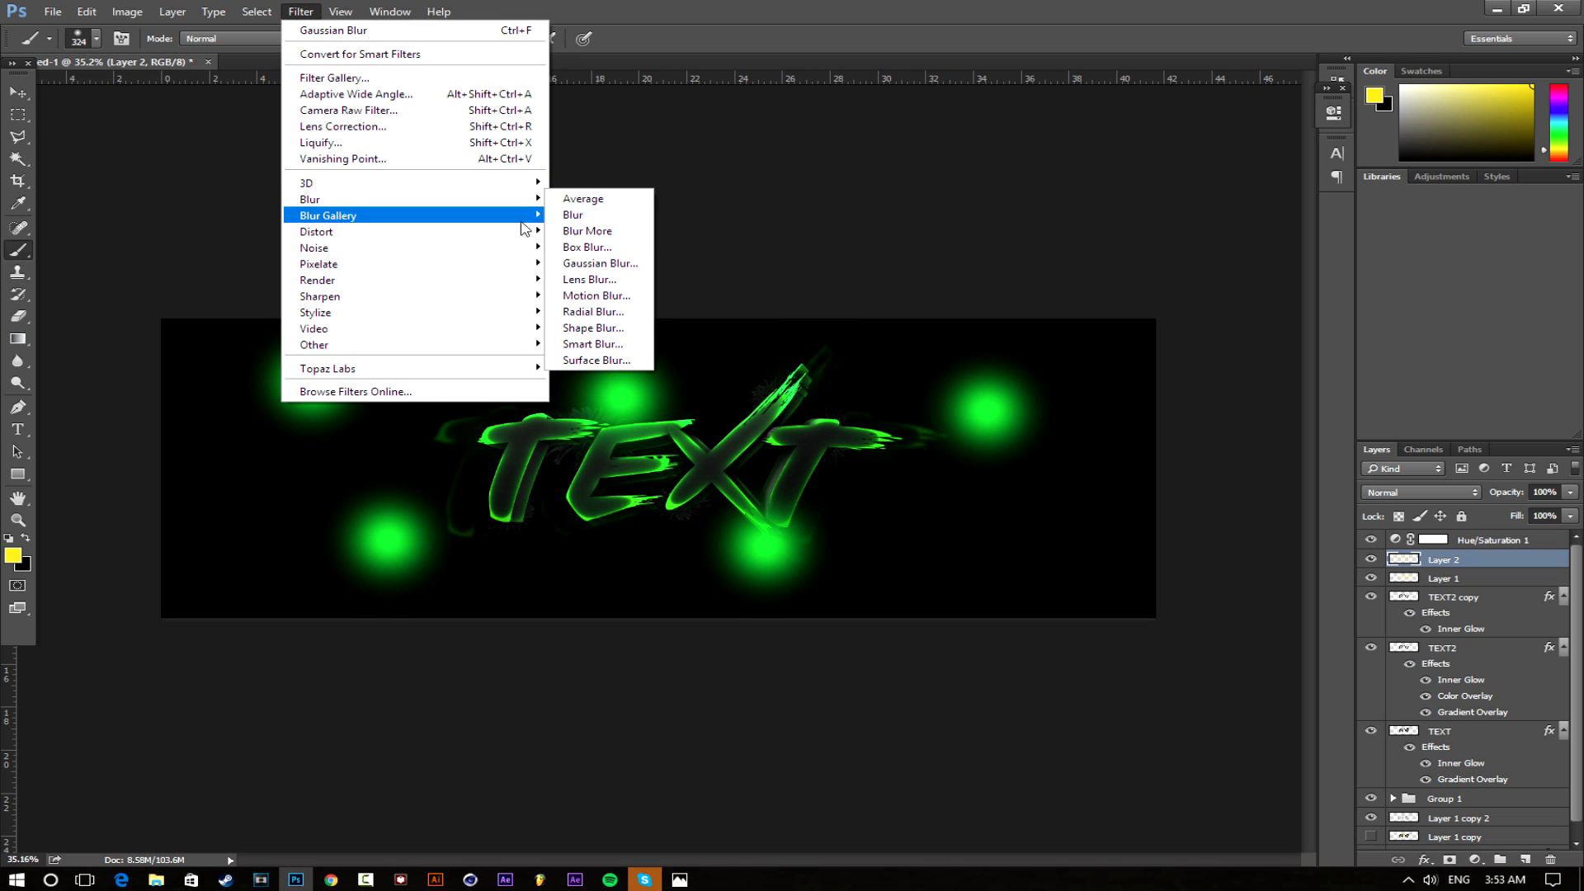
click(602, 263)
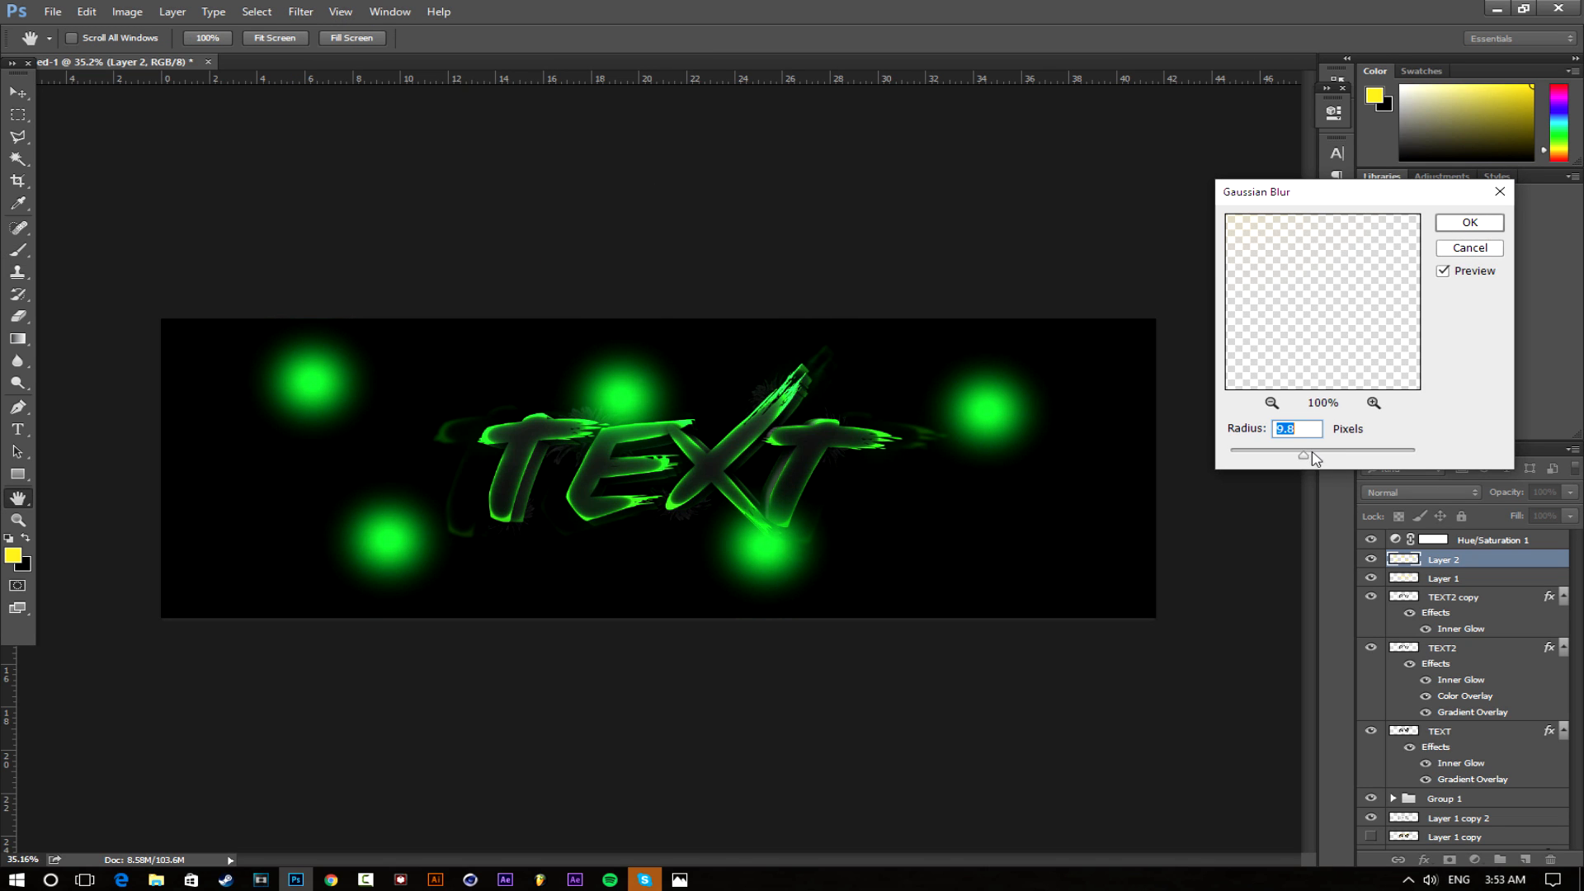
drag(1326, 461, 1369, 461)
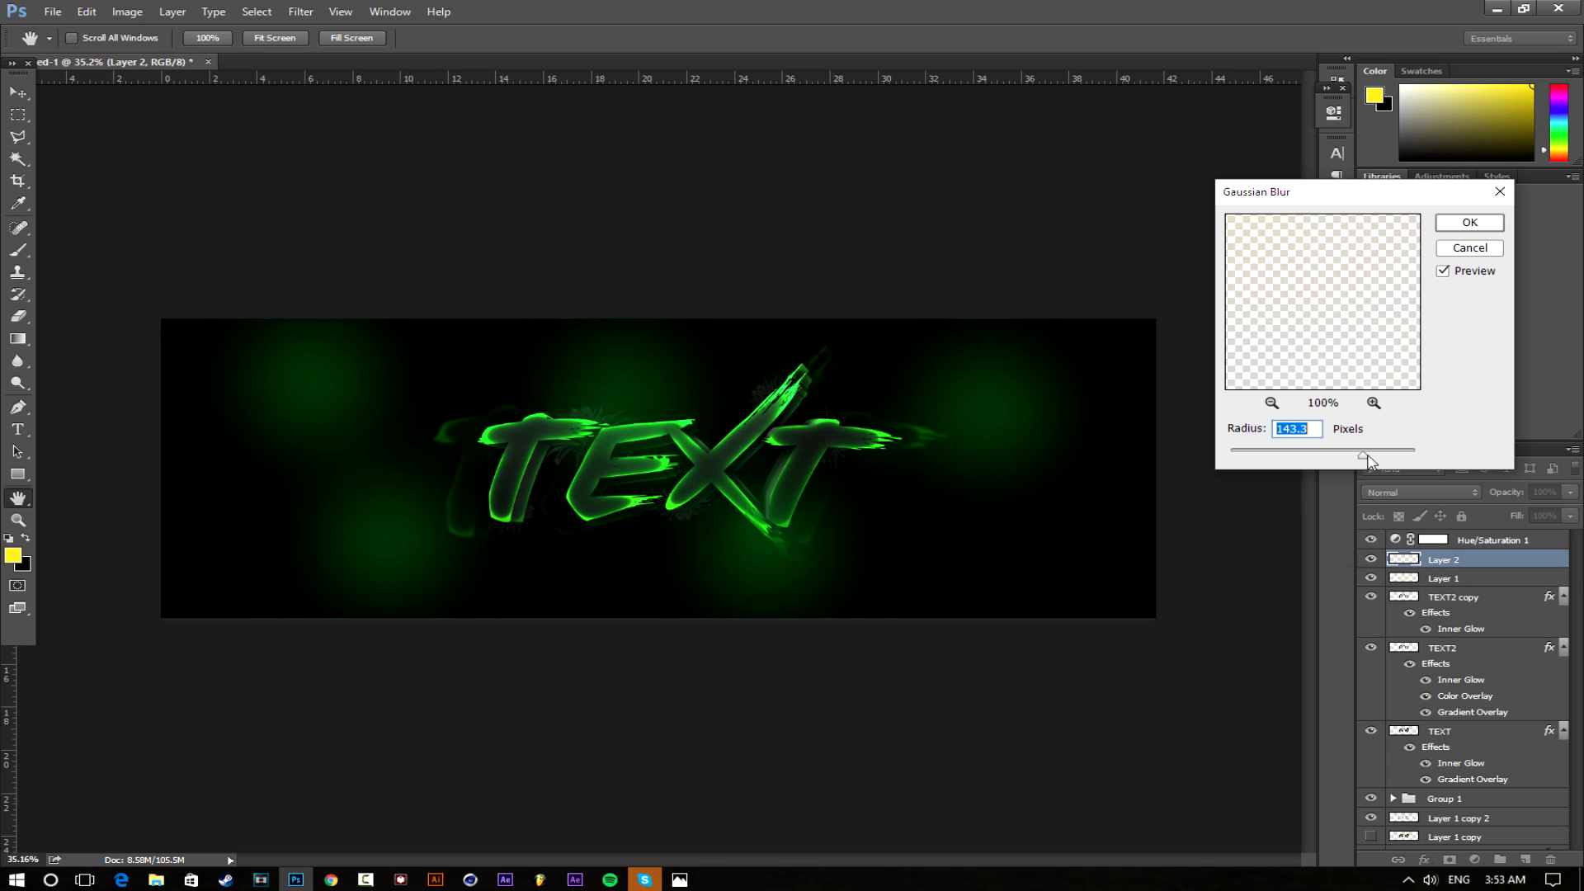
click(1449, 226)
Set Layer 2 to the Screen blend mode and lower its opacity to 24%
click(1406, 494)
click(1403, 627)
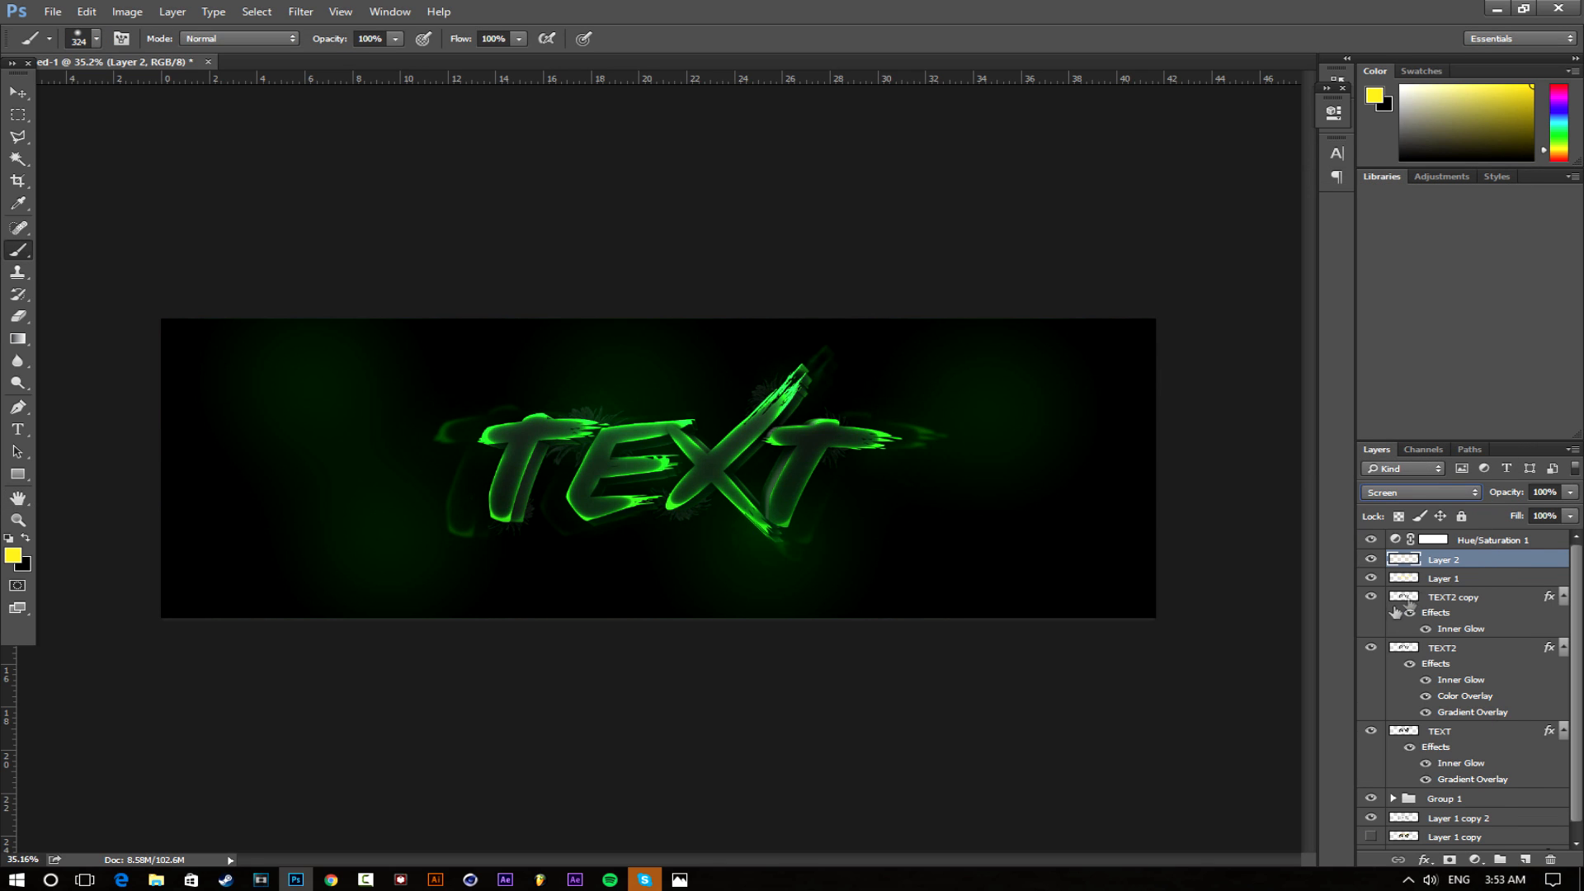
drag(1056, 483, 1055, 486)
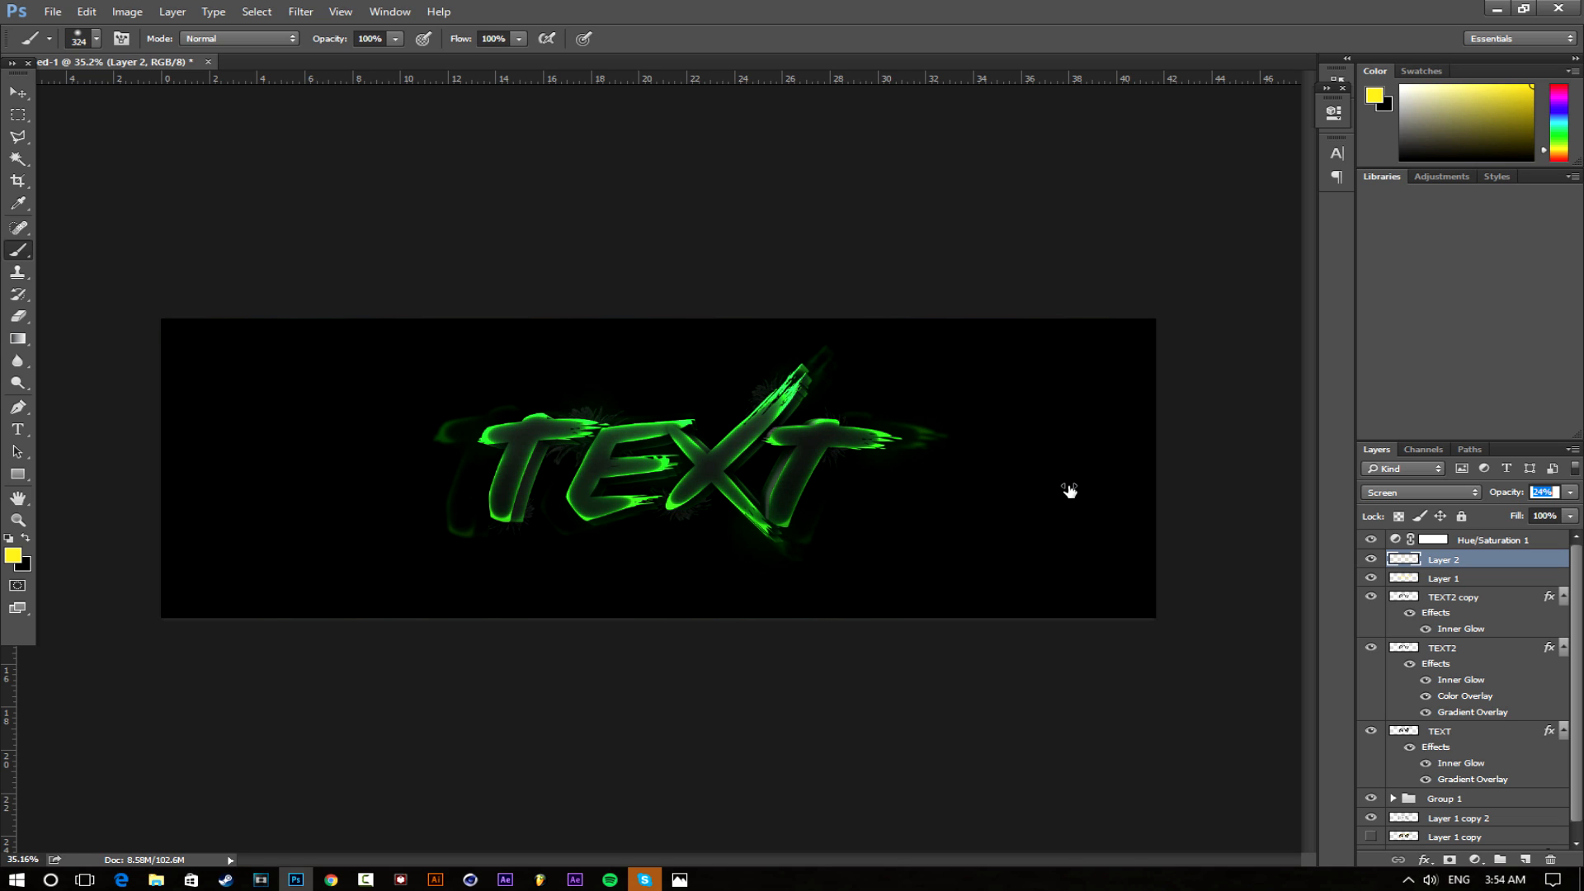
click(17, 519)
drag(589, 506, 642, 518)
drag(1056, 543, 710, 660)
drag(619, 578, 644, 534)
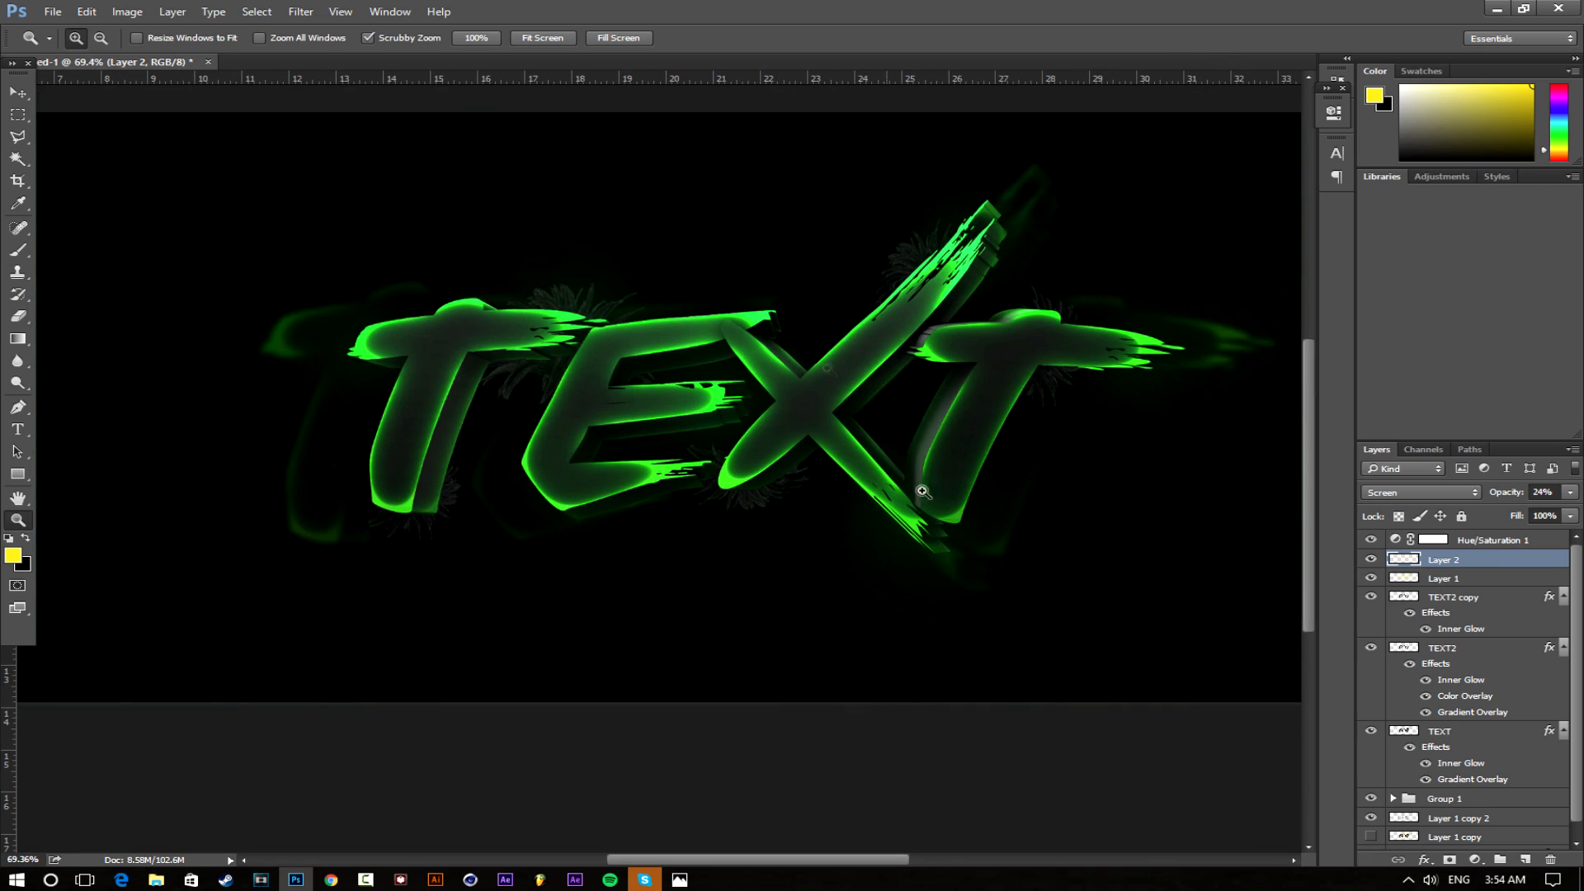
Switch to Chrome and run a Google image search for "grunge texture"
click(331, 881)
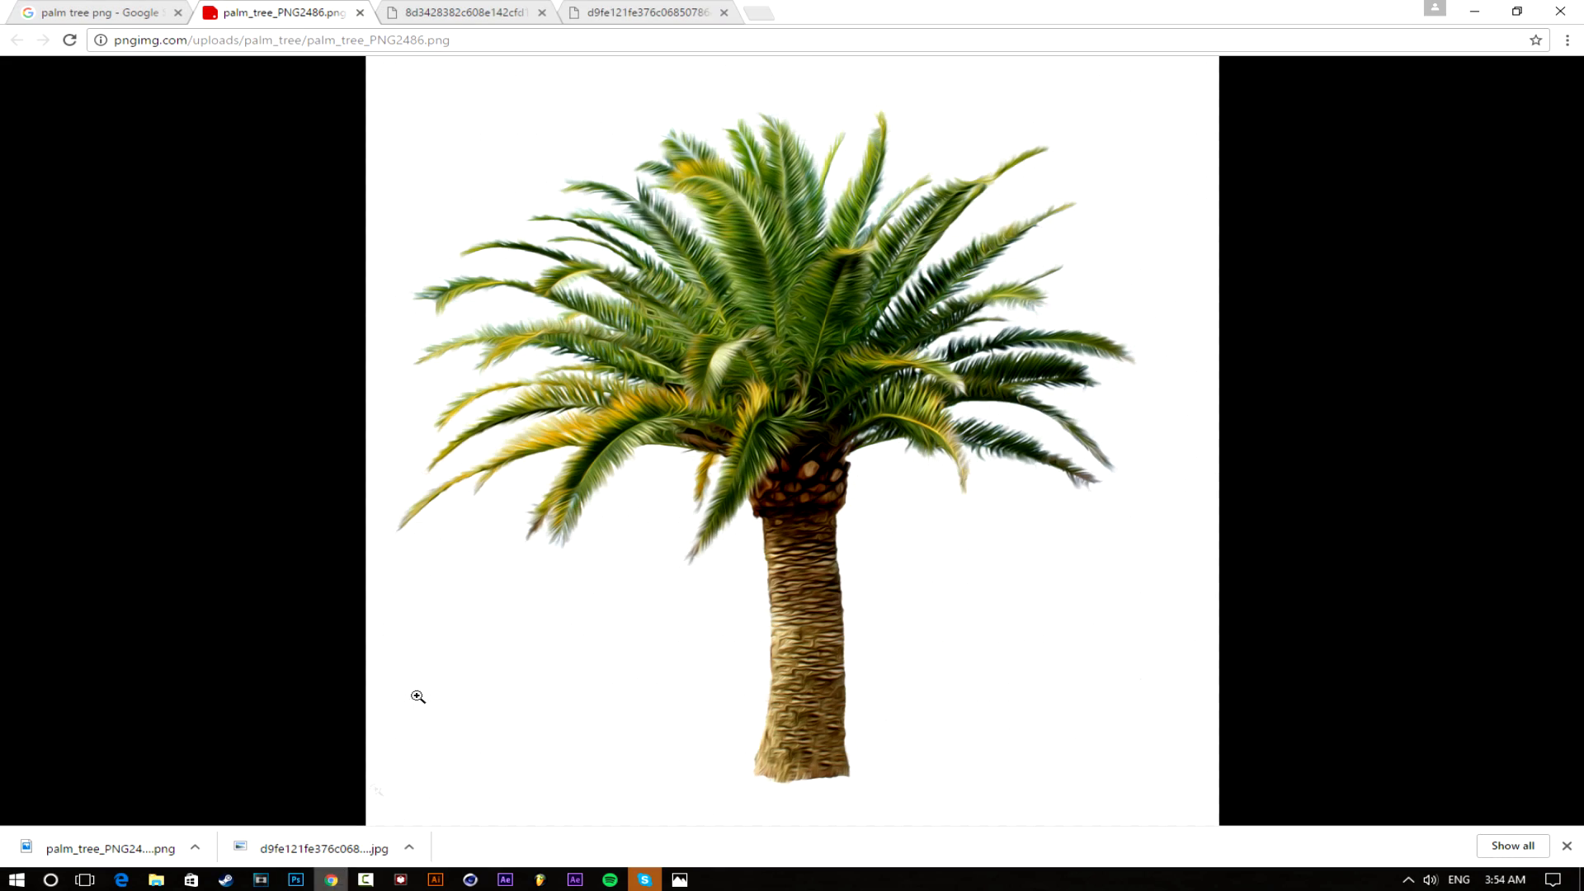
click(596, 9)
click(617, 39)
text(grunge texture)
key(Return)
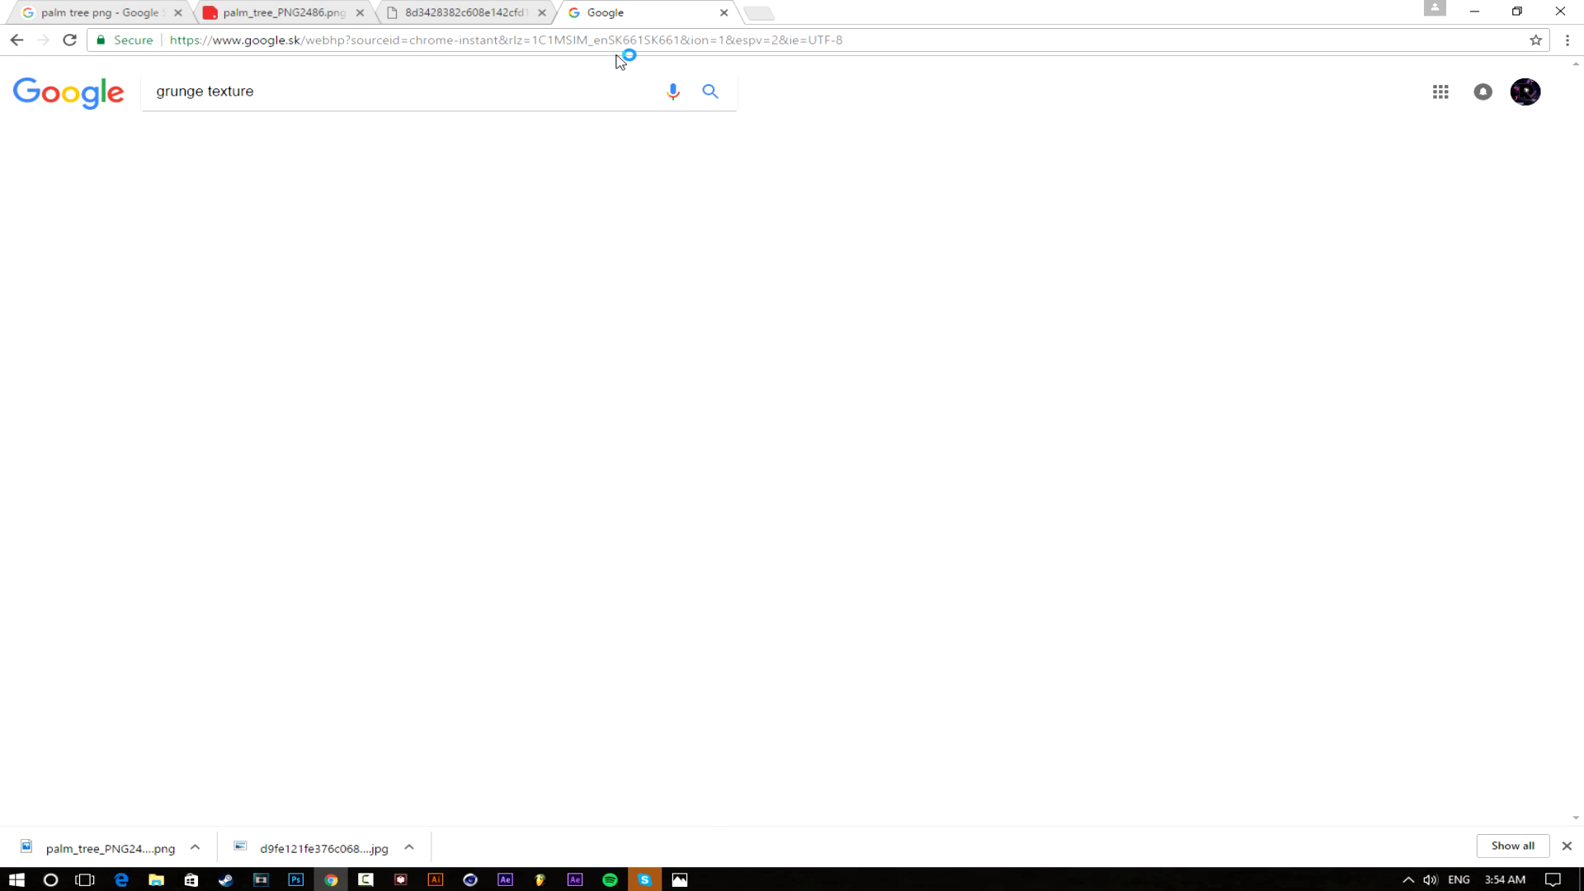
click(474, 265)
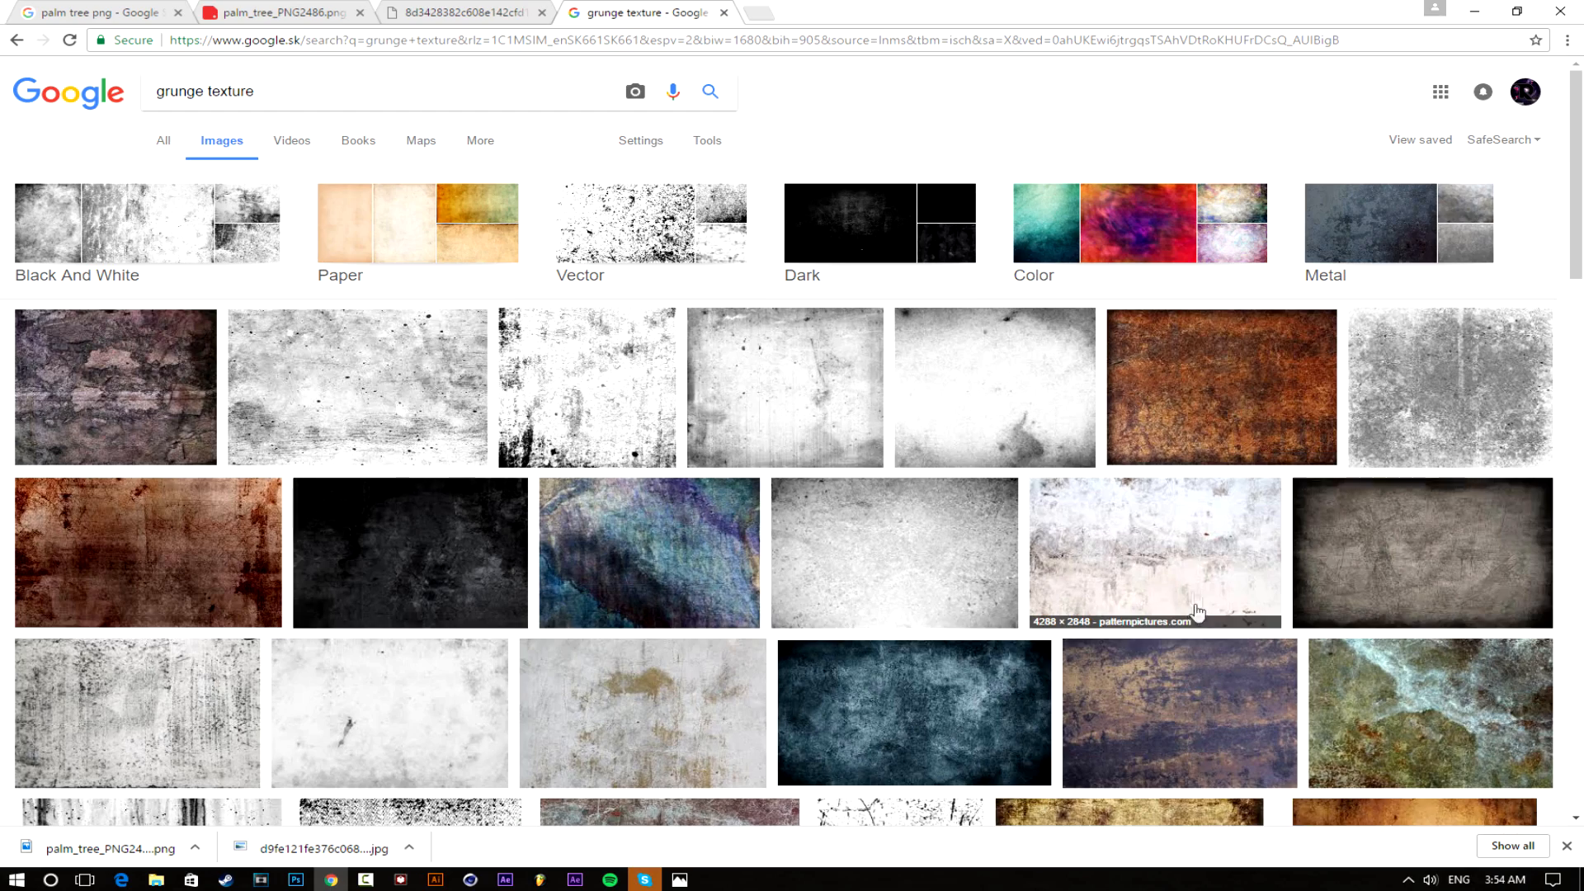
Browse the grunge texture images and narrow them to the Black And White category
scroll(412, 495, down, 6)
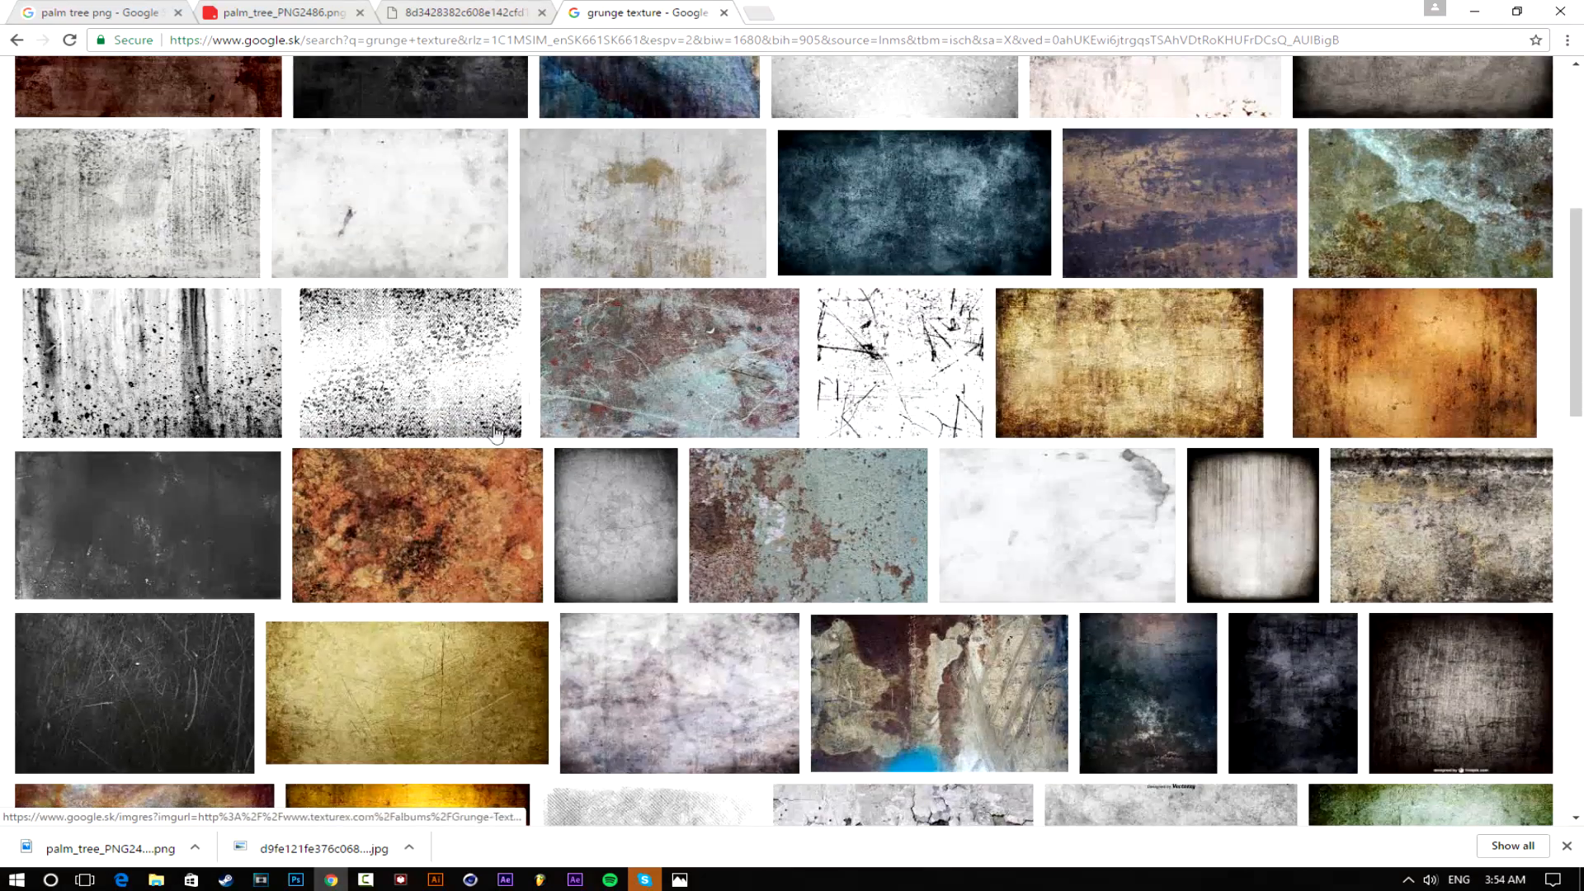
scroll(176, 448, up, 3)
scroll(176, 448, up, 3)
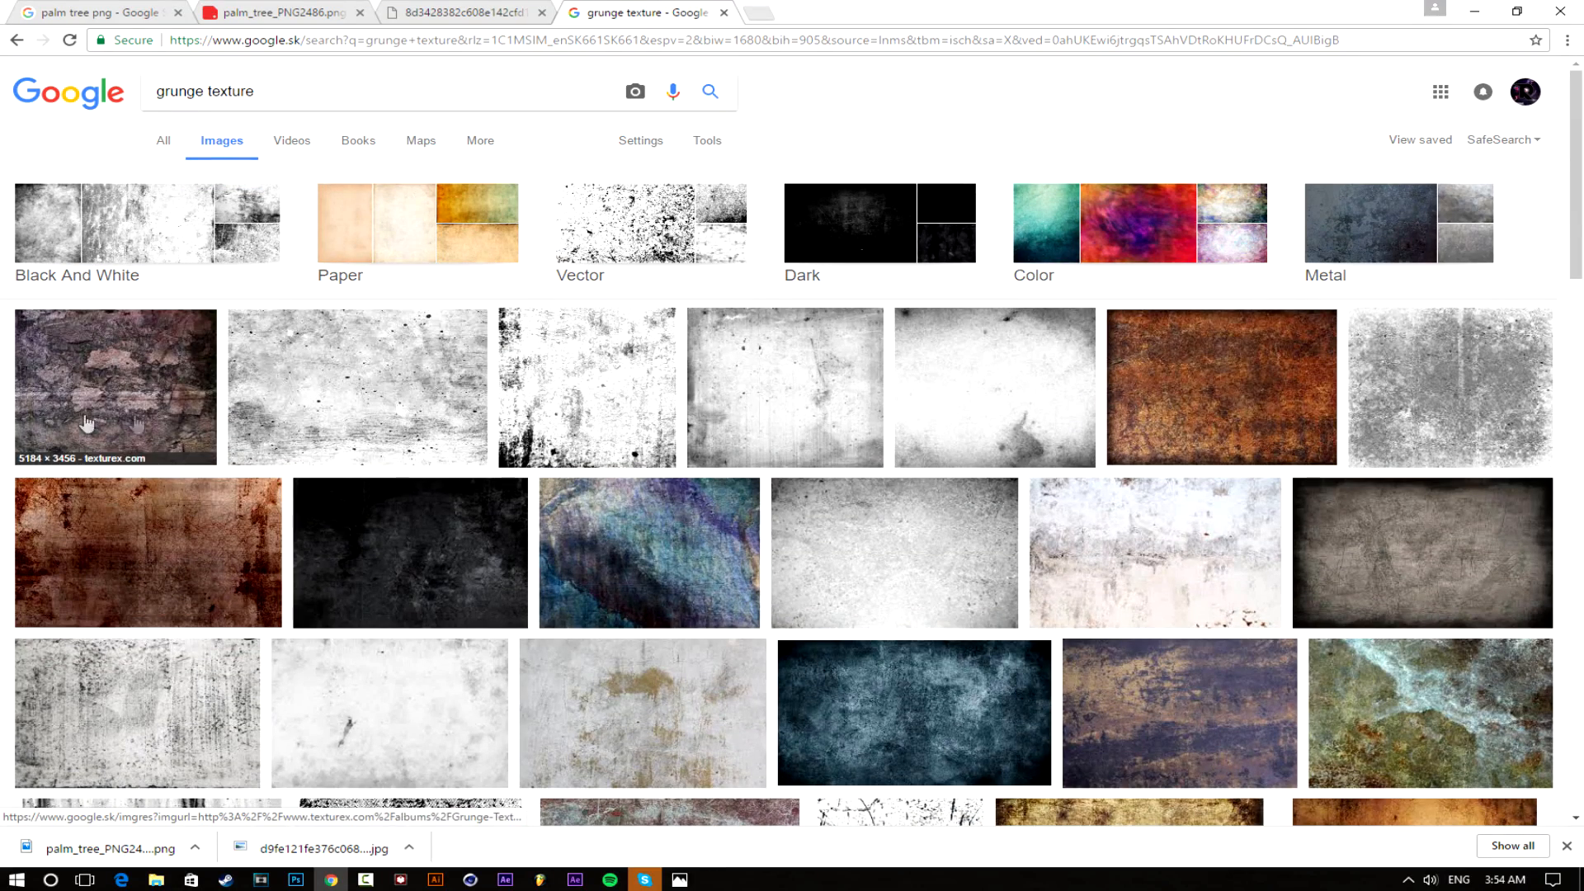
click(297, 880)
click(586, 405)
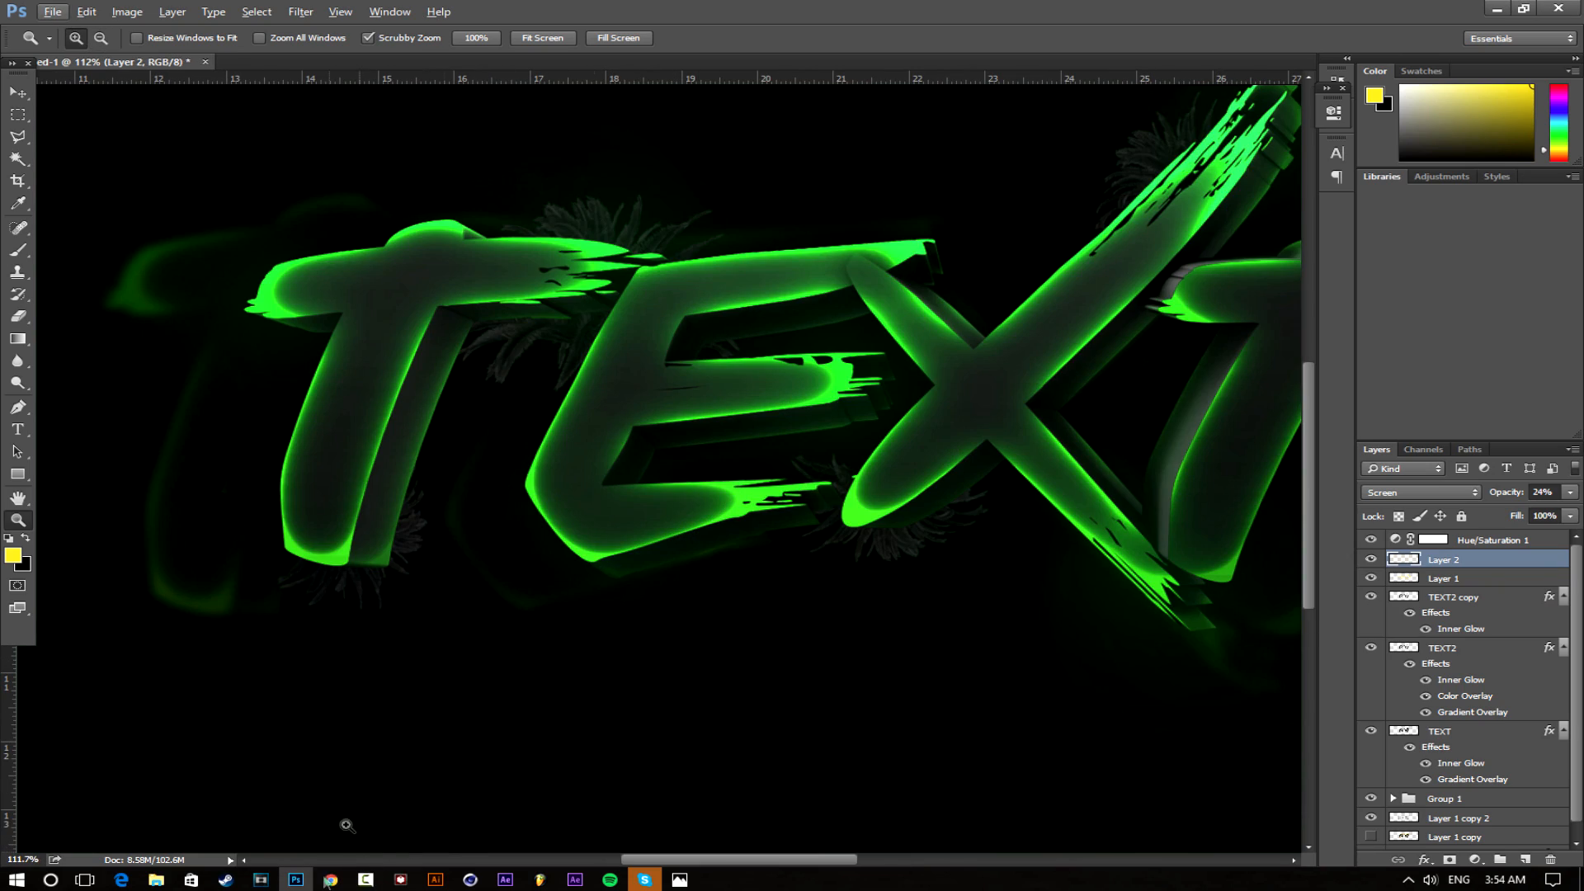
click(339, 881)
scroll(1132, 389, down, 5)
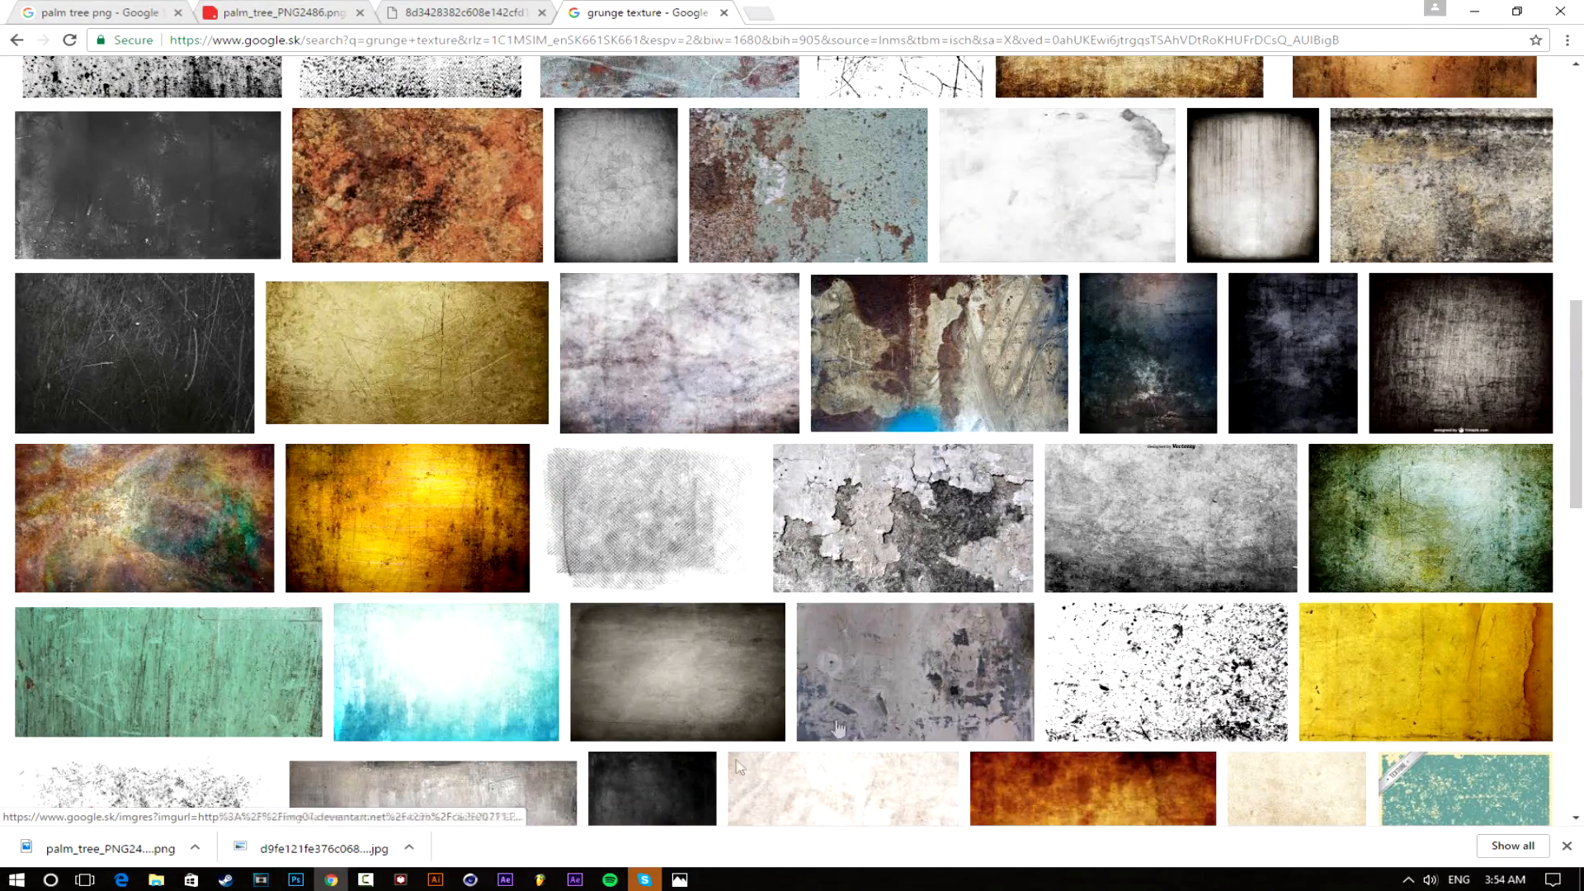
scroll(290, 546, up, 9)
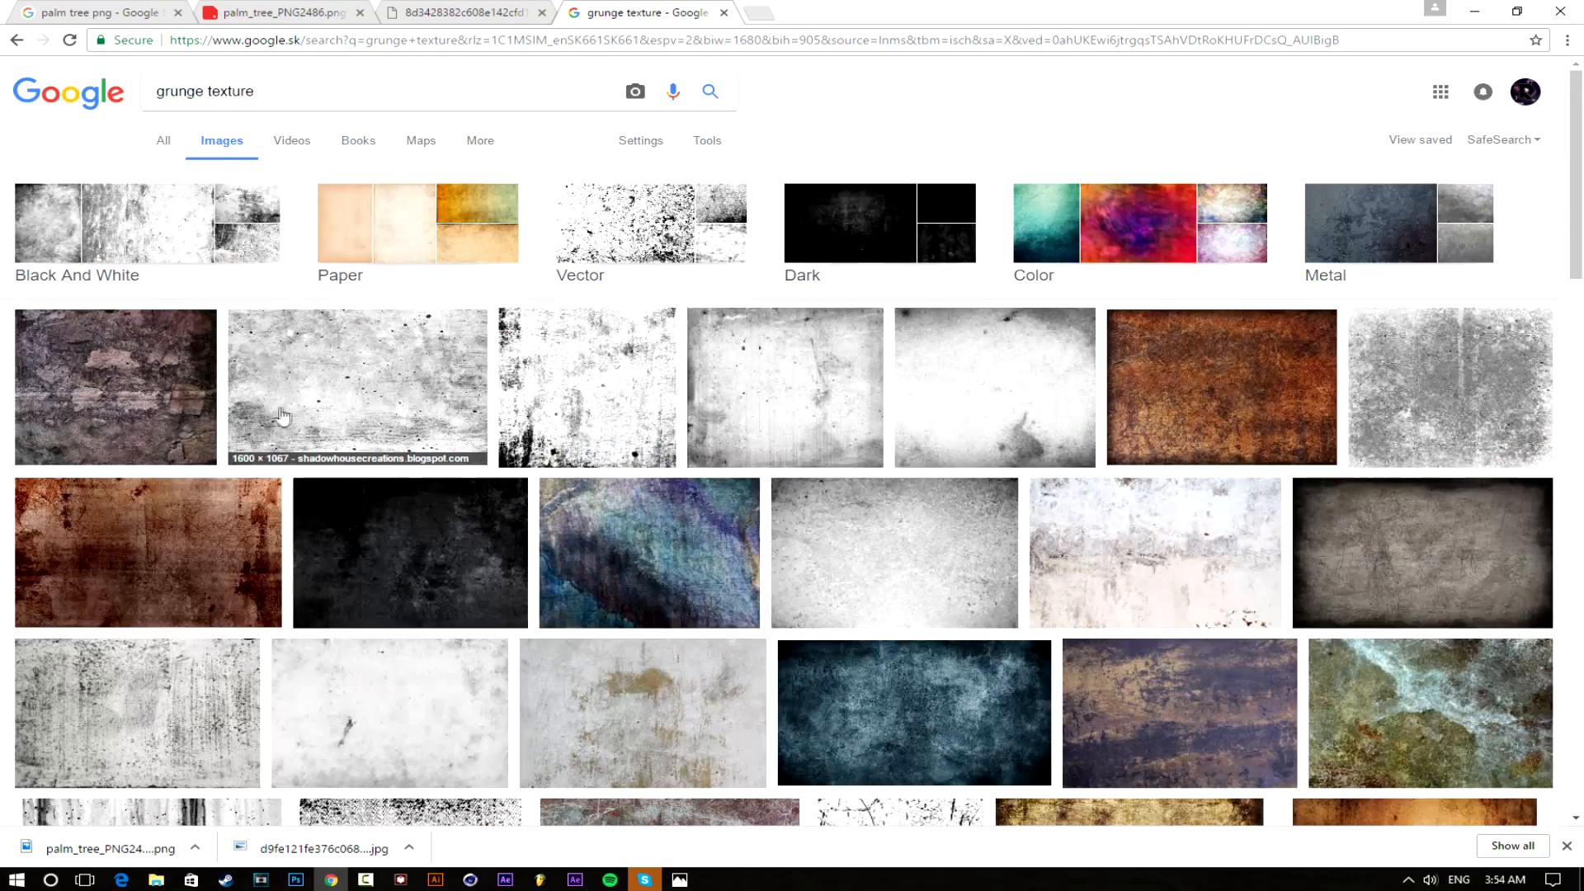
click(185, 268)
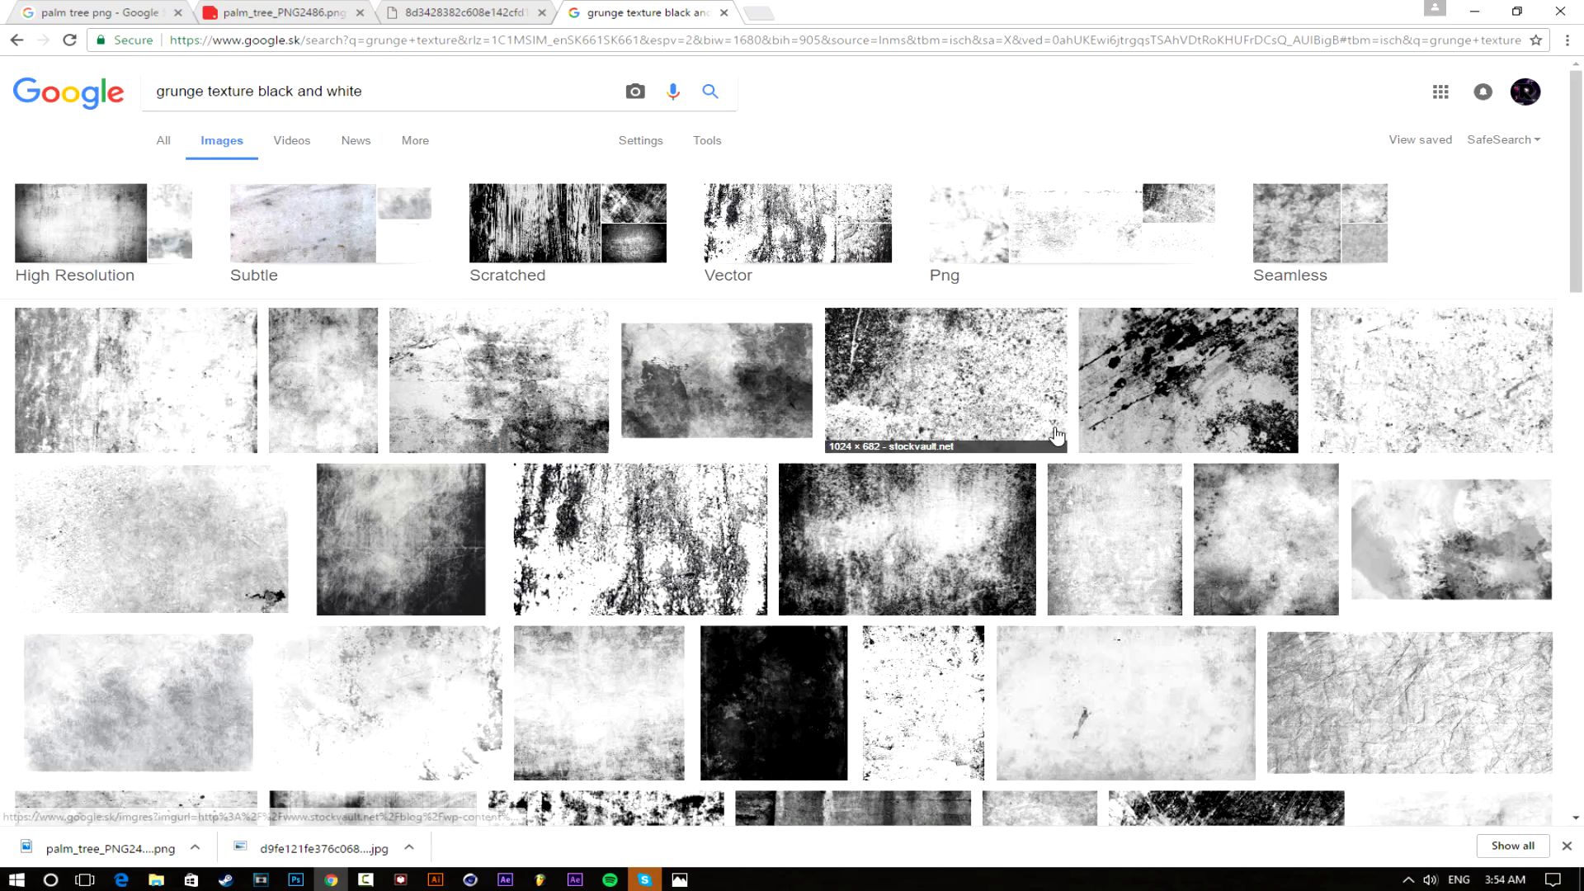
Open a light black-and-white grunge texture at full size in a new tab and copy the image
scroll(1407, 450, down, 1)
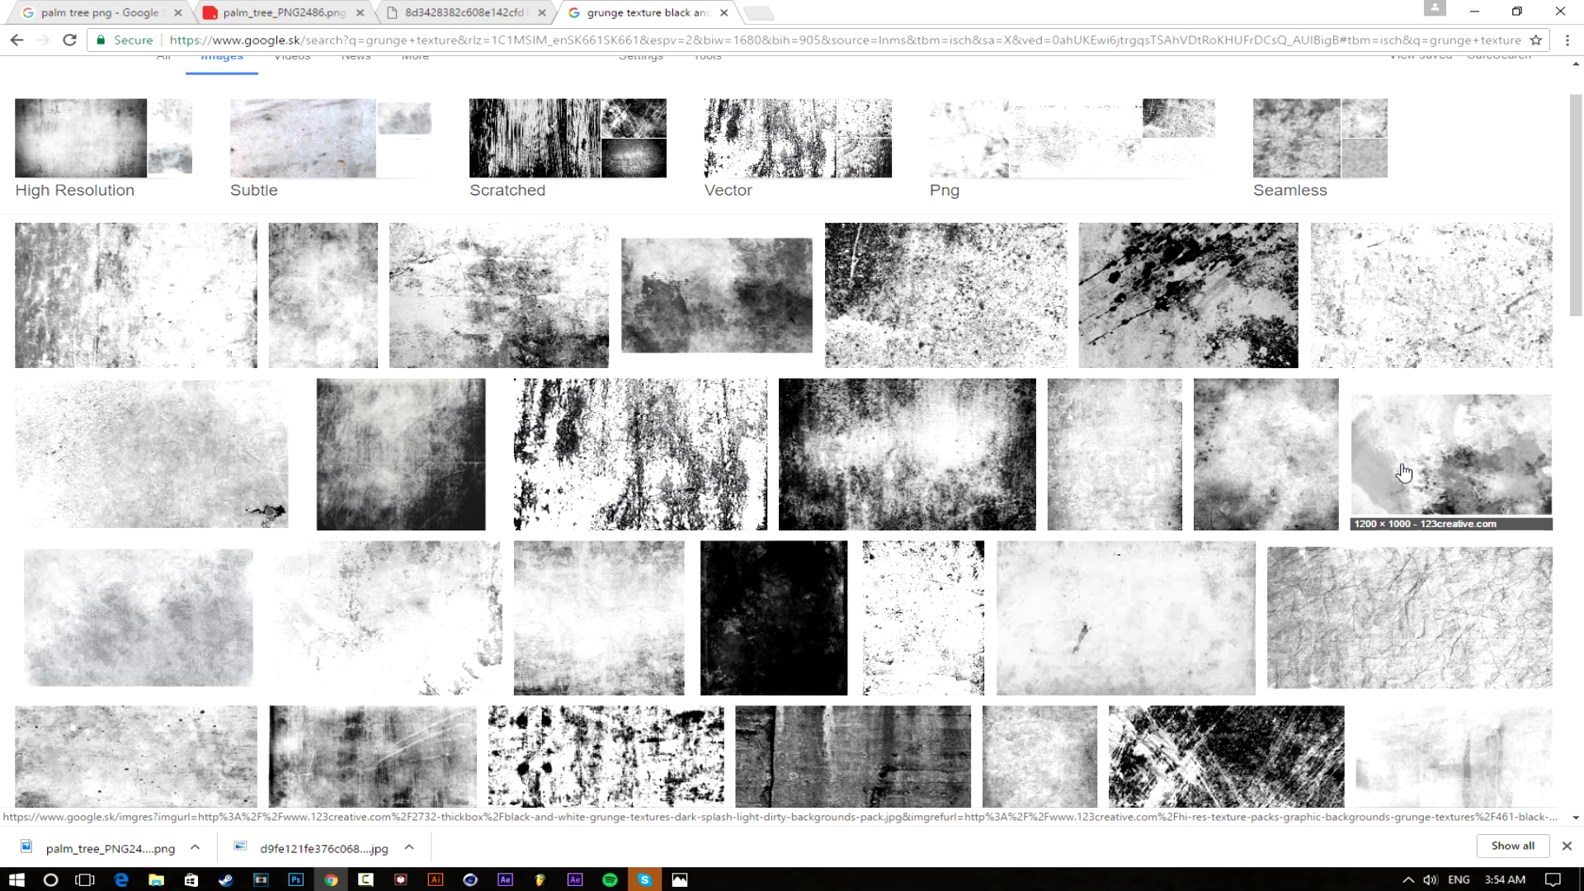
click(1143, 450)
click(1150, 435)
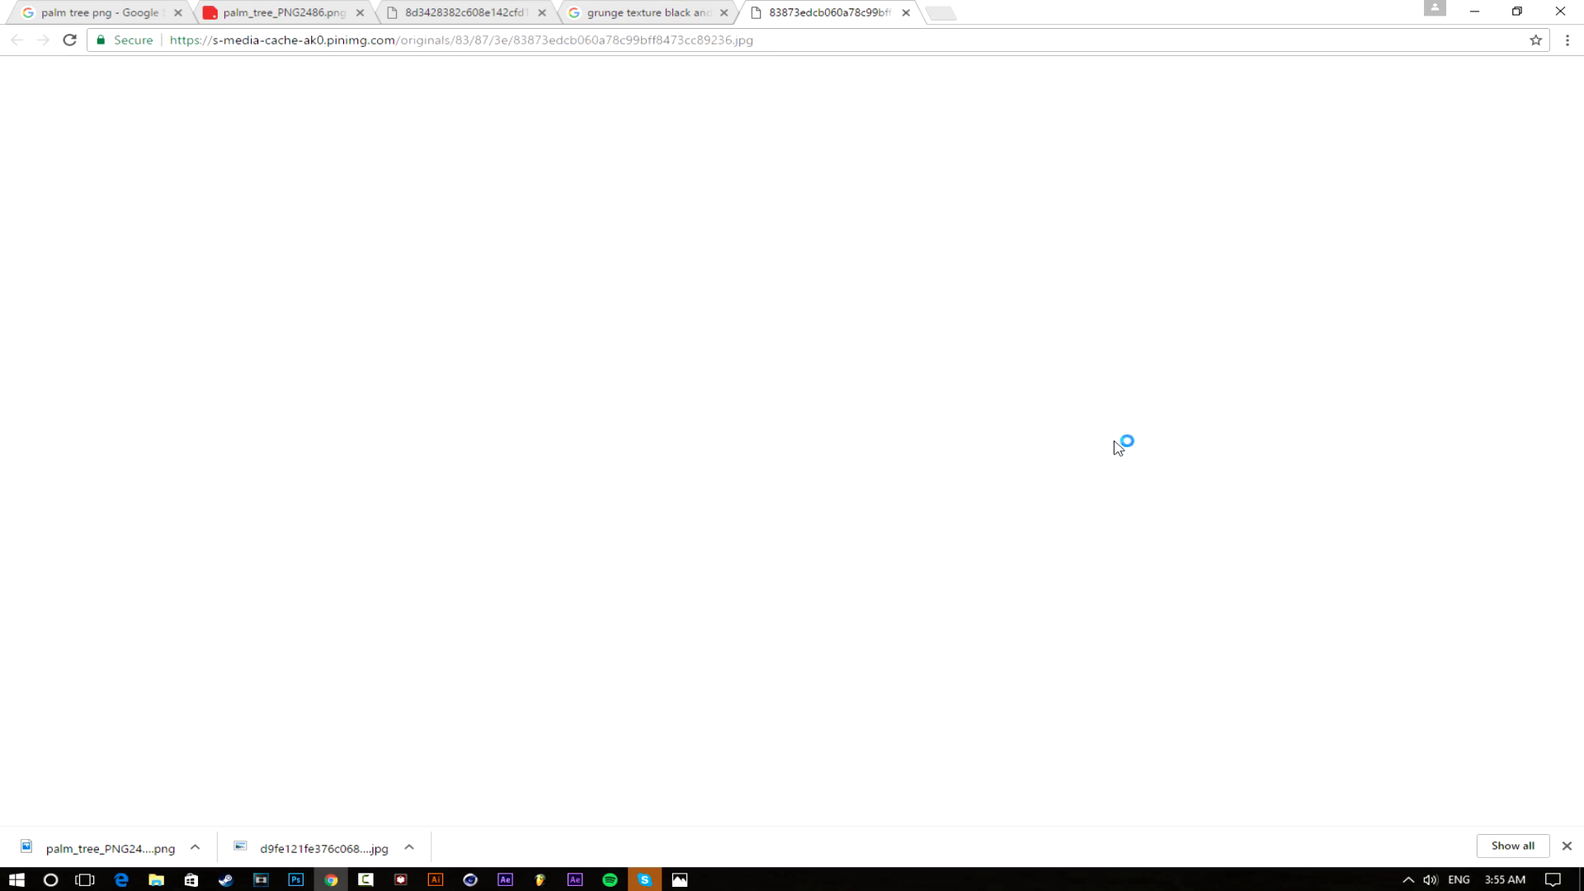
right_click(636, 439)
click(690, 494)
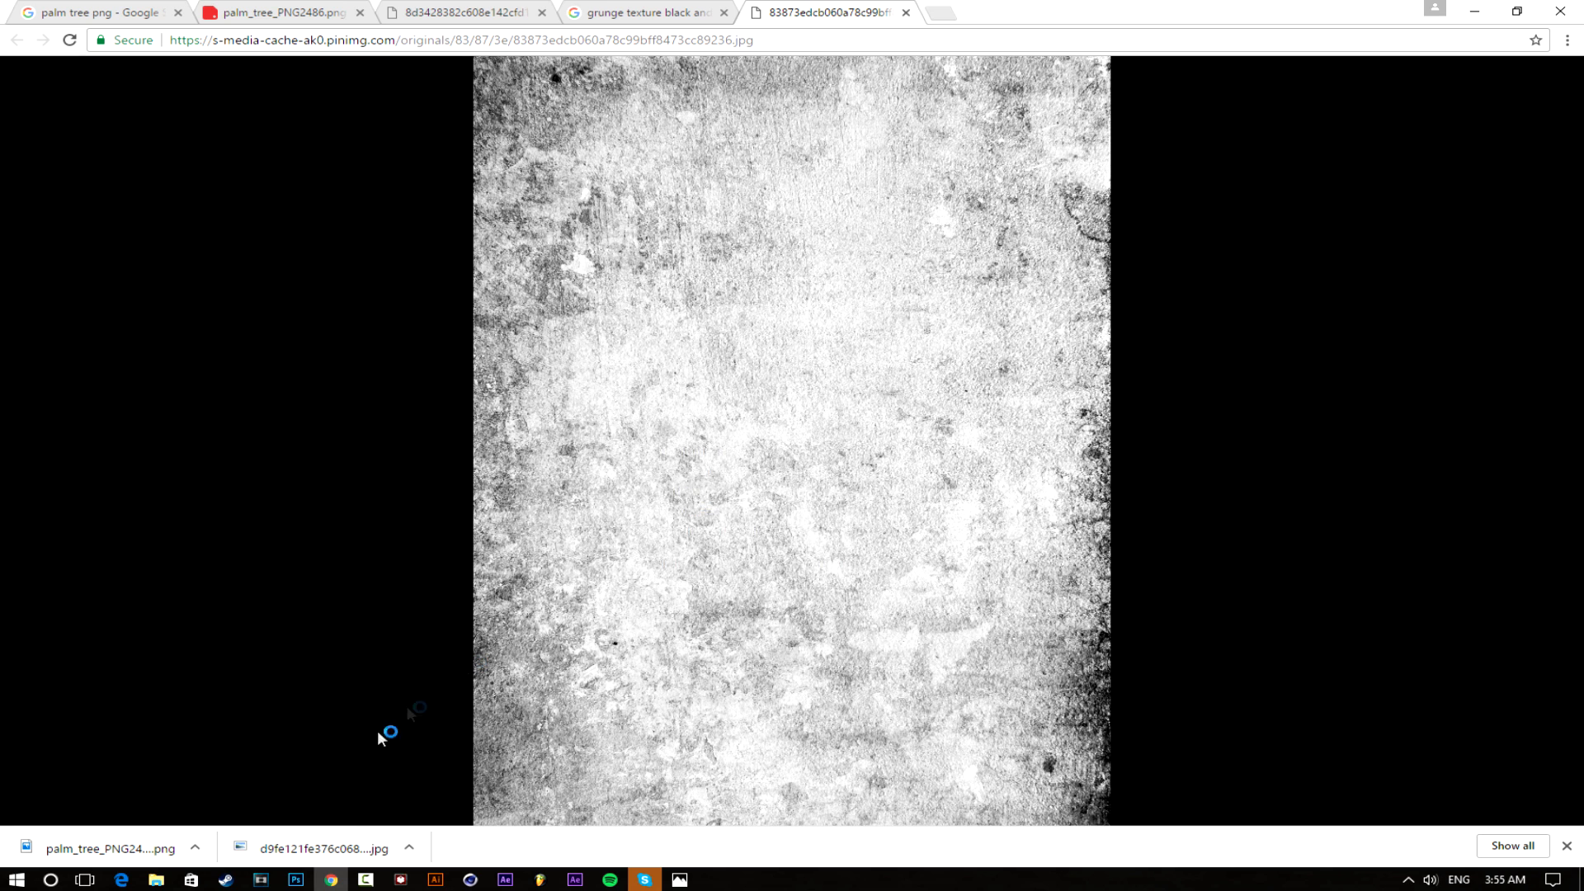
Switch to Photoshop and paste the grunge texture as a new layer above TEXT2 copy
click(310, 881)
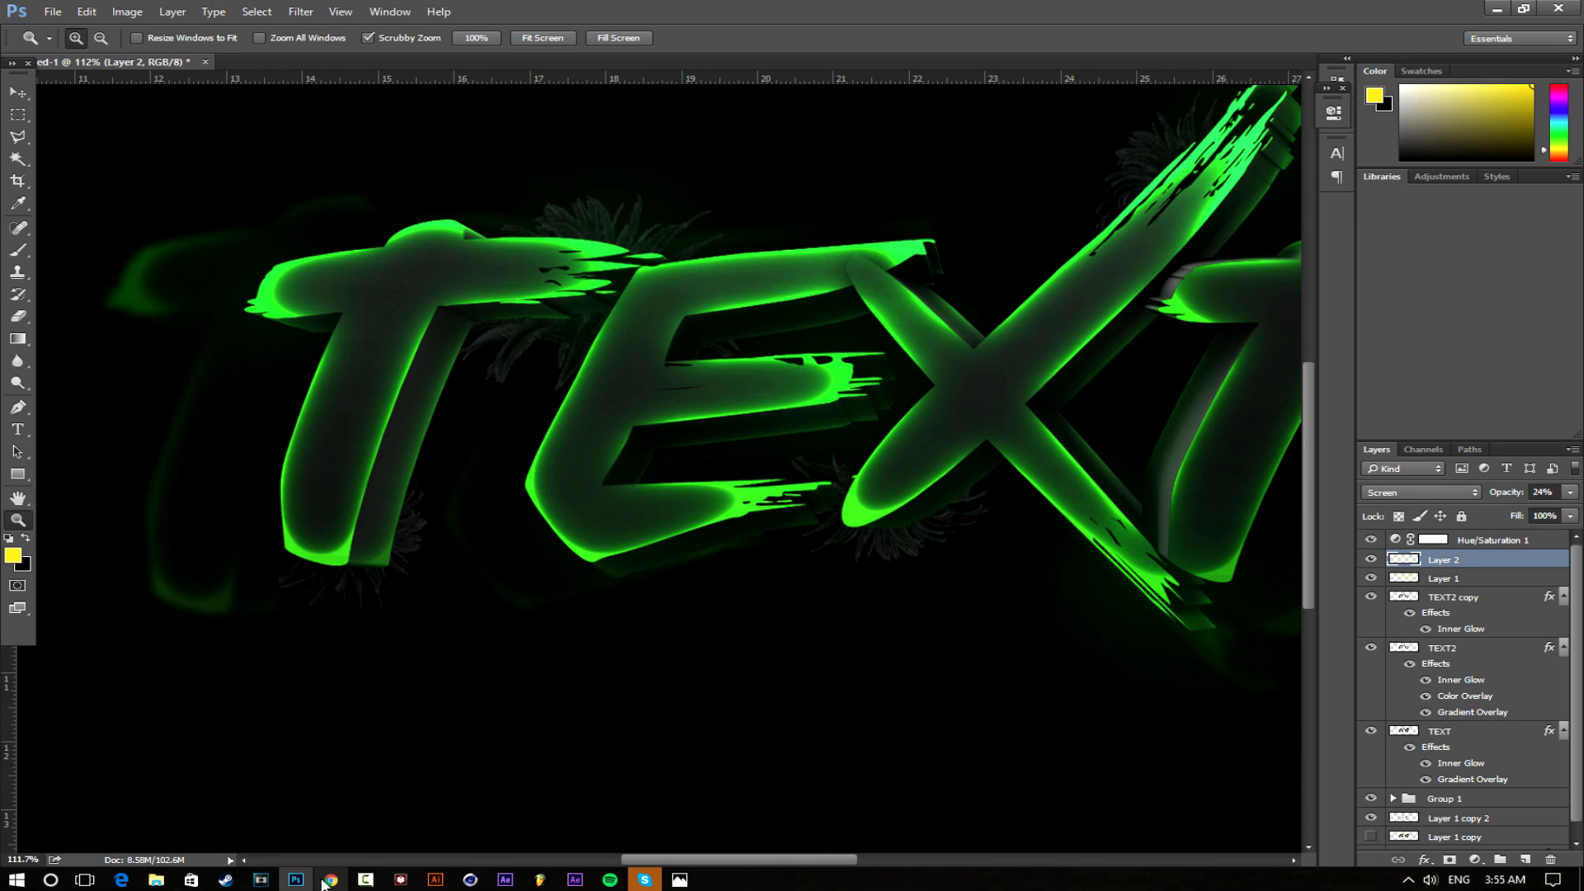
alt+click(499, 314)
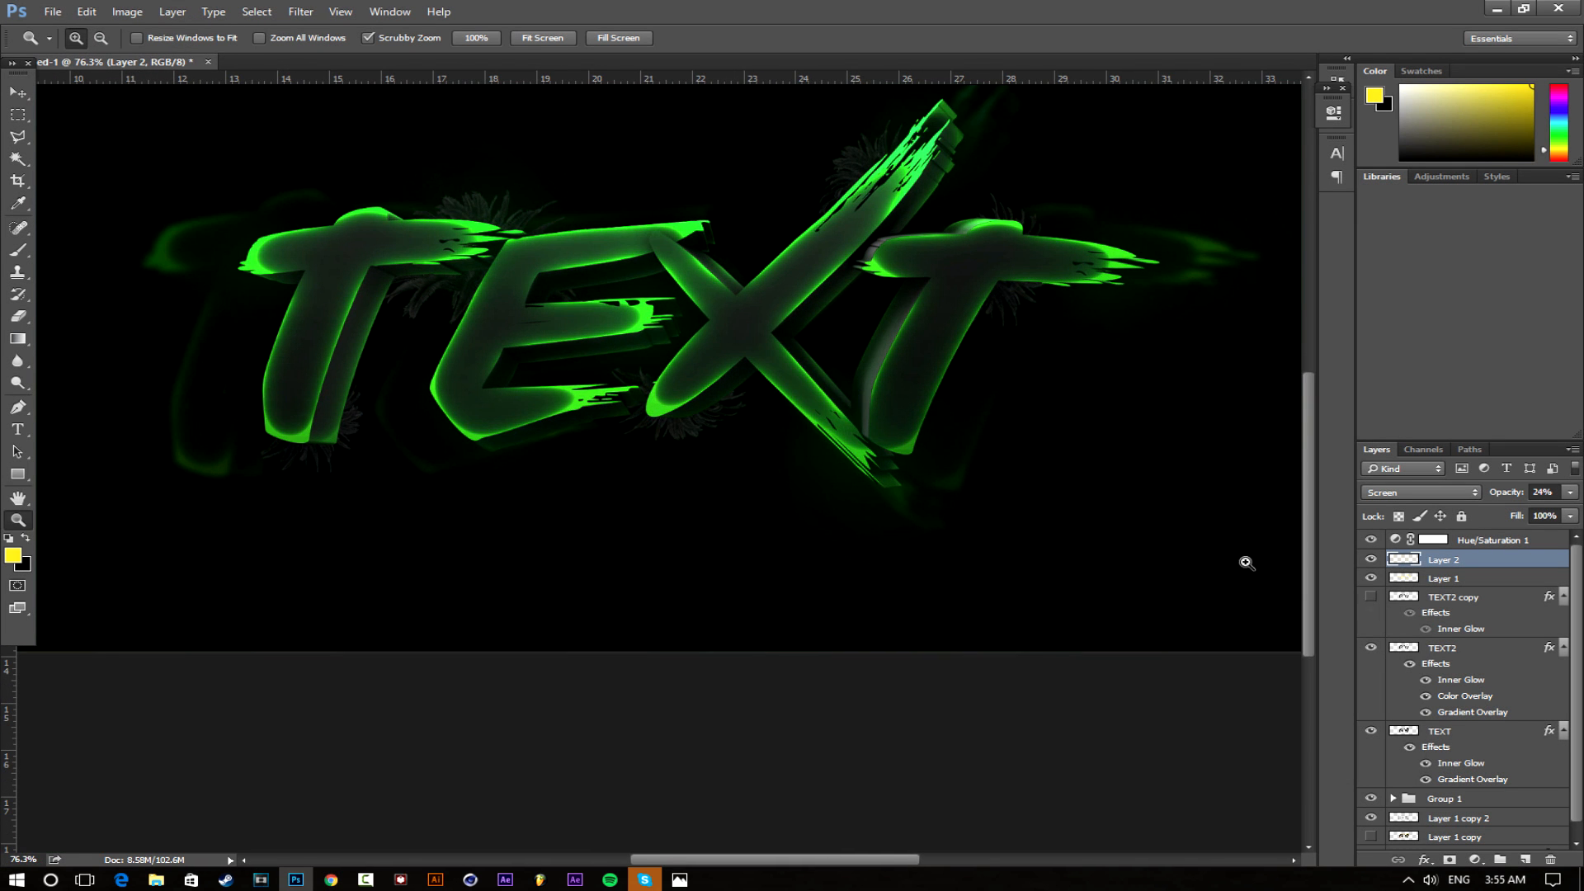
click(636, 276)
alt+click(884, 438)
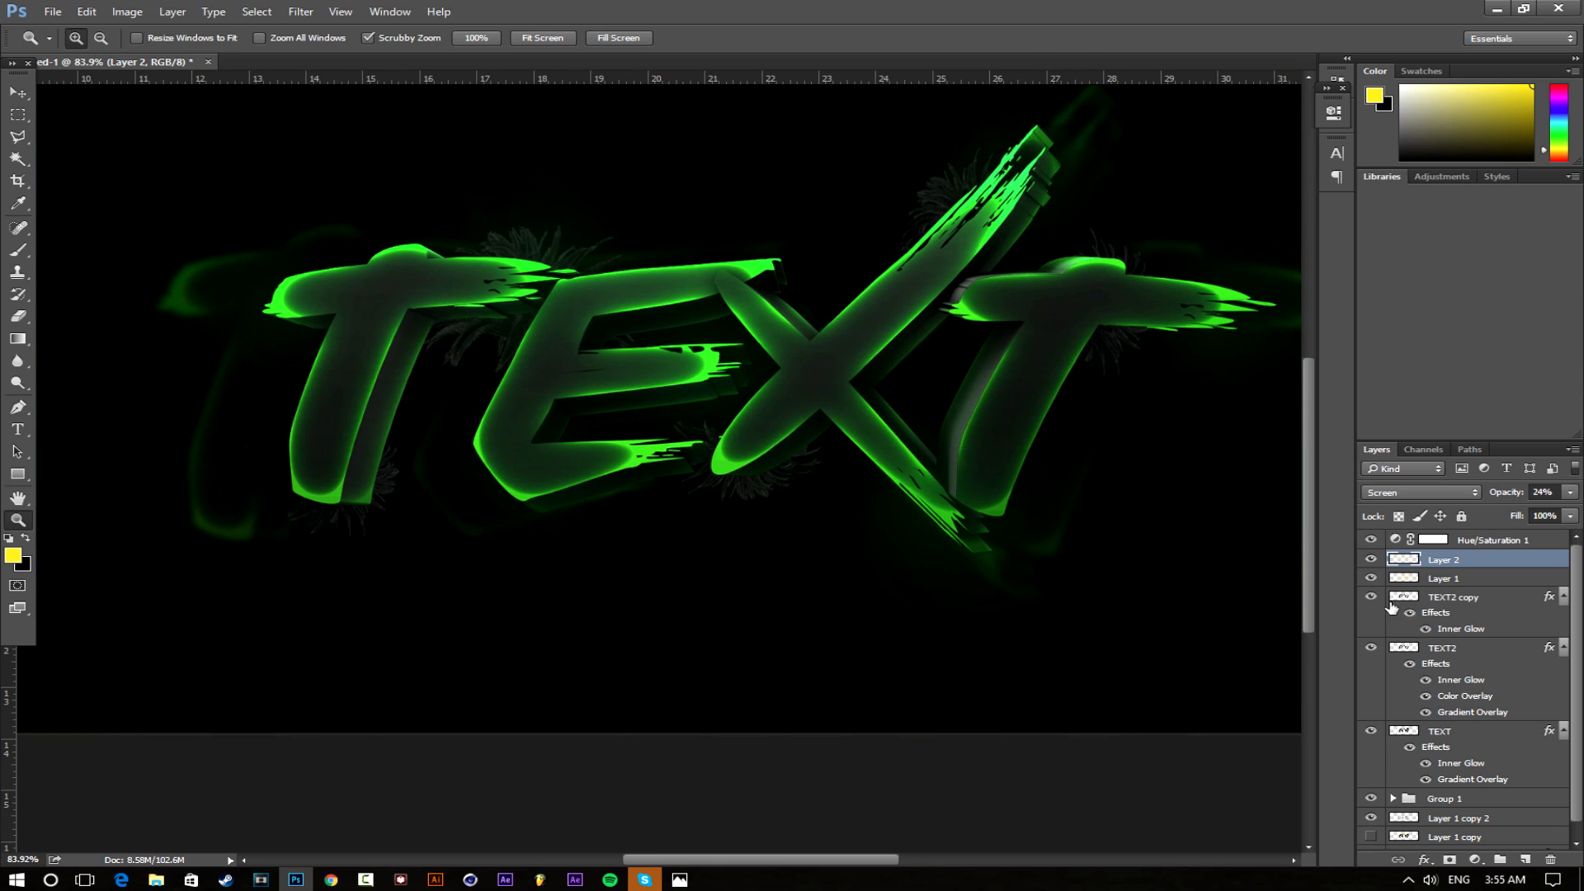
click(1465, 612)
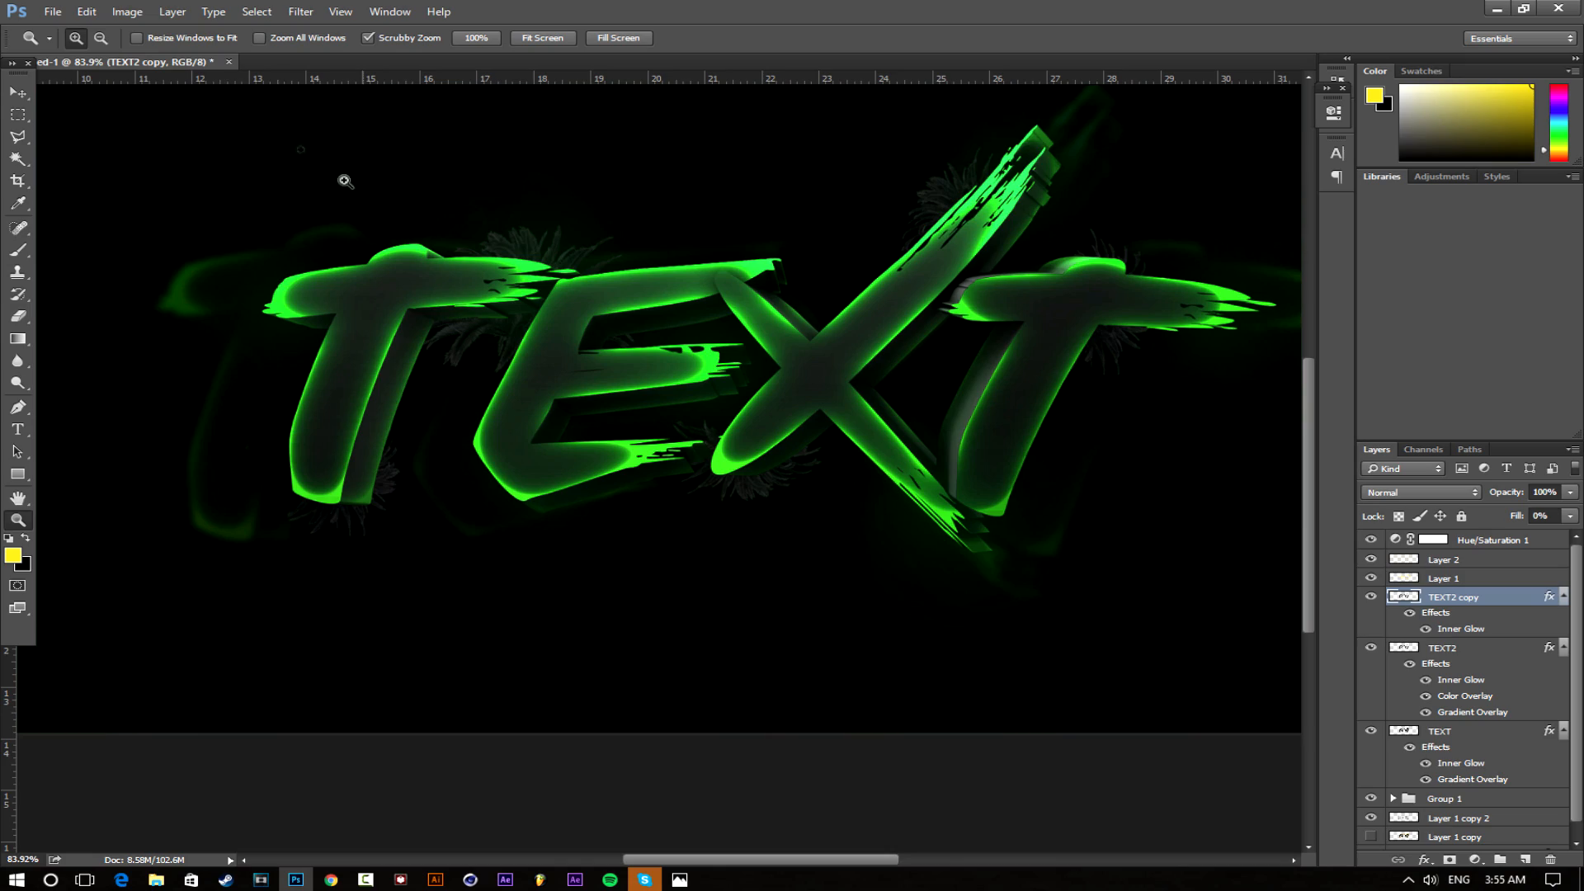
click(86, 12)
click(107, 155)
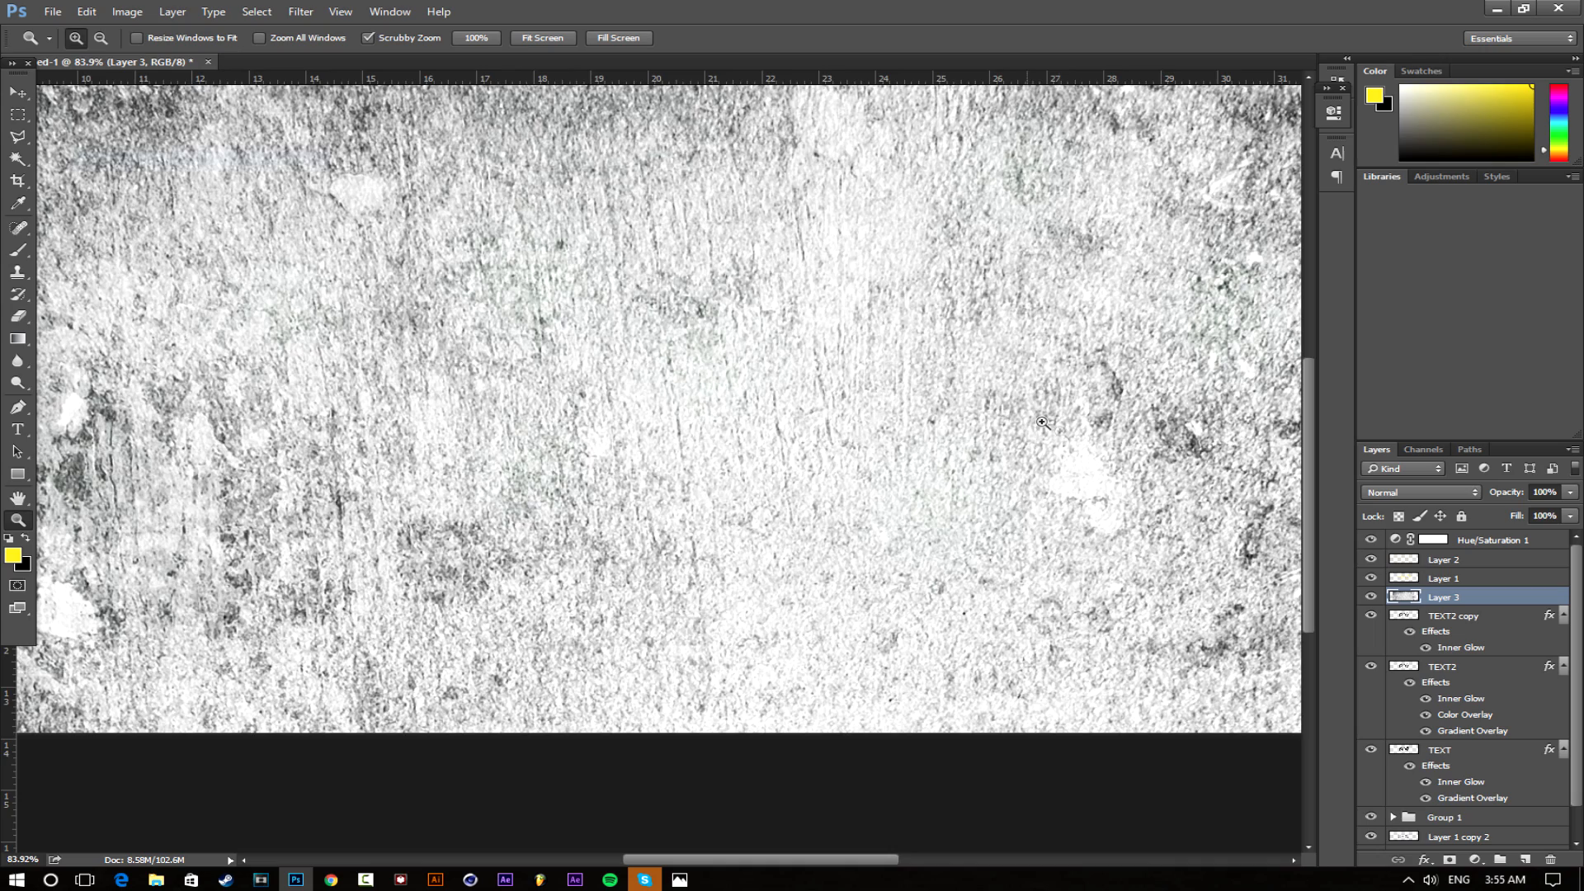
Rotate the pasted texture on Layer 3 by 90°, scale it down and position it so it covers the whole text
scroll(645, 367, down, 5)
key(ctrl+t)
drag(966, 343, 920, 399)
drag(608, 327, 949, 721)
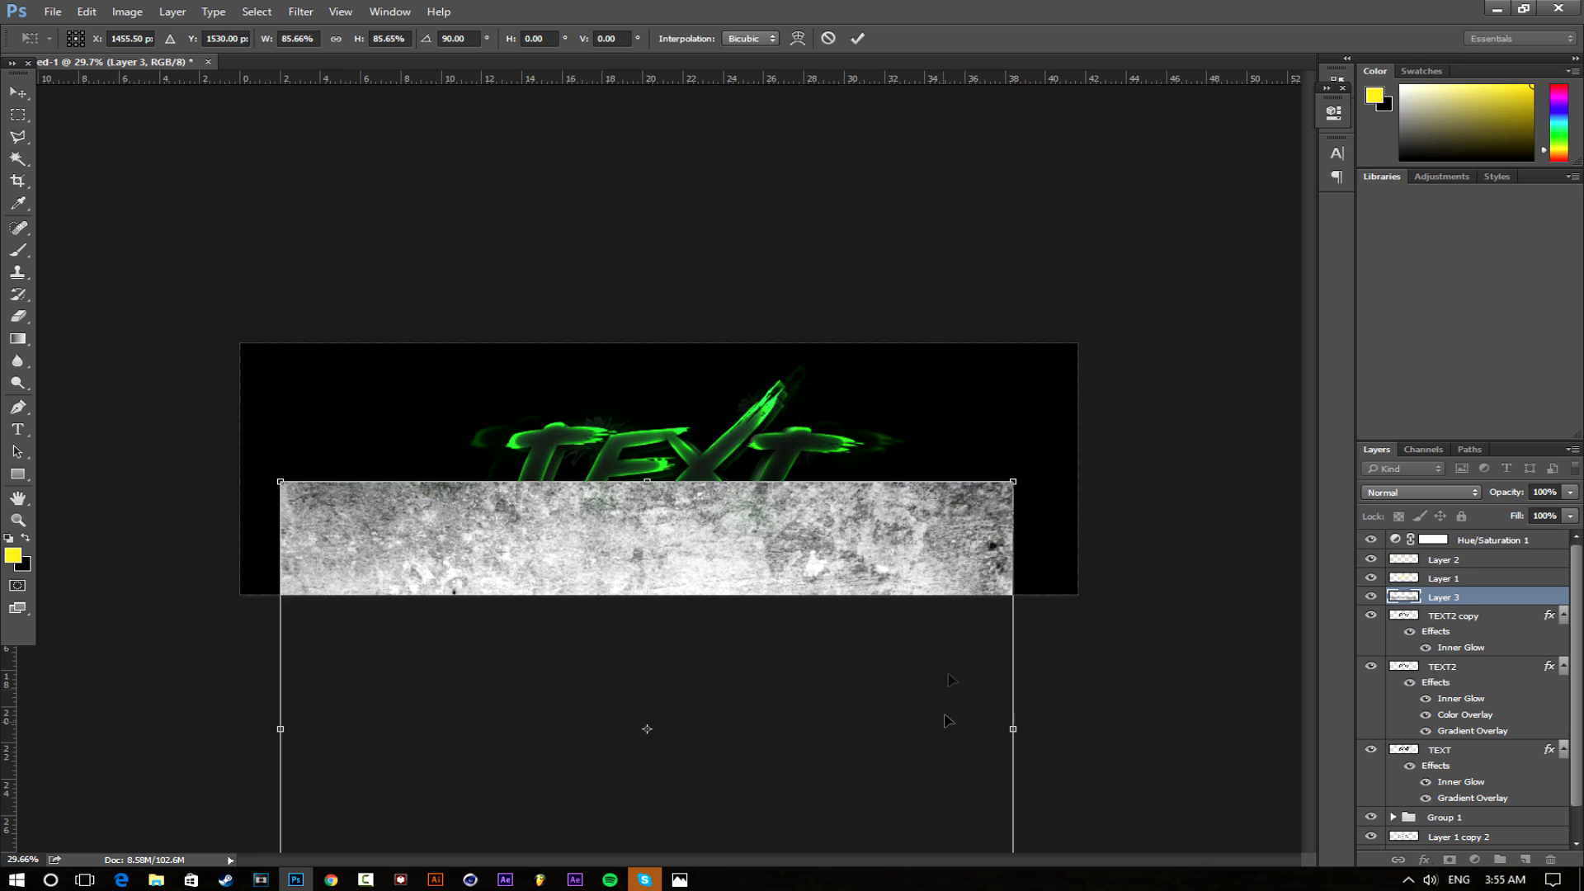
drag(1021, 478, 887, 566)
click(858, 39)
drag(690, 636, 740, 415)
key(ctrl+0)
scroll(648, 476, up, 2)
drag(765, 557, 771, 487)
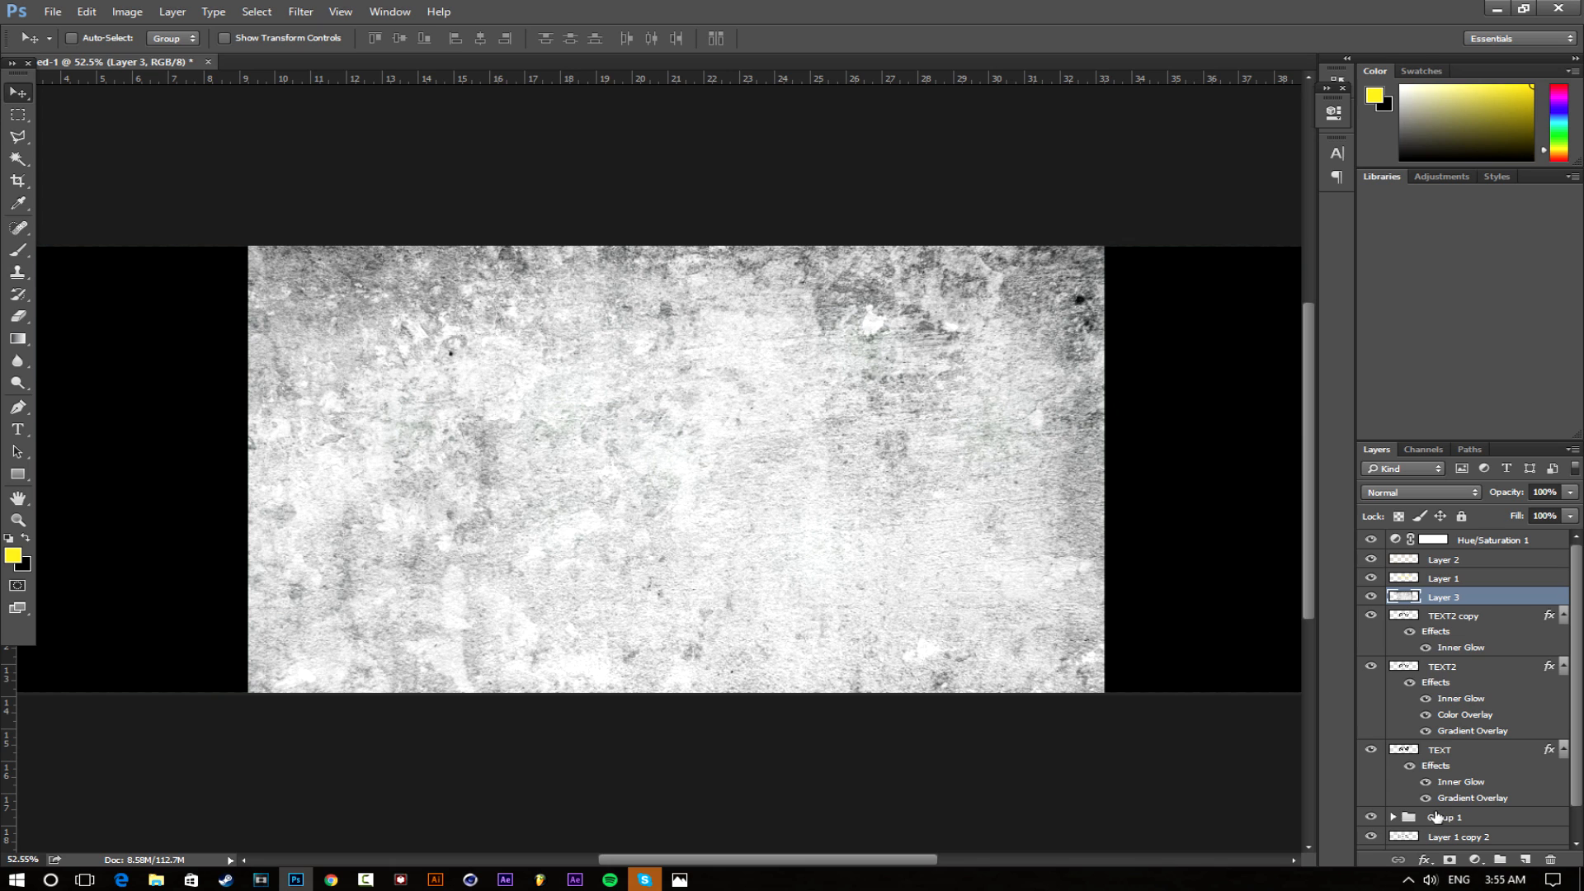
Load the TEXT layer's outline as a selection, invert it, delete the surrounding texture from Layer 3 and deselect
ctrl+click(1406, 753)
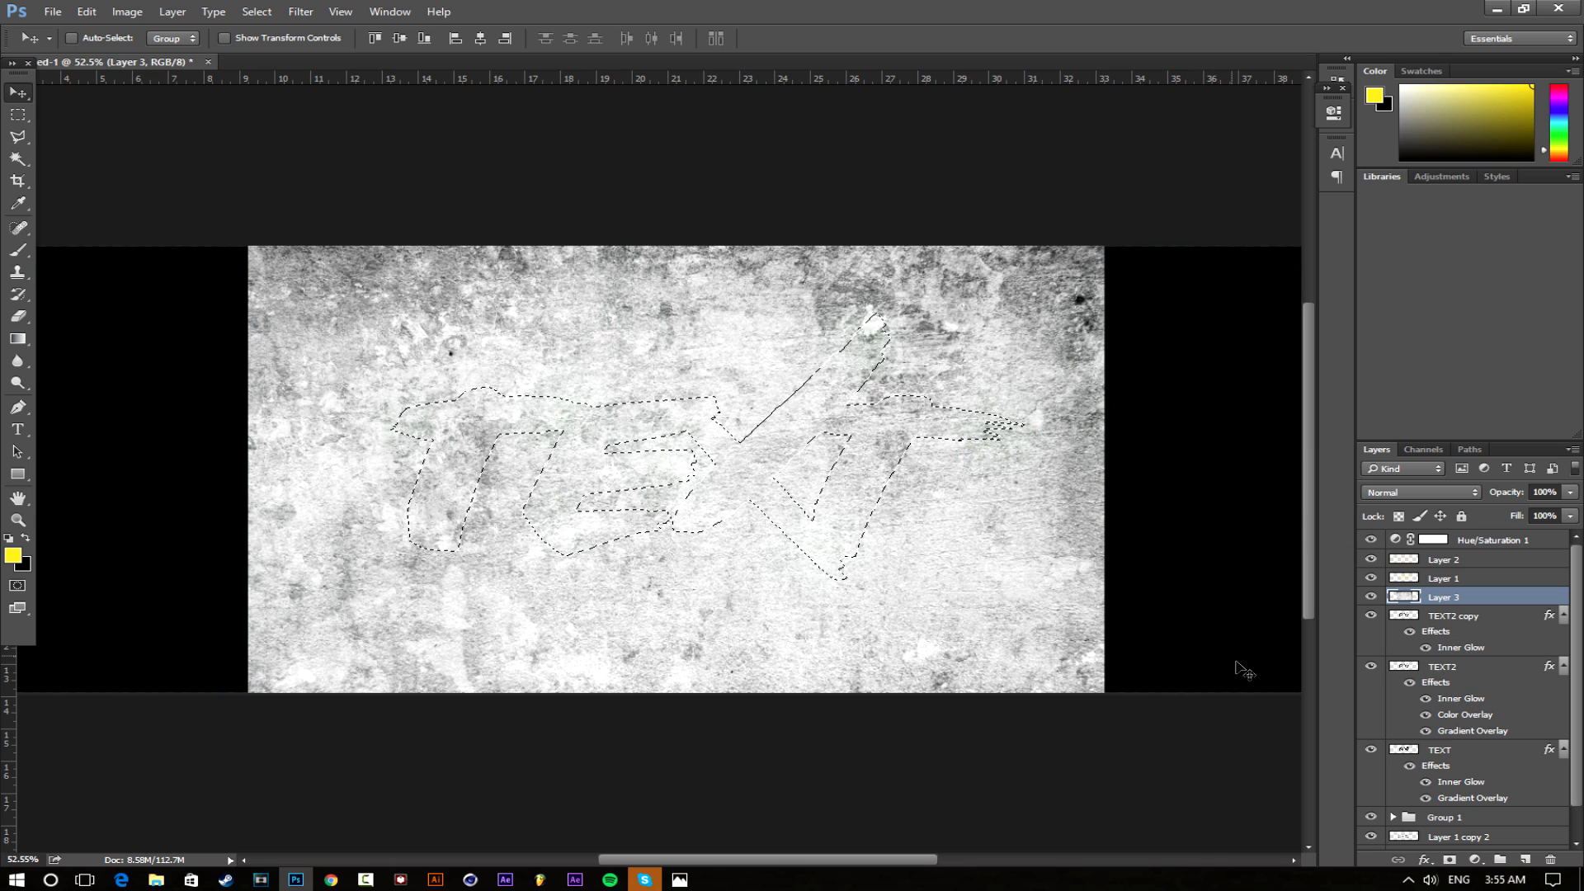
click(28, 115)
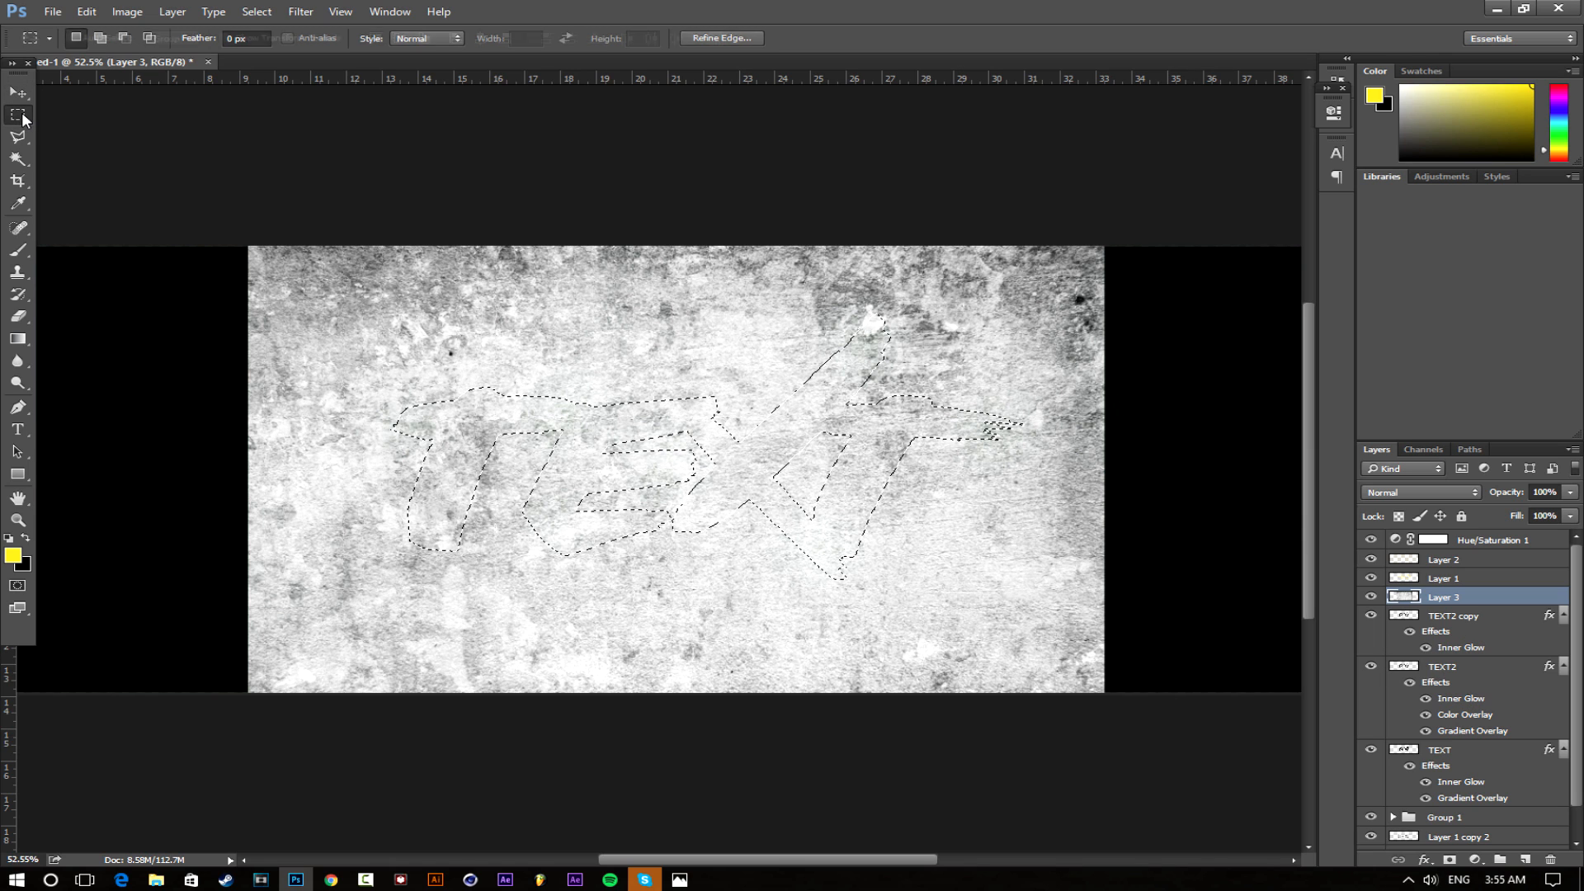
right_click(477, 438)
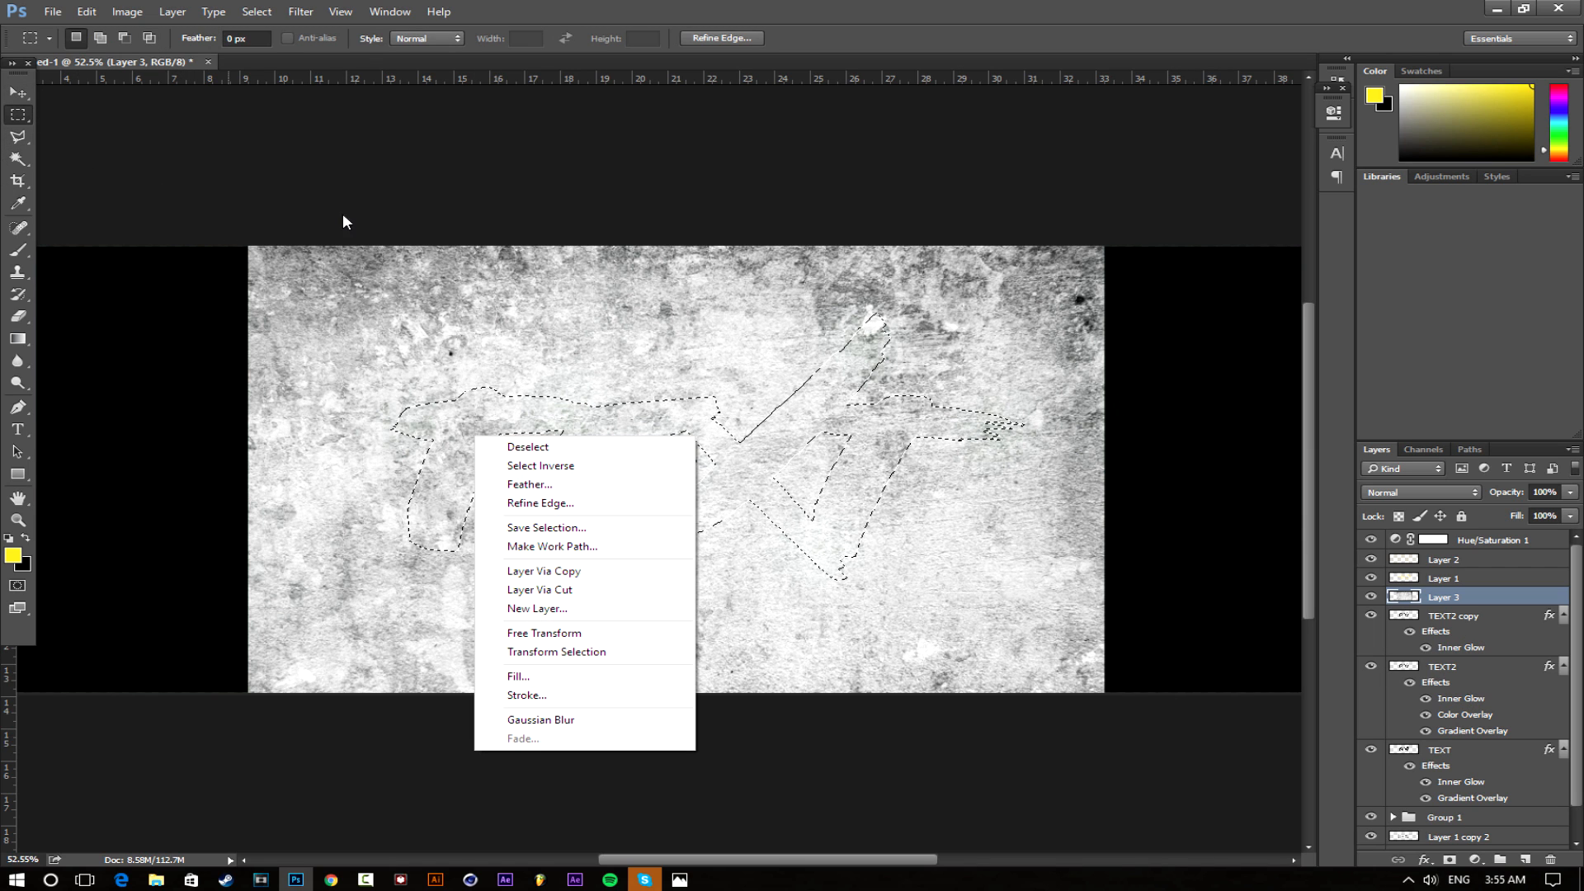
click(542, 467)
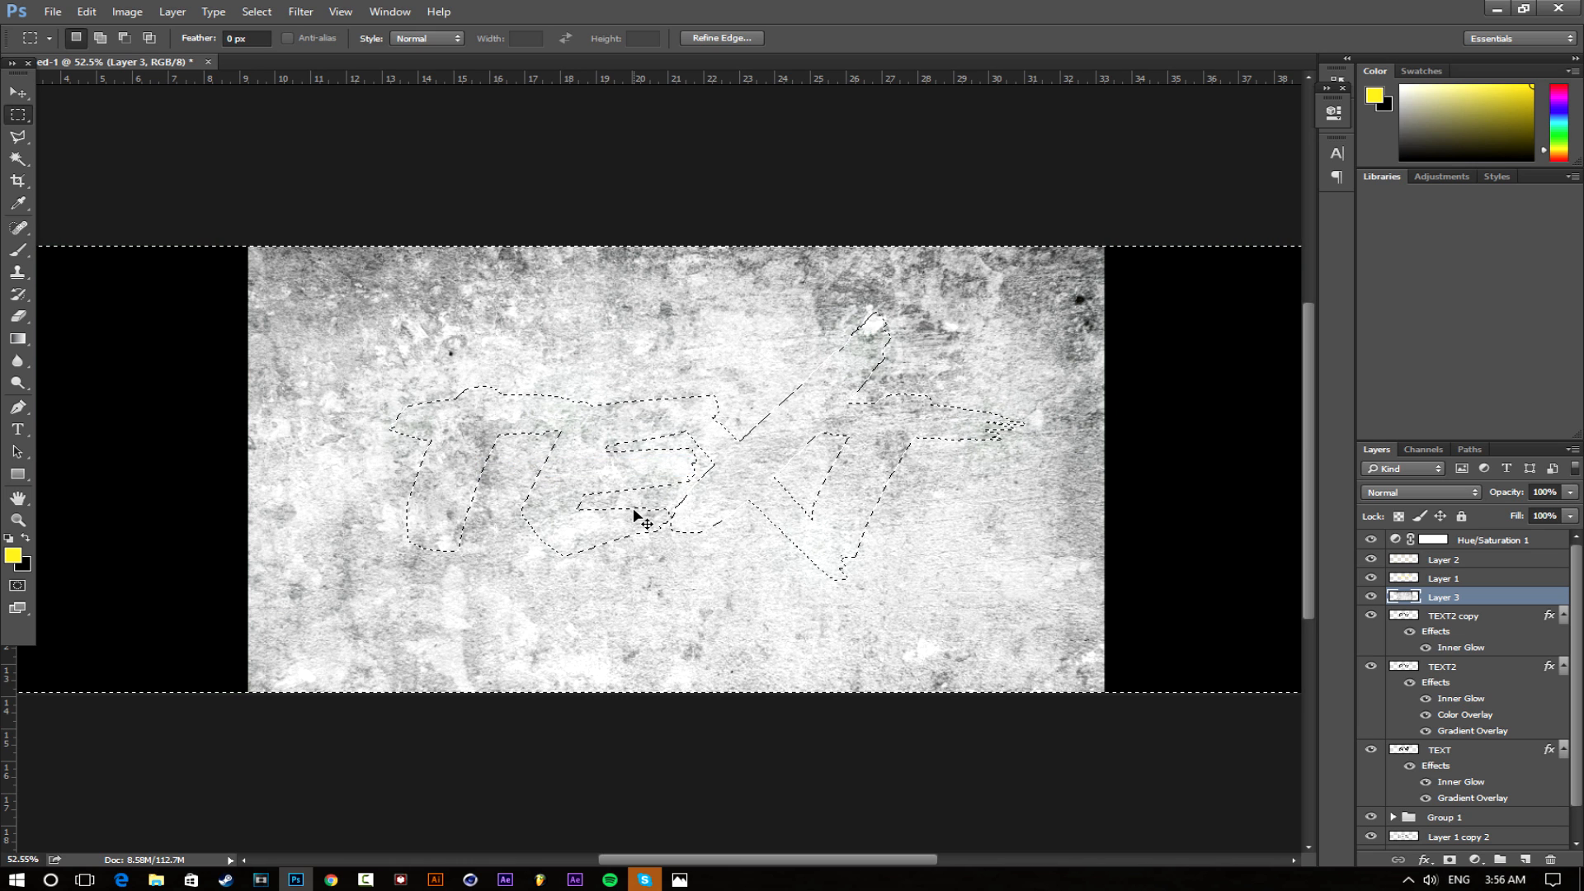
key(Delete)
key(ctrl+d)
scroll(542, 496, up, 2)
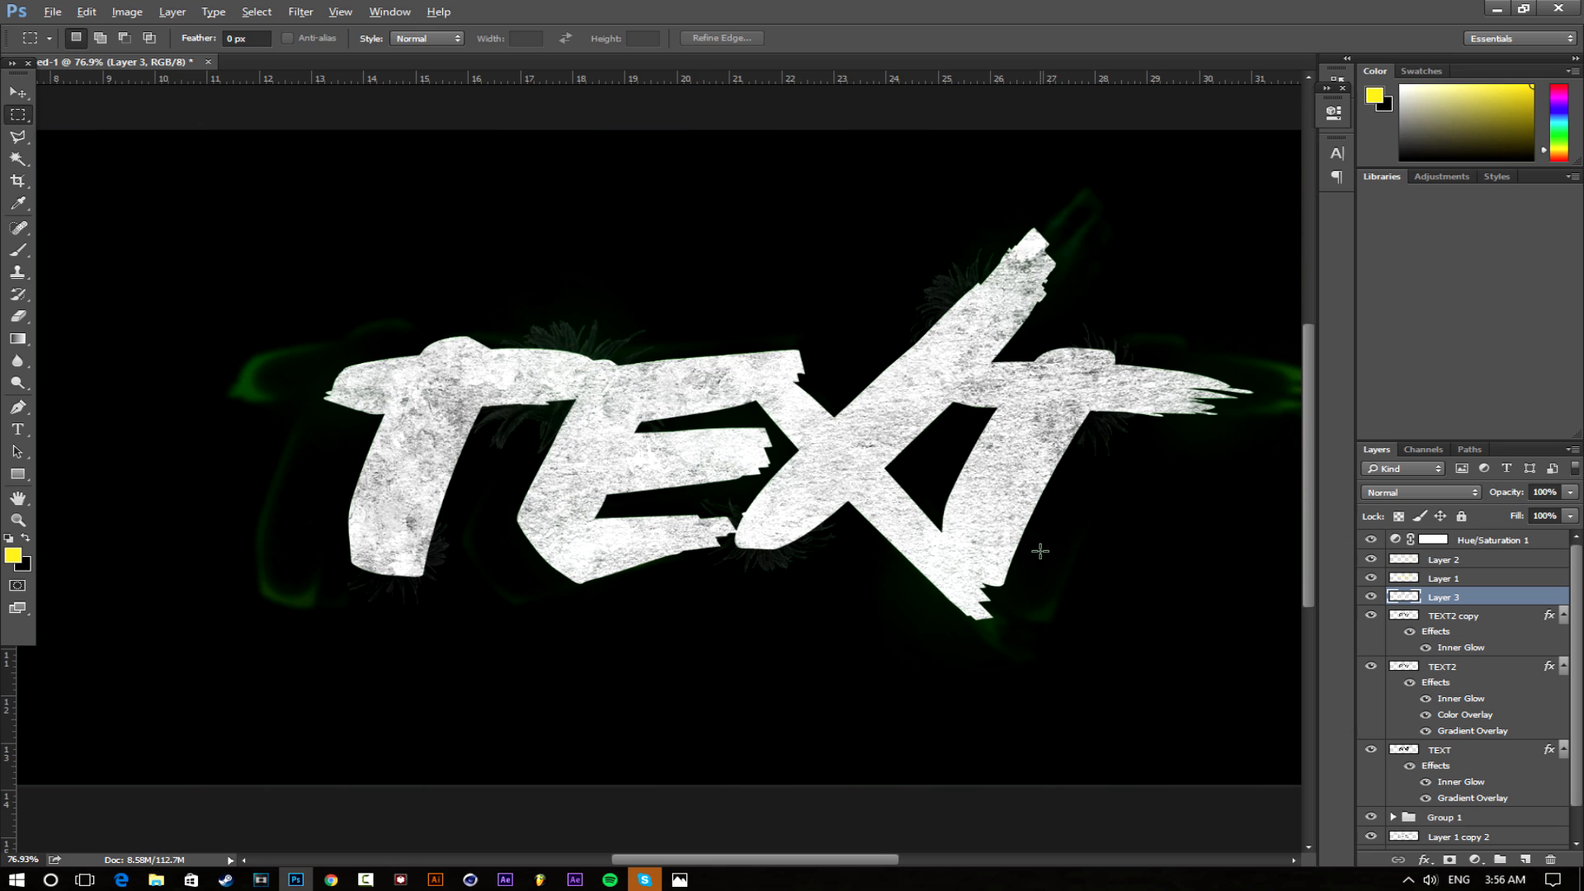
Compare the text with Layer 3 hidden and shown, and try blend modes from Overlay through Linear Light, Hue and Divide on it
click(1370, 595)
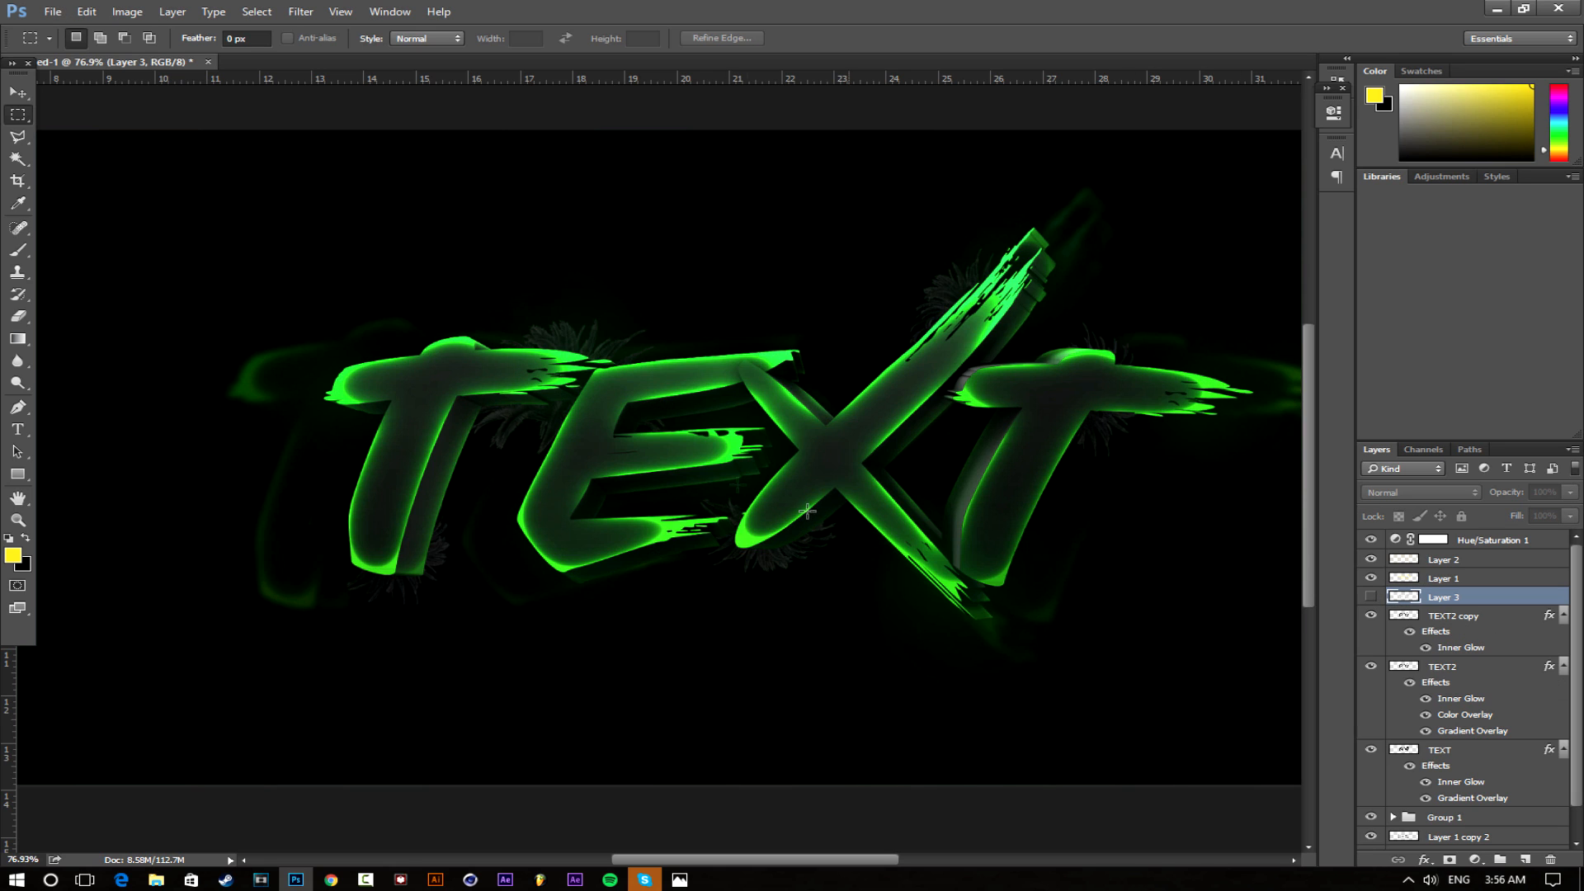
click(1371, 595)
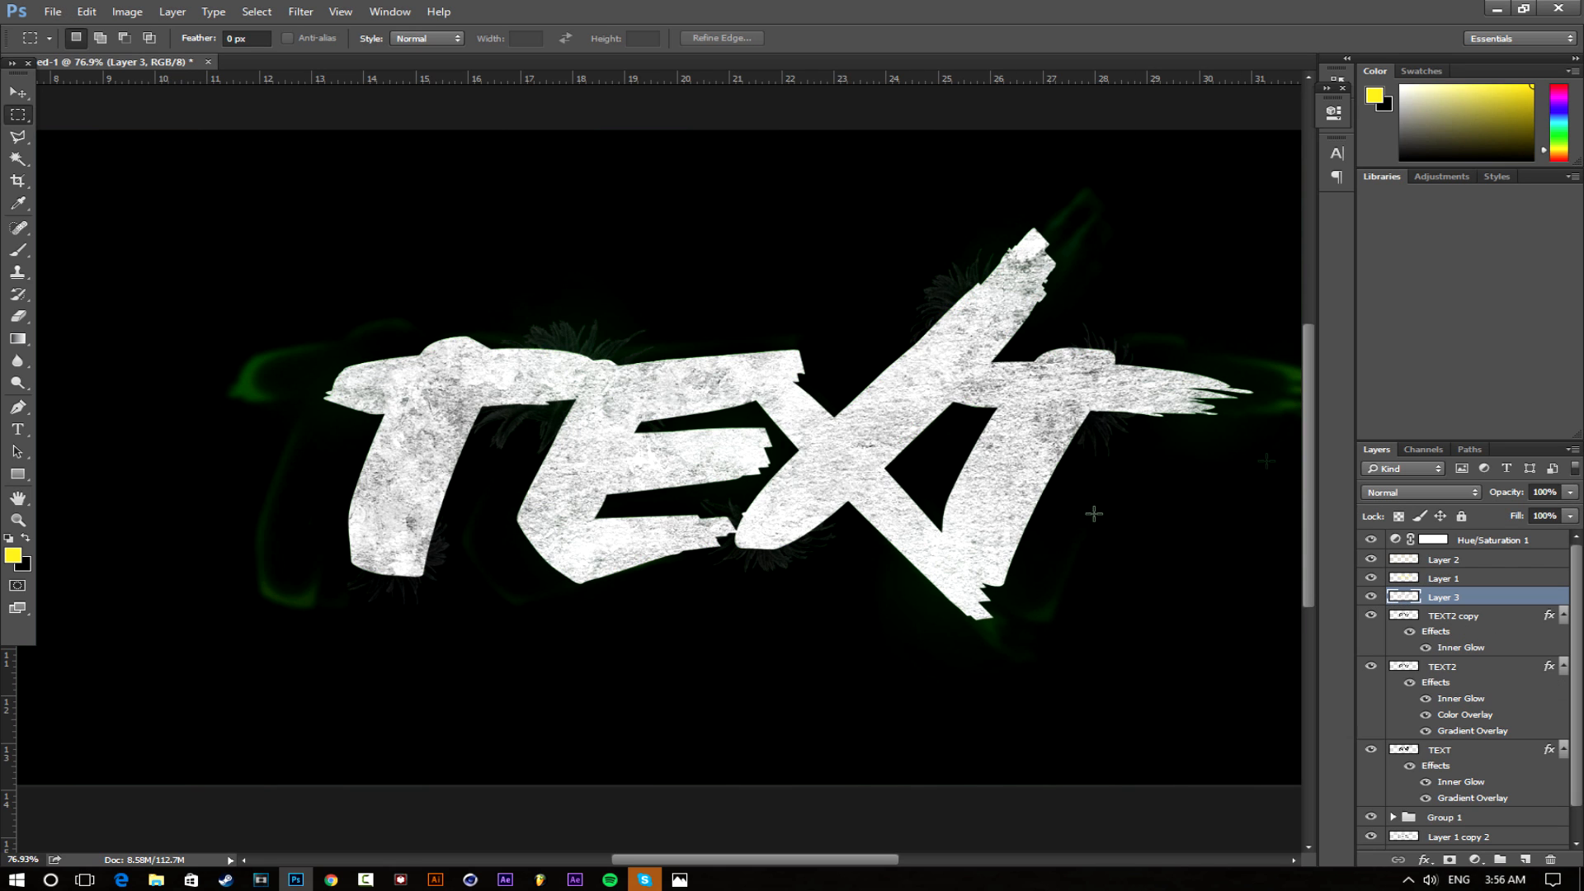
click(1394, 492)
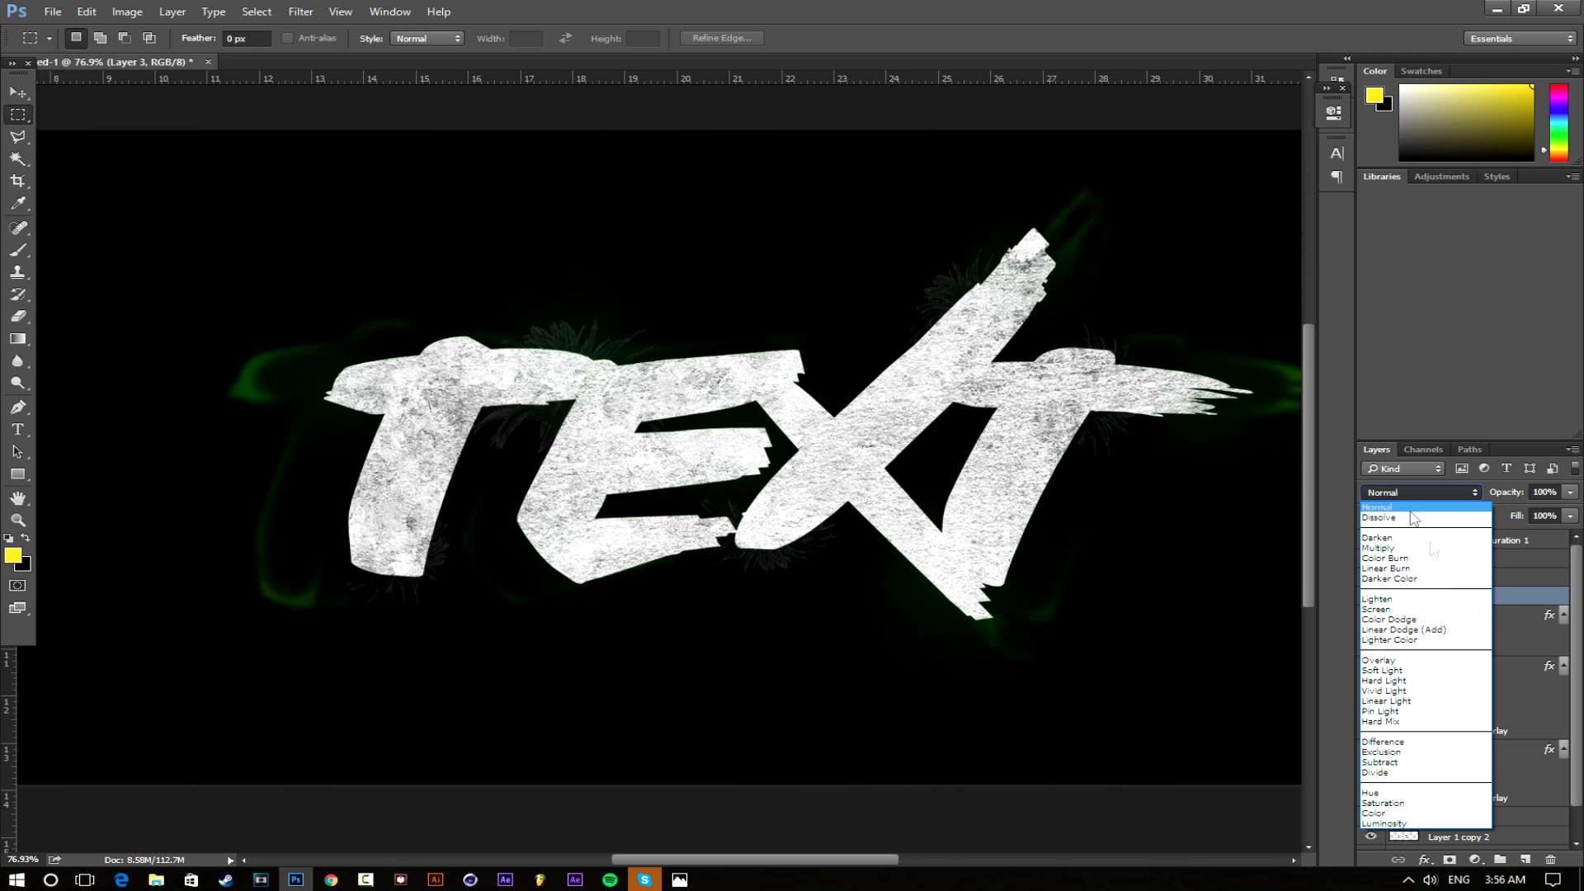
click(1383, 661)
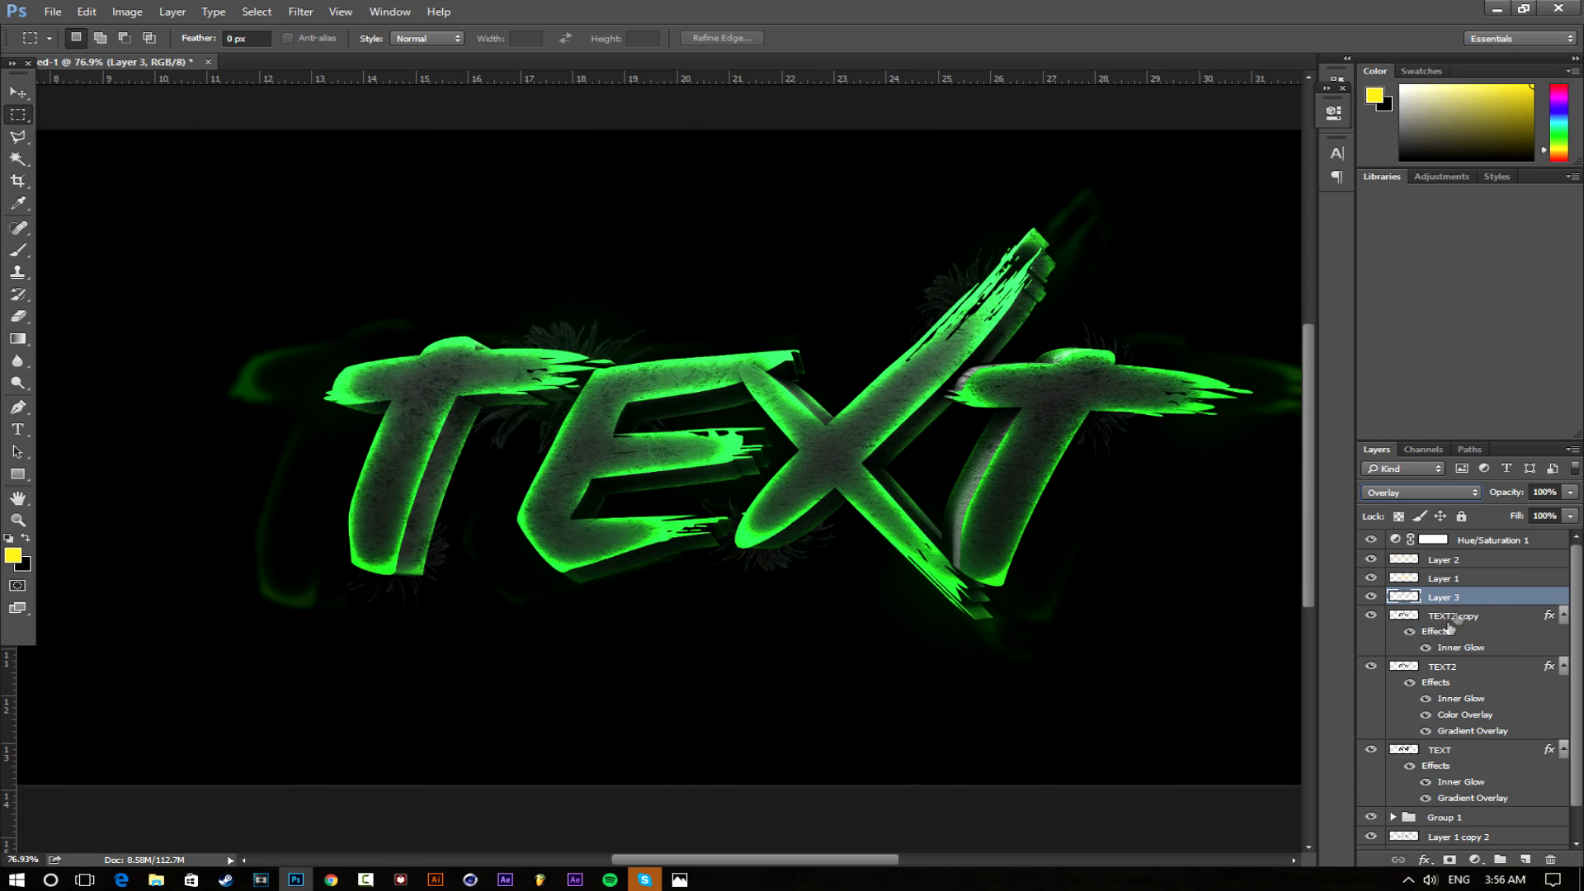
scroll(1379, 492, down, 6)
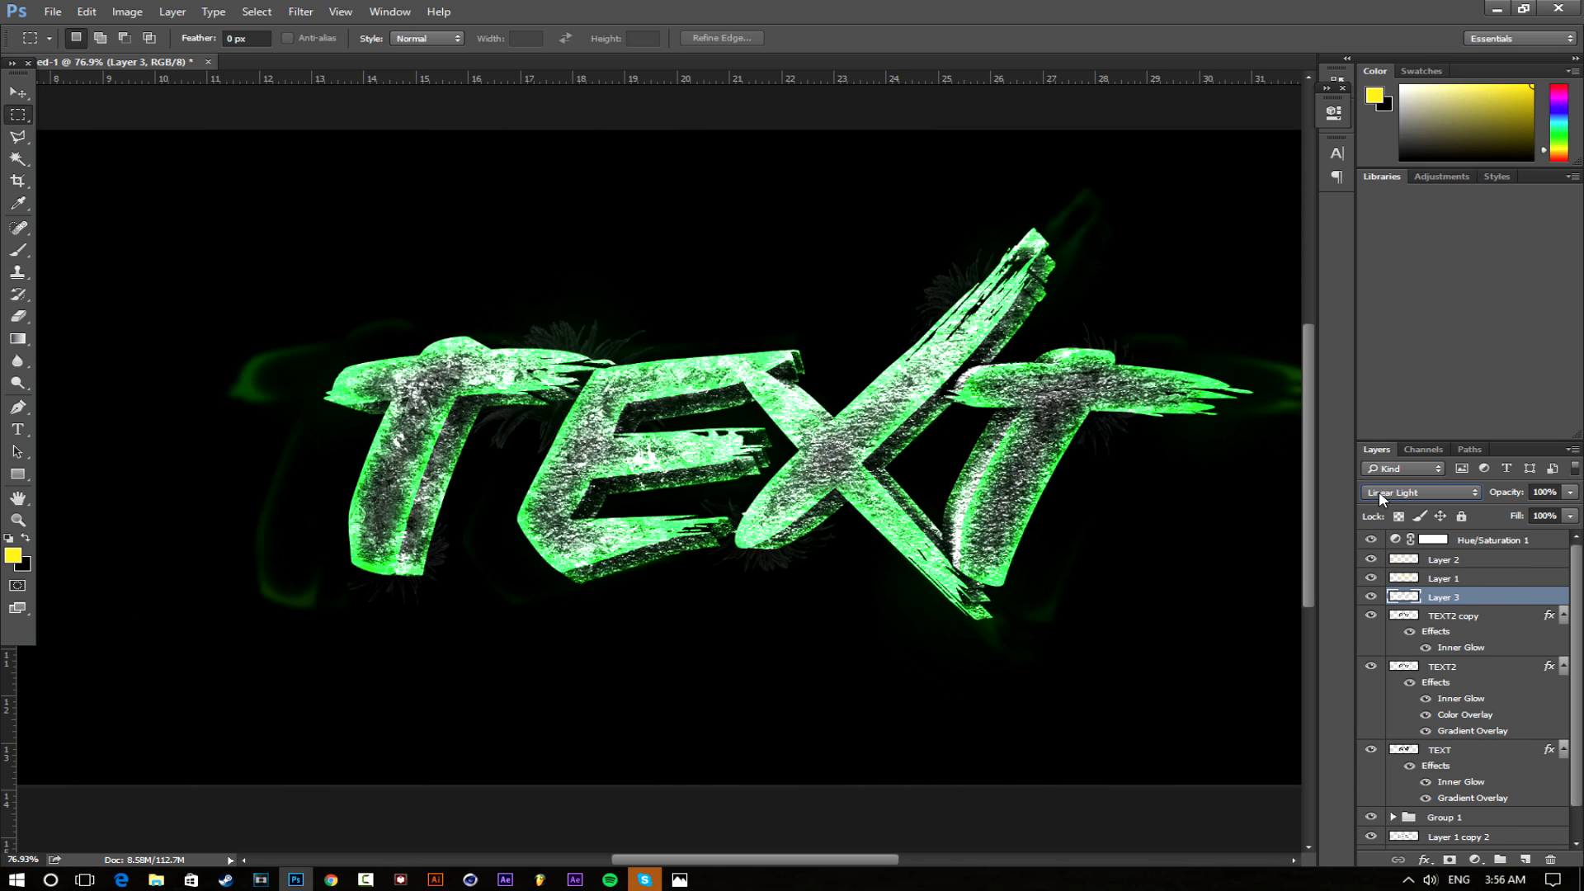
scroll(1379, 492, down, 6)
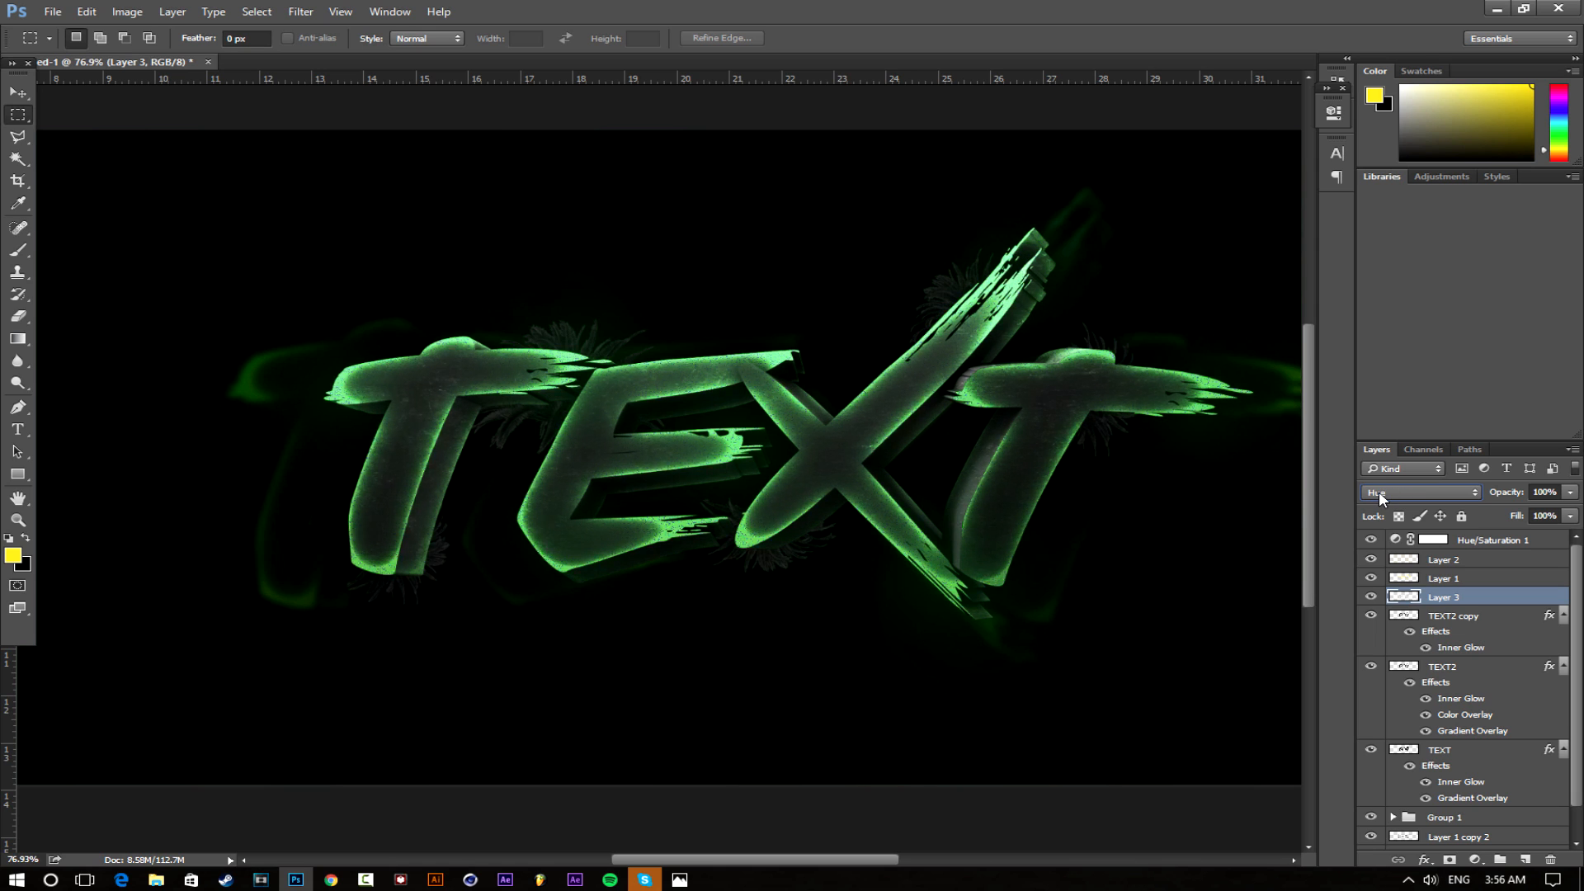
scroll(1379, 492, up, 2)
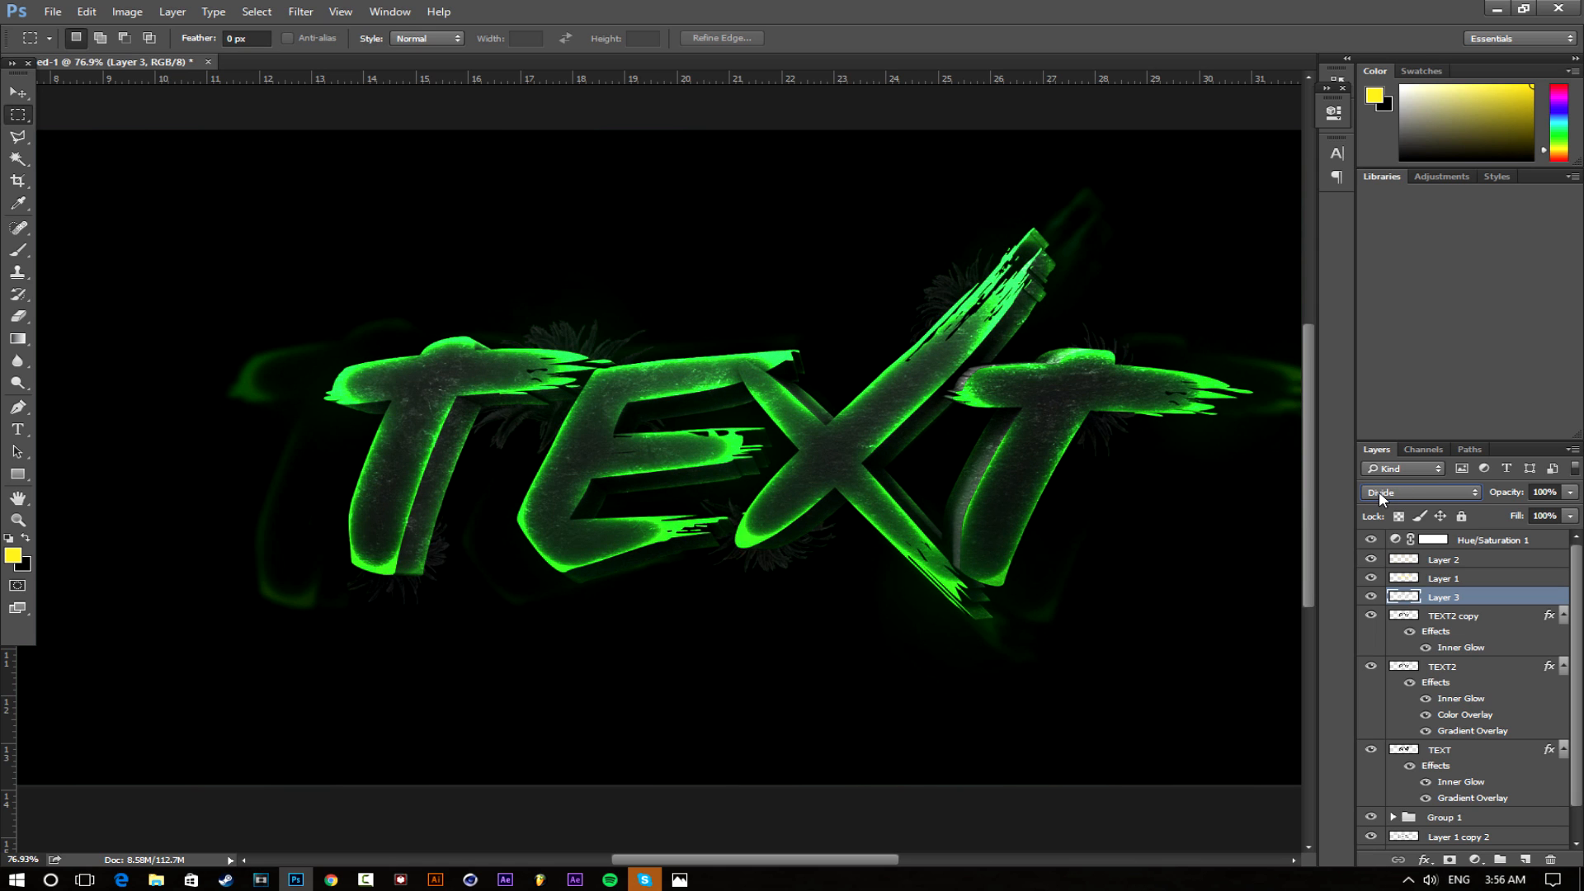
Reset Layer 3 to Normal and try the darkening blend modes from Multiply to Darker Color
click(1389, 495)
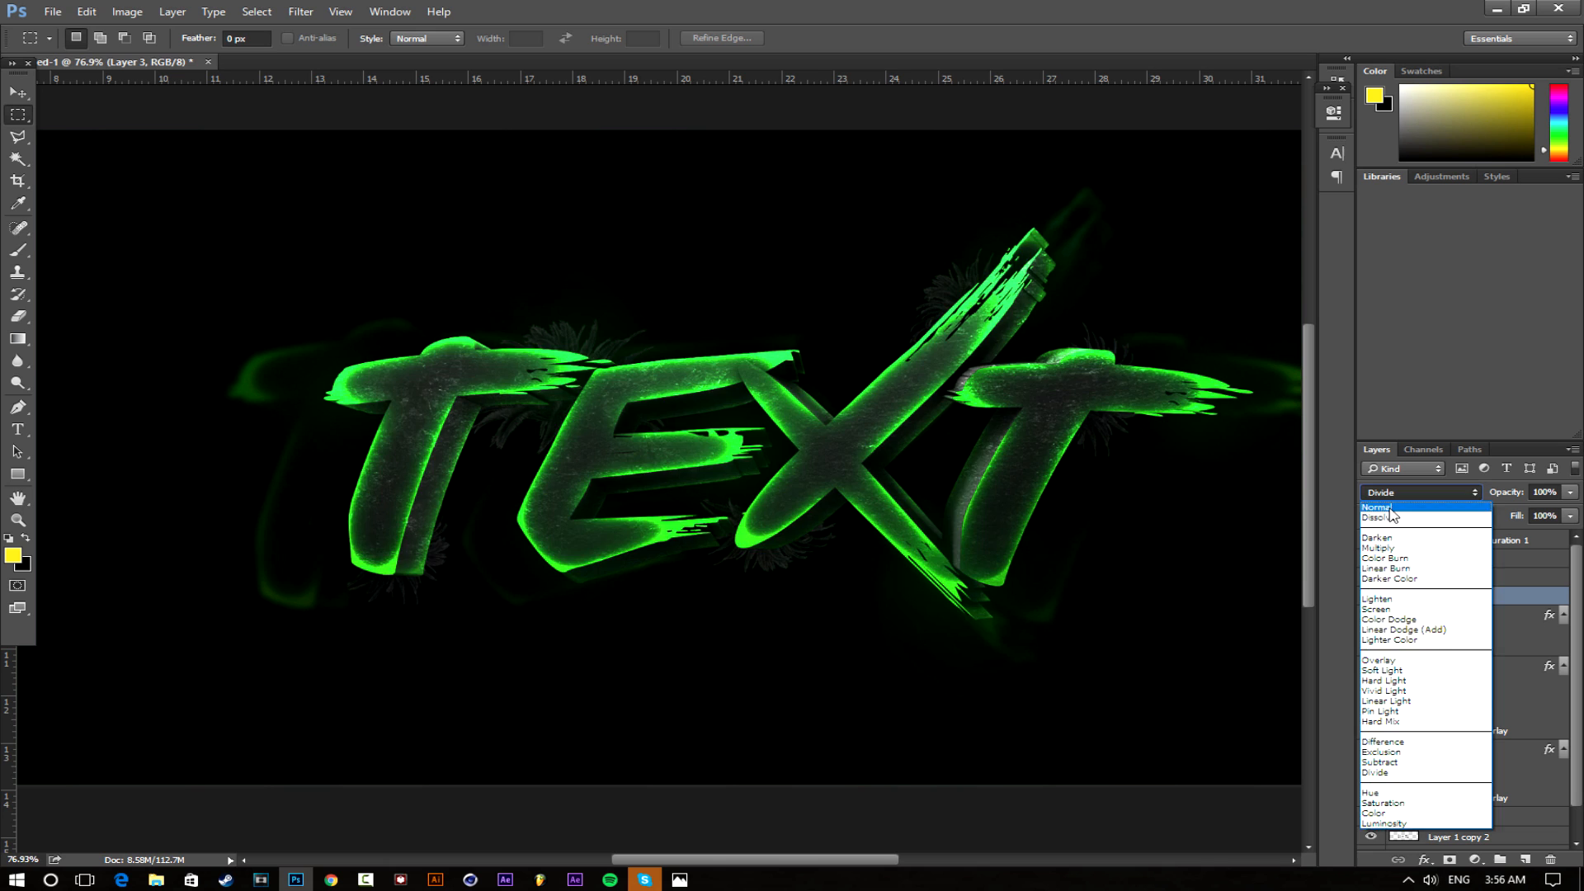
click(1393, 509)
scroll(1391, 490, down, 3)
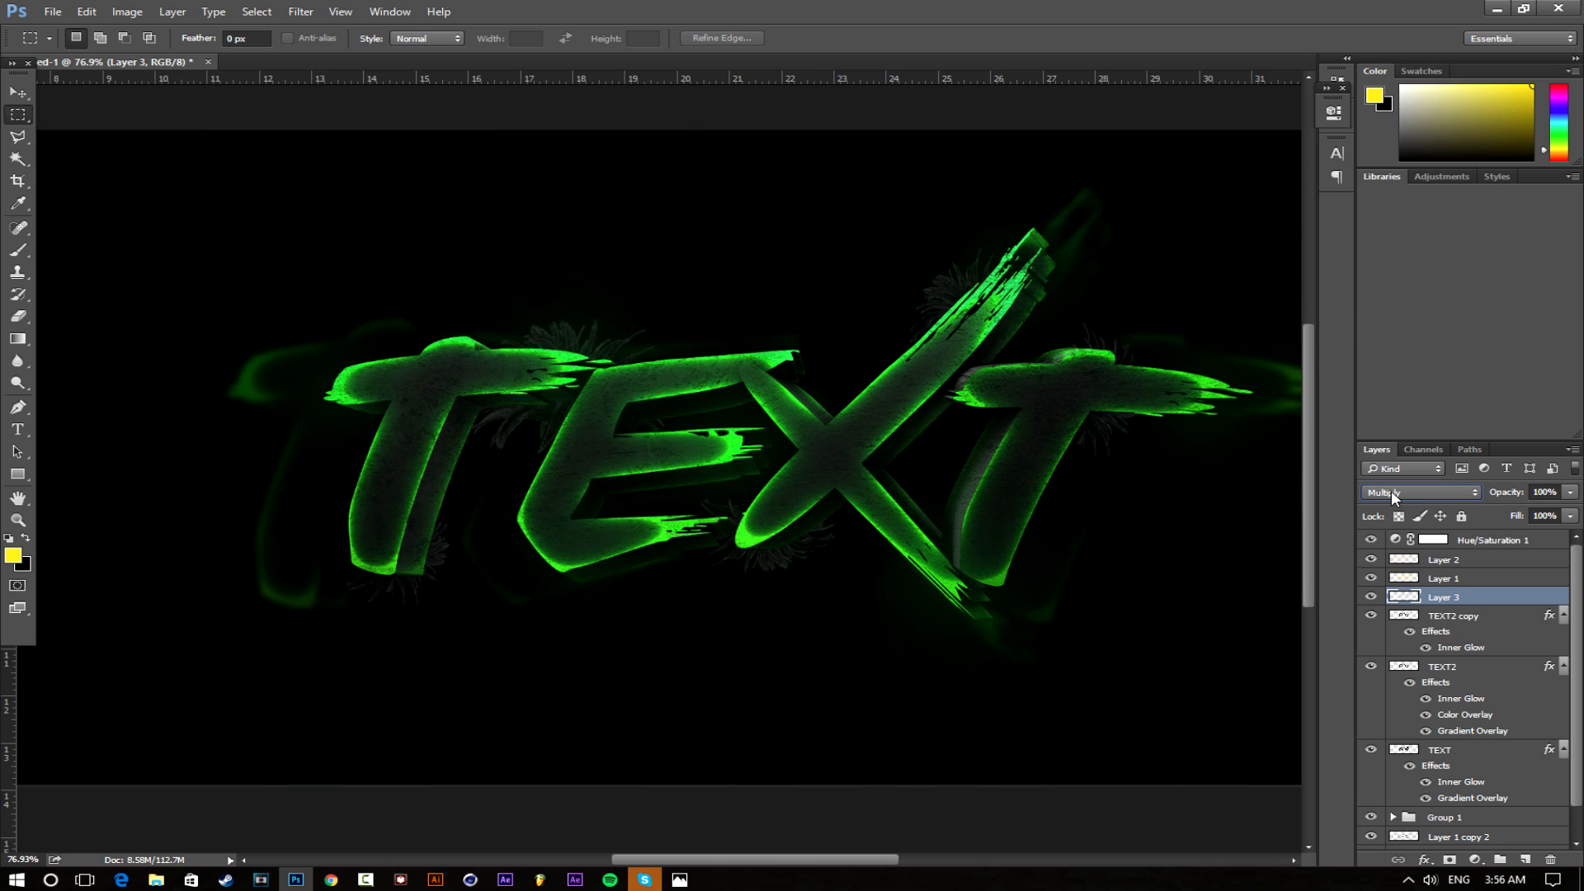
scroll(1391, 490, down, 8)
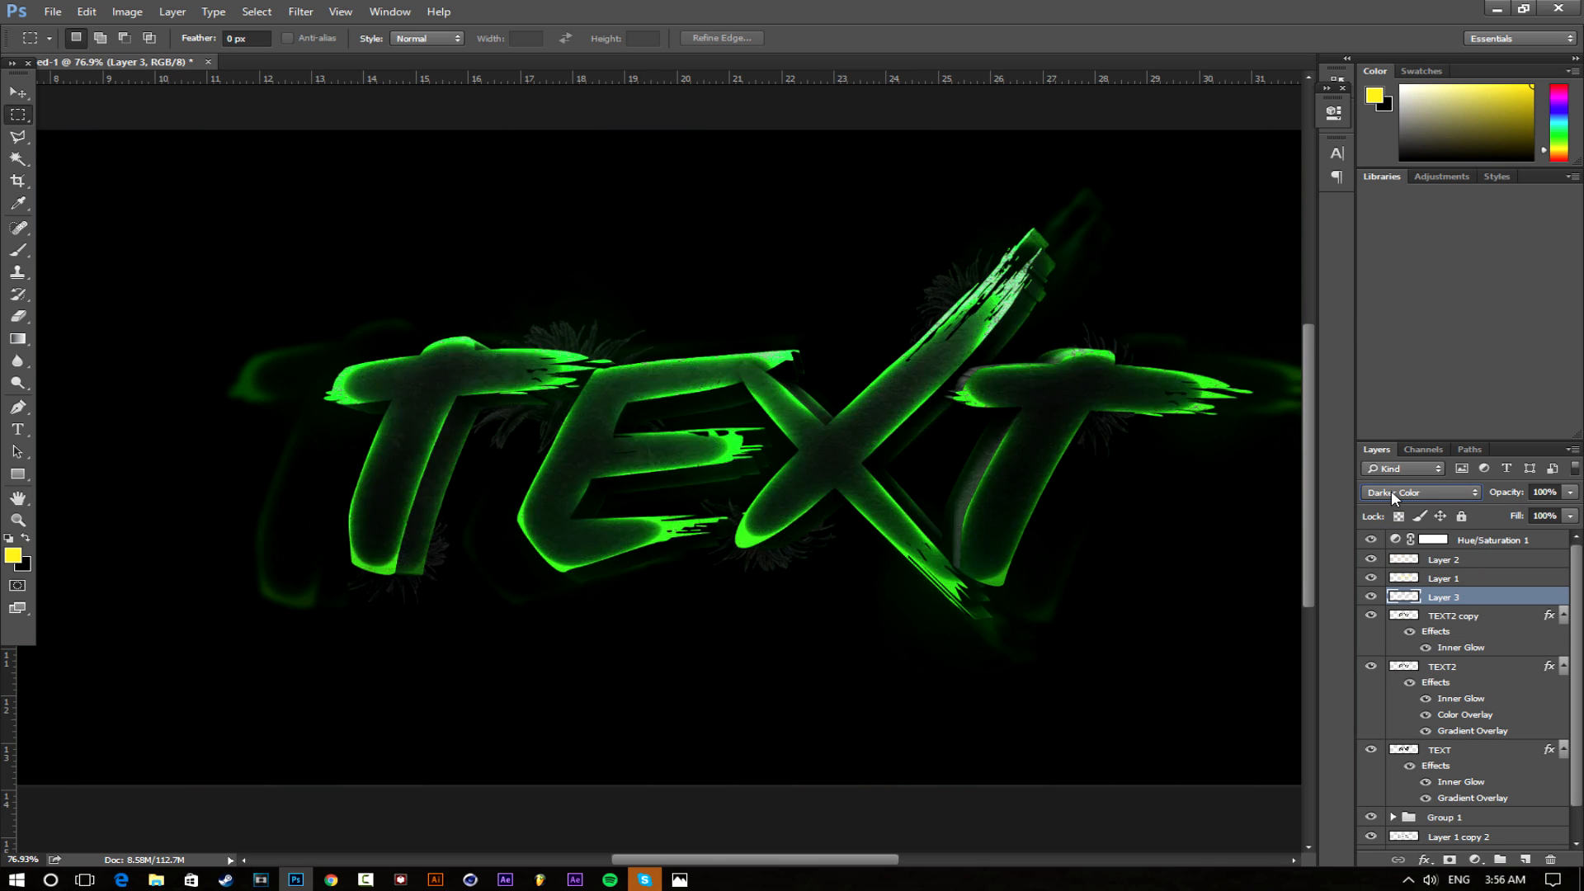
scroll(1391, 490, down, 1)
scroll(1391, 490, up, 1)
scroll(1391, 490, down, 1)
Set Layer 3's blend mode to Multiply and inspect the texture on the letters up close
click(1391, 491)
click(1380, 503)
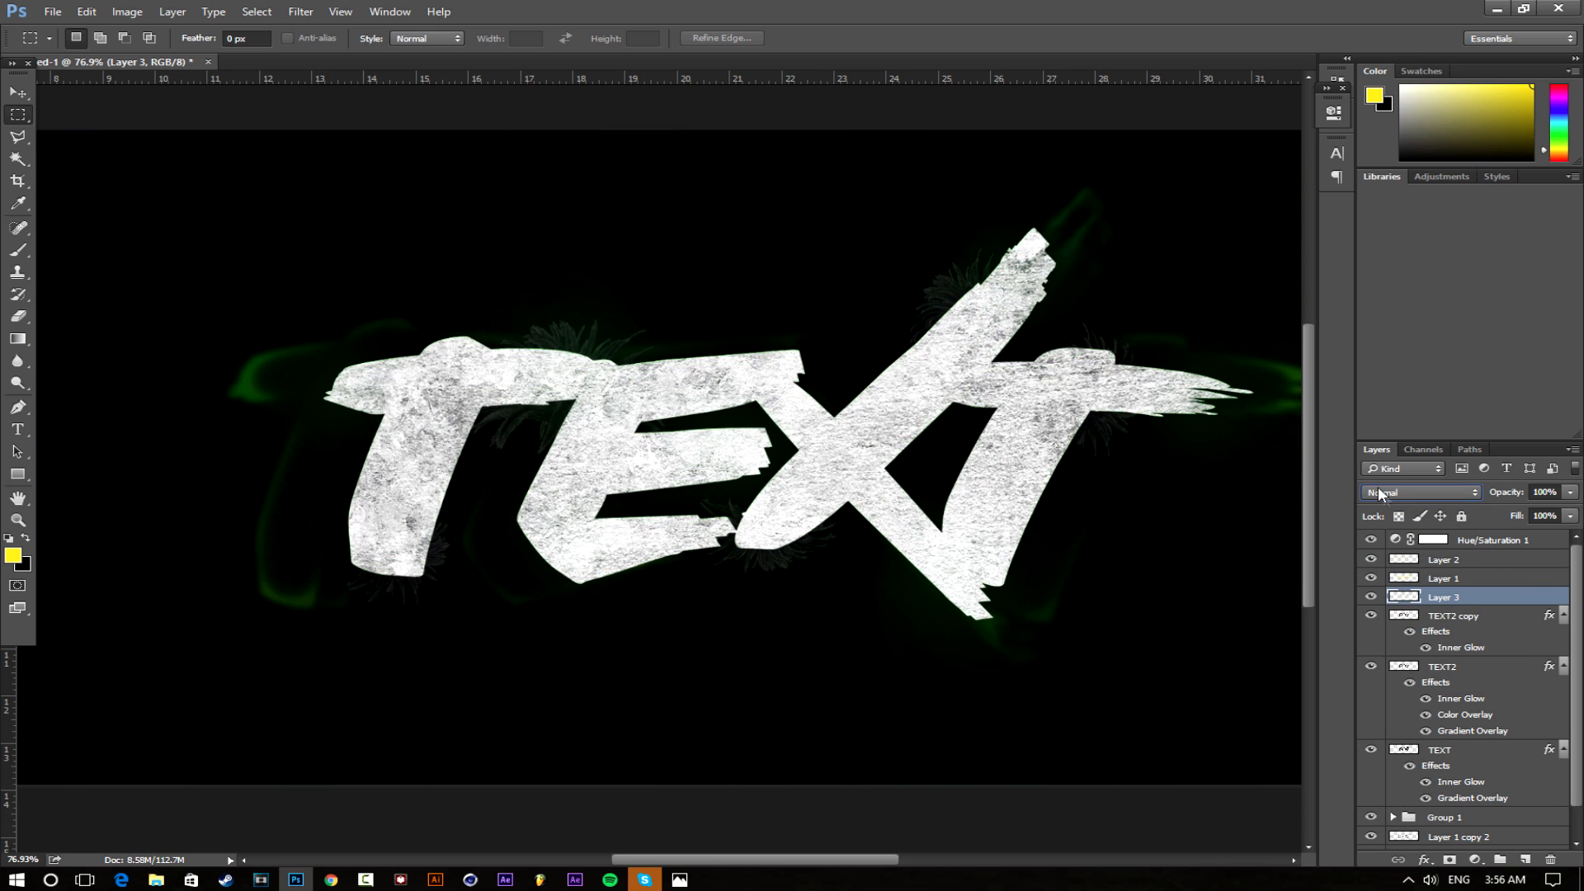
scroll(1378, 486, down, 2)
scroll(1378, 495, down, 1)
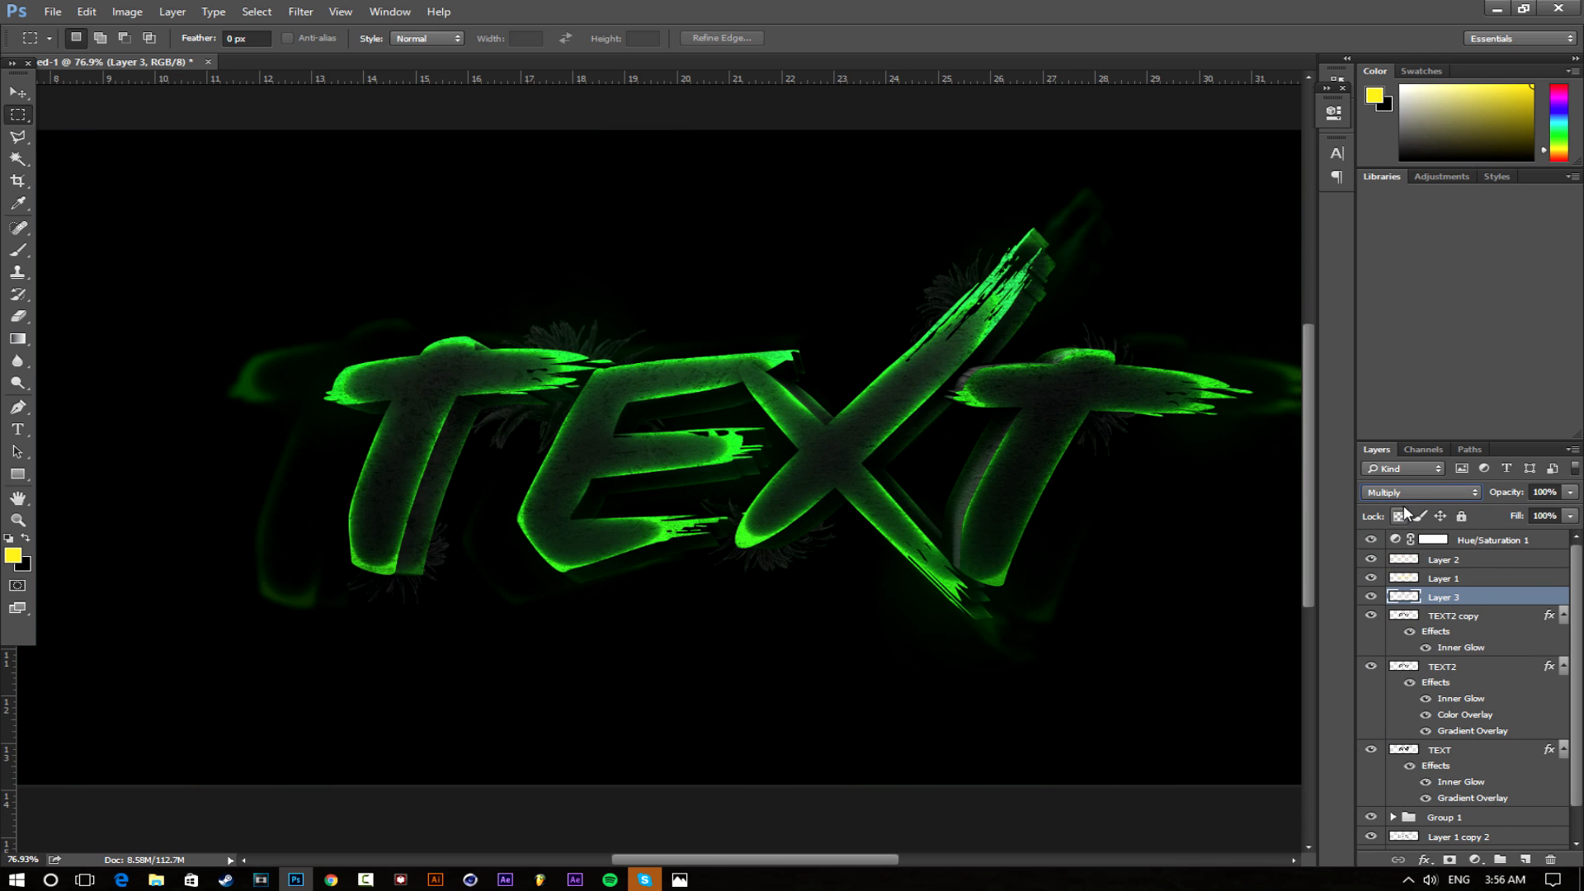
click(17, 522)
drag(467, 492, 528, 492)
key(ctrl+0)
drag(737, 460, 810, 467)
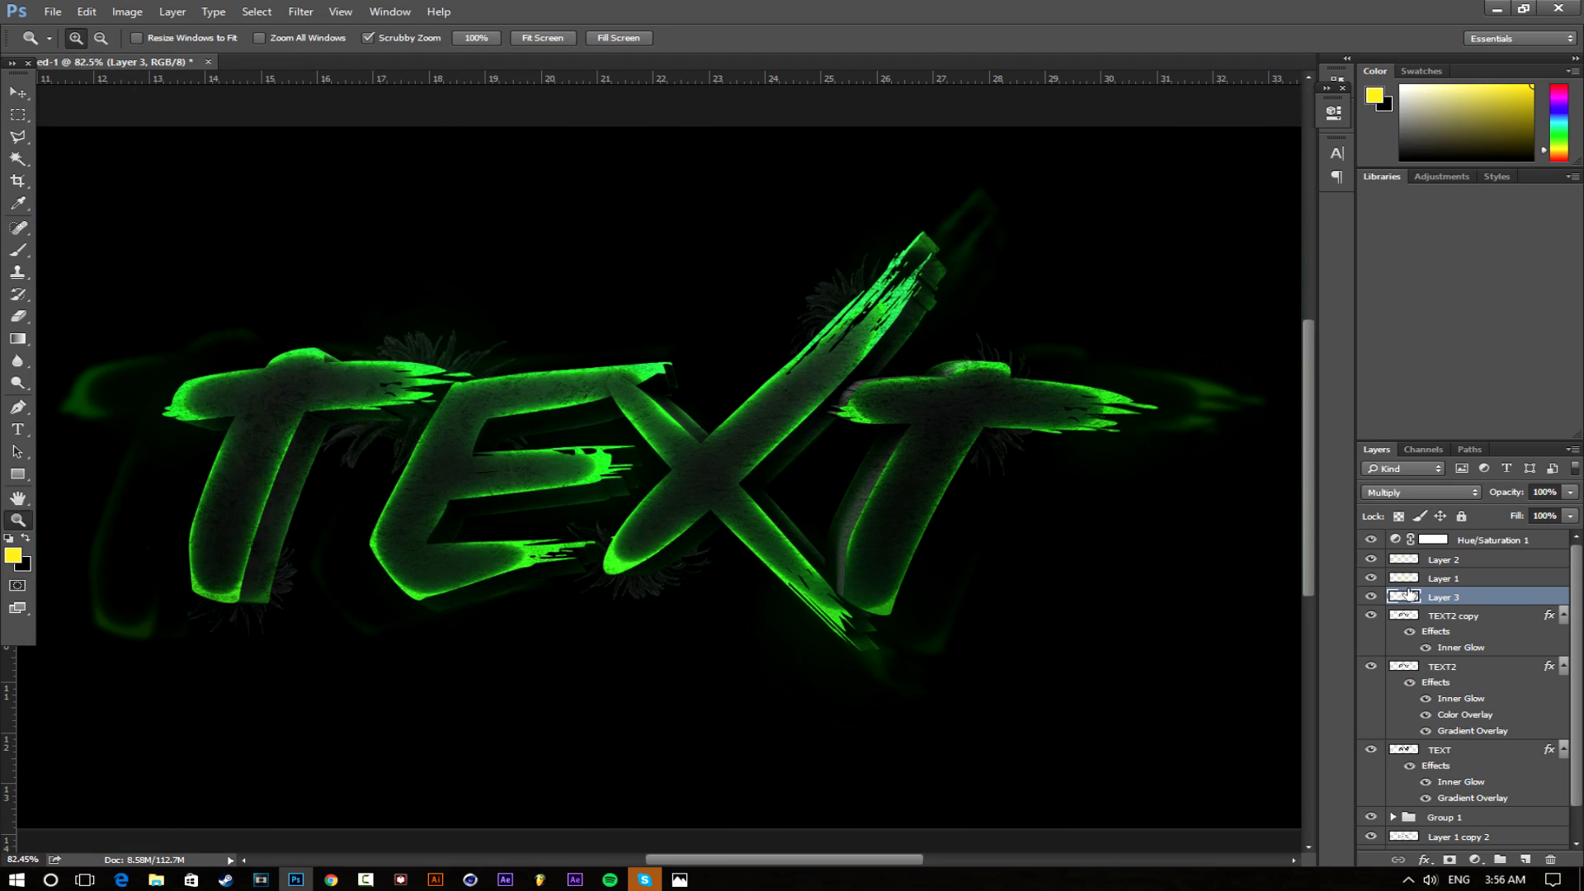
drag(846, 520, 949, 503)
drag(780, 363, 752, 385)
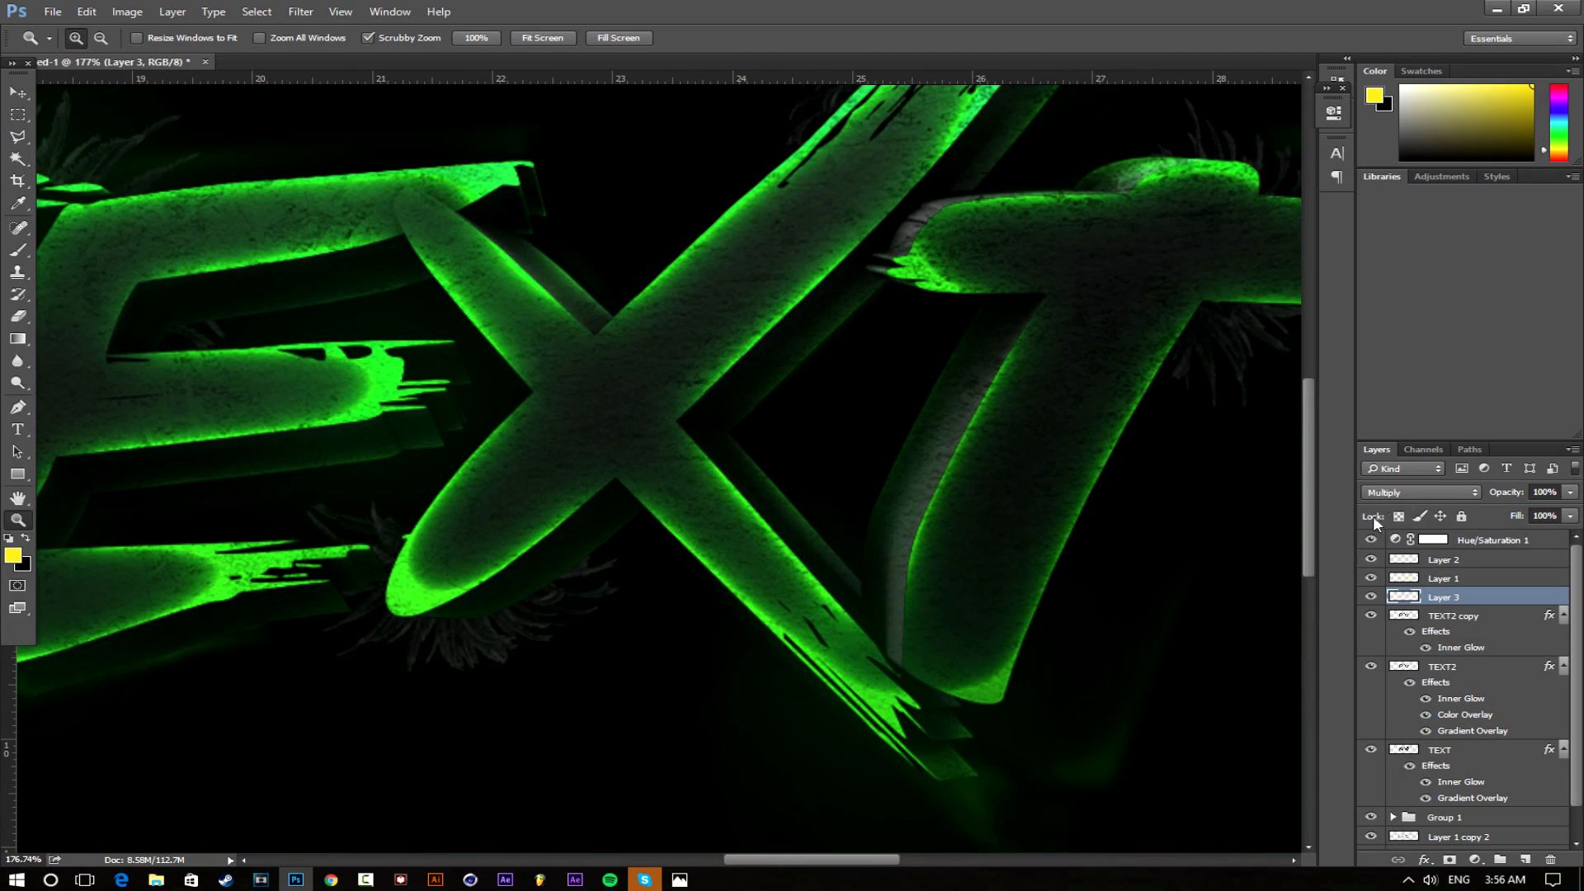
Try further blend modes up to Divide on Layer 3 and return it to Multiply
click(1390, 493)
click(1391, 569)
scroll(1379, 495, down, 8)
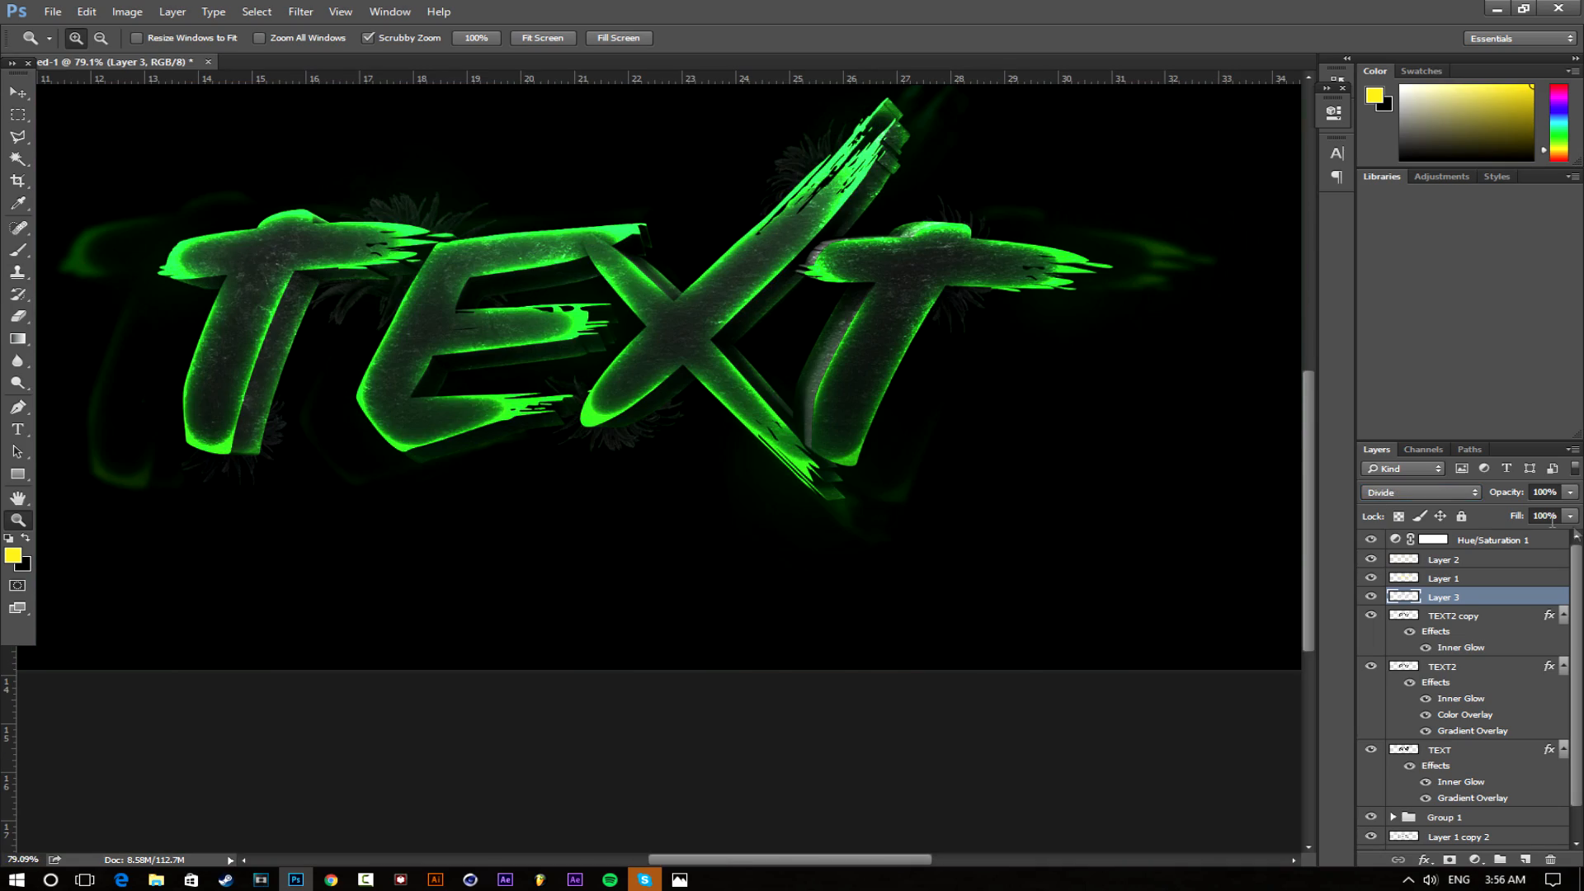
click(1417, 491)
click(1378, 548)
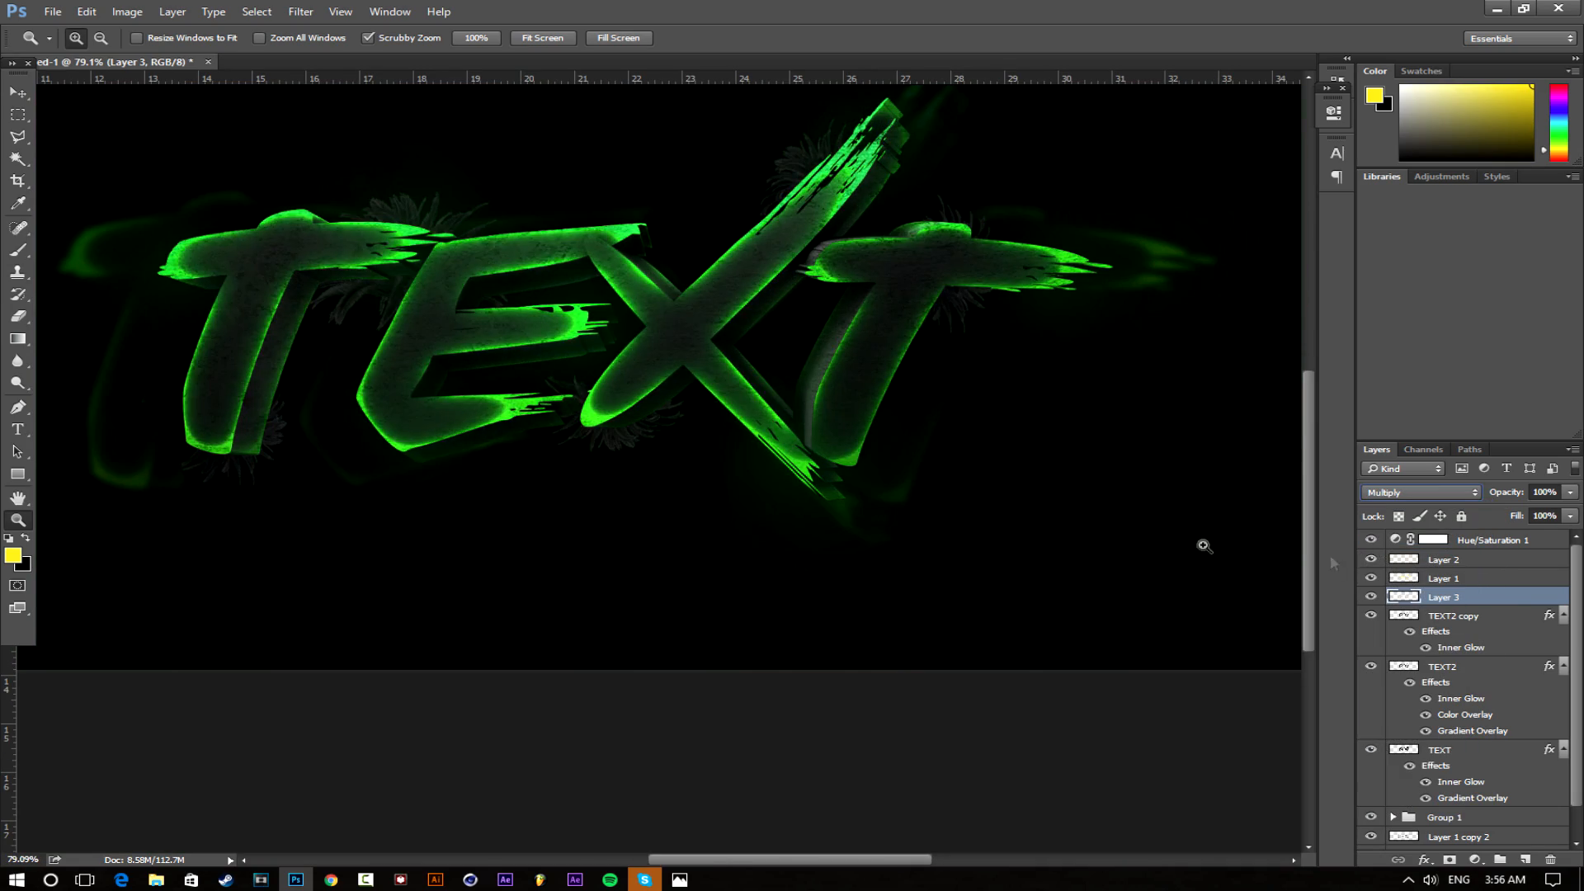
Create a new layer above Layer 2 and set the foreground color to white for the Brush tool
drag(883, 480, 829, 477)
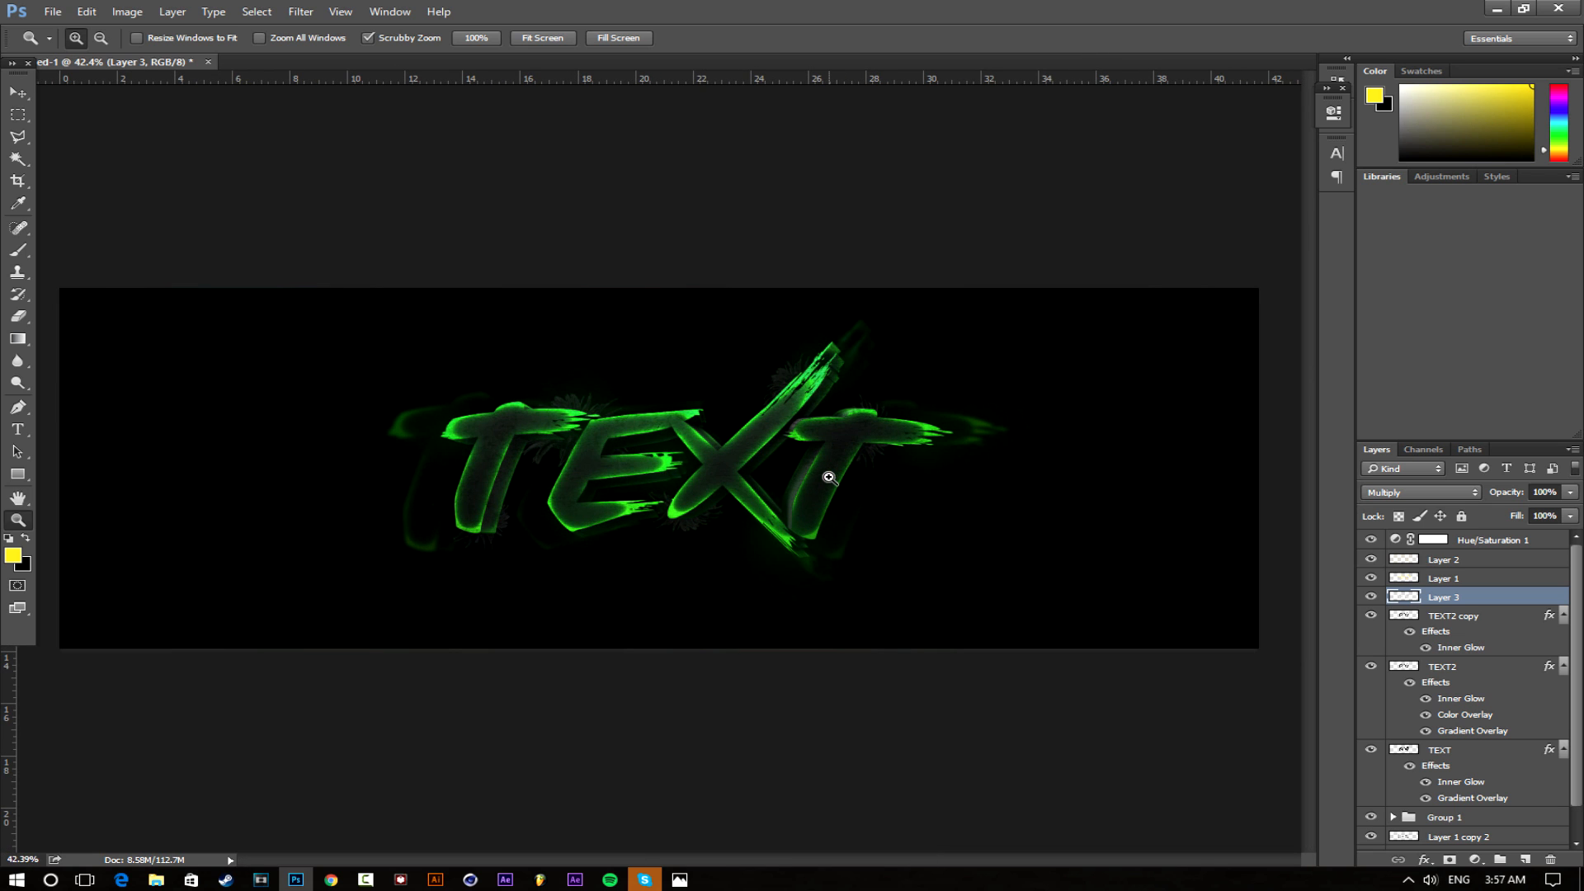
drag(813, 468, 815, 507)
click(1489, 563)
click(1535, 858)
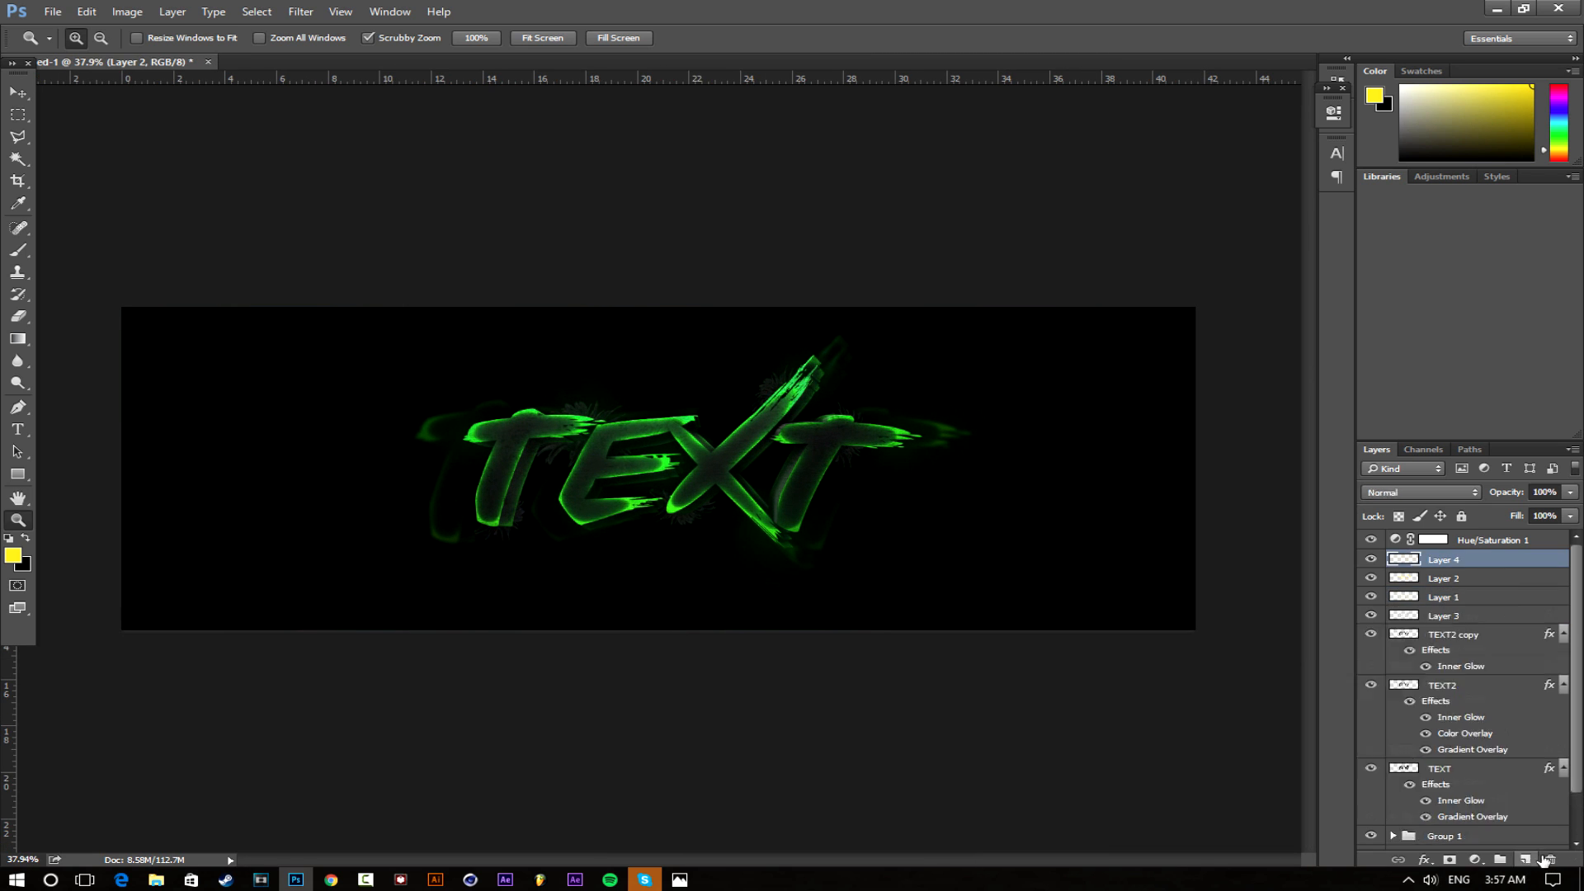
click(12, 256)
click(12, 557)
drag(1097, 503, 946, 379)
click(1487, 477)
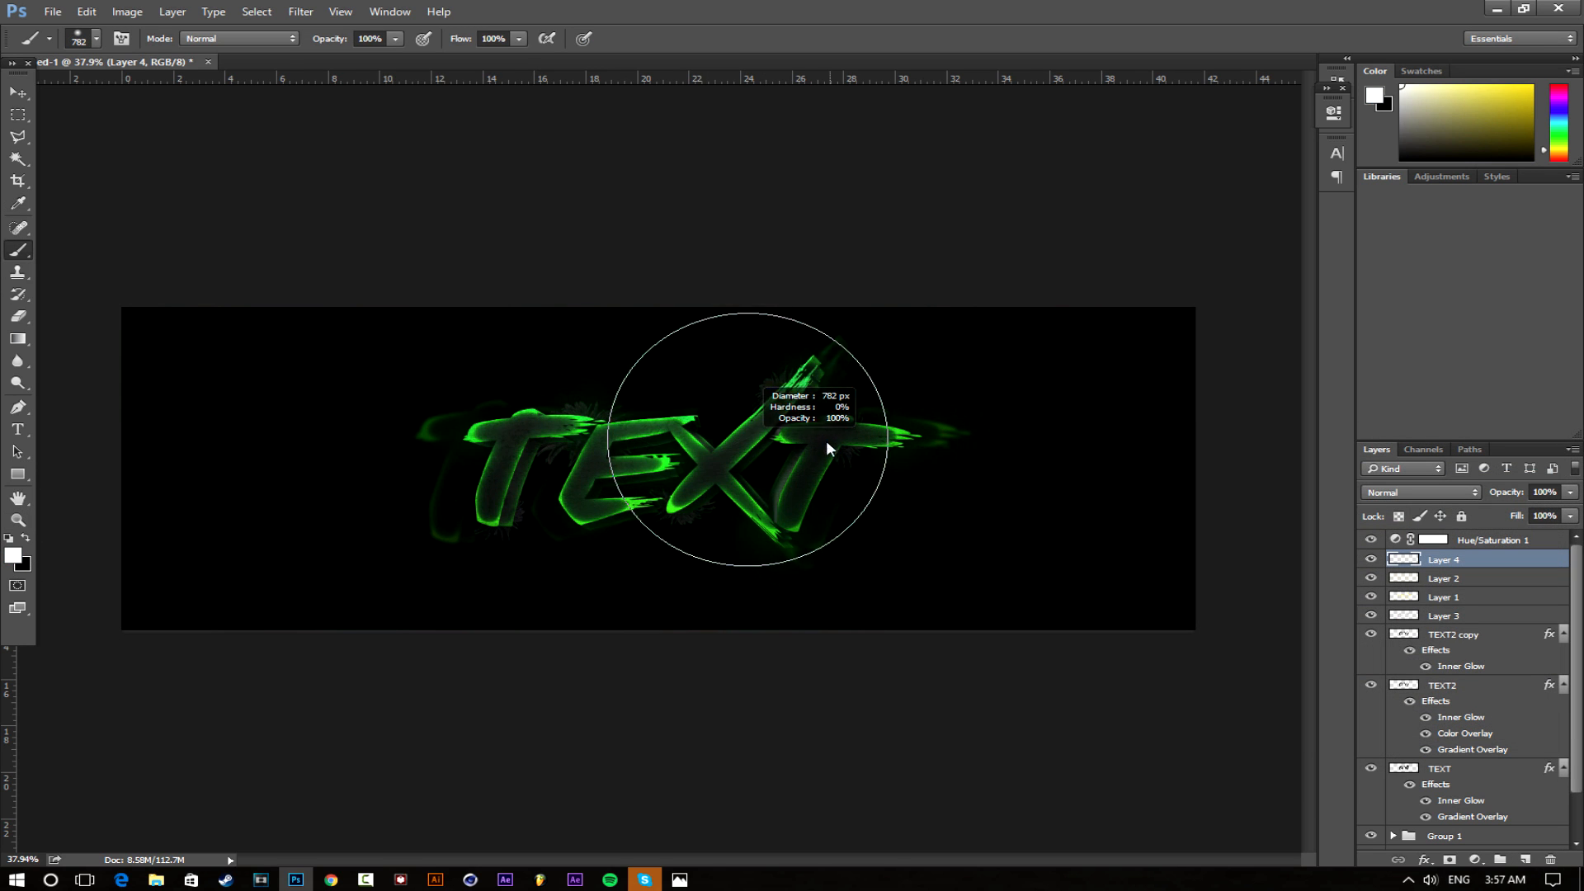
Reduce the soft brush's diameter to 608 px and test white dabs along the canvas's top edge above the letters
click(660, 276)
key(ctrl+z)
drag(687, 368, 627, 369)
click(668, 303)
key(ctrl+z)
click(669, 293)
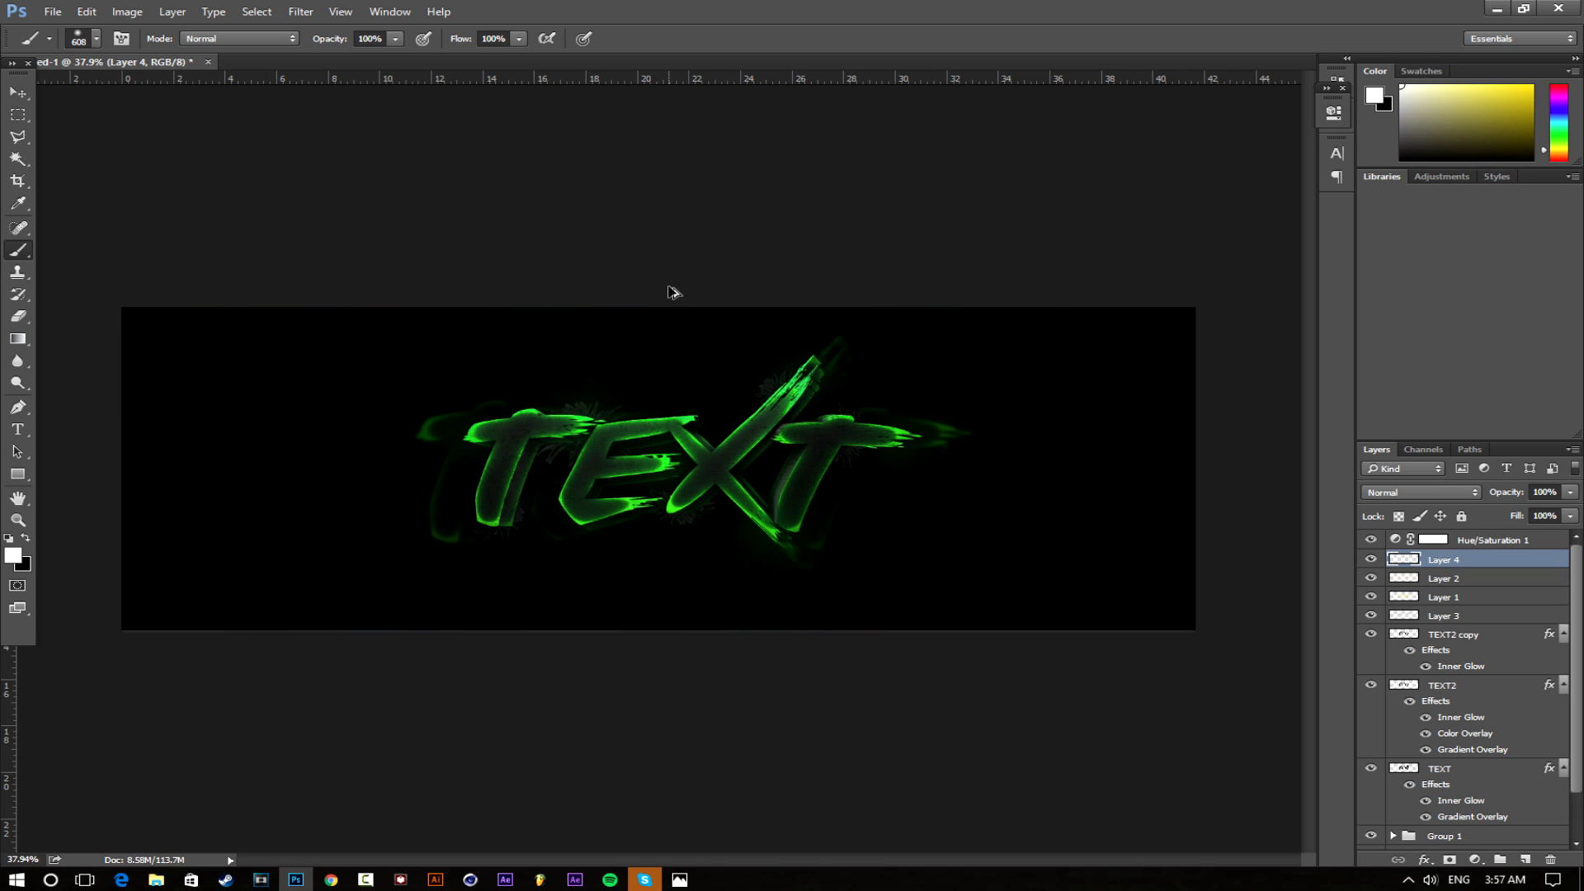
key(ctrl+z)
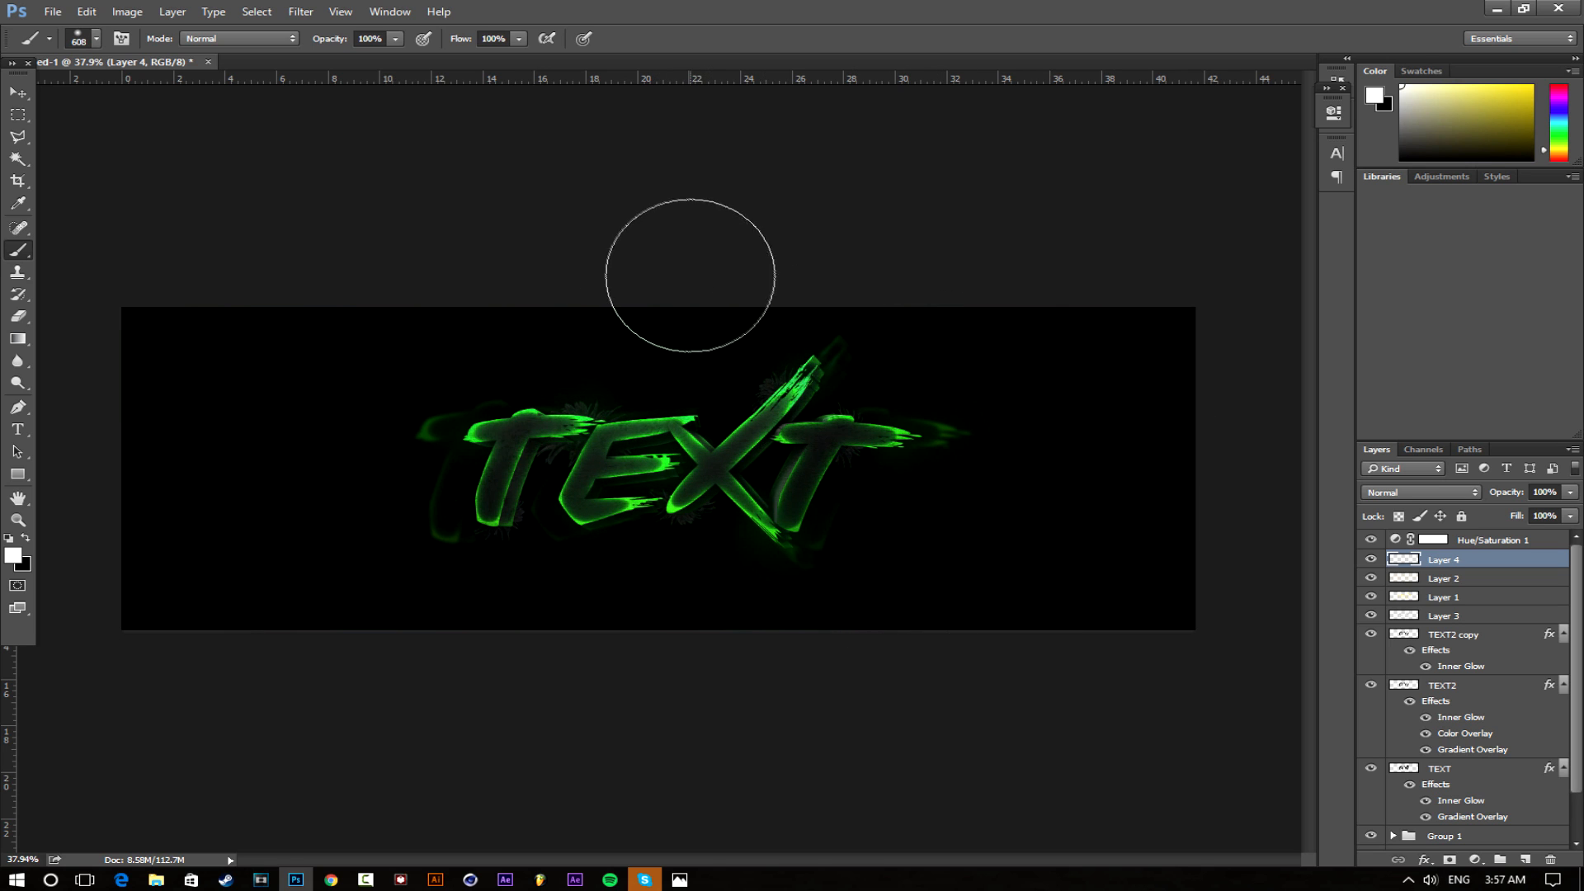
Paint a soft white light spot on Layer 4 at the middle of the canvas's top edge, undoing the test dabs
click(662, 300)
key(ctrl+z)
click(665, 274)
key(ctrl+z)
click(661, 301)
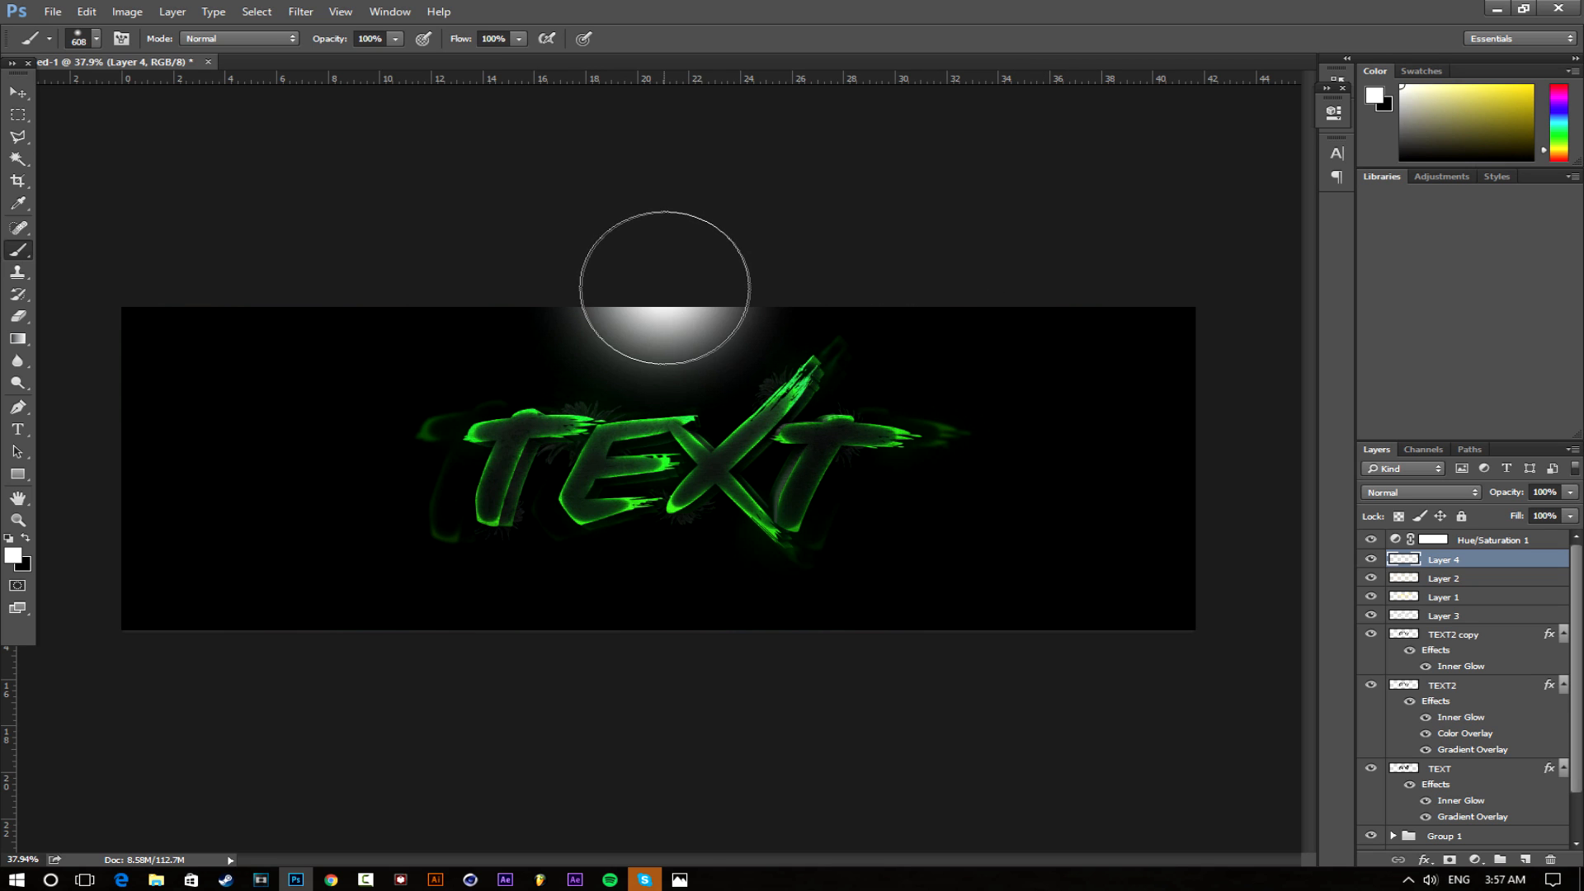
scroll(1073, 462, down, 3)
scroll(879, 514, up, 4)
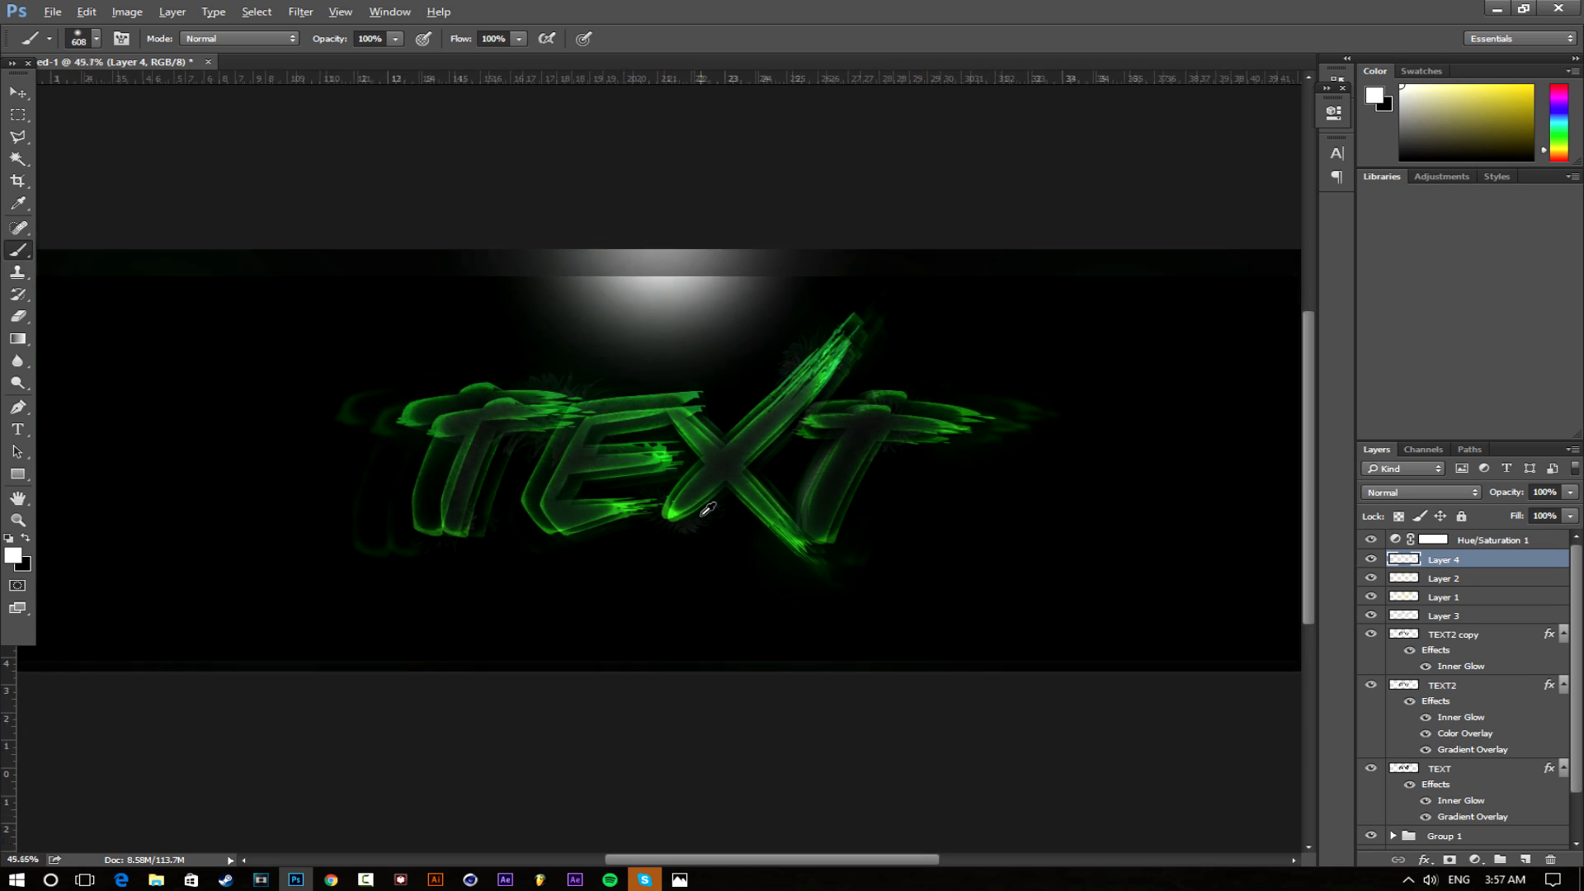
scroll(726, 726, down, 3)
scroll(730, 744, up, 3)
Switch to Photos to examine the lighting at the top of the reference Header.png, and bring up Chrome
mouse_move(679, 881)
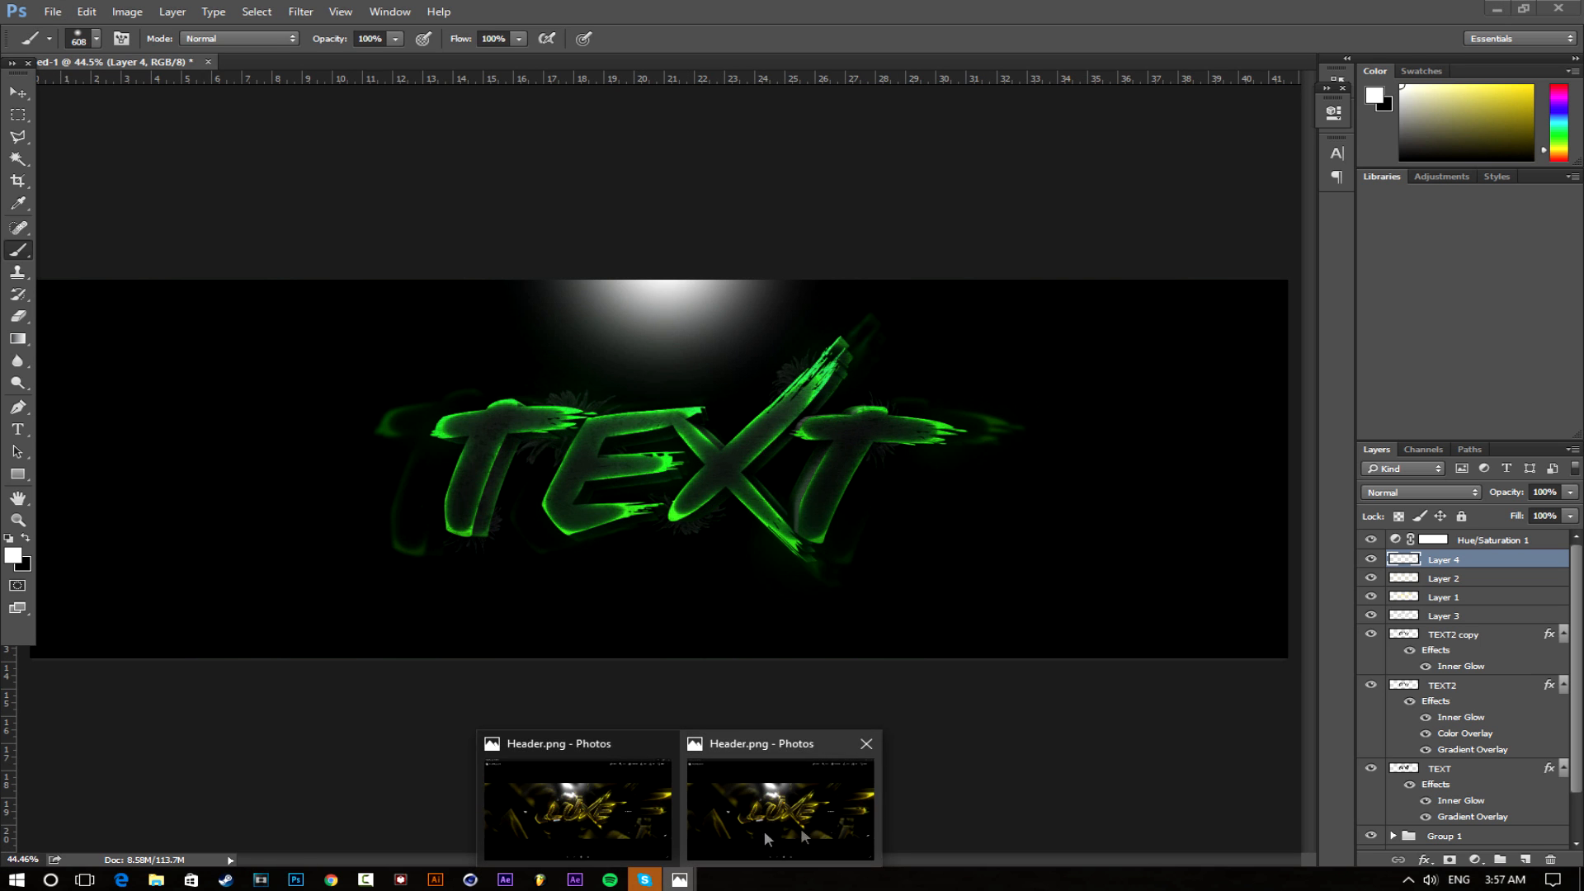
click(606, 809)
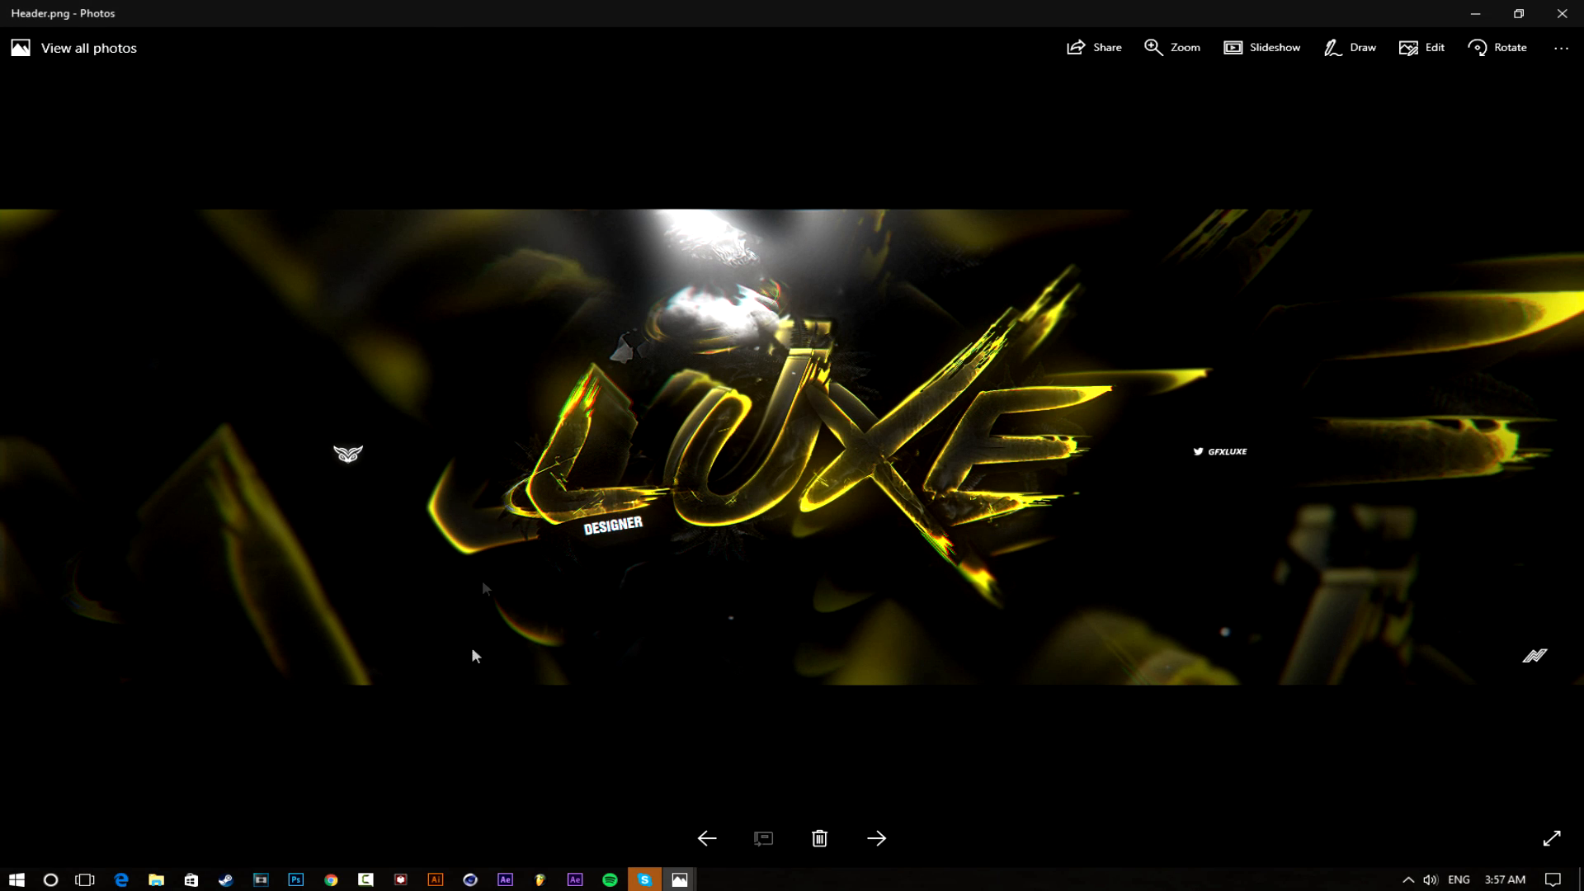
click(331, 879)
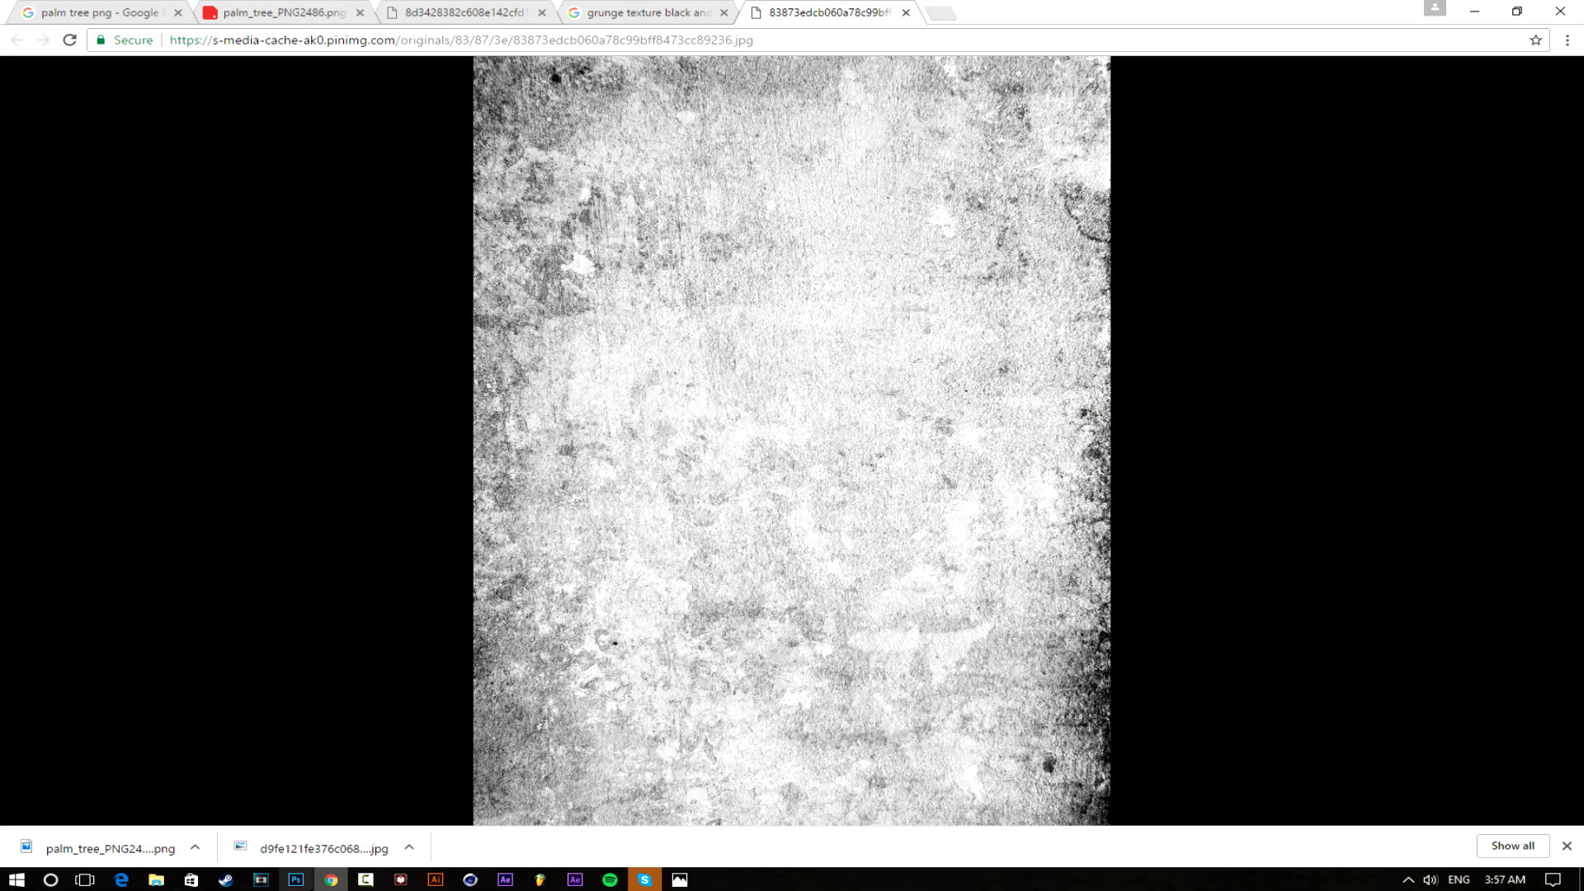
Switch to Photoshop and add a Curves adjustment layer above Layer 4 with a gentle S-curve that darkens shadows and lifts highlights
click(295, 880)
scroll(563, 504, up, 4)
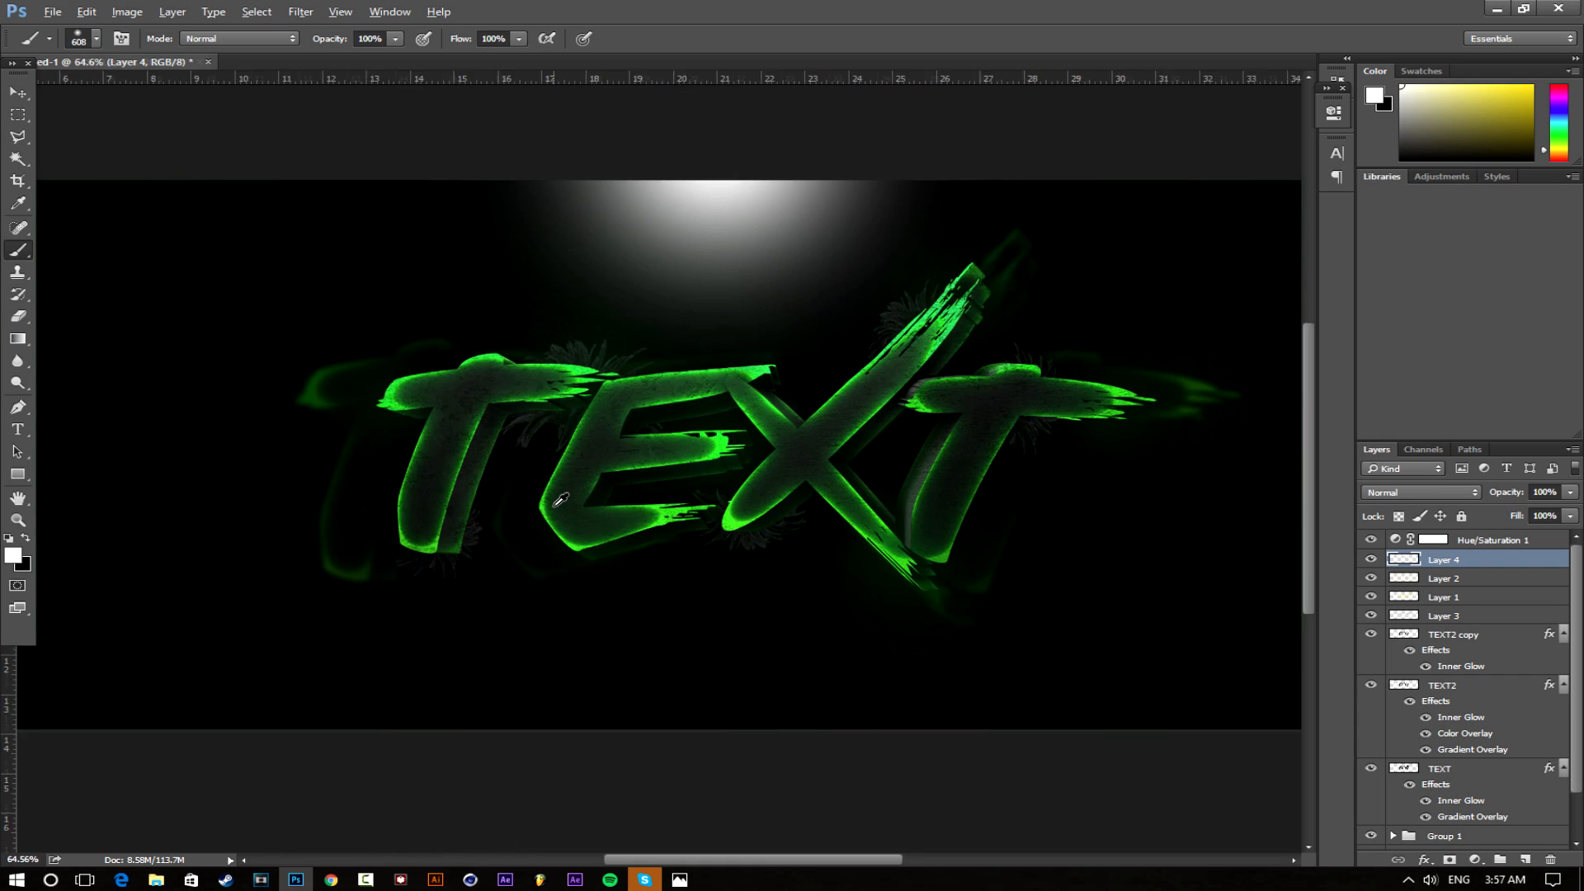
scroll(564, 504, down, 5)
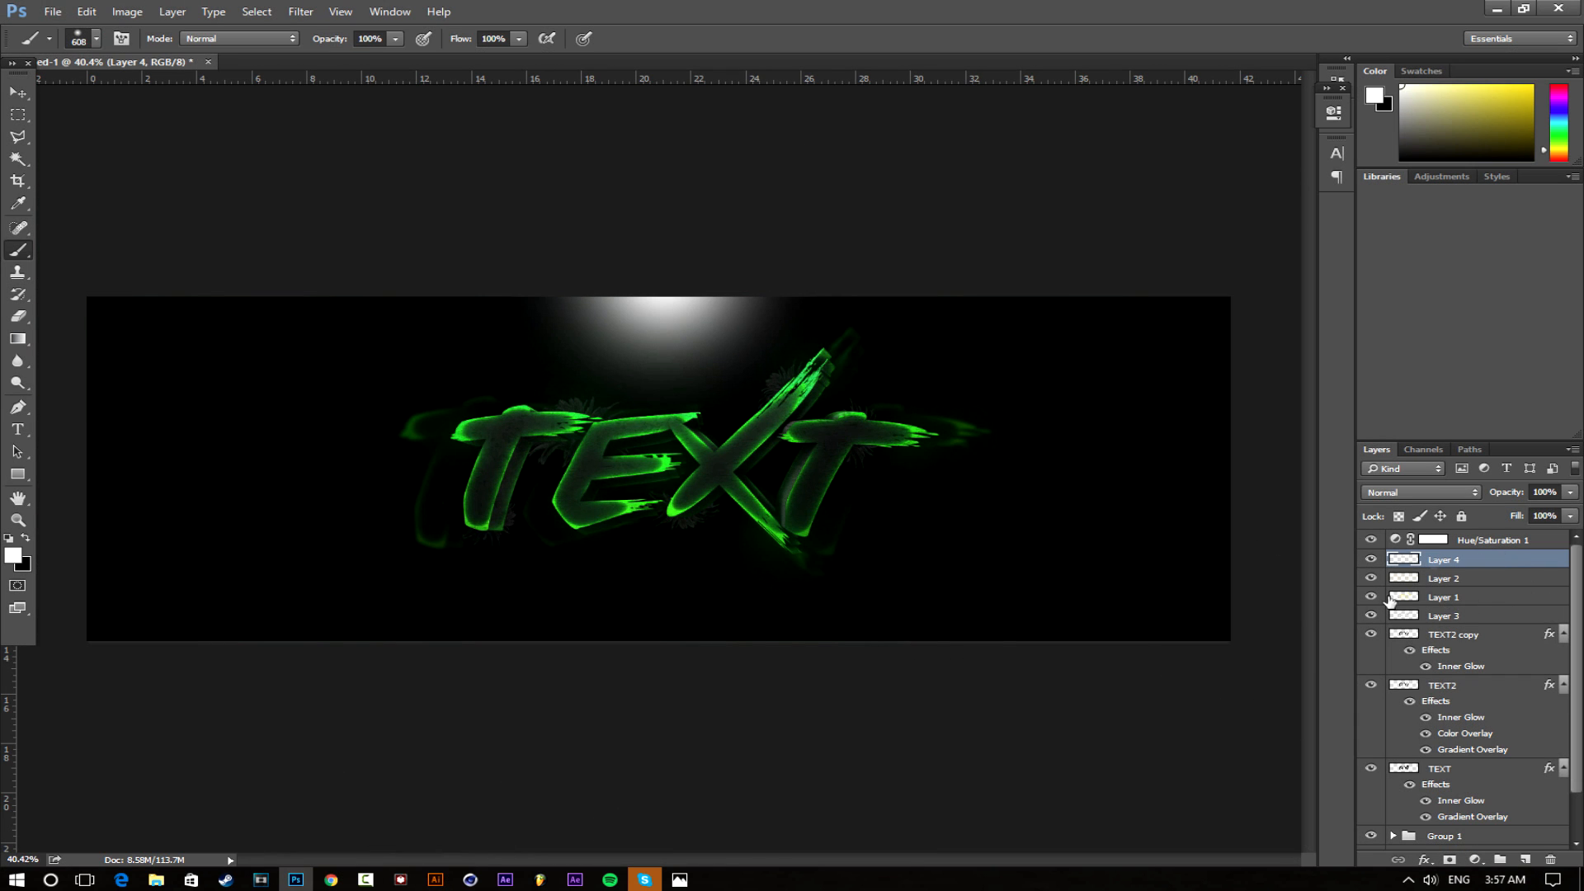
scroll(635, 505, up, 3)
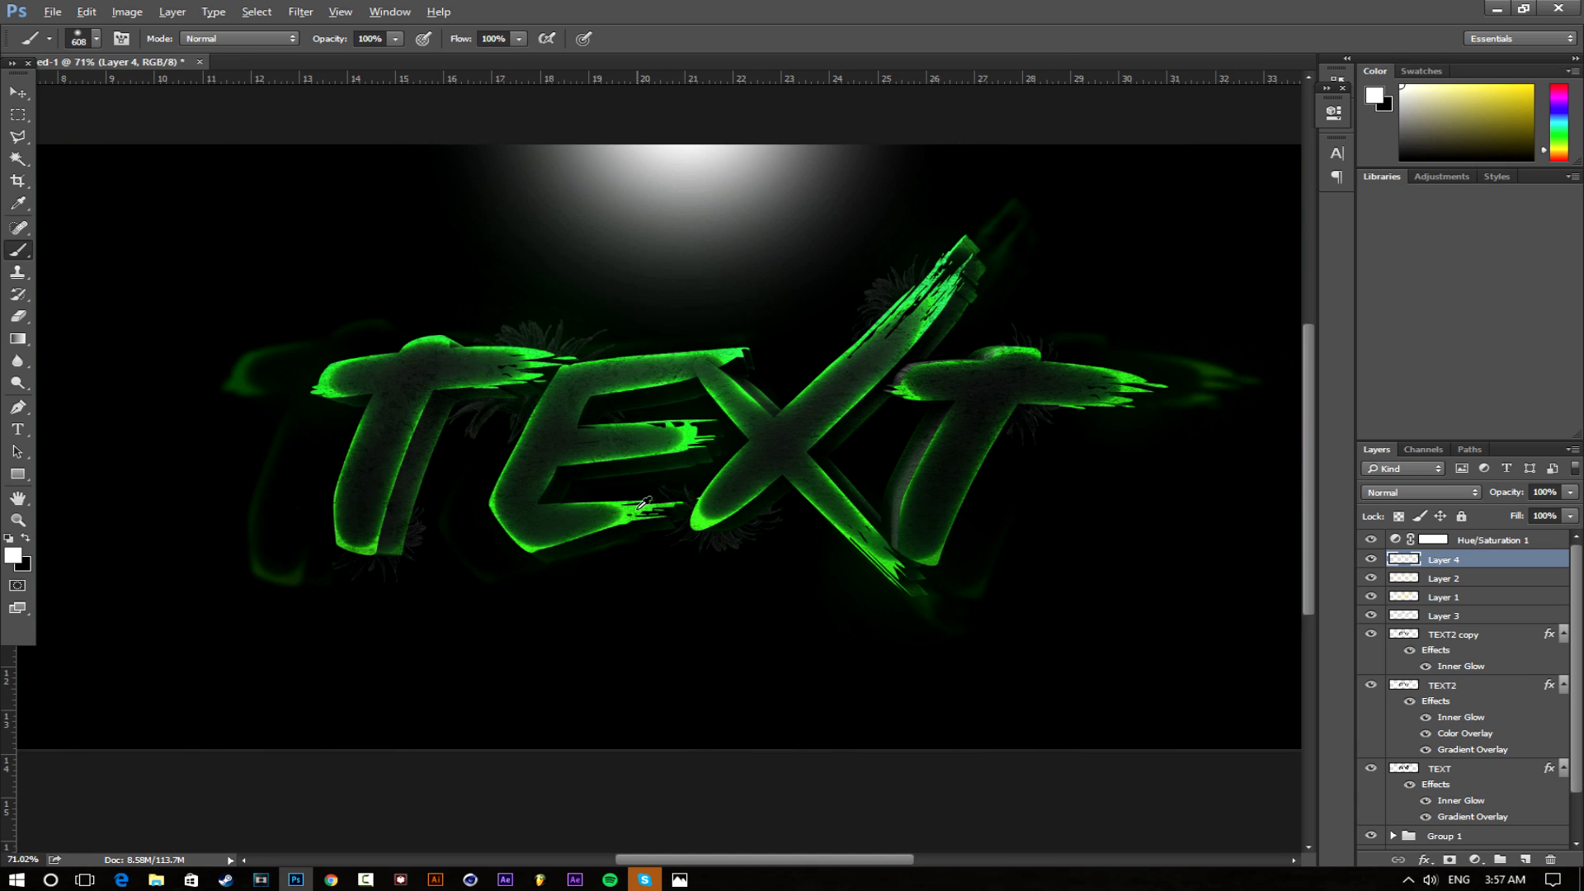
scroll(682, 471, down, 4)
scroll(828, 531, up, 3)
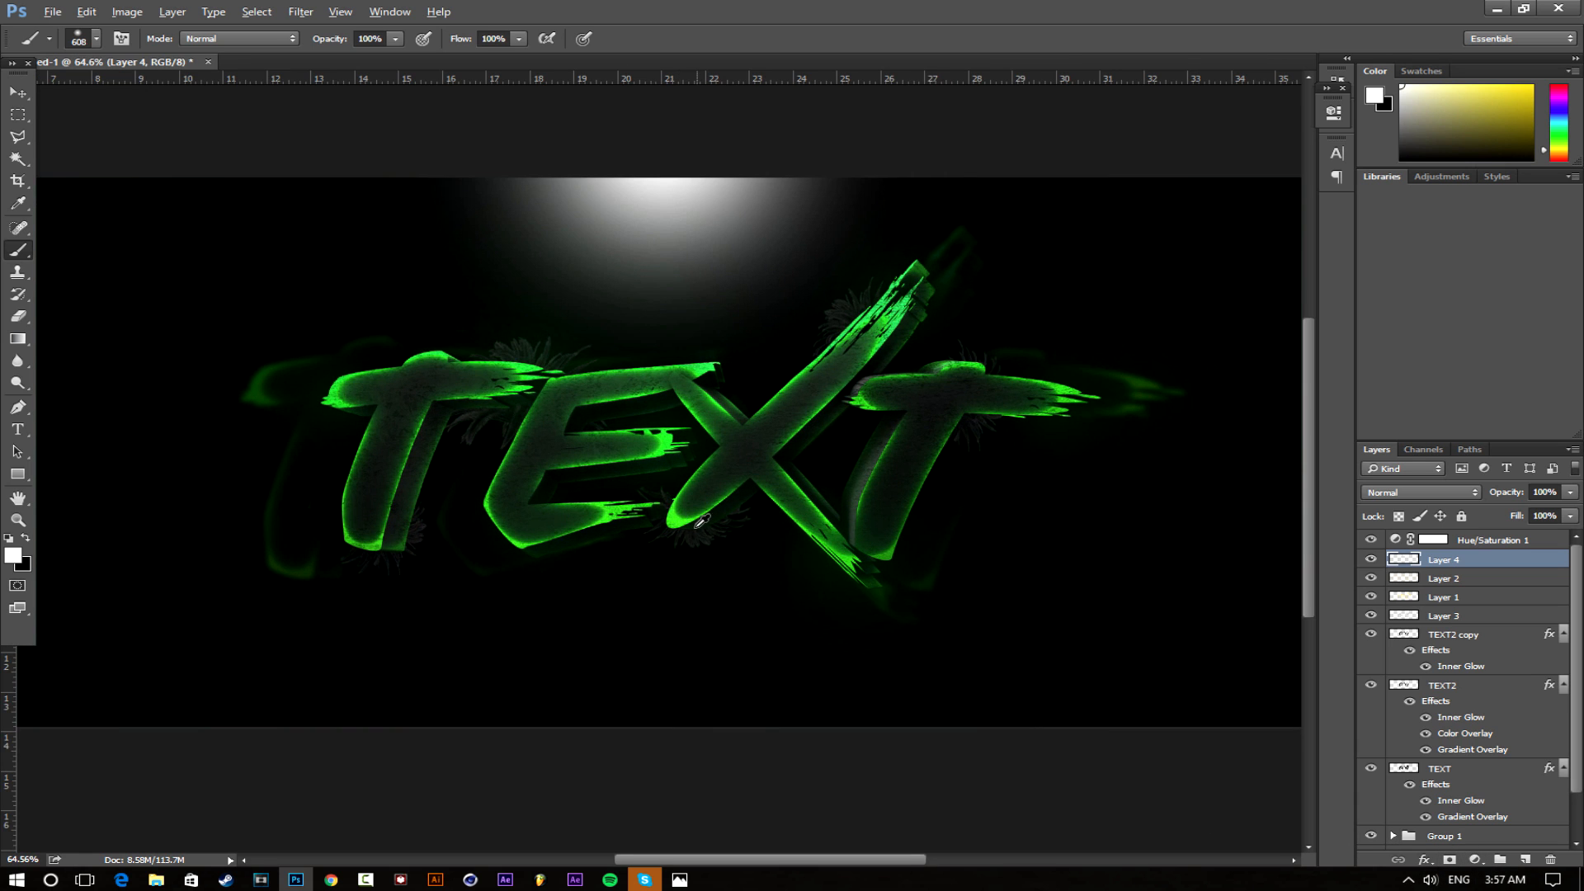
click(1476, 860)
click(1414, 302)
click(1481, 860)
click(1452, 592)
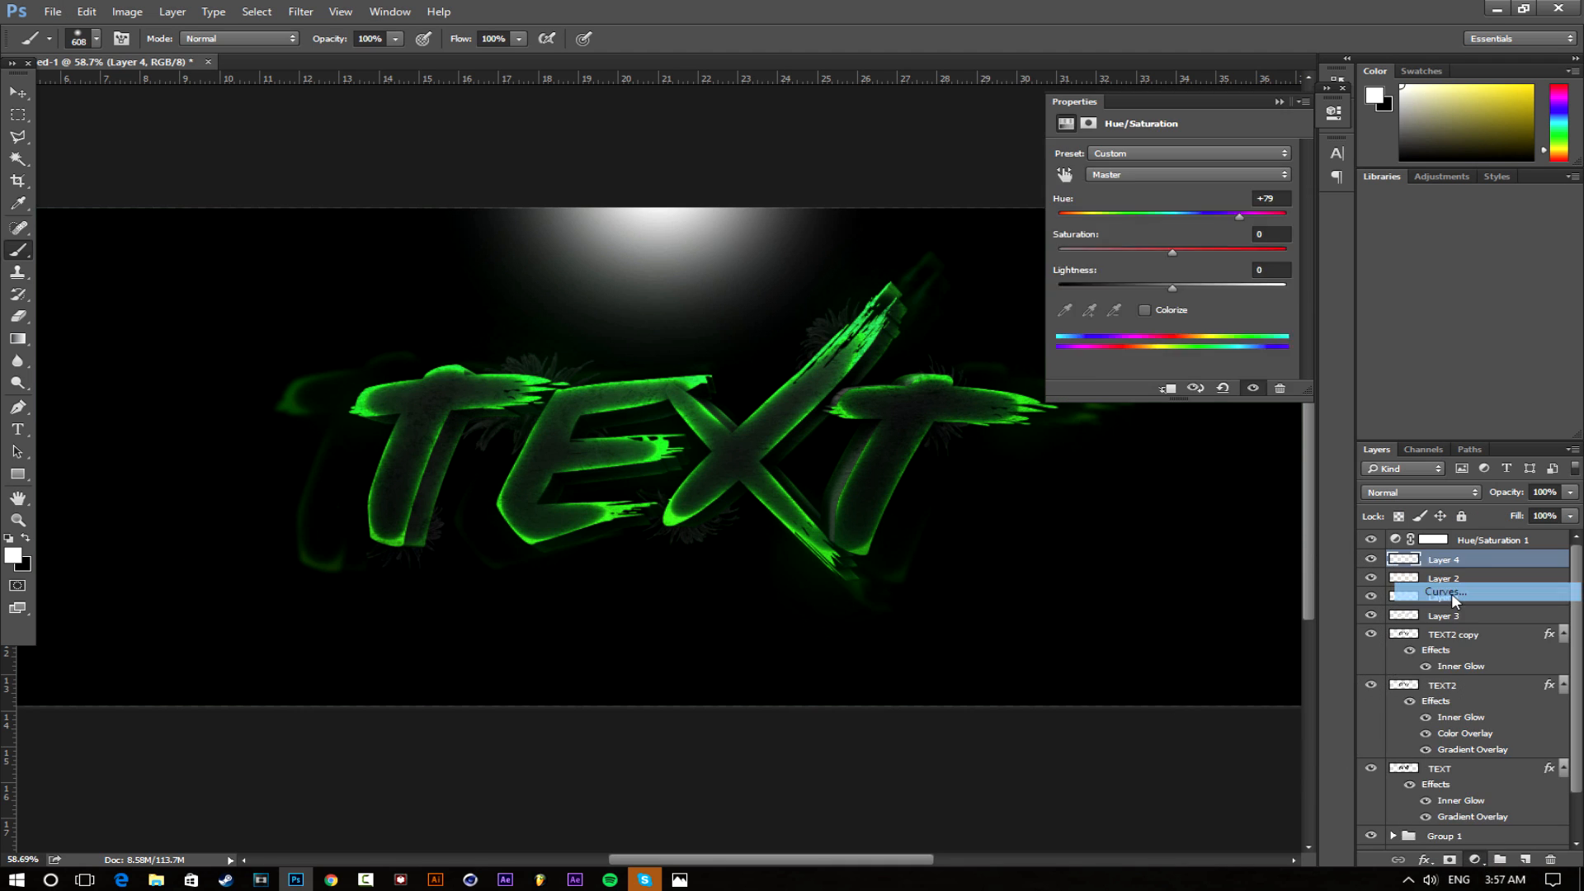
drag(1155, 311, 1161, 311)
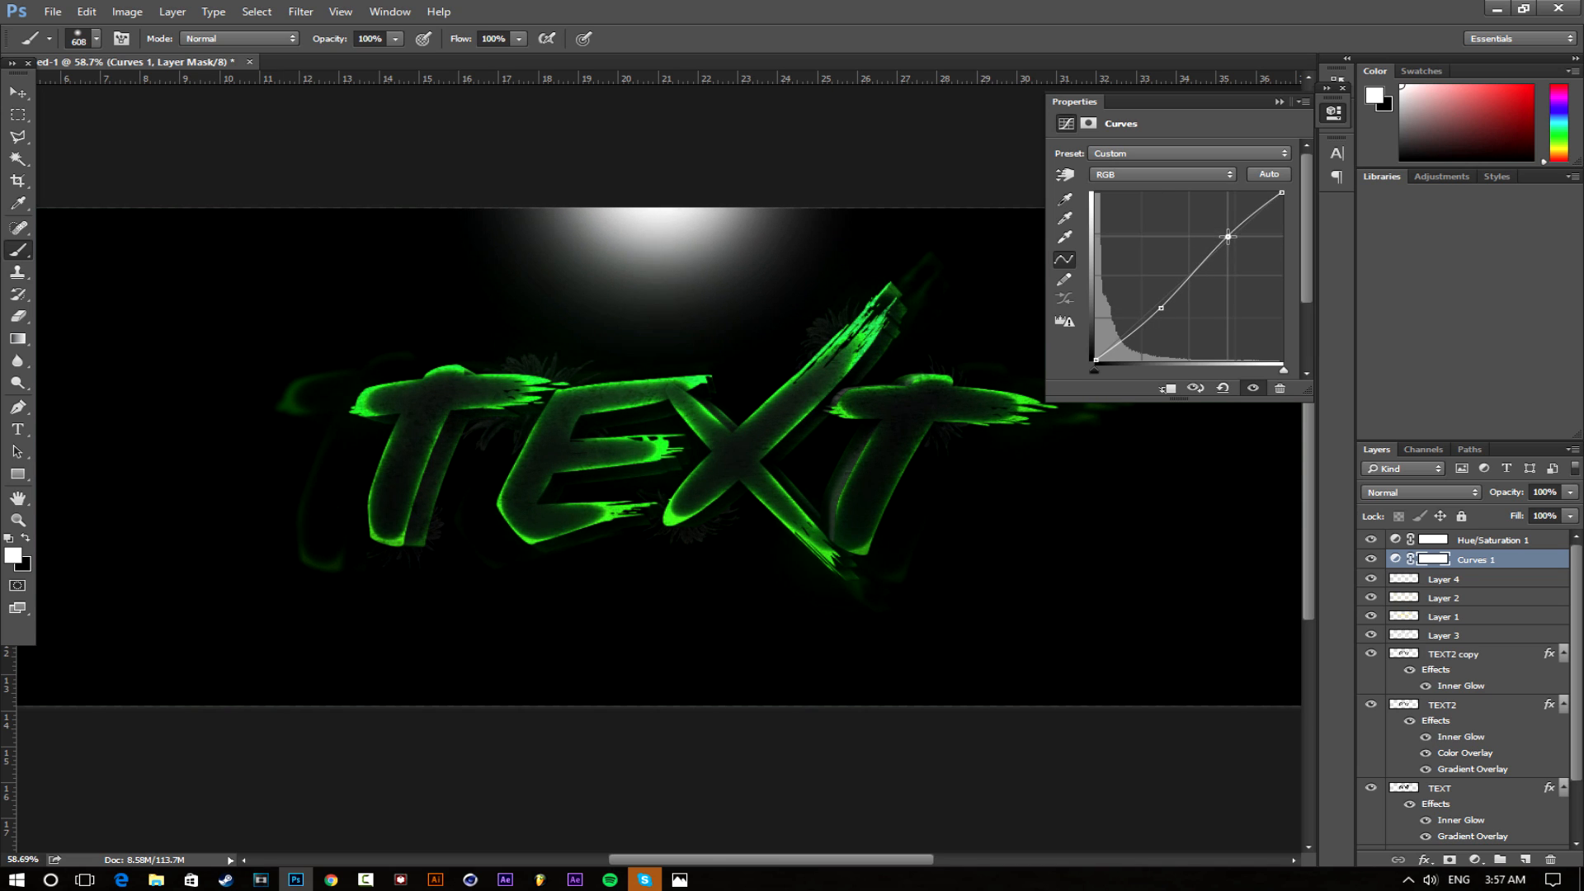
click(1345, 111)
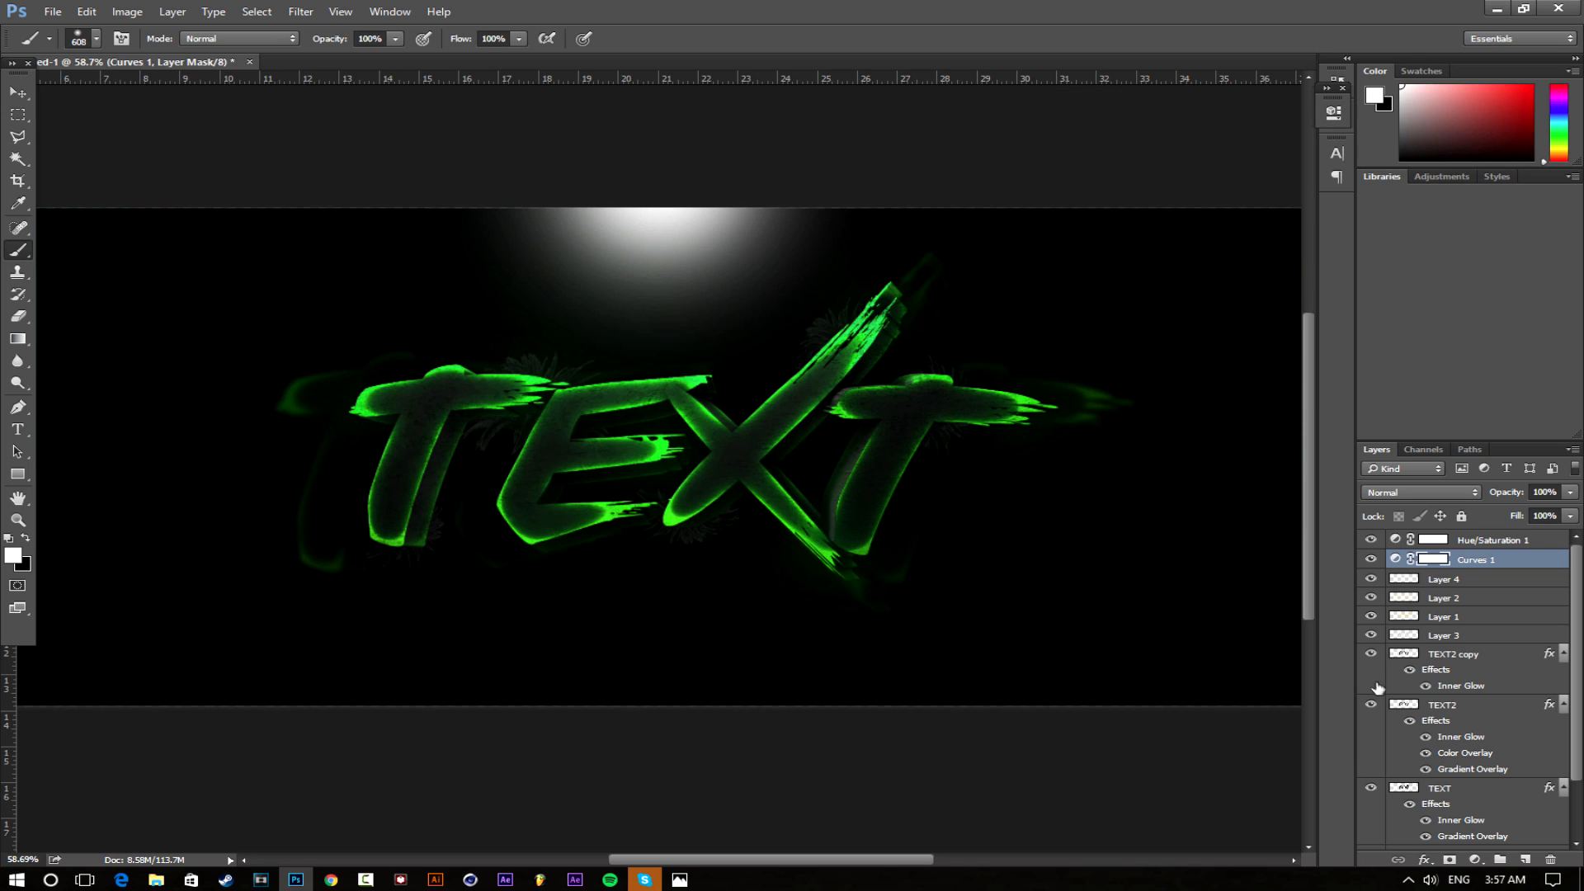
Compare the lettering with Layer 3 hidden and shown, and review Layer 2's blending and opacity settings
click(1372, 636)
click(1372, 635)
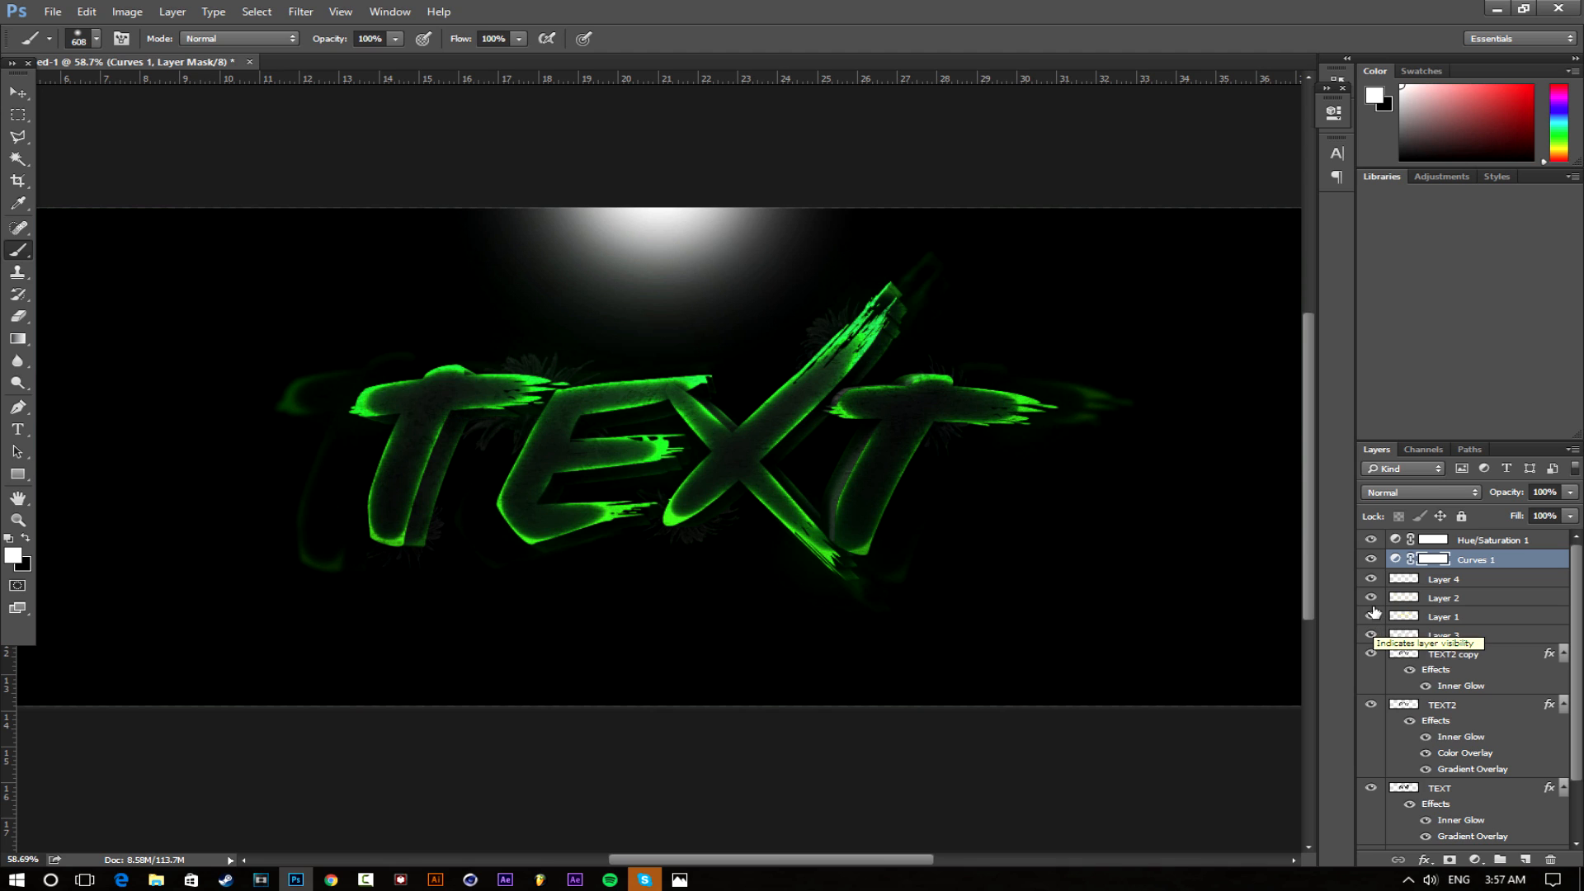
click(1434, 601)
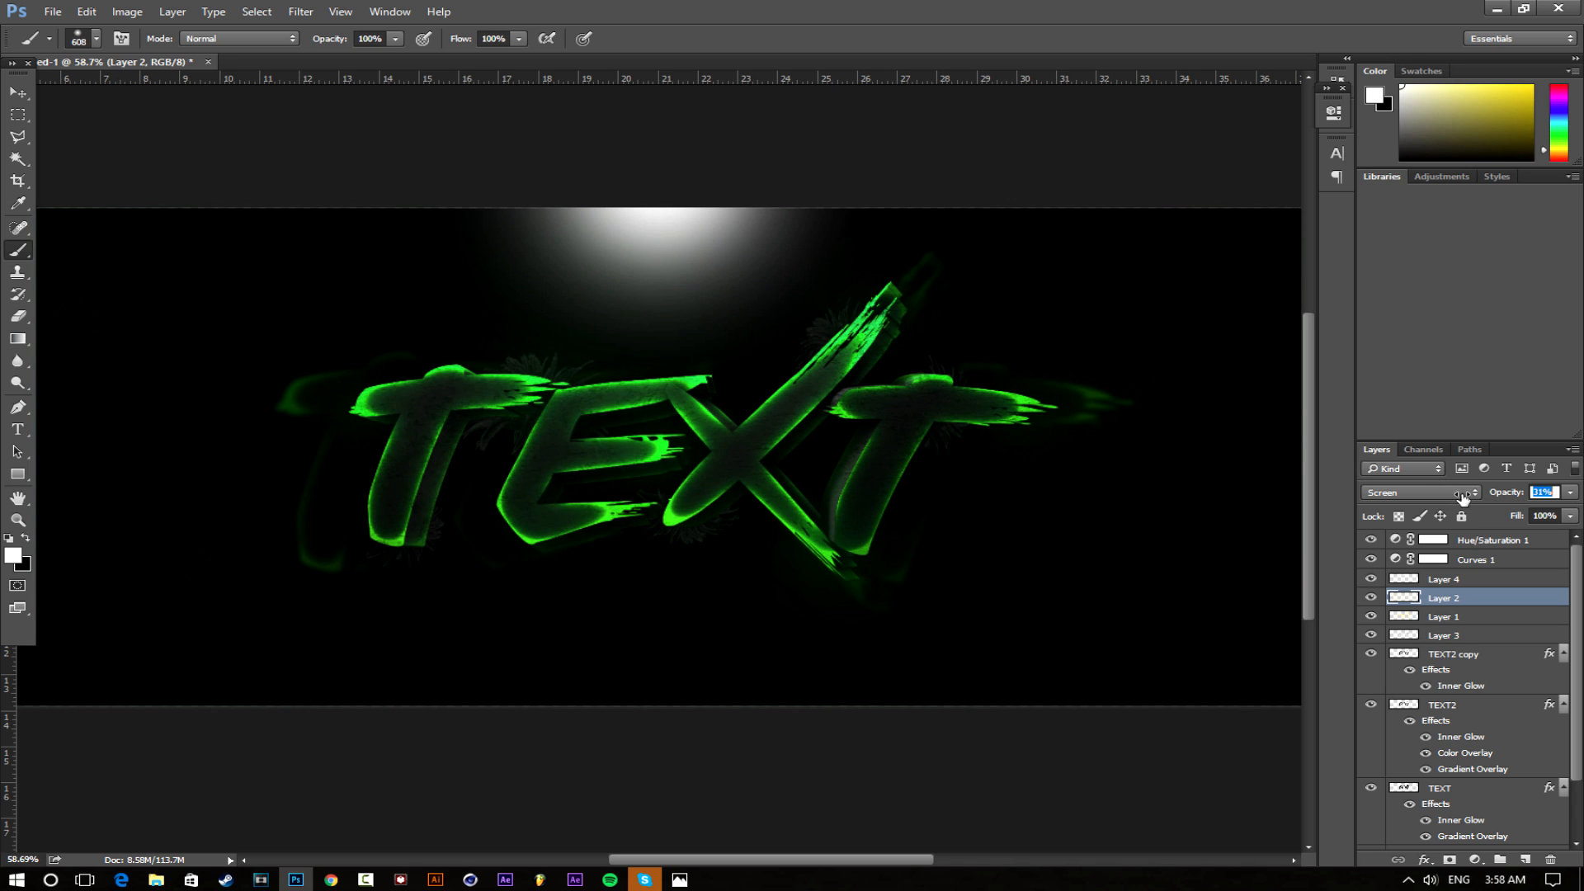
click(18, 519)
click(471, 499)
scroll(660, 477, down, 4)
scroll(675, 492, up, 4)
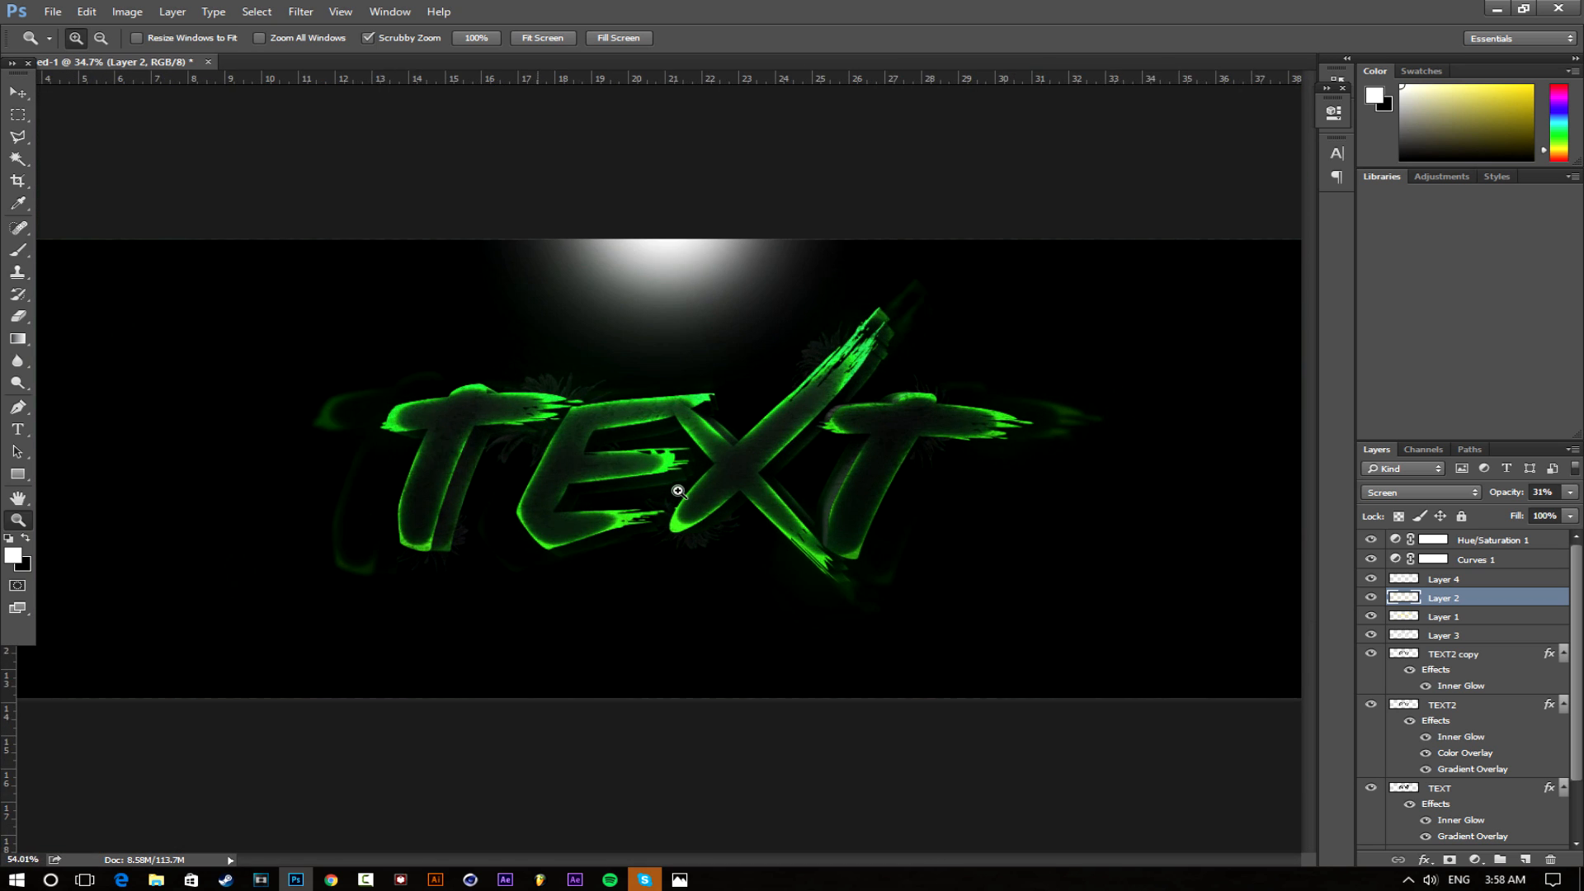
scroll(656, 486, down, 2)
Check the visibility of the lower layers, and unhide and select Layer 1 copy just above the Background
click(1495, 656)
scroll(1517, 742, down, 3)
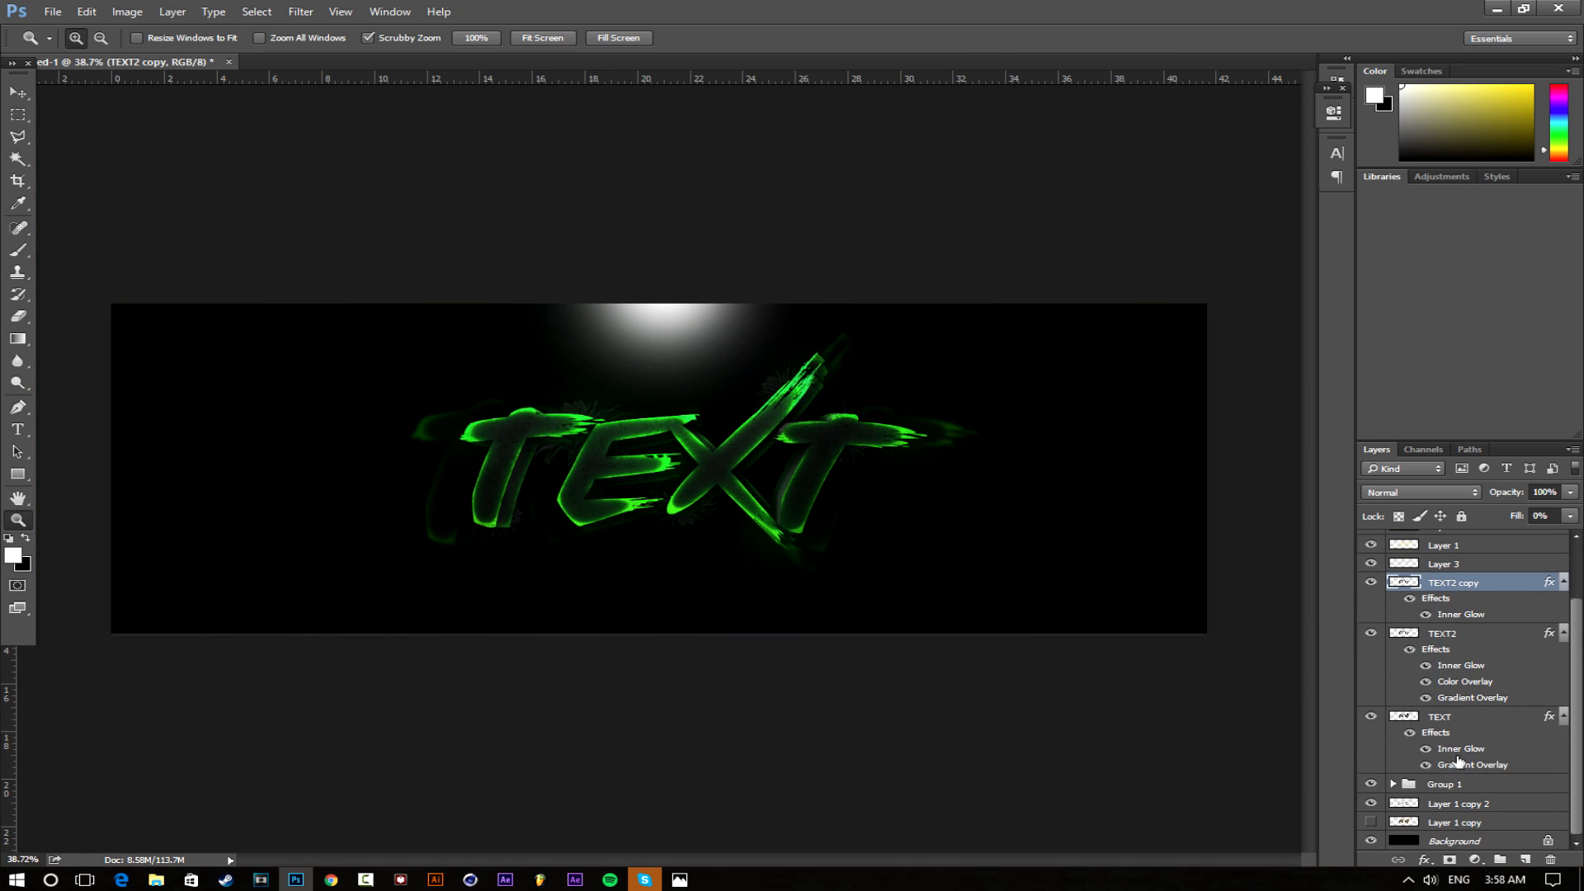
click(1371, 718)
click(1371, 841)
click(1371, 840)
click(1372, 822)
click(1452, 823)
Try moving the Layer 1 copy lettering to the right of the main text and undo the move
key(v)
drag(775, 528, 1017, 559)
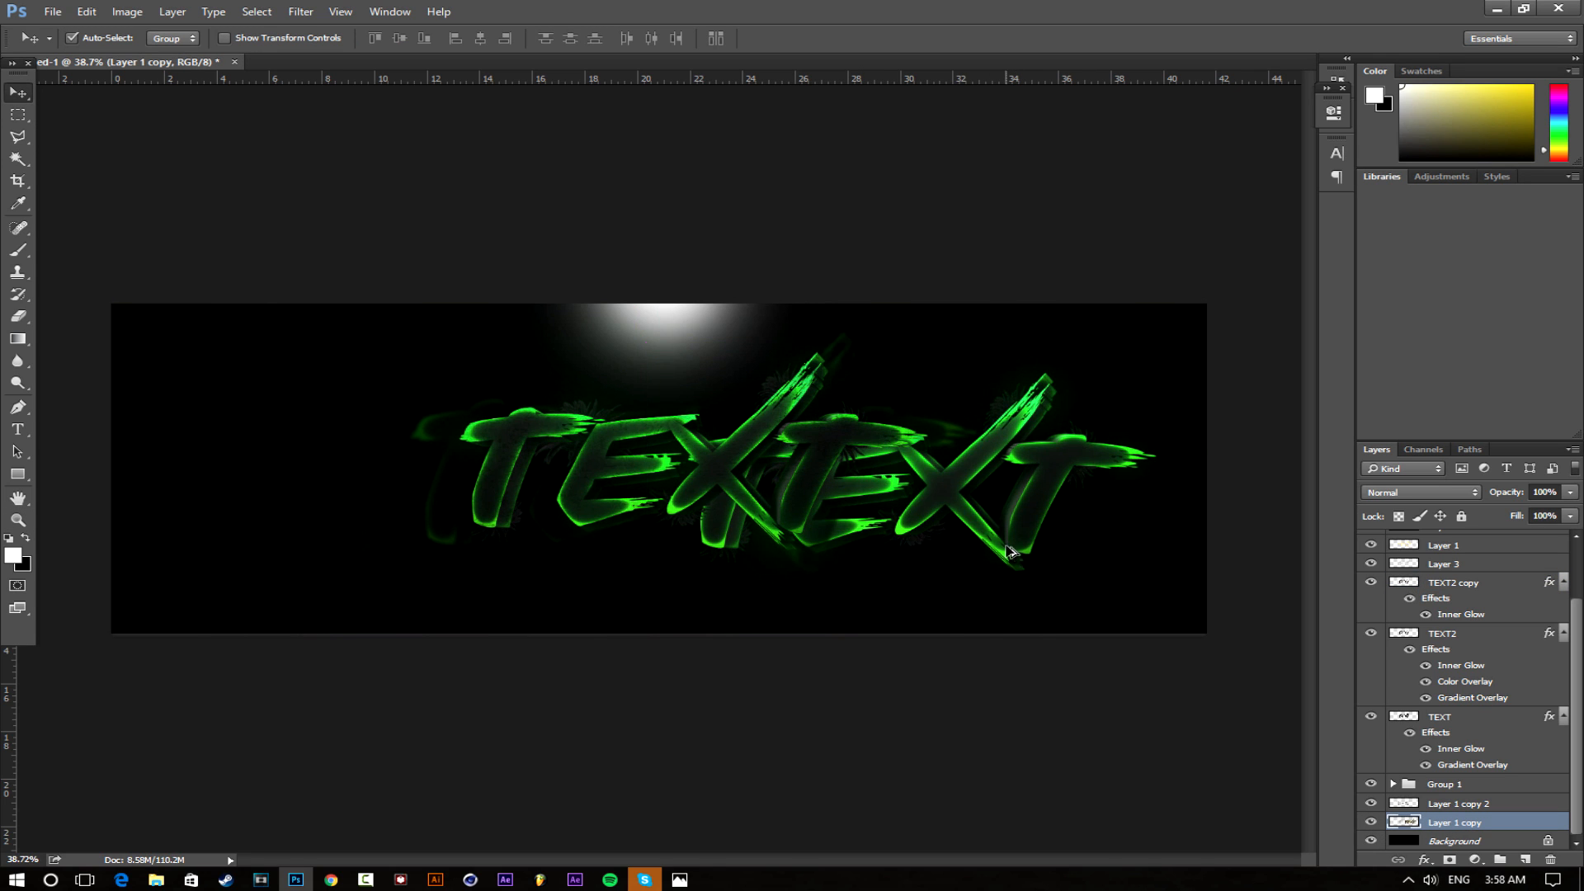
key(ctrl+z)
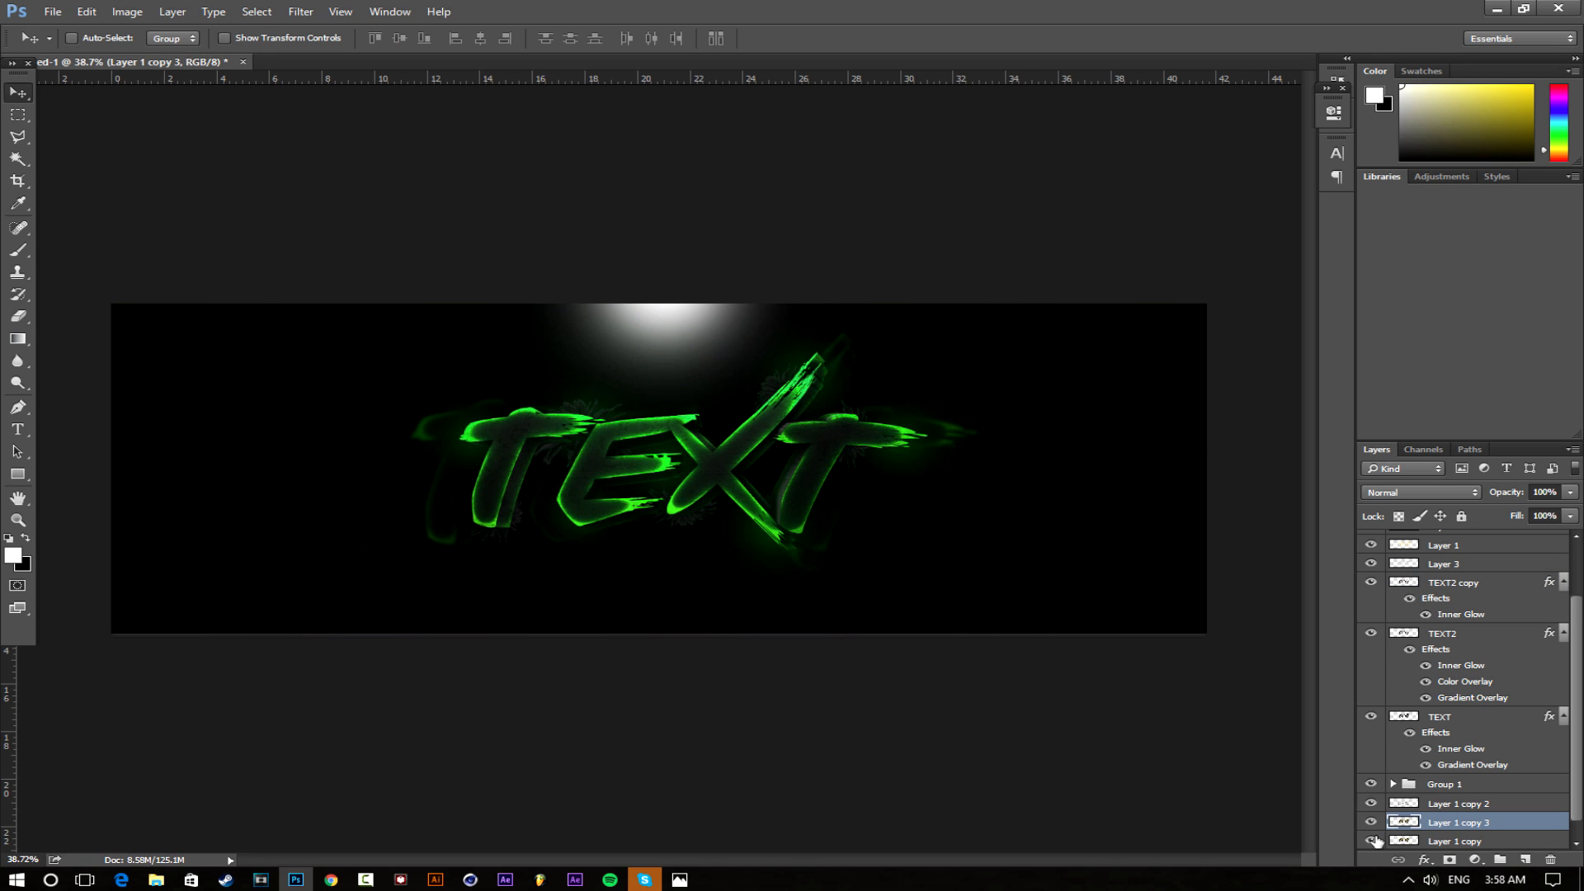
Enlarge a duplicate of Layer 1 copy until its lettering spans the whole banner, keeping the original layer hidden
scroll(1479, 811, down, 1)
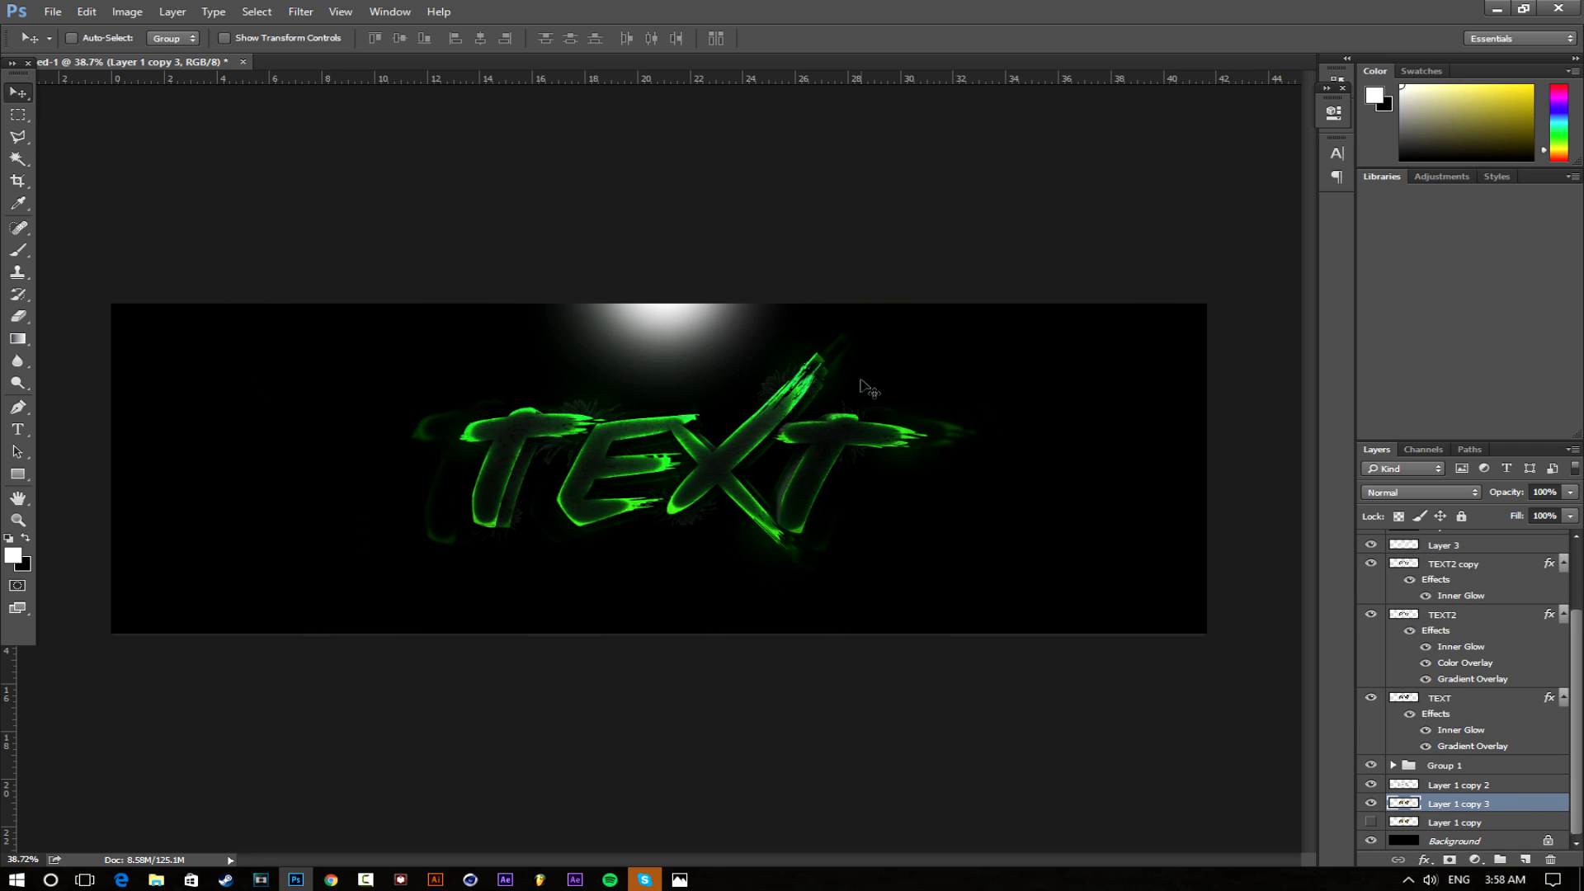
key(ctrl+t)
drag(957, 322, 1378, 122)
drag(1064, 421, 1149, 467)
scroll(1038, 455, down, 5)
click(857, 38)
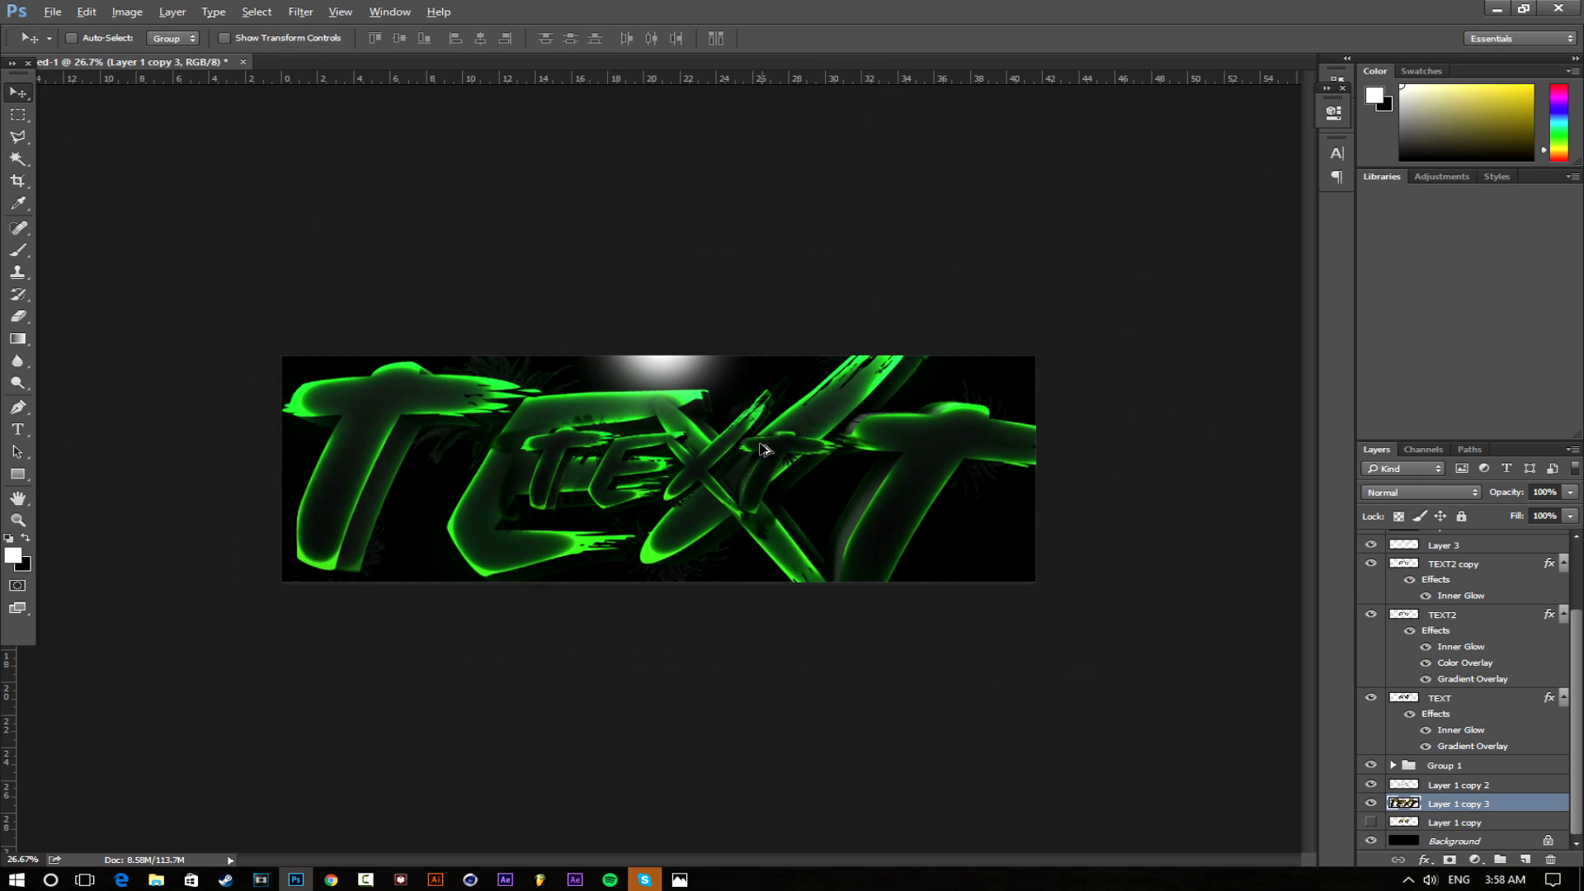
Apply a Gaussian Blur with a 7.0 pixel radius to the enlarged background lettering
scroll(747, 449, up, 3)
click(128, 13)
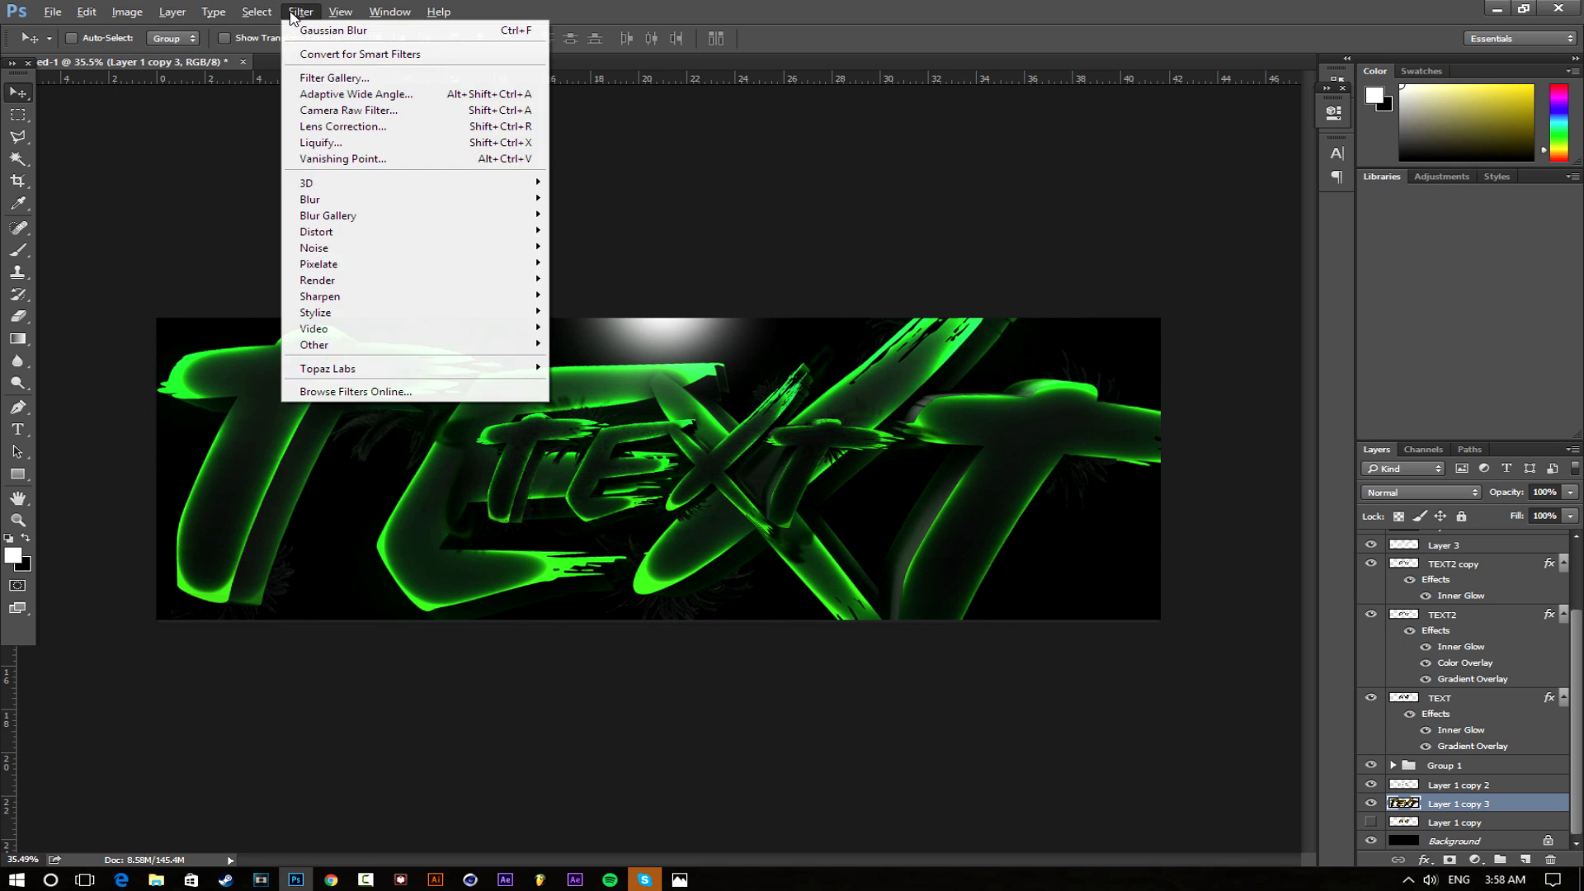
mouse_move(367, 202)
click(588, 264)
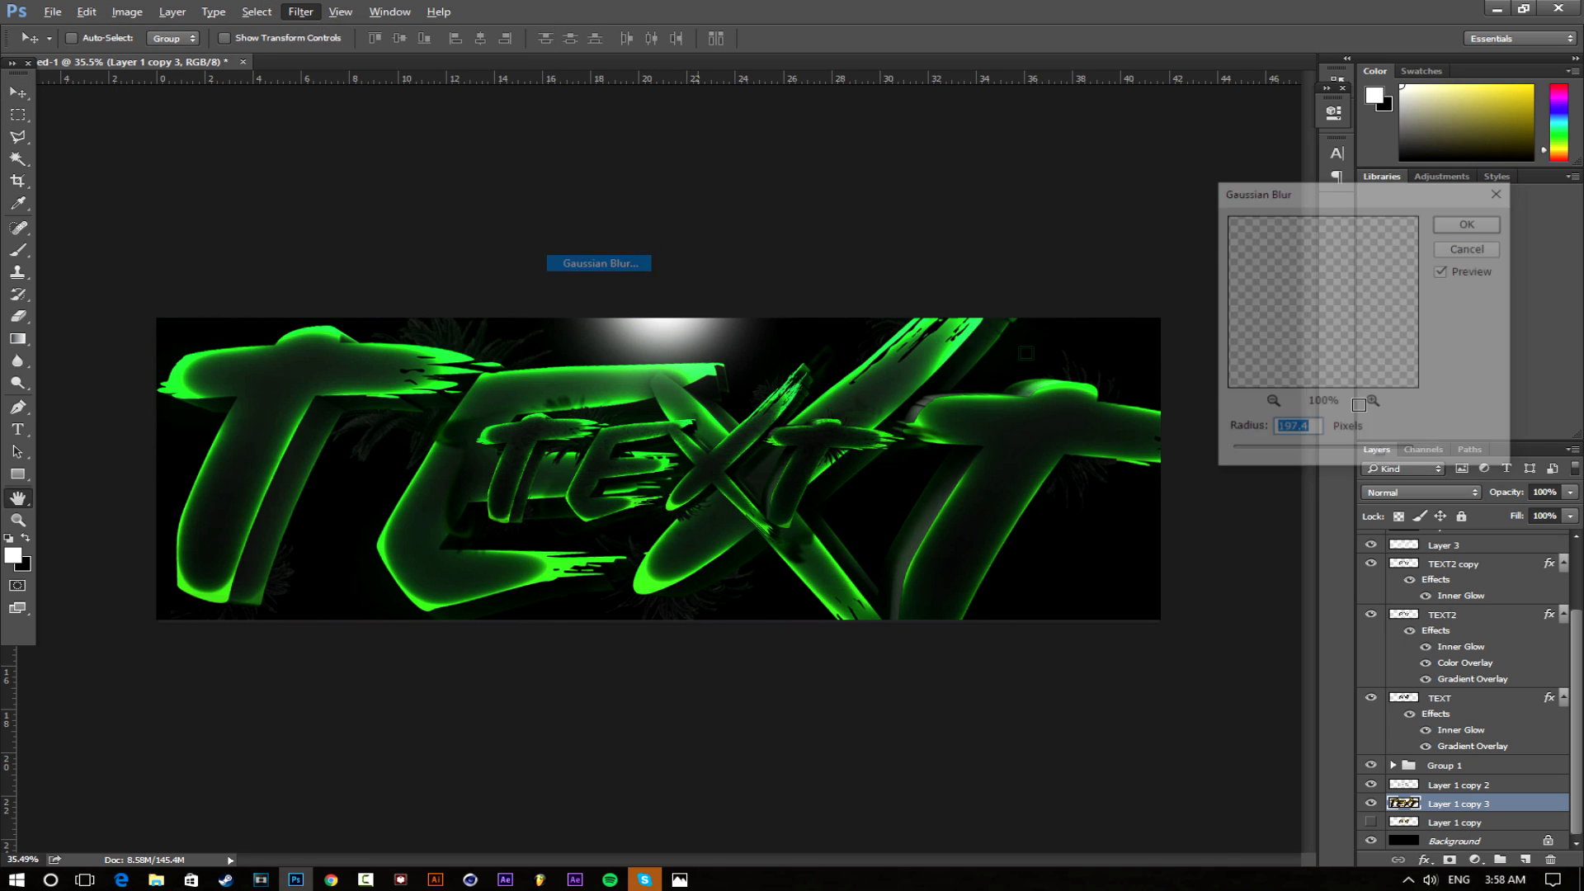
drag(1264, 453, 1291, 453)
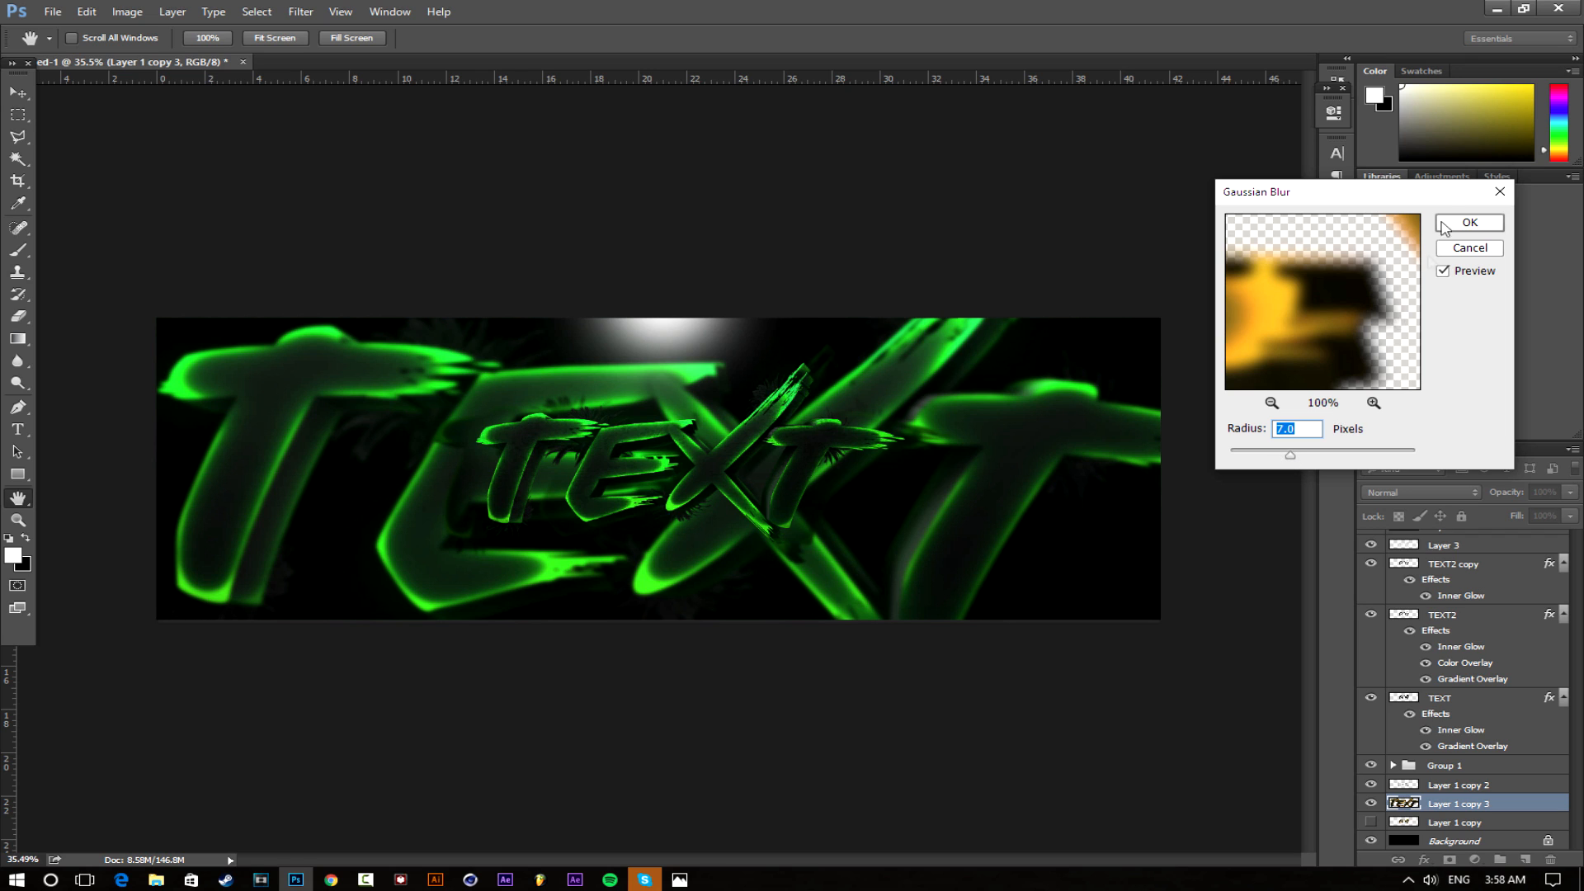
click(1470, 222)
Darken the blurred background lettering with a Hue/Saturation adjustment, setting Lightness to -79
click(127, 11)
mouse_move(173, 54)
click(379, 142)
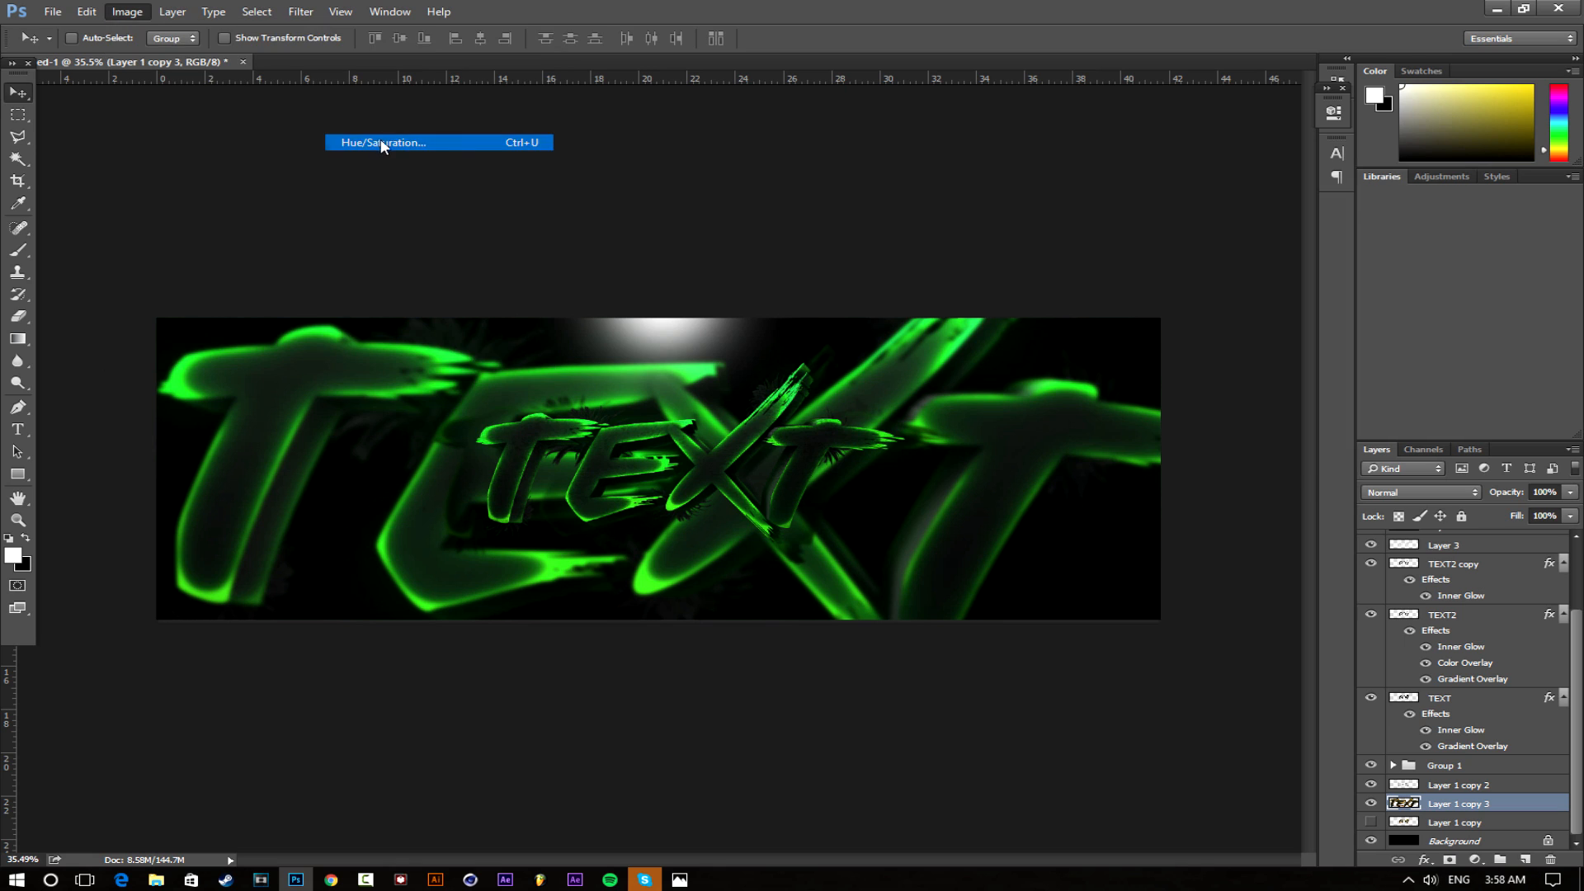
drag(1221, 394, 1140, 397)
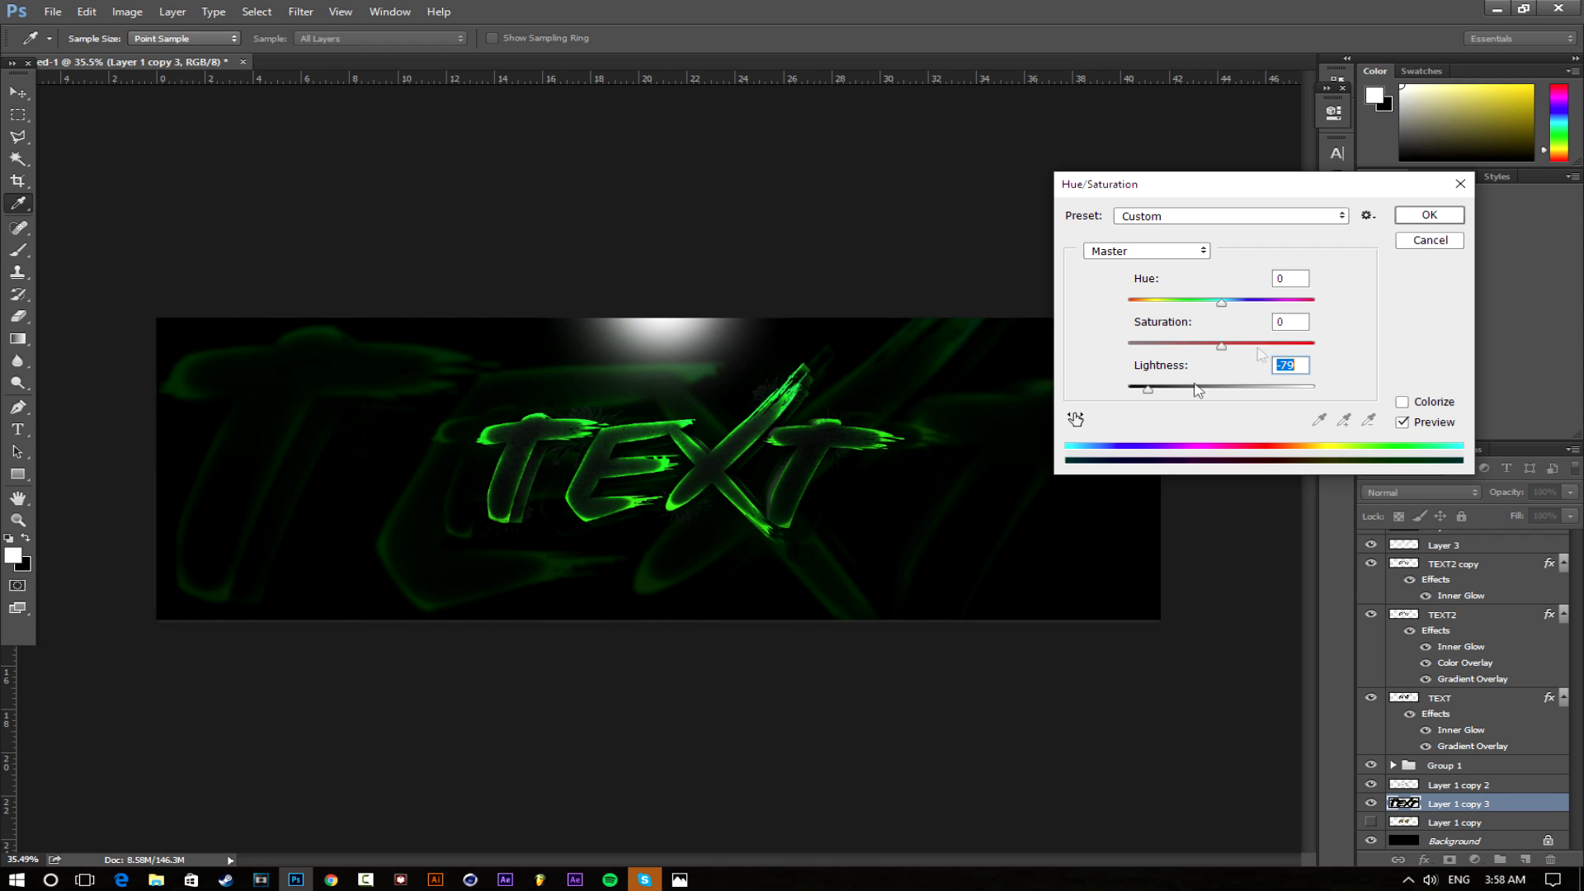
click(1413, 221)
Erase the parts of the dark background lettering that lie behind the main text with a large soft Eraser
scroll(680, 457, up, 4)
click(17, 316)
mouse_move(445, 487)
mouse_down()
mouse_move(510, 492)
mouse_move(456, 510)
mouse_move(528, 510)
mouse_up()
click(417, 489)
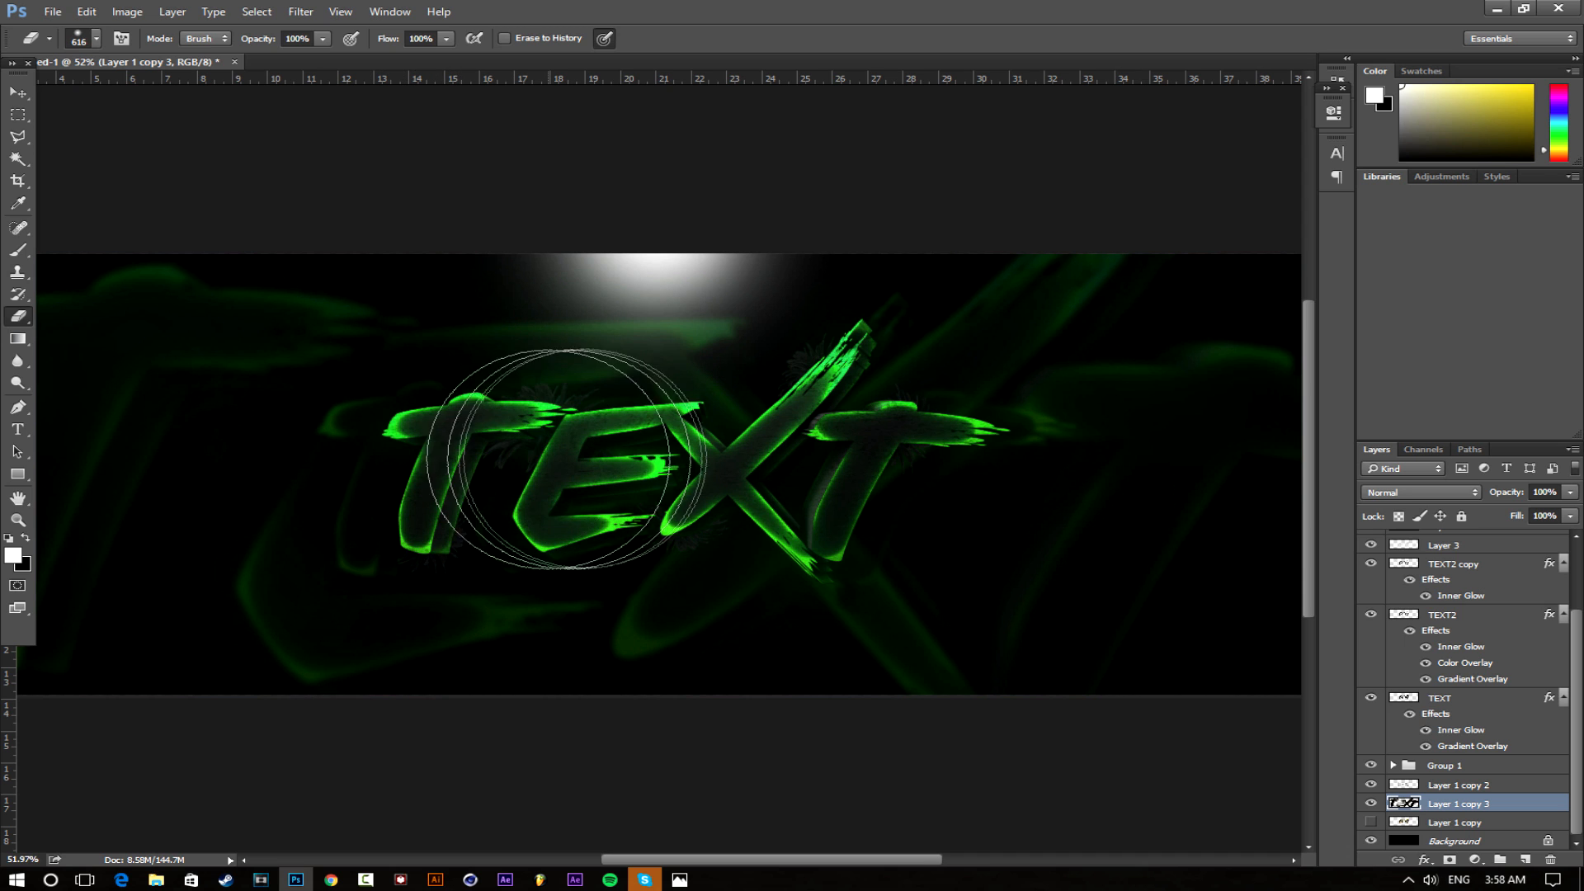
mouse_move(926, 412)
mouse_down()
mouse_move(888, 418)
mouse_move(972, 484)
mouse_move(845, 545)
mouse_move(660, 533)
mouse_up()
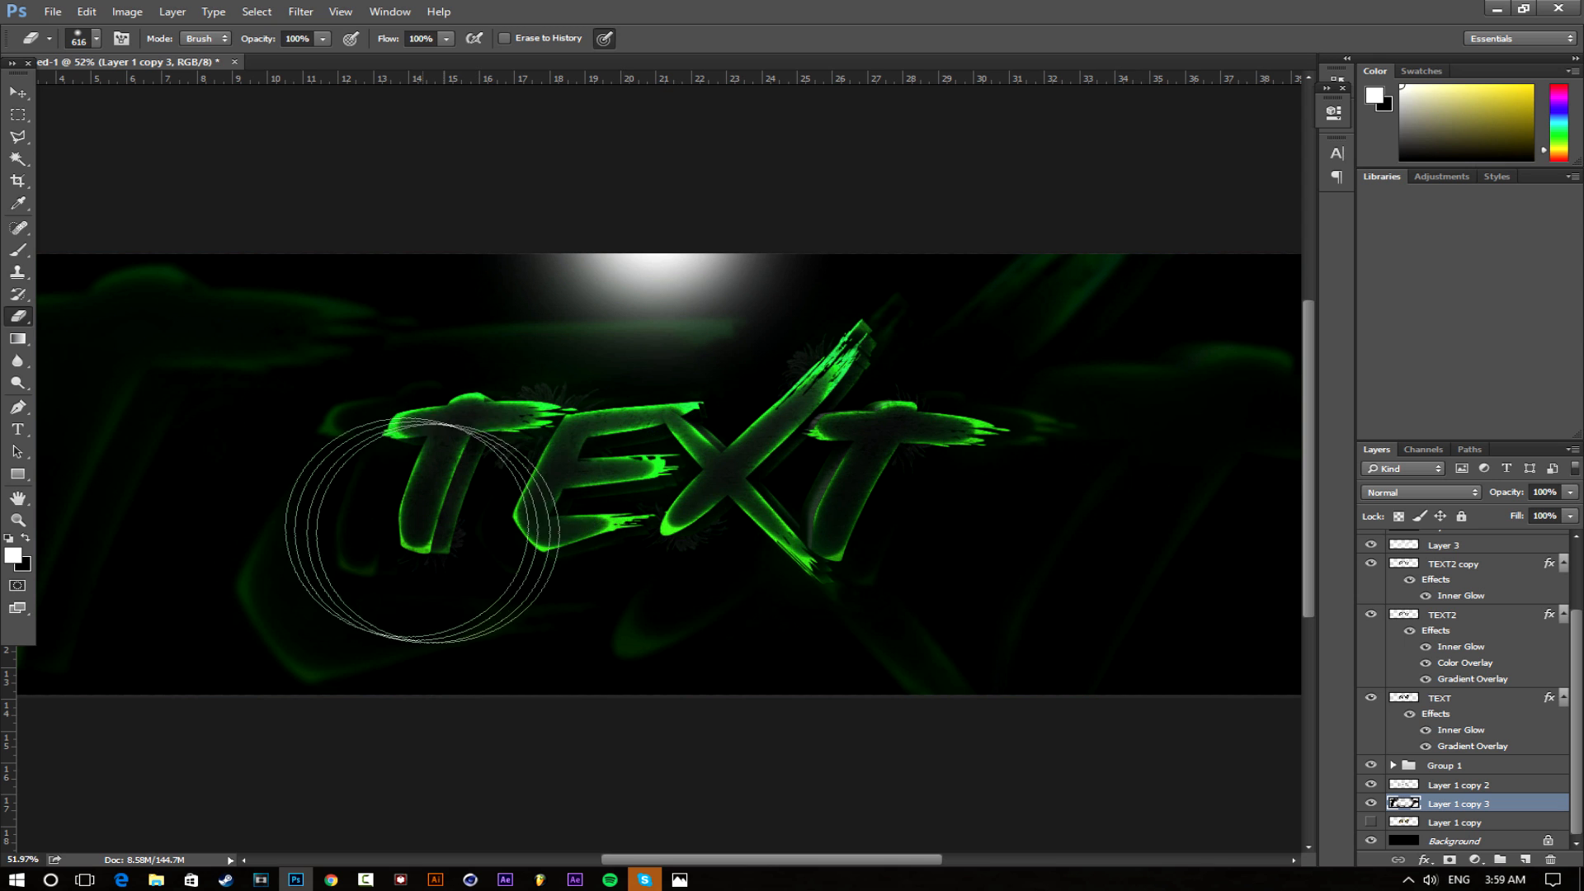
Compare the banner's colors with the Hue/Saturation 1 layer hidden and shown, and examine the overall composition
scroll(1131, 602, down, 4)
scroll(1566, 672, up, 2)
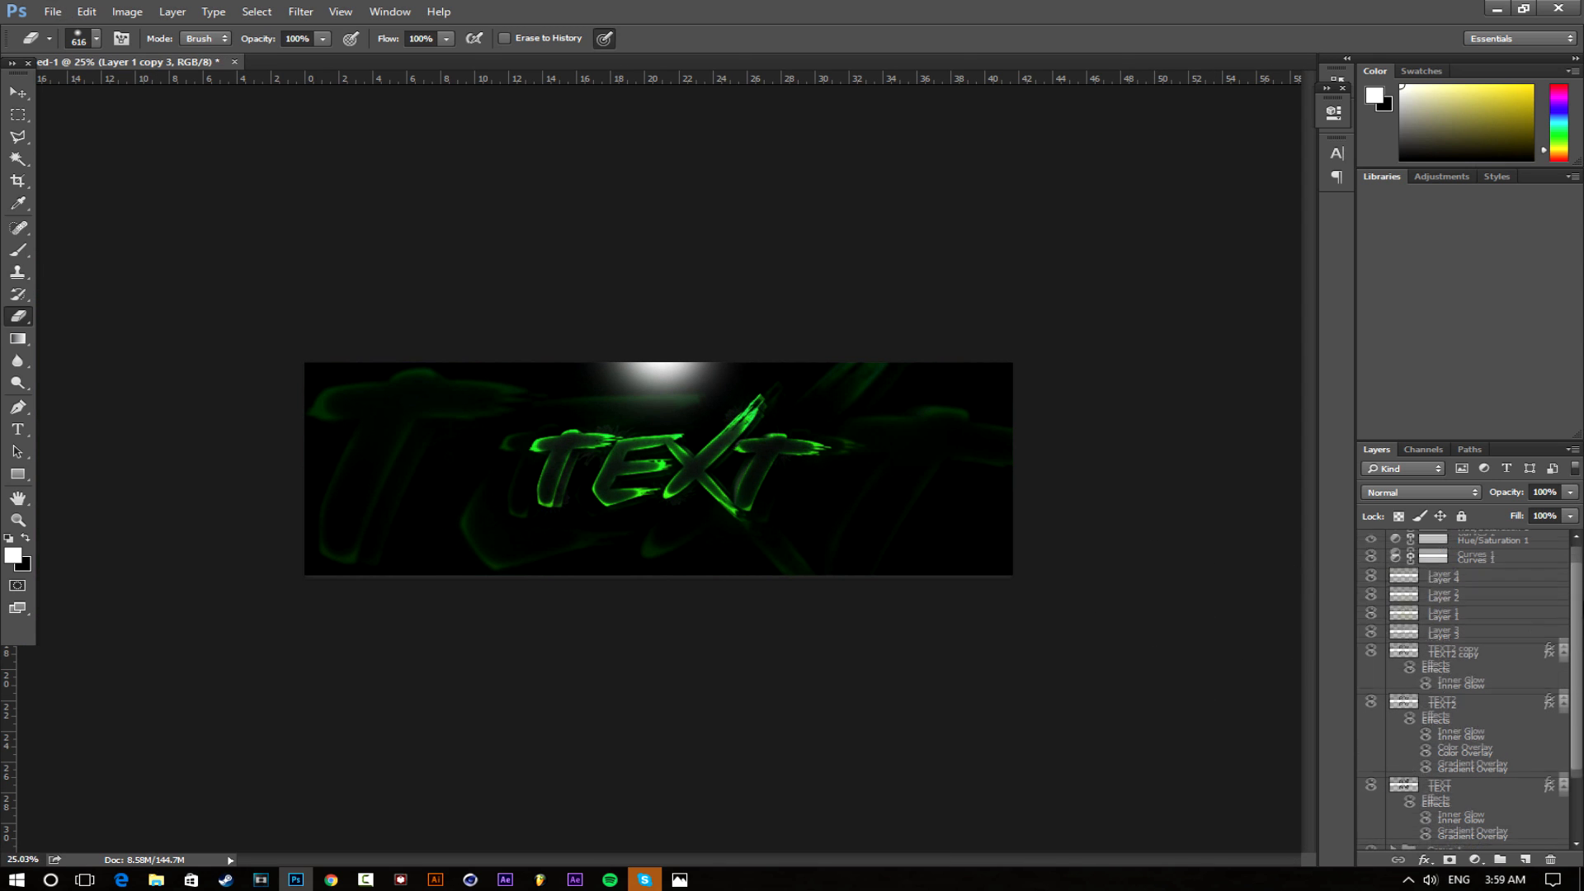
click(1372, 540)
scroll(796, 513, up, 3)
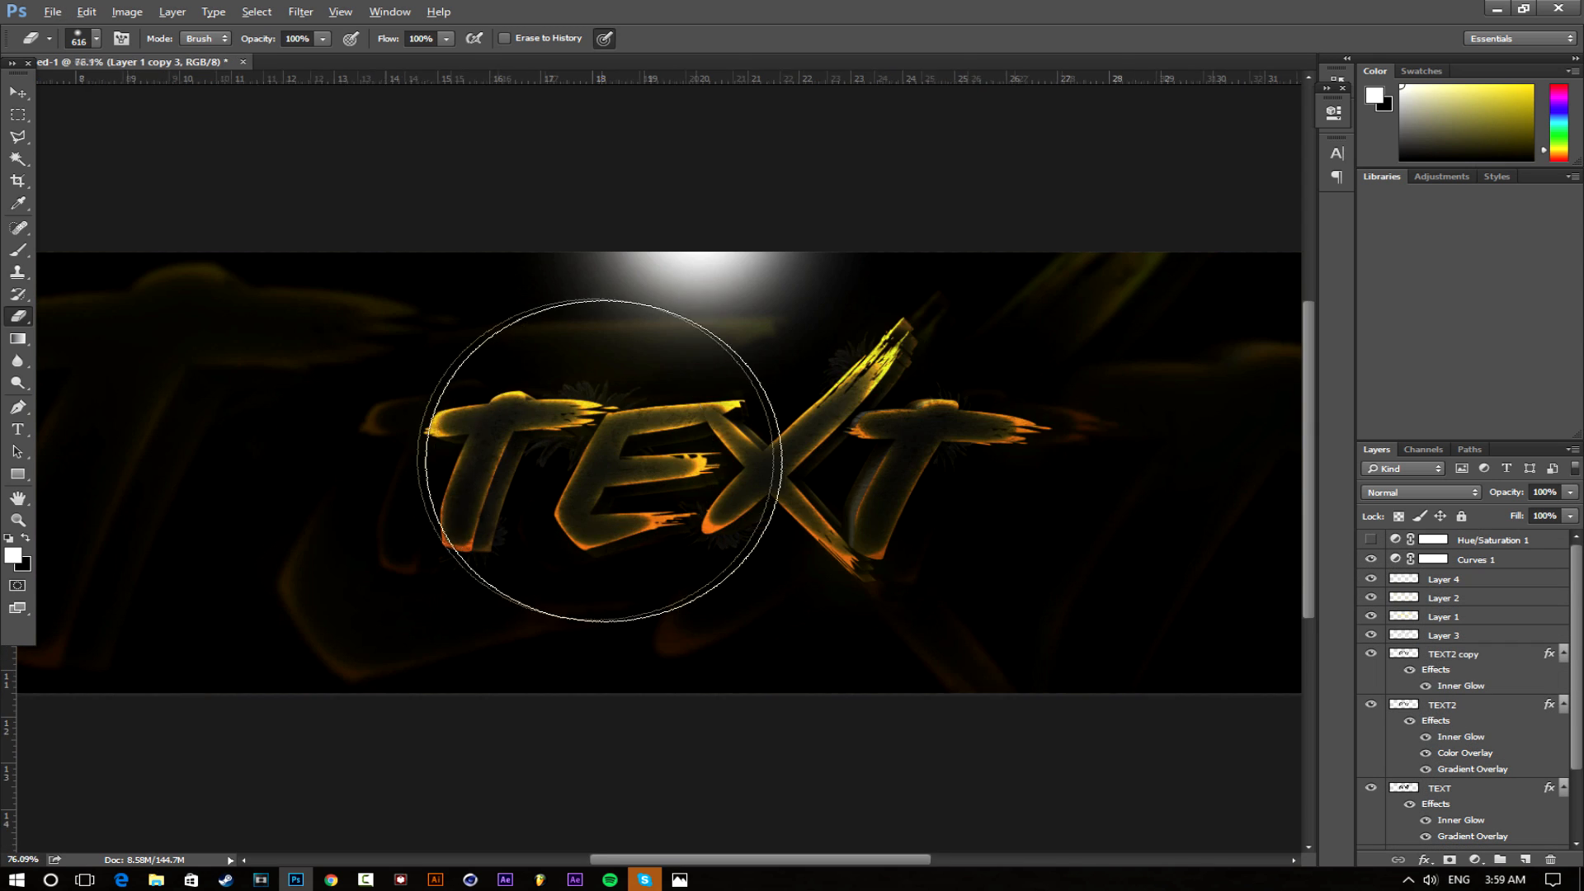
scroll(685, 503, down, 1)
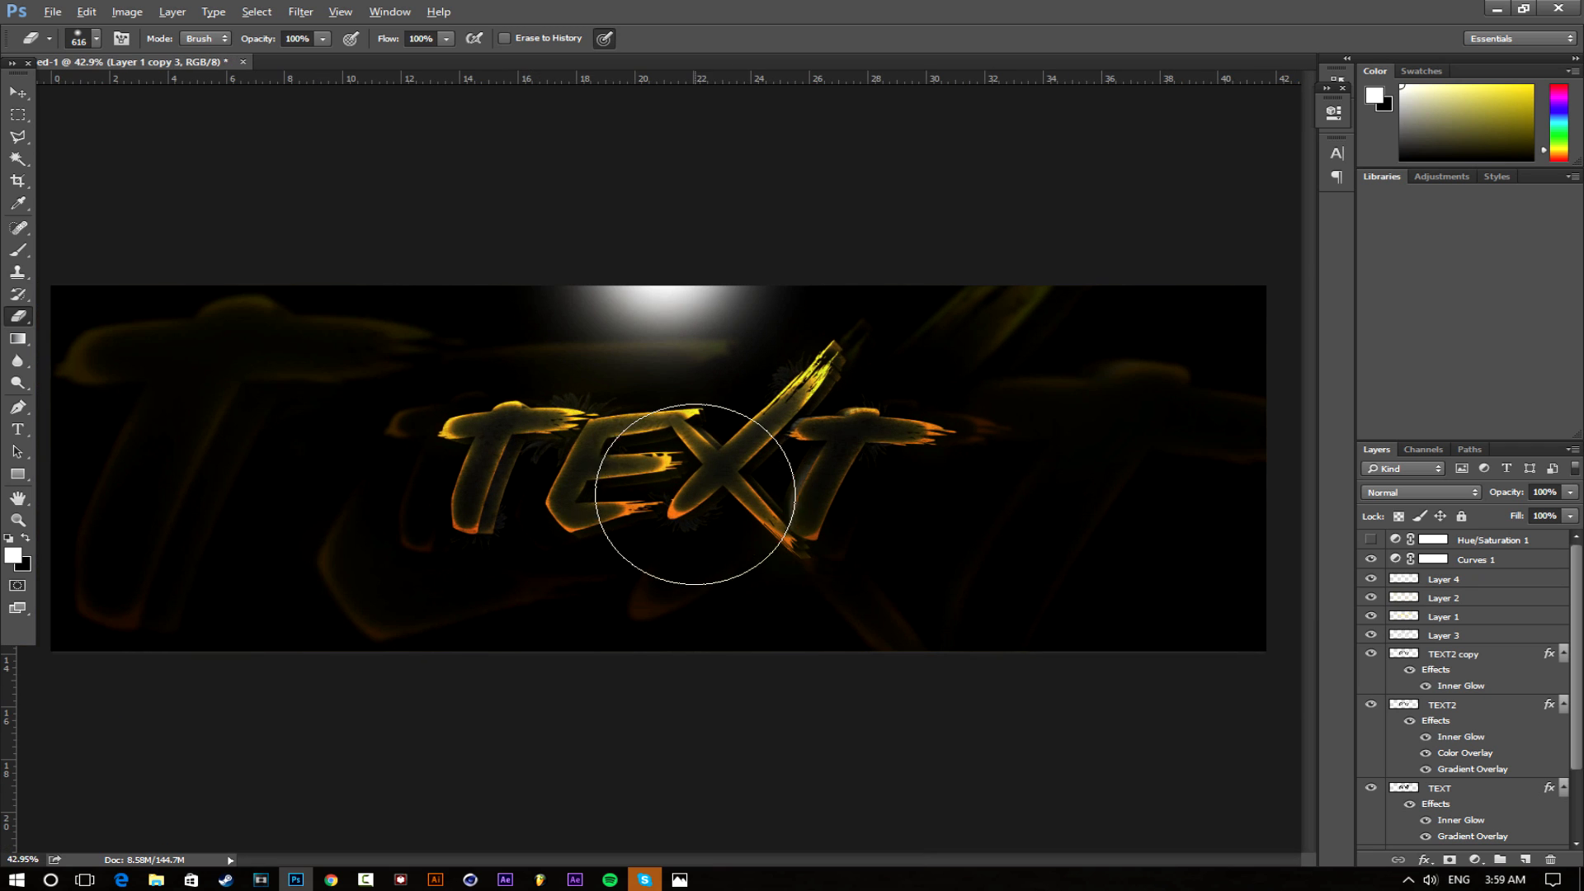
click(1373, 541)
click(1373, 540)
click(1372, 540)
scroll(766, 470, down, 1)
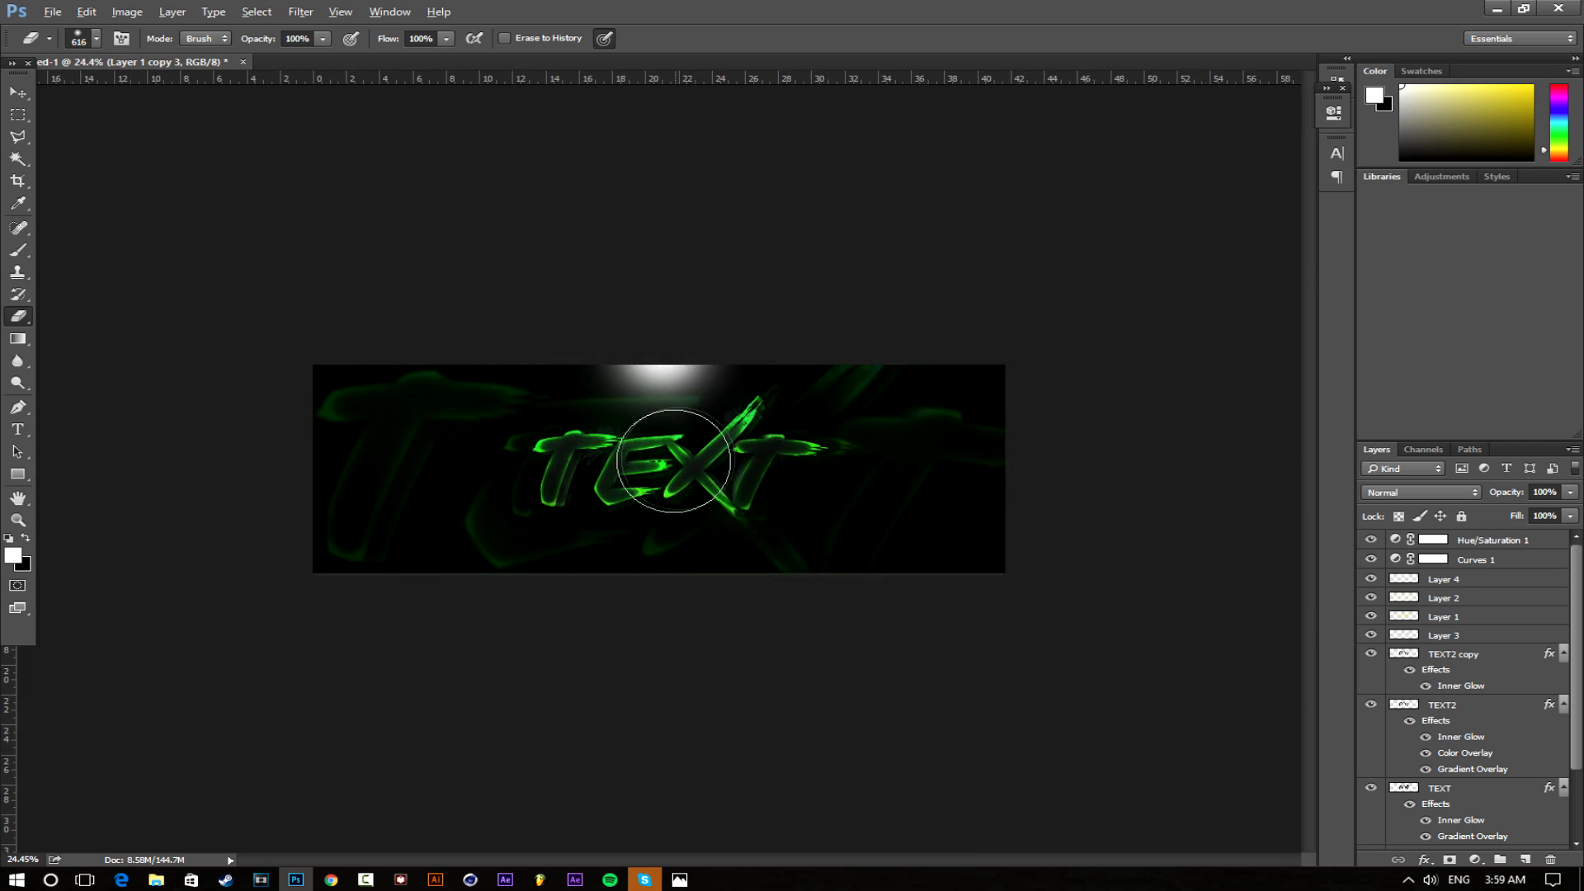
scroll(759, 482, up, 2)
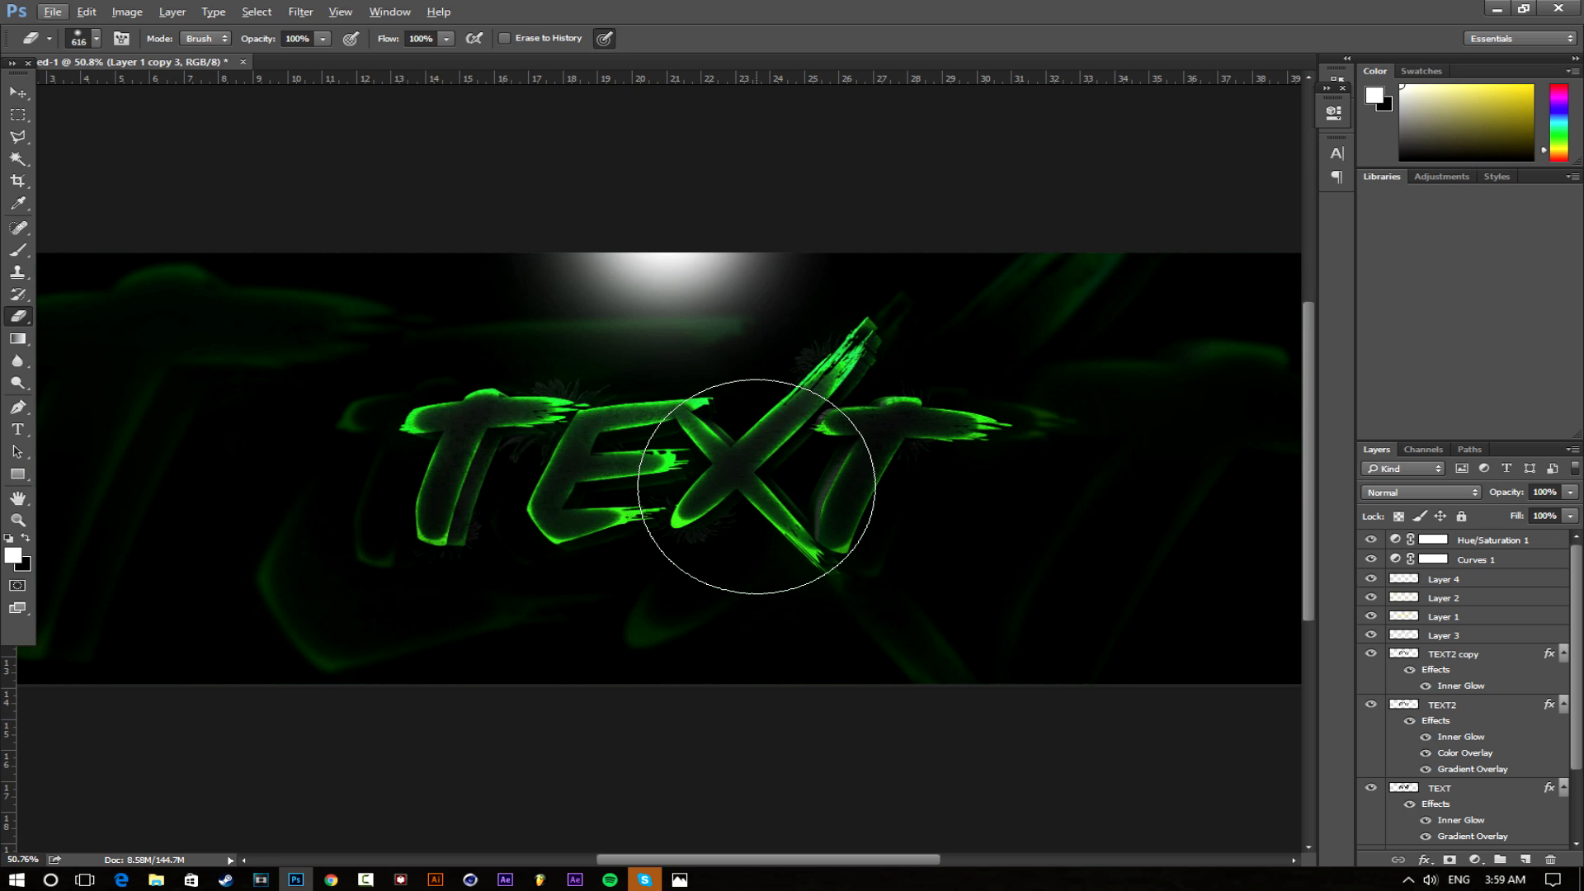
scroll(660, 458, down, 2)
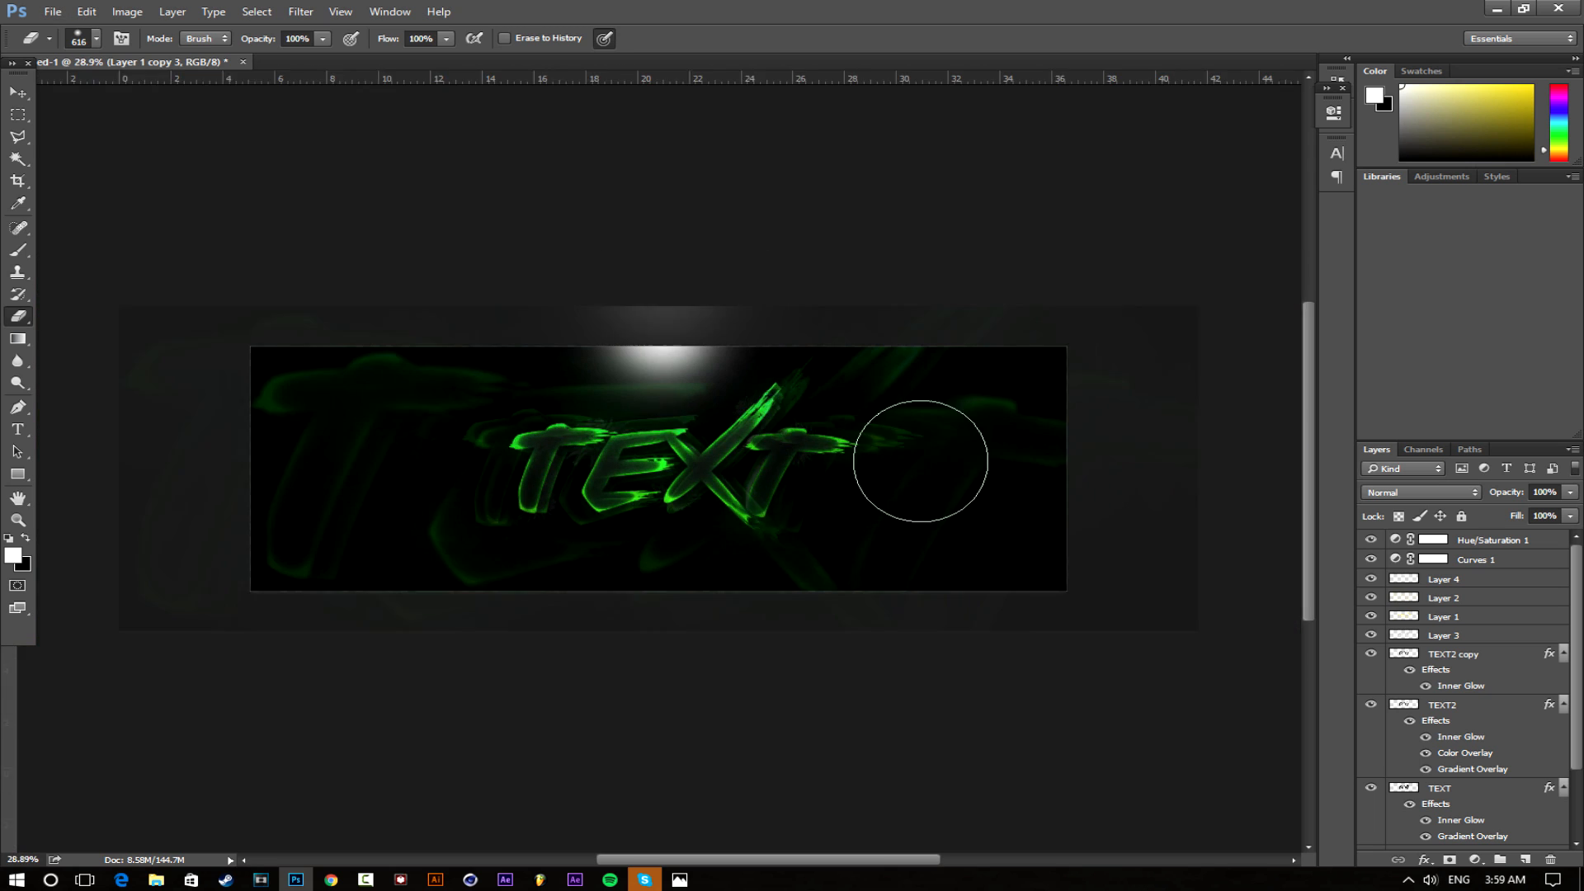
scroll(561, 454, up, 1)
scroll(608, 523, up, 2)
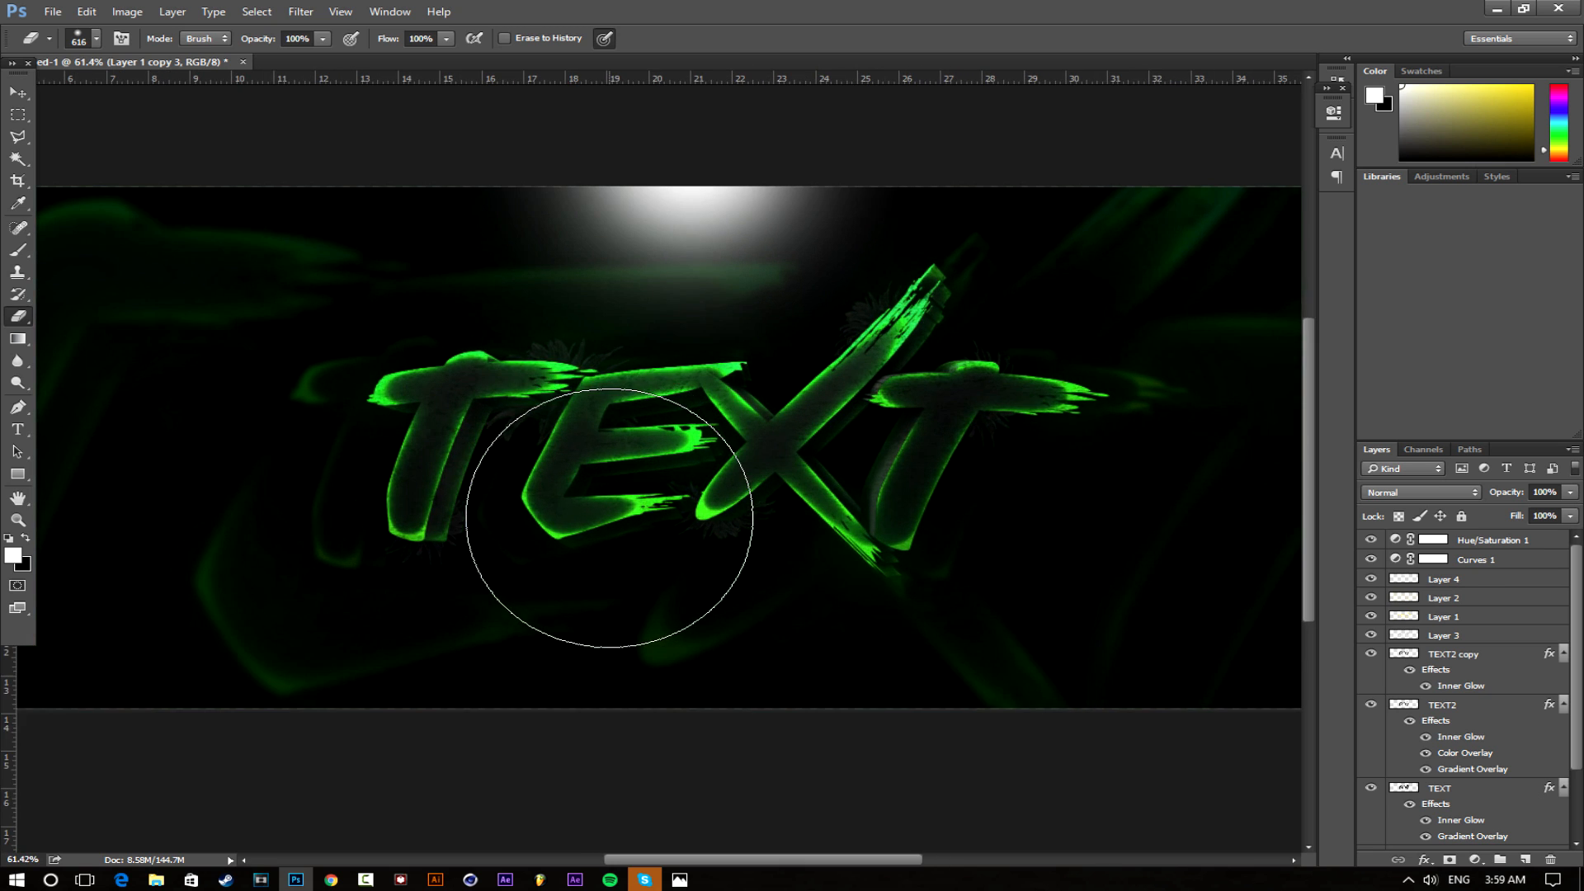
scroll(608, 583, down, 1)
Switch to Photos and examine the finished Header.png banner as a reference
mouse_move(670, 885)
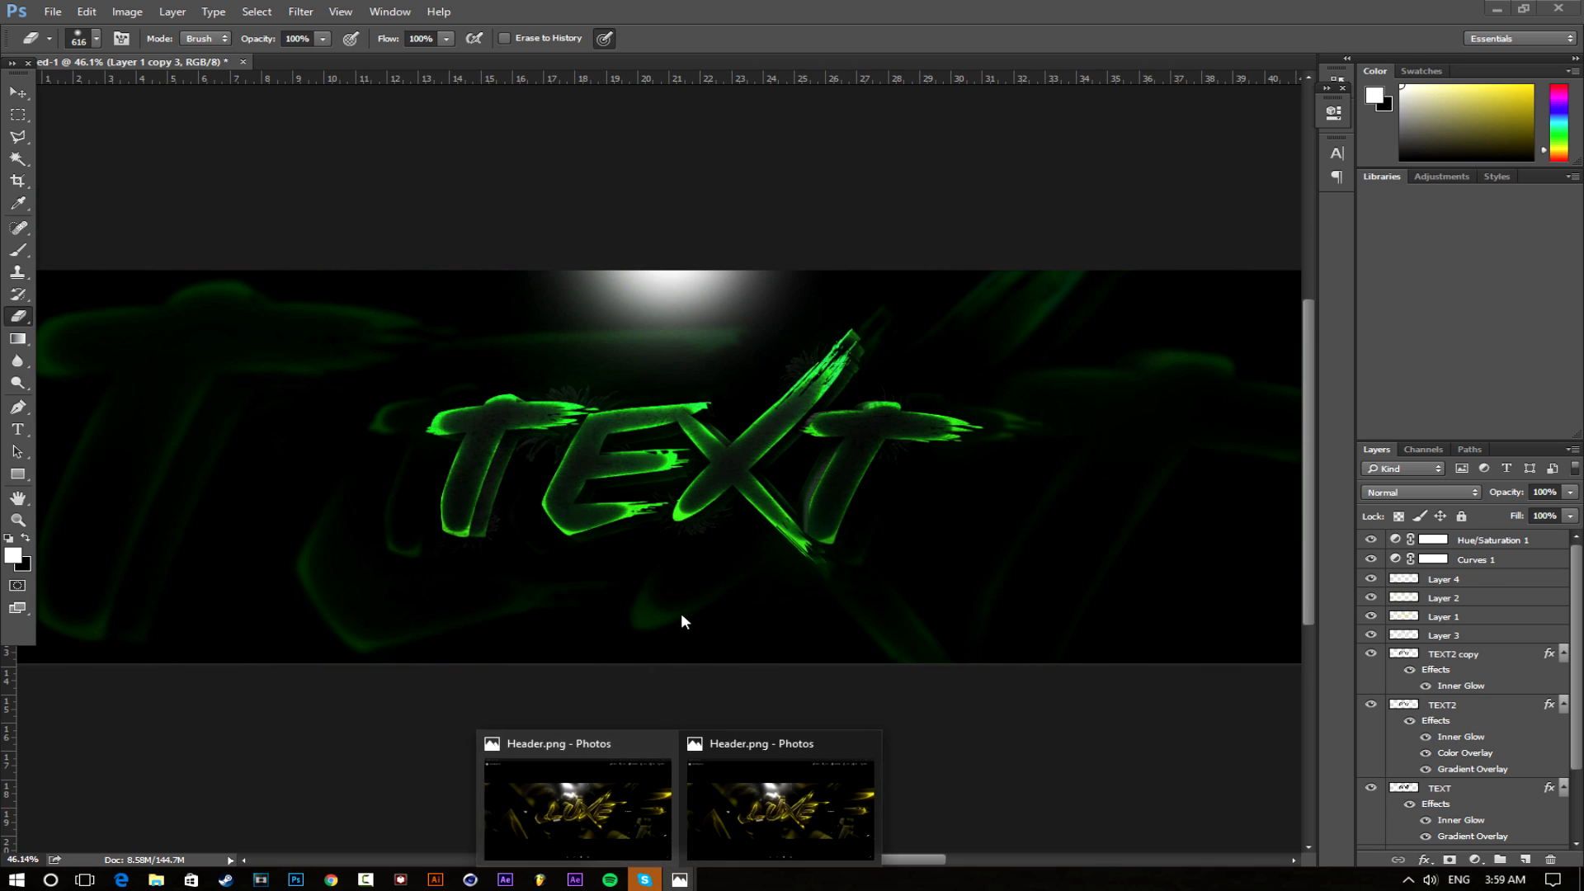
click(744, 805)
scroll(708, 497, down, 2)
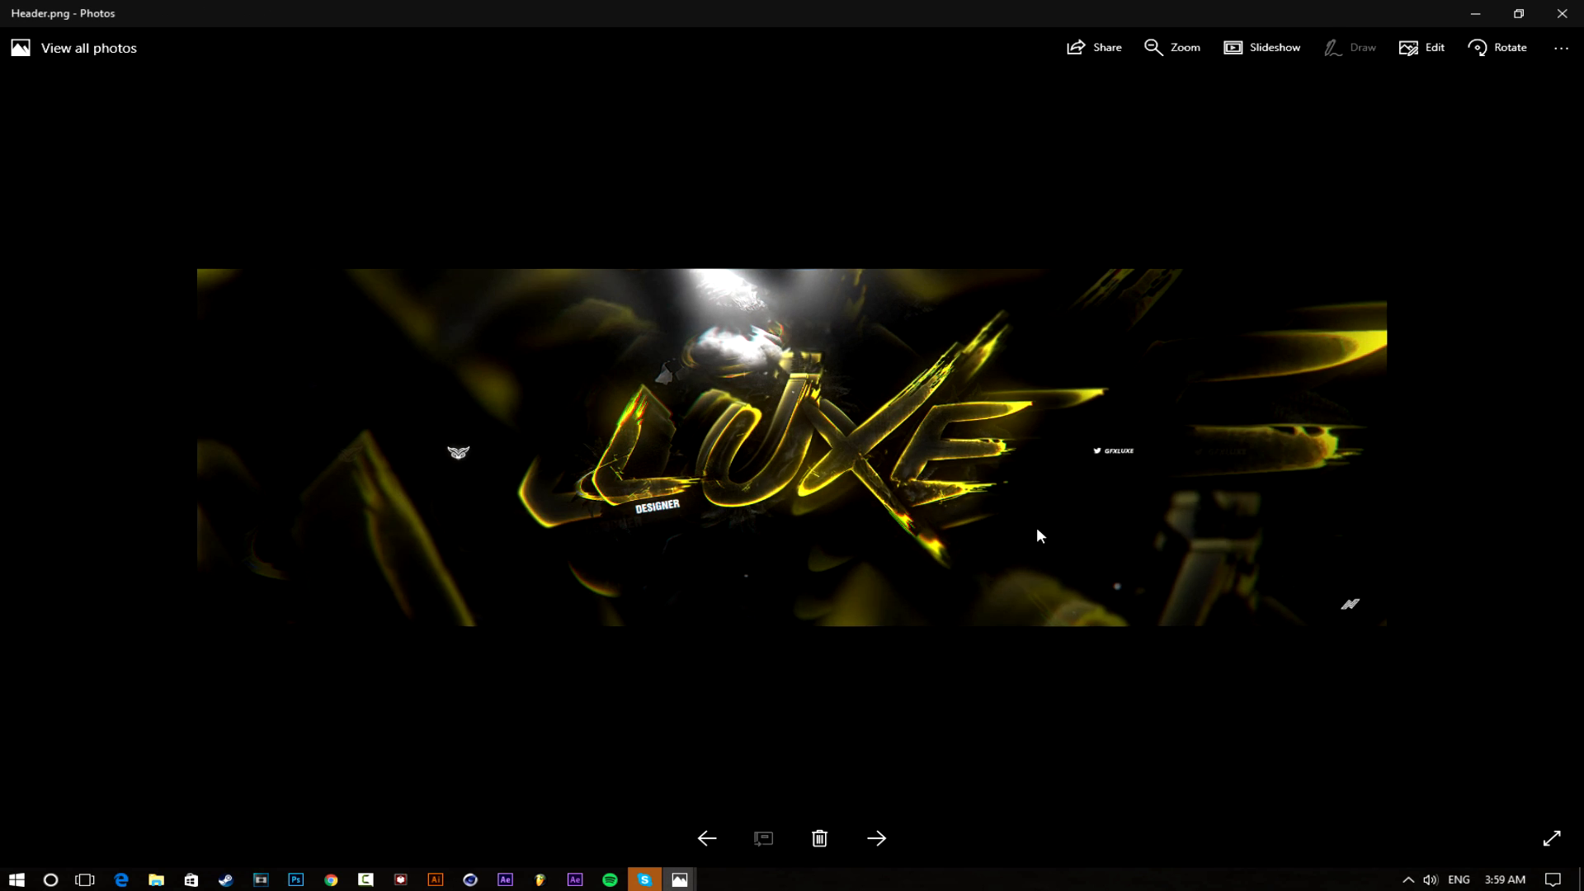
scroll(549, 343, up, 1)
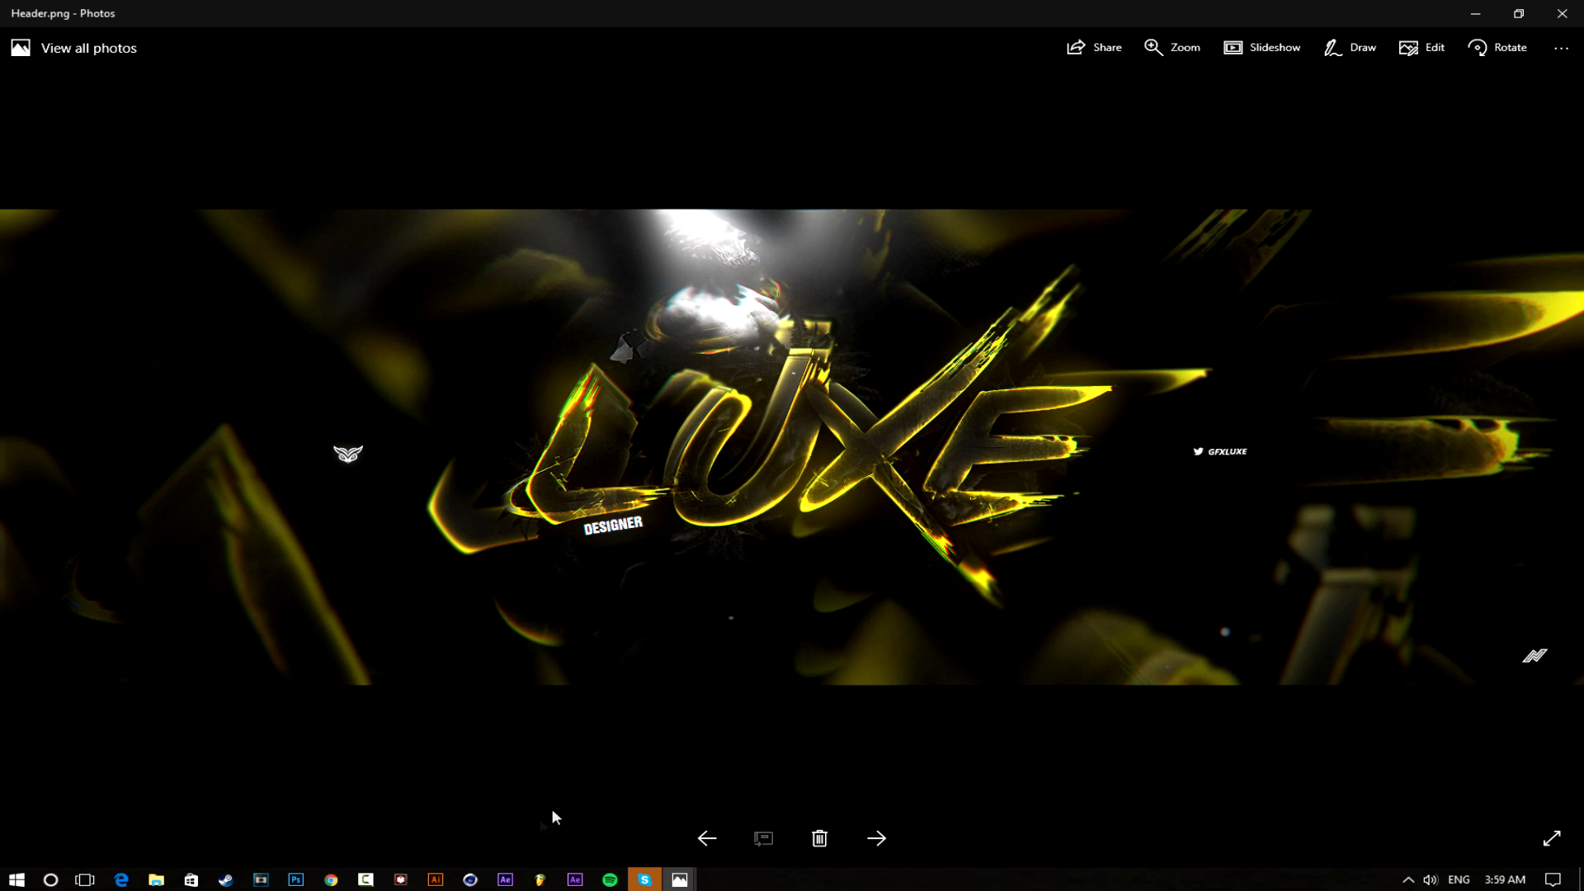
Return to Photoshop and enlarge the Layer 1 copy lettering about its center to about 173.6%
click(295, 879)
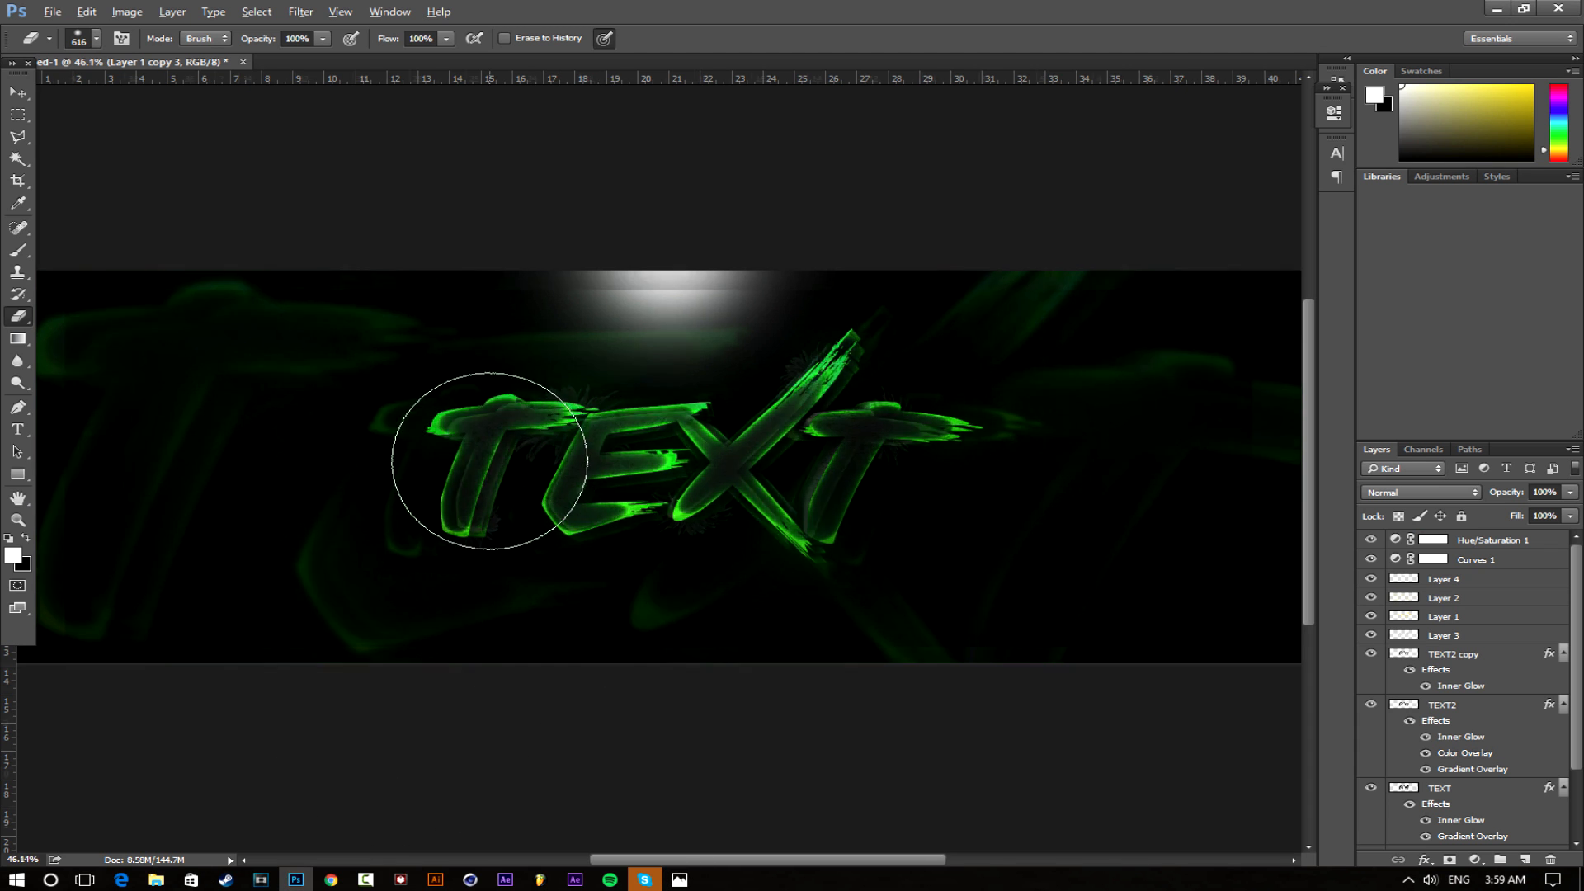
scroll(478, 460, down, 2)
scroll(424, 512, up, 1)
scroll(566, 560, down, 1)
scroll(1513, 825, down, 2)
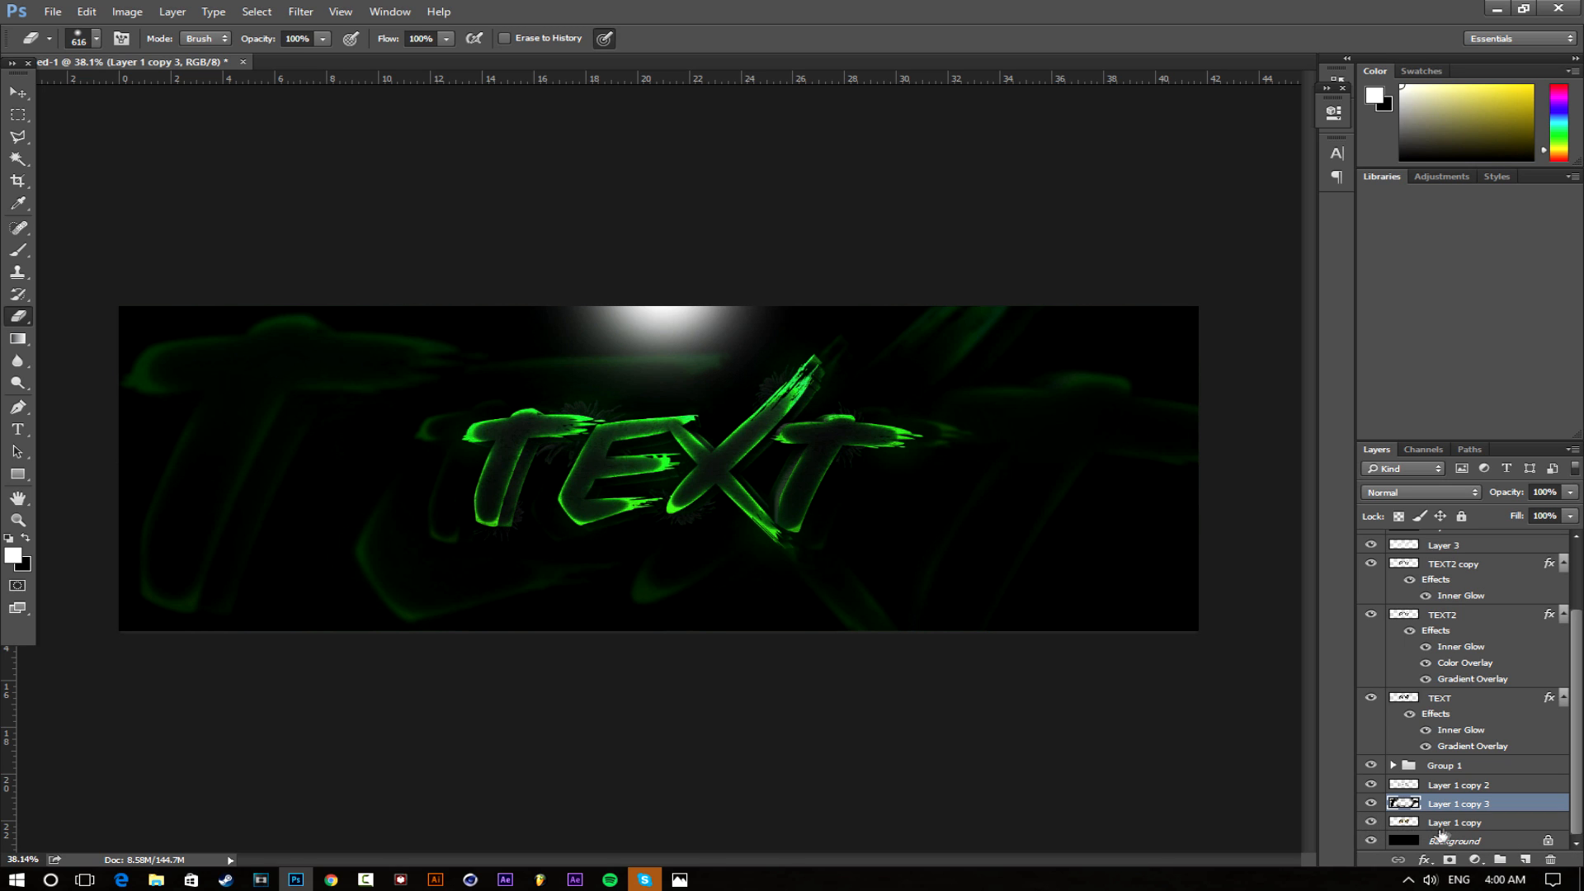
click(1444, 824)
key(ctrl+t)
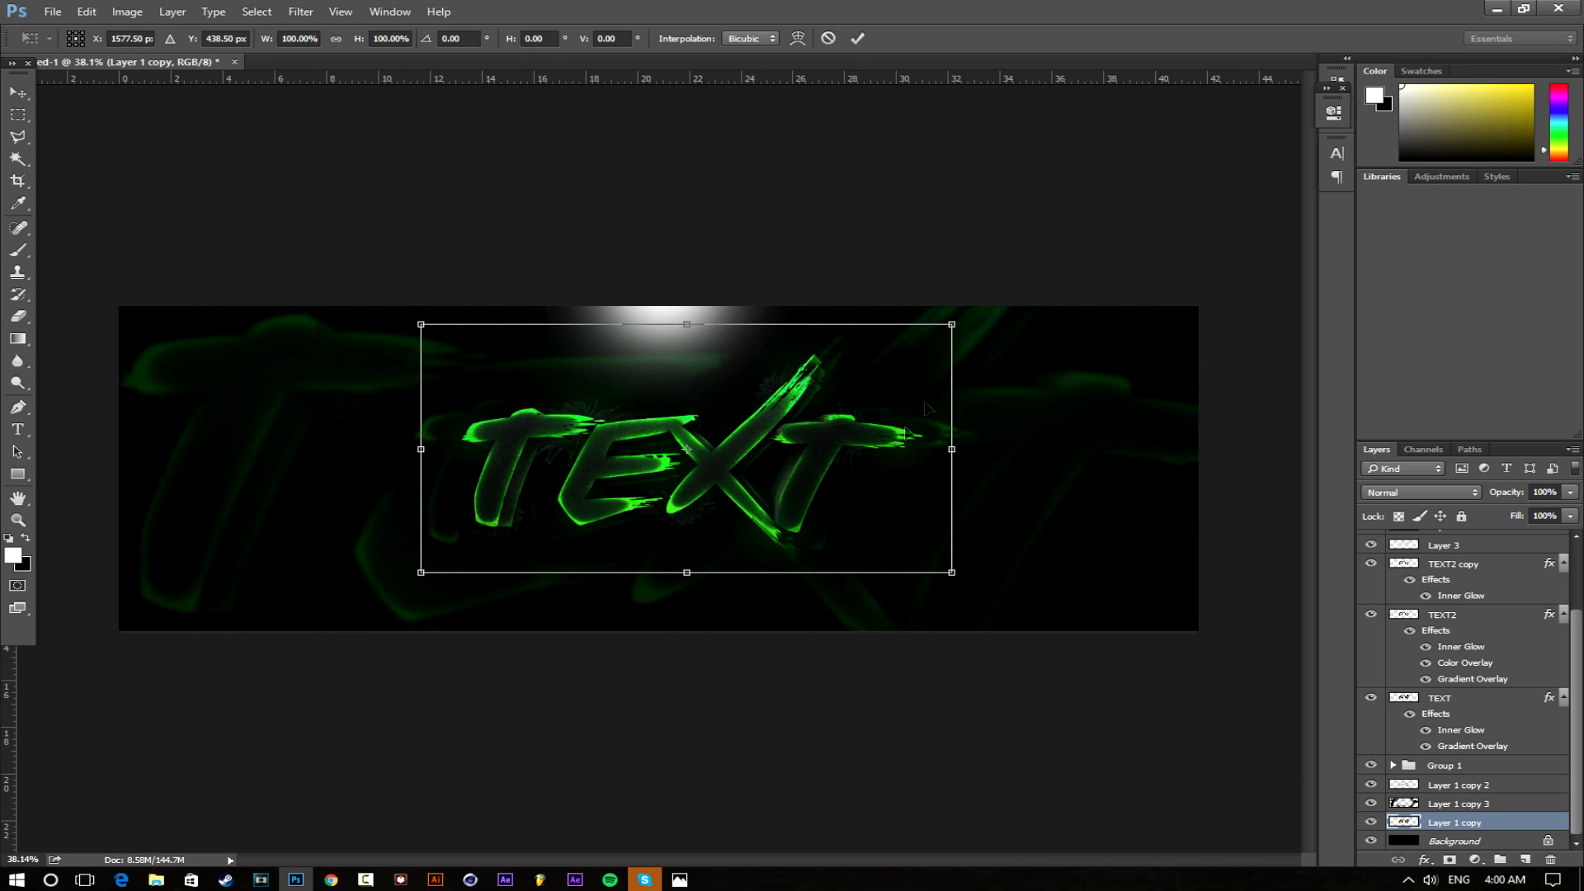
drag(952, 324, 1146, 233)
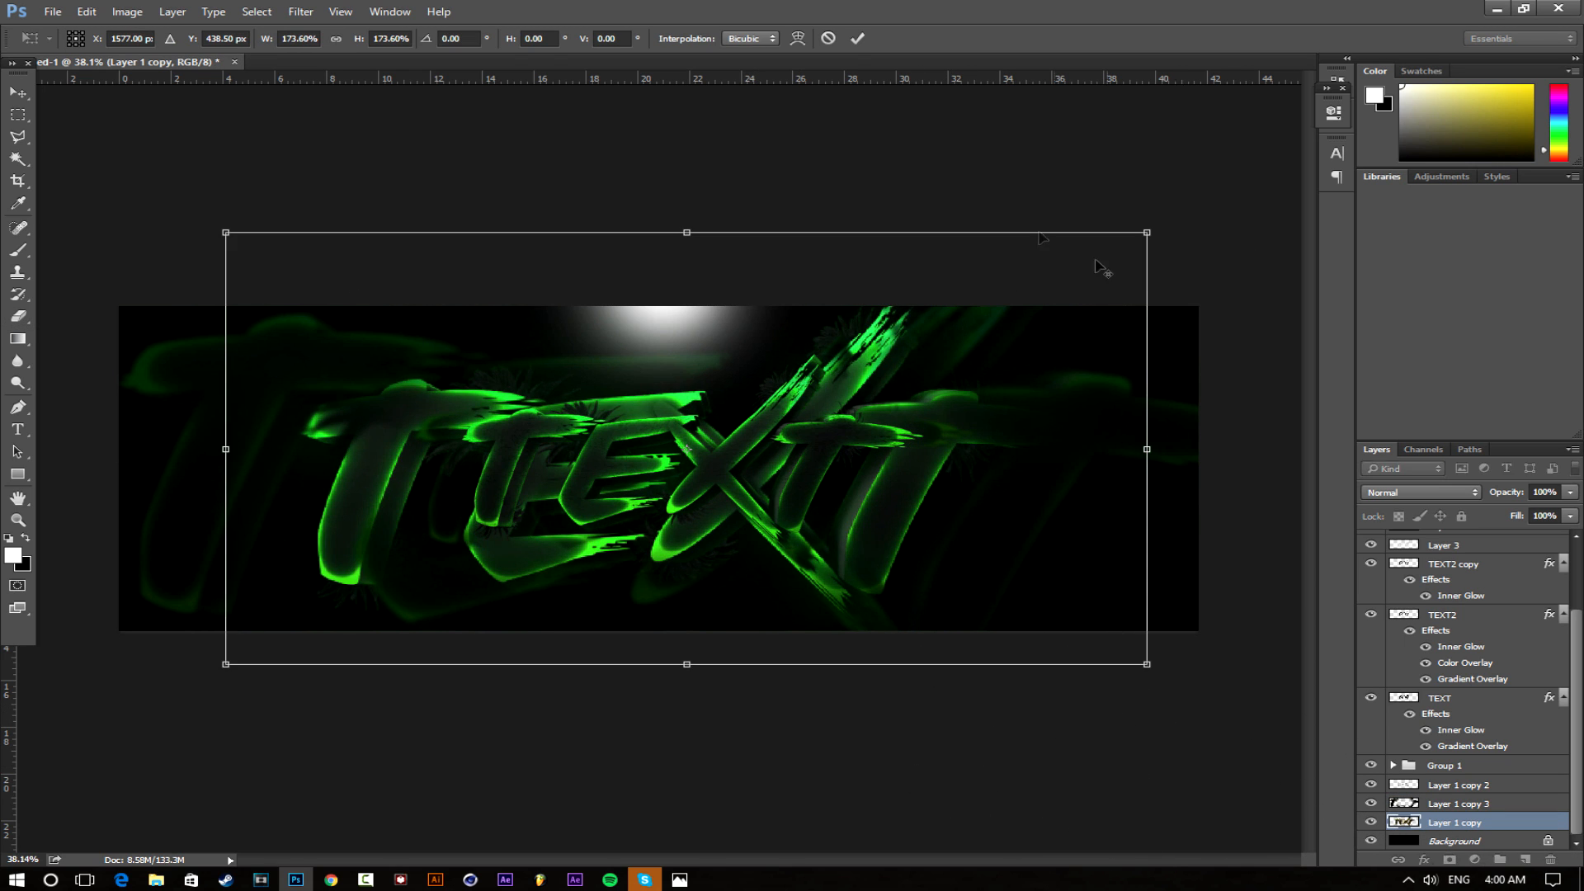
click(856, 38)
key(e)
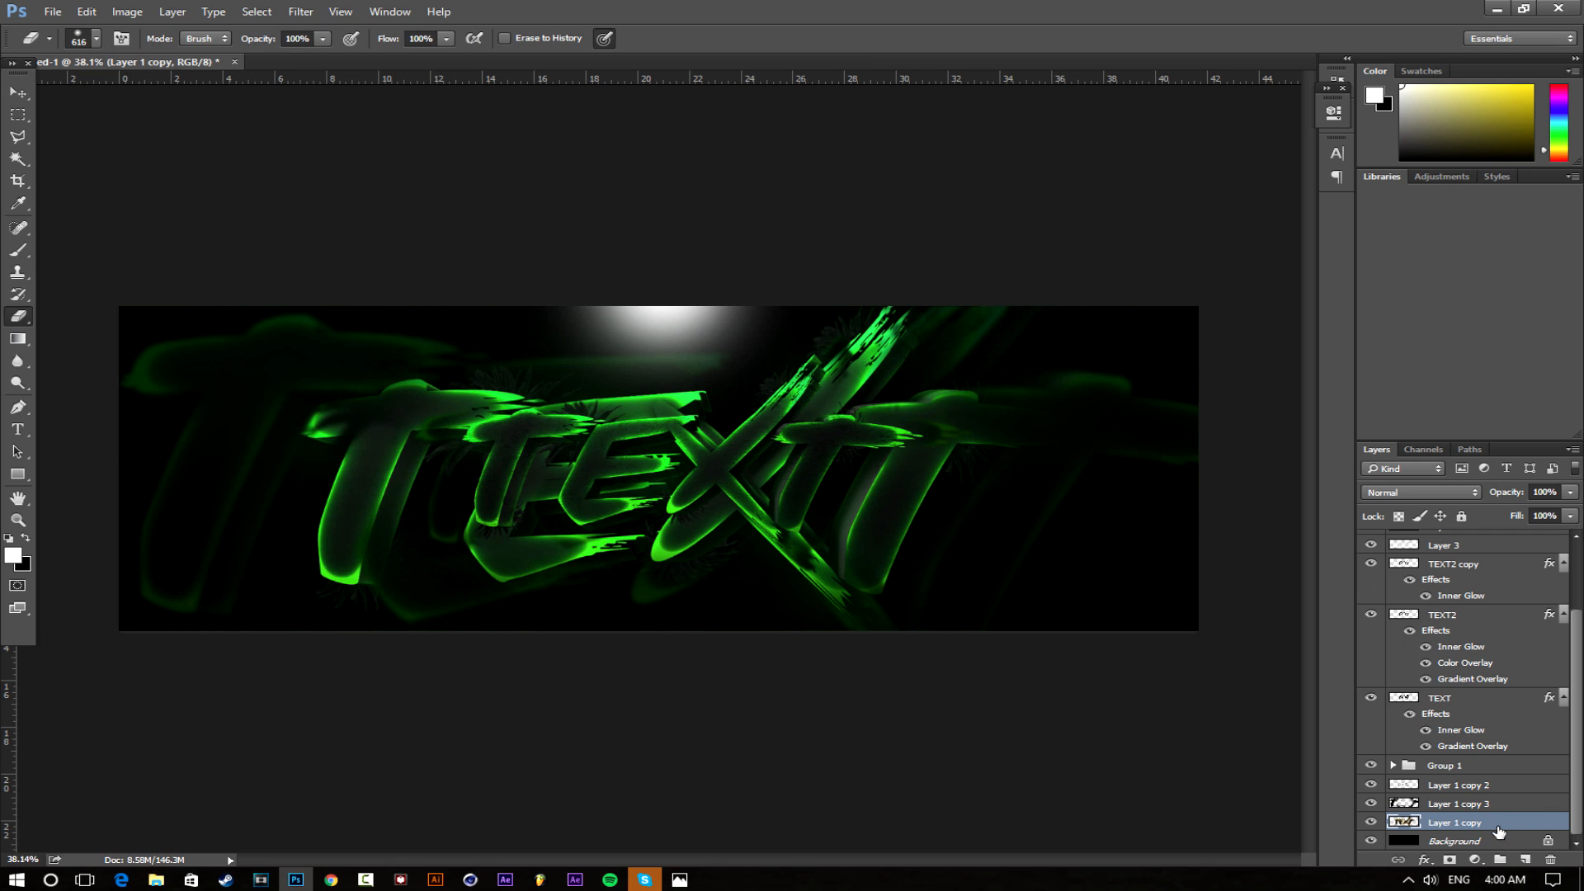
Reorder Layer 1 copy to sit directly below Layer 4 and scale its lettering up to about 136%
drag(1500, 830, 1391, 605)
click(1371, 580)
key(ctrl+t)
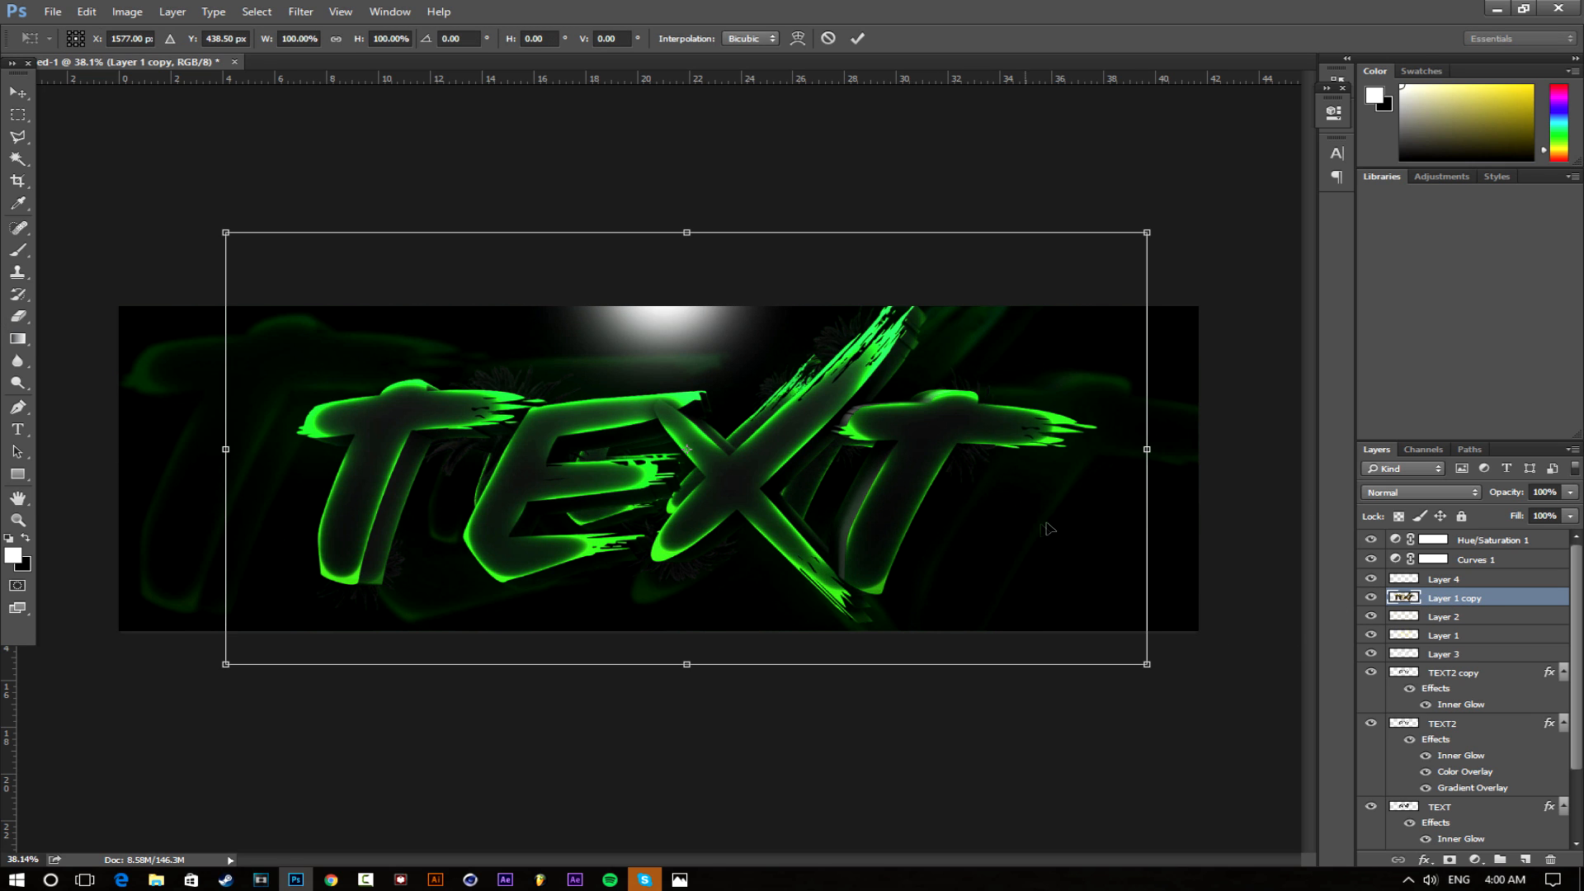
mouse_move(1159, 241)
mouse_down()
mouse_move(1220, 201)
mouse_move(1350, 177)
mouse_up()
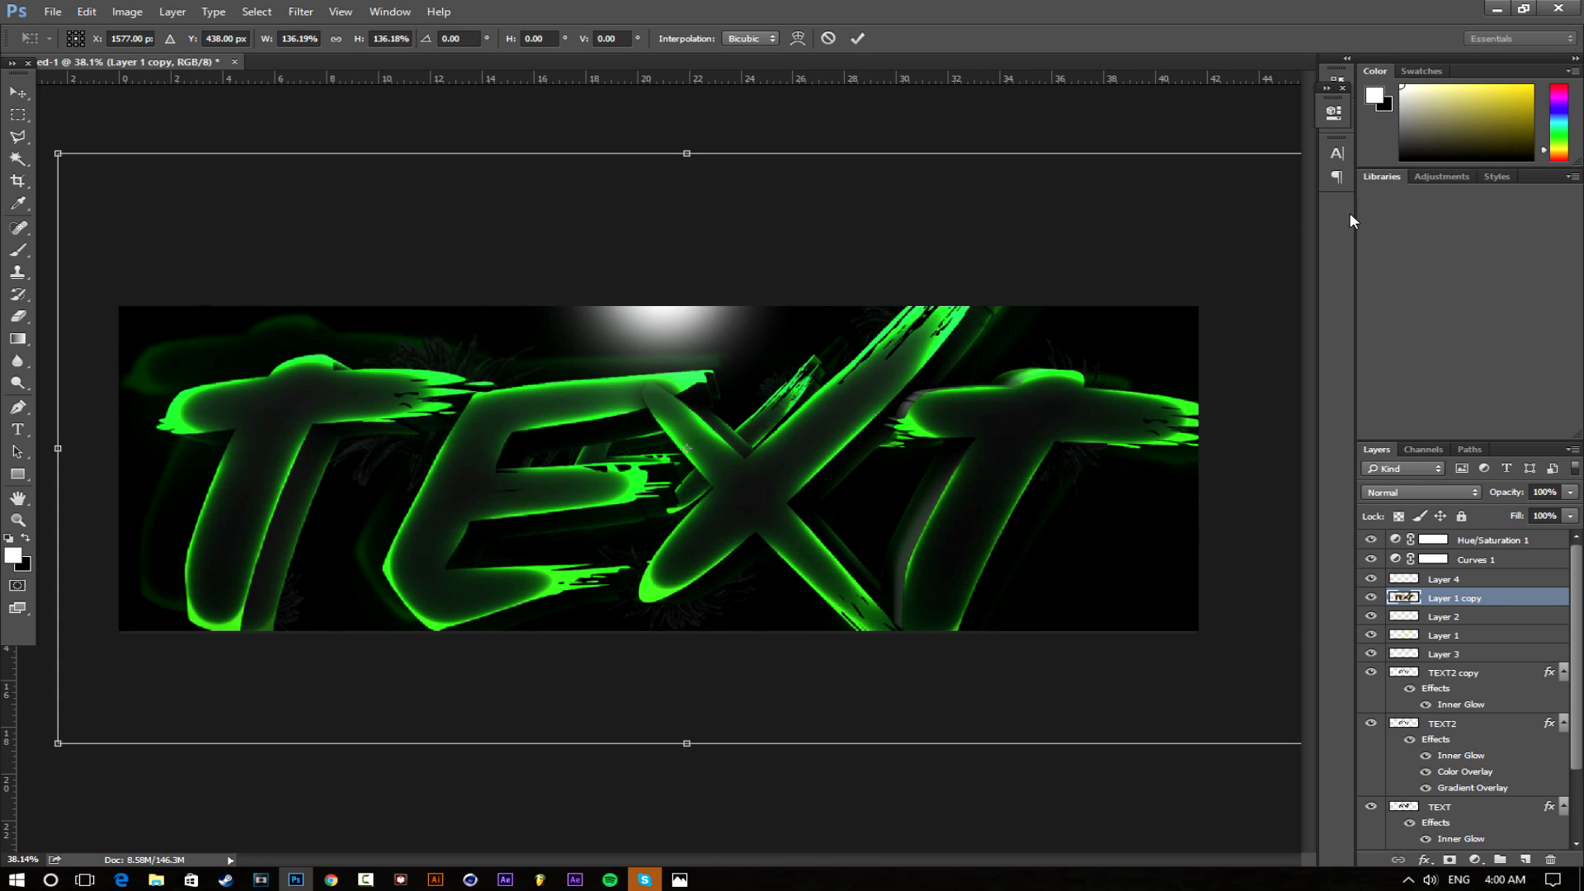
click(858, 38)
key(e)
Rotate the enlarged lettering about -8.8° and move it up so only its lower parts show along the banner's upper edge
key(v)
scroll(755, 532, down, 4)
key(ctrl+t)
mouse_move(1072, 545)
mouse_down()
mouse_move(1091, 404)
mouse_move(1110, 412)
mouse_move(1097, 450)
mouse_up()
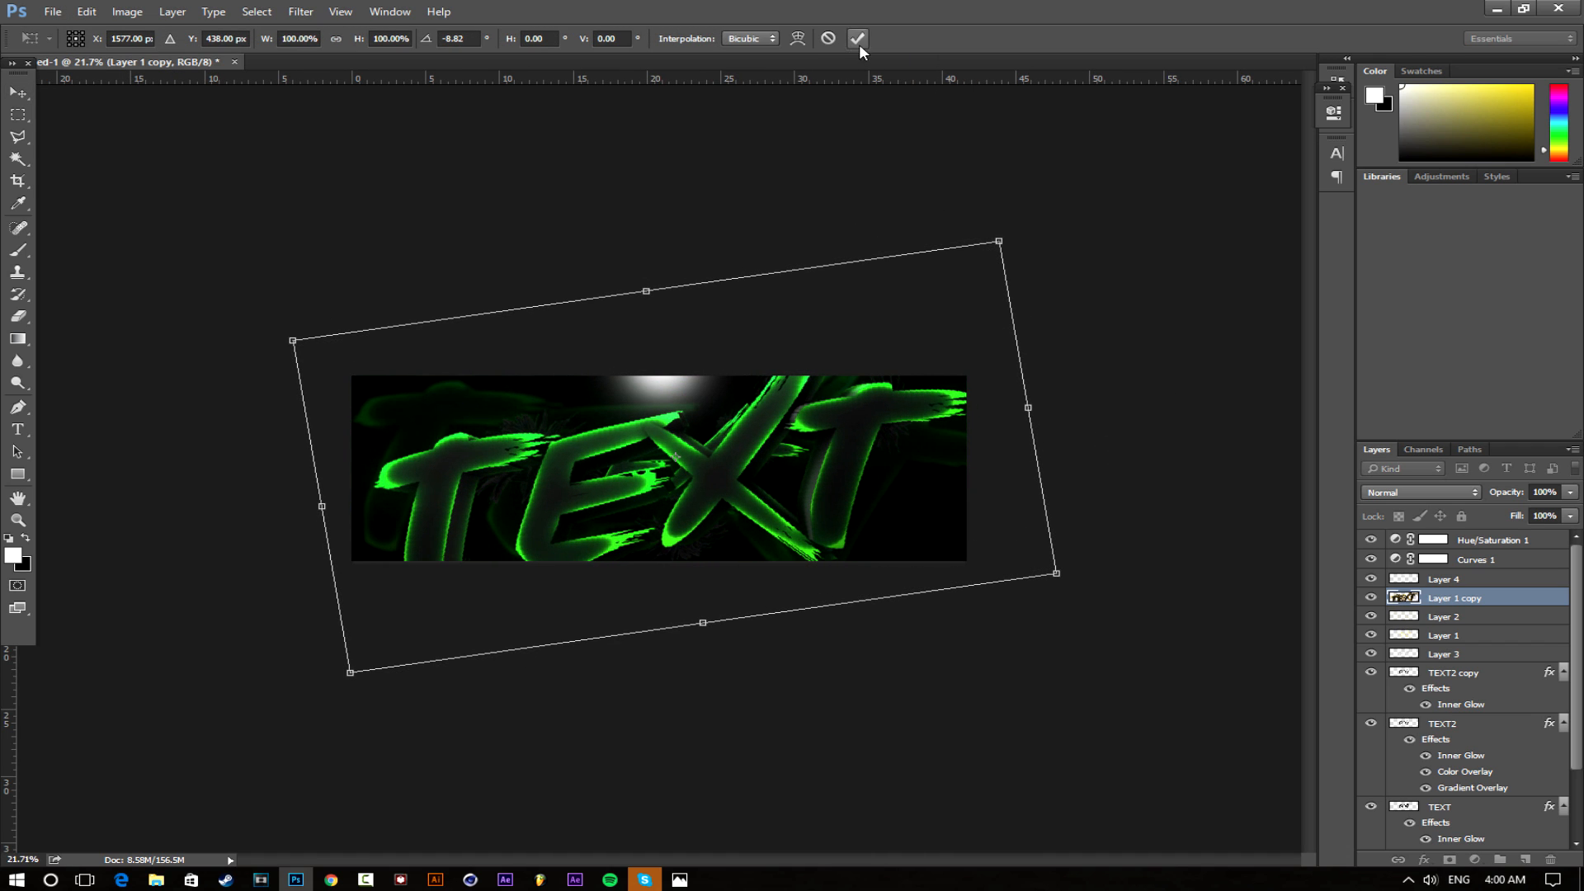
key(Return)
scroll(610, 541, up, 4)
drag(601, 554, 608, 299)
scroll(325, 367, up, 2)
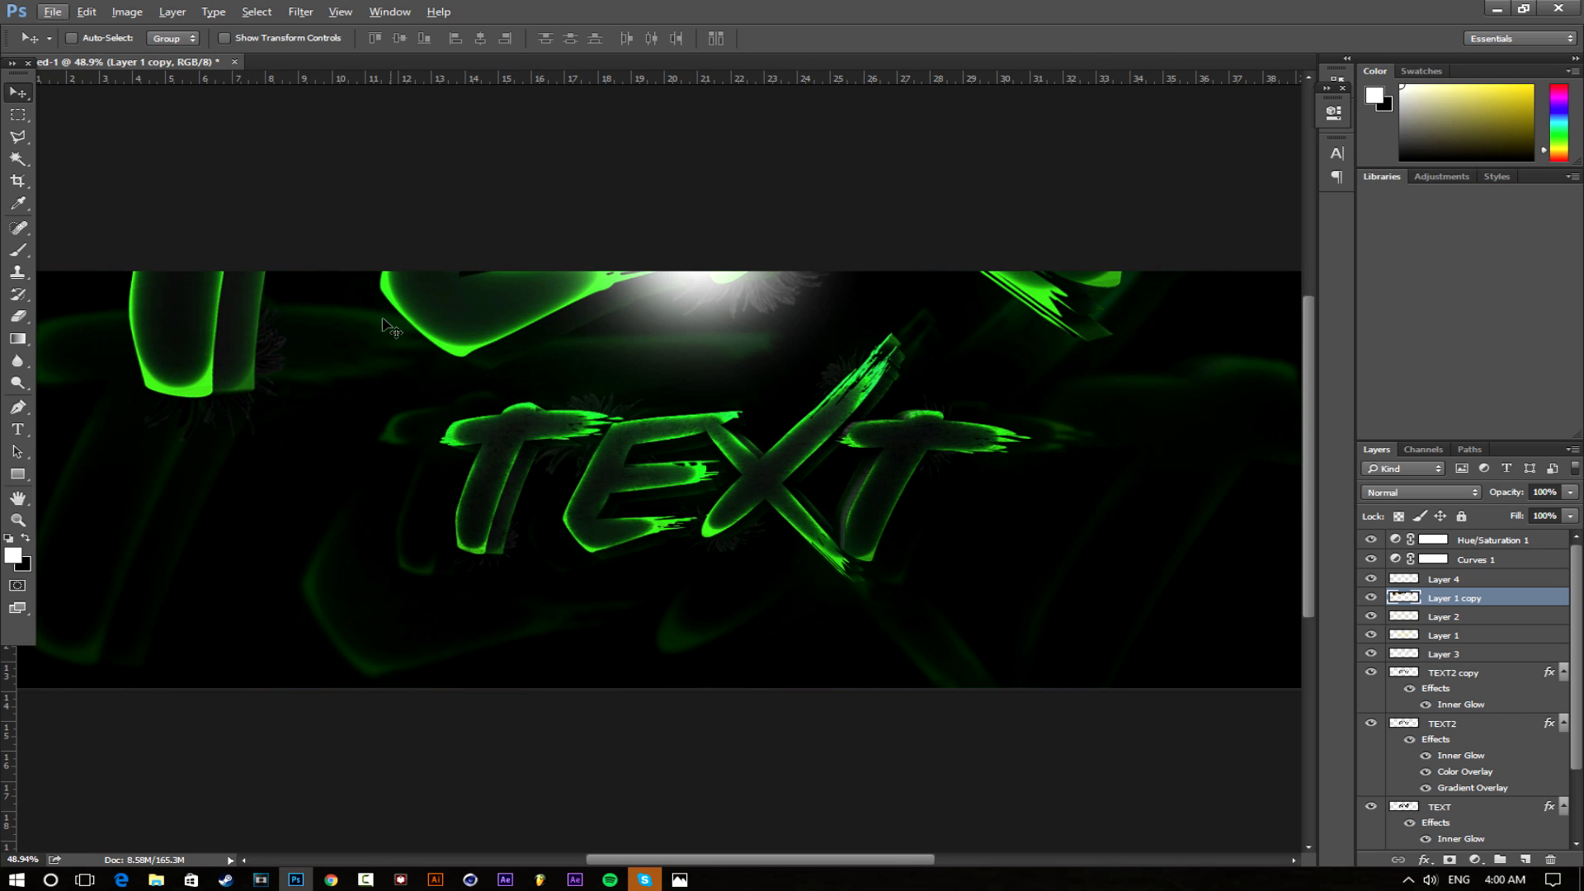
Apply a Gaussian Blur with a 9.6-pixel radius to the Layer 1 copy lettering
click(301, 11)
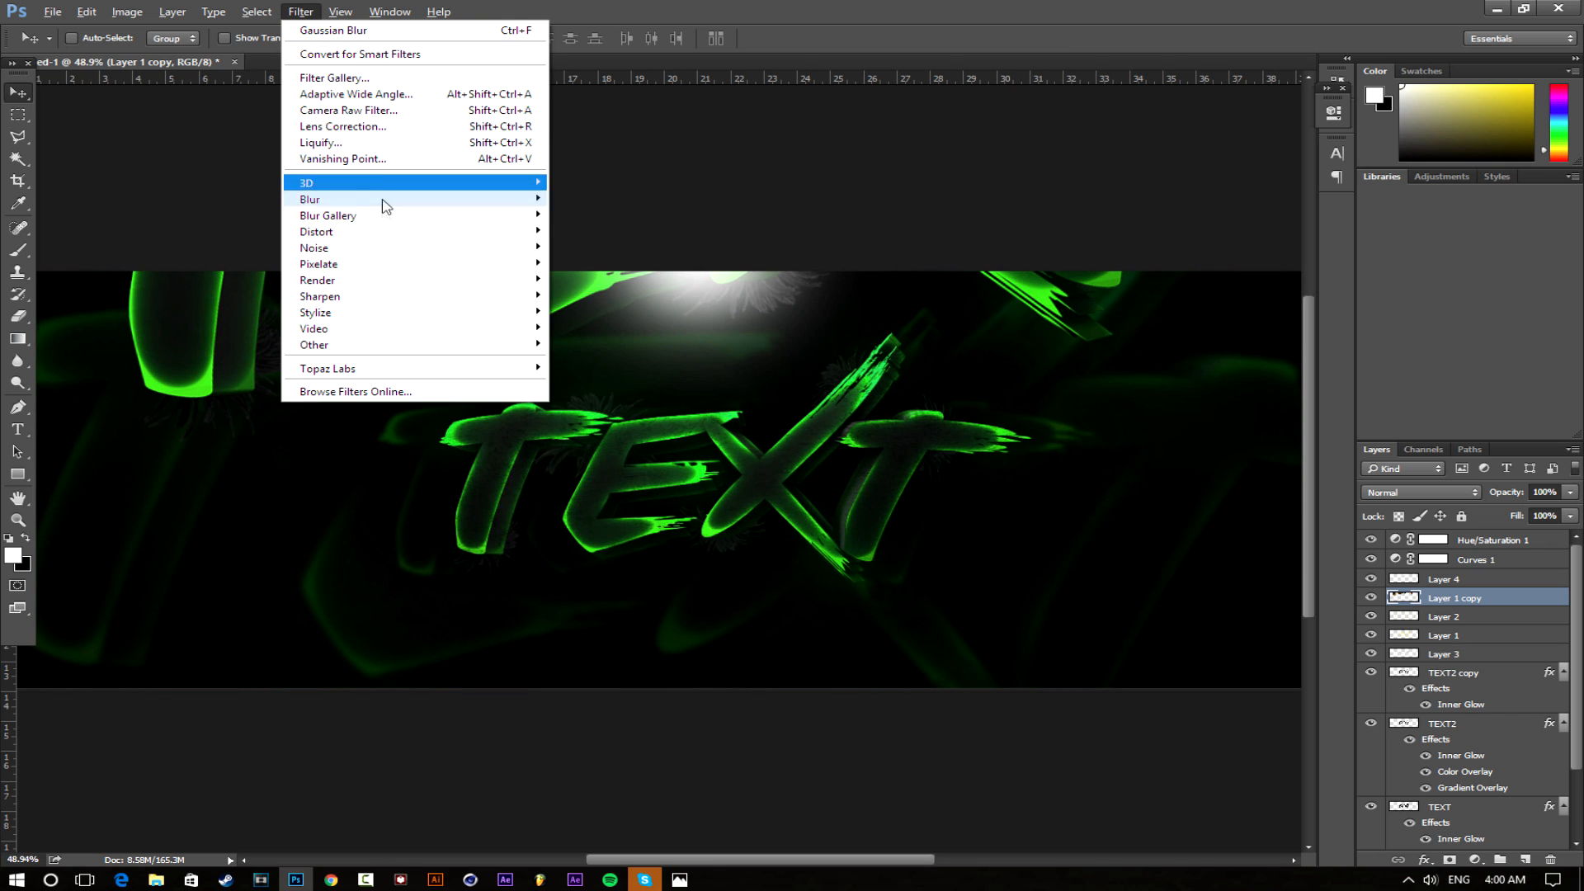
mouse_move(382, 201)
click(600, 263)
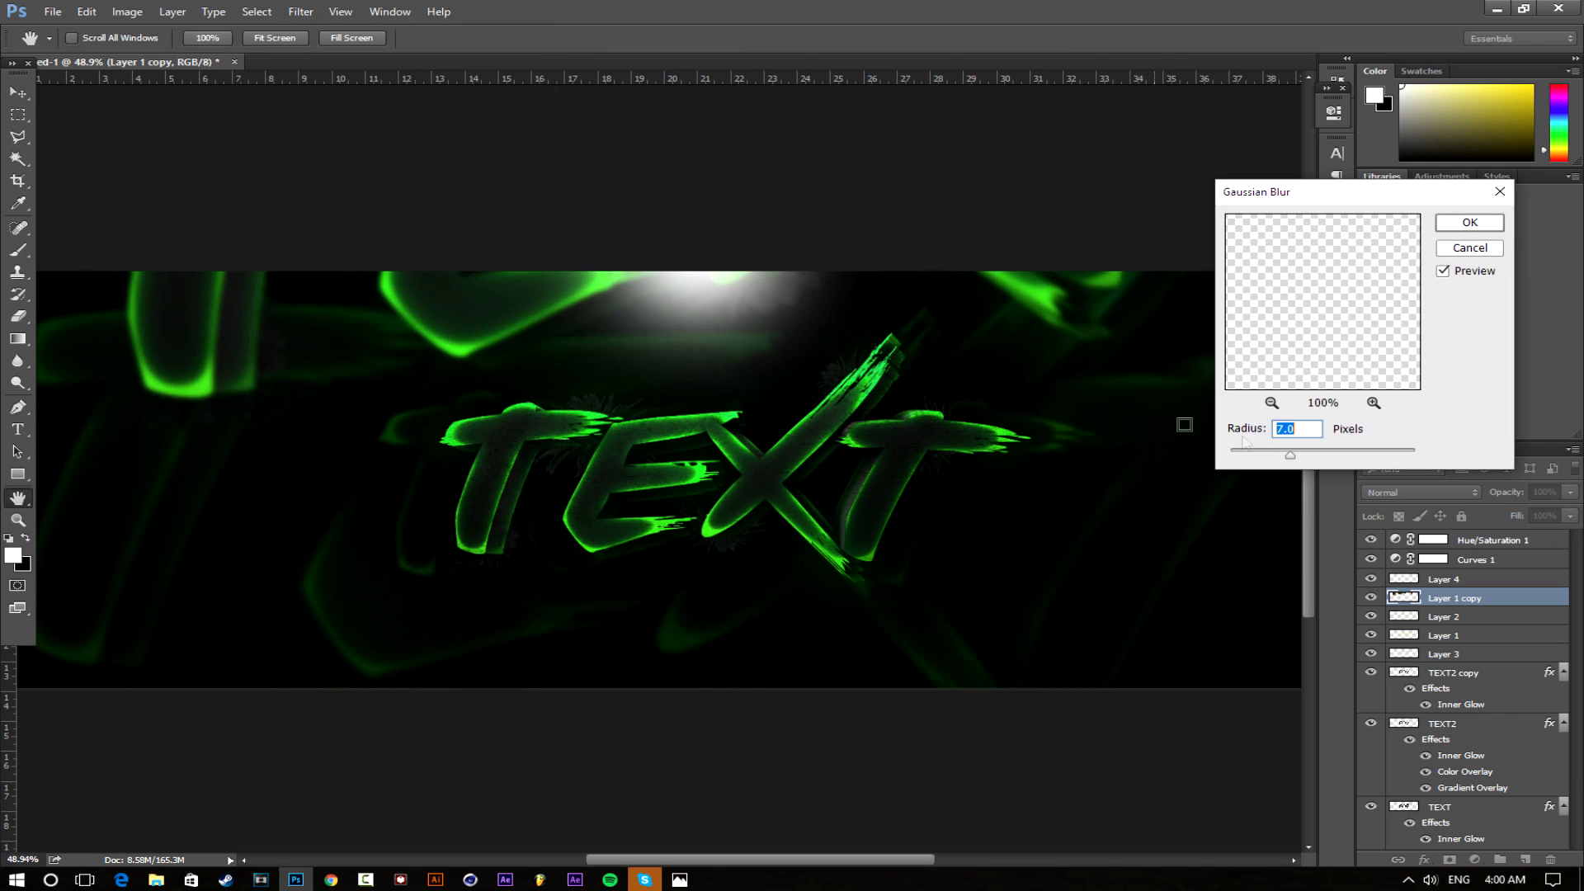
drag(1318, 461, 1305, 464)
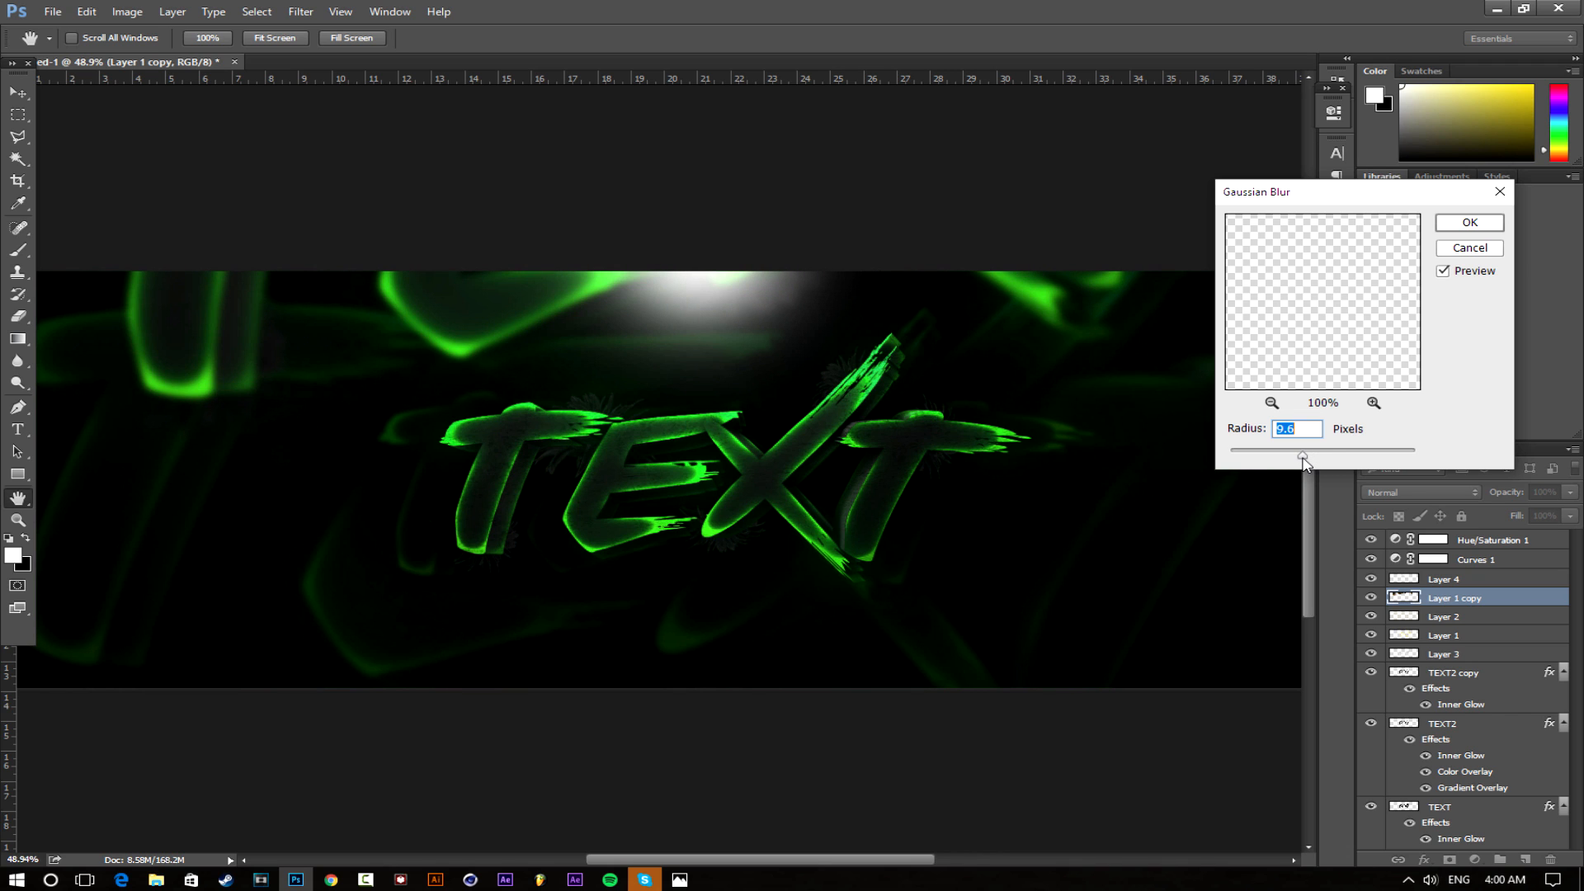
click(1470, 224)
Move the blurred foreground lettering down to the banner's lower-right area, below the main text
scroll(636, 410, down, 3)
scroll(636, 410, up, 1)
click(340, 11)
click(561, 342)
drag(561, 343, 607, 528)
drag(657, 416, 744, 632)
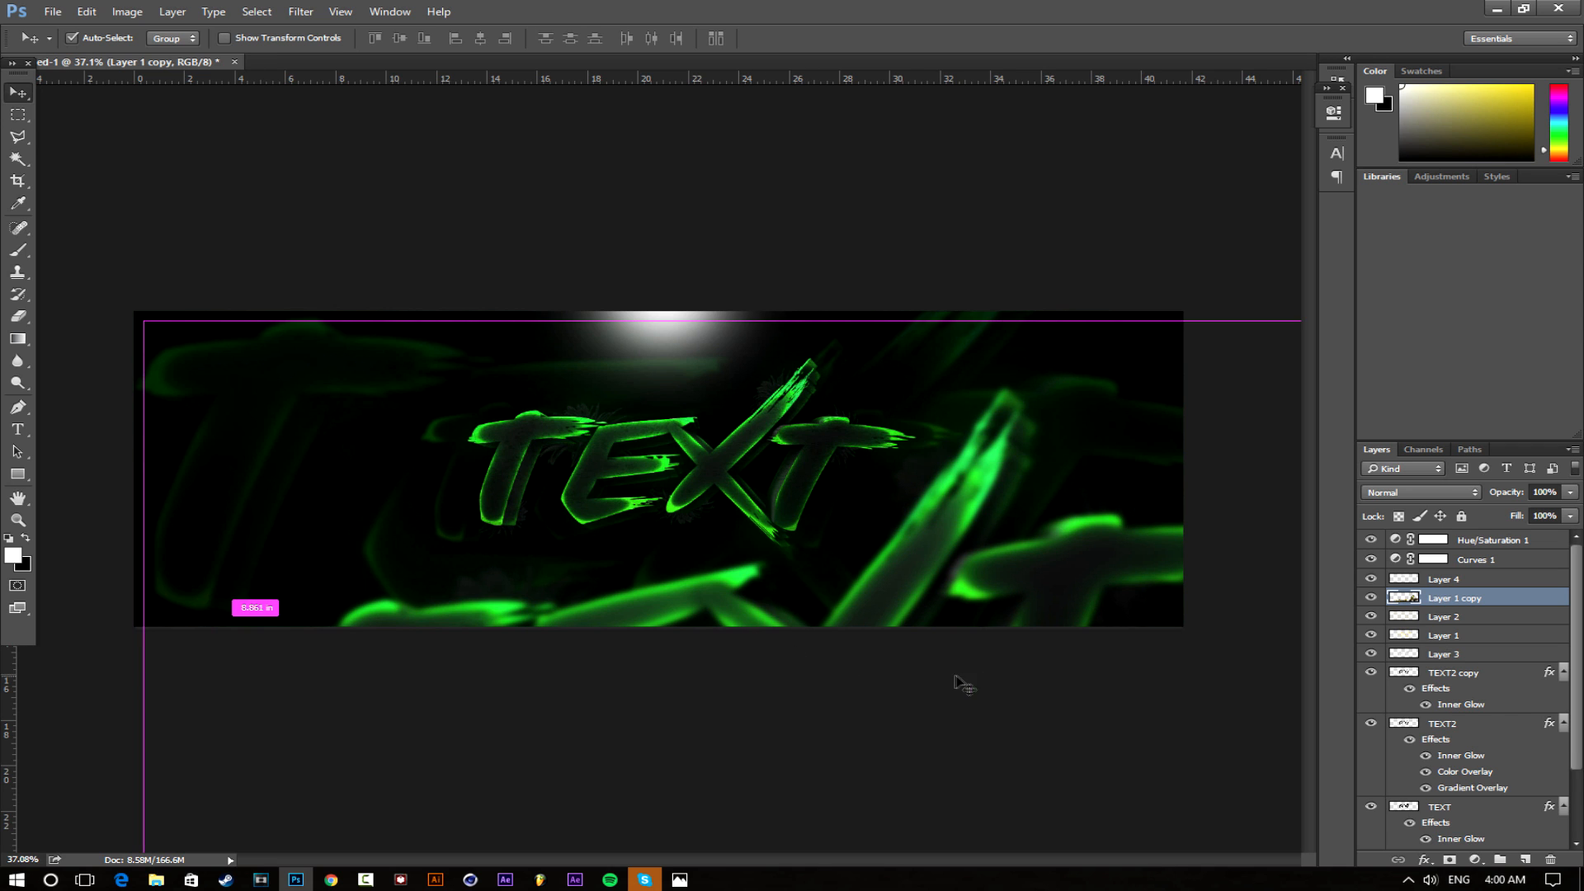
Duplicate the blurred foreground lettering and turn the copy upside down with a 180° flip
drag(873, 644, 842, 449)
key(ctrl+t)
drag(74, 496, 981, 445)
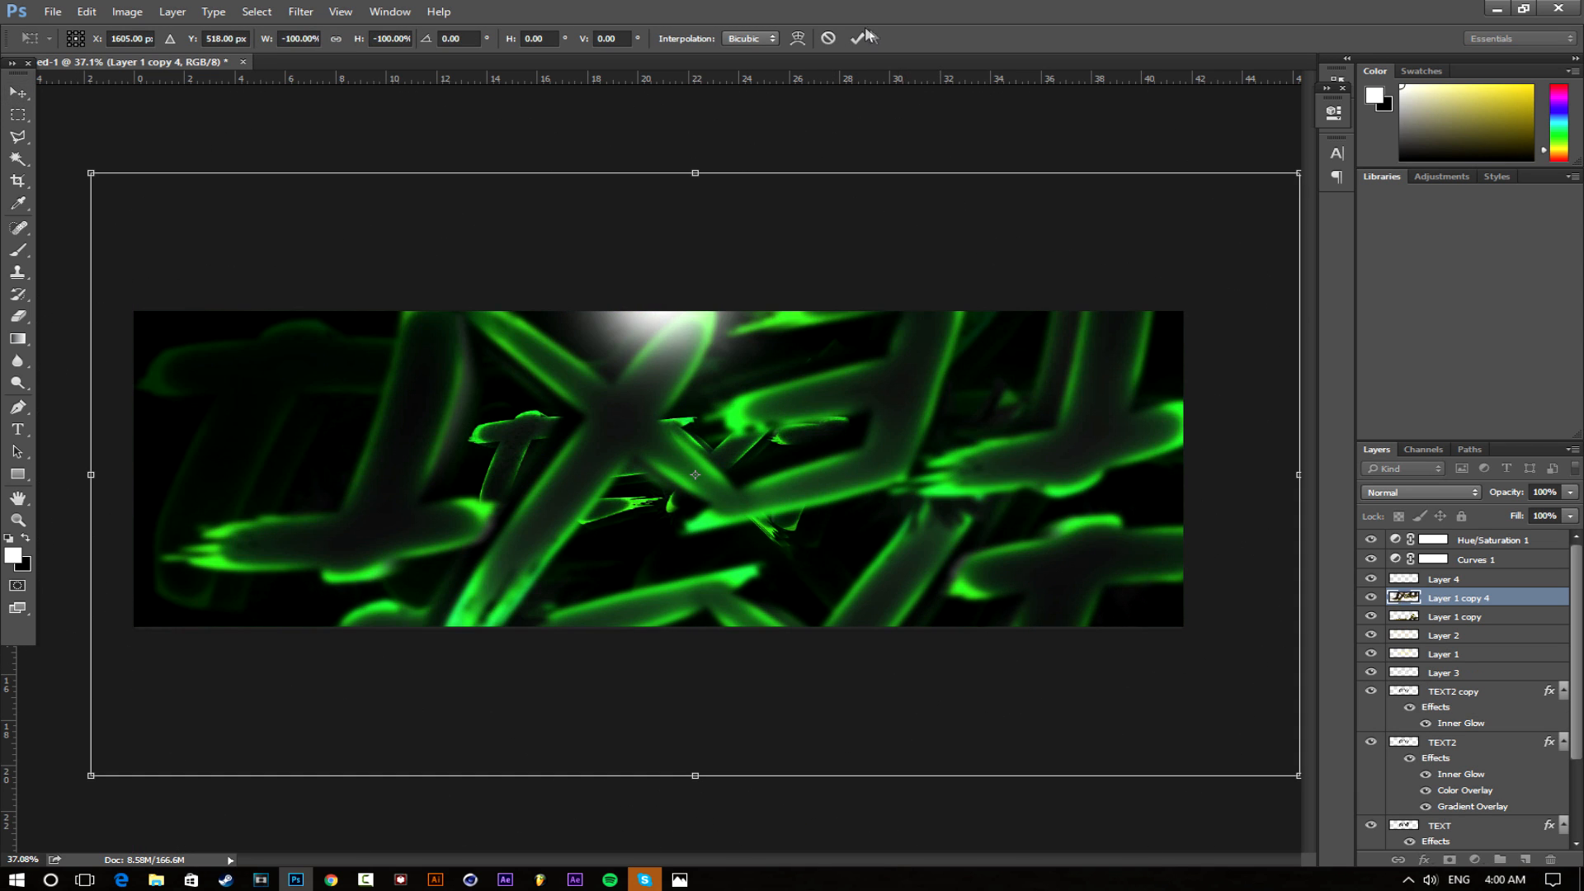
click(858, 38)
Position the flipped lettering in the banner's upper-left area and shift the original blurred lettering slightly to the right
drag(742, 396, 667, 340)
drag(713, 316, 639, 317)
click(1457, 617)
drag(1008, 561, 1048, 568)
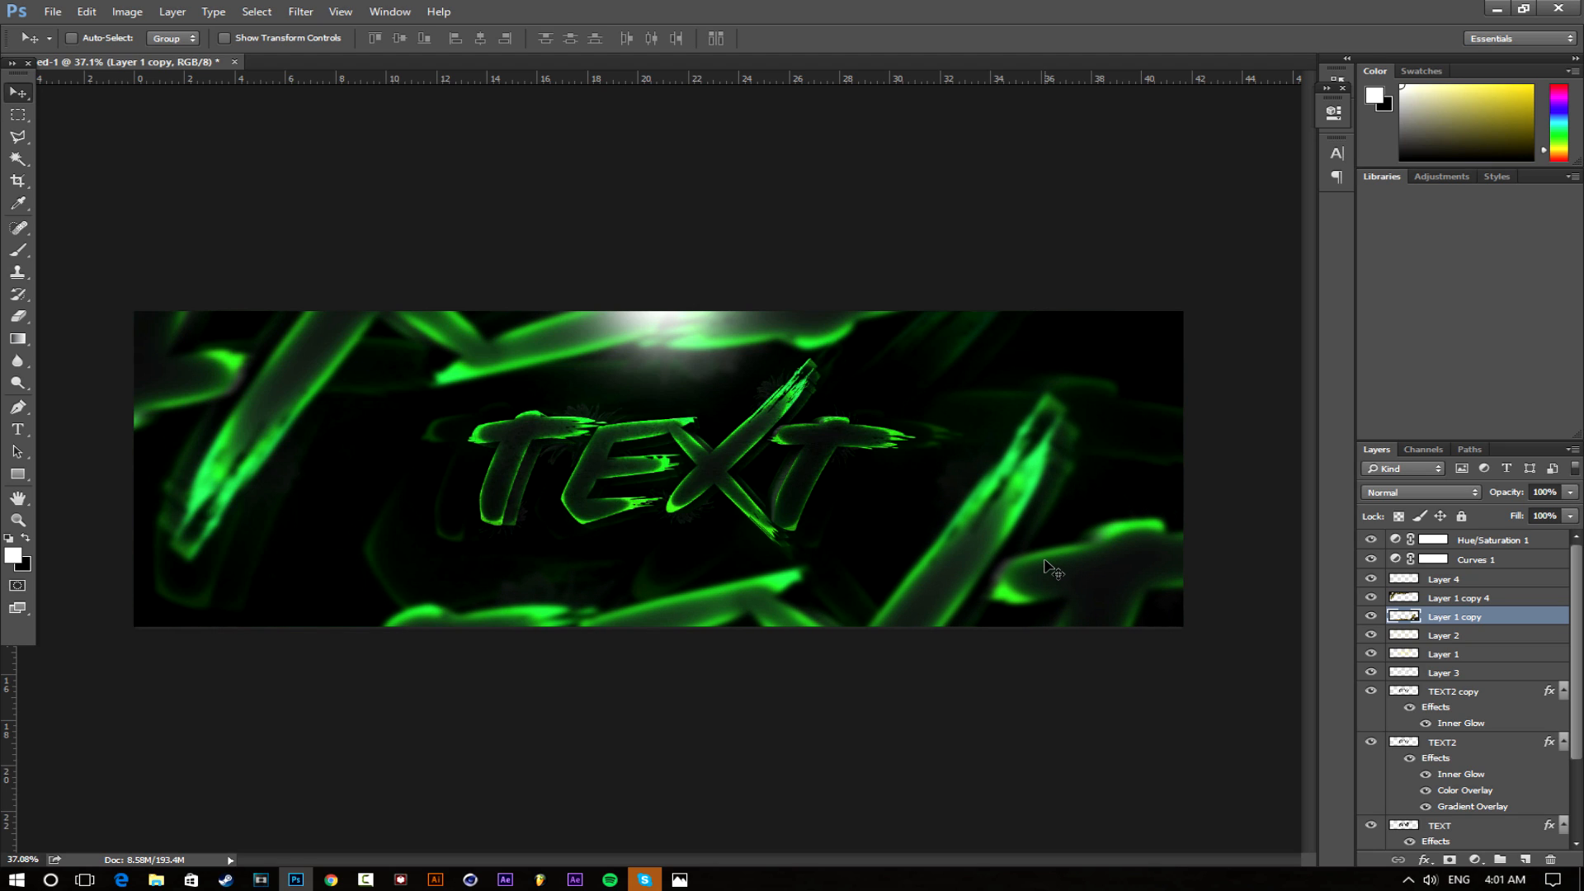
Switch to Chrome, save the palm_tree_PNG2486 image from its open tab, and place it in the Photoshop banner
click(331, 880)
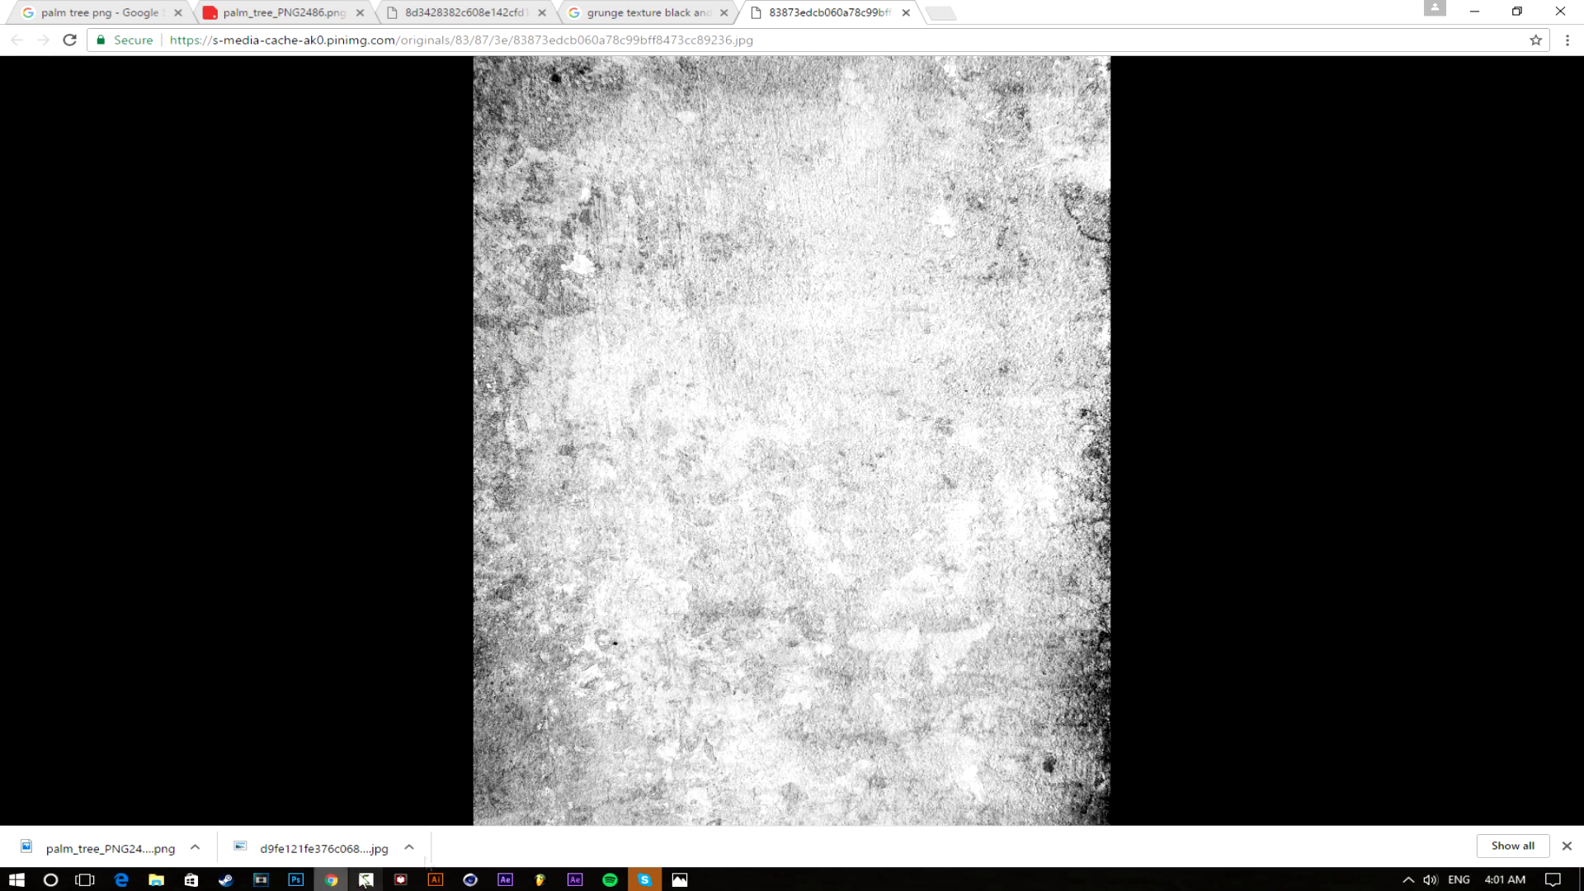
click(659, 14)
click(479, 14)
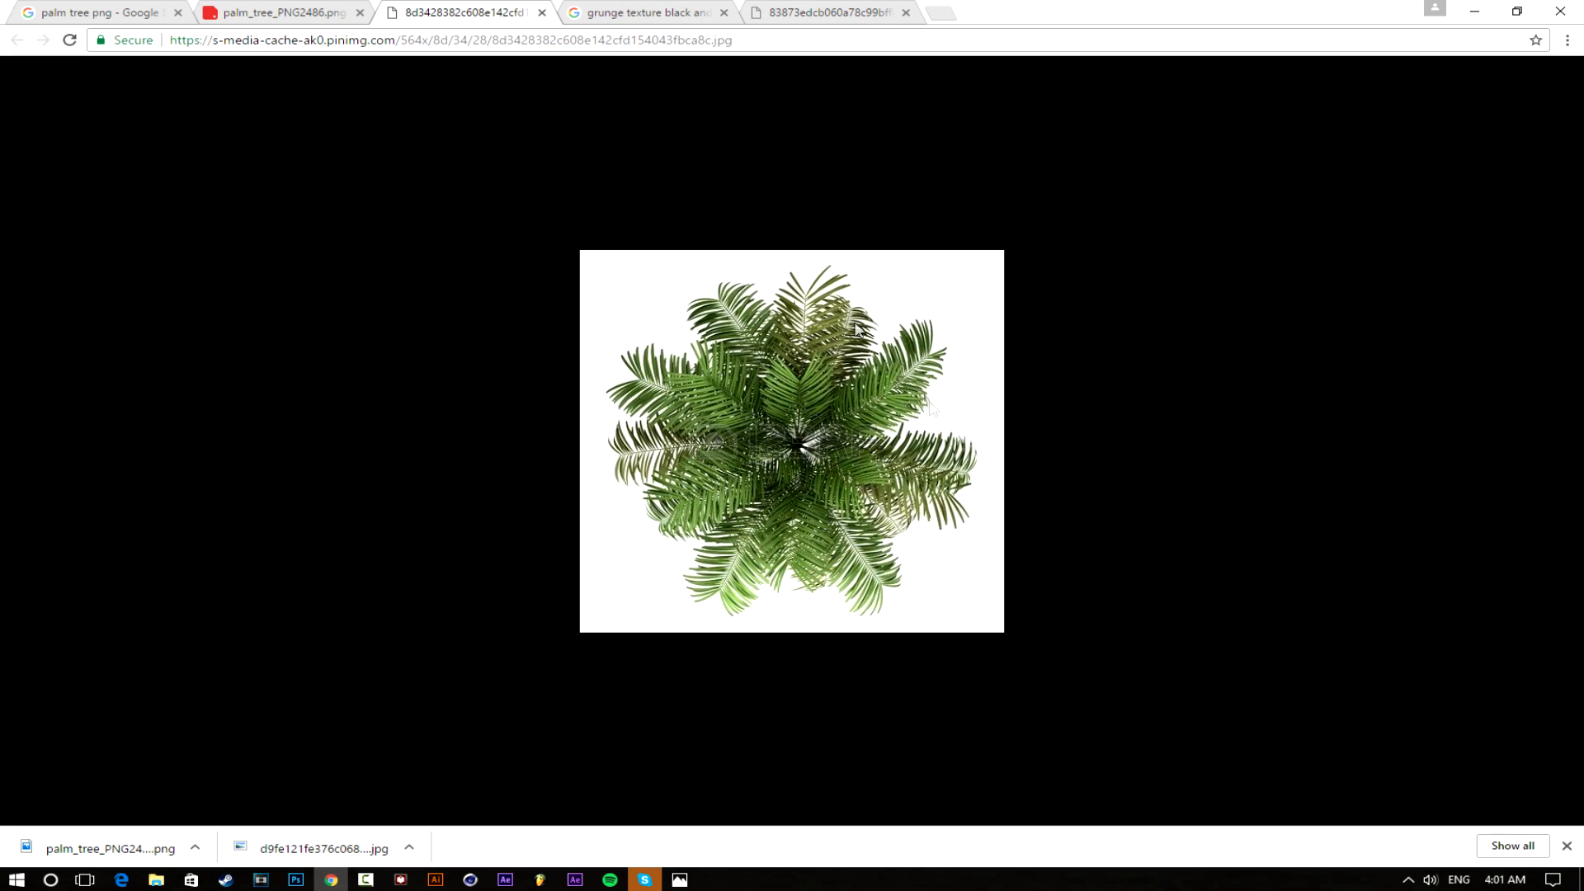
click(271, 10)
right_click(800, 420)
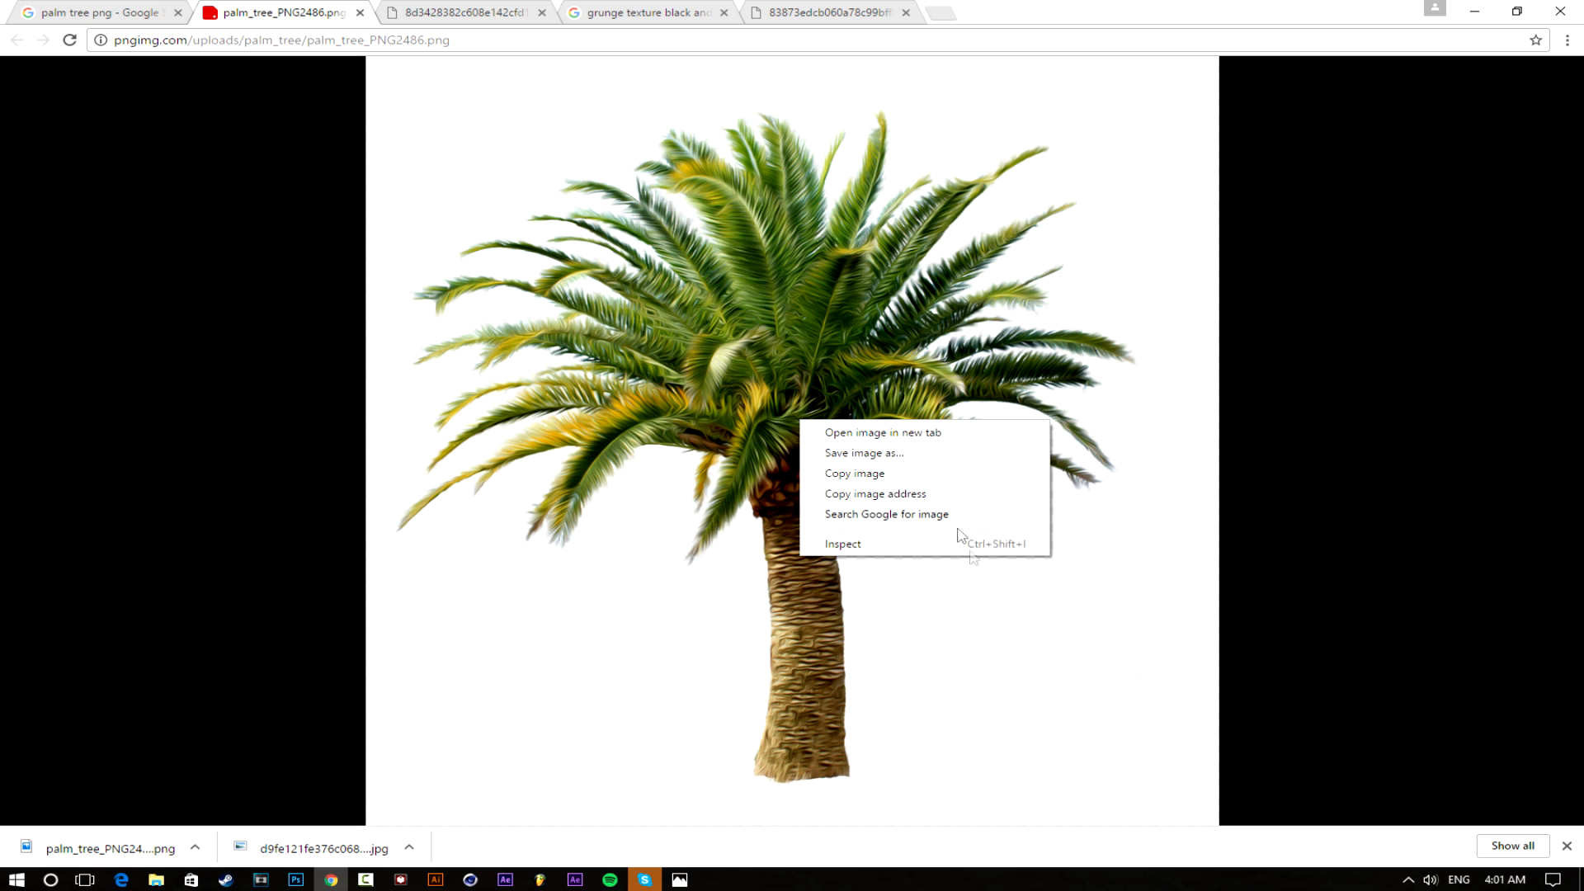
click(854, 455)
key(Return)
drag(183, 857, 764, 456)
click(665, 38)
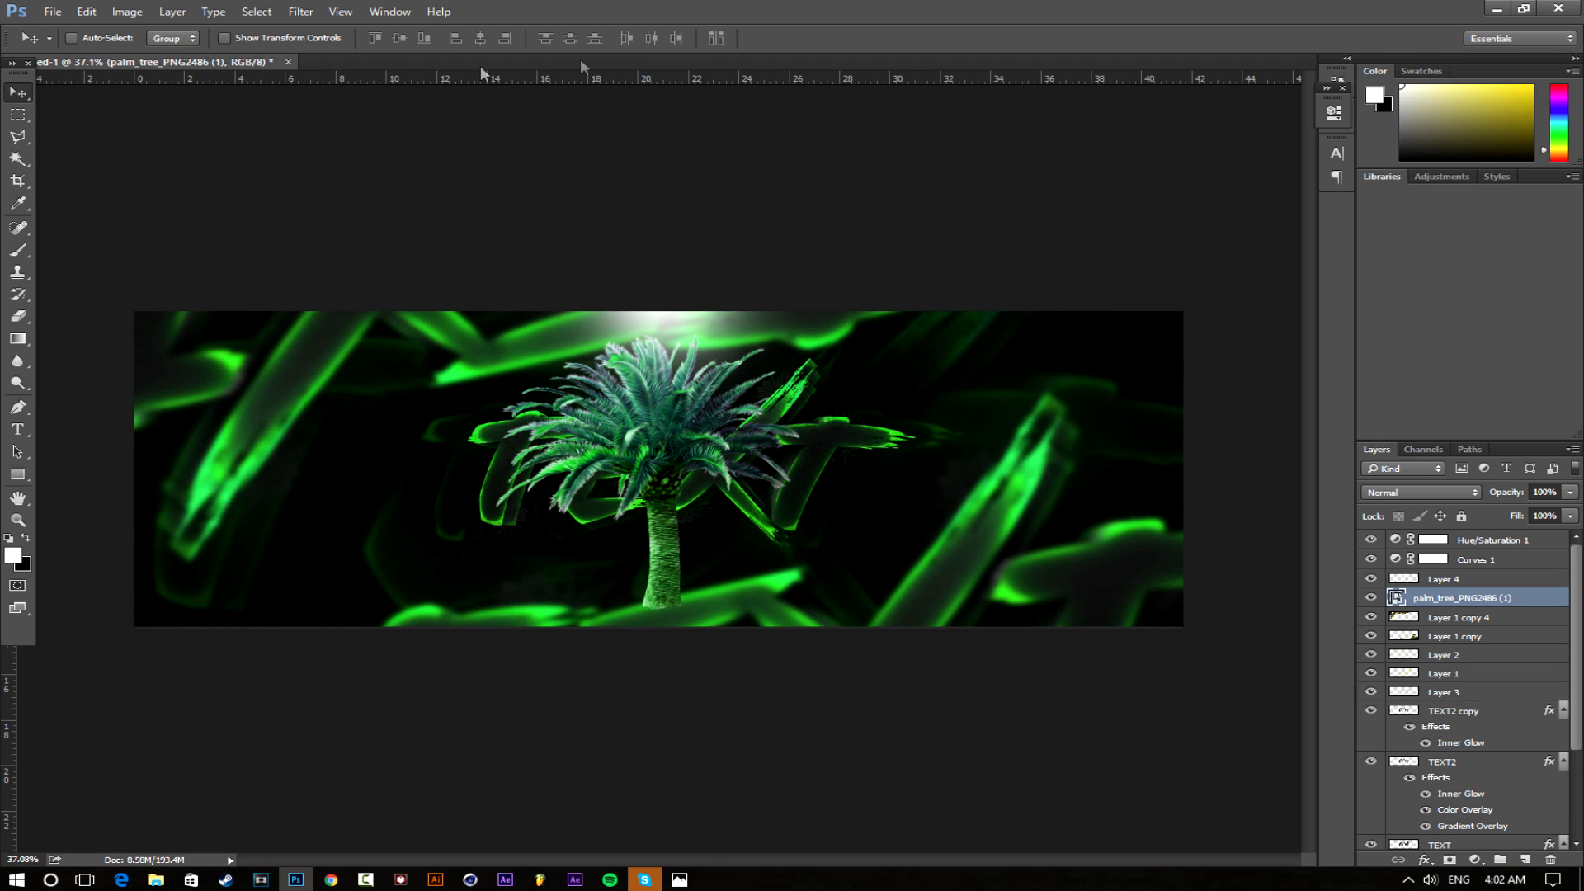
Rasterize the palm tree layer and desaturate it
click(126, 11)
mouse_move(155, 55)
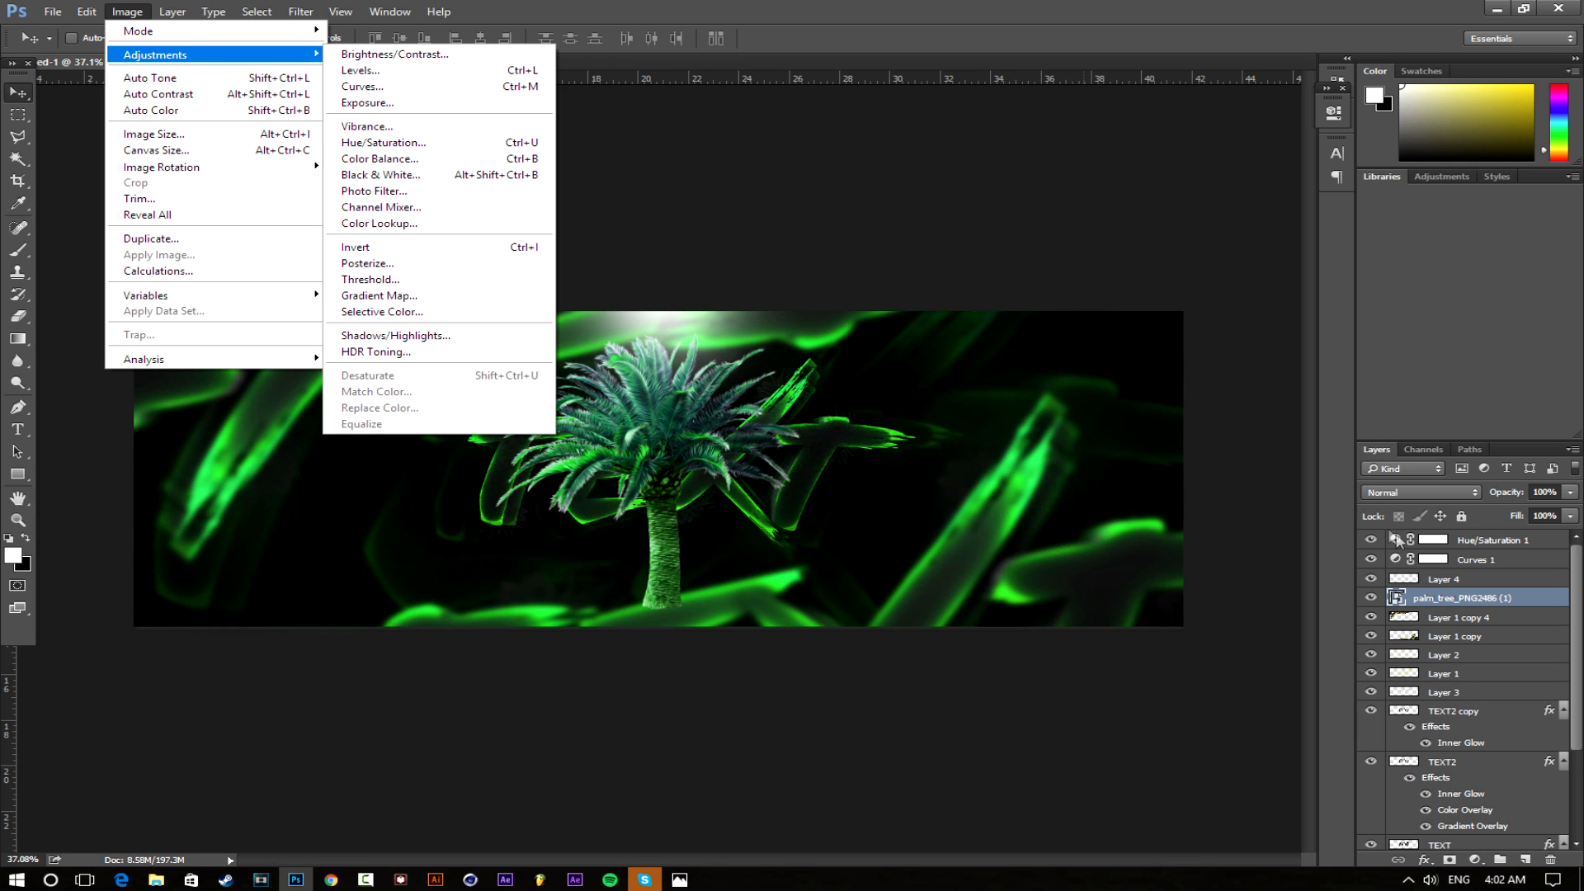
right_click(1463, 606)
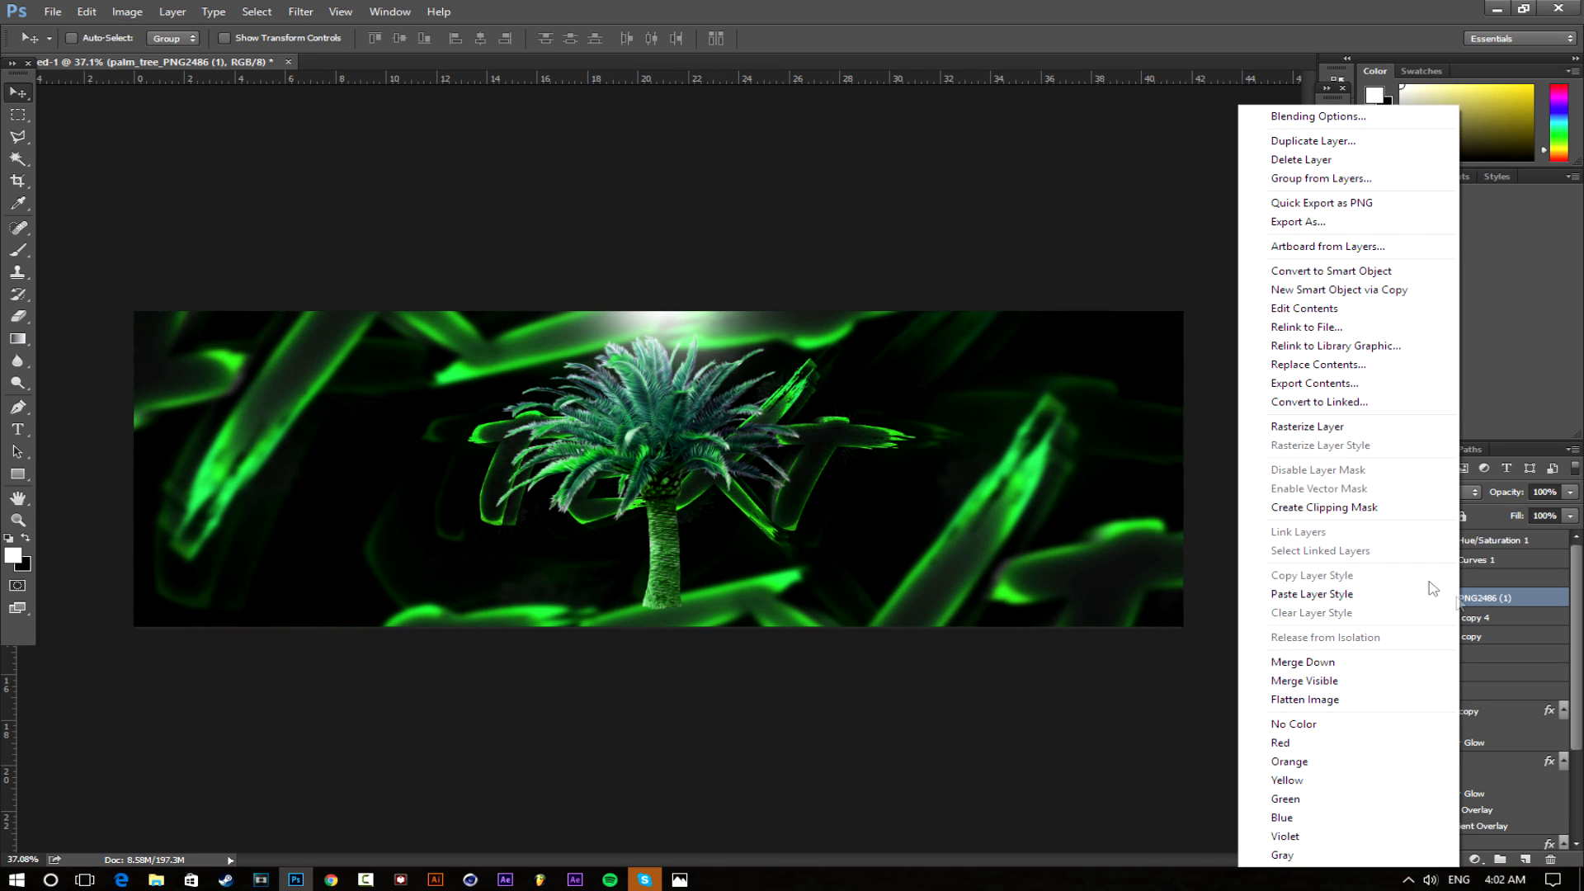
click(1296, 427)
click(127, 11)
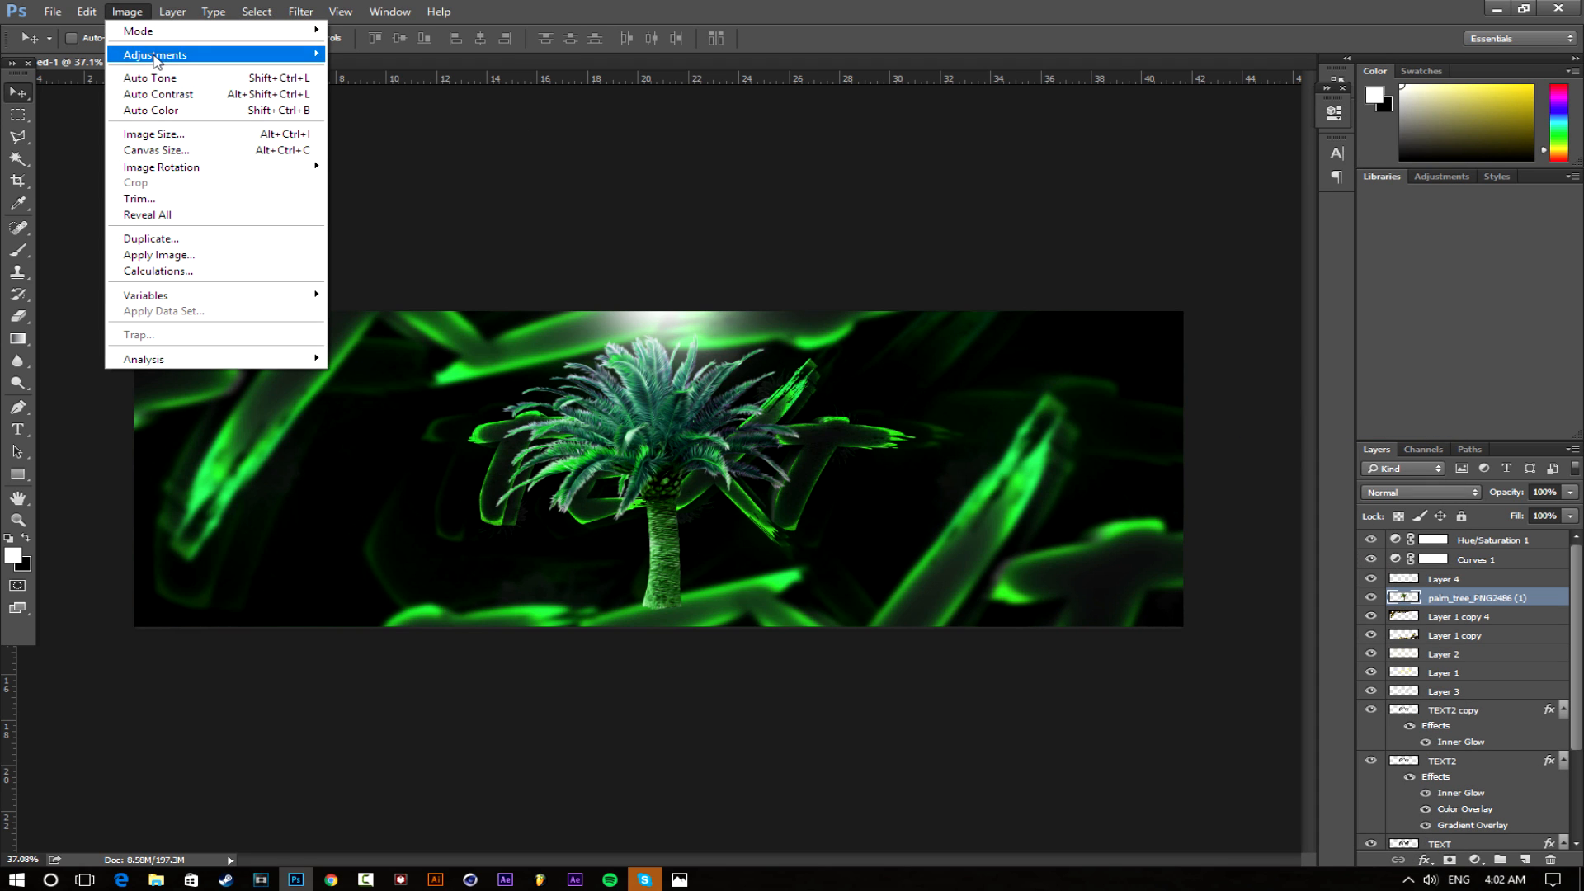
mouse_move(155, 57)
click(421, 381)
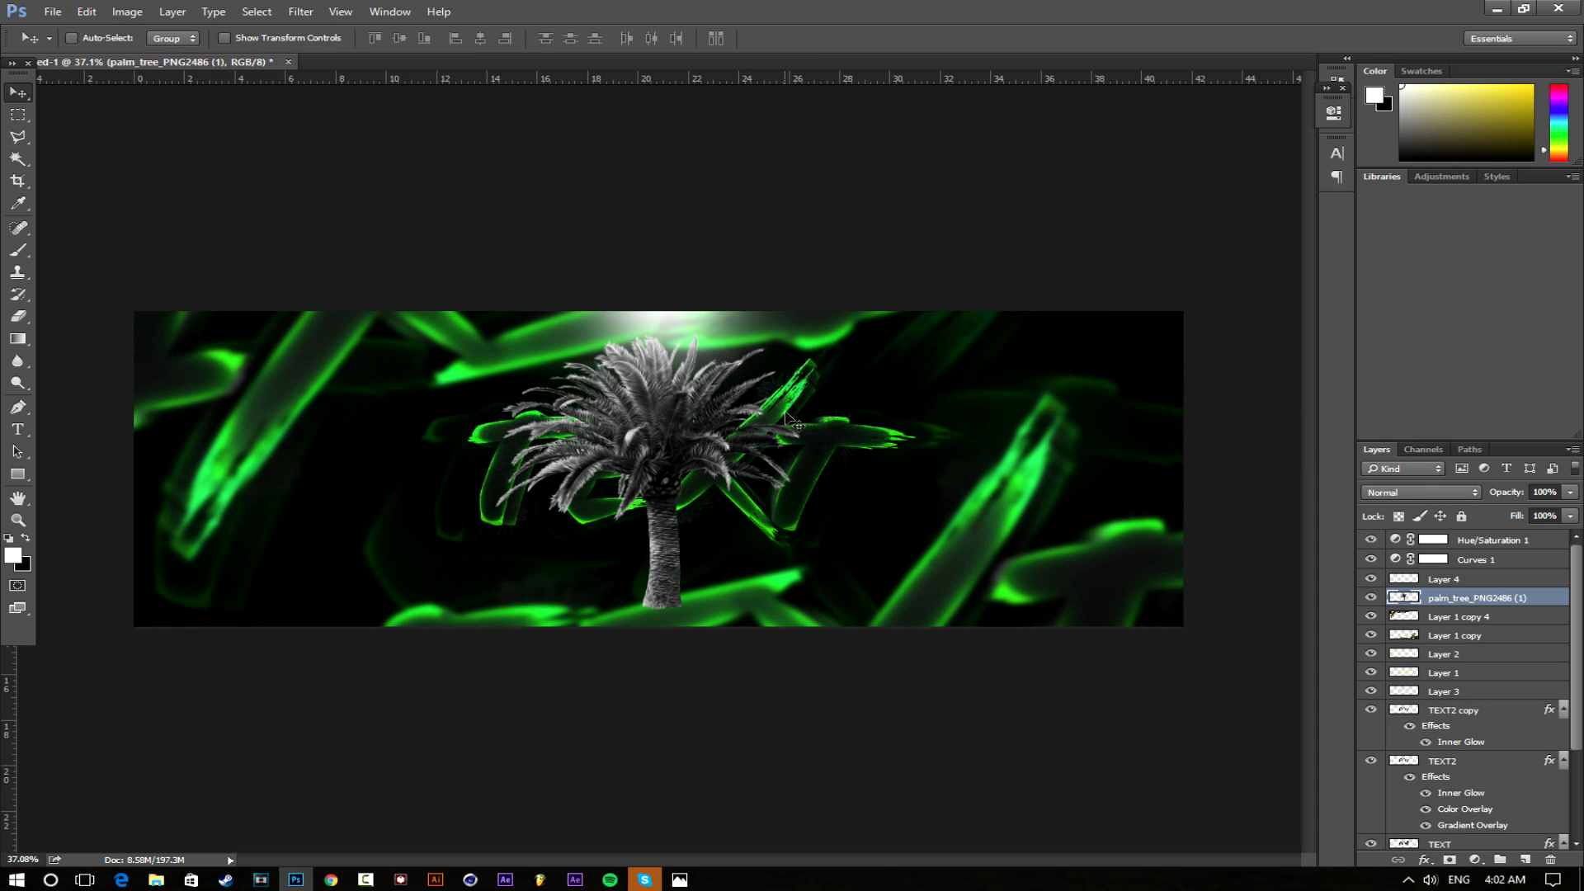
Enlarge the gray palm tree and move it down and right so its fronds cover the banner's center
key(ctrl+t)
drag(806, 330, 1024, 291)
click(858, 38)
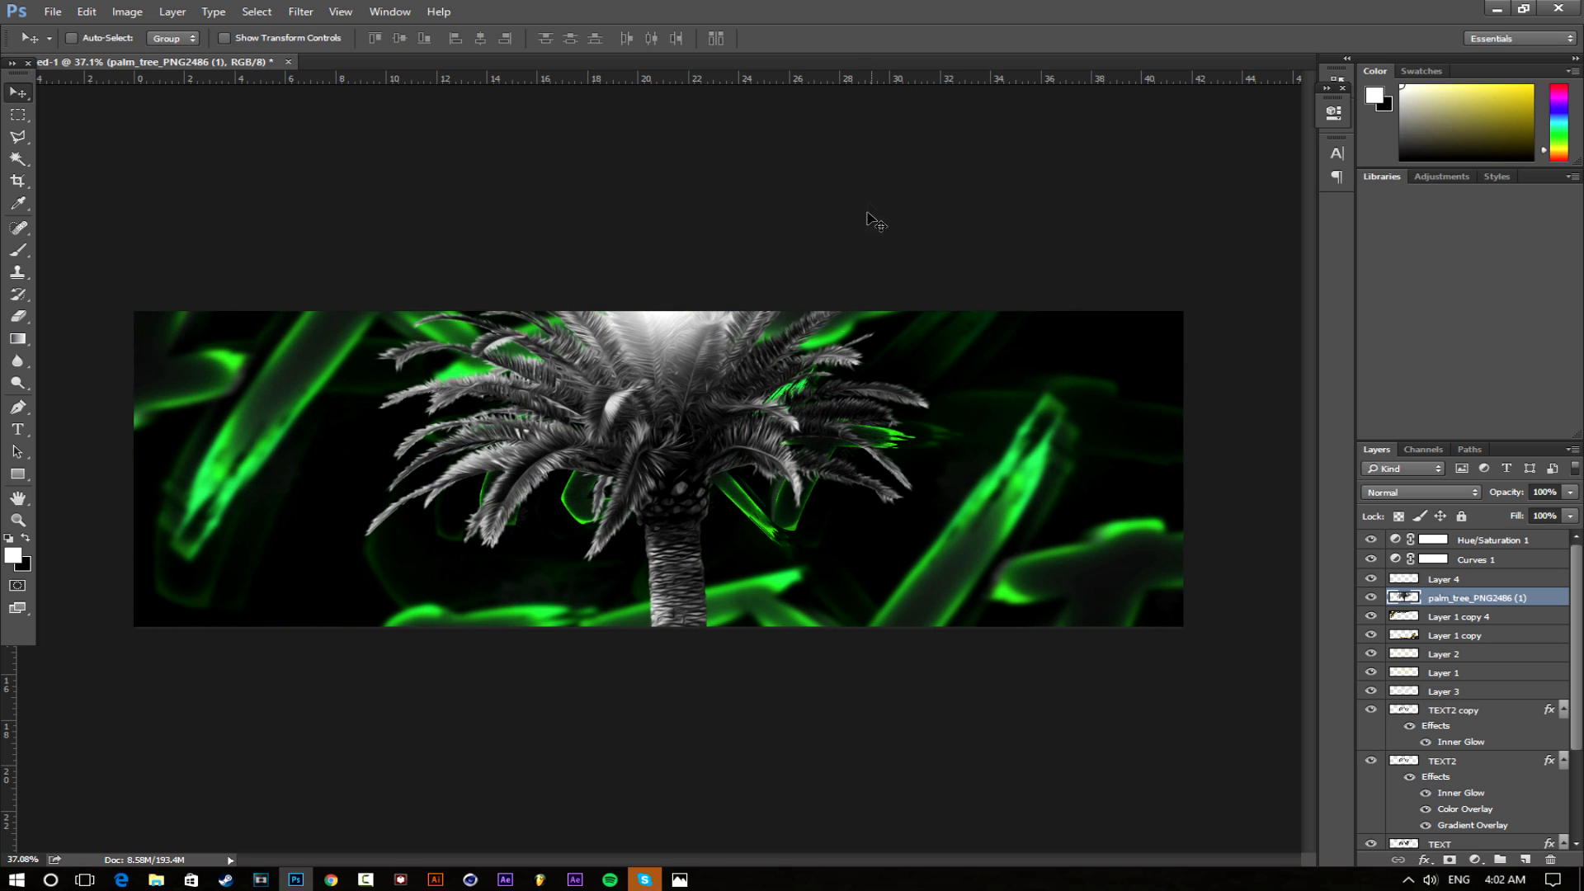
drag(713, 494, 805, 382)
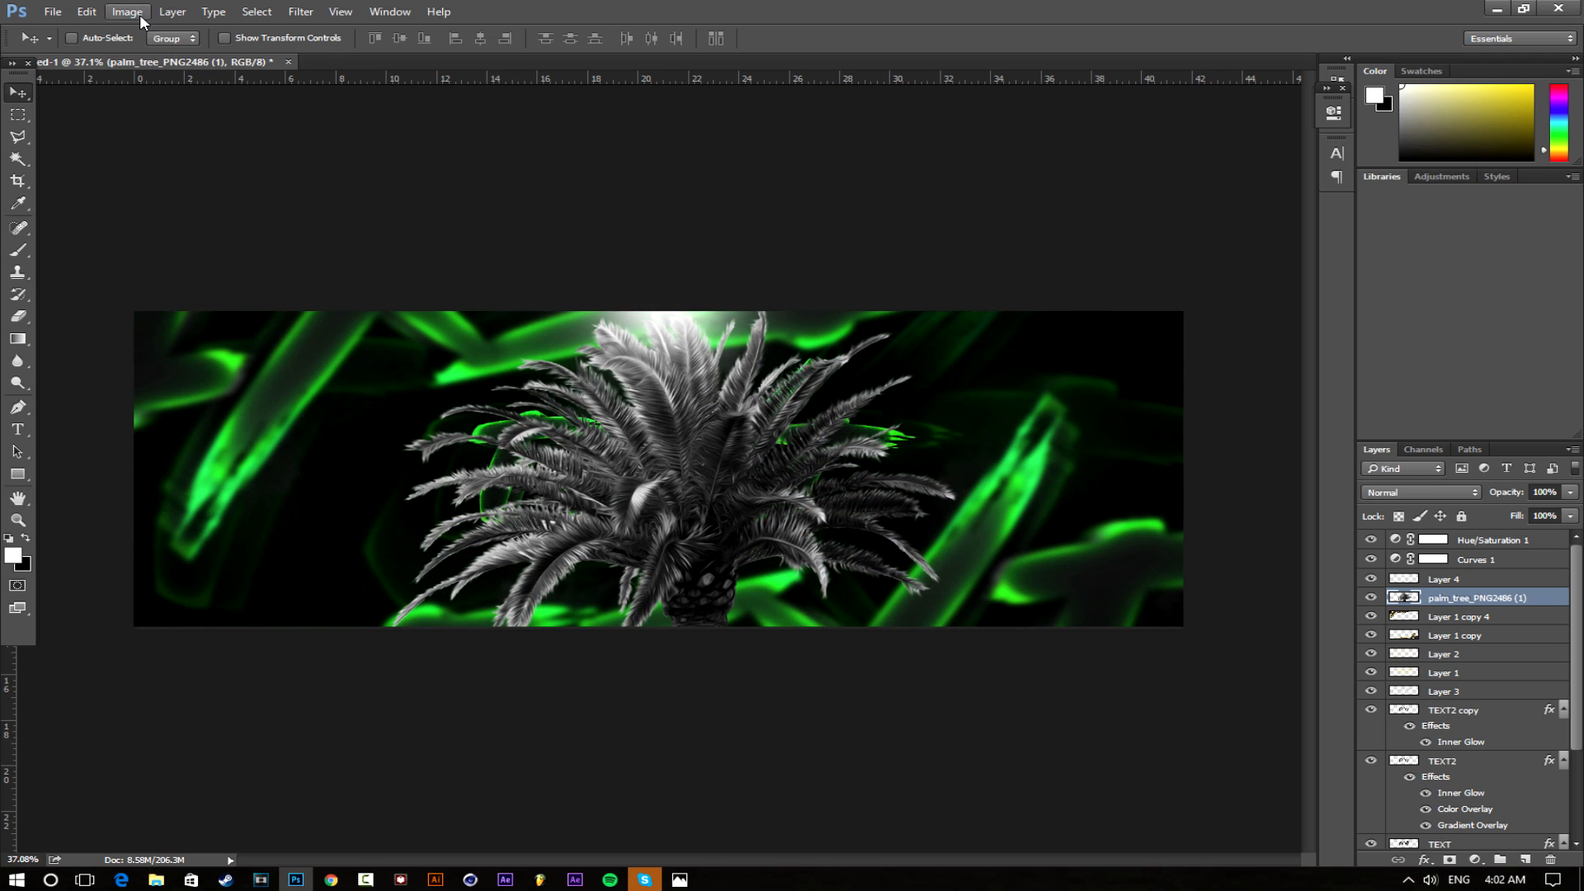
Darken the palm tree with a Hue/Saturation adjustment, setting Lightness to -72
click(127, 11)
mouse_move(173, 52)
click(396, 145)
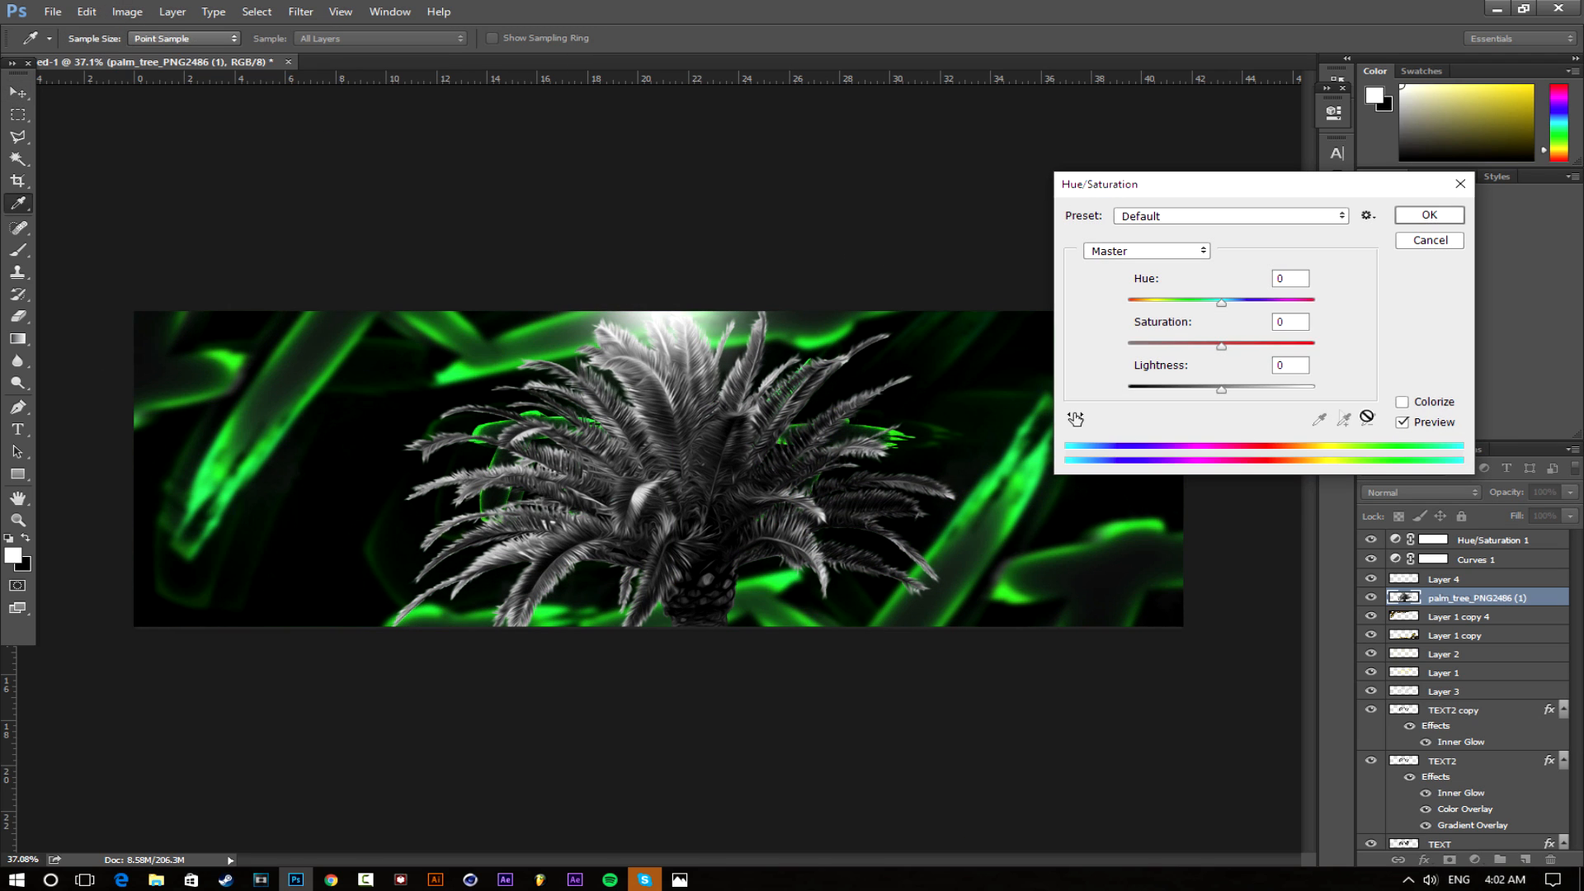
drag(1226, 395, 1159, 399)
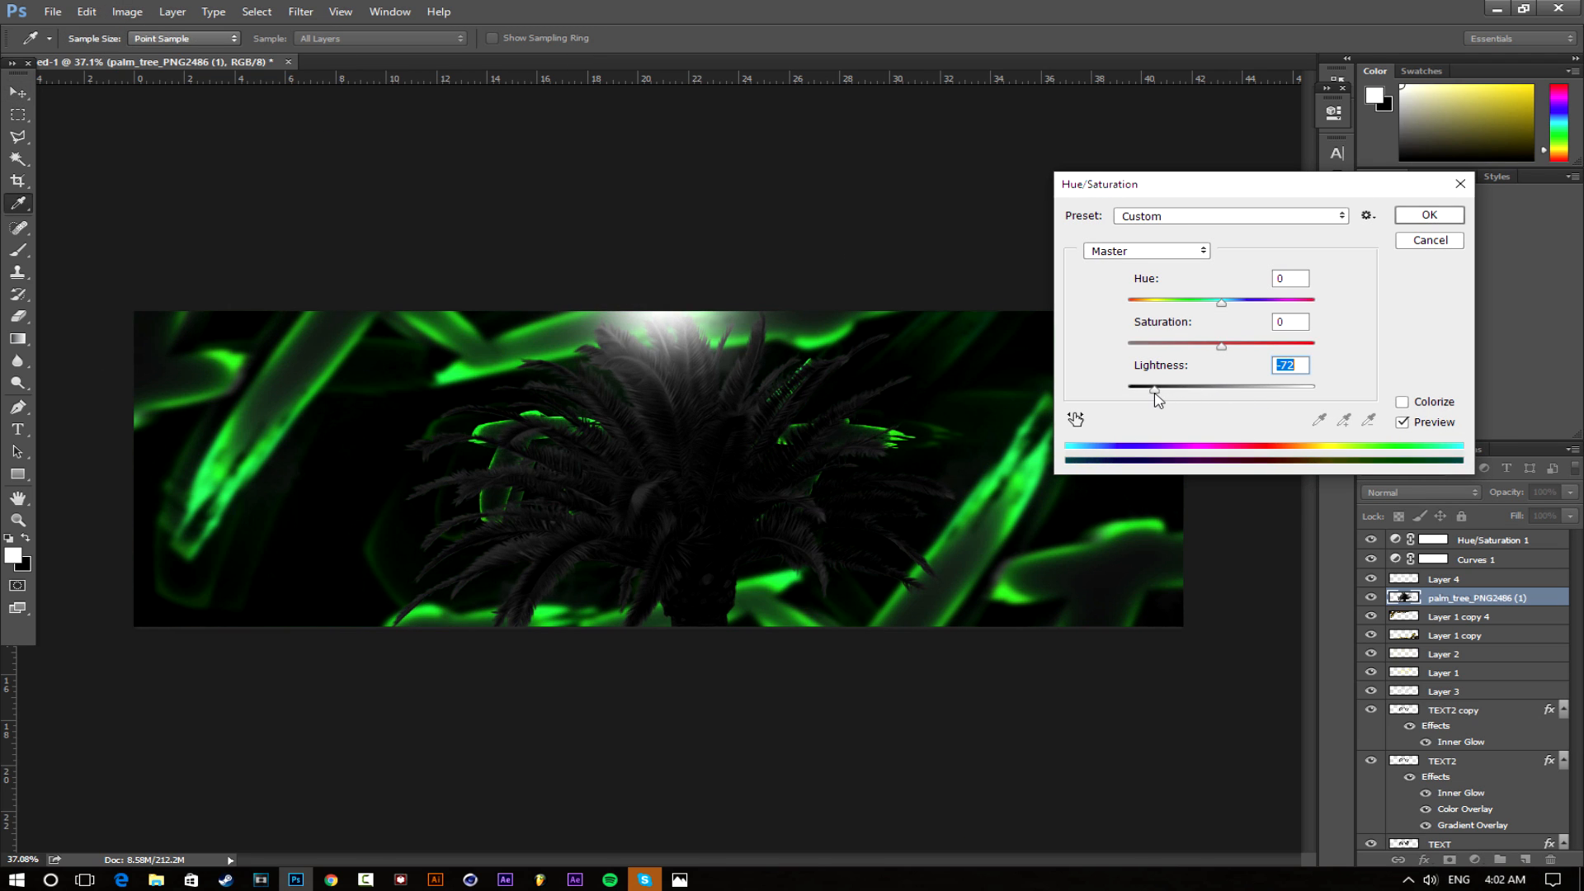
click(1409, 213)
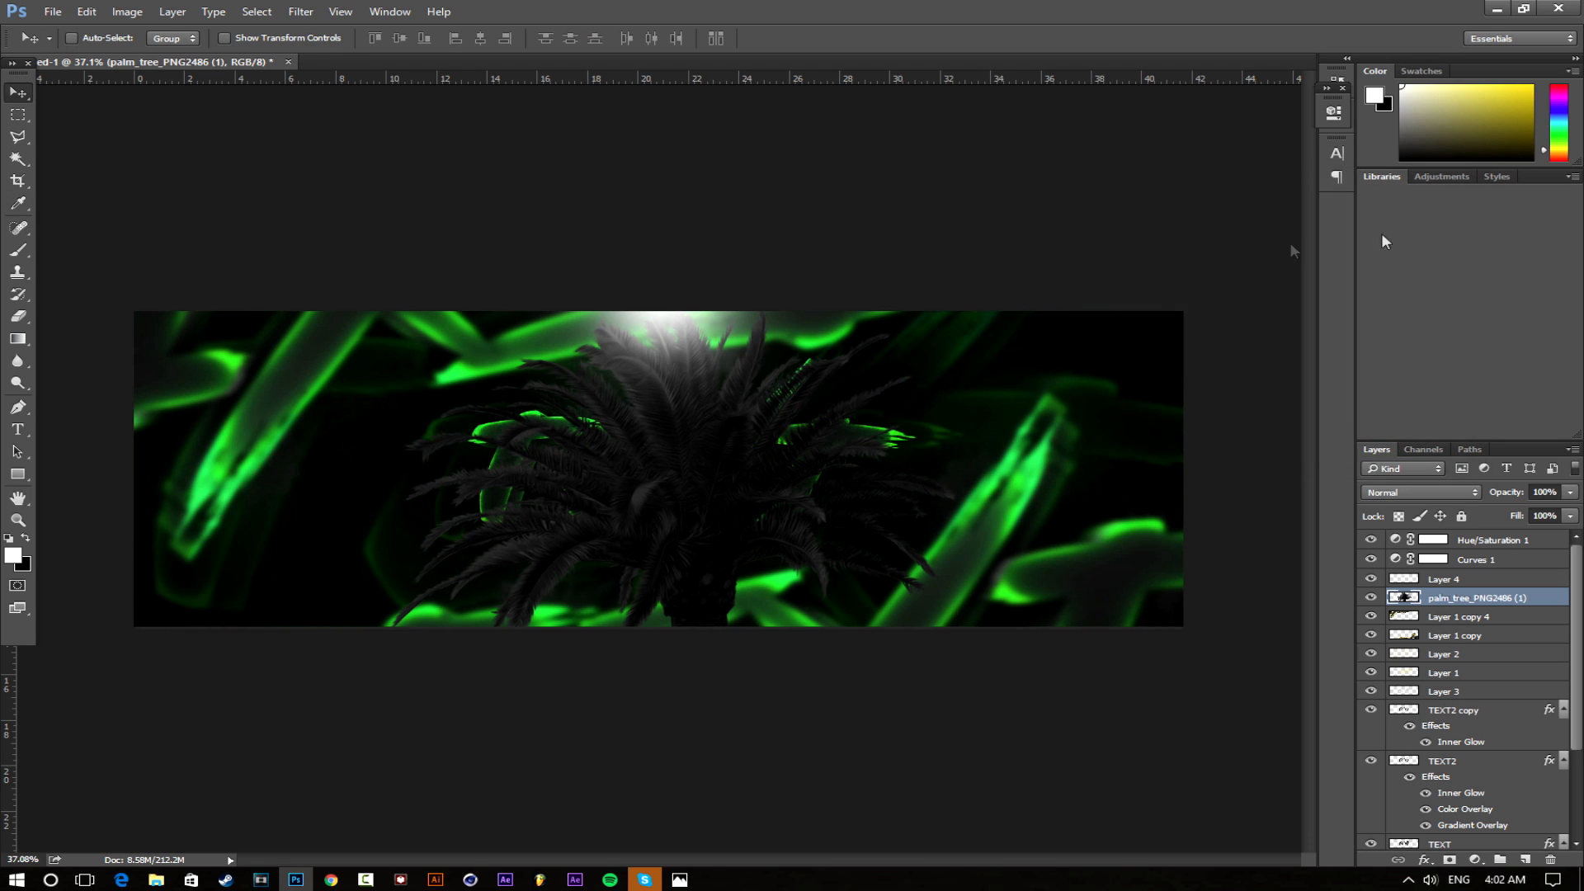
Blur the darkened palm tree with Gaussian Blur, keeping the radius already offered
click(301, 12)
mouse_move(387, 204)
click(606, 260)
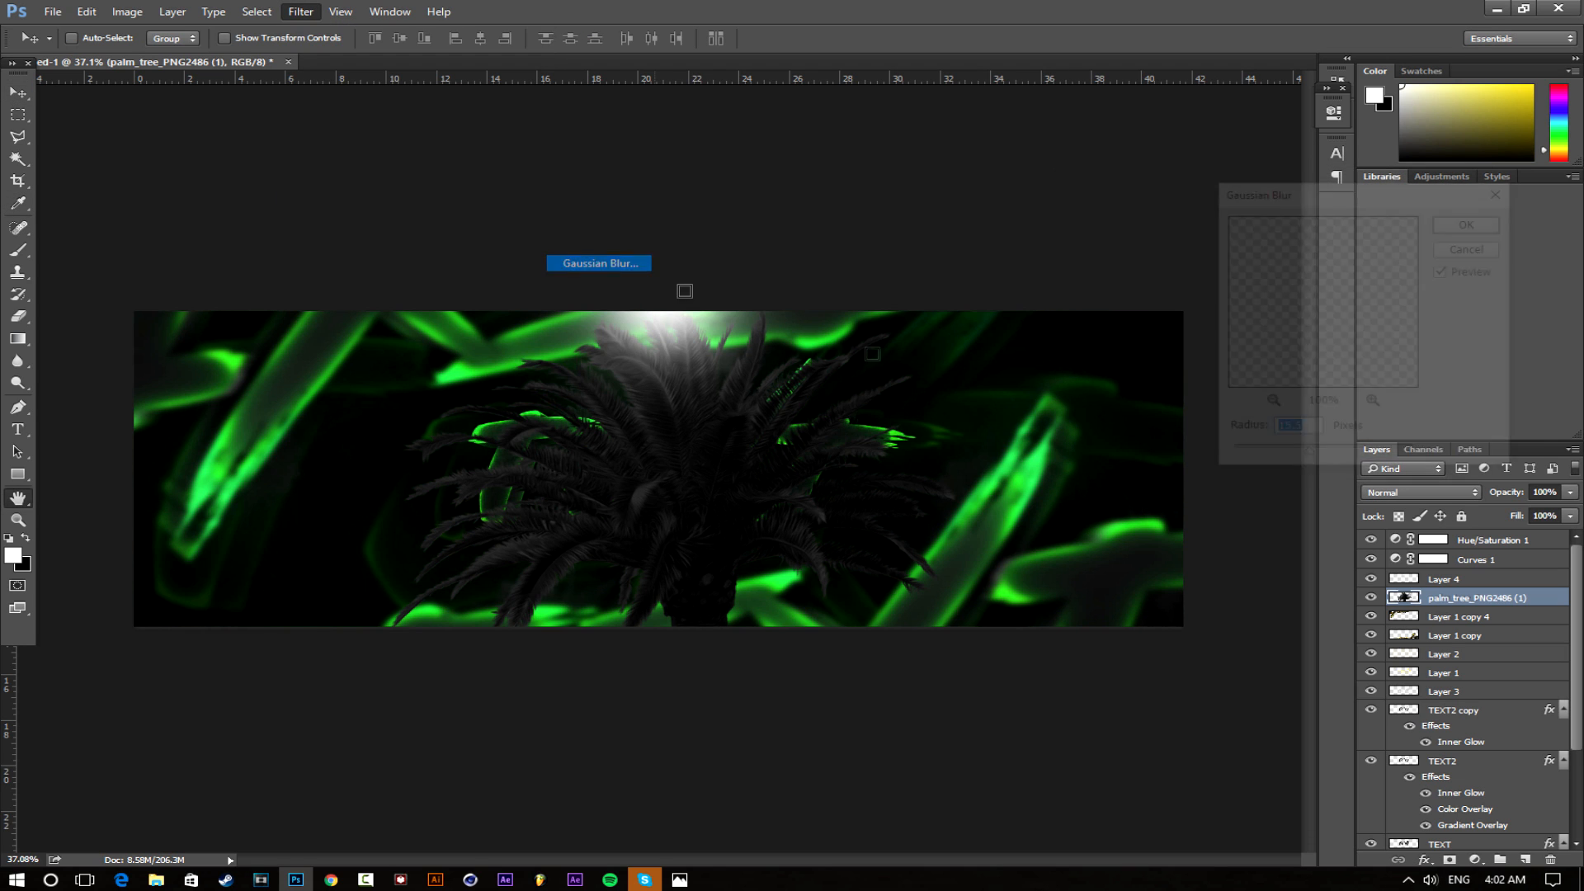
click(1456, 227)
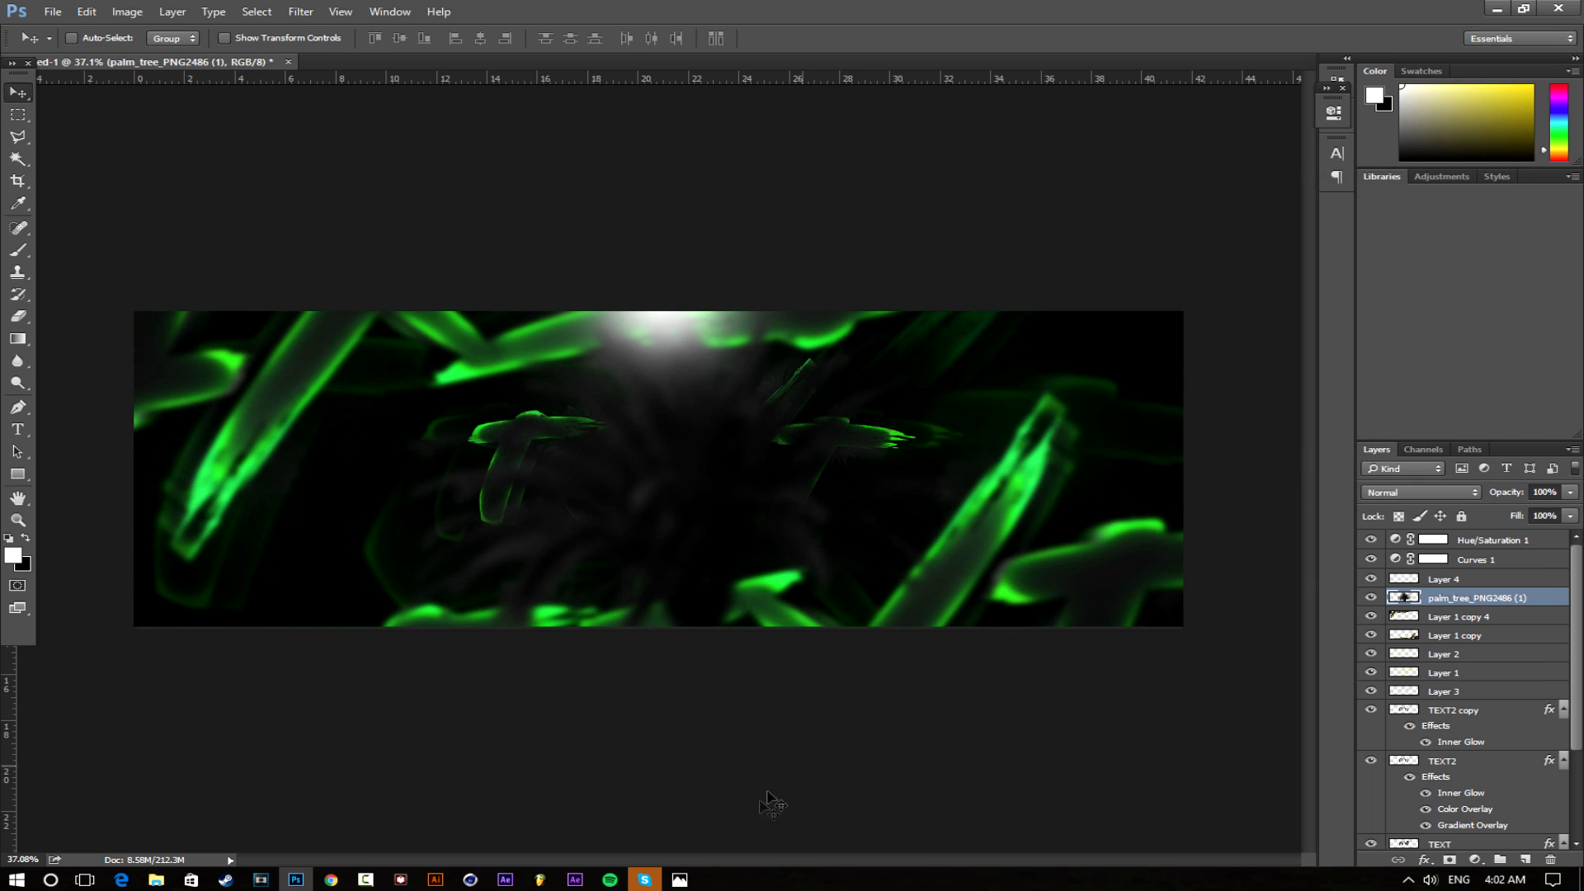
Check the palm placement in the finished Header.png banner in Photos and return to Photoshop
mouse_move(687, 881)
click(739, 779)
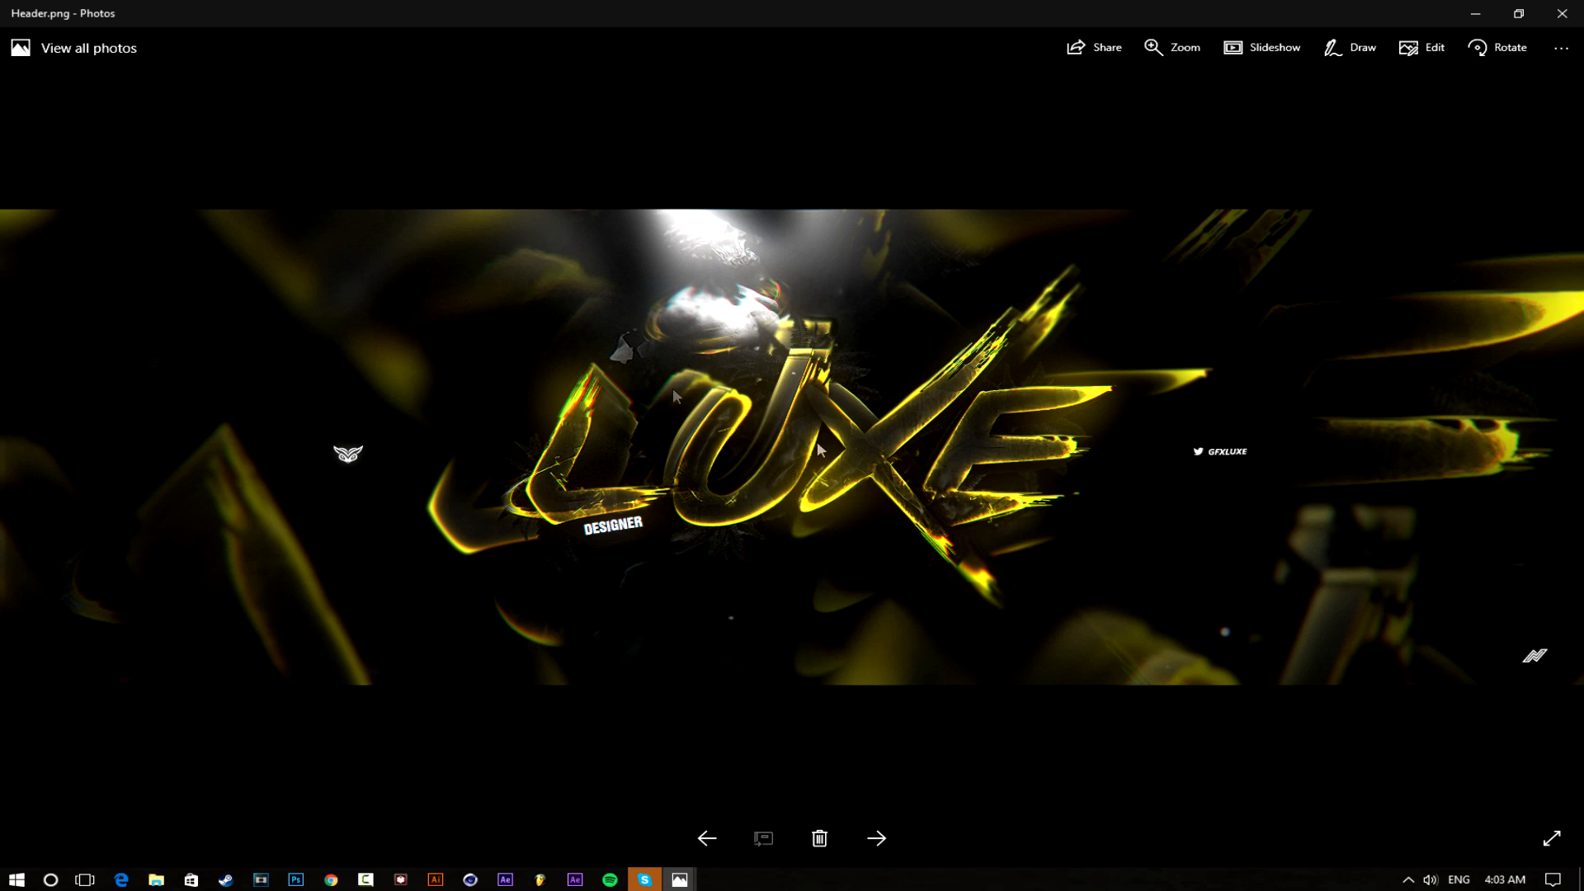
click(304, 880)
Flip the blurred palm tree upside down and move it up so its fronds hang from the banner's upper edge
drag(688, 570, 642, 541)
key(ctrl+t)
drag(301, 503, 926, 729)
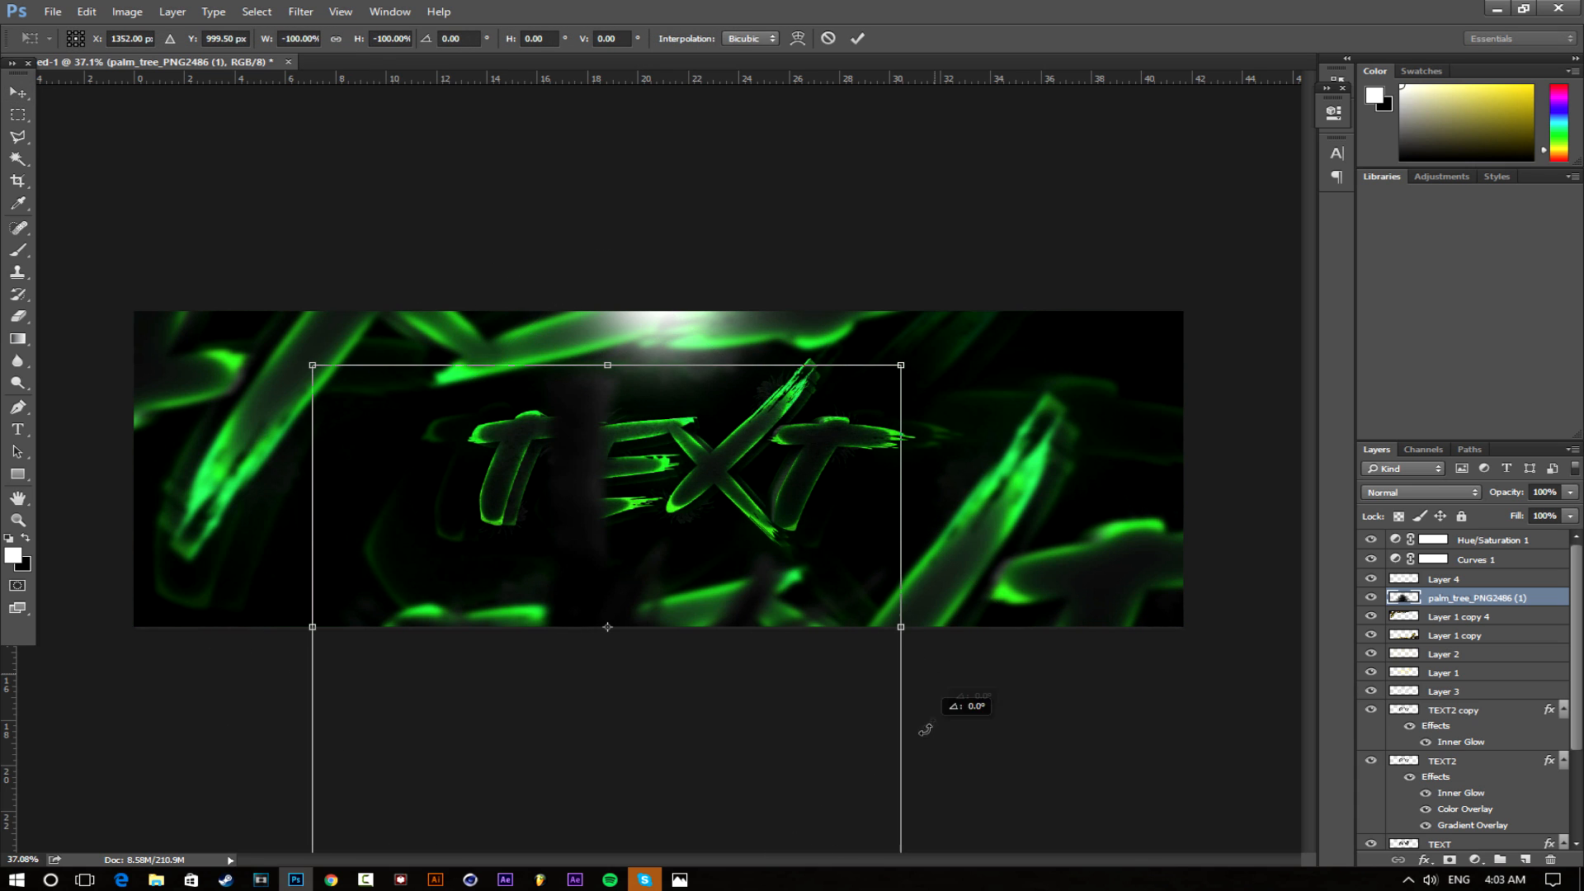
click(850, 37)
drag(652, 570, 600, 250)
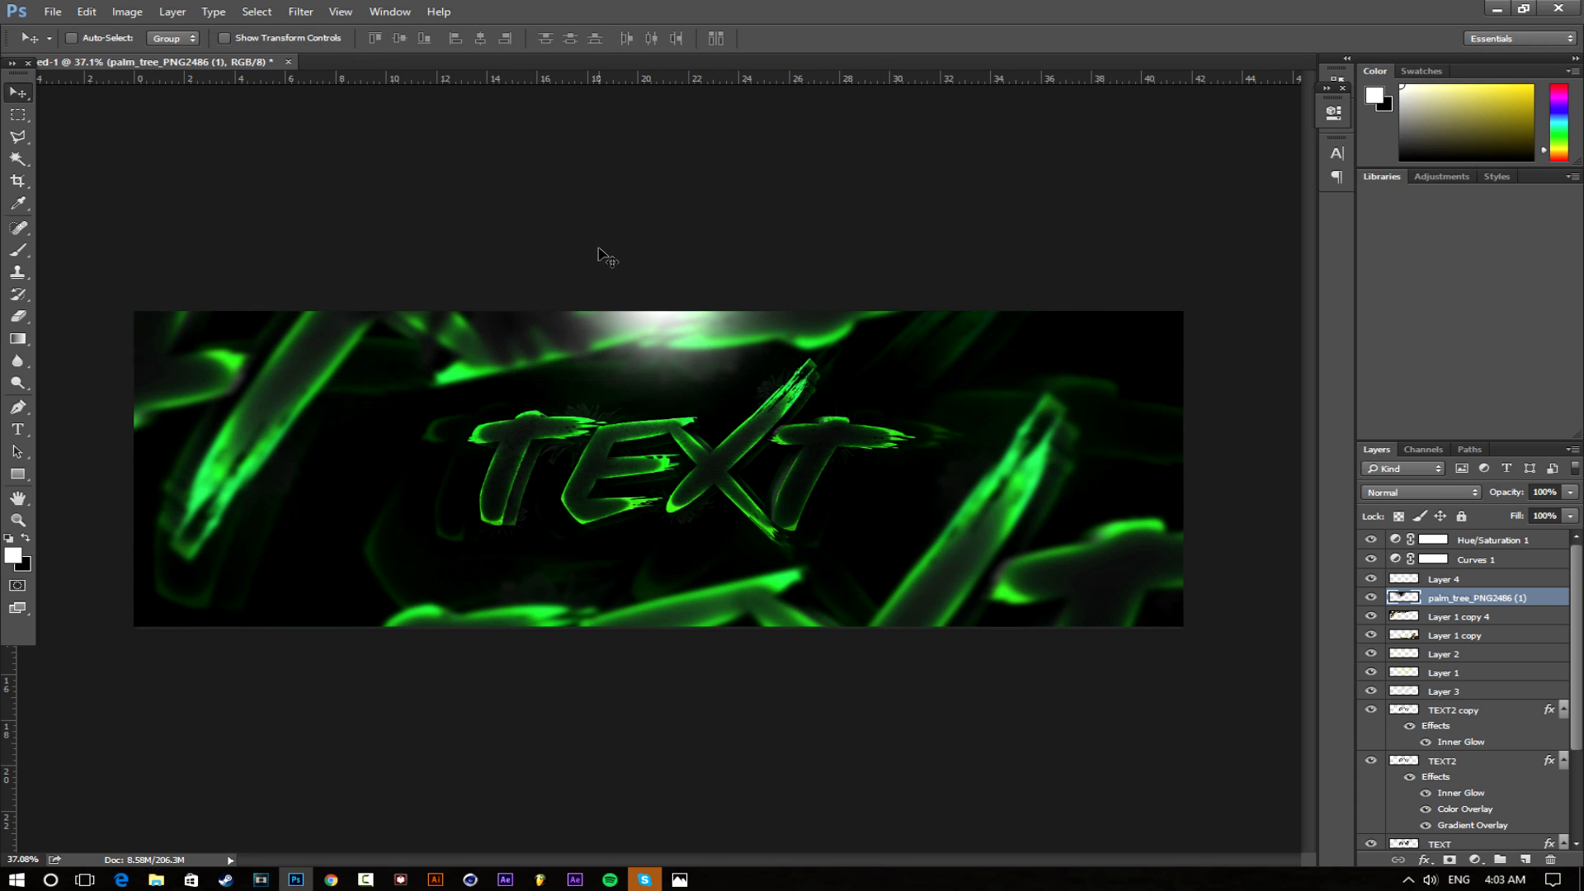
Scale the upside-down palm tree to about 131% and reposition it near the light at the banner's upper edge
key(ctrl+t)
drag(806, 380, 925, 452)
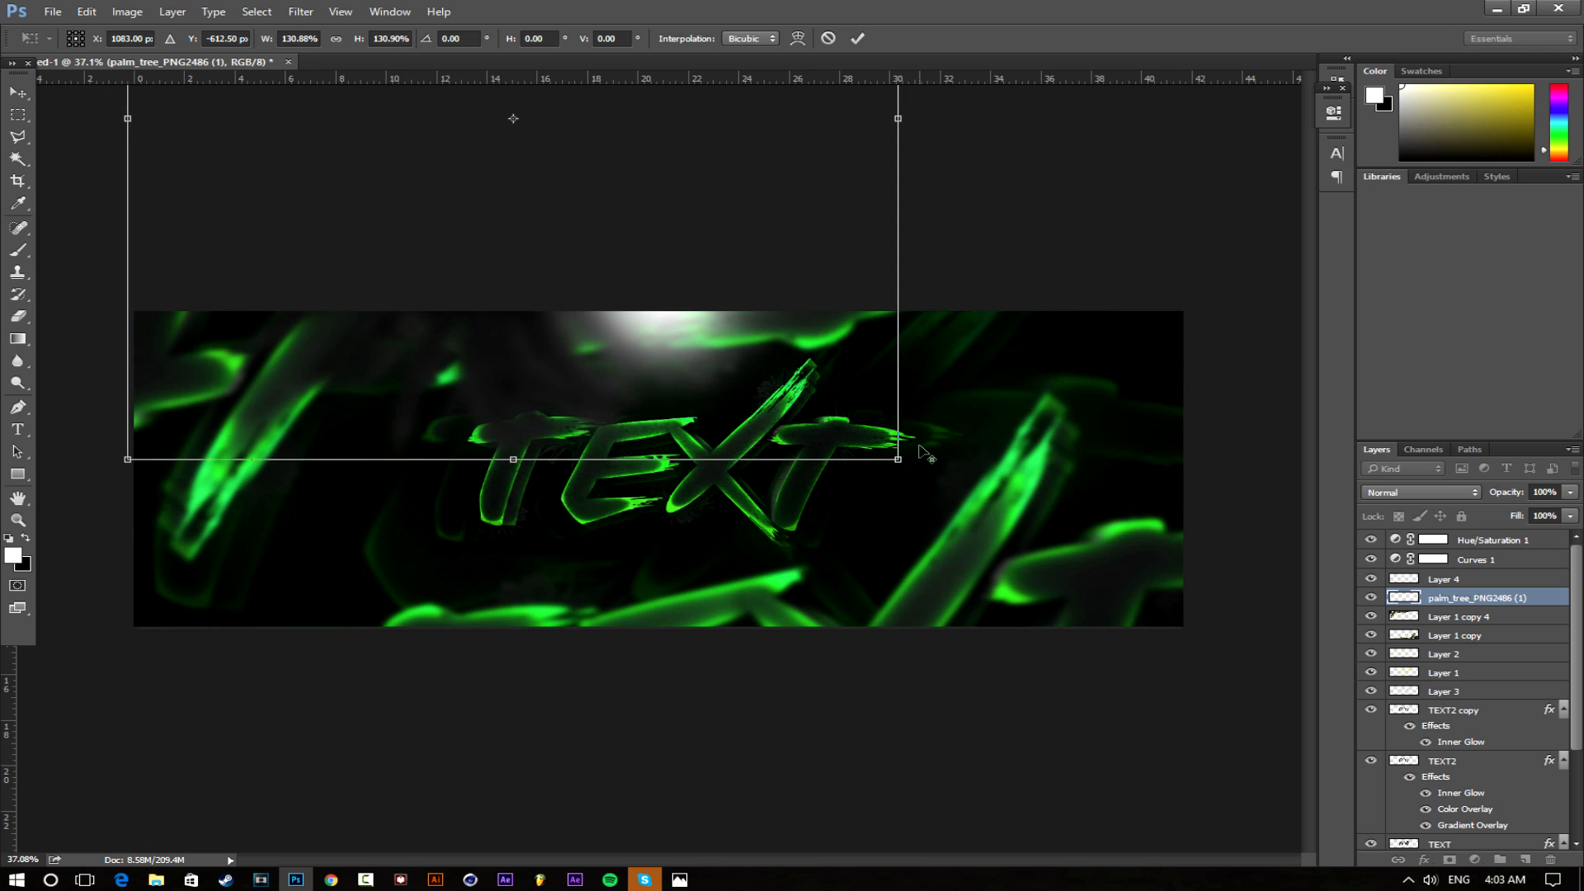
click(858, 38)
drag(598, 248, 633, 318)
Darken the upside-down palm tree with Hue/Saturation by setting its lightness to about -57
click(129, 12)
mouse_move(140, 53)
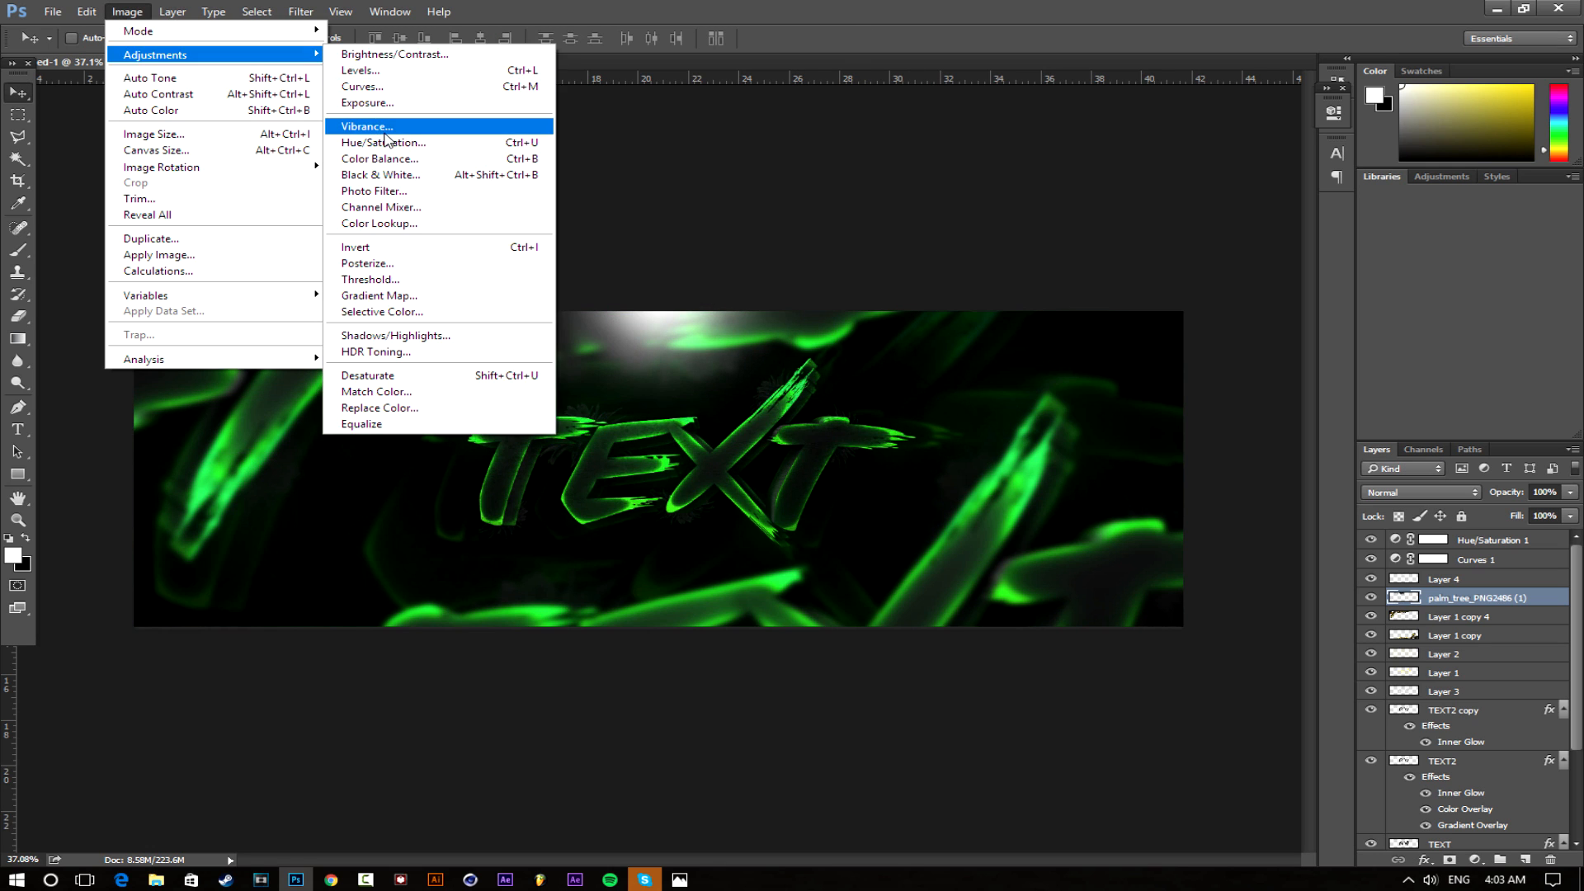
click(387, 142)
drag(1209, 395, 1172, 396)
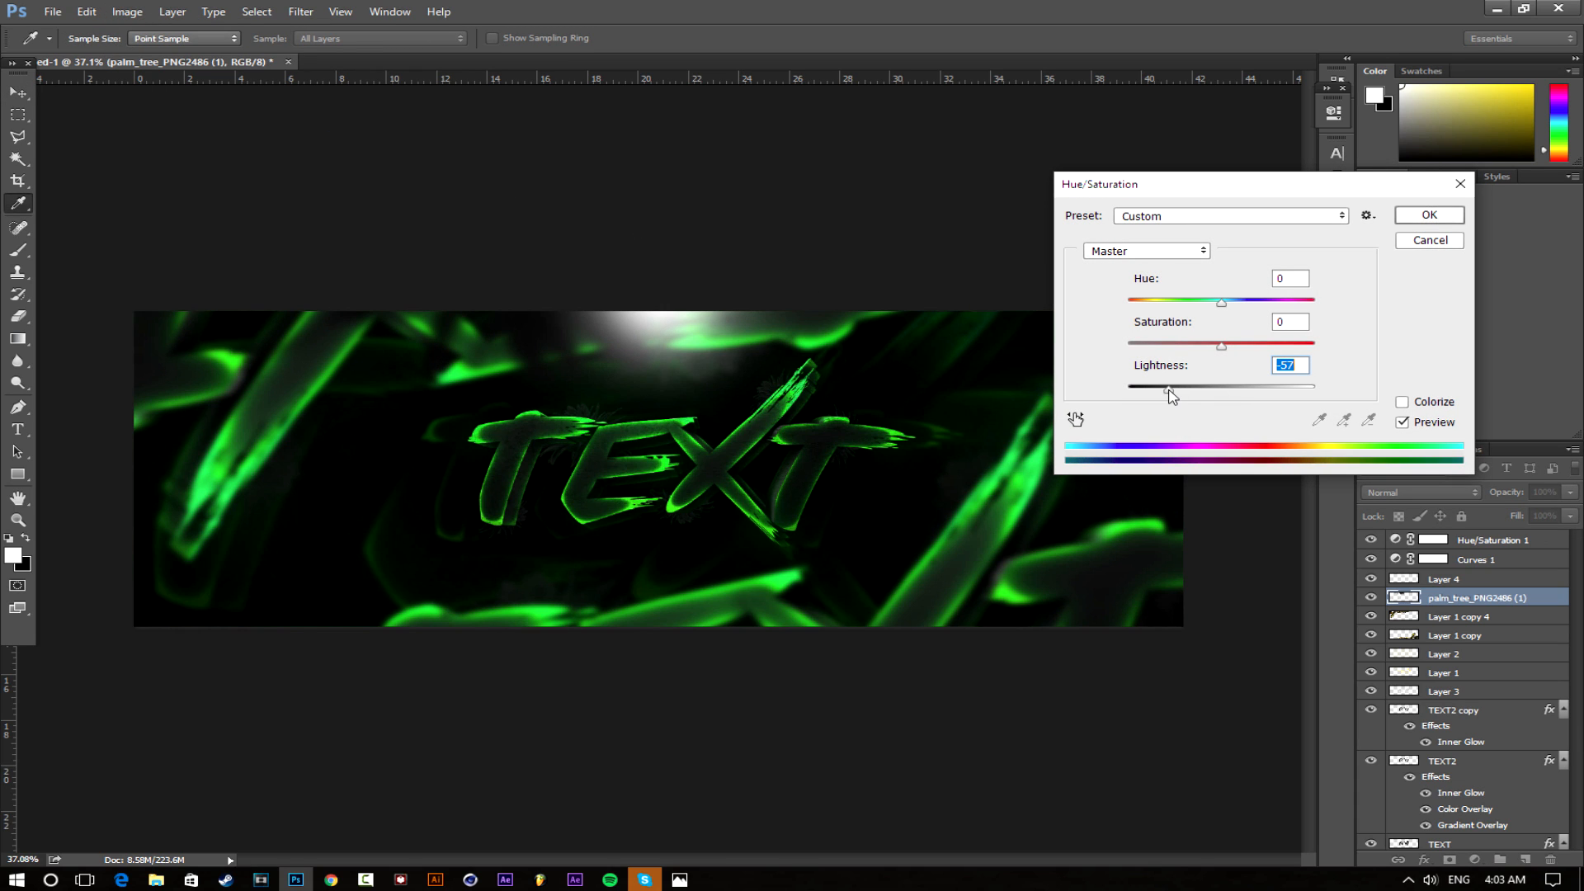
click(1398, 221)
Duplicate the darkened palm tree, rotate the copy by about 60° and move it across towards the banner's left side
drag(528, 334, 871, 466)
key(ctrl+t)
drag(457, 463, 405, 357)
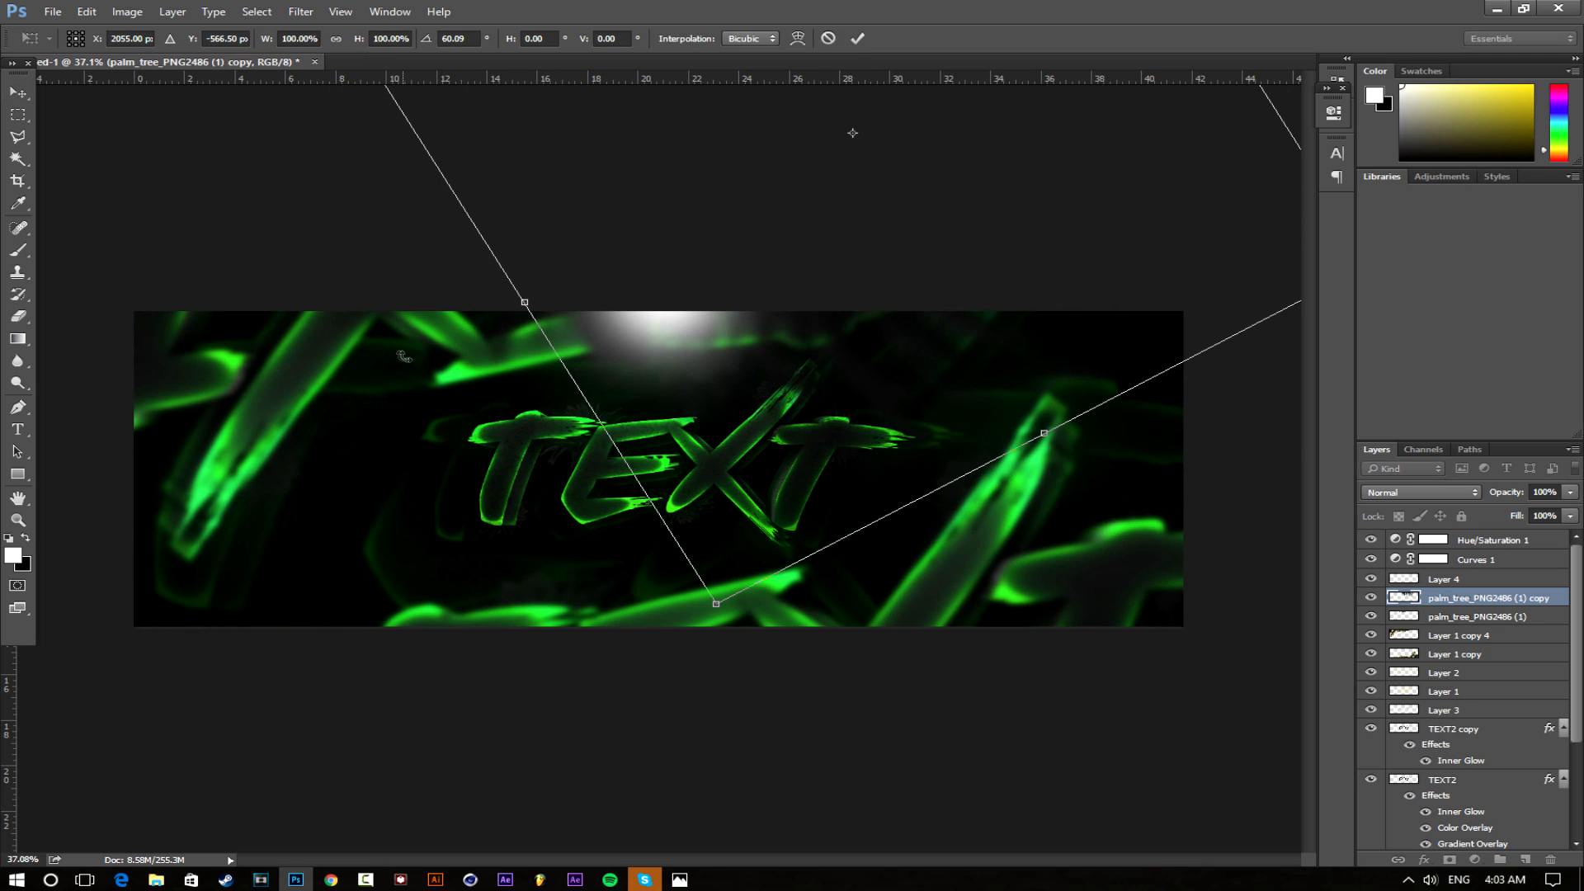
key(Return)
drag(931, 359, 194, 332)
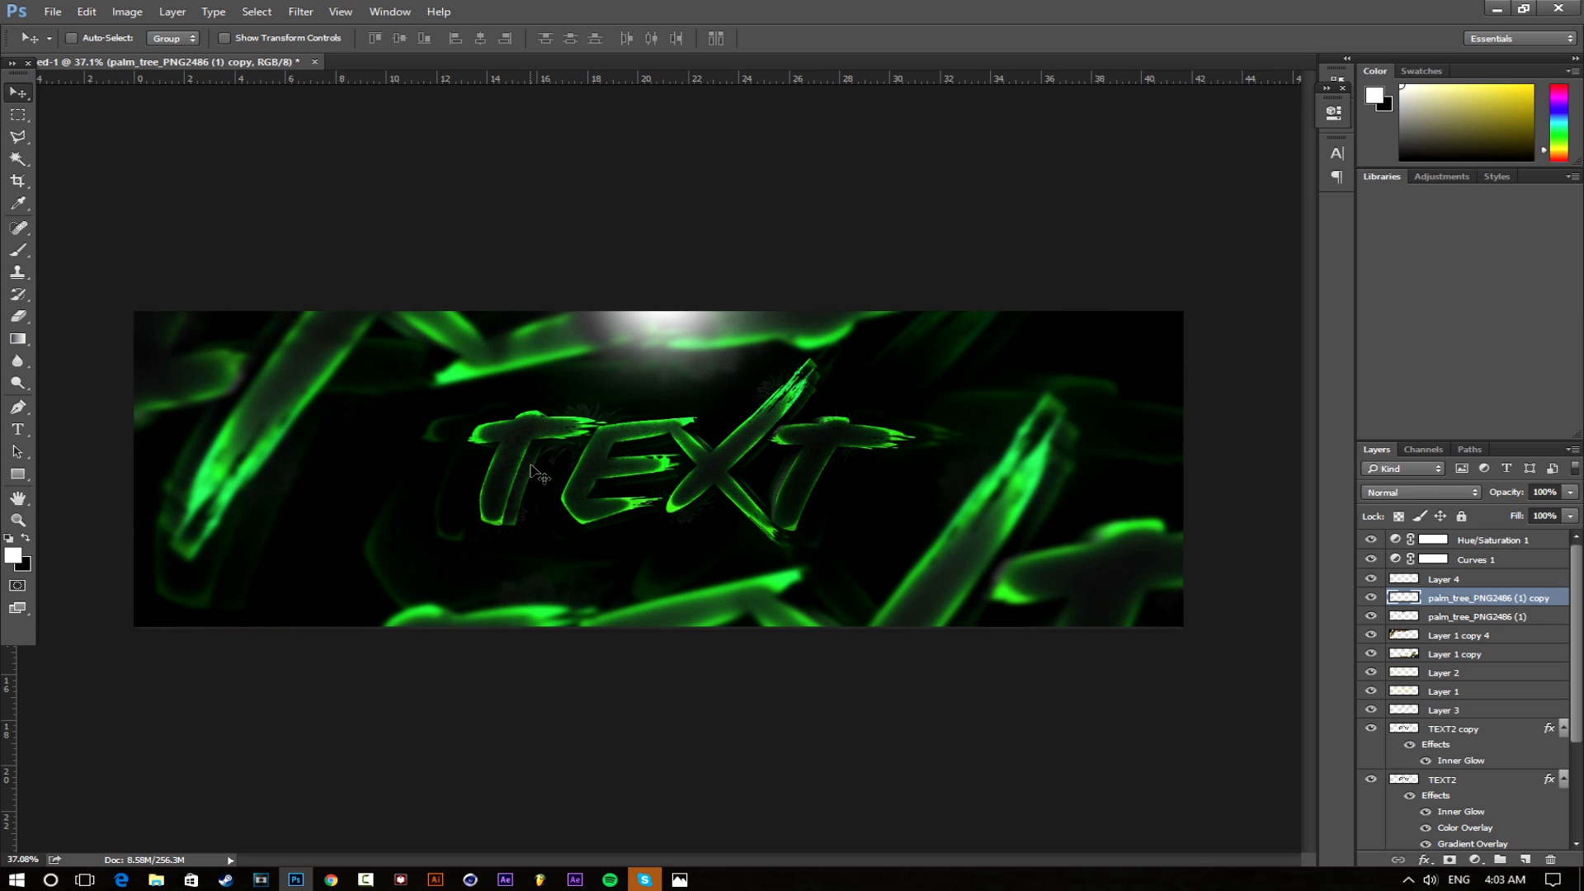
Undo the palm copy's last changes and place it over the lettering at the banner's lower-left edge, rotated 27°
key(ctrl+alt+z)
key(ctrl+alt+z)
key(ctrl+alt+z)
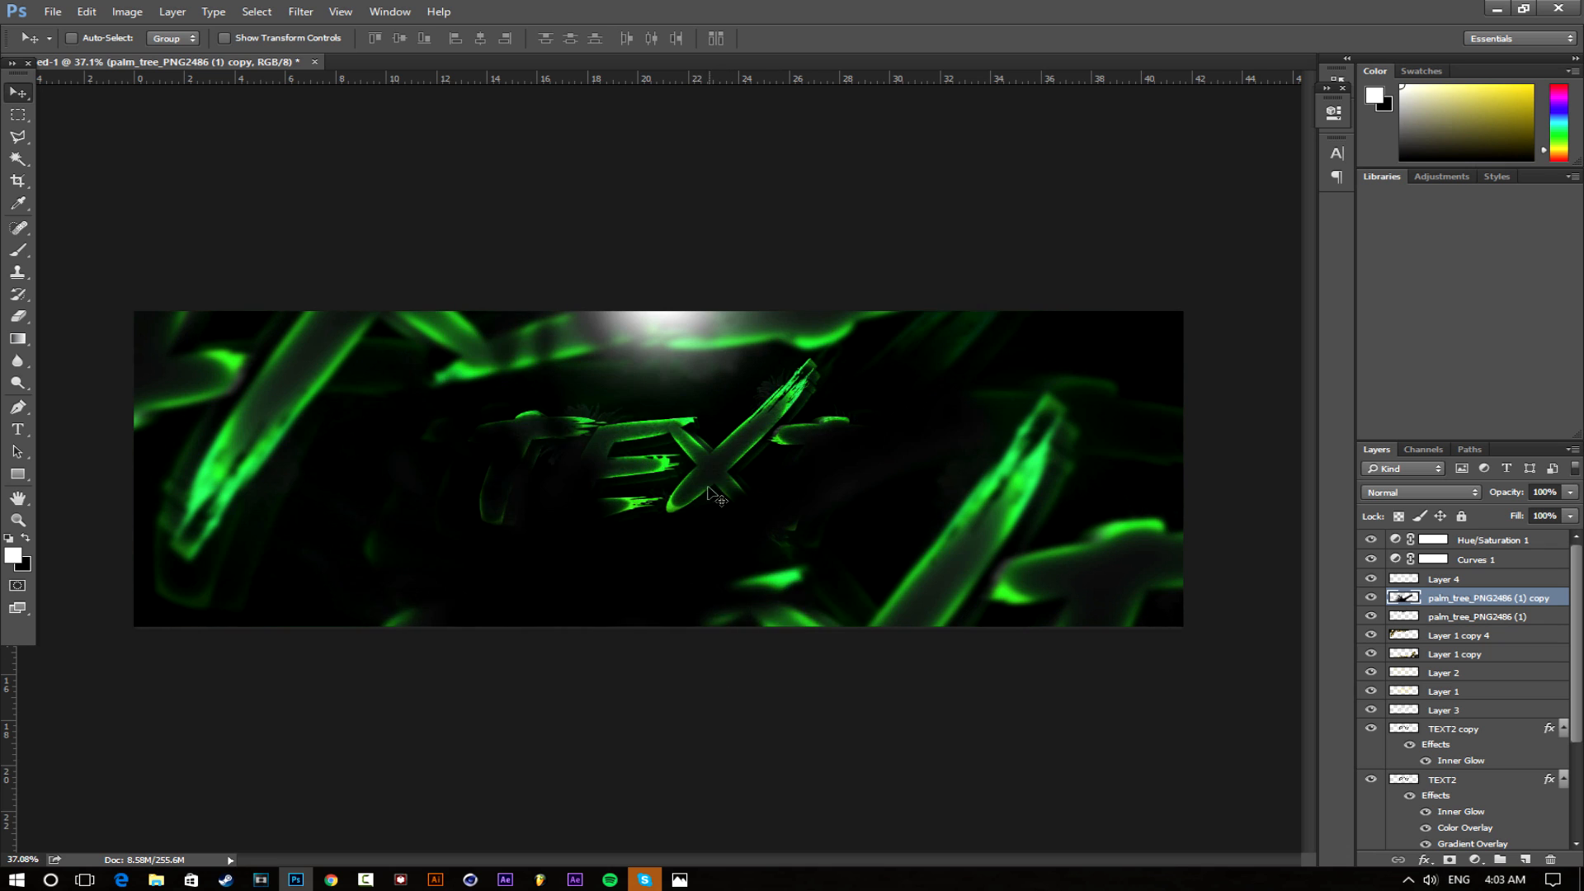
drag(708, 492, 665, 647)
key(ctrl+t)
drag(973, 541, 1096, 775)
drag(818, 692, 691, 731)
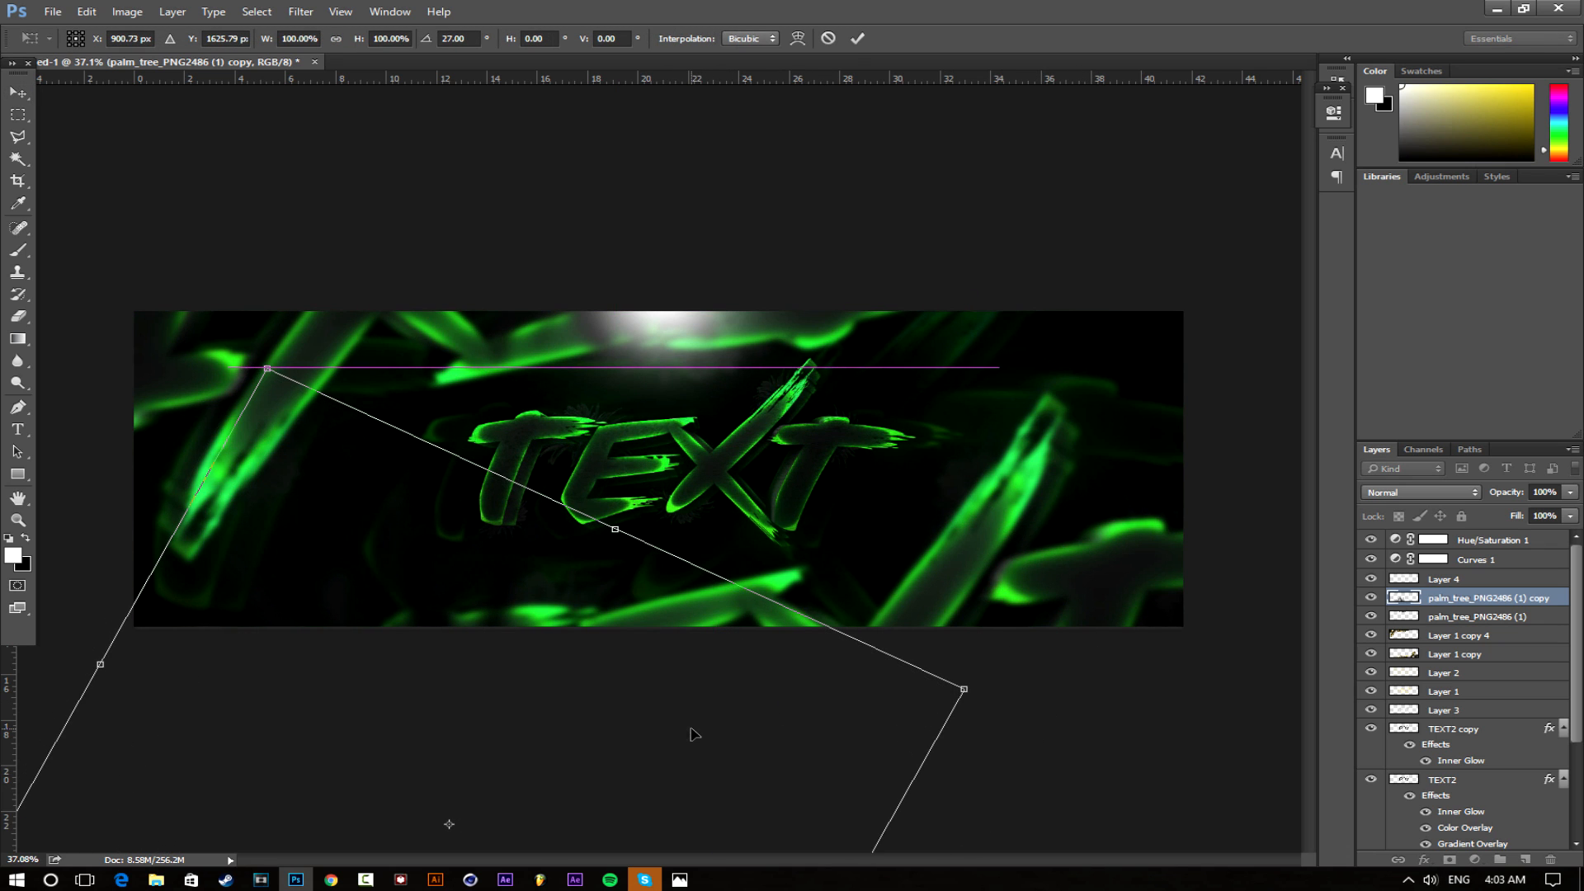
click(858, 39)
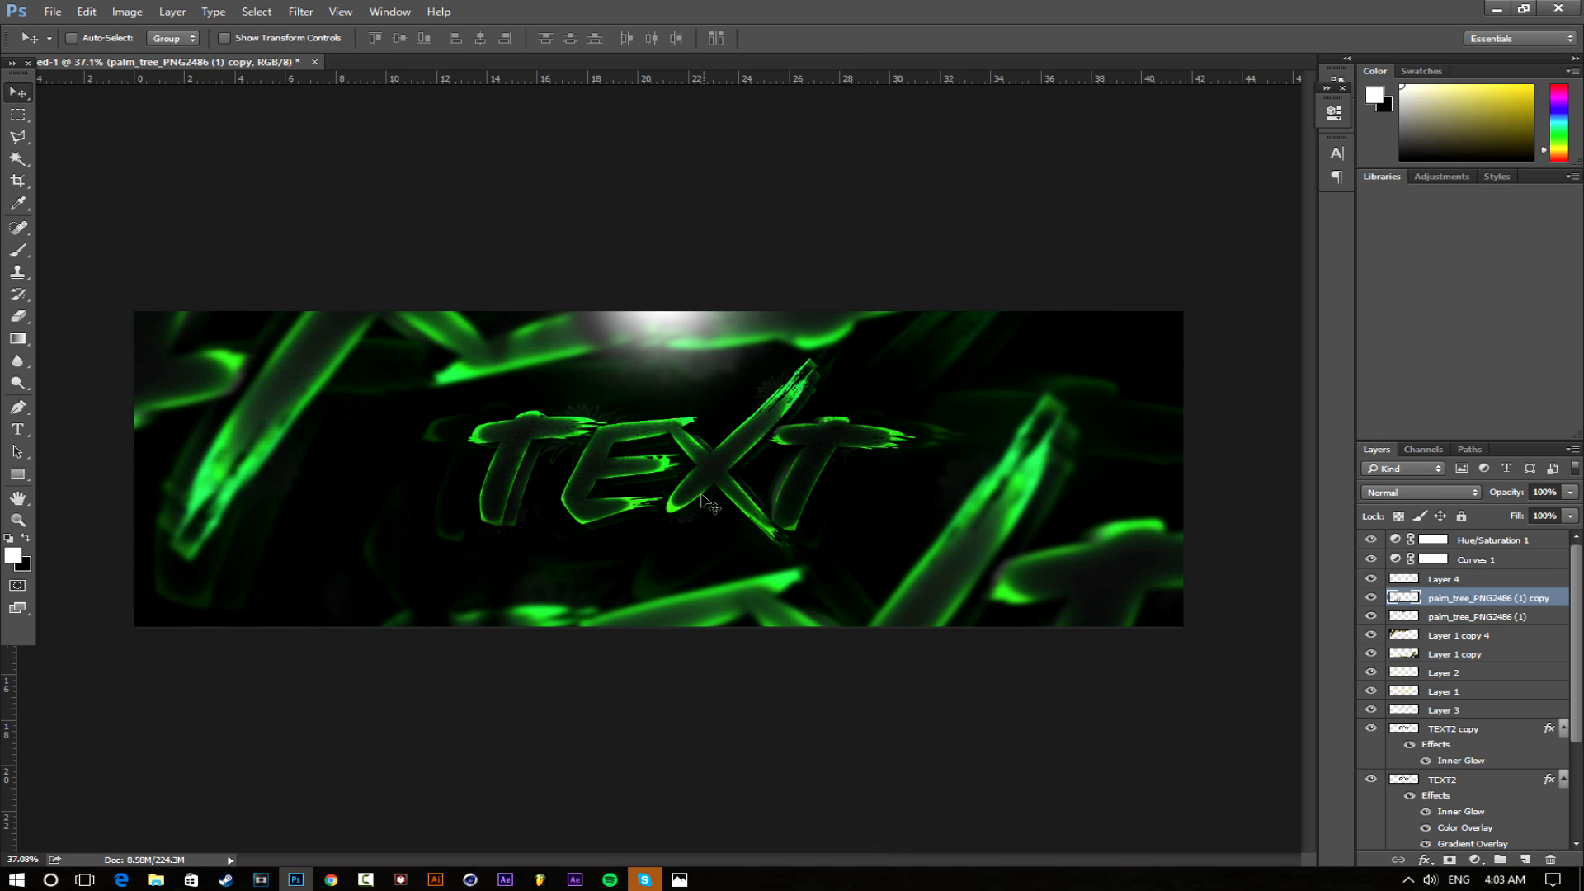
Duplicate the lower palm tree, flip the copy horizontally and move it along the banner's lower edge to the right
key(ctrl+j)
click(97, 19)
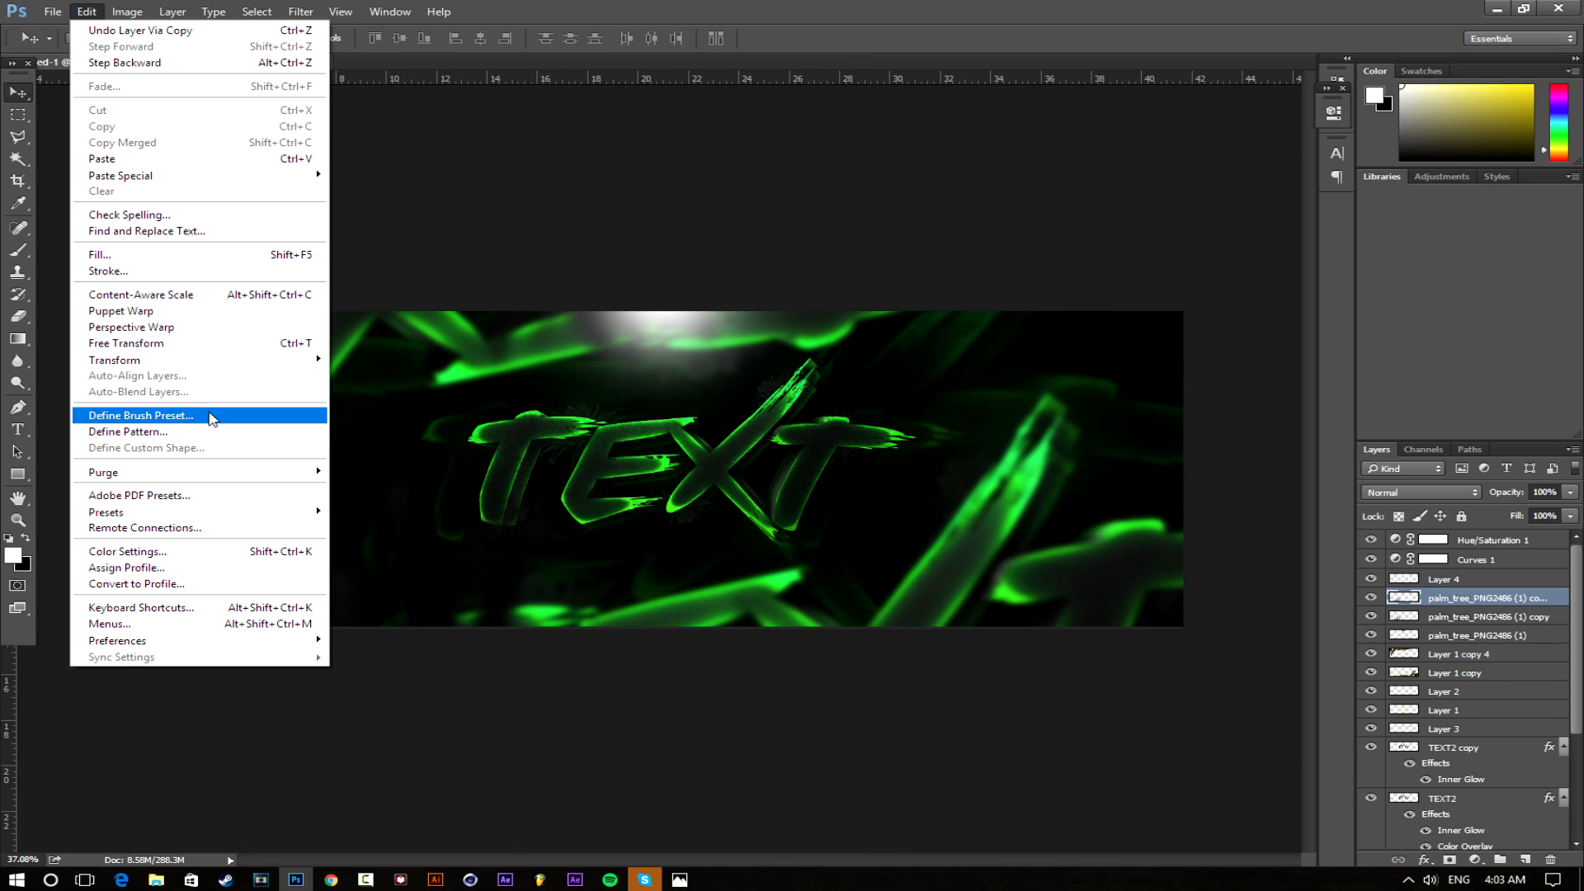
click(462, 544)
drag(577, 609, 969, 595)
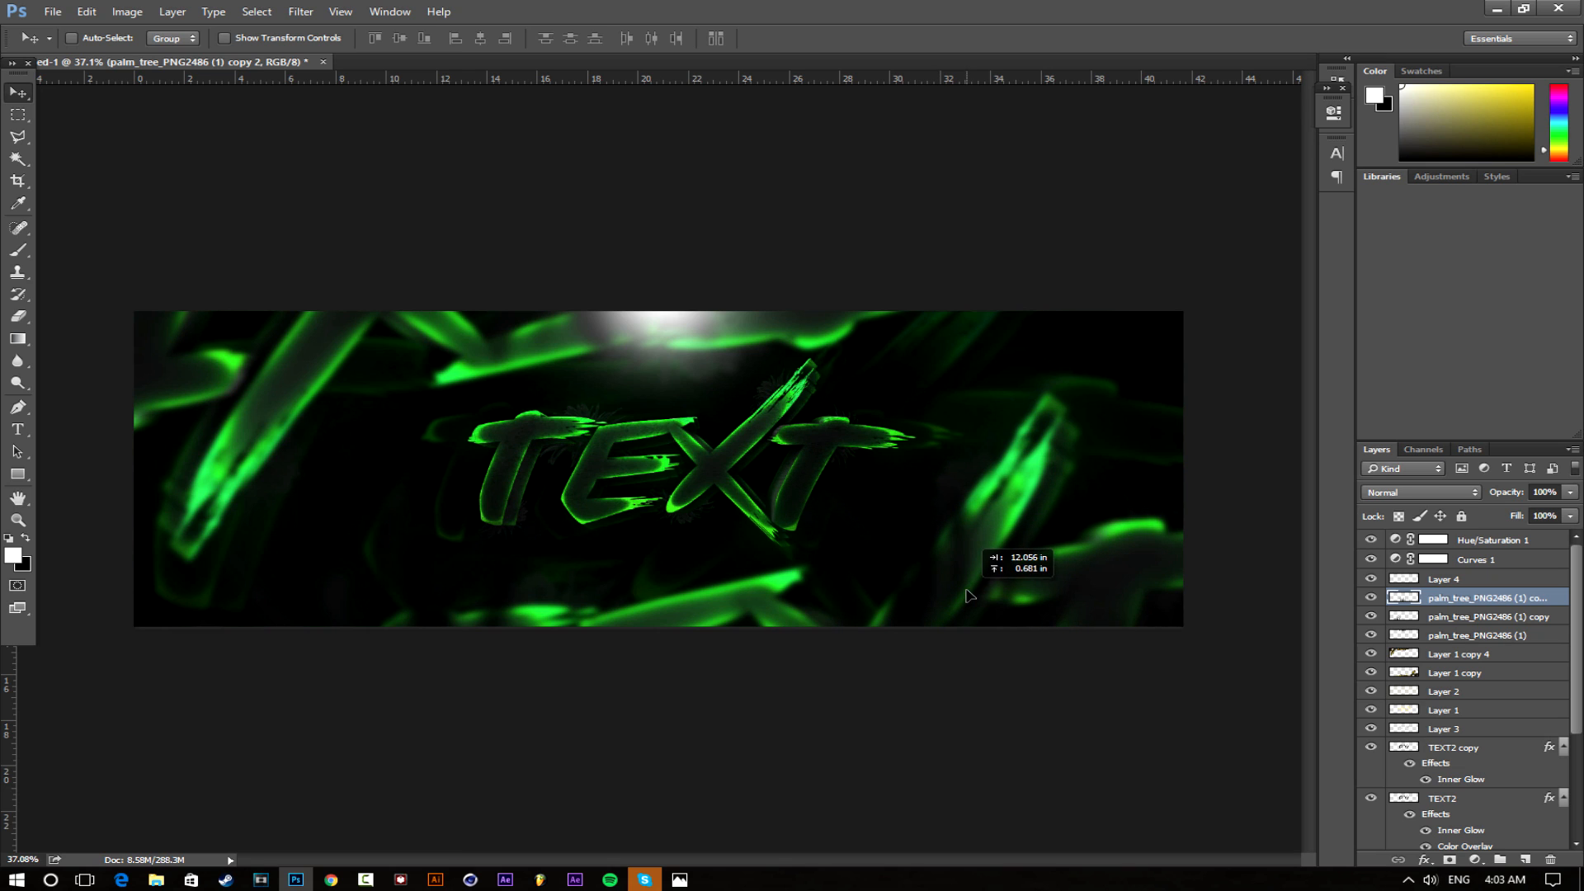
drag(885, 555, 857, 591)
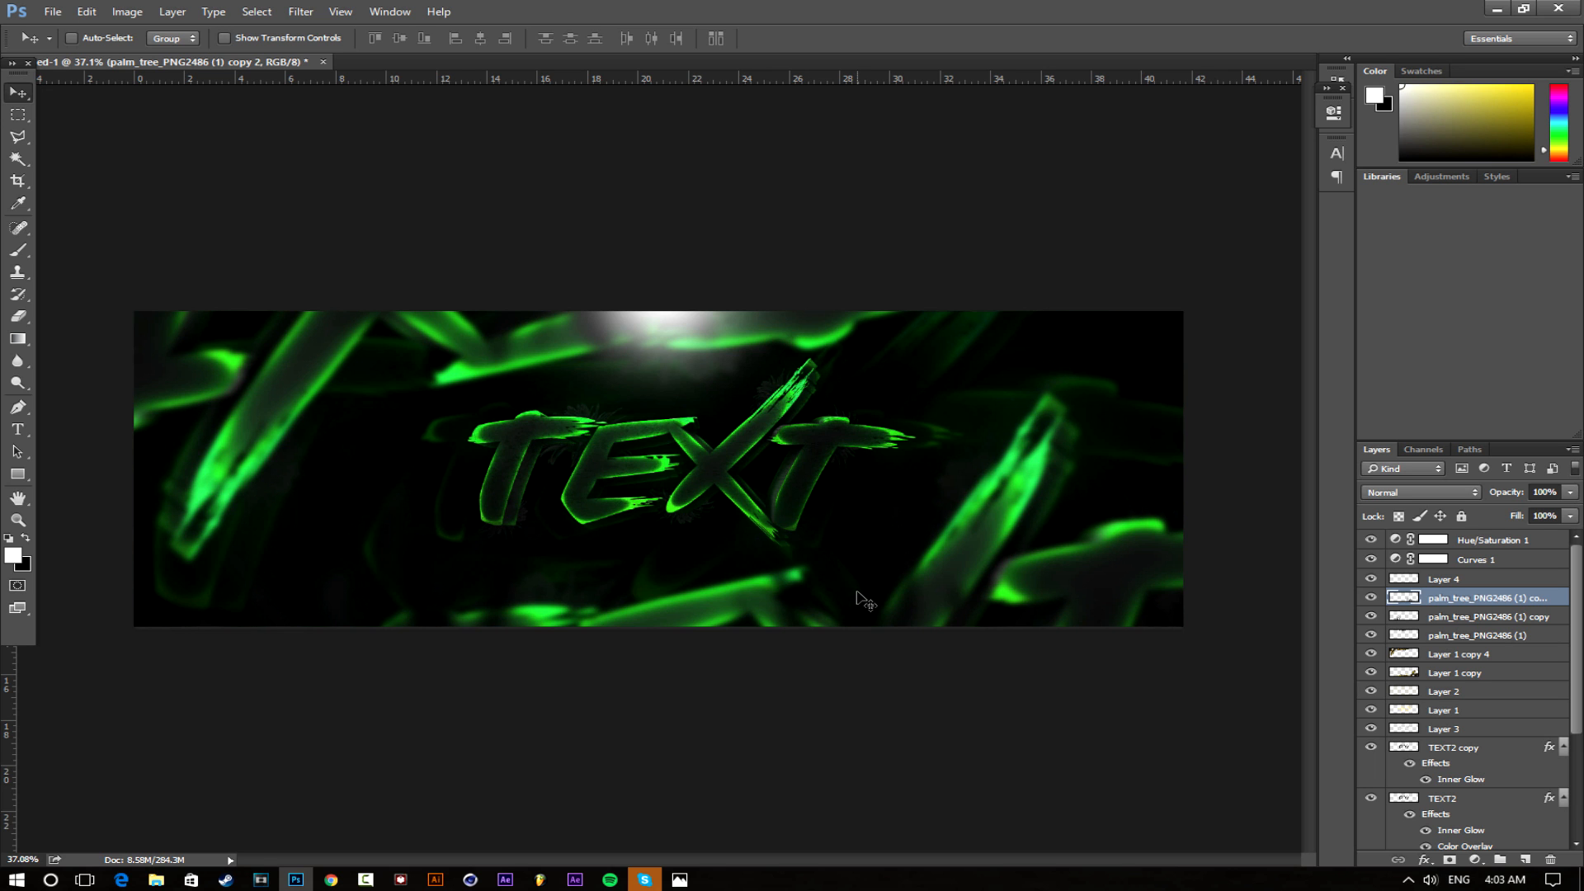
Inspect the palm shadows around the lettering up close and compare the banner with the finished Header.png in Photos
scroll(629, 382, up, 10)
scroll(622, 453, down, 8)
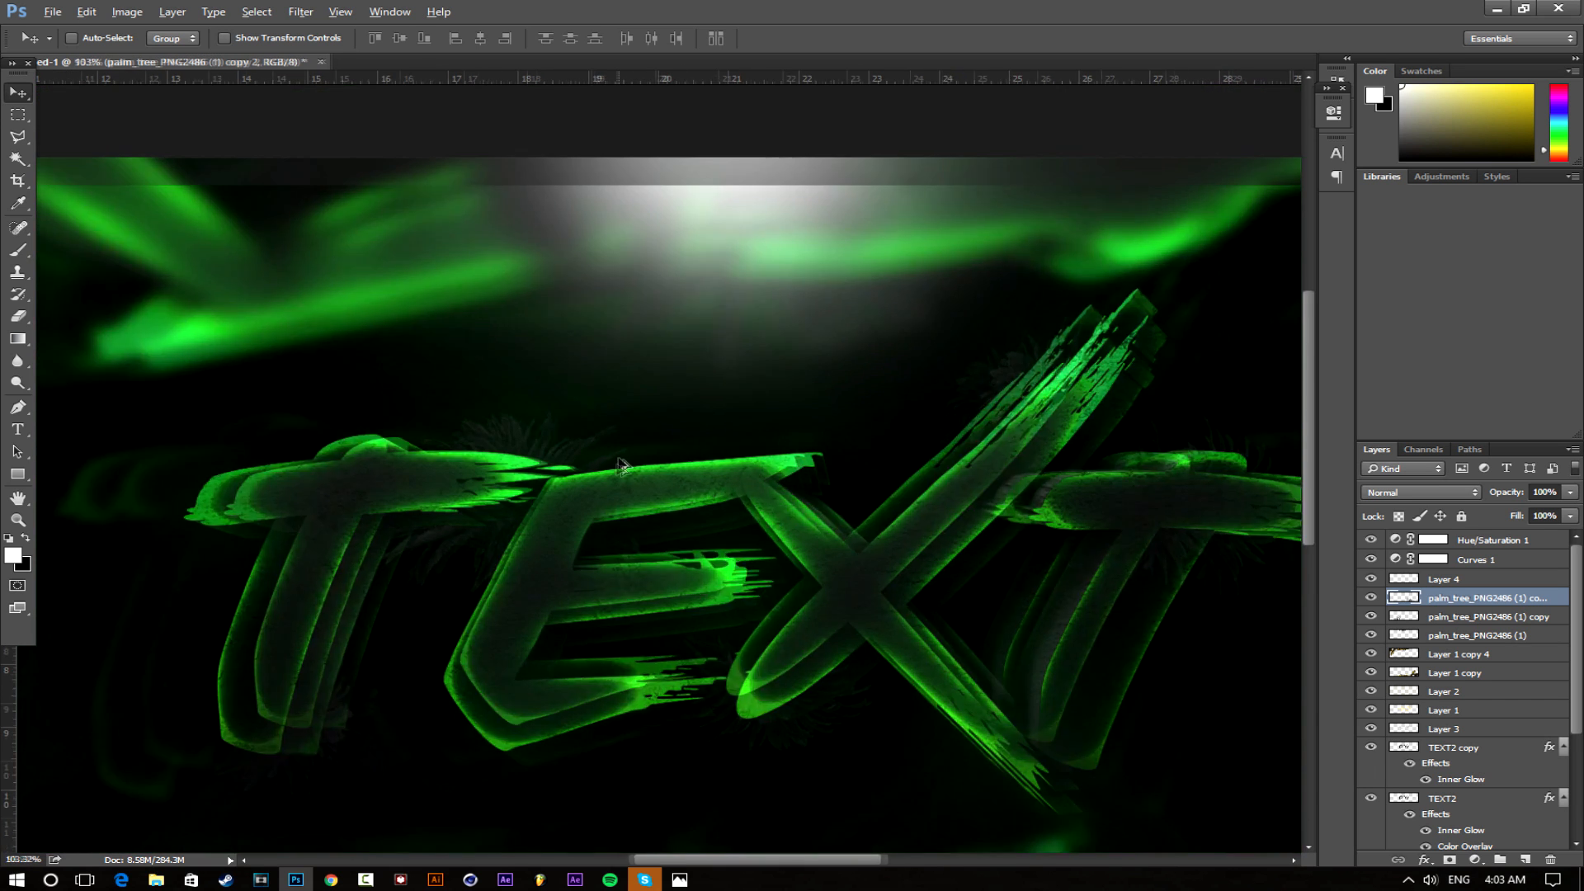
scroll(640, 516, down, 3)
scroll(639, 520, up, 2)
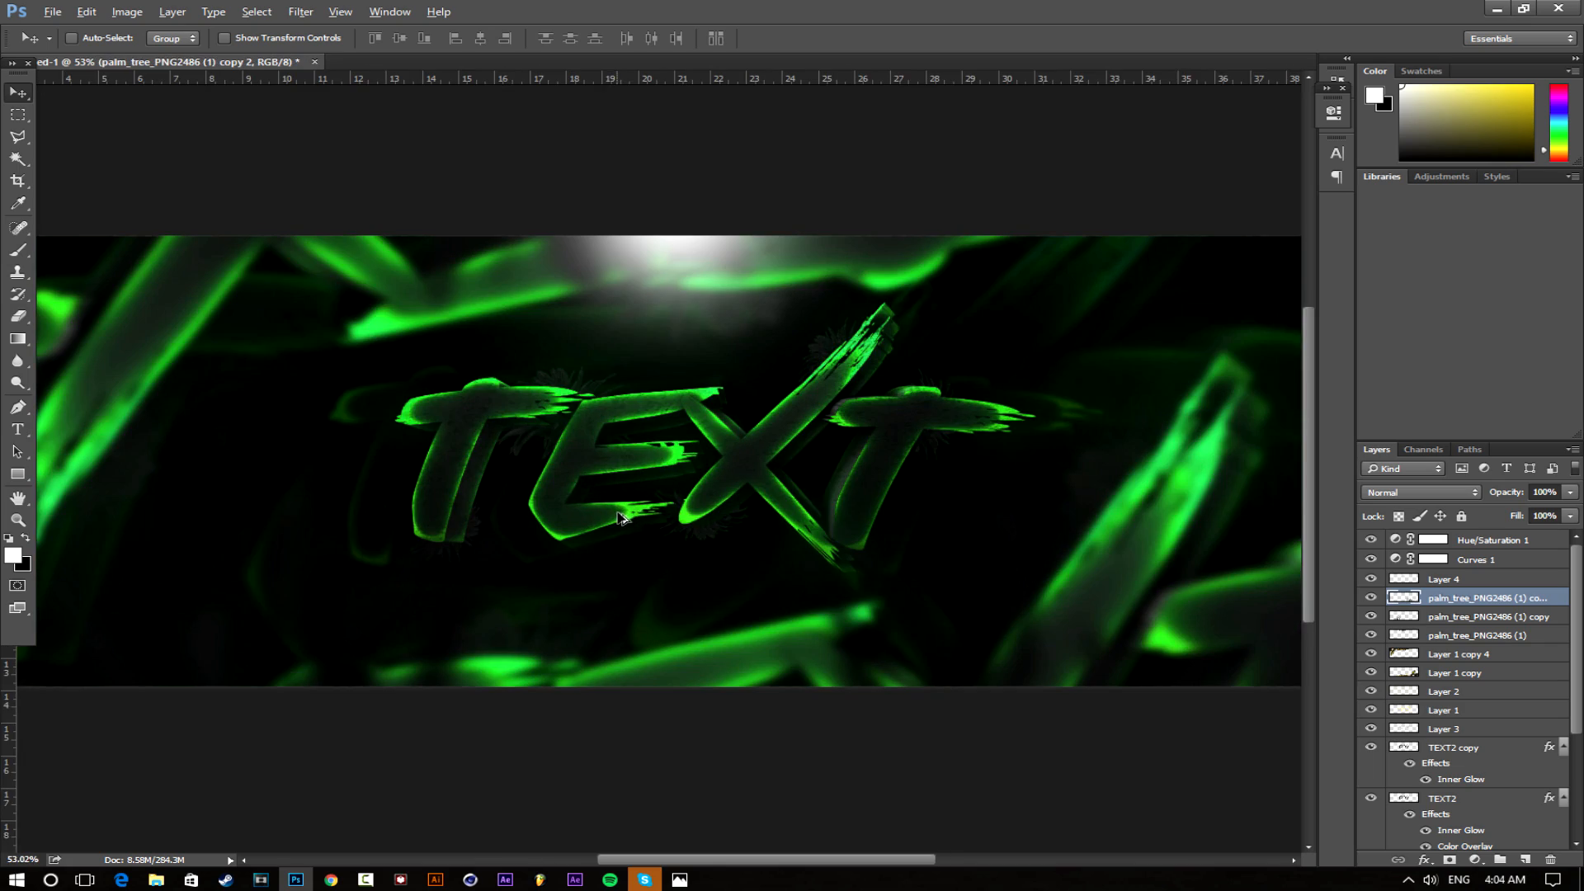
mouse_move(682, 880)
click(781, 796)
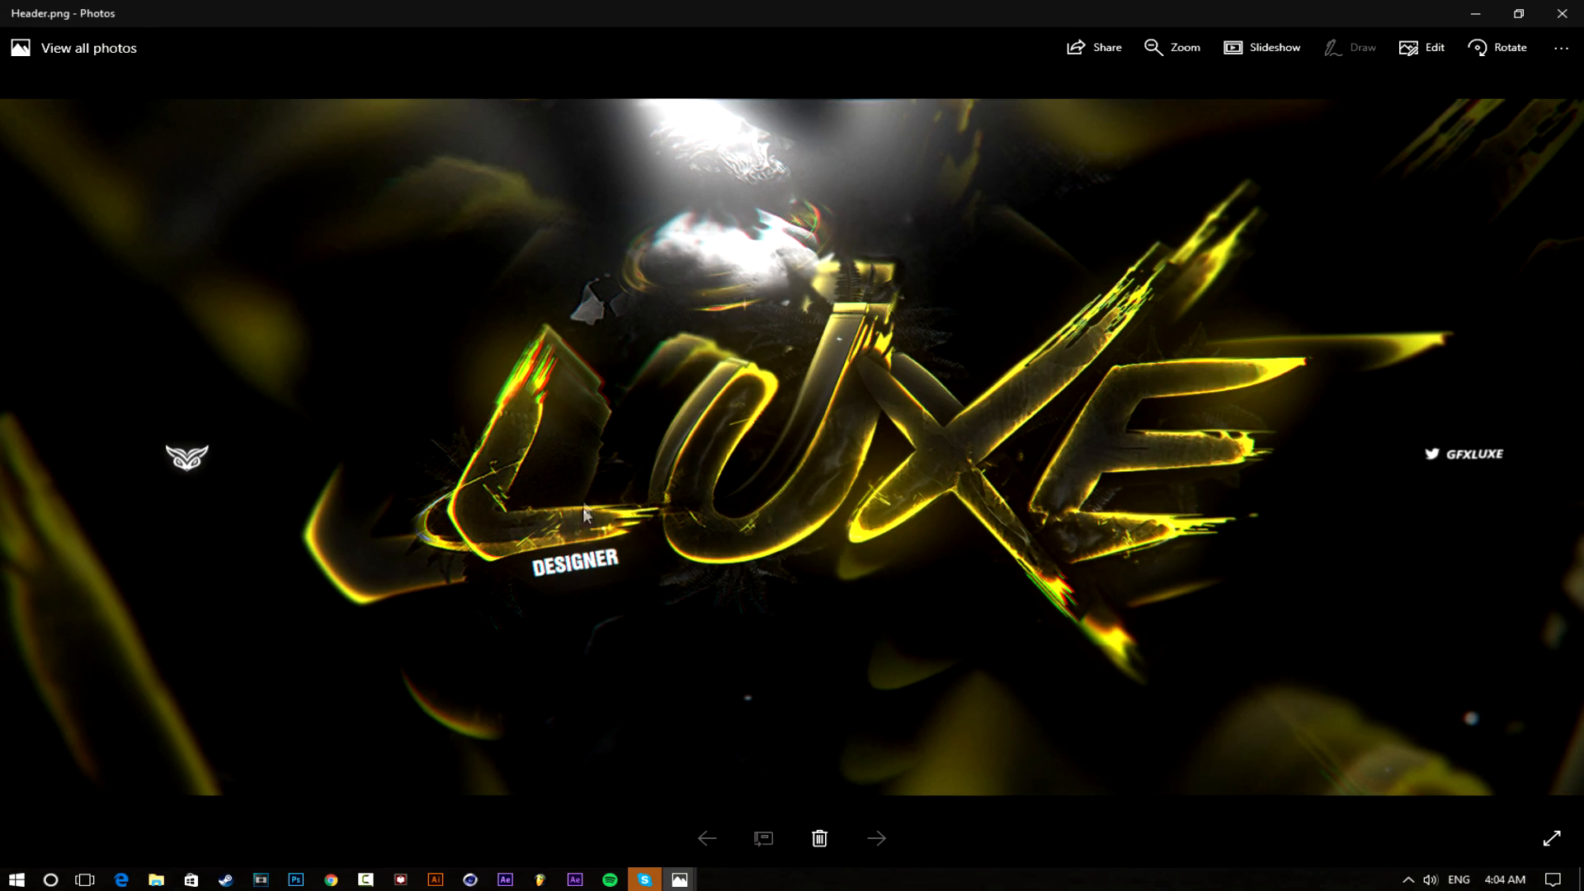
key(alt+Tab)
scroll(693, 459, down, 5)
scroll(666, 467, up, 5)
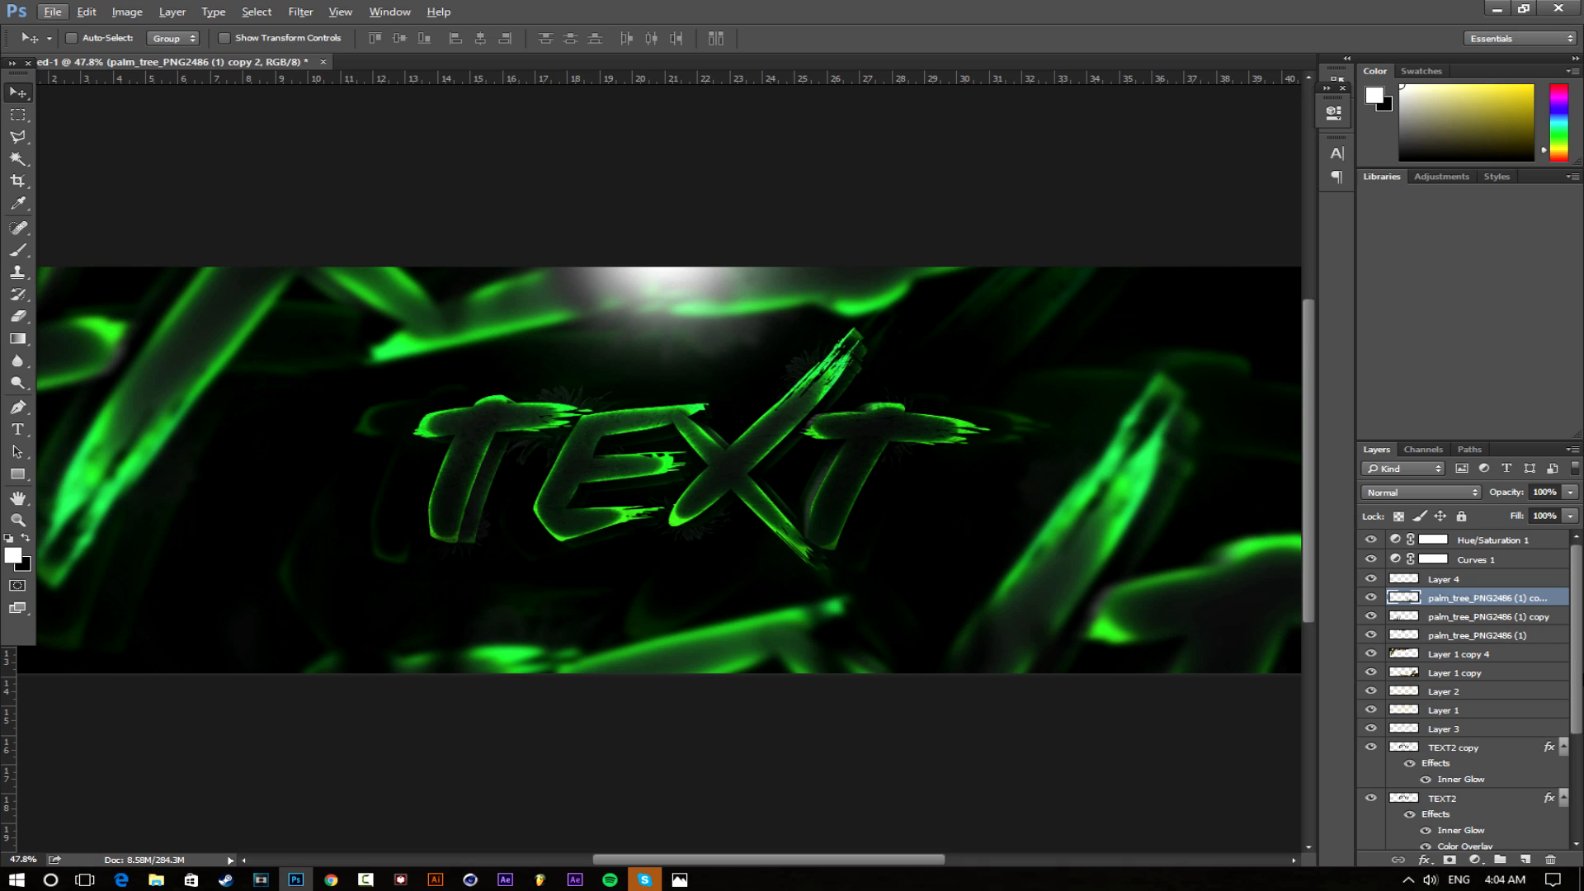
Switch to Chrome and search Google Images for "statue png"
click(331, 880)
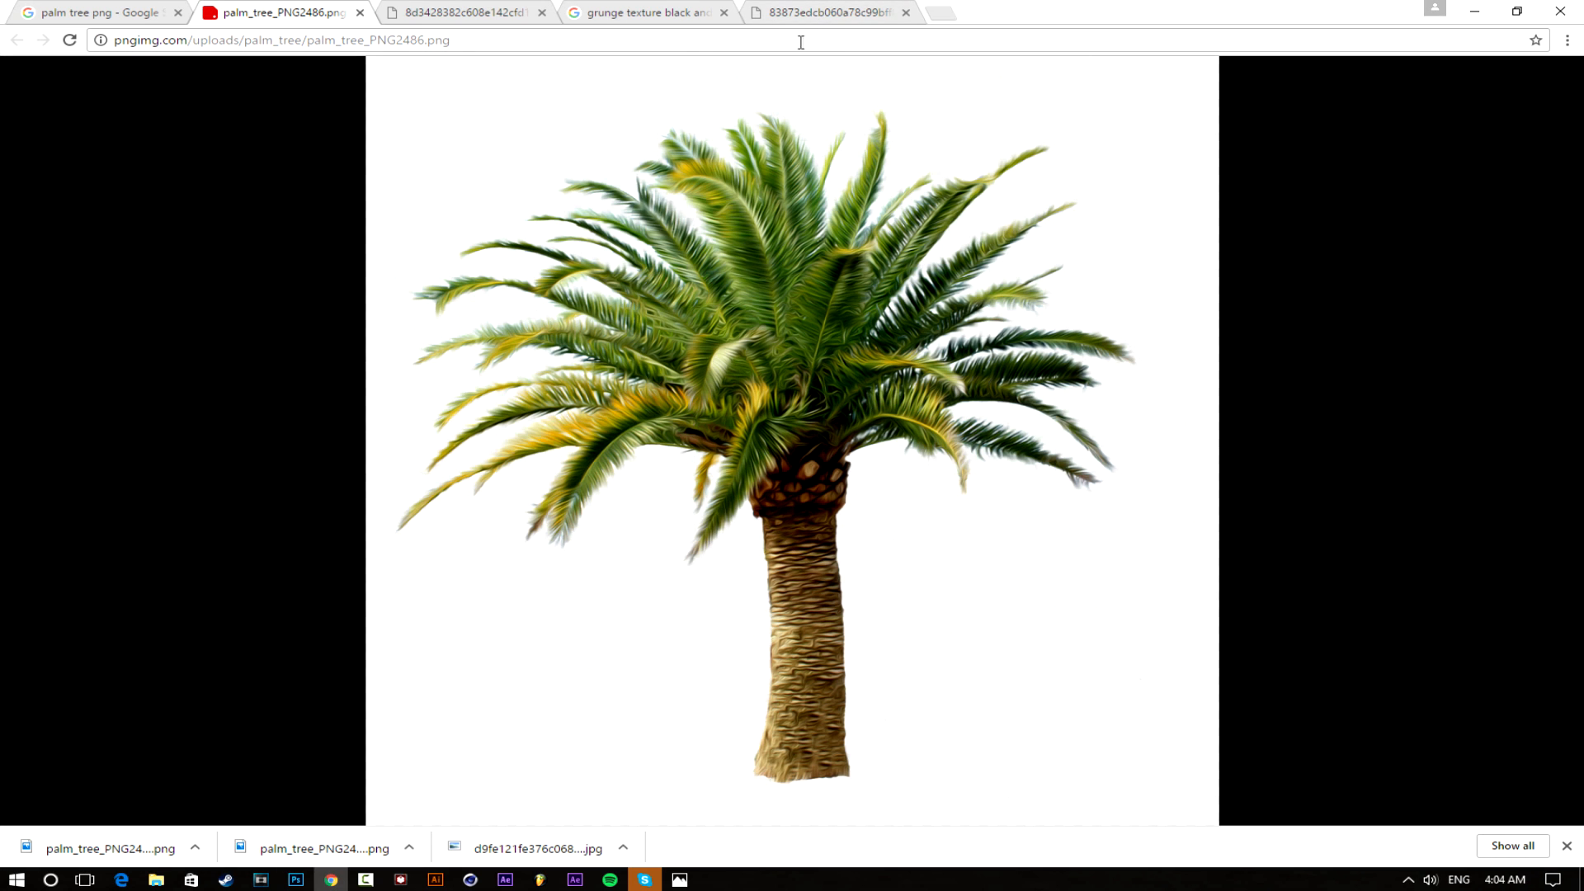
click(785, 14)
click(809, 40)
text(statue png)
key(Return)
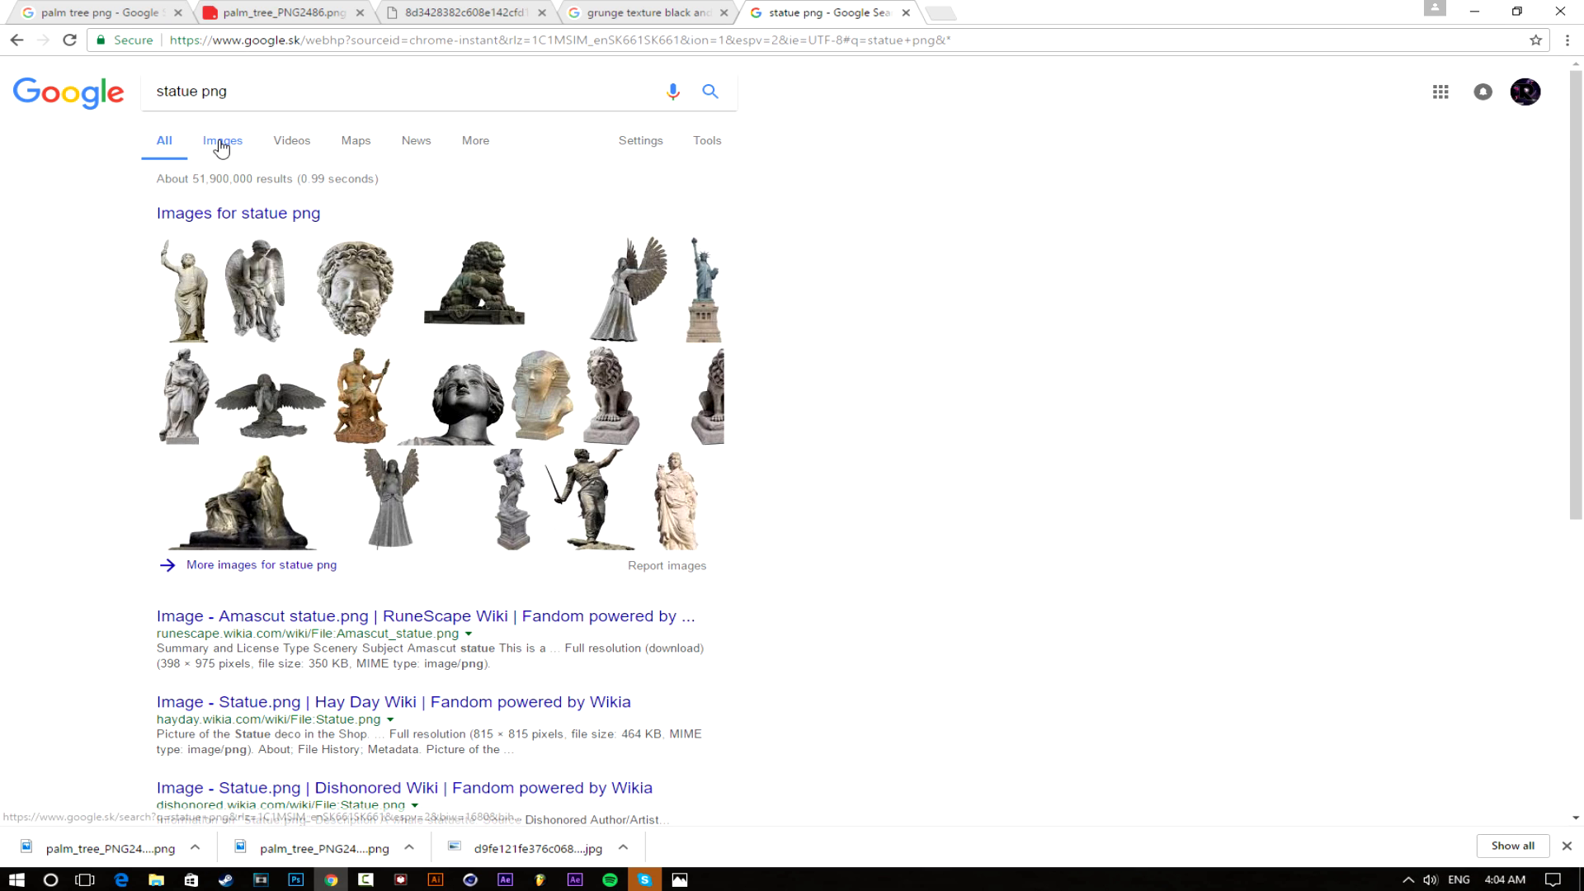
click(220, 142)
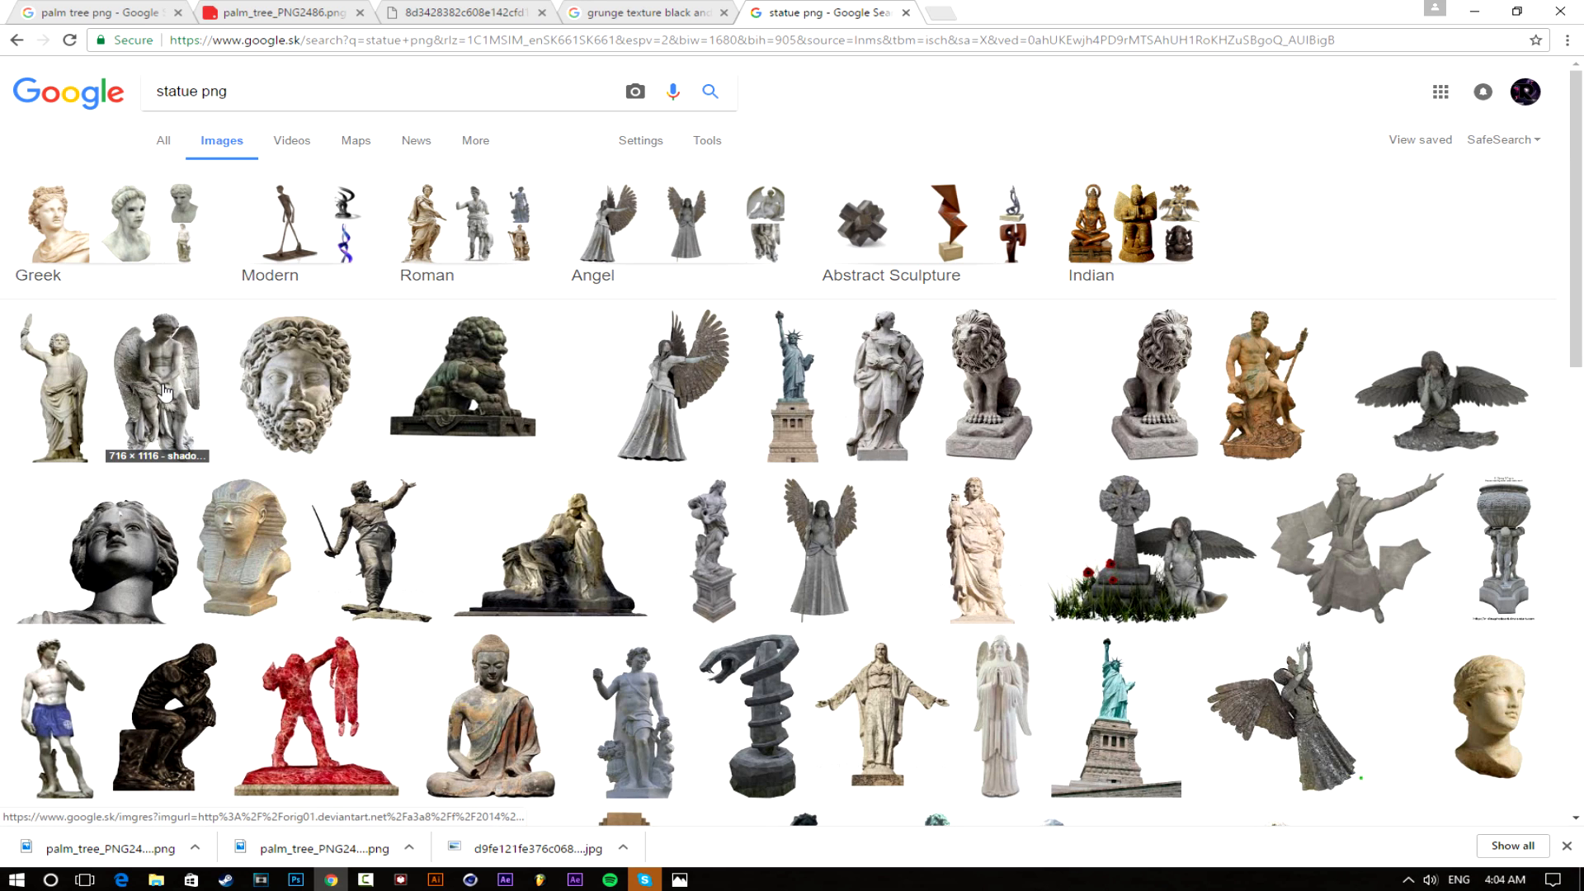
Find the Lion Statue PNG cutout of the seated man among the results, open it full size and save it
scroll(500, 468, down, 3)
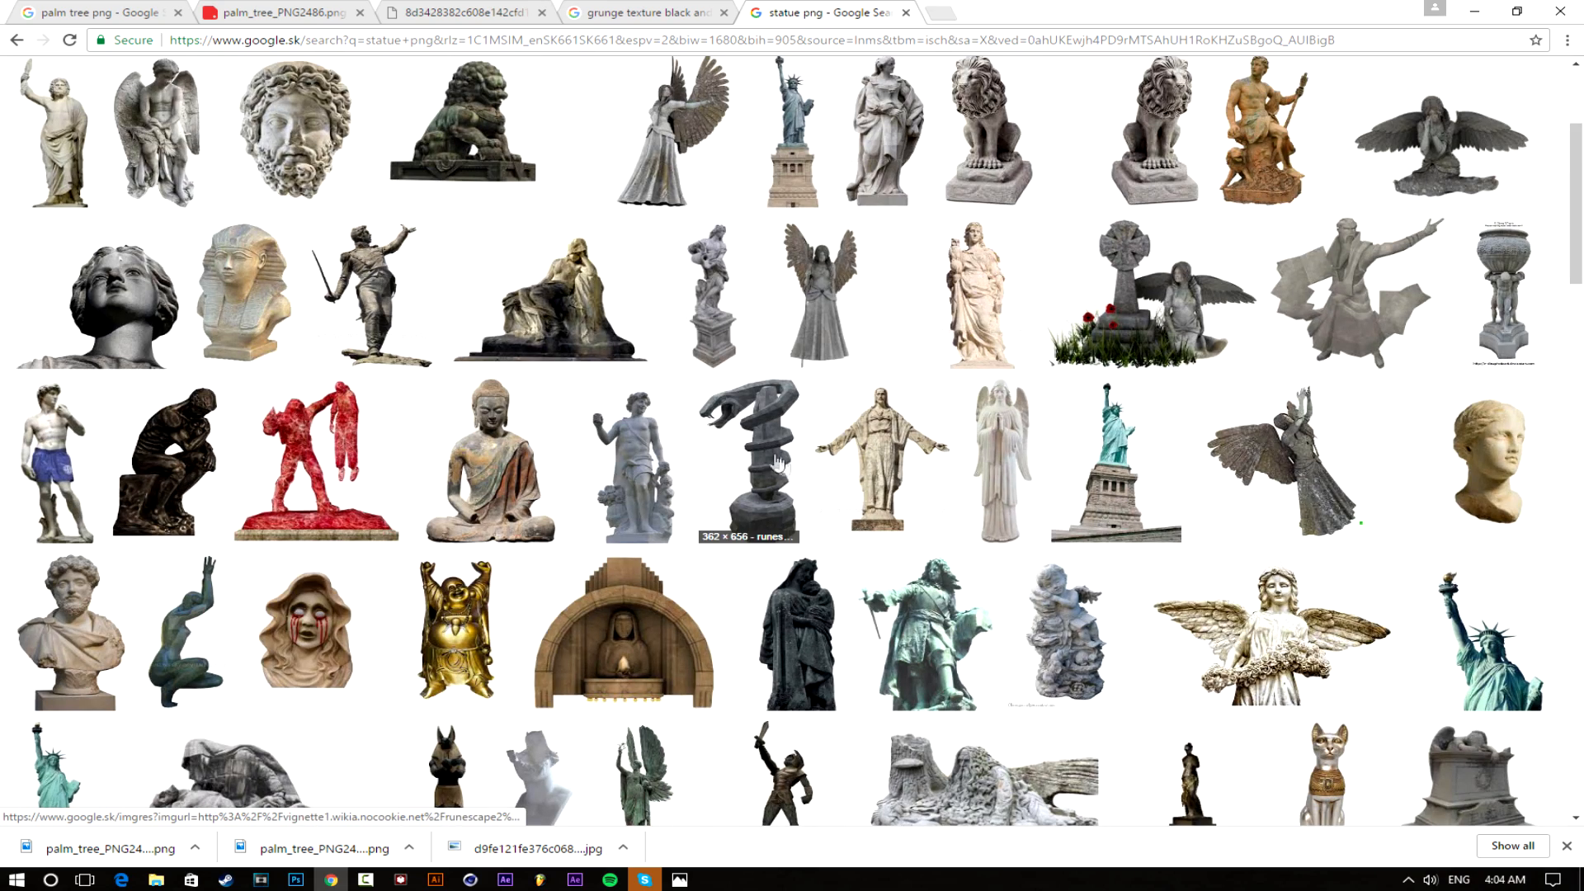
scroll(708, 492, down, 2)
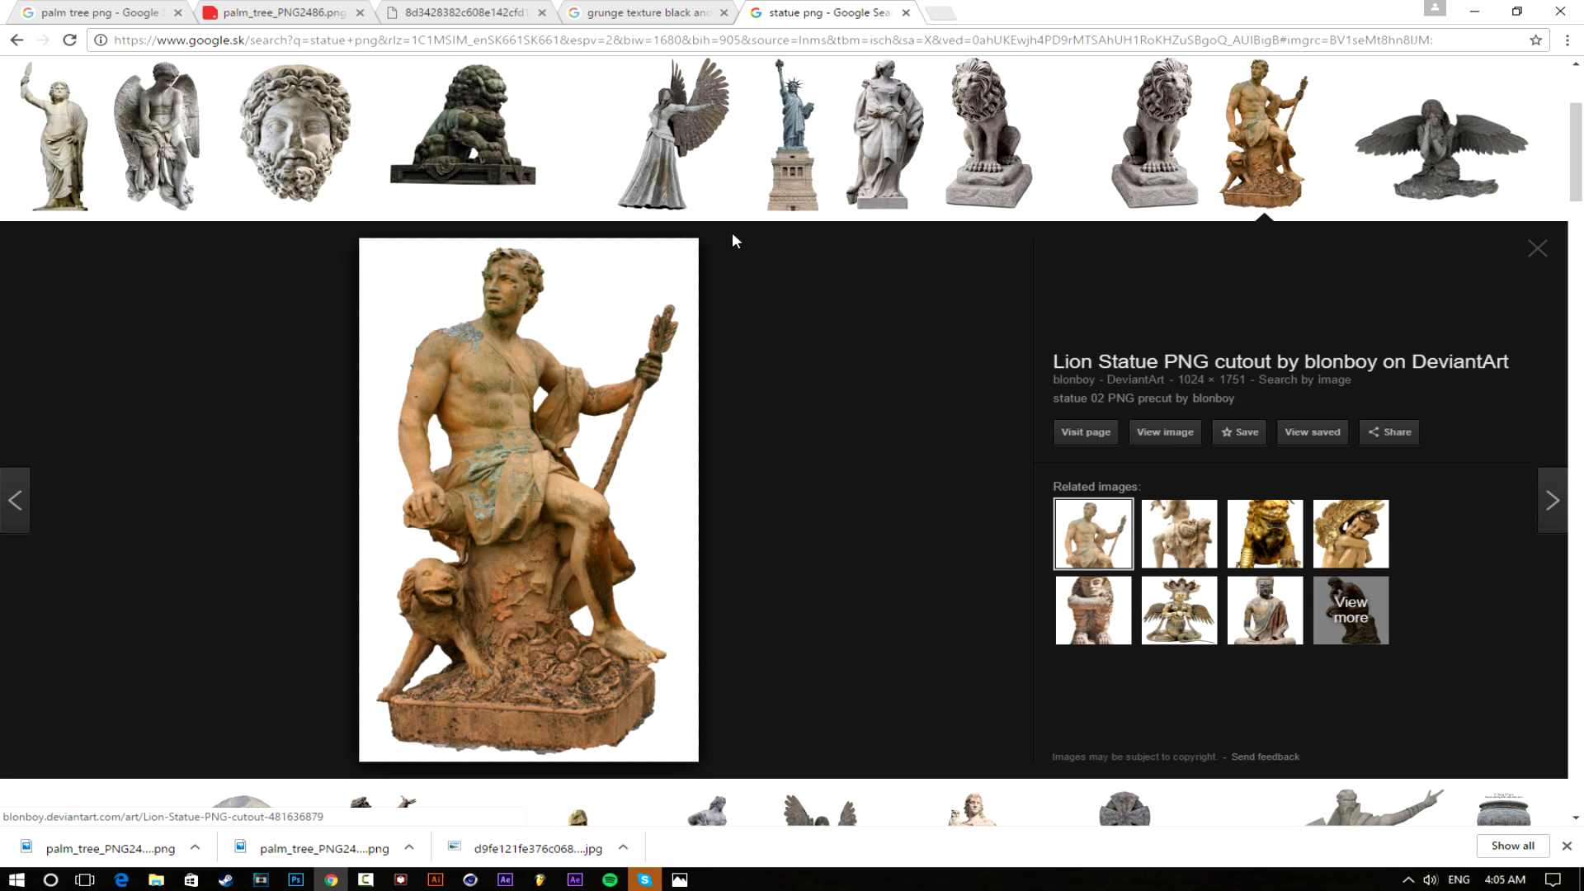
scroll(732, 239, up, 3)
scroll(669, 303, down, 1)
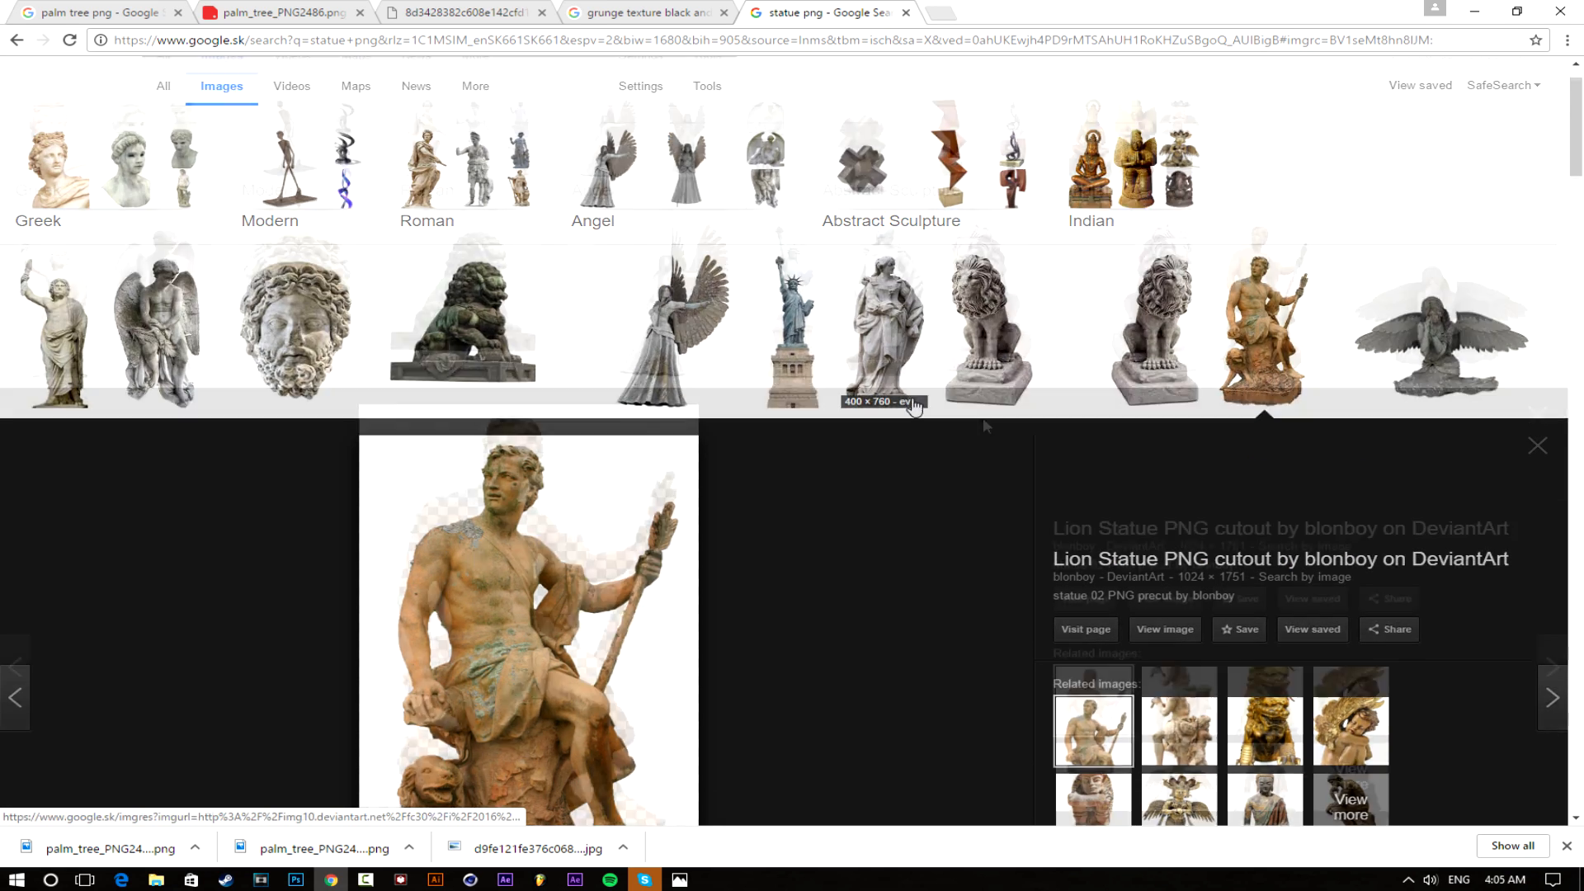
click(1163, 599)
right_click(789, 356)
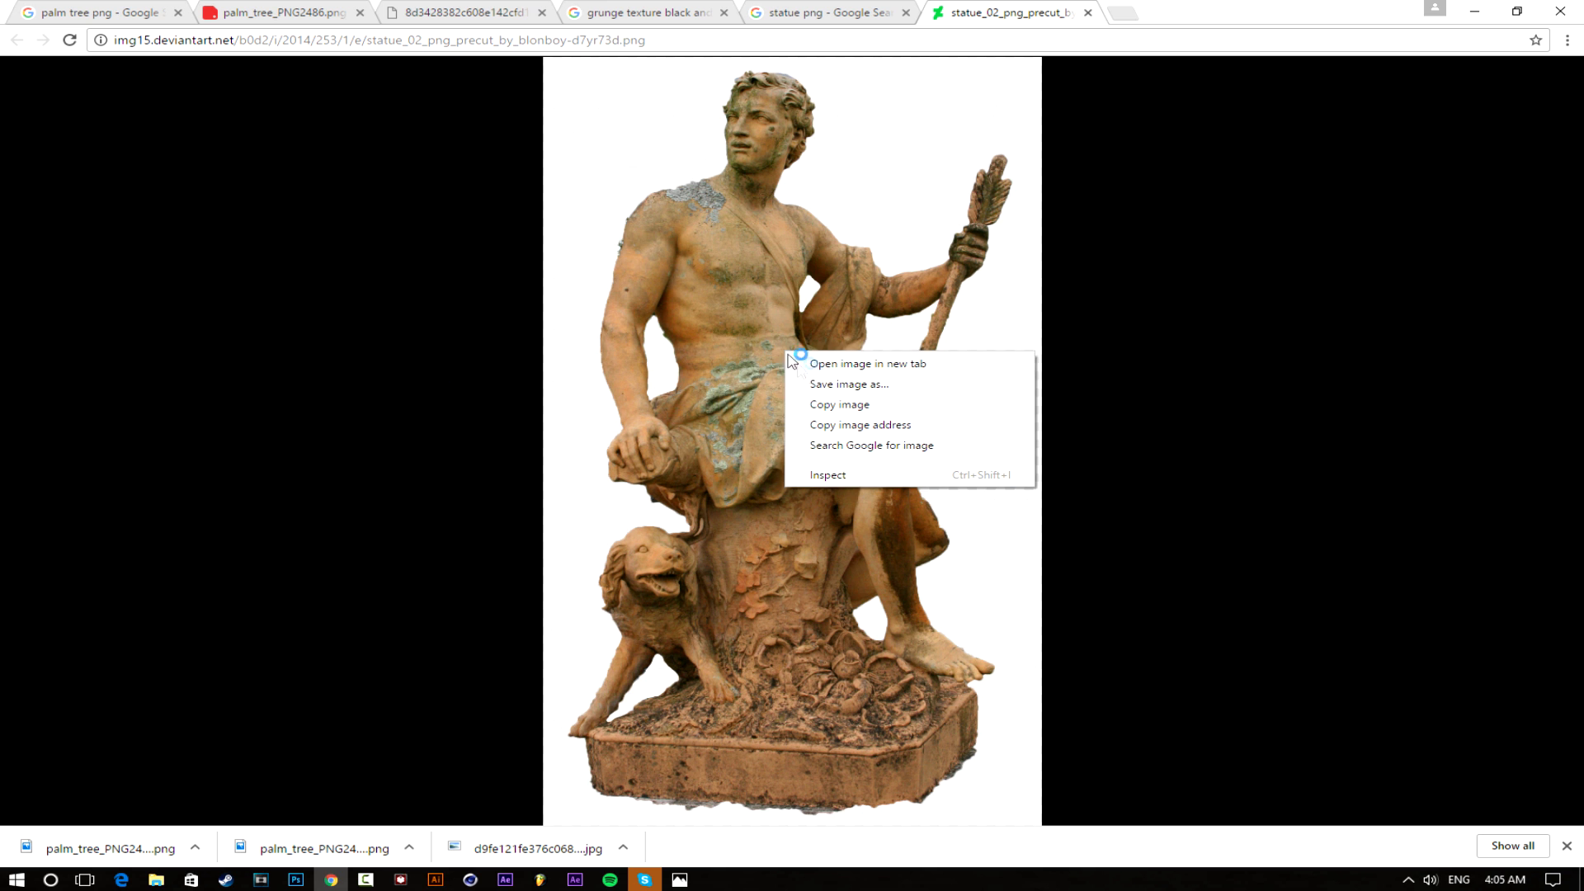
click(832, 384)
click(631, 418)
Place the downloaded statue image into the Photoshop banner and move its layer directly below Group 1
drag(174, 864, 590, 599)
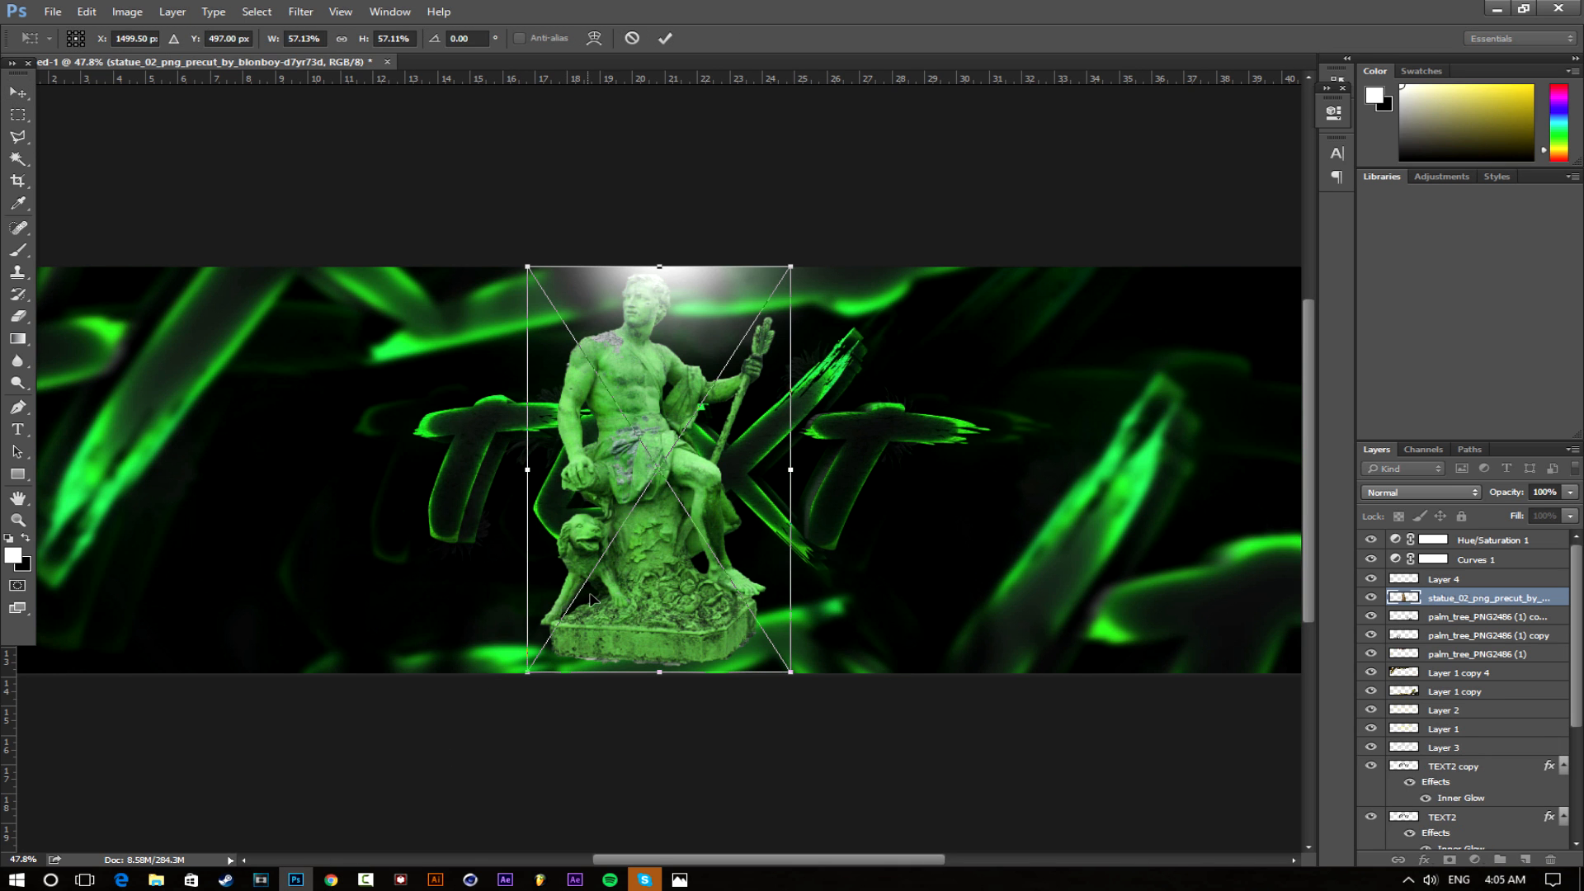
click(665, 38)
drag(1482, 607, 1441, 784)
key(ctrl+z)
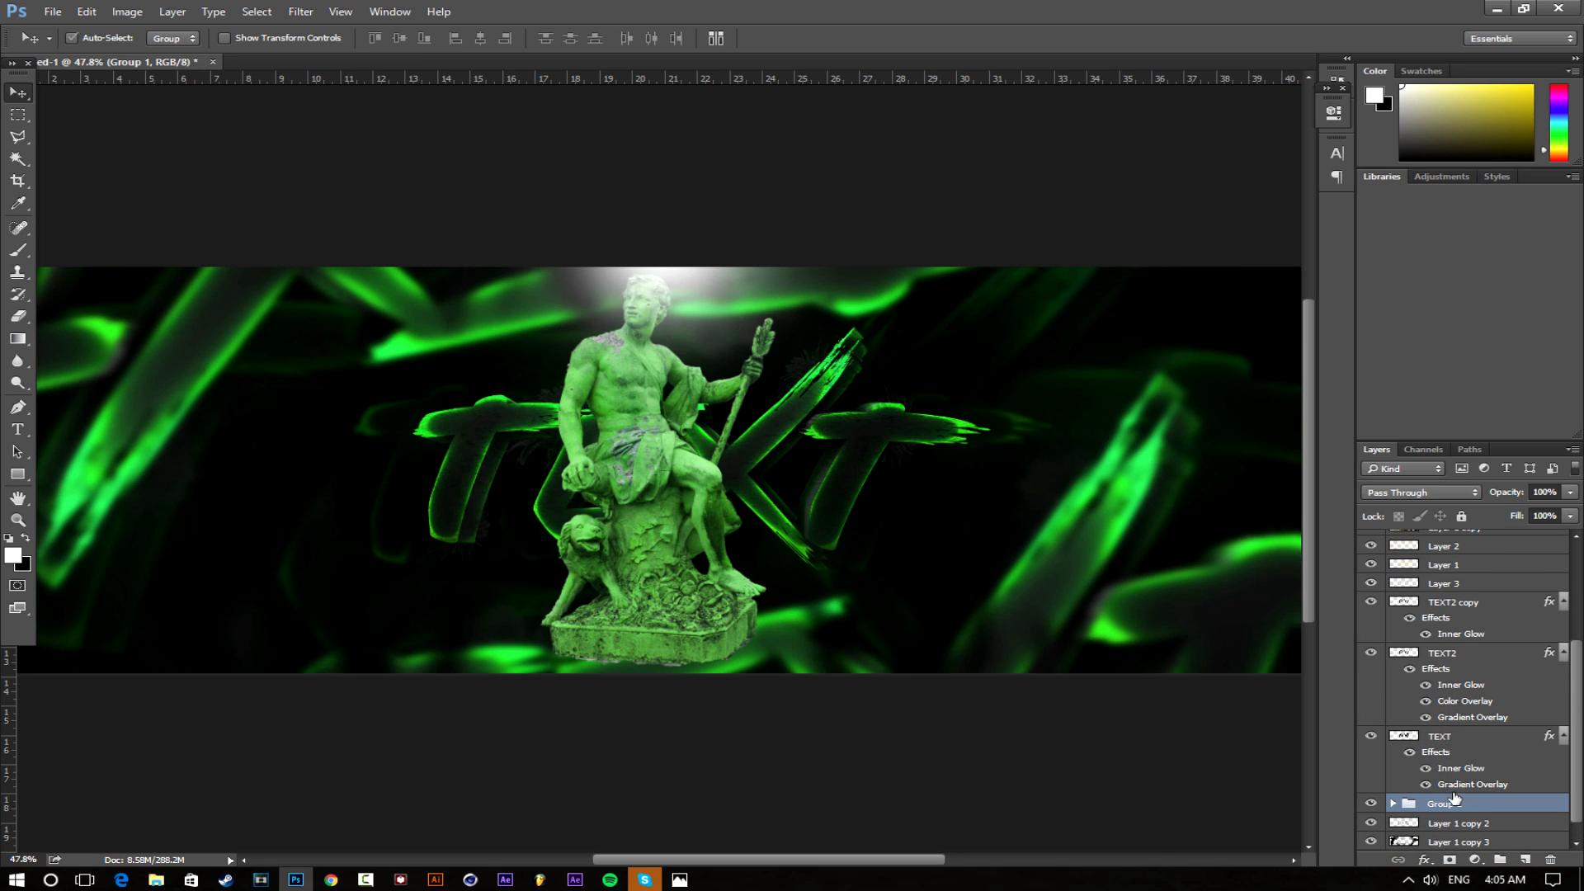
drag(1575, 743, 1577, 632)
drag(1480, 605, 1416, 794)
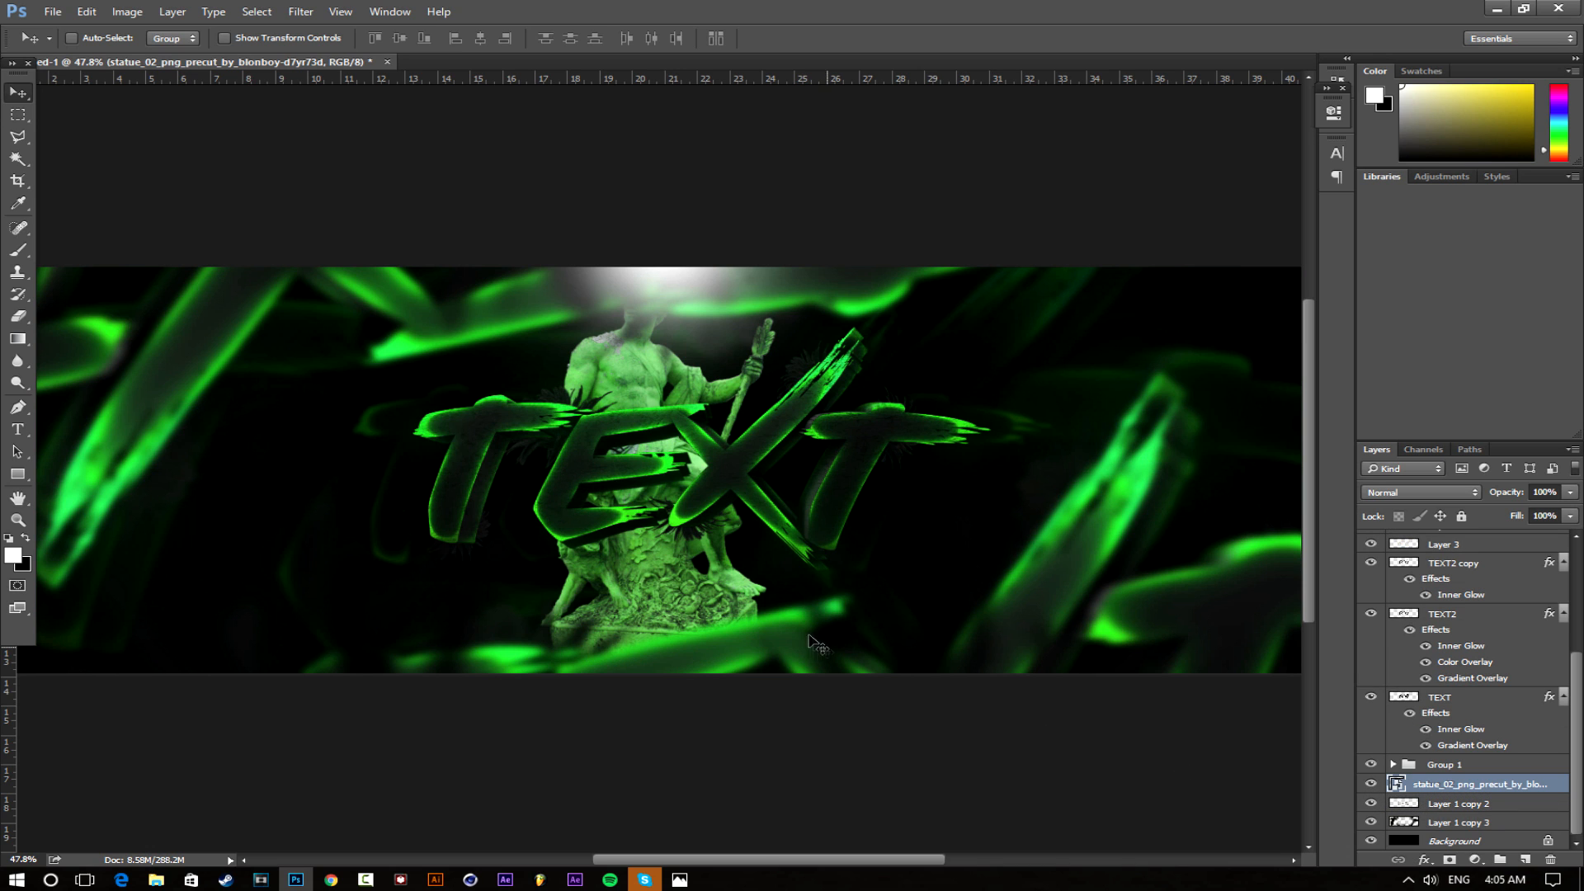
Raise the statue layer just above Group 1 and reposition the statue behind the E of the lettering
drag(718, 606, 677, 643)
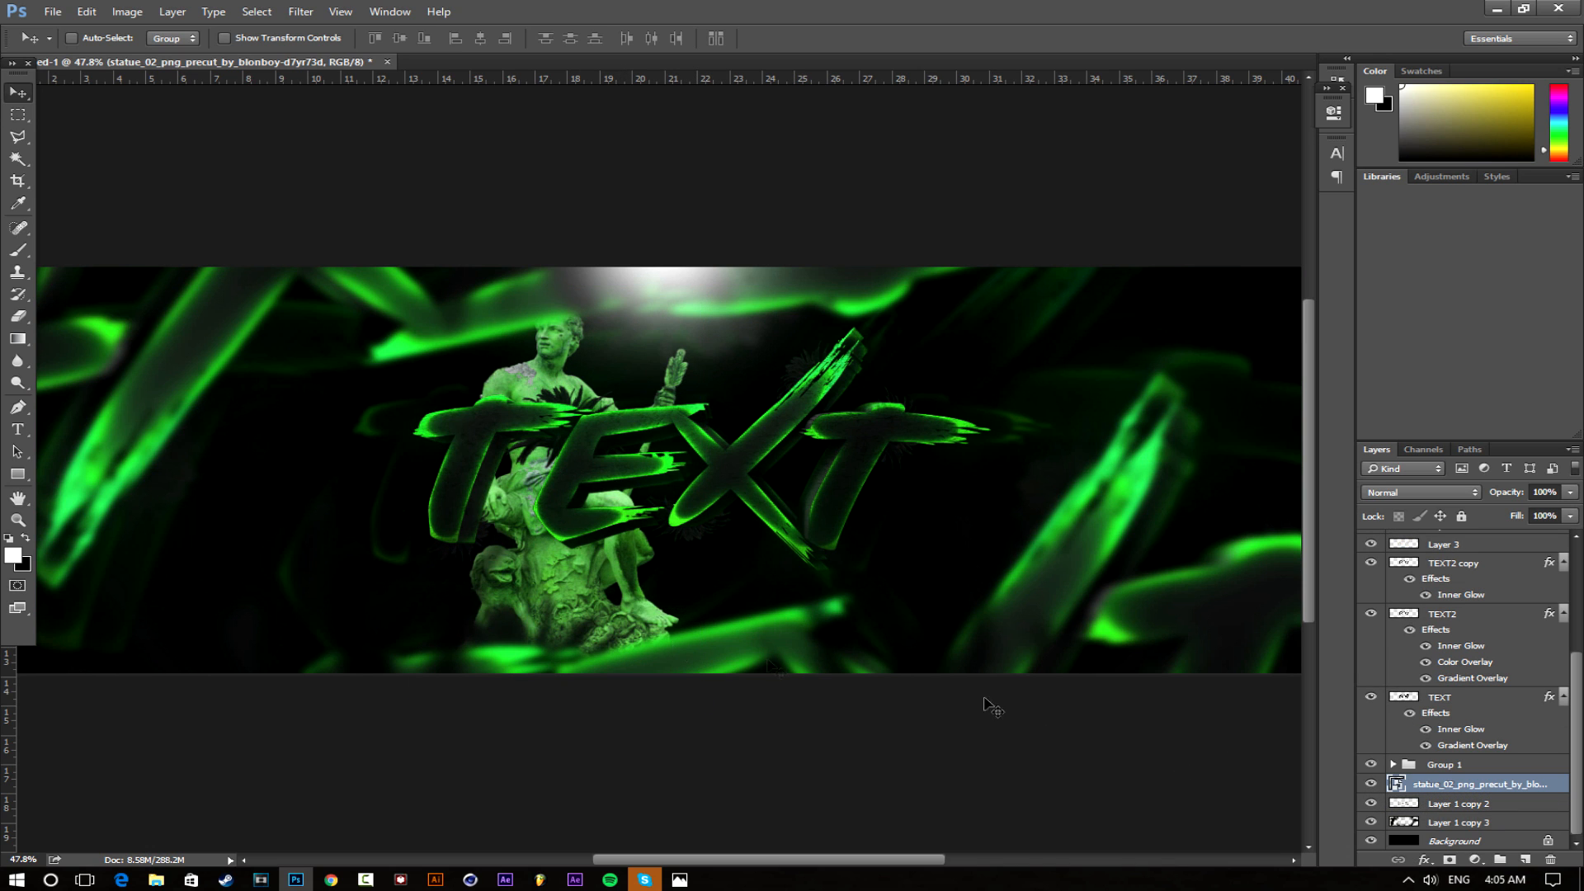
drag(1422, 781, 1413, 753)
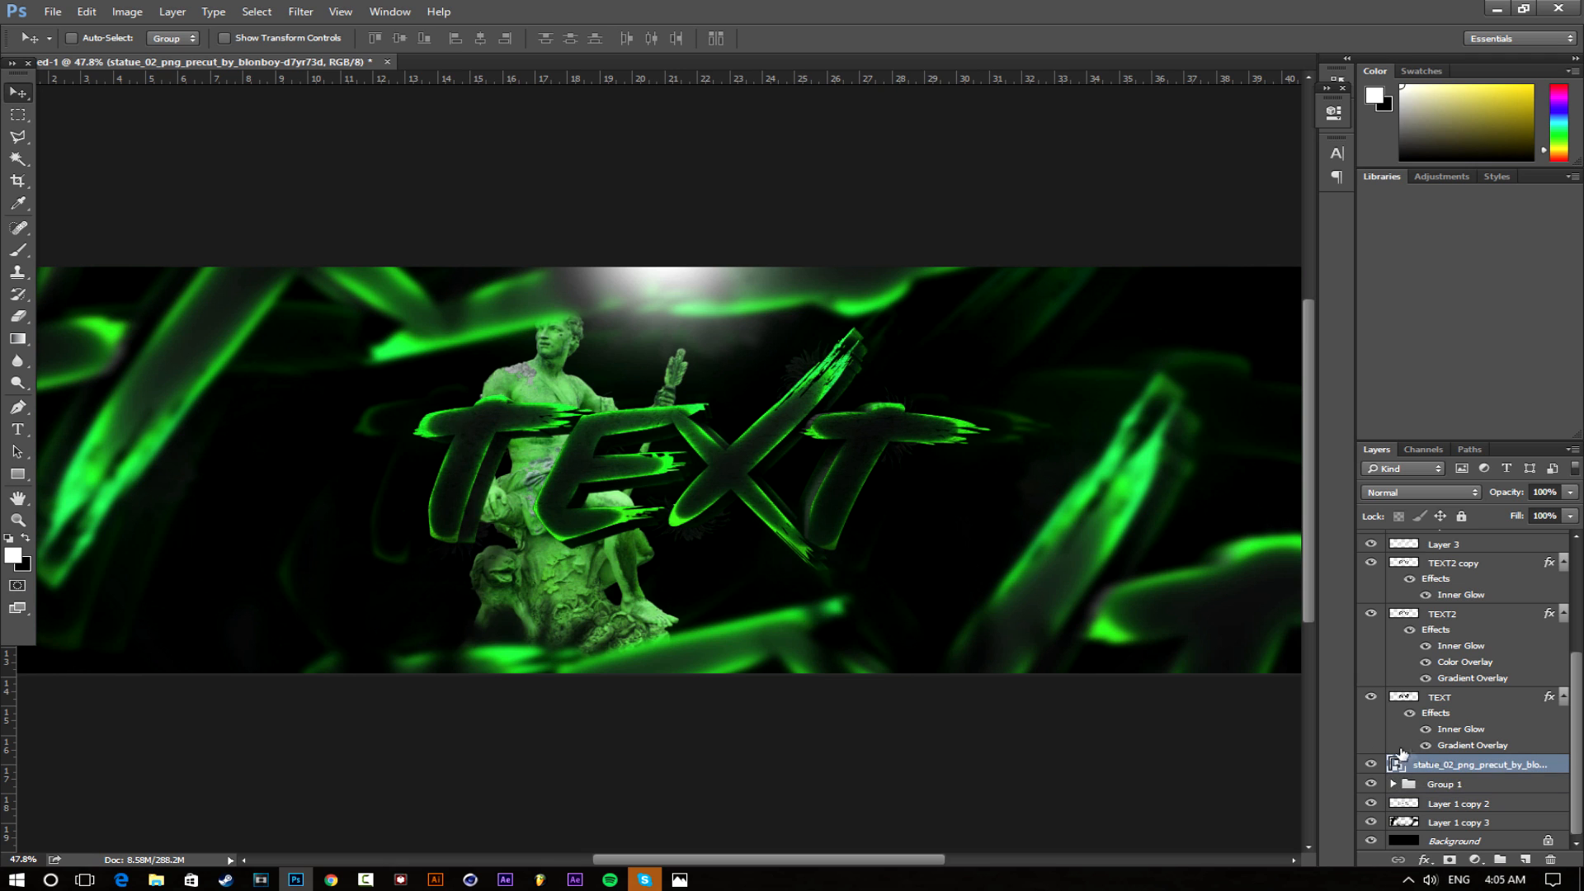
drag(684, 585, 741, 602)
Rasterize the statue layer, desaturate it to grey and shift the statue slightly left behind the lettering
click(129, 11)
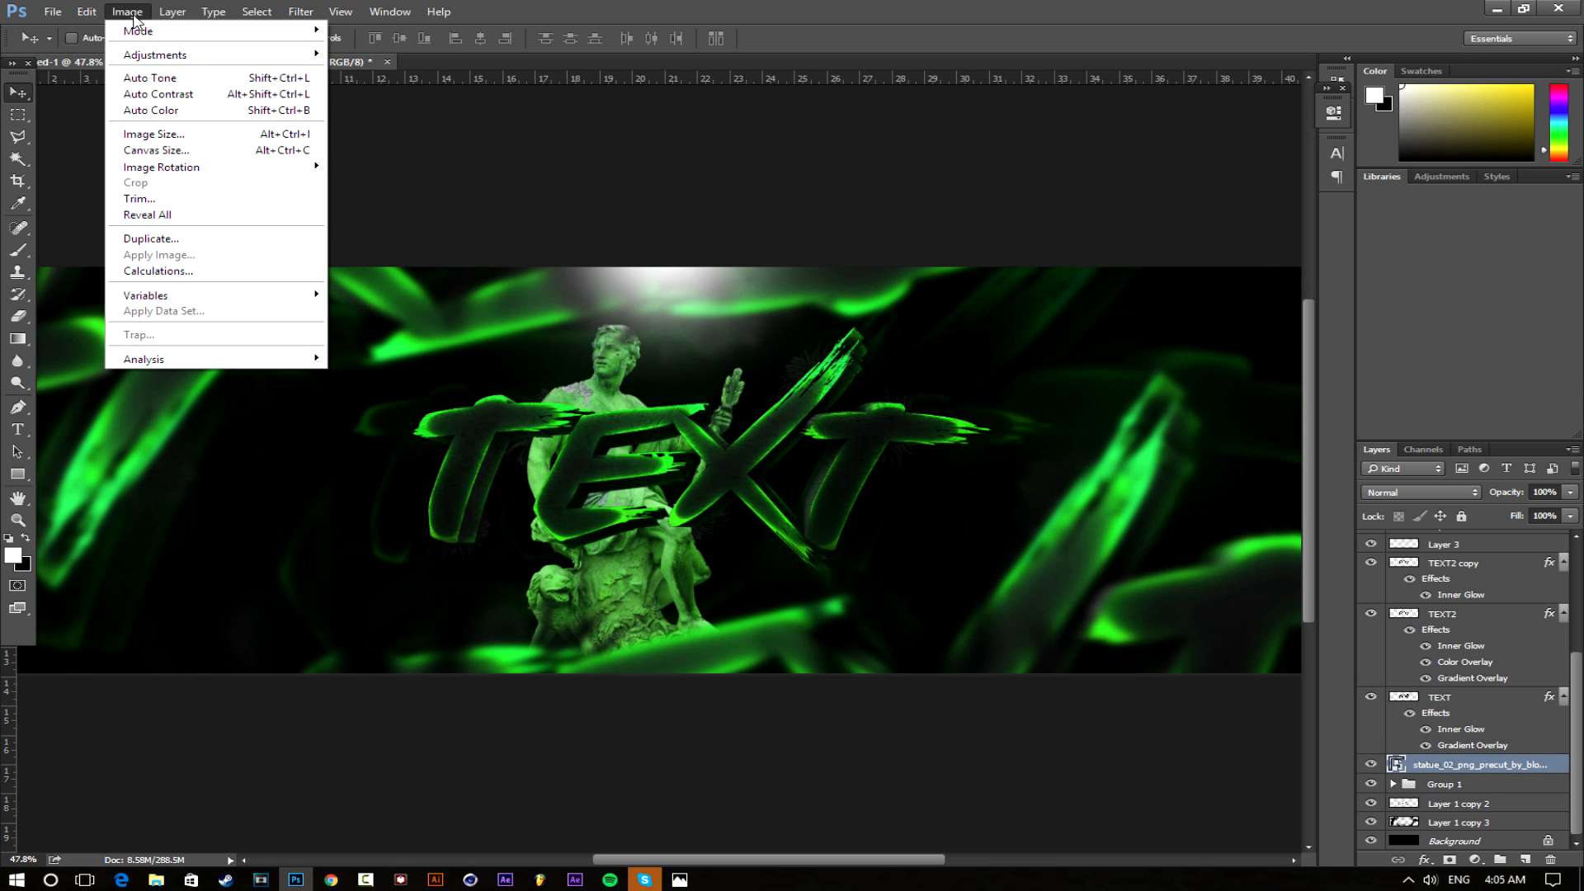
right_click(1467, 765)
click(1432, 337)
click(128, 11)
mouse_move(243, 55)
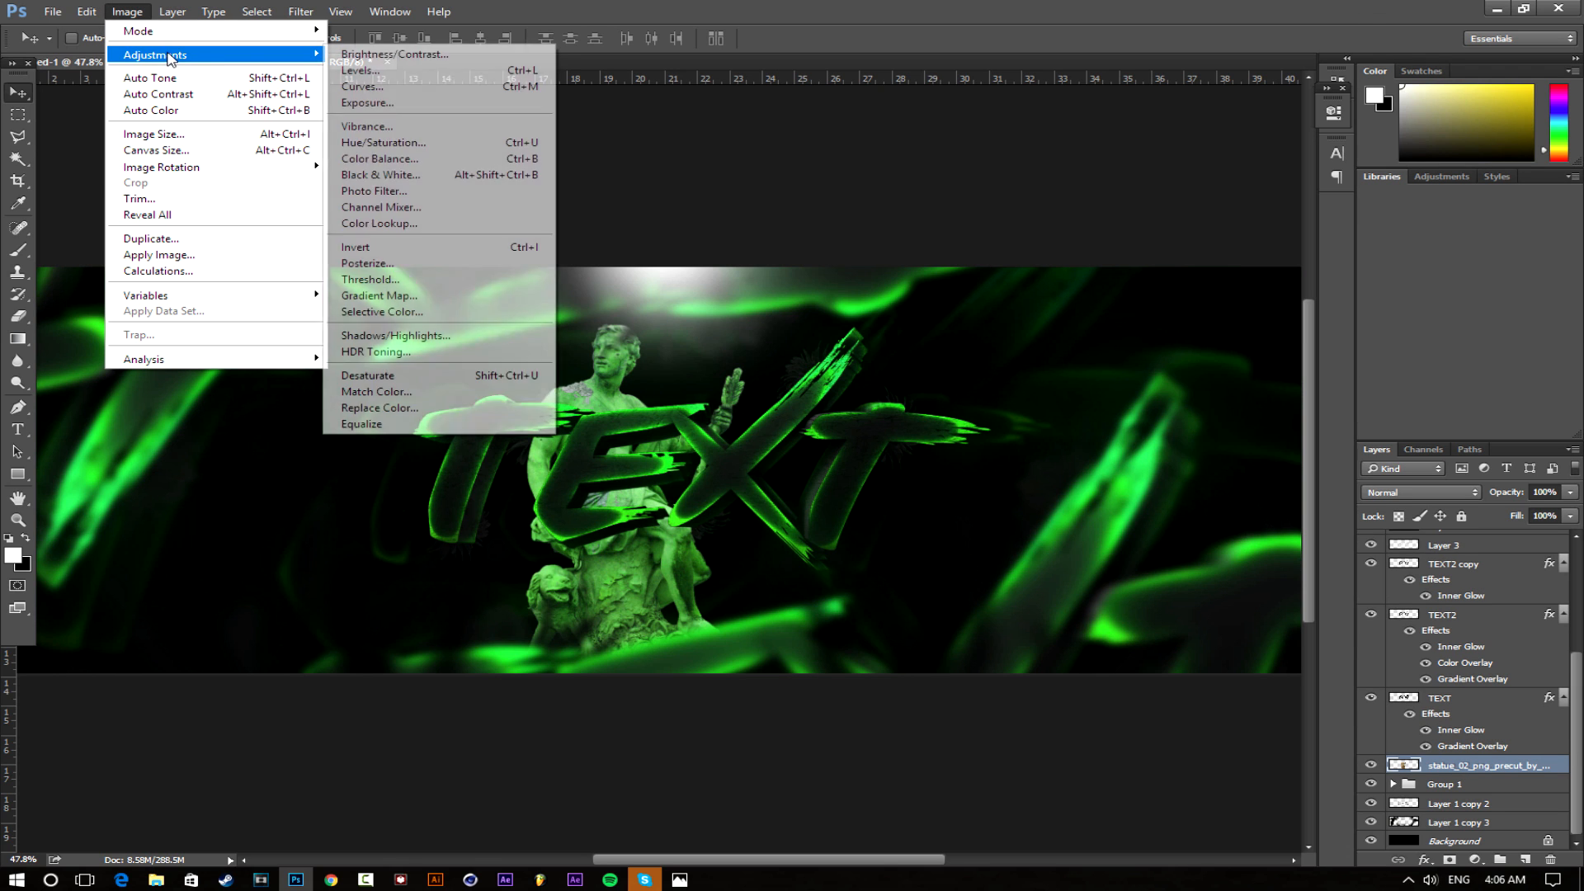
click(432, 376)
drag(627, 528, 599, 520)
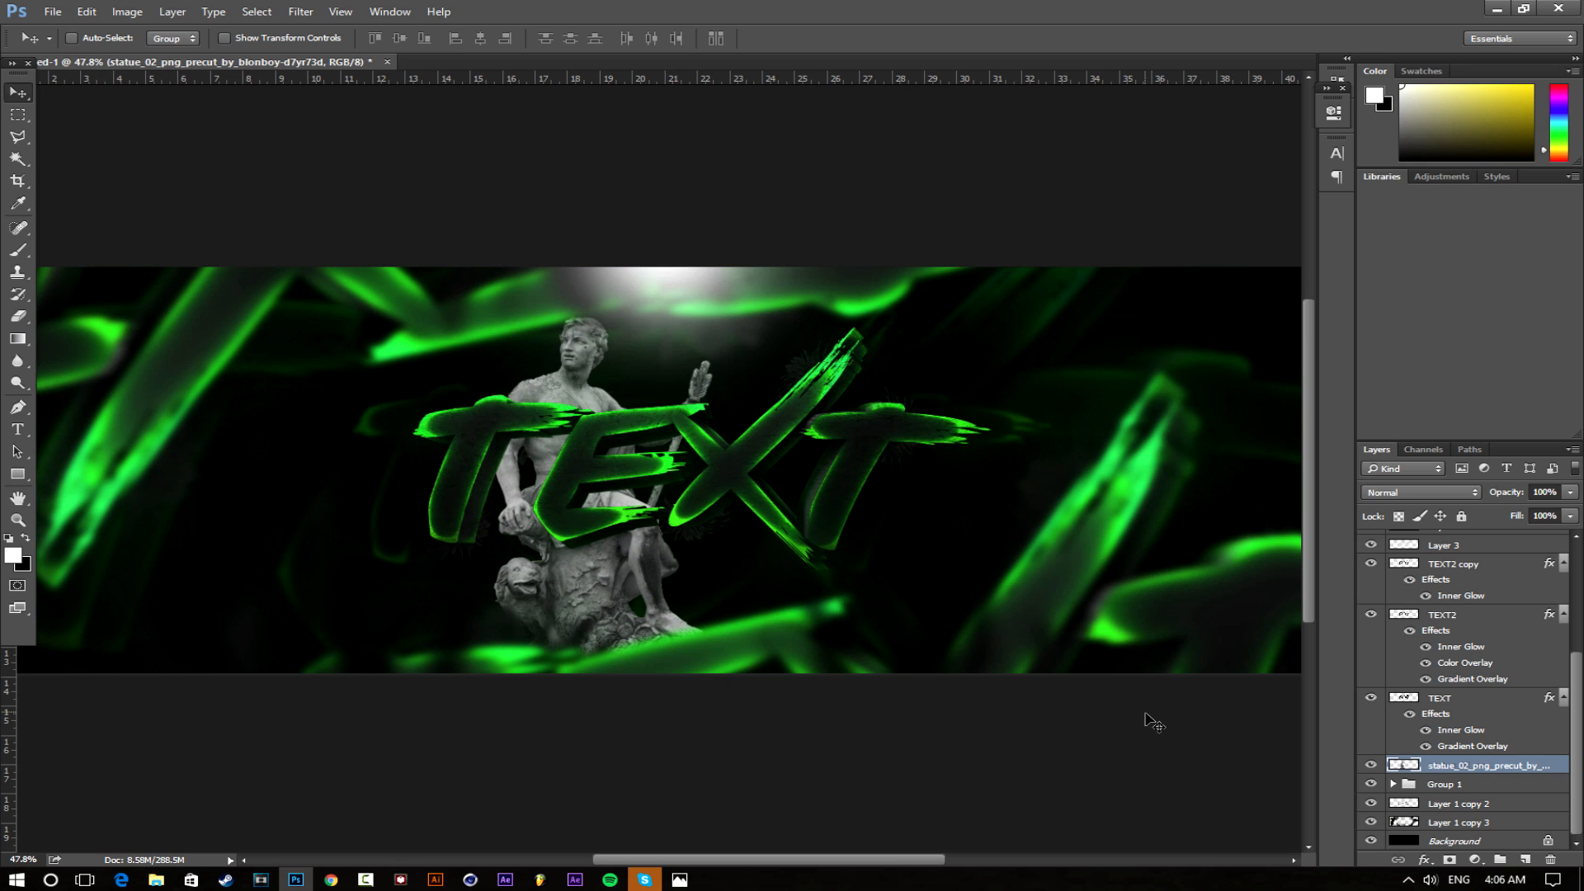
Flip the statue horizontally and move it behind the last T of the lettering
click(87, 11)
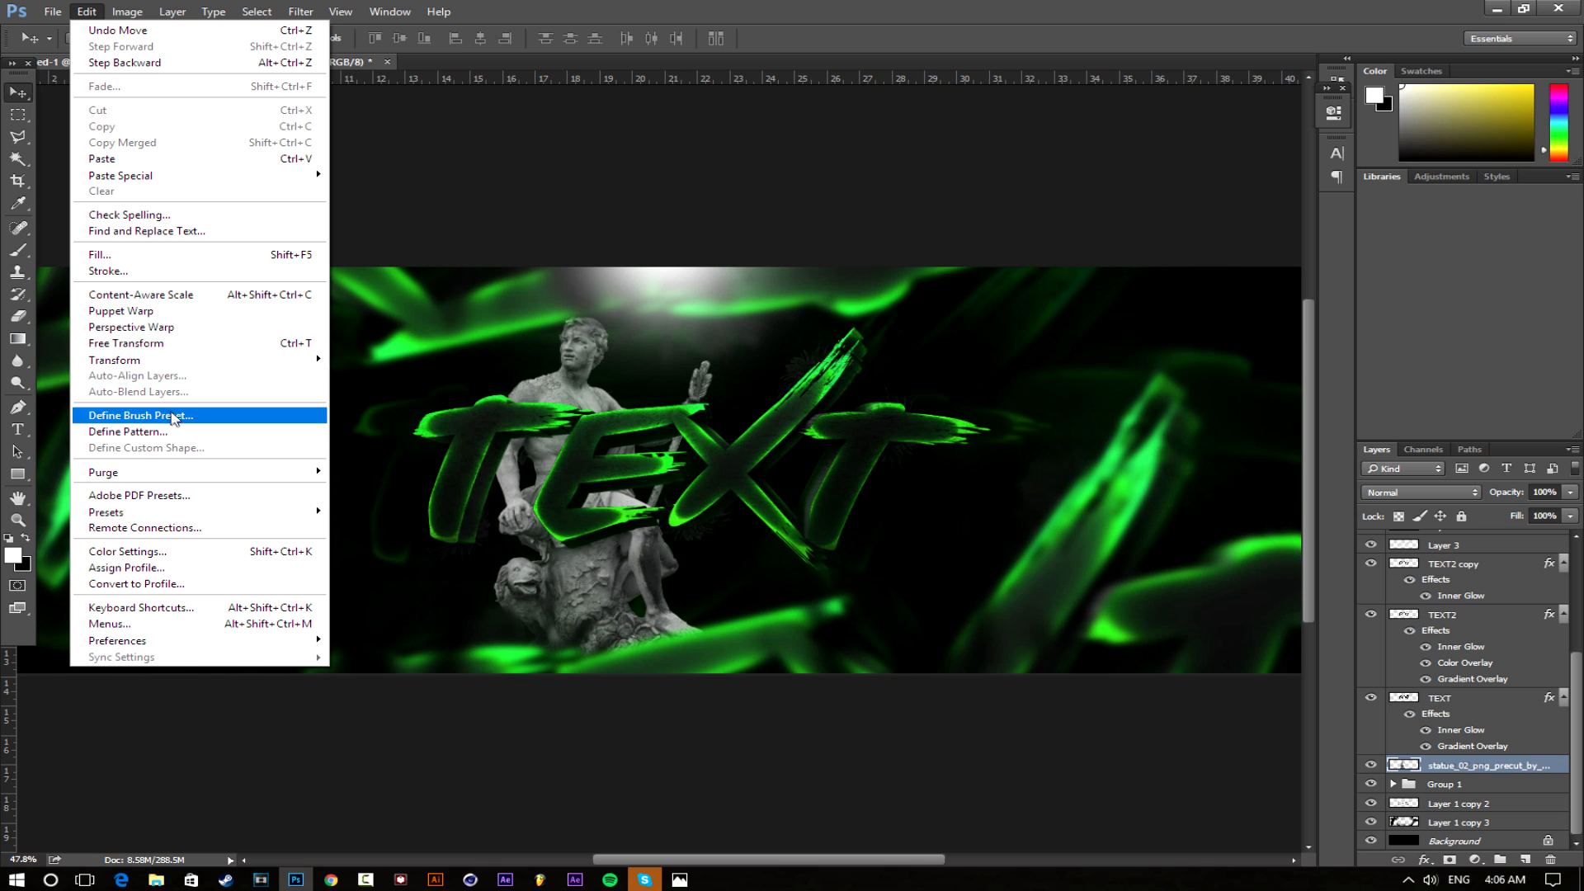
mouse_move(147, 361)
click(379, 544)
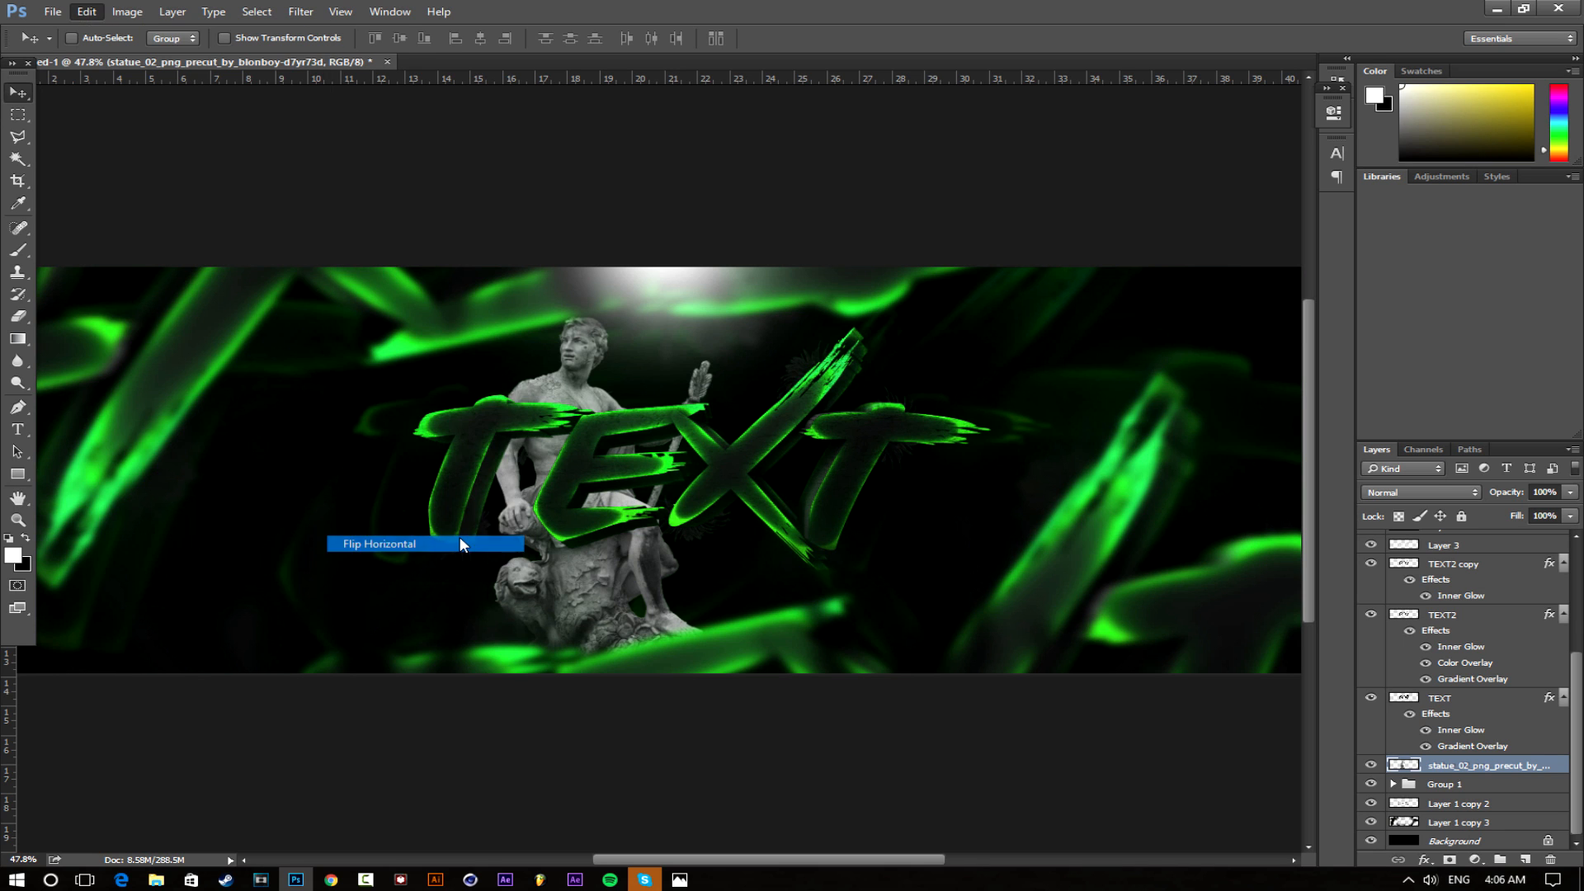
drag(651, 361, 805, 413)
drag(898, 364, 900, 366)
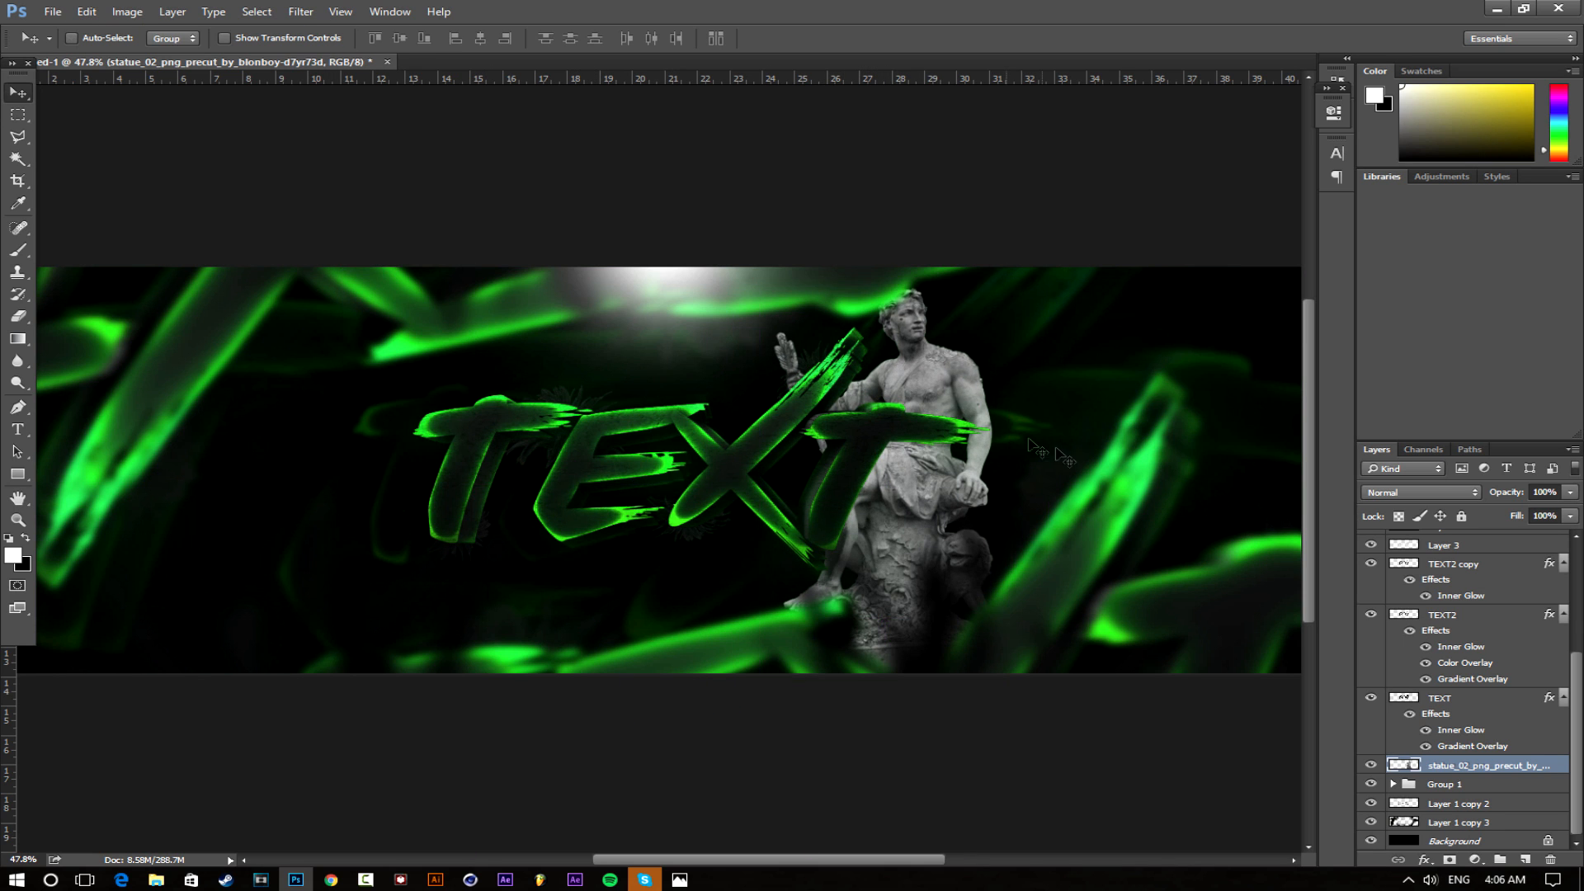
Tilt the statue slightly clockwise, nudge it to the right and check its placement in the banner
key(ctrl+t)
mouse_move(1111, 433)
mouse_down()
mouse_move(1125, 446)
mouse_move(1103, 457)
mouse_up()
drag(912, 515, 920, 518)
click(858, 39)
scroll(961, 430, down, 3)
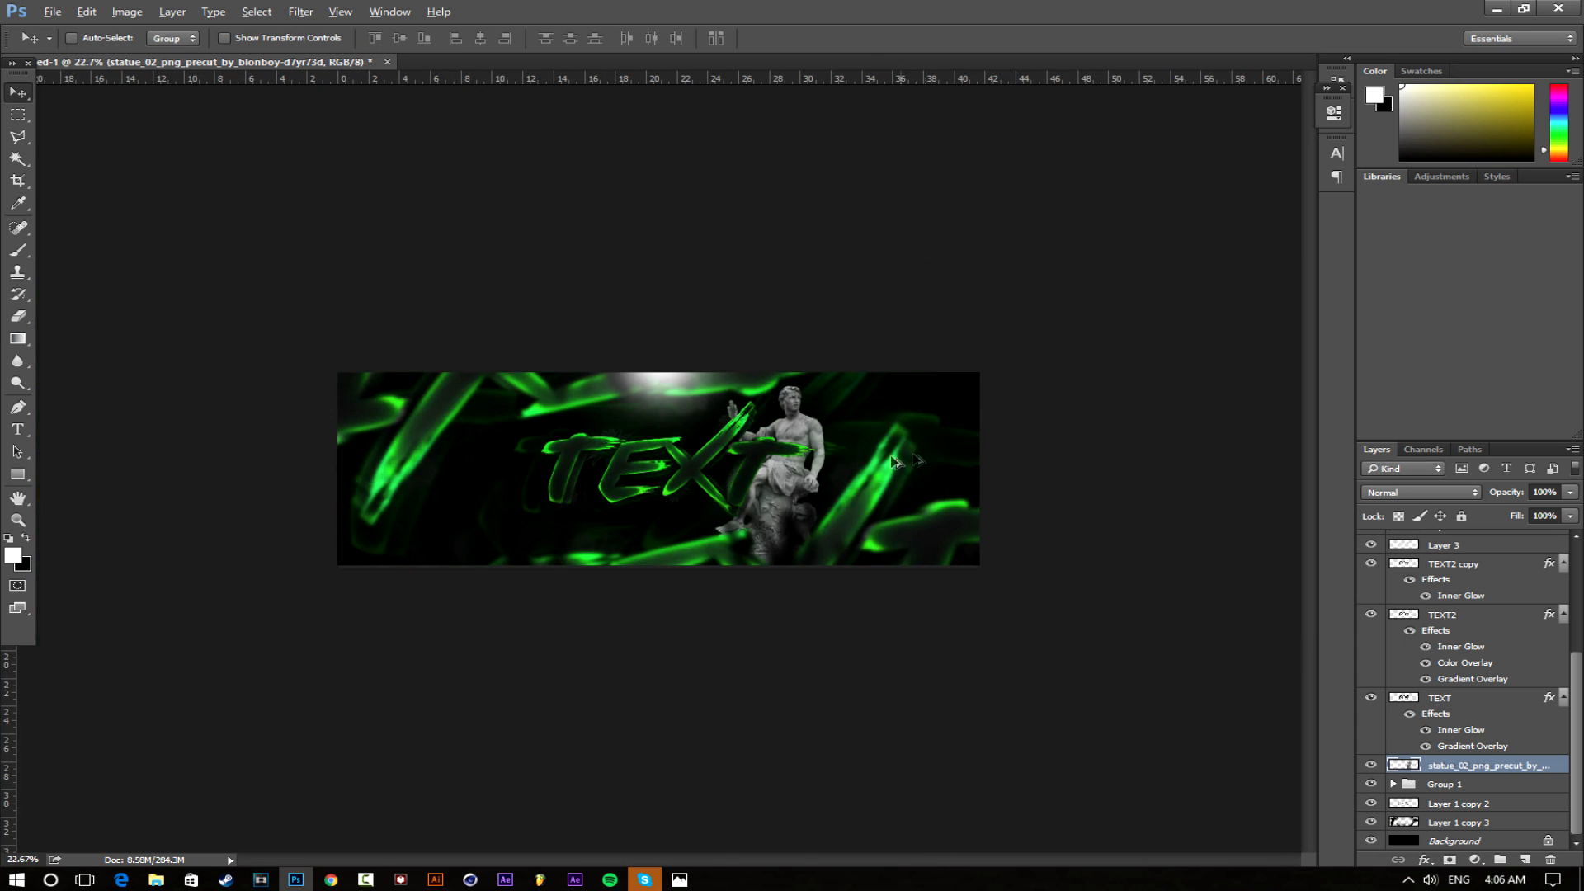
scroll(961, 430, up, 4)
scroll(841, 318, down, 4)
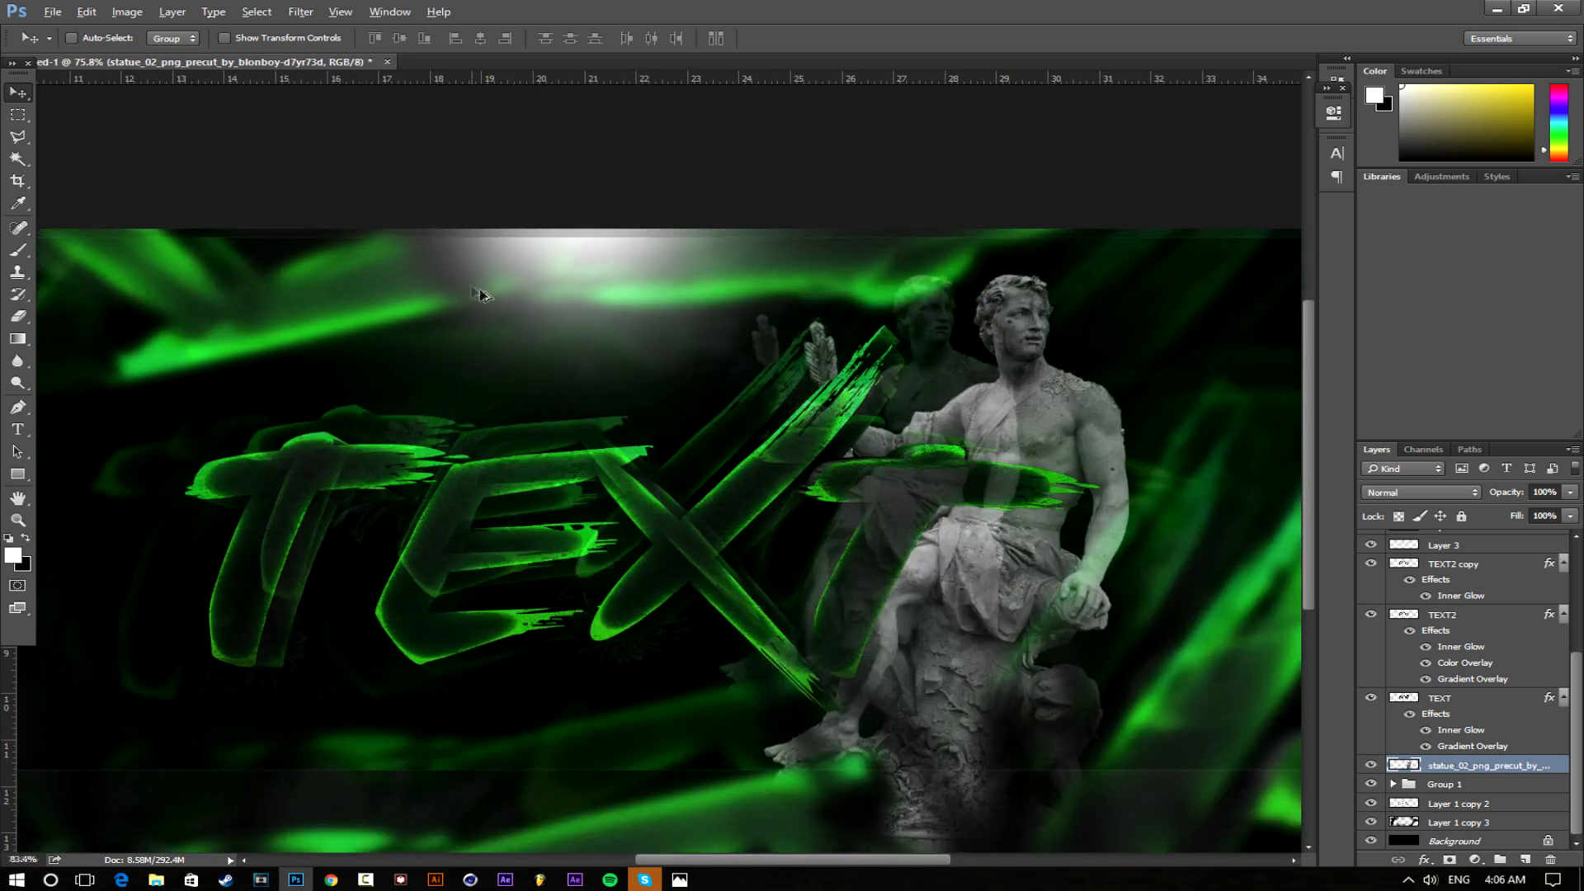
scroll(718, 404, up, 2)
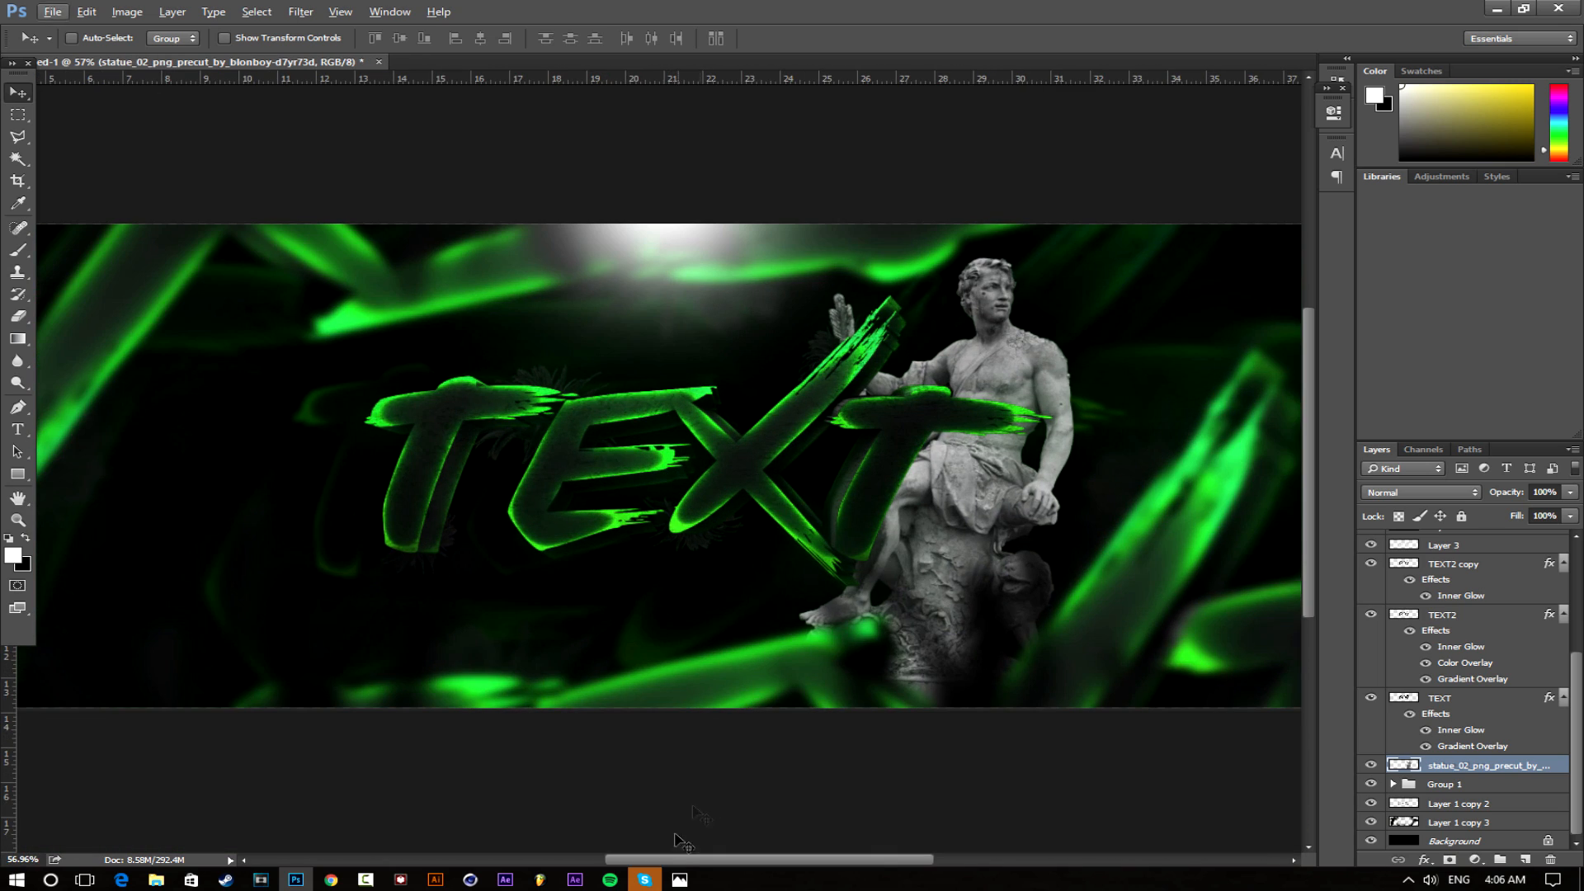
Switch to Photos to review the LUXE reference banner Header.png, and return to the Photoshop document
mouse_move(680, 880)
click(760, 823)
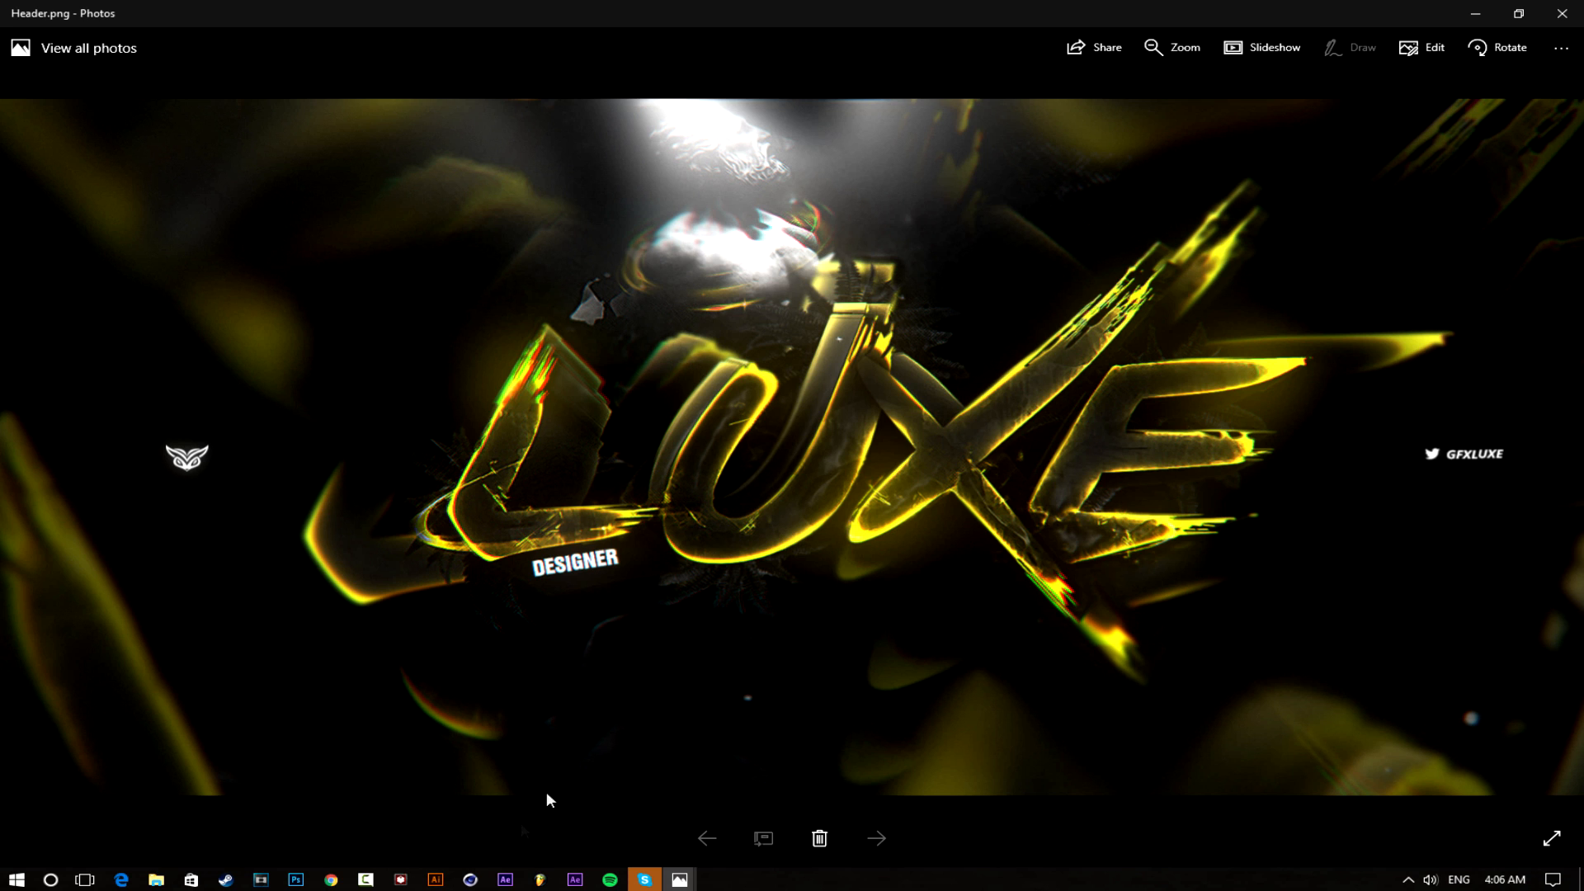
click(291, 883)
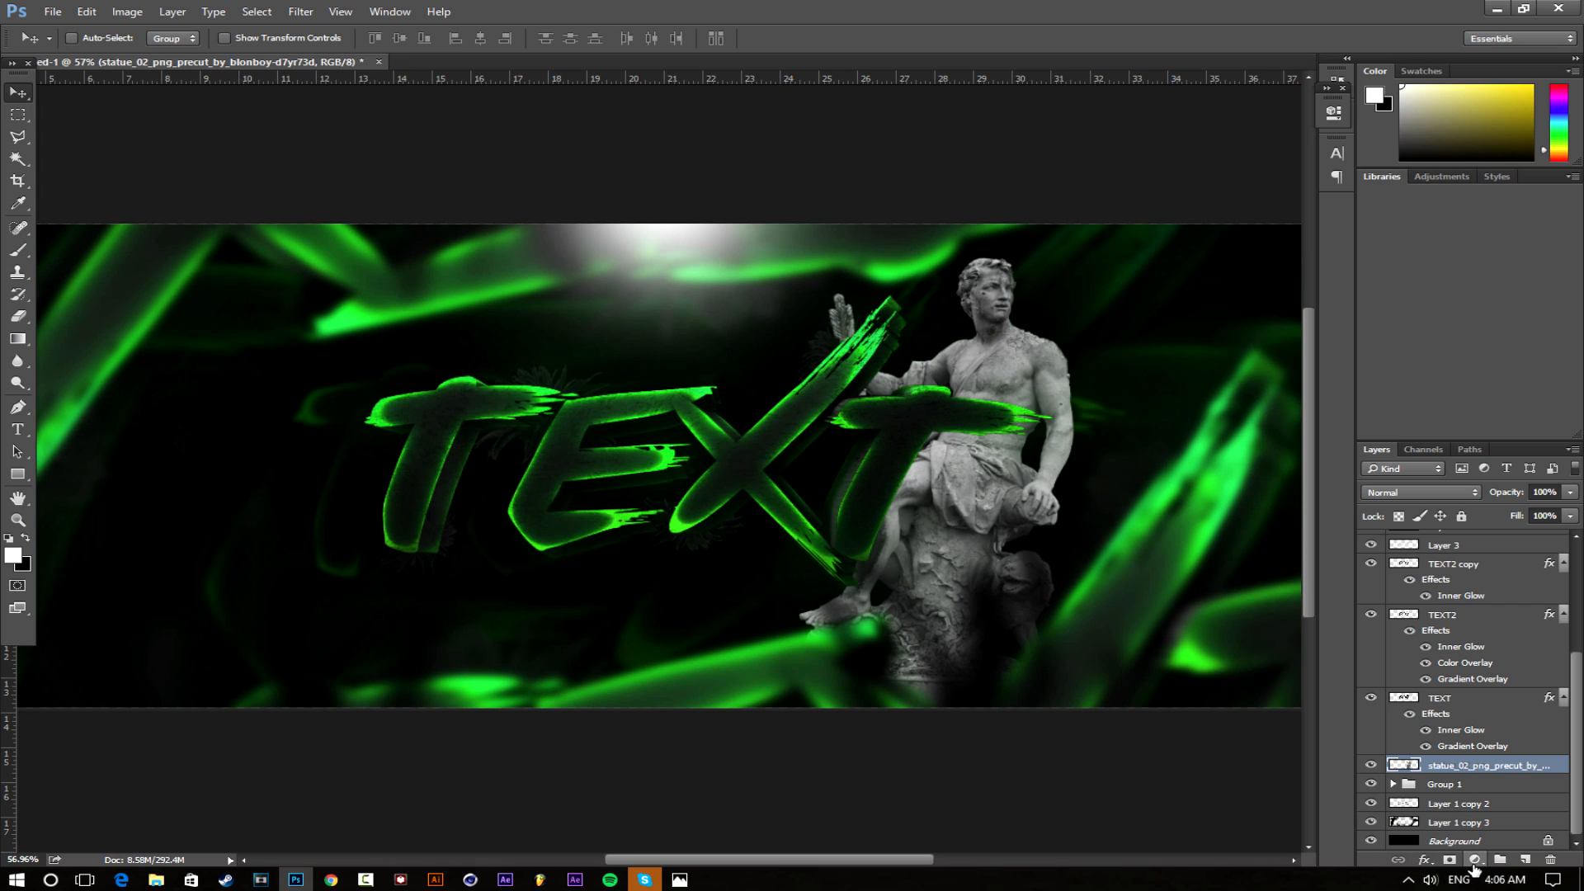
Add a Hue/Saturation adjustment layer directly above the statue layer and darken it with a Lightness of -82
double_click(1387, 765)
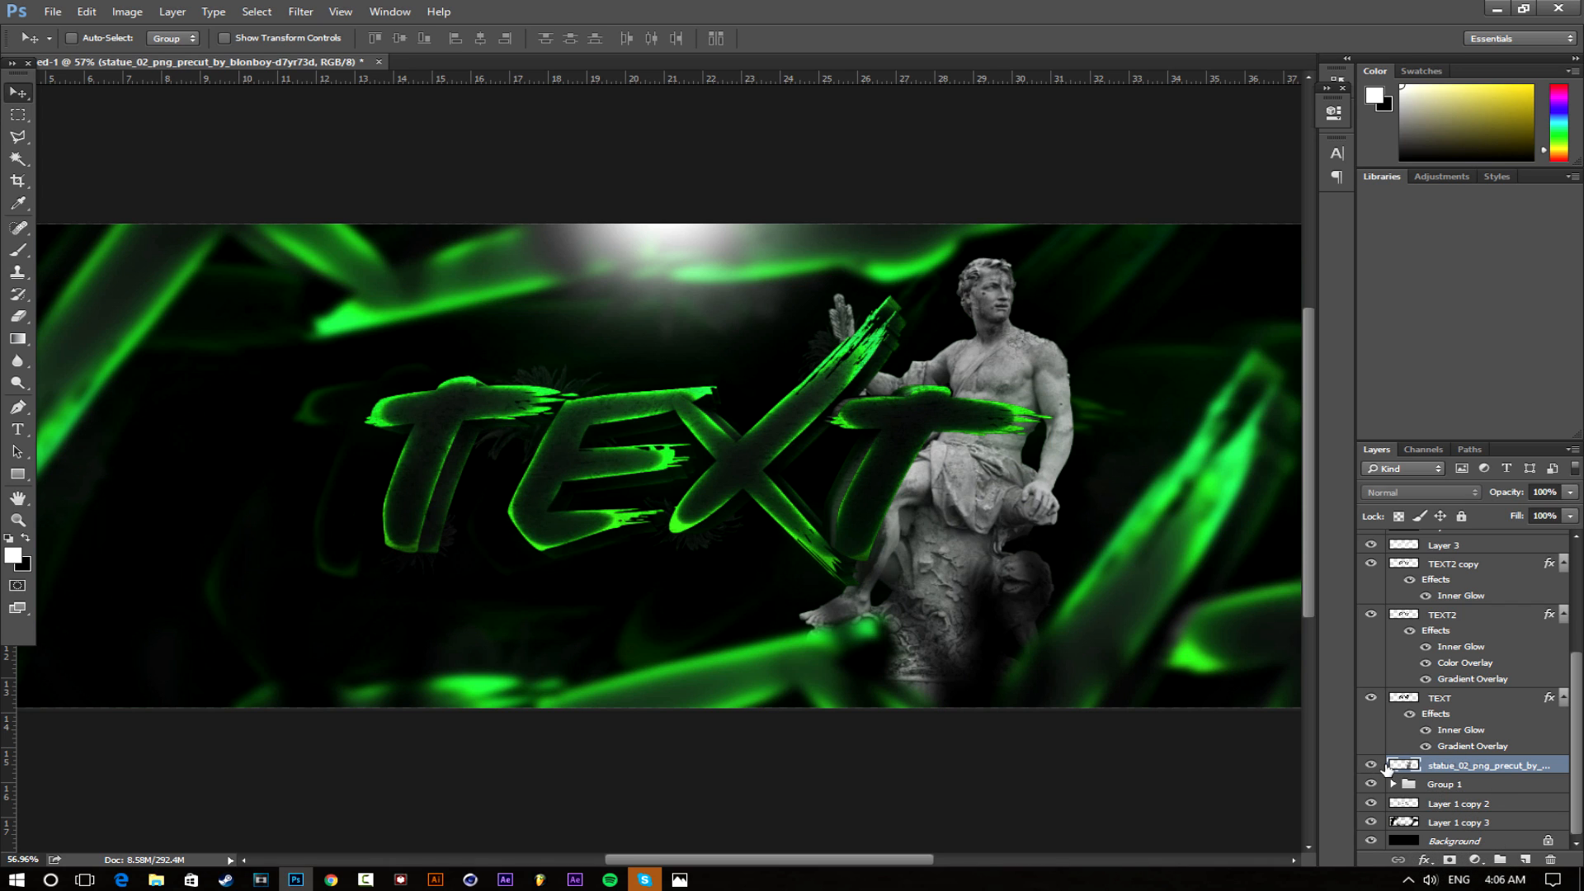
click(1371, 766)
click(1371, 767)
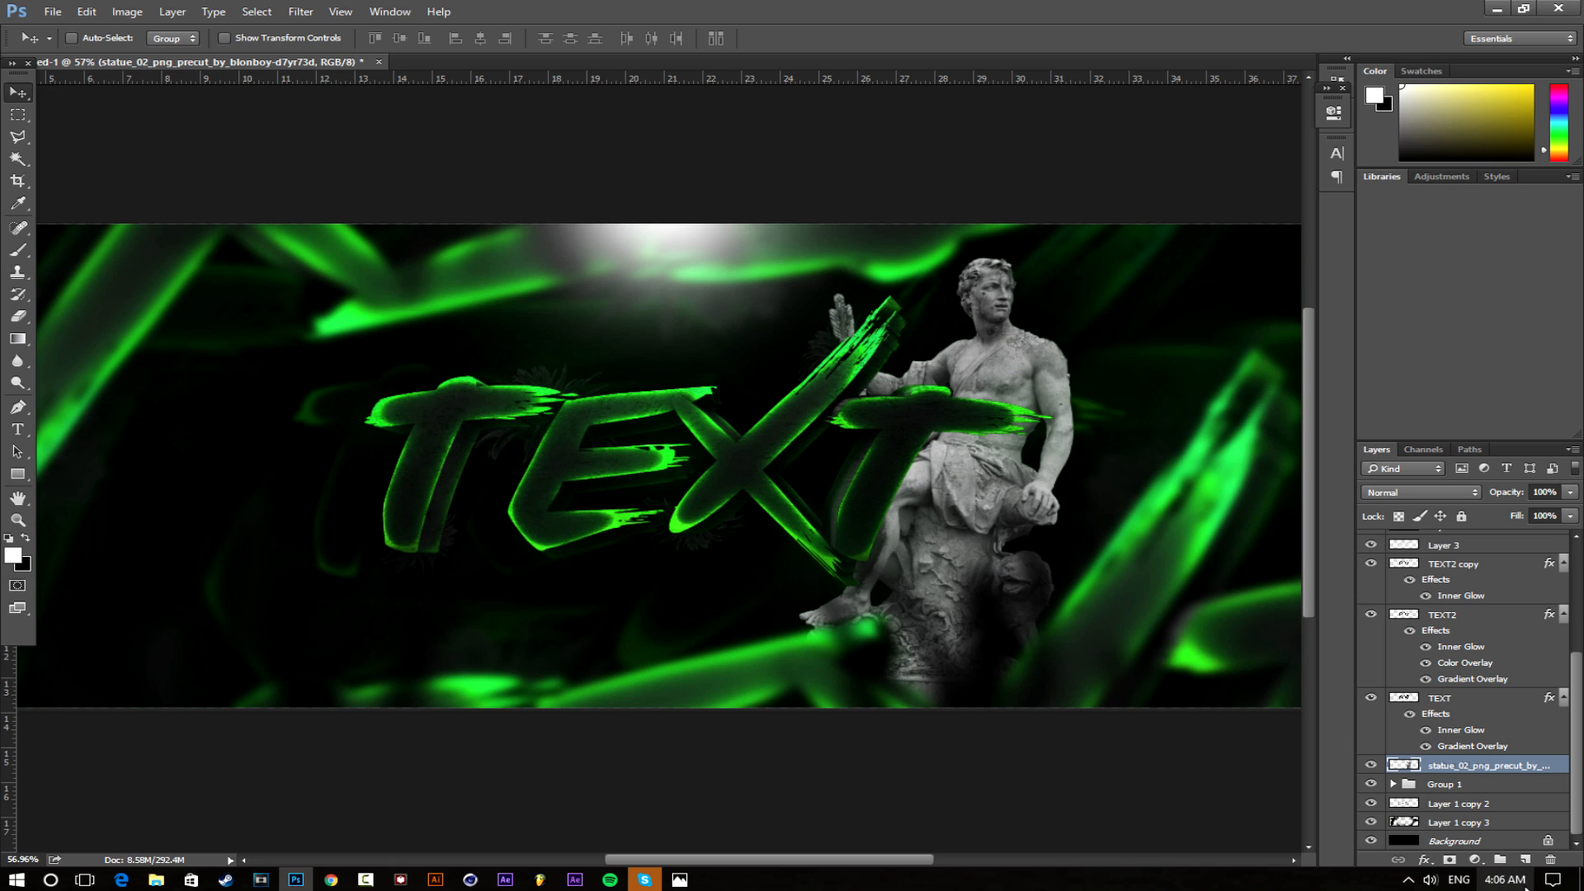
click(1475, 867)
click(1457, 660)
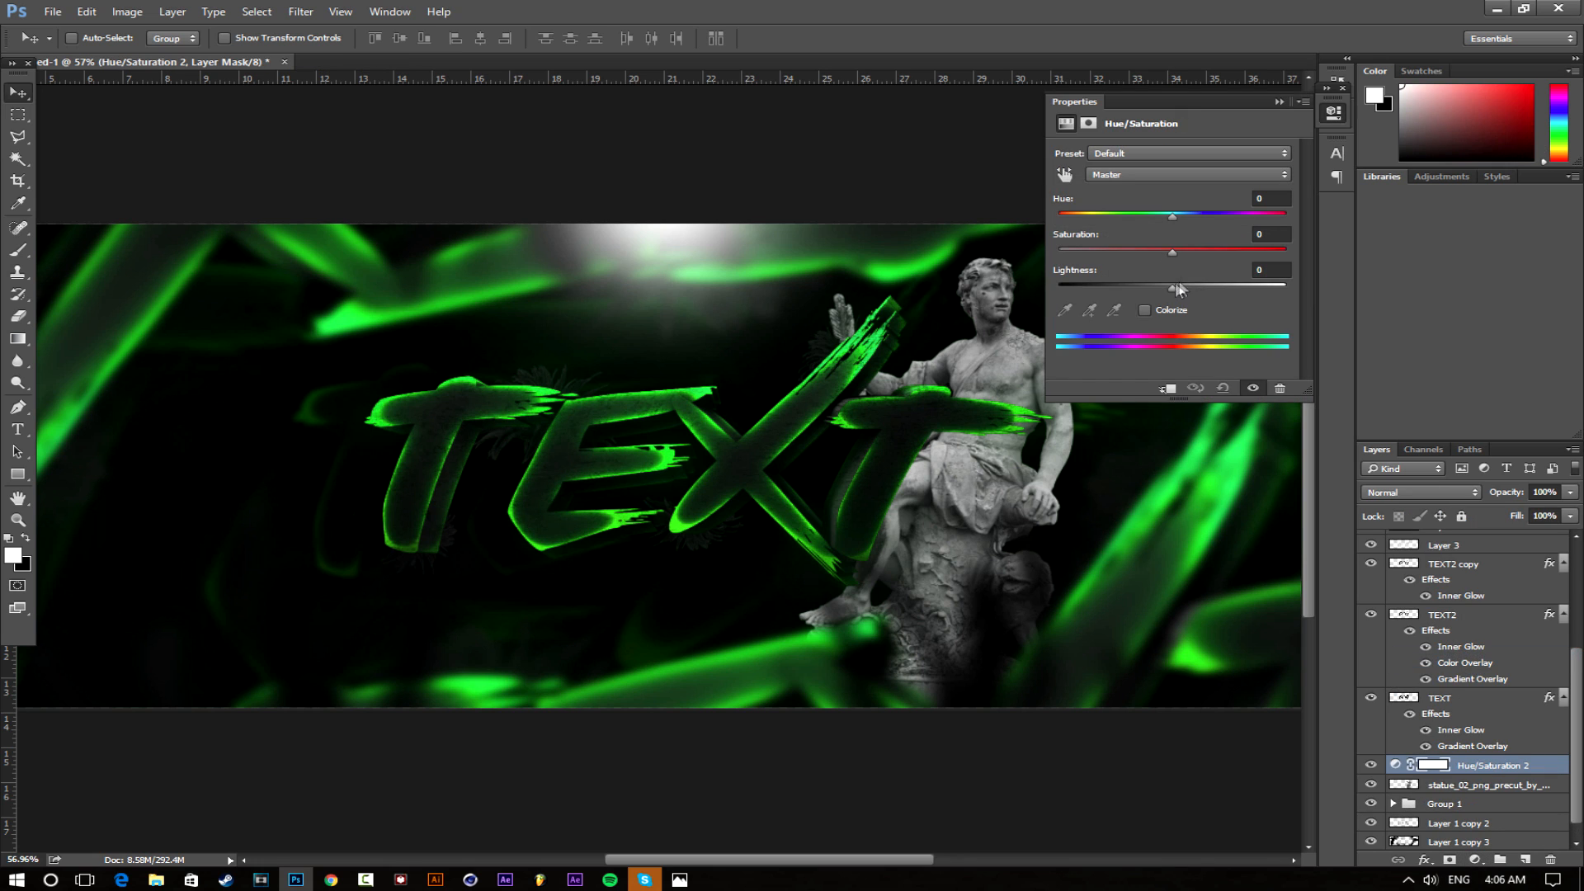
drag(1171, 288, 1076, 293)
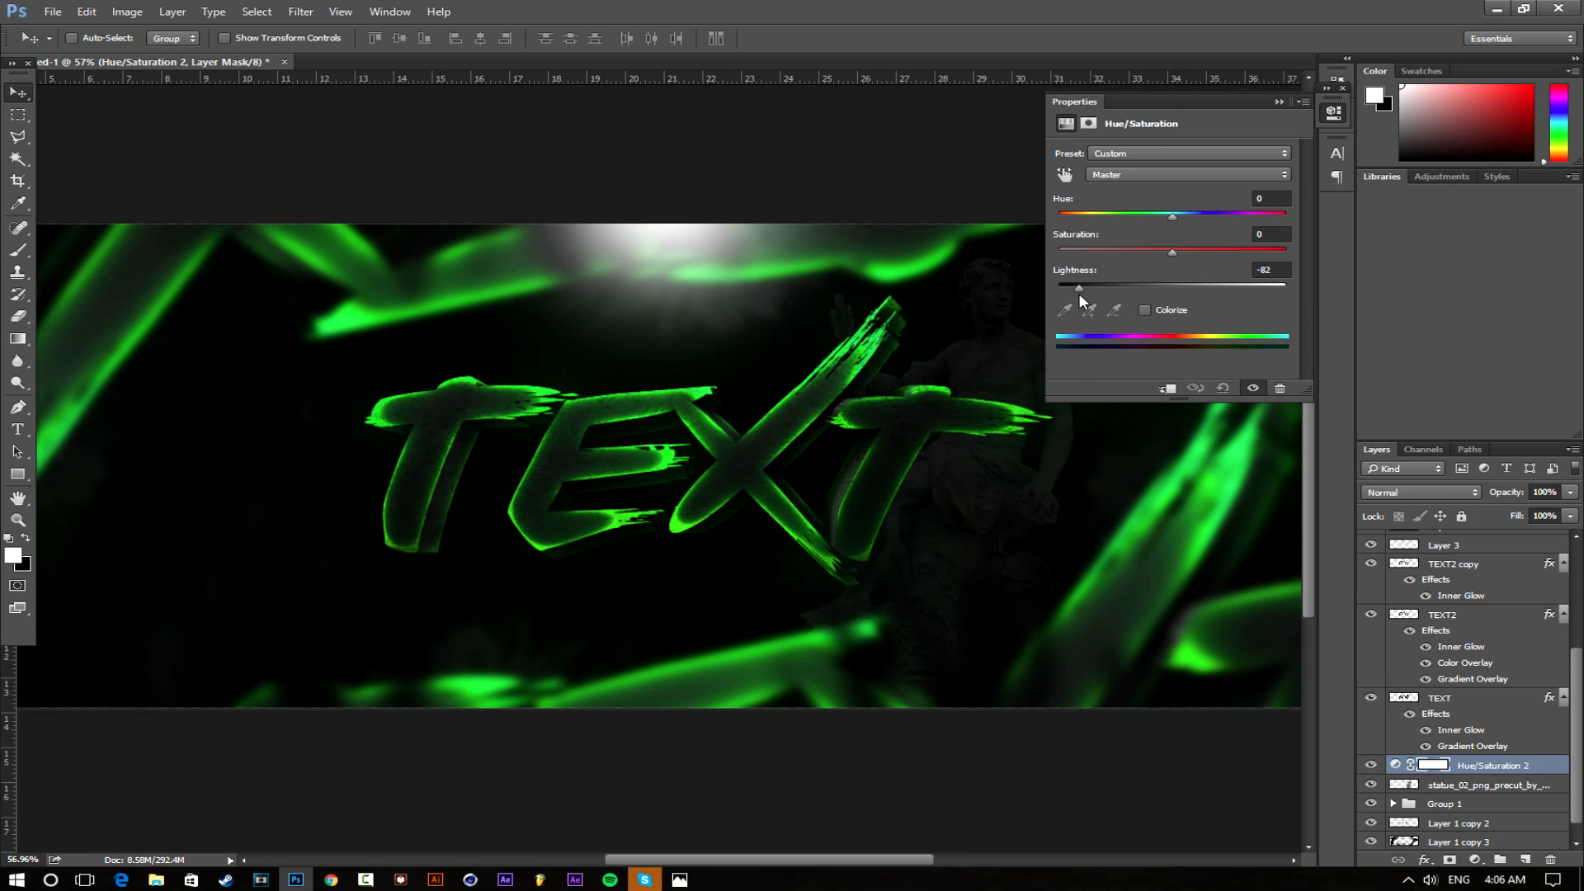
Clip the Hue/Saturation adjustment to the statue layer only and compare the statue with and without it
click(1330, 123)
right_click(1522, 767)
click(1454, 359)
click(1371, 767)
click(1371, 766)
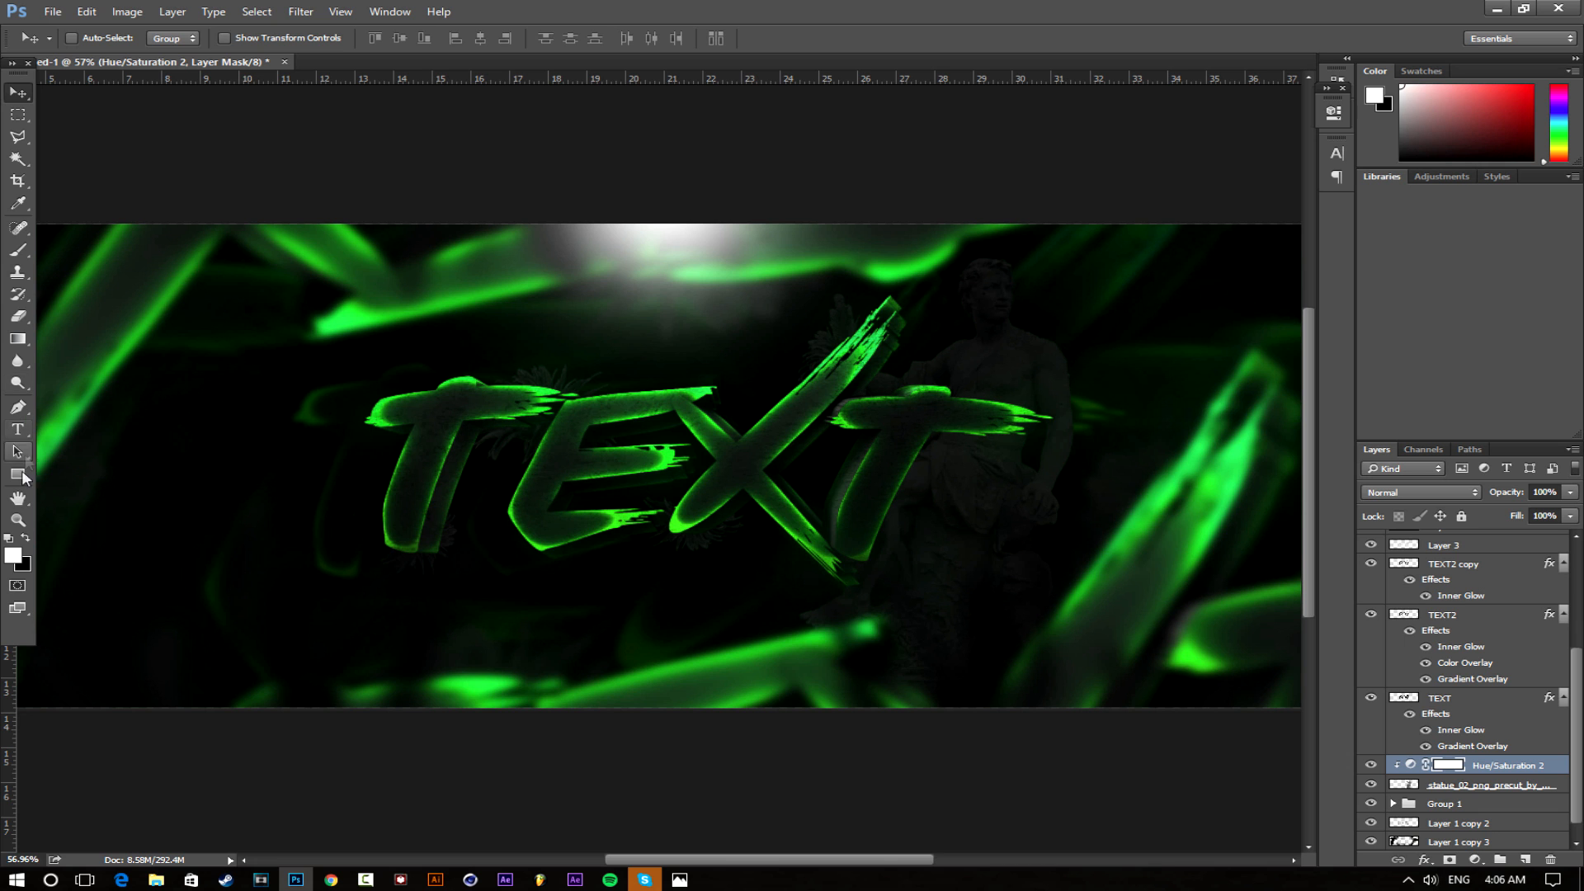
Erase the darkening mask over the statue's hair, shoulder and chest with a soft 177 px eraser to bring back light
click(17, 520)
click(1015, 373)
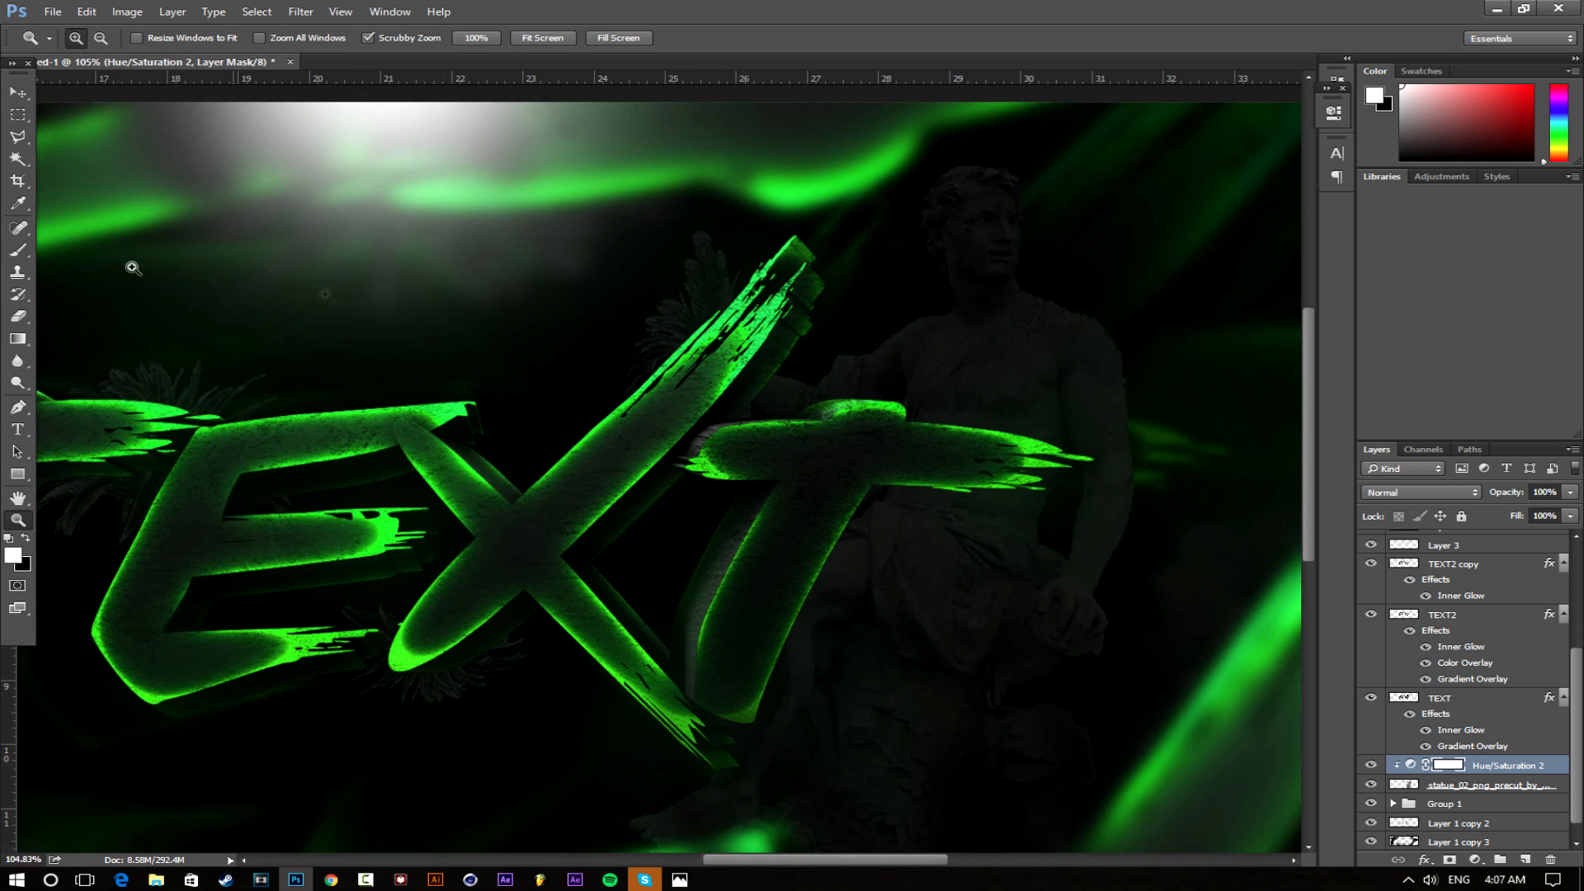
click(26, 316)
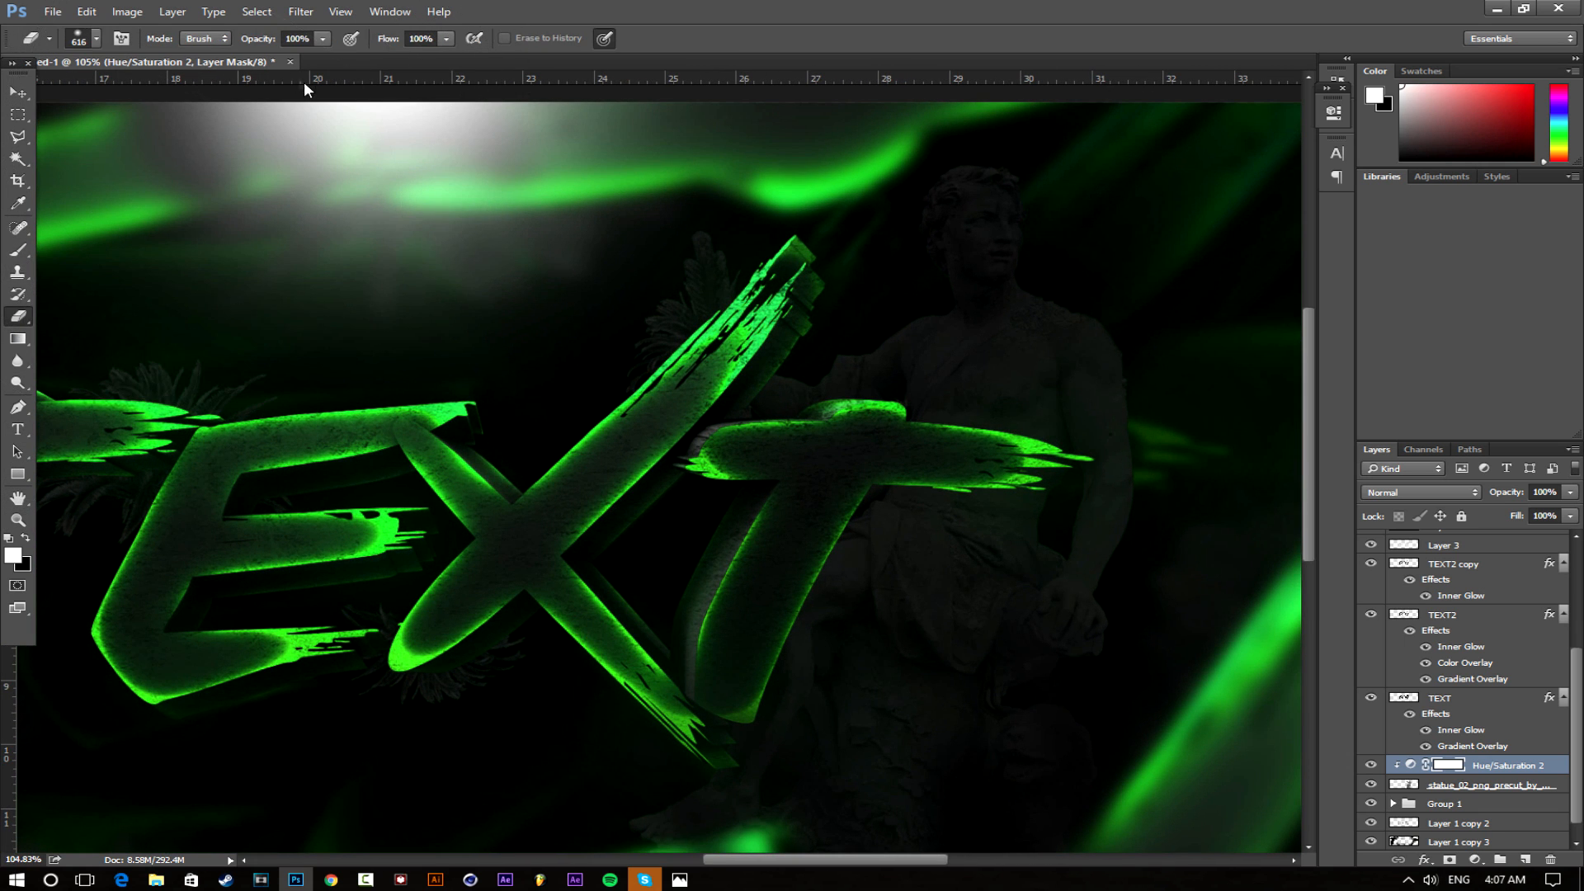
drag(756, 221, 541, 244)
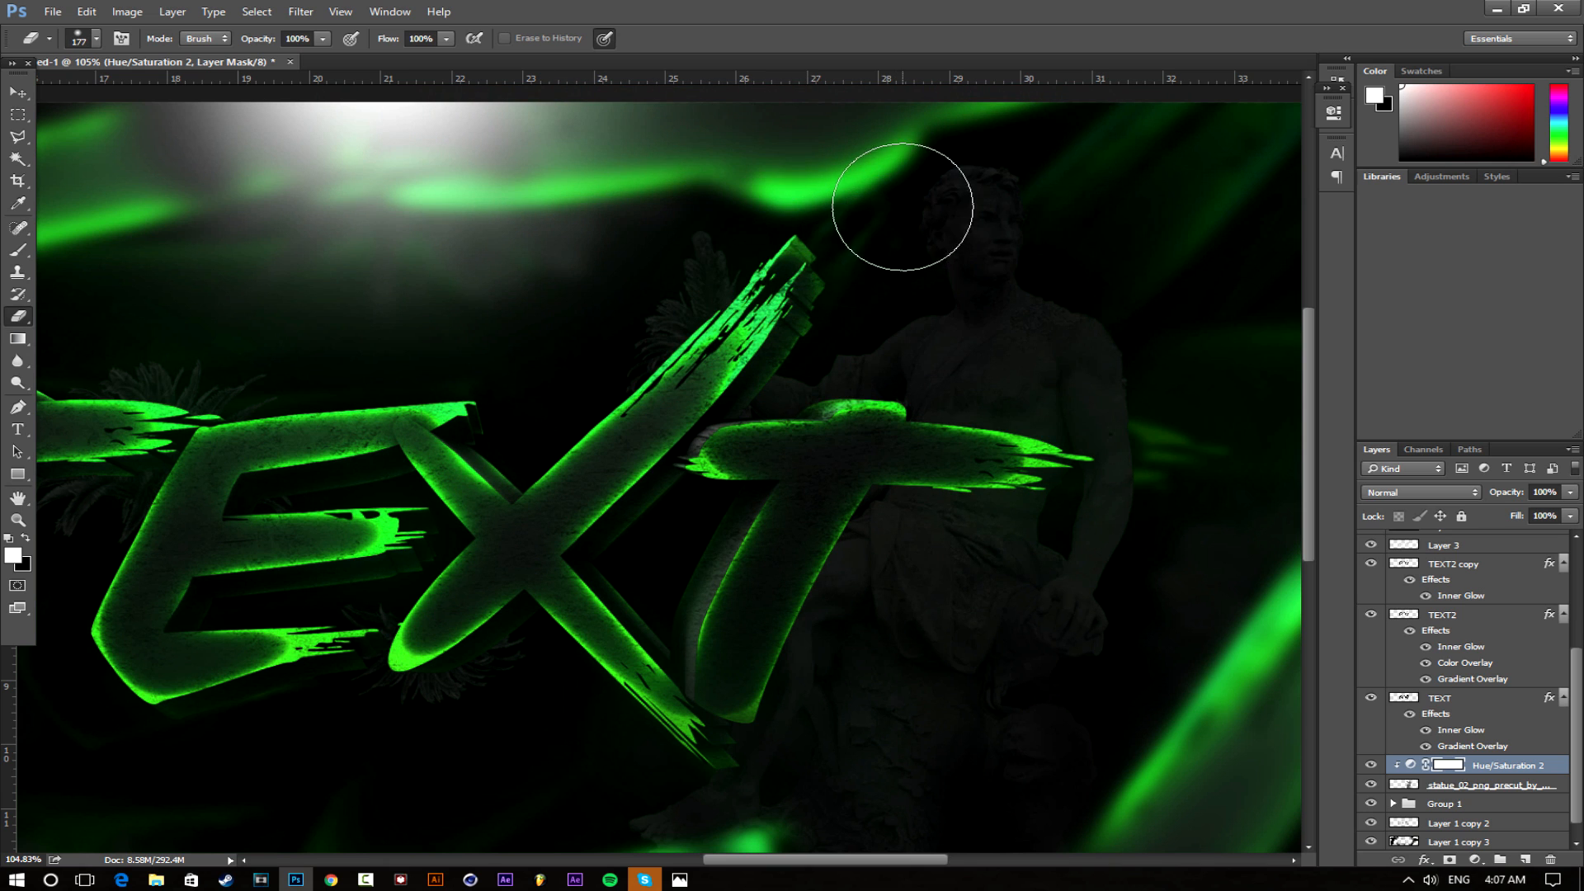
drag(894, 202, 913, 223)
drag(868, 327, 990, 392)
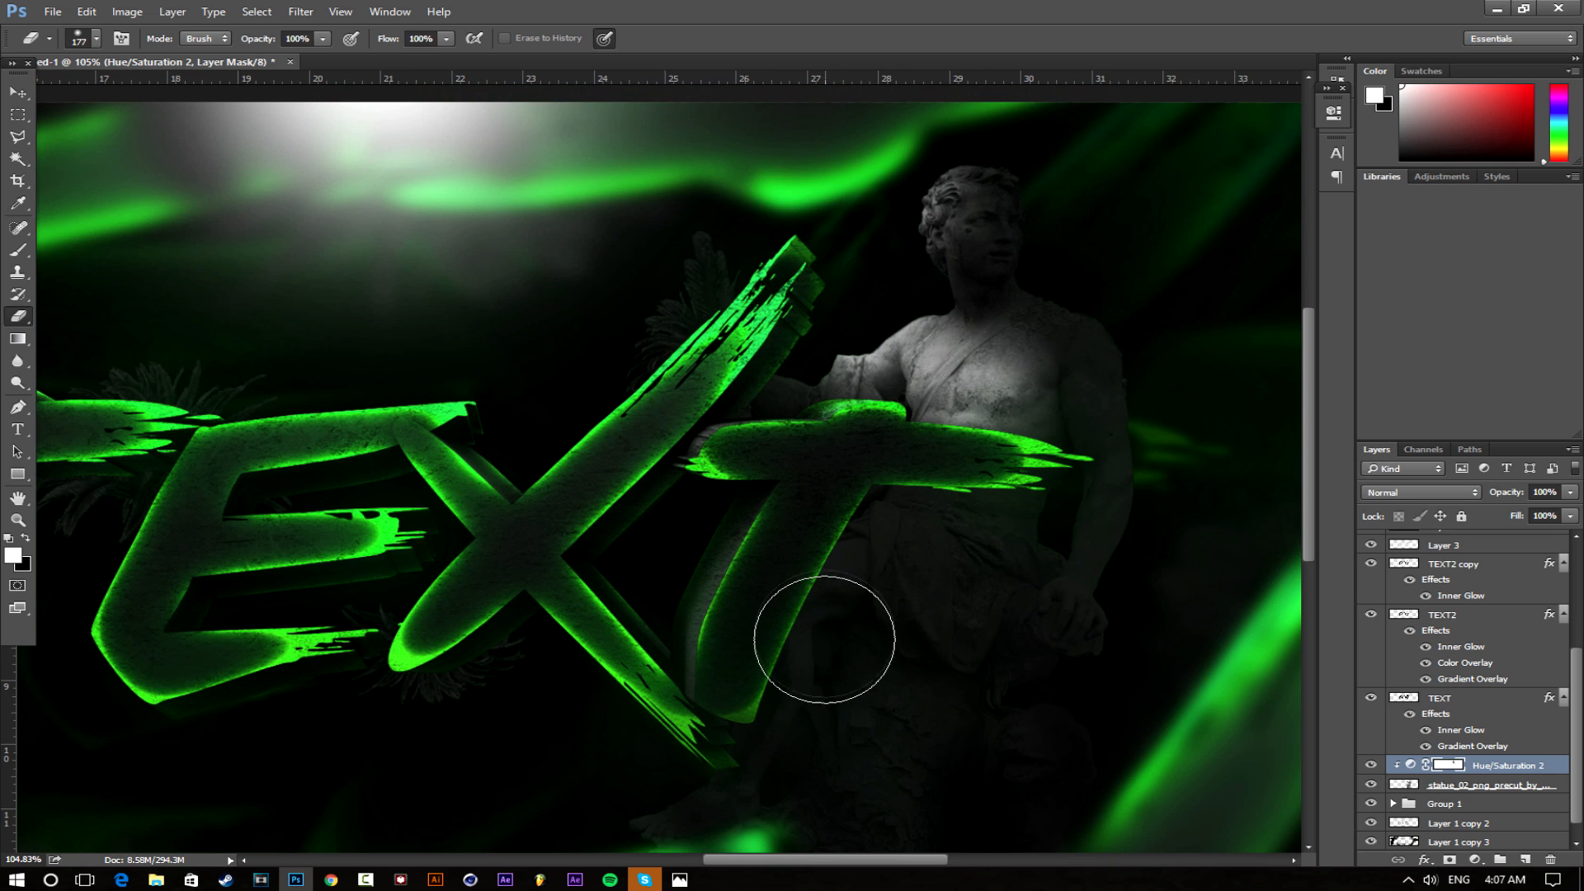
Erase the darkening mask over the statue's waist, raised thigh and foot with the 177 px eraser
drag(850, 500, 915, 576)
scroll(951, 610, down, 3)
scroll(954, 617, down, 3)
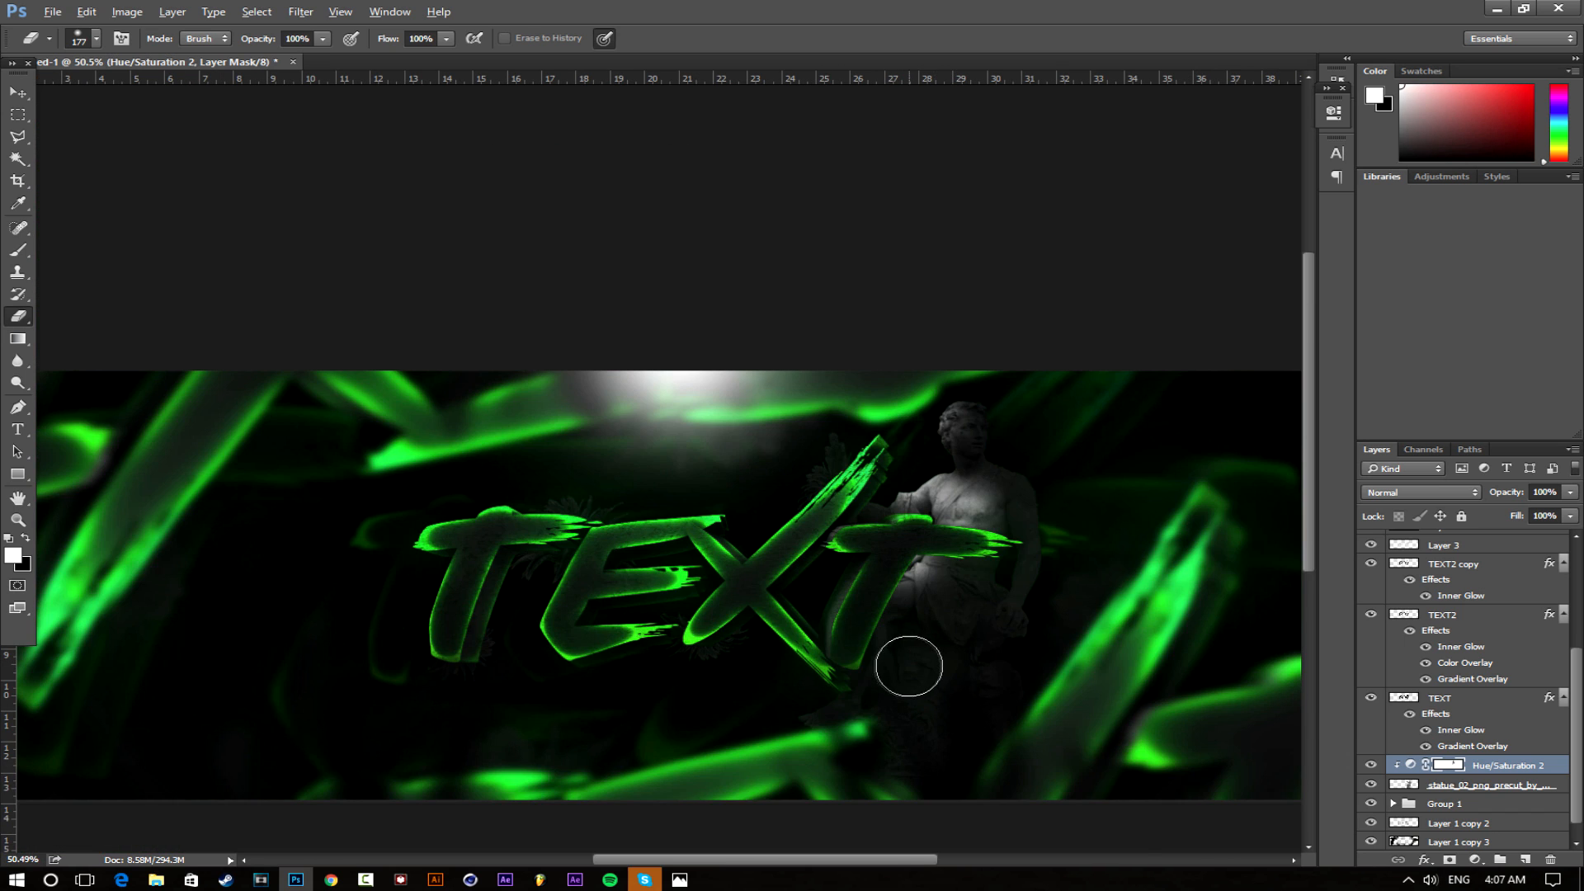
scroll(883, 685, up, 3)
click(774, 706)
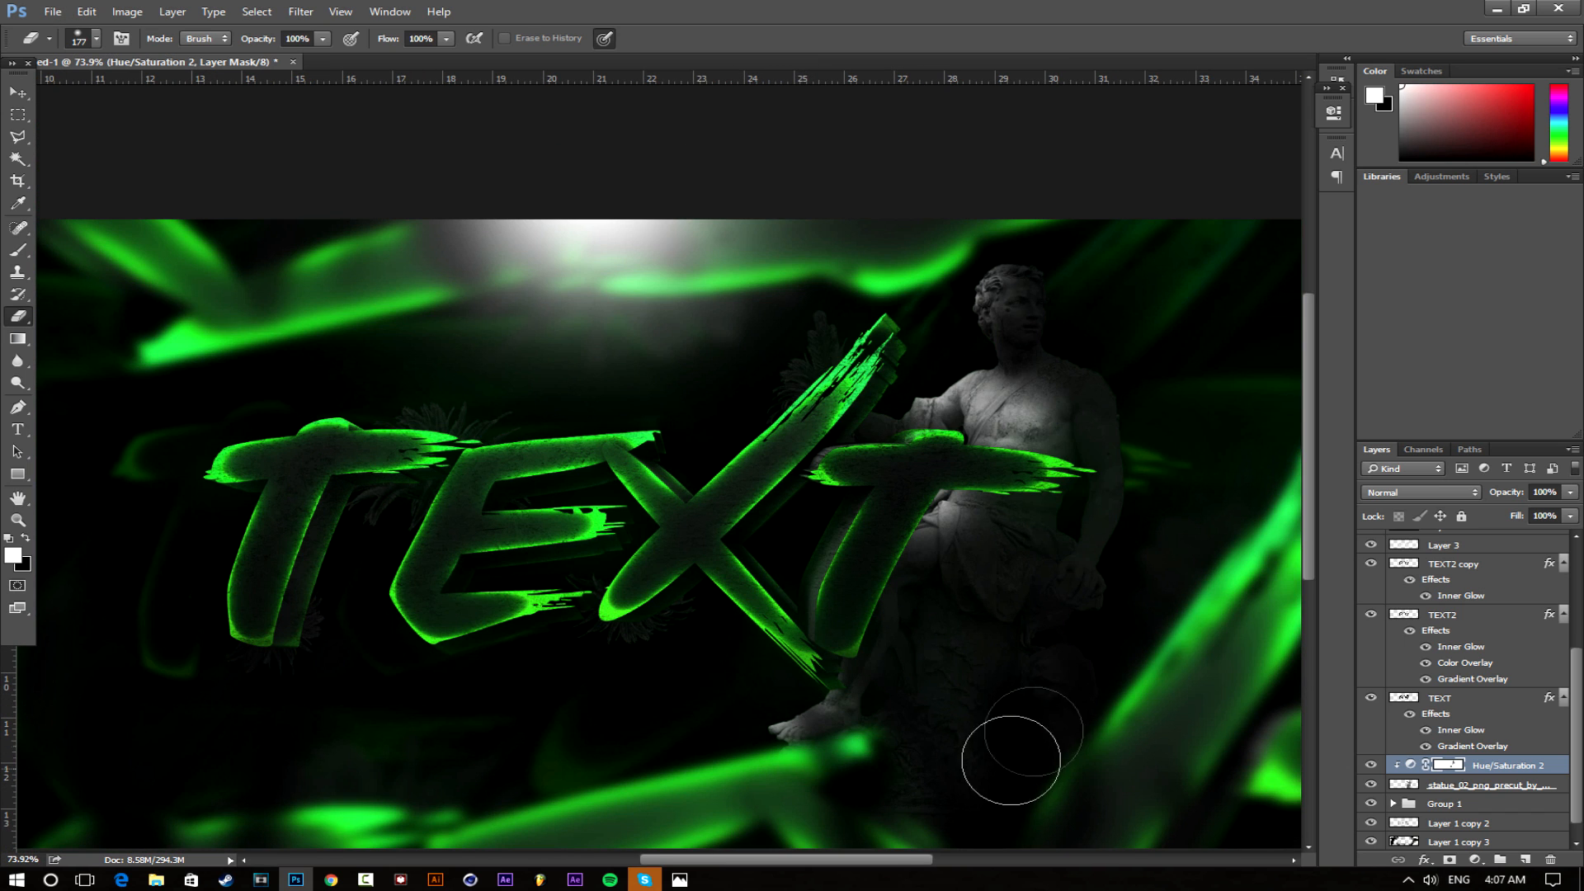
Erase the darkening mask along the statue's hair and nose with a small soft eraser of about 16 to 25 px
alt+right_click(982, 302)
scroll(1037, 295, up, 5)
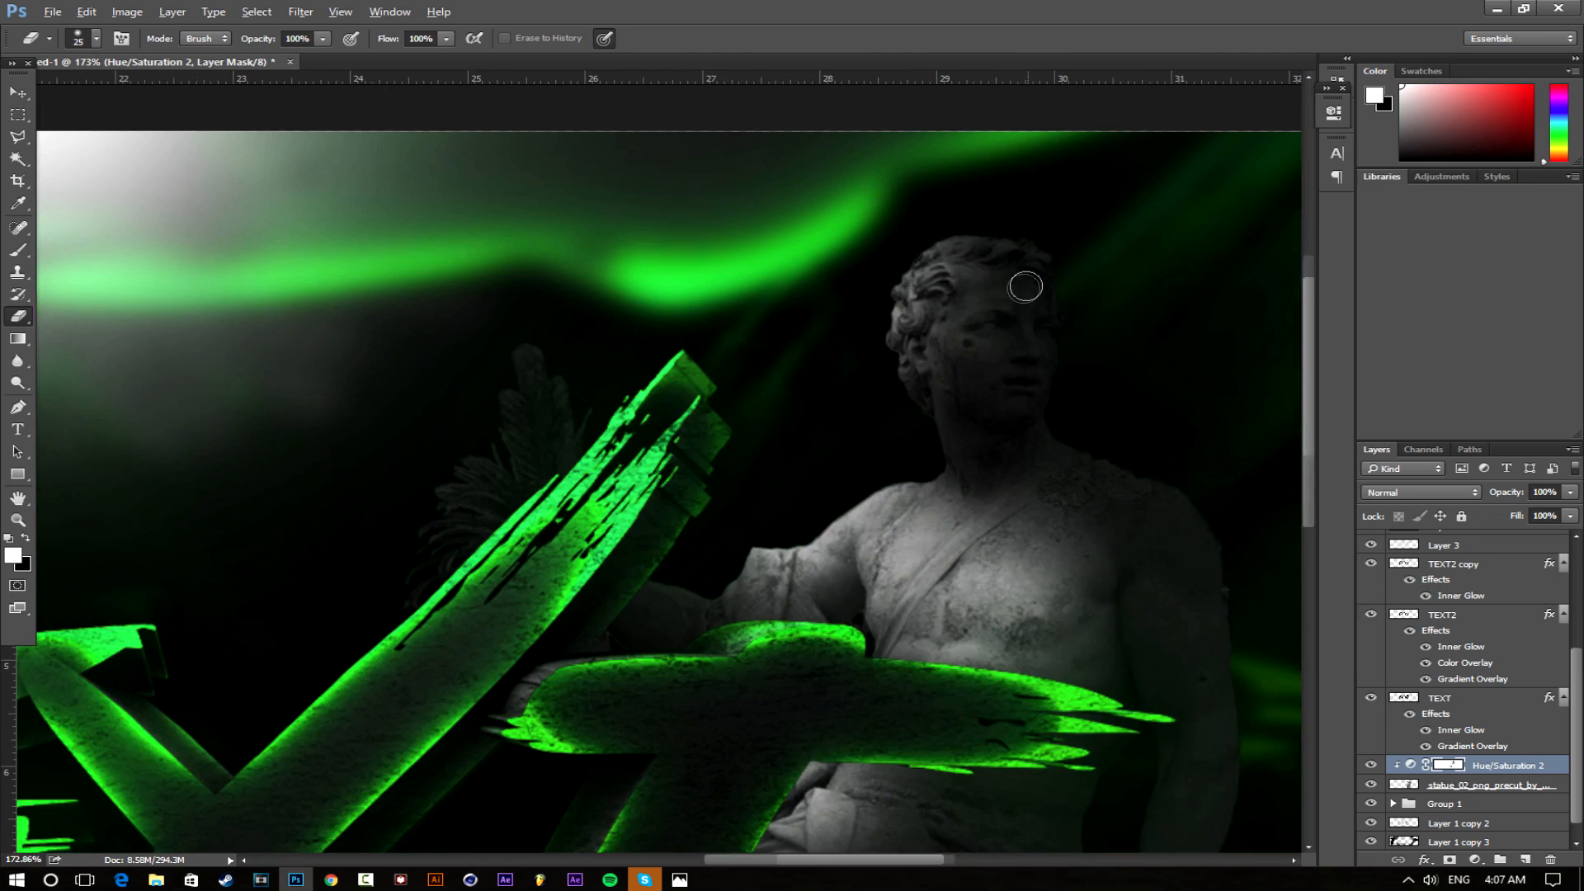
mouse_move(866, 316)
mouse_down()
mouse_move(899, 248)
mouse_move(982, 207)
mouse_move(1108, 194)
mouse_up()
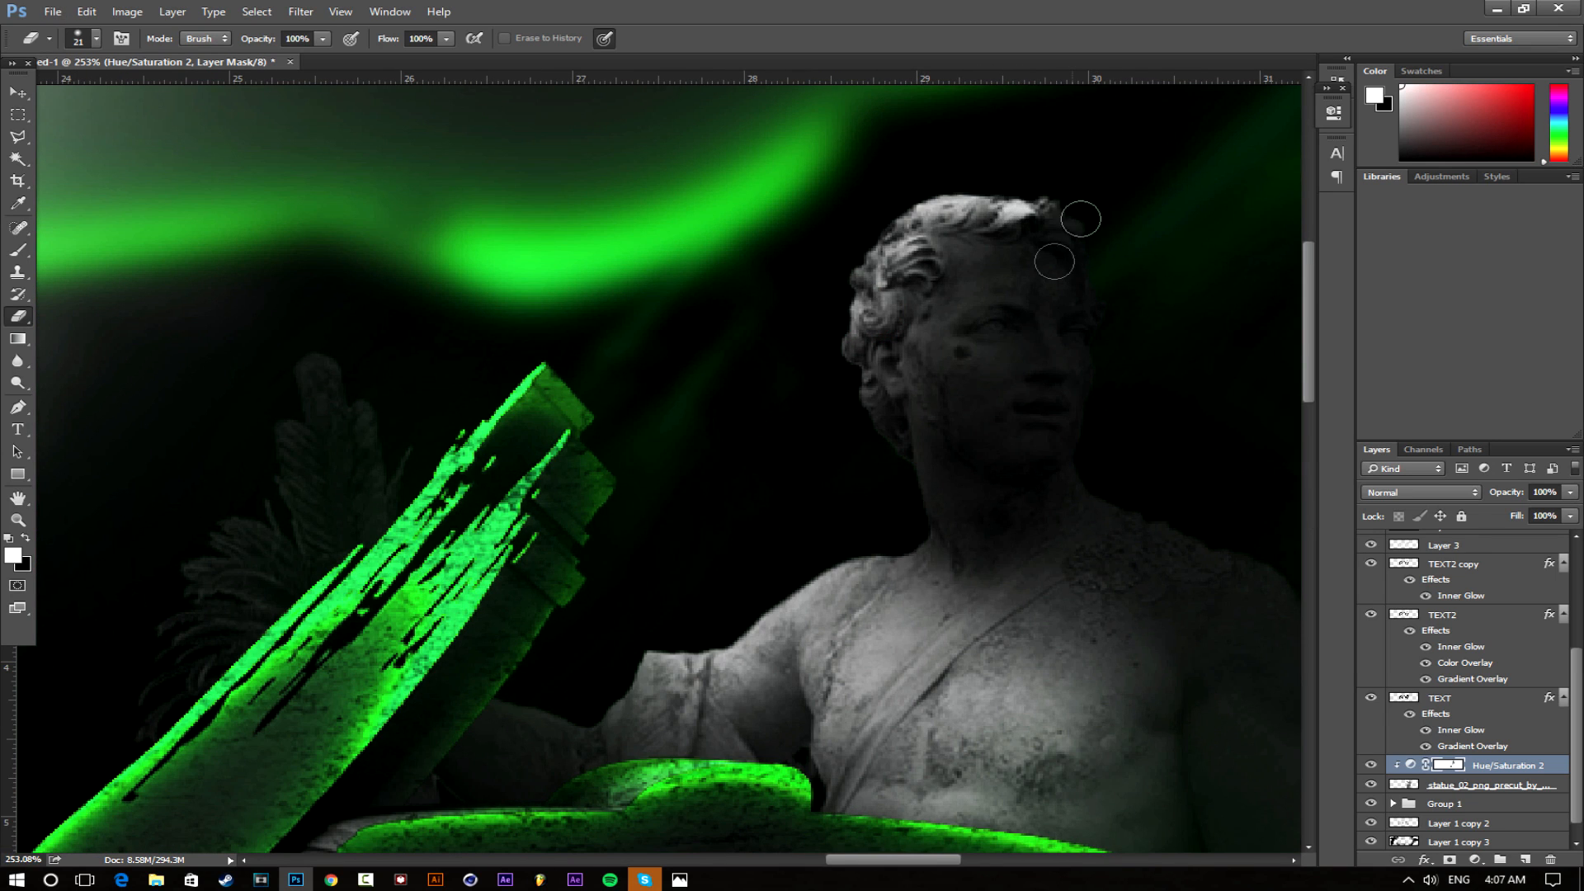
alt+right_click(963, 355)
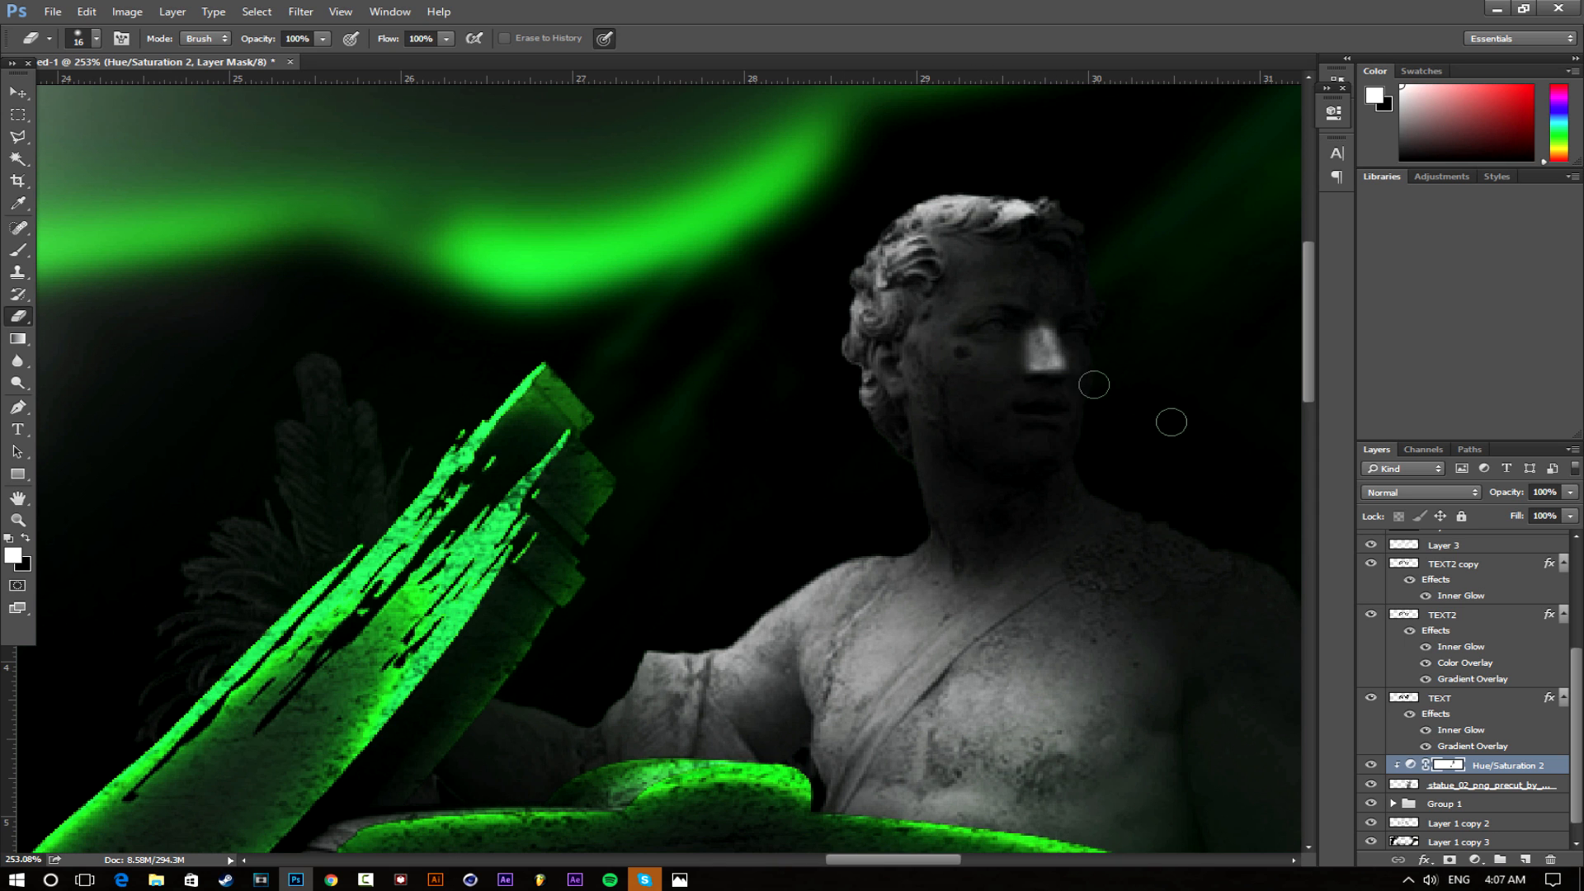
Lighten the statue's eyes, mouth and cheek by erasing the darkening mask with a soft 33 to 56 px eraser
scroll(1122, 444, up, 2)
alt+right_click(1032, 322)
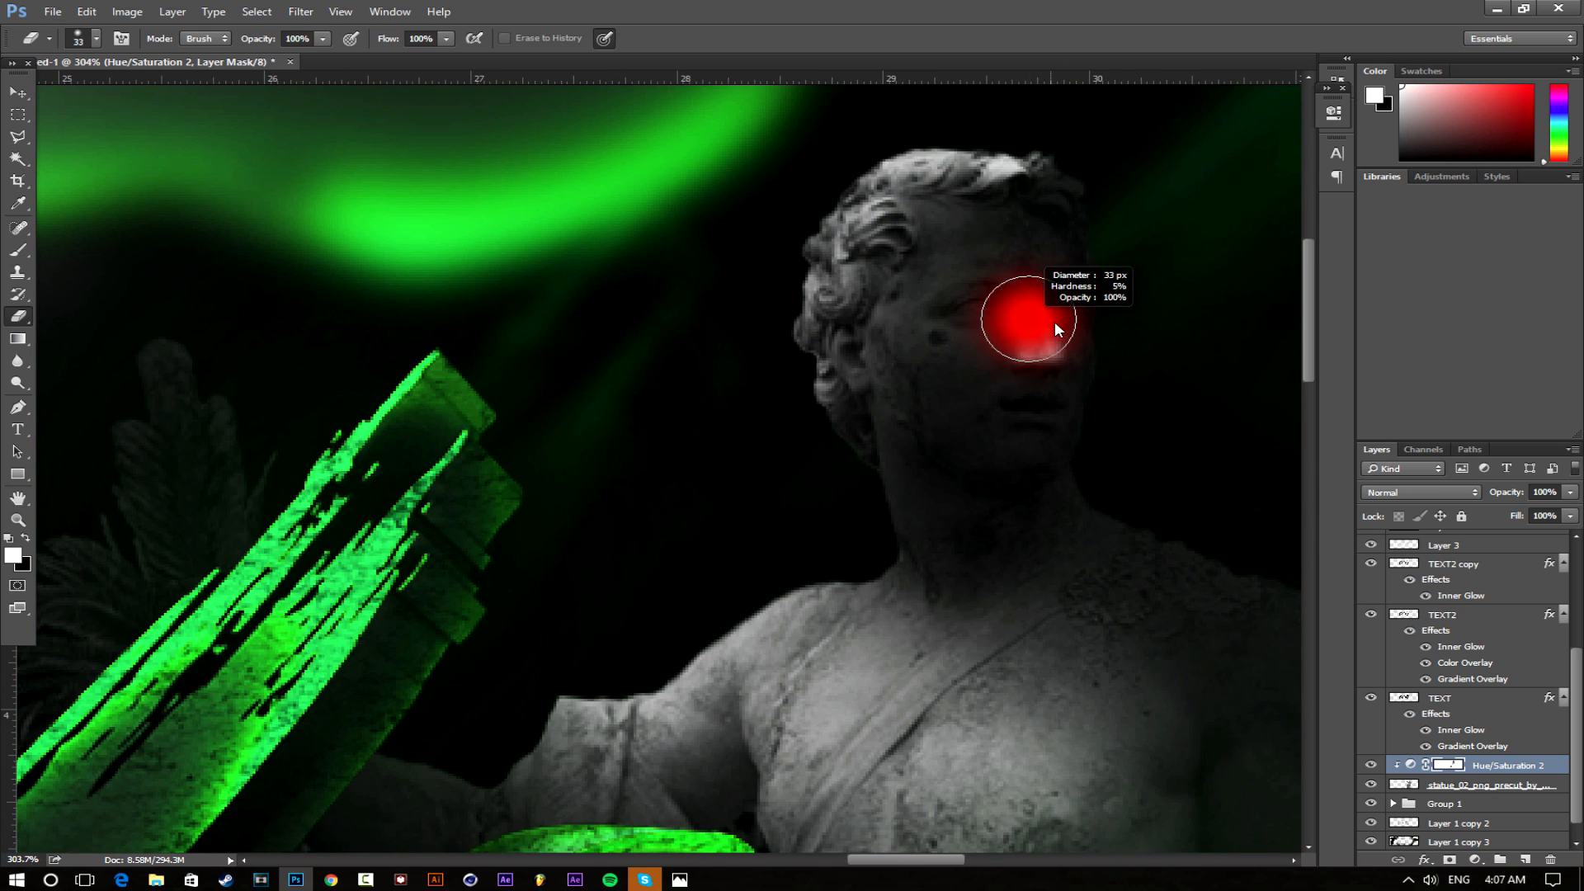
mouse_move(1025, 318)
mouse_down()
mouse_move(1064, 466)
mouse_move(1015, 414)
mouse_up()
scroll(1073, 491, down, 4)
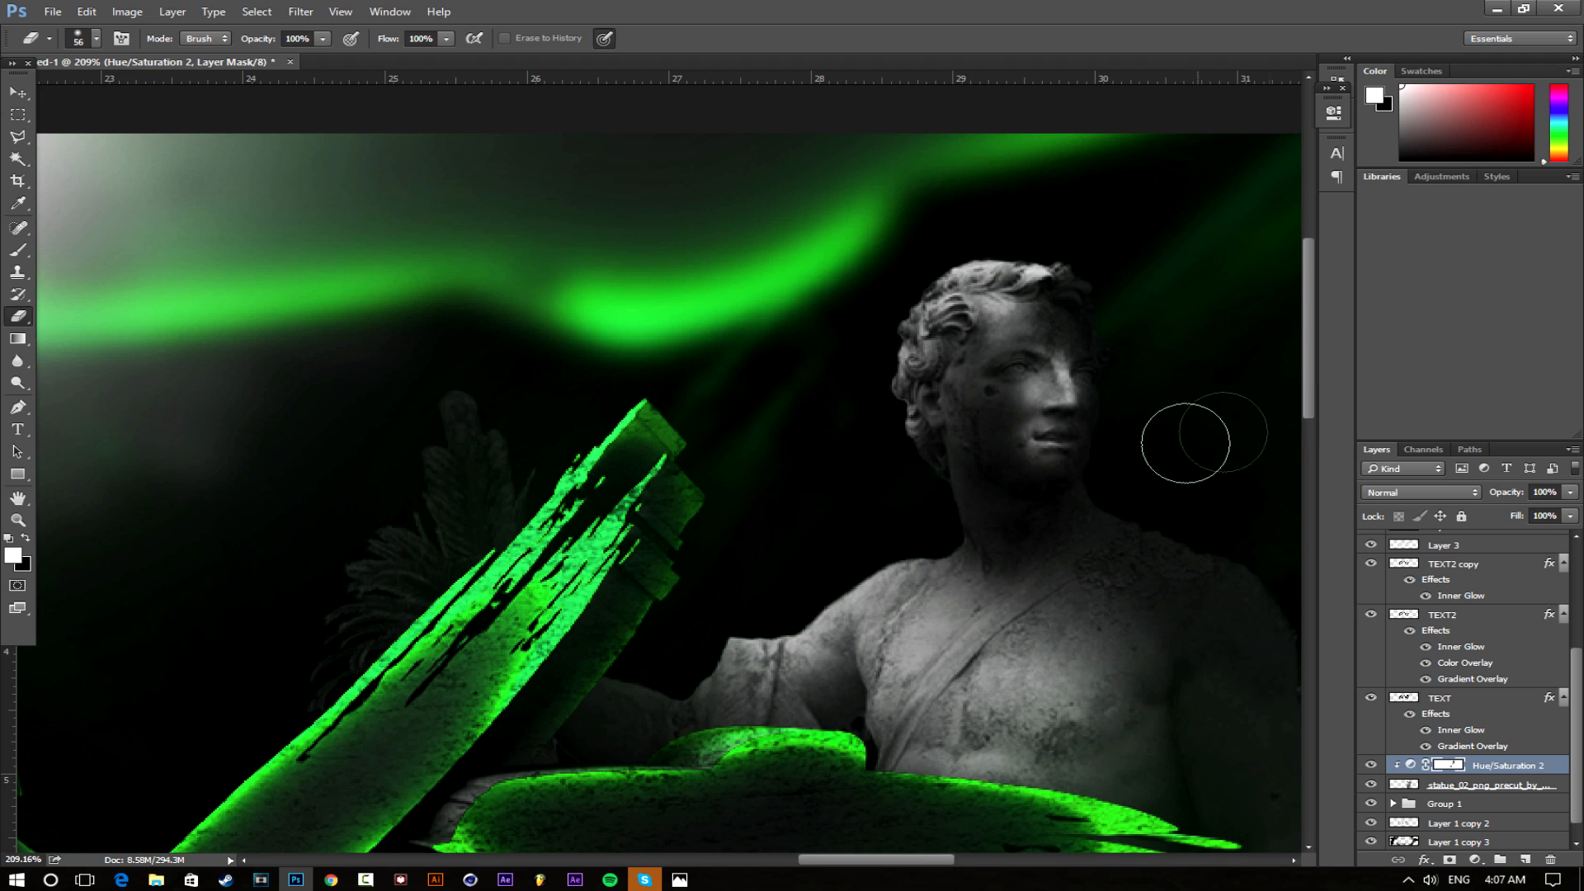
mouse_move(1008, 439)
mouse_down()
mouse_move(1097, 456)
mouse_move(1006, 405)
mouse_up()
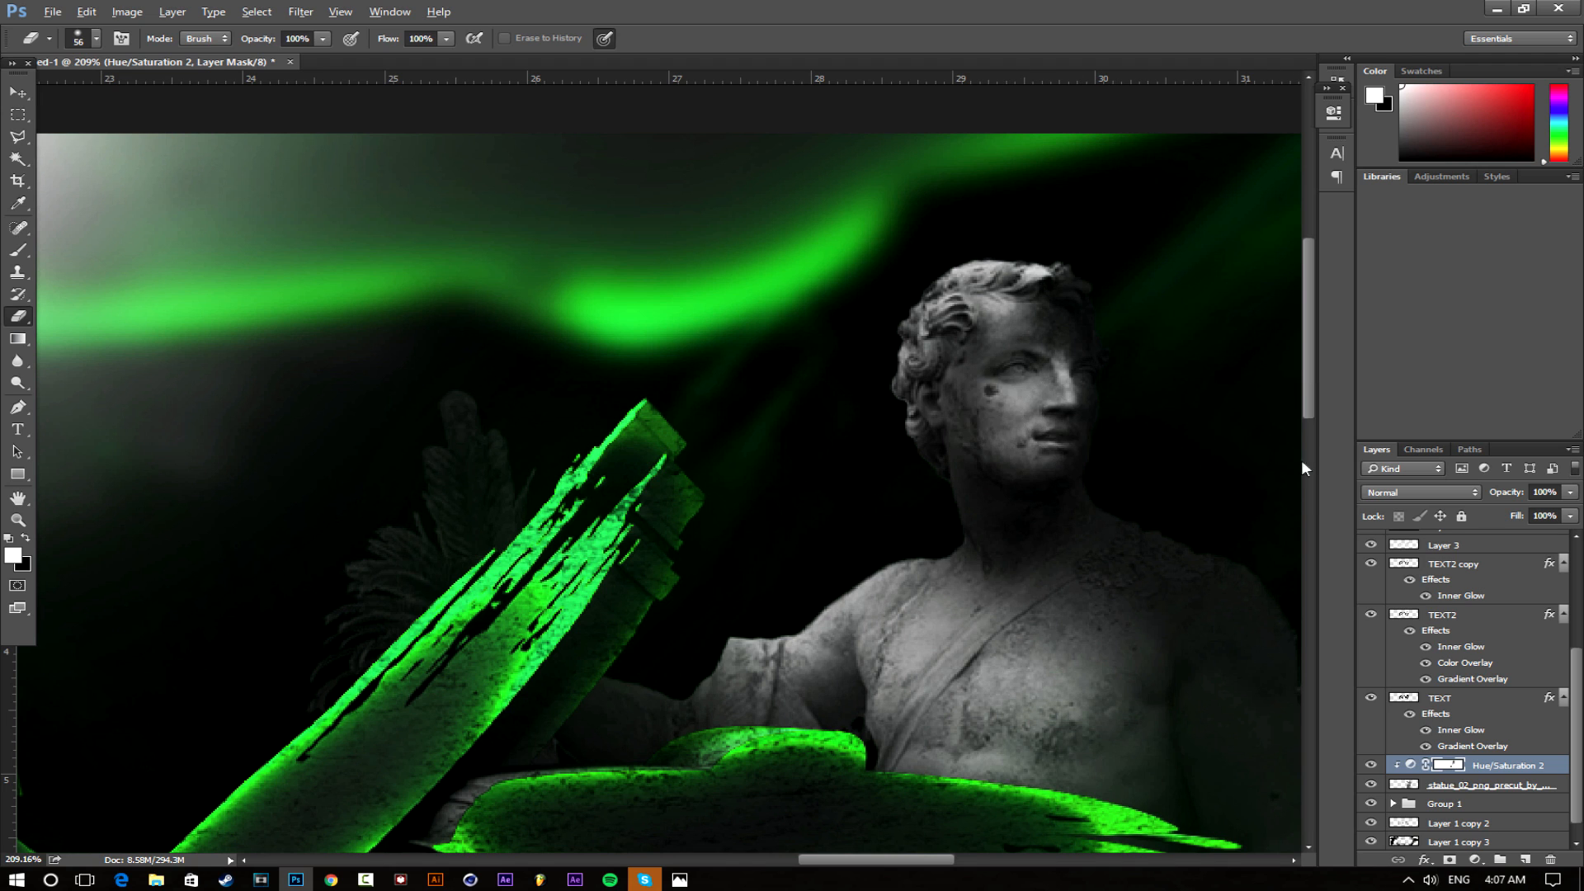
scroll(1229, 487, down, 5)
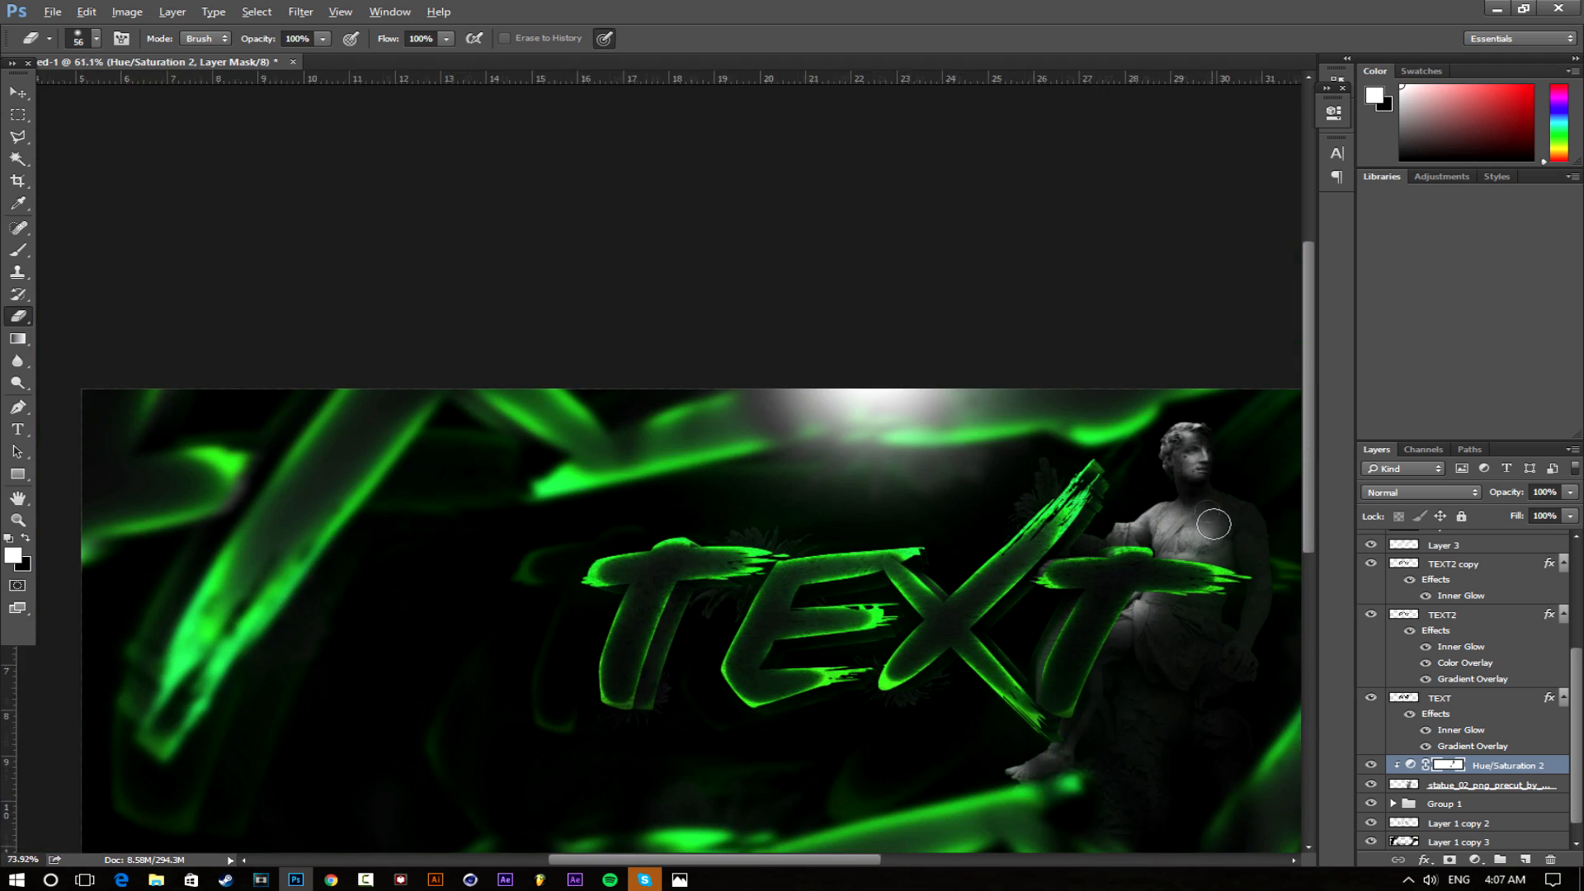
Erase more of the darkening mask over the statue's shoulder and upper chest, reducing the eraser to 34 px
scroll(1213, 524, up, 5)
mouse_move(1085, 518)
mouse_down()
mouse_move(1112, 505)
mouse_move(1158, 535)
mouse_up()
alt+right_click(1107, 493)
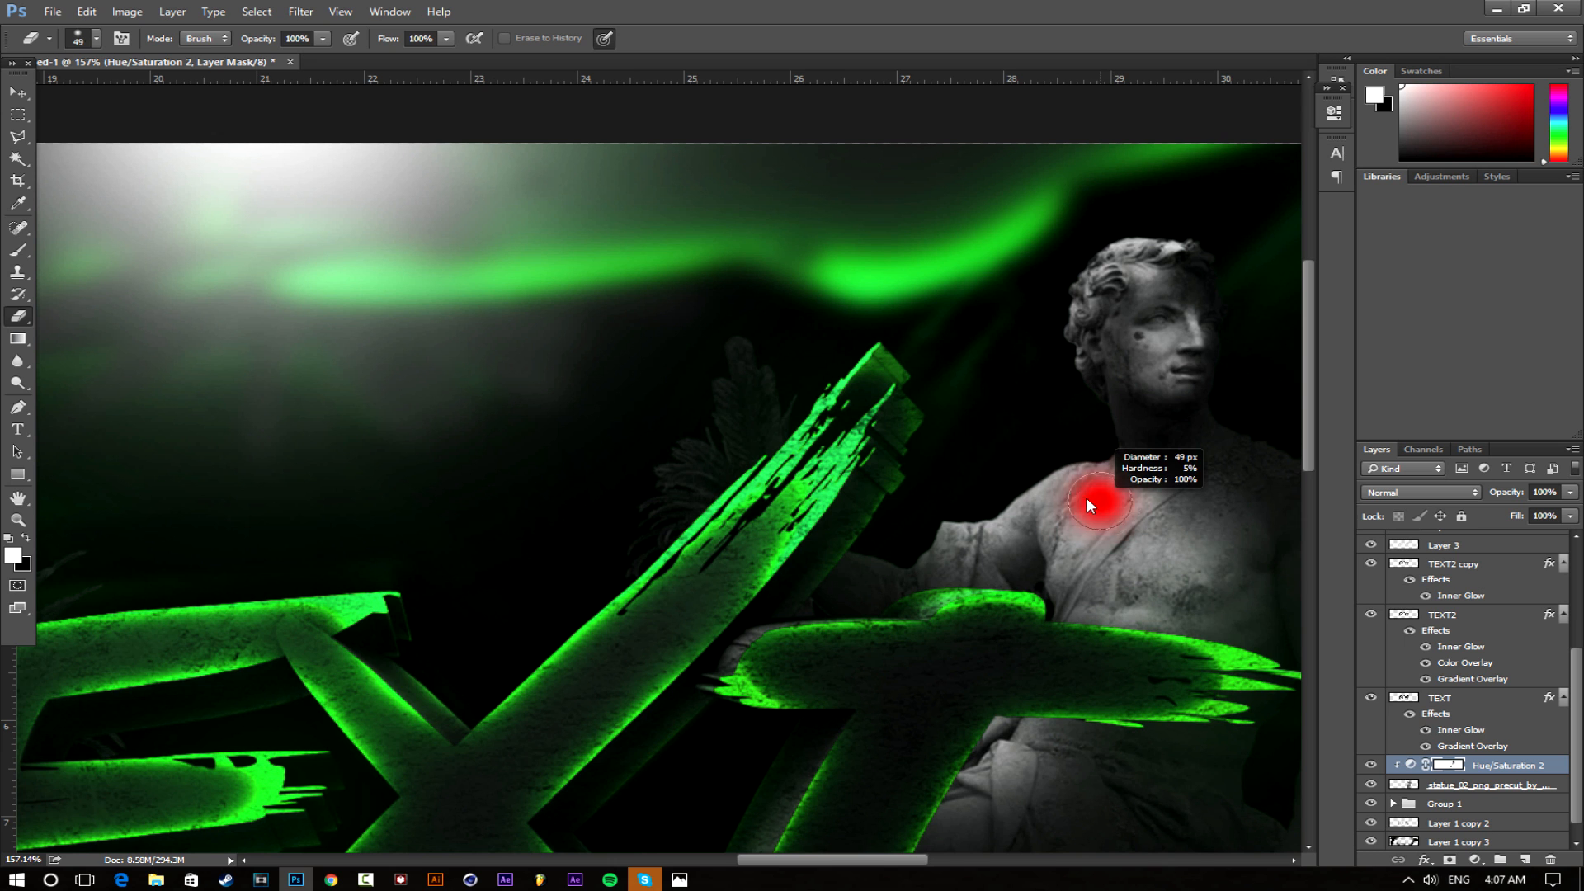
scroll(1097, 453, down, 6)
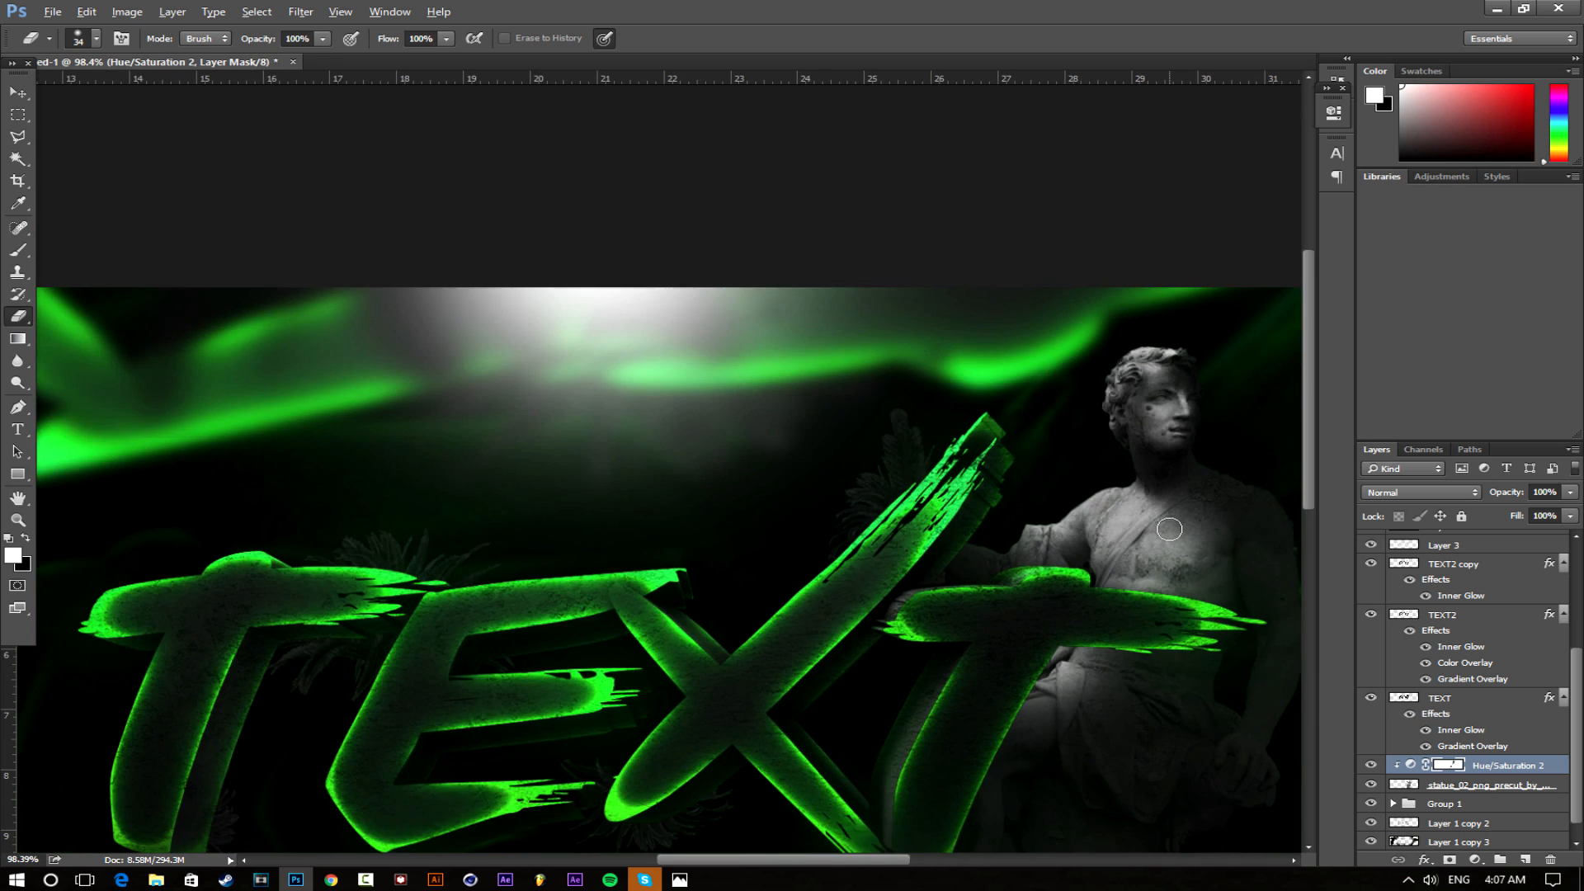
Lightly reveal the statue's hanging arm beside the last T by erasing the darkening mask with the 34 px eraser
scroll(964, 444, up, 5)
scroll(964, 445, up, 3)
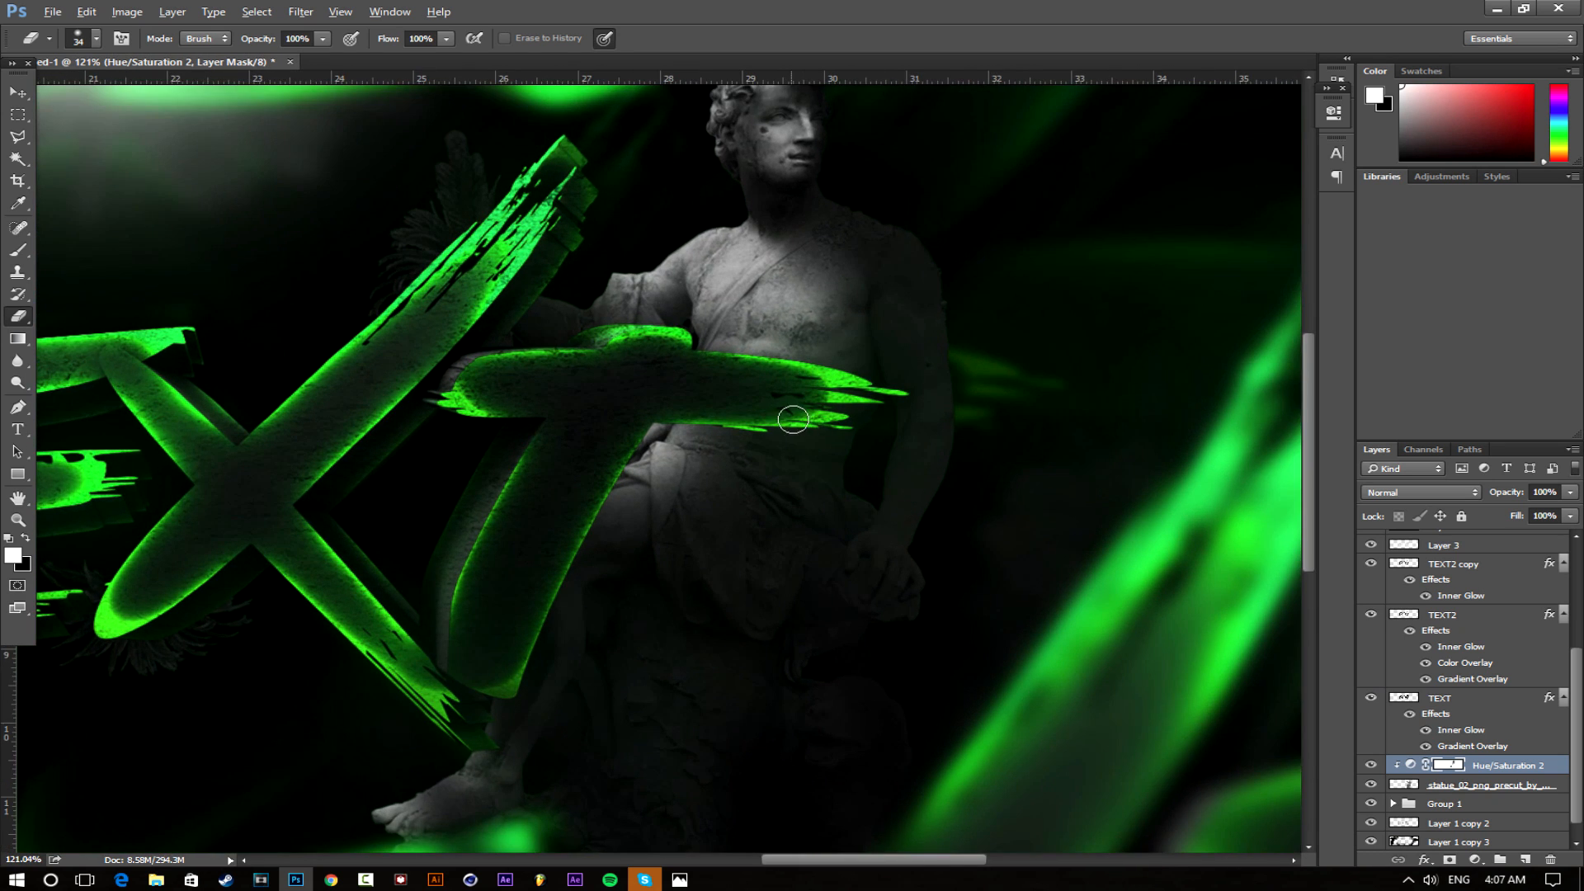
drag(917, 418, 899, 483)
scroll(944, 481, down, 7)
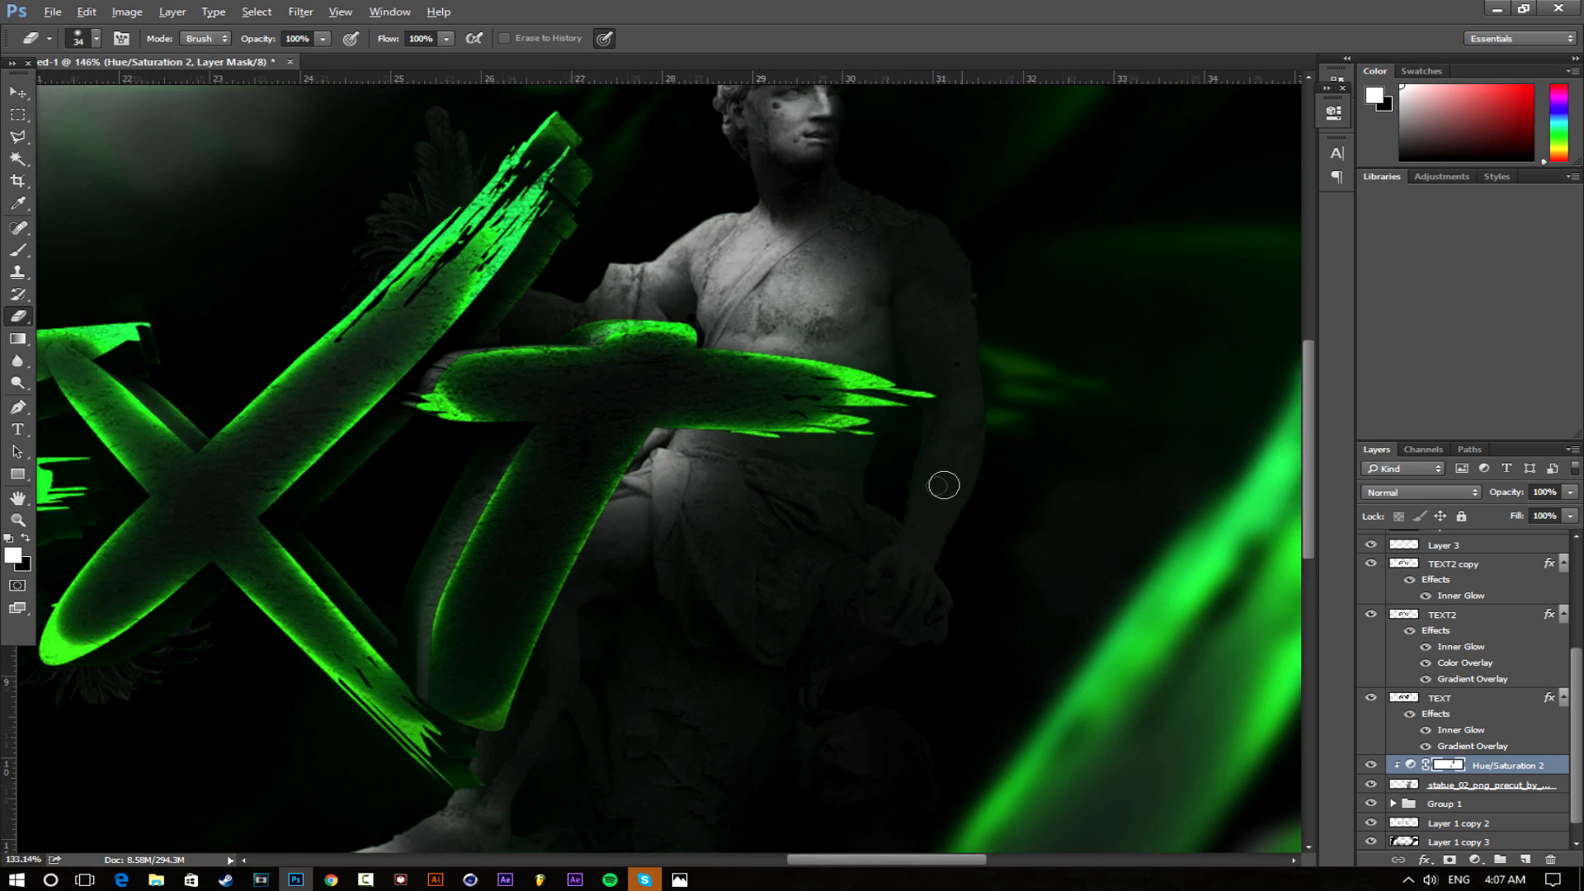
scroll(829, 479, down, 1)
Brighten the light-facing side of the statue's head with a 117 px eraser on the mask and check the overall lighting
scroll(792, 437, up, 5)
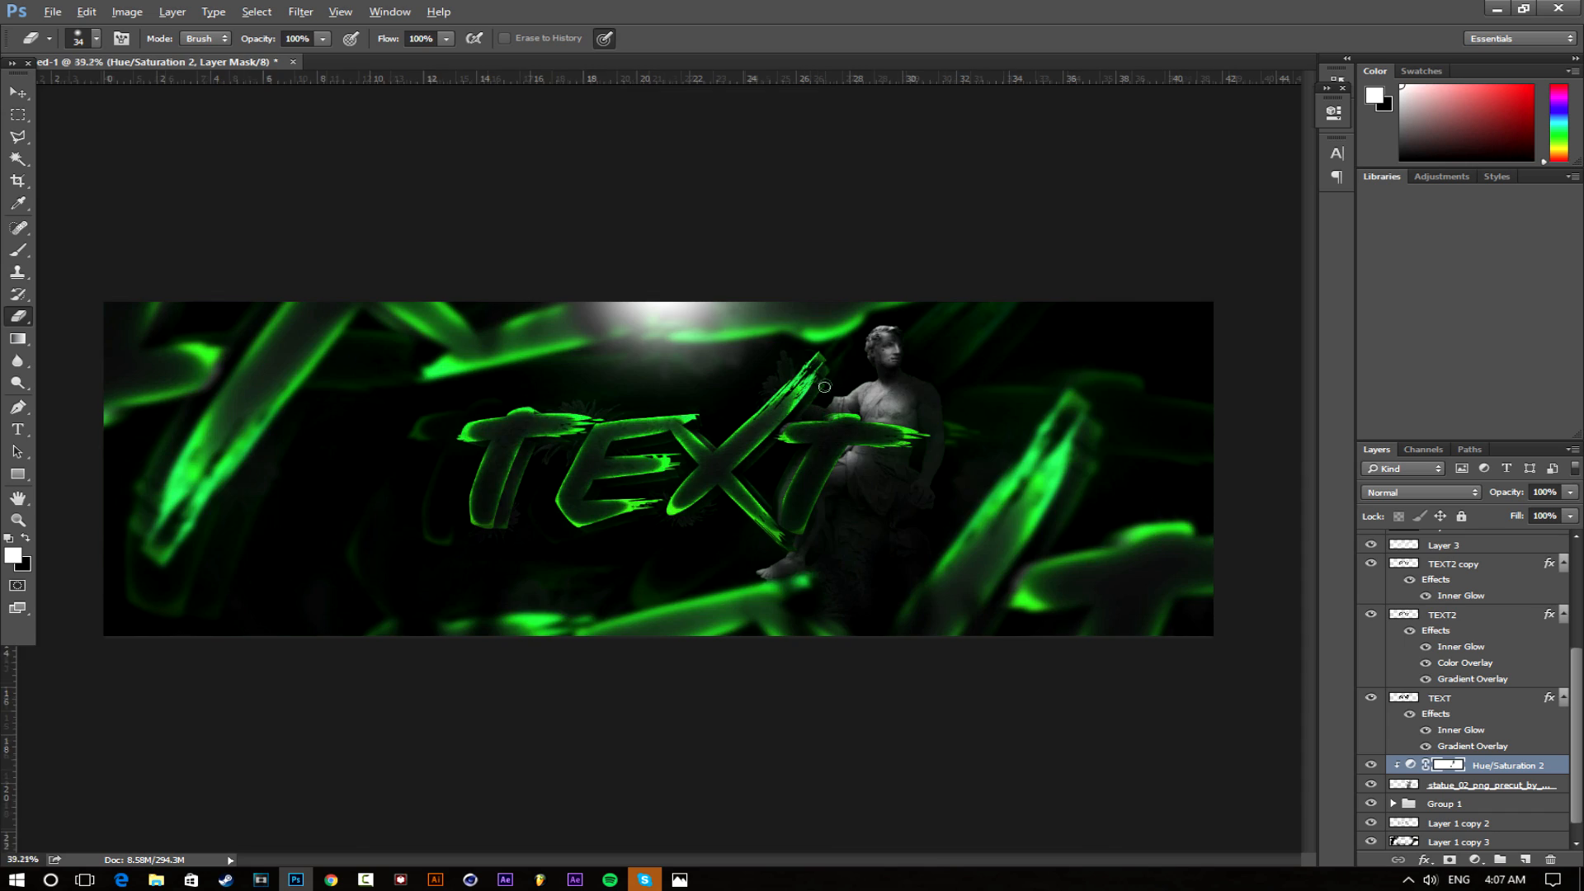
scroll(988, 291, up, 6)
drag(982, 281, 1072, 283)
drag(887, 276, 929, 302)
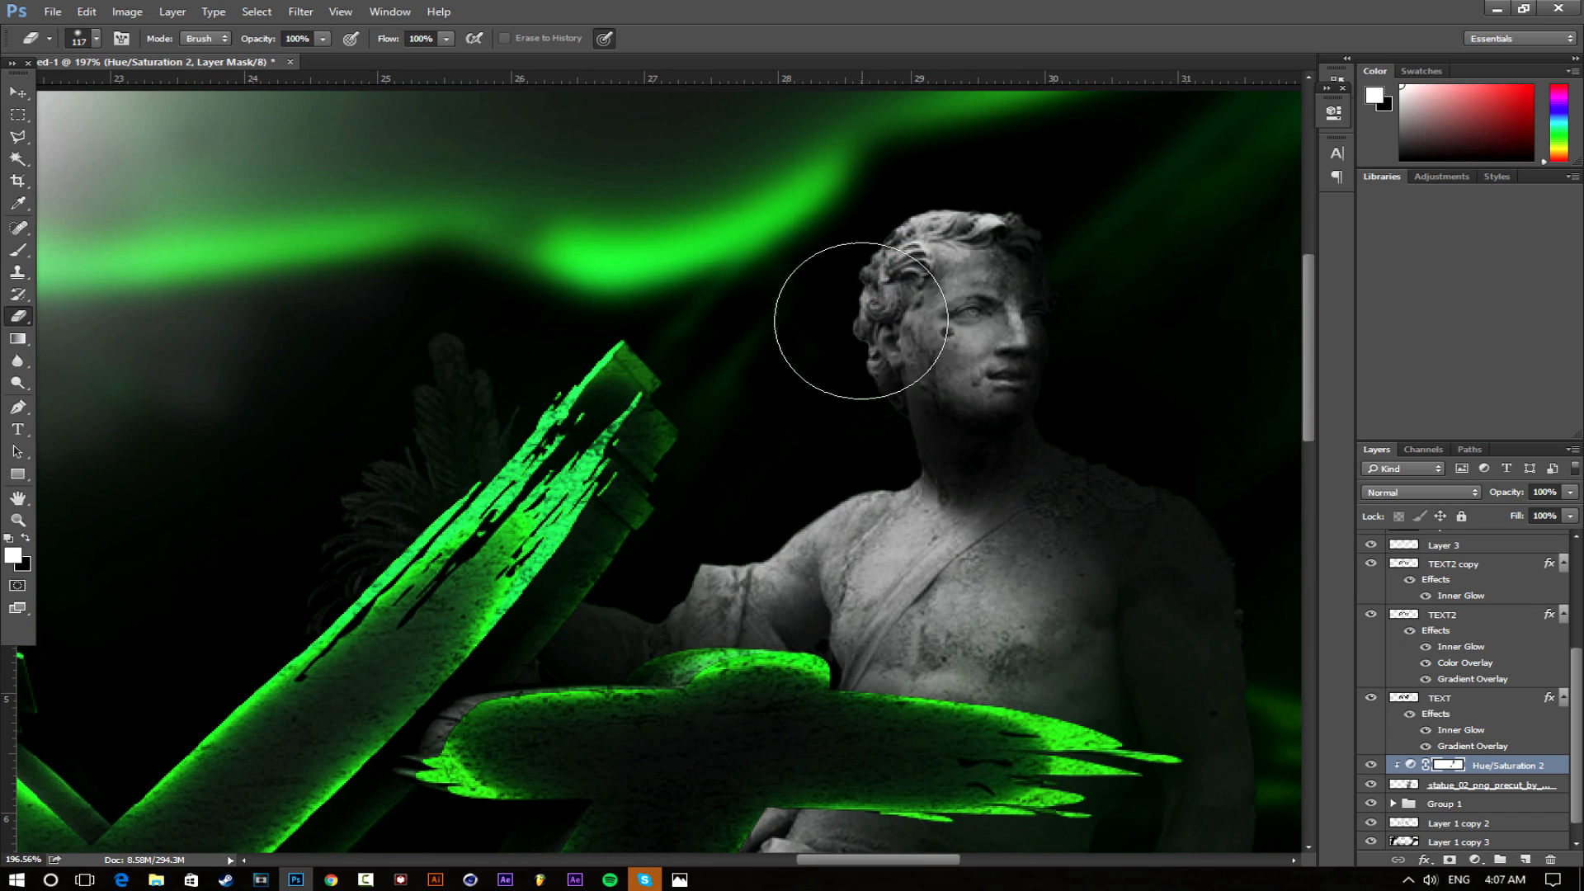
scroll(1081, 379, down, 6)
scroll(1112, 441, down, 3)
scroll(937, 354, up, 4)
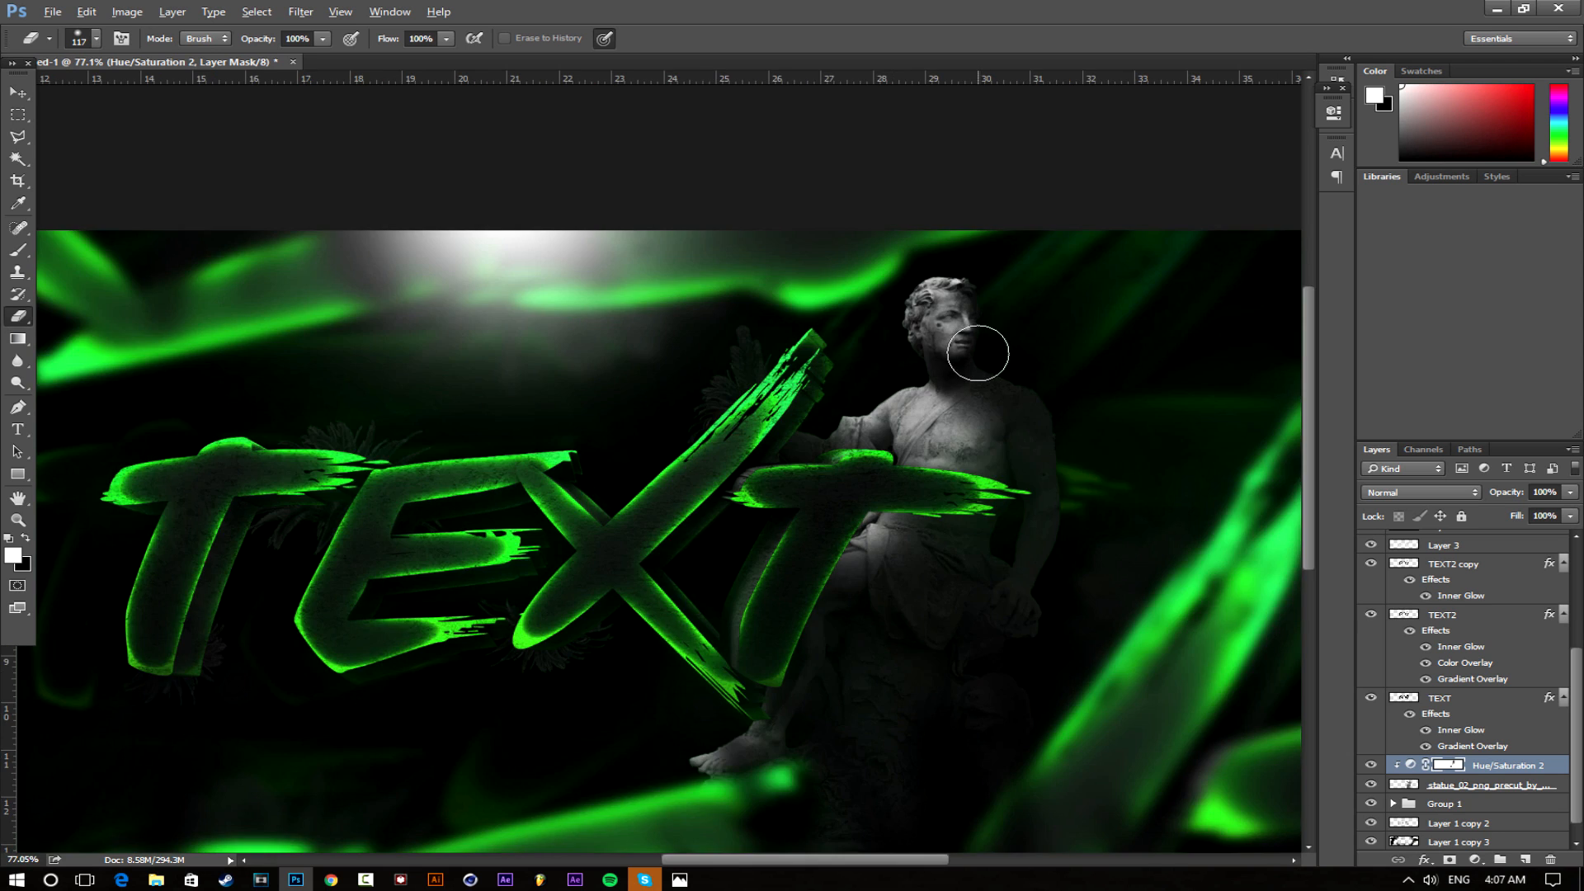
scroll(978, 350, down, 2)
scroll(932, 338, up, 3)
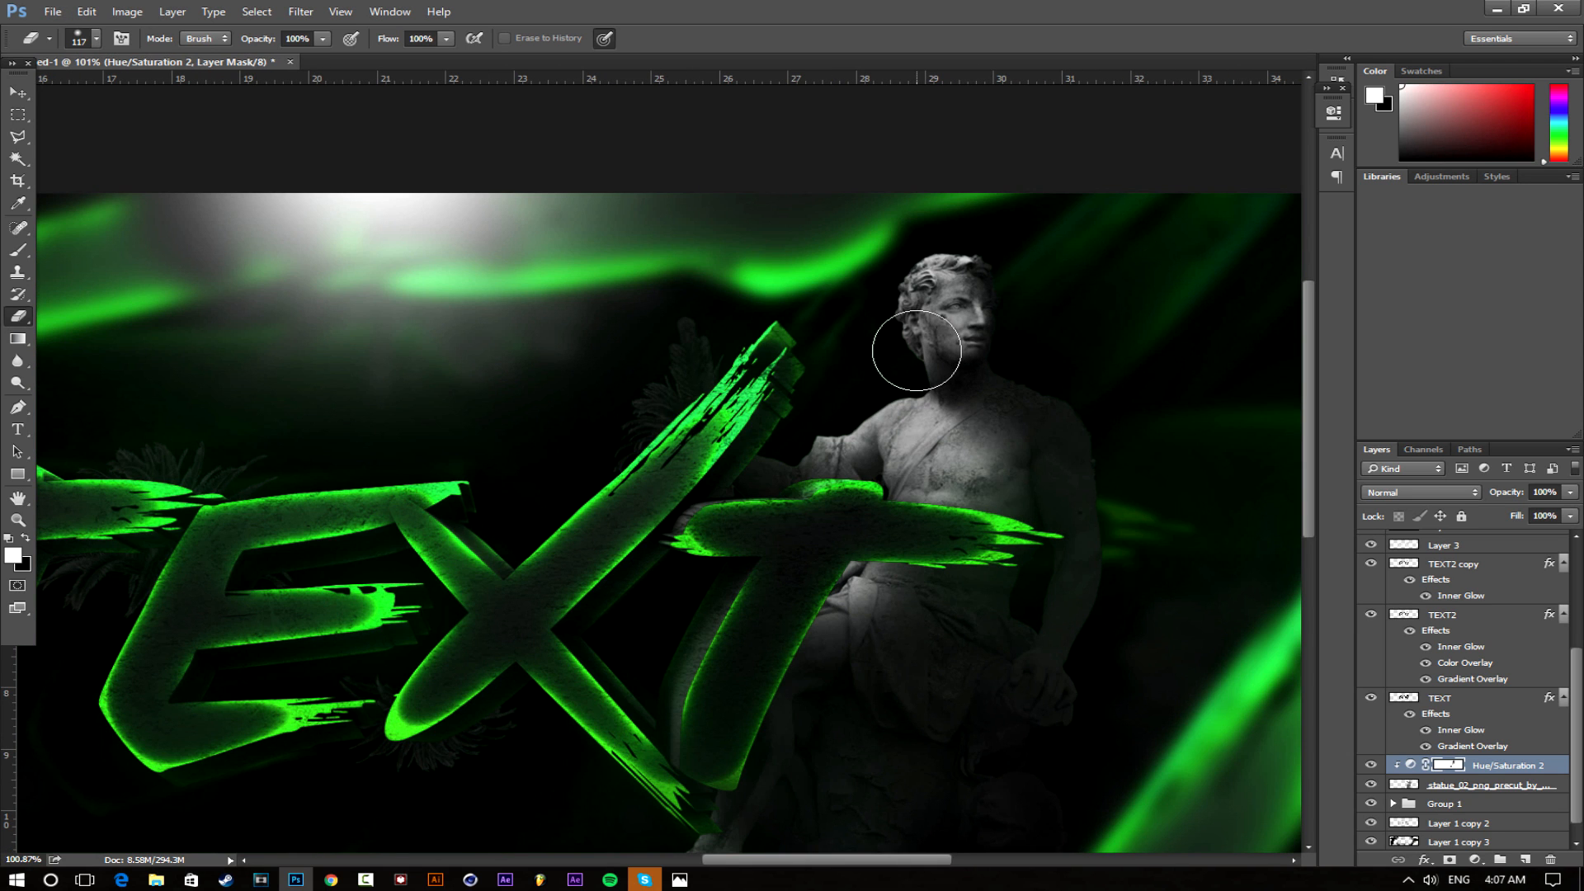
scroll(917, 351, down, 4)
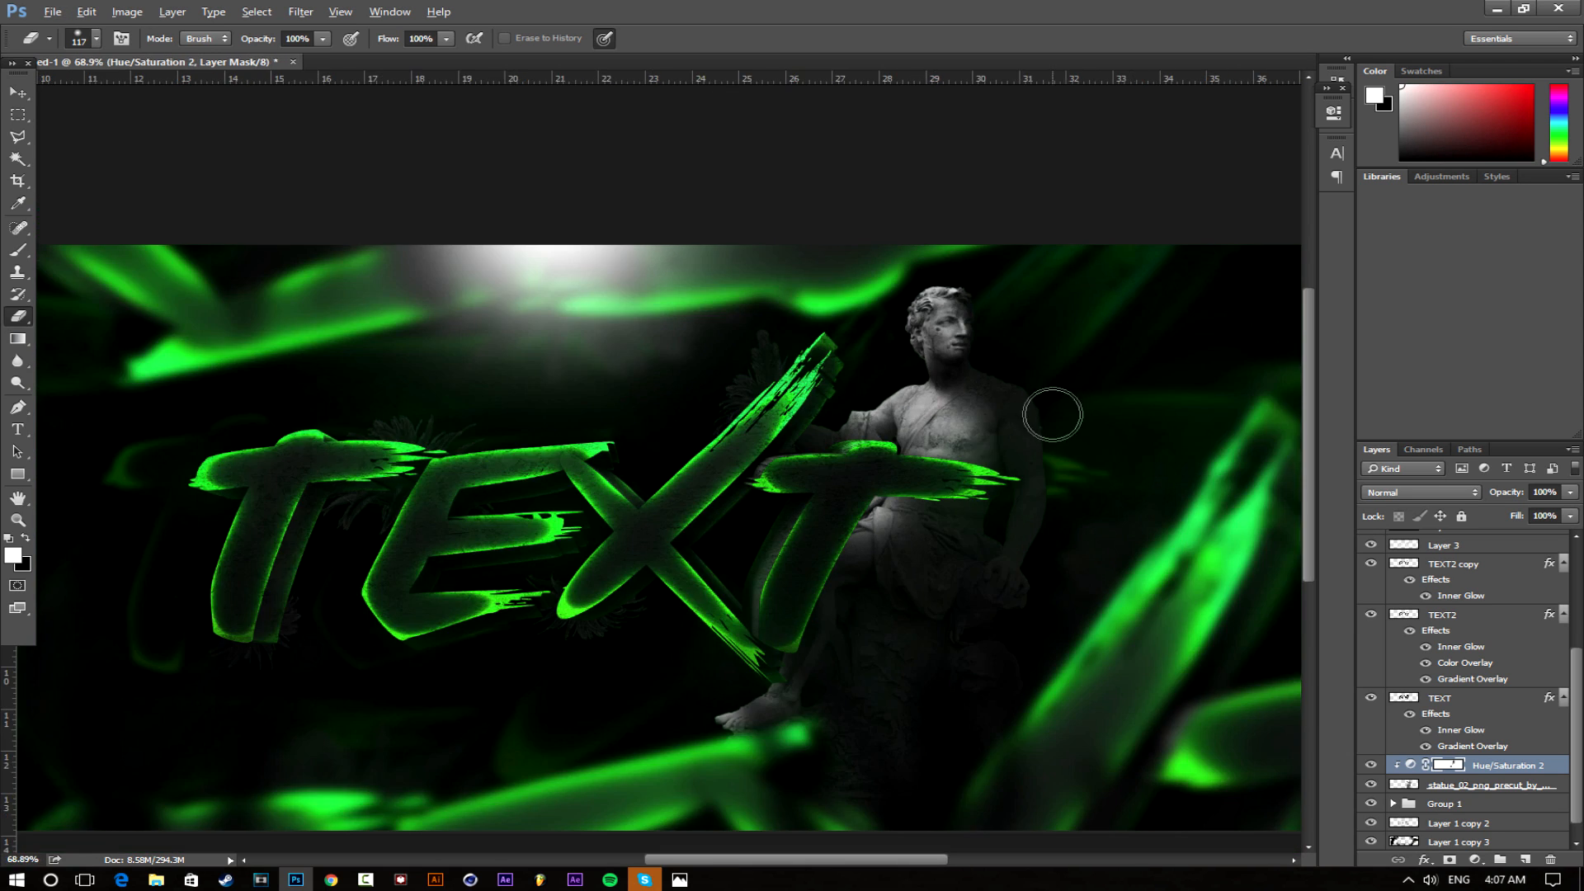
scroll(1023, 496, up, 2)
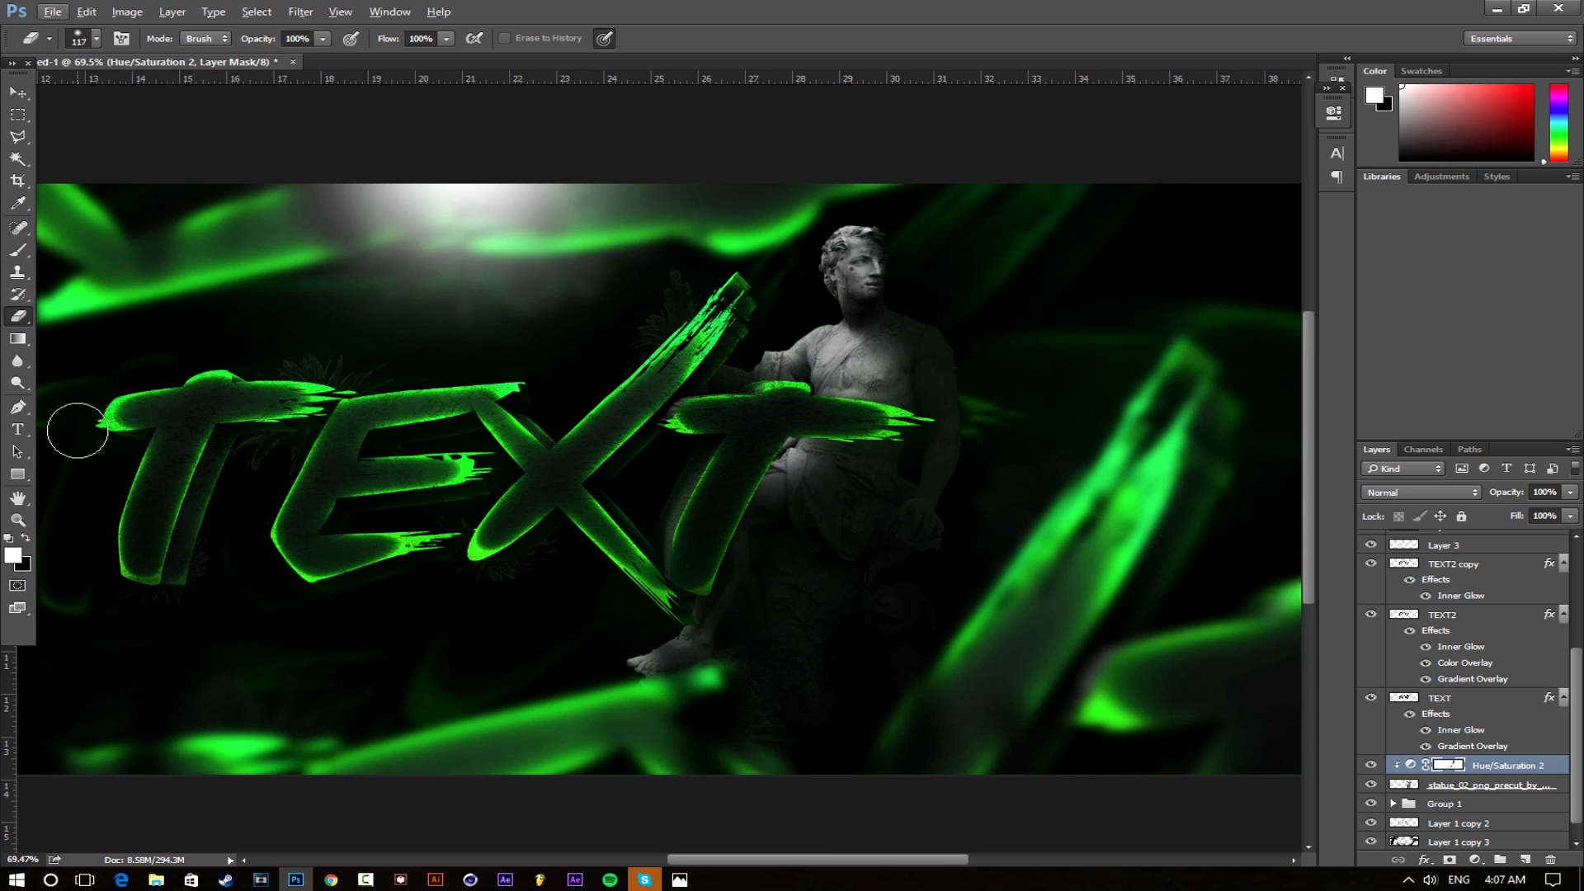
Paint white on the adjustment mask with a soft 34 px brush to restore shadow along the far edge of the statue's face
key(b)
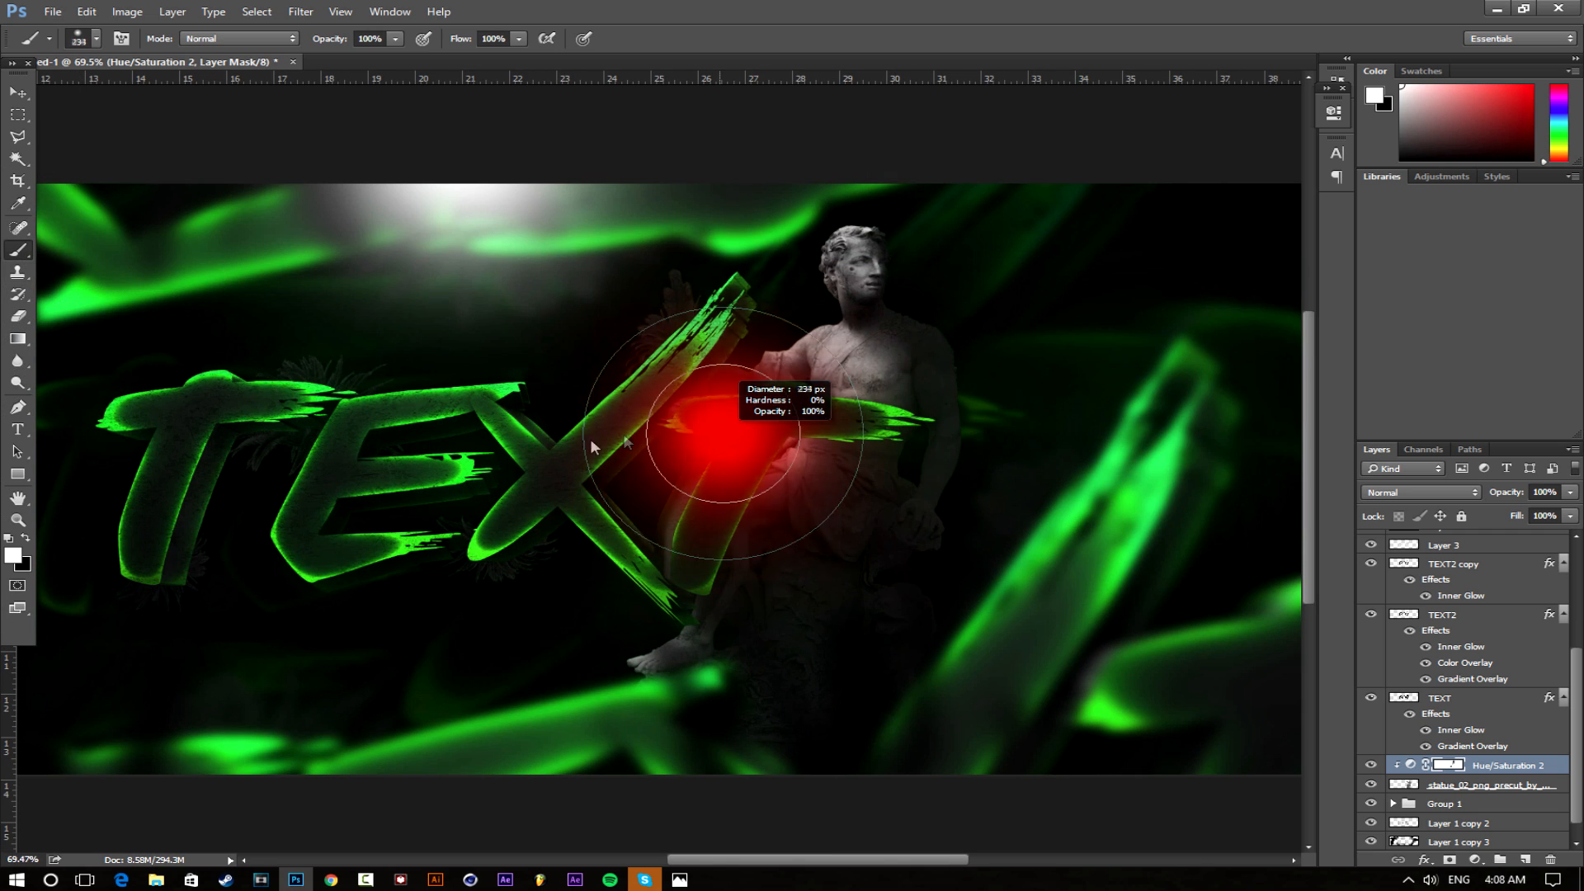
scroll(958, 404, up, 3)
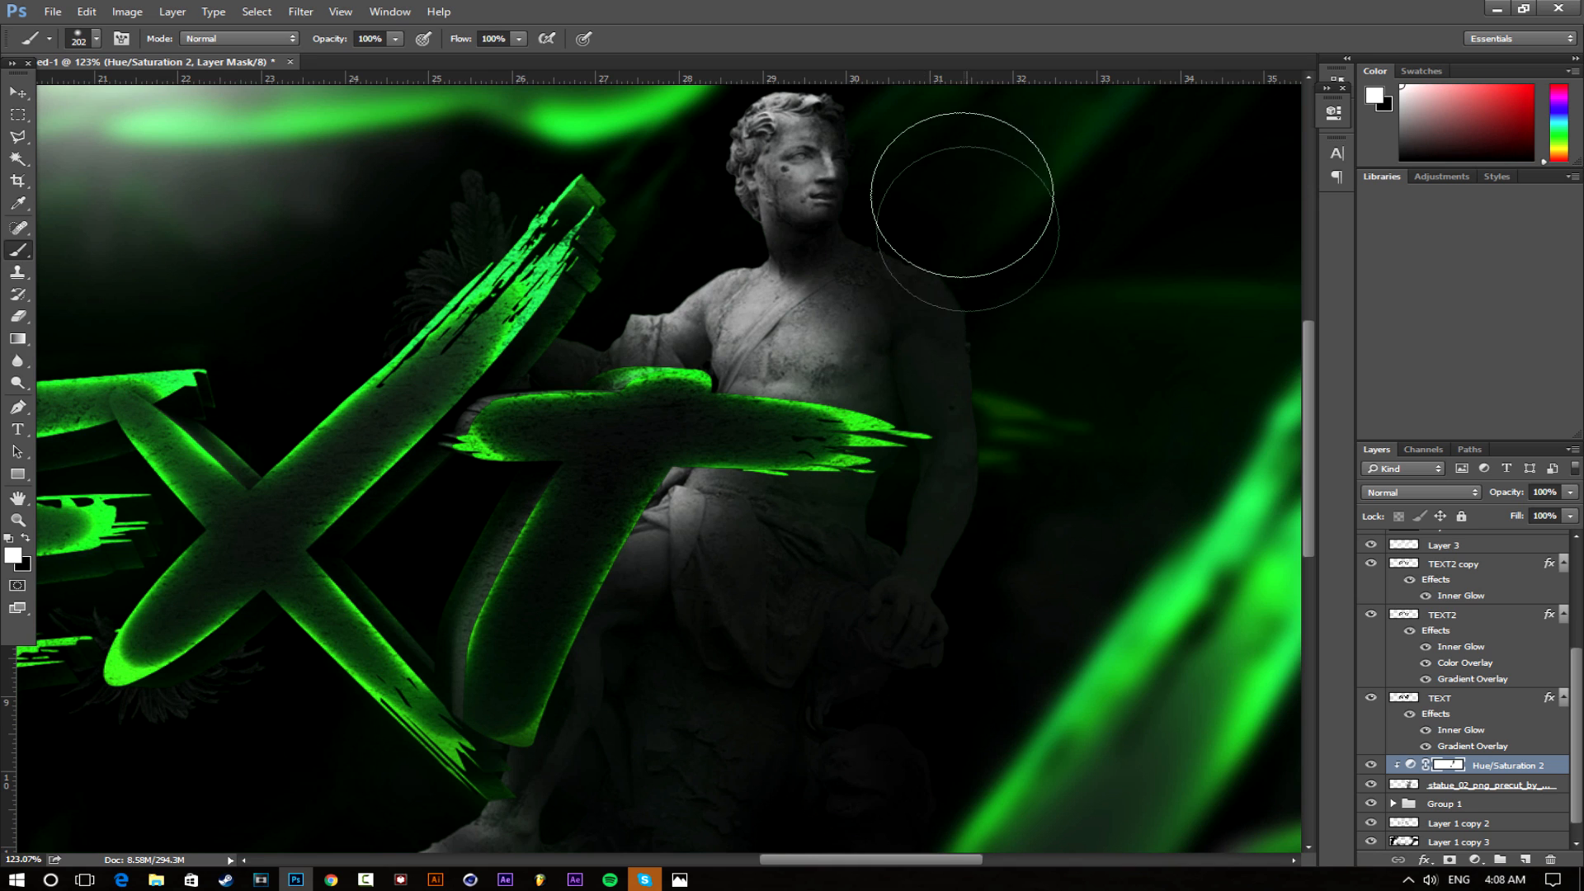
scroll(908, 182, up, 4)
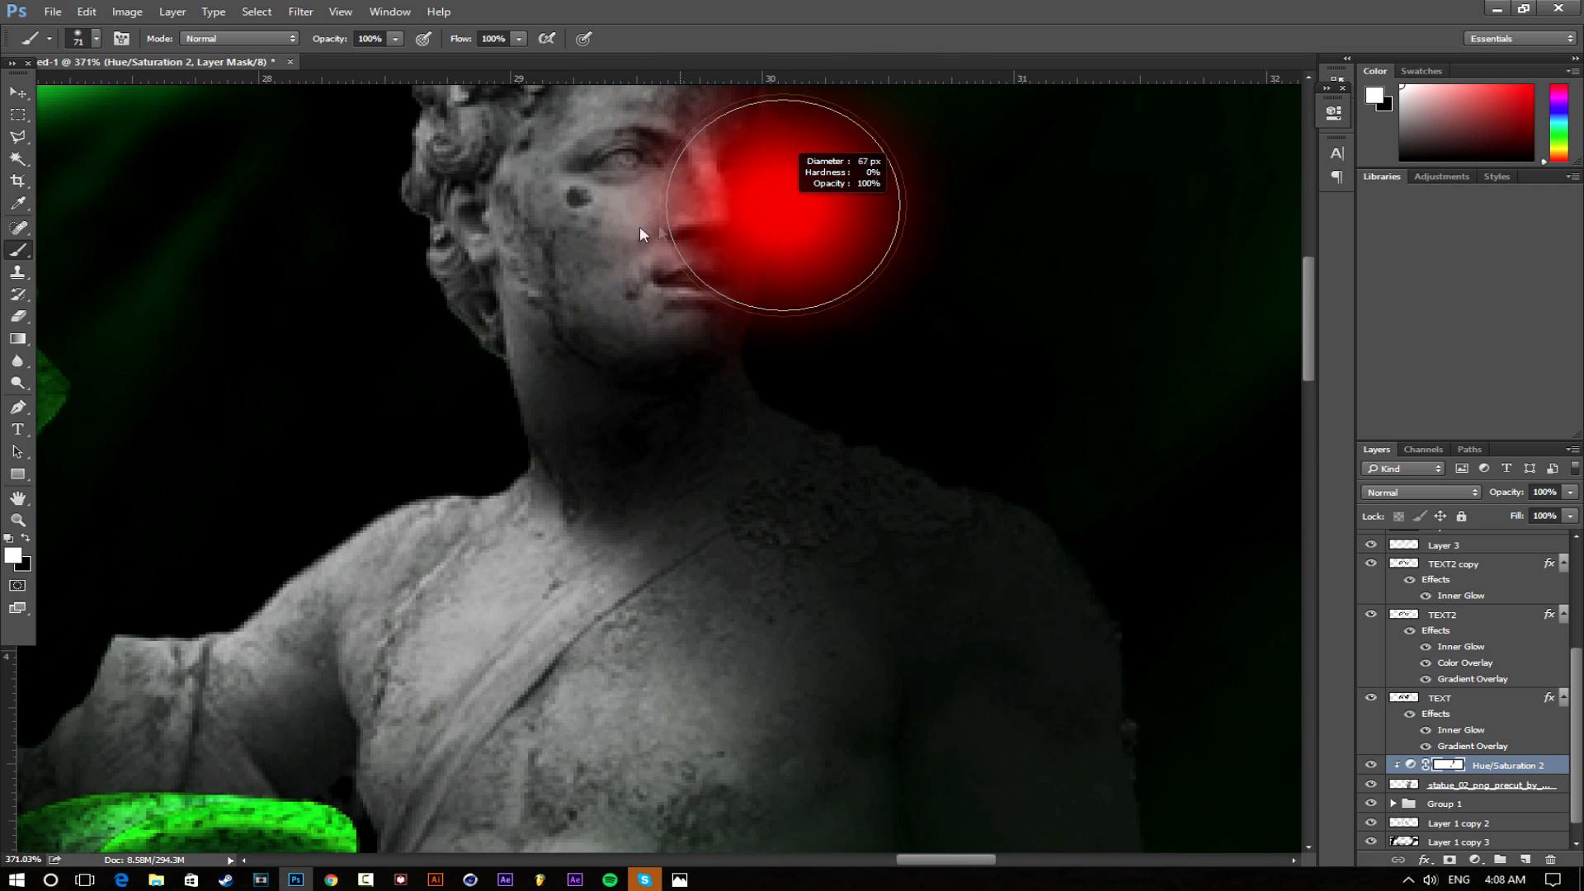
mouse_move(793, 165)
mouse_down()
mouse_move(771, 177)
mouse_move(802, 290)
mouse_move(774, 318)
mouse_up()
scroll(744, 371, down, 2)
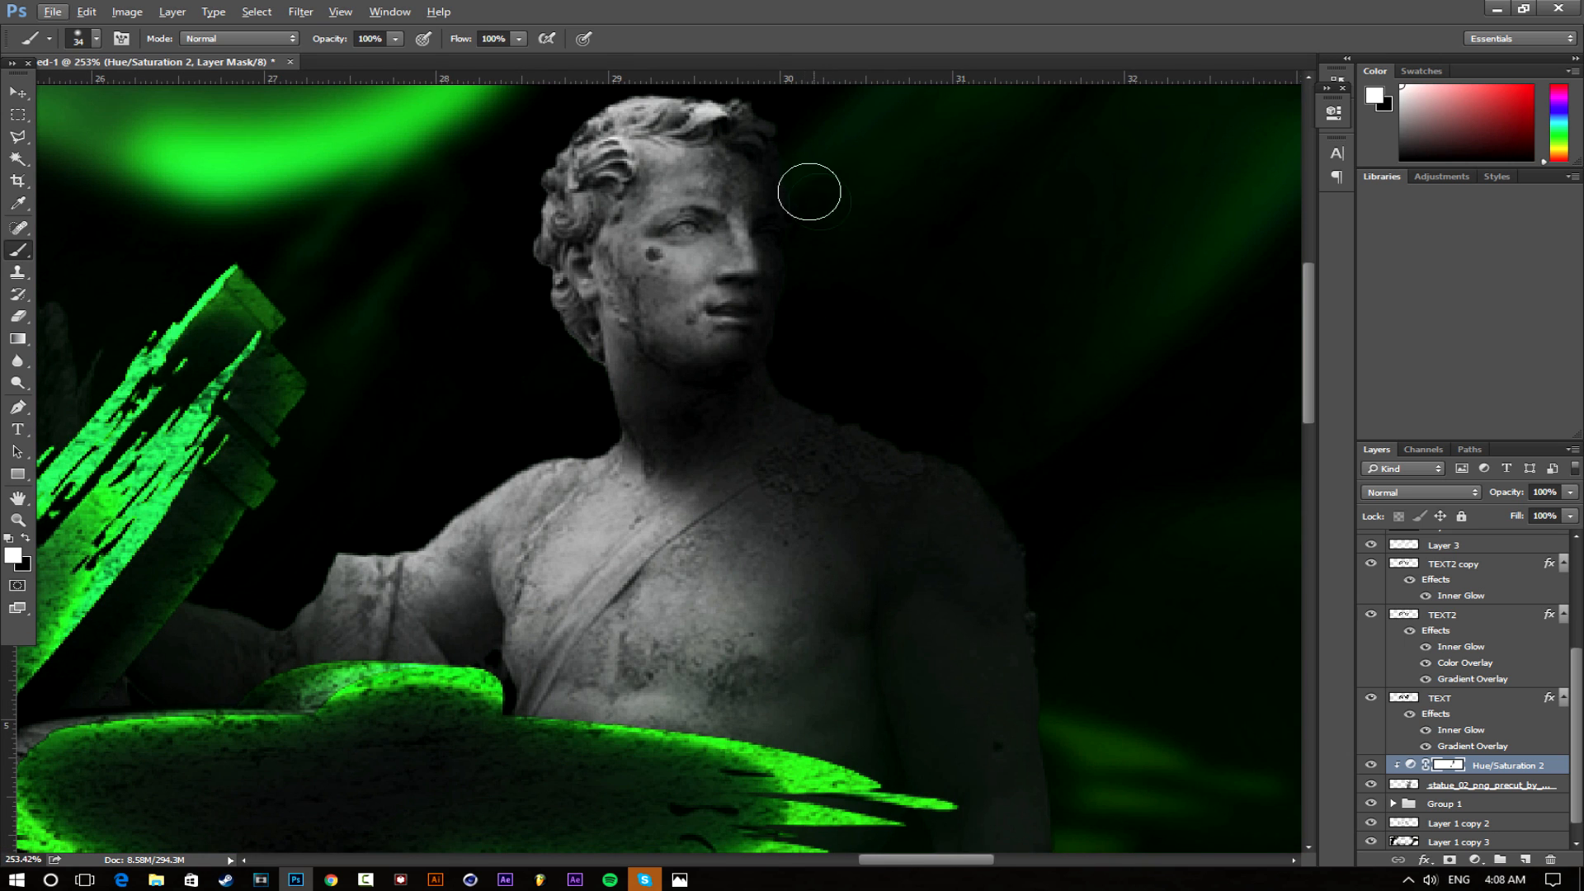
scroll(918, 206, down, 2)
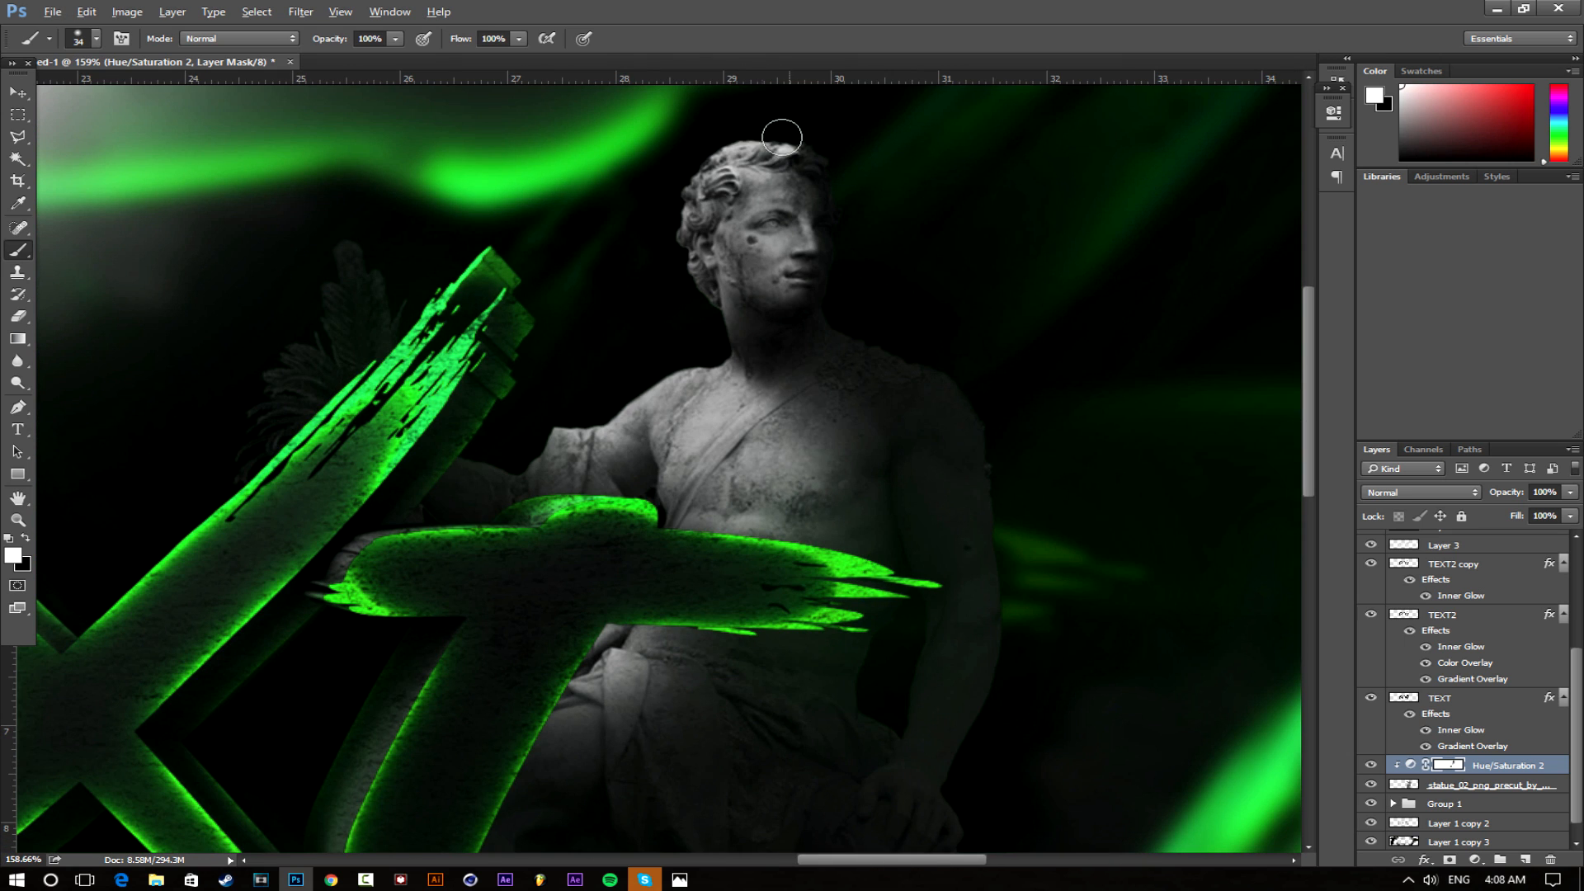
Add another Hue/Saturation adjustment clipped to the statue and darken it by lowering its Lightness past -71
alt+right_click(844, 167)
scroll(708, 156, down, 6)
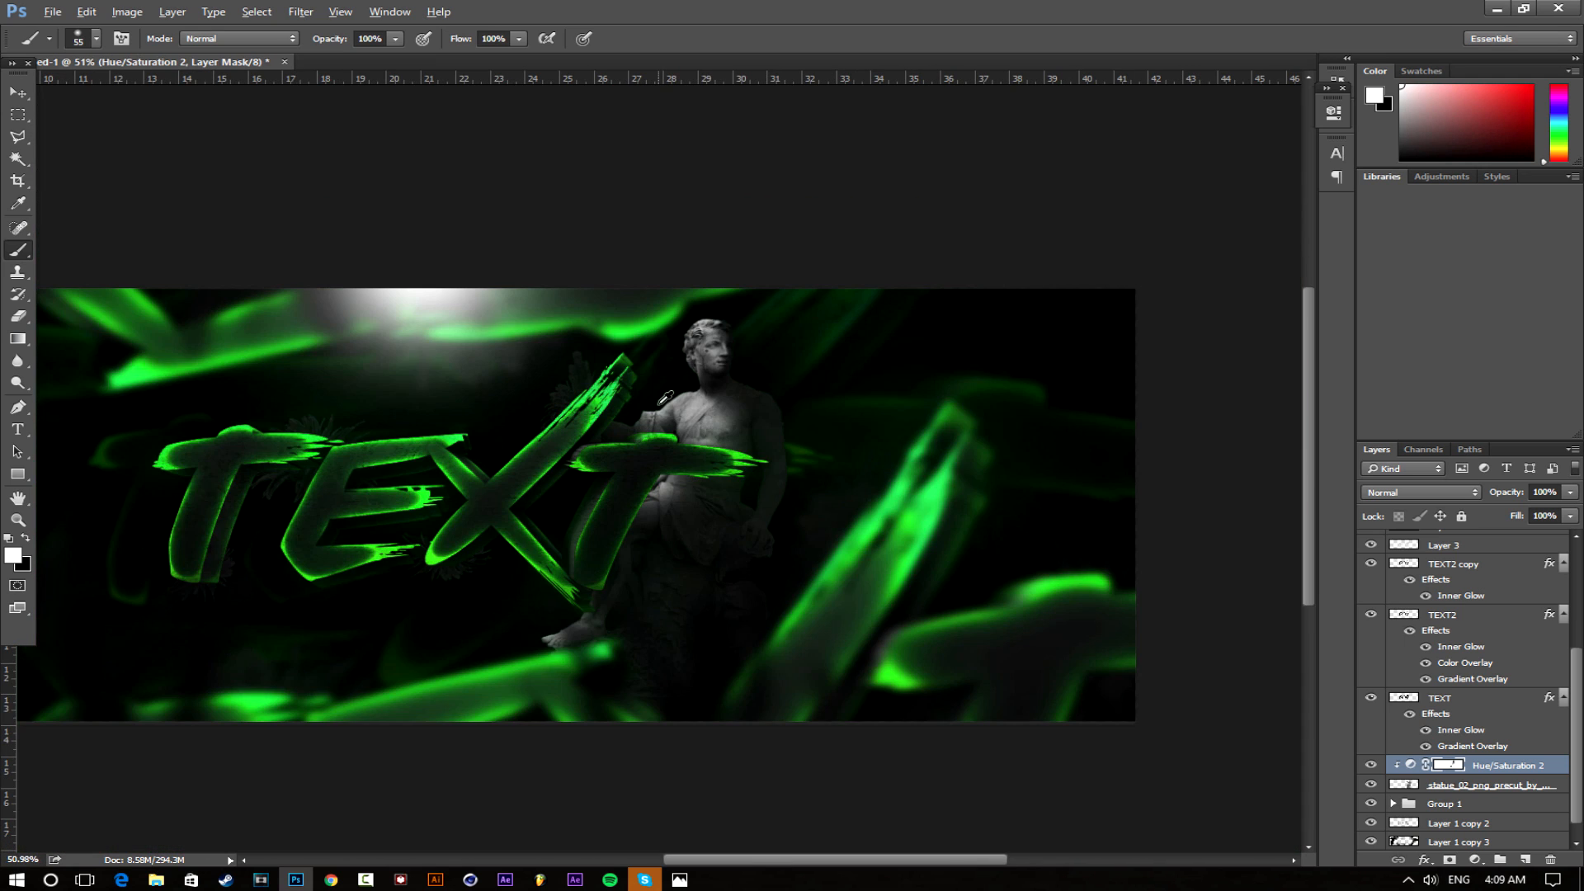
scroll(694, 468, up, 2)
click(1475, 858)
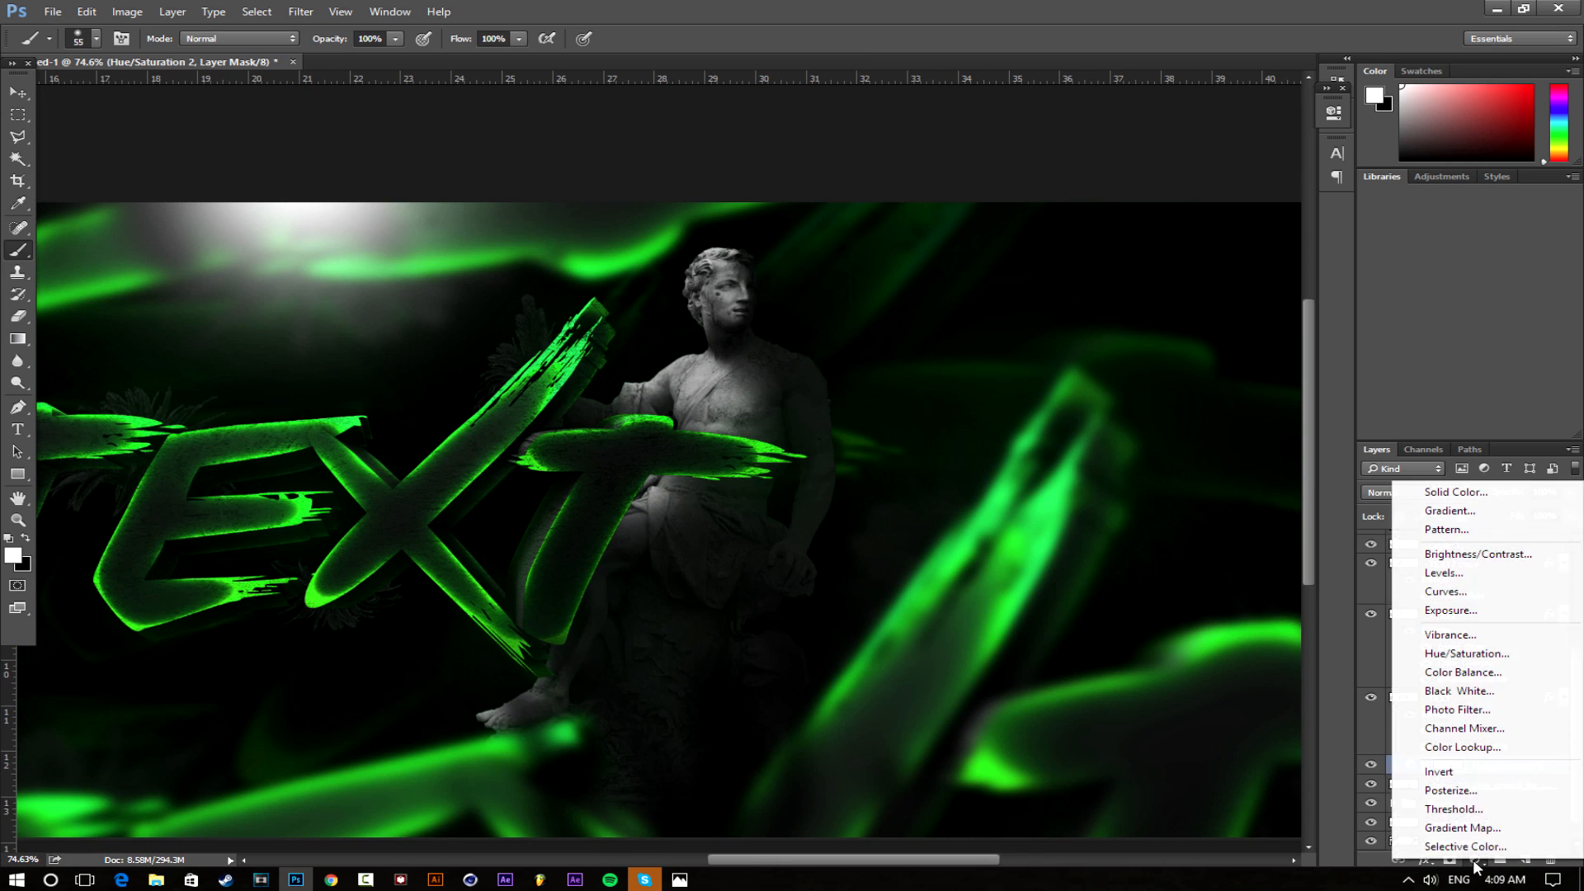
click(1436, 634)
right_click(1490, 772)
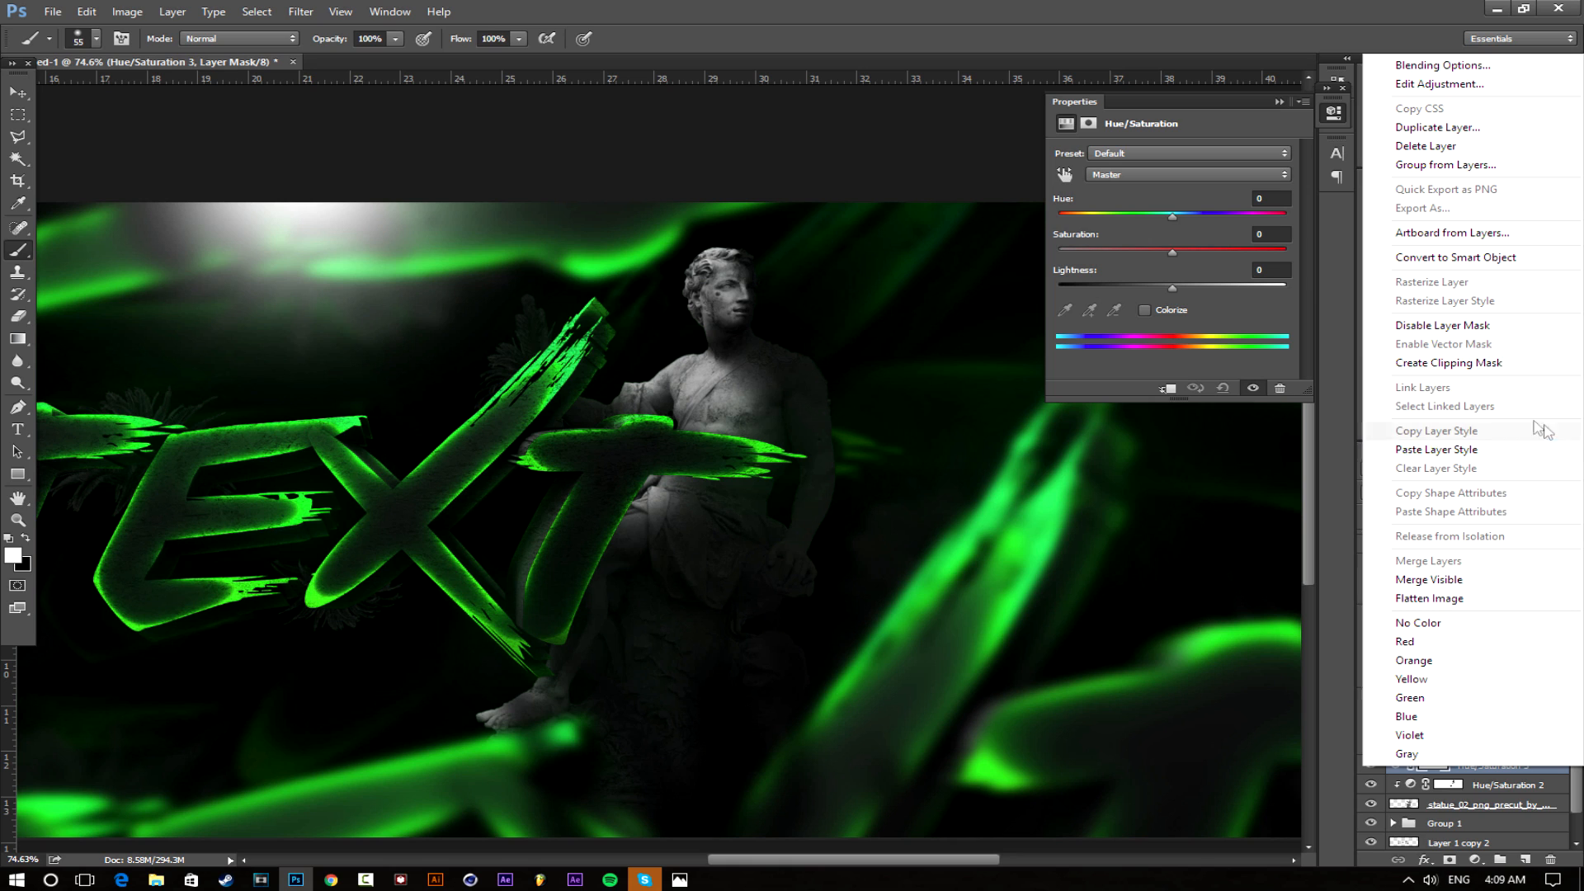
click(1530, 365)
drag(1156, 285, 1094, 290)
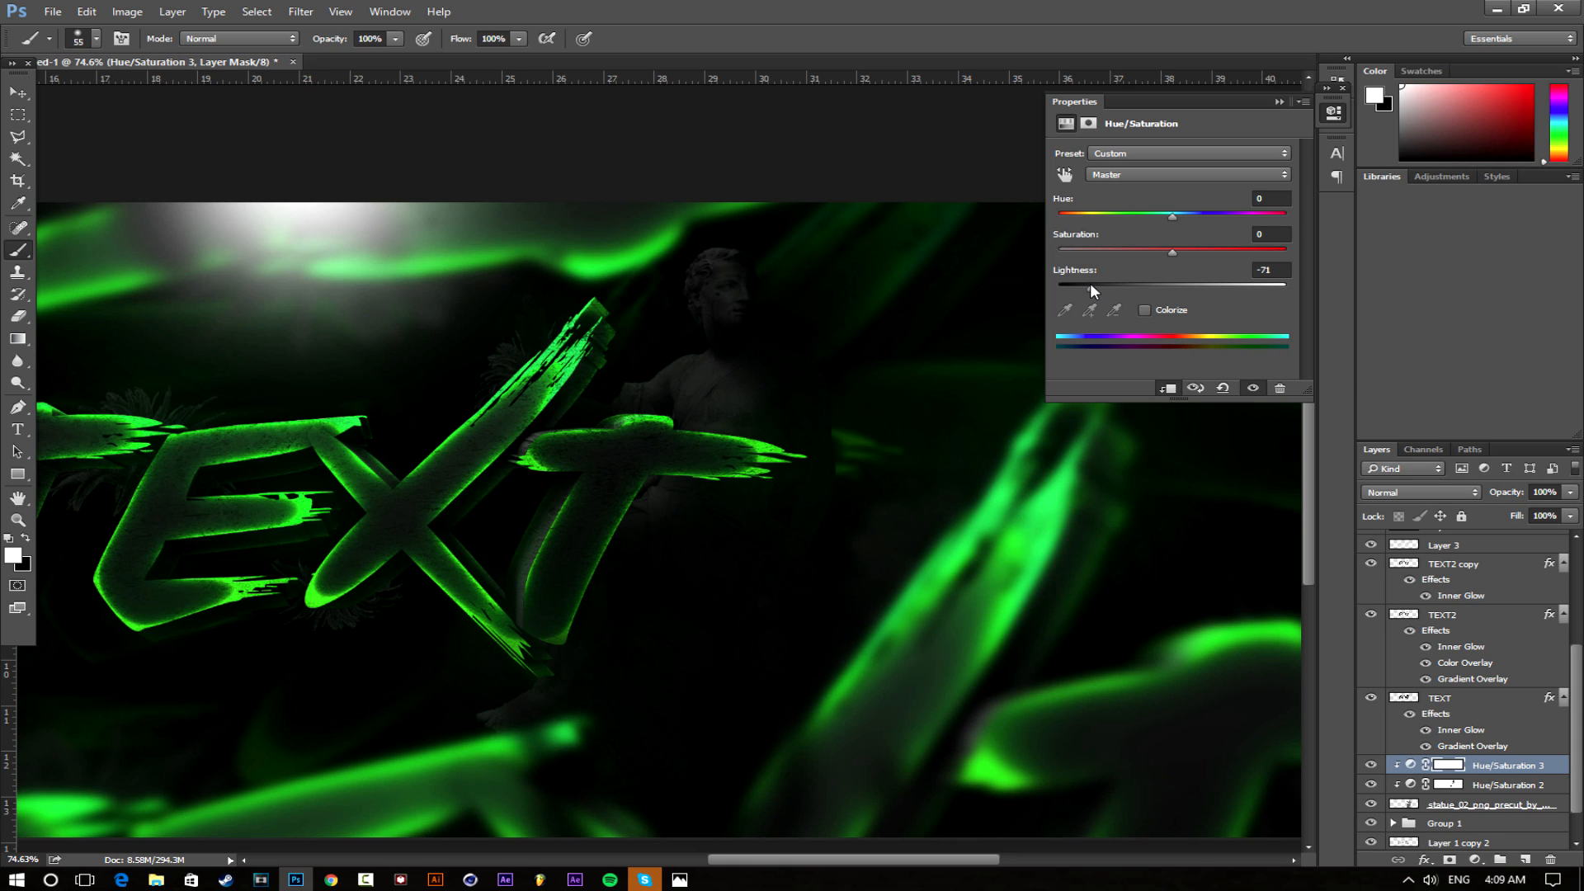
drag(1087, 282, 1083, 283)
click(1335, 115)
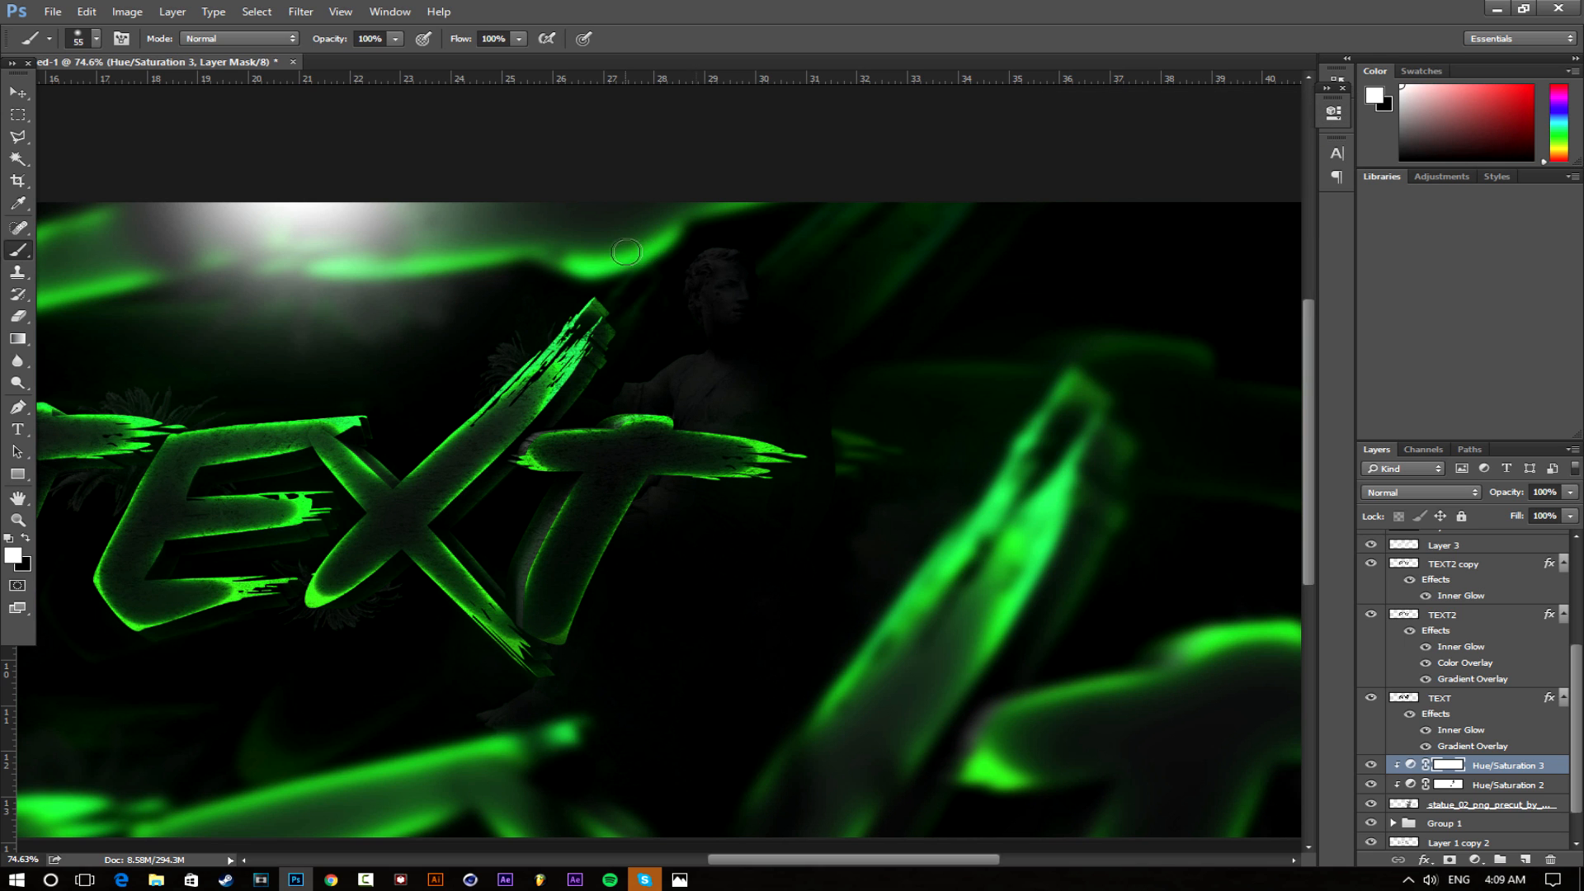
Erase the new adjustment's mask over the statue's raised arm, chest and waist, reducing the eraser to 92 px
click(17, 320)
alt+right_click(561, 419)
alt+right_click(598, 419)
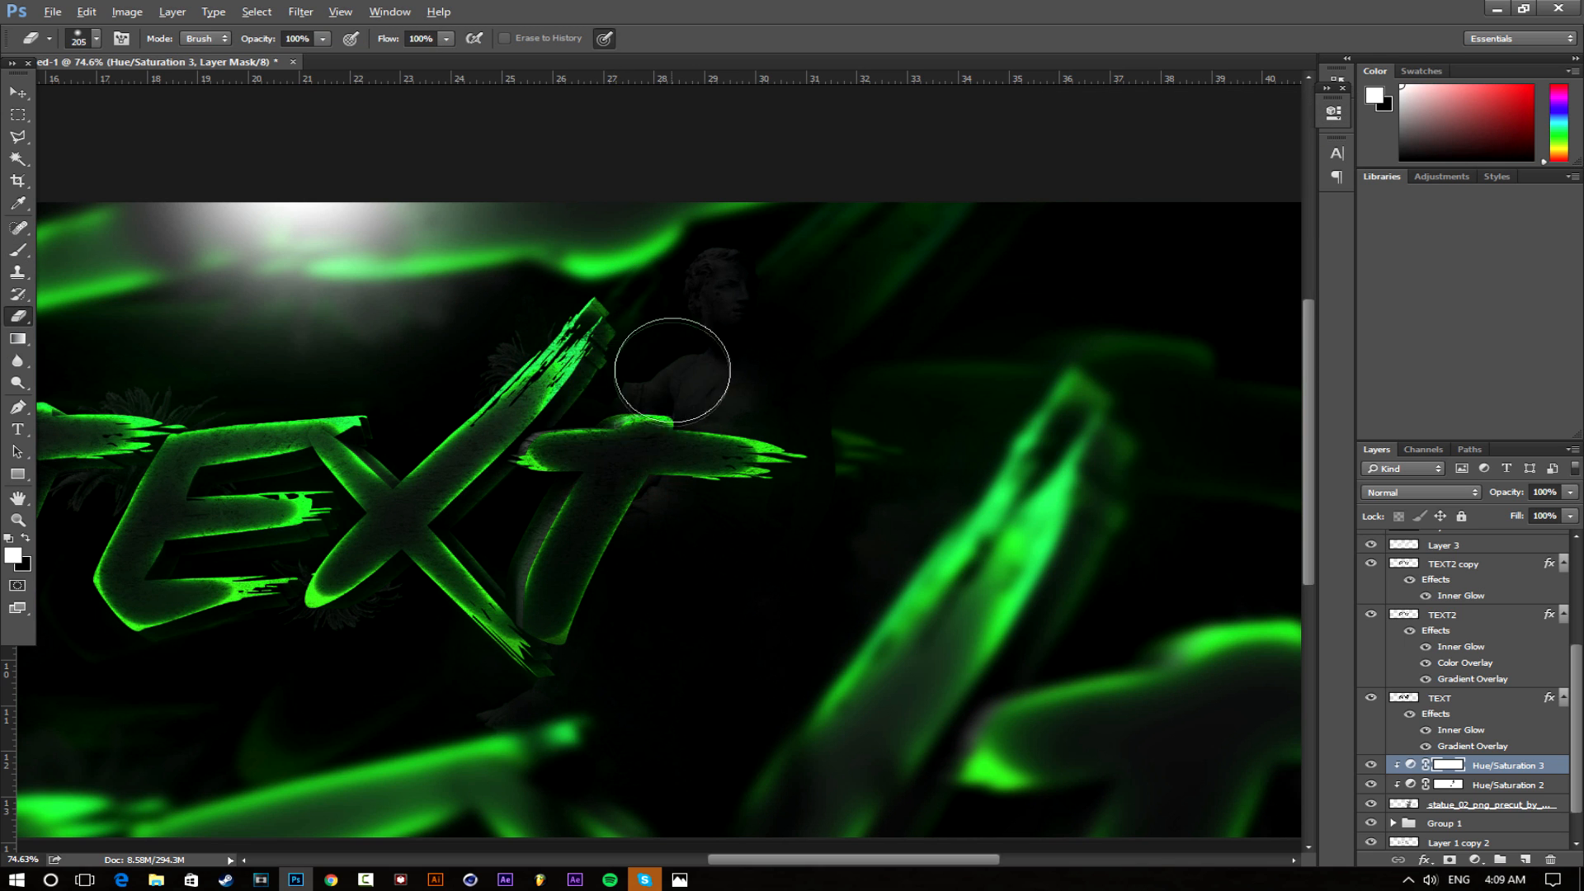
scroll(663, 363, up, 5)
mouse_move(627, 394)
mouse_down()
mouse_move(795, 455)
mouse_move(778, 452)
mouse_move(819, 424)
mouse_move(789, 430)
mouse_move(894, 450)
mouse_up()
alt+right_click(821, 422)
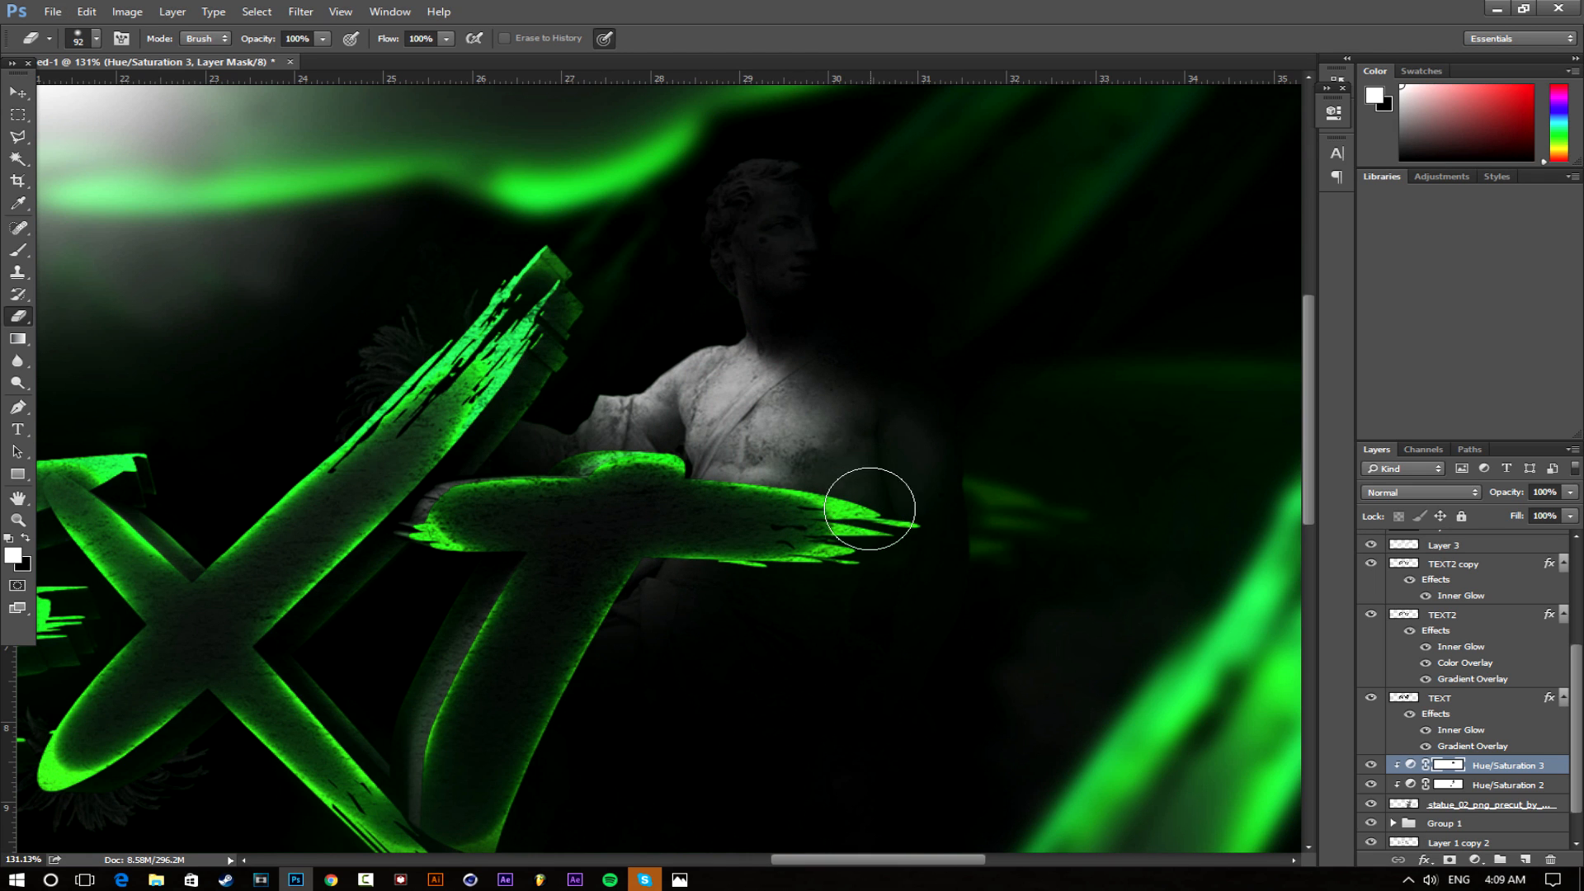
mouse_move(877, 556)
mouse_down()
mouse_move(810, 591)
mouse_move(746, 512)
mouse_move(626, 619)
mouse_up()
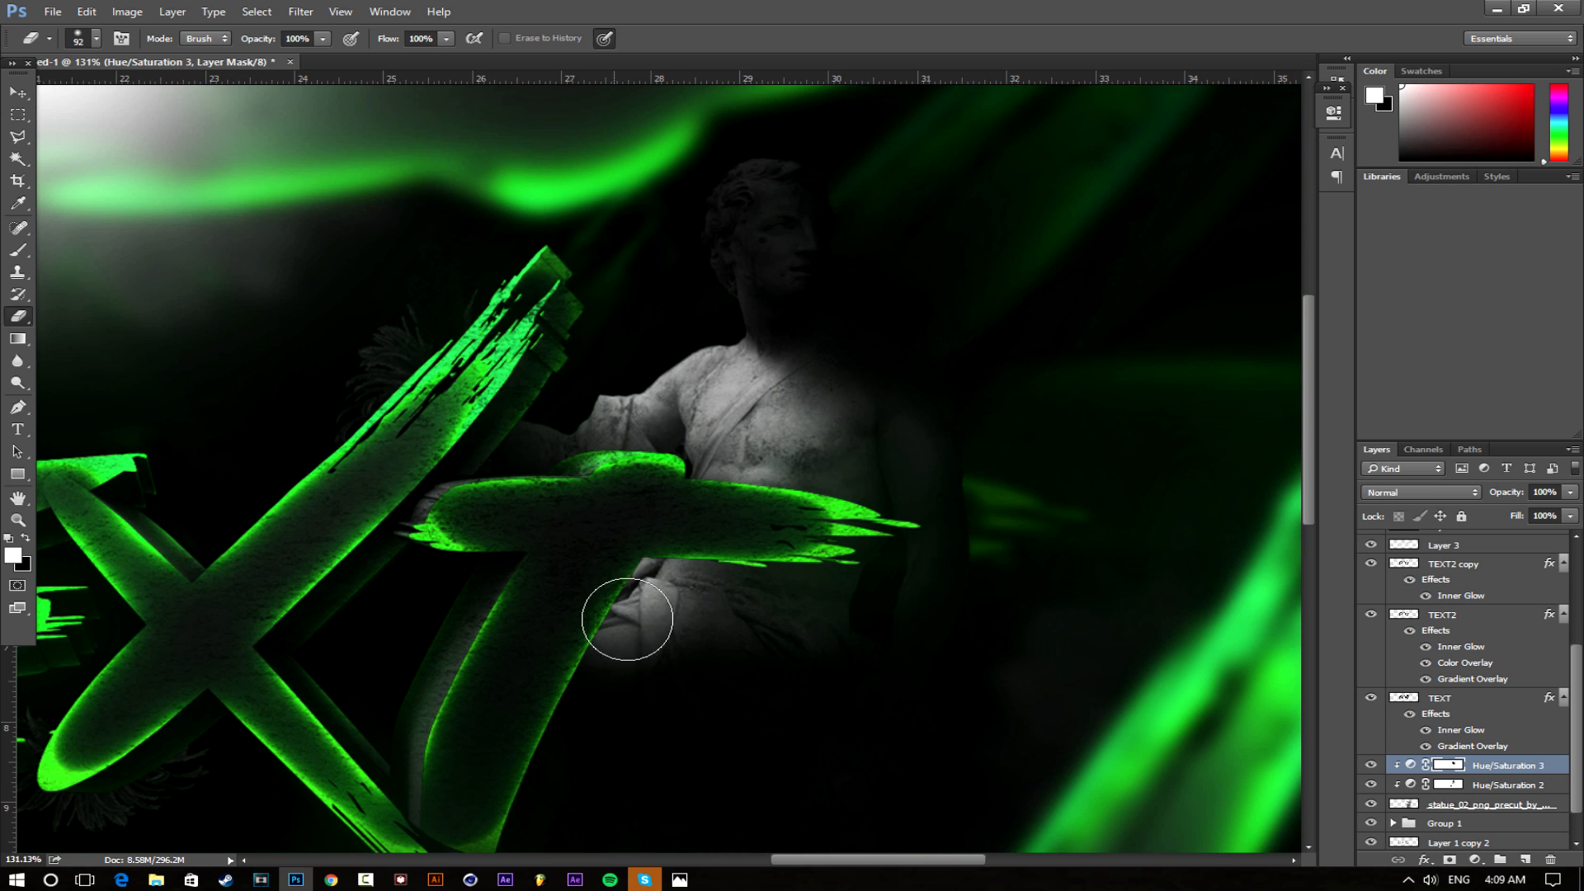
Lightly erase the mask over the statue's draped legs and rock base with the 92 px eraser
scroll(715, 724, down, 3)
scroll(813, 400, up, 3)
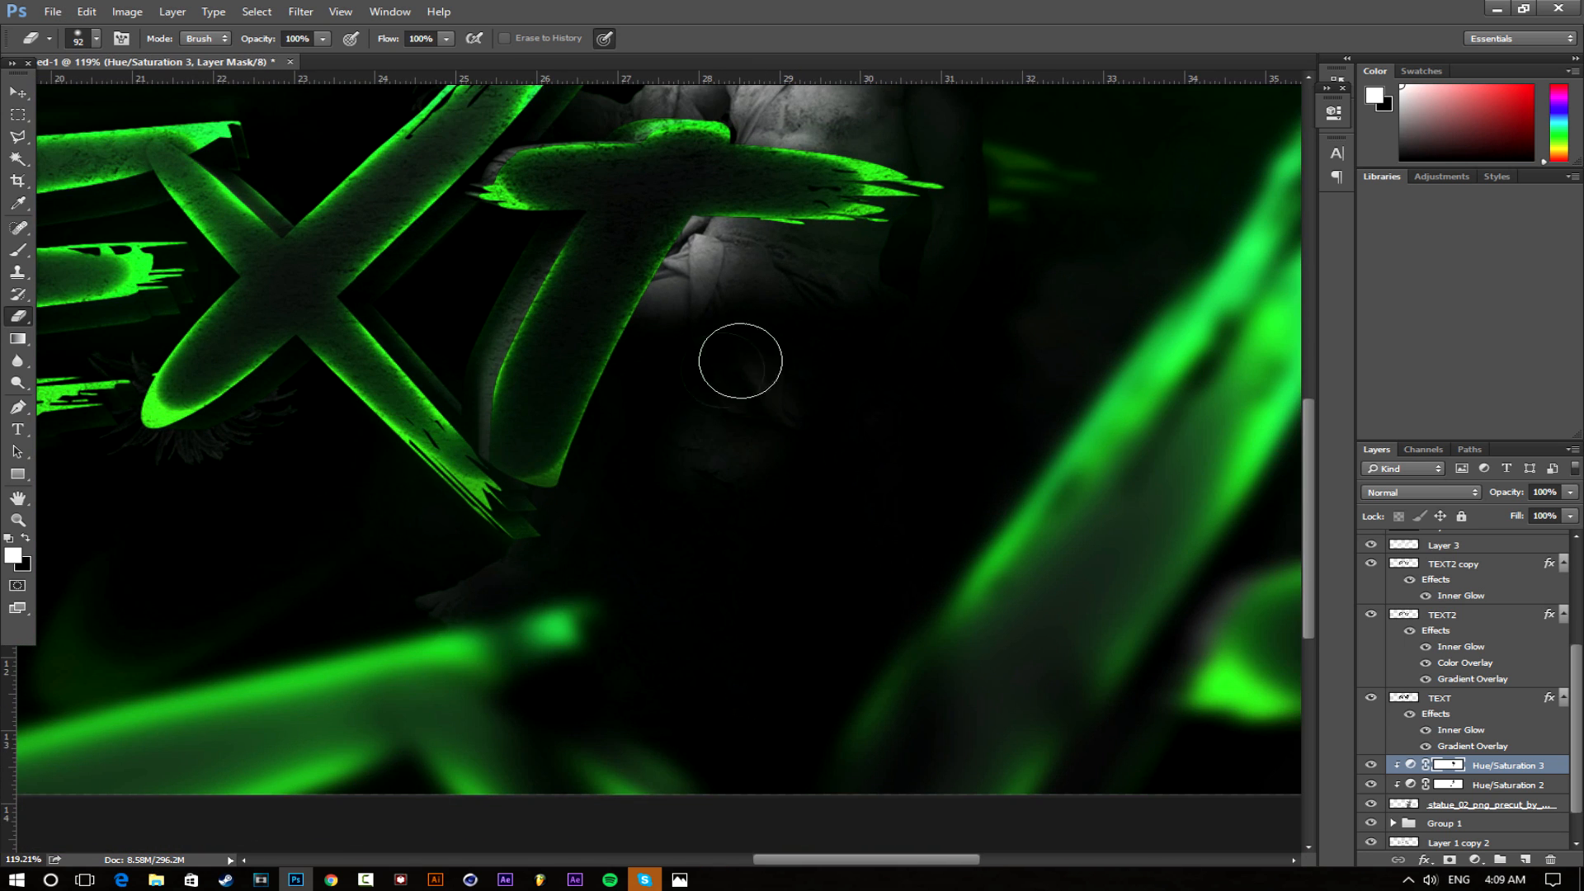
mouse_move(740, 360)
mouse_down()
mouse_move(445, 555)
mouse_move(685, 457)
mouse_move(737, 507)
mouse_up()
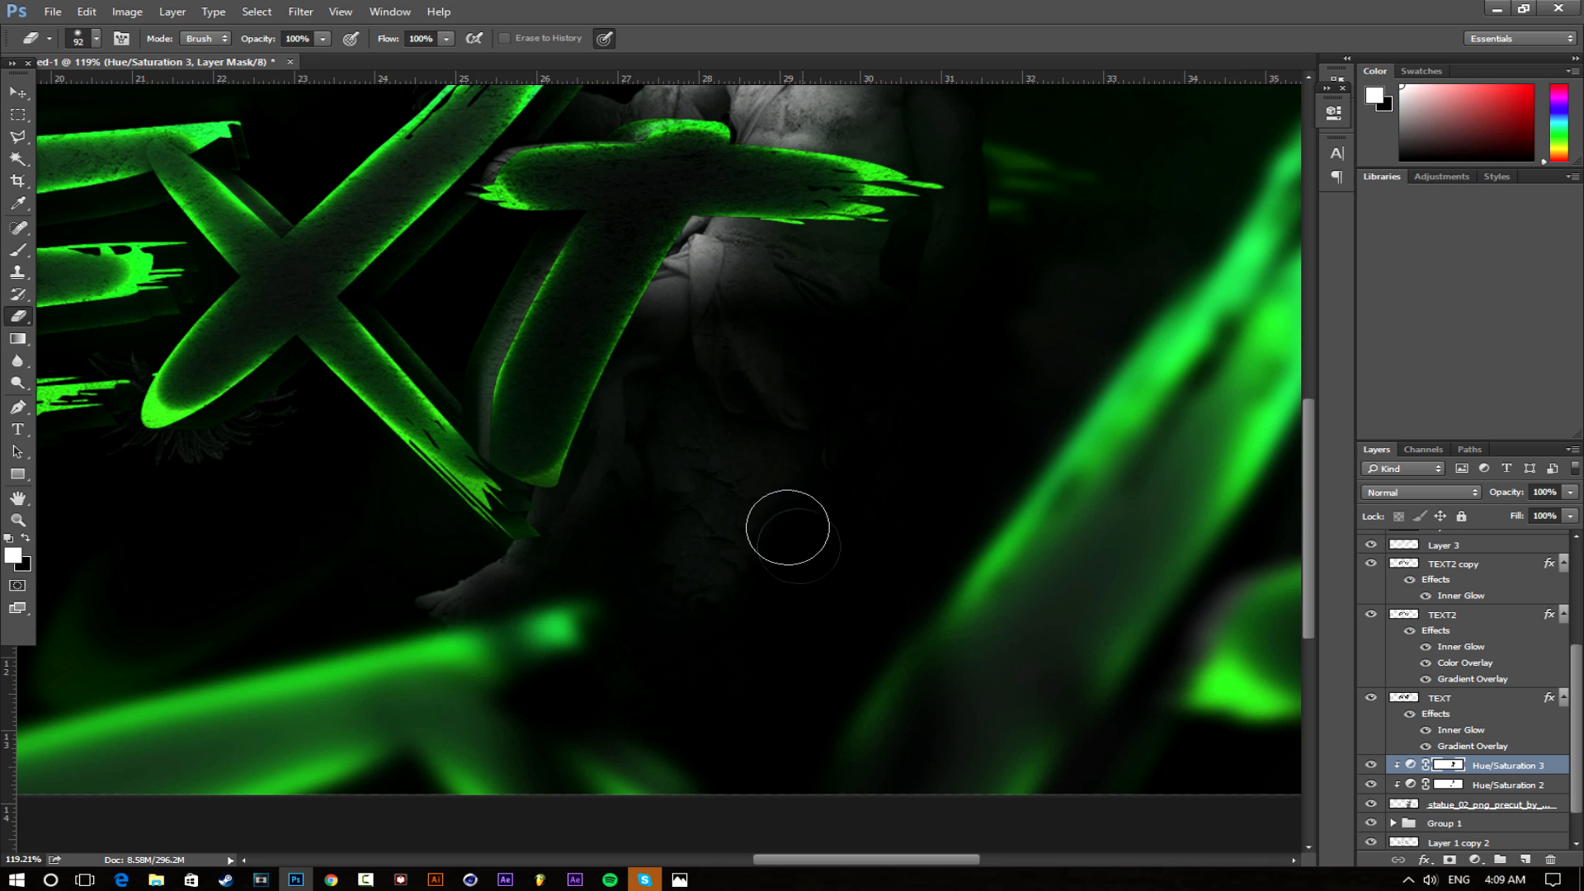
scroll(856, 481, down, 3)
scroll(845, 162, up, 3)
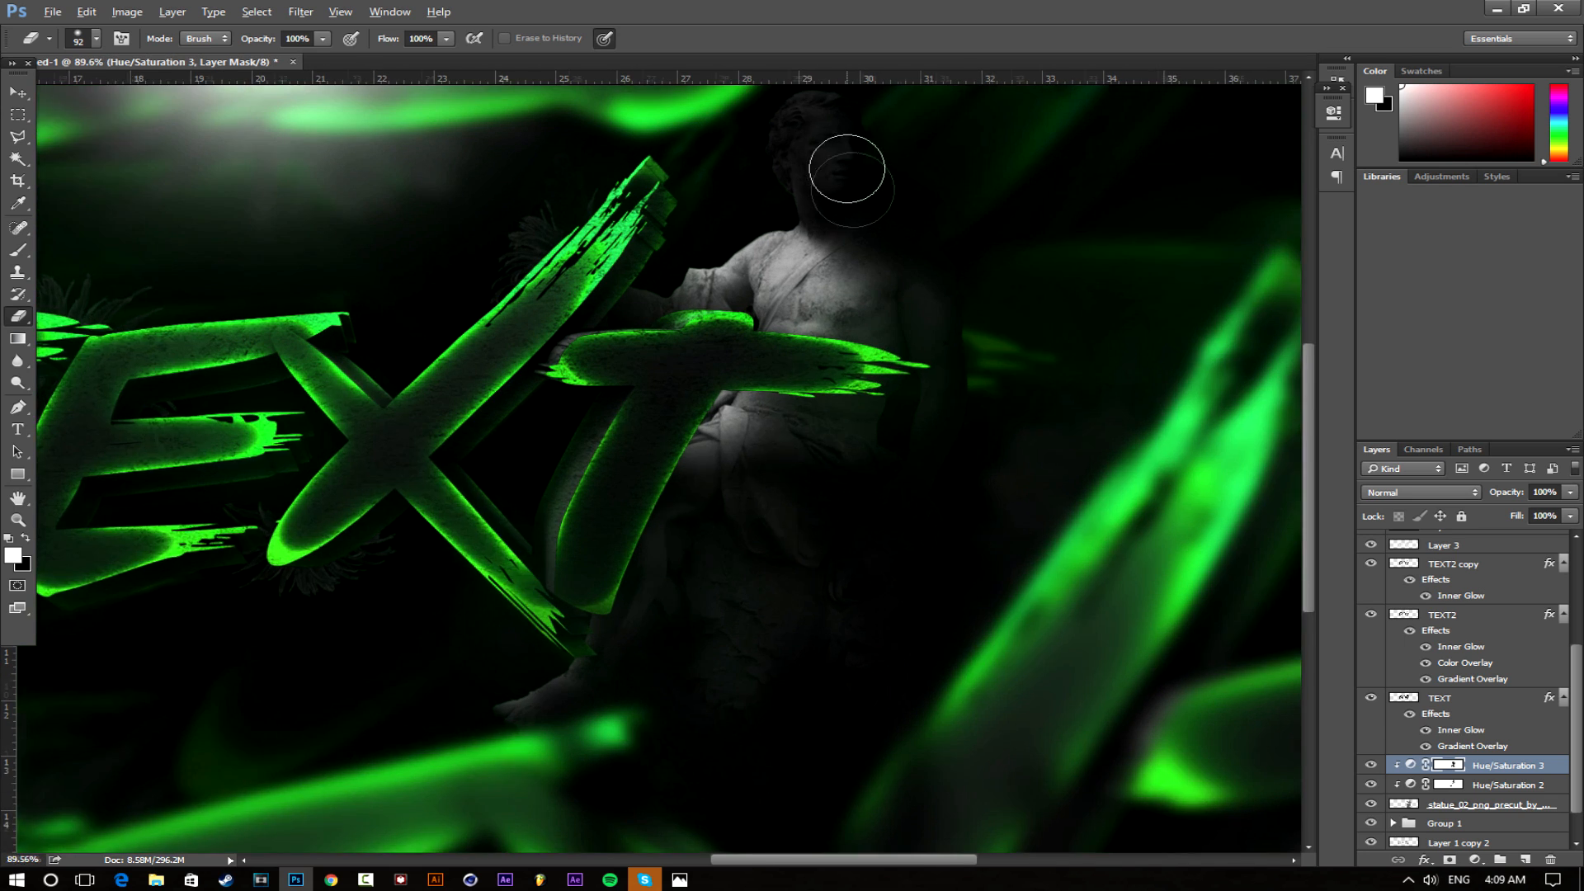
Erase the mask over the light-facing side of the statue's head, neck and upper chest with the 92 px eraser
mouse_move(784, 198)
mouse_down()
mouse_move(798, 142)
mouse_move(802, 155)
mouse_up()
scroll(876, 239, down, 3)
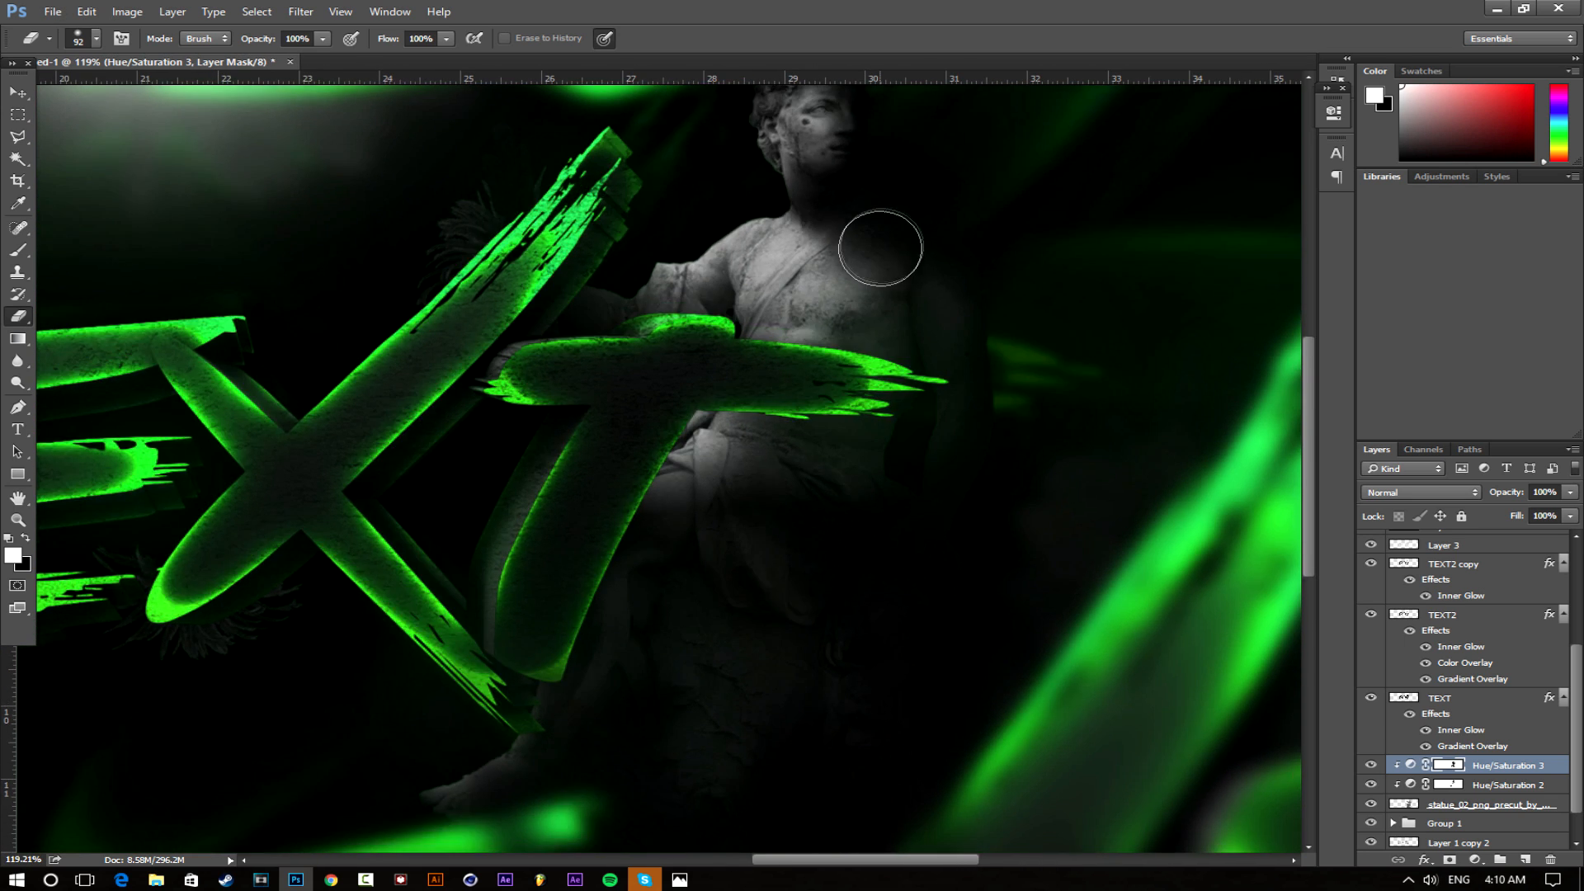
scroll(834, 124, up, 4)
mouse_move(794, 212)
mouse_down()
mouse_move(809, 168)
mouse_move(782, 212)
mouse_move(834, 204)
mouse_move(818, 264)
mouse_up()
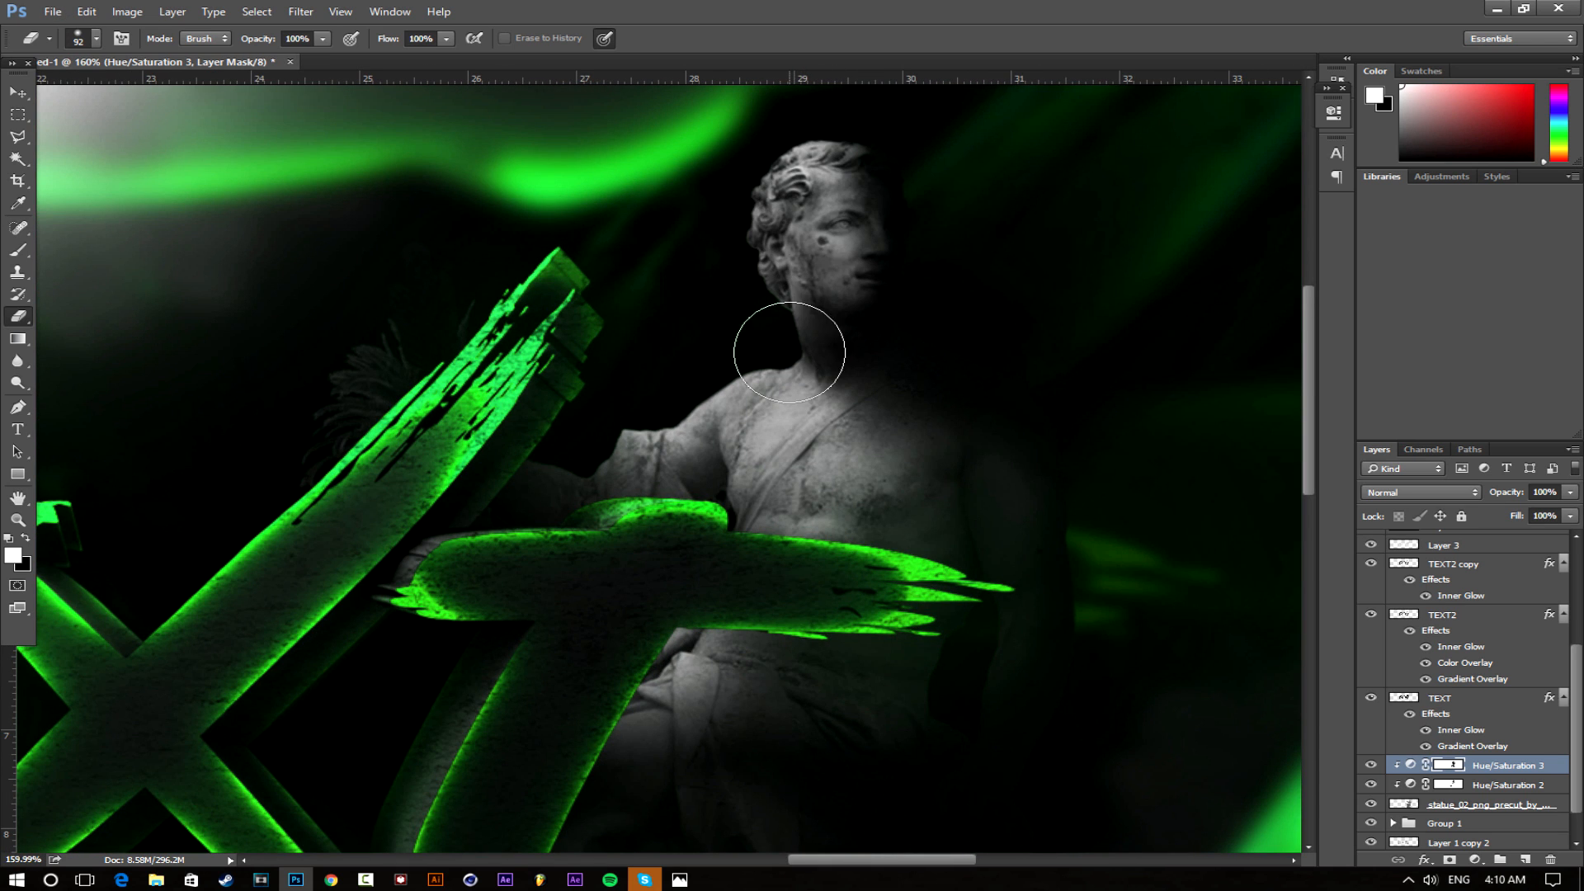
mouse_move(911, 437)
mouse_down()
mouse_move(880, 426)
mouse_move(916, 425)
mouse_up()
scroll(1147, 611, down, 5)
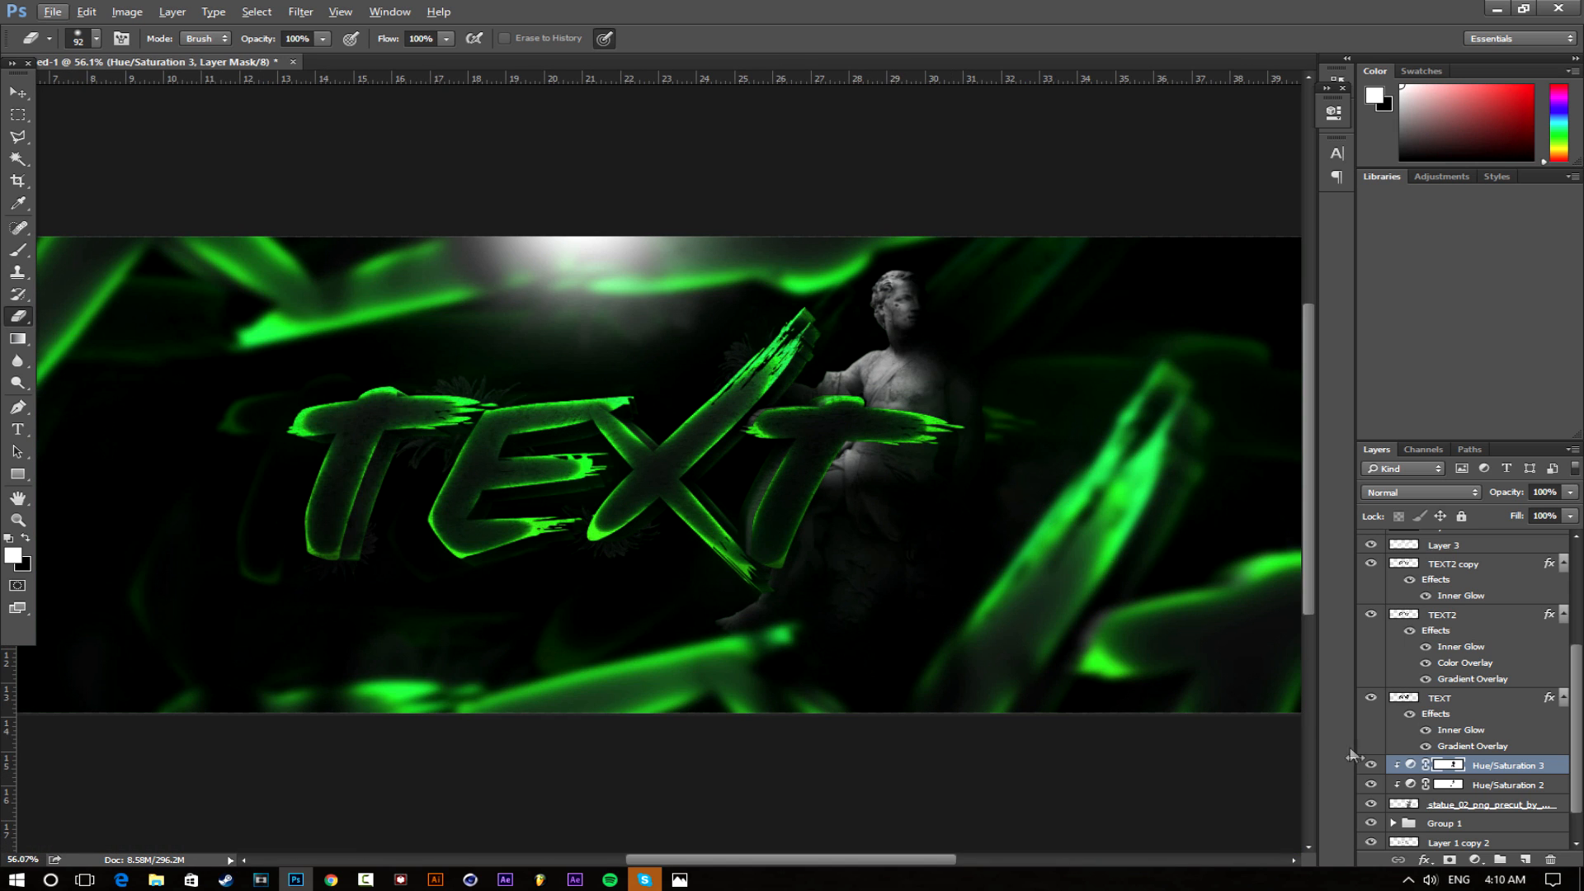
Compare the statue's shading with and without the two Hue/Saturation adjustments by toggling their visibility
click(1371, 765)
click(1370, 765)
click(1371, 765)
click(1370, 765)
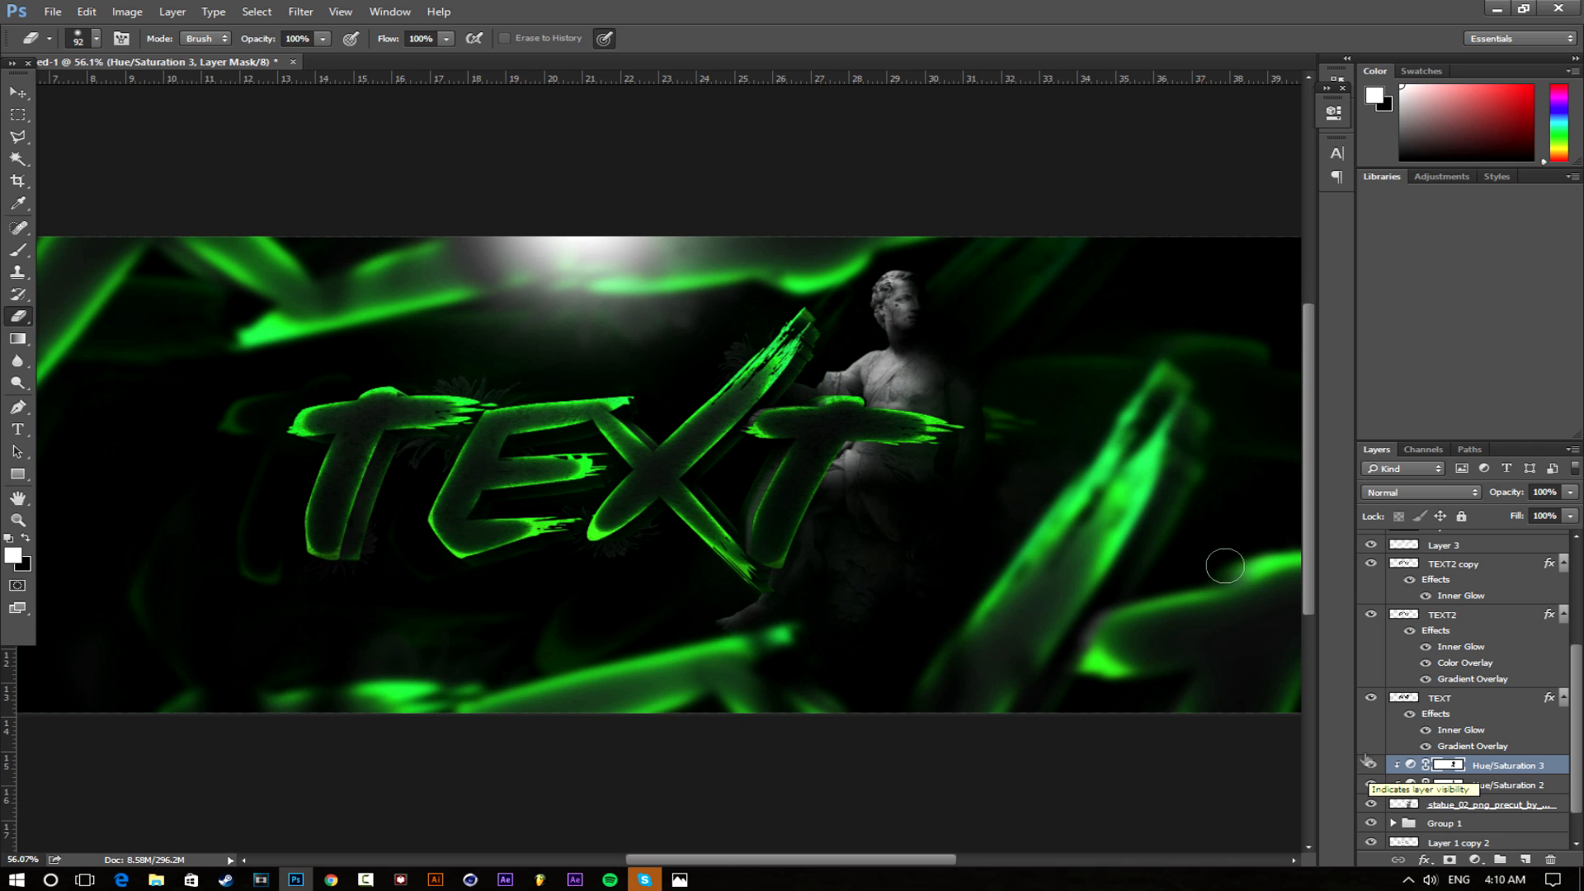
scroll(1025, 349, up, 3)
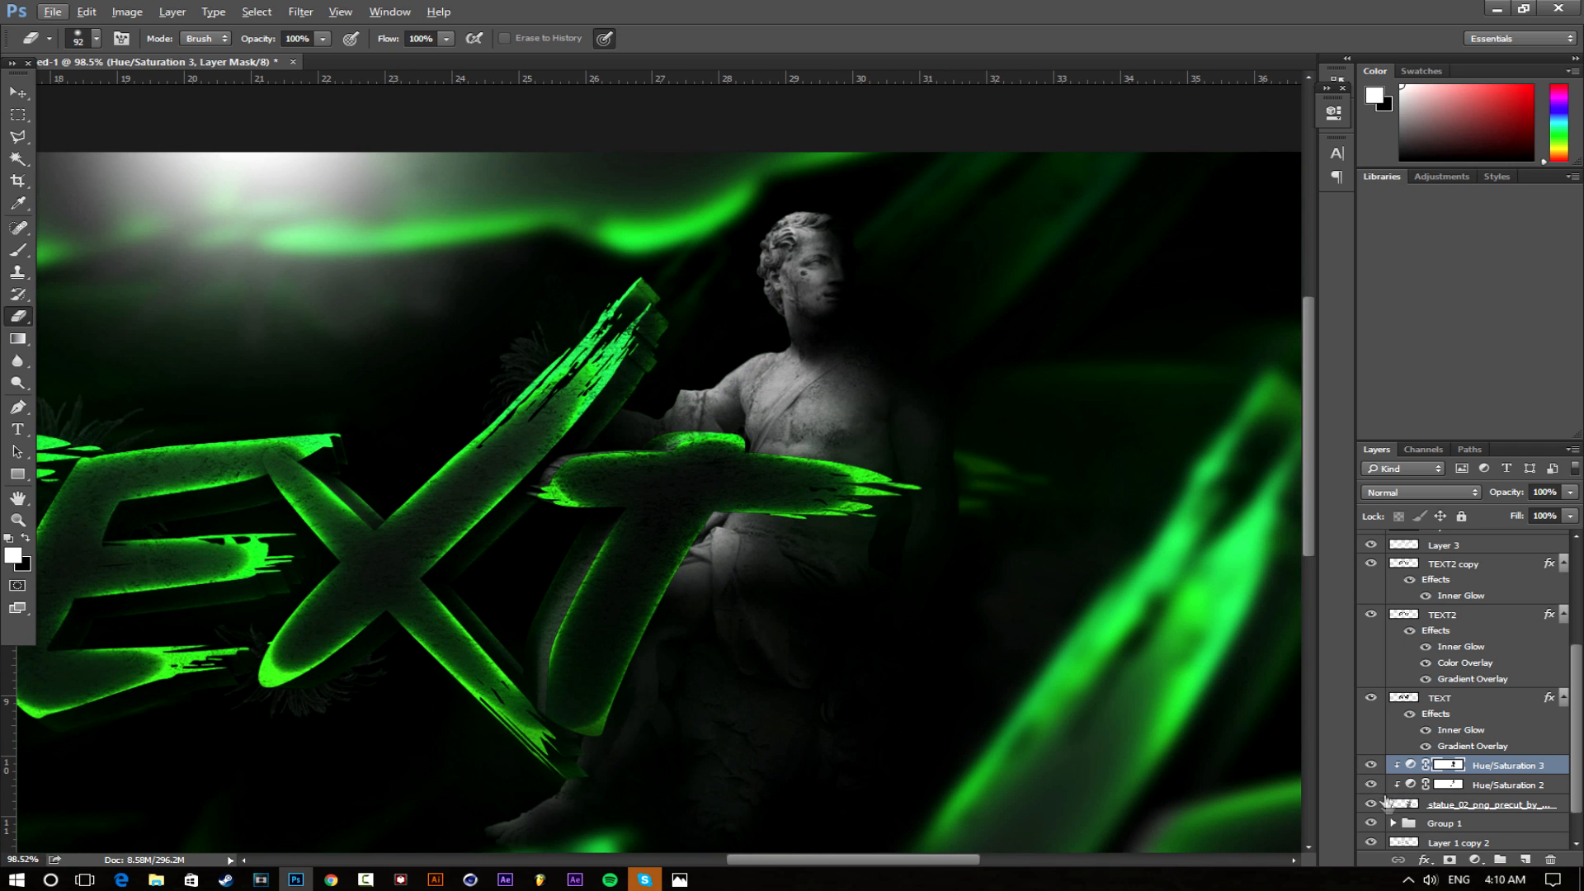
click(1371, 765)
scroll(994, 584, down, 3)
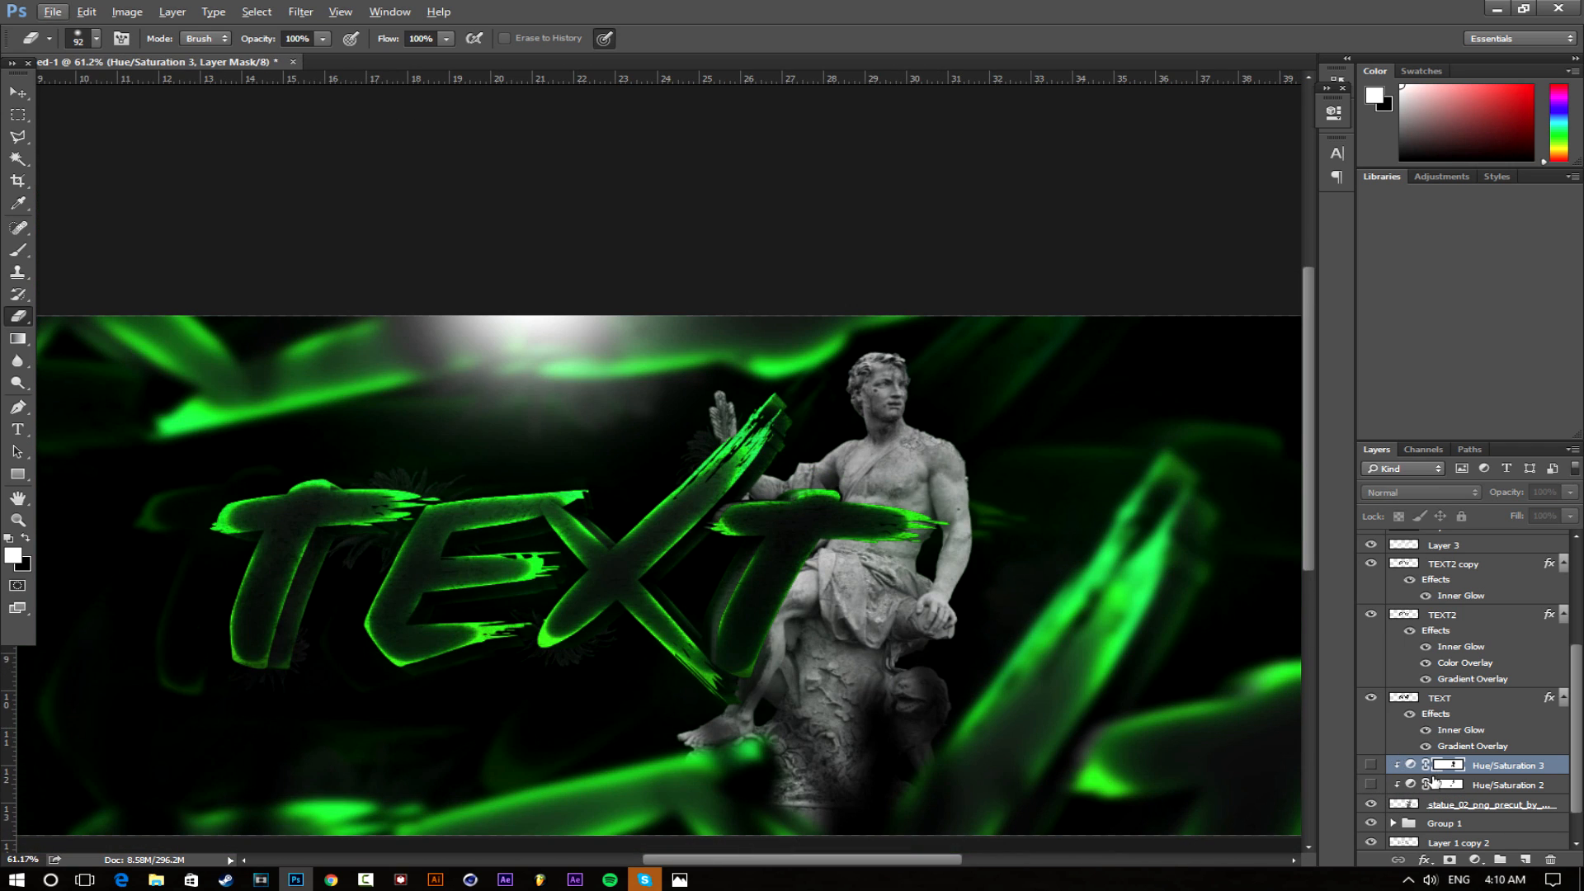
click(1370, 765)
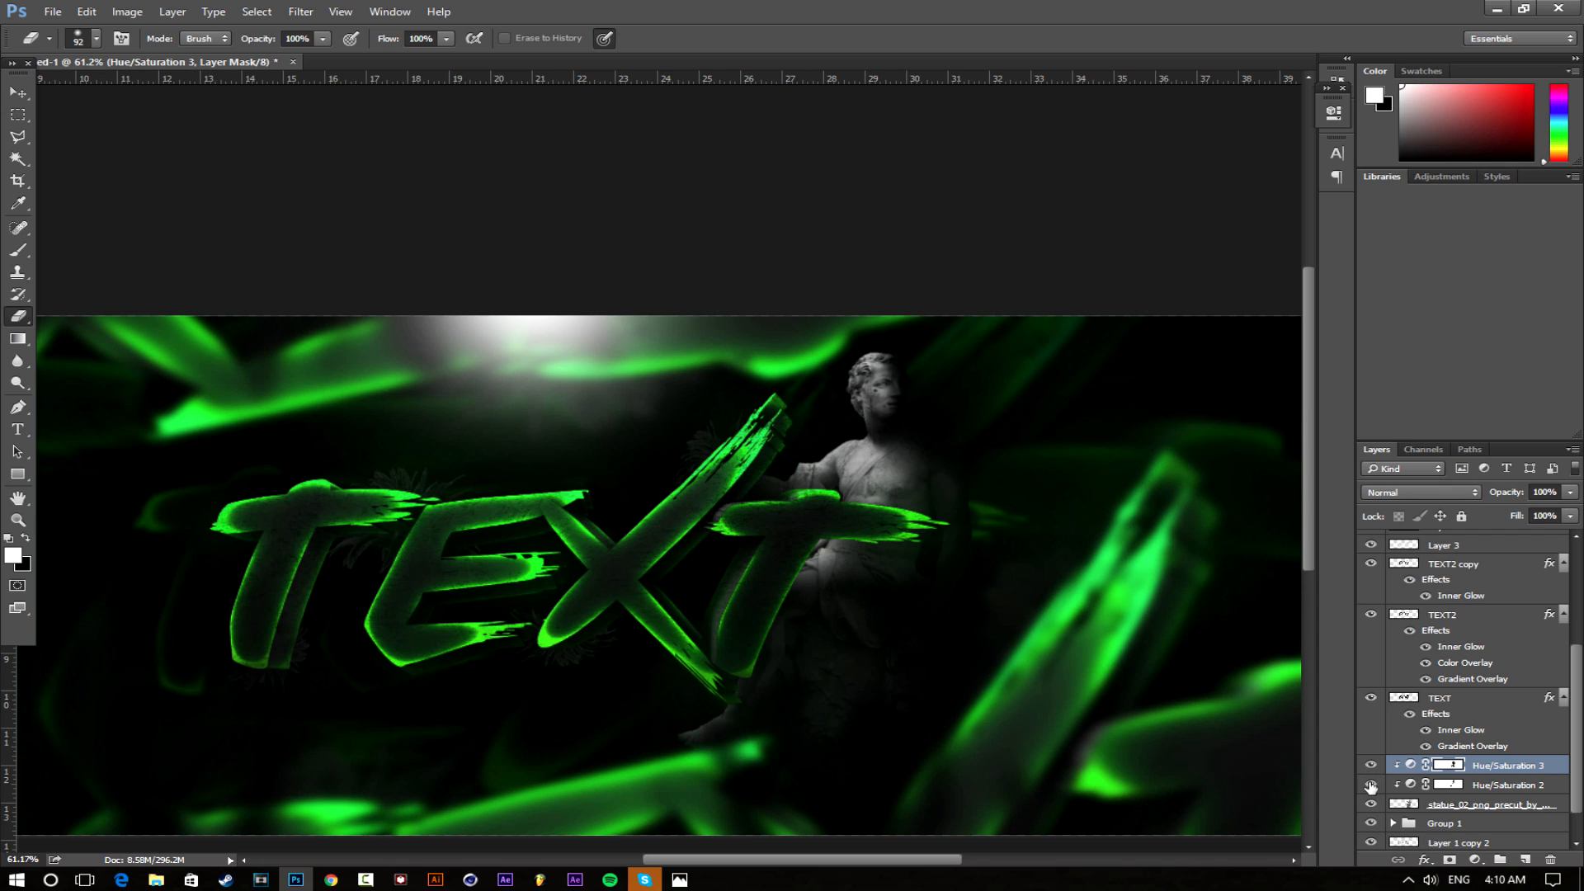
click(1372, 785)
click(1373, 785)
click(1371, 765)
click(1371, 765)
scroll(965, 697, down, 2)
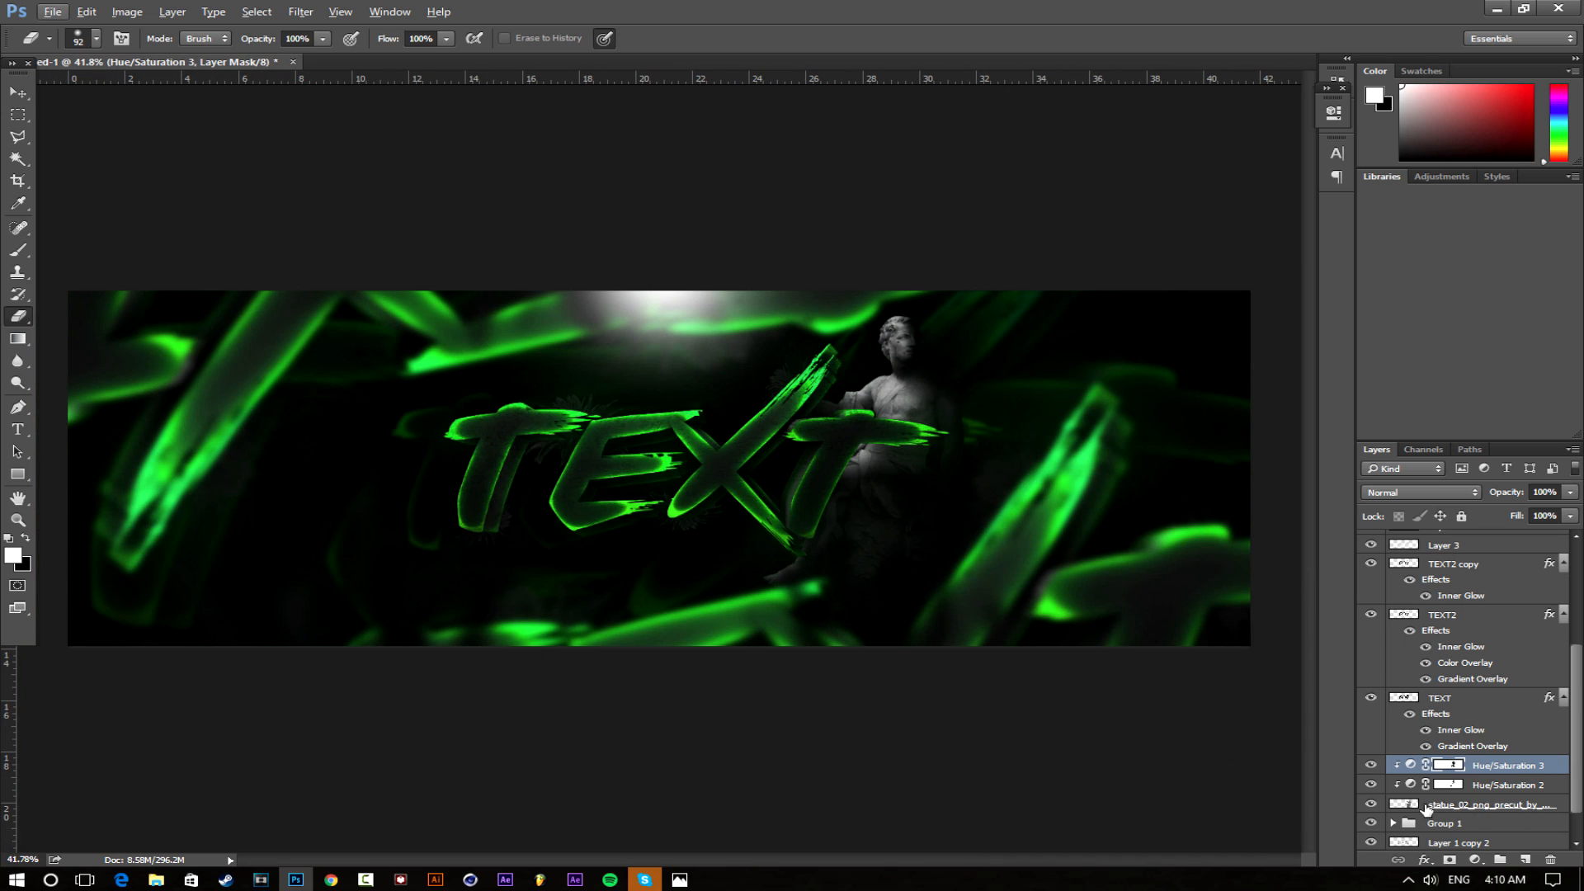
Merge both Hue/Saturation adjustments with the statue layer into a single layer
key(ctrl+2)
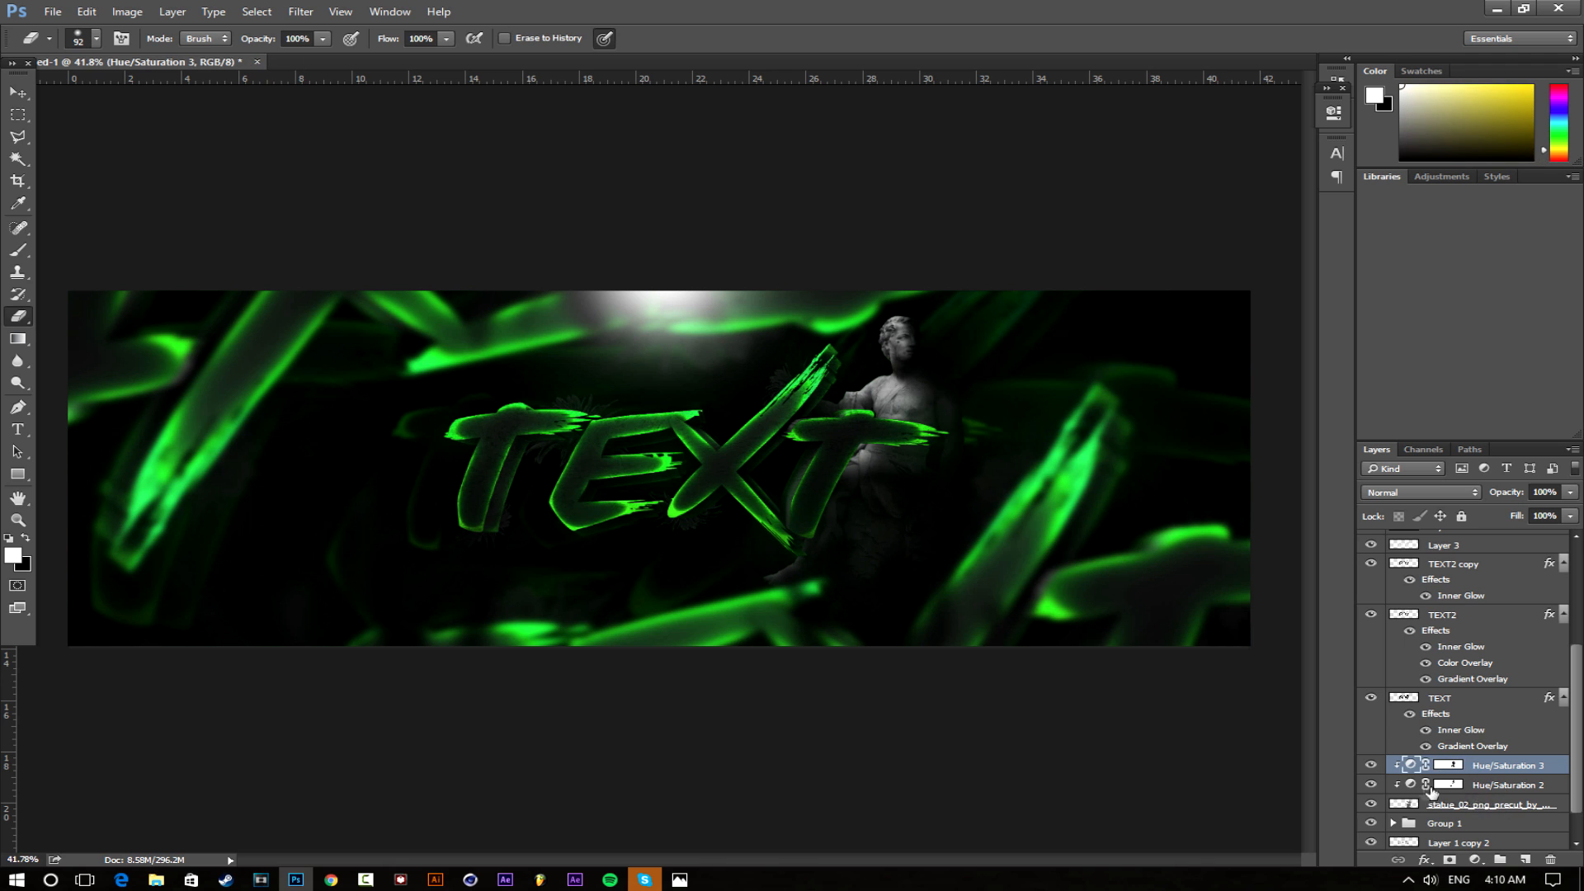
shift+click(1473, 810)
right_click(1473, 810)
click(1439, 602)
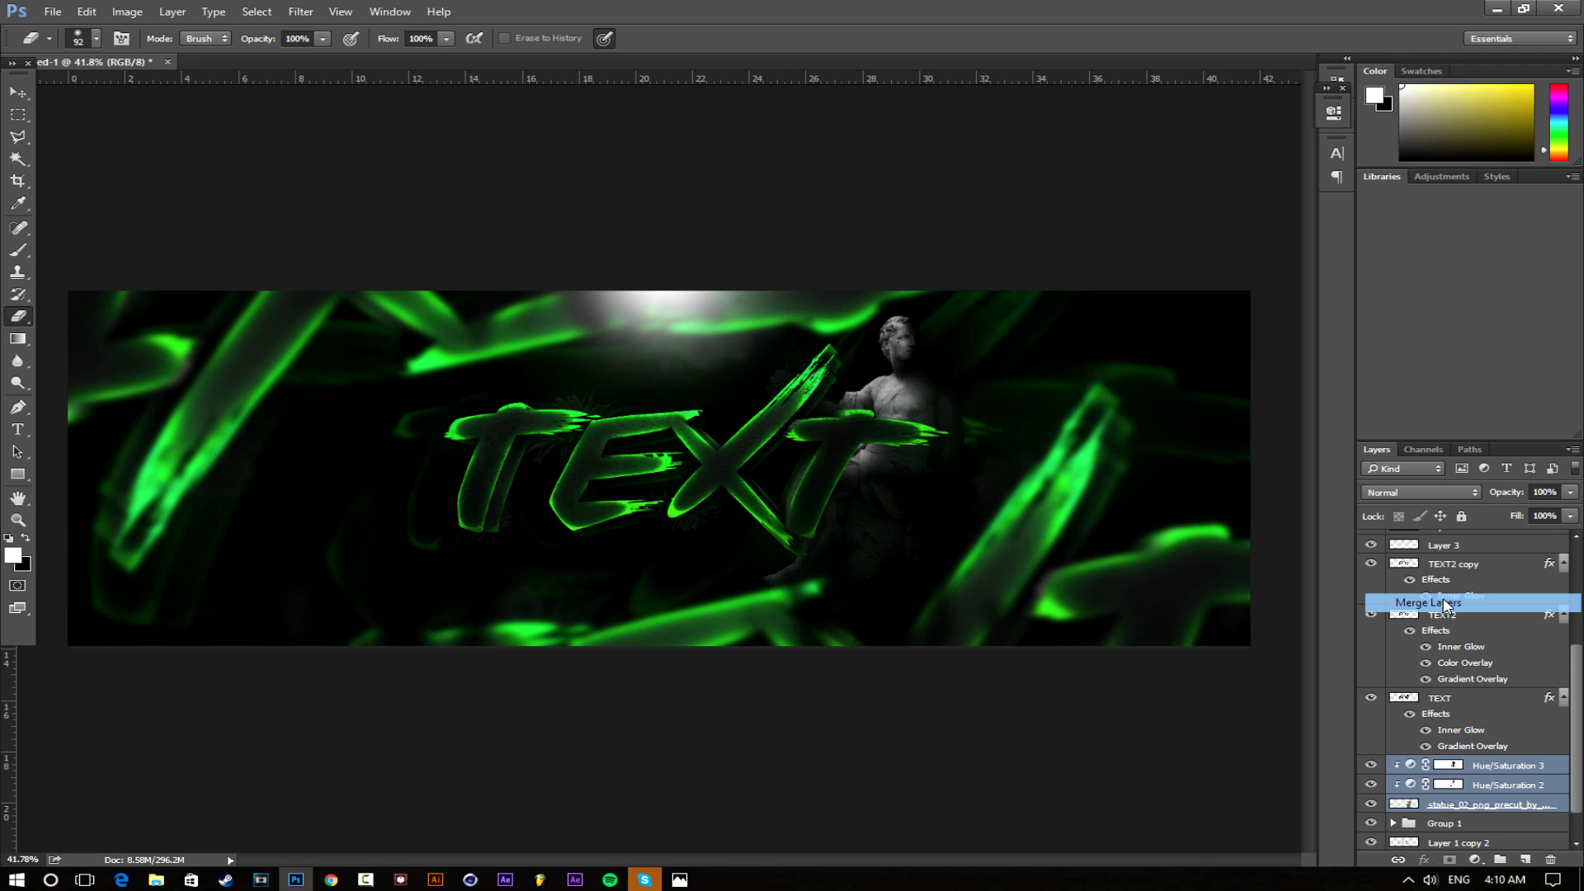
click(1373, 766)
click(1373, 766)
Move the merged statue layer beneath Group 1 so the palm leaves overlap the statue, and check the overlap
scroll(947, 404, up, 3)
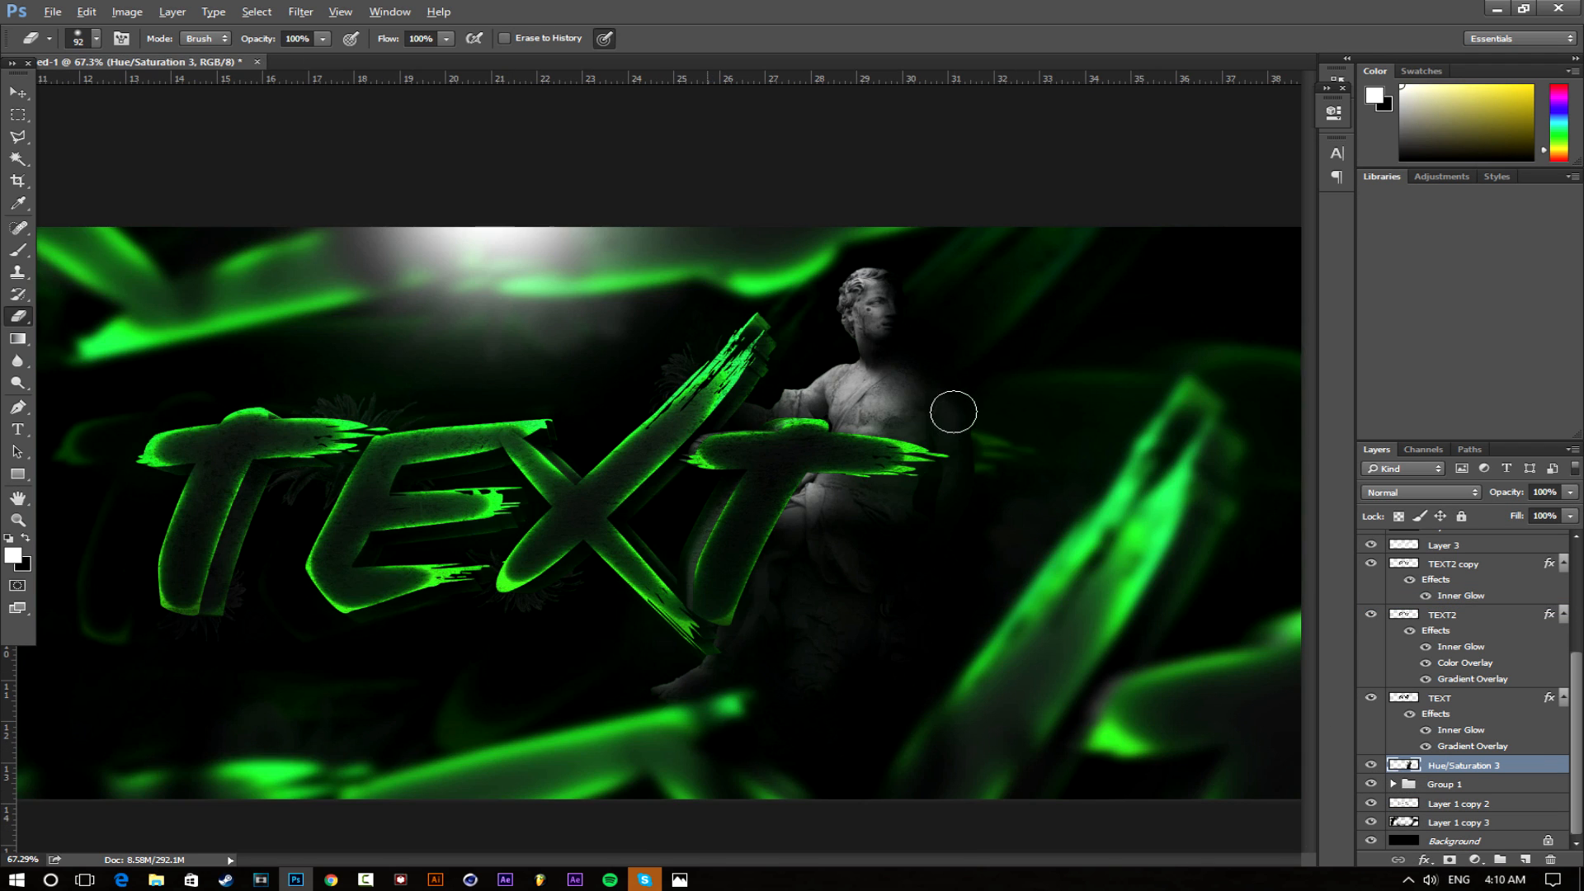
click(1373, 765)
click(1373, 766)
drag(1446, 770, 1444, 792)
scroll(947, 493, up, 3)
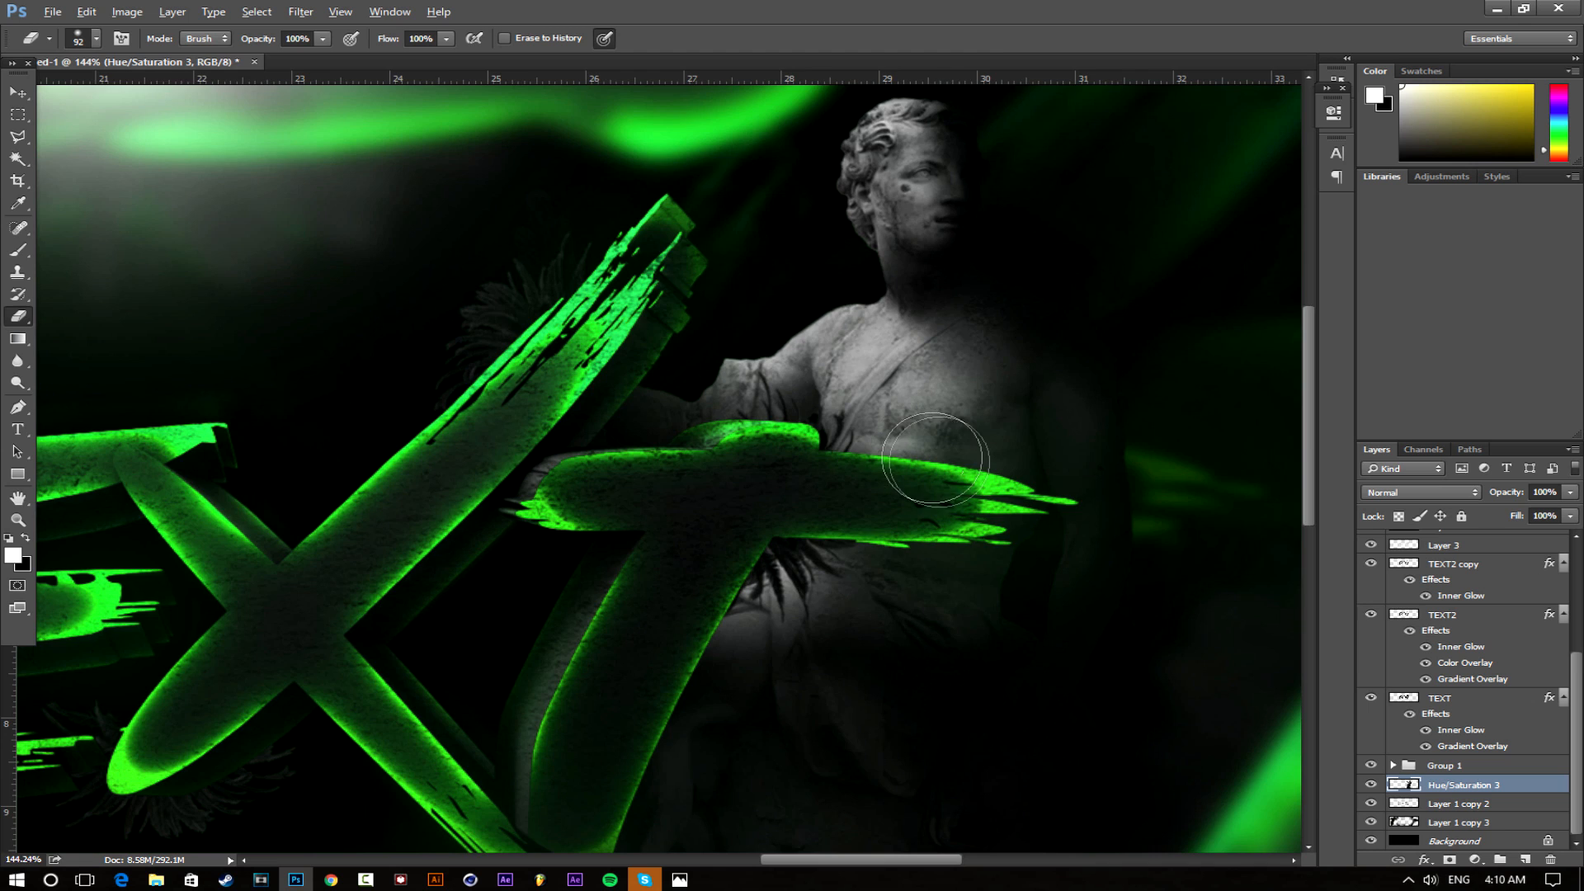
scroll(924, 487, down, 3)
scroll(905, 479, up, 1)
scroll(916, 496, down, 2)
scroll(937, 523, up, 2)
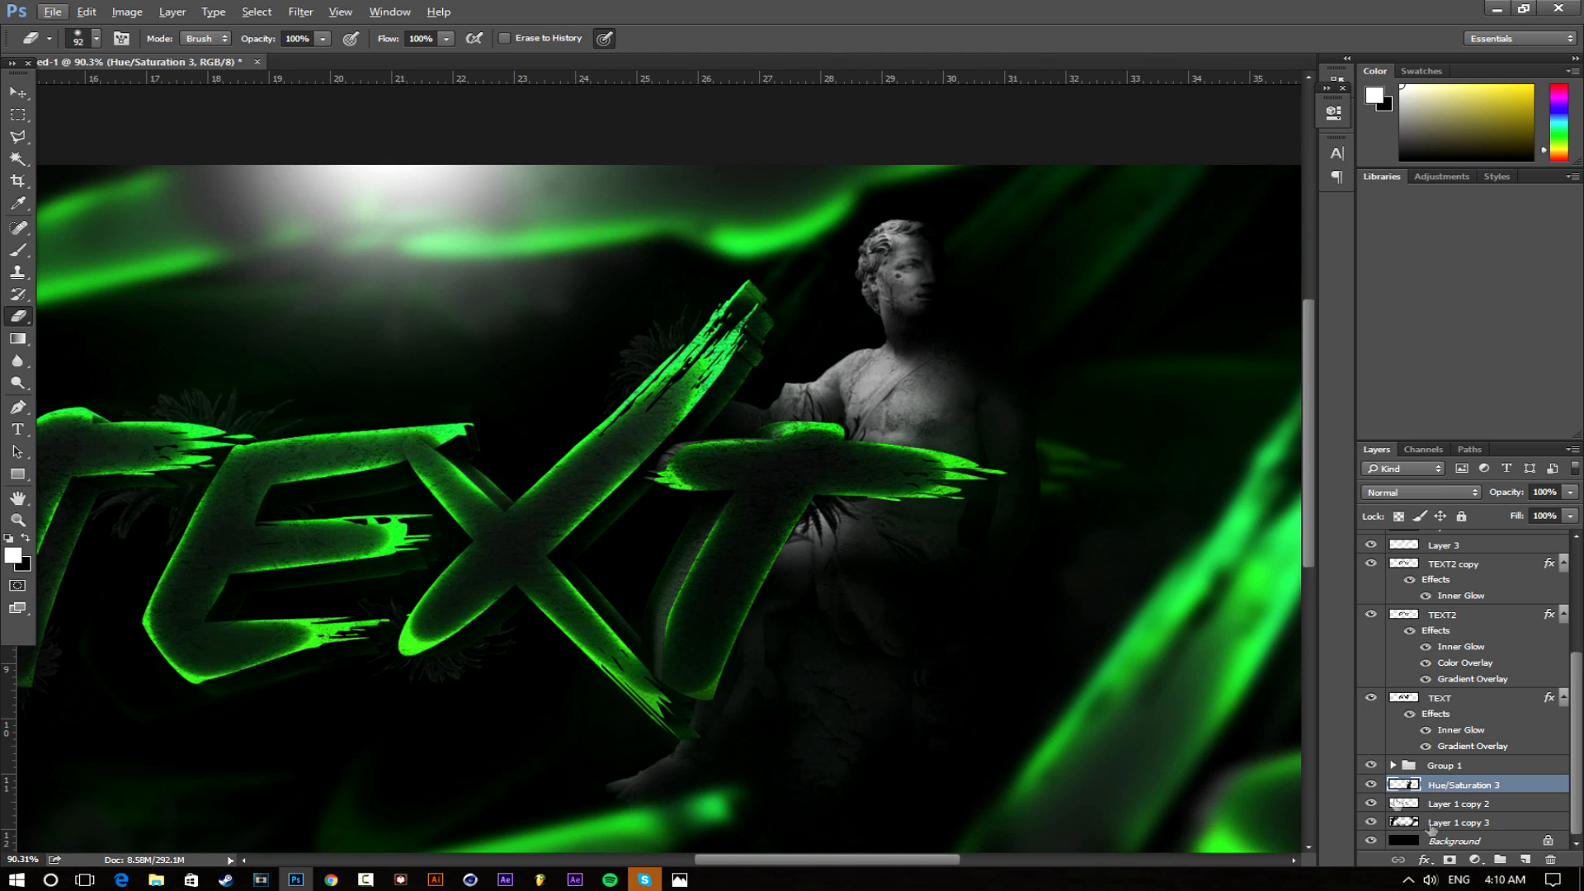
Add a new empty layer above the statue and clip it to the merged statue layer
click(1525, 859)
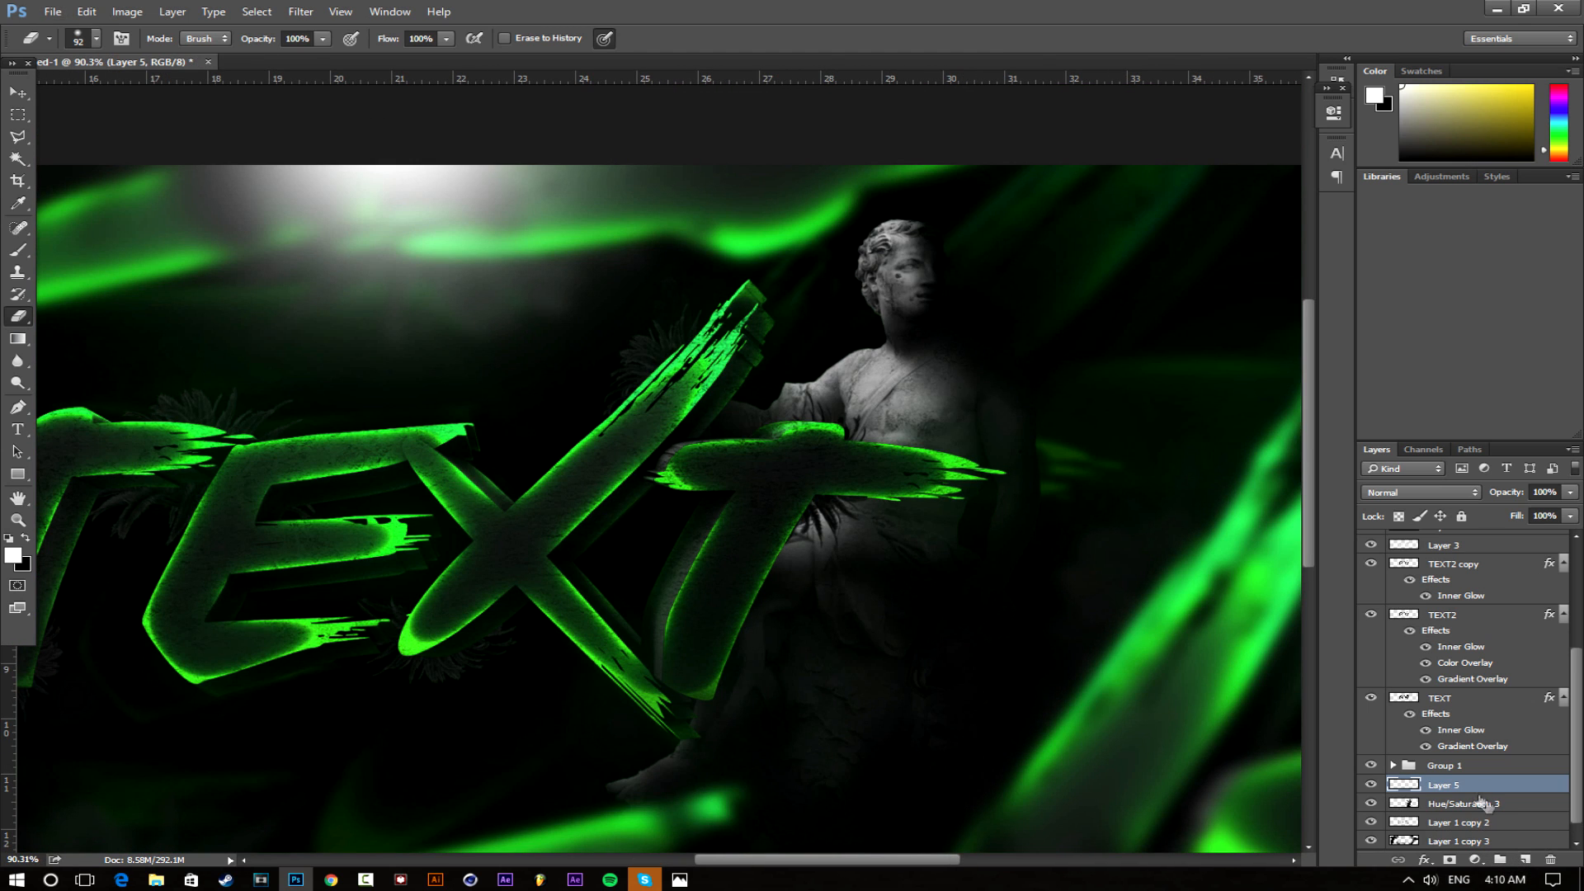
right_click(1481, 788)
click(1454, 383)
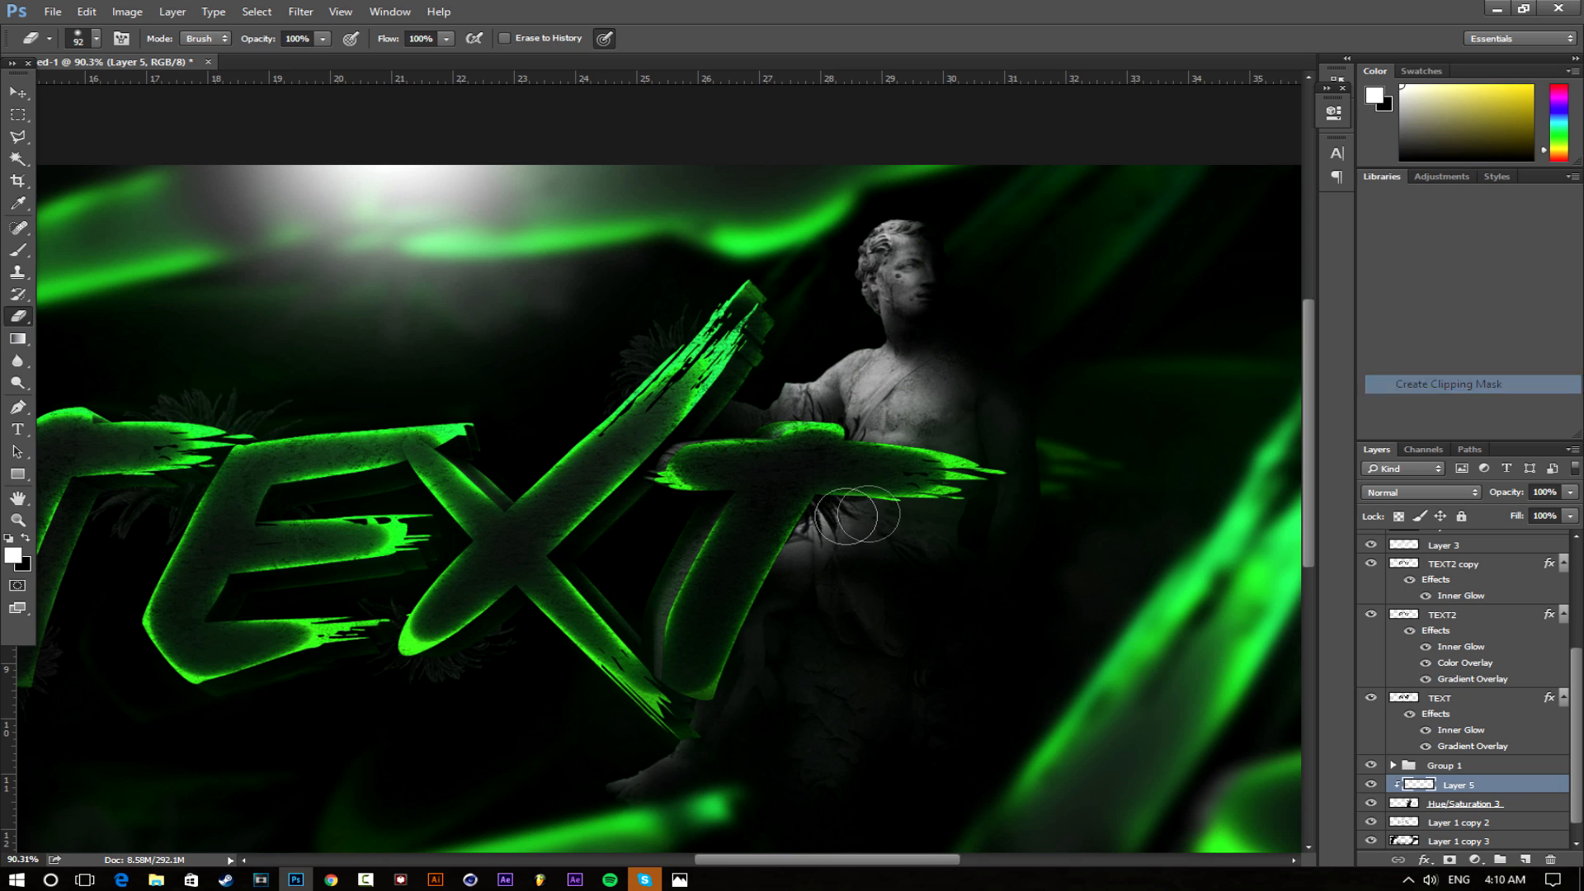
Paint black over the statue's waist and thighs below the last T, enlarging the soft brush to 192 px, and set the layer's opacity to 89%
click(21, 252)
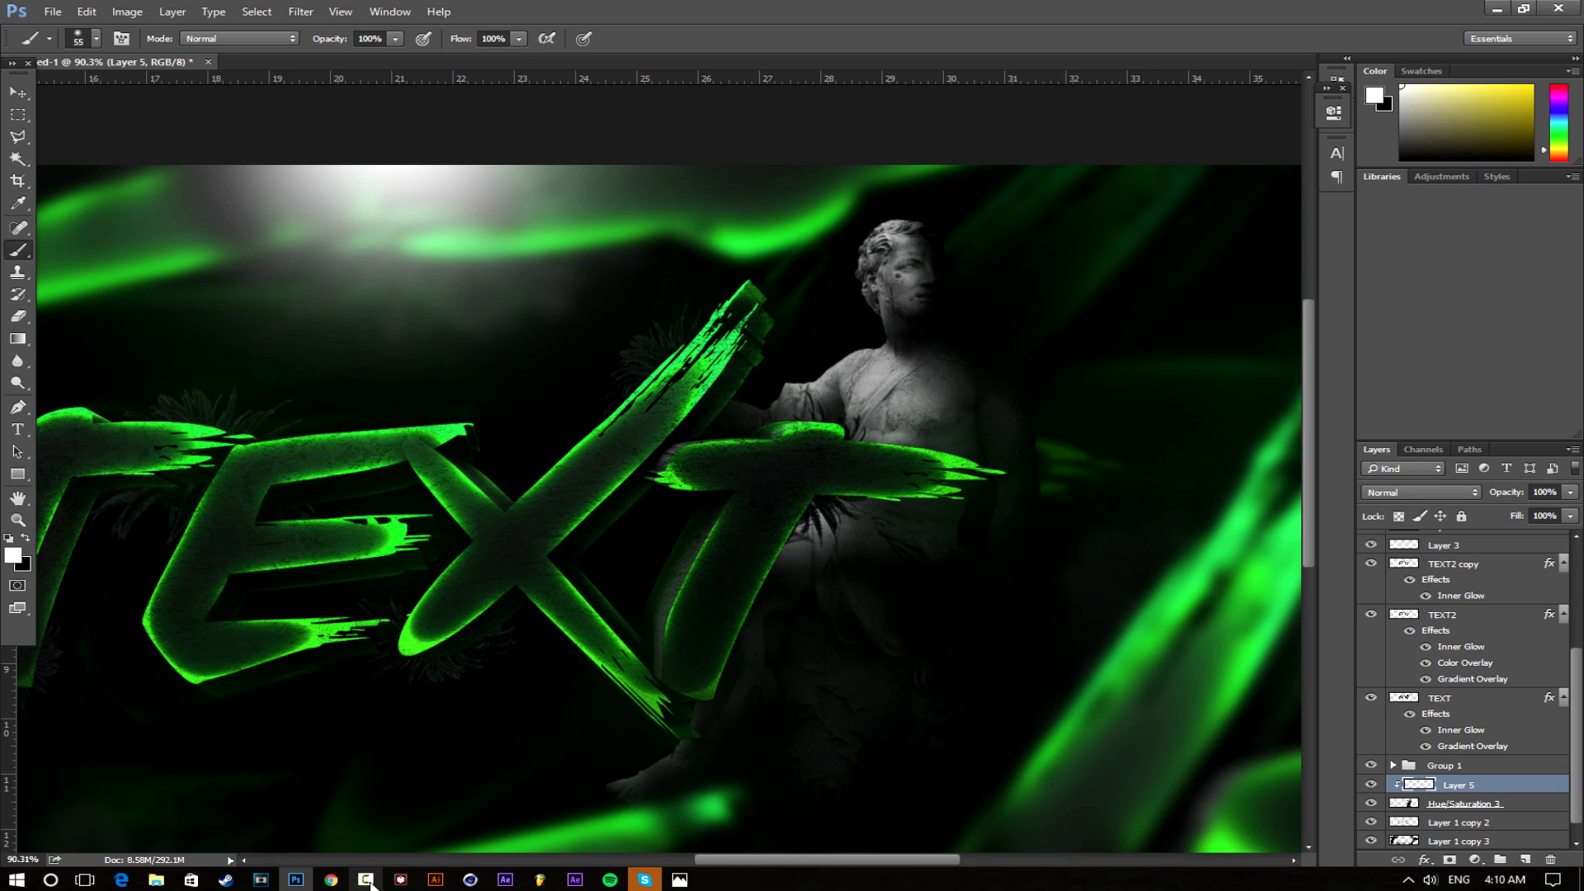
alt+drag(700, 552, 738, 555)
mouse_move(849, 488)
alt+mouse_down()
mouse_move(889, 490)
mouse_move(893, 474)
alt+mouse_up()
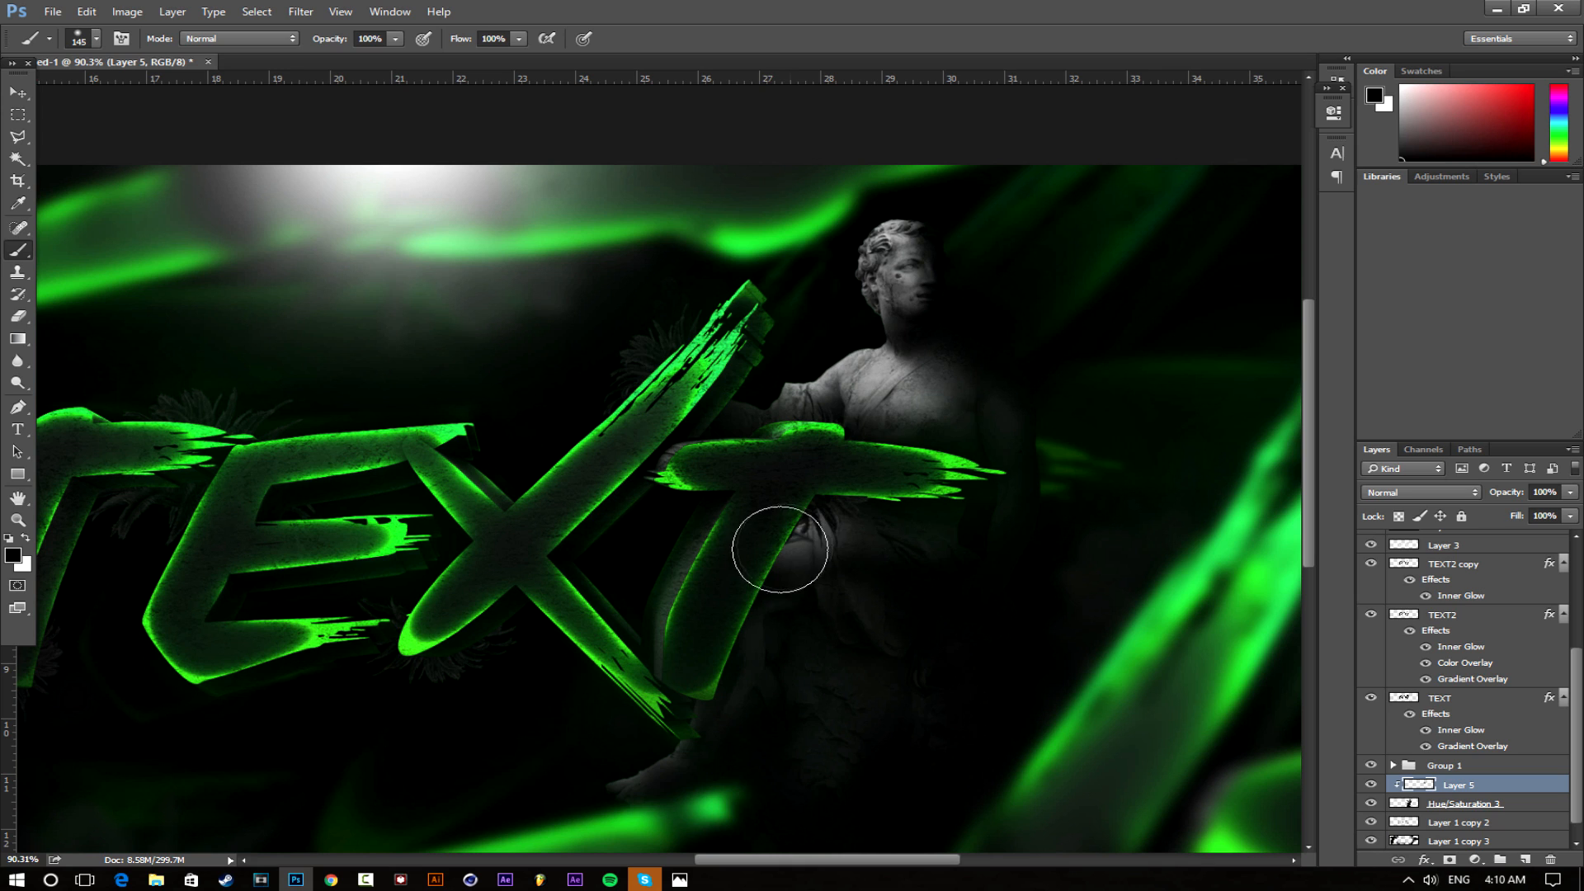
alt+drag(750, 537, 790, 528)
click(791, 527)
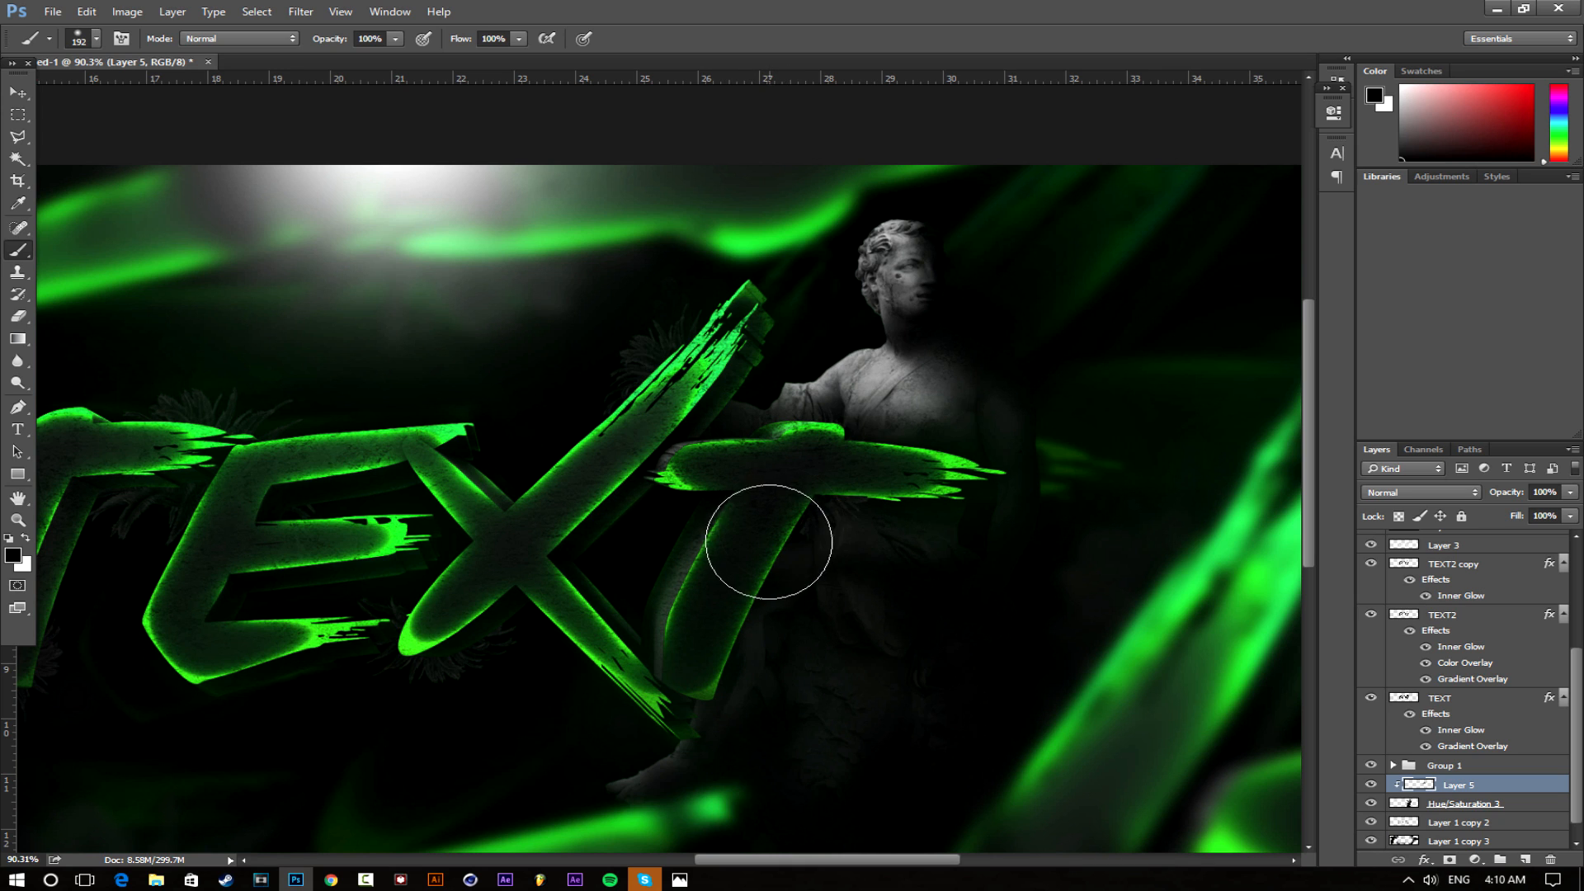
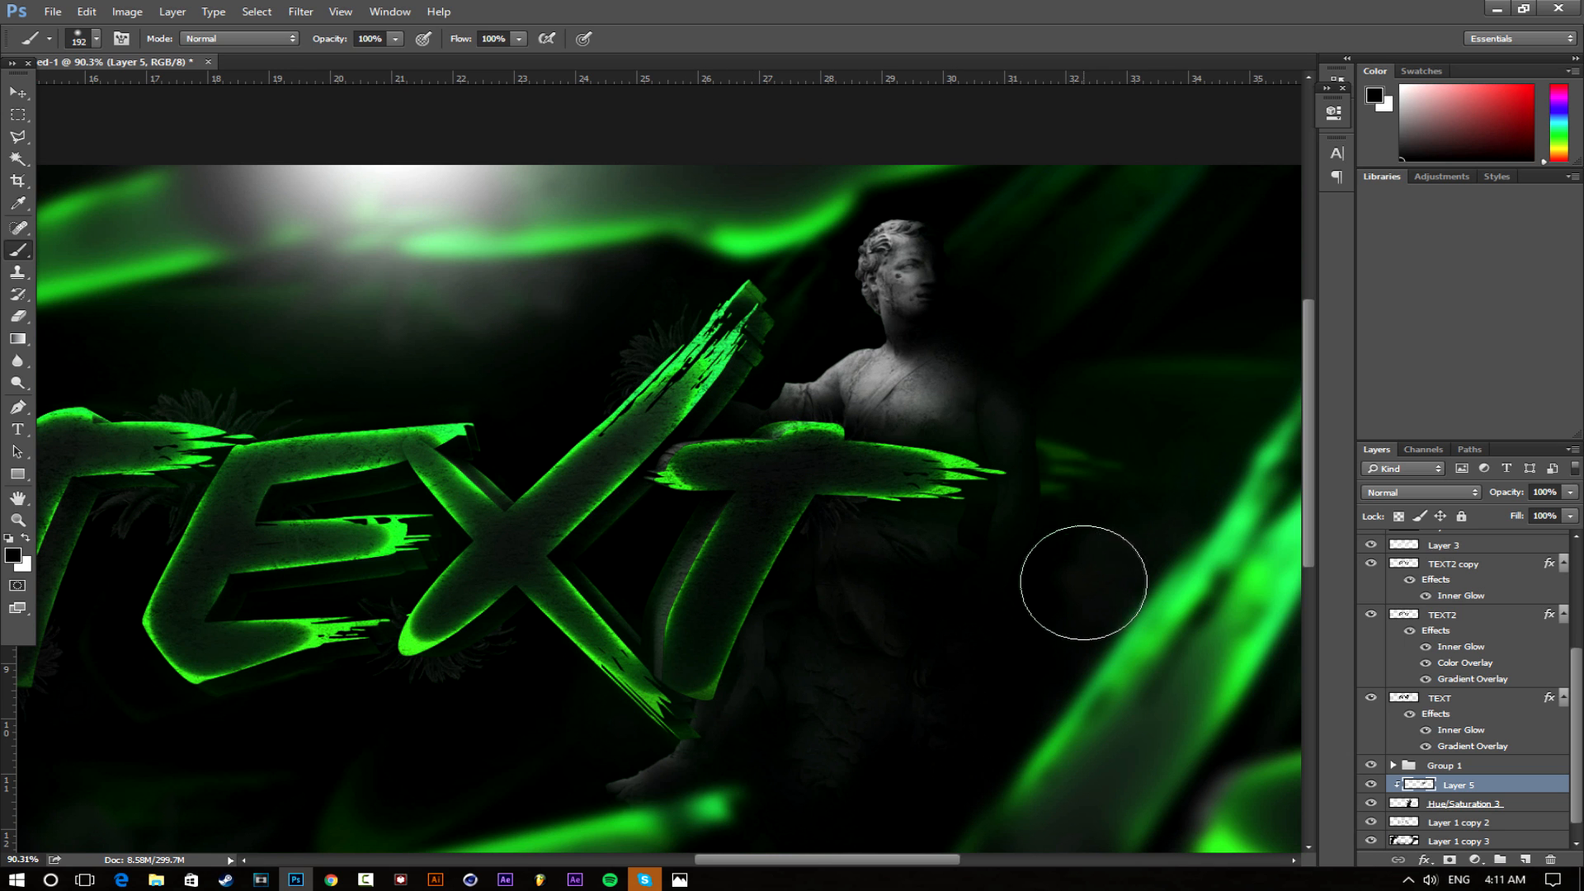
drag(941, 477, 892, 474)
scroll(1201, 542, down, 5)
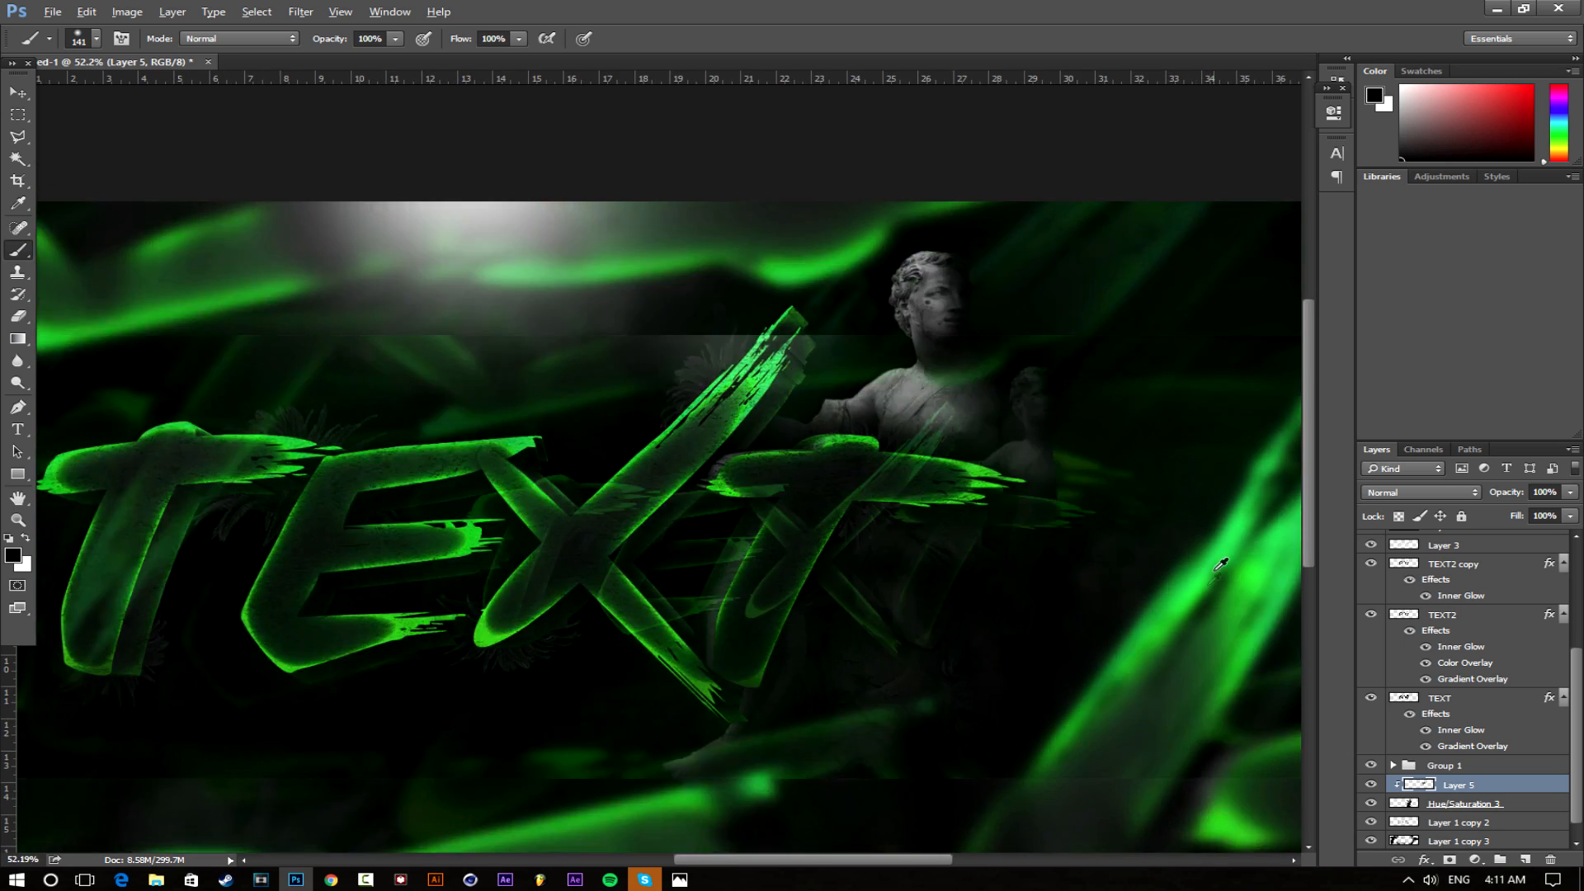
scroll(862, 458, up, 5)
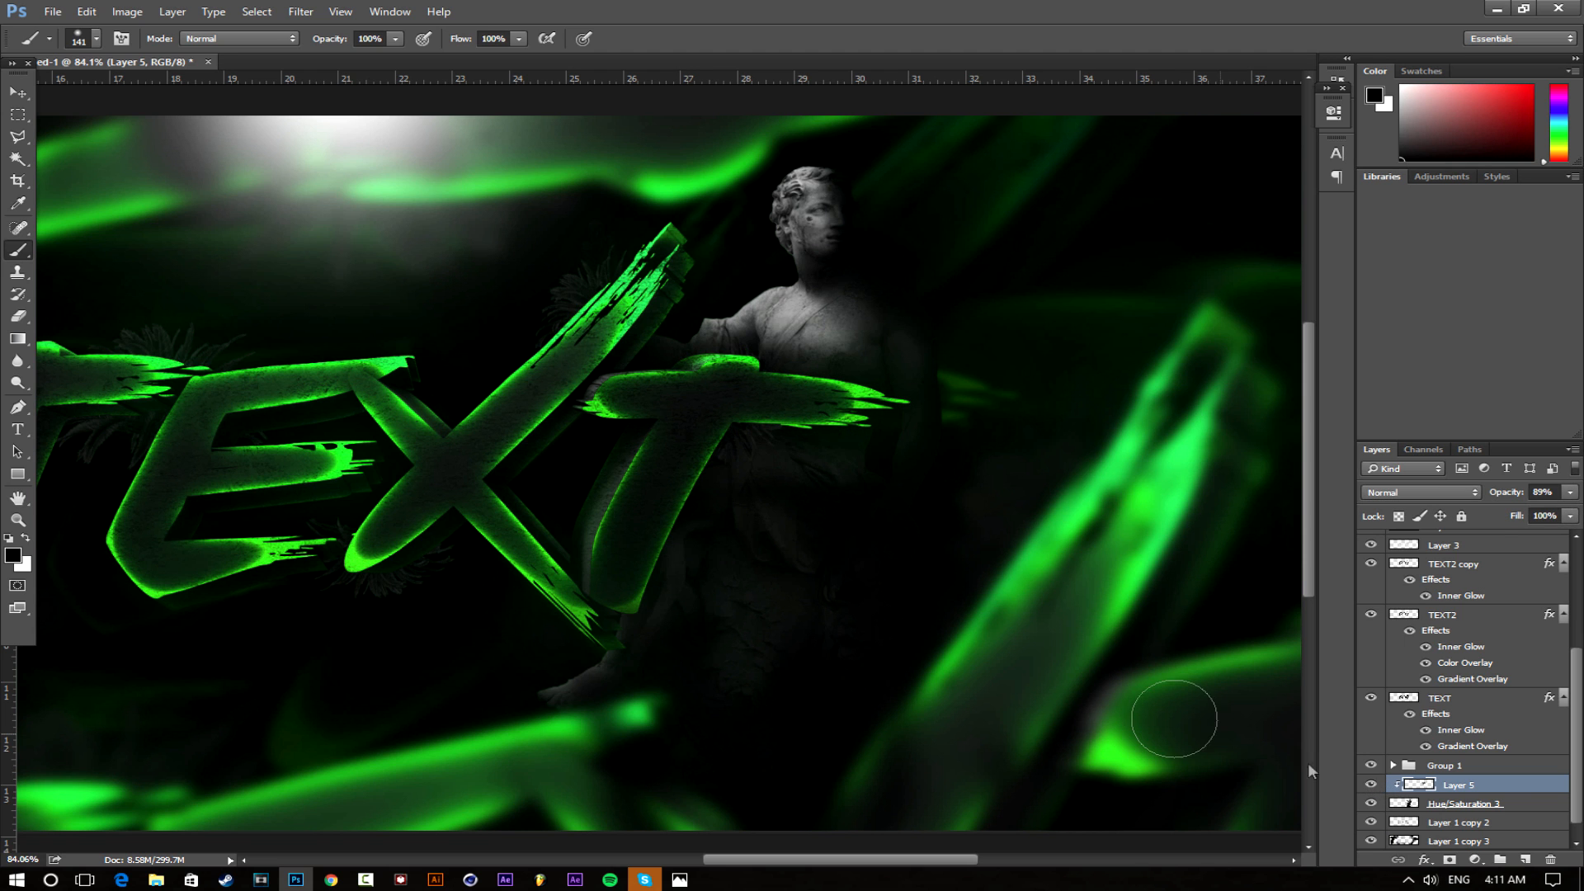
Examine the whole banner at reduced size and the statue's shading around the last T
click(17, 519)
scroll(651, 460, down, 5)
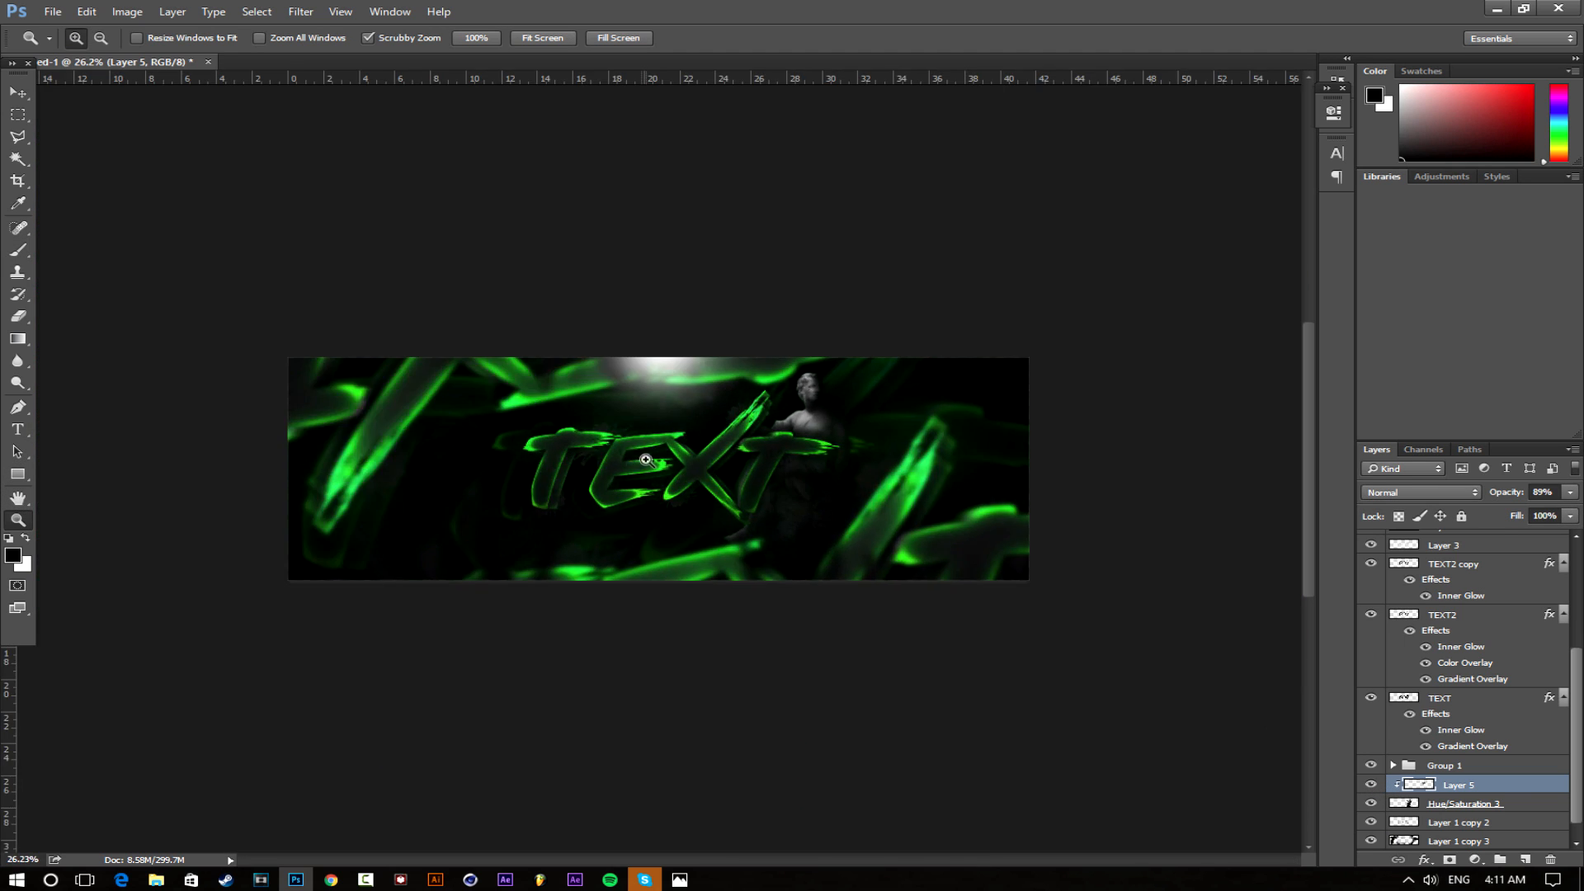
scroll(755, 459, up, 3)
scroll(772, 478, down, 4)
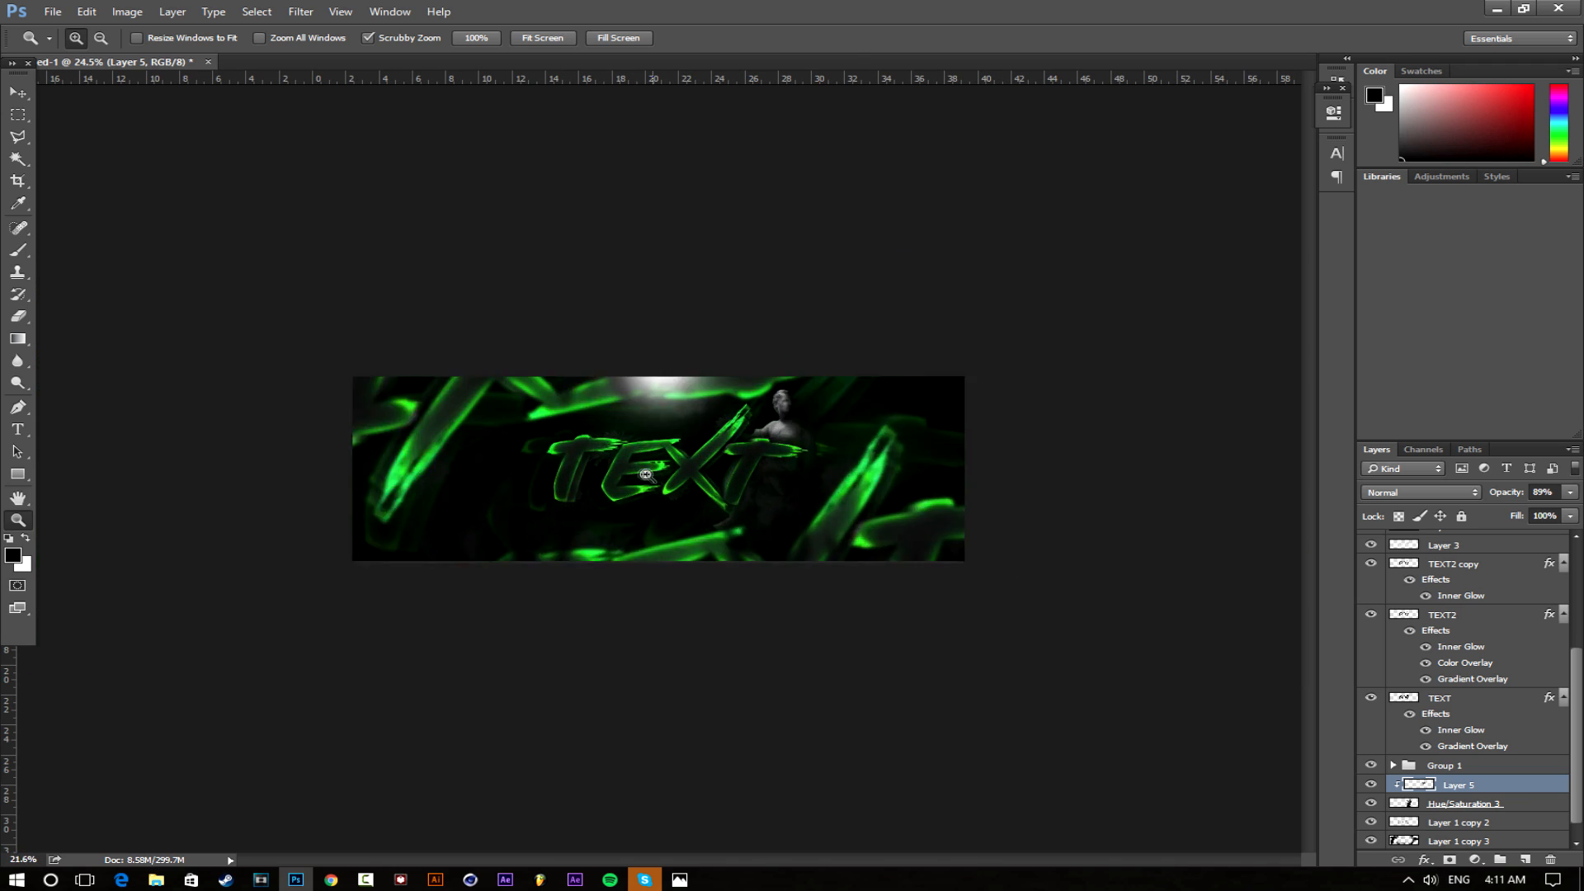
scroll(646, 473, up, 4)
scroll(982, 417, up, 2)
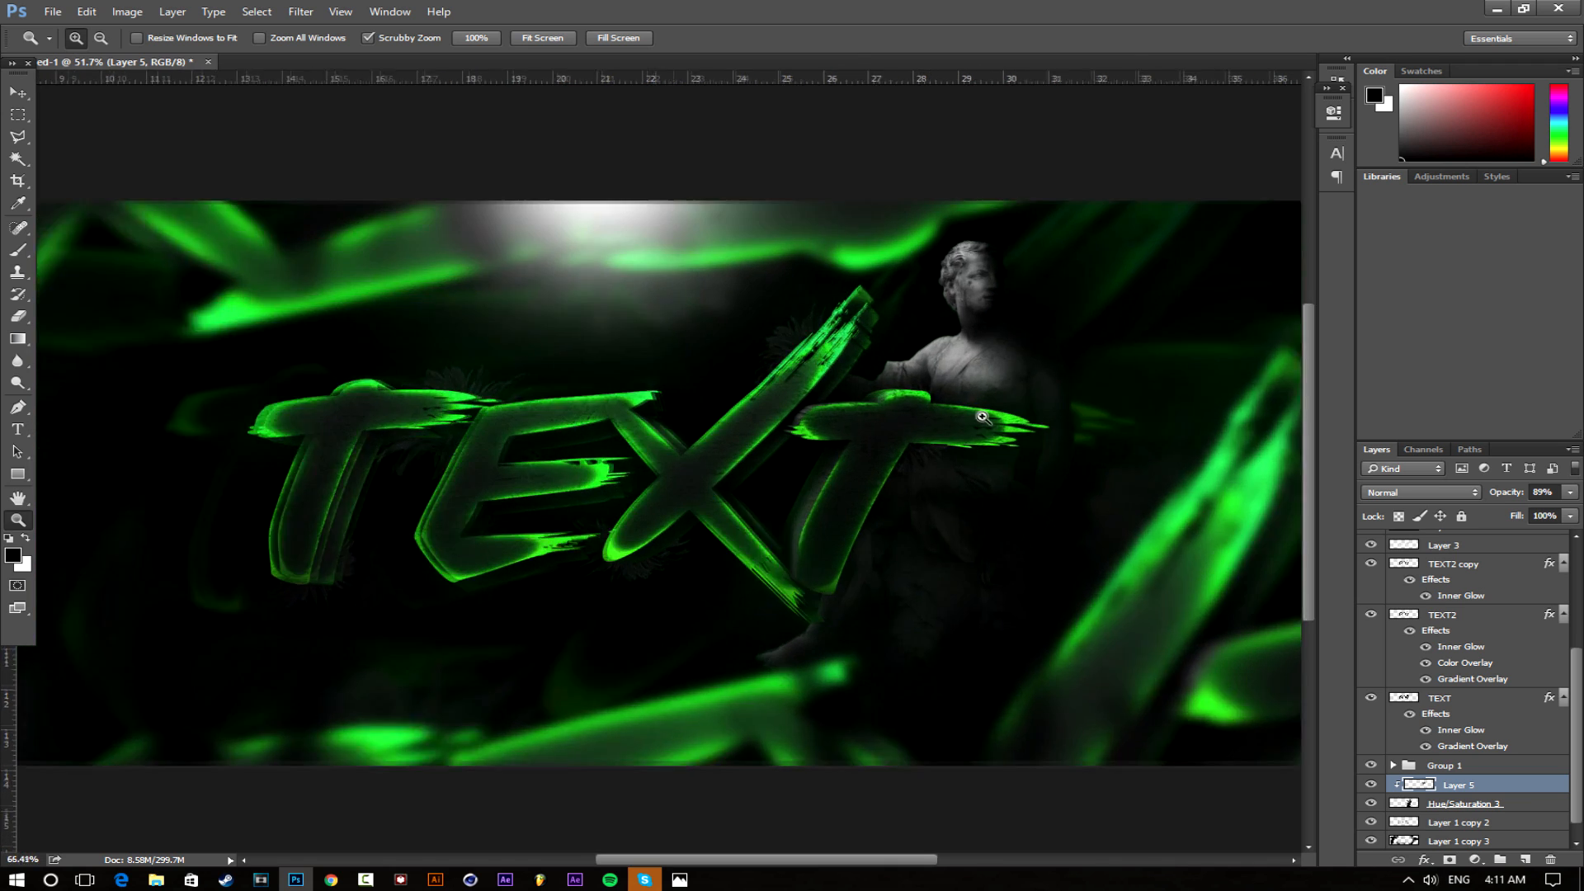
Examine the lettering and overhead light of the reference Header.png in Photos, and return to Photoshop
scroll(982, 416, up, 2)
mouse_move(679, 879)
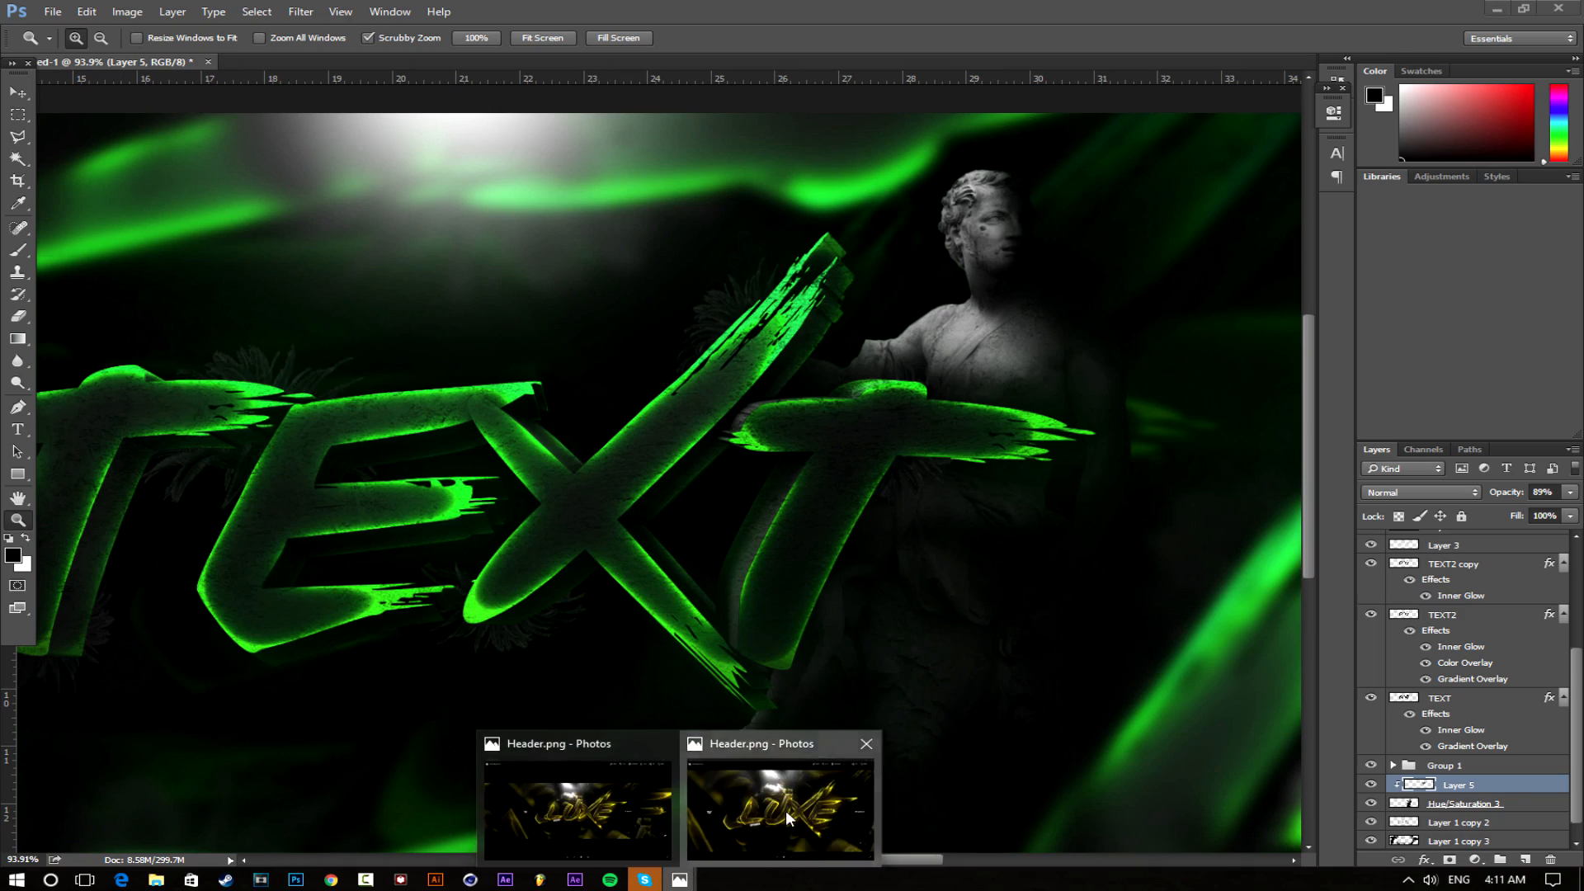
click(785, 810)
scroll(586, 311, up, 4)
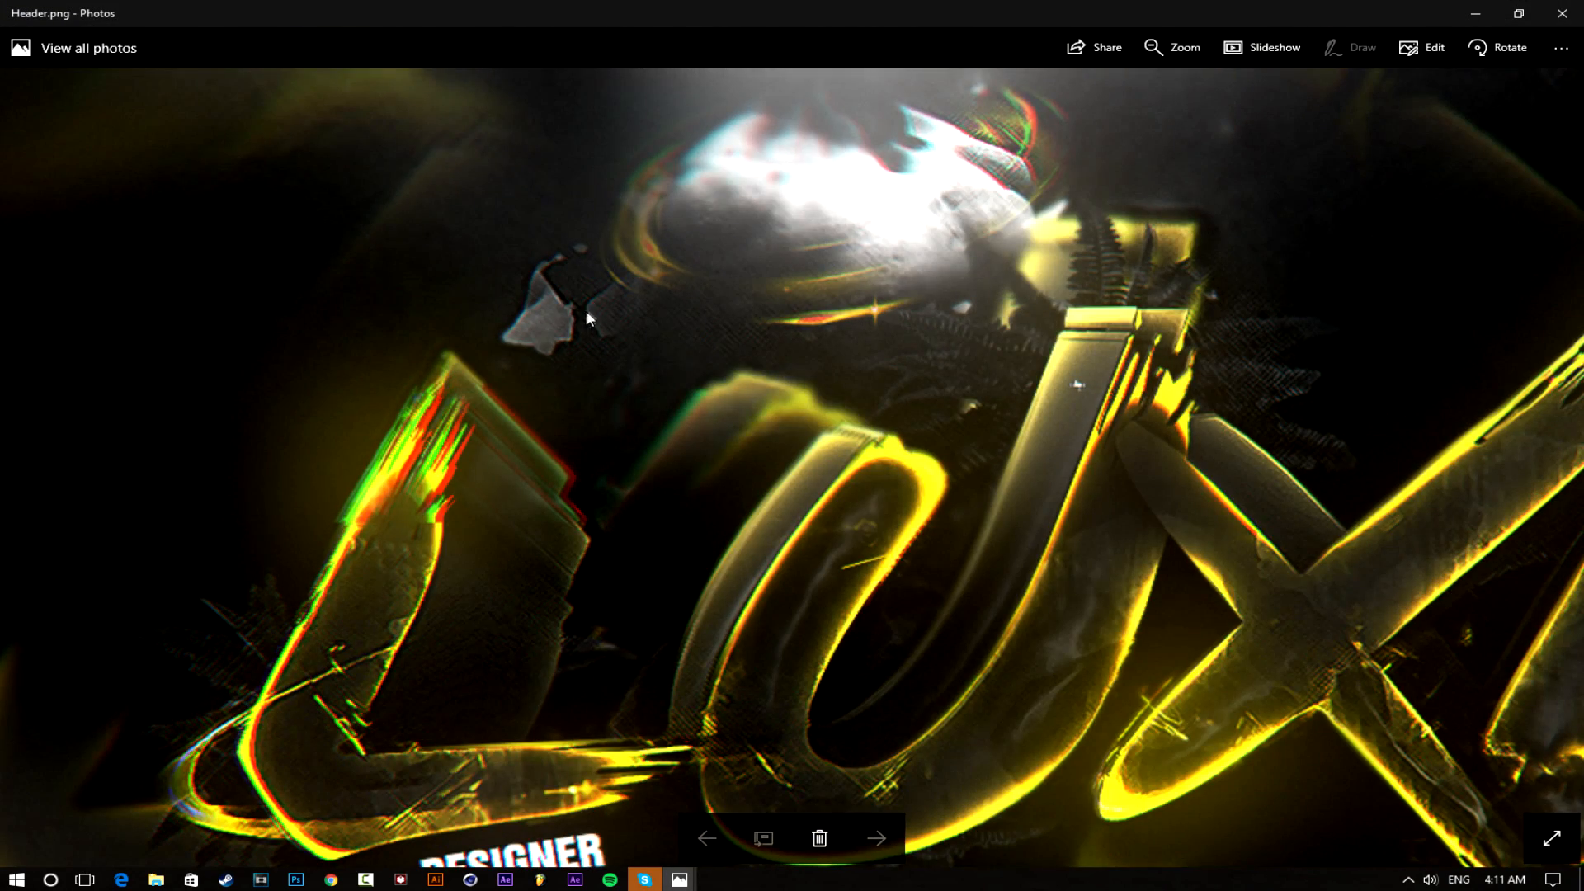
scroll(587, 309, down, 4)
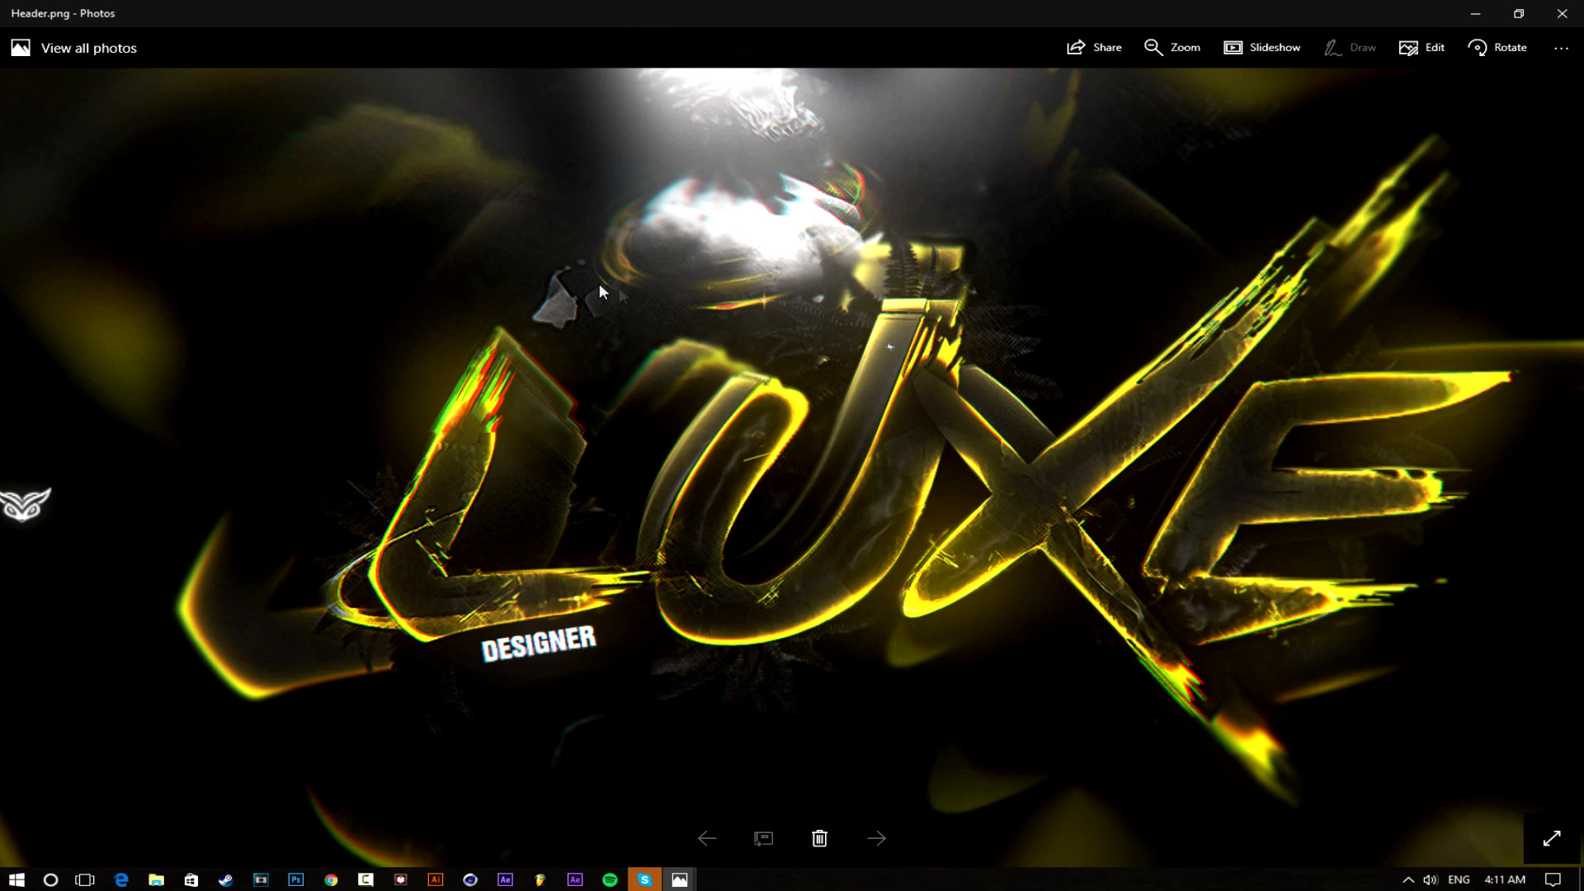
scroll(598, 462, up, 2)
click(295, 880)
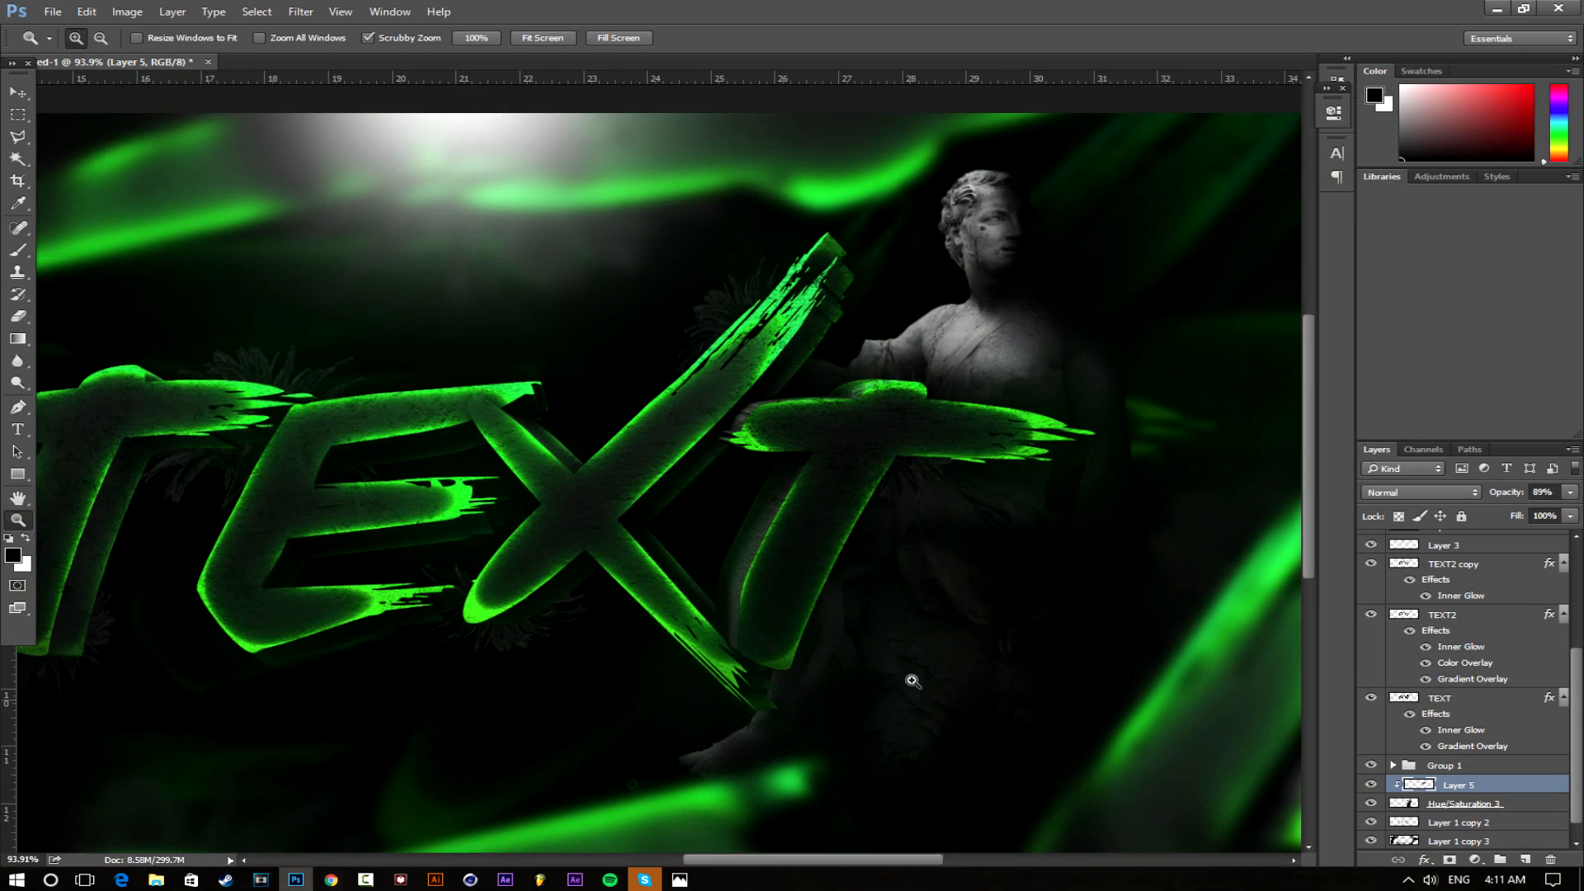
Merge the clipped black shading layer with the statue layer beneath it
key(ctrl+0)
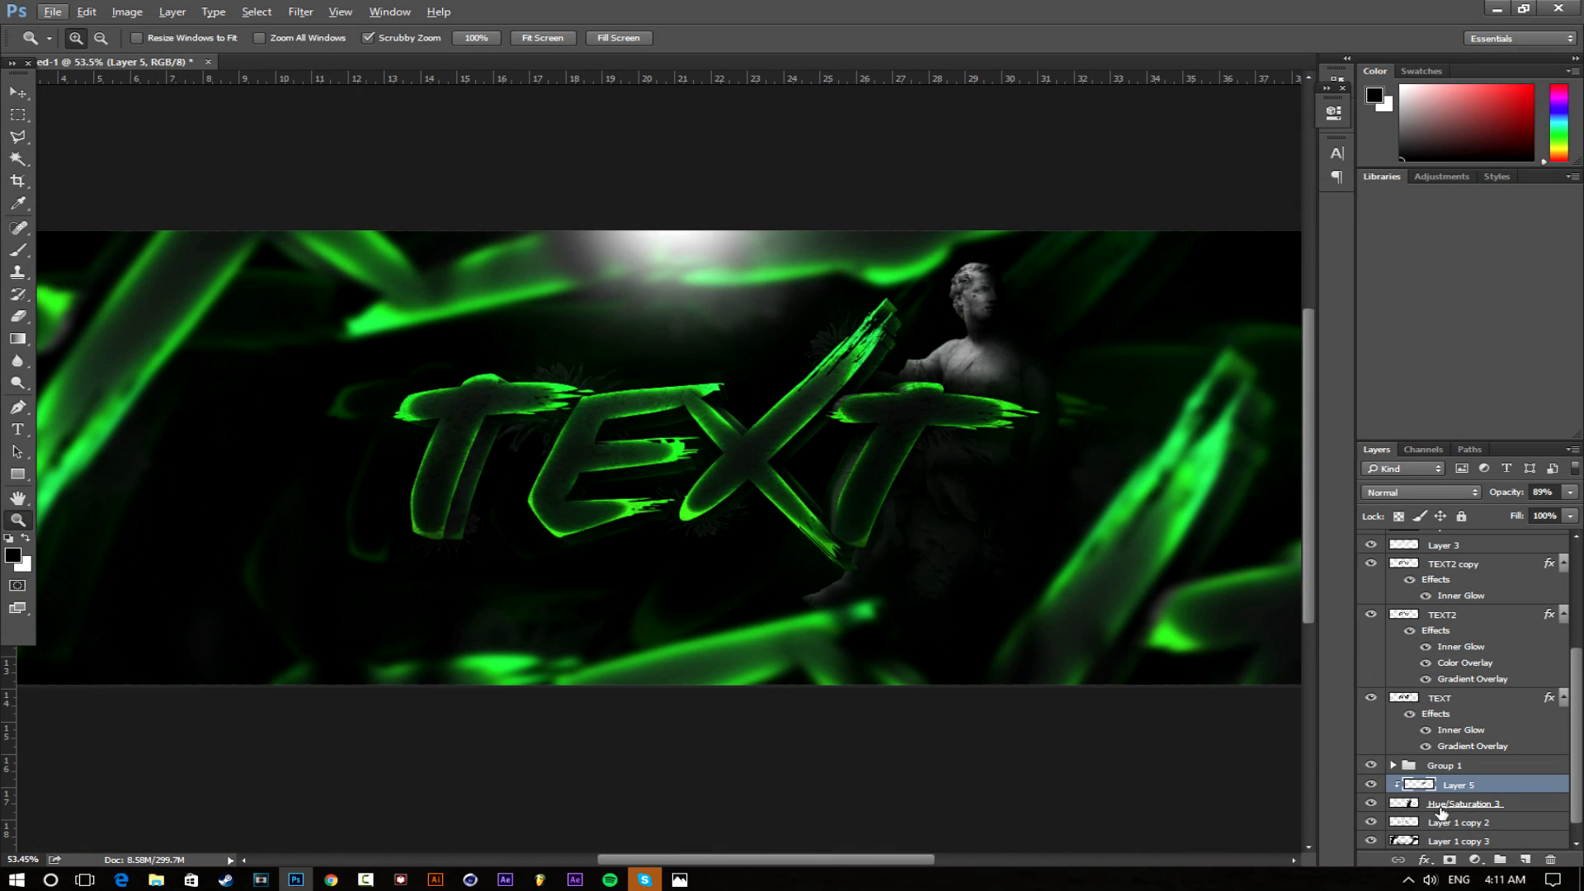
right_click(1441, 813)
click(1469, 603)
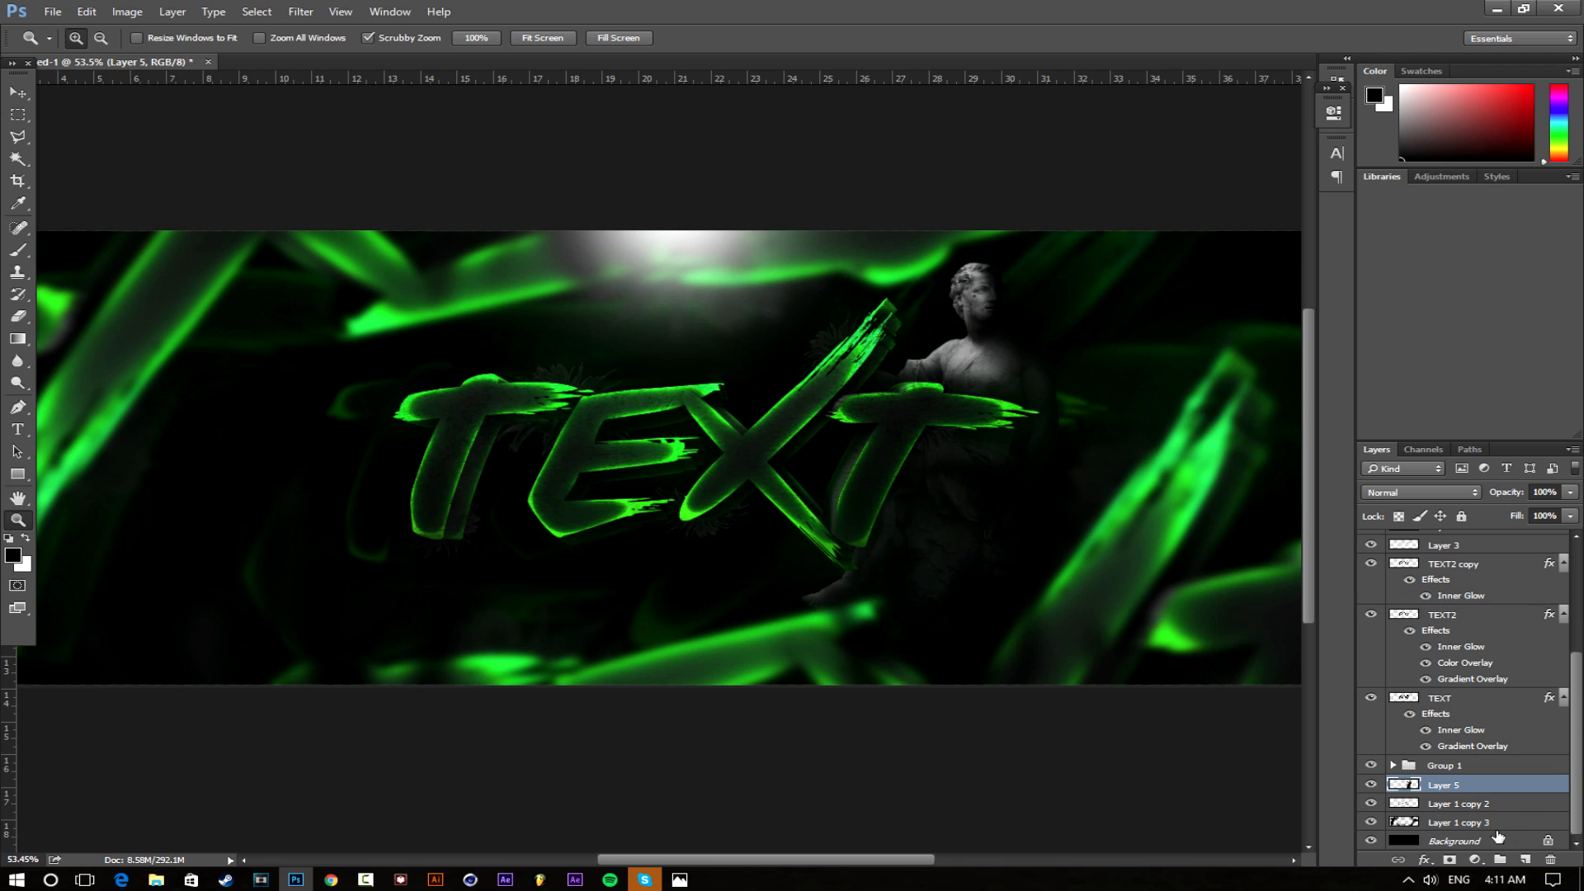
Apply Curves to the merged statue to darken its lower tones, with the upper curve point at input 185 and output 184
click(132, 14)
mouse_move(165, 57)
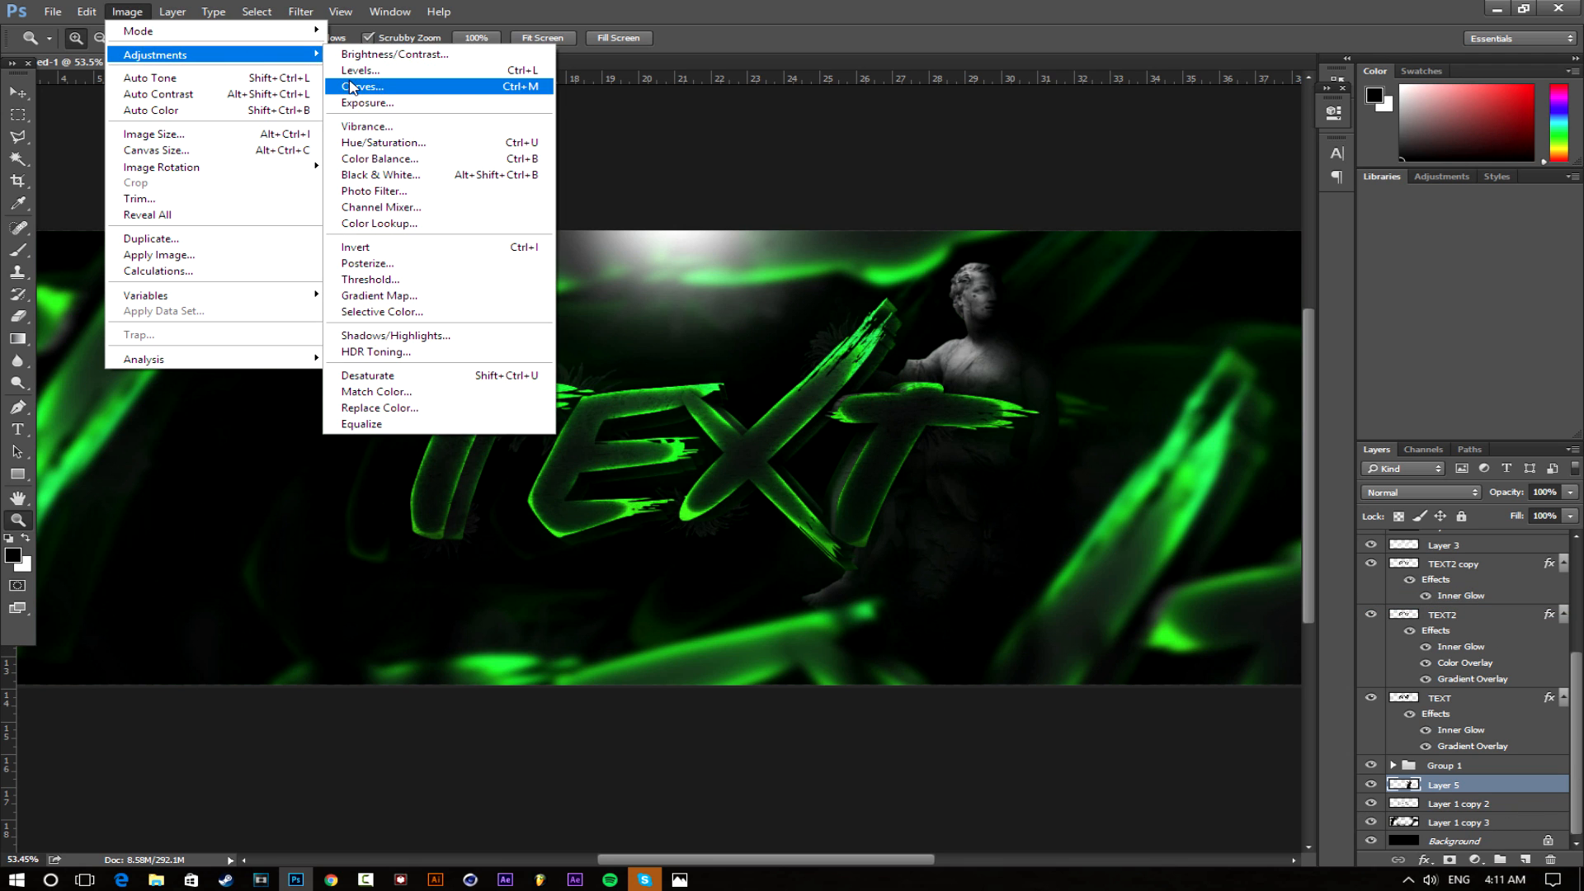
click(371, 86)
drag(1005, 173, 1245, 159)
drag(1306, 379, 1318, 388)
drag(1405, 300, 1398, 292)
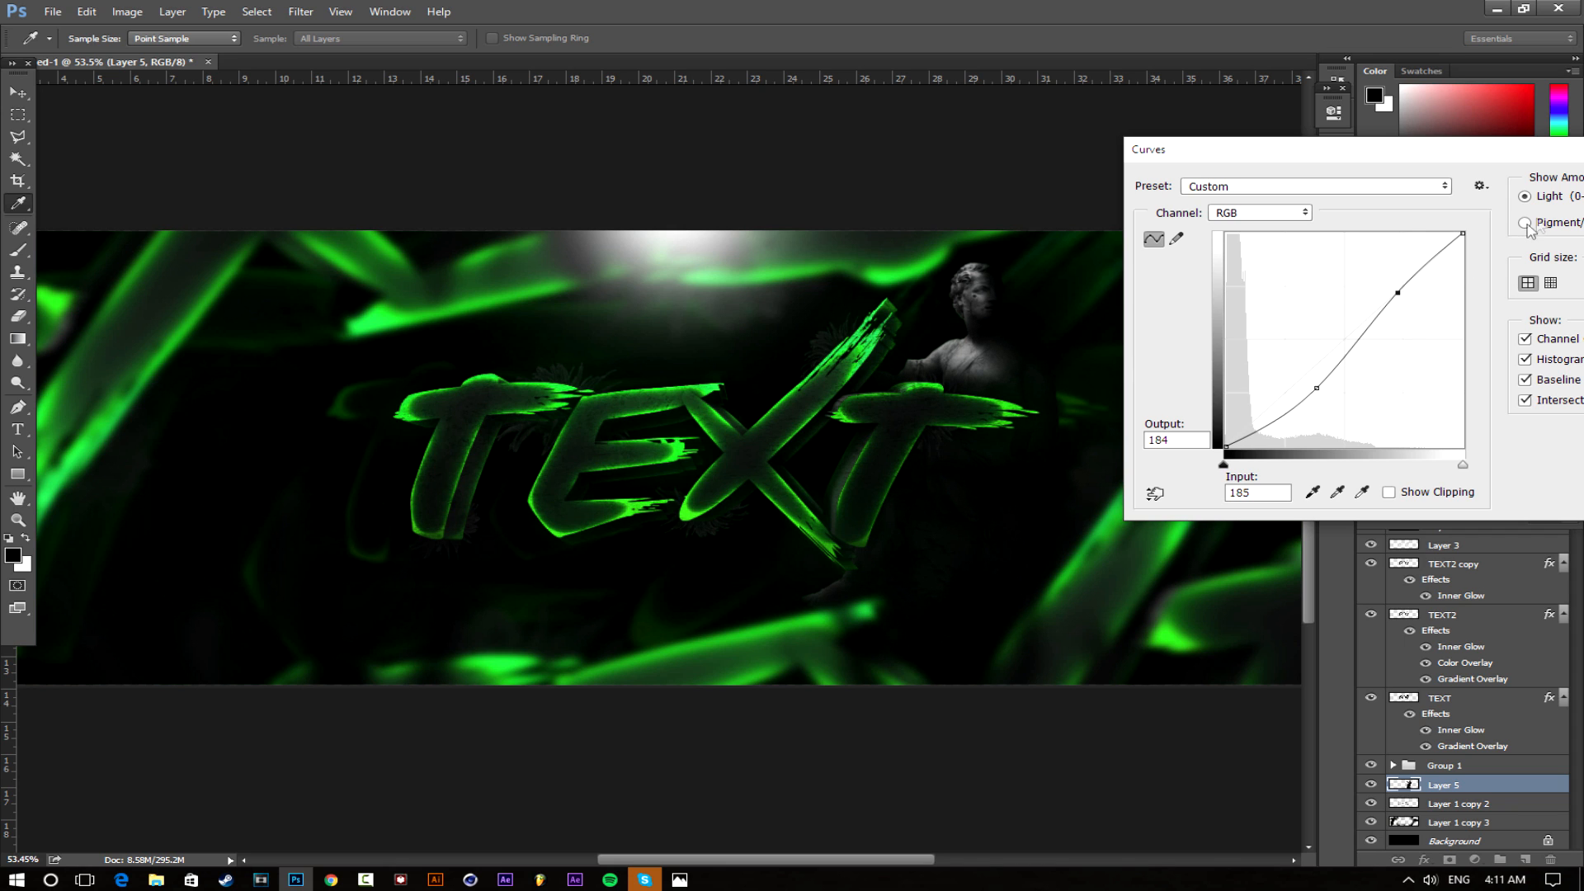
drag(1526, 154, 1358, 148)
click(1551, 183)
Duplicate the statue layer and shift the copy slightly right so its head and shoulder overlap the original
drag(1036, 305, 1054, 349)
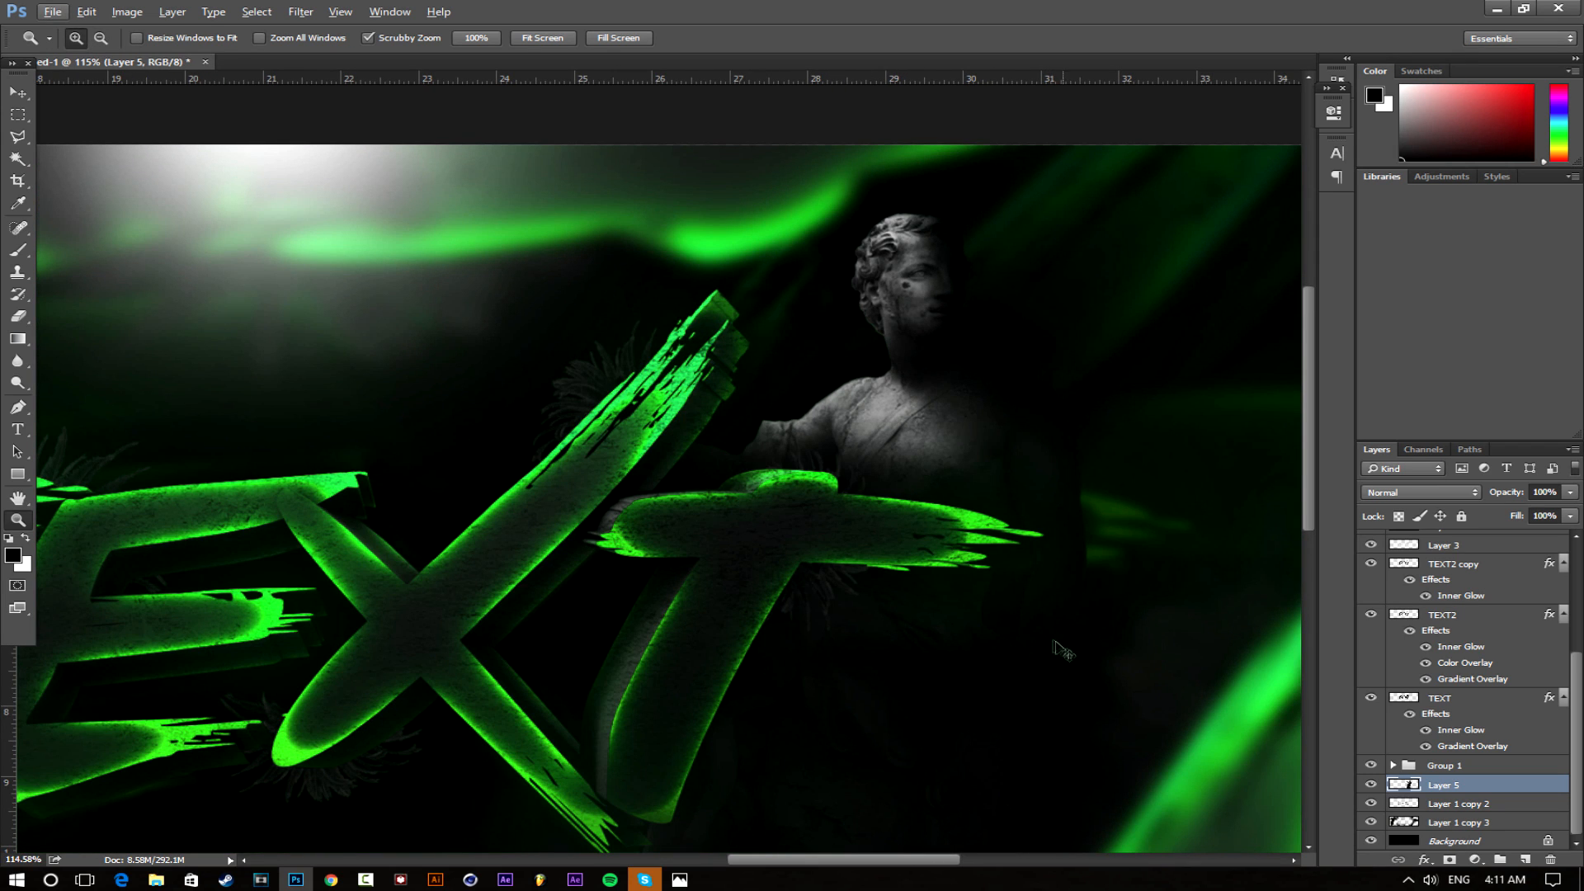
key(ctrl+j)
drag(1247, 363, 983, 378)
key(ctrl+t)
drag(979, 295, 1024, 296)
click(859, 39)
key(v)
drag(915, 388, 931, 400)
drag(941, 340, 1196, 346)
mouse_move(885, 418)
mouse_down()
mouse_move(907, 393)
mouse_move(946, 431)
mouse_move(951, 400)
mouse_move(911, 417)
mouse_up()
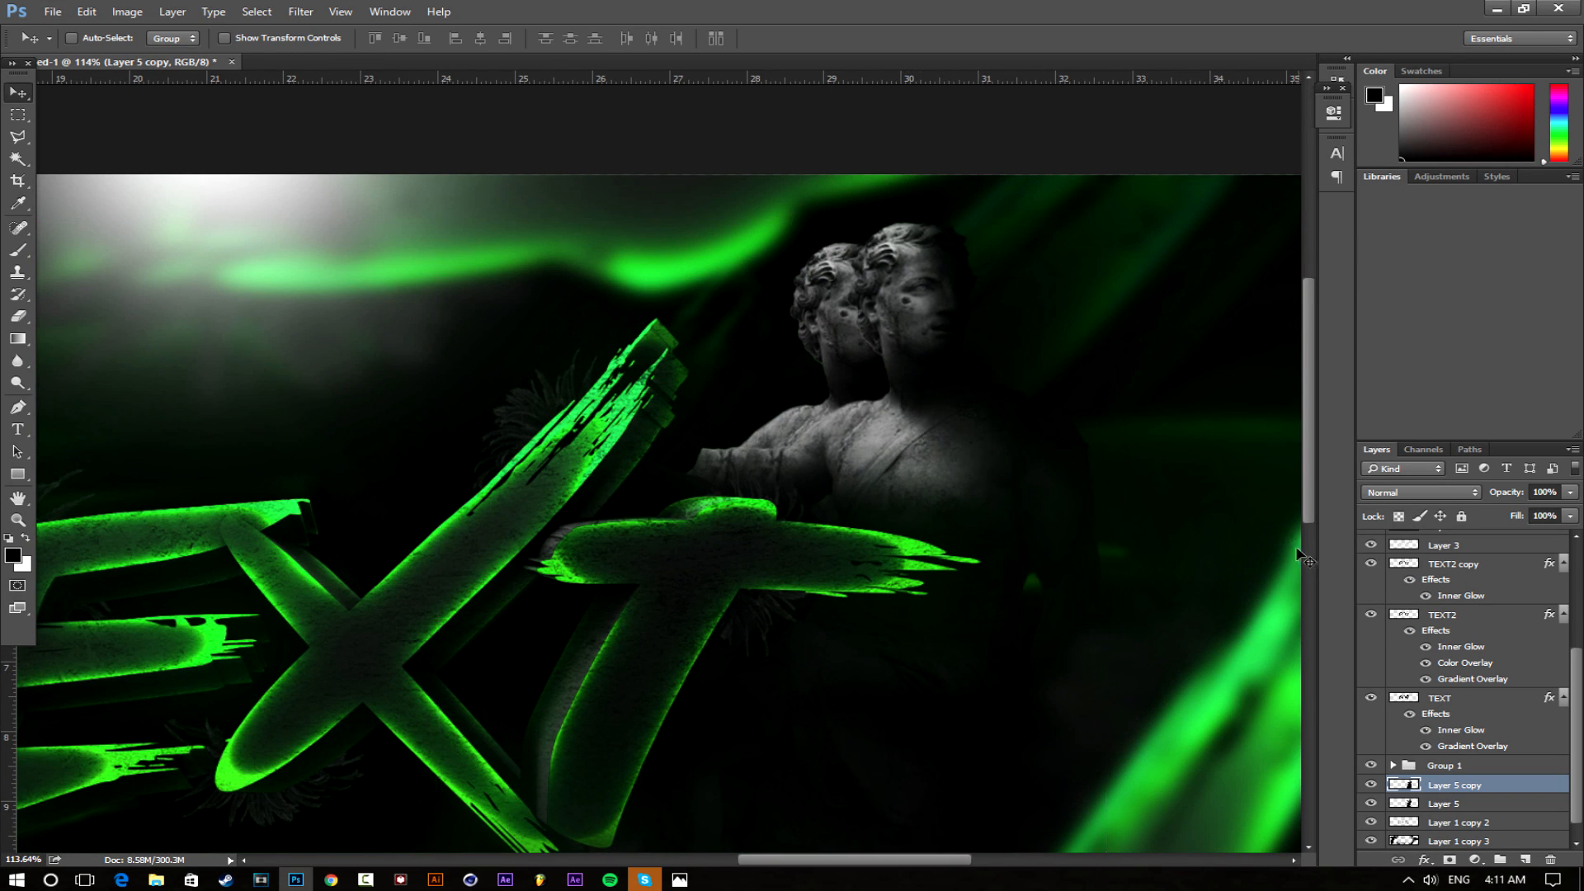
Move the statue copy beneath the original statue layer
scroll(1032, 523, down, 3)
scroll(1117, 548, up, 3)
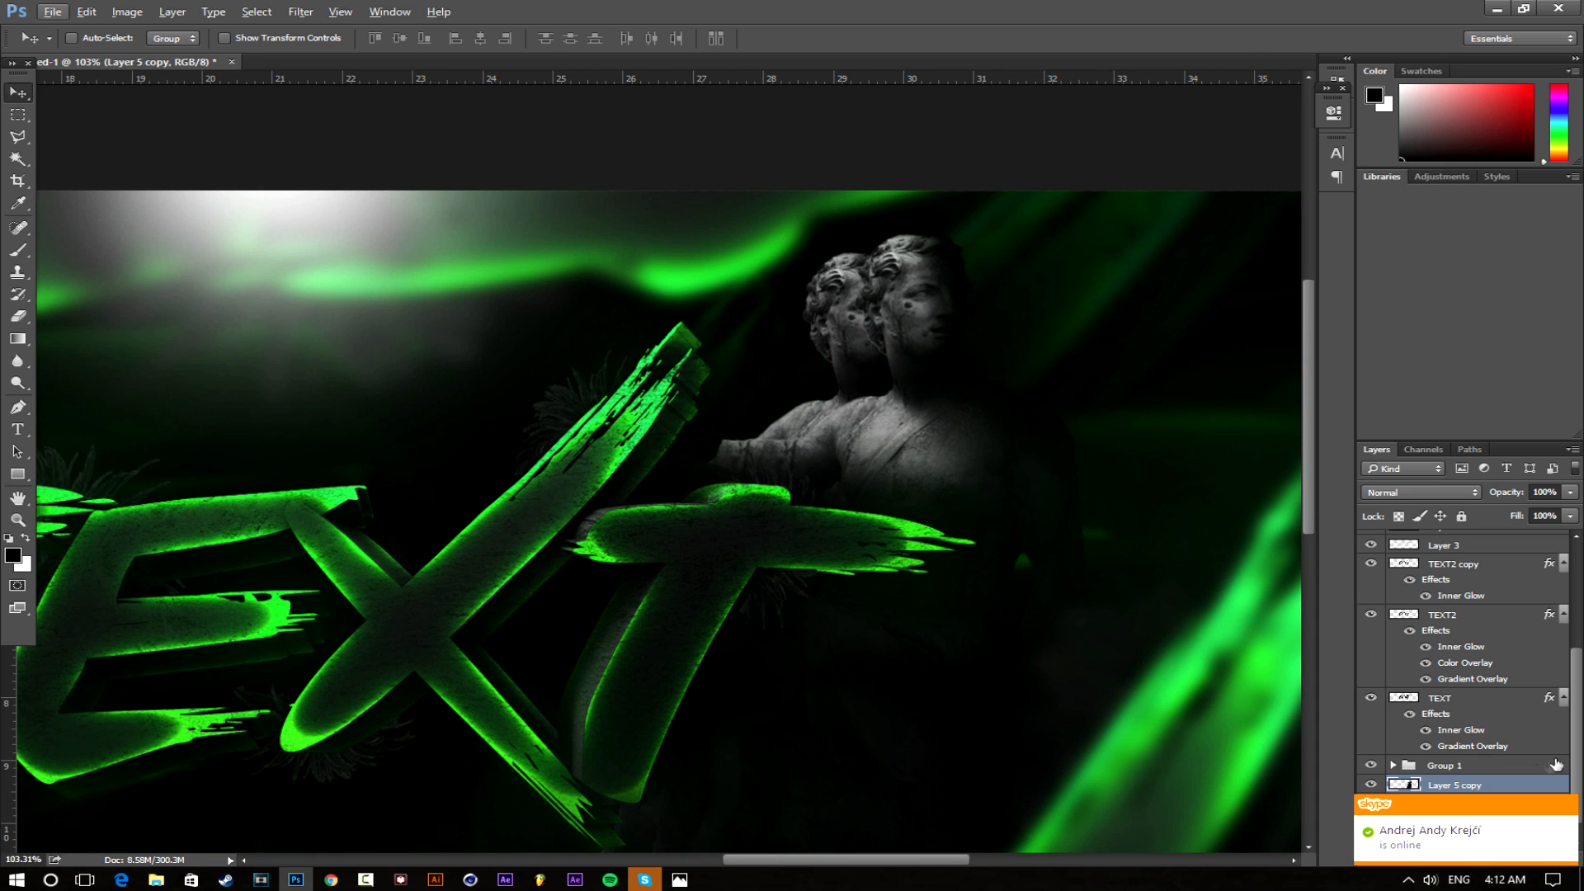
click(1568, 817)
click(1528, 745)
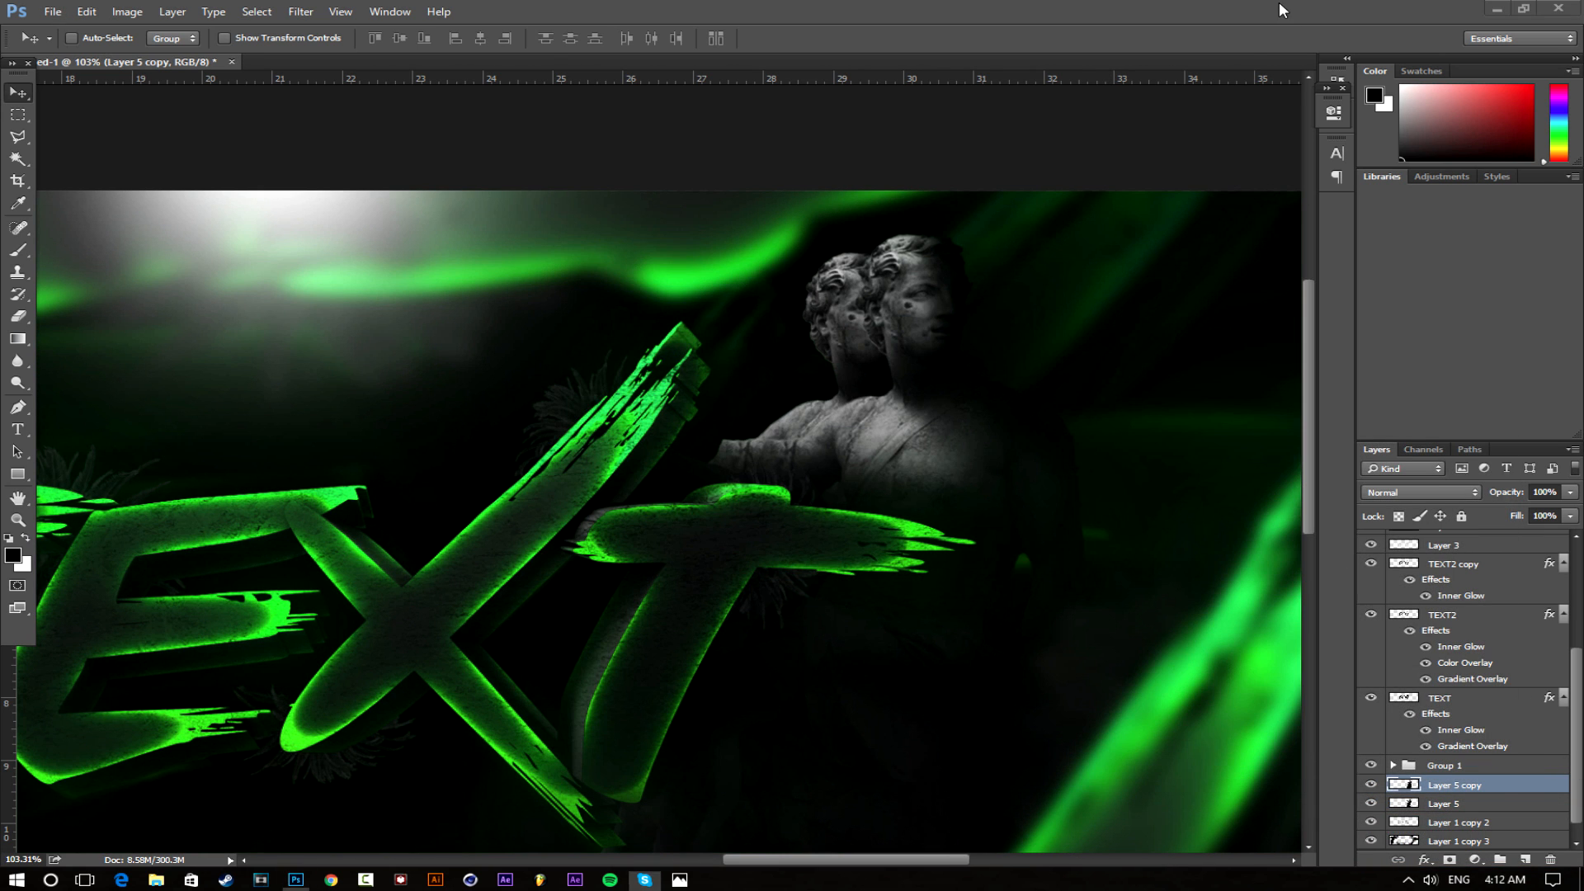
drag(1495, 786, 1500, 806)
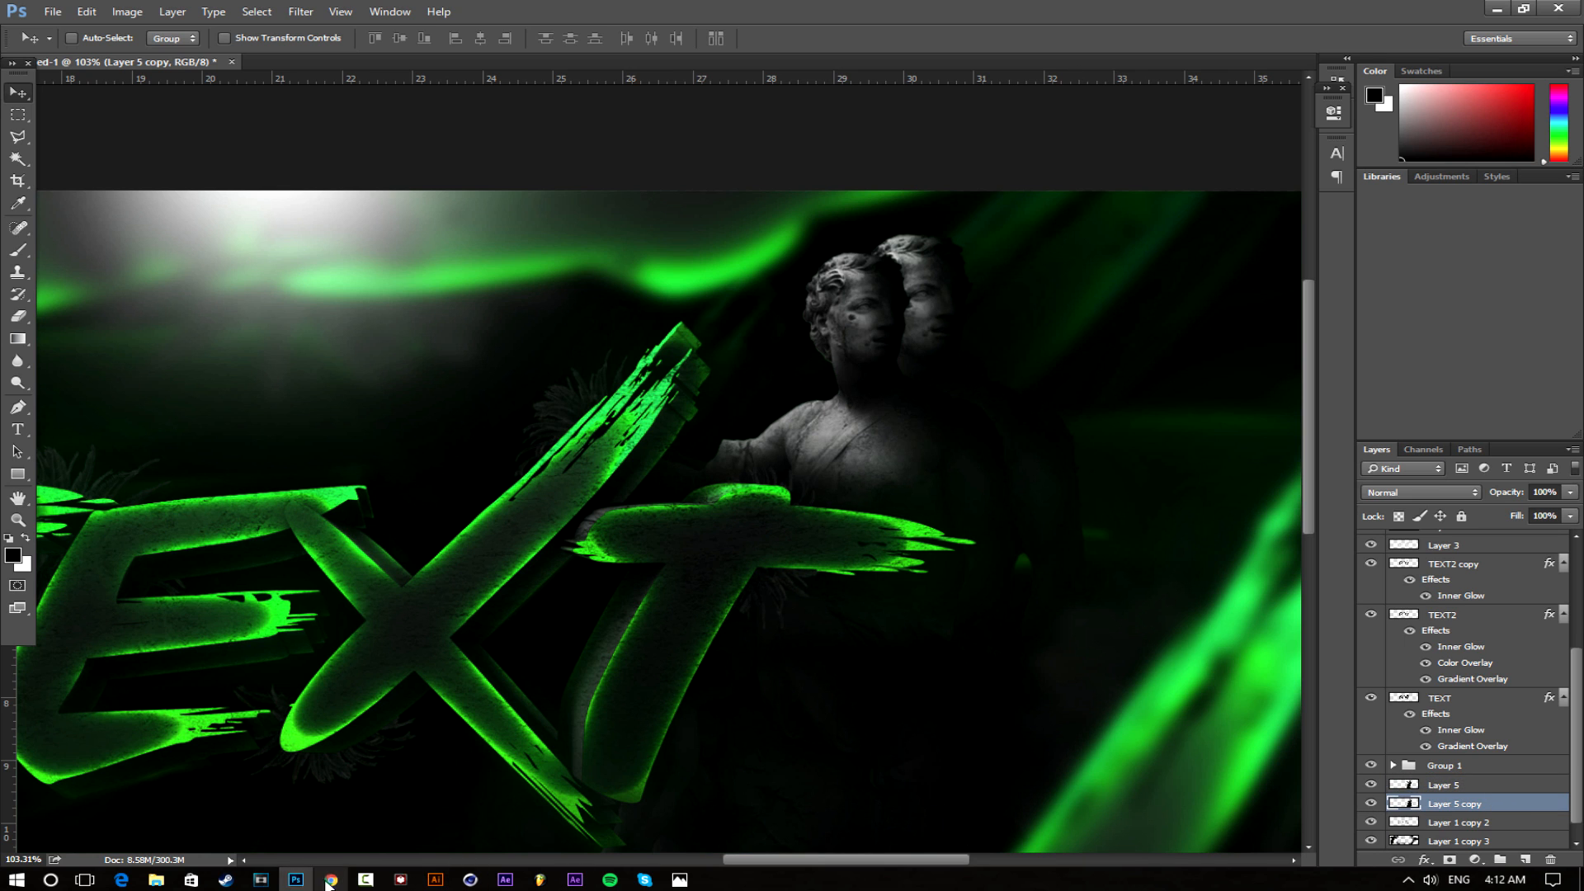
click(331, 879)
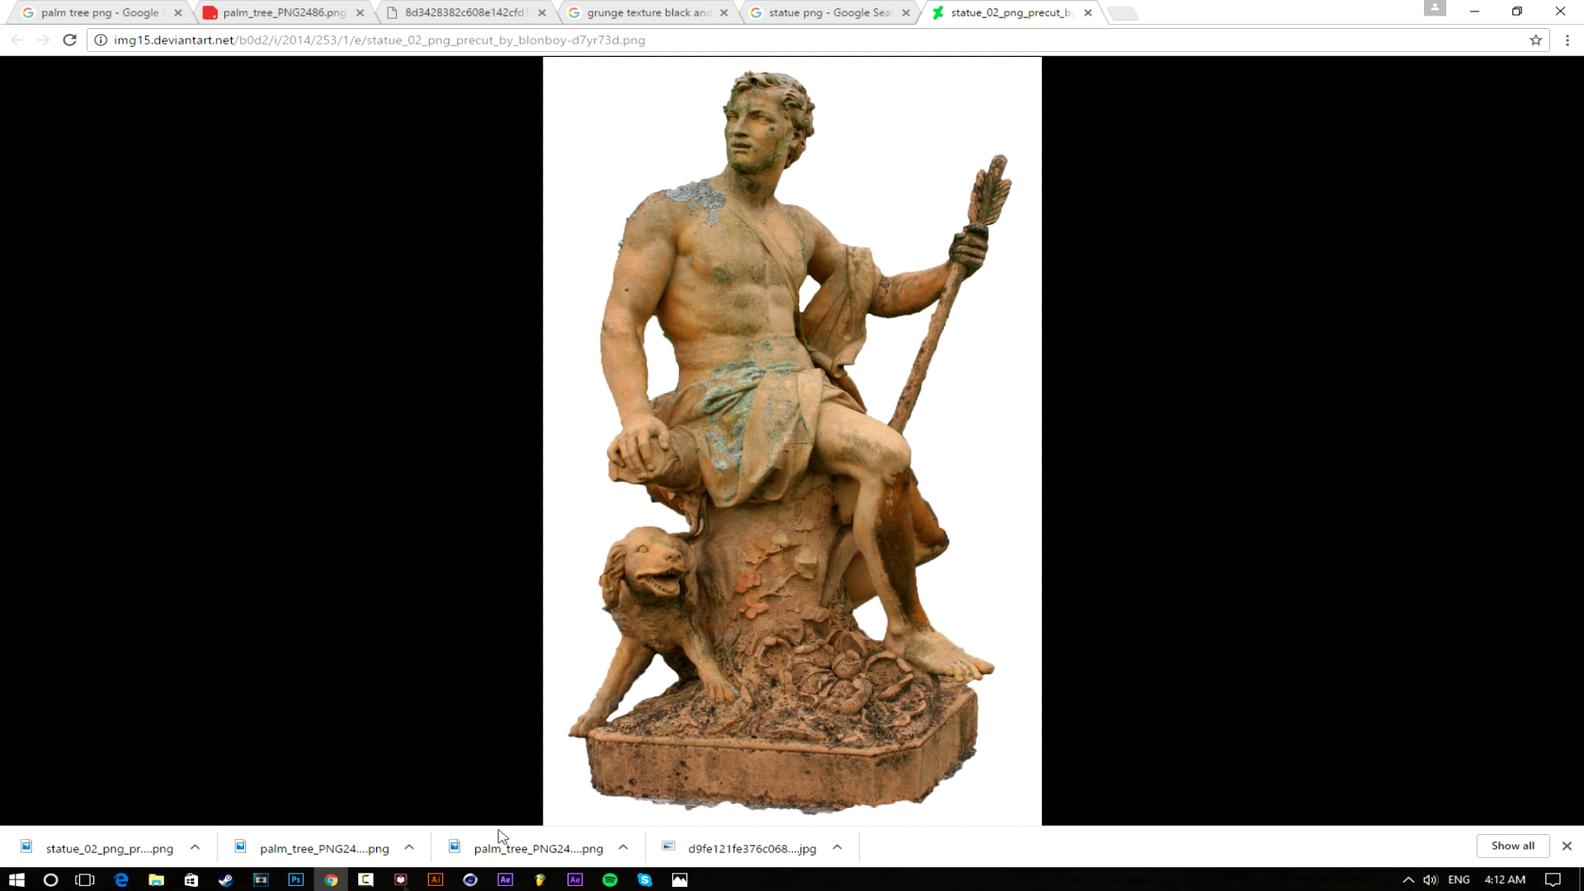
click(295, 880)
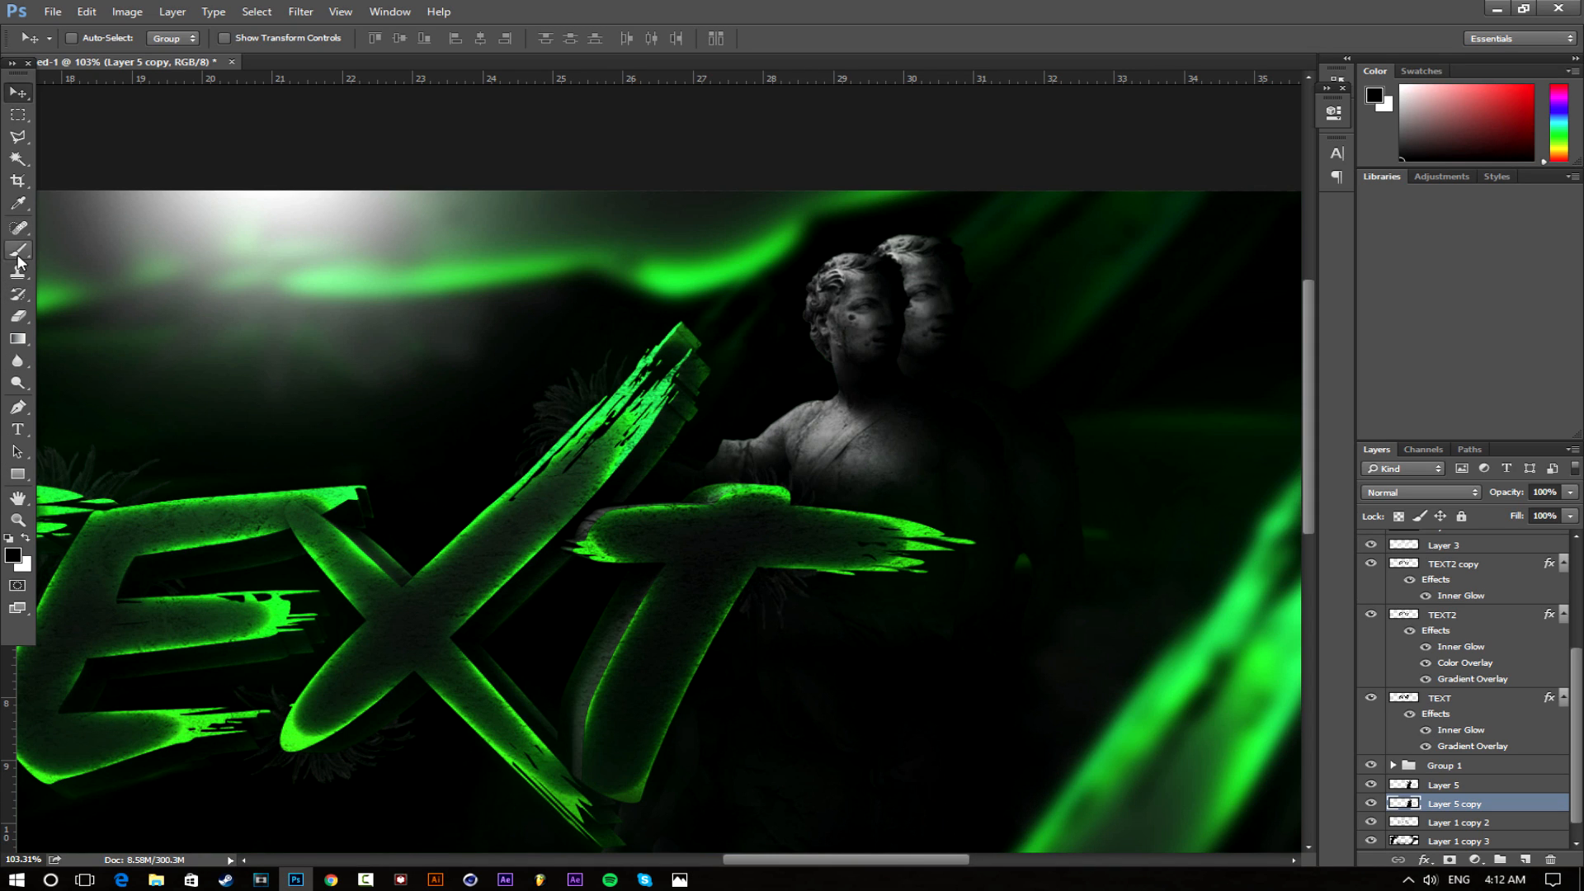
Set up a hard white 25 px brush and dab dots down the head and shoulder of the statue copy
click(18, 252)
right_click(807, 355)
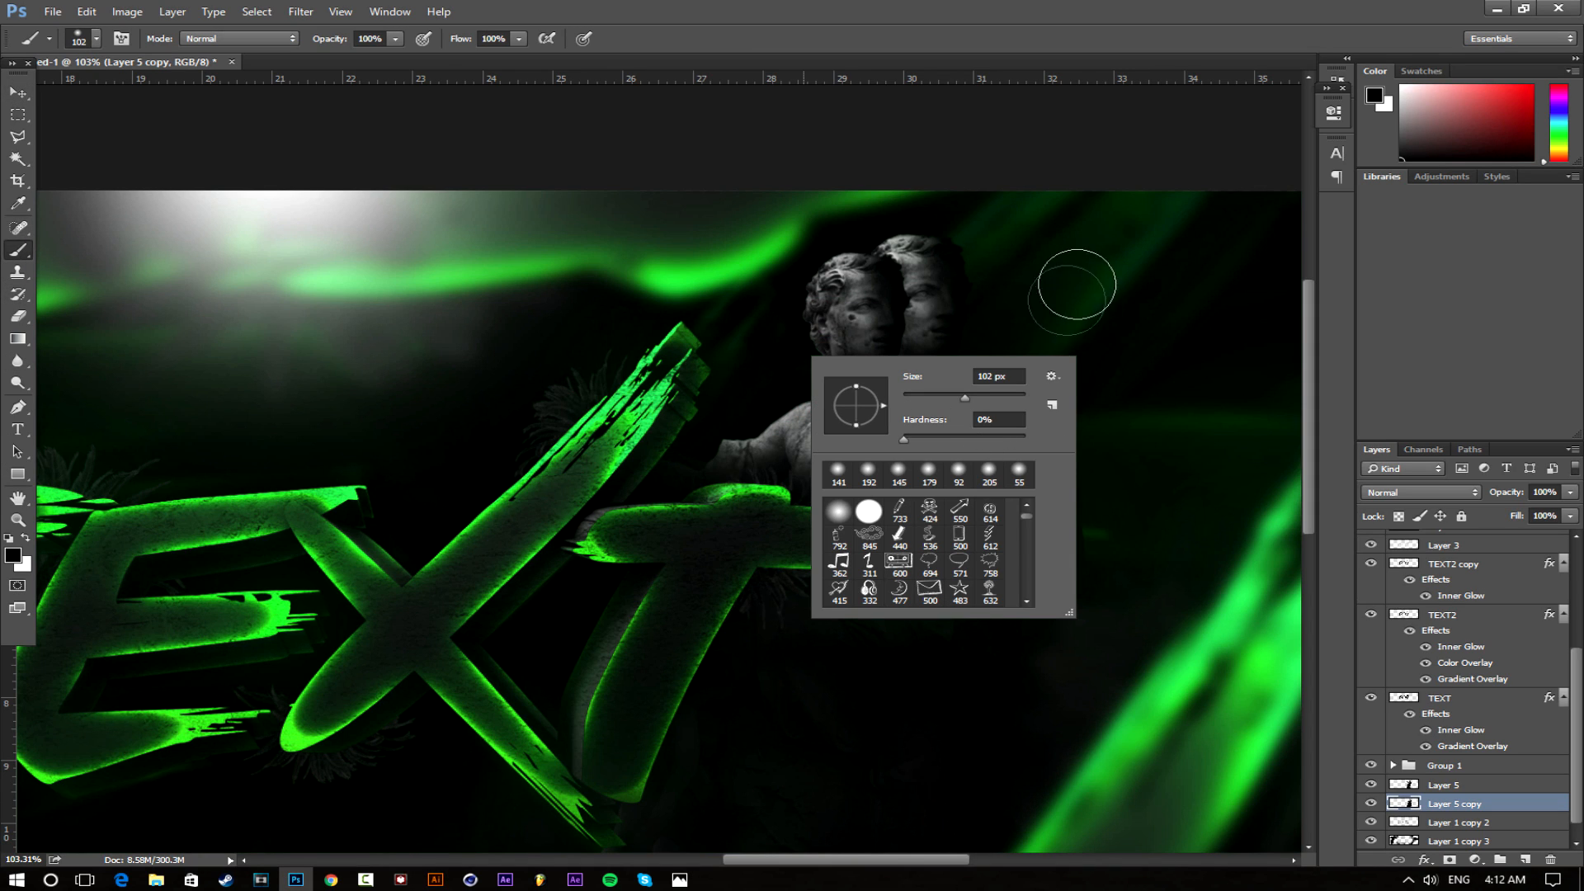
drag(1004, 437, 1072, 431)
click(1046, 48)
drag(1034, 269, 992, 276)
click(26, 540)
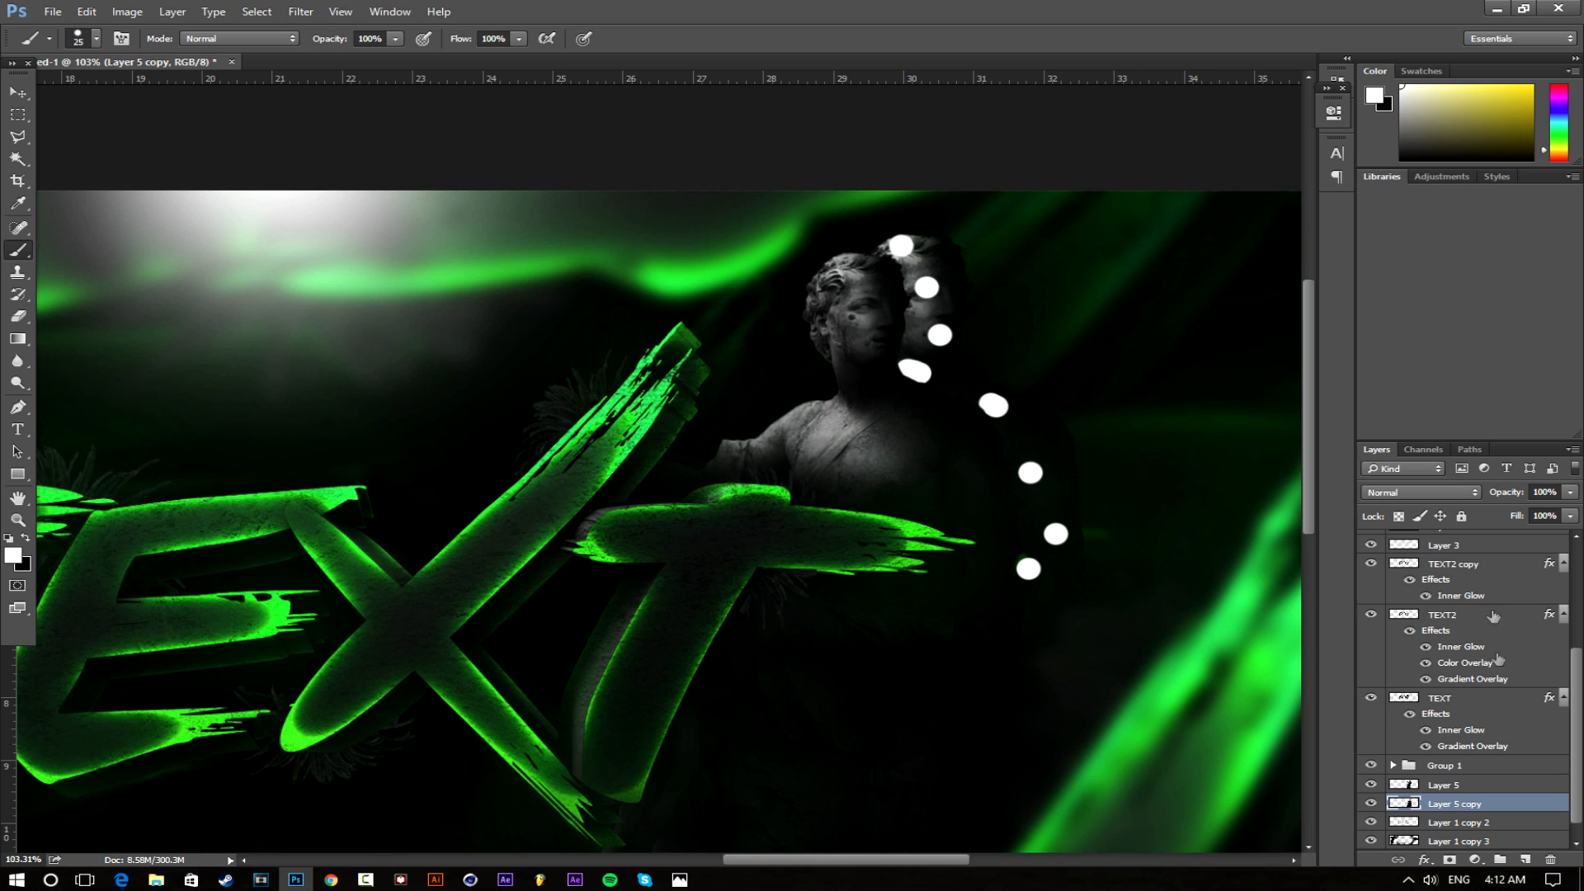
Undo the white dots painted on the statue copy
key(ctrl+alt+z)
key(ctrl+alt+z)
key(ctrl+alt+z)
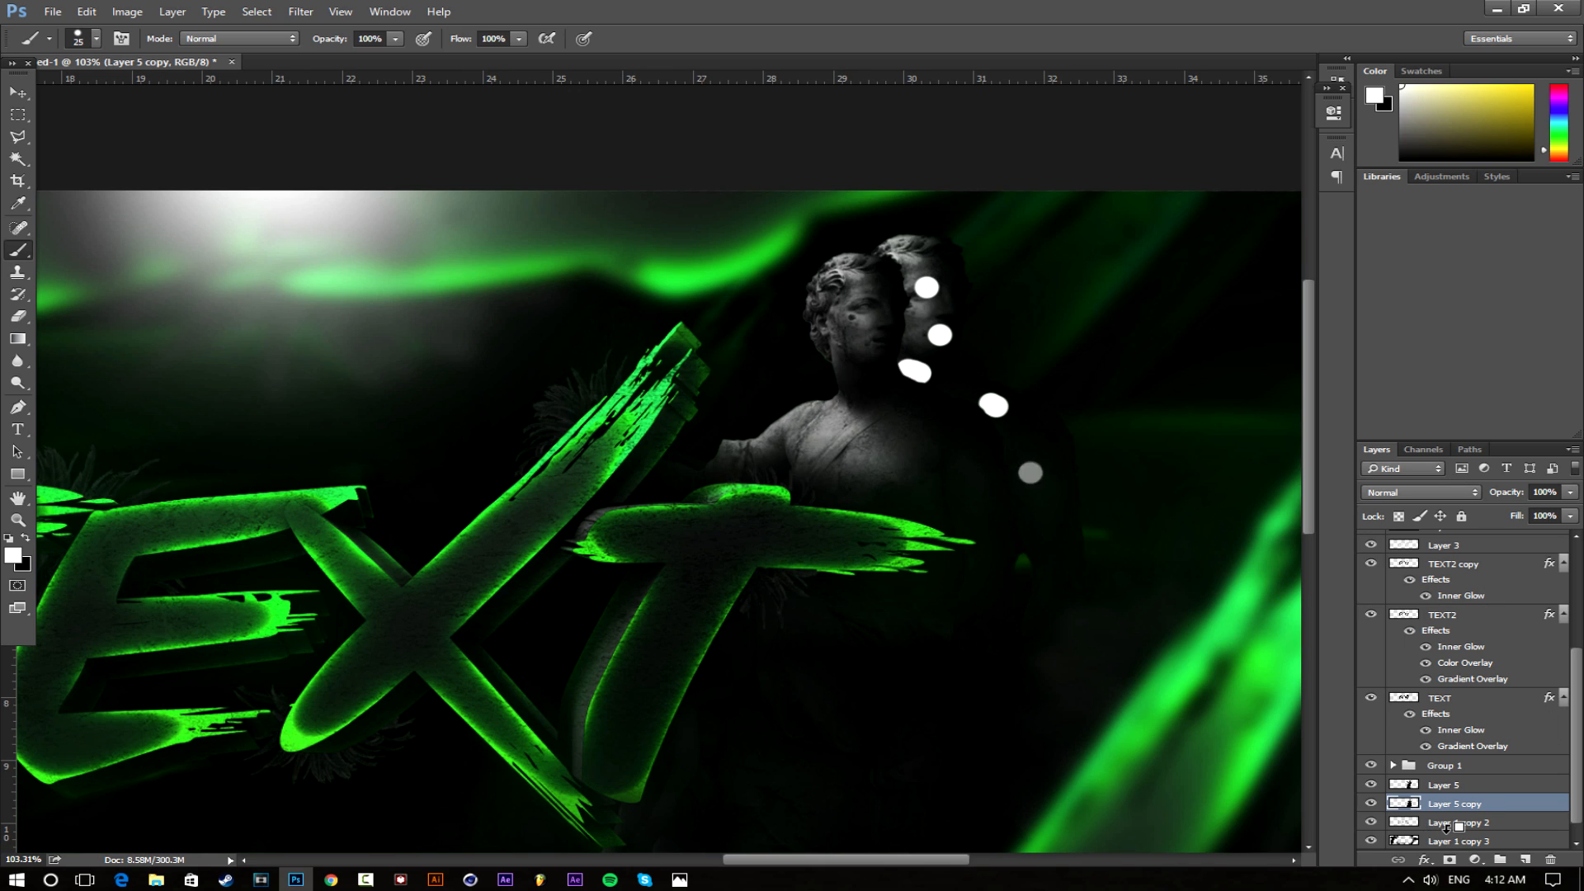
Paint white dots around the statue copy's head and shoulder on a new layer placed between the copy and the original statue
drag(1446, 827, 1446, 777)
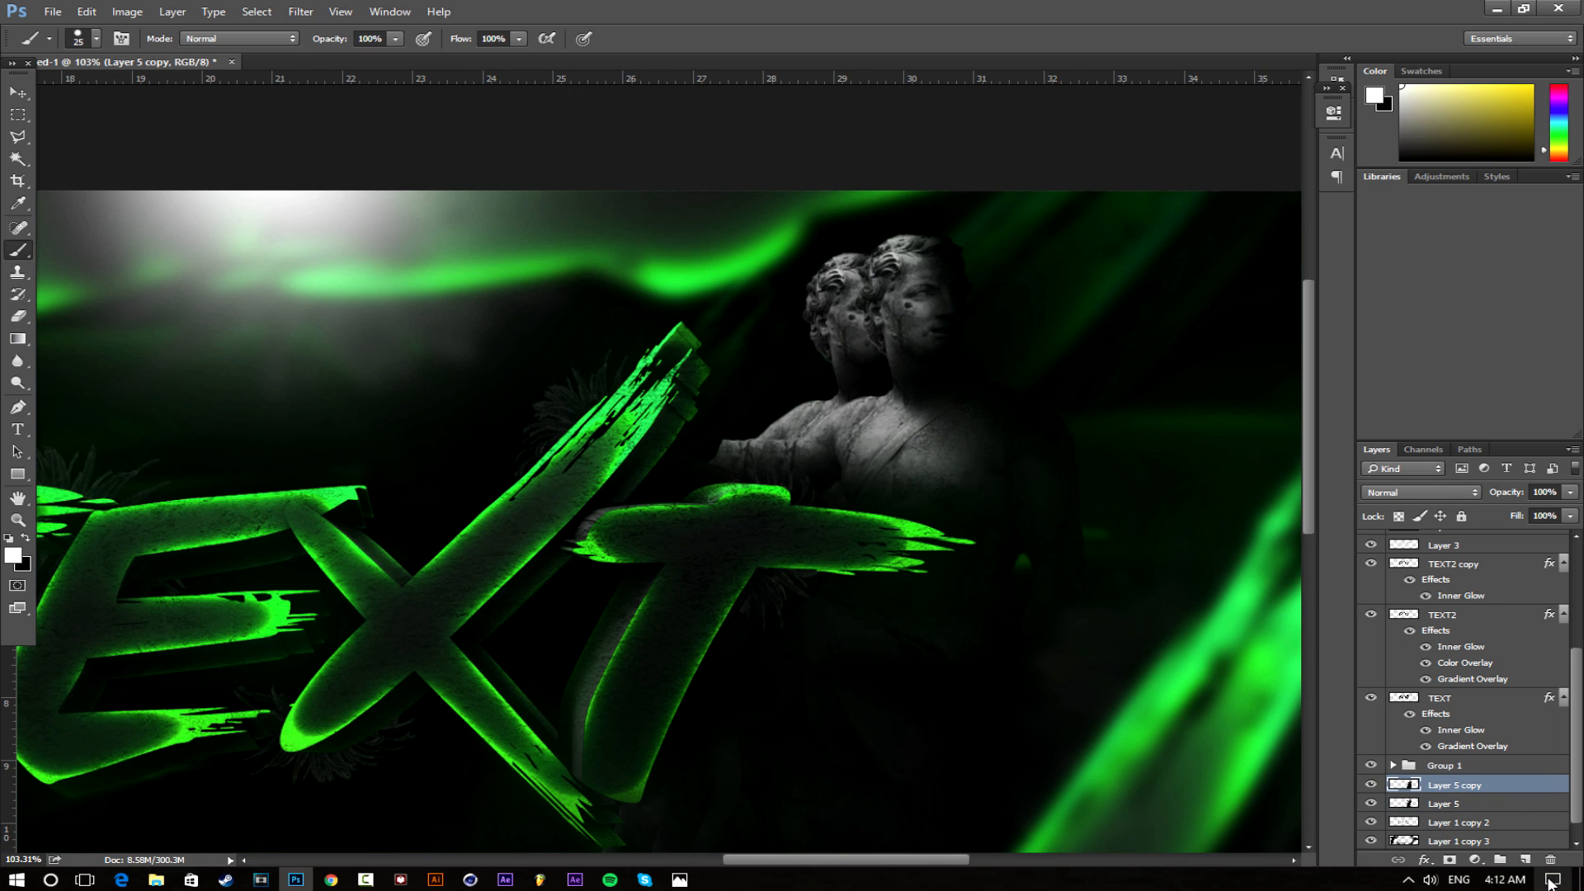
click(1525, 859)
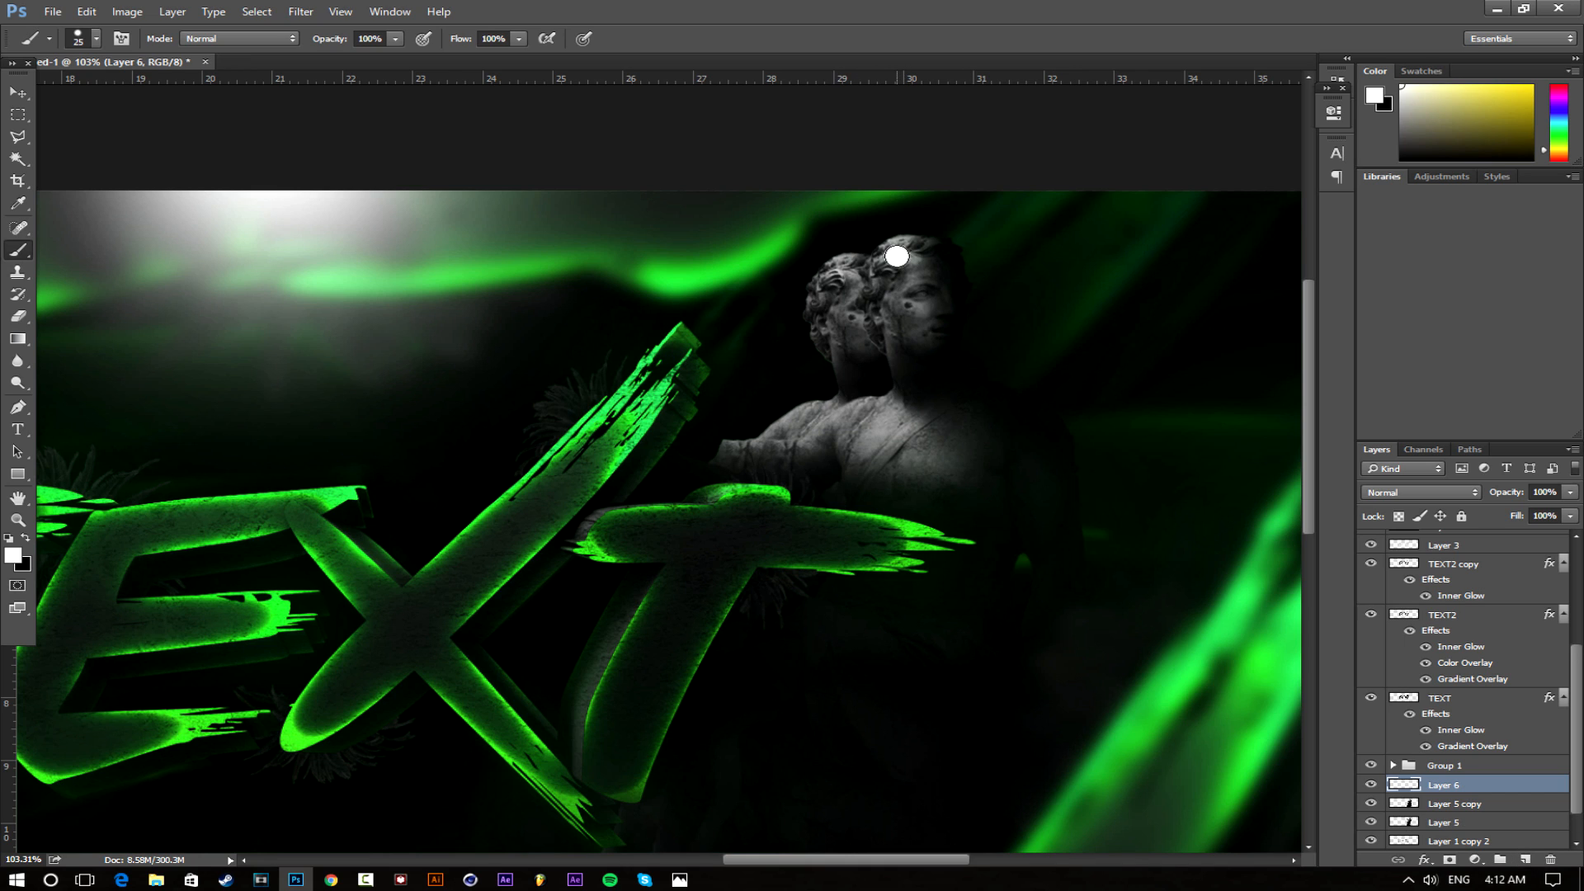
mouse_move(1465, 807)
mouse_down()
mouse_move(1458, 831)
mouse_move(1439, 813)
mouse_up()
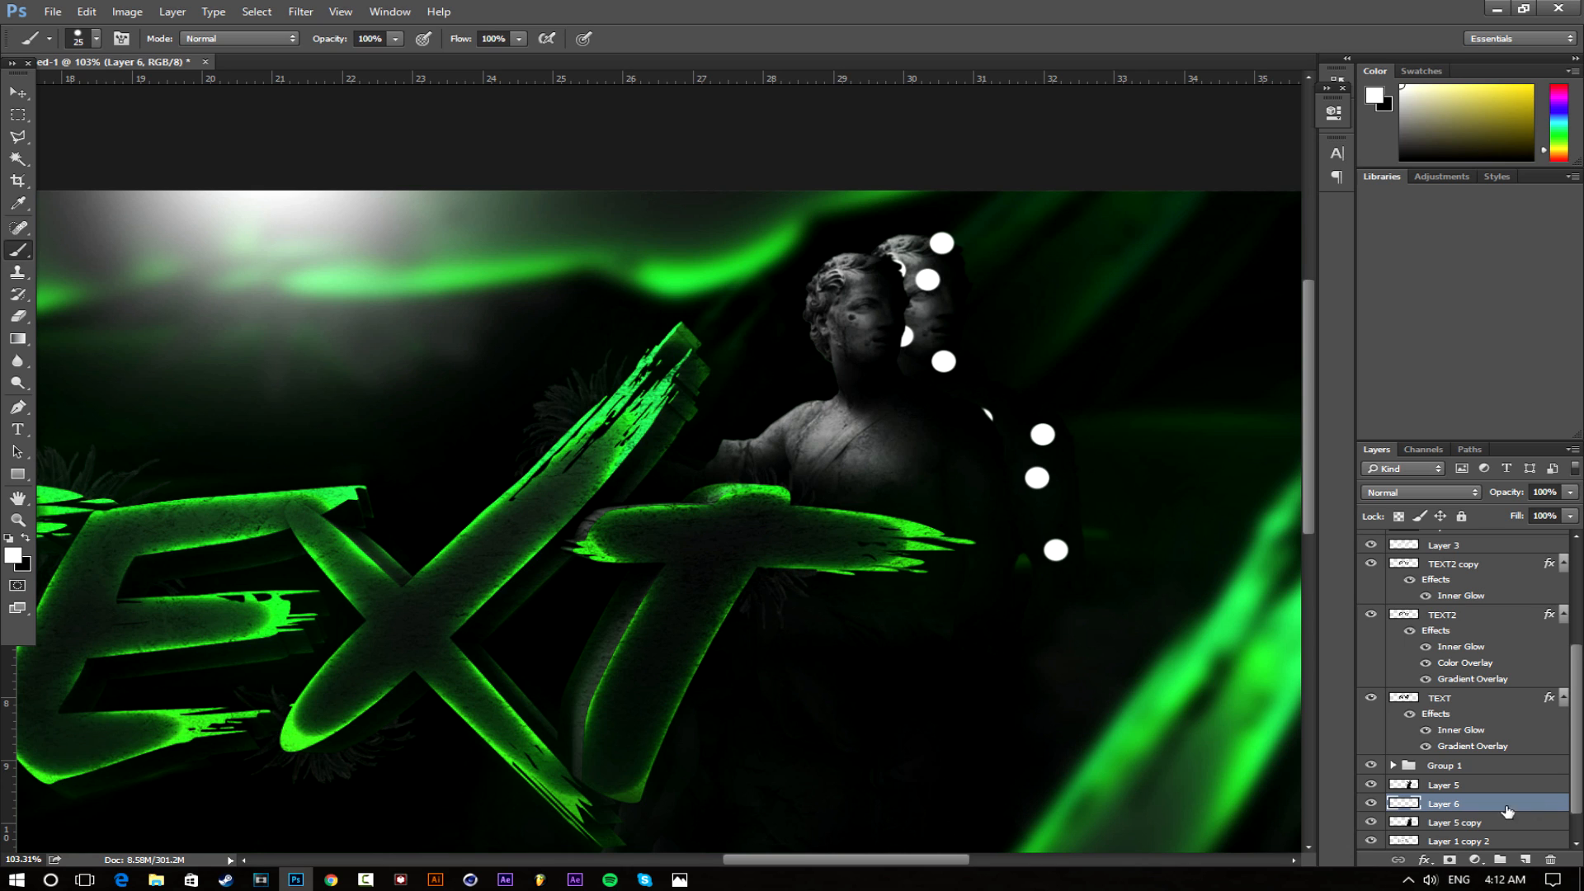
Delete everything outside the white dots' shapes from the statue copy using their inverted selection, and hide the dot layer
ctrl+click(1405, 804)
key(ctrl+d)
ctrl+click(1412, 807)
click(17, 114)
click(1481, 825)
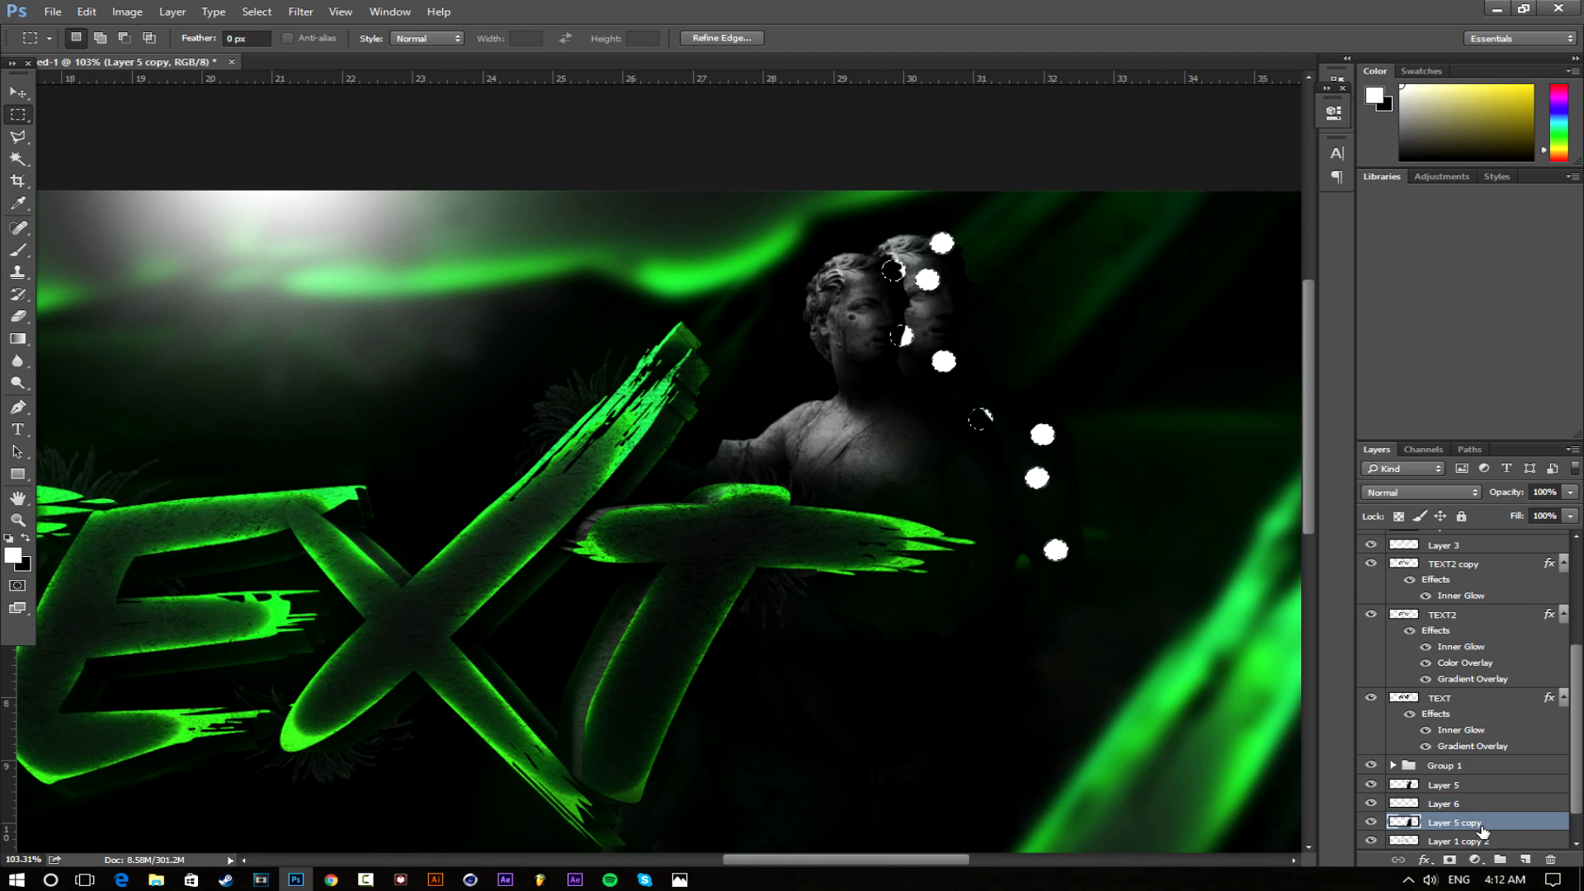
right_click(915, 234)
click(989, 272)
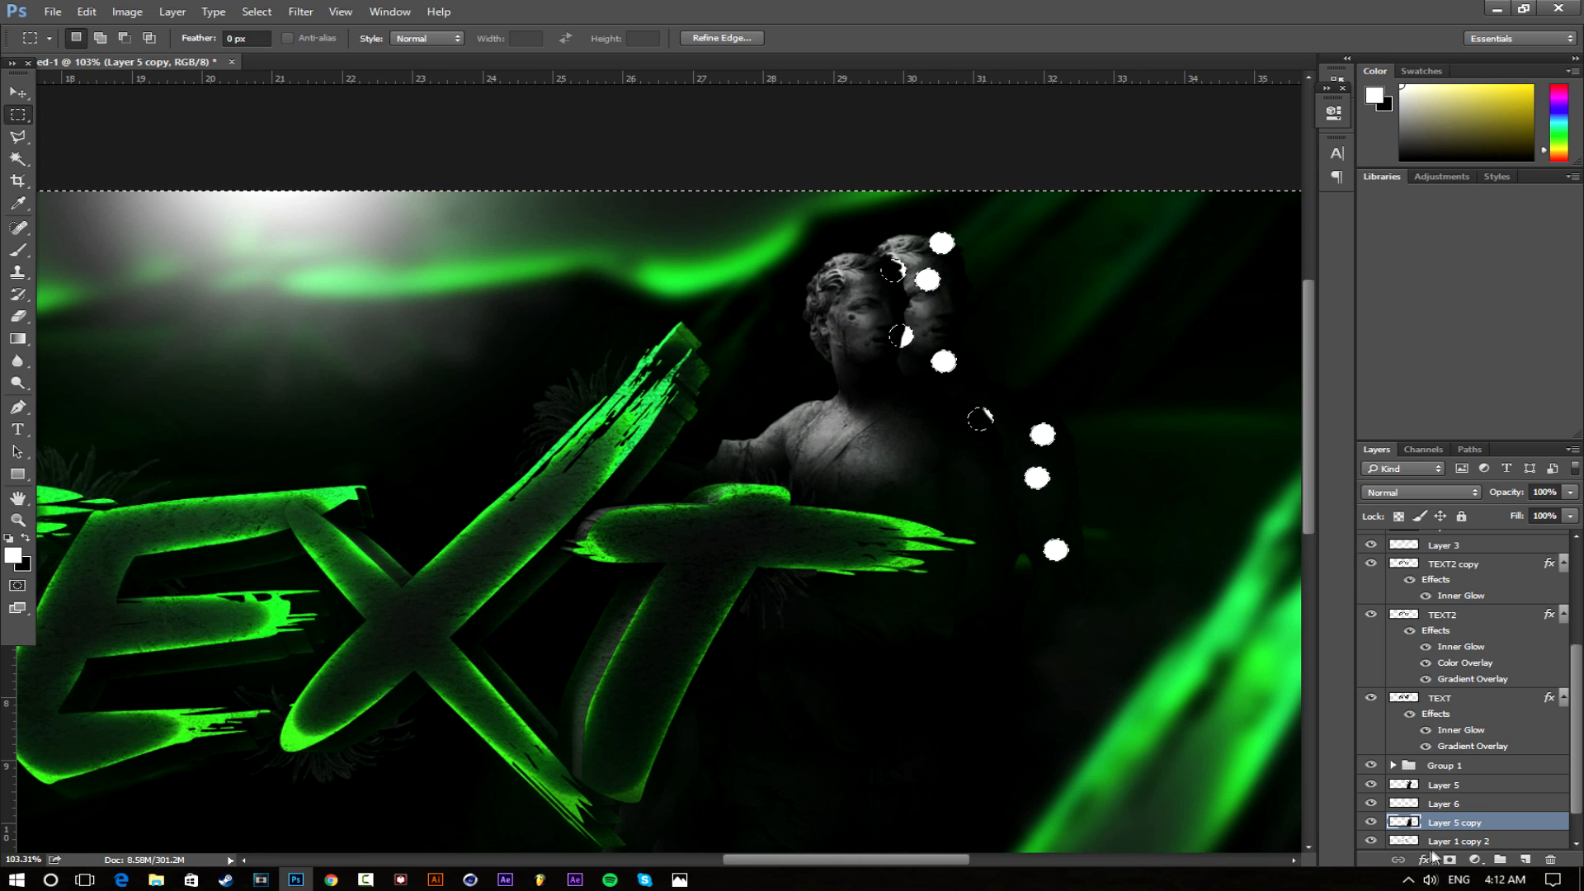
key(Delete)
key(ctrl+d)
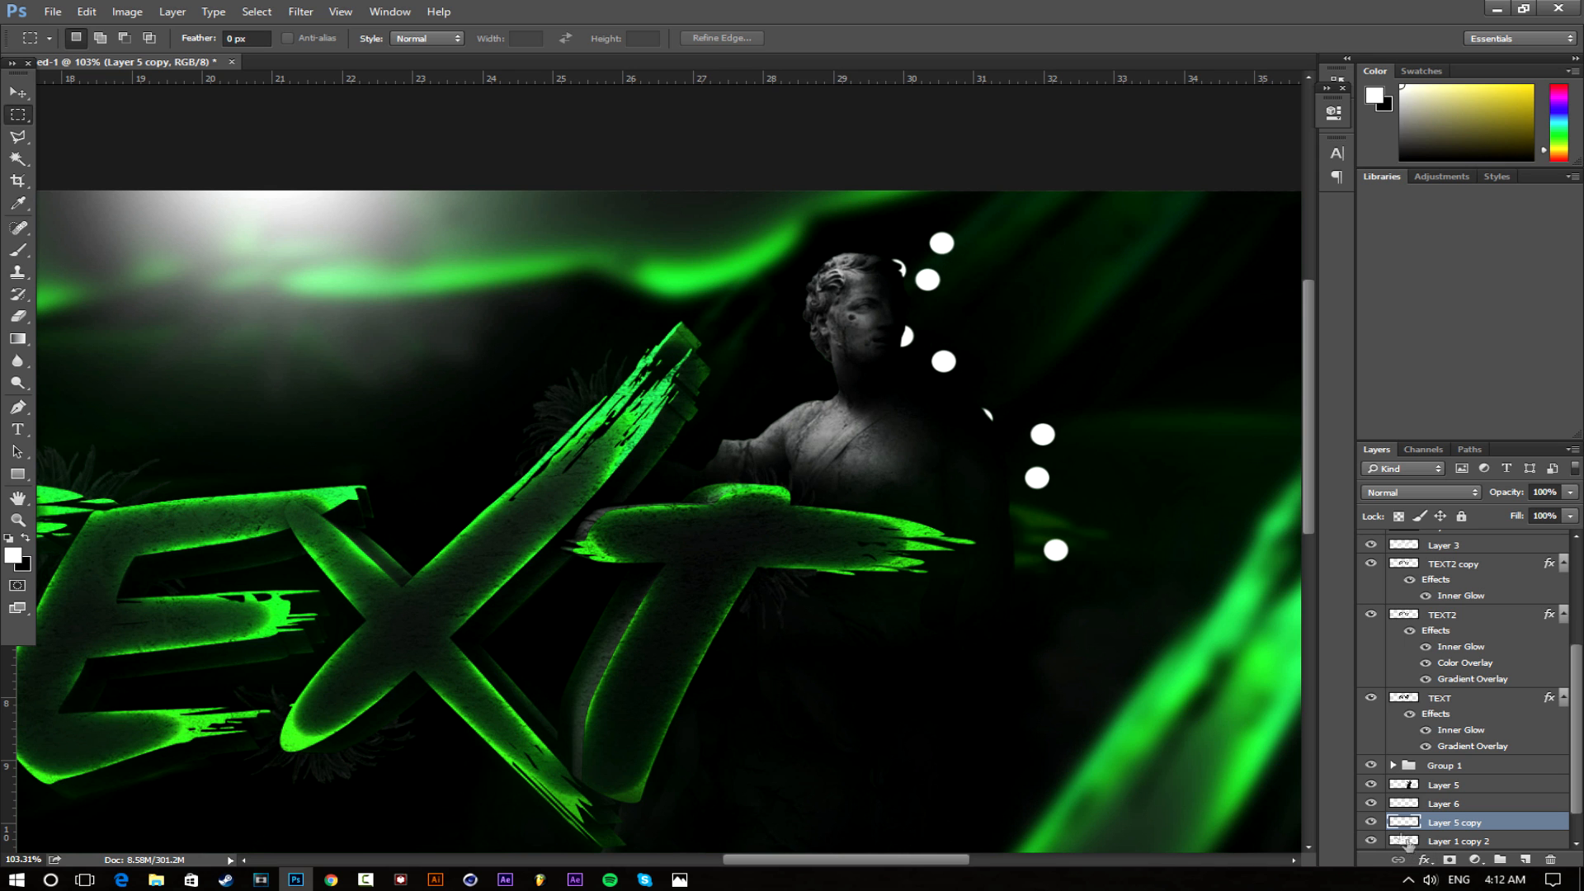
click(1371, 804)
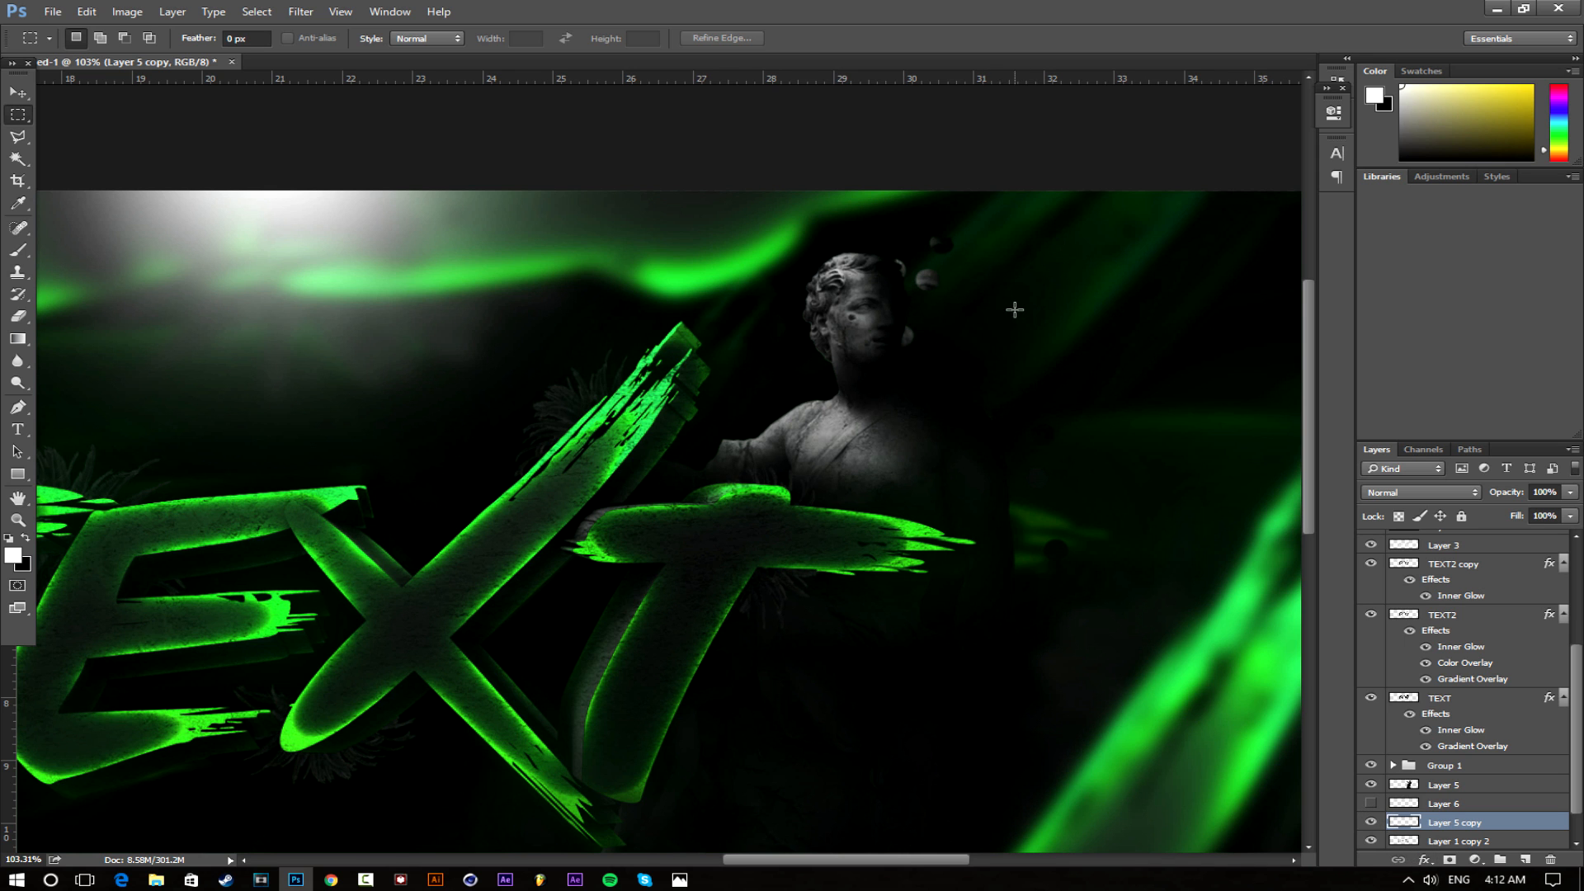
Apply Motion Blur to the statue copy's dot-shaped fragments with an angle of 0° and a distance of 7 pixels
scroll(1039, 335, down, 5)
scroll(1073, 335, up, 5)
click(21, 523)
drag(857, 470, 898, 483)
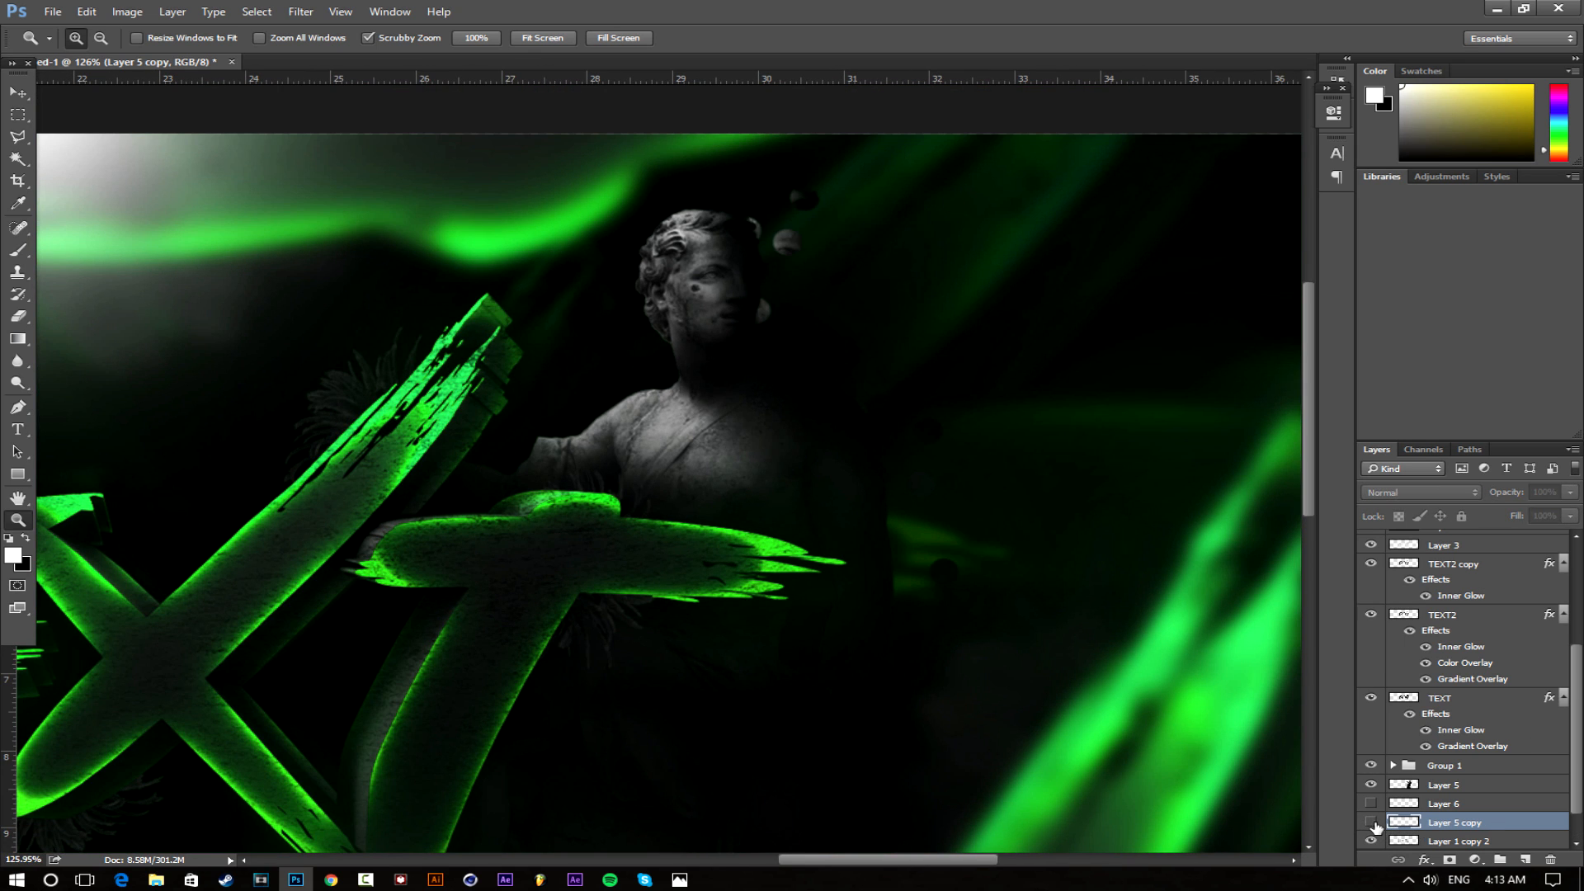
click(300, 11)
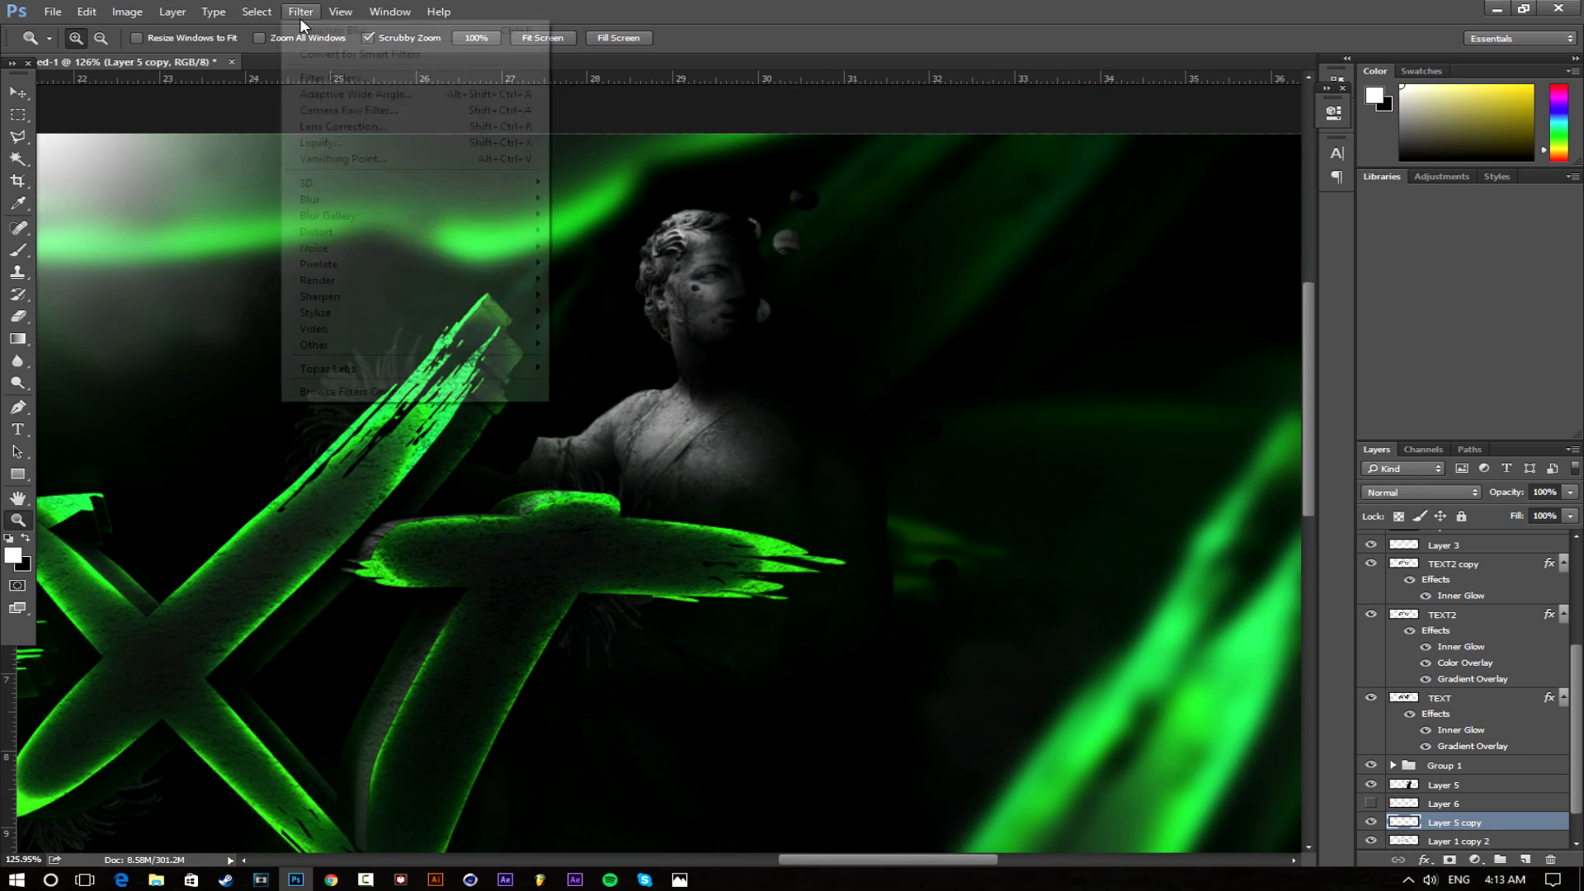
mouse_move(345, 203)
click(594, 295)
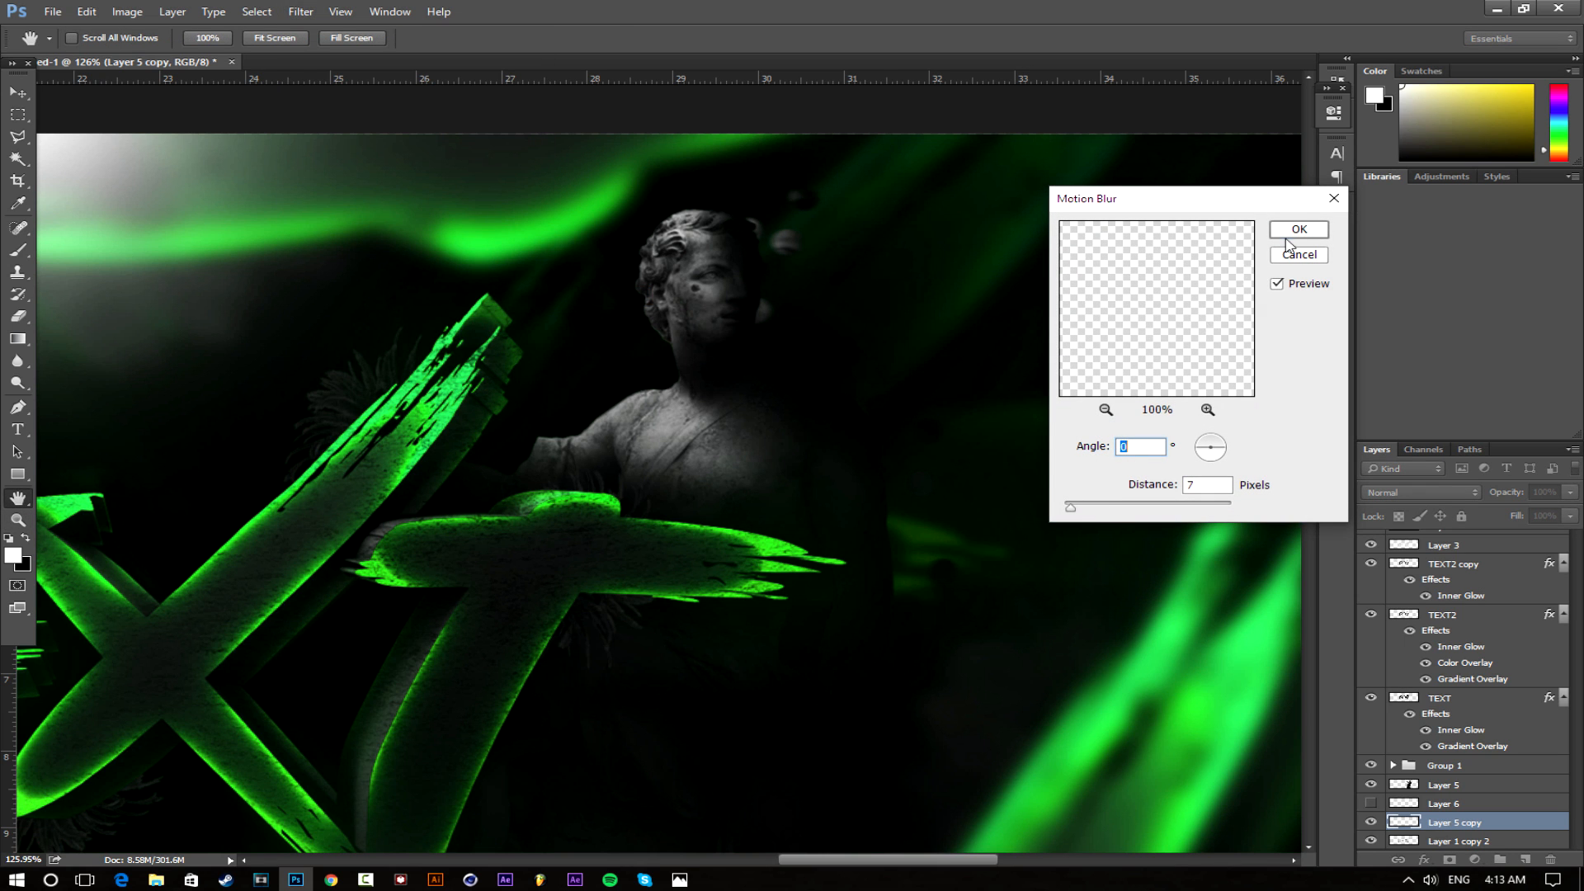
click(1289, 234)
drag(923, 463, 850, 462)
Add a new layer above Layer 4 and paint a soft white glow over the statue's head with a 251 px brush at 0% hardness
drag(1576, 664, 1576, 549)
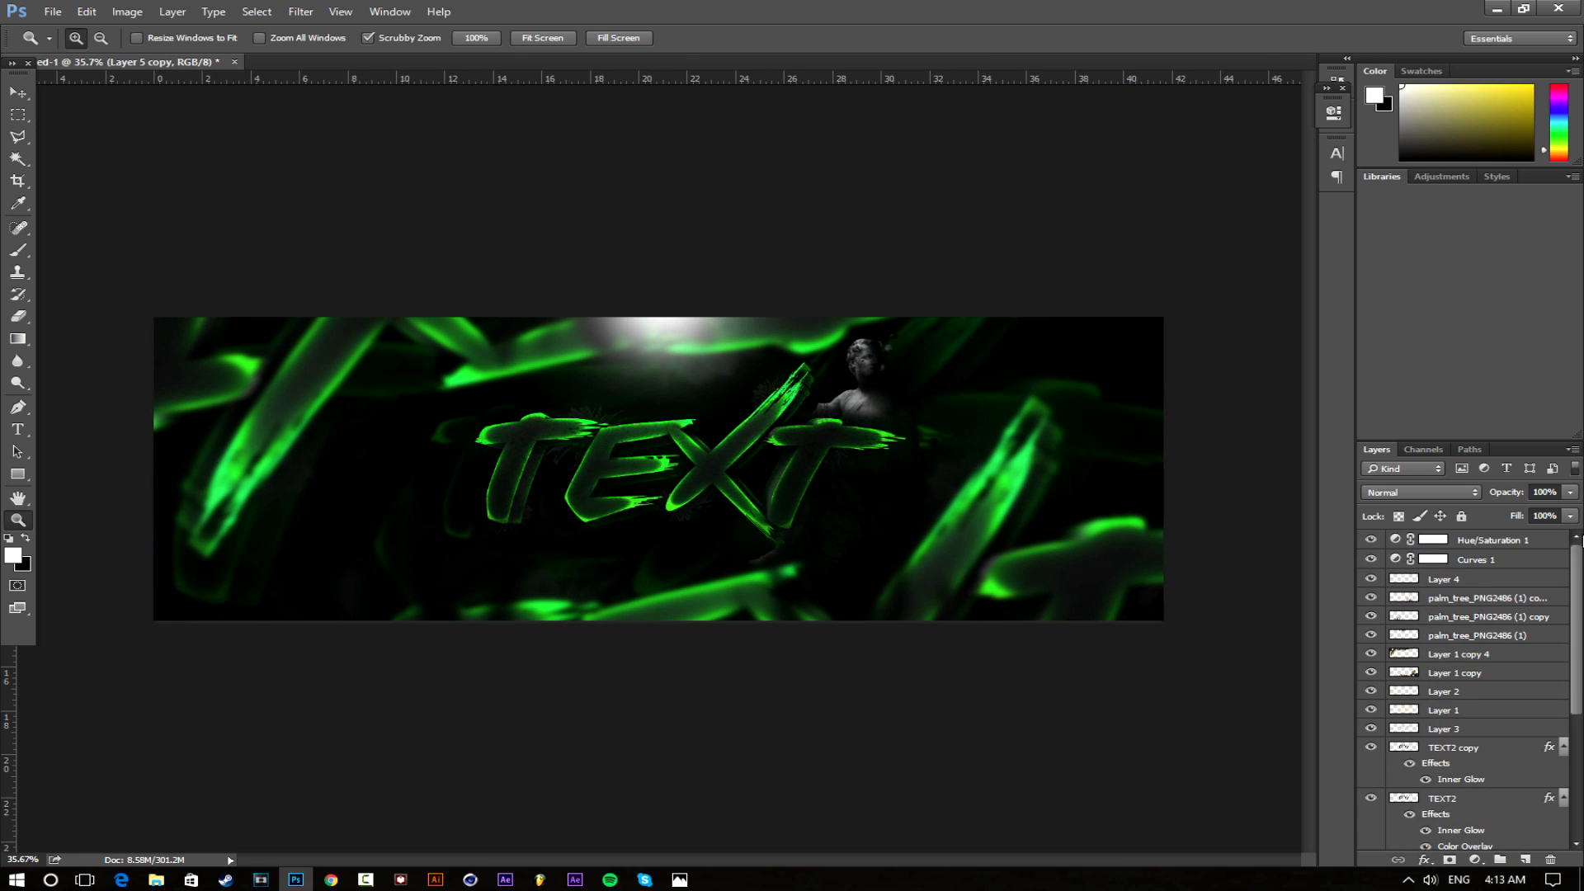
click(1485, 578)
click(1527, 860)
drag(947, 372, 994, 372)
click(18, 250)
drag(850, 360, 896, 368)
right_click(904, 368)
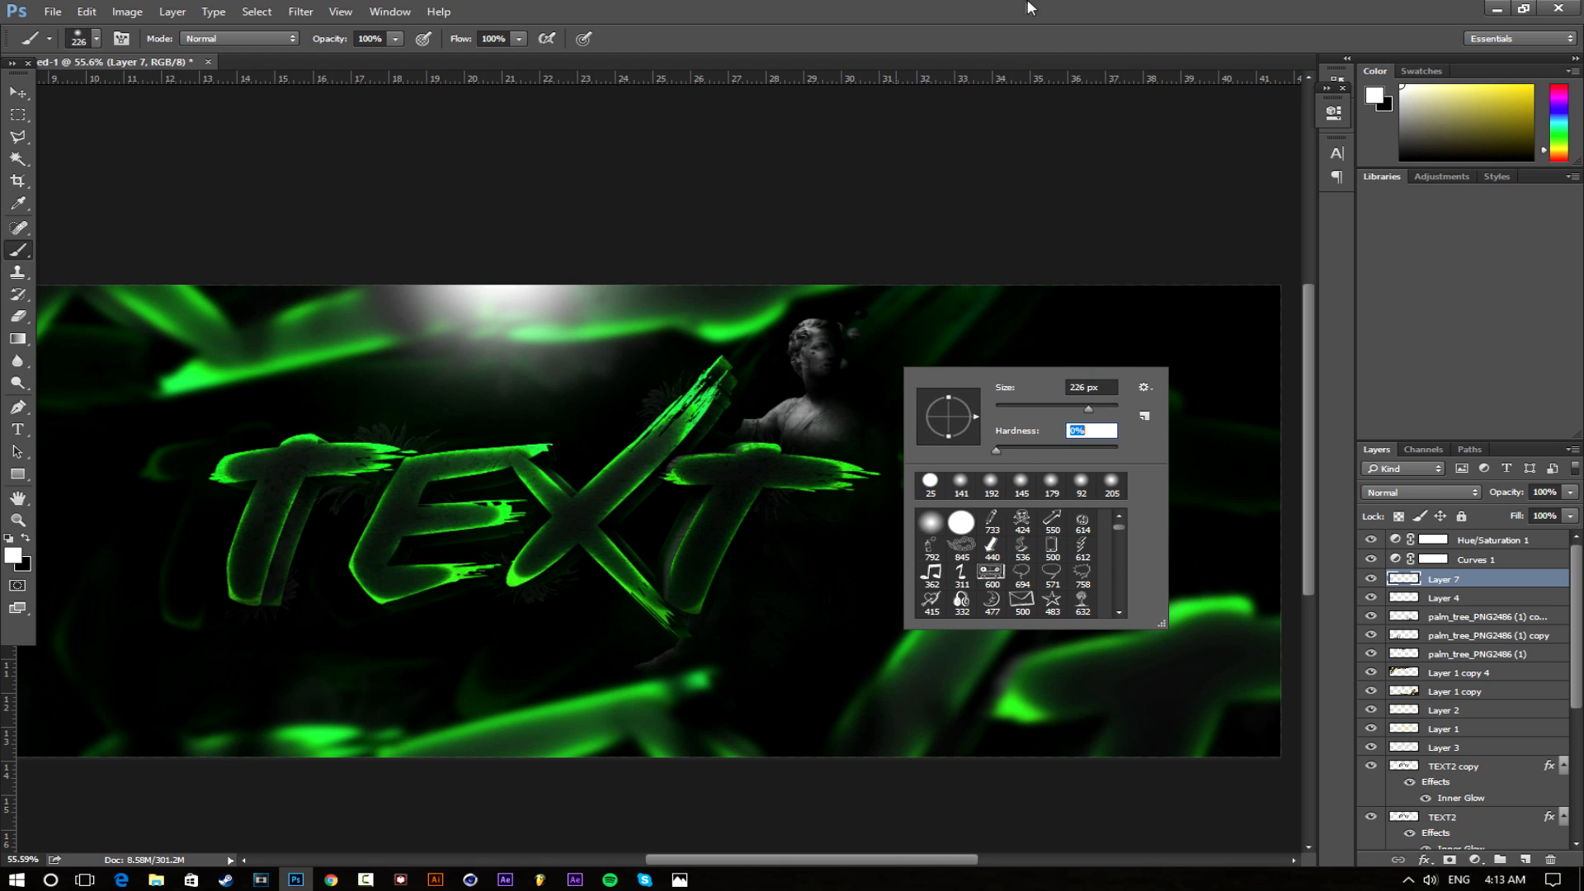
key(Return)
drag(809, 354, 807, 360)
click(809, 345)
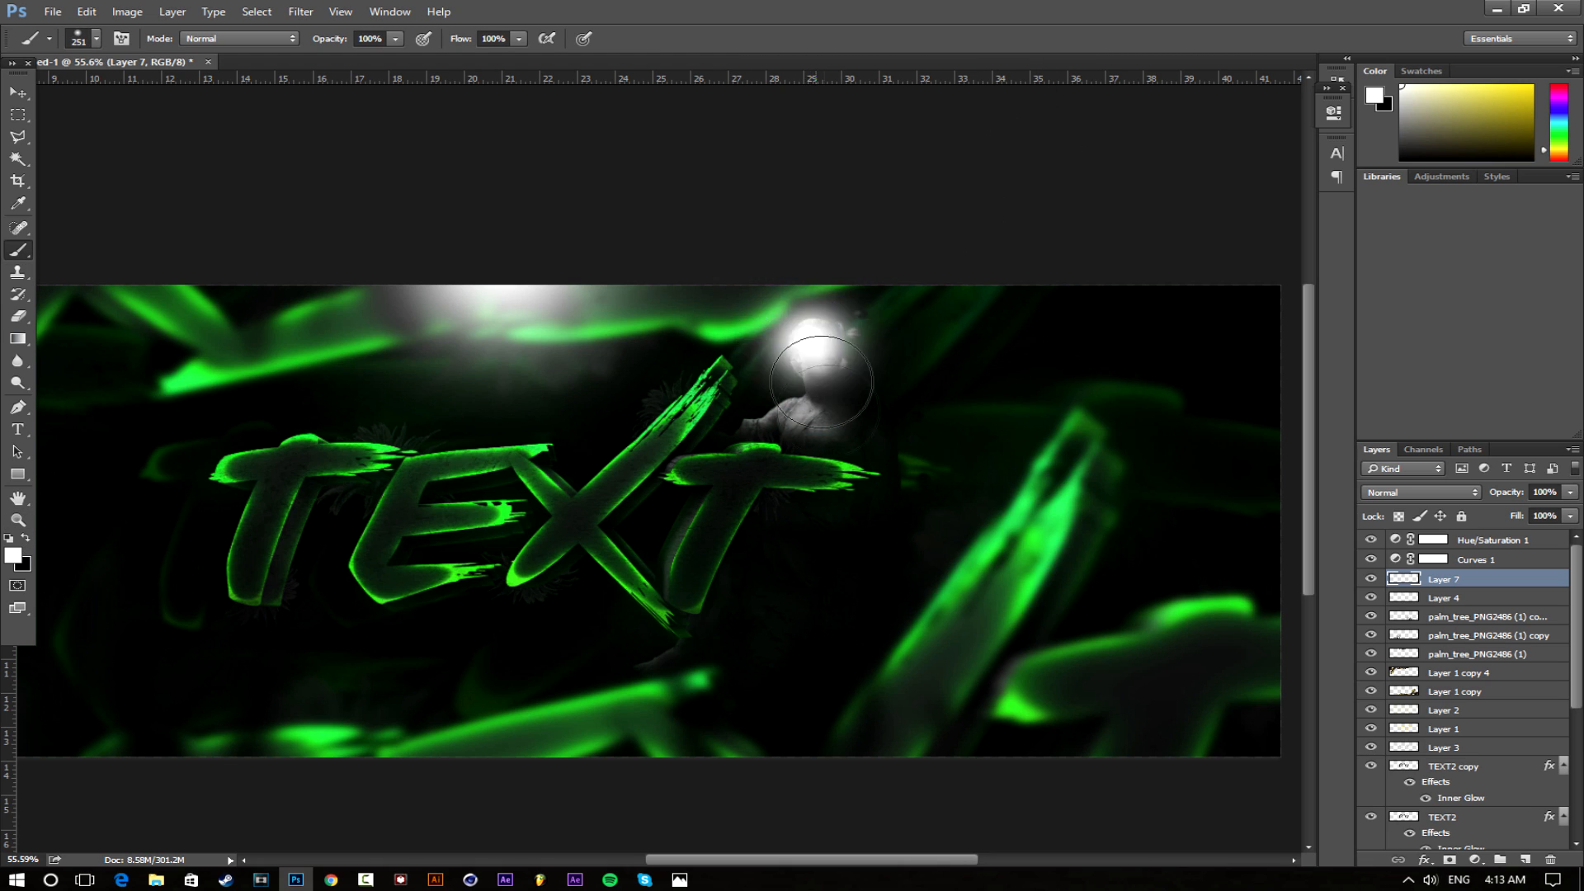
Lower the opacity of the white glow layer over the statue to 6%
drag(1506, 494, 1016, 463)
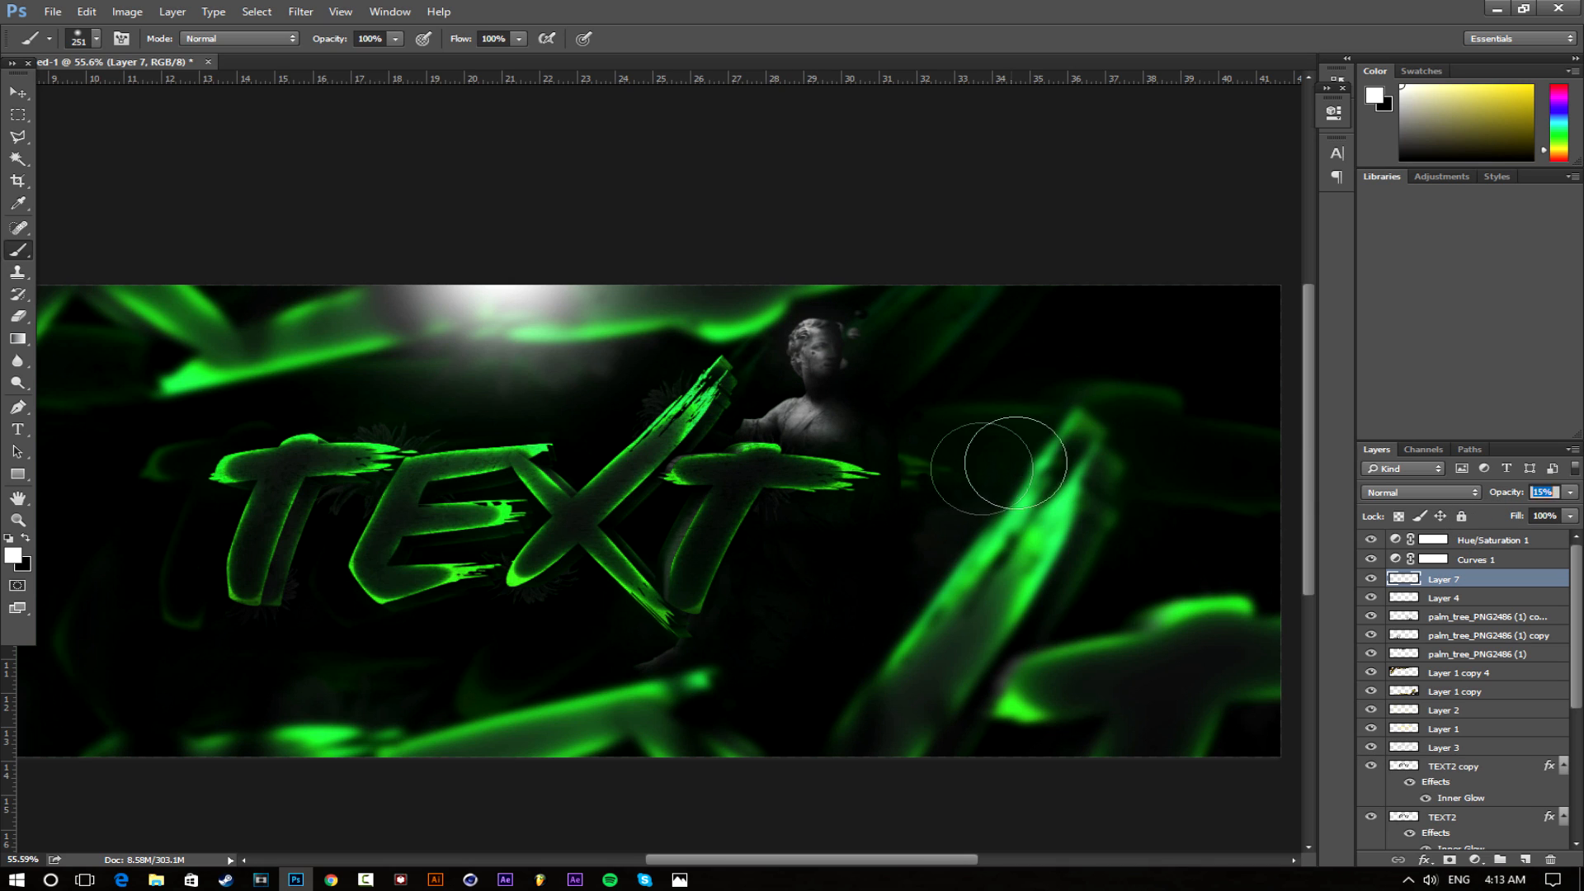
click(798, 464)
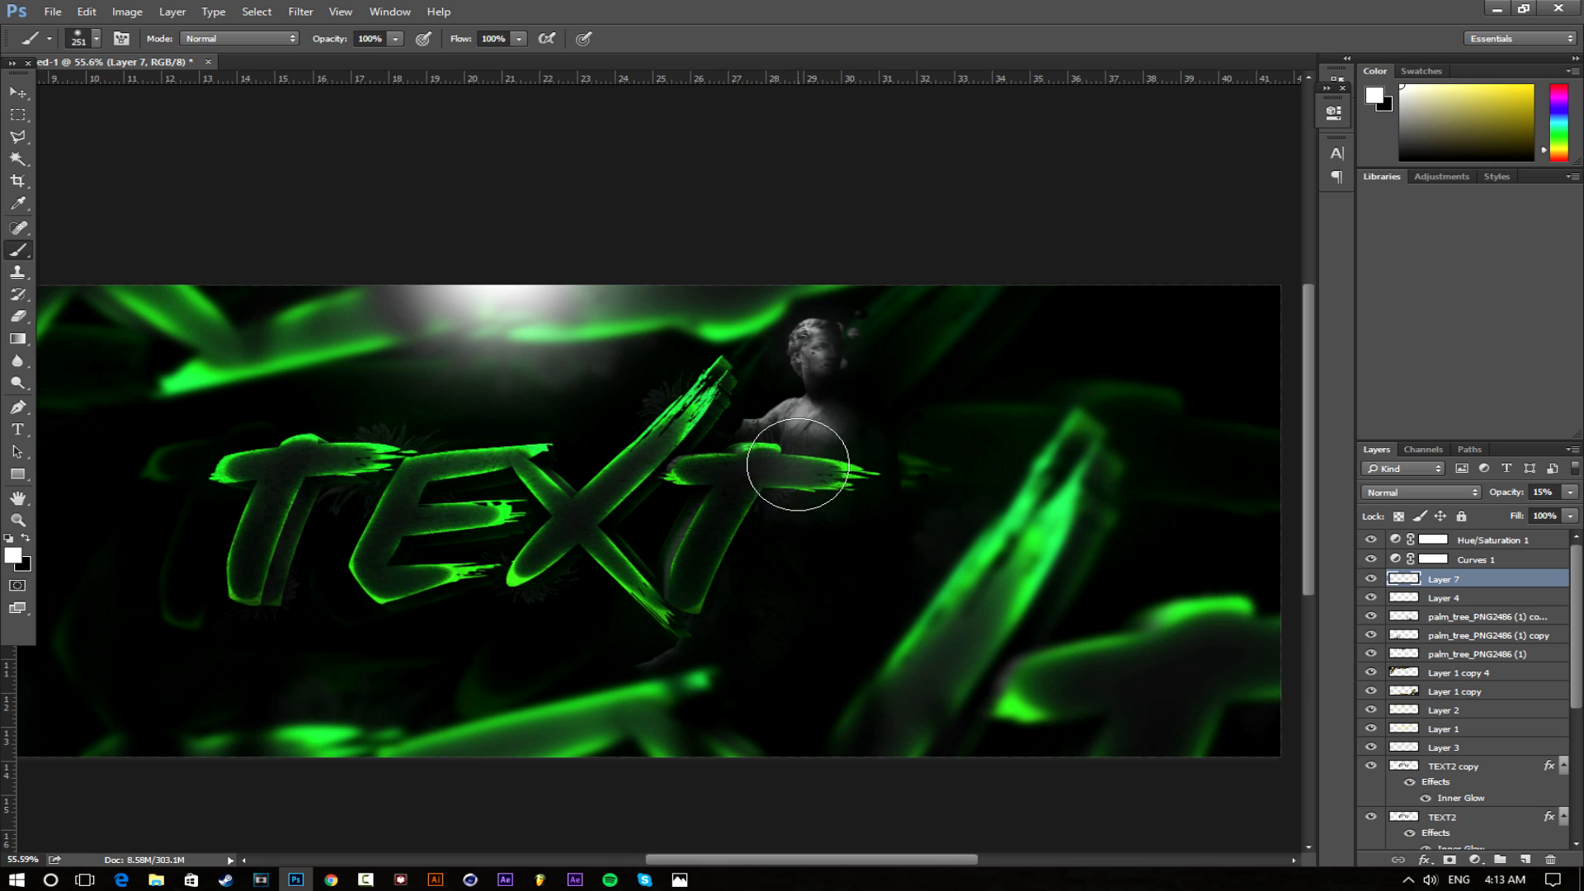
key(ctrl+z)
click(778, 428)
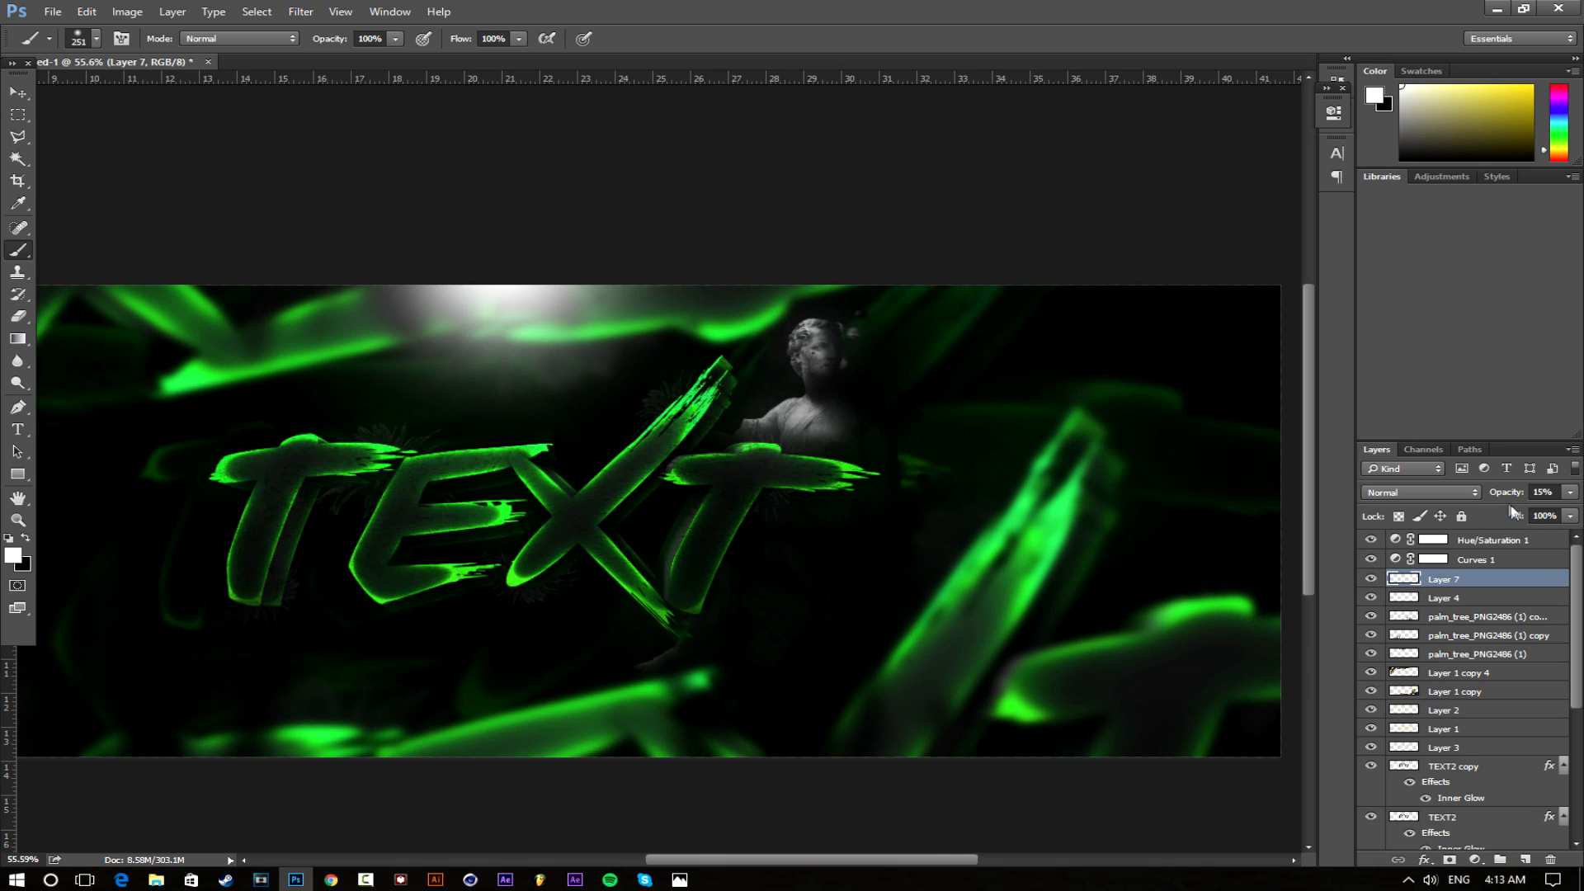
drag(1386, 494, 1294, 488)
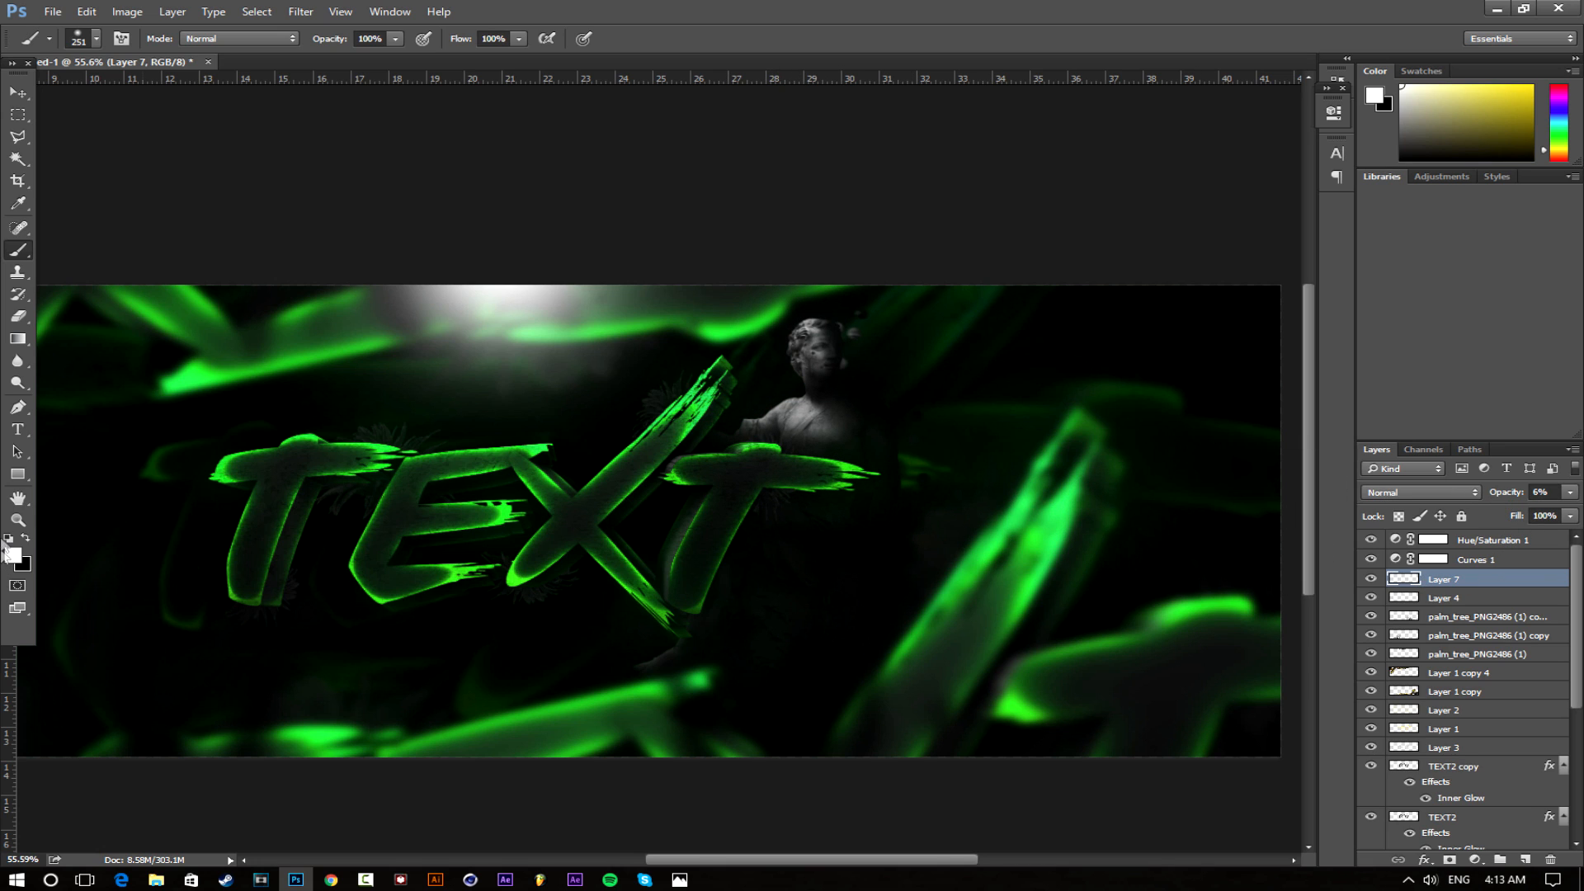
click(17, 520)
drag(703, 520, 607, 520)
drag(759, 474, 819, 476)
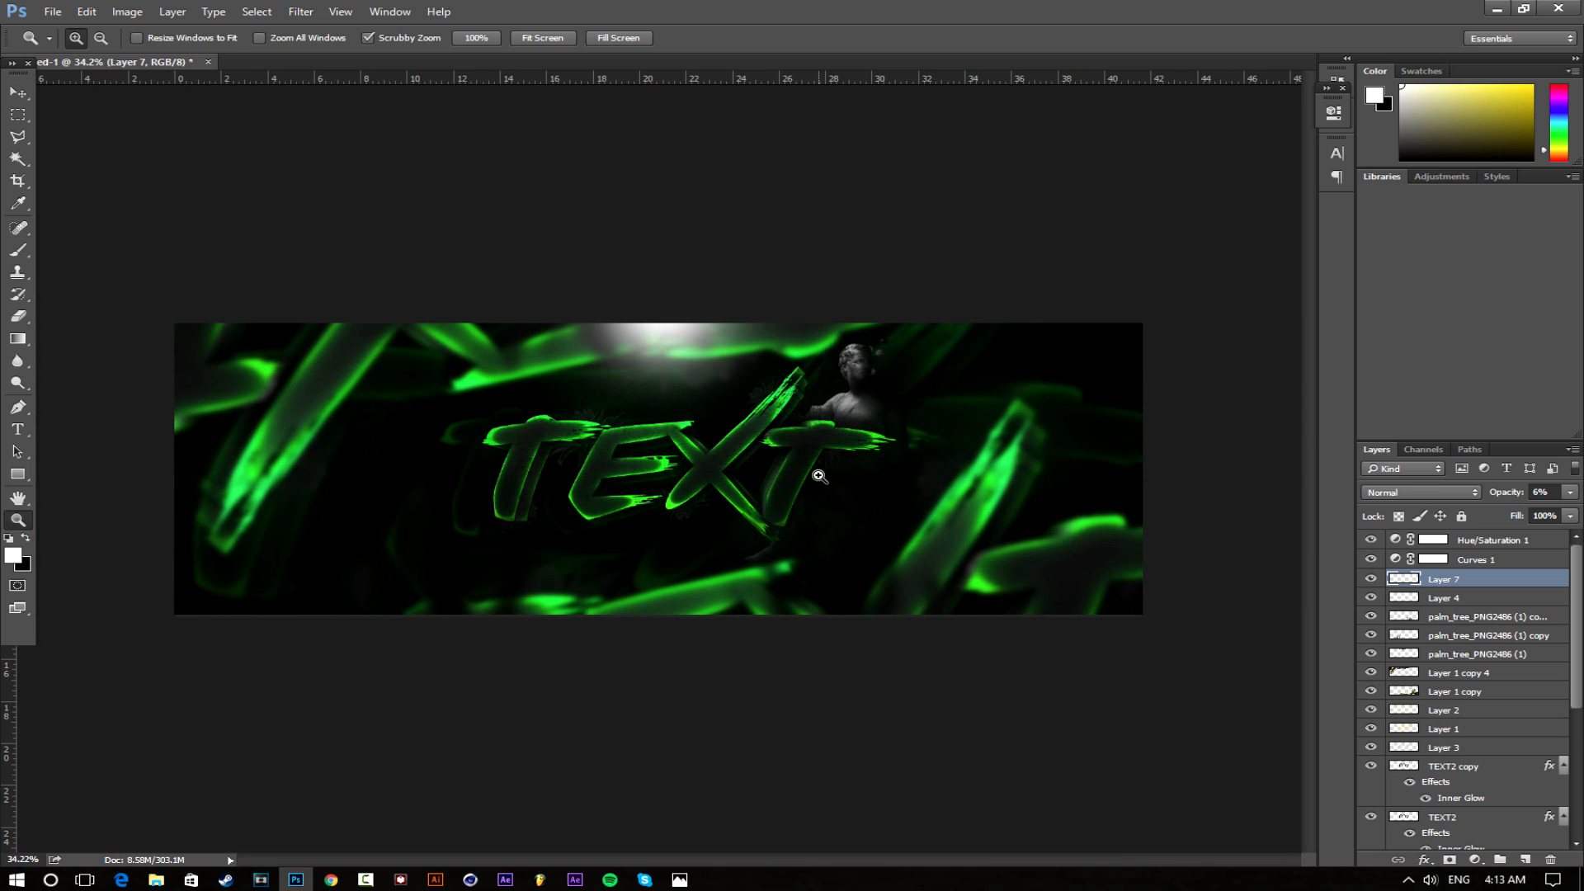
mouse_move(674, 428)
mouse_down()
mouse_move(708, 434)
mouse_move(678, 433)
mouse_up()
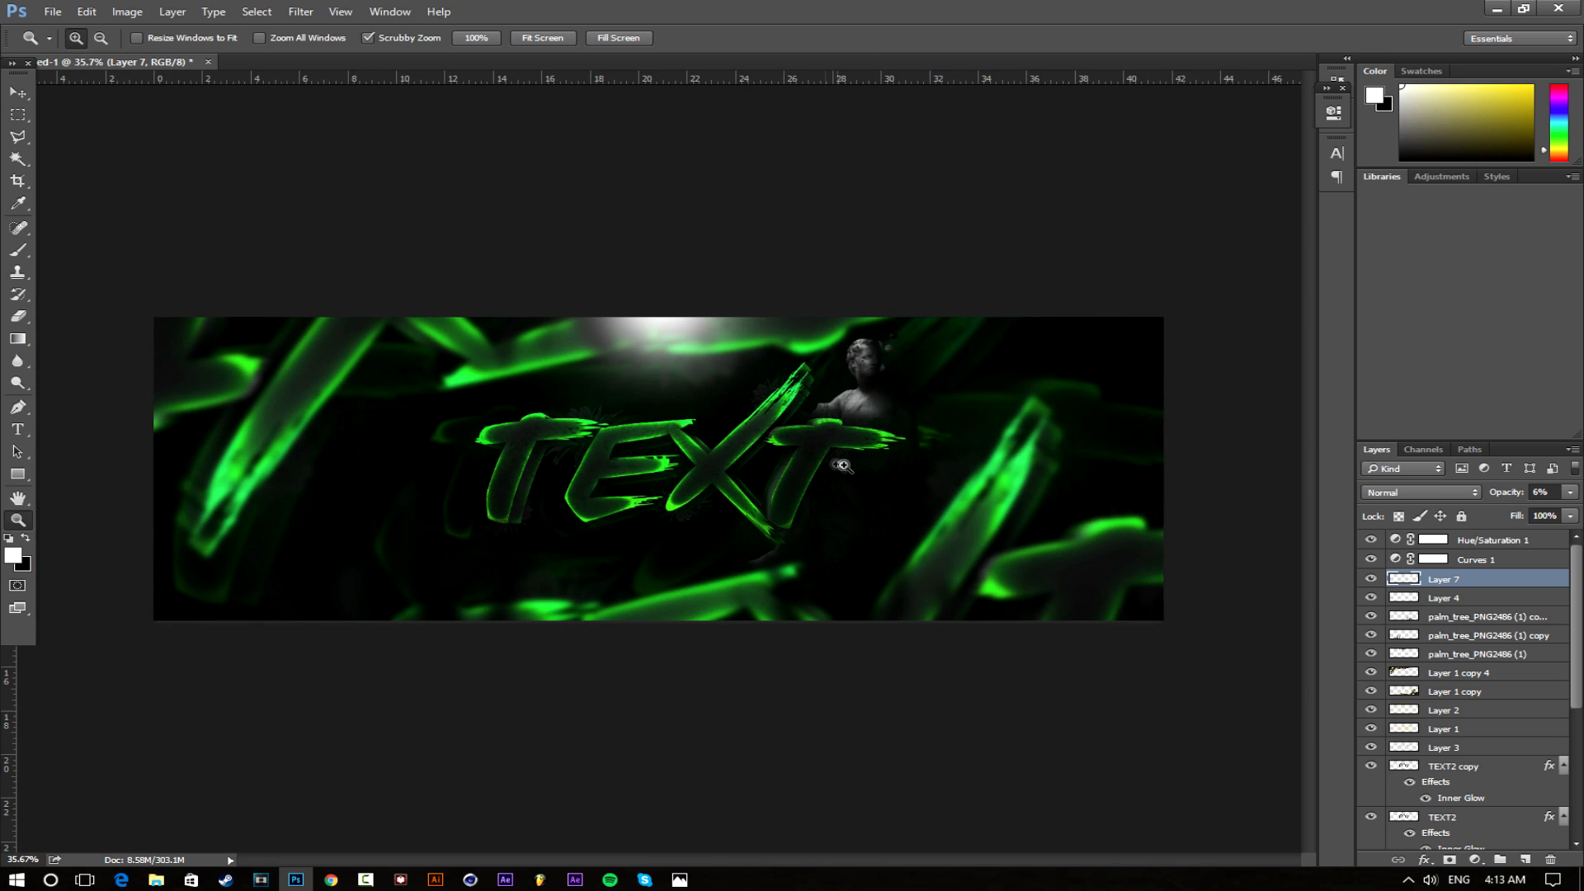
drag(837, 465, 902, 465)
drag(660, 451, 592, 475)
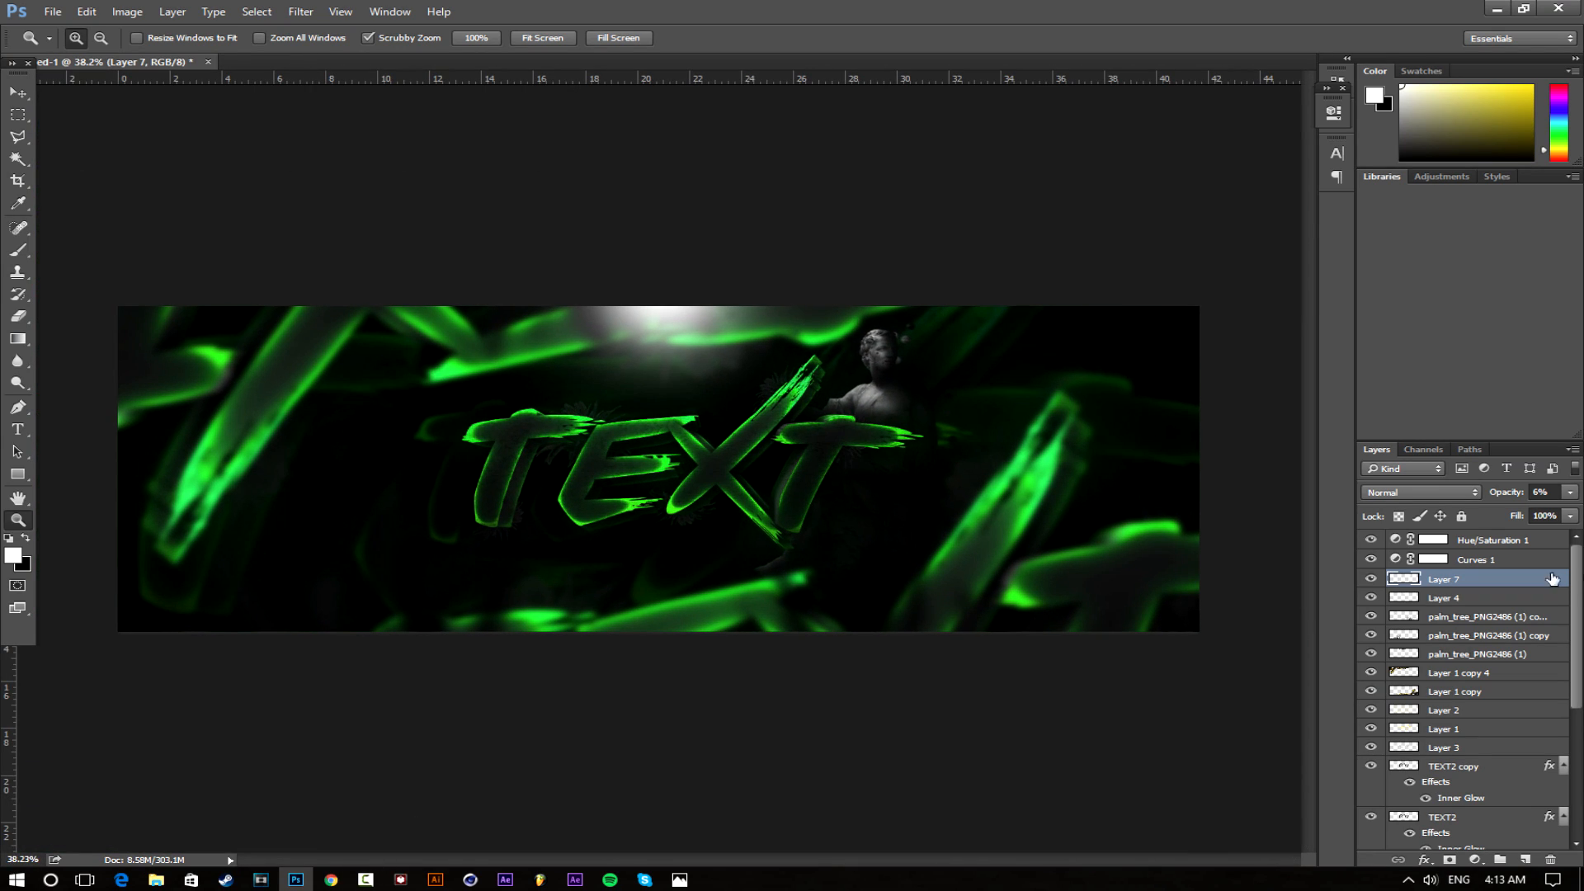
click(1547, 549)
scroll(1551, 797, down, 5)
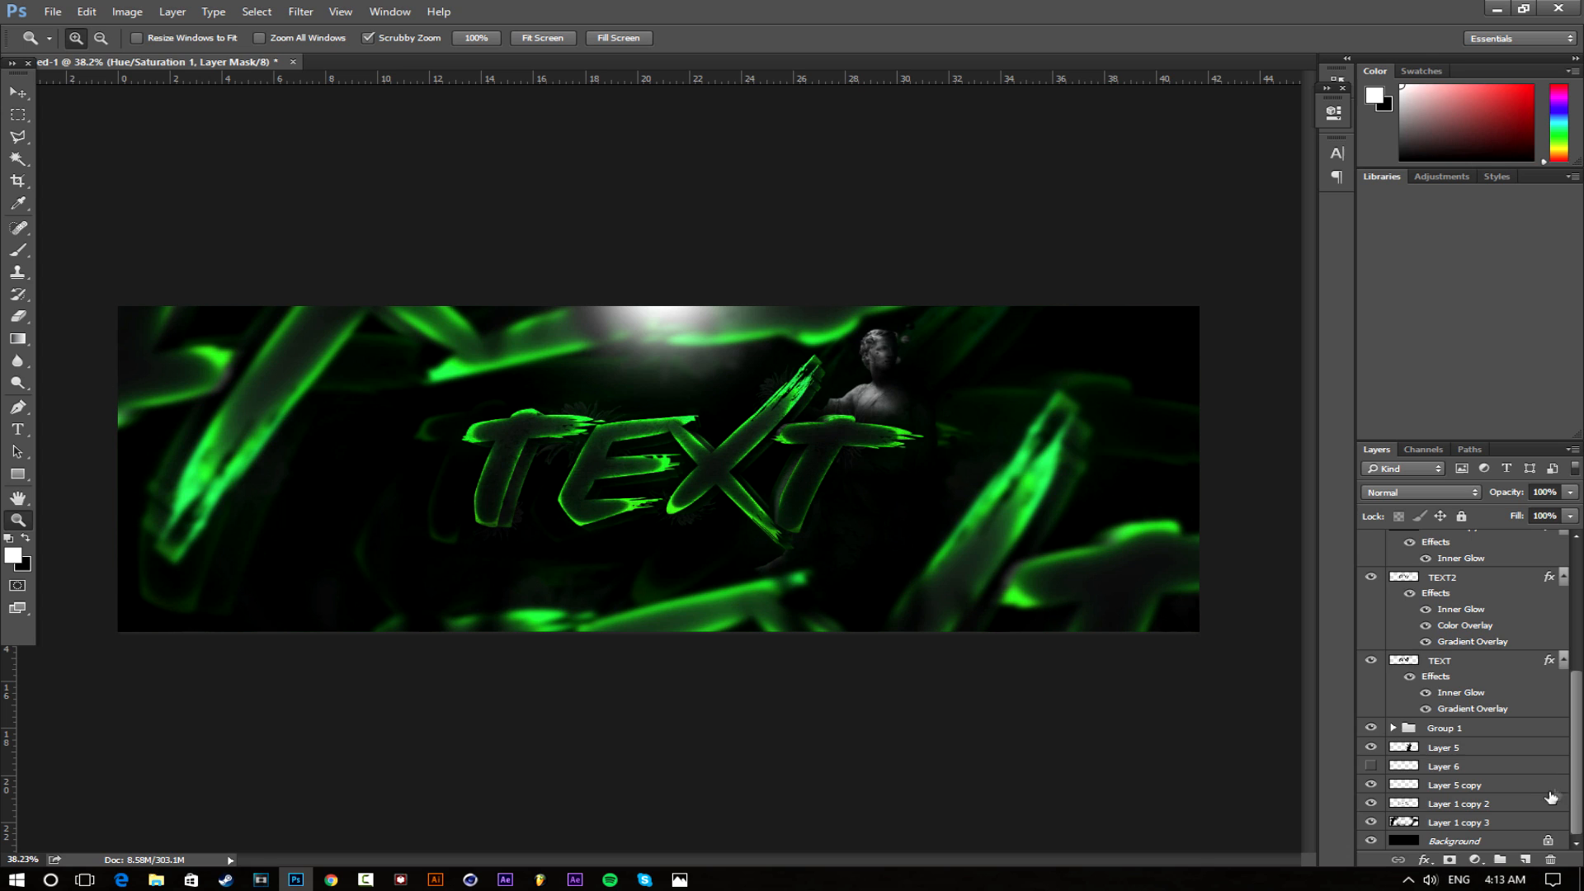
shift+click(1473, 842)
scroll(1548, 627, up, 8)
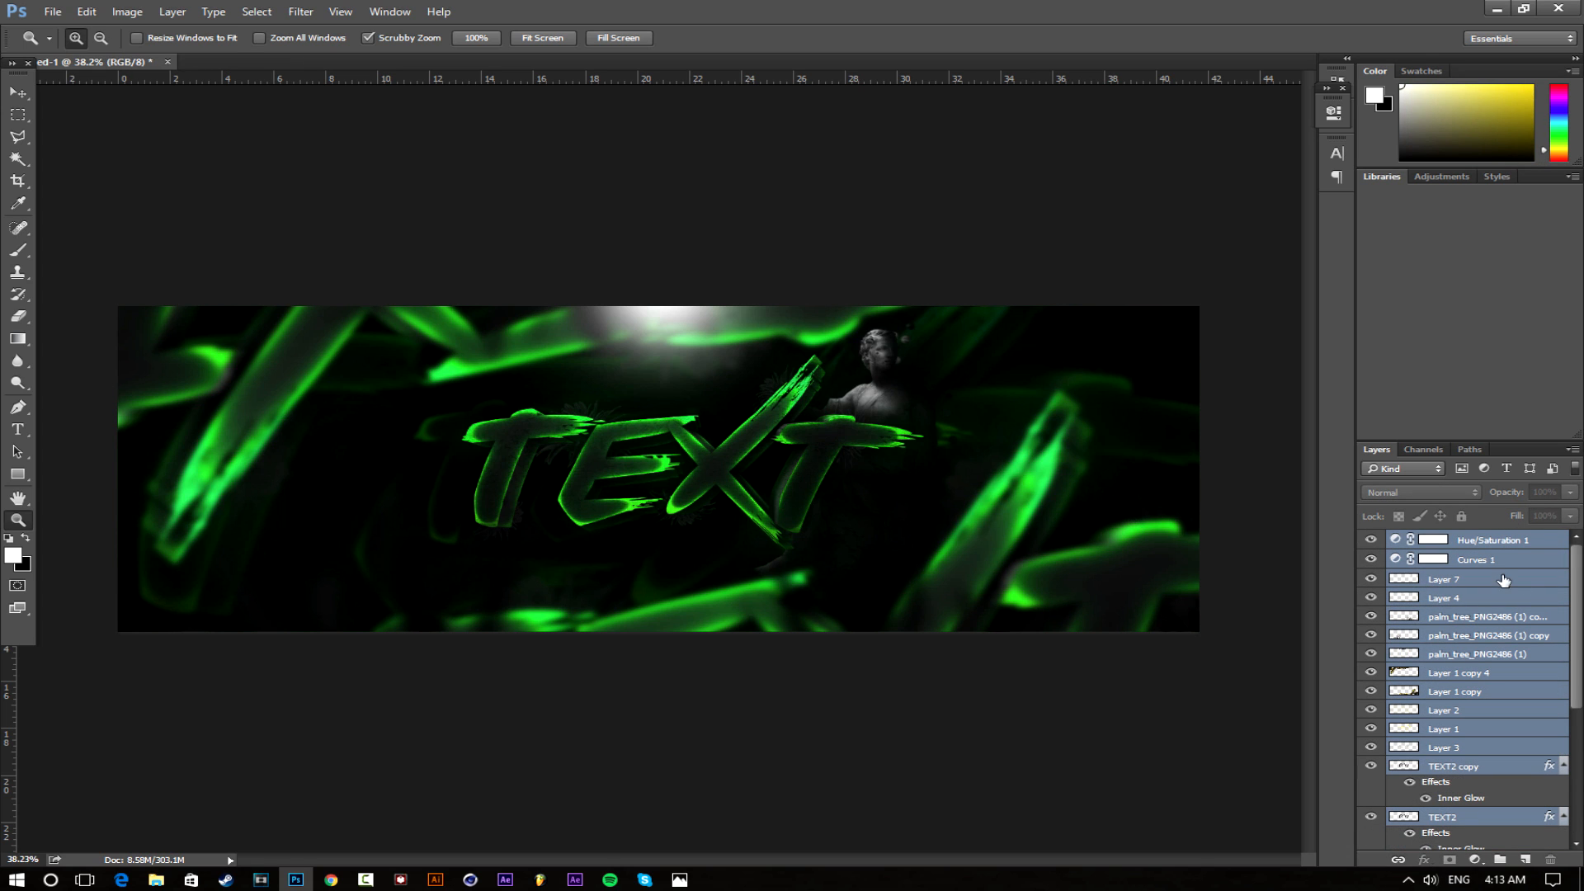
Compare the banner with the Hue/Saturation adjustment hidden and shown, and set that adjustment's hue to -31
click(1371, 539)
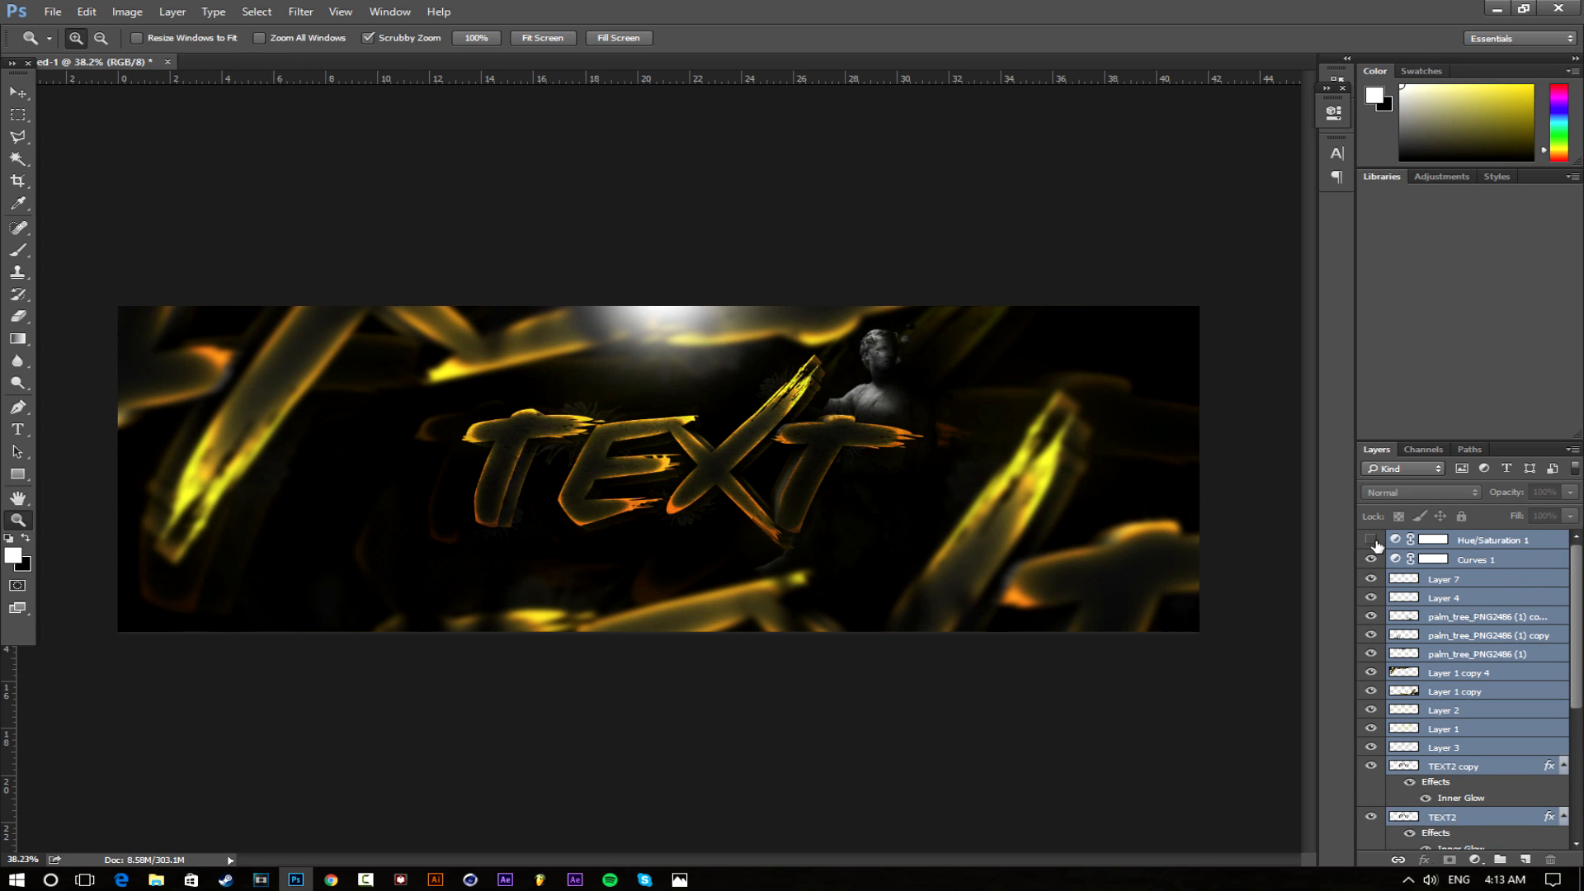
click(1371, 540)
click(1372, 540)
click(1372, 541)
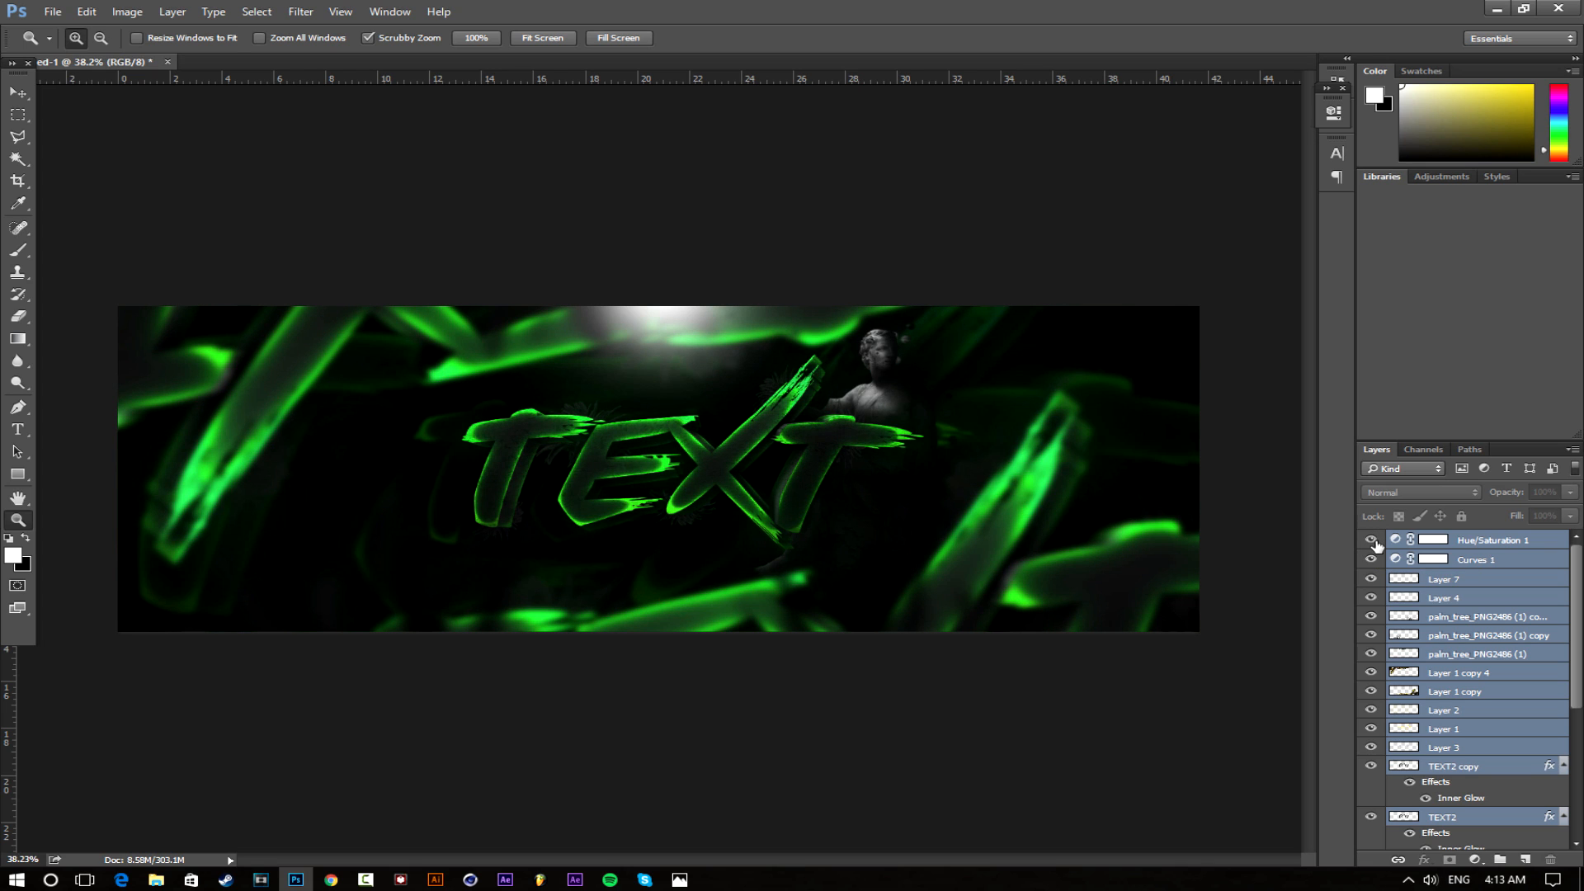
double_click(1395, 541)
drag(1241, 215, 1136, 220)
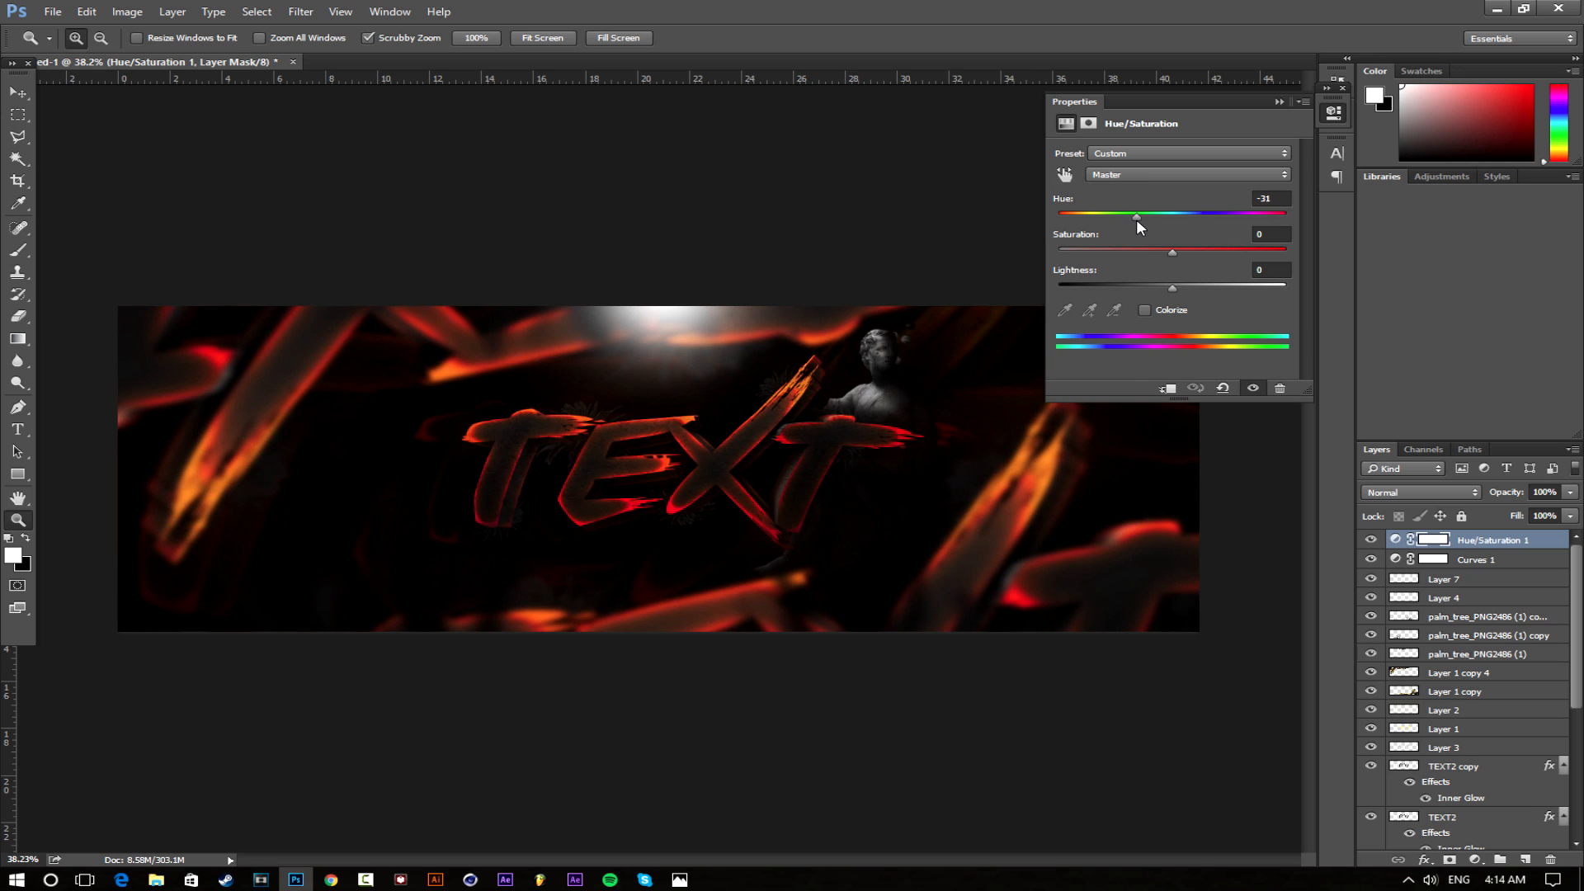
click(1333, 111)
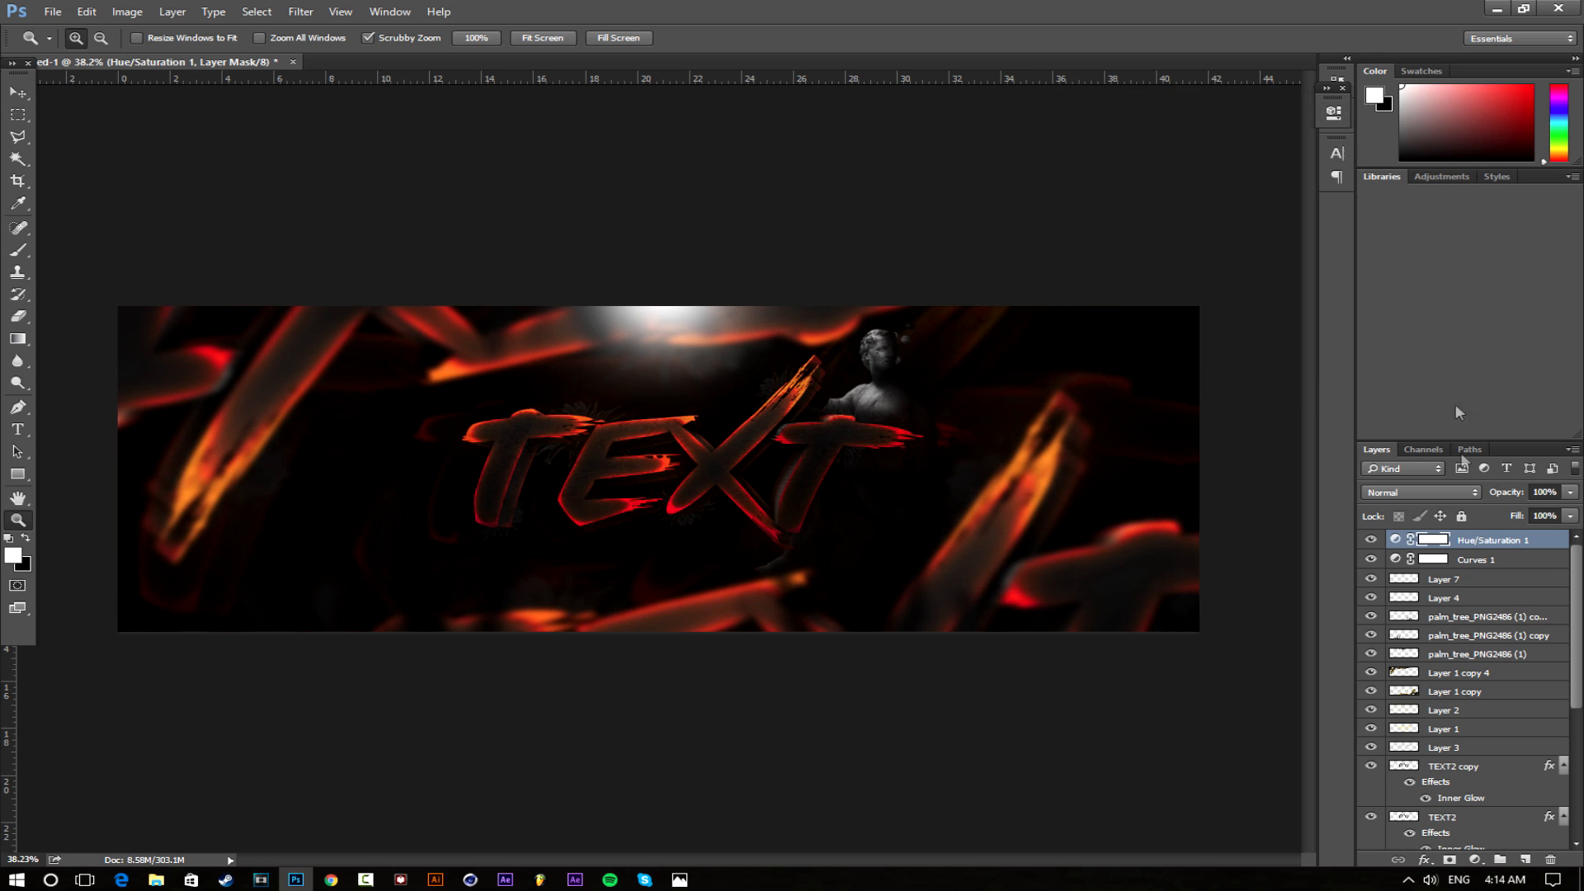
Duplicate all layers from the Hue/Saturation adjustment down to the Background, and merge the copies into one layer
drag(1574, 563, 1575, 691)
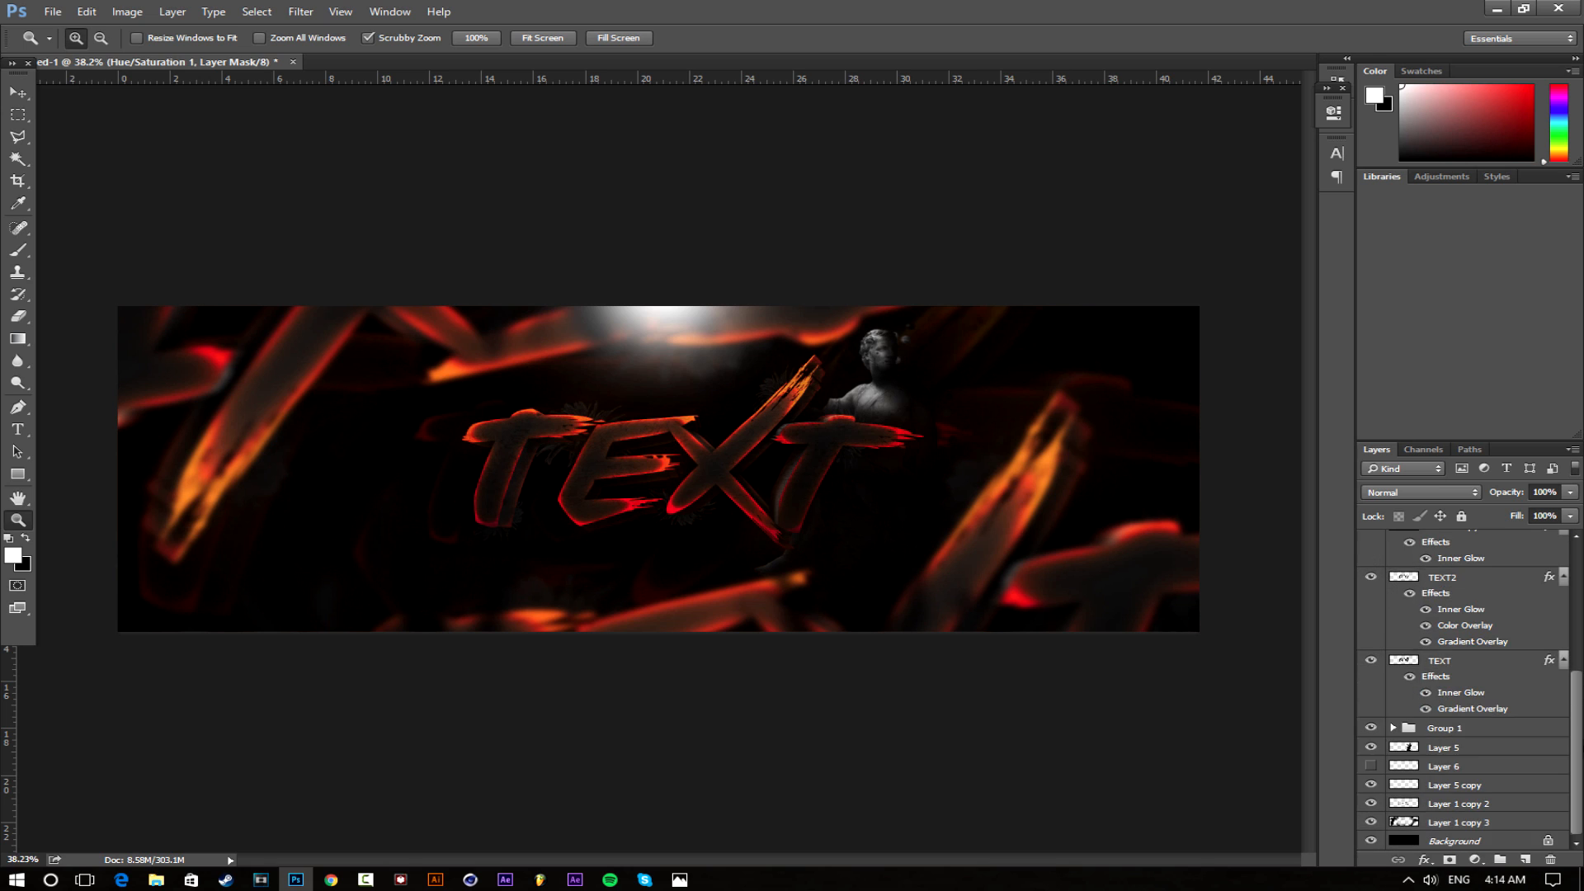
shift+click(1503, 839)
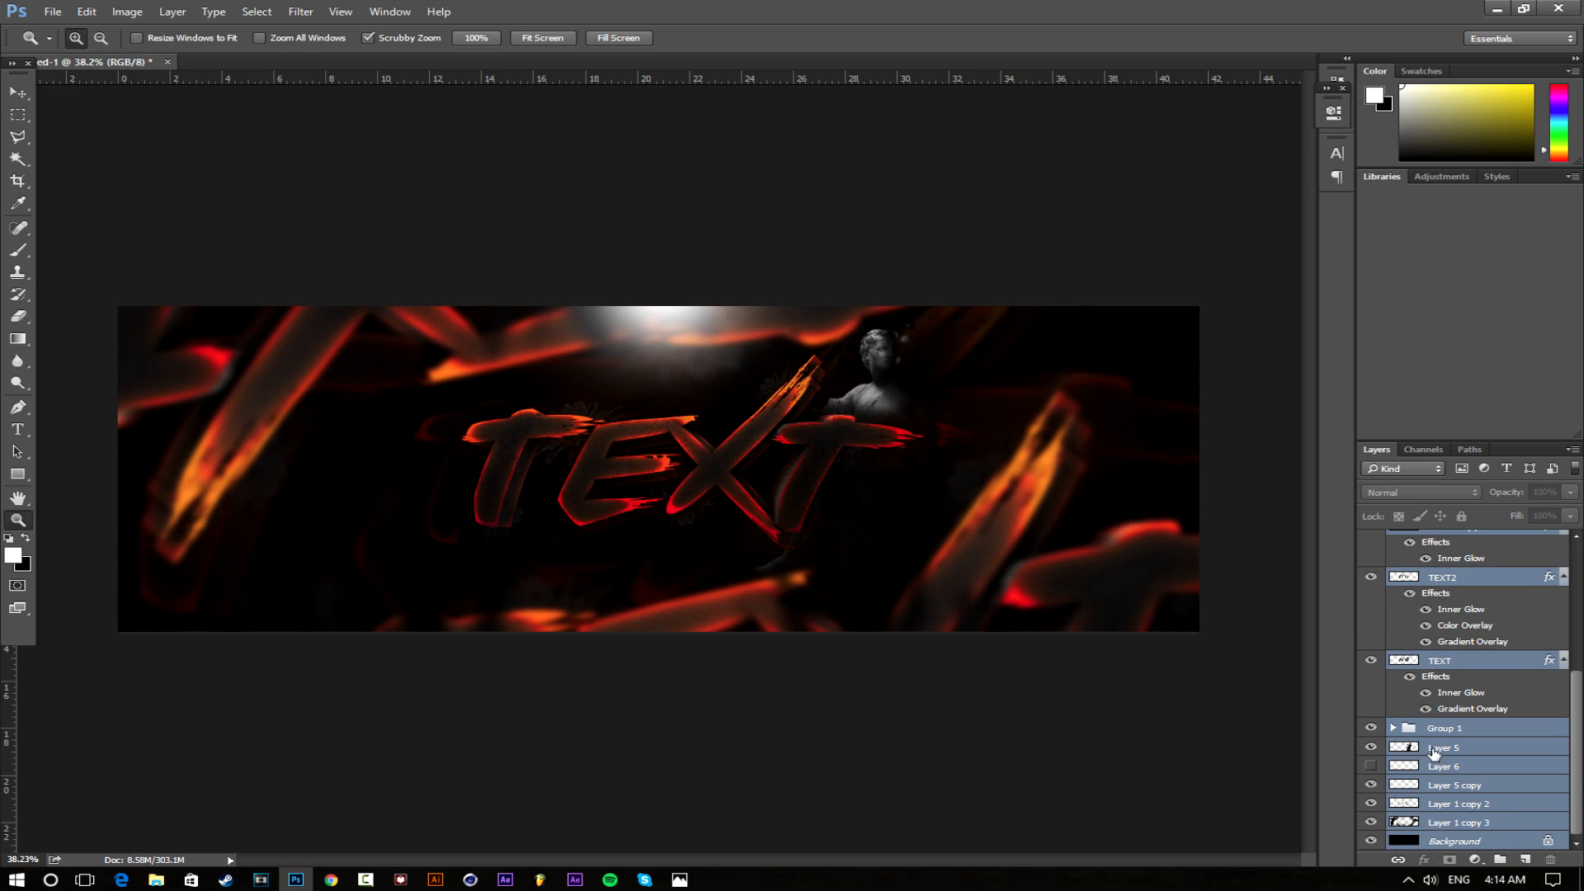
scroll(1436, 751, up, 10)
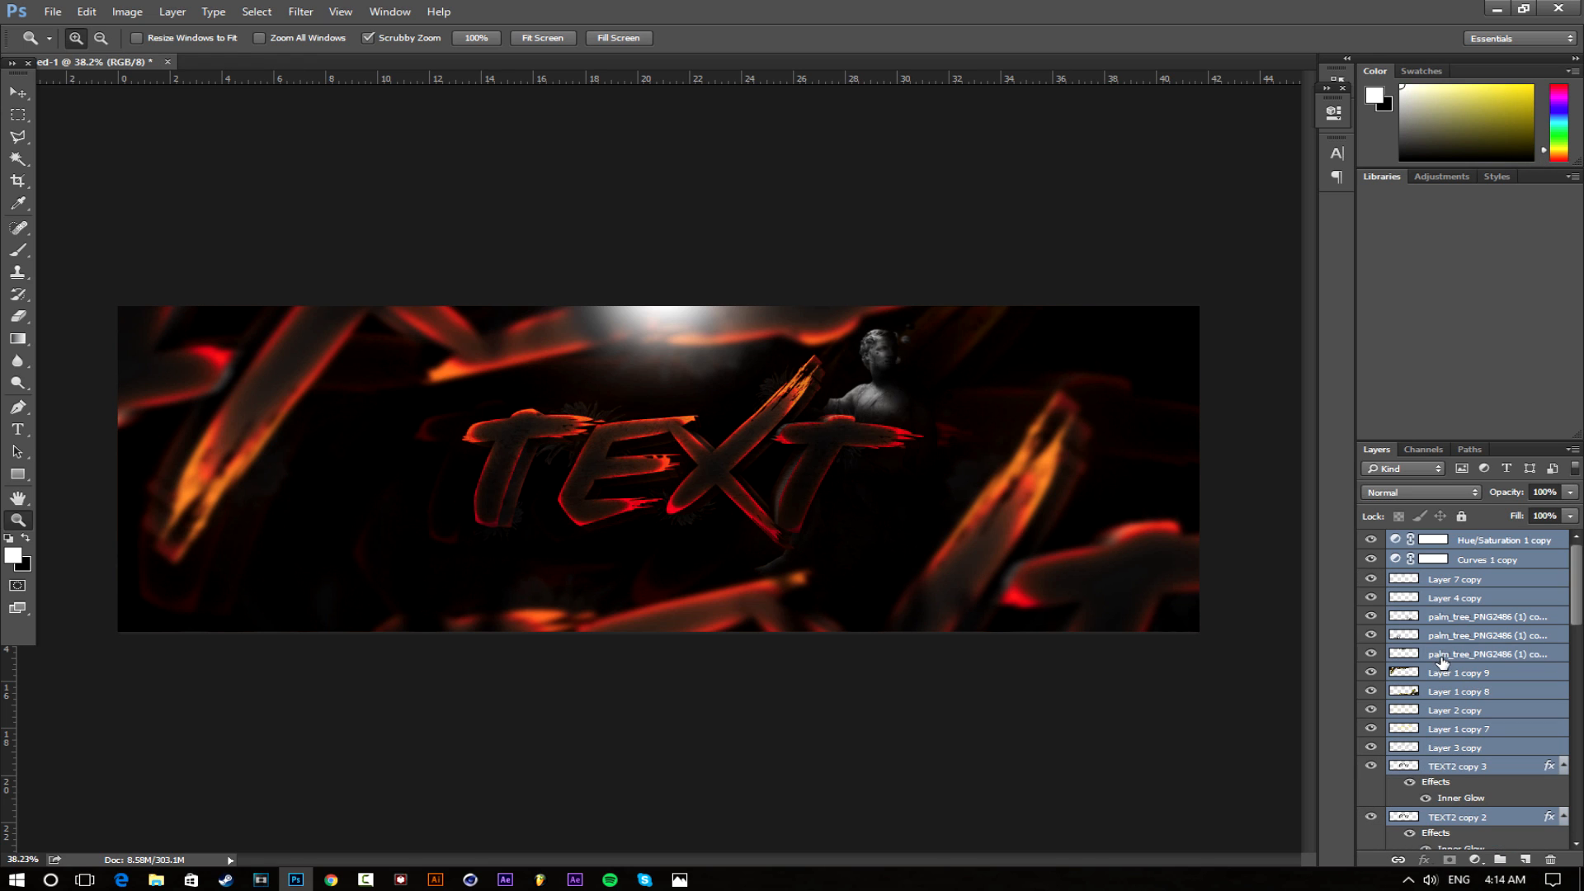
right_click(1441, 662)
click(1365, 656)
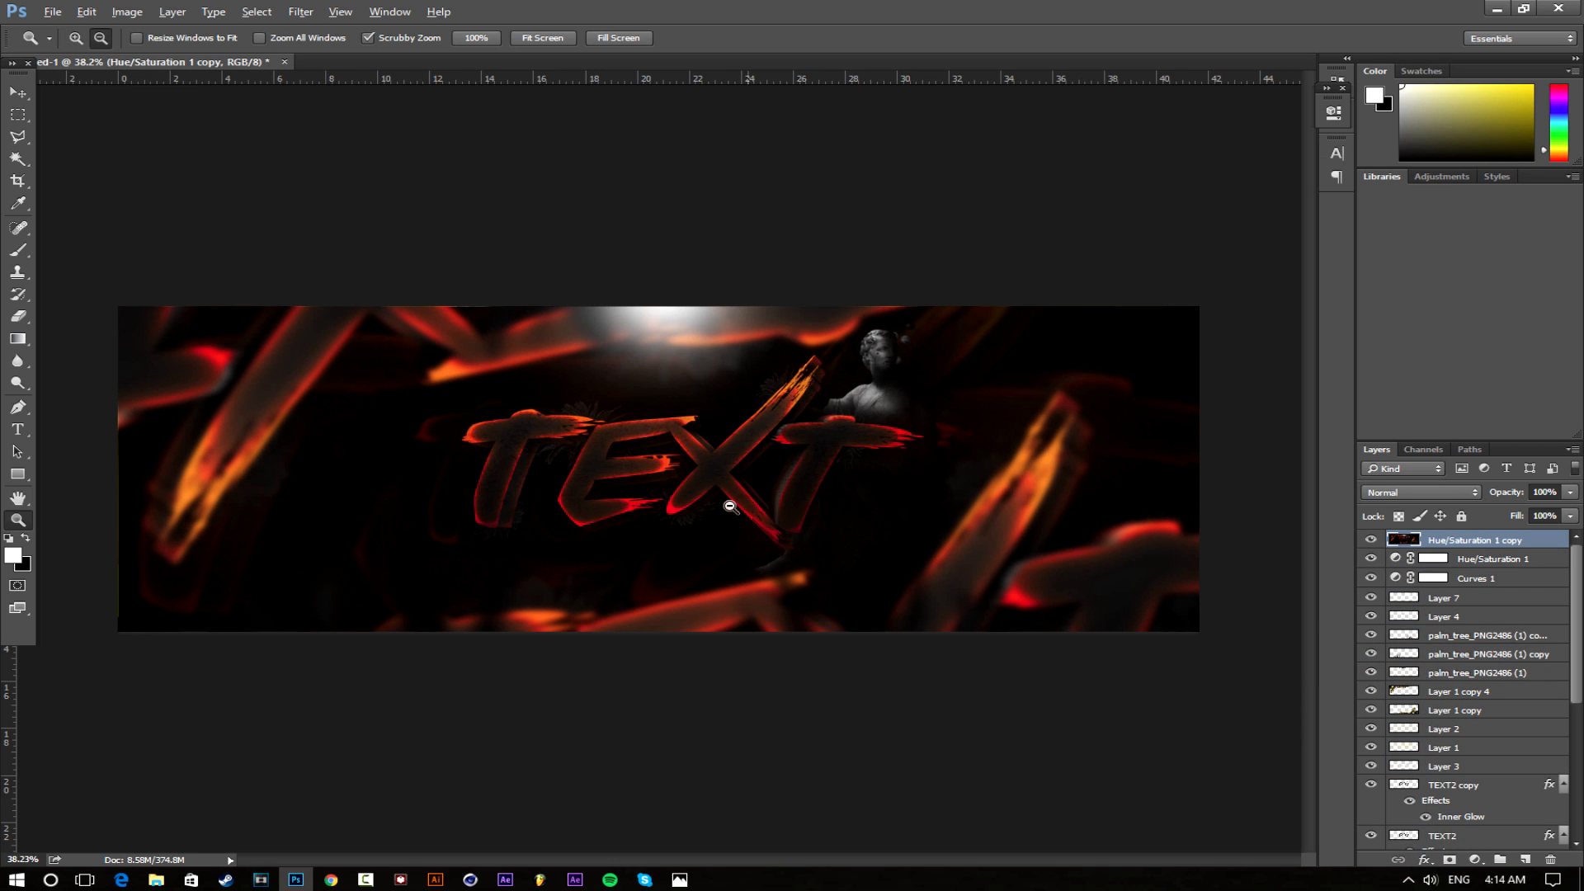
Duplicate the merged banner layer and apply a High Pass filter with a radius of 1.2 pixels to the copy
click(729, 477)
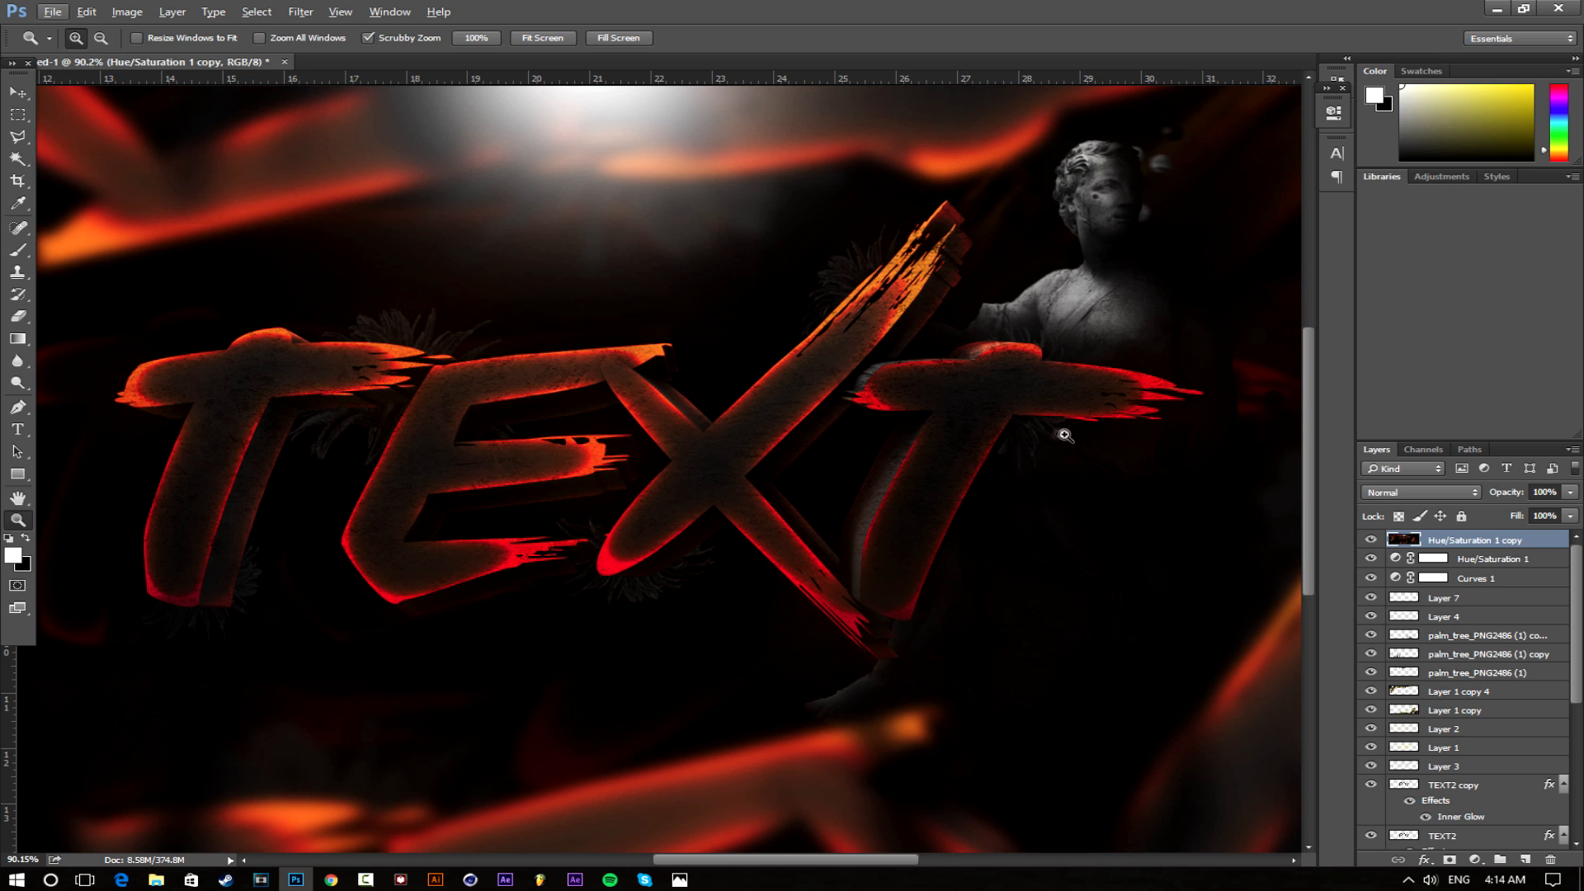
key(ctrl+j)
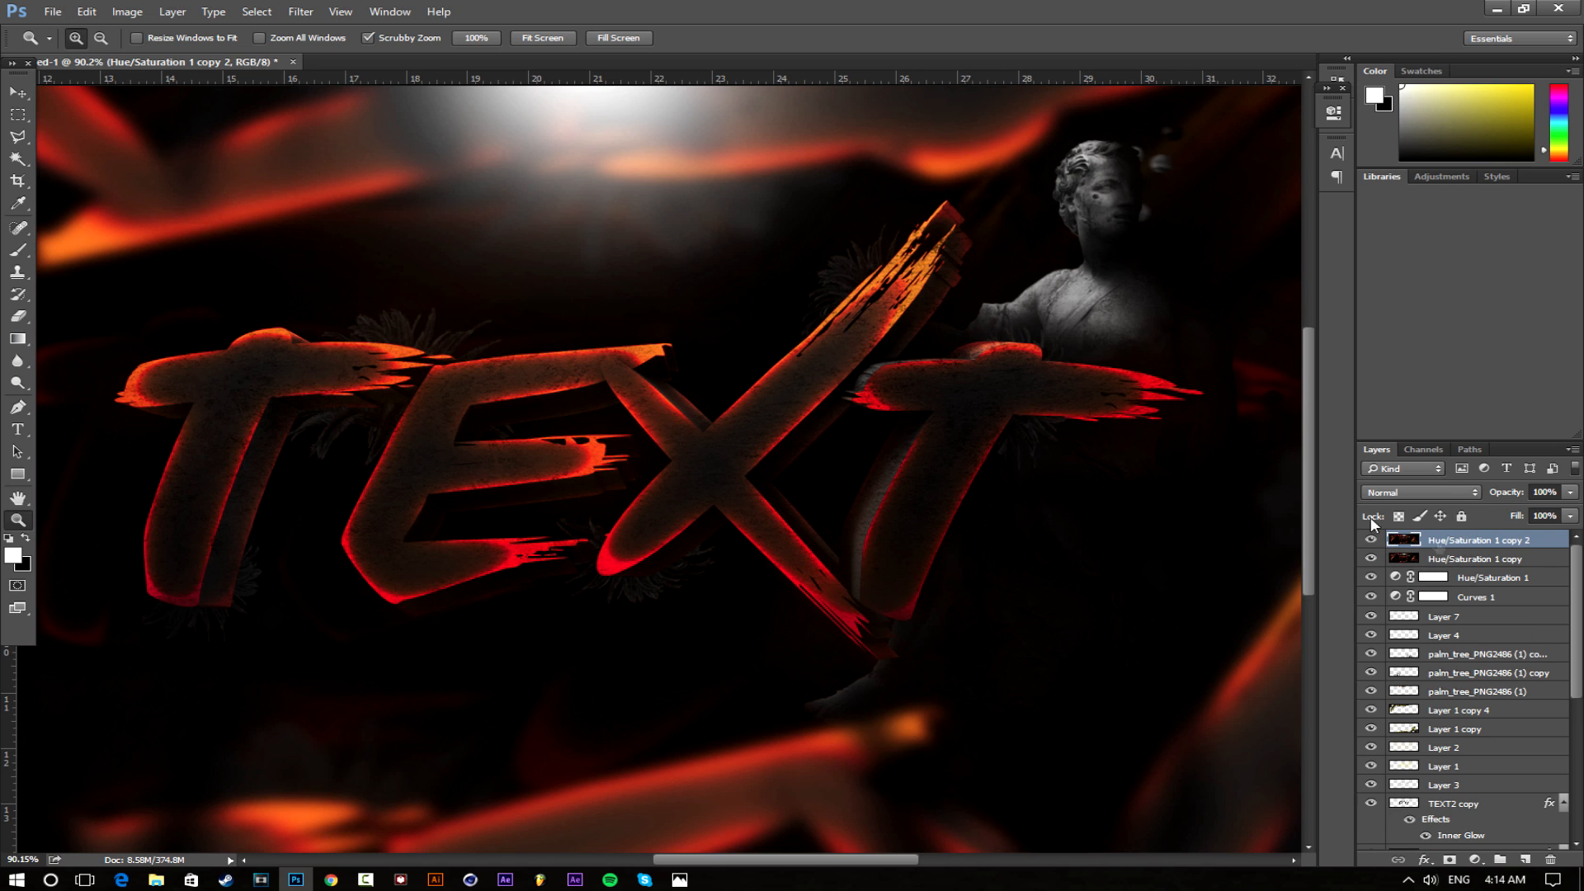
click(301, 12)
mouse_move(407, 344)
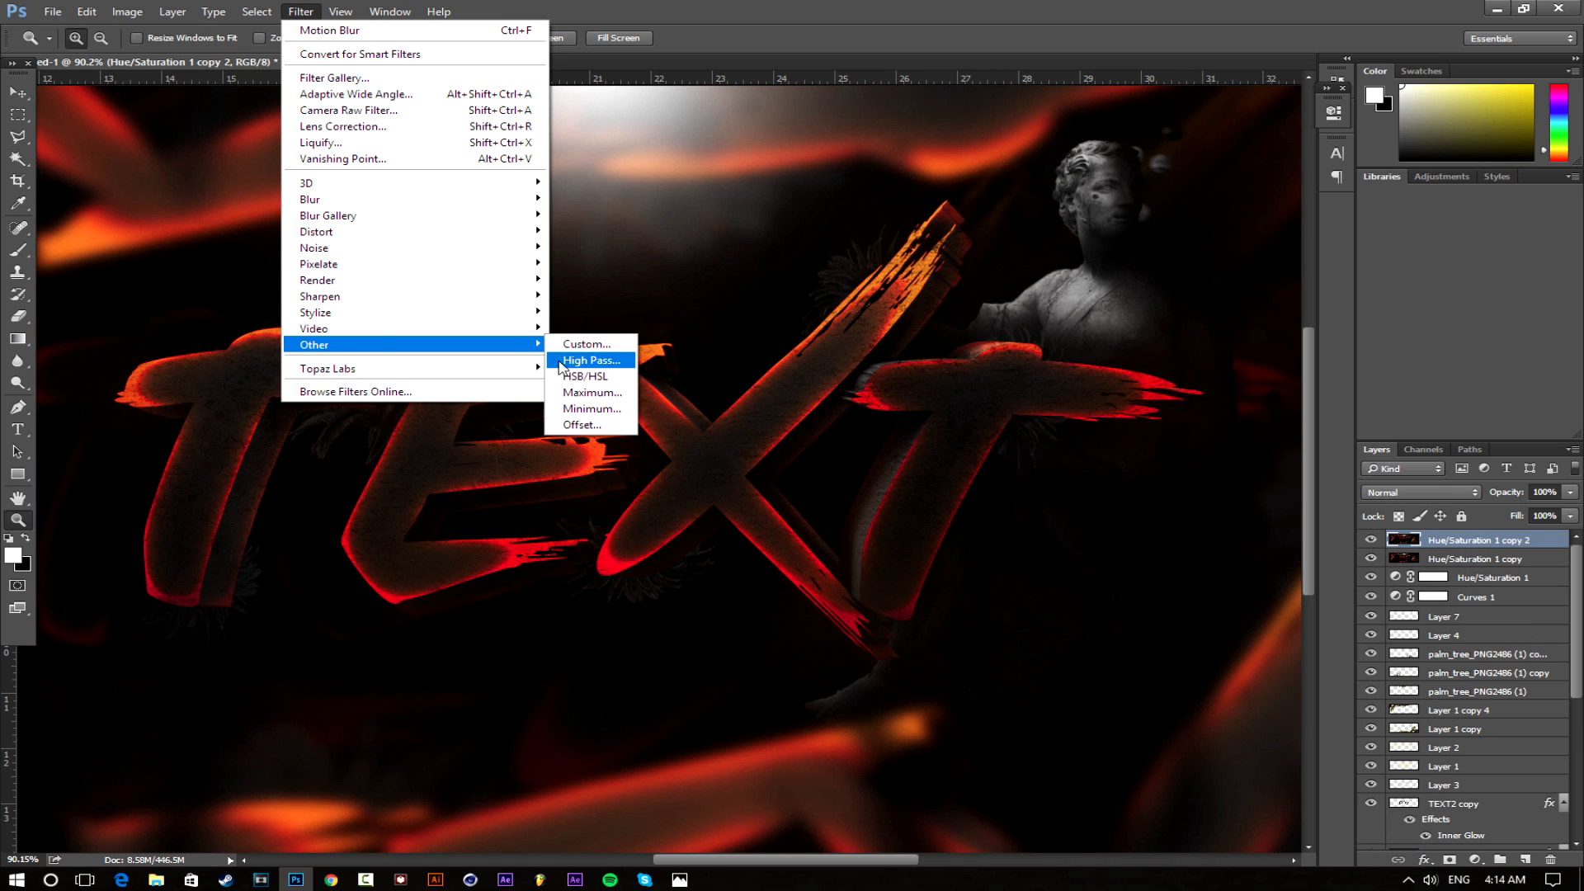
click(591, 360)
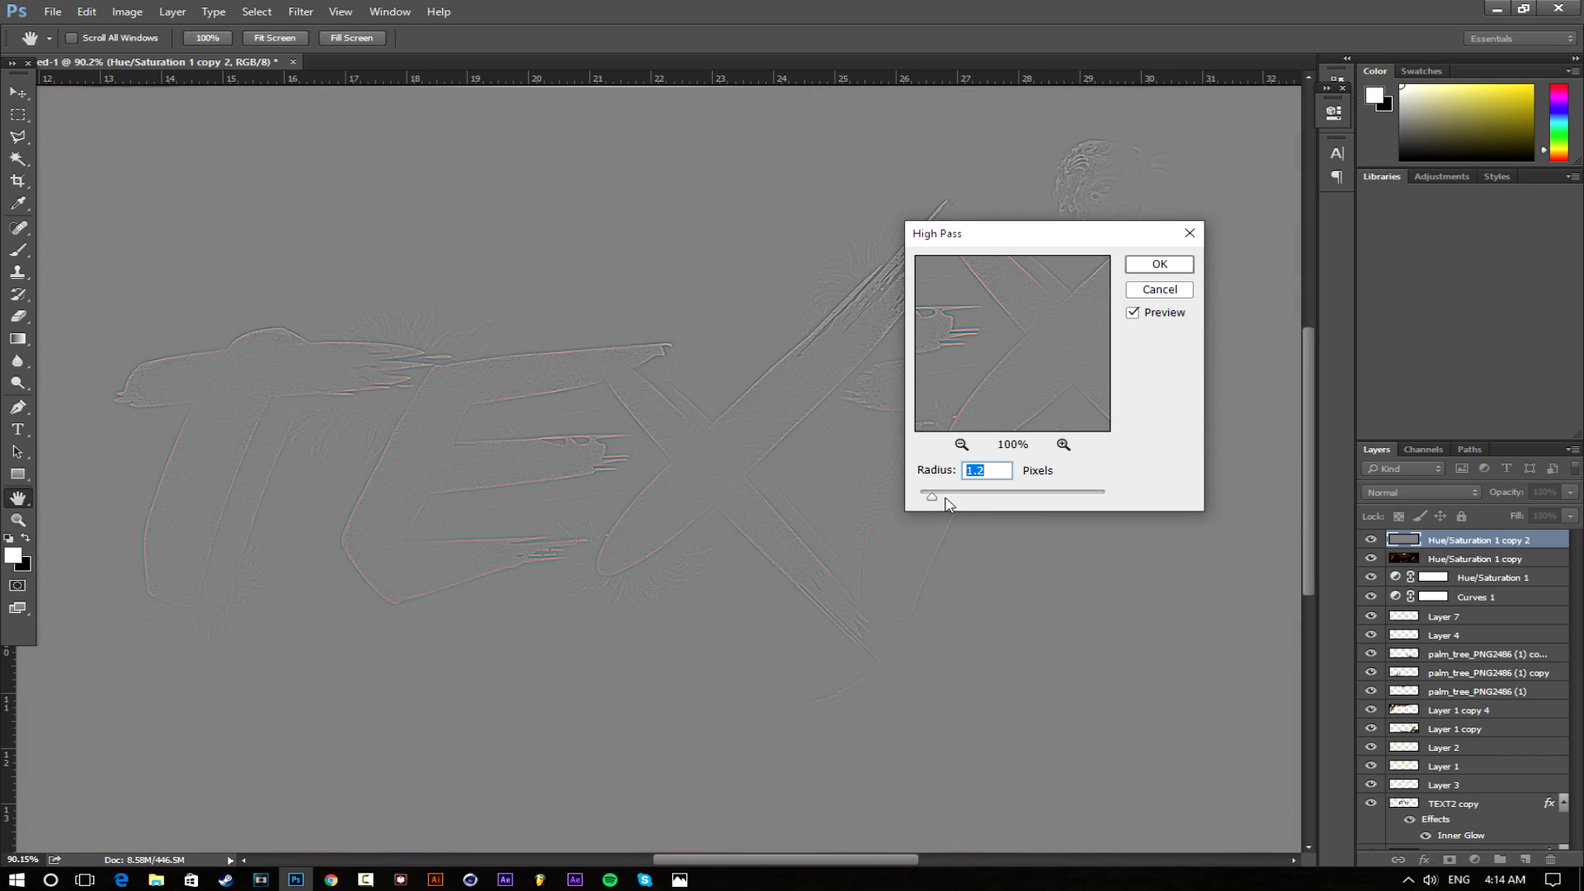
click(1158, 266)
Set the High Pass layer's blend mode to Overlay and compare the banner with that layer hidden and shown
click(1393, 493)
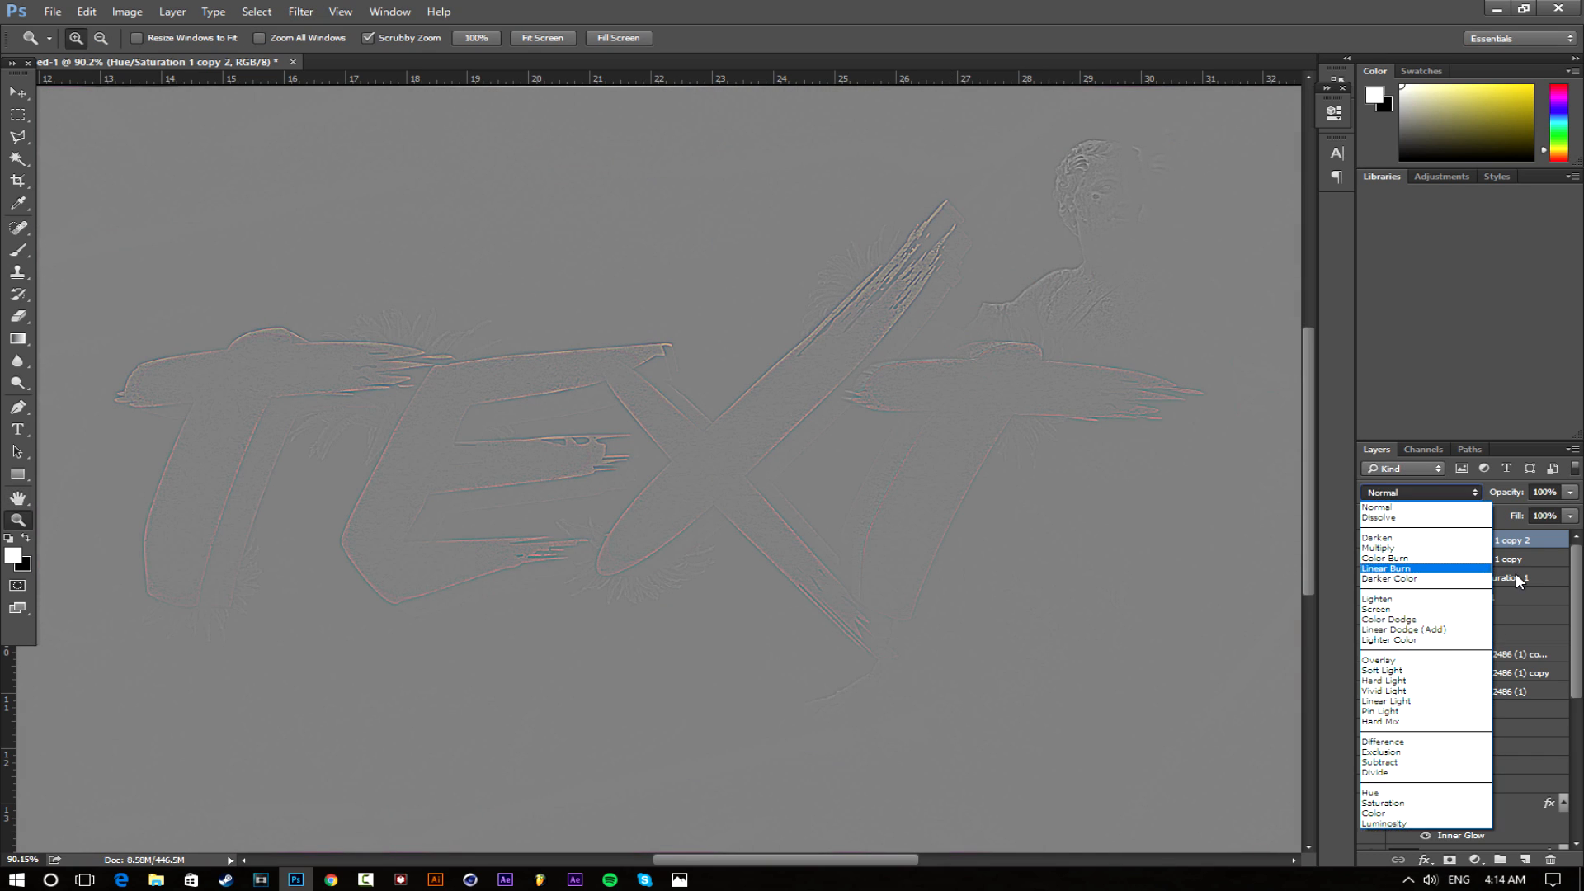
click(1403, 664)
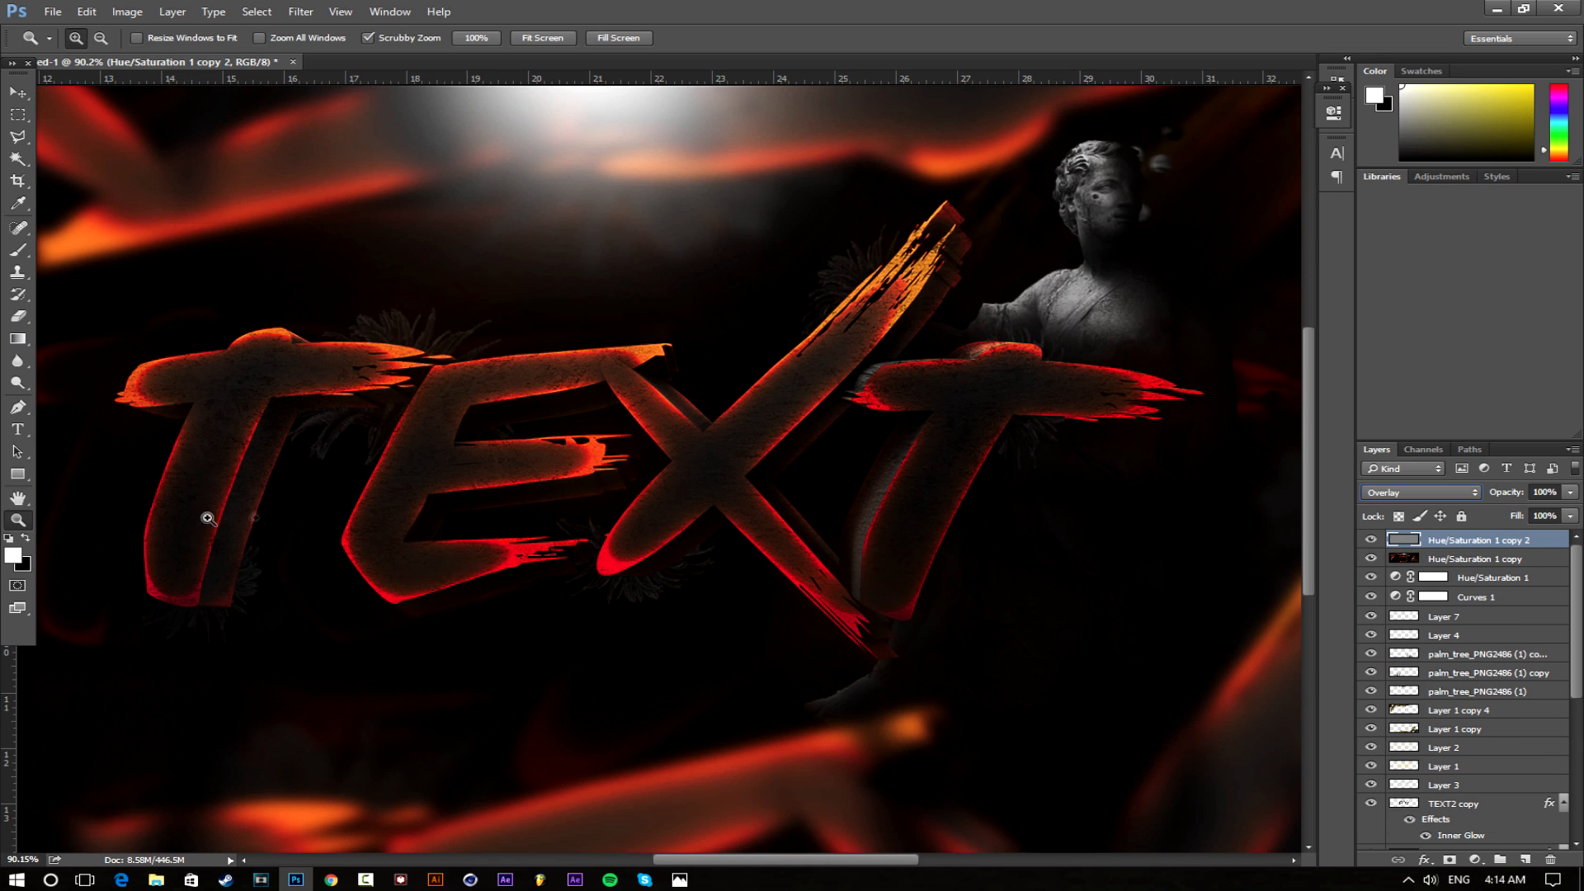
click(1369, 541)
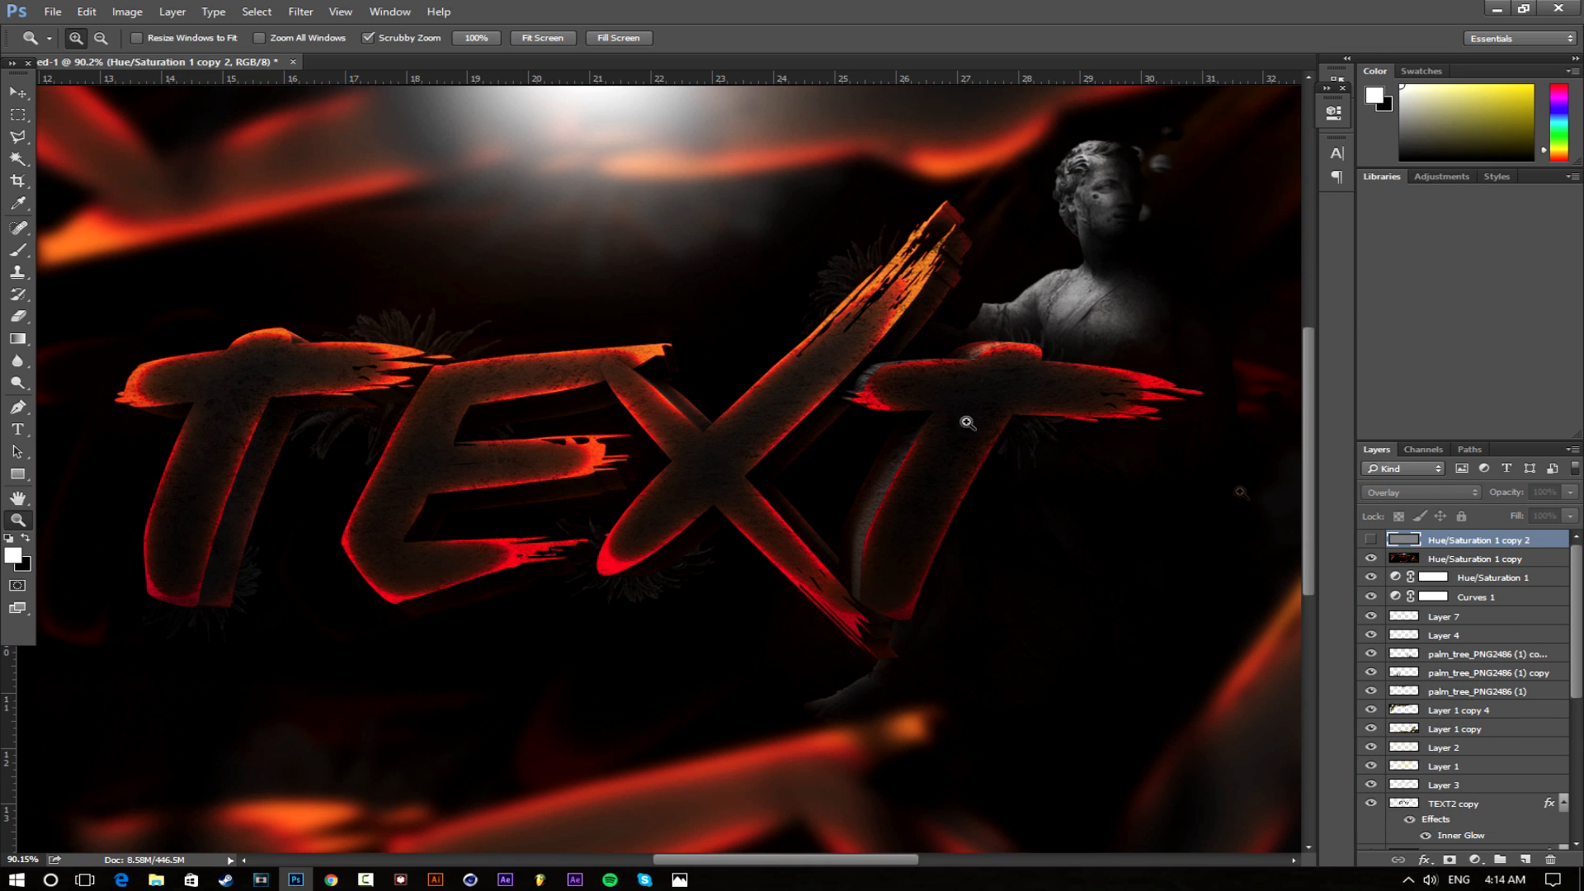
click(1369, 540)
click(1370, 540)
click(1370, 540)
click(1369, 540)
click(1369, 541)
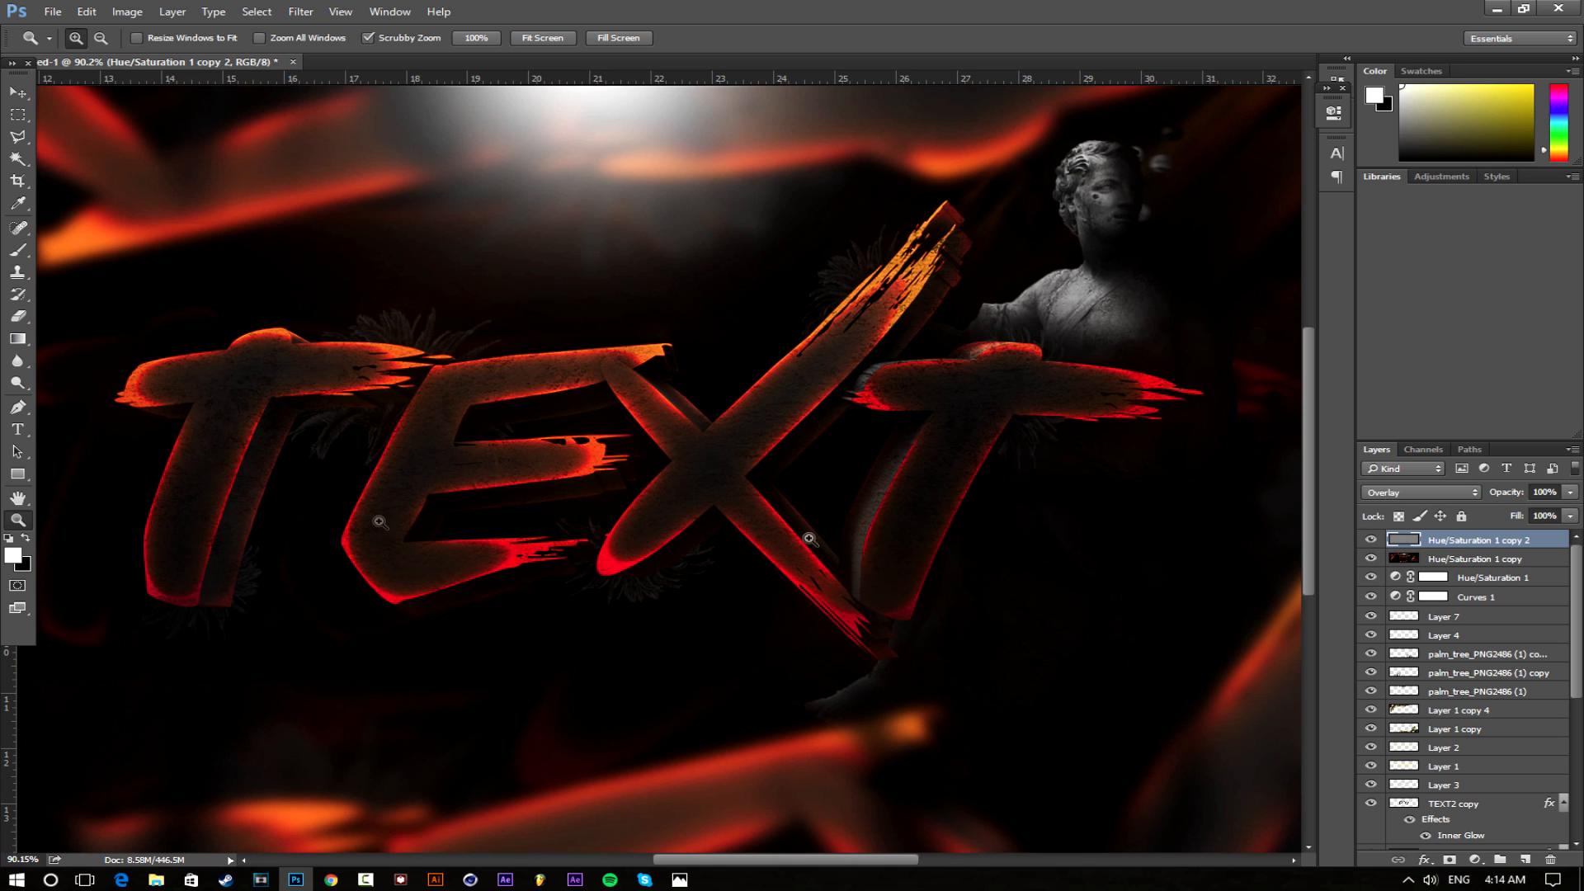
Add a new layer above the High Pass layer and get the Brush tool ready for painting on it
drag(566, 500, 483, 499)
drag(619, 503, 690, 523)
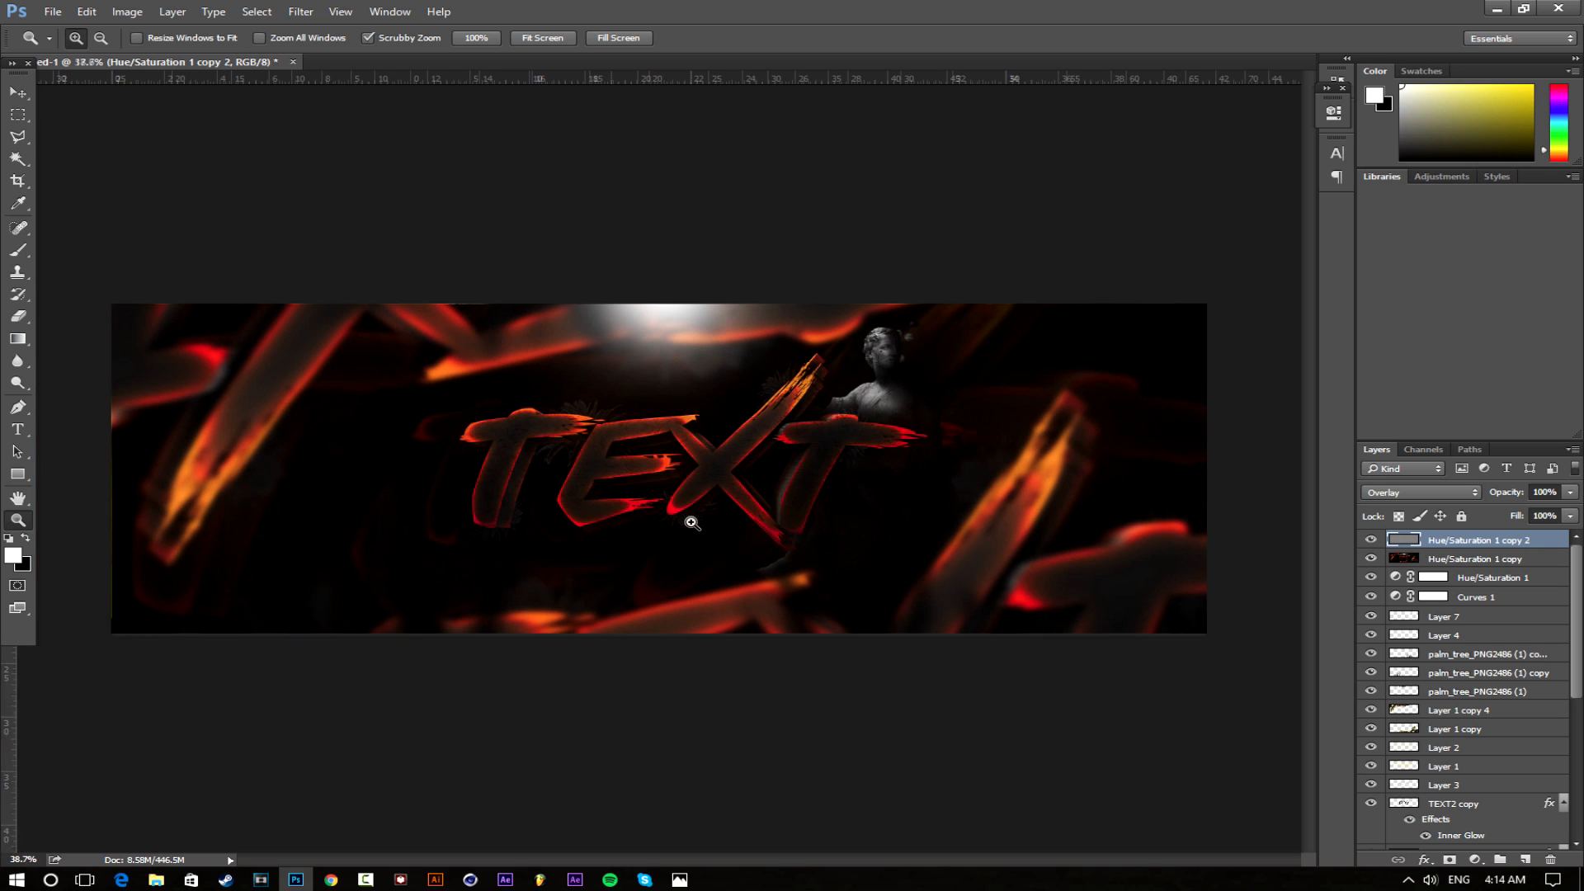
click(1524, 860)
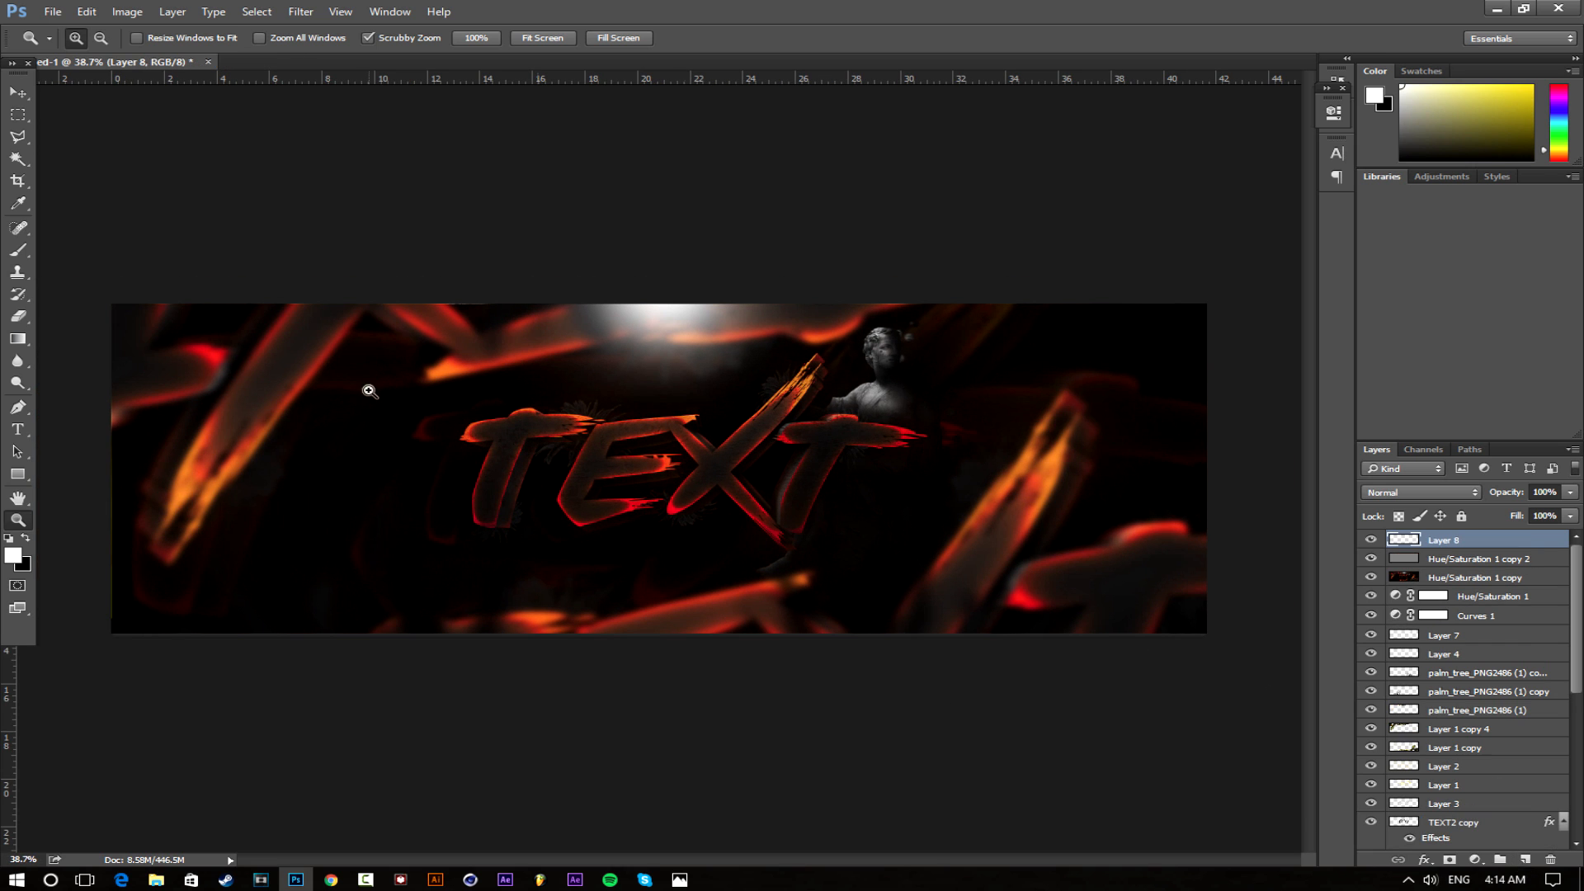
click(18, 250)
Try painting soft orange #ff7e00 glows over the lettering with a 479 px brush, and undo them
click(12, 555)
drag(1325, 671, 1333, 683)
click(1309, 486)
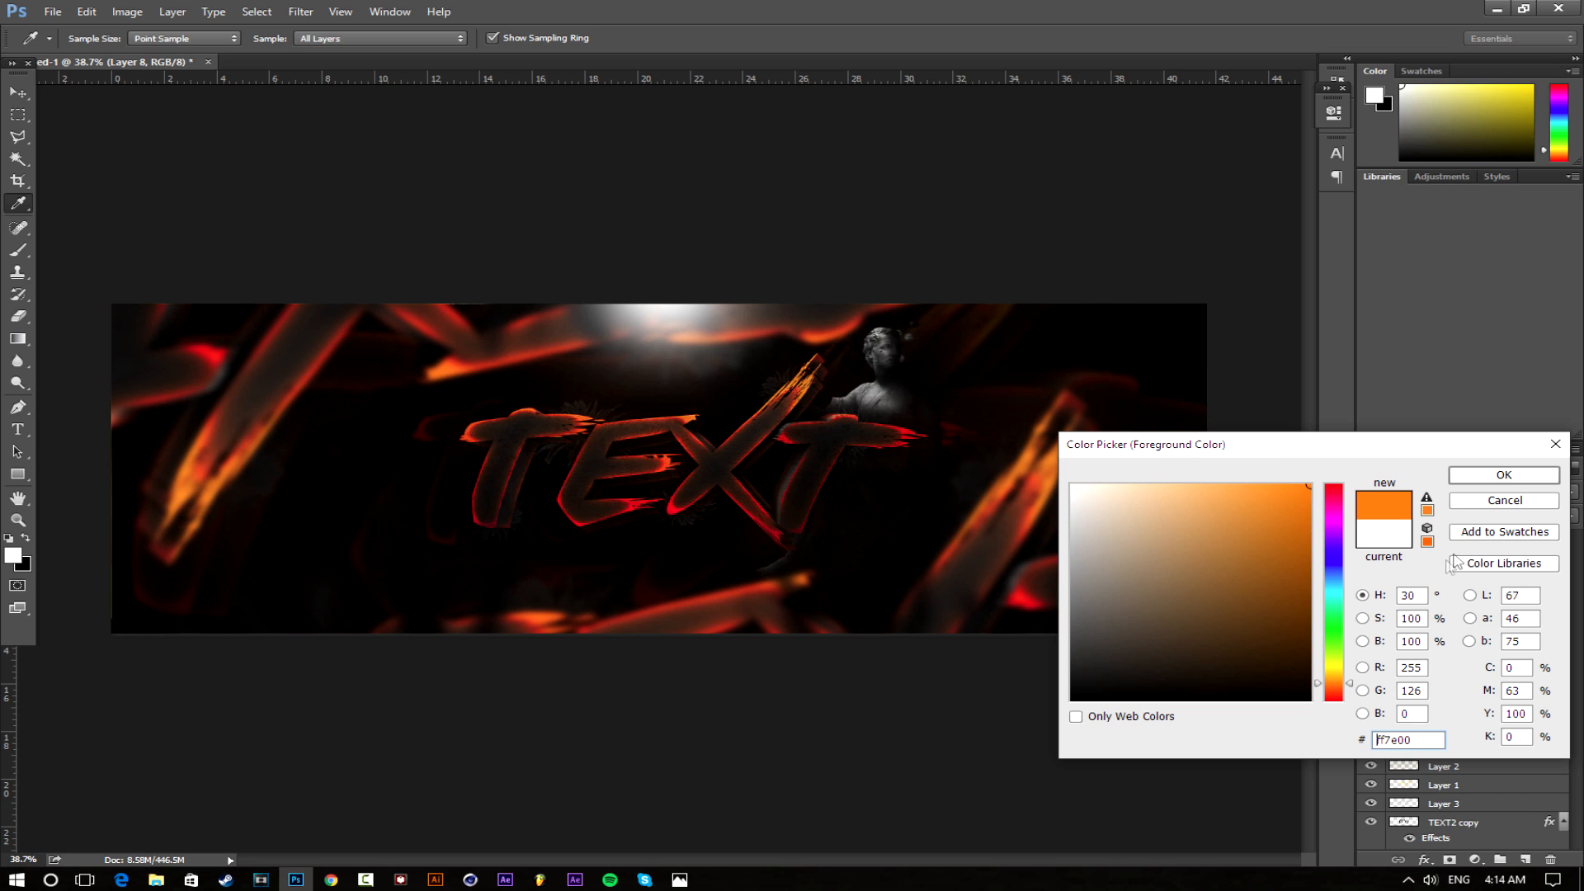
click(1505, 477)
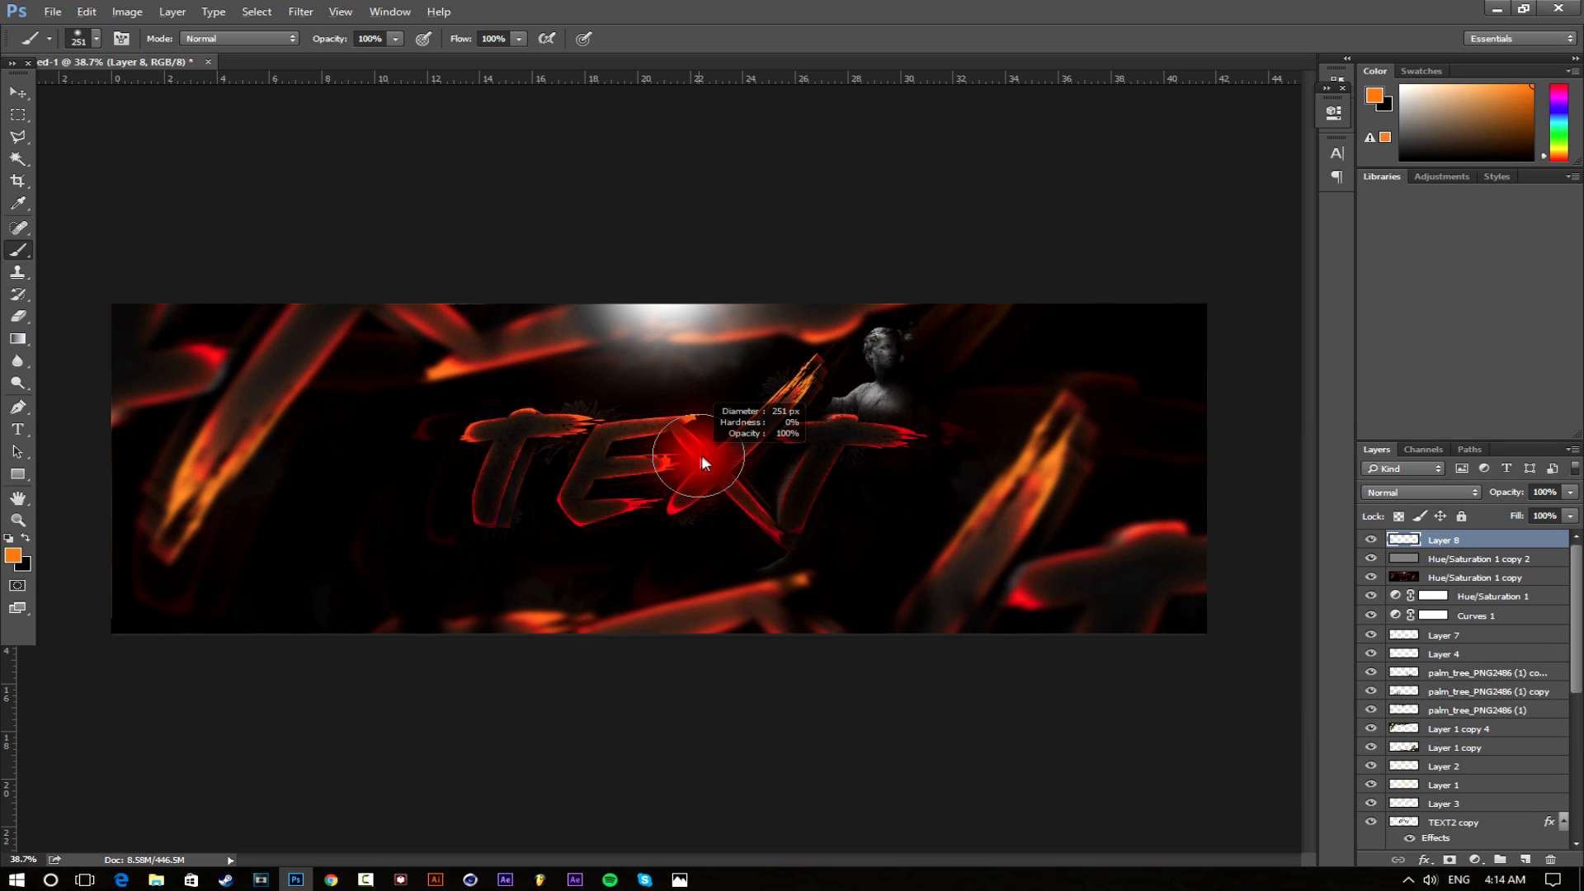
click(453, 408)
click(583, 524)
key(ctrl+alt+z)
key(ctrl+alt+z)
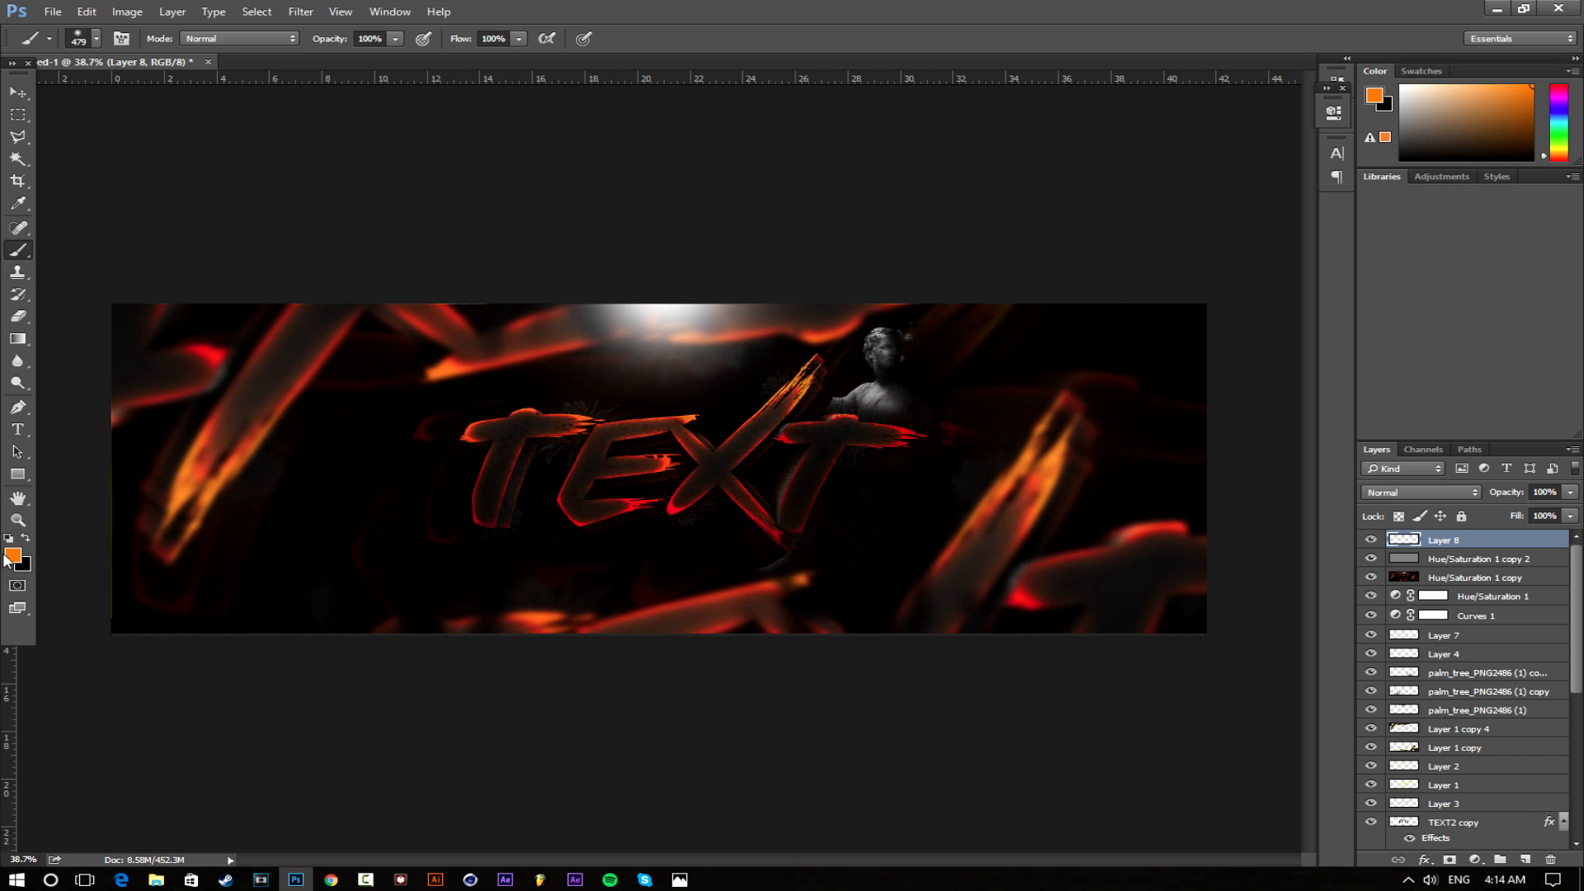
Set the foreground color to #ff5400 and paint three soft glows over the TEXT lettering with the 479 px brush
click(10, 557)
drag(1336, 684, 1337, 690)
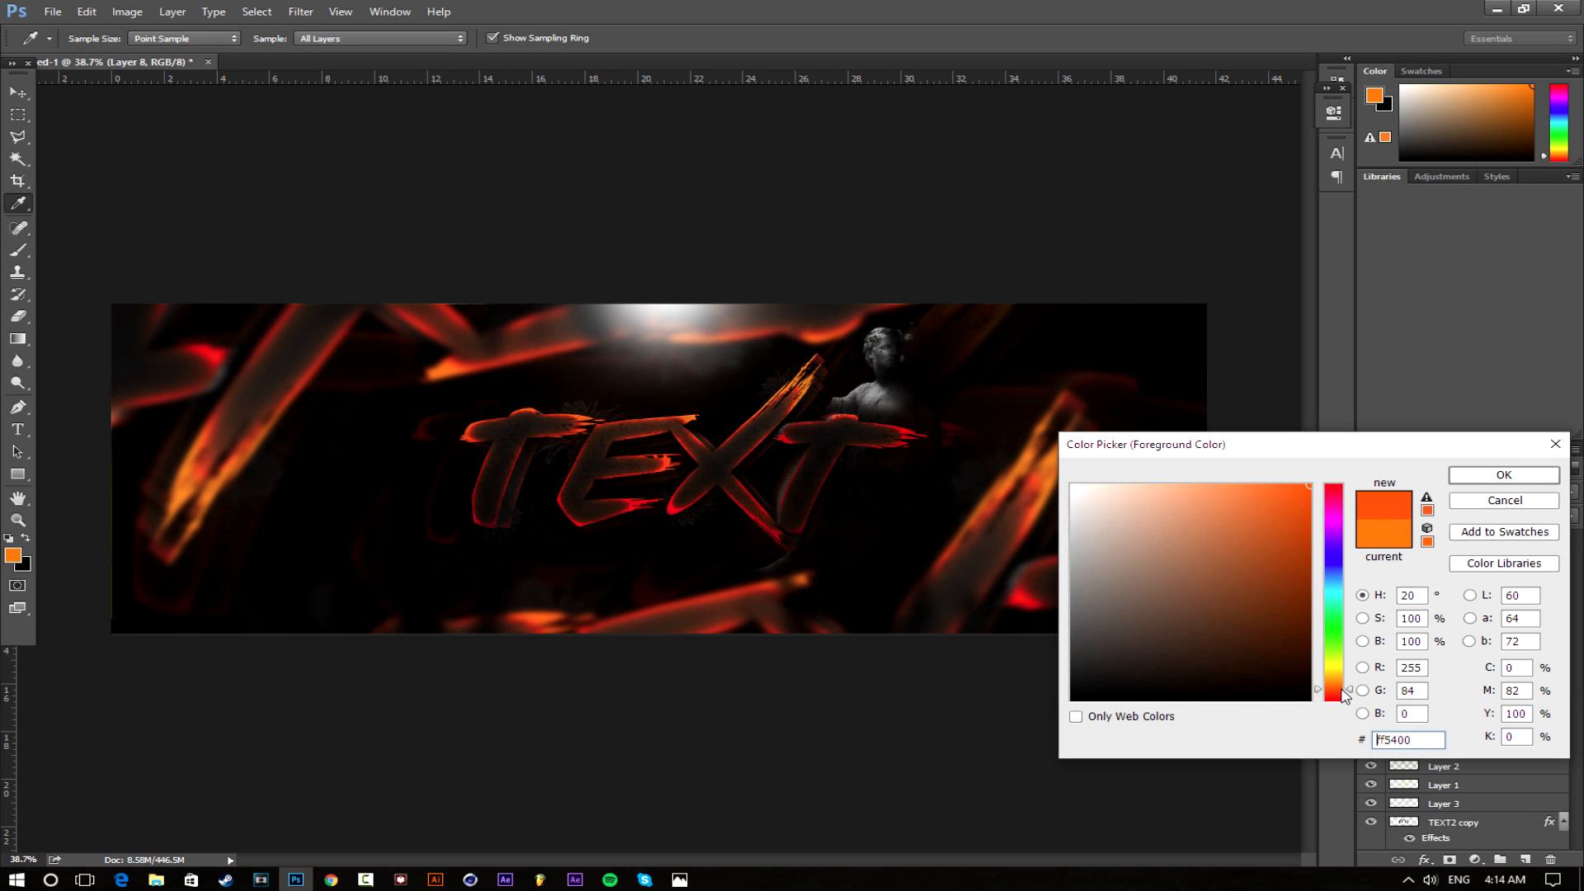
click(1481, 479)
click(486, 418)
click(629, 518)
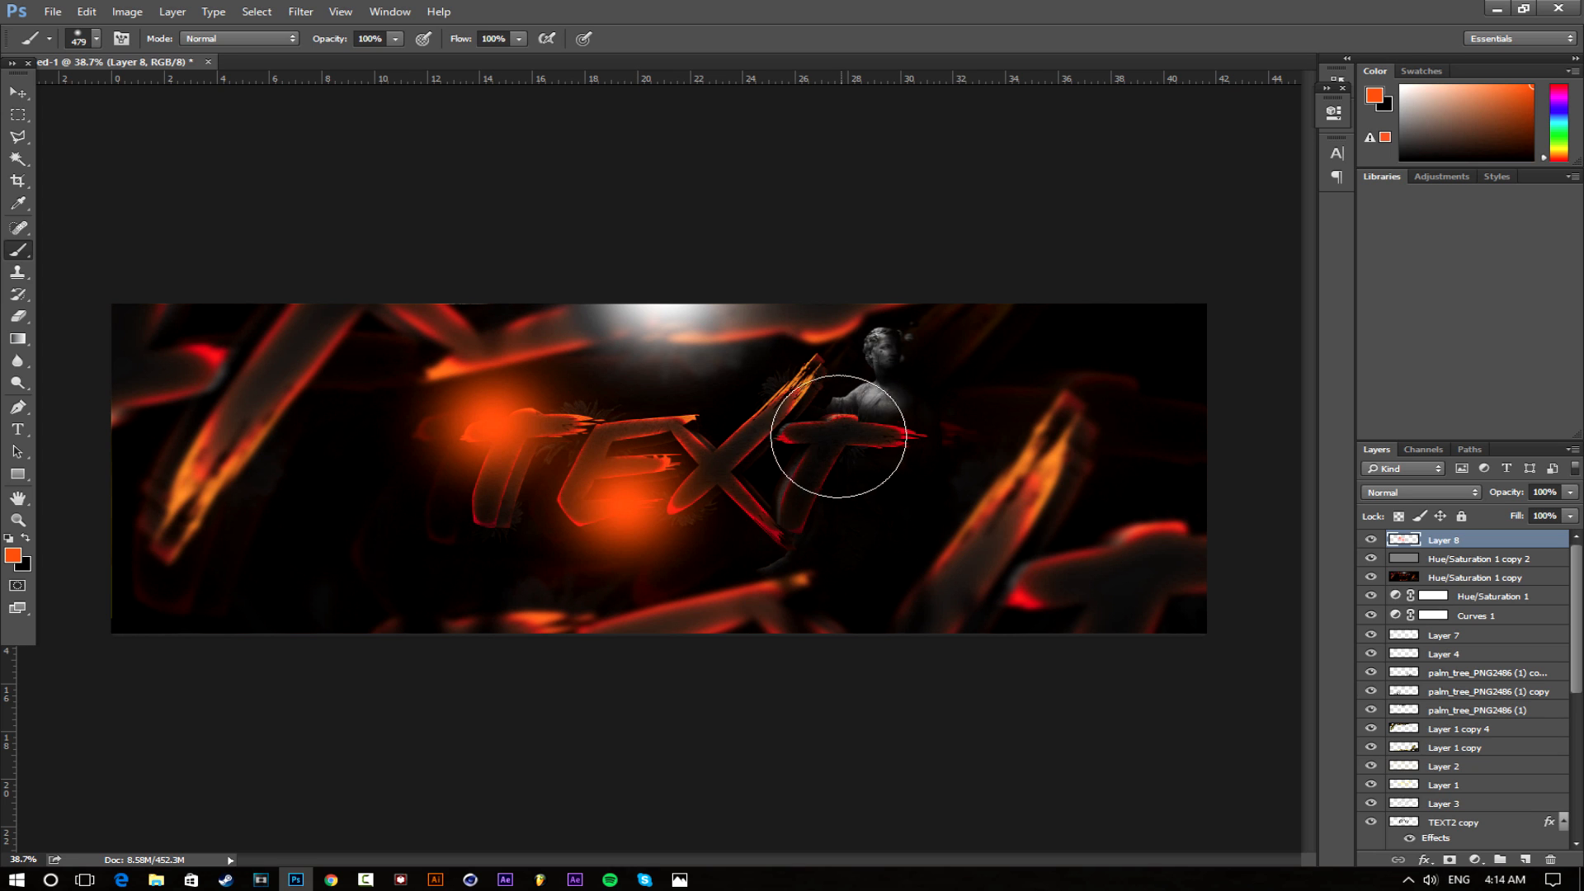
click(808, 428)
Enlarge the brush to 1125 px and paint faint orange glows at the banner's lower-right and upper-left corners
mouse_move(1042, 562)
mouse_down()
mouse_move(1176, 566)
mouse_move(1143, 566)
mouse_up()
click(1032, 703)
click(230, 265)
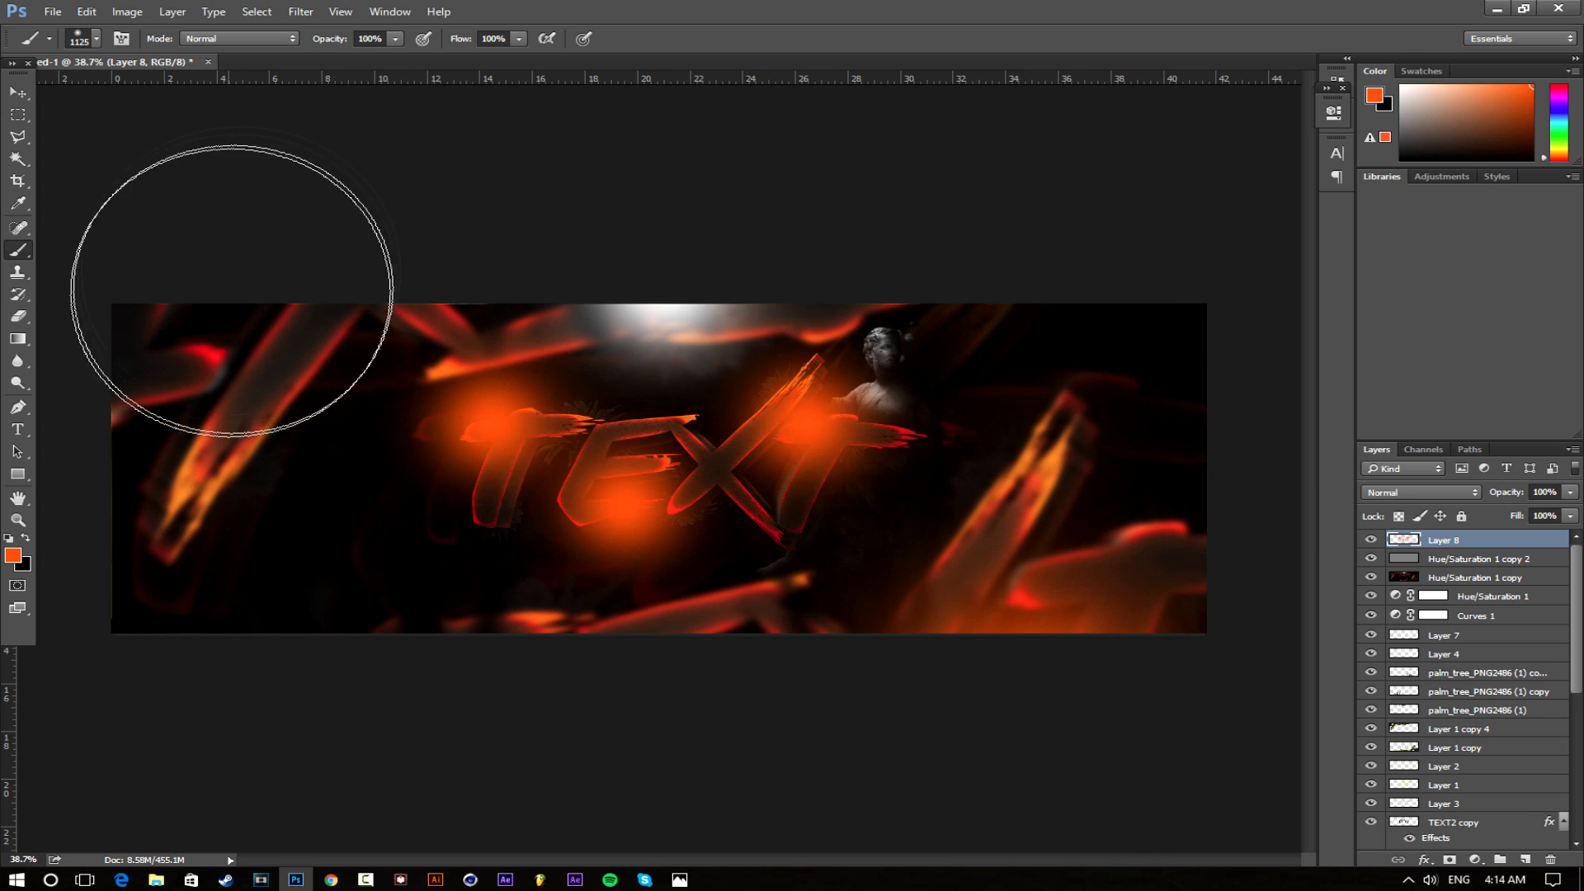
Blend the orange glow layer in Screen mode at 15% opacity, and check the banner with it hidden and shown
click(1398, 488)
click(1402, 595)
drag(1518, 492, 1017, 485)
click(1370, 540)
click(1370, 539)
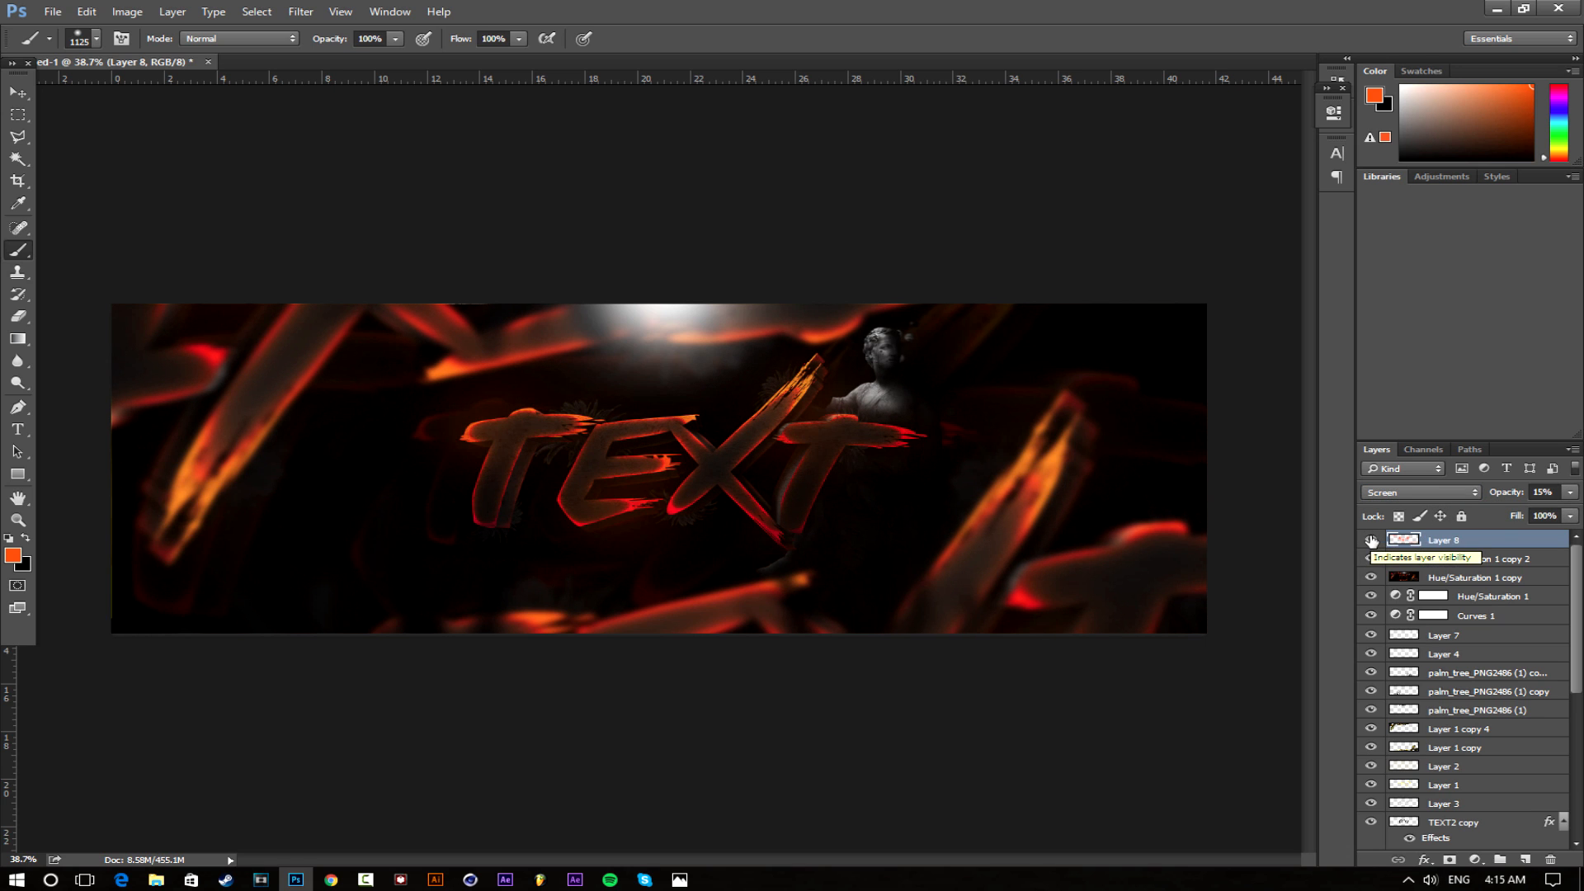
Start saving the banner under a new name and create a folder named TutorialHeader inside the GFX folder
click(52, 11)
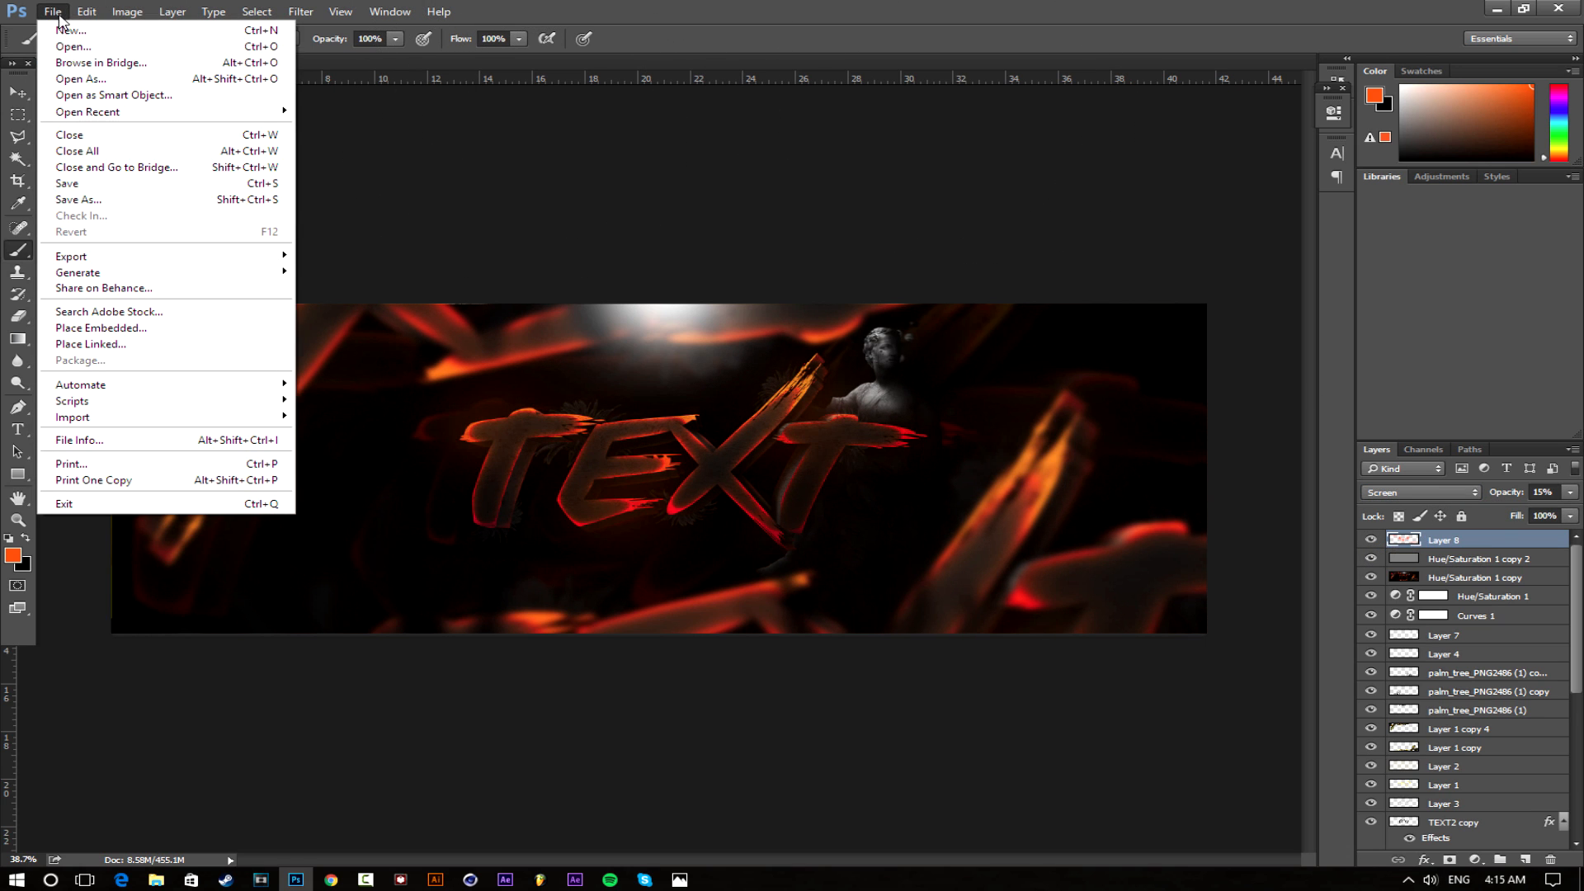
click(124, 201)
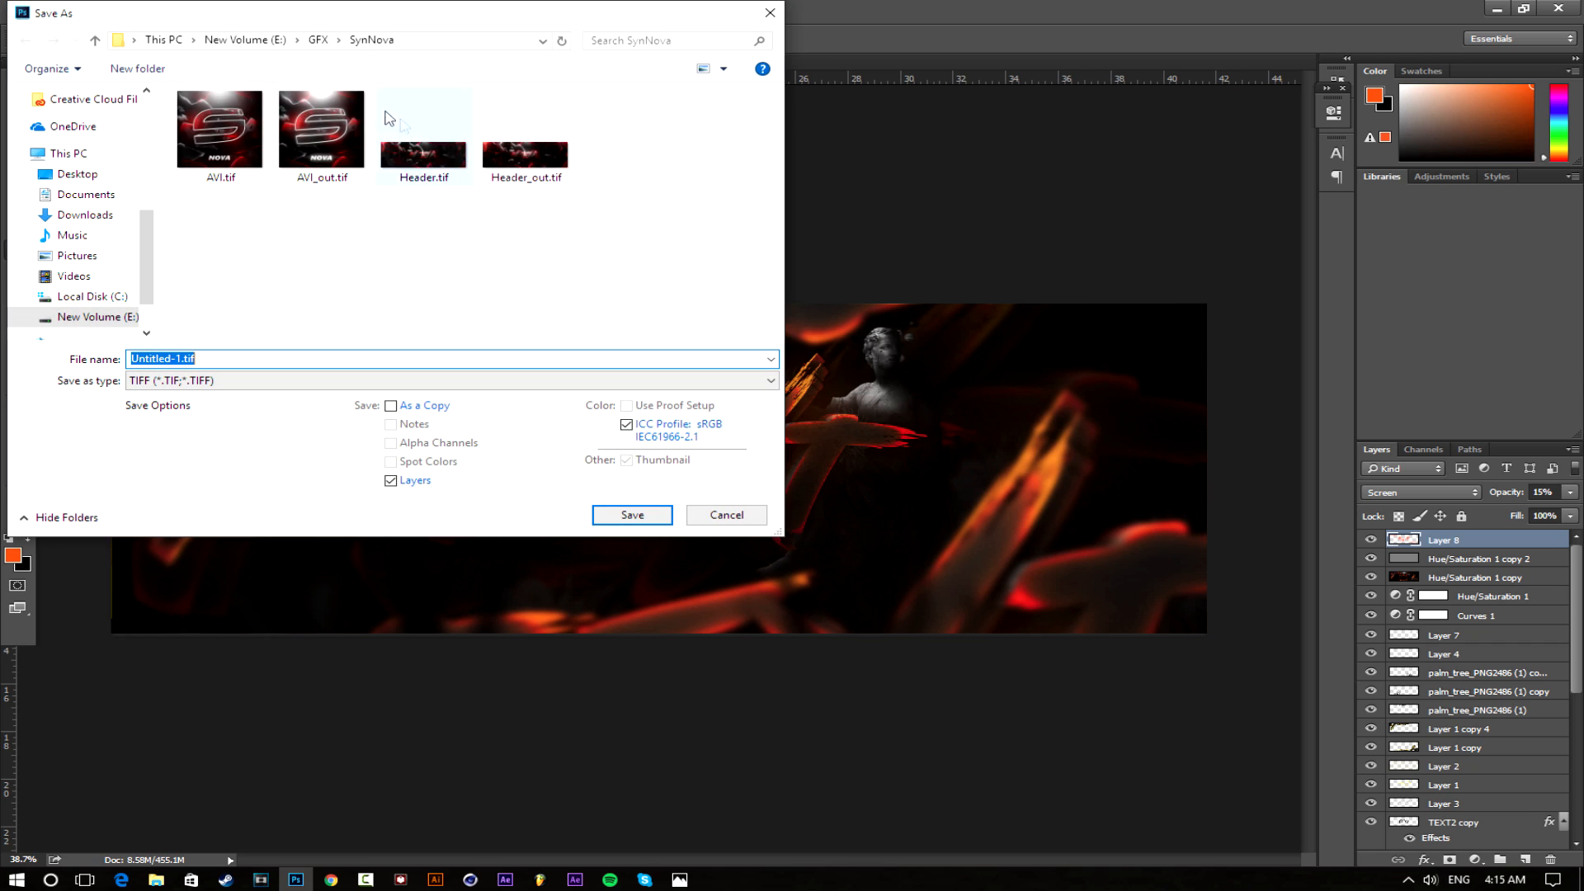
click(318, 39)
click(138, 68)
text(TutorialHeader)
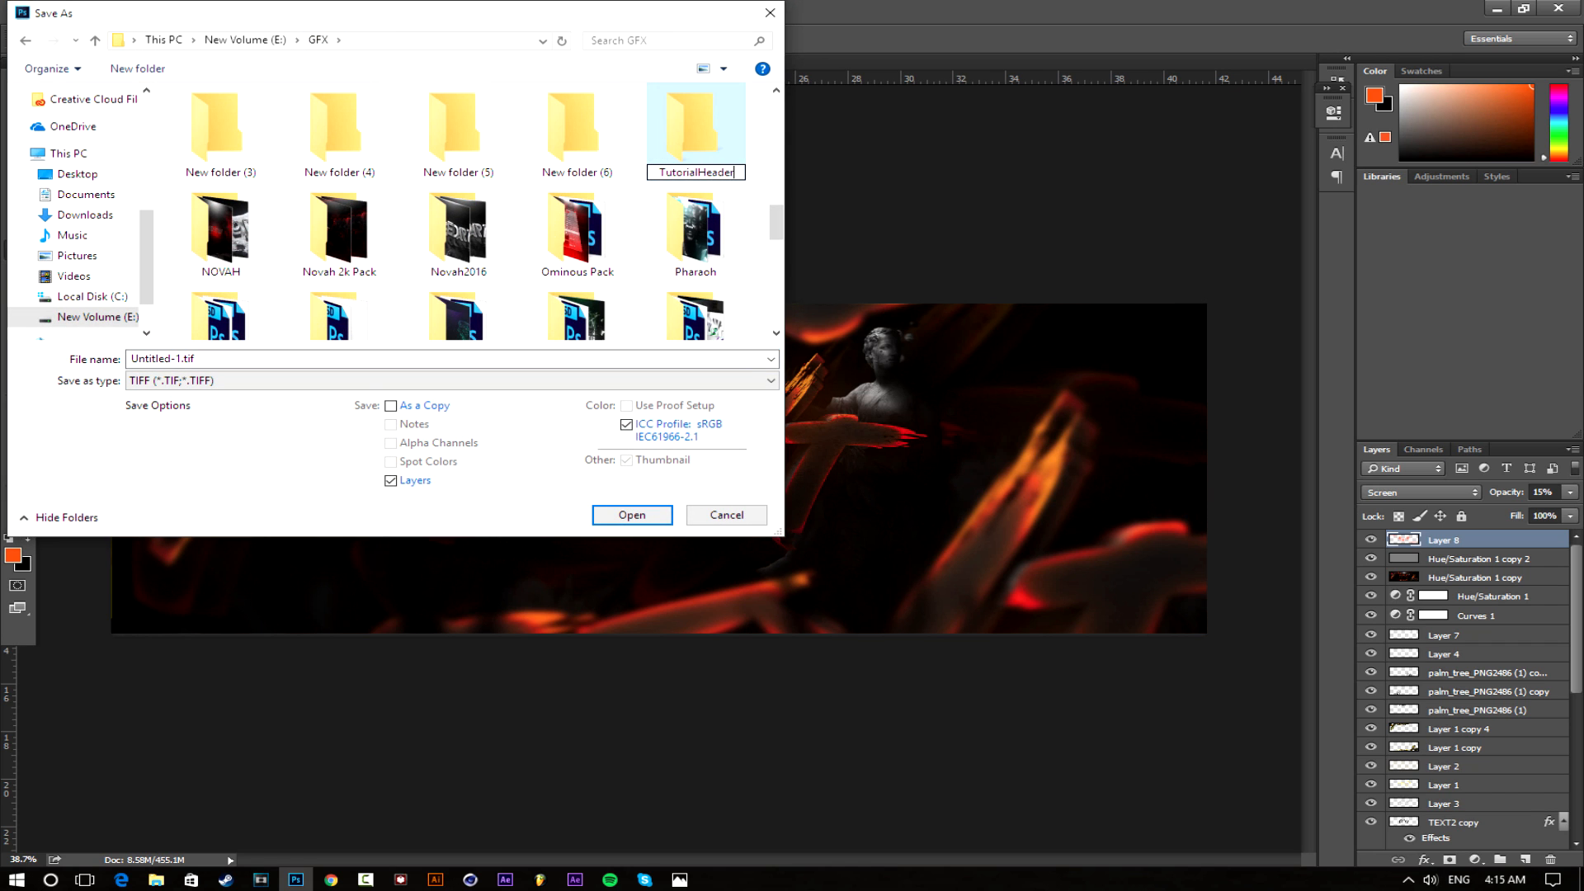
key(Return)
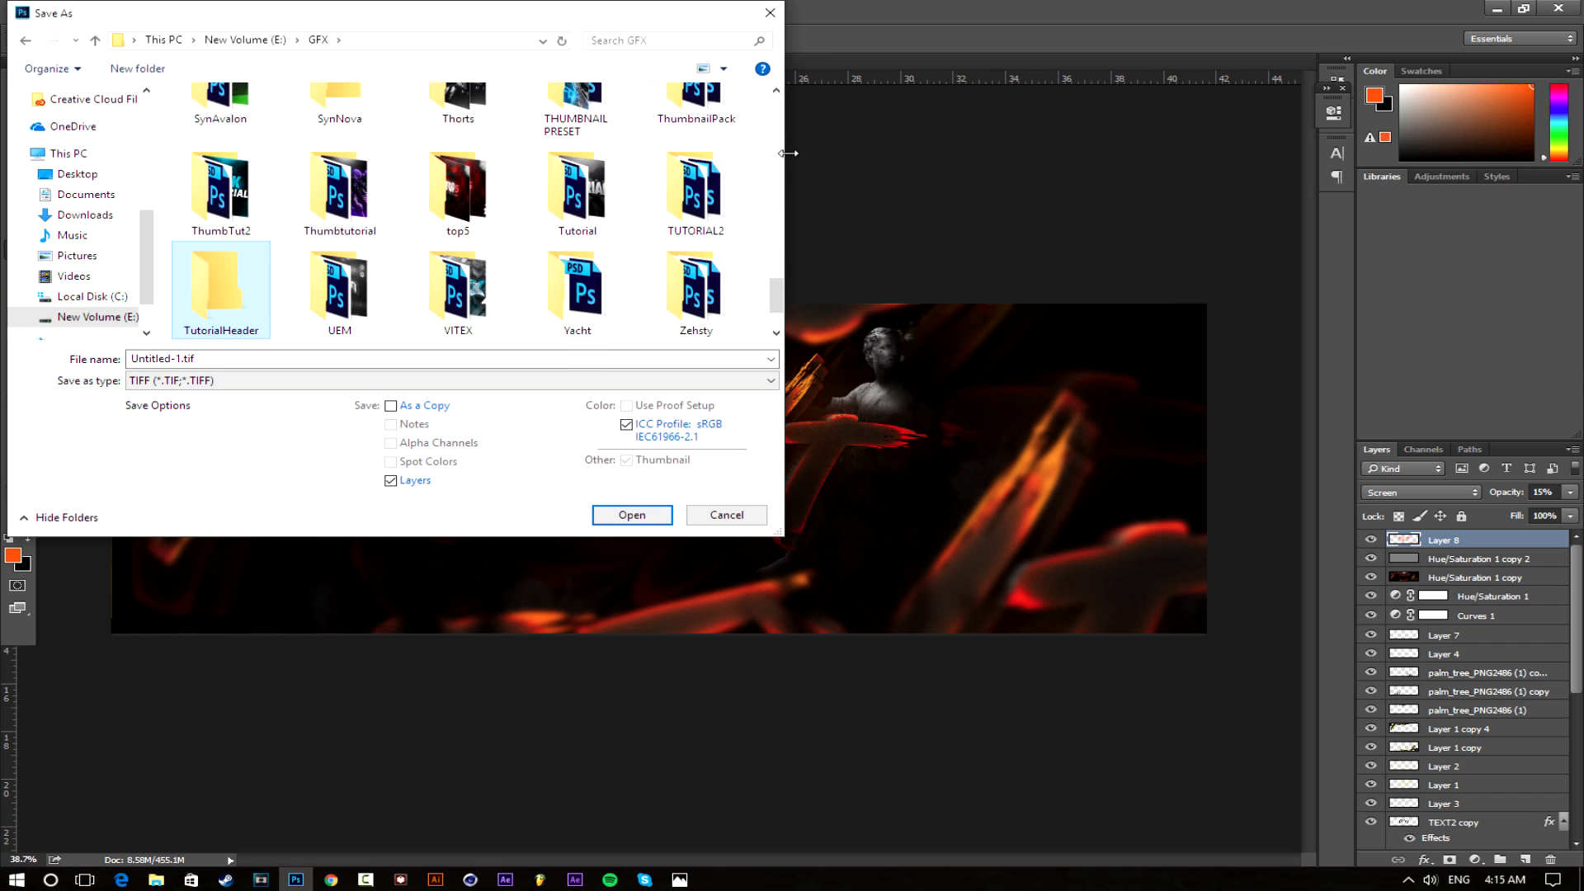
Save the banner in the TutorialHeader folder as a layered TIFF named adasd, with no image compression and RLE layer compression
double_click(252, 317)
text(adasd)
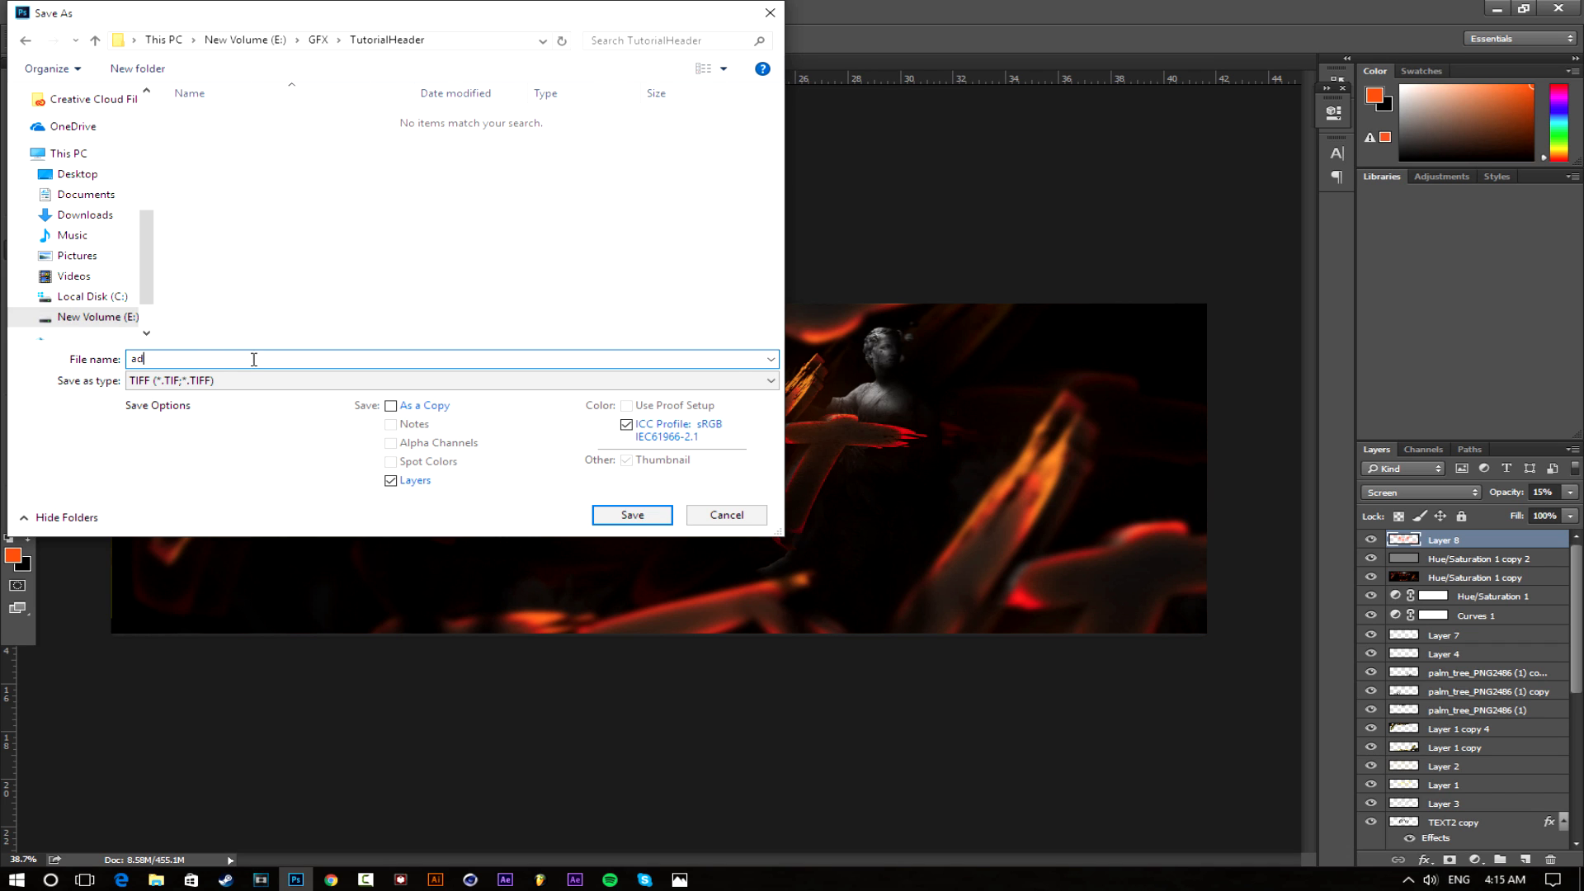
click(235, 381)
click(186, 634)
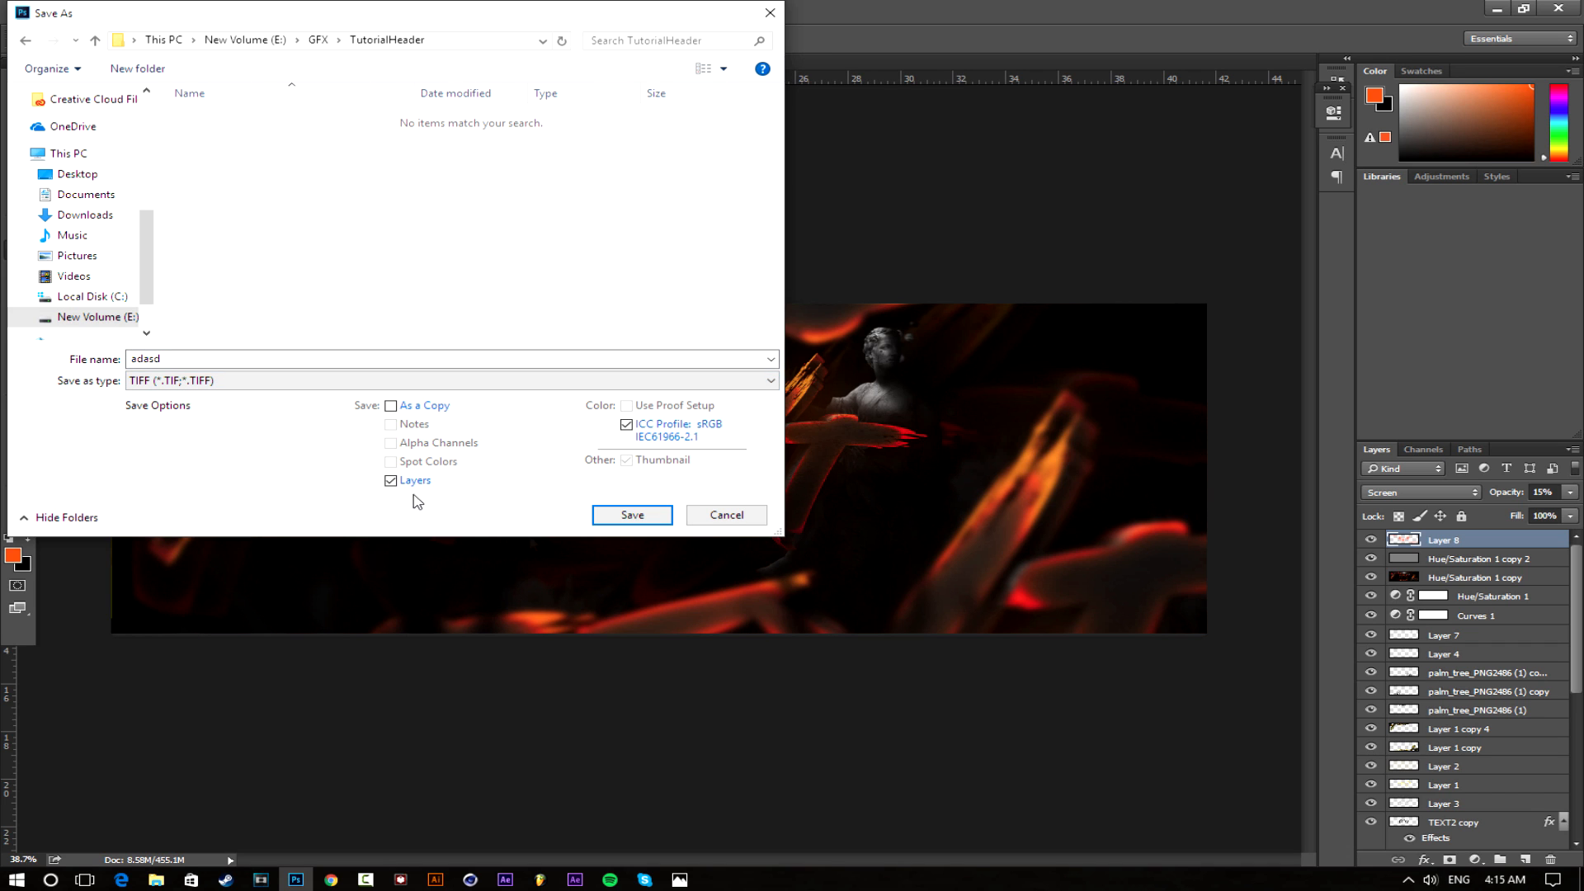
click(632, 515)
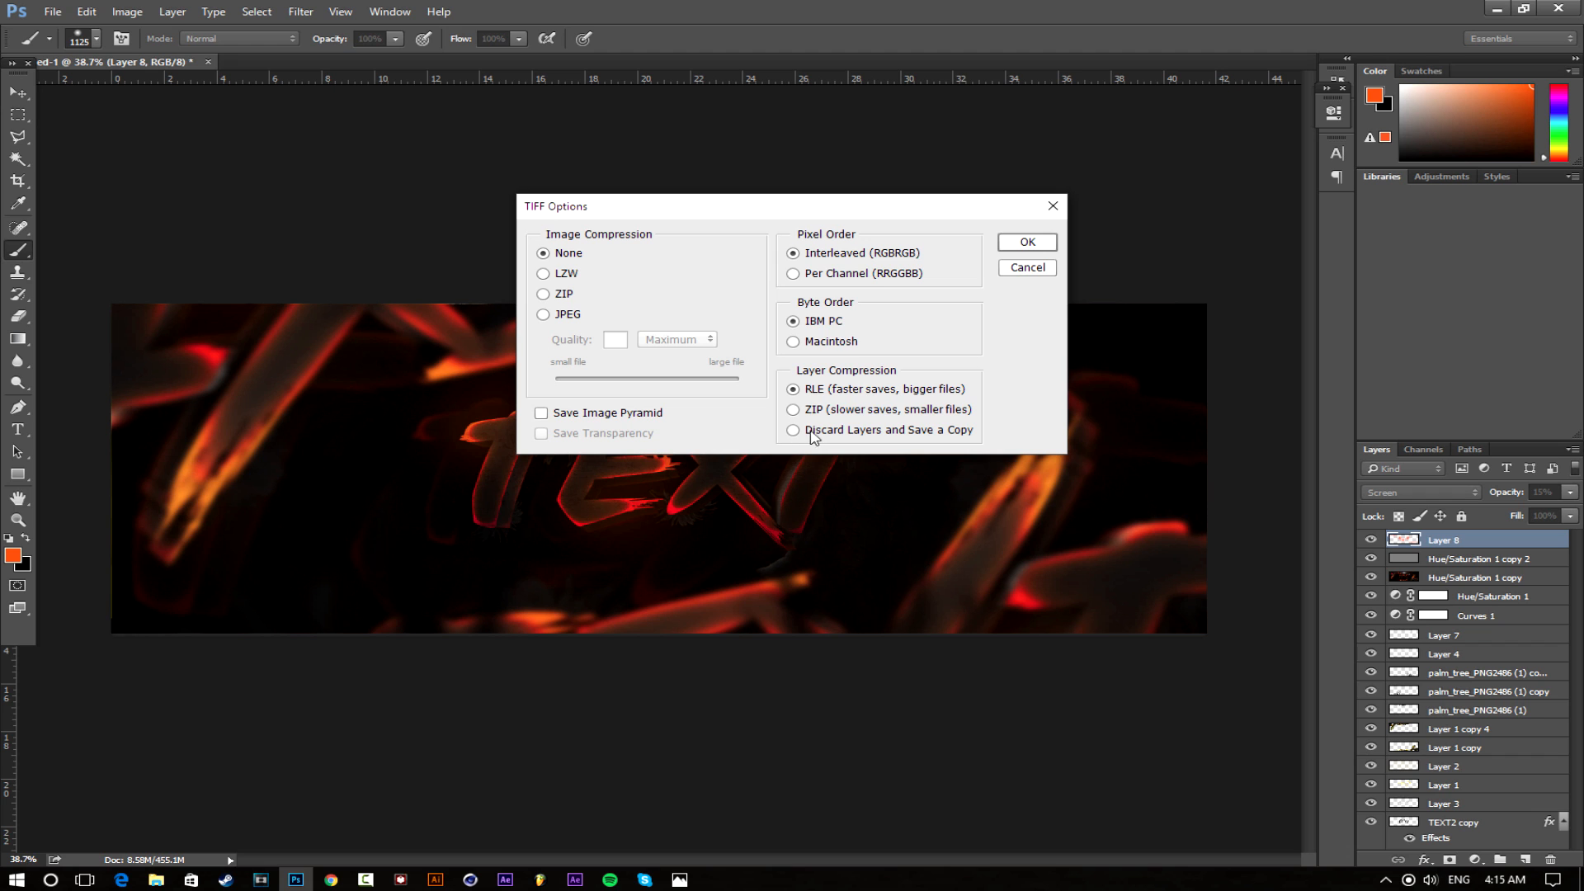
click(1021, 247)
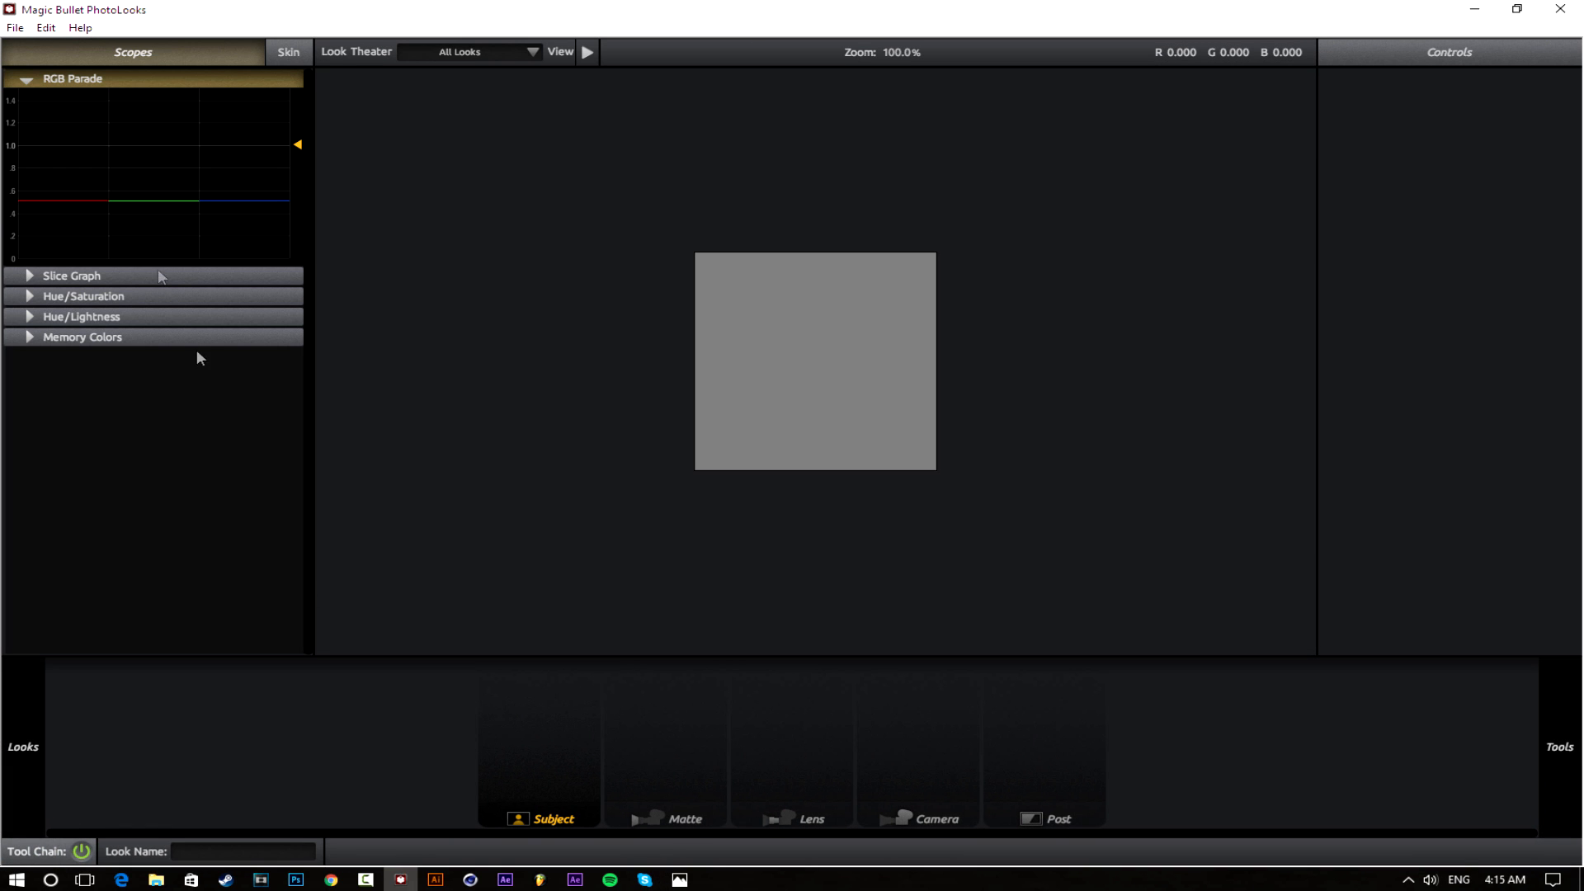
In Magic Bullet PhotoLooks, open the saved TIFF banner from the TutorialHeader folder inside GFX
click(15, 28)
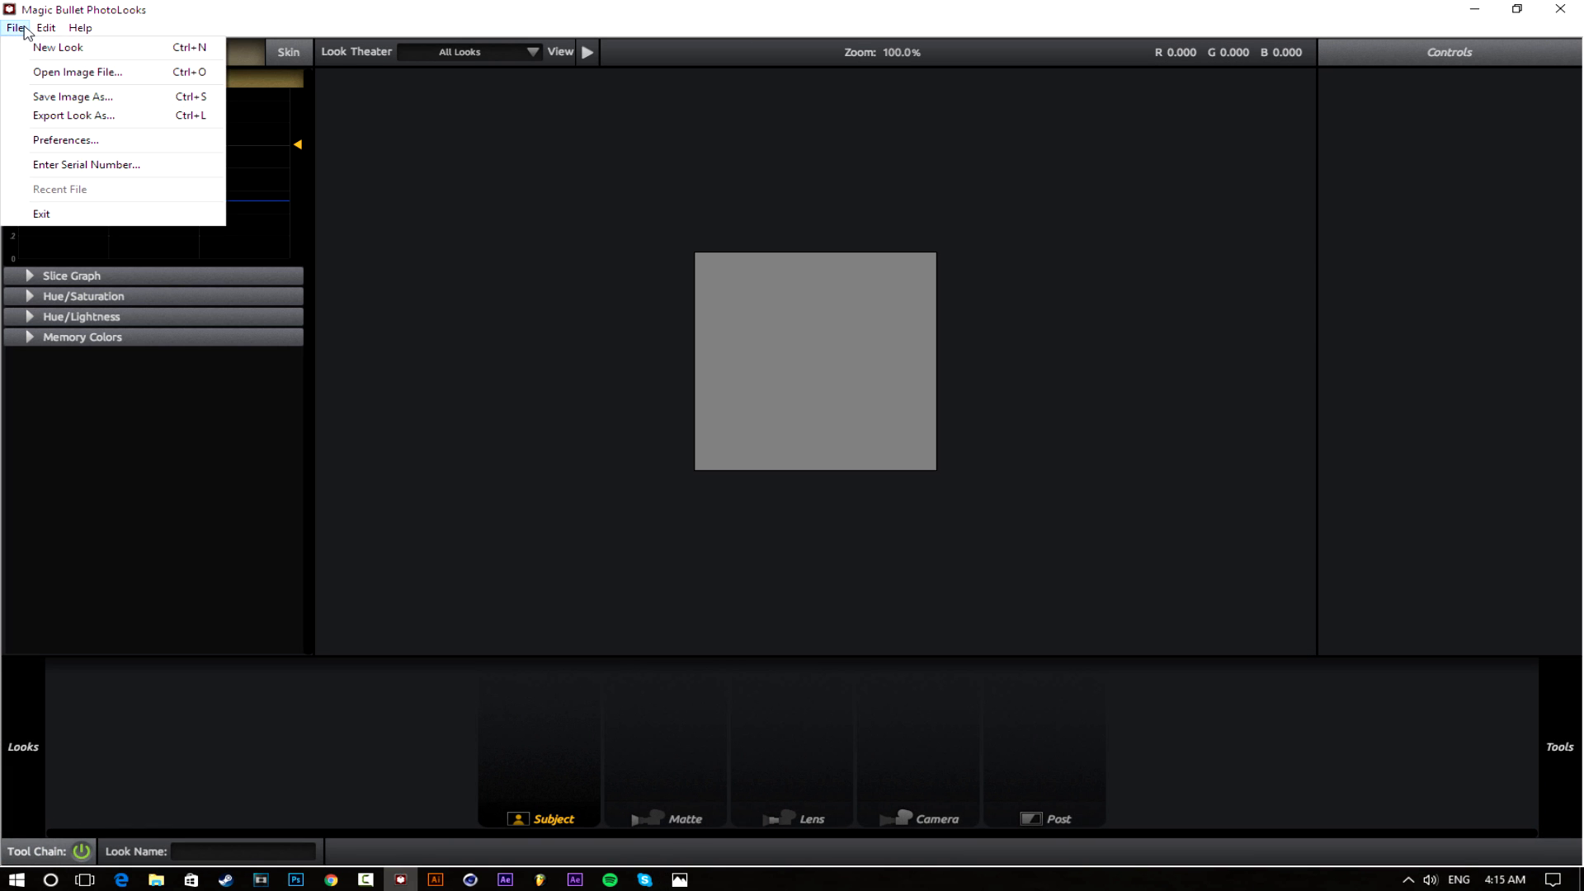
click(79, 71)
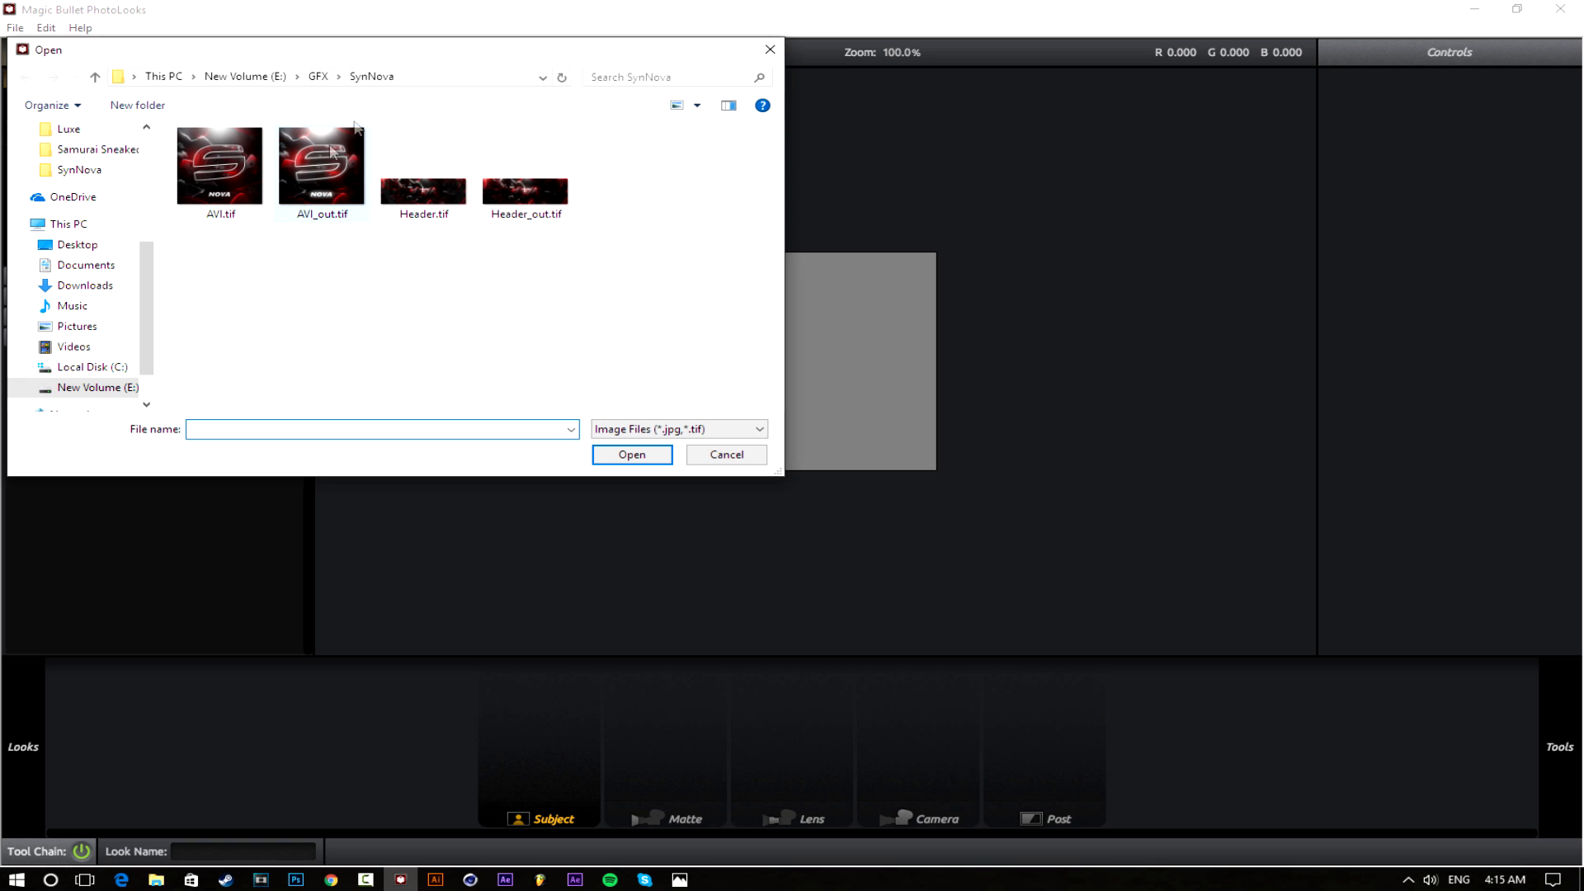
click(318, 76)
scroll(578, 248, up, 10)
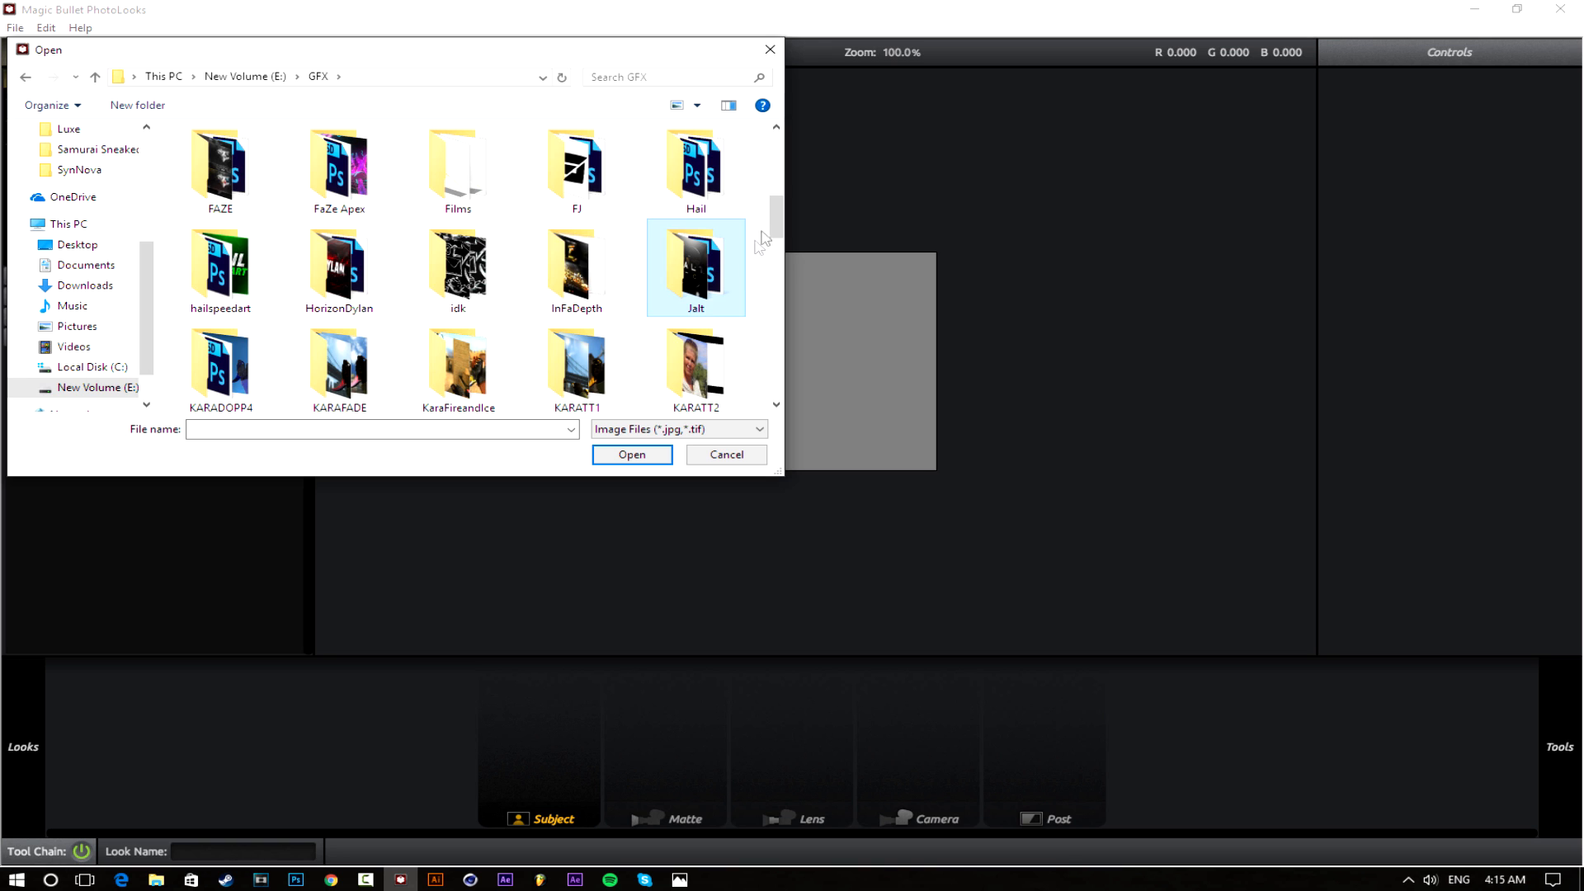
drag(774, 233, 763, 373)
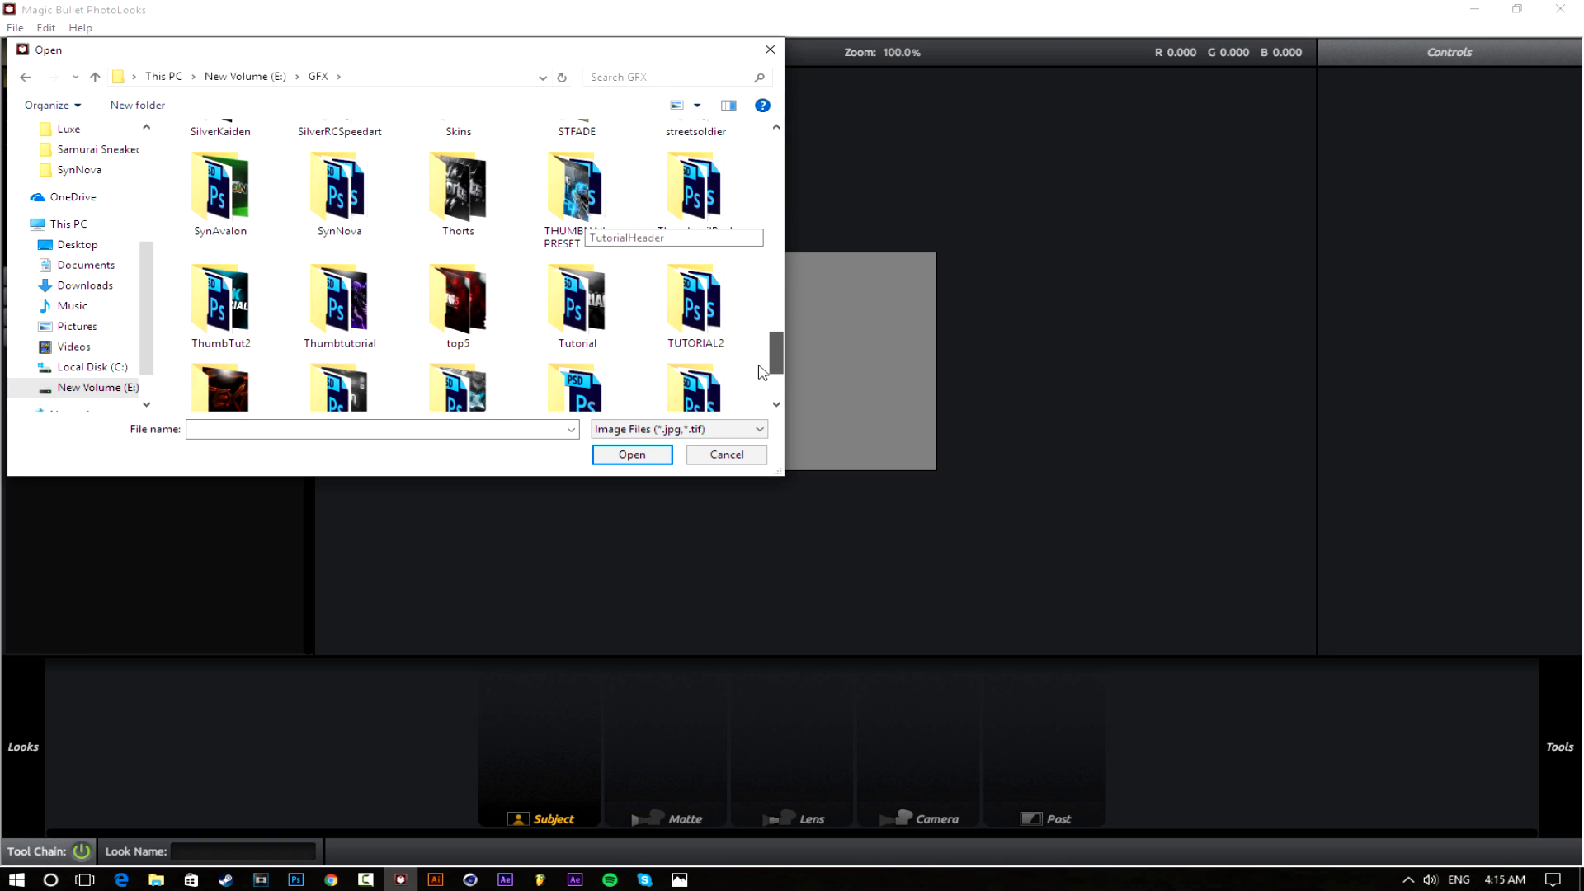
double_click(247, 396)
click(220, 142)
click(645, 456)
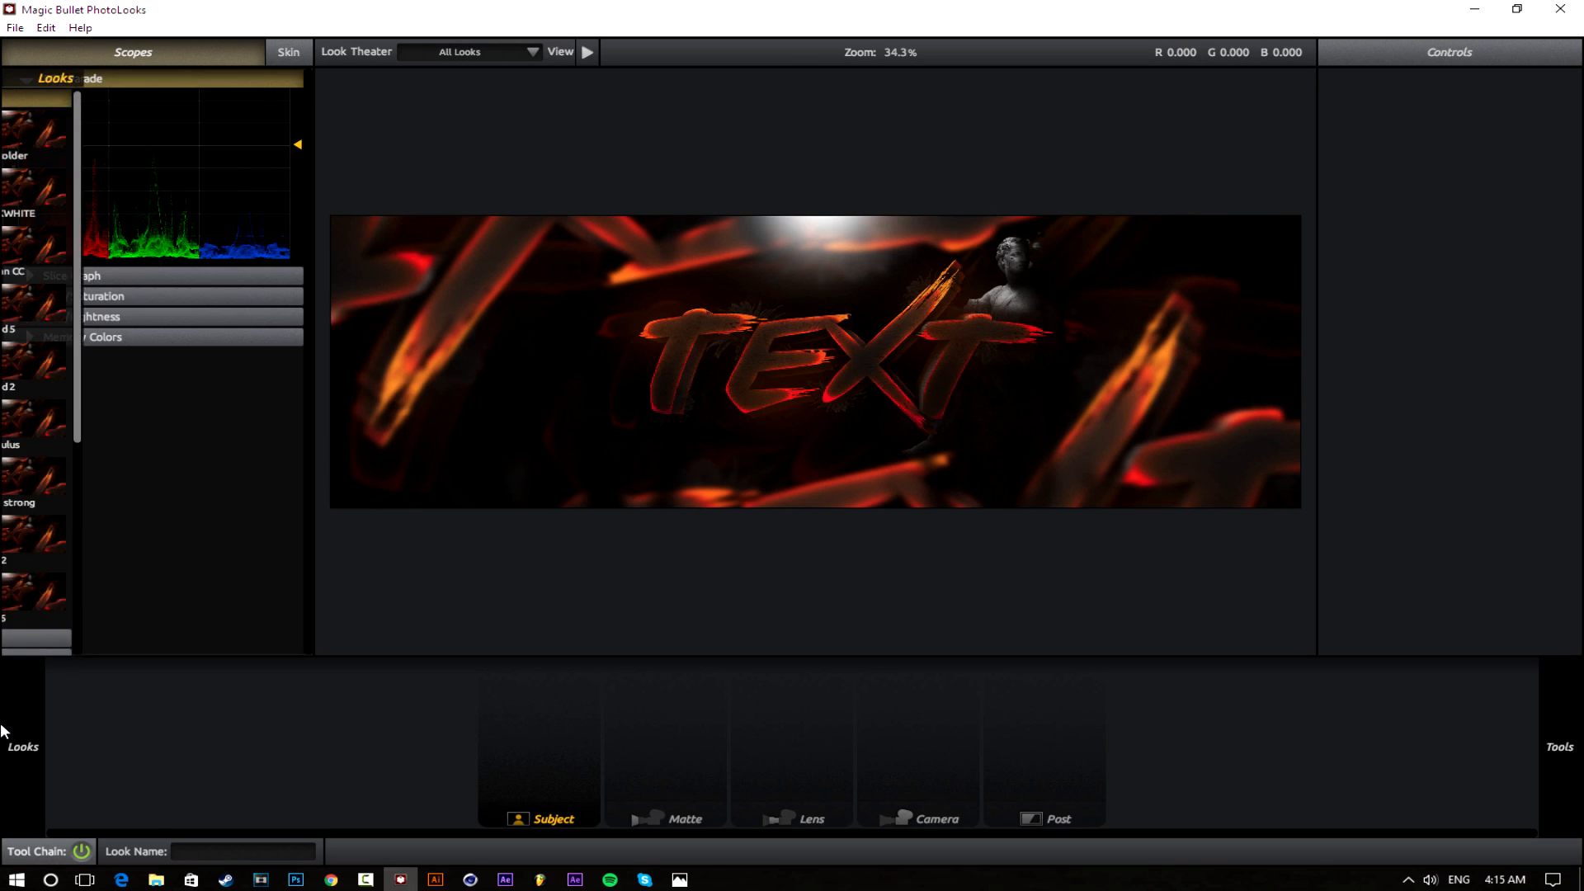
Try the custom looks BEST TO USE, ONE CC, Clean CC and BEST on the banner
mouse_move(37, 746)
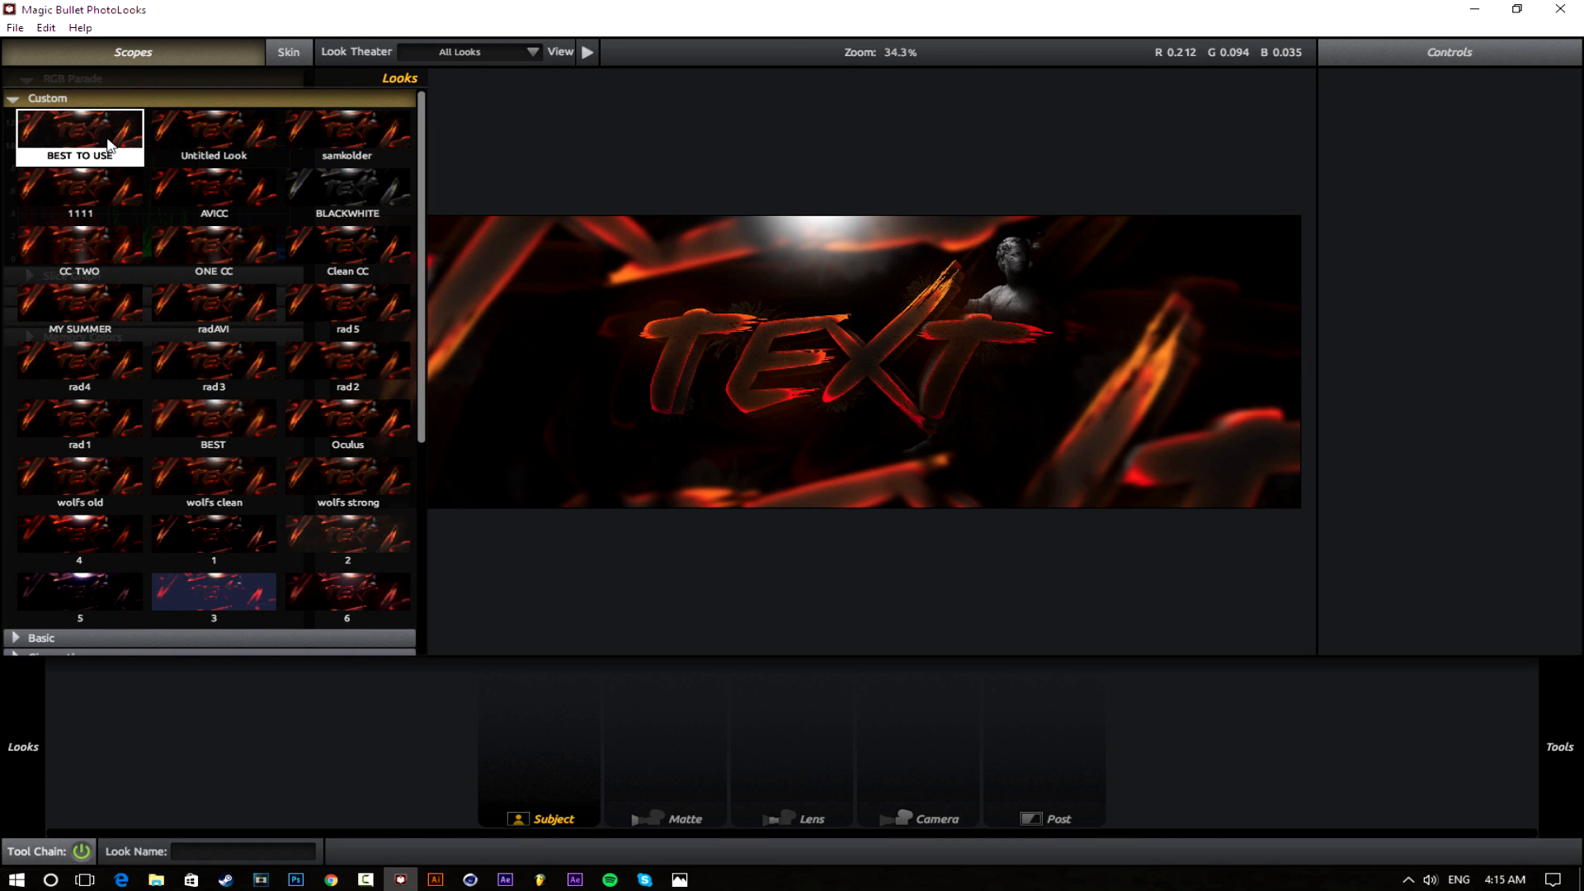
click(108, 141)
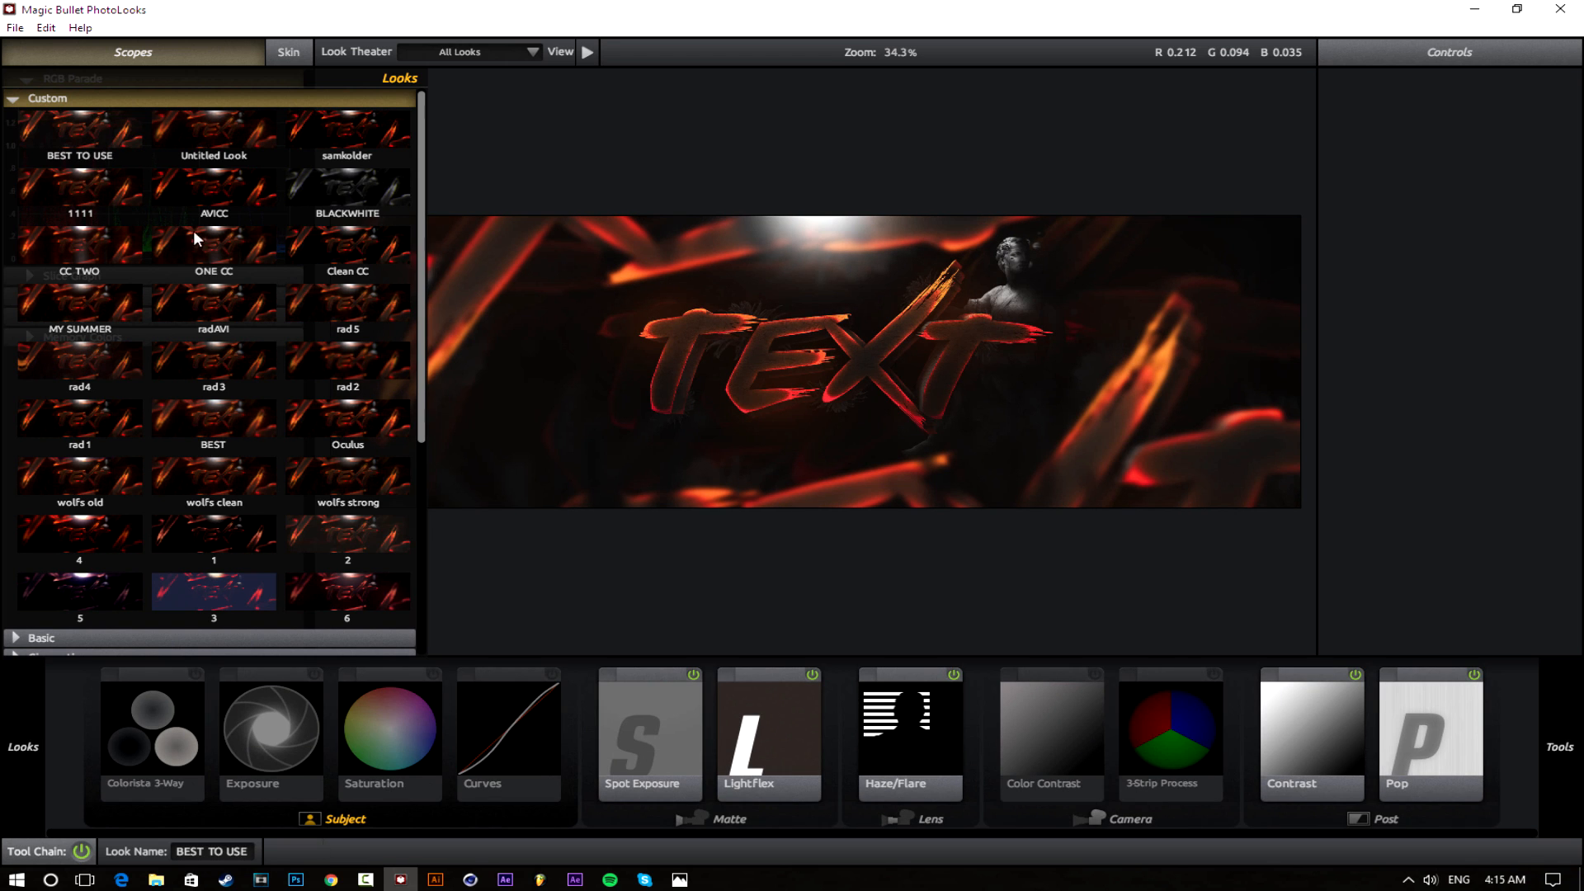
click(197, 233)
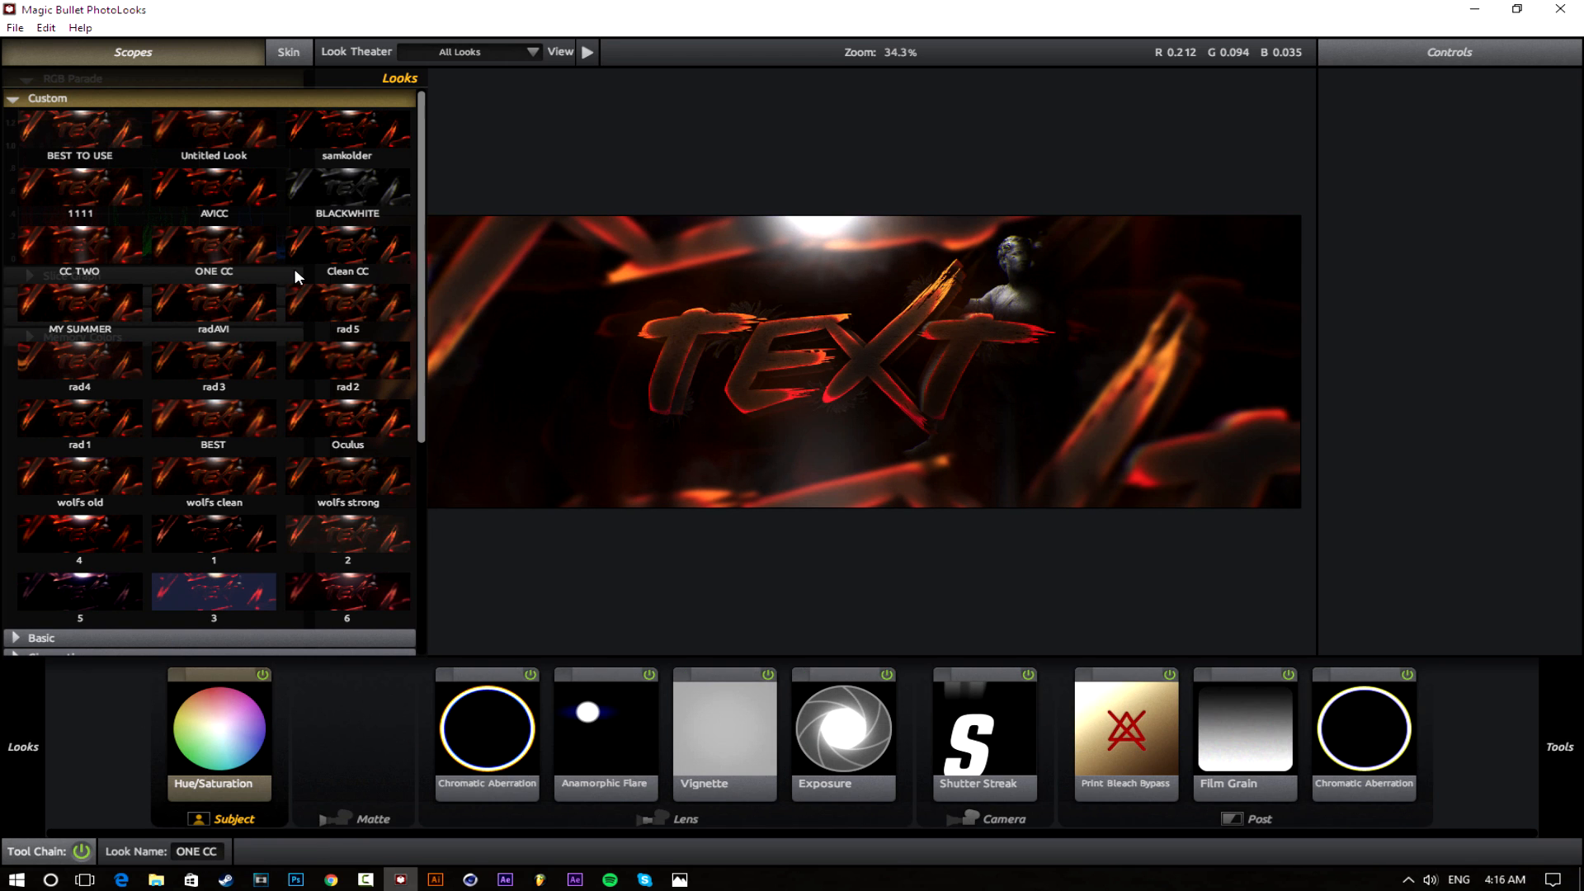
click(330, 261)
click(251, 413)
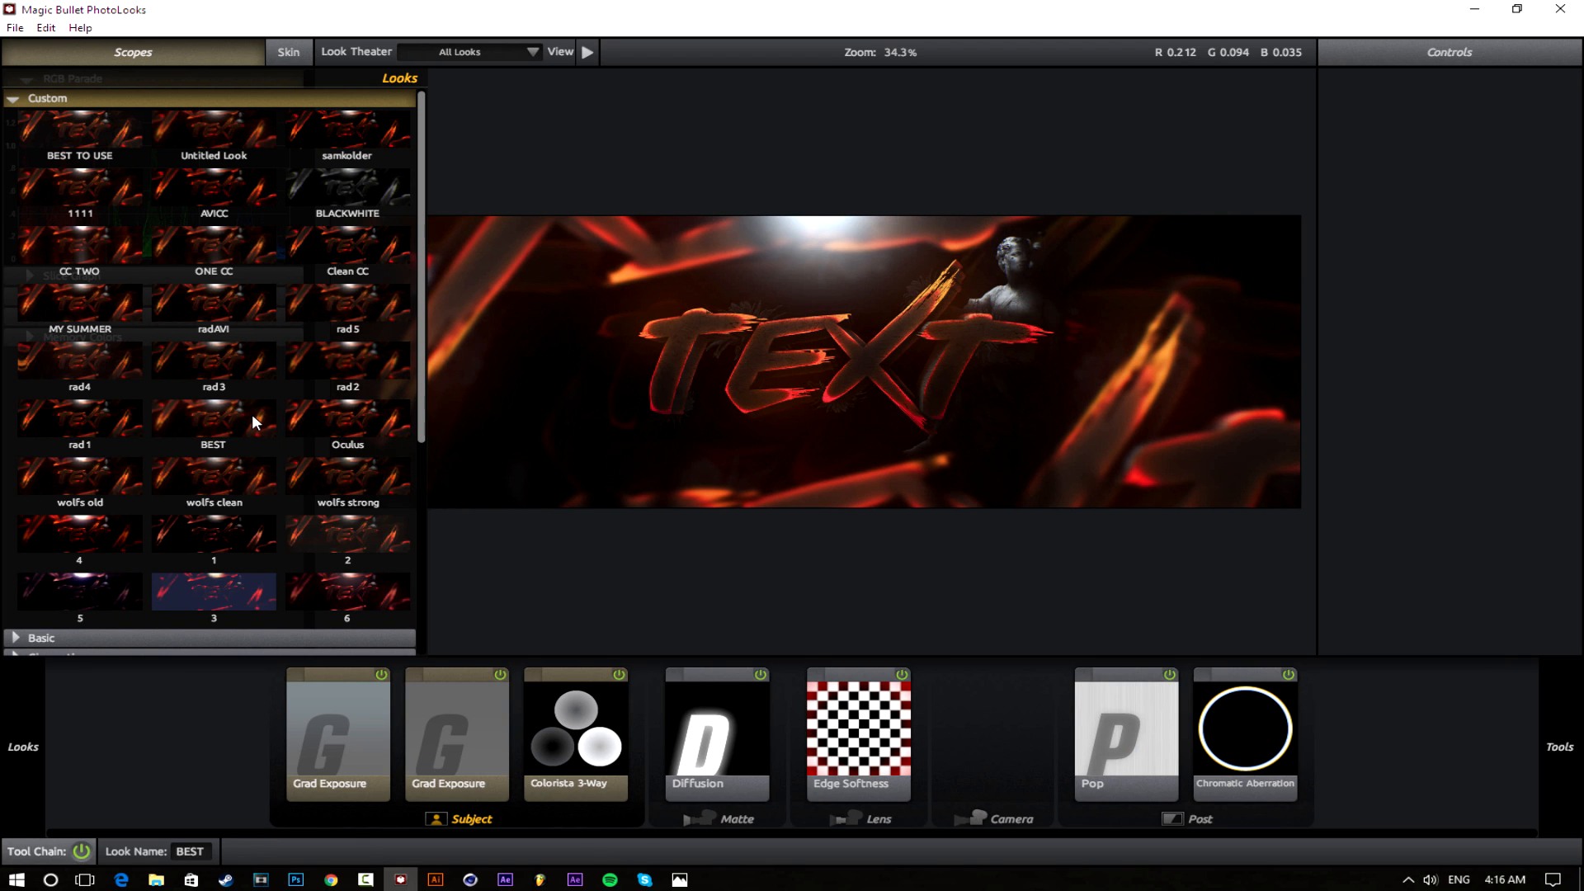
Try the custom looks rad4, rad1, wolfs old, wolfs clean, wolfs strong and Oculus on the banner
click(72, 363)
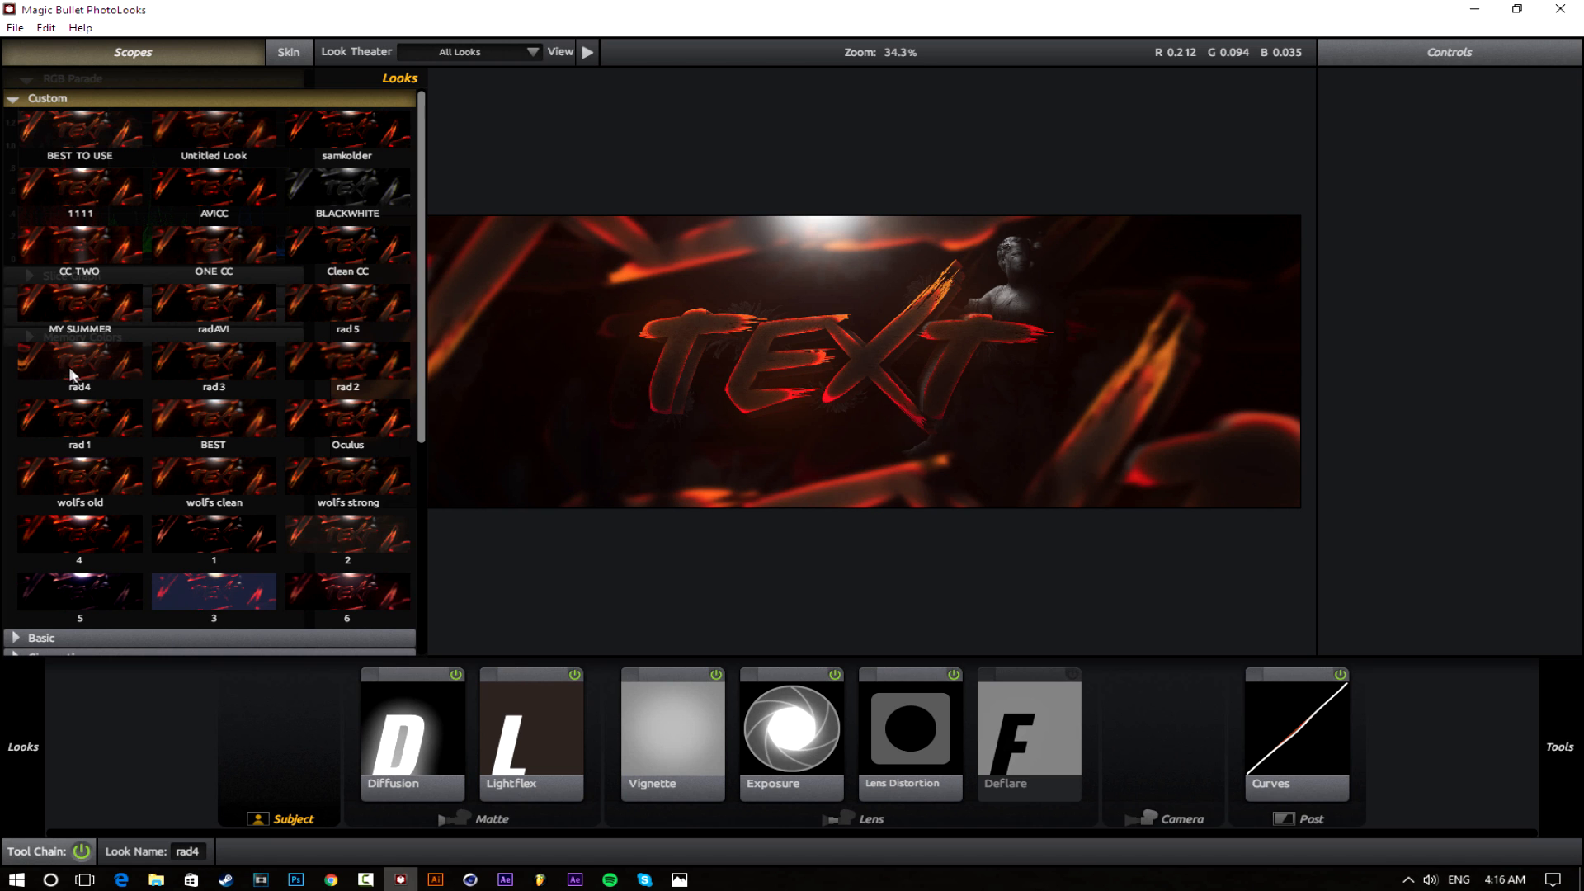
click(98, 414)
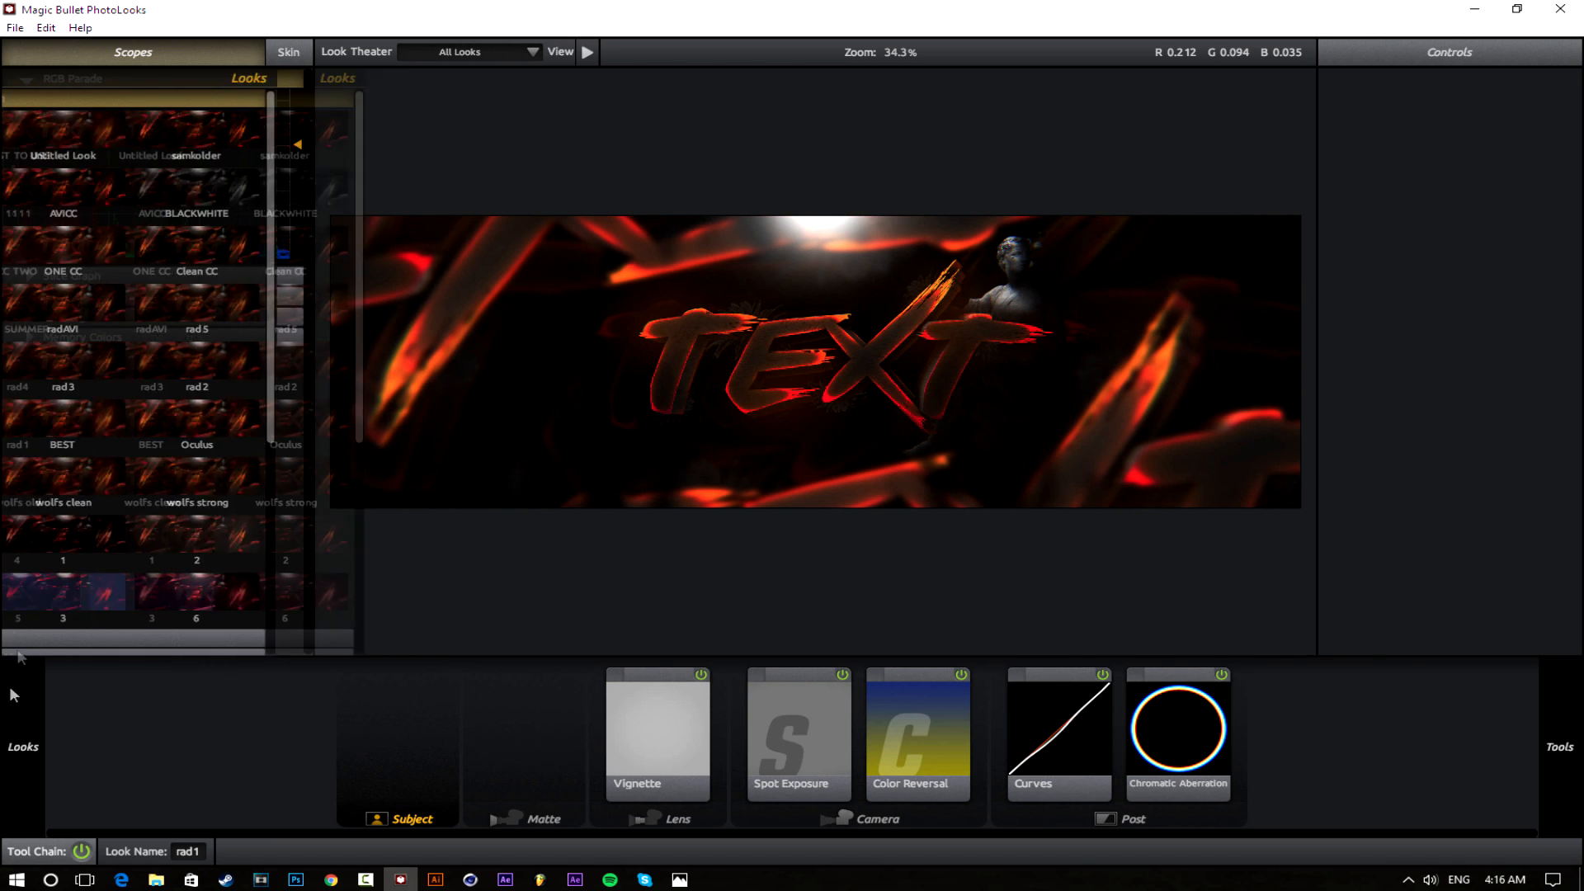
click(78, 477)
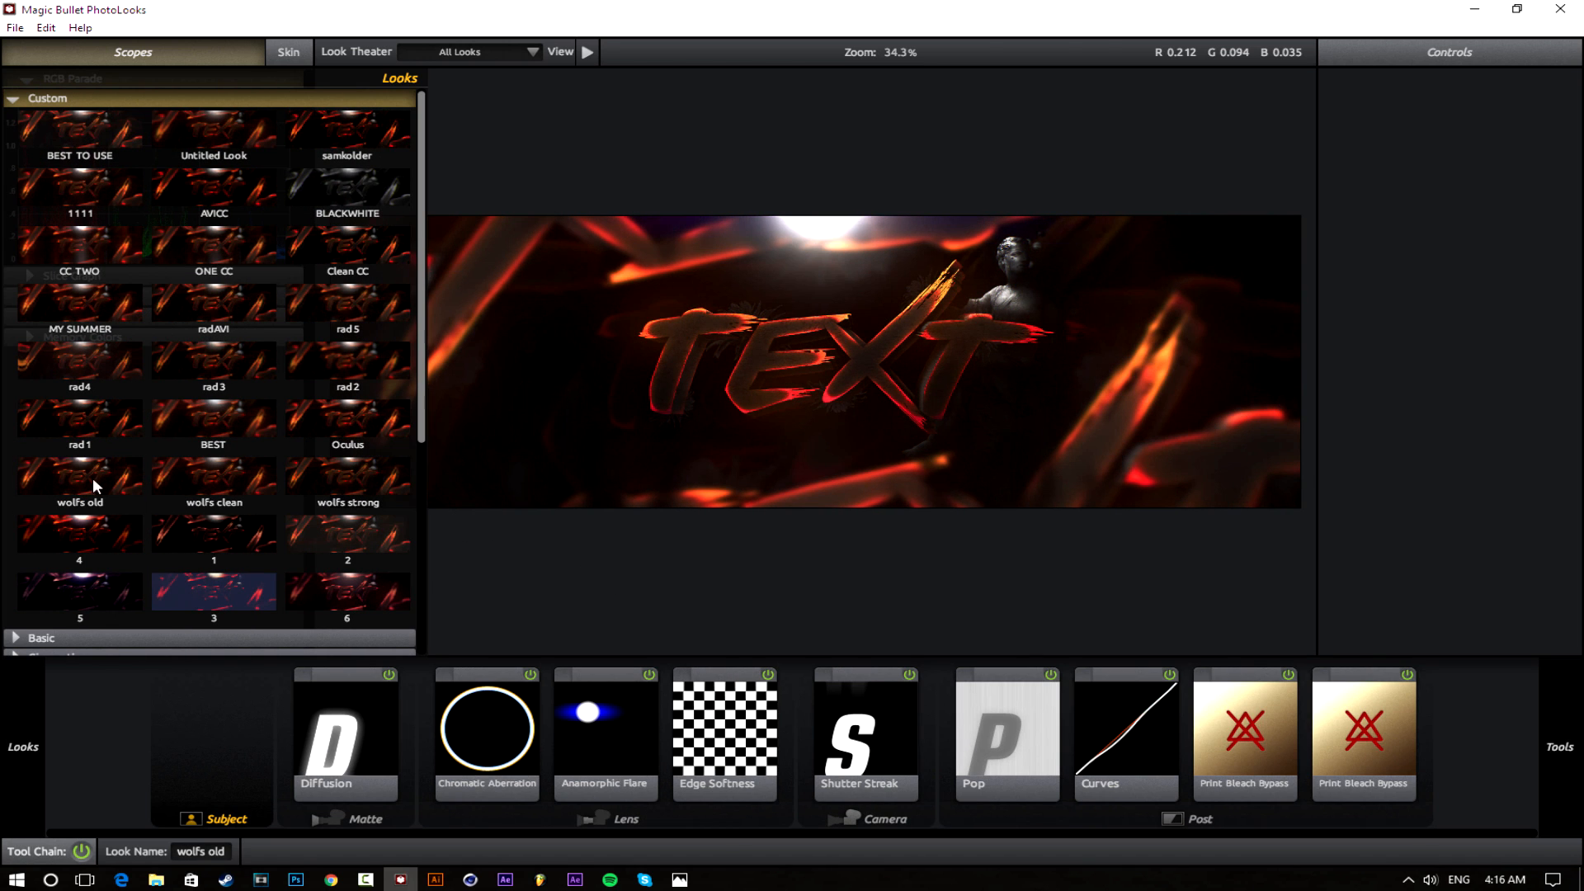
click(191, 482)
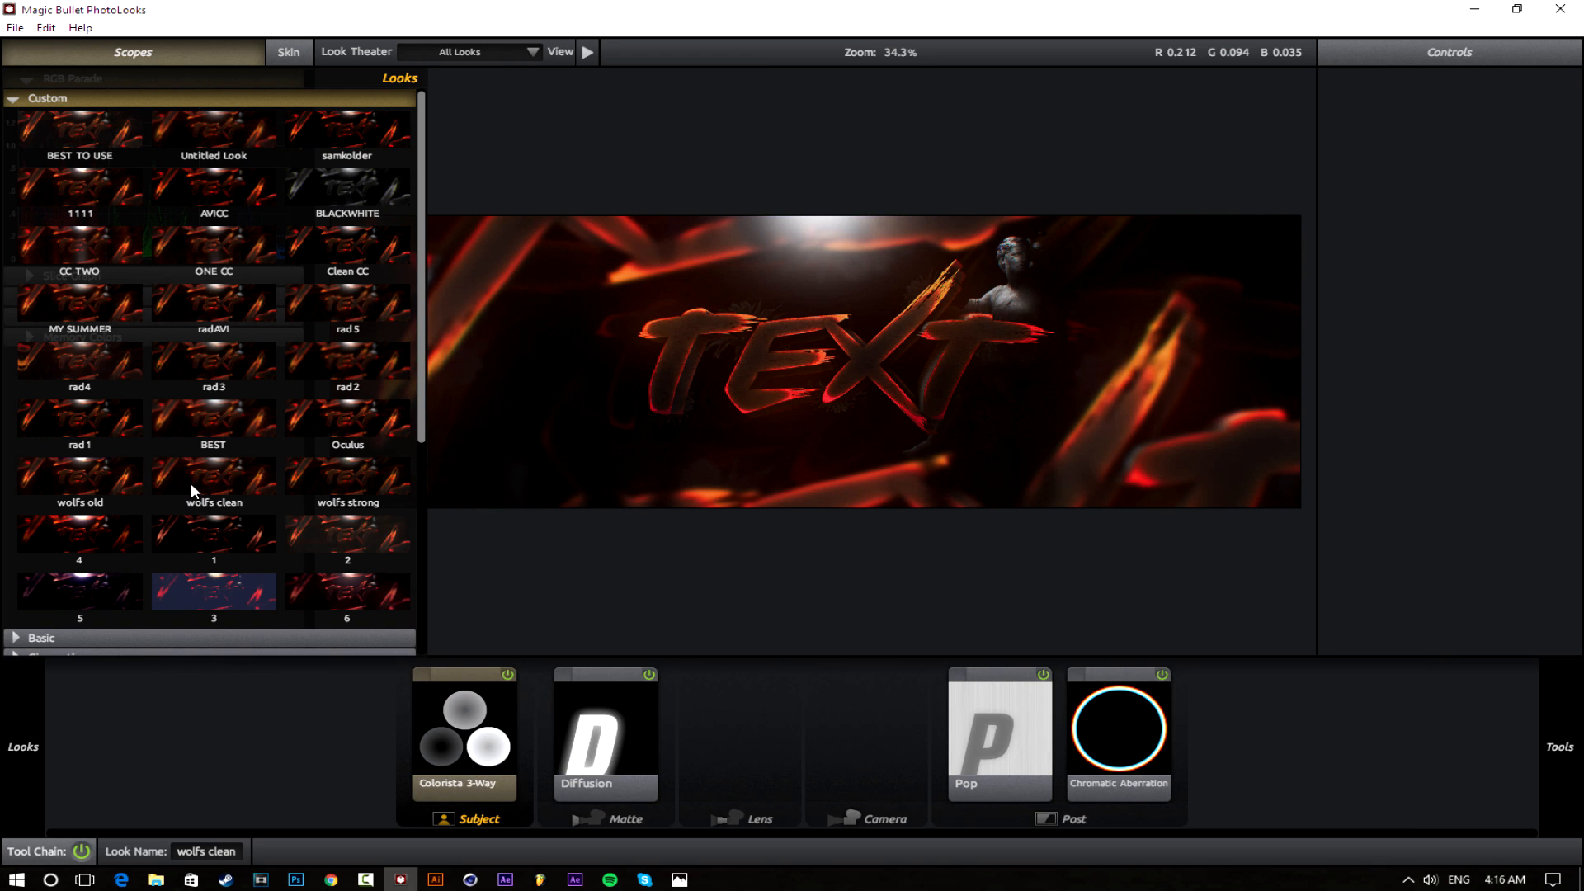
click(304, 477)
click(324, 429)
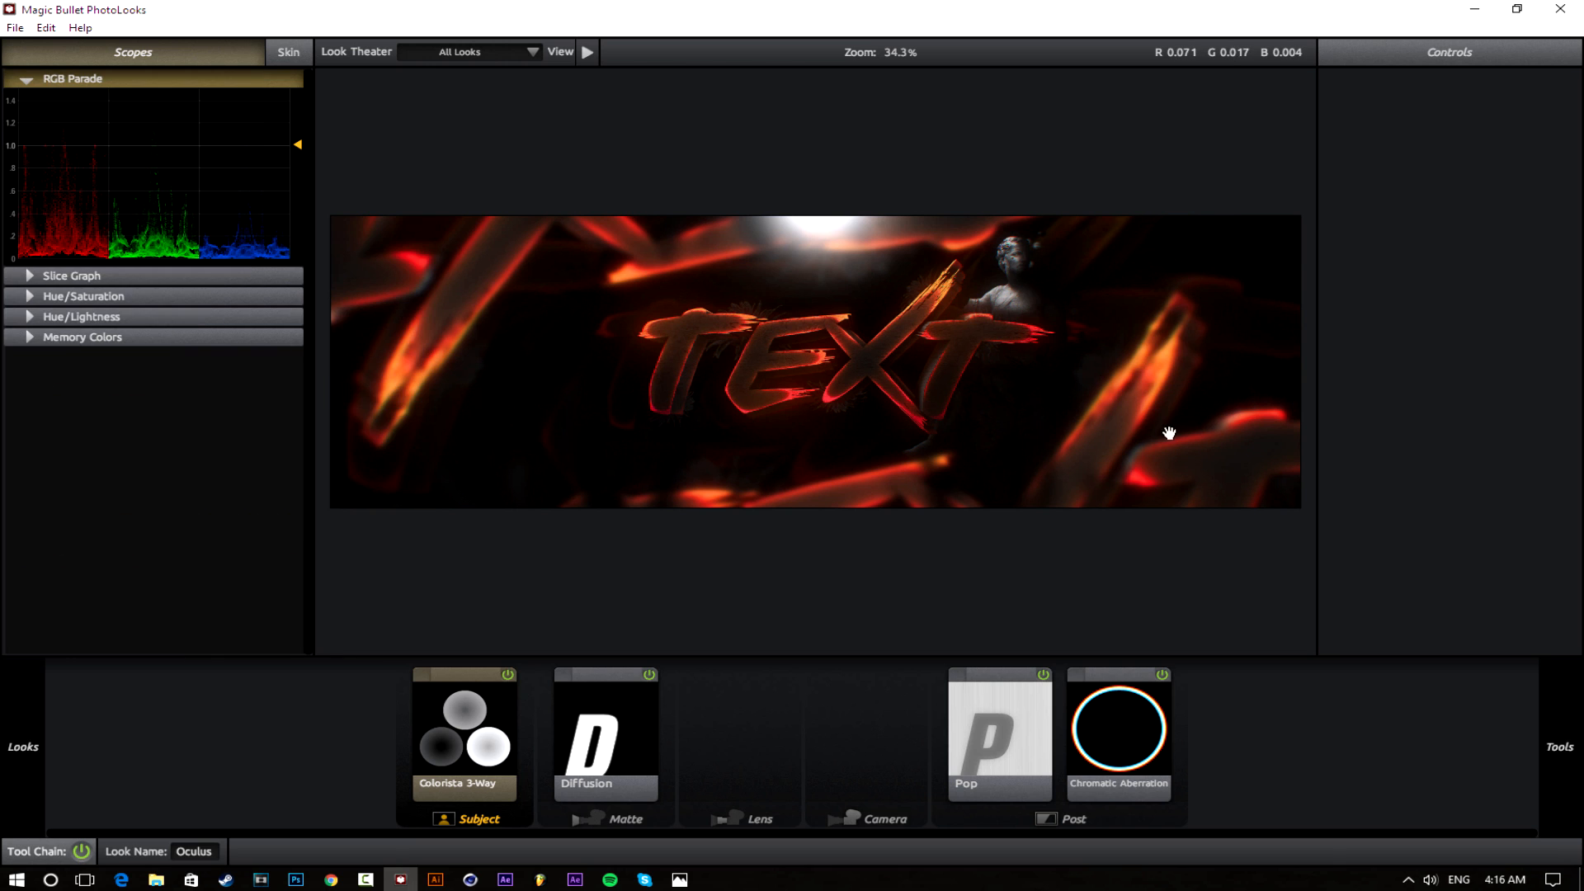
Apply the custom look rad2 to the banner and inspect the TEXT lettering and statue up close
mouse_move(2, 681)
click(396, 363)
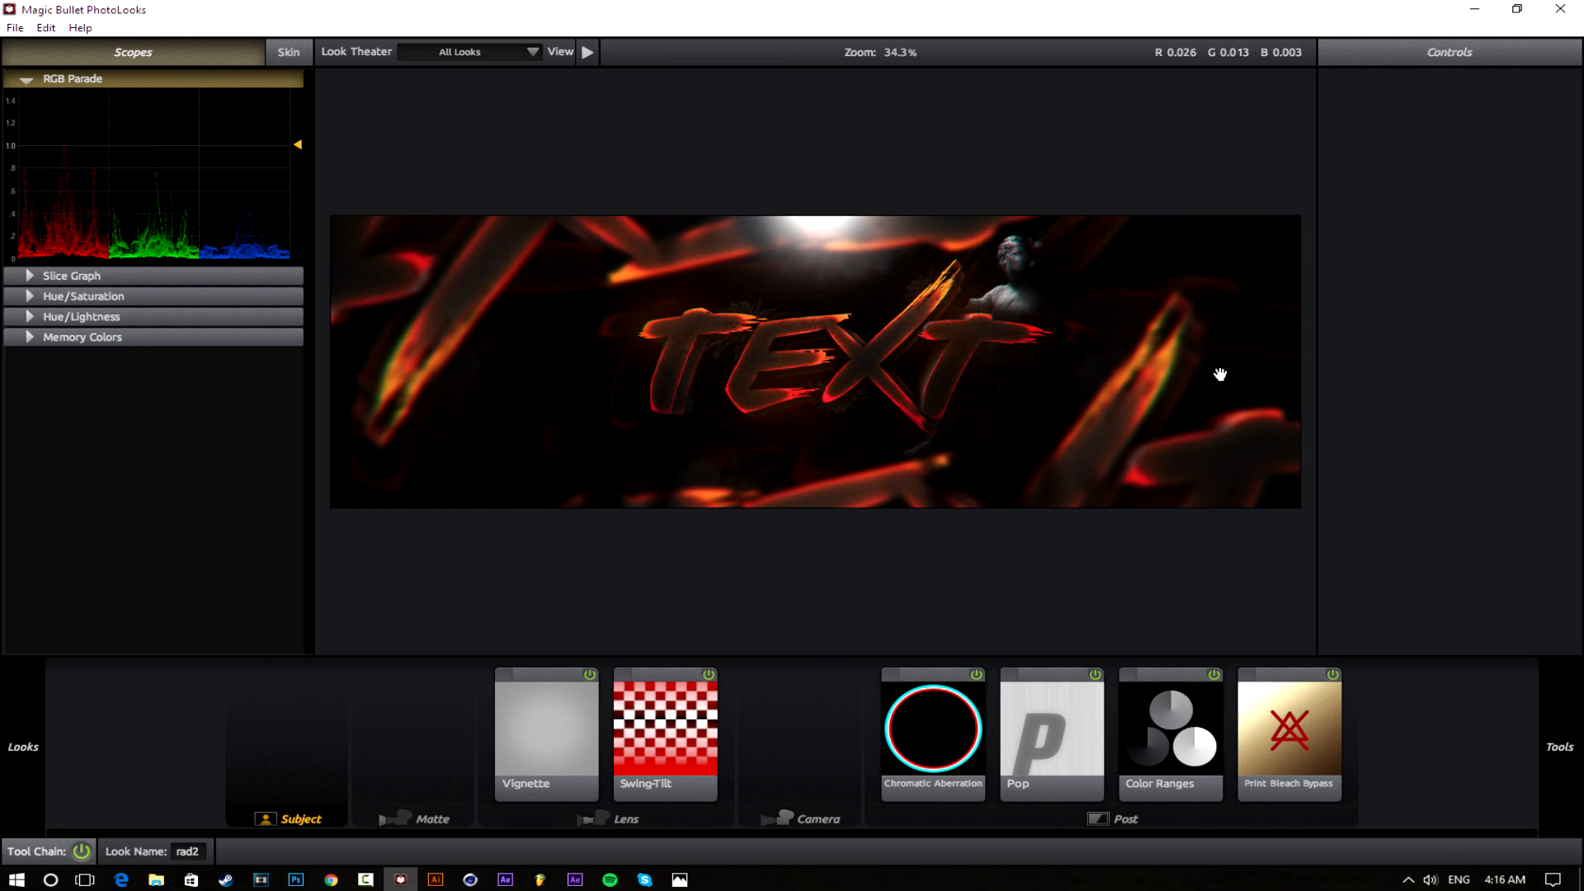
scroll(1000, 329, up, 2)
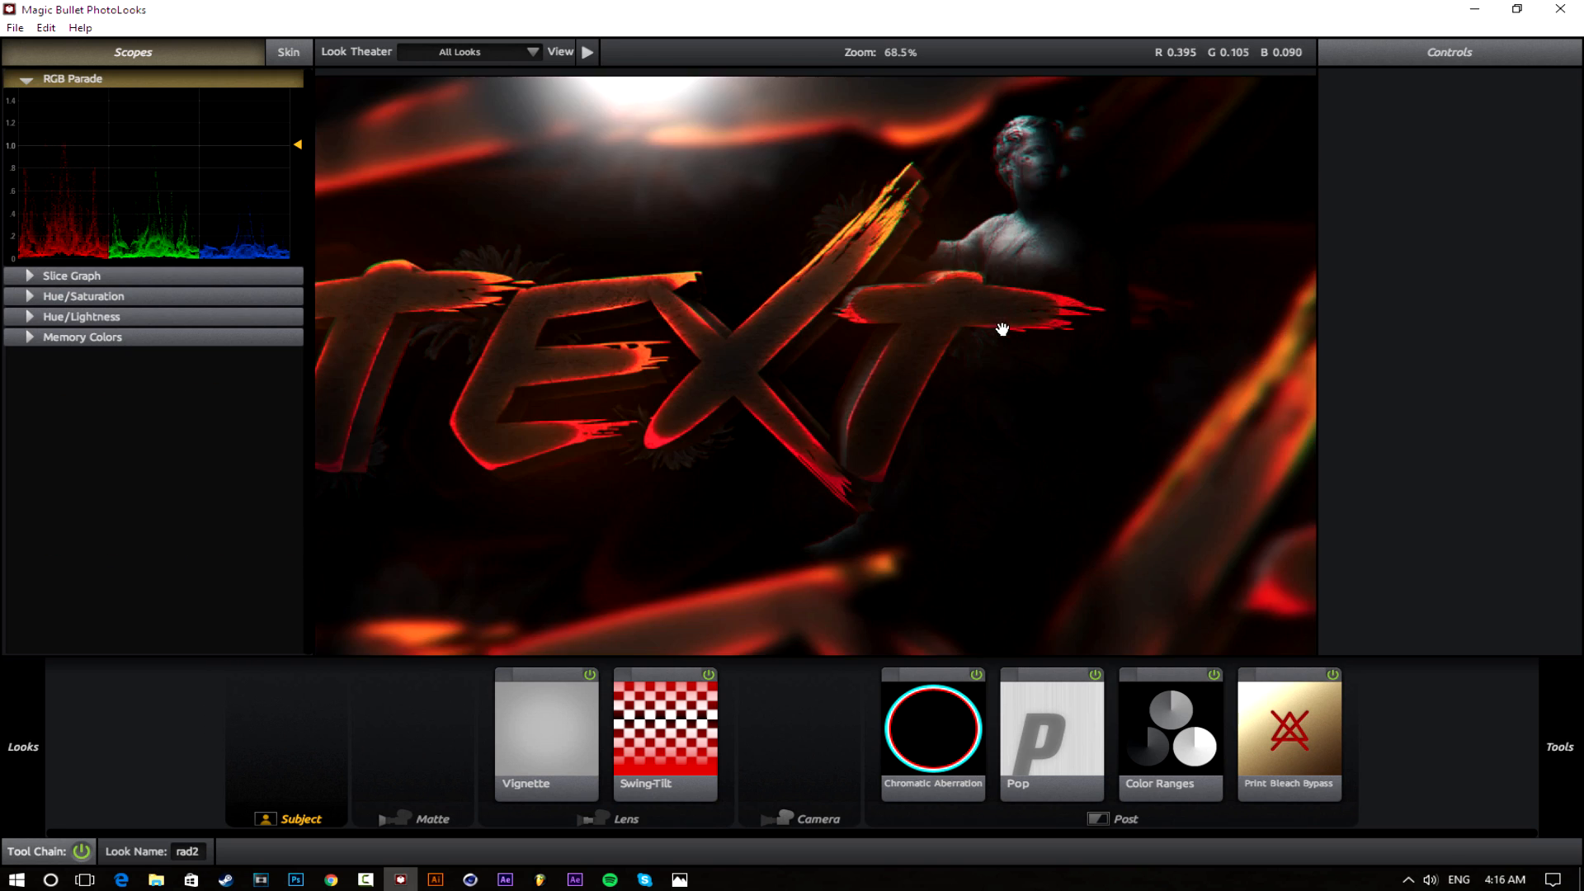
scroll(1011, 229, down, 2)
Add a Diffusion effect to the Matte stage of the tool chain
mouse_move(1560, 770)
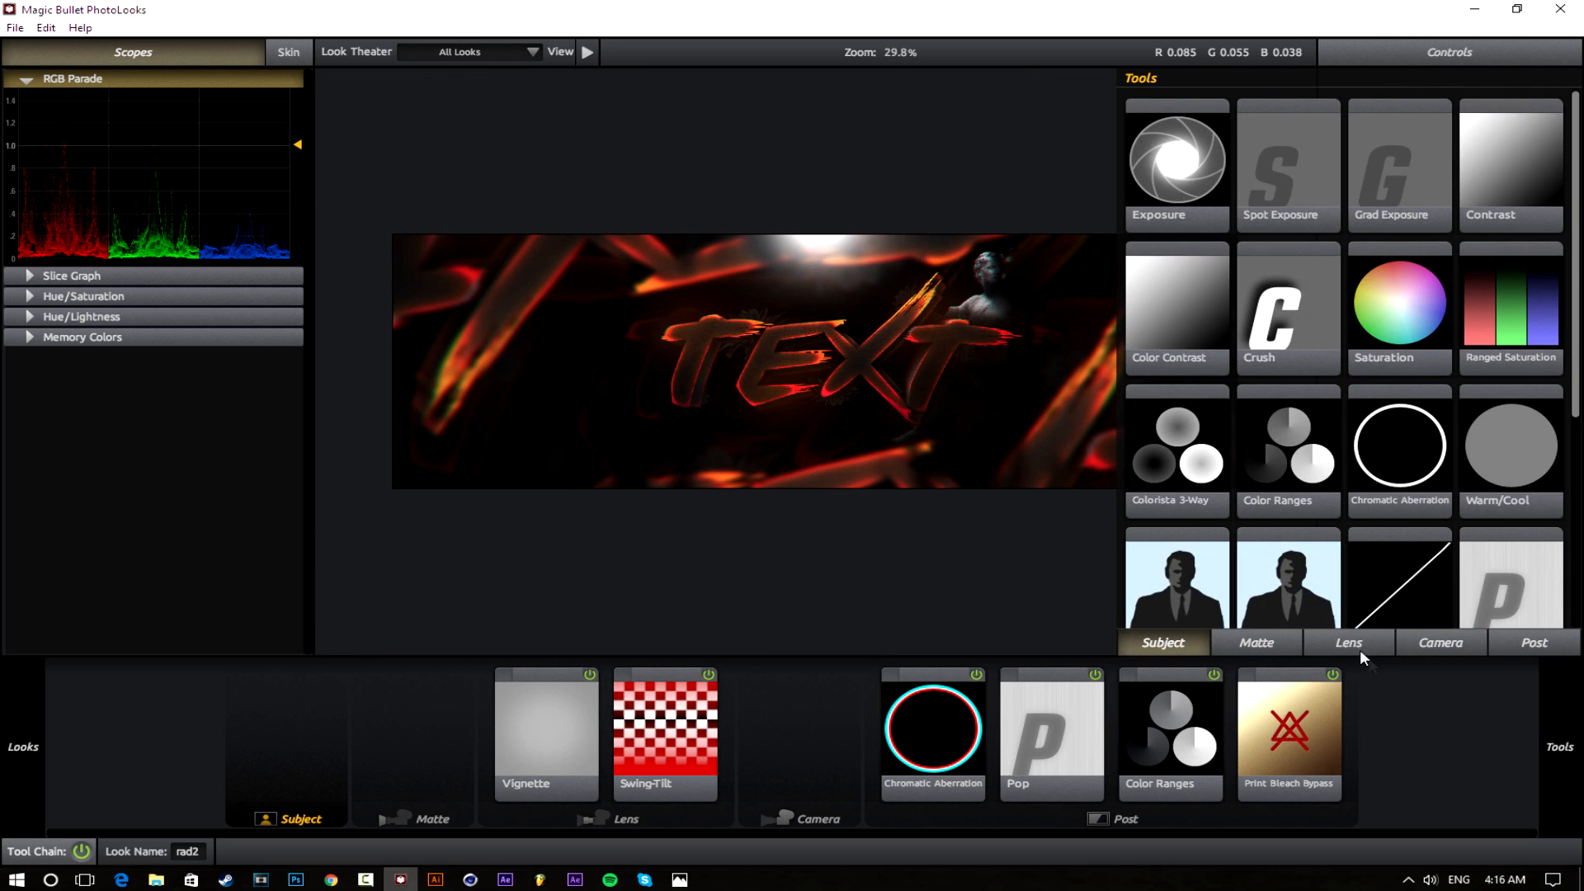
click(1362, 650)
click(1283, 644)
drag(1506, 173, 479, 752)
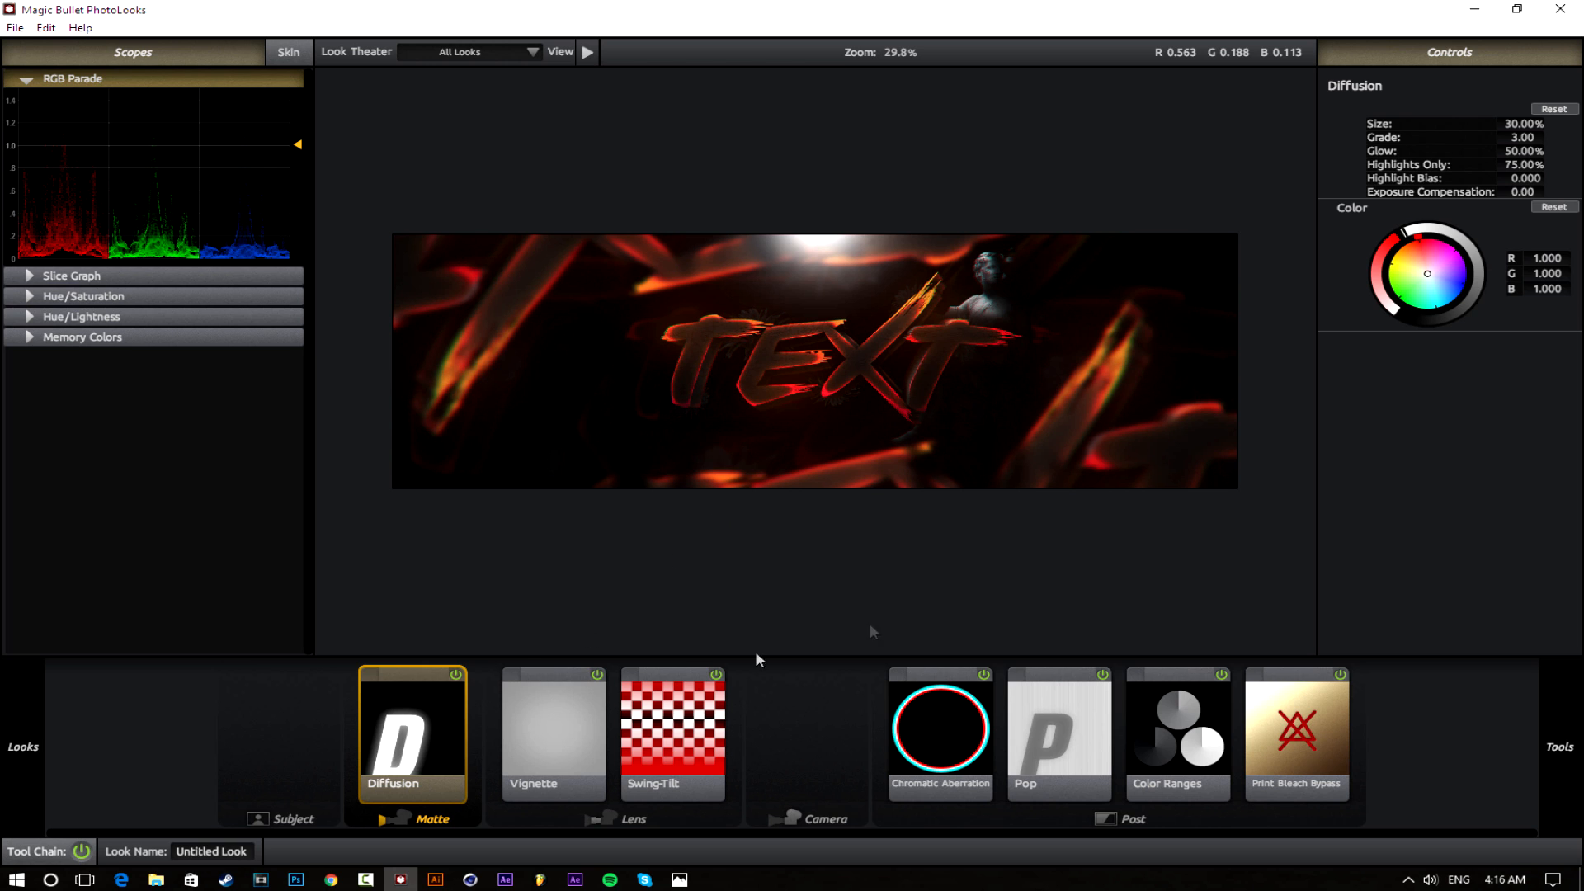
Look through the Lens effects and compare the banner with Swing-Tilt switched off and on
mouse_move(1570, 770)
click(1377, 643)
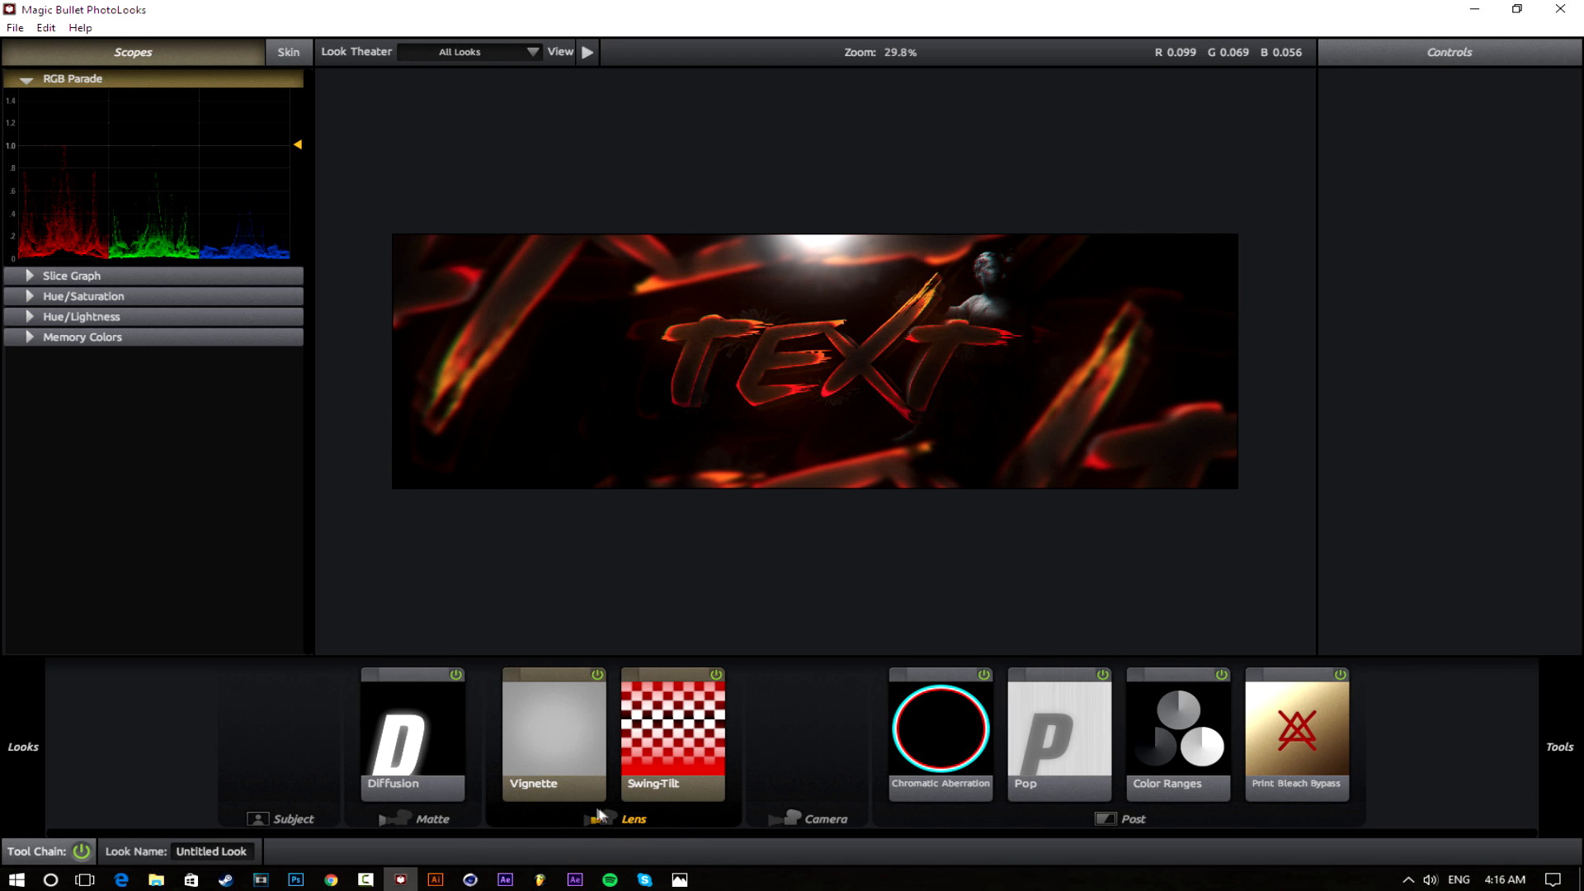
click(716, 676)
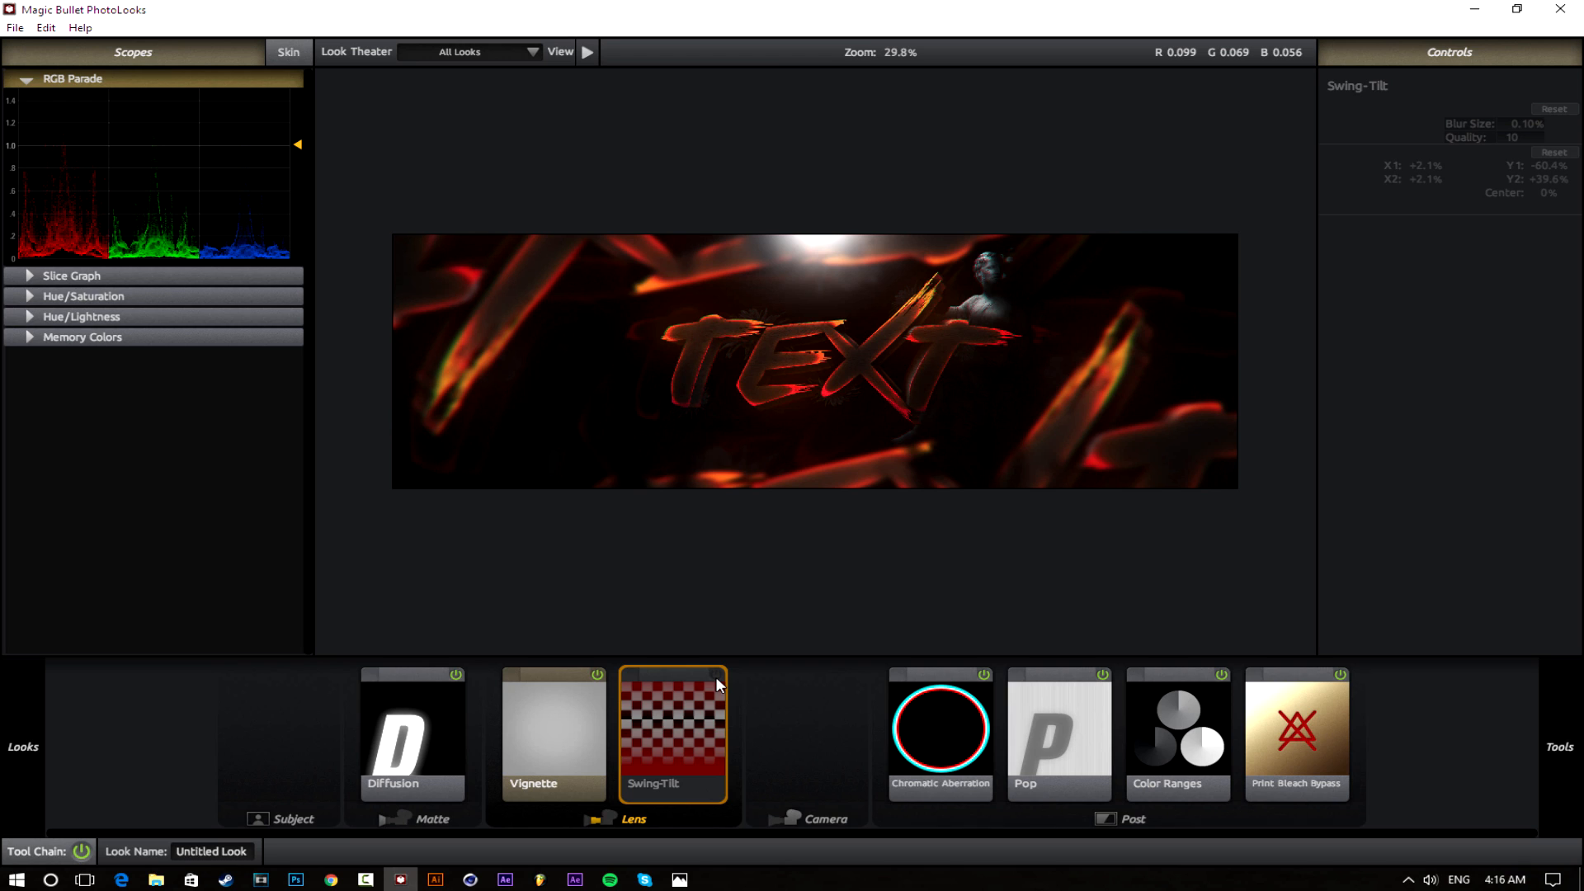
click(715, 676)
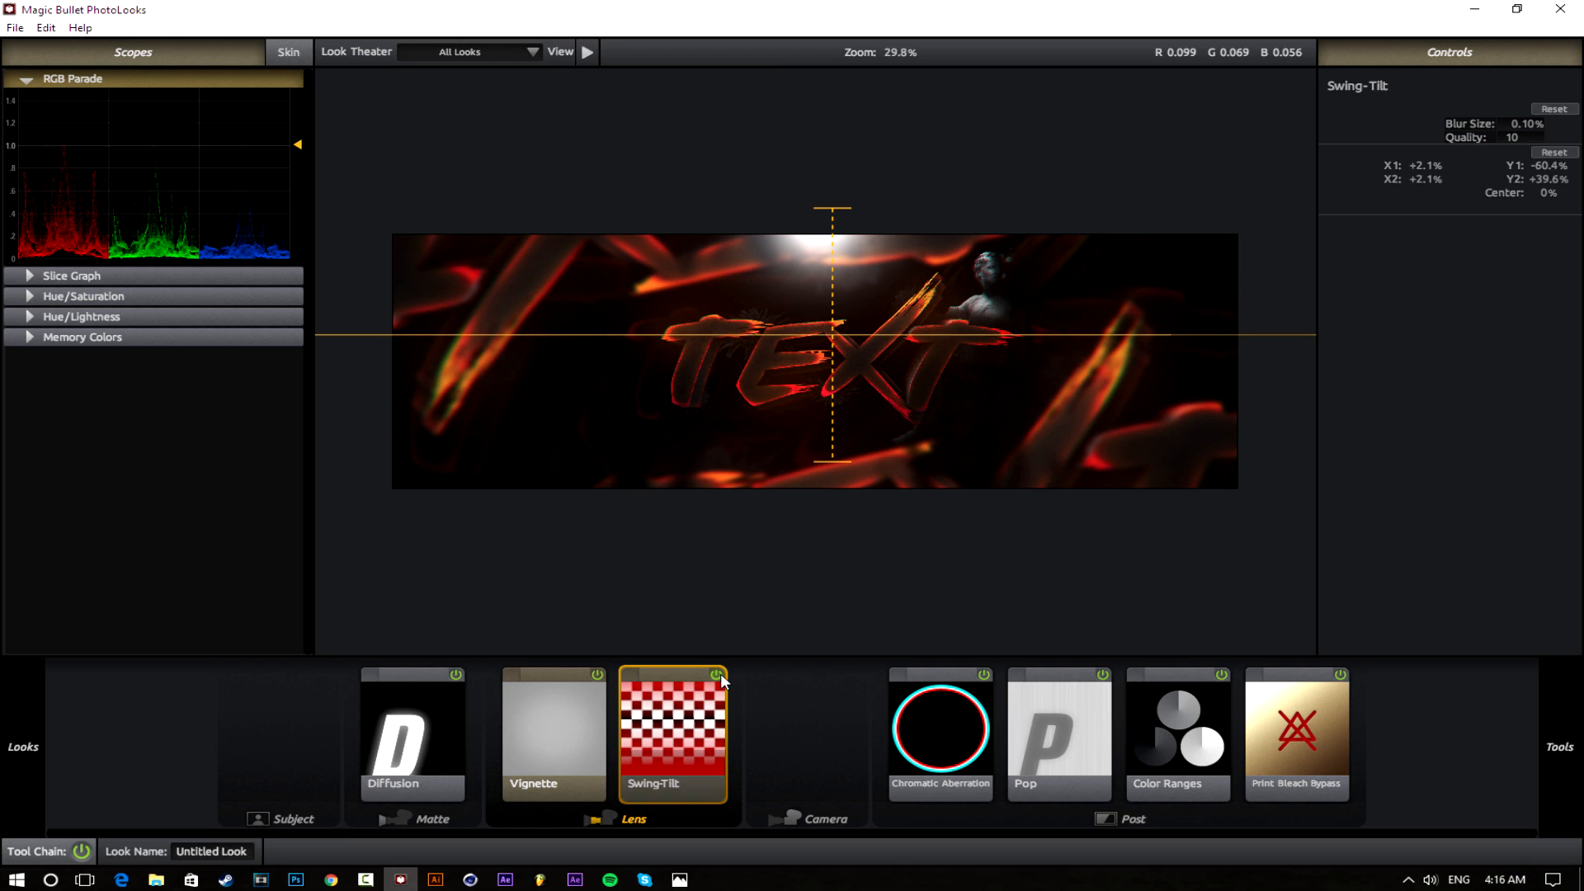
click(720, 673)
click(720, 673)
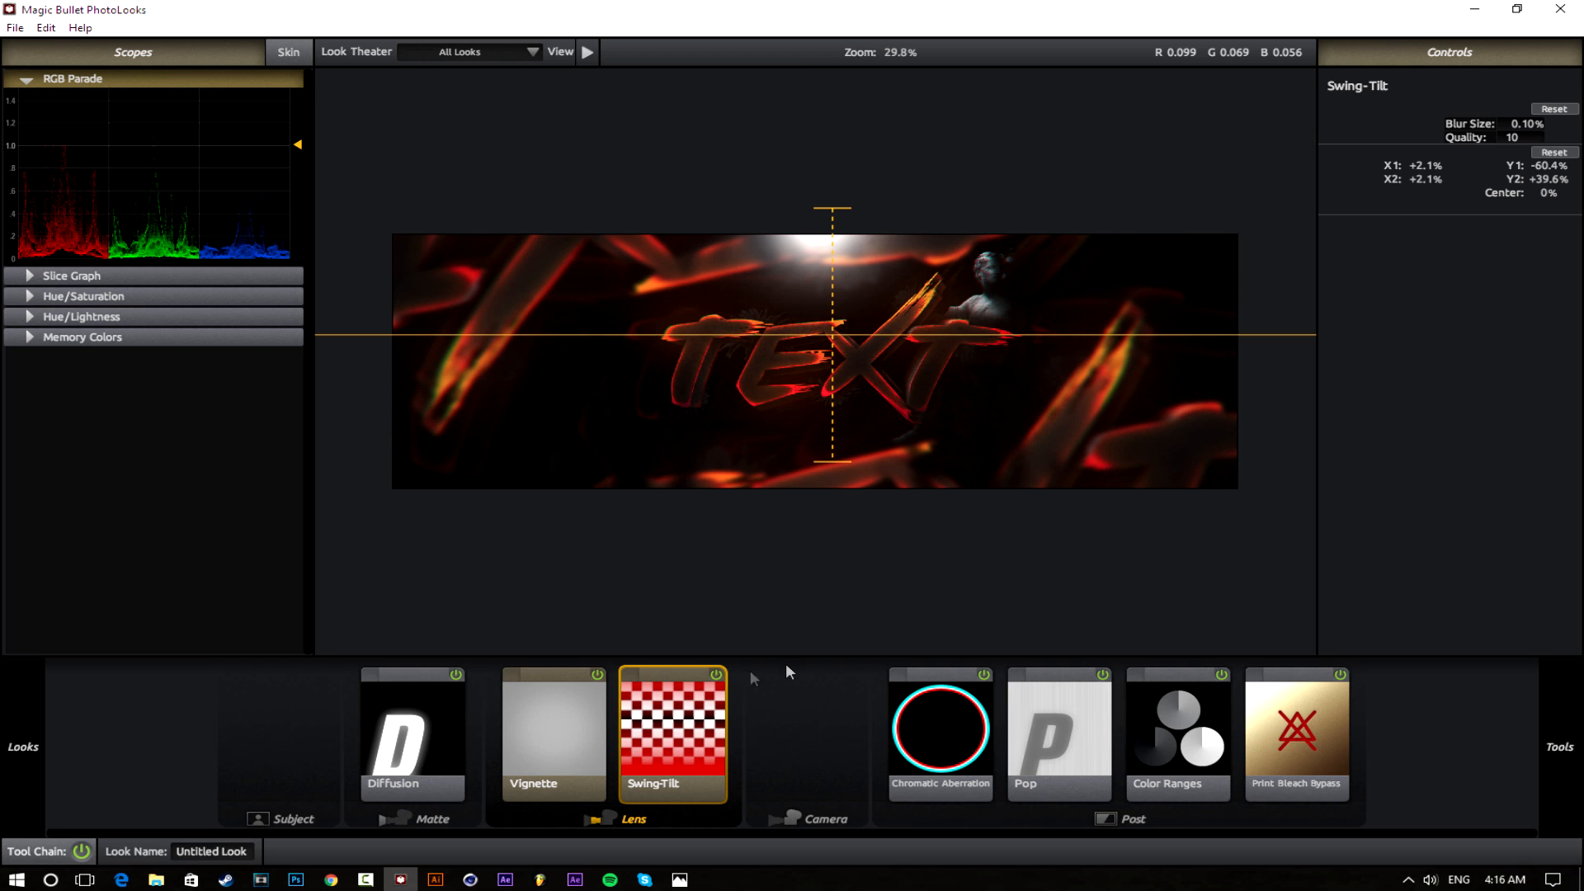
mouse_move(1565, 769)
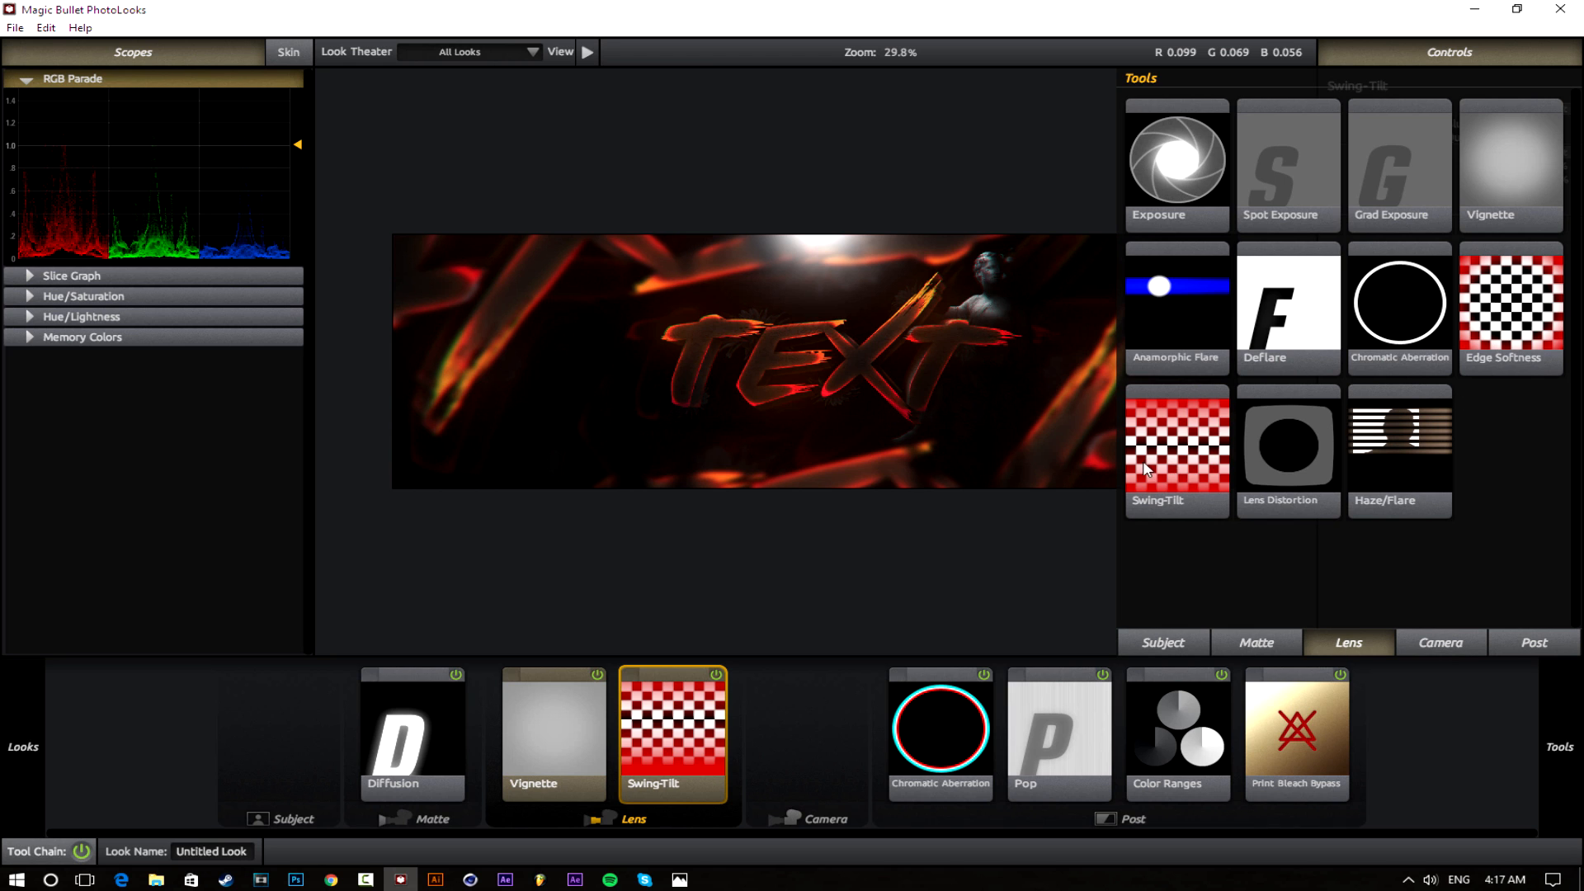
drag(1461, 208, 495, 702)
click(450, 707)
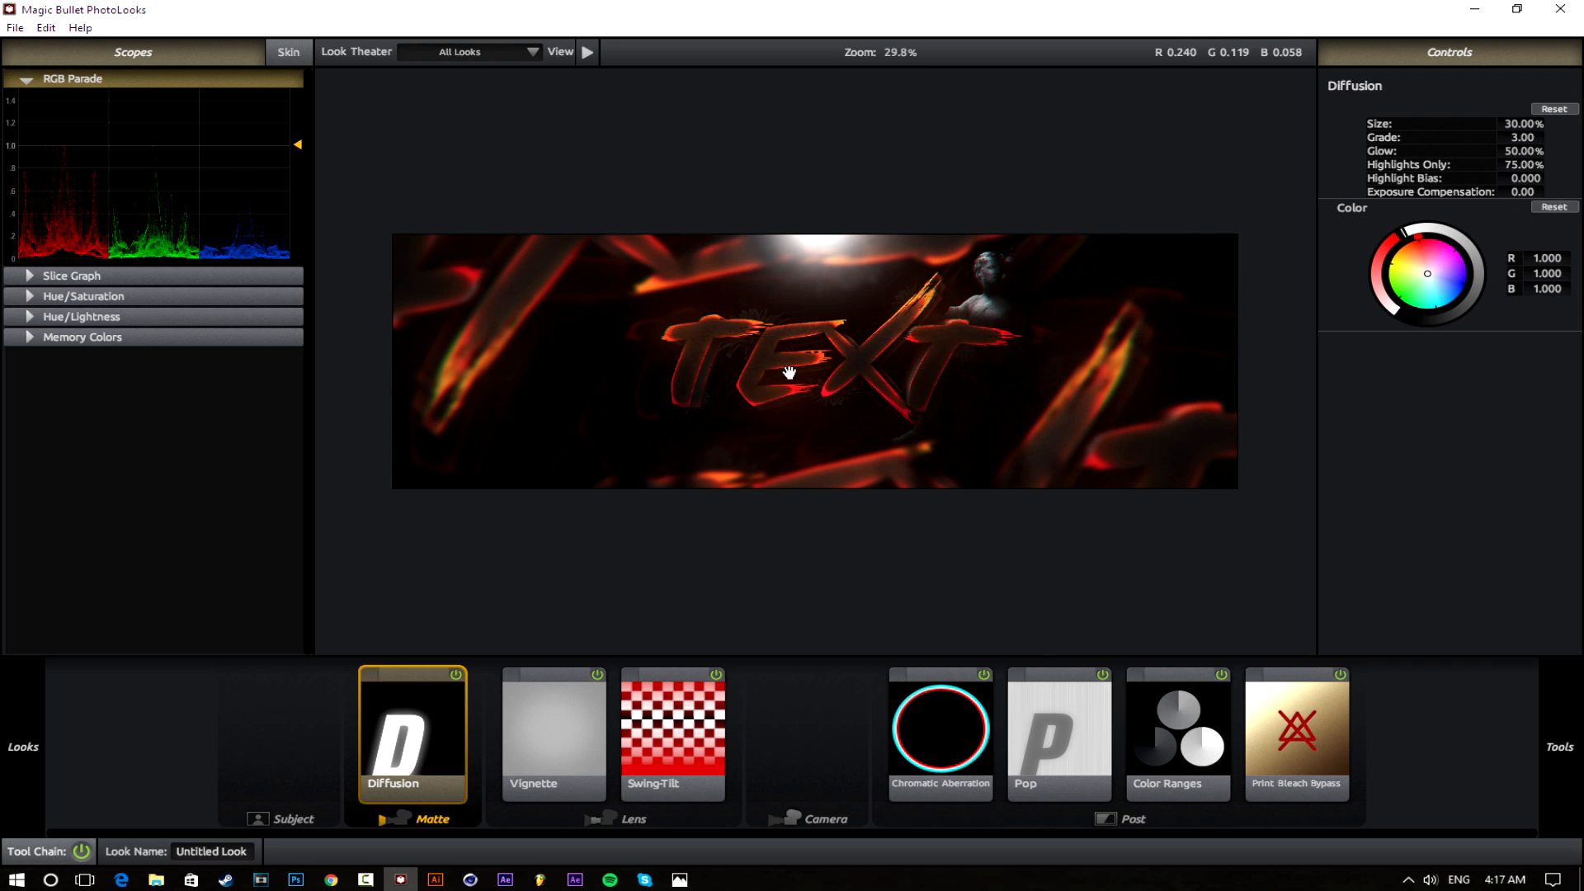
Examine the TEXT lettering up close with the Swing-Tilt blur switched off and on
scroll(789, 373, up, 5)
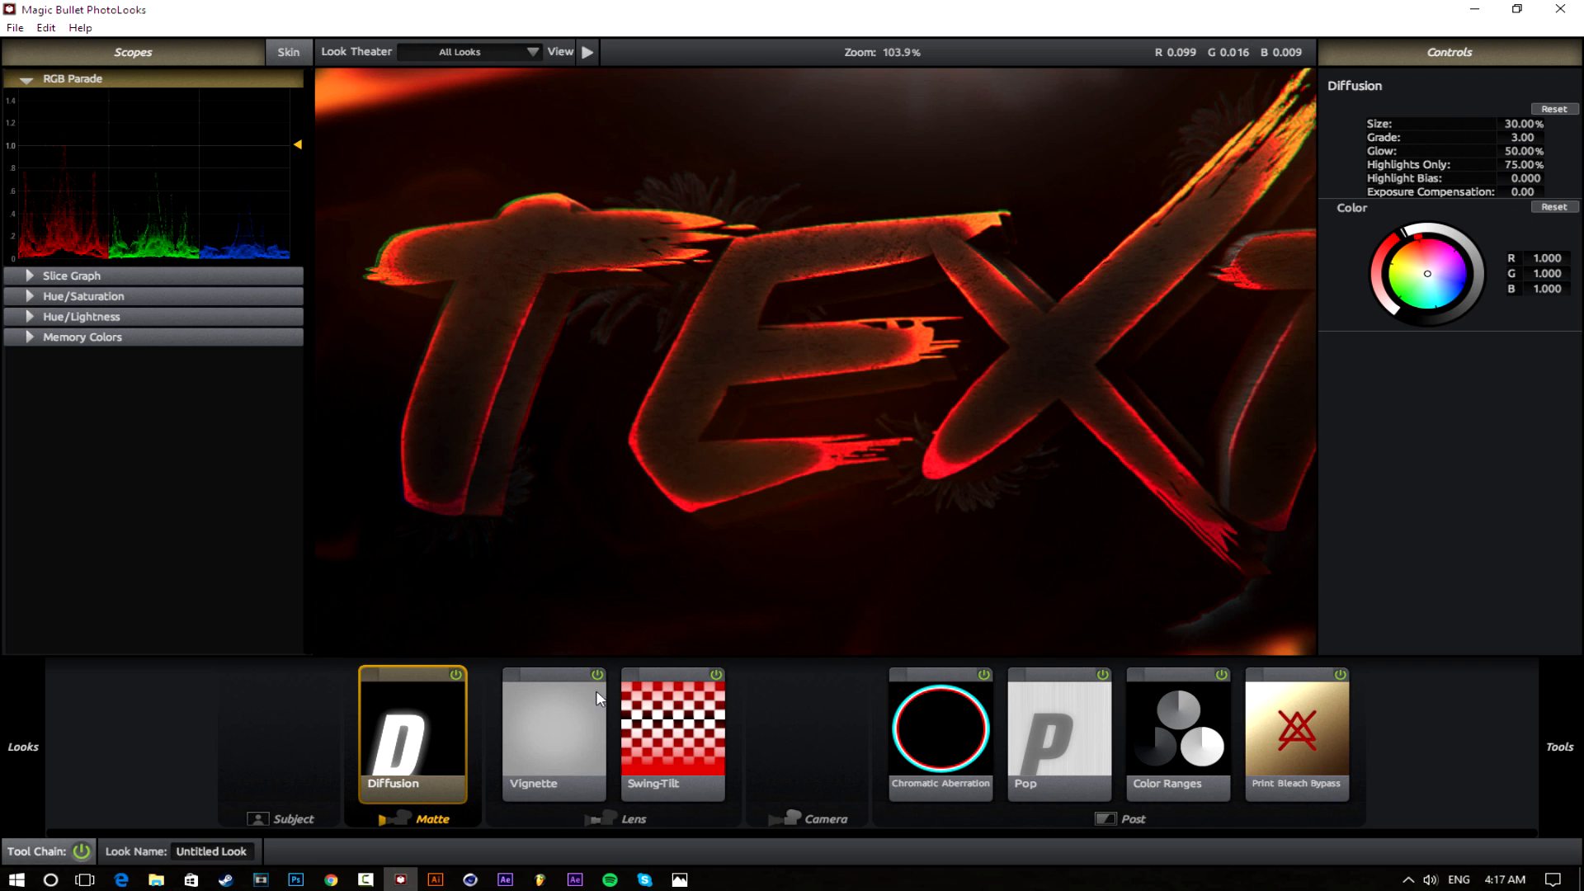
click(713, 677)
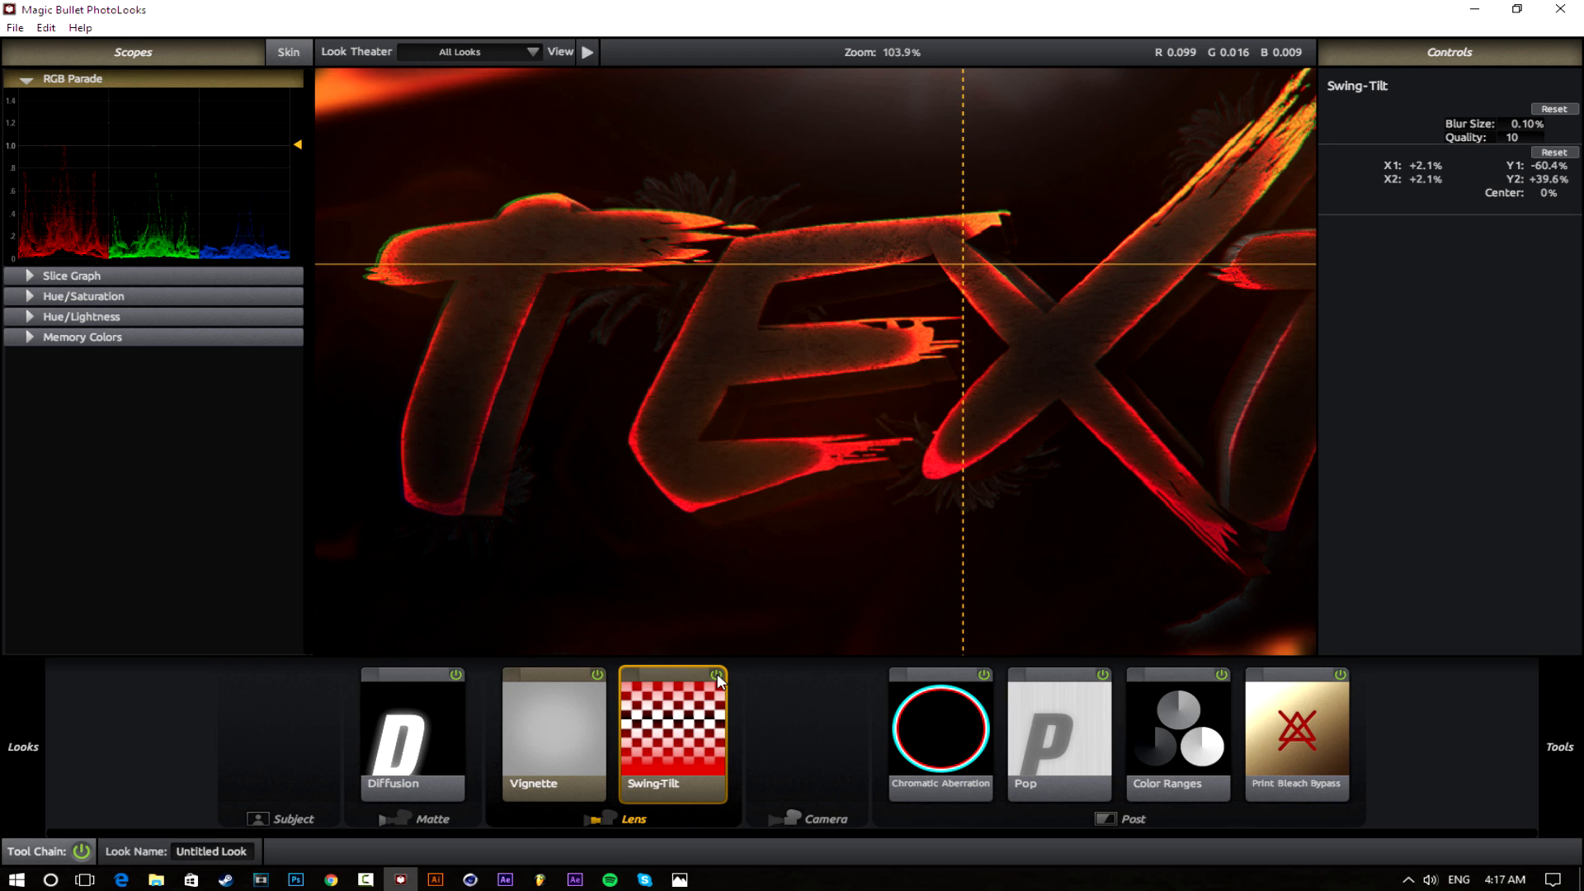
click(717, 675)
click(716, 675)
scroll(822, 563, down, 4)
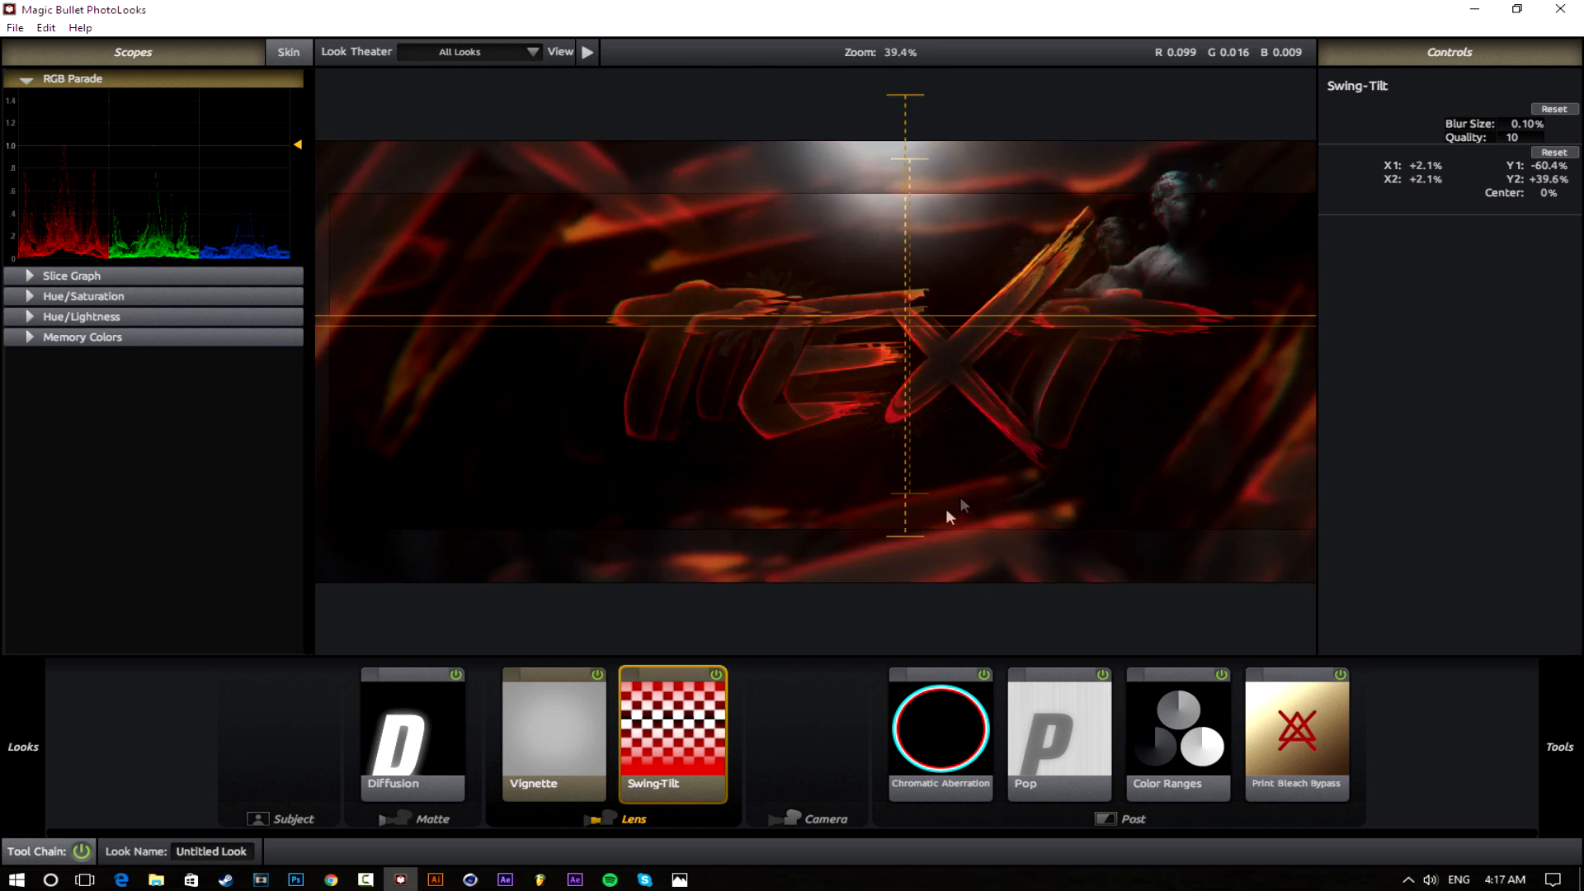
Review the settings of every effect in the tool chain, comparing the banner with Pop and Print Bleach Bypass switched off and on
click(408, 726)
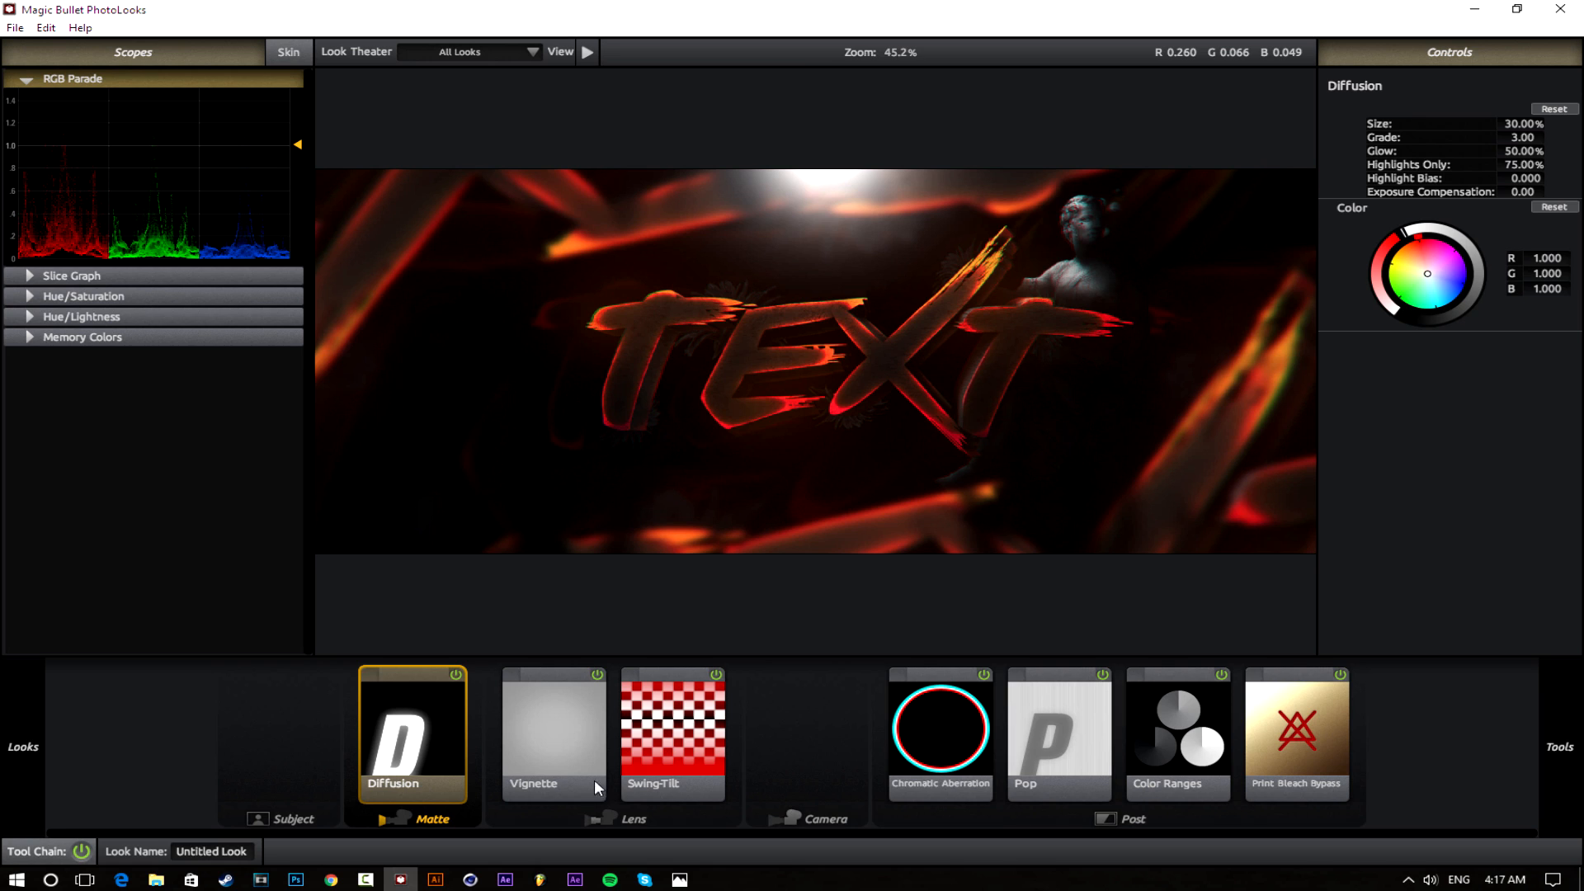
click(533, 728)
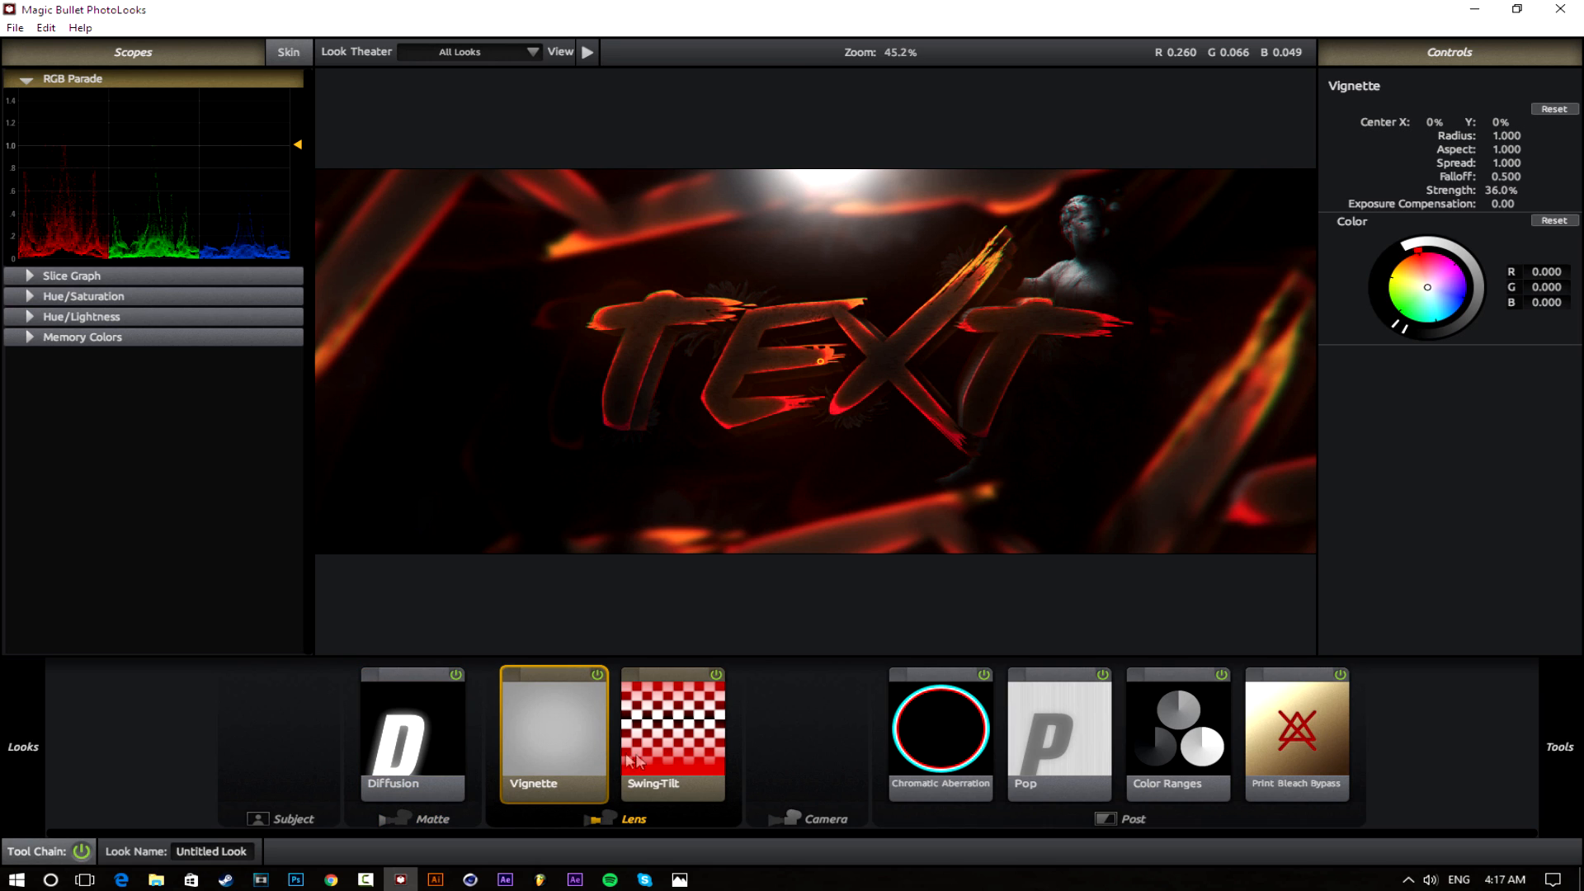
click(696, 745)
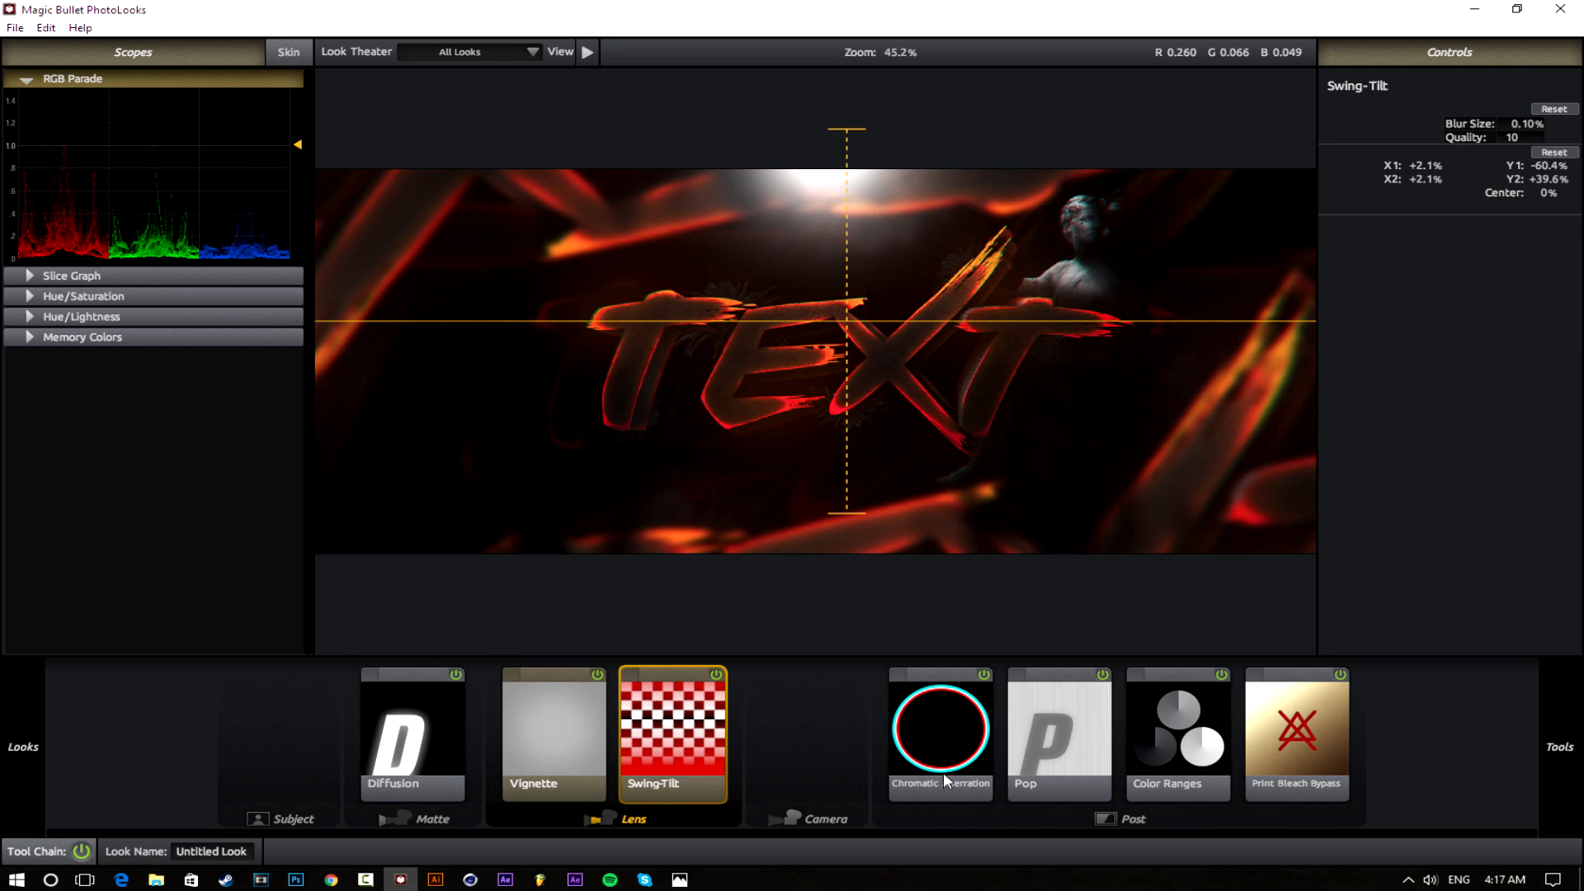
click(945, 729)
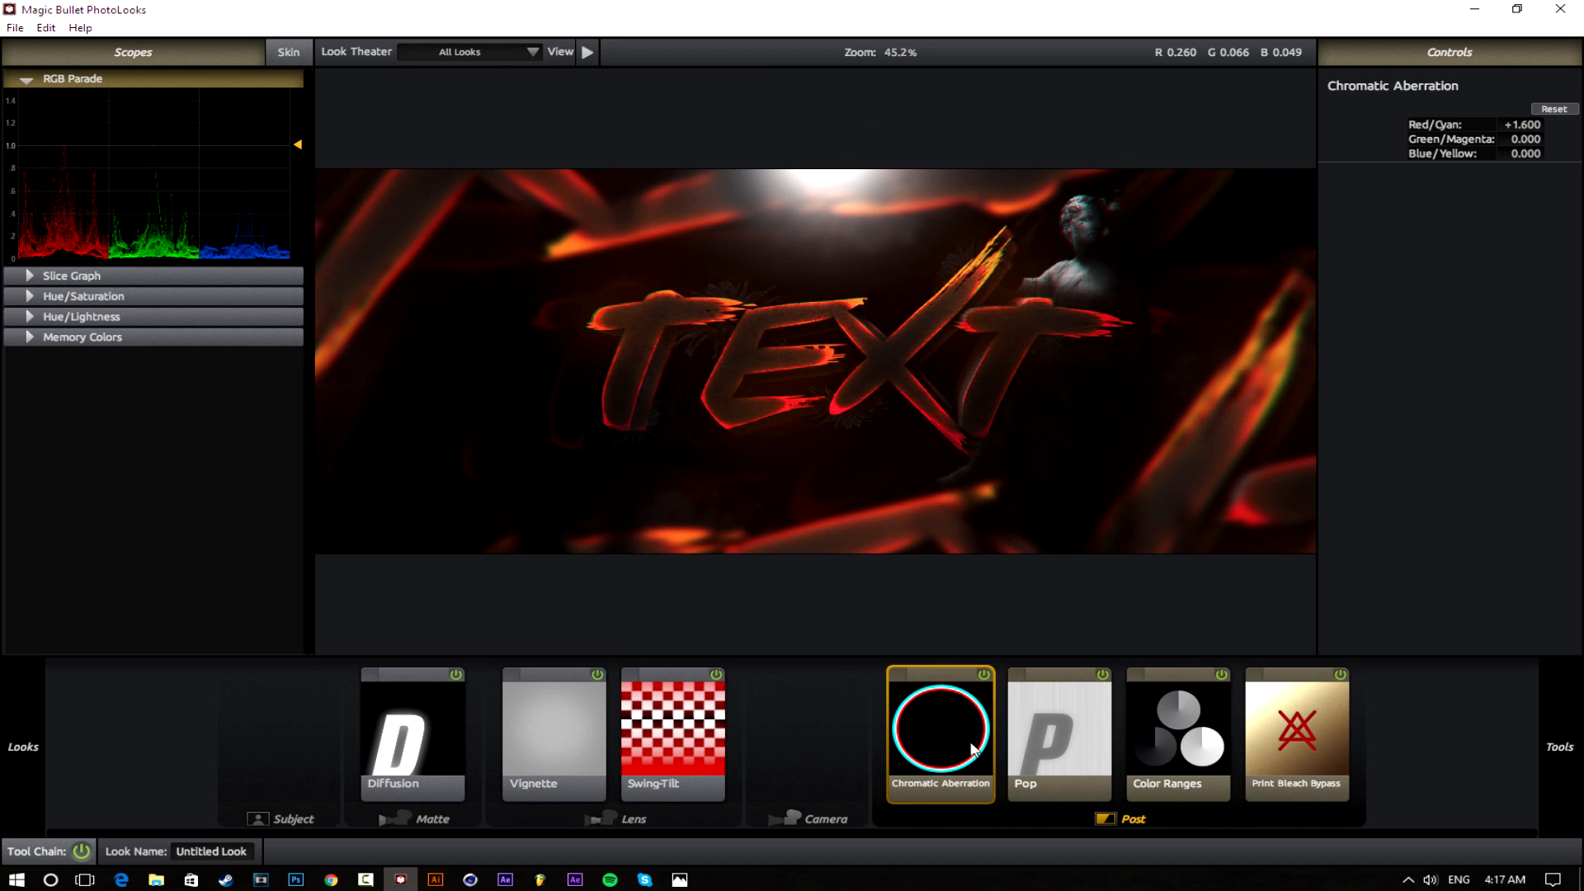
click(1102, 679)
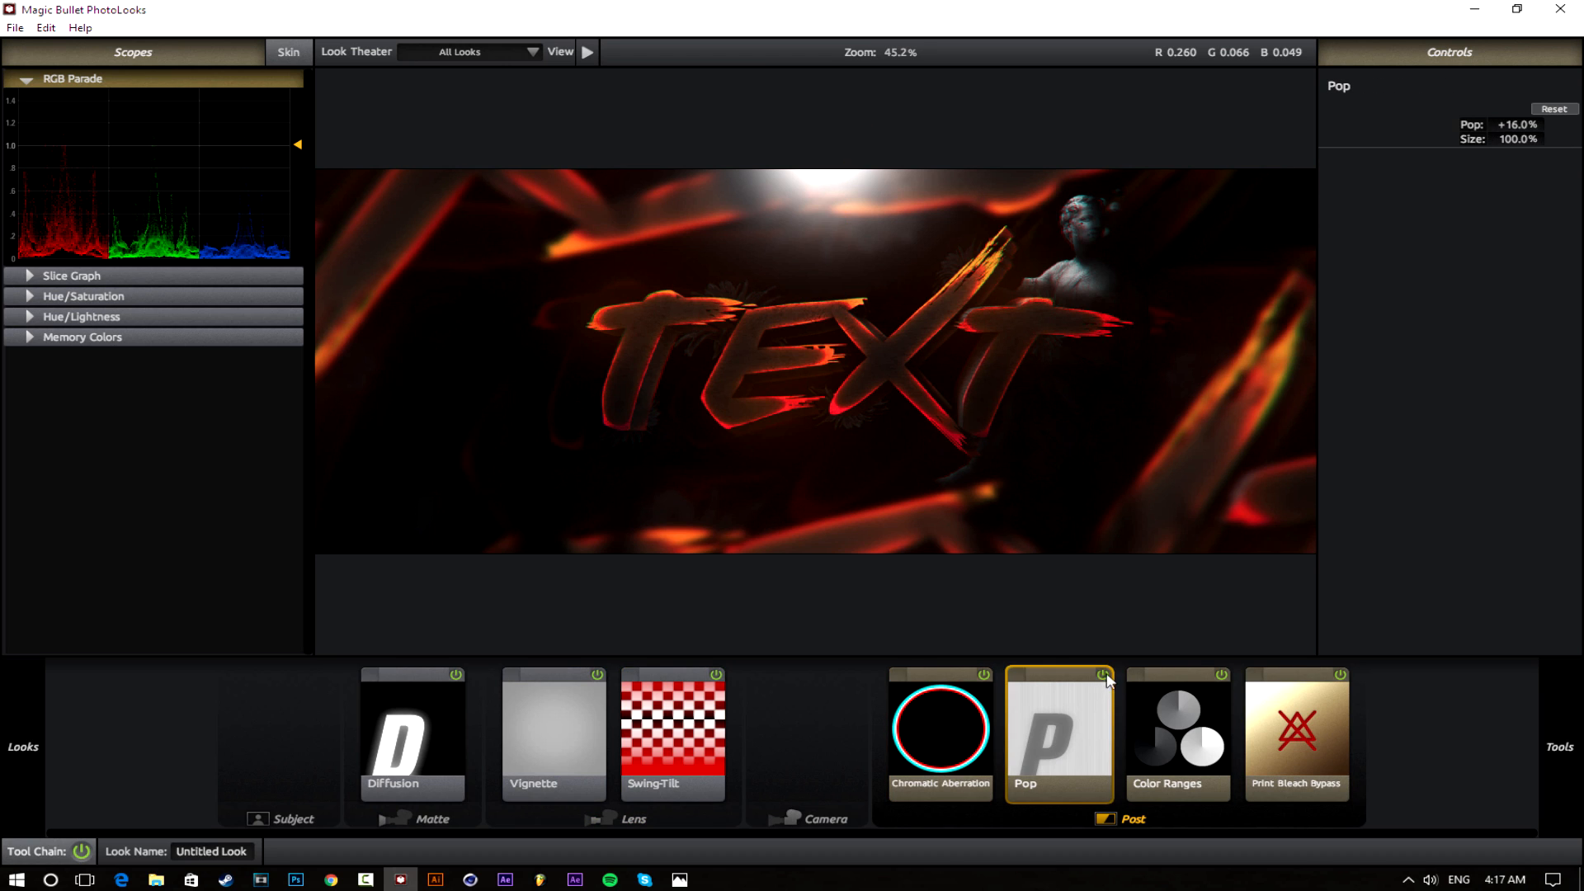
click(1106, 671)
click(1106, 672)
click(1175, 721)
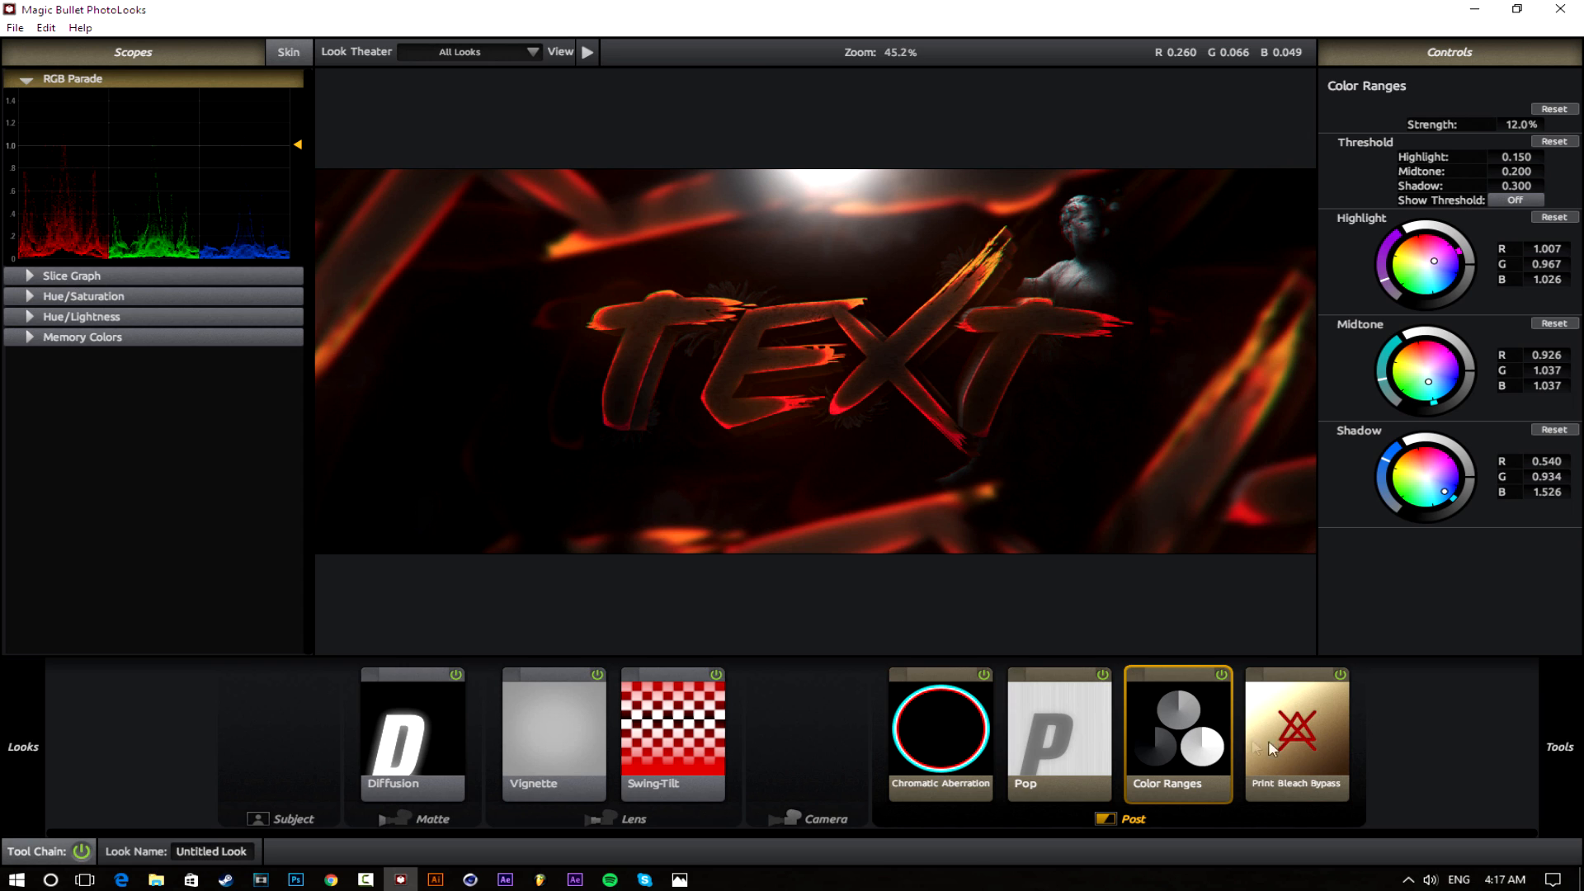
click(1308, 761)
click(1342, 677)
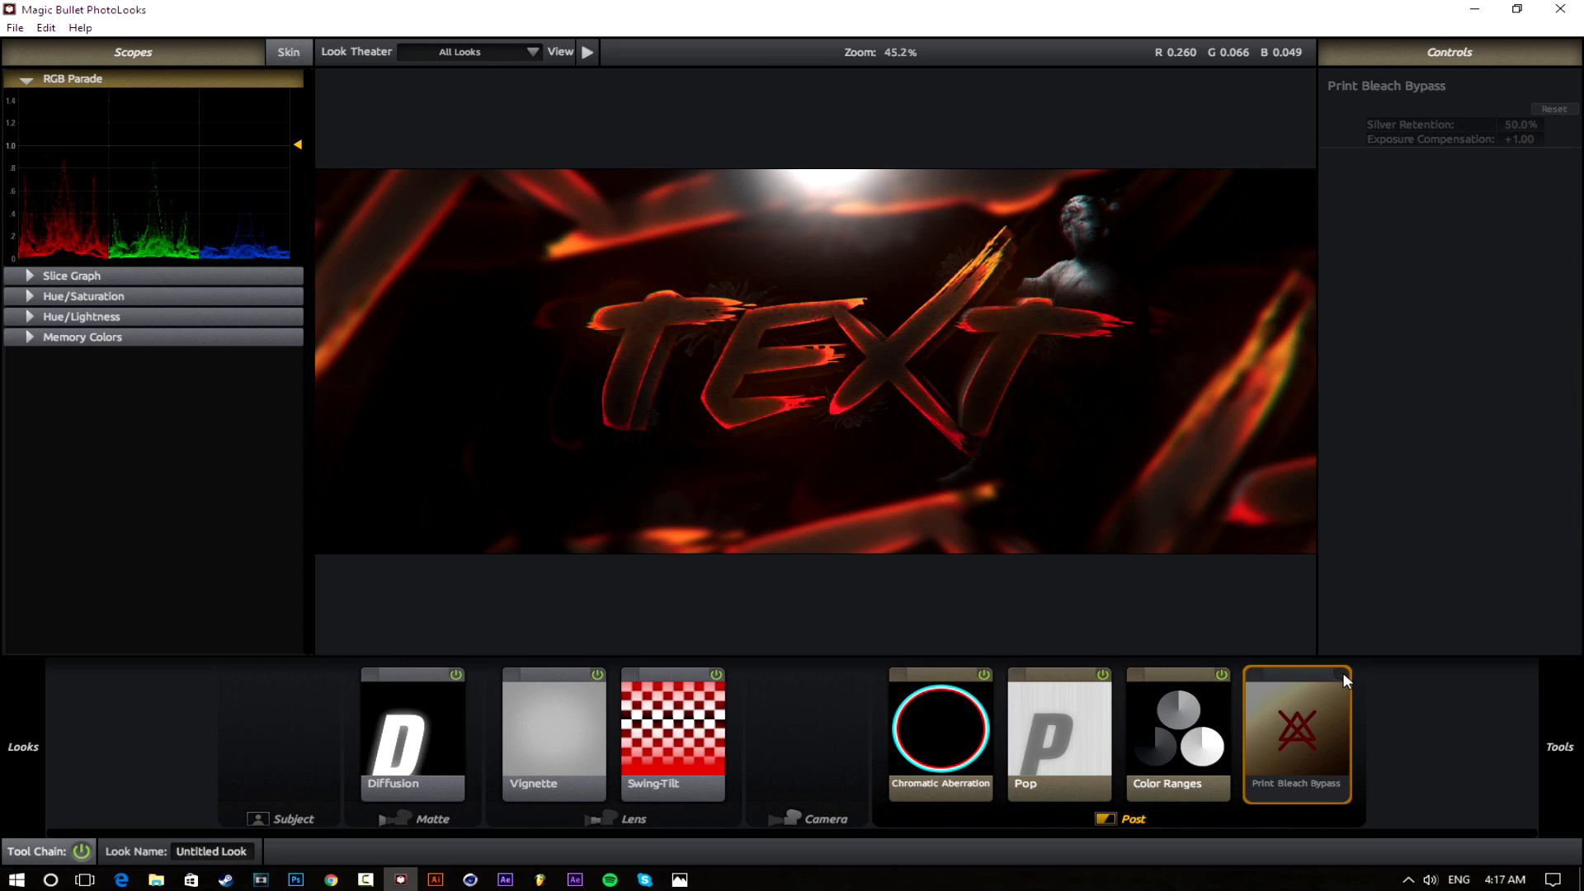
click(1342, 677)
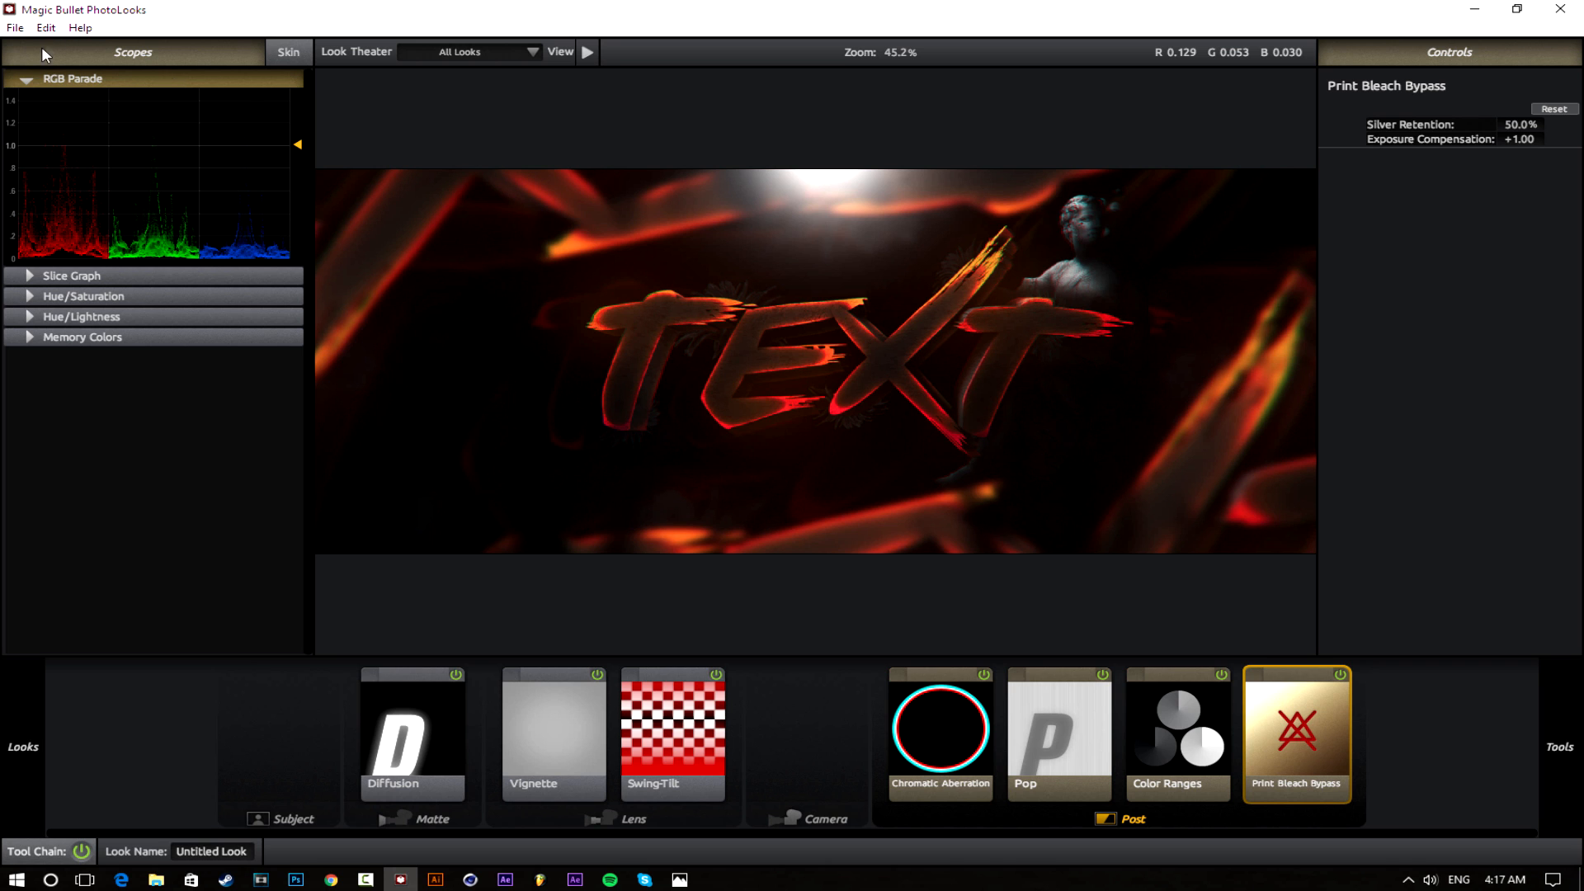
Save the graded banner image
click(19, 26)
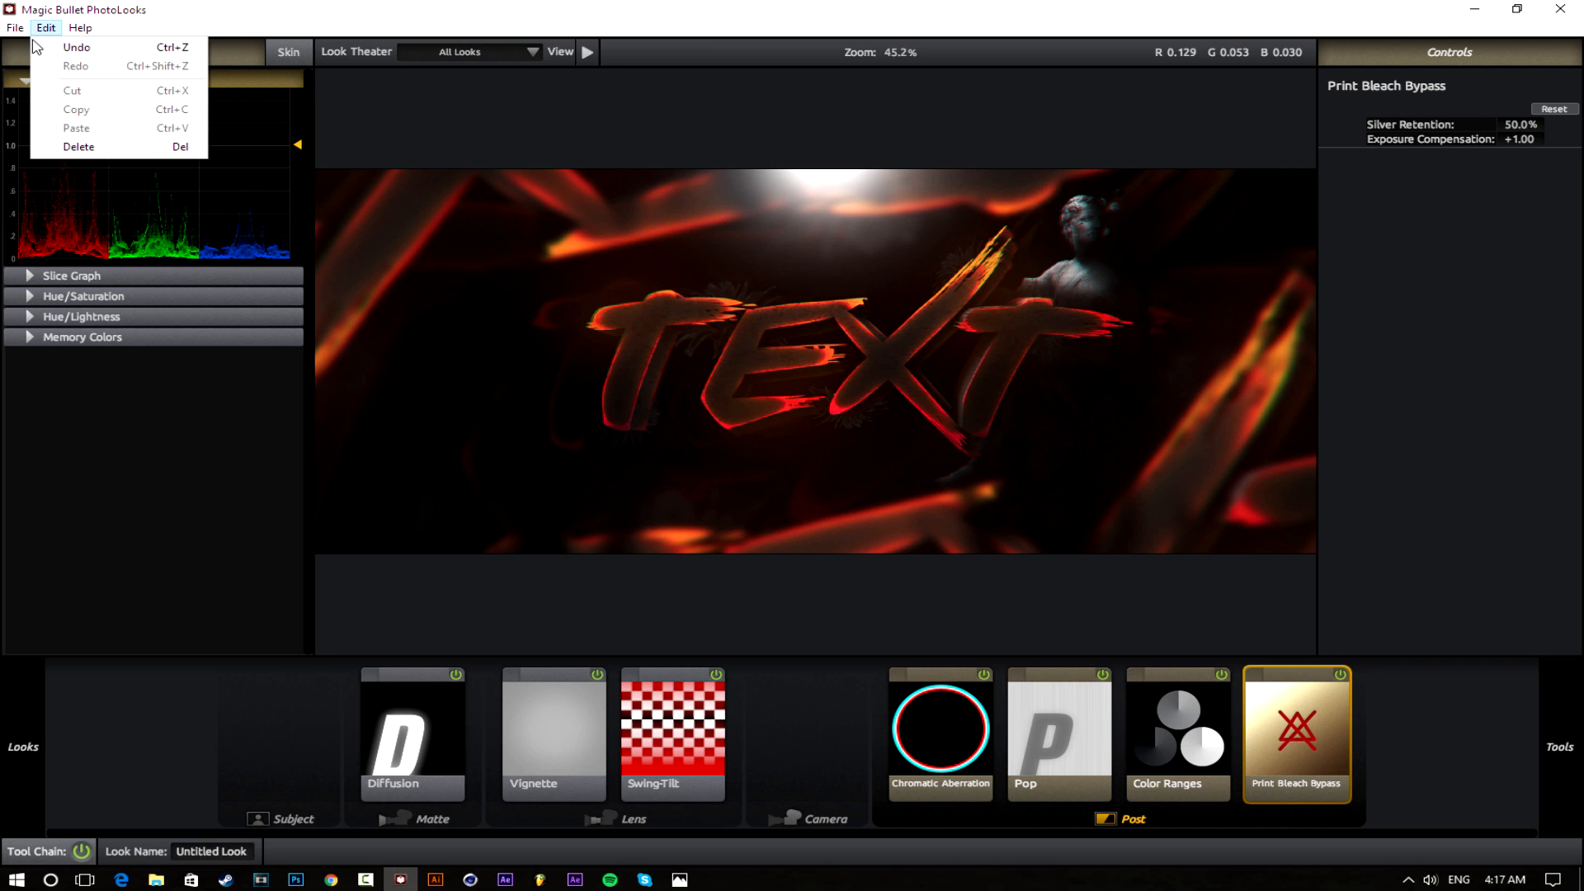
click(59, 98)
key(Return)
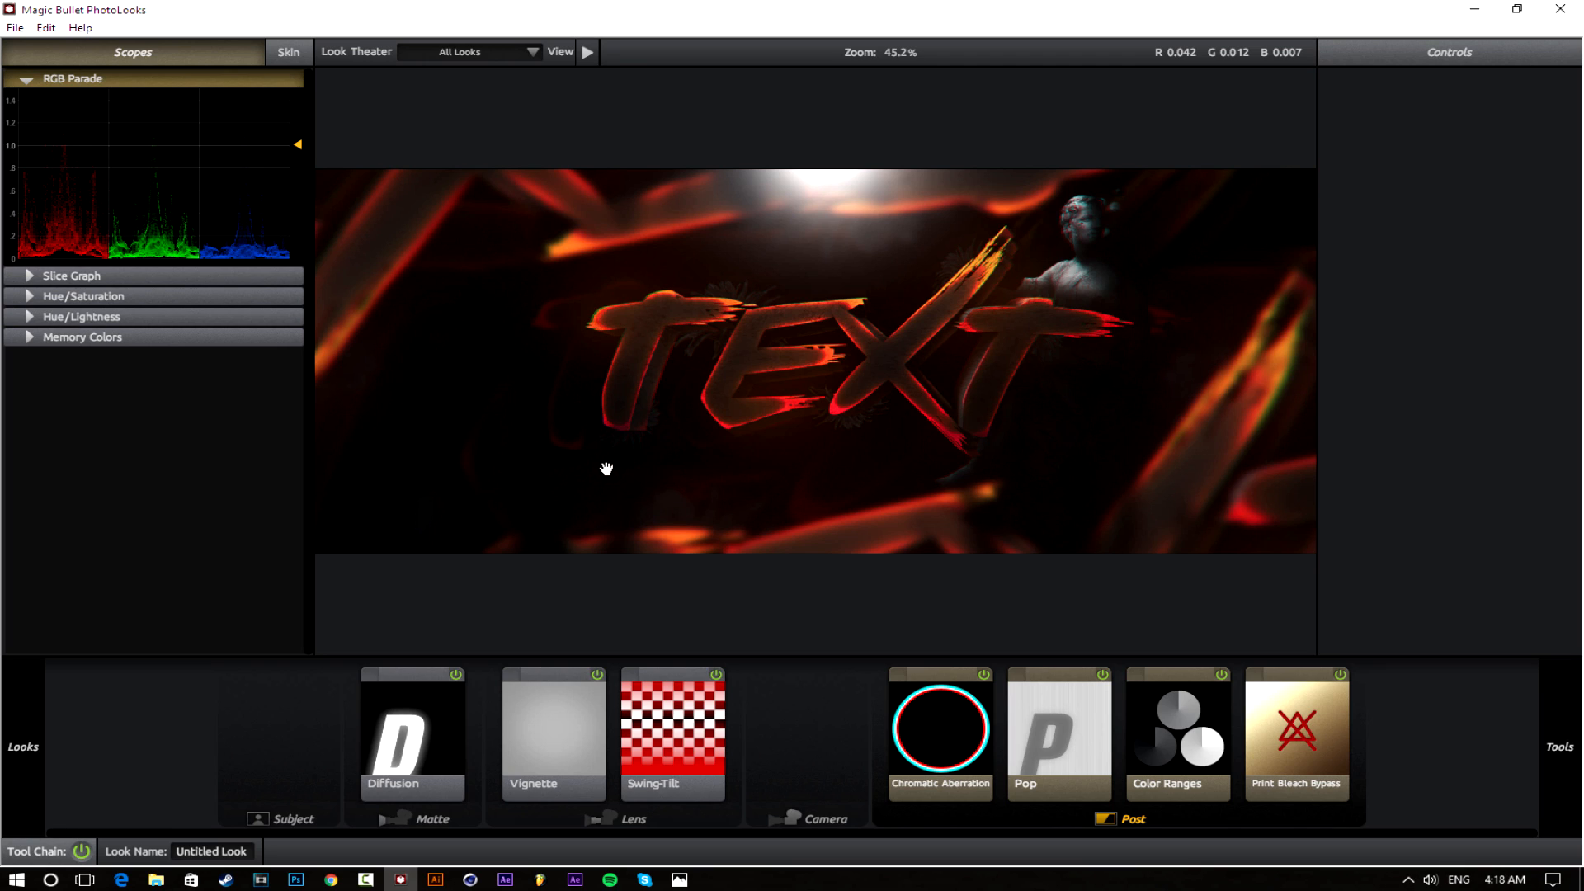
Switch to Photoshop, then to File Explorer, and open the TutorialHeader folder inside GFX
click(297, 879)
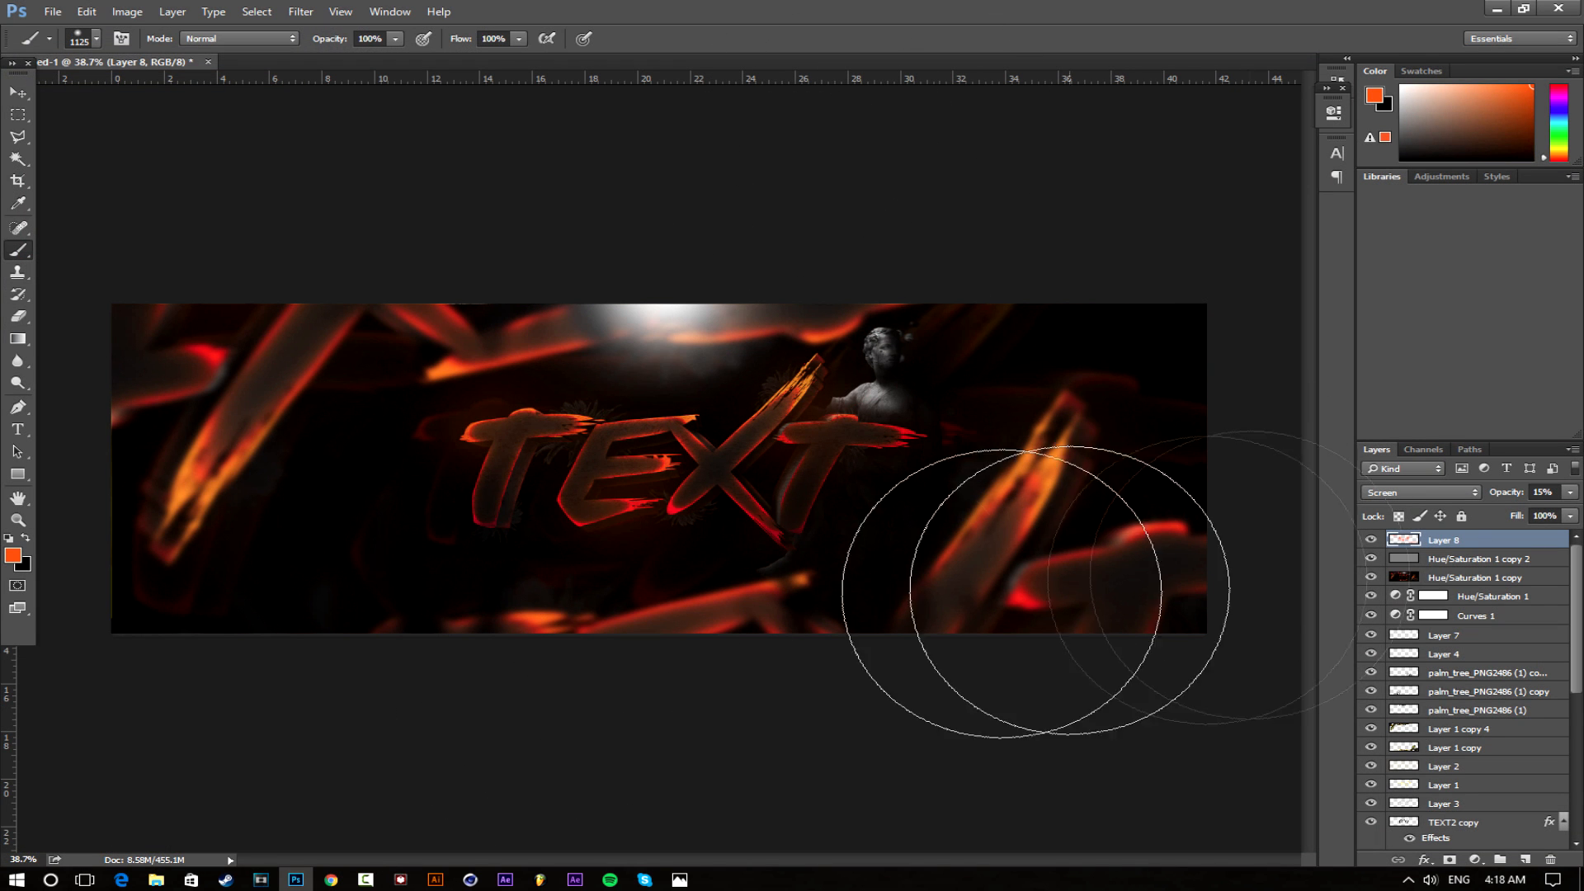
click(156, 880)
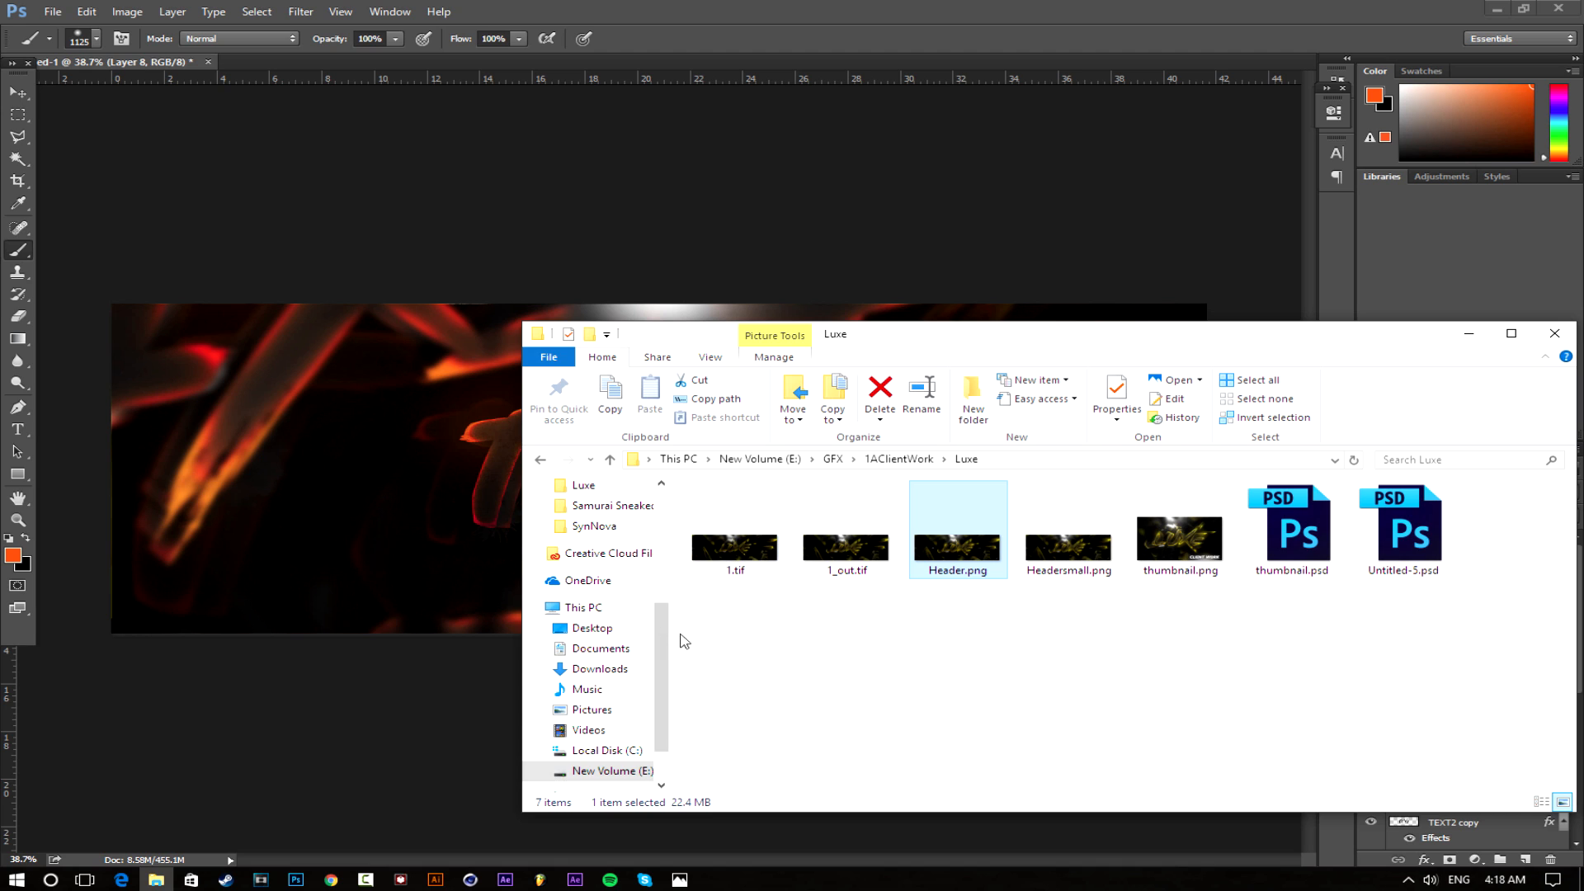
scroll(610, 635, up, 4)
click(586, 561)
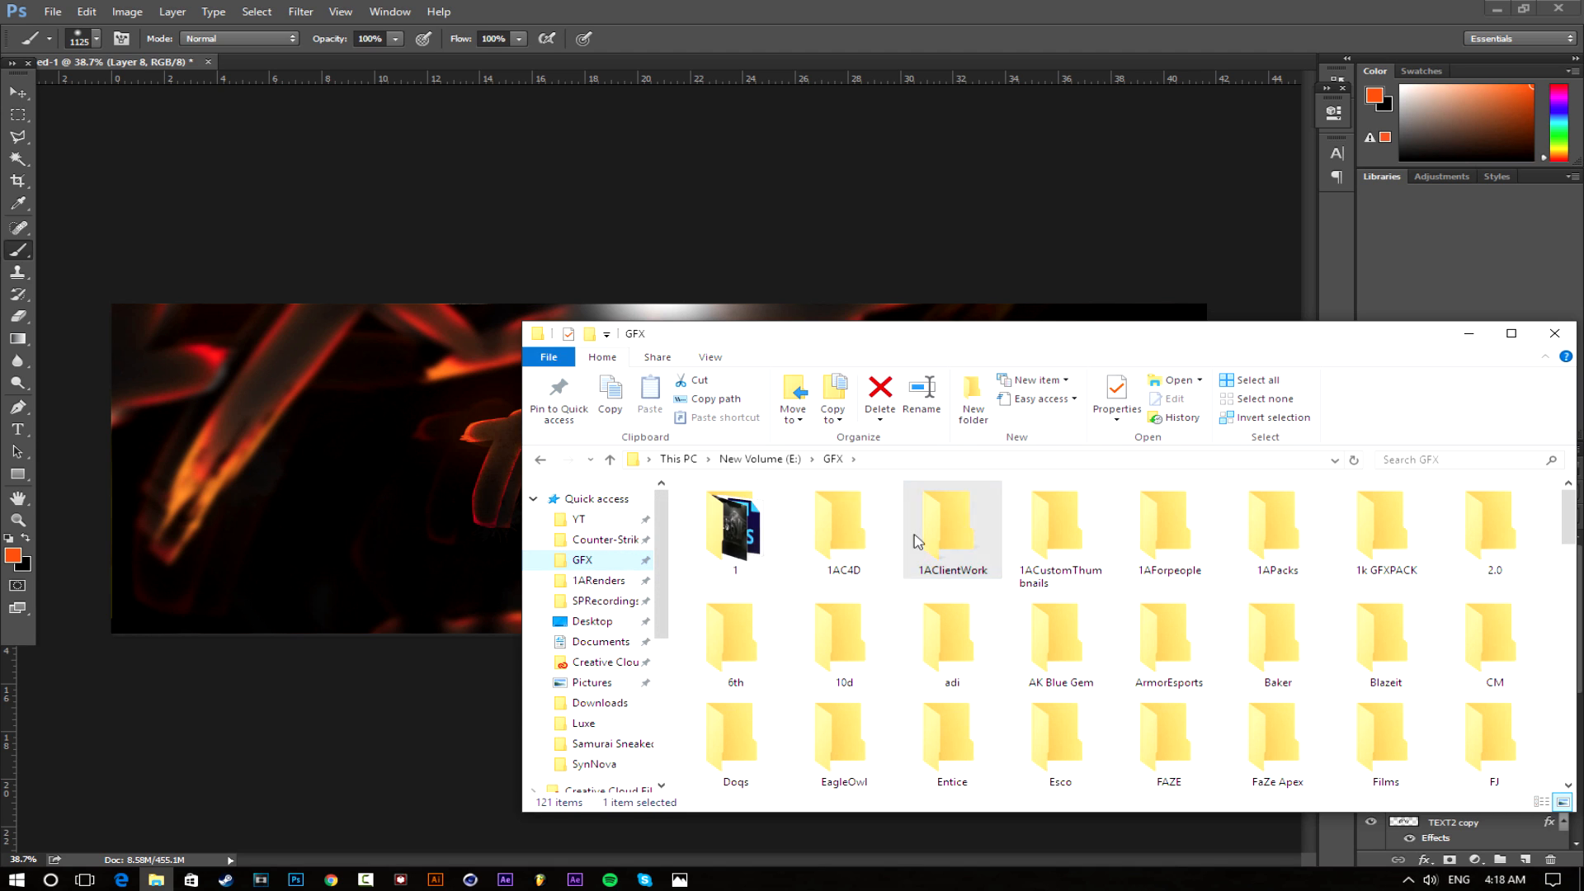
click(1041, 555)
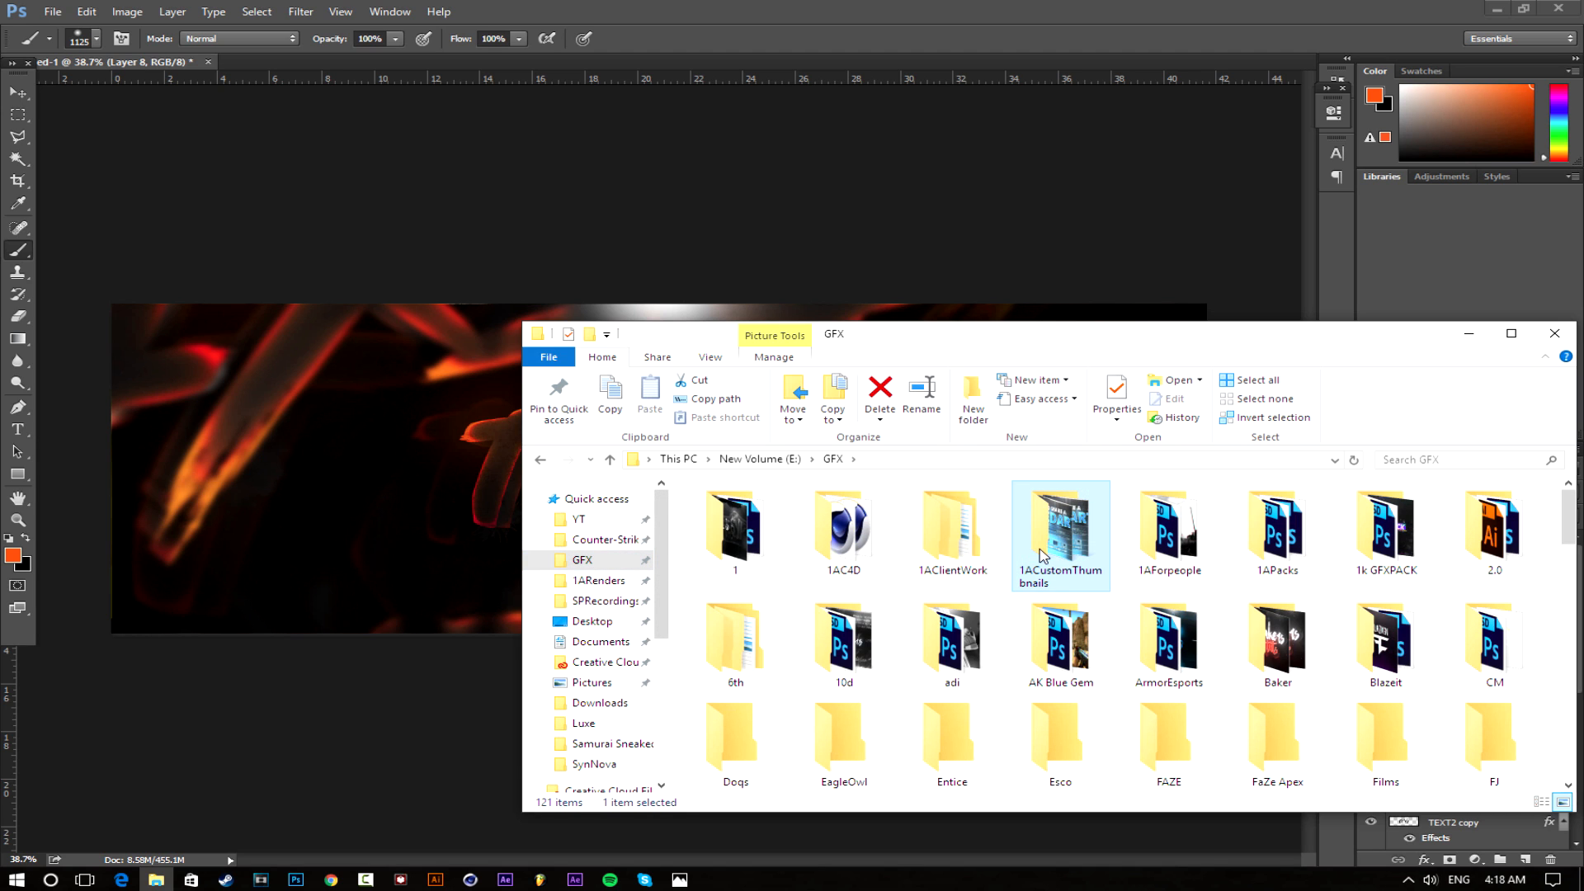
text(tut)
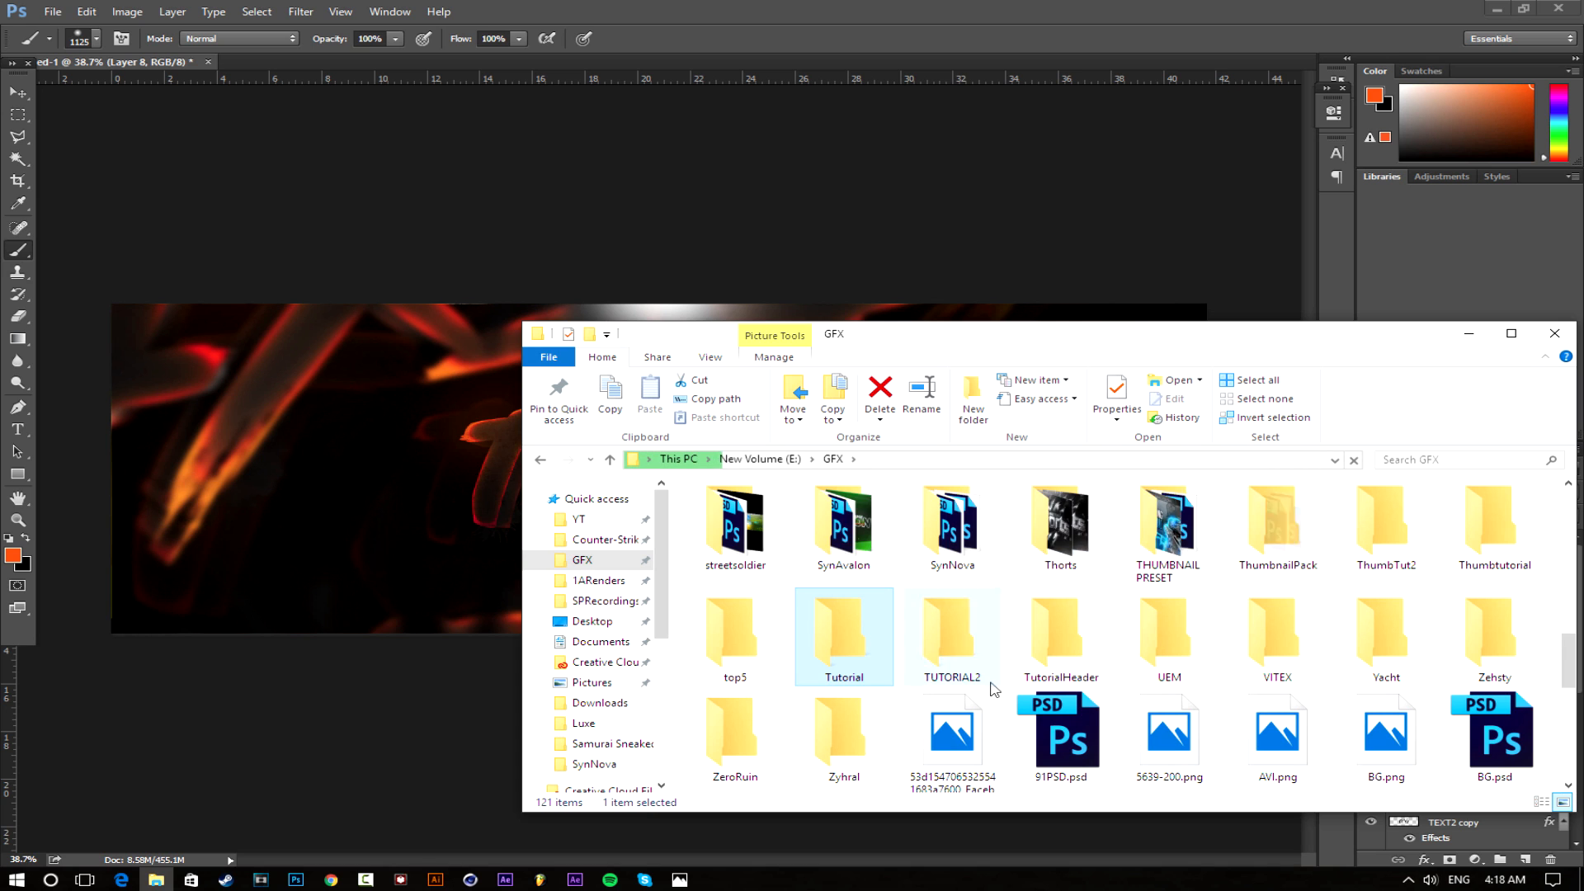
double_click(1036, 651)
Place the graded image adasd_out in the Photoshop banner document at its original size and rasterize its layer
drag(853, 506, 655, 151)
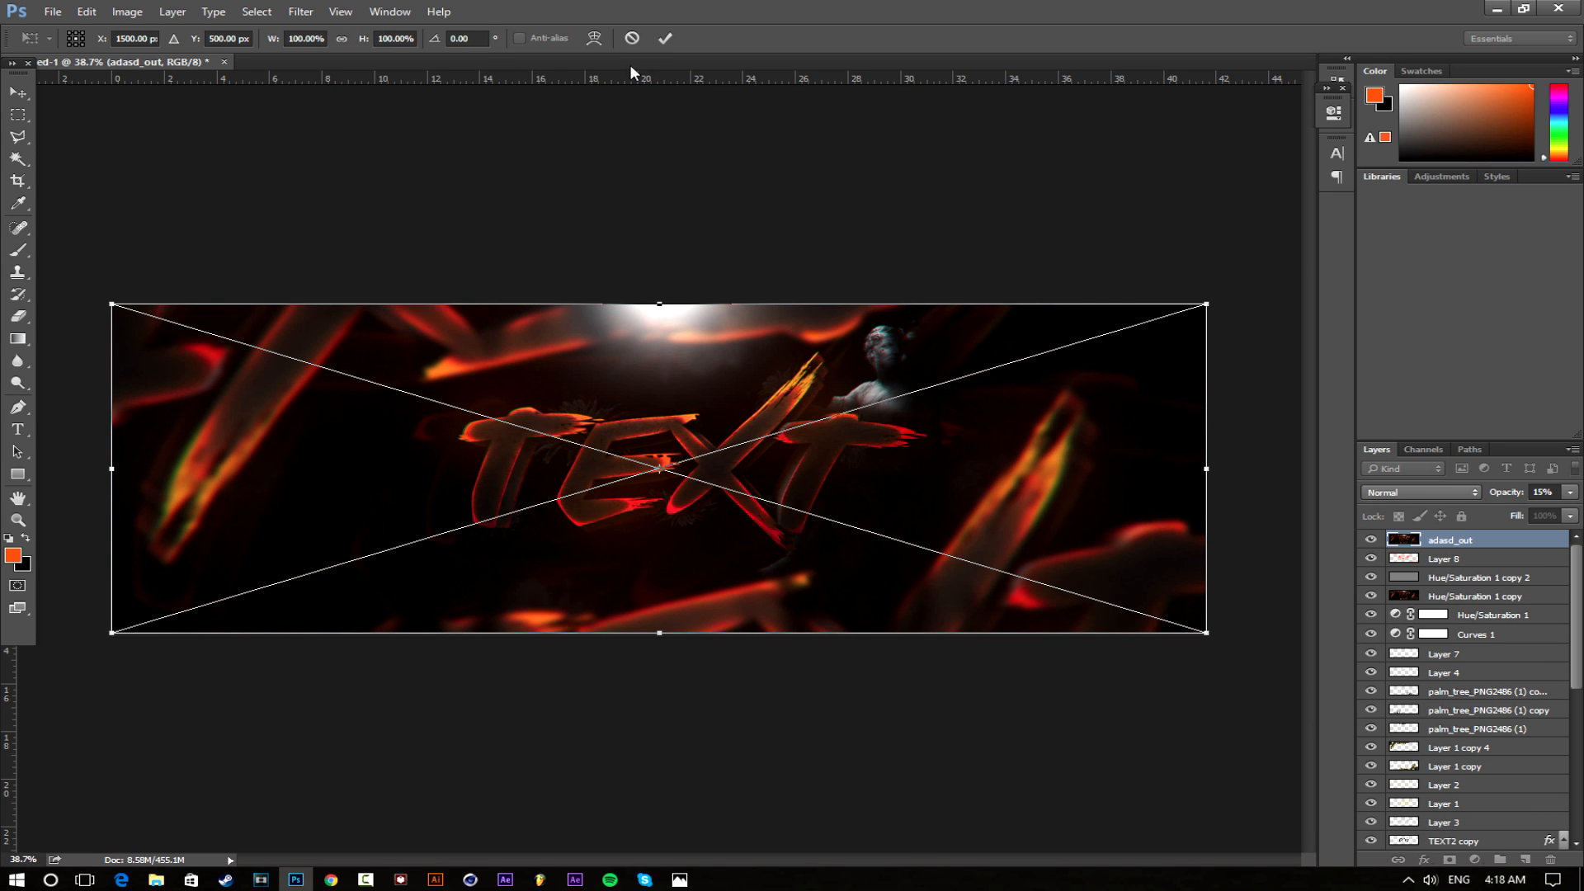
click(664, 39)
right_click(1451, 544)
click(1294, 427)
Compare the banner with the adasd_out layer hidden and shown, at several magnifications
scroll(756, 451, up, 5)
click(1371, 540)
click(1371, 539)
click(1371, 540)
click(1371, 540)
scroll(1096, 523, down, 3)
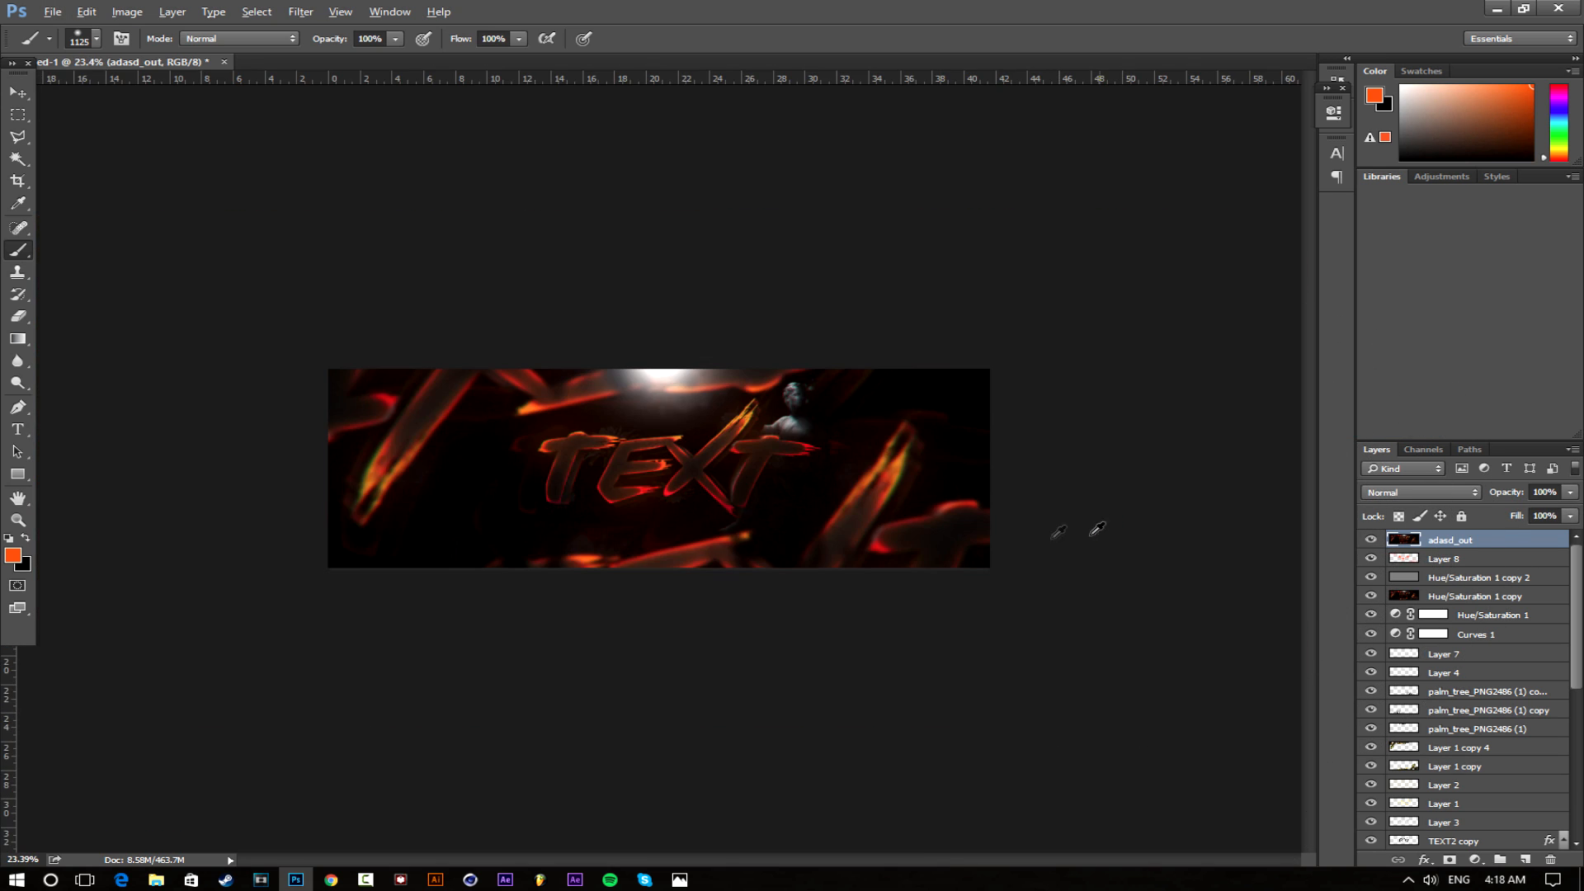
scroll(1097, 523, up, 2)
click(1369, 540)
click(1369, 541)
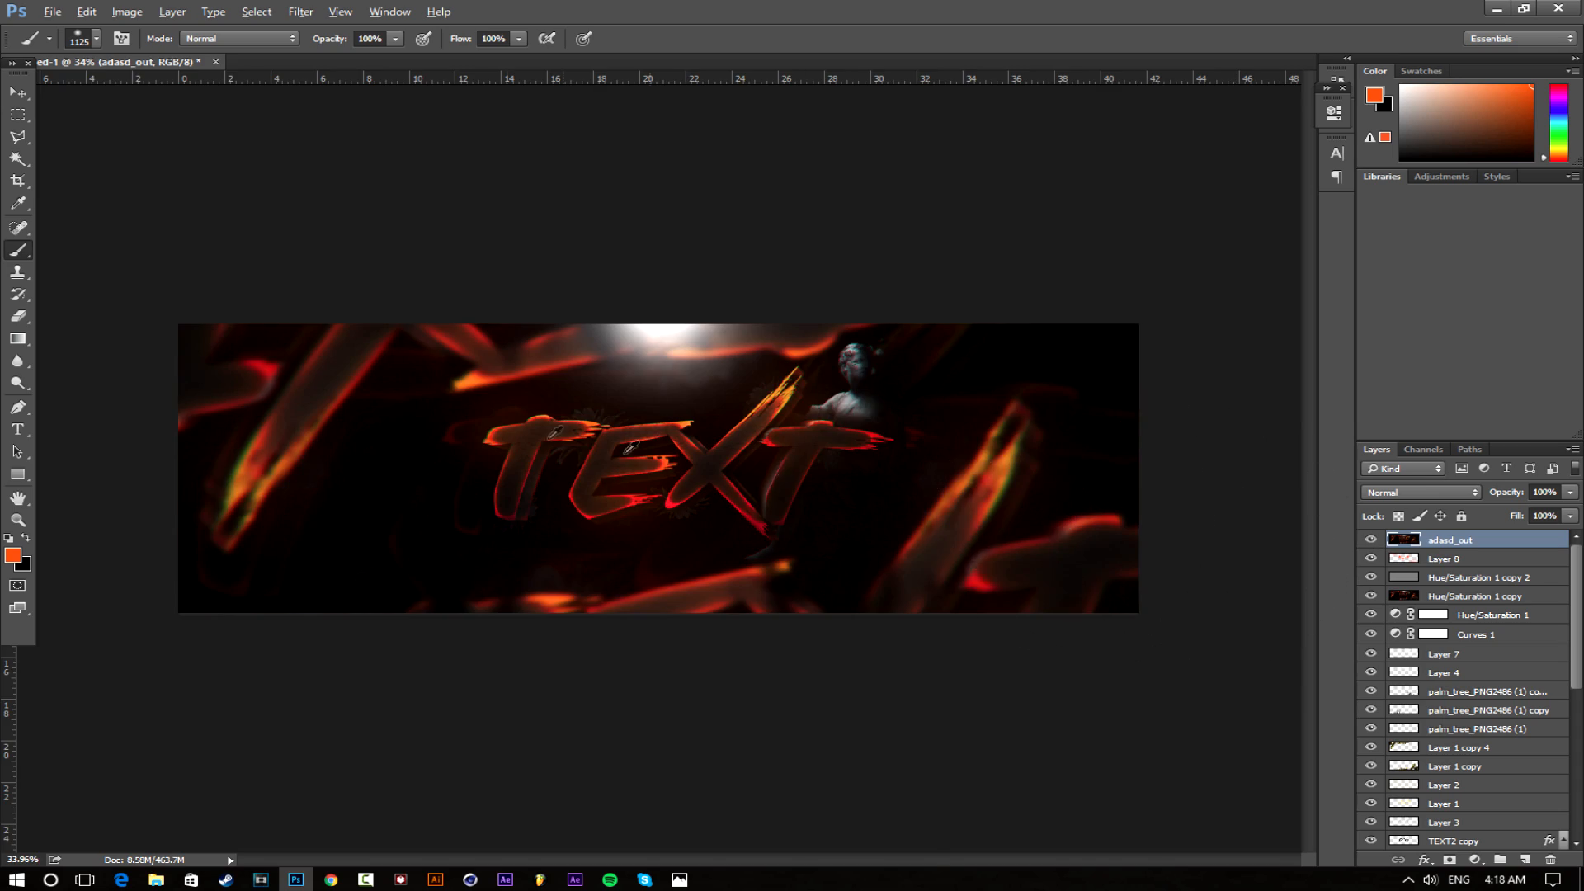
scroll(560, 547, up, 3)
scroll(560, 547, down, 2)
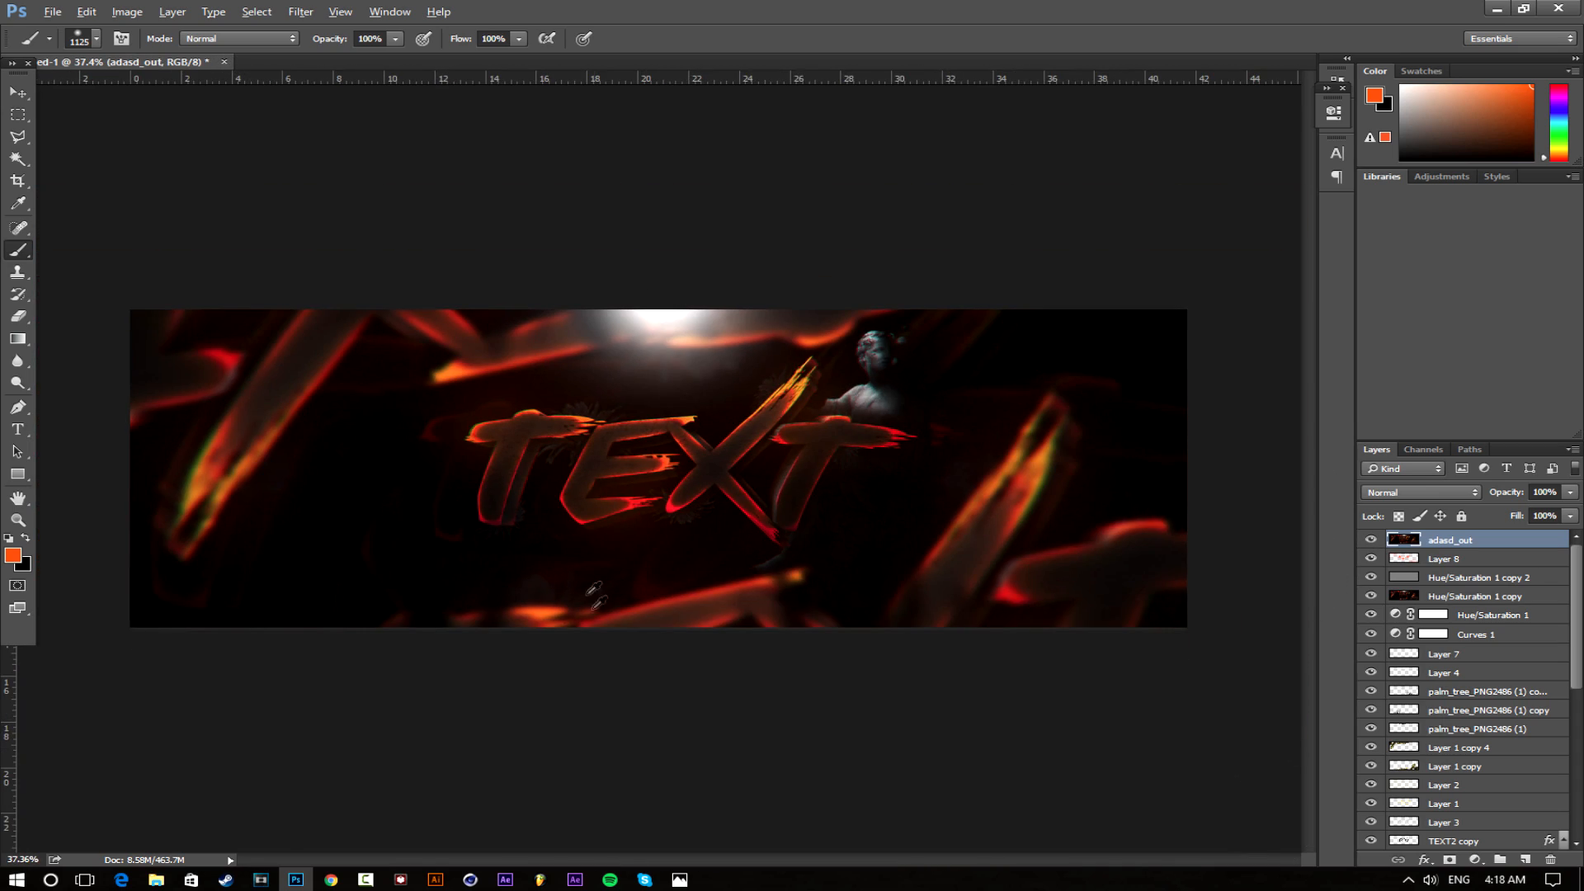
scroll(644, 627, up, 1)
Switch to the Photos window with Header.png and examine the LUXE lettering's texture and glowing edges up close
mouse_move(679, 879)
click(829, 802)
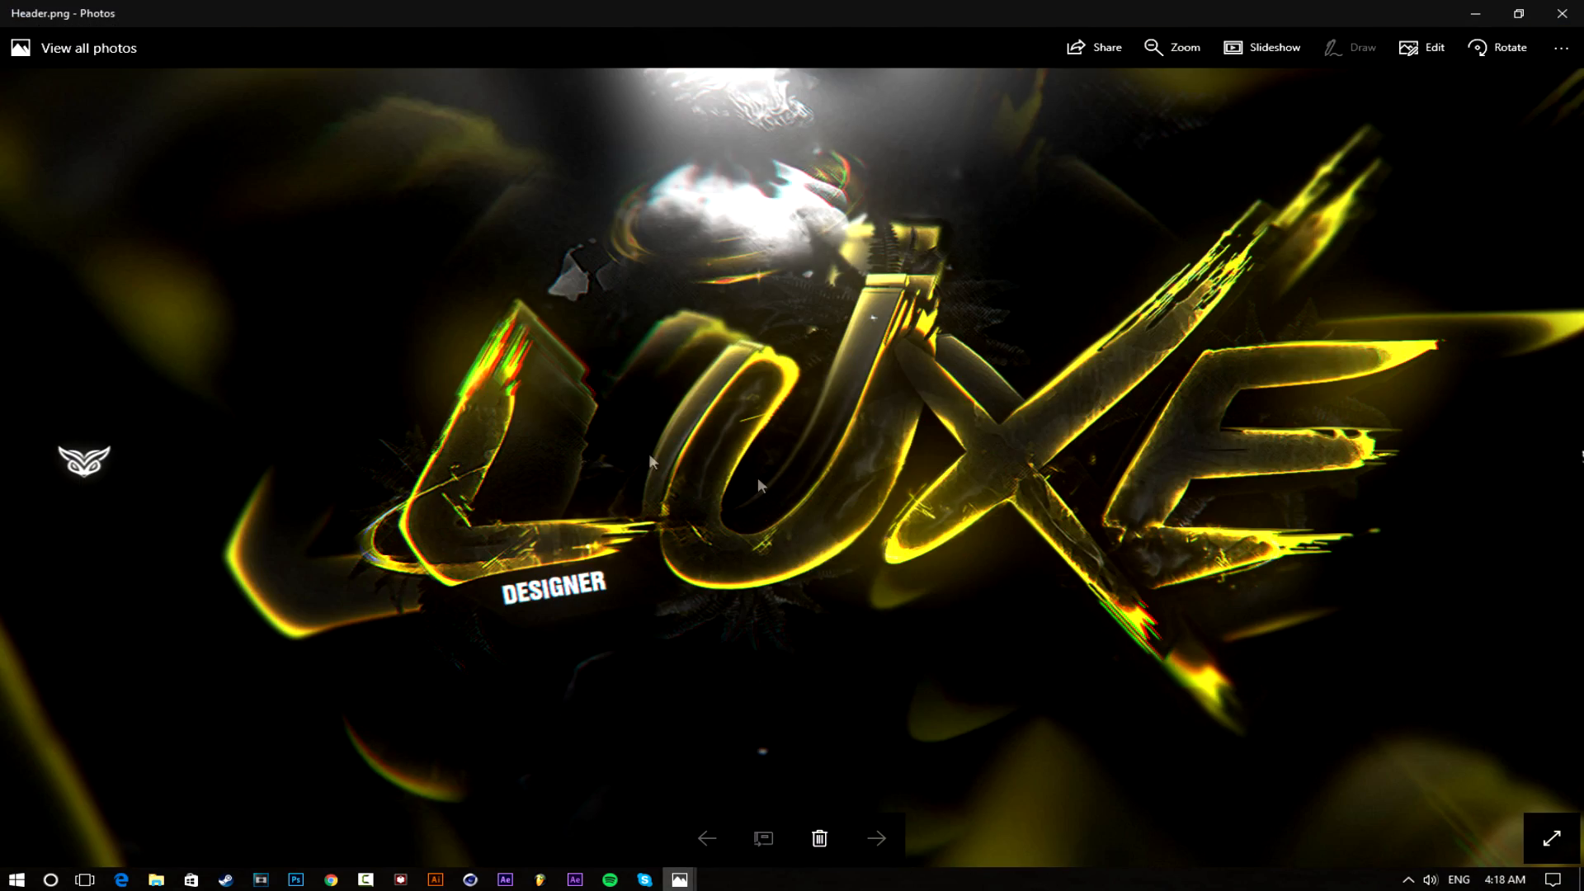
scroll(495, 540, up, 4)
scroll(747, 578, down, 3)
scroll(933, 596, down, 3)
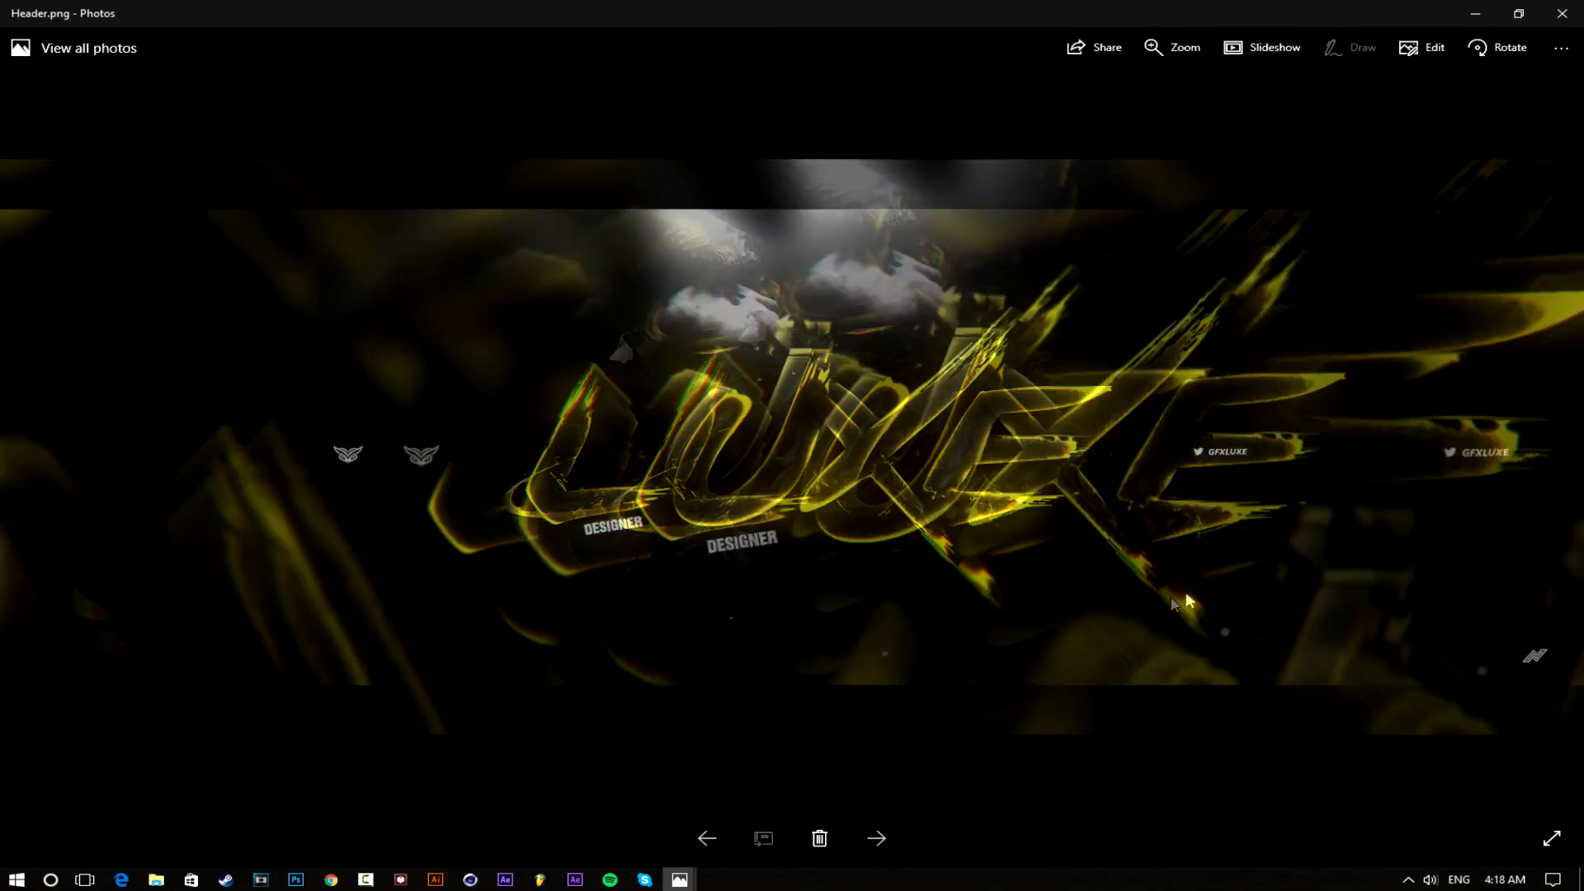
scroll(1157, 599, up, 6)
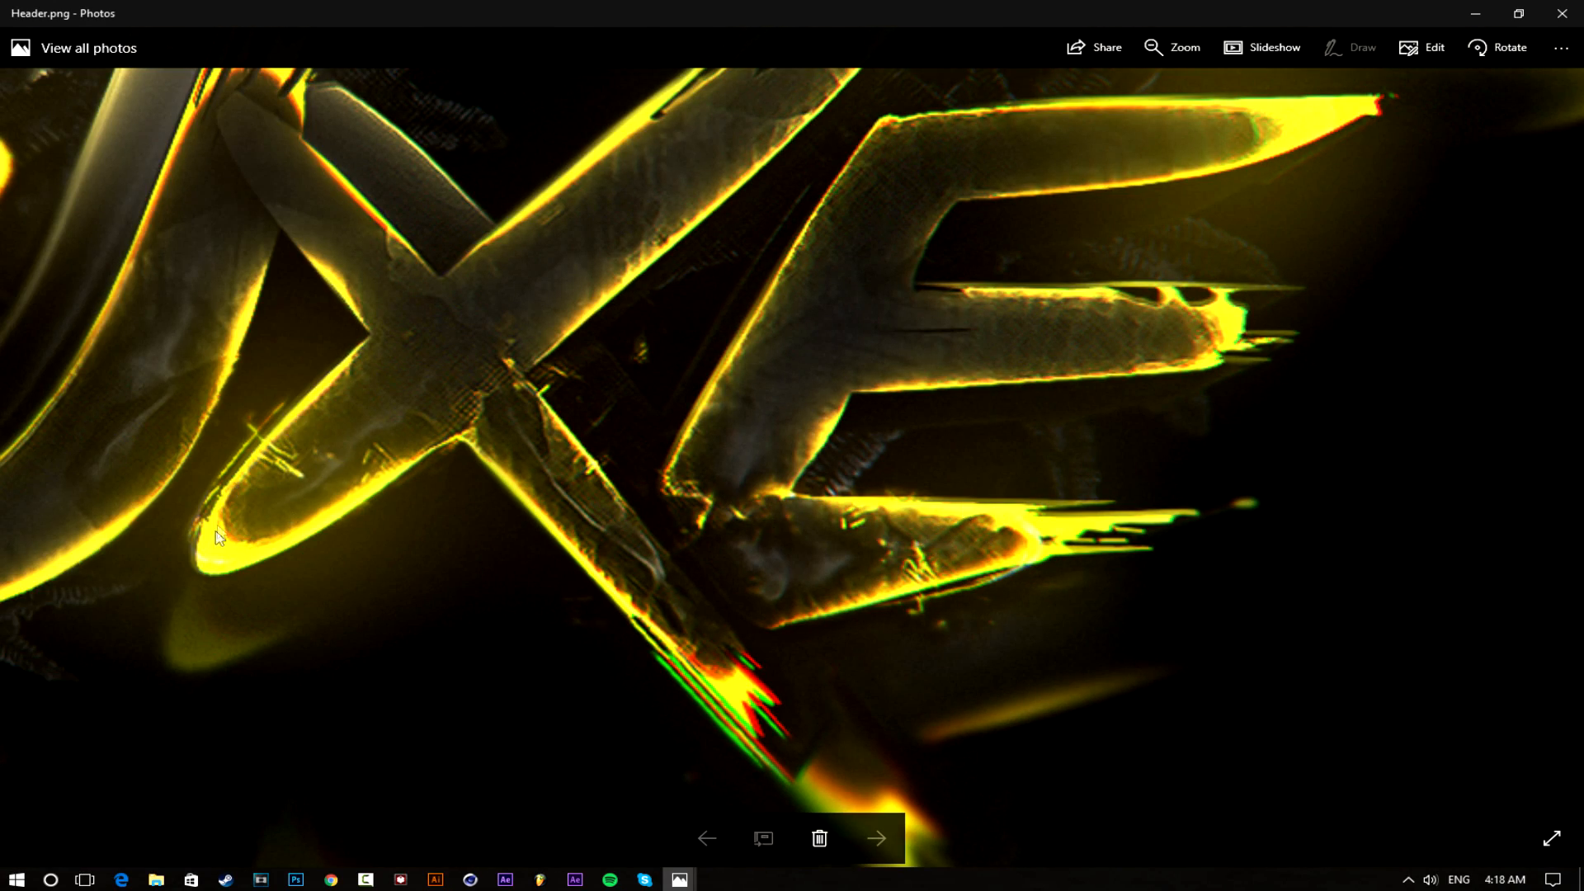
scroll(1043, 608, down, 4)
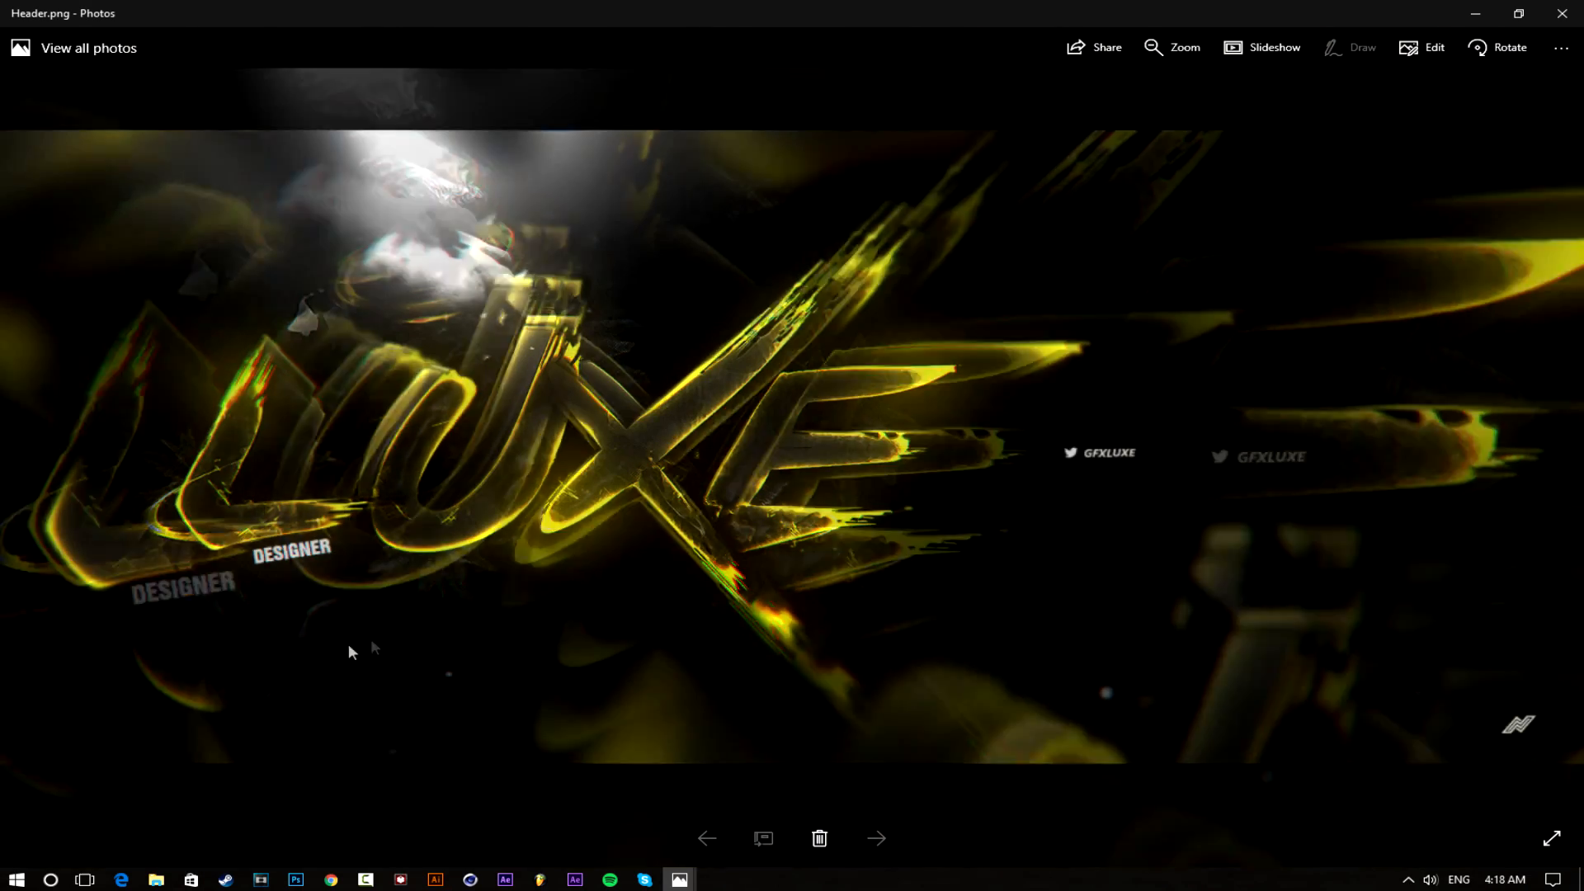
scroll(234, 513, up, 5)
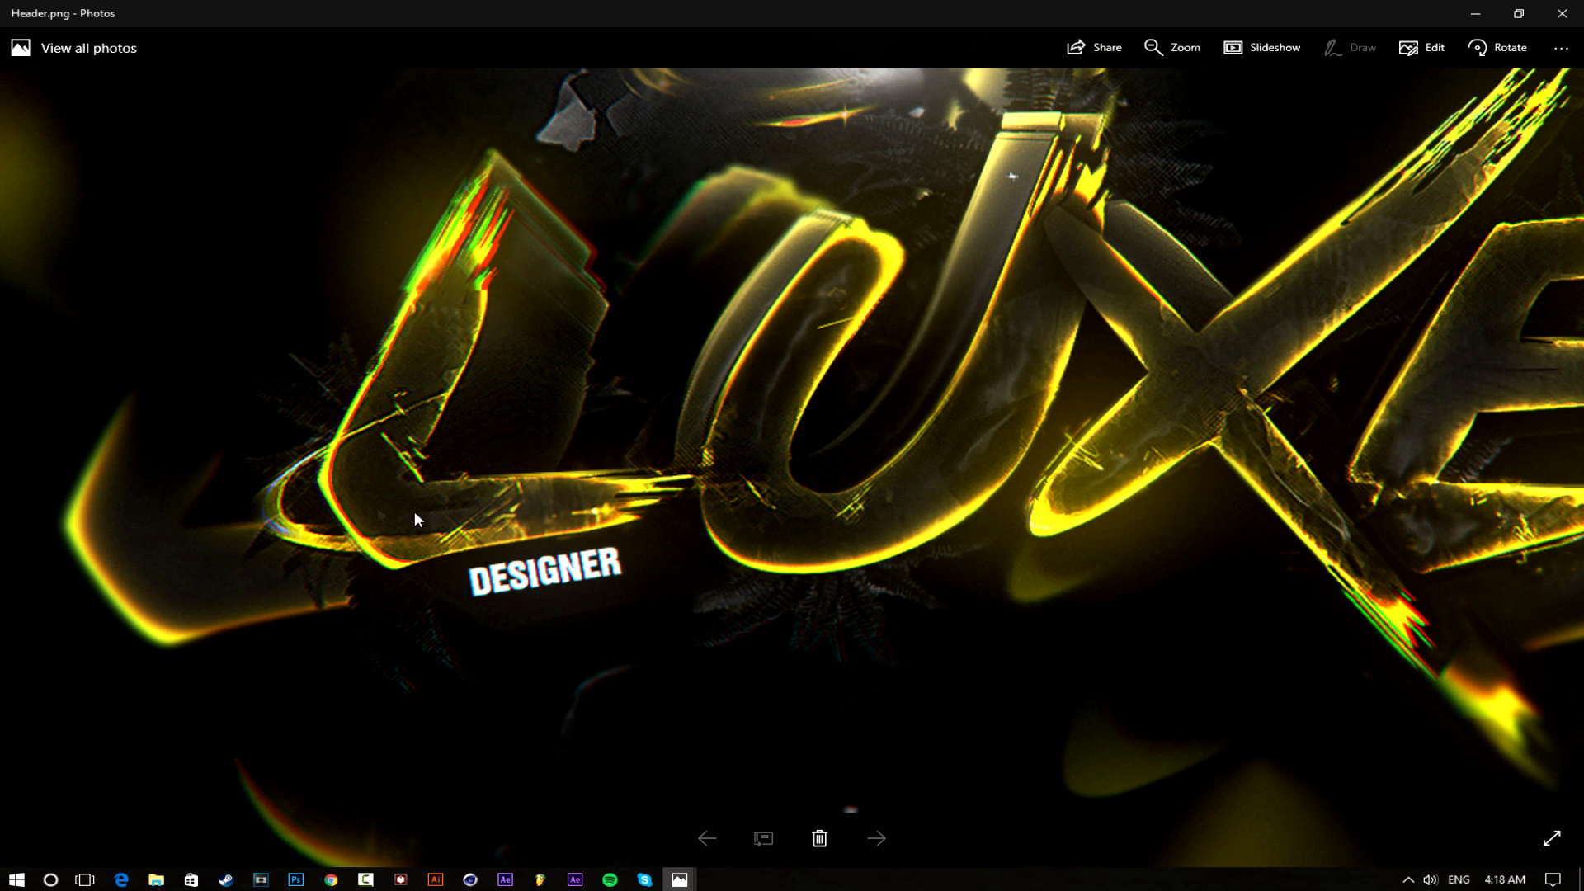
scroll(1403, 529, down, 2)
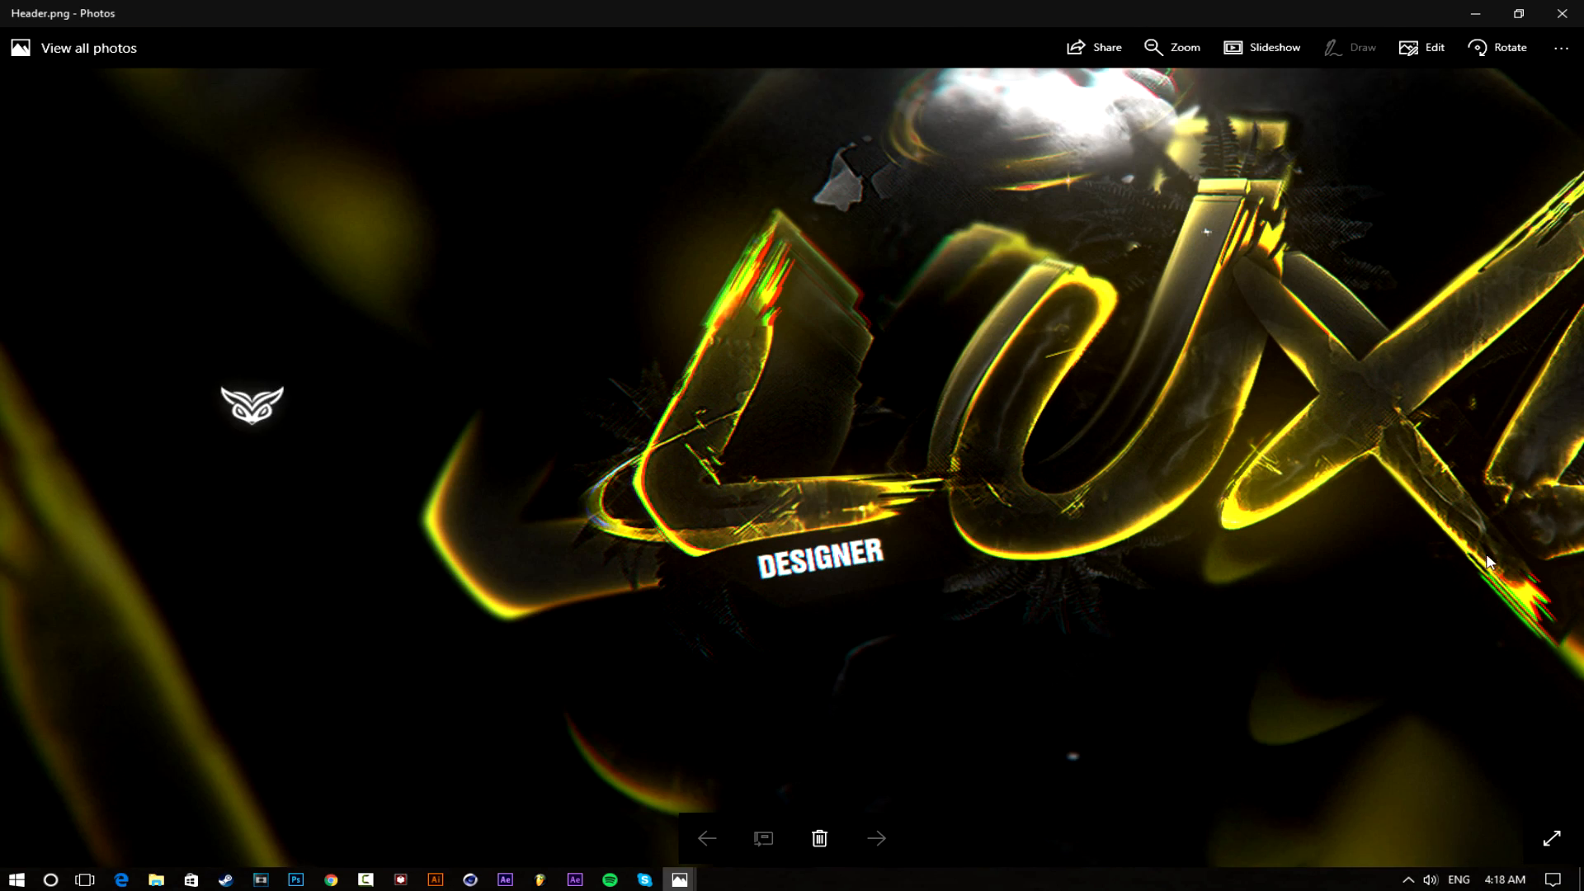
scroll(1489, 562, up, 3)
scroll(1086, 520, up, 2)
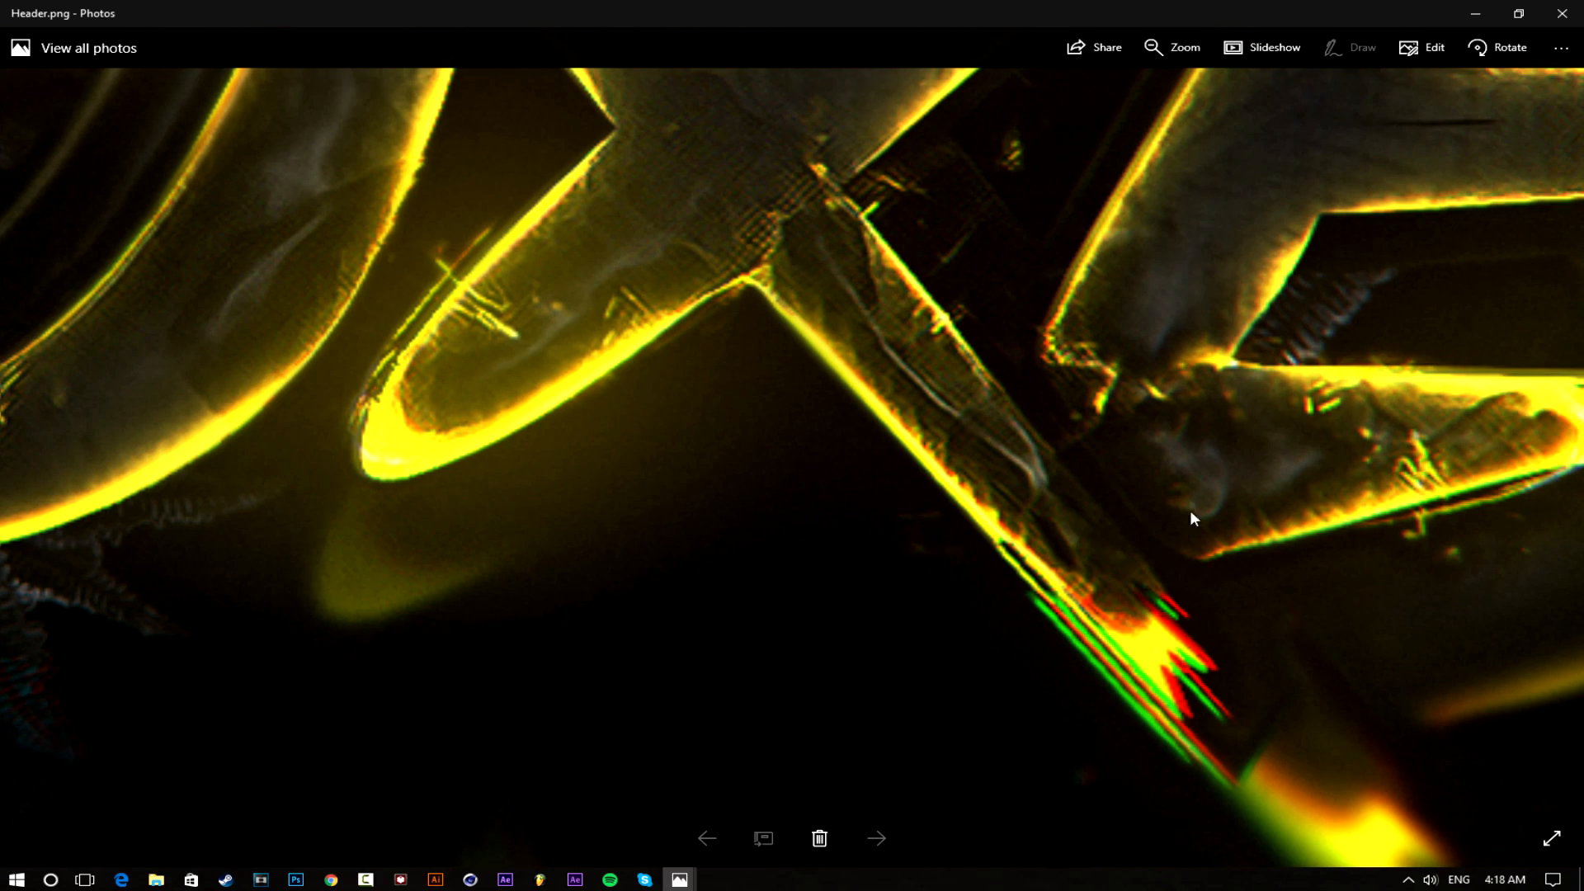
scroll(1147, 423, down, 3)
scroll(1103, 511, down, 2)
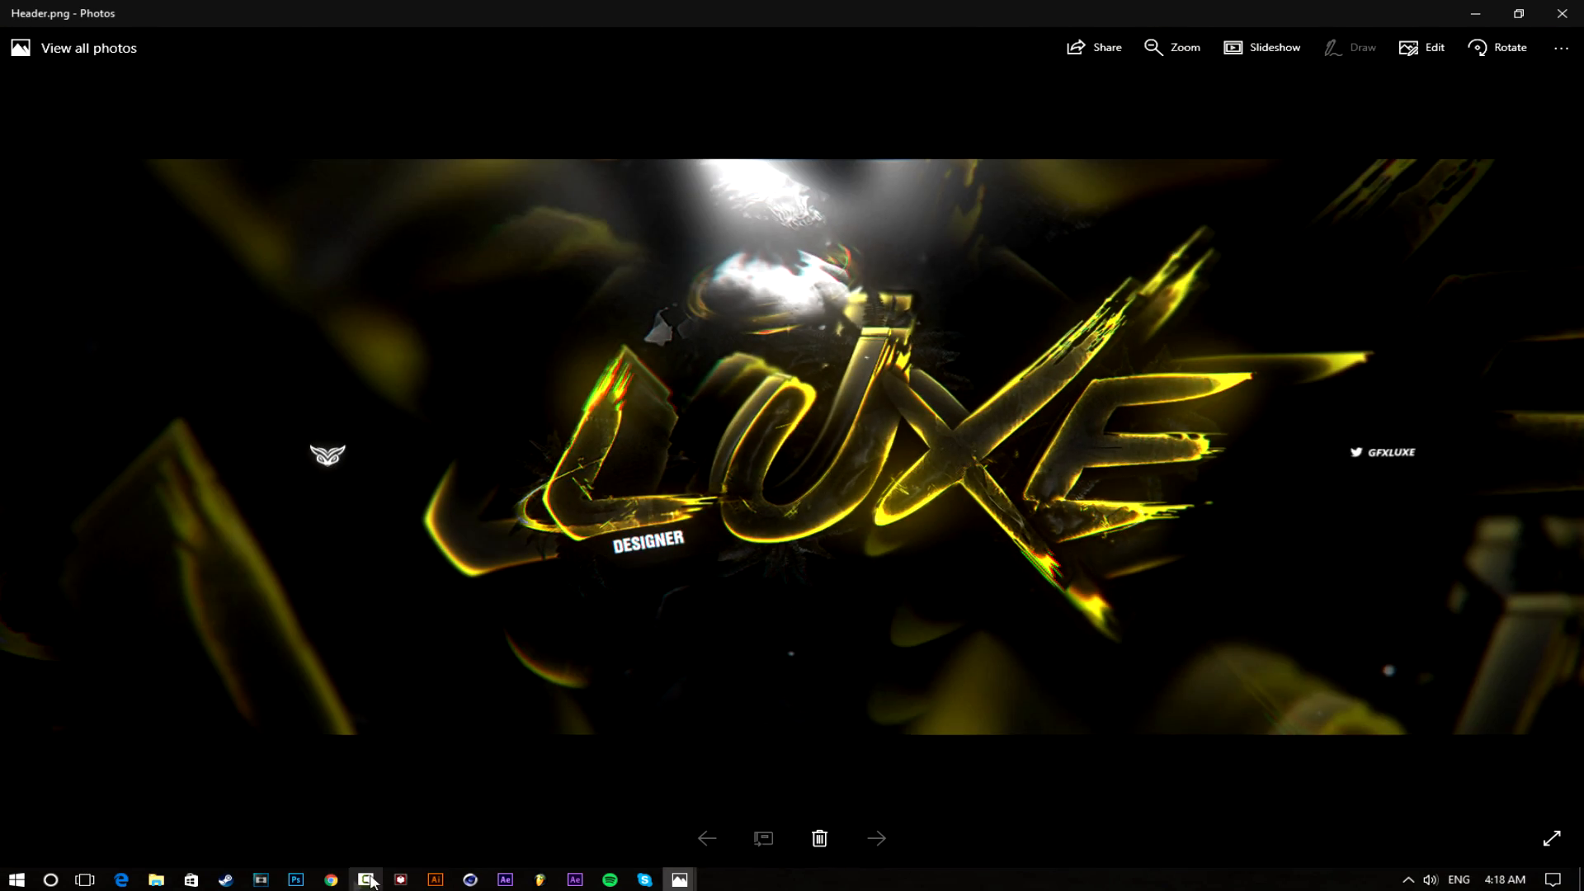
Switch back to Photoshop, check the graded banner up close and duplicate the adasd_out layer
click(297, 880)
scroll(656, 495, up, 4)
scroll(673, 505, down, 5)
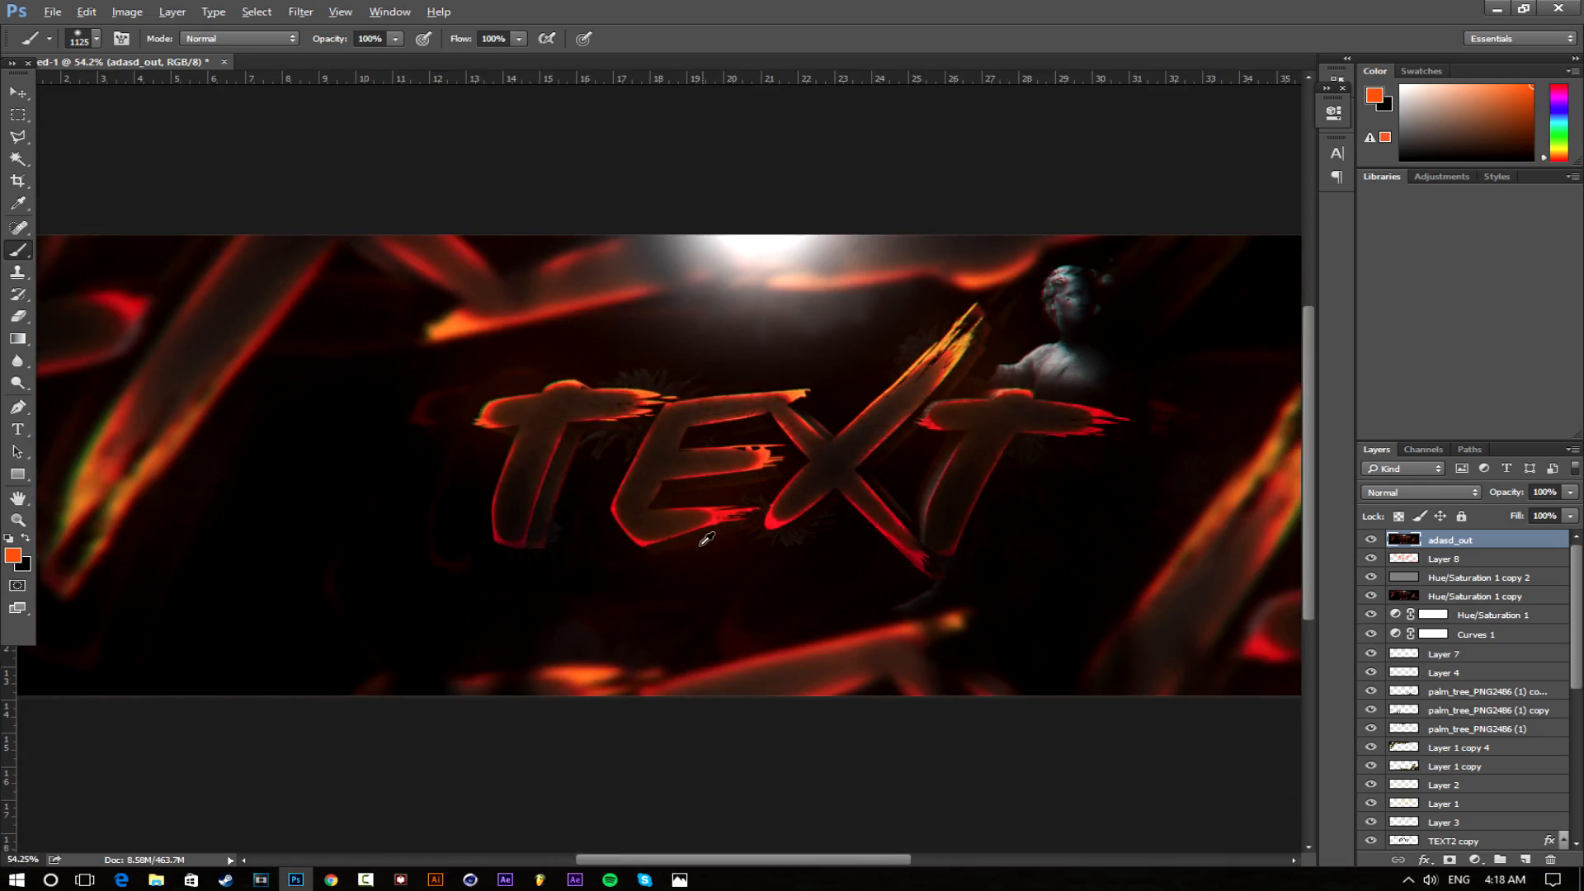
scroll(660, 528, up, 1)
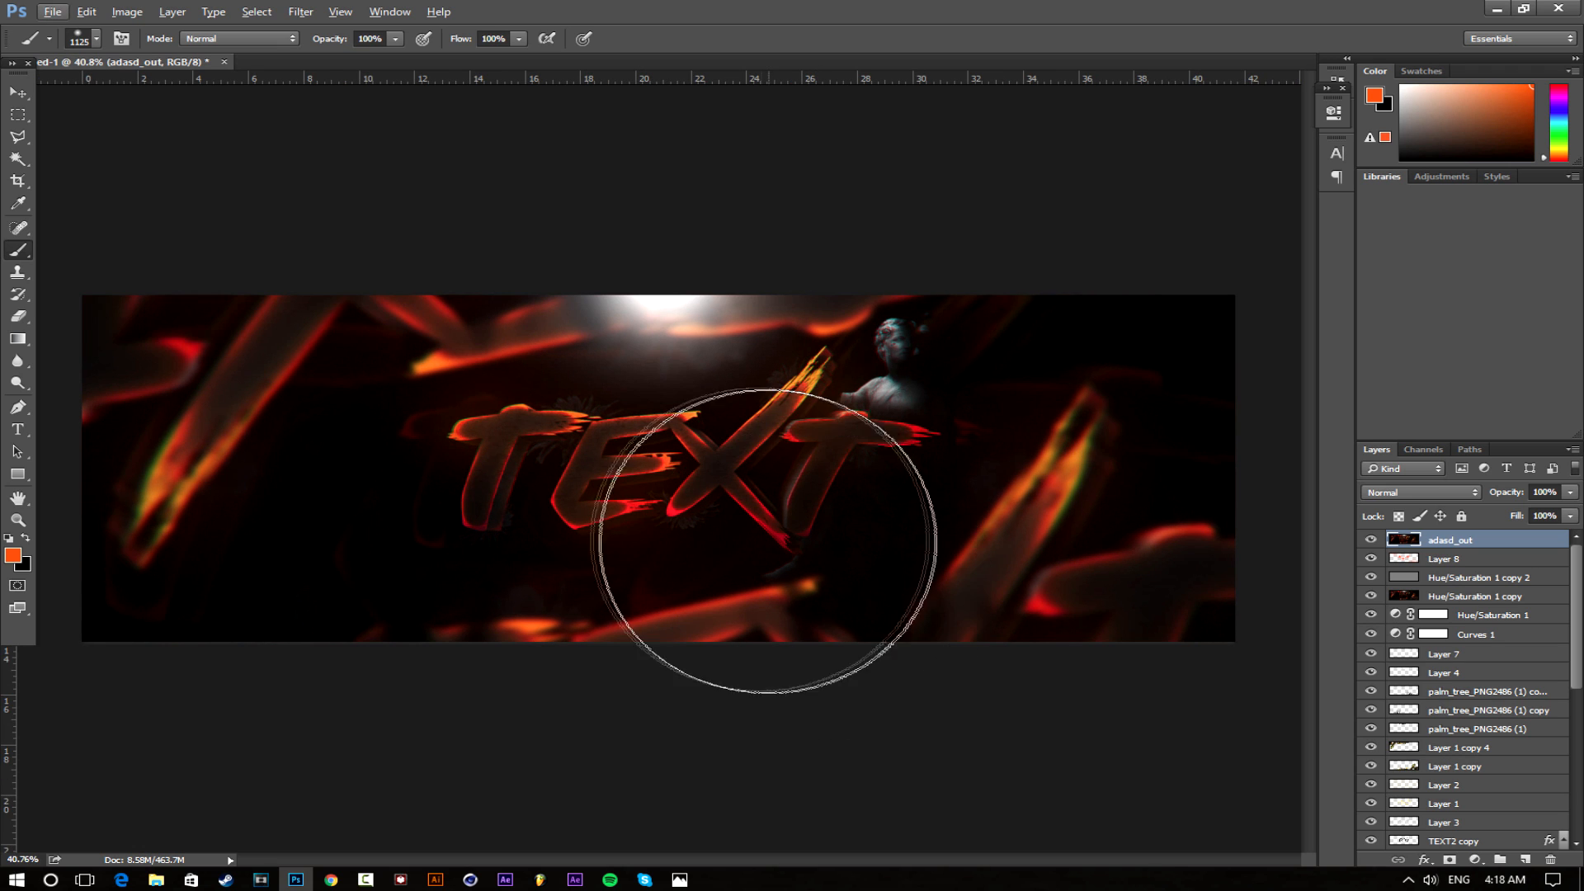
scroll(601, 529, up, 2)
key(ctrl+j)
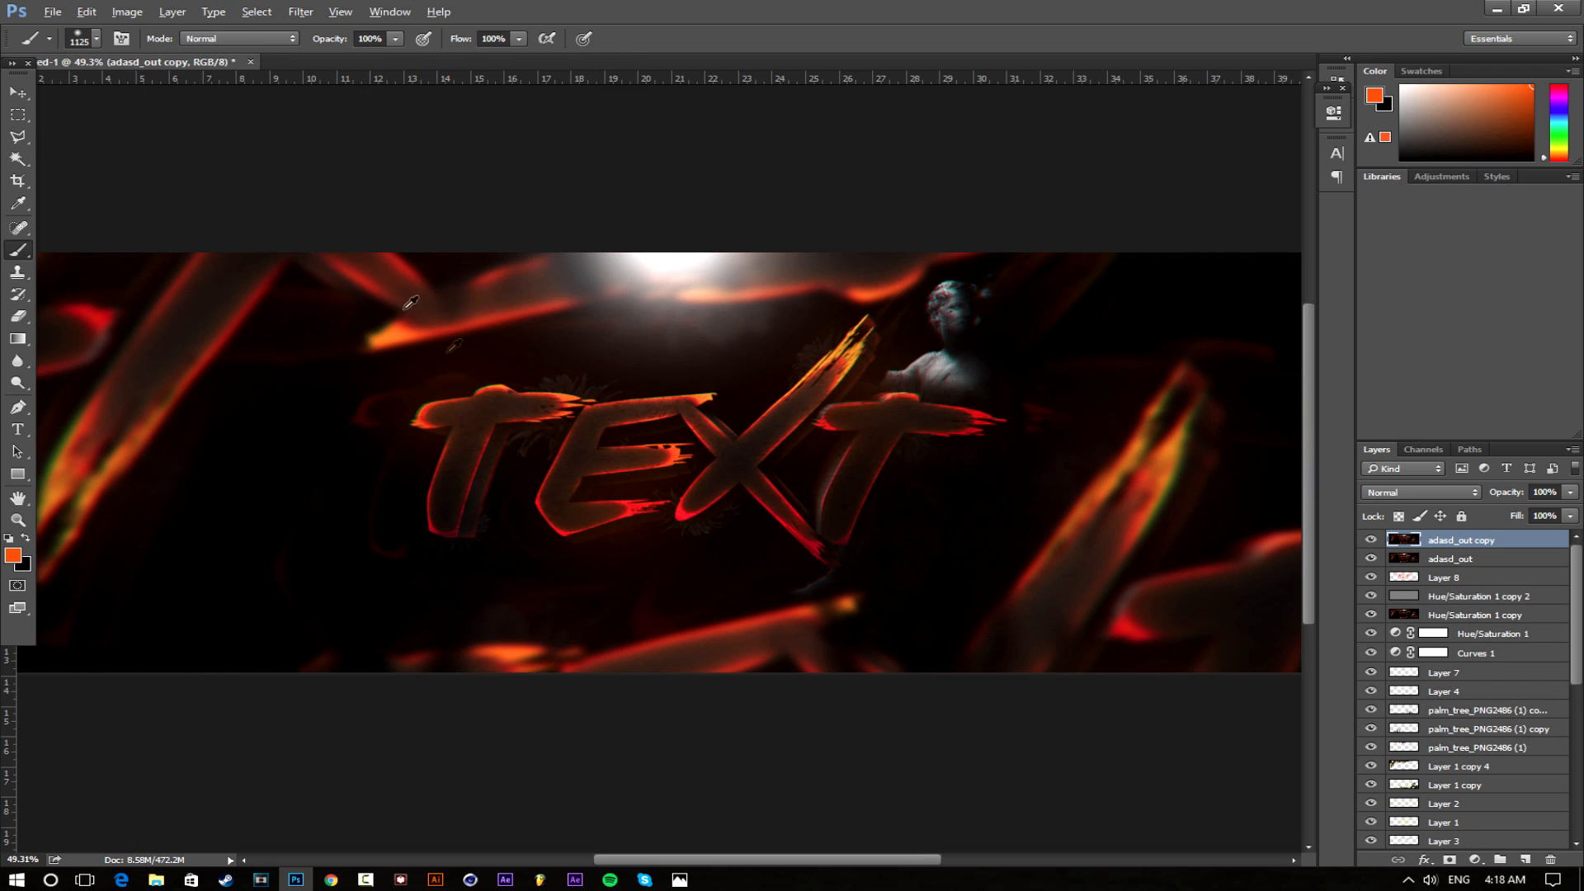
Start a Crosshatch filter on the adasd_out copy layer with Stroke Length 3, Sharpness 8 and Strength 1, checking the lettering in the preview
scroll(512, 363, up, 1)
click(300, 12)
click(338, 78)
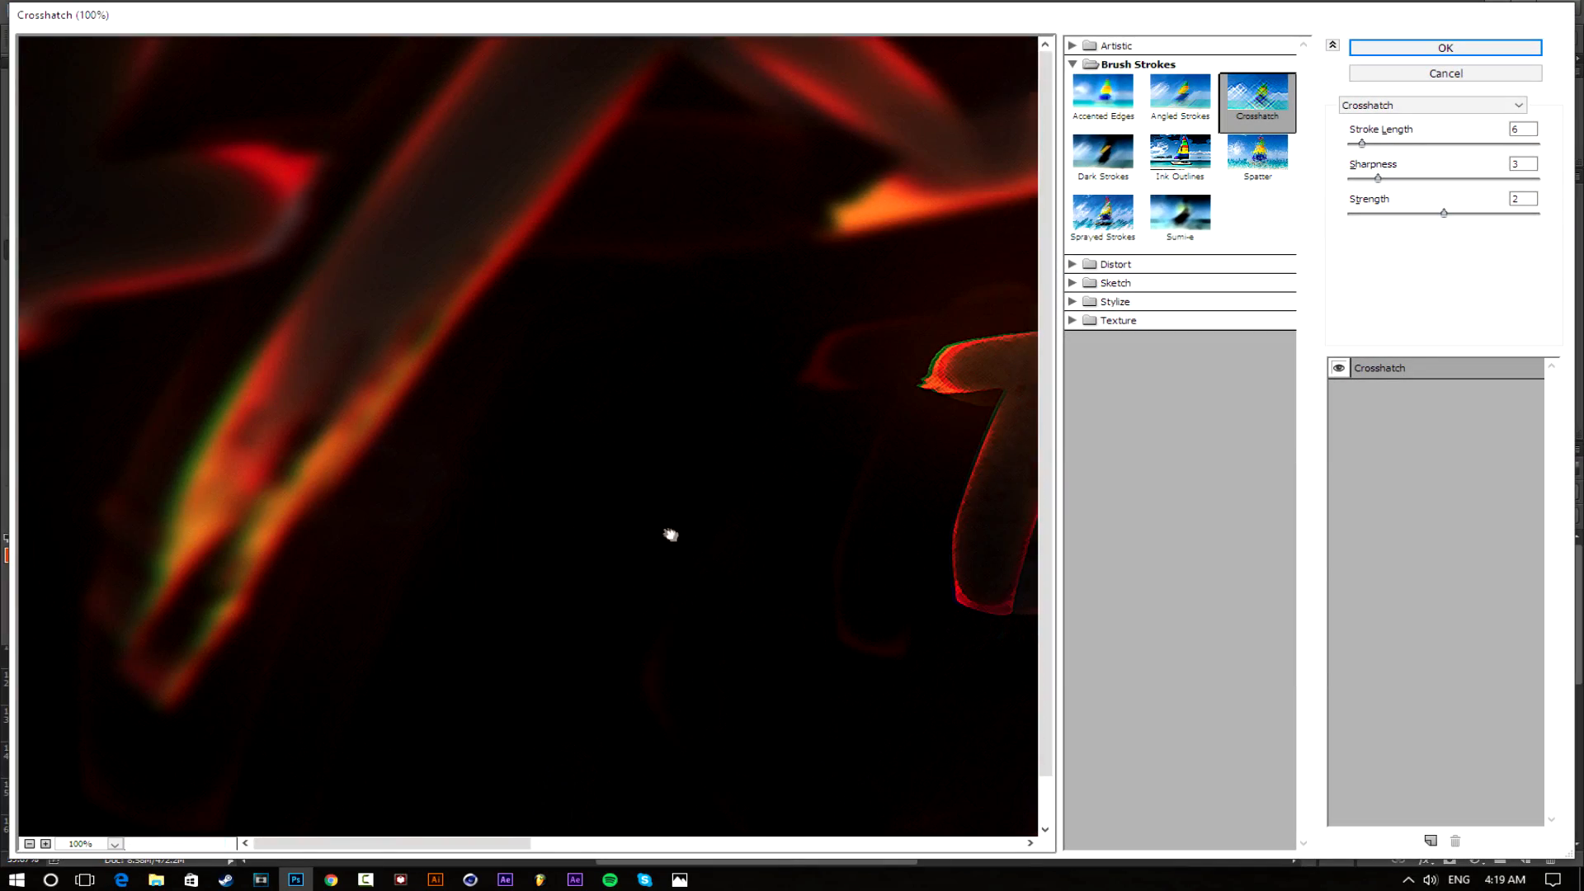
drag(670, 534, 54, 367)
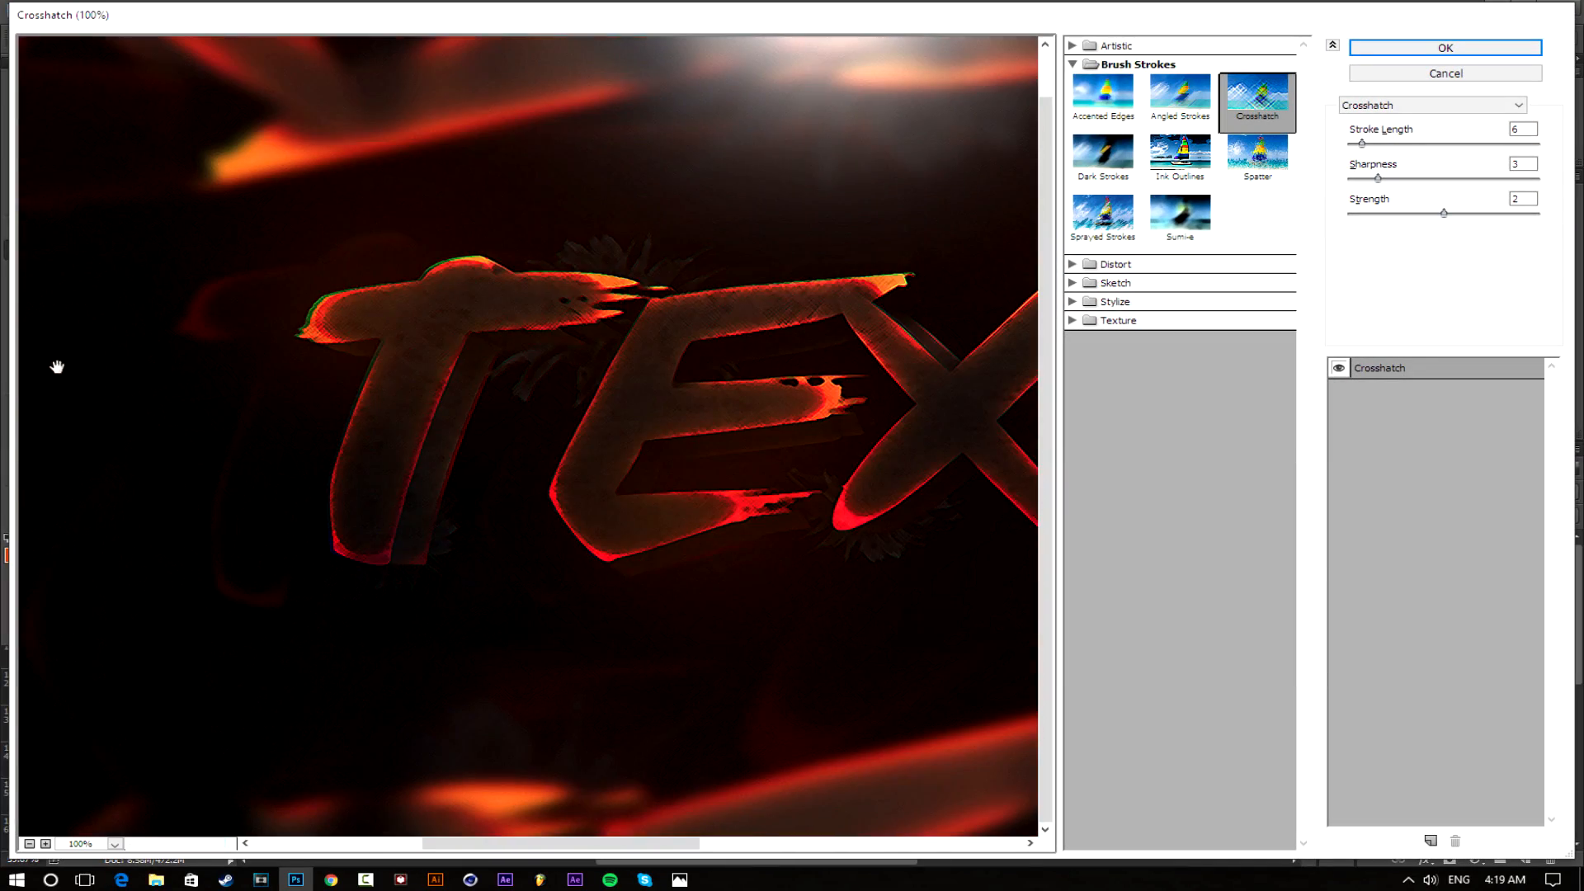
drag(878, 312, 864, 305)
drag(1362, 145, 1401, 147)
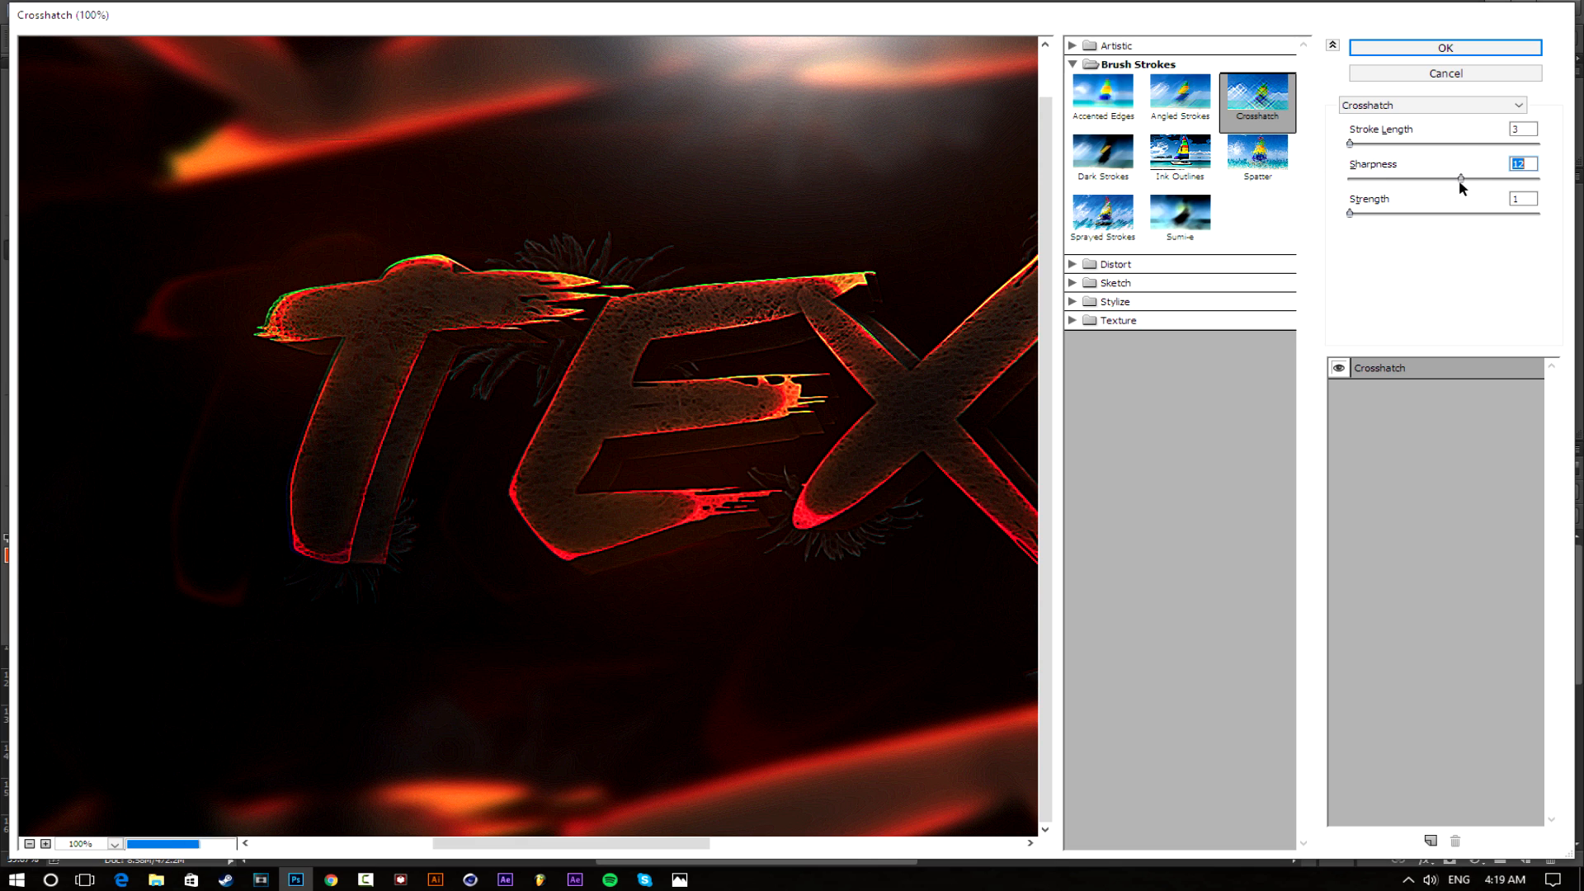
drag(1459, 182, 1442, 178)
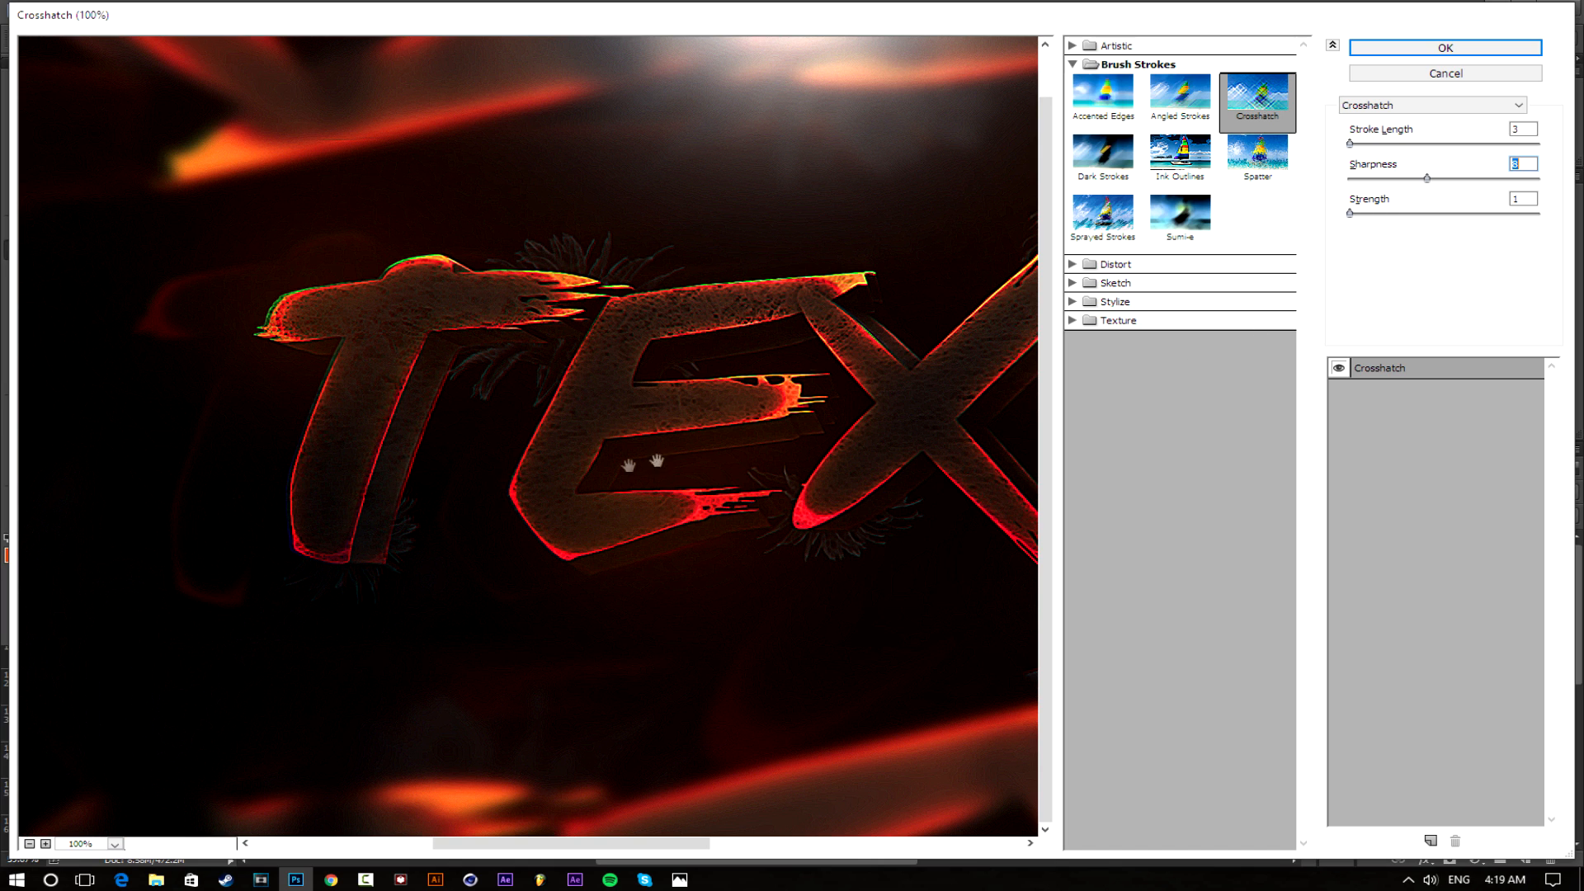
Check the reference Header.png in Photos, switch back to Photoshop and apply the Crosshatch filter
scroll(692, 274, up, 1)
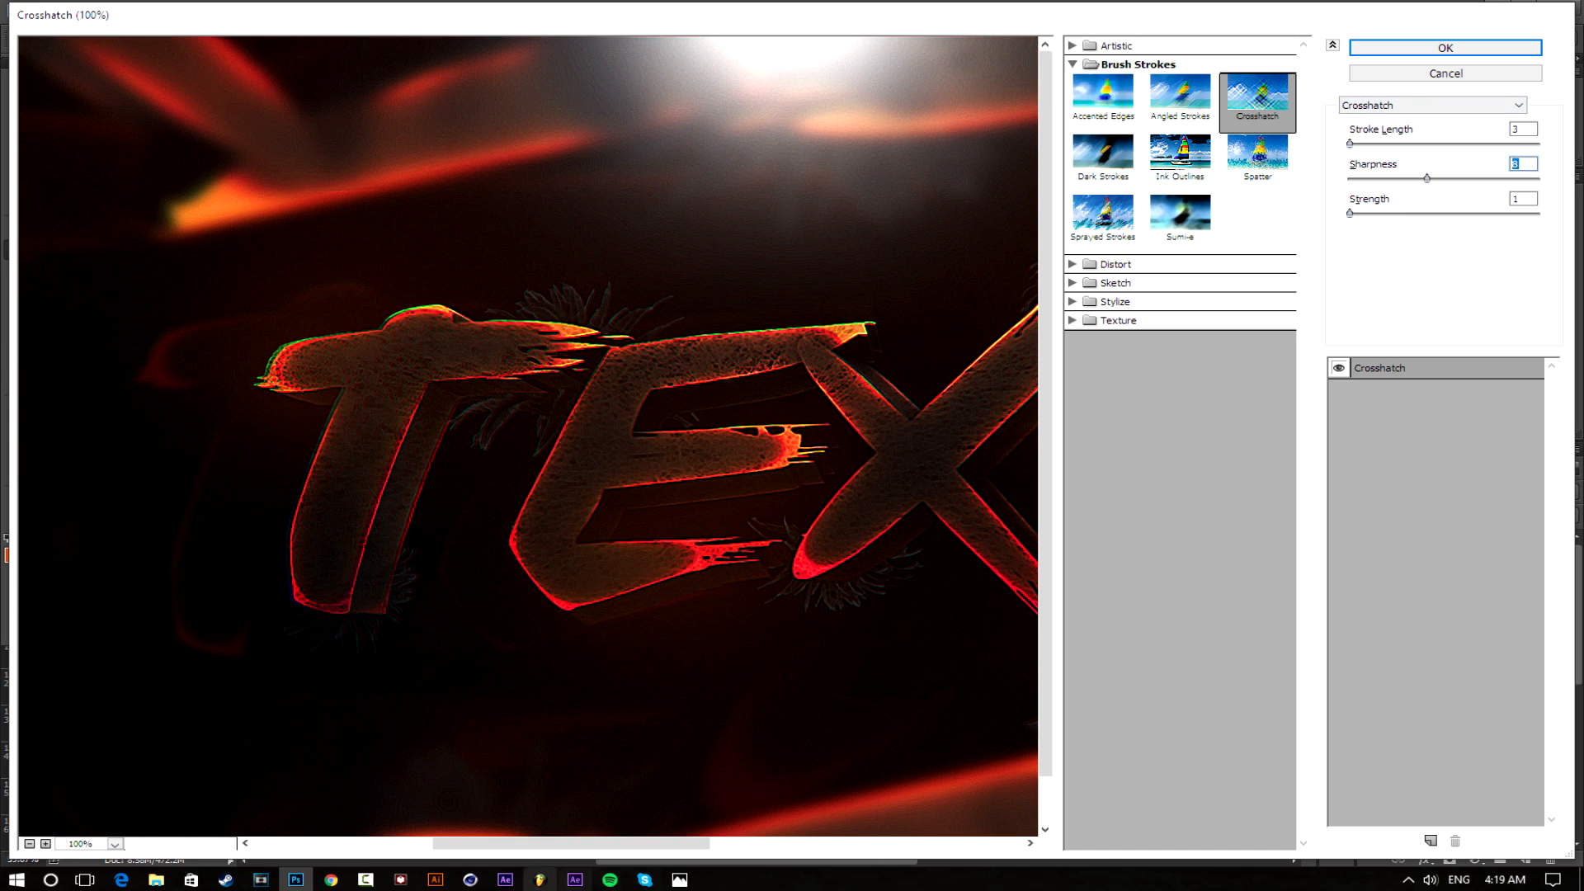
mouse_move(680, 880)
click(797, 815)
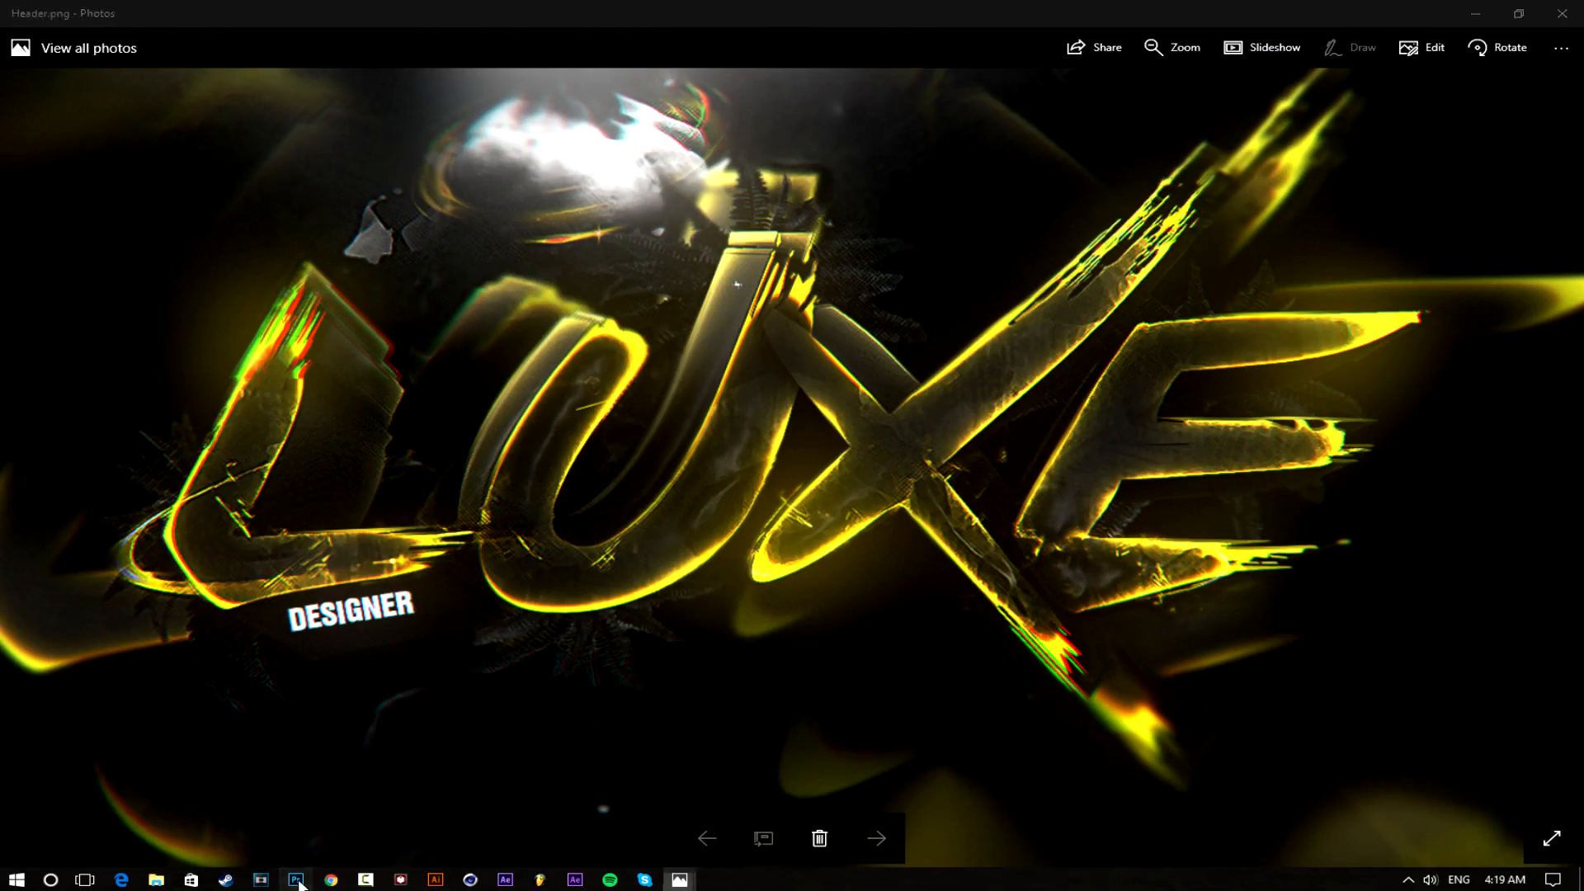
click(297, 881)
click(1447, 50)
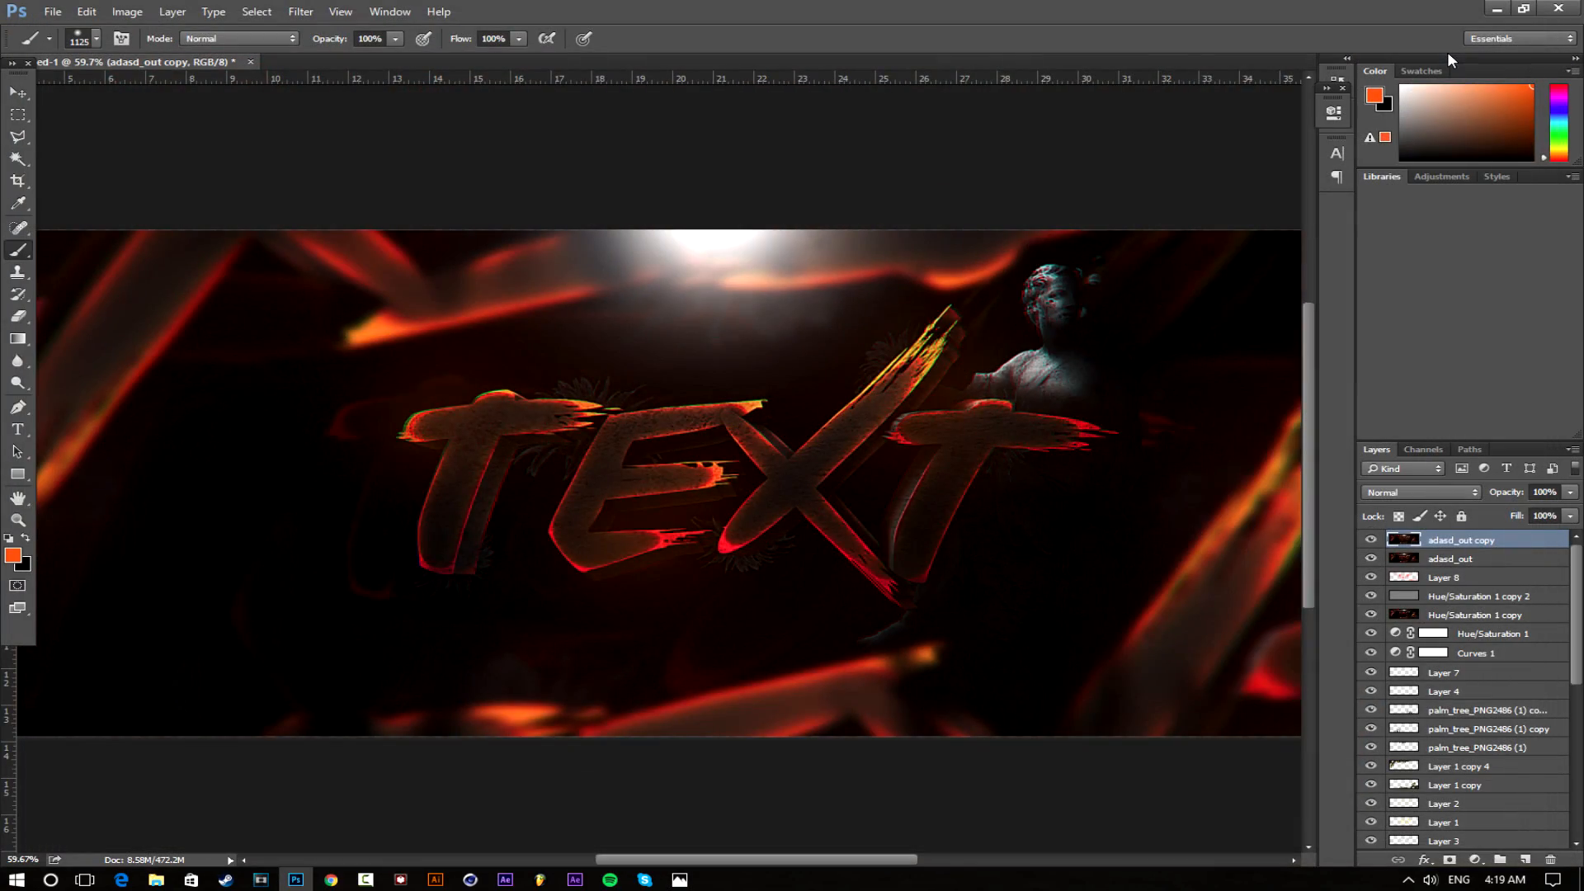
Compare the lettering with the crosshatched adasd_out copy layer hidden and shown, up close and across the whole banner
scroll(569, 454, down, 2)
scroll(570, 454, up, 4)
scroll(570, 454, up, 2)
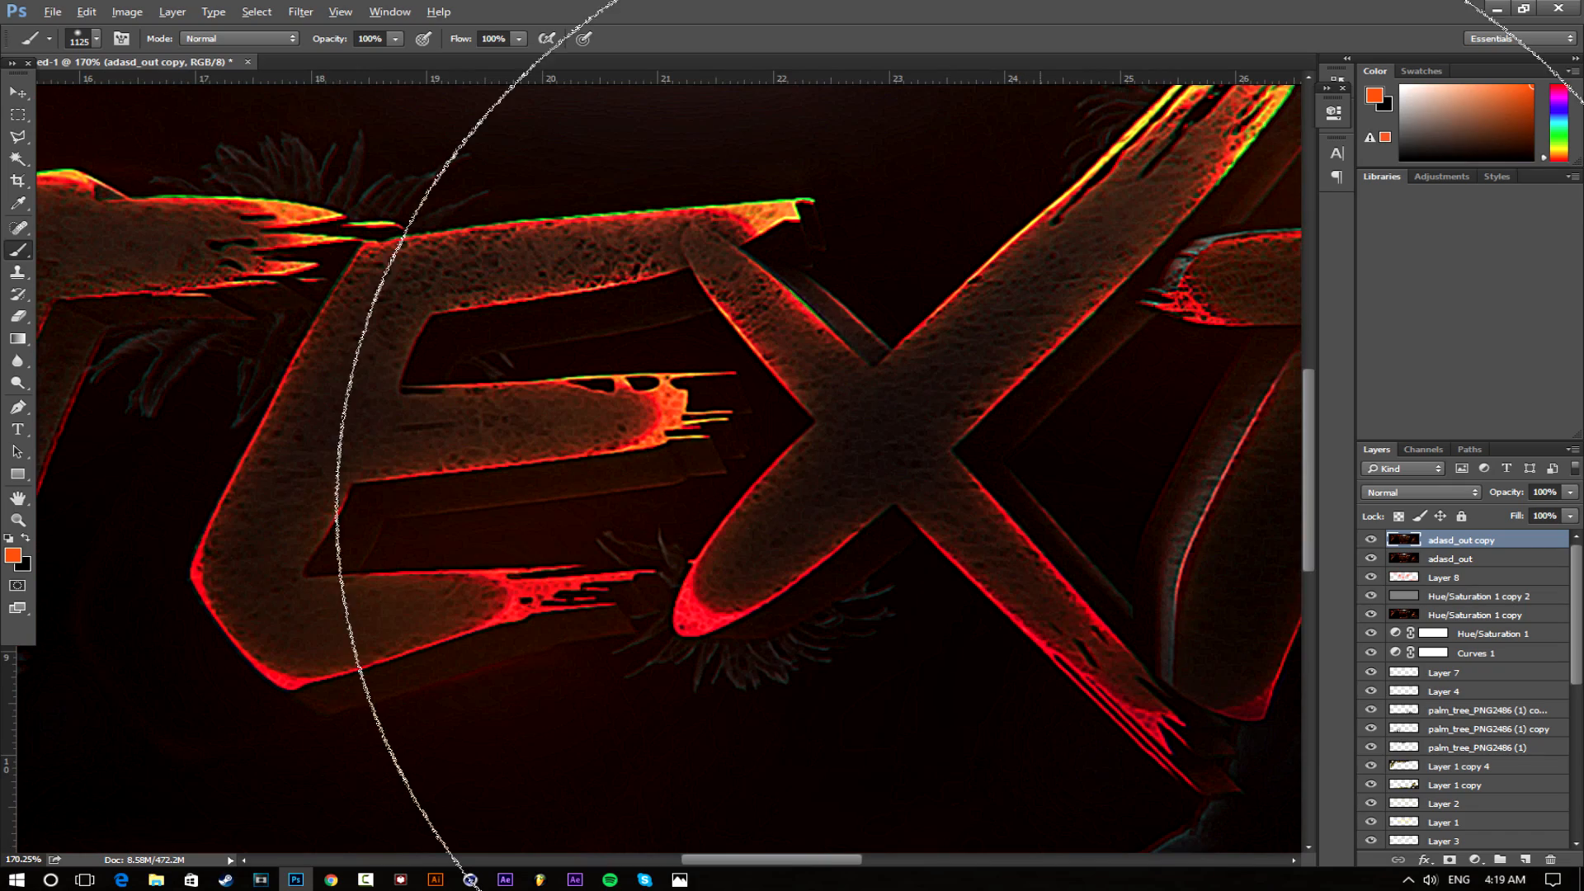
click(1371, 540)
click(1373, 541)
click(1373, 540)
click(1373, 541)
scroll(1023, 500, down, 5)
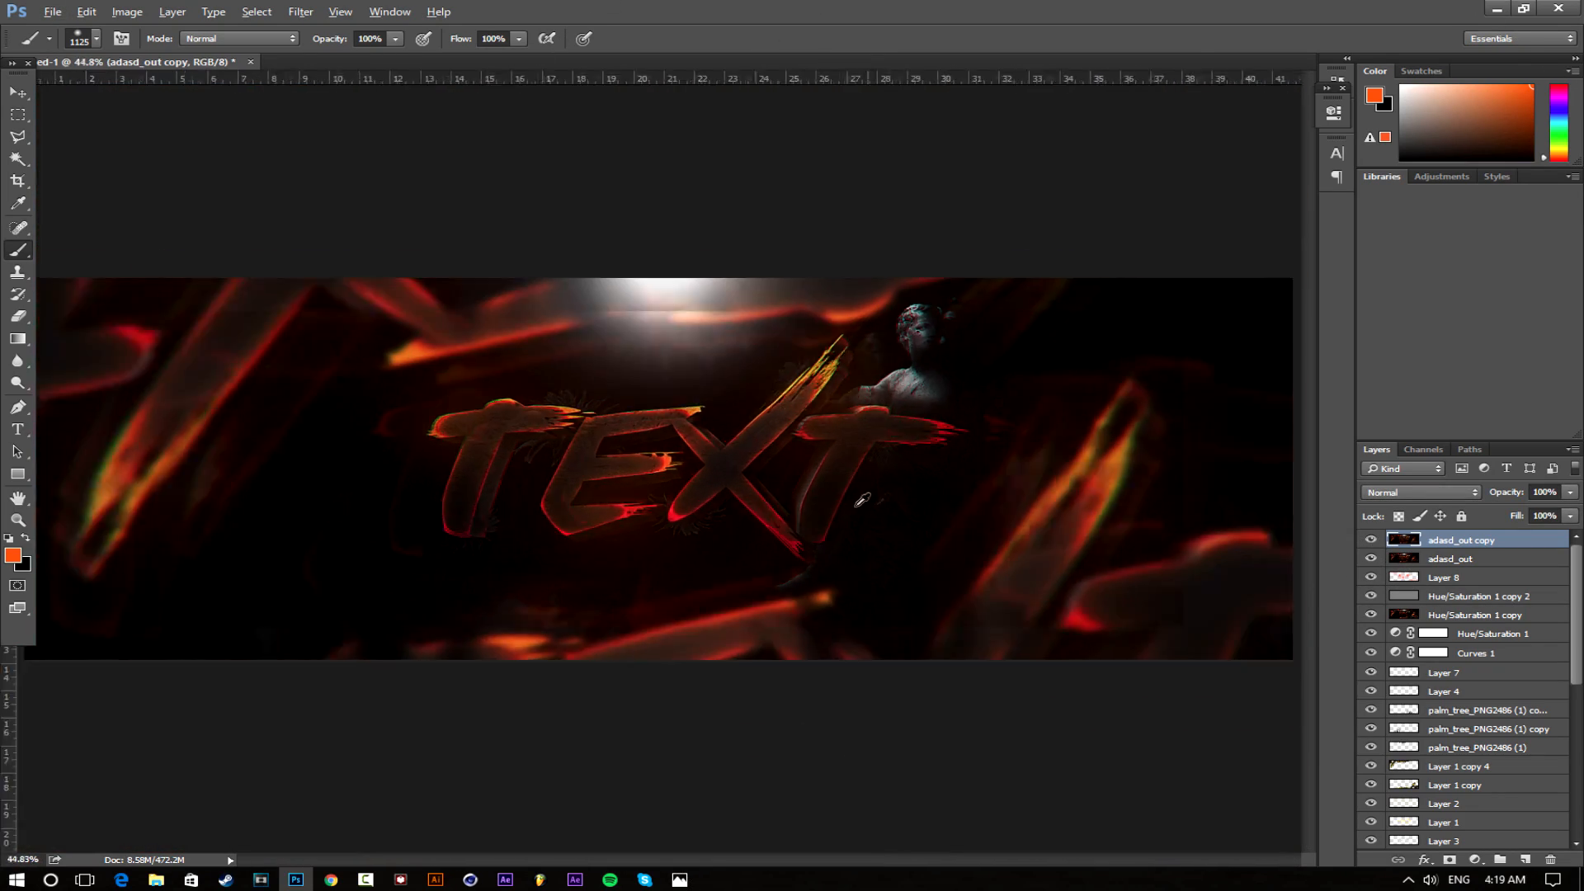
scroll(962, 508, up, 3)
click(1372, 540)
click(1372, 540)
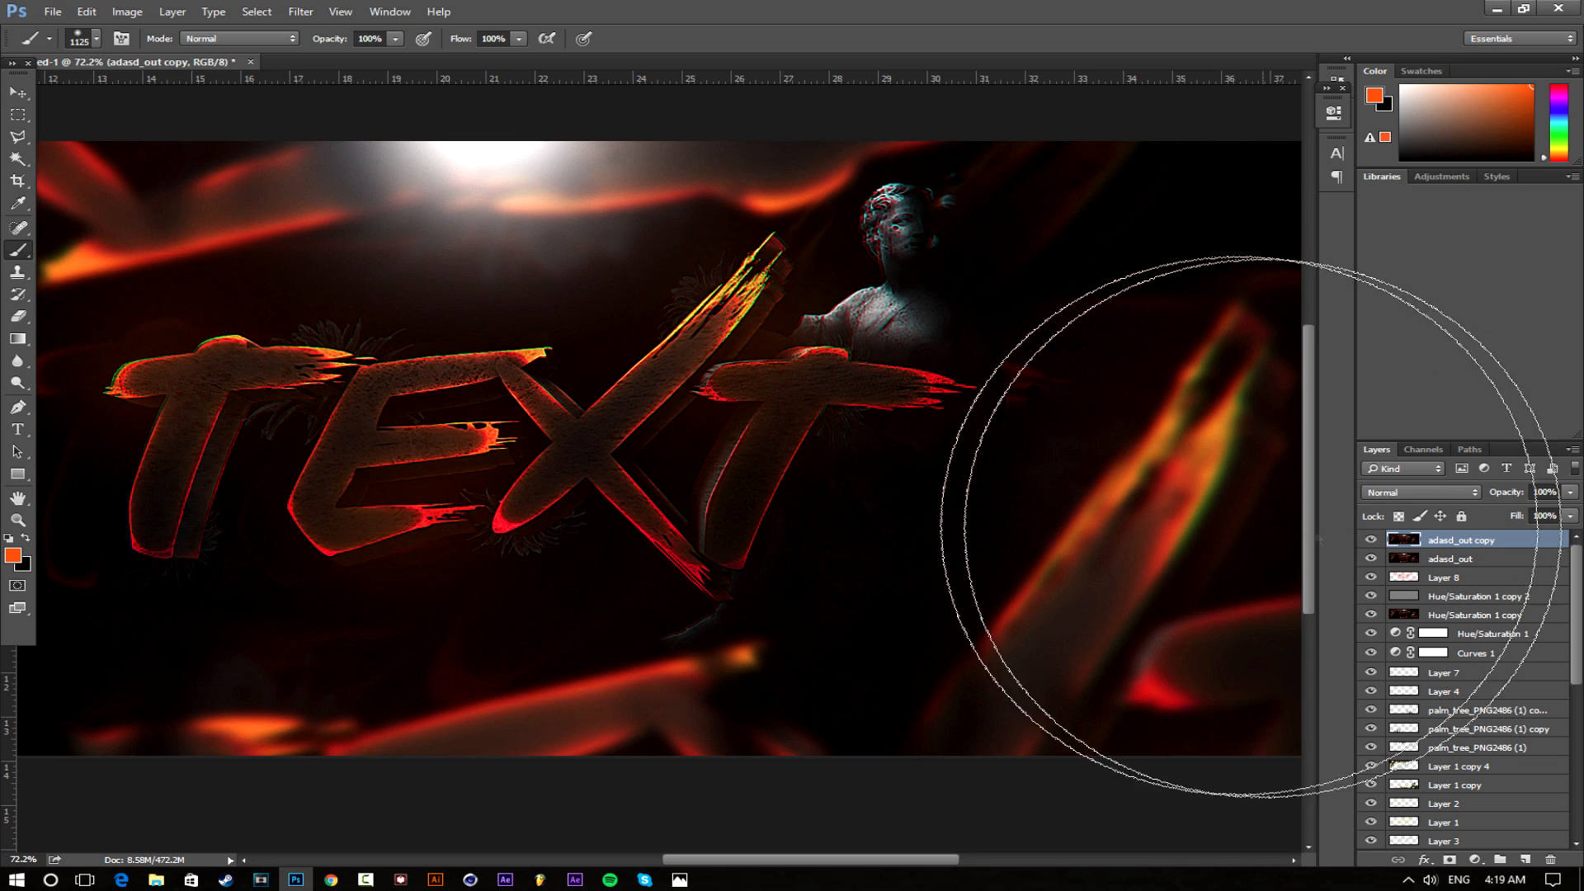
Erase the crosshatched copy over the blurred background around the TEXT lettering with a 431 px eraser
scroll(964, 504, down, 3)
click(19, 316)
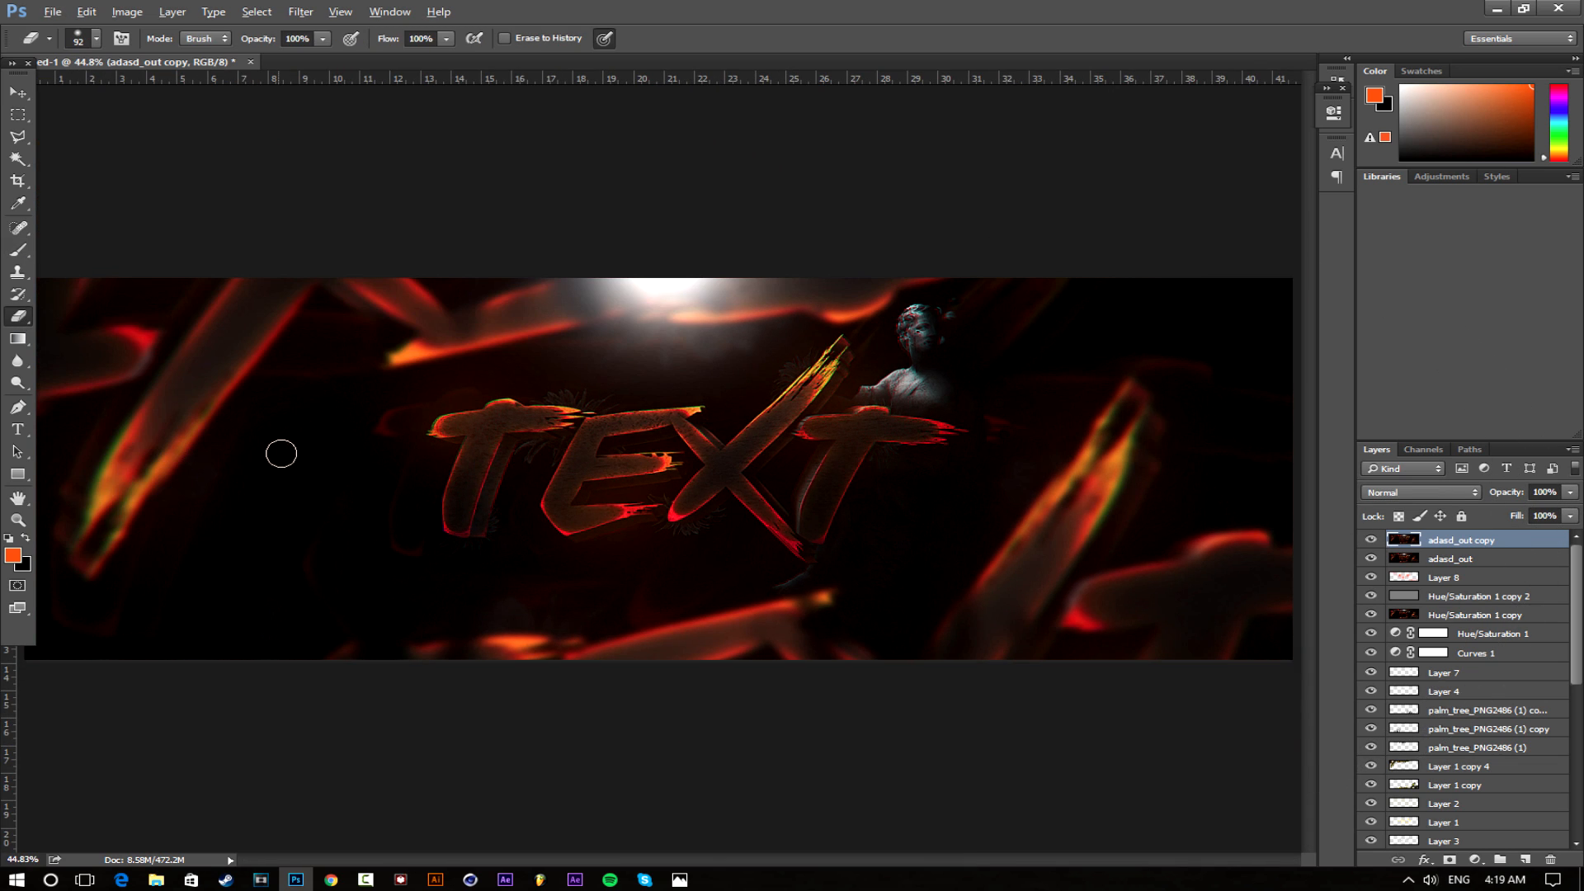
drag(307, 454, 355, 460)
scroll(355, 460, down, 2)
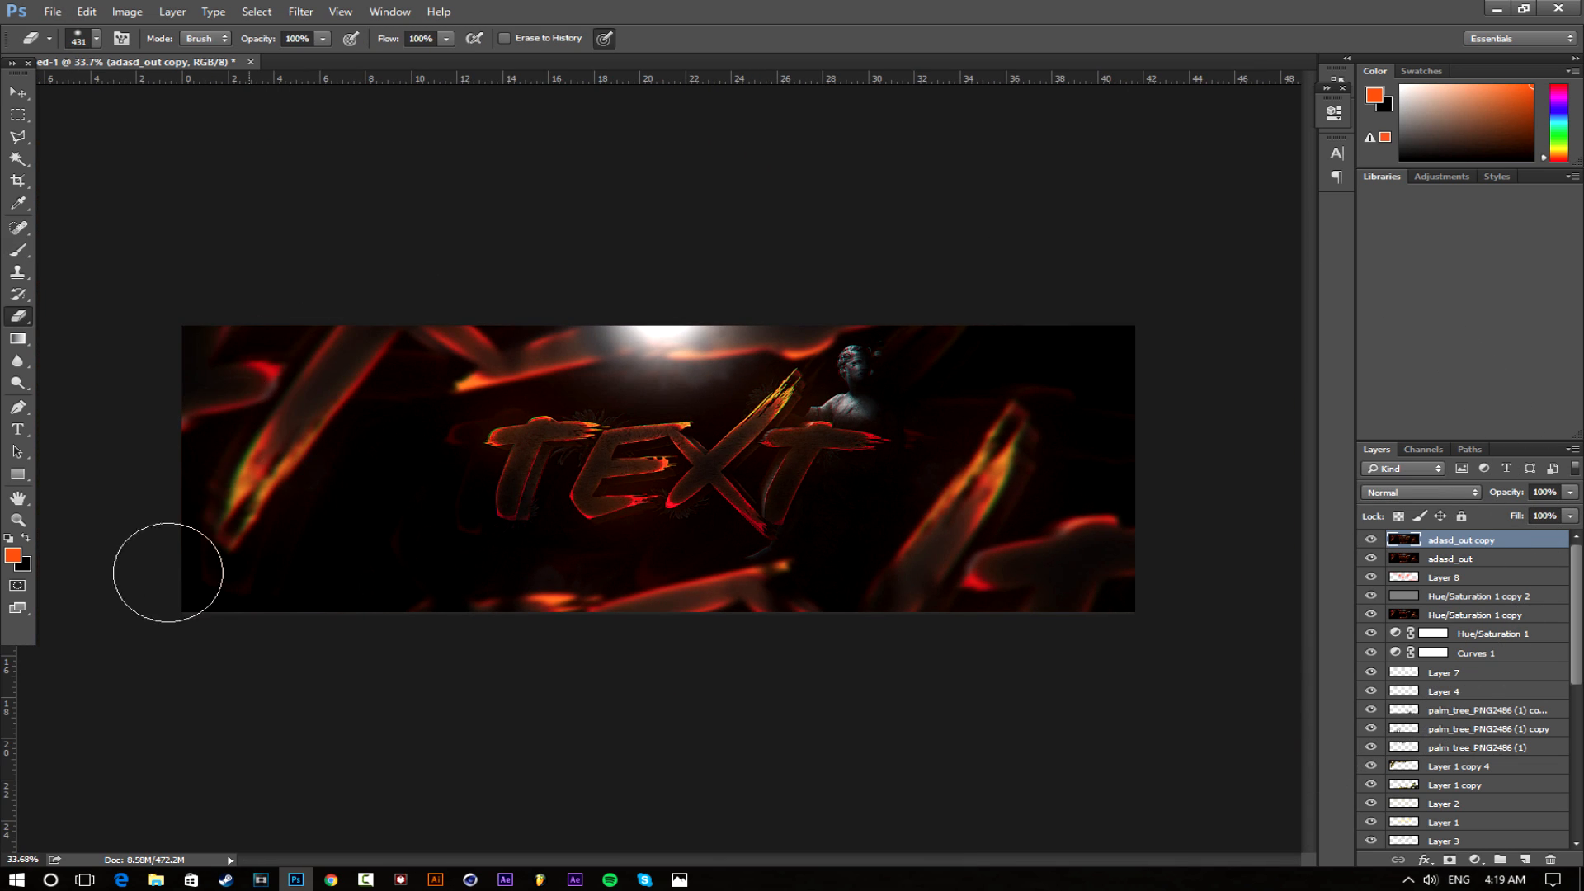
mouse_move(354, 528)
mouse_down()
mouse_move(396, 574)
mouse_move(407, 470)
mouse_move(470, 609)
mouse_move(588, 617)
mouse_move(582, 604)
mouse_move(631, 591)
mouse_move(850, 568)
mouse_up()
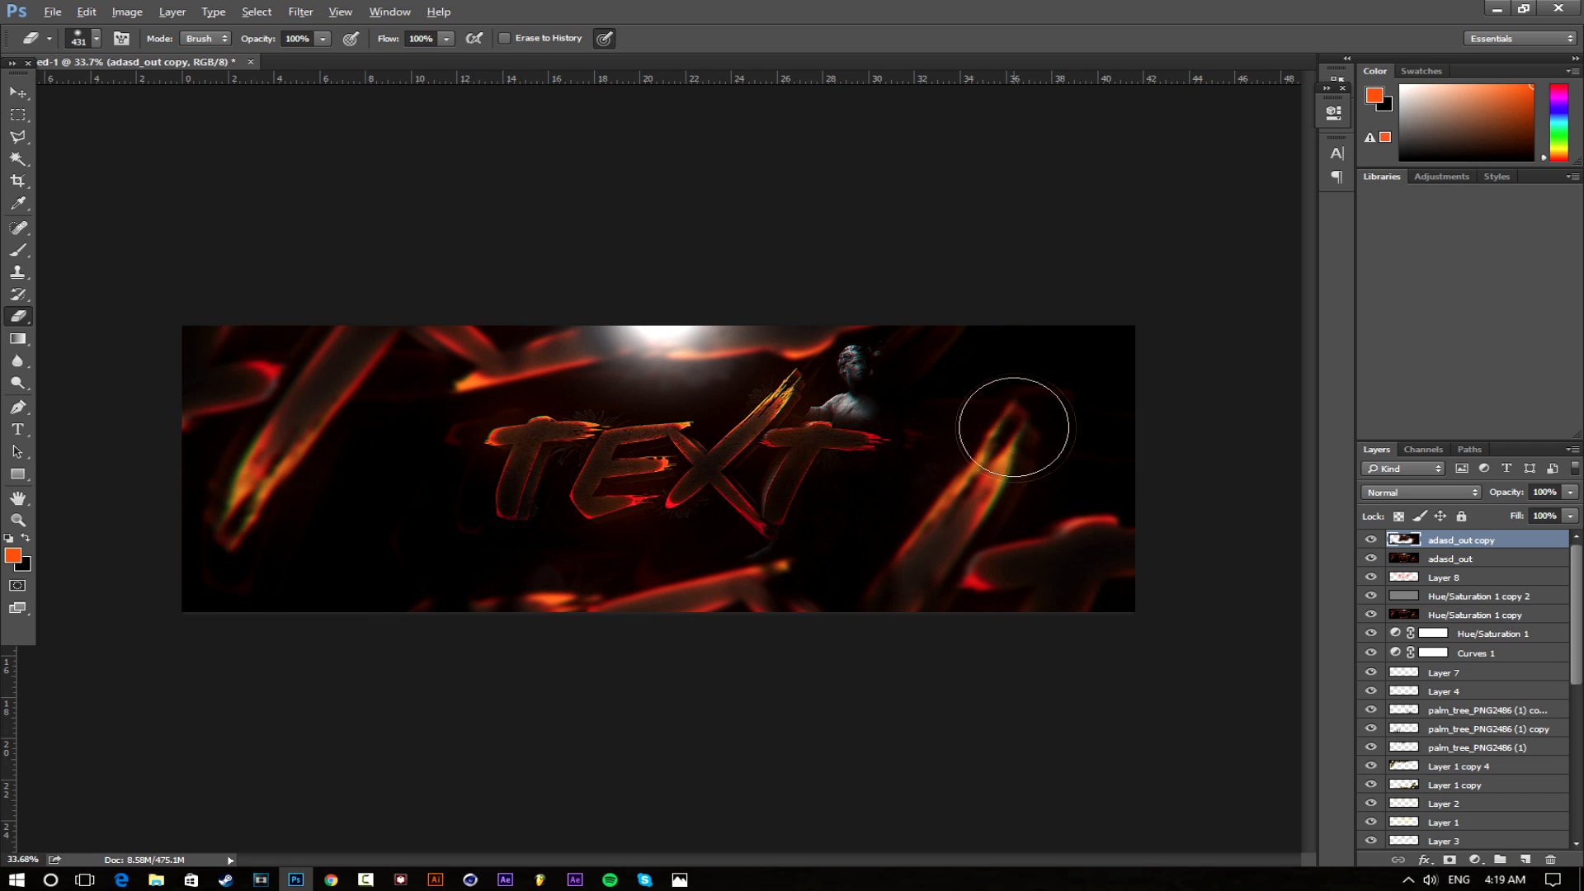
scroll(1008, 417, up, 5)
scroll(999, 417, down, 2)
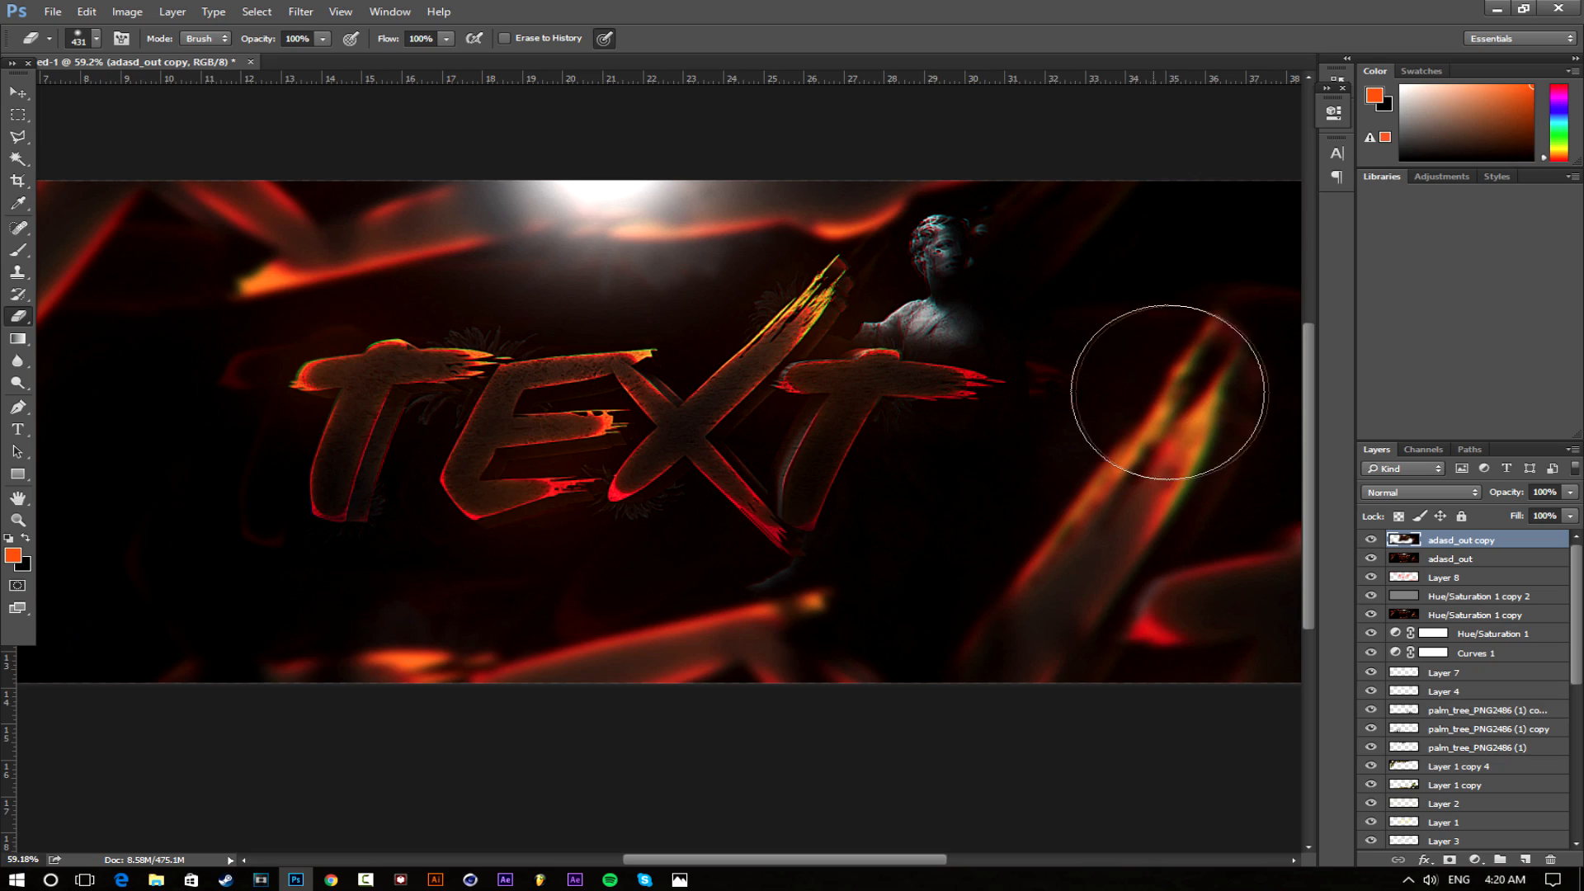
scroll(1159, 516, down, 2)
scroll(654, 495, up, 5)
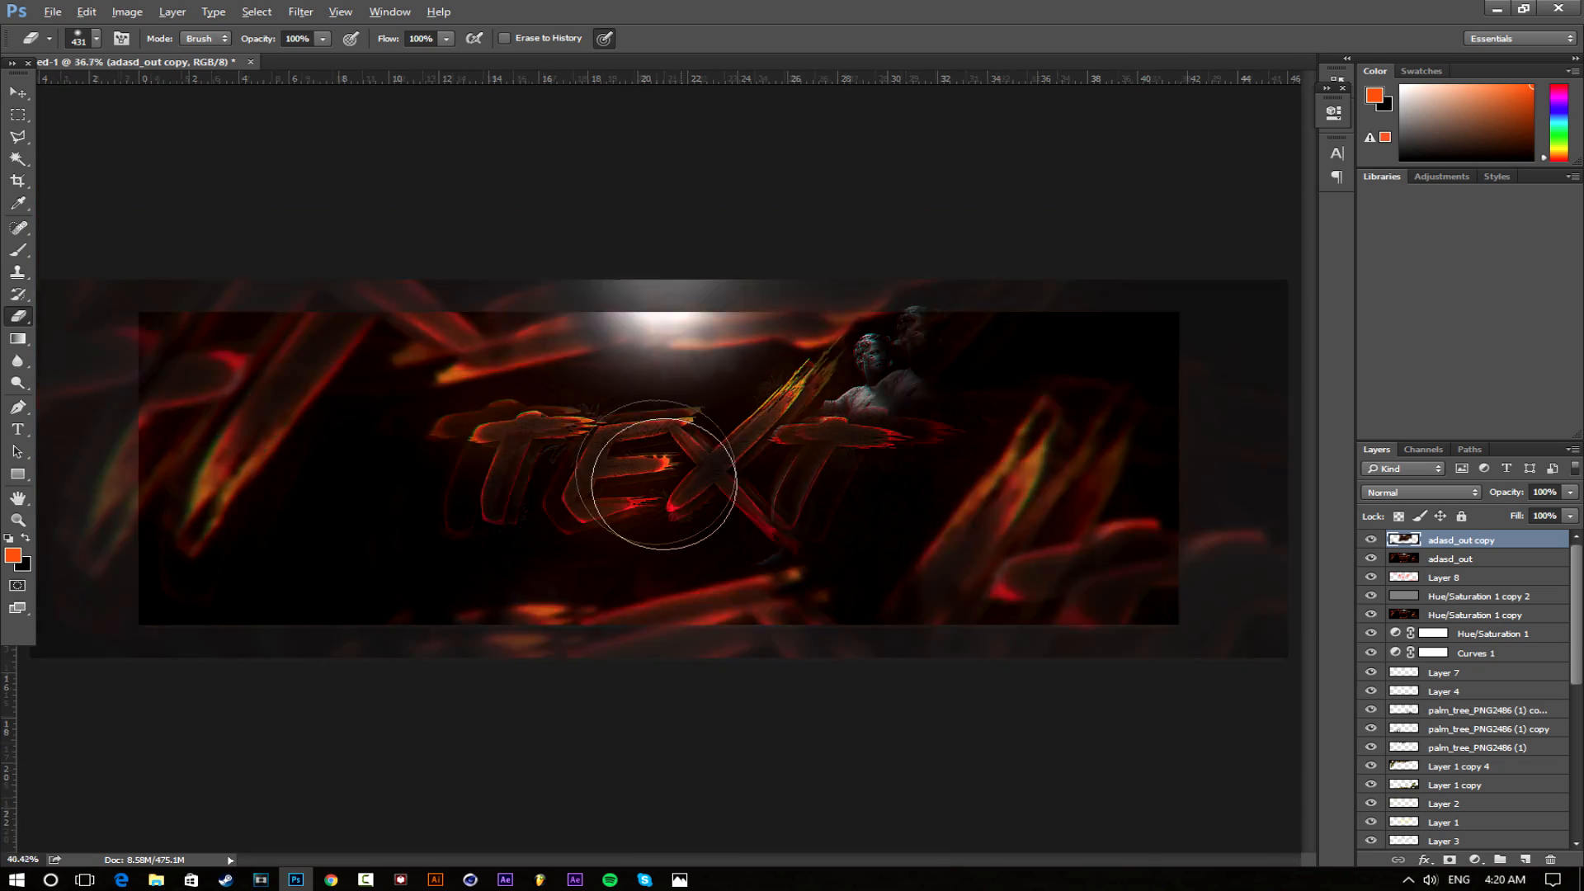
Erase the crosshatch texture inside the middle bar of the letter E with a 137 px eraser
scroll(660, 504, up, 4)
drag(719, 459, 439, 459)
mouse_move(677, 454)
mouse_down()
mouse_move(417, 457)
mouse_move(439, 400)
mouse_move(474, 439)
mouse_up()
drag(454, 440, 486, 439)
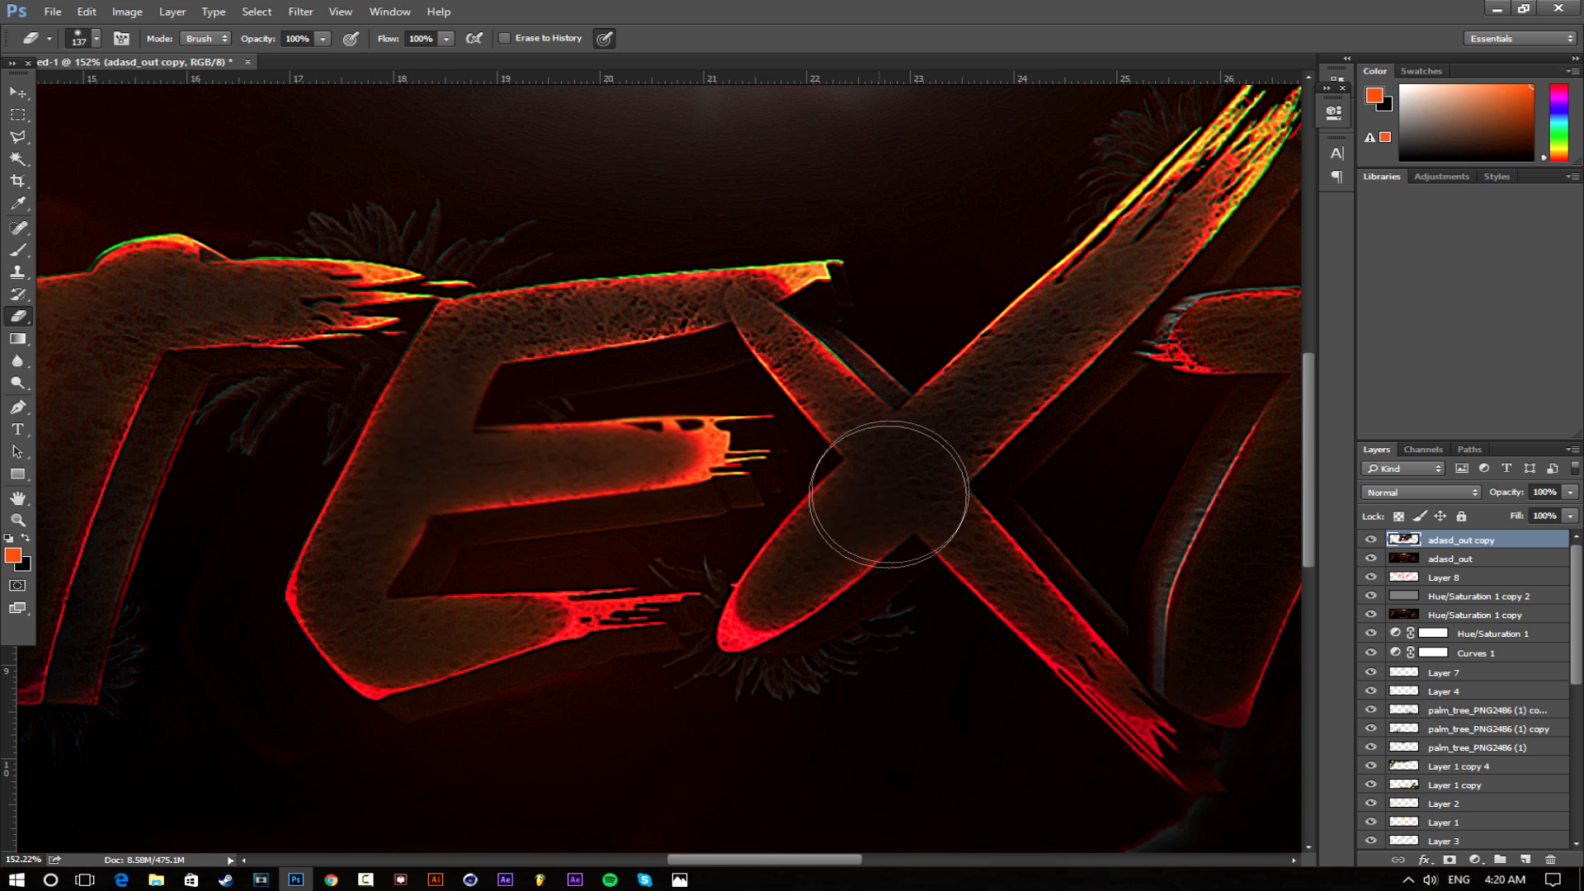
Examine the partly erased sharpening on the letters, the statue and the whole banner at several magnifications
scroll(1072, 594, down, 5)
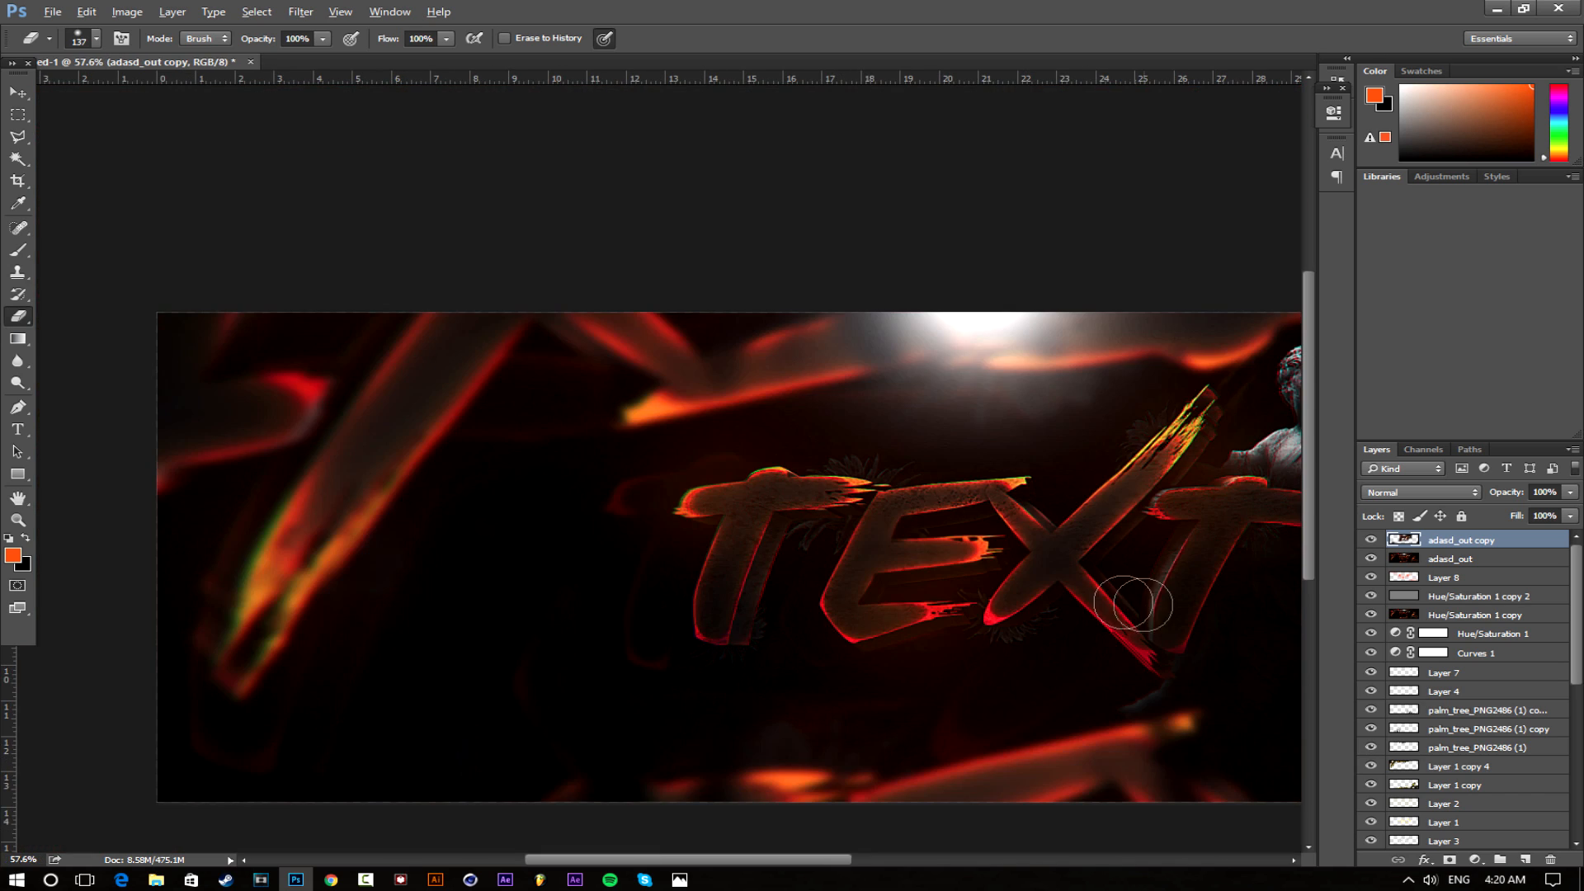
scroll(1202, 545, up, 3)
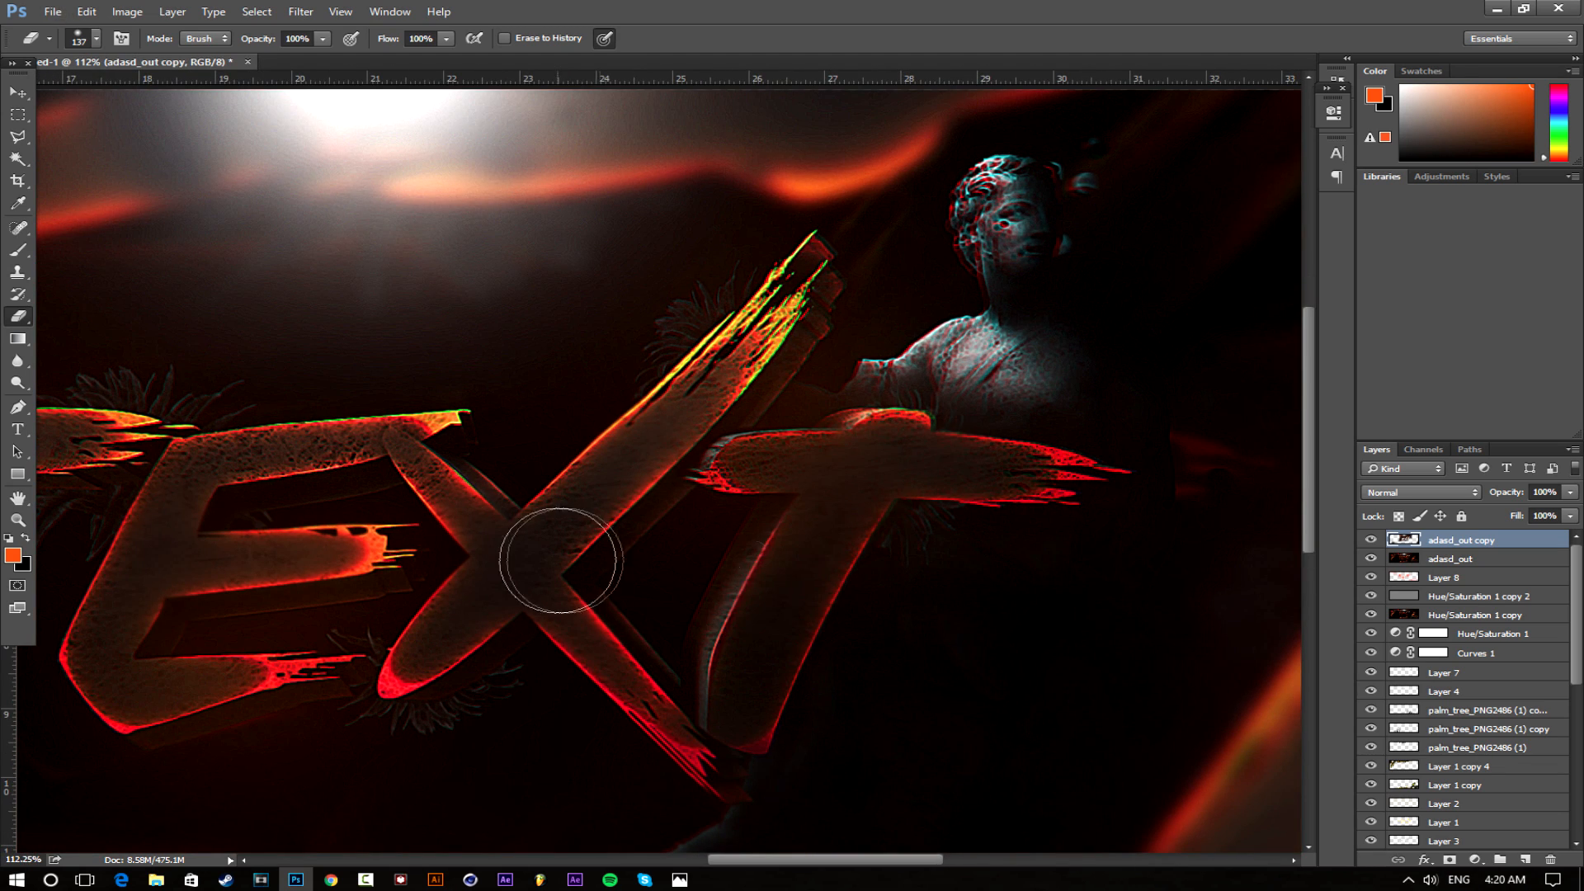
drag(478, 556, 982, 516)
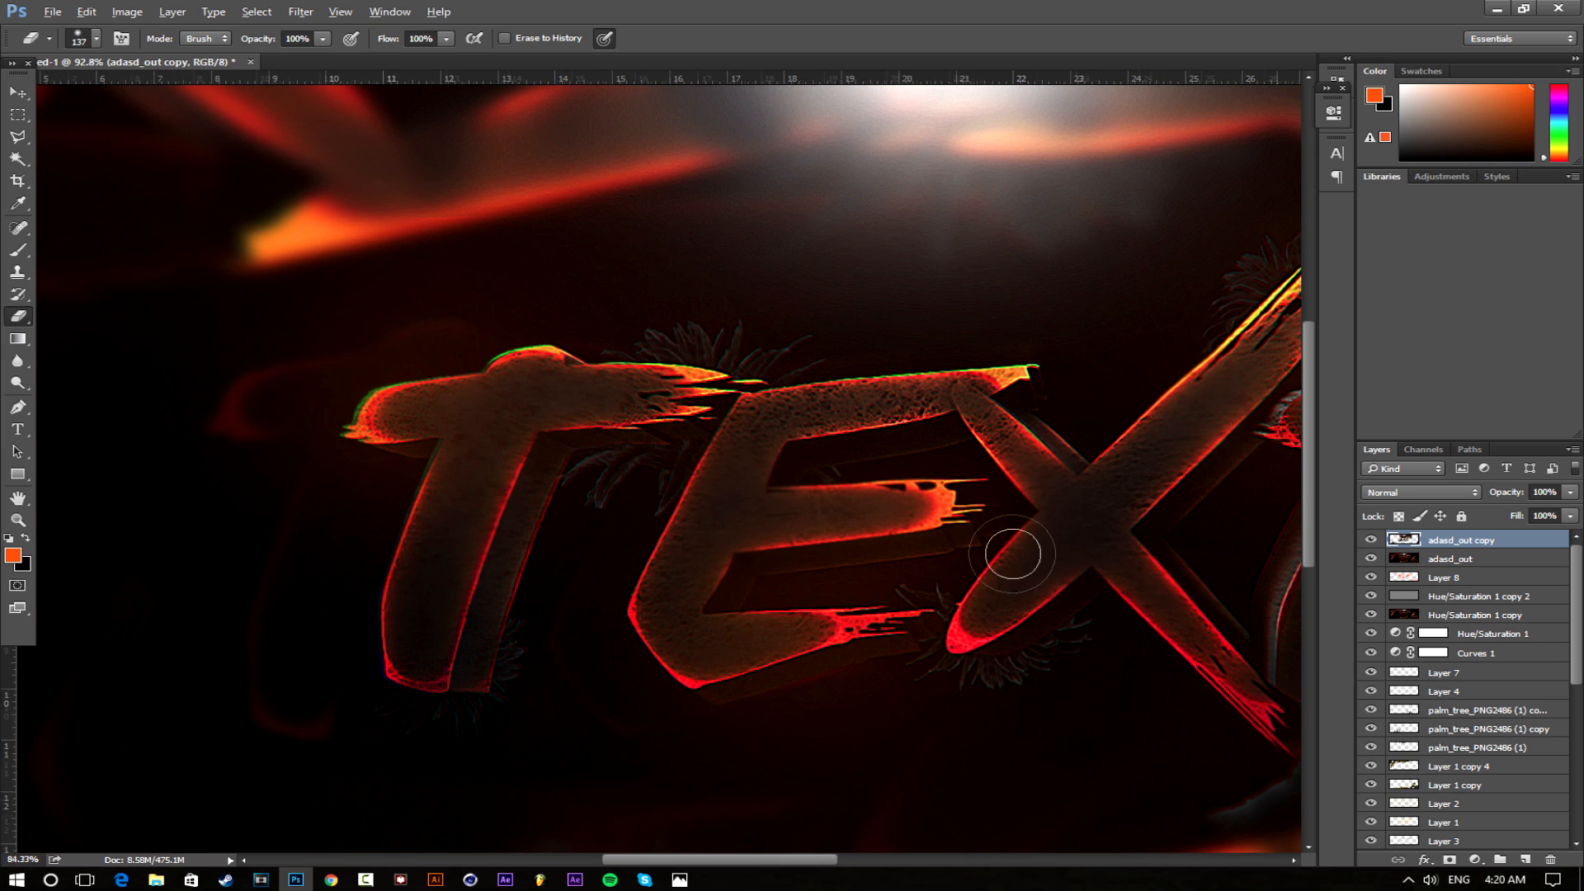
scroll(930, 555, down, 5)
scroll(710, 481, up, 4)
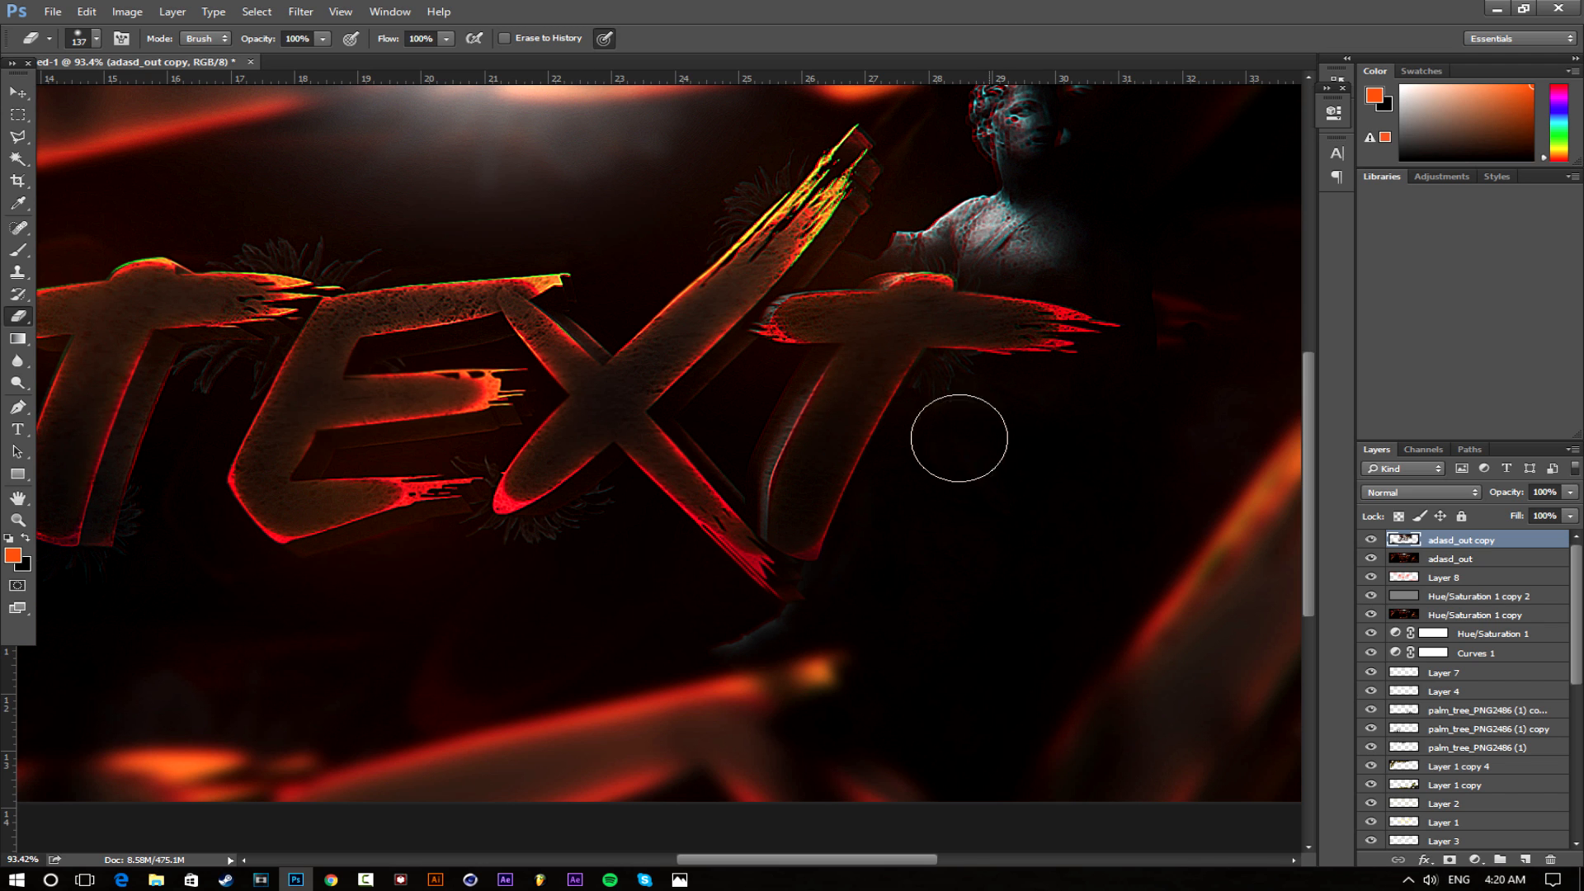
drag(711, 464, 1166, 354)
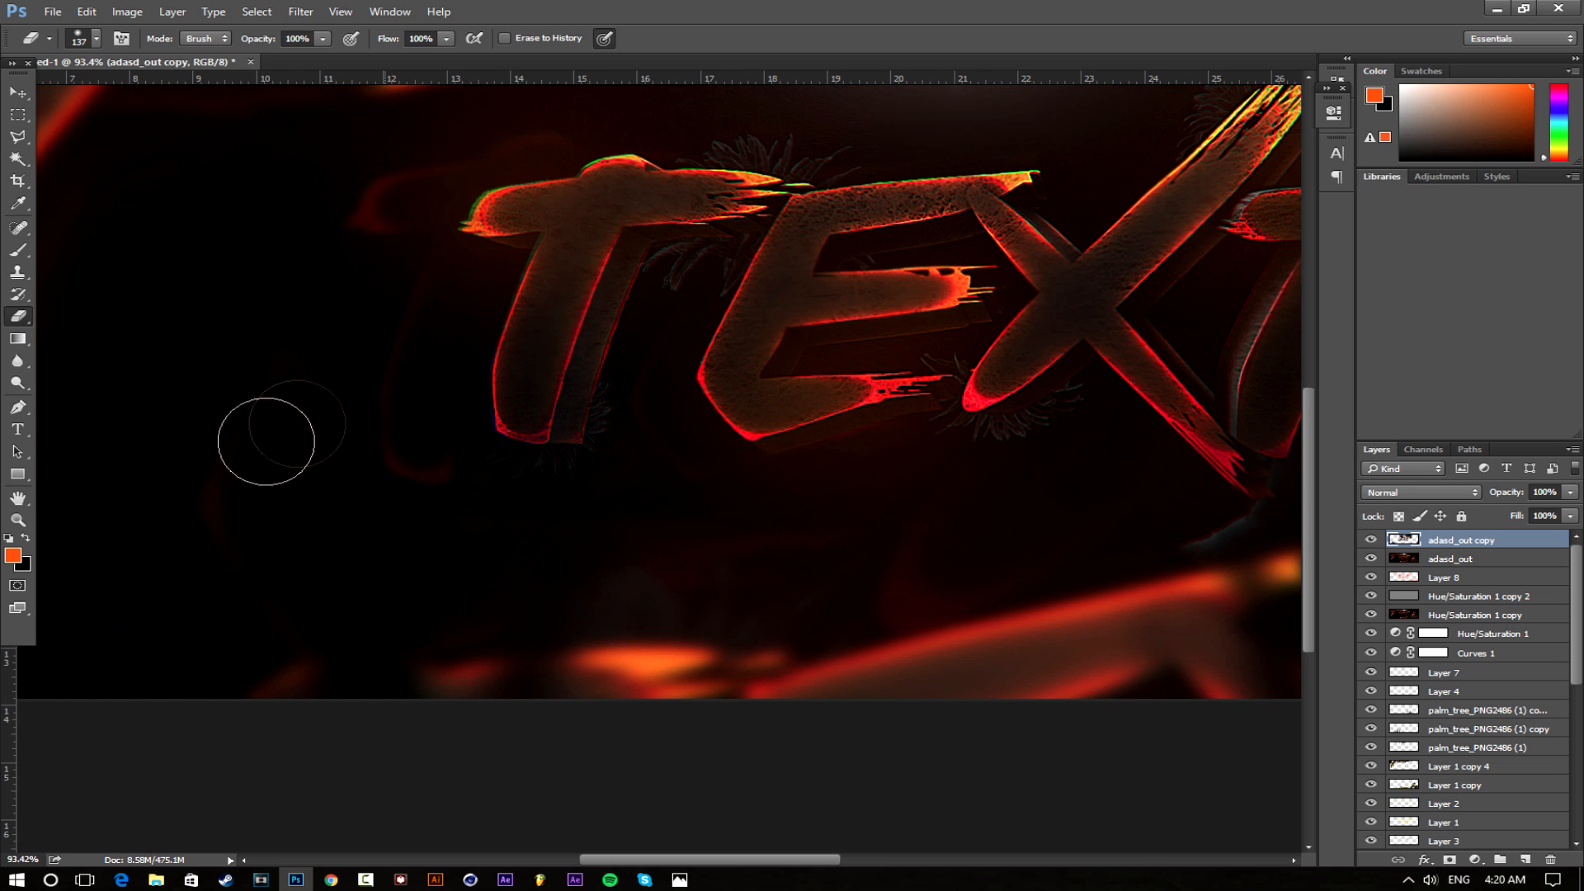
scroll(813, 545, down, 5)
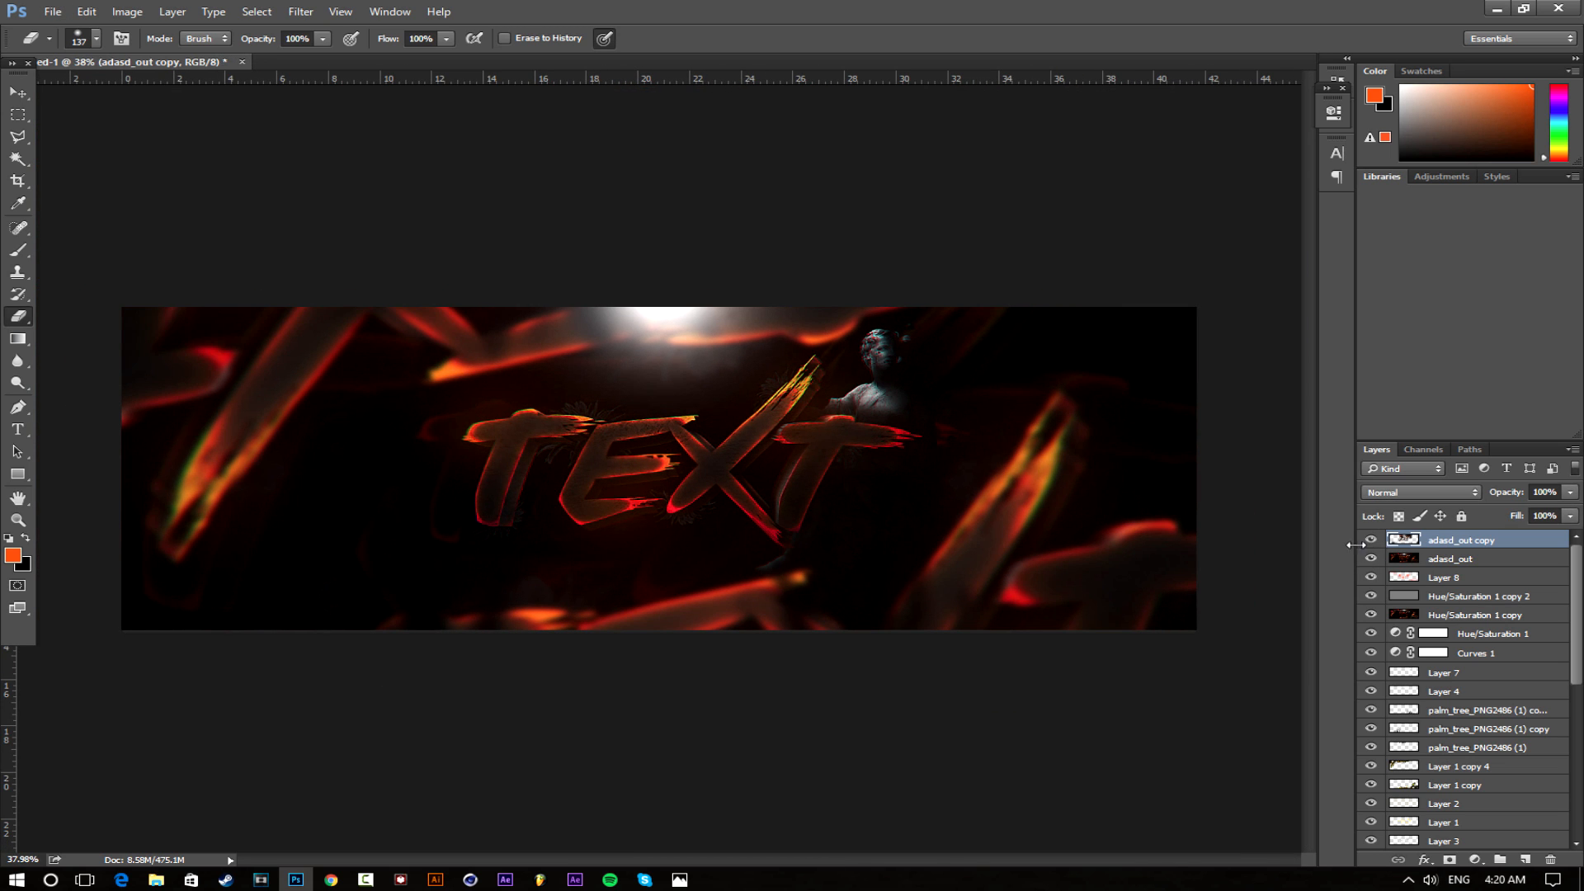
scroll(547, 440, up, 5)
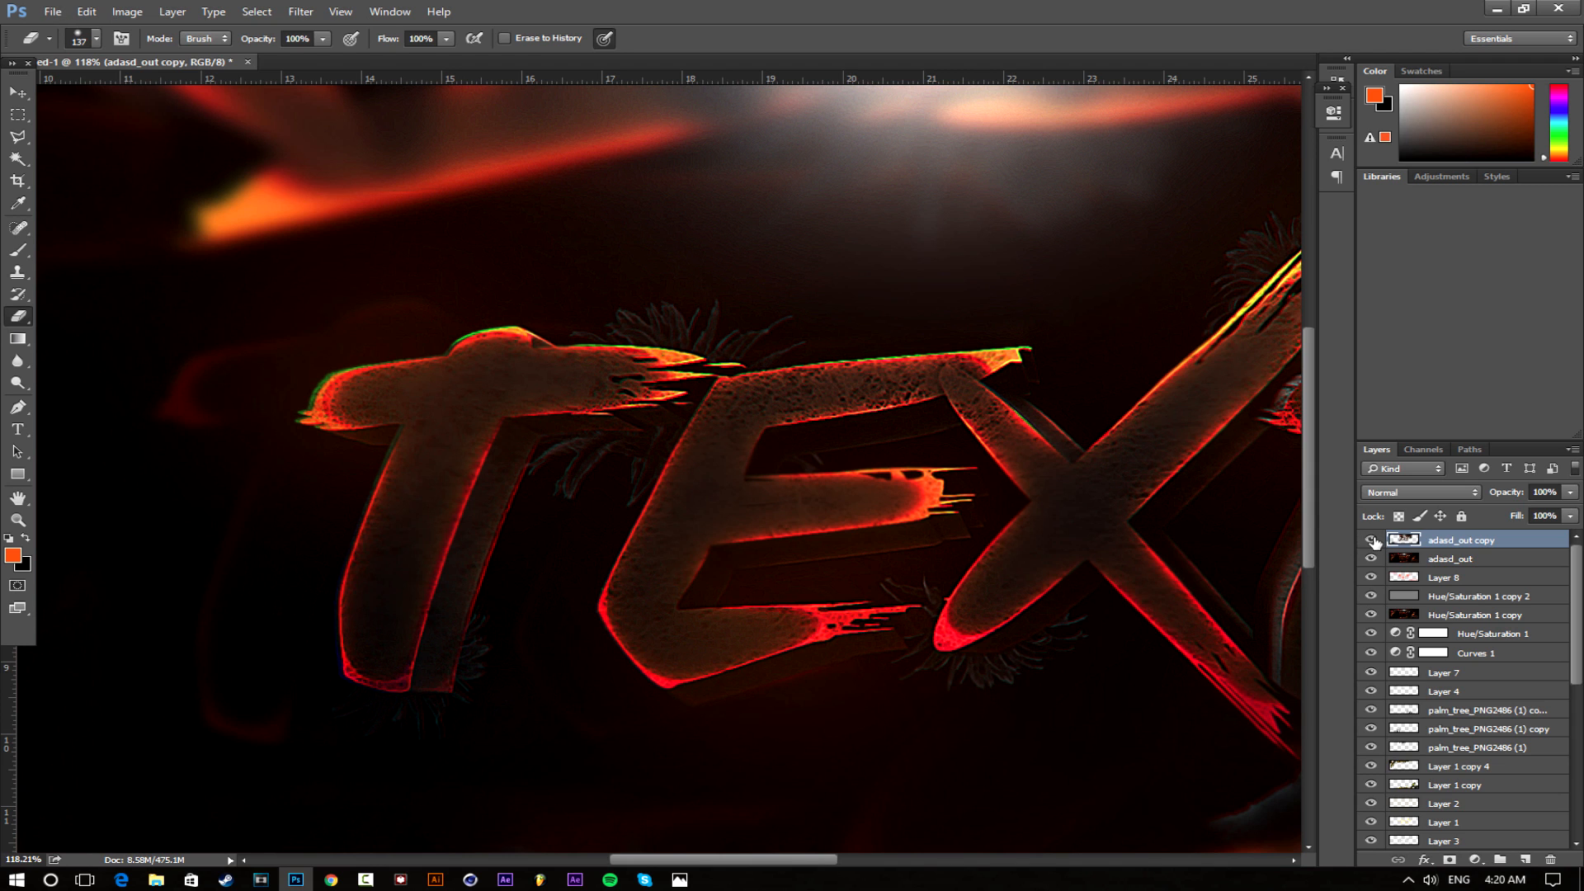
scroll(957, 474, down, 5)
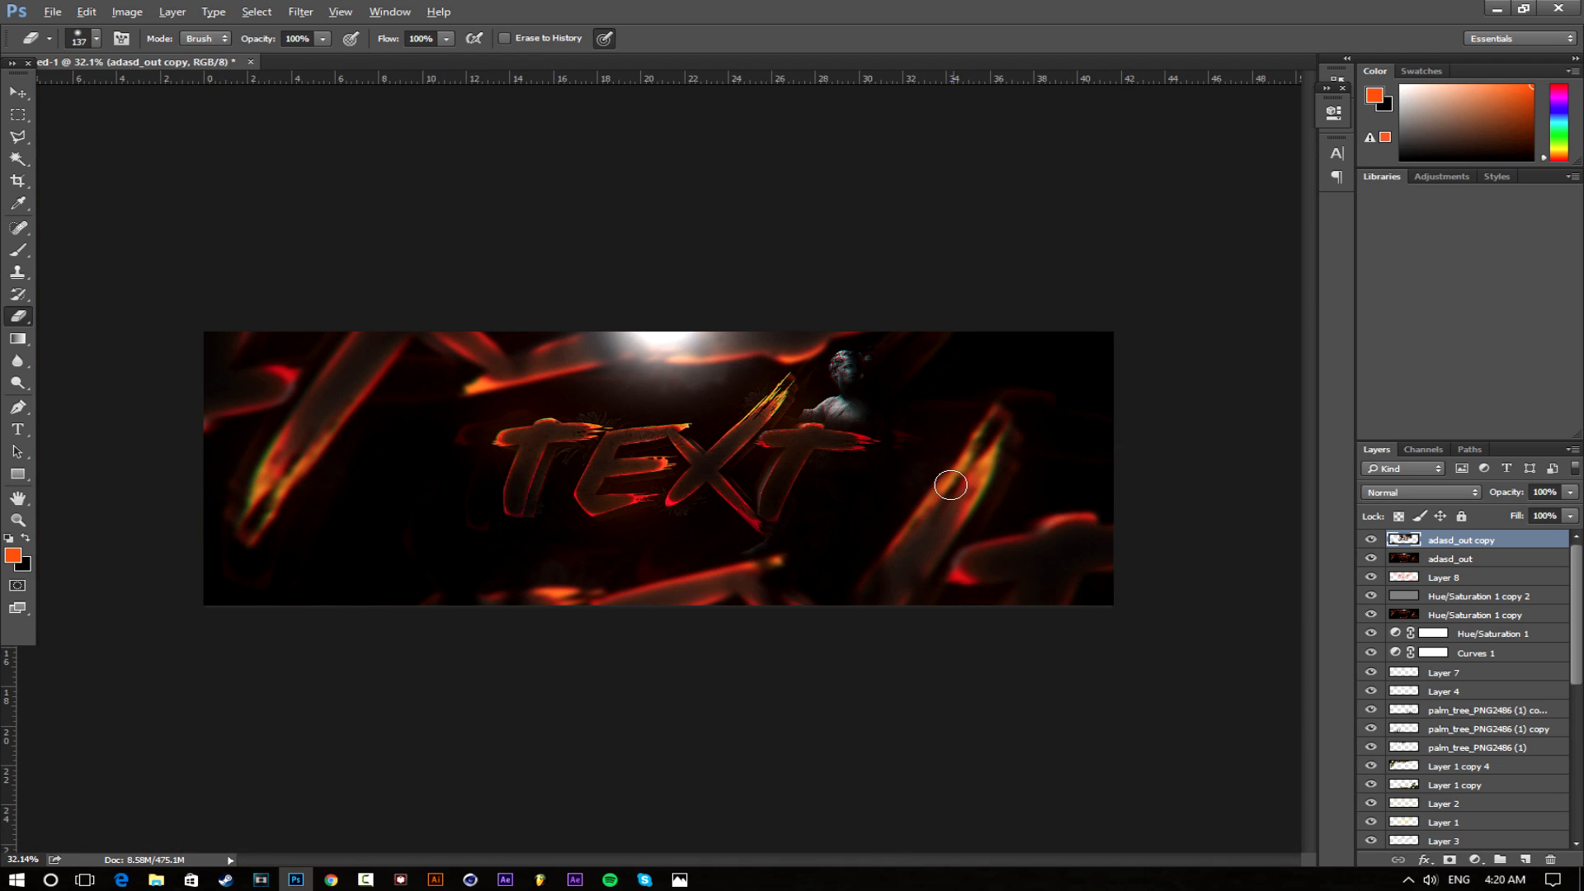
Merge the adasd_out copy and adasd_out layers into one layer
scroll(910, 474, up, 1)
right_click(1482, 568)
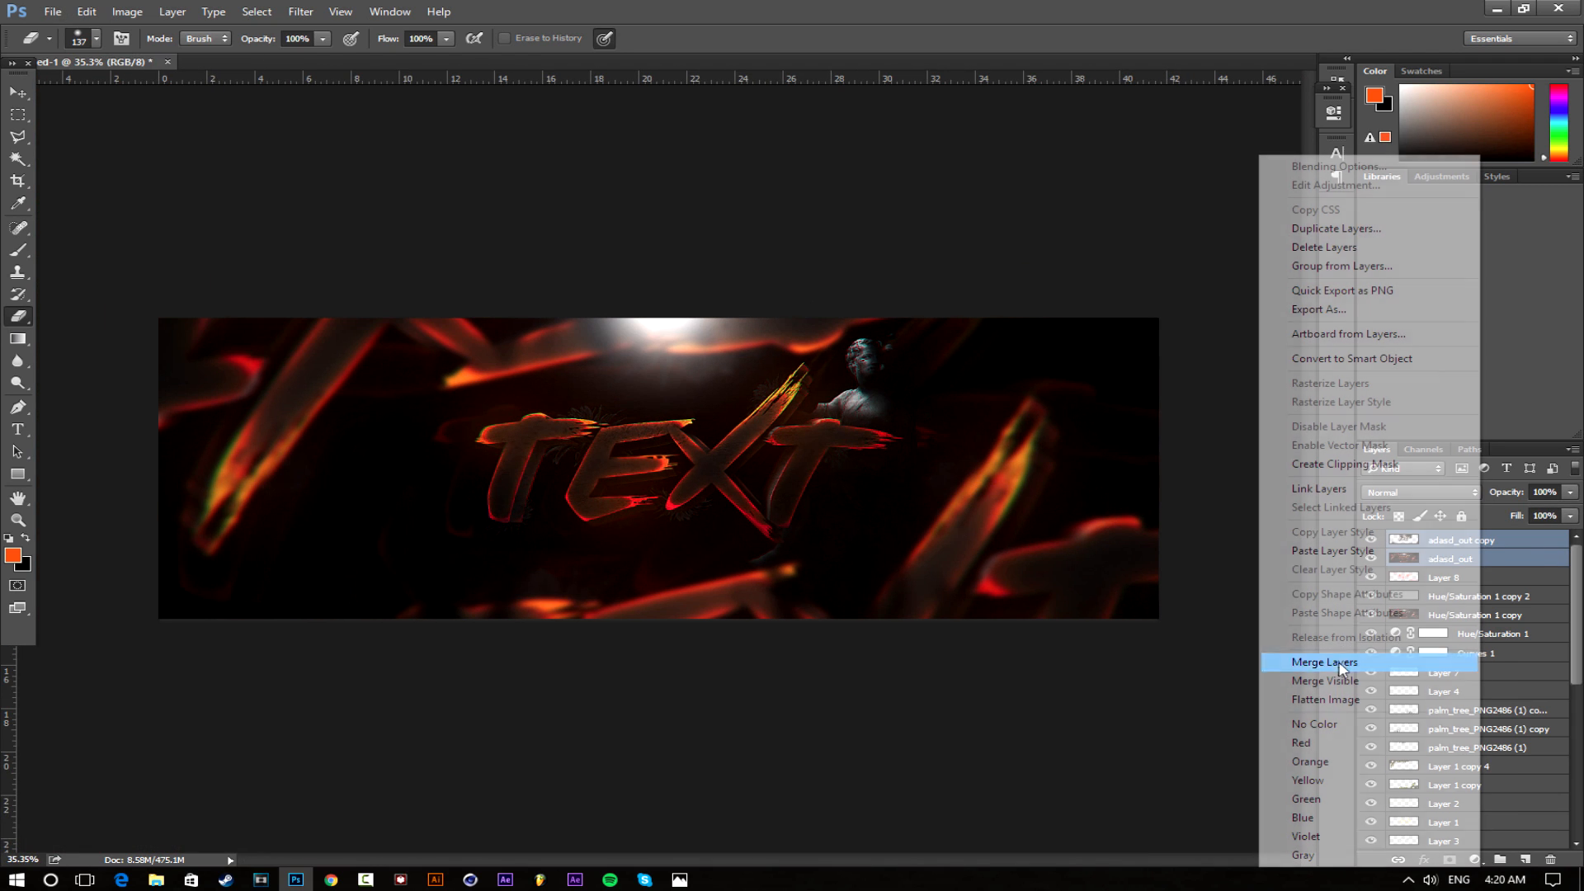
click(1439, 658)
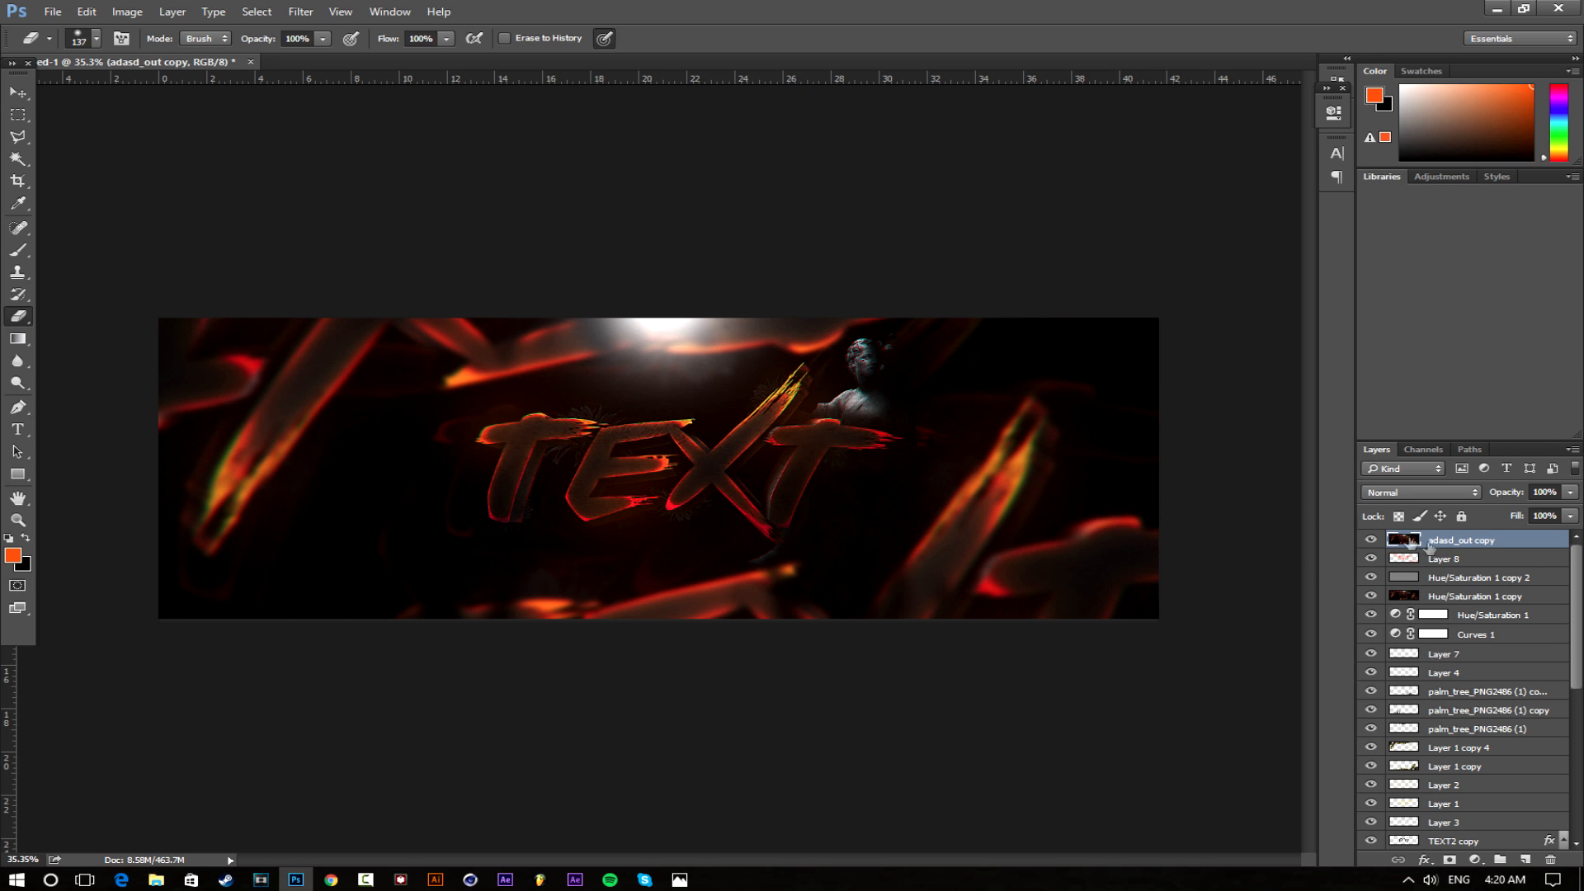
Duplicate the merged adasd_out copy layer and scale the duplicate up from its center to about 233%
right_click(1505, 538)
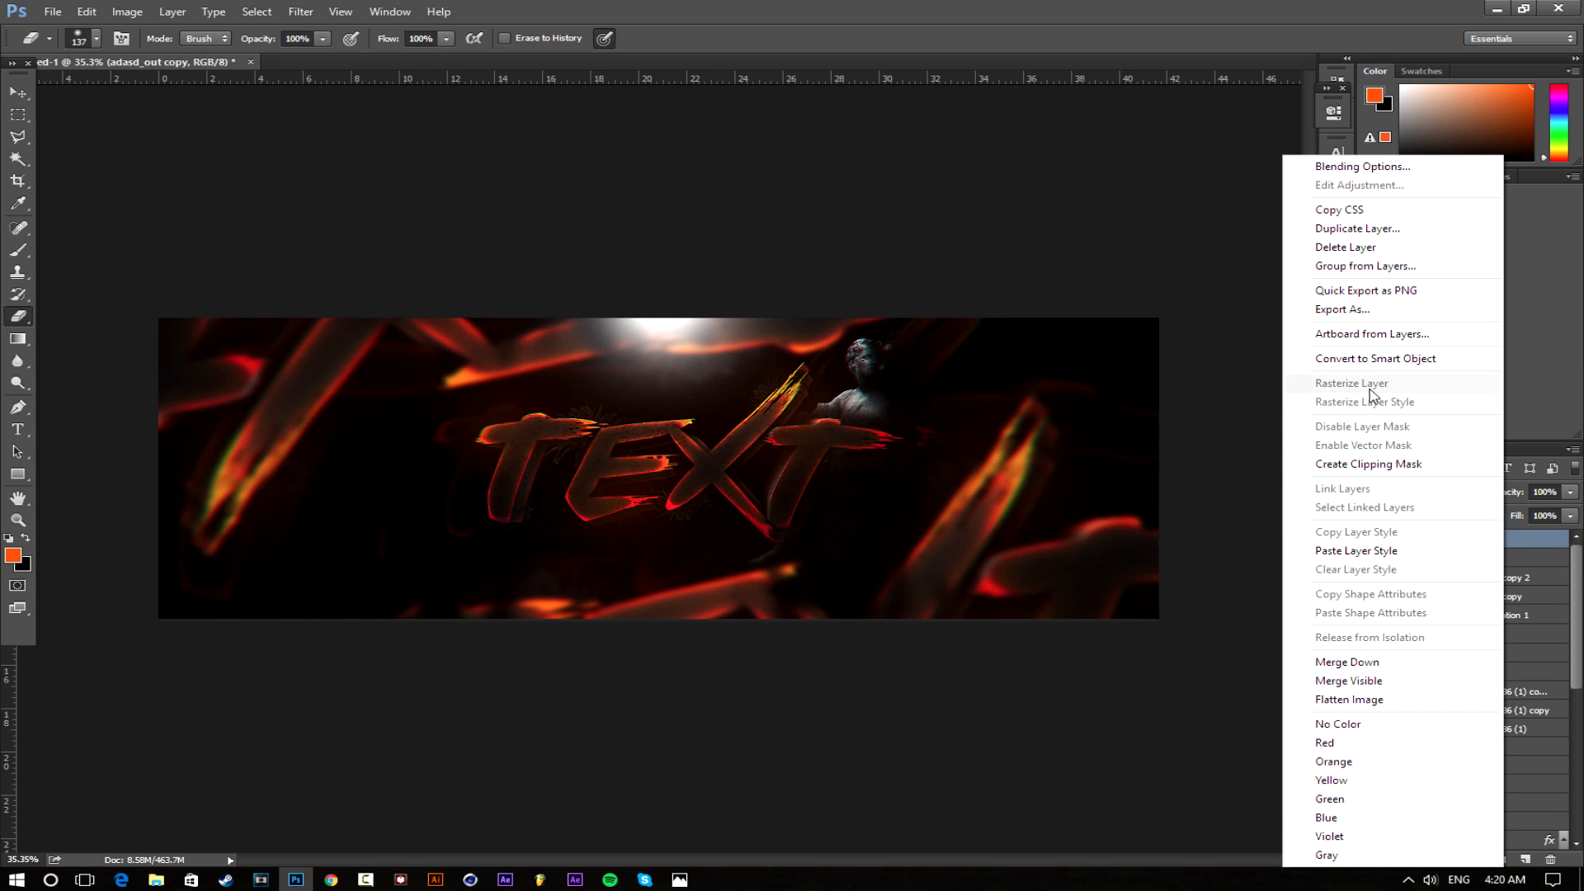
click(1353, 228)
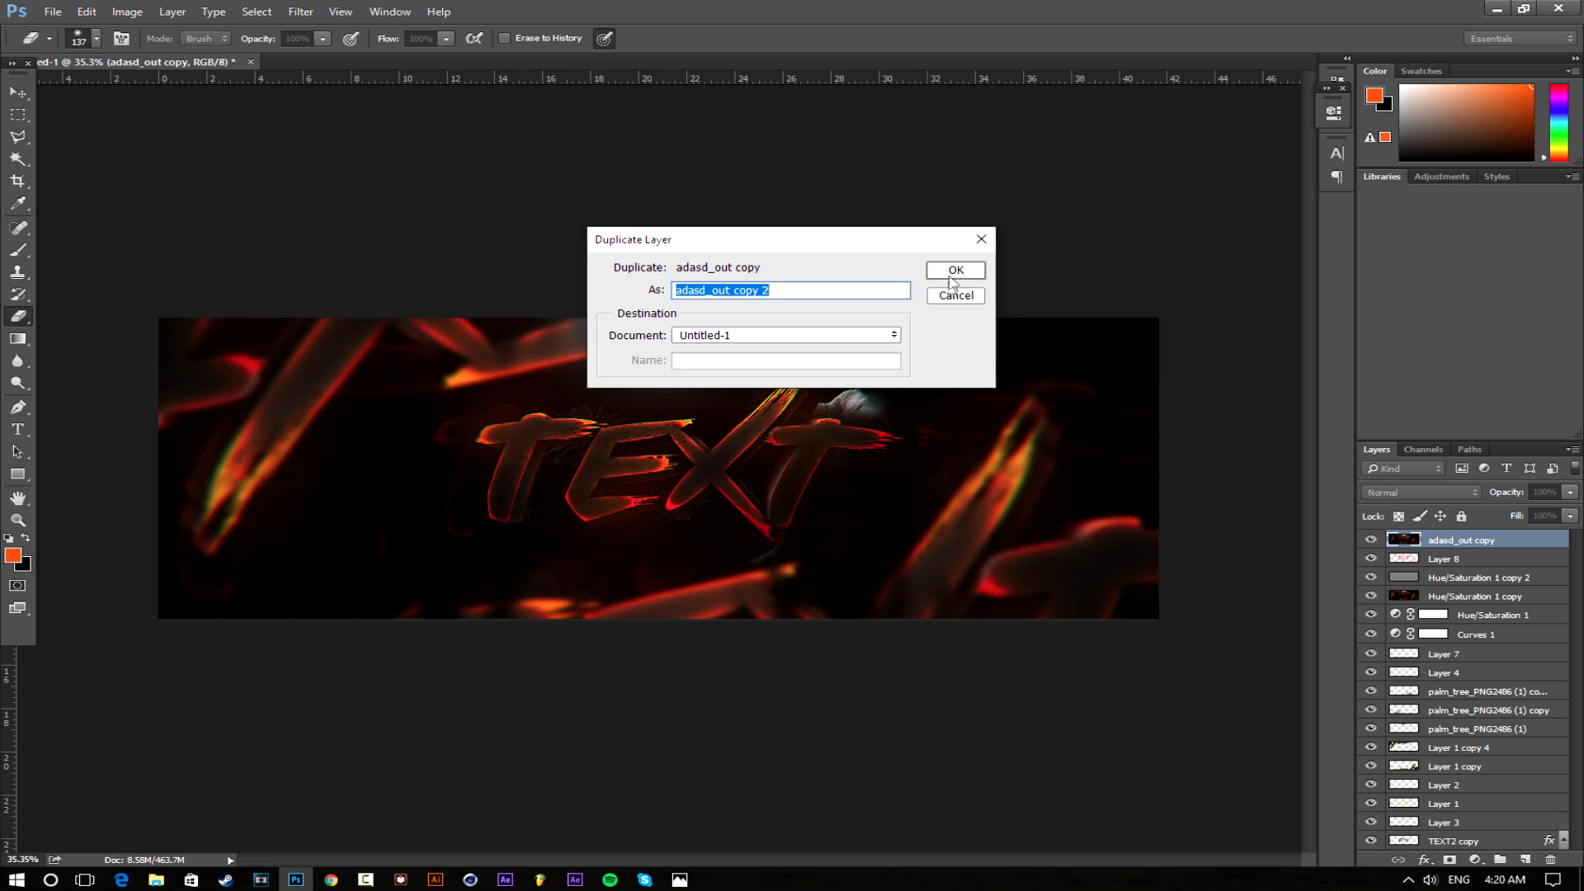
key(Return)
key(ctrl+minus)
key(ctrl+t)
drag(970, 375, 1411, 330)
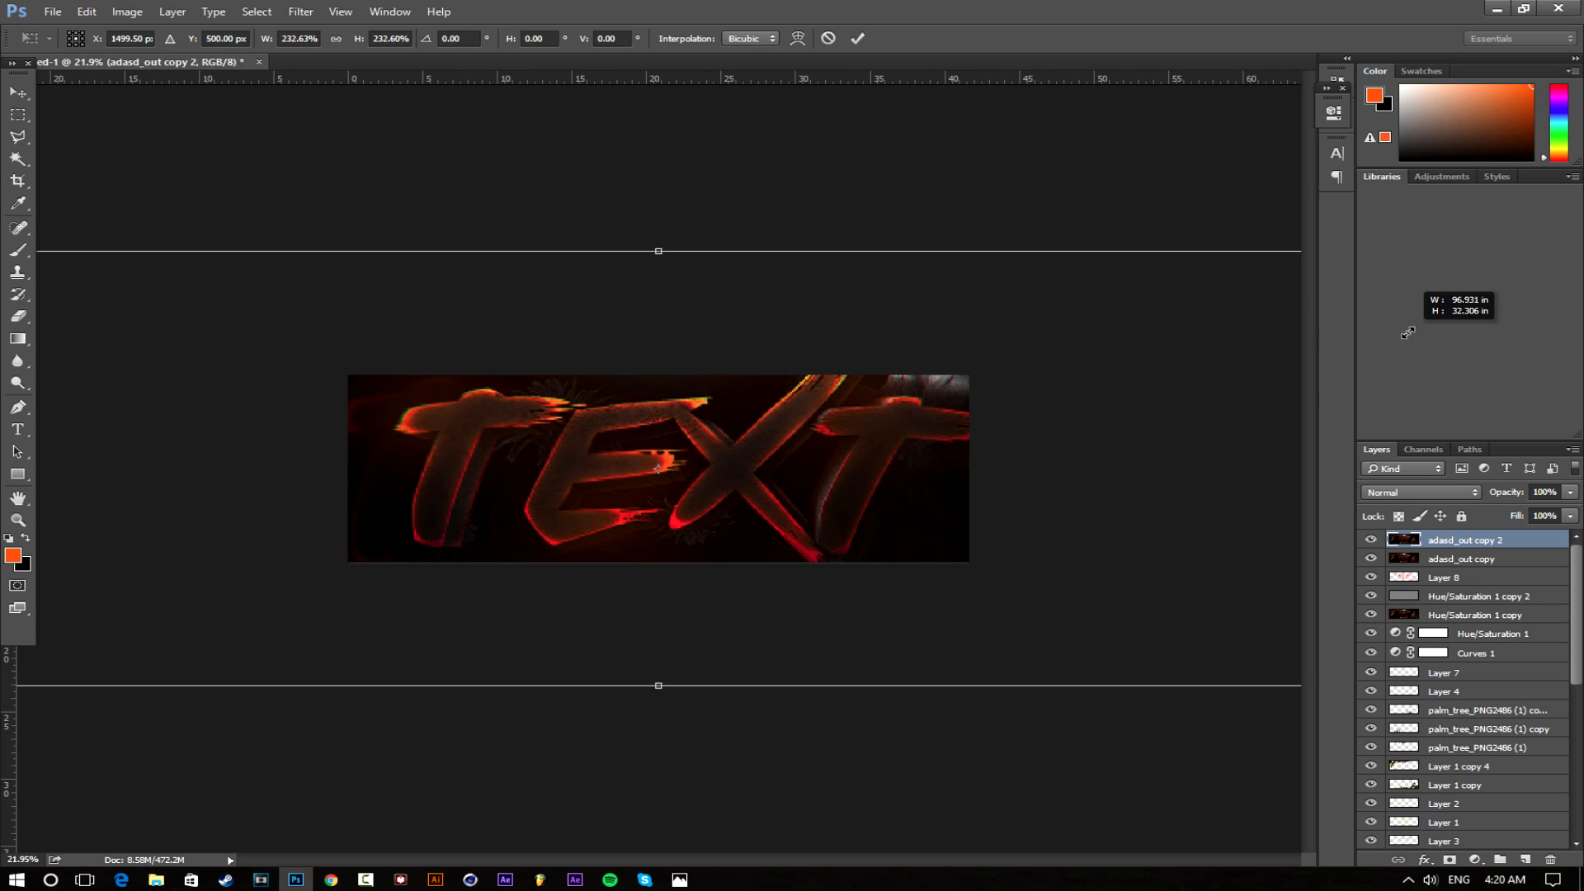
click(859, 40)
Erase the middle of the enlarged duplicate with a large soft eraser of about 521 to 557 px, uncovering the original TEXT lettering and statue
scroll(728, 456, up, 9)
scroll(795, 478, down, 3)
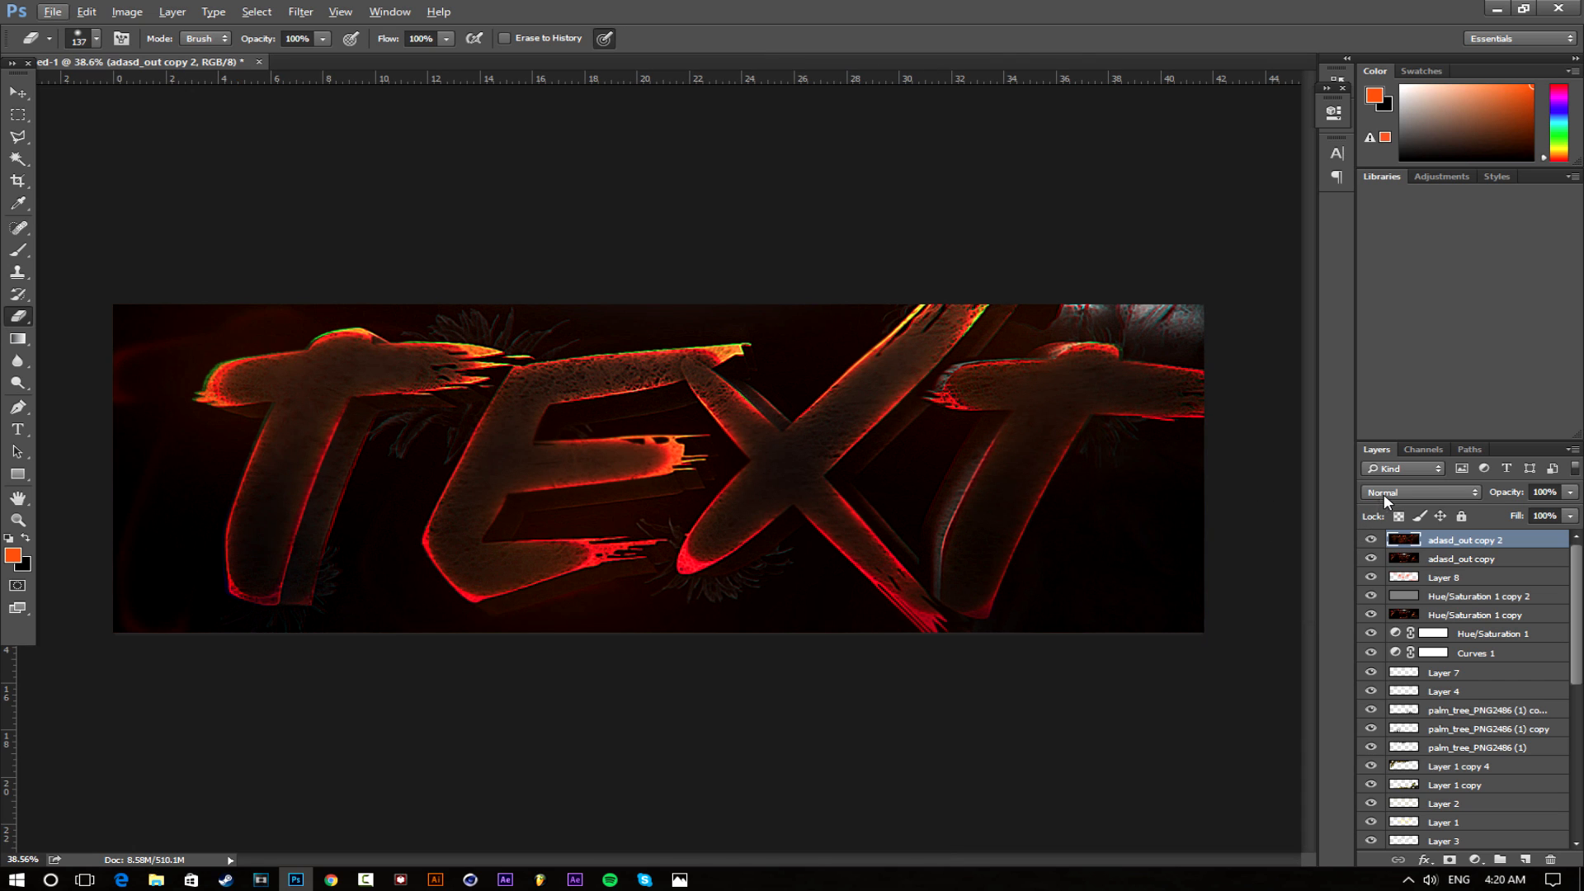
drag(532, 458, 726, 462)
click(619, 476)
mouse_move(545, 463)
mouse_down()
mouse_move(490, 473)
mouse_move(543, 464)
mouse_move(511, 449)
mouse_move(597, 486)
mouse_move(854, 466)
mouse_move(845, 456)
mouse_move(901, 401)
mouse_move(878, 361)
mouse_up()
mouse_move(591, 370)
mouse_down()
mouse_move(655, 336)
mouse_move(552, 314)
mouse_move(574, 299)
mouse_move(715, 373)
mouse_move(772, 347)
mouse_move(795, 313)
mouse_up()
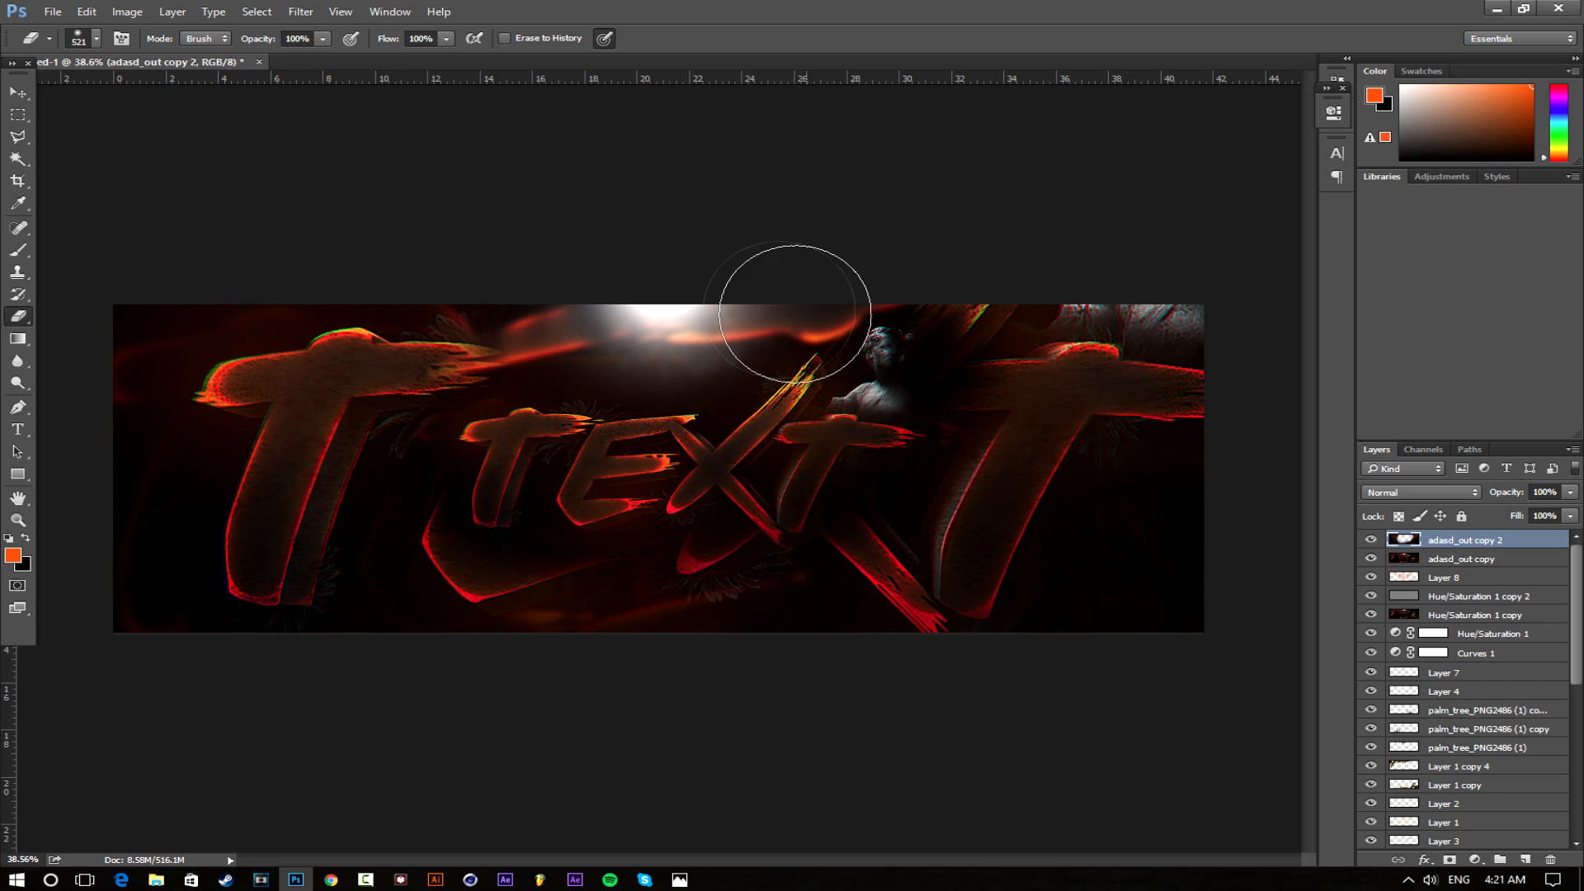
alt+right_click(681, 391)
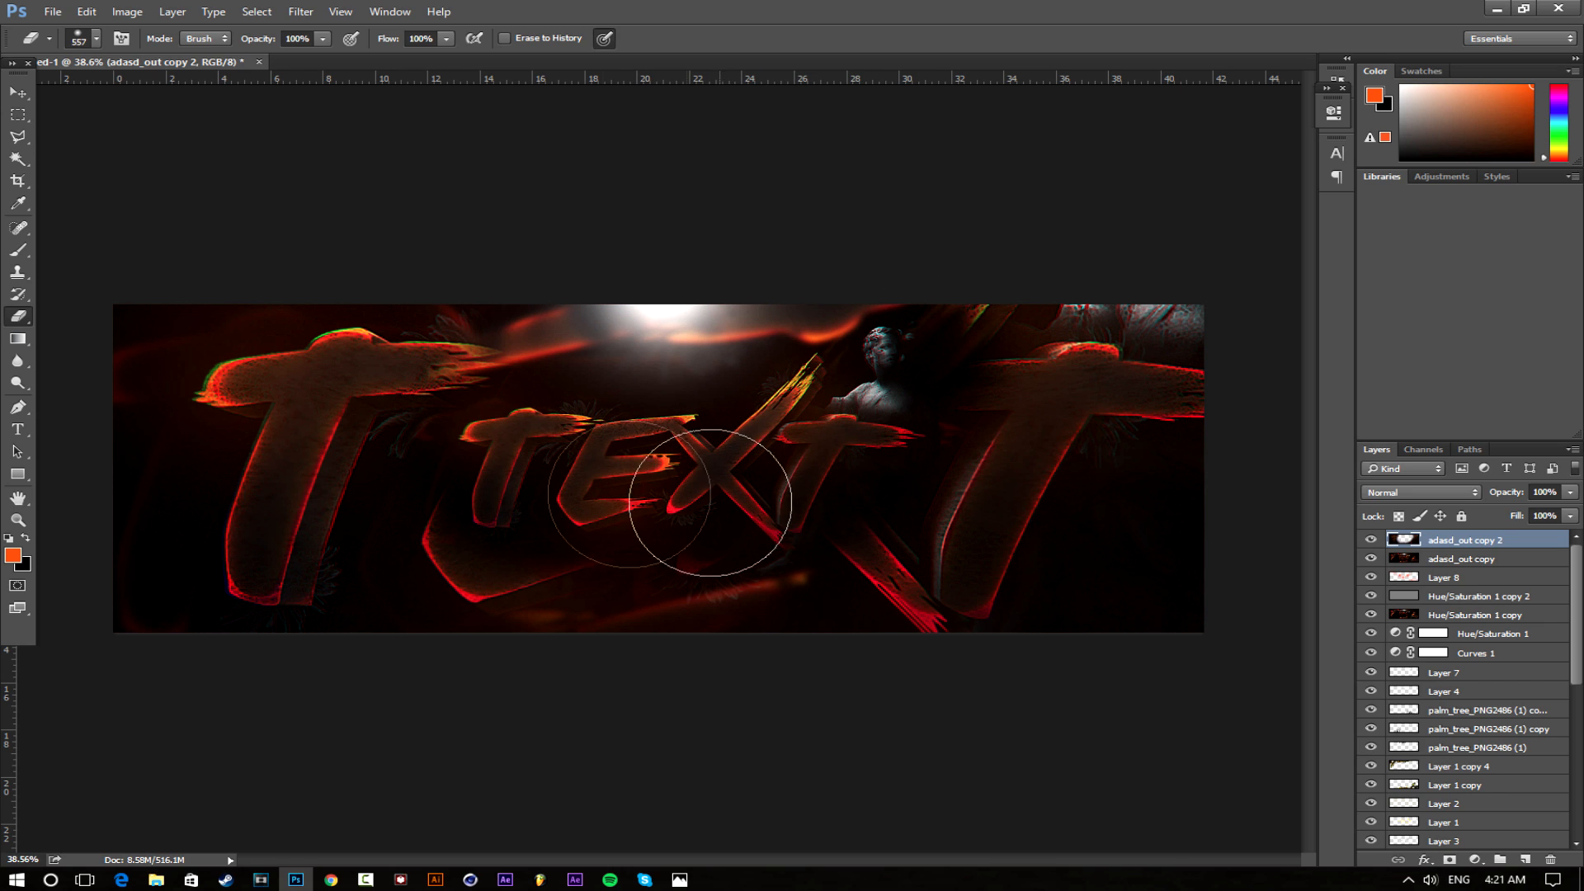
alt+right_click(204, 469)
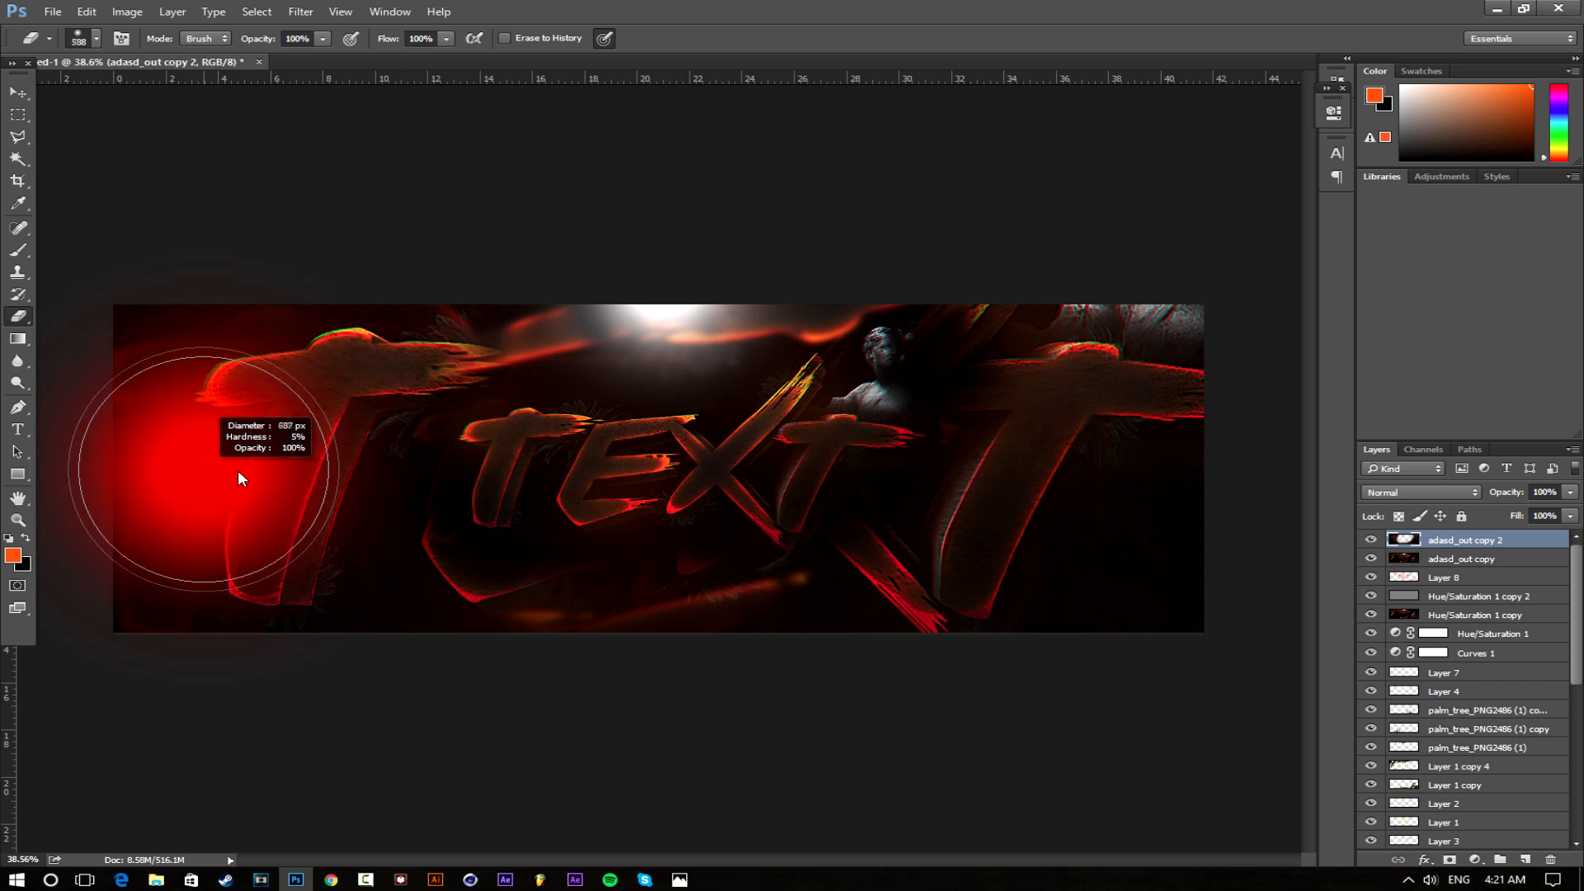
click(355, 422)
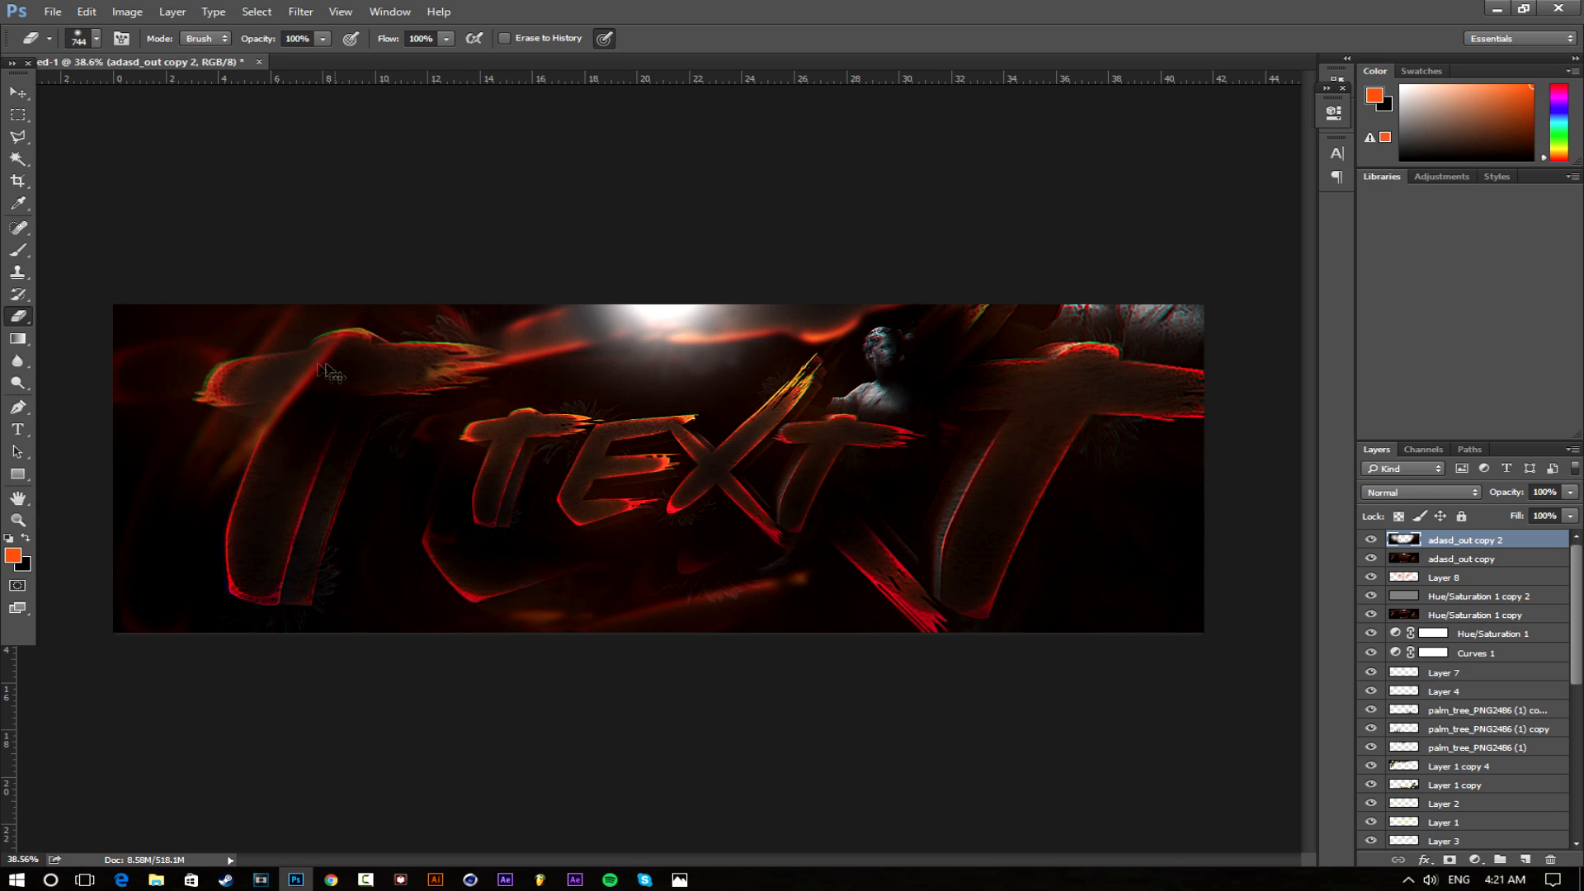
key(ctrl+z)
Try out blend modes on the adasd_out copy 2 layer and set it to Darker Color
click(1403, 492)
click(1403, 551)
scroll(1376, 499, down, 3)
key(Down)
key(Up)
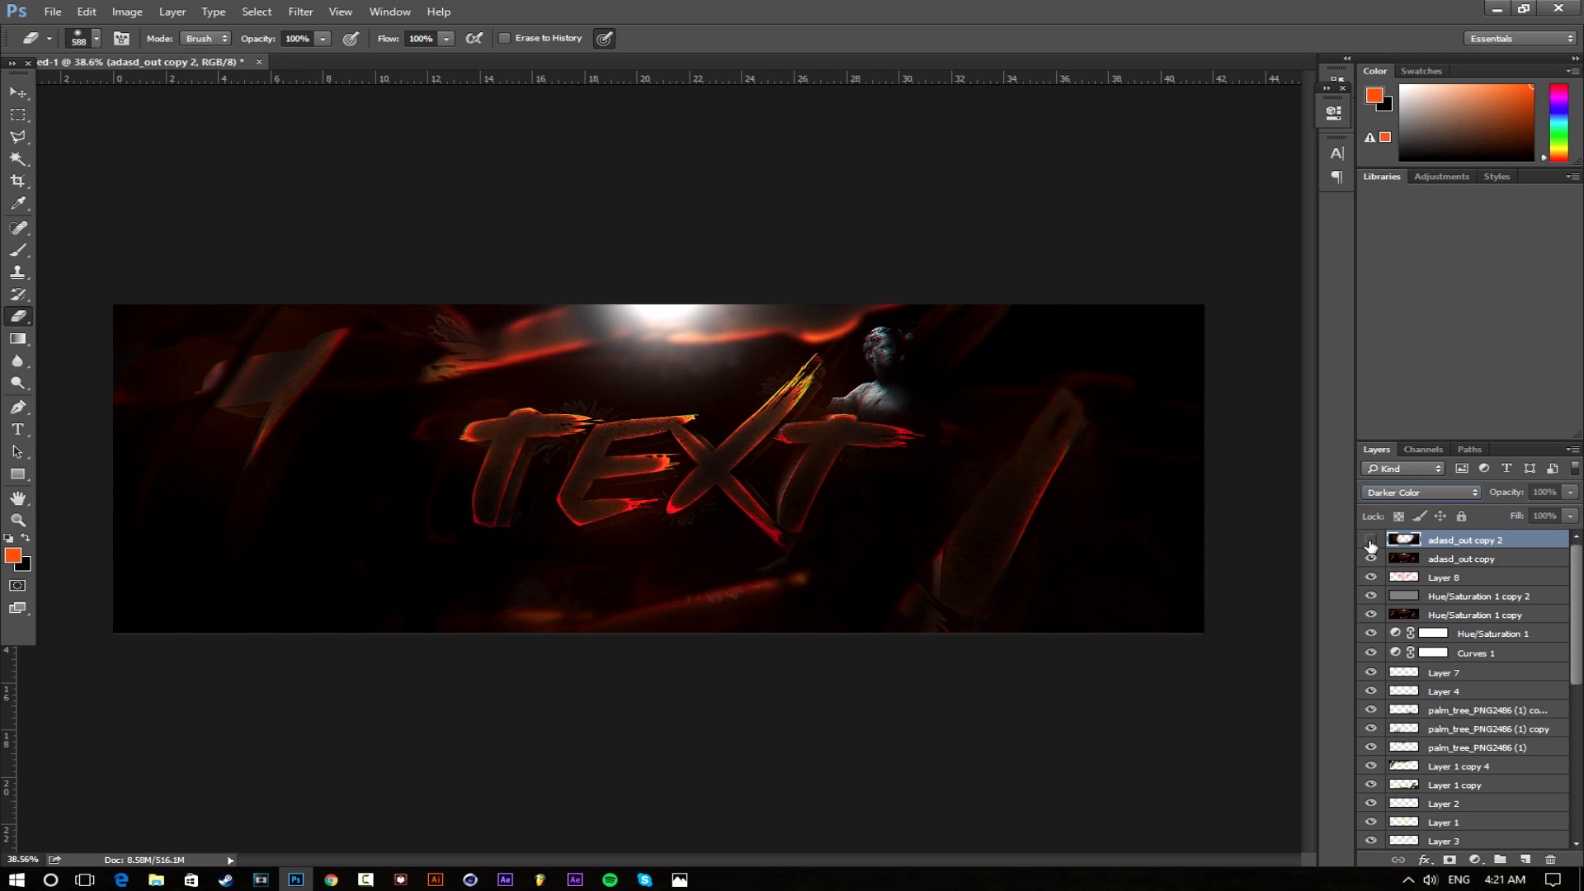
Set the adasd_out copy 2 layer's blend mode to Lighter Color and compare the banner with and without the layer
click(1387, 495)
click(1382, 495)
key(Down)
key(Down)
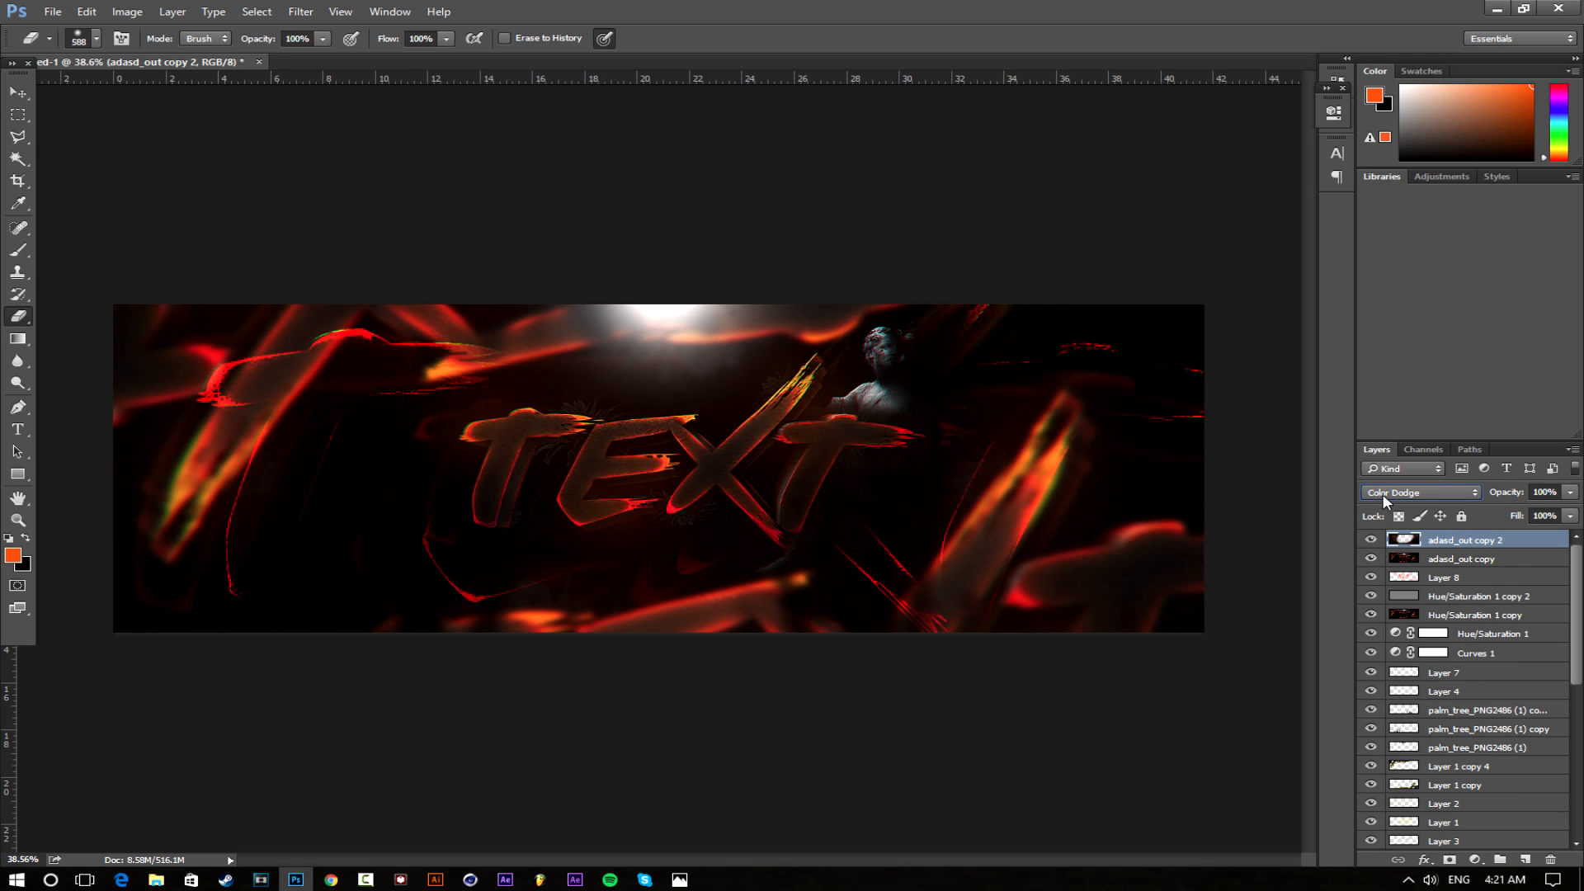
key(Down)
key(Down)
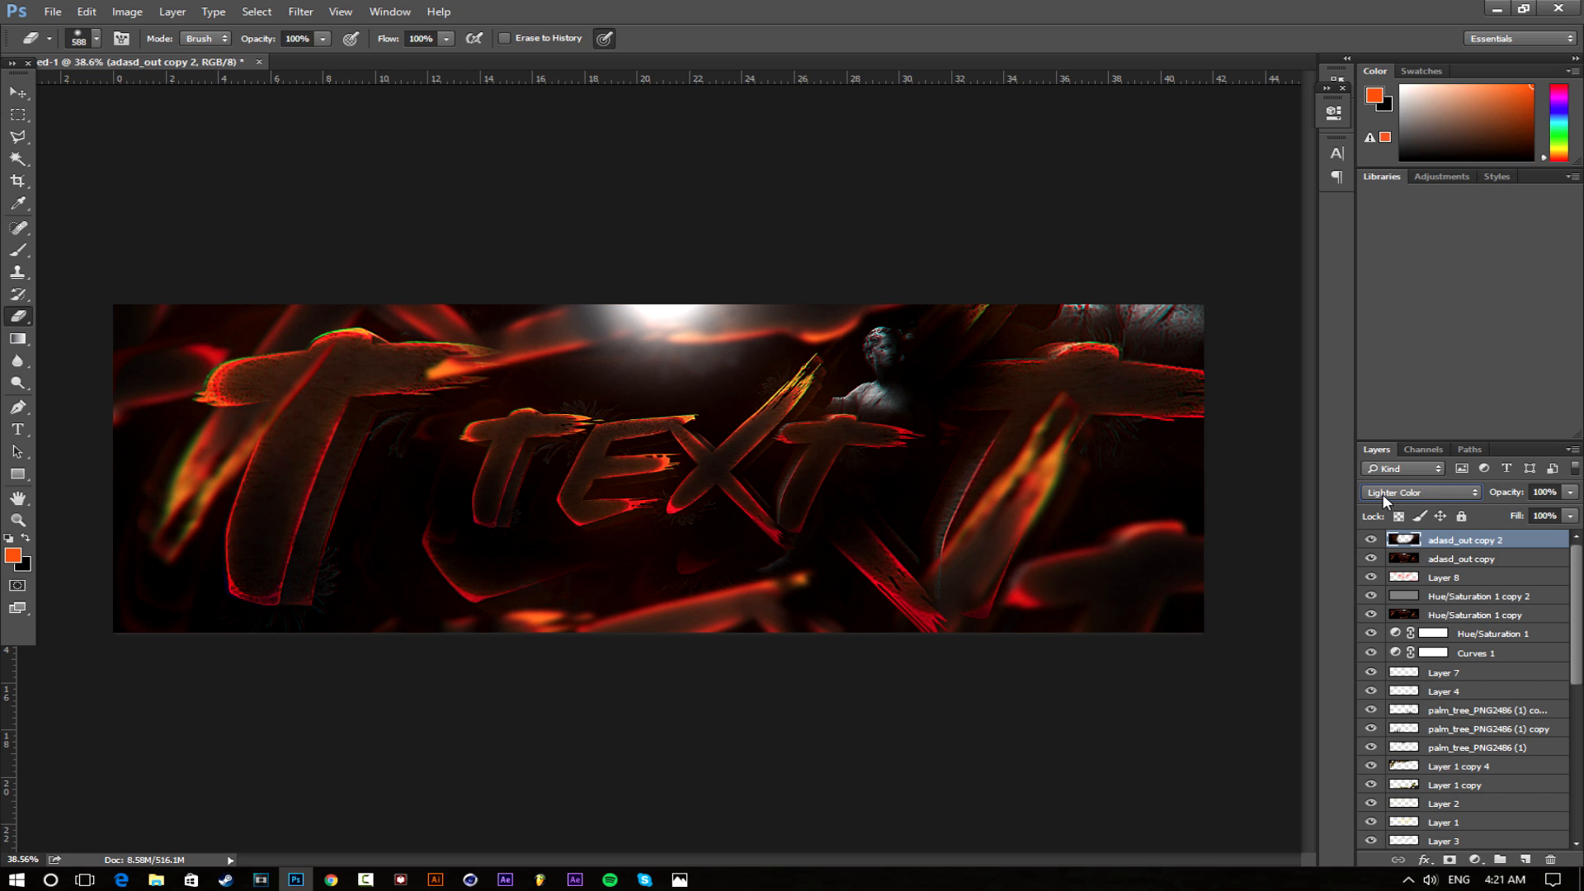
click(1371, 540)
click(1370, 540)
click(1371, 540)
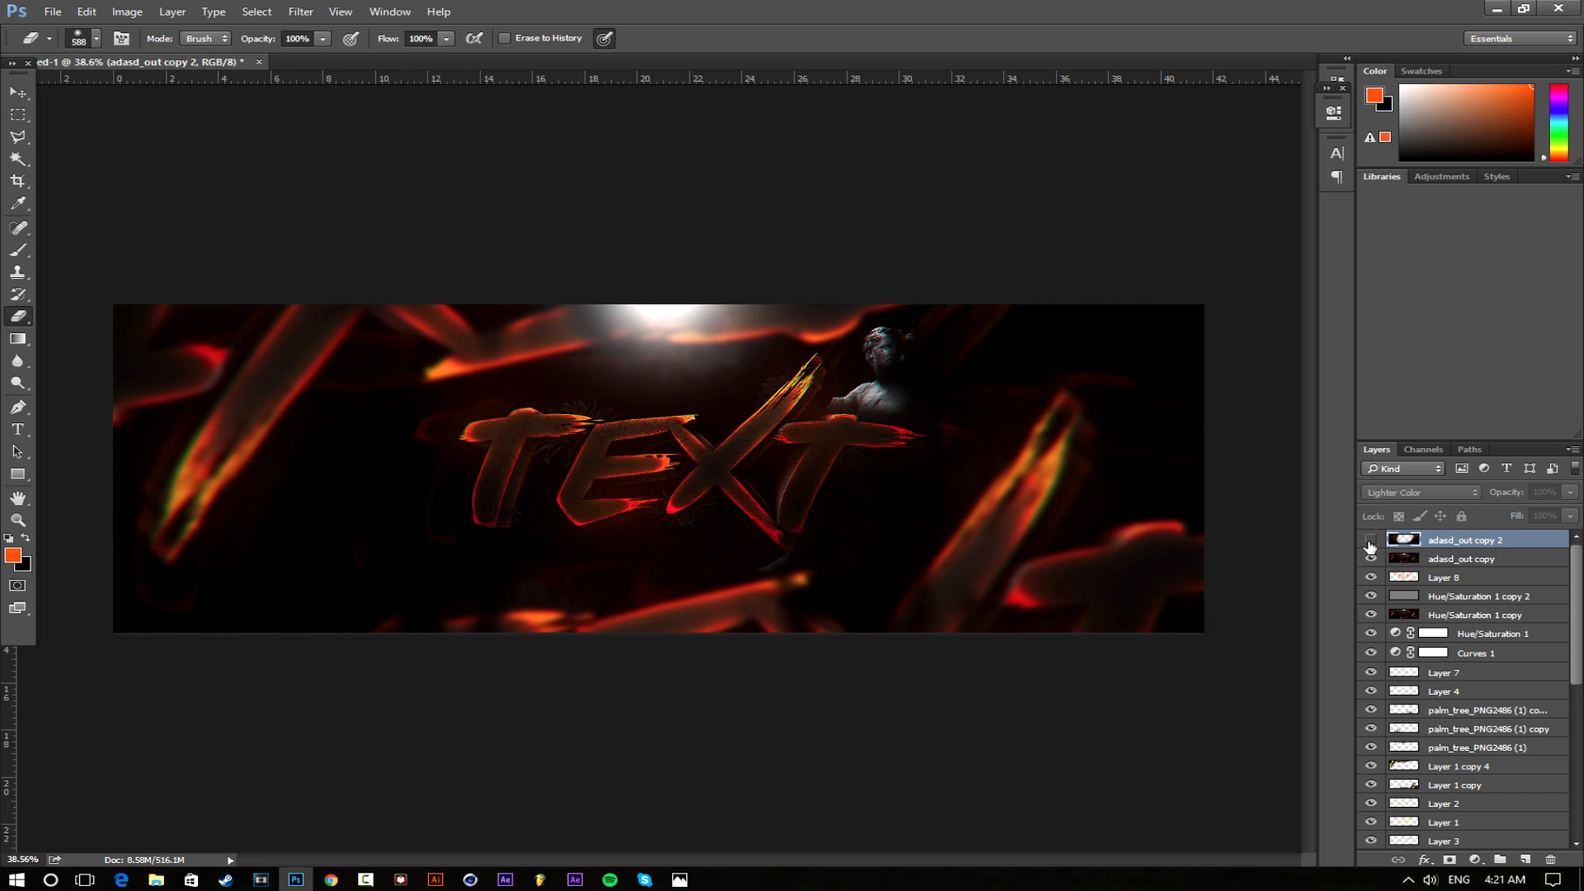
click(1371, 540)
Erase the crossbar of the enlarged left T and parts of the enlarged right T, starting with an eraser of about 427 px
alt+right_click(363, 382)
mouse_move(360, 325)
mouse_down()
mouse_move(324, 315)
mouse_move(207, 386)
mouse_move(236, 378)
mouse_move(200, 459)
mouse_move(180, 484)
mouse_move(163, 477)
mouse_move(344, 278)
mouse_move(464, 319)
mouse_move(459, 307)
mouse_move(454, 354)
mouse_up()
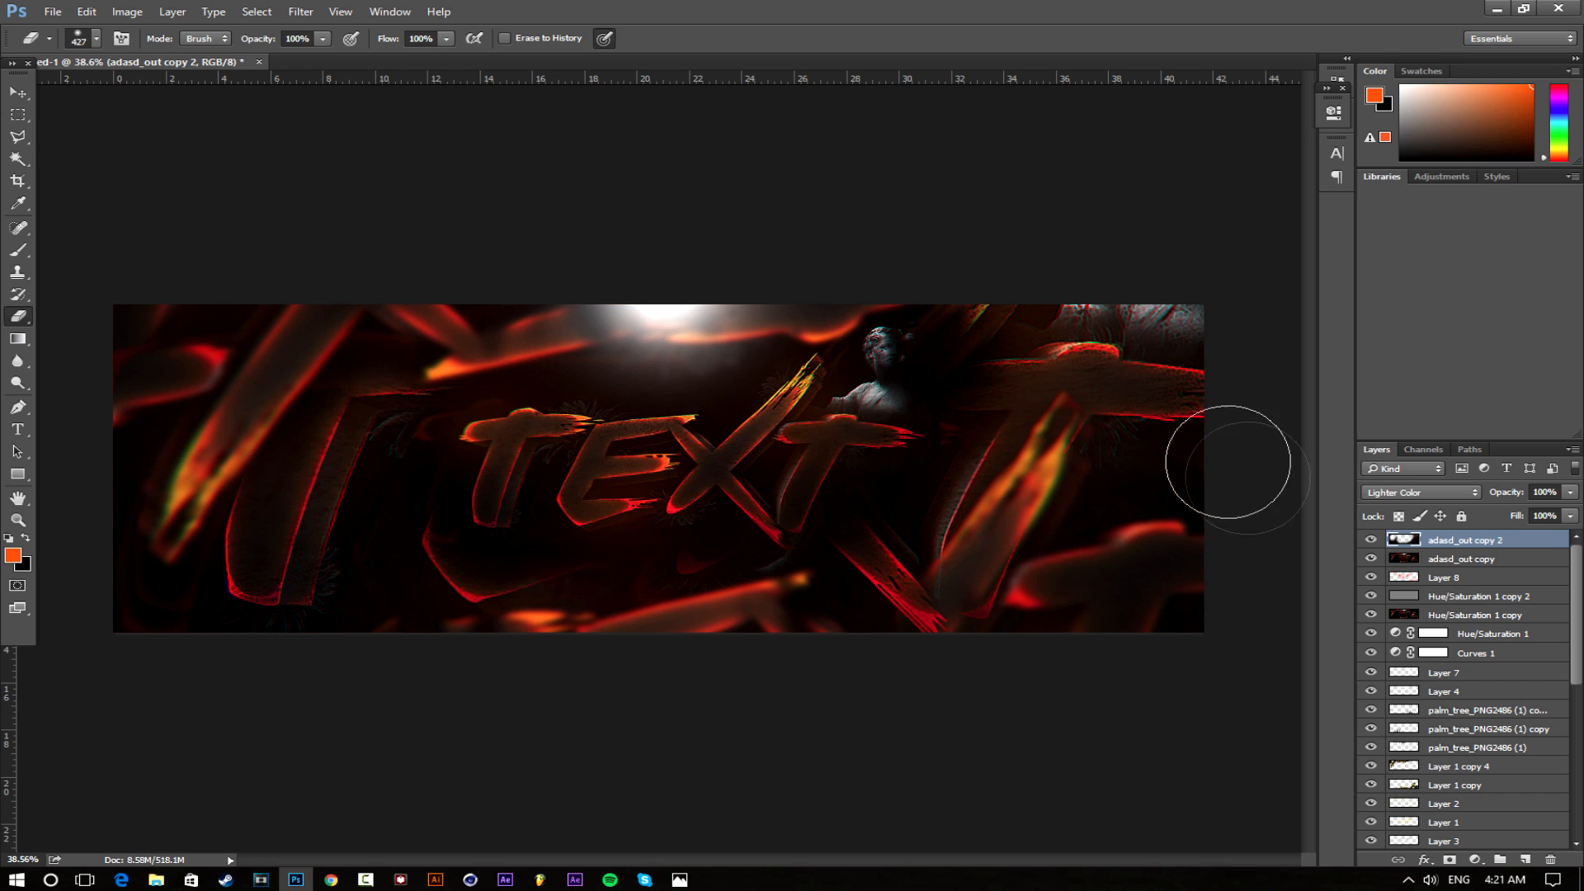
click(1371, 541)
click(1371, 541)
alt+right_click(1077, 513)
mouse_move(1009, 508)
mouse_down()
mouse_move(966, 556)
mouse_move(972, 600)
mouse_move(993, 604)
mouse_move(1077, 409)
mouse_move(1086, 477)
mouse_up()
click(1371, 540)
click(1372, 541)
Fade the banner's upper-right corner, the enlarged left T and the lower-right X stroke with soft erasers of about 702, 910 and 469 px
alt+right_click(1125, 396)
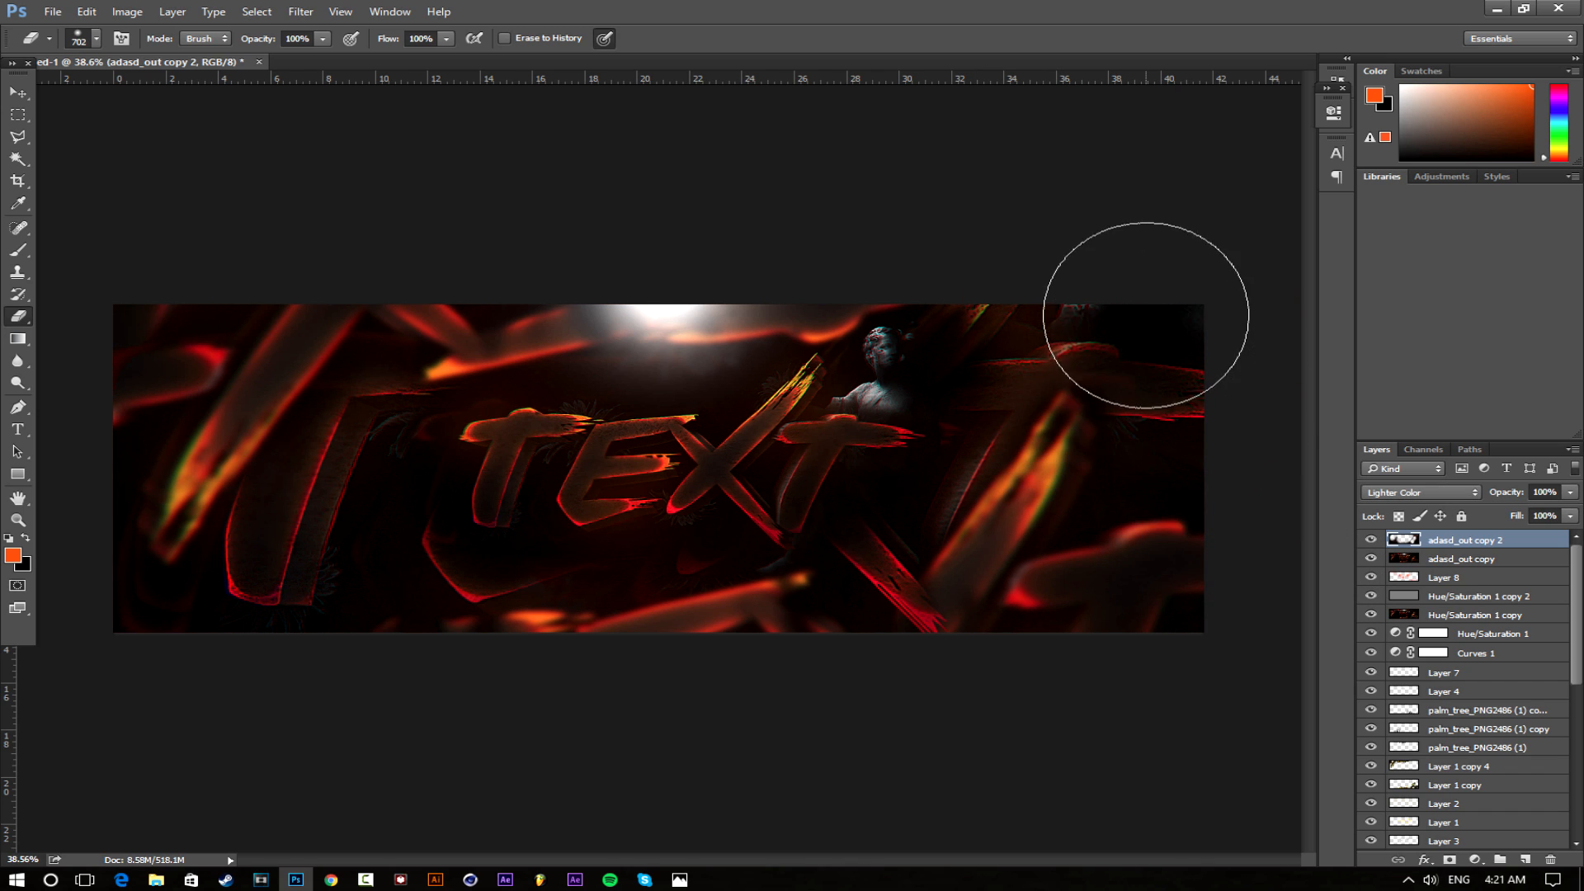
alt+right_click(421, 435)
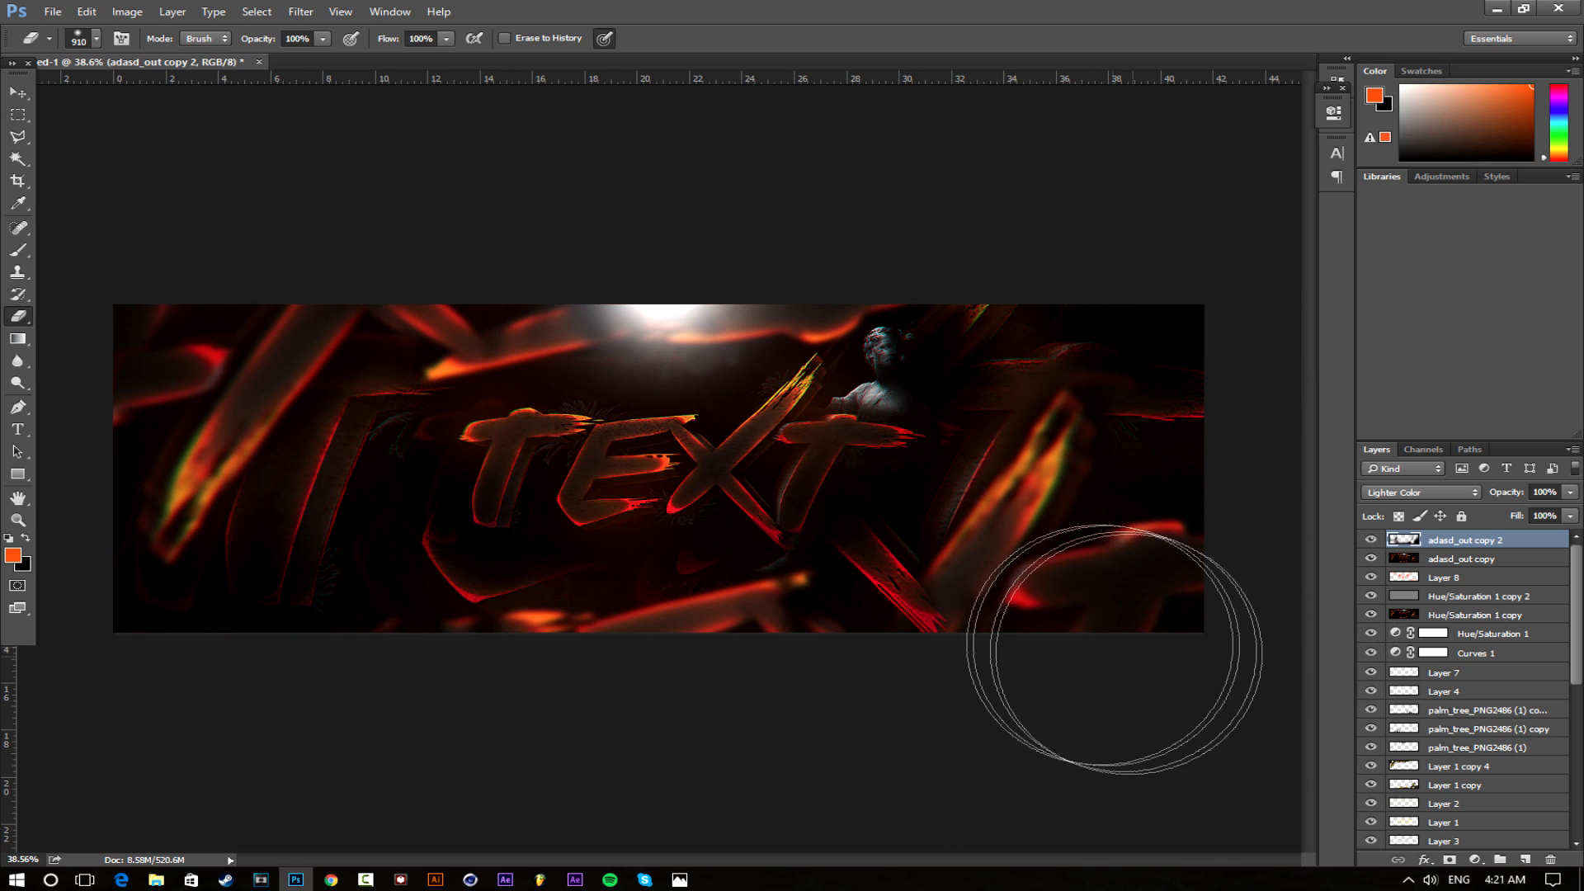
alt+right_click(982, 627)
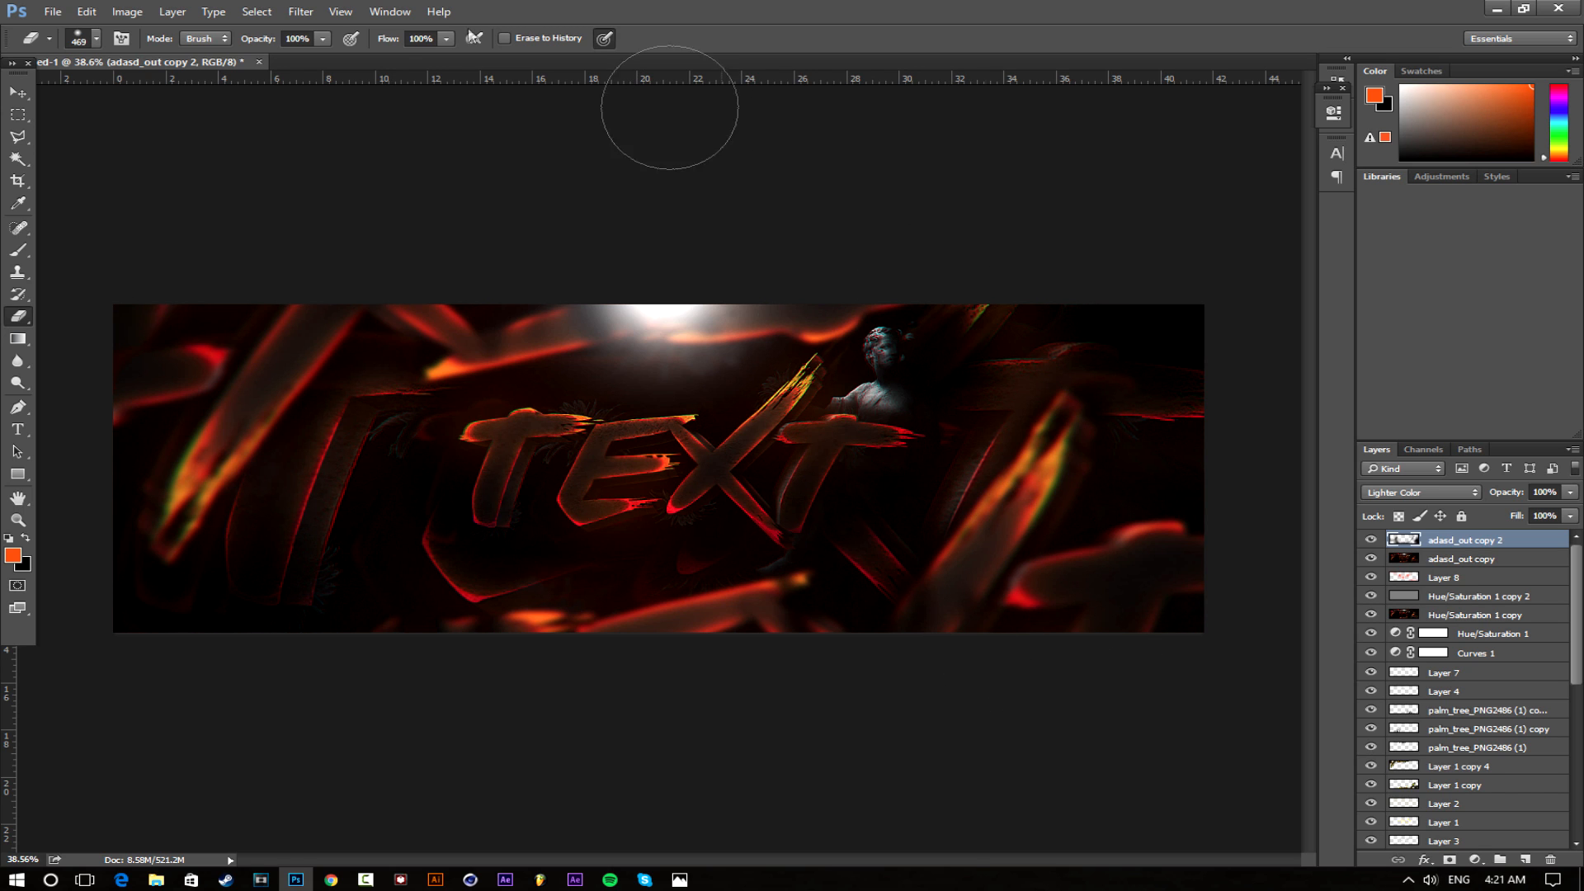
Apply a Gaussian Blur with a radius of 2.4 pixels to the adasd_out copy 2 layer
click(301, 12)
mouse_move(360, 200)
click(635, 264)
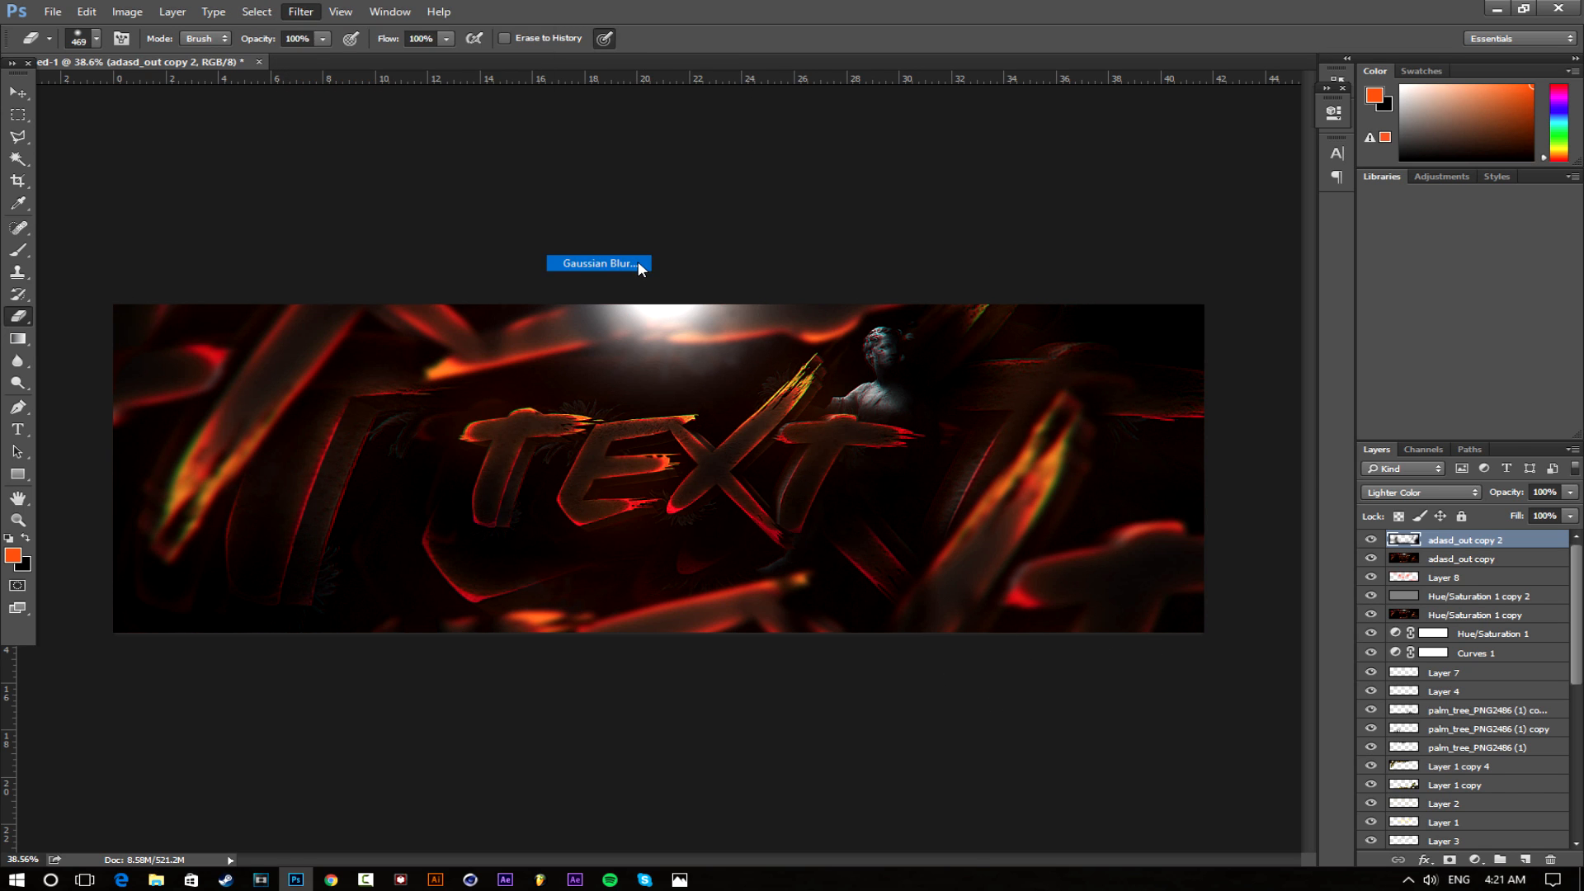
drag(1309, 454, 1257, 466)
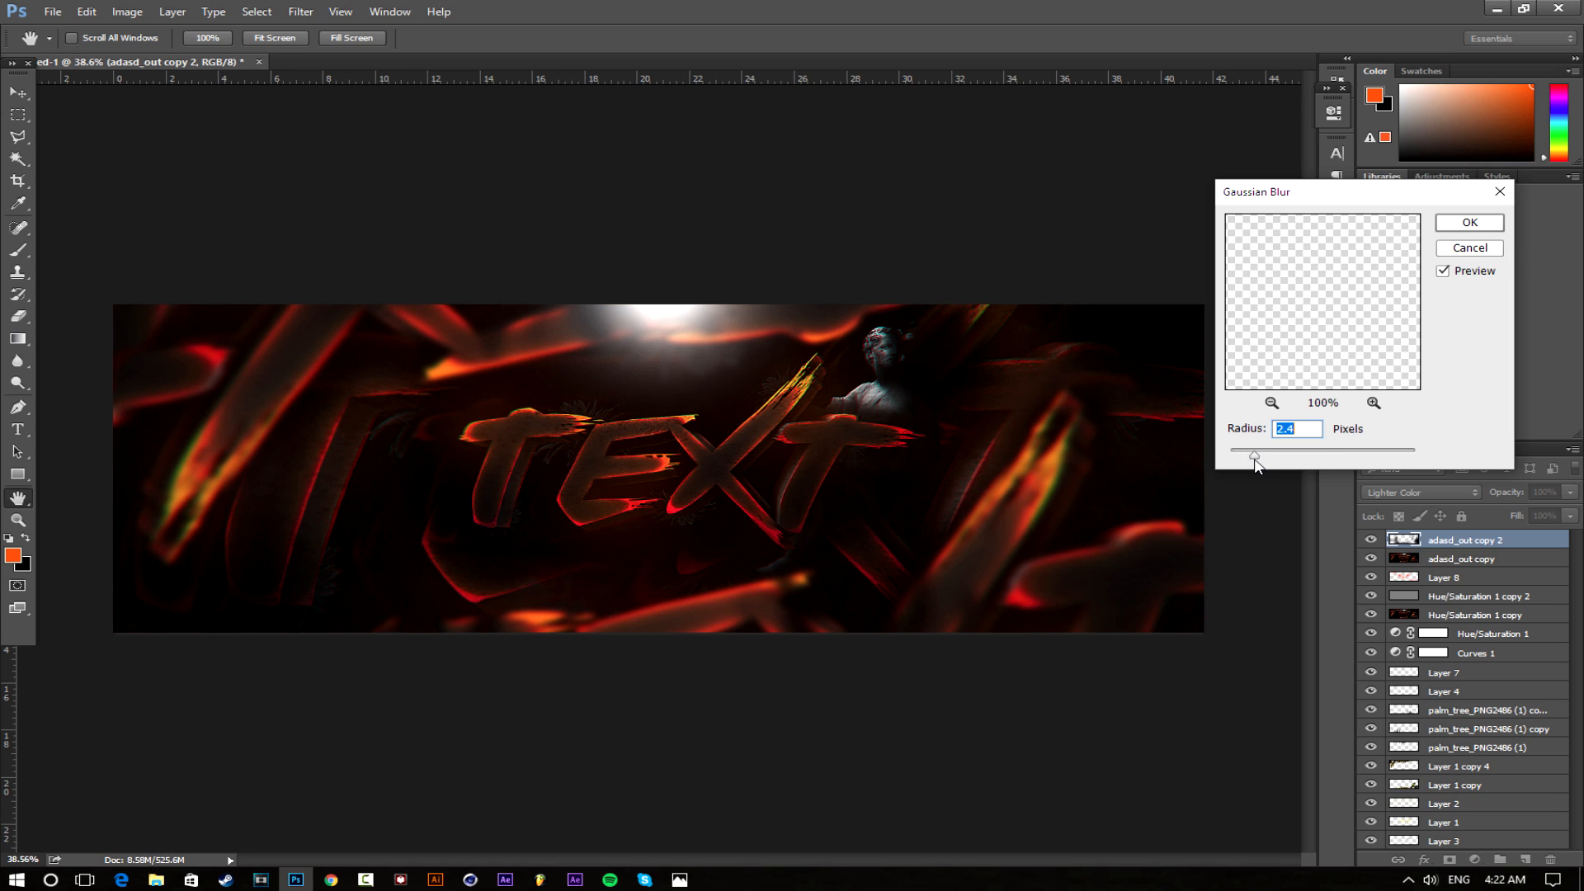
key(Return)
Add a Curves adjustment layer above adasd_out copy 2 and pull the lower part of the RGB curve slightly down to darken the banner
click(1474, 859)
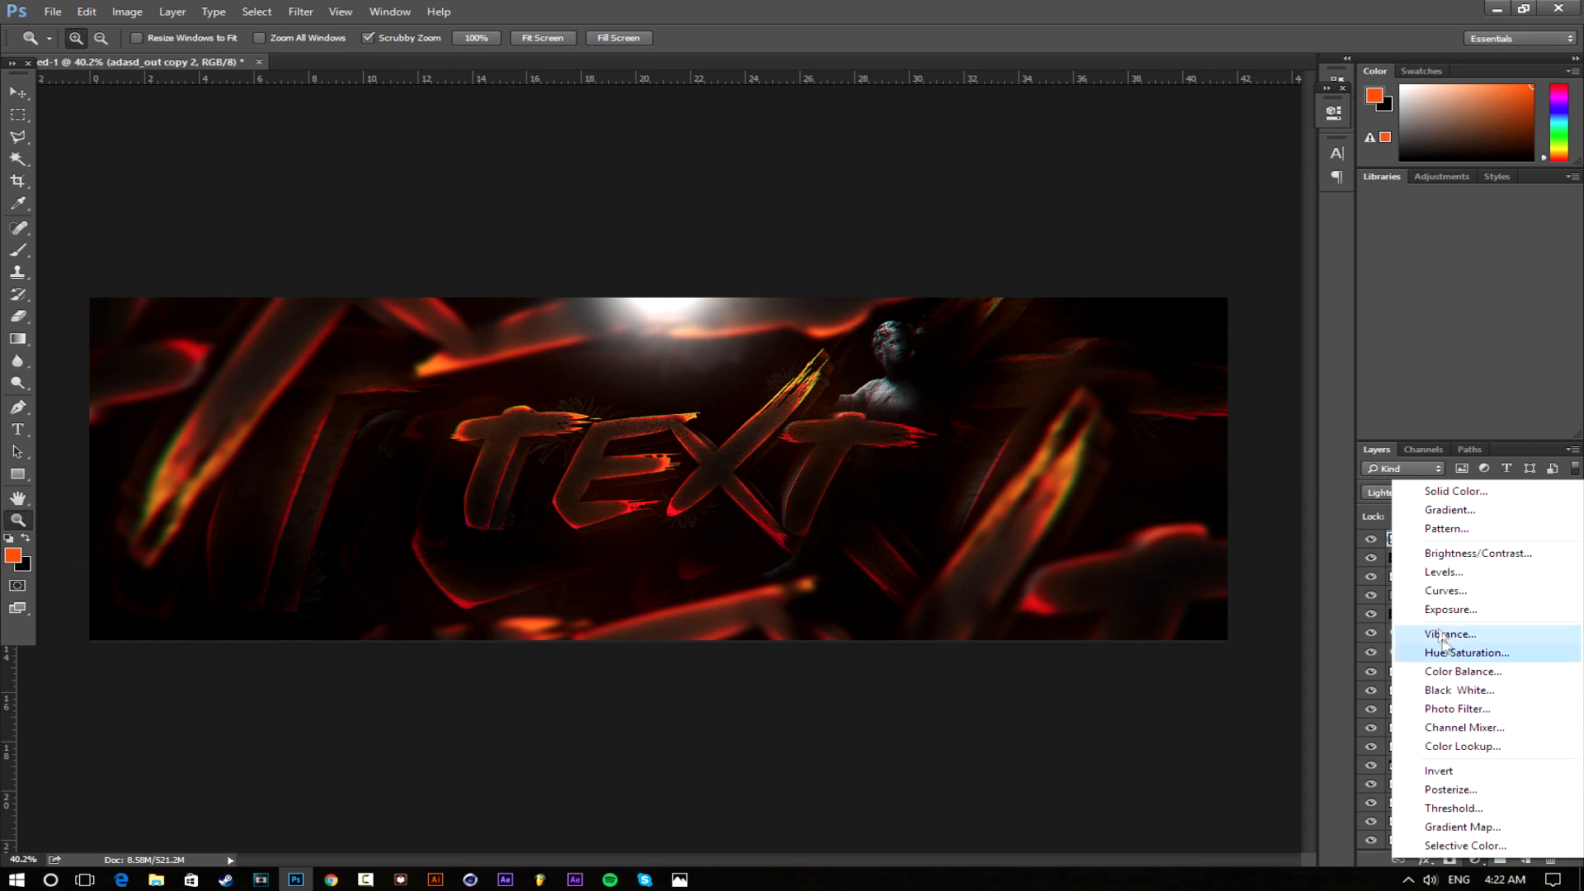
click(1440, 601)
drag(1167, 329, 1160, 315)
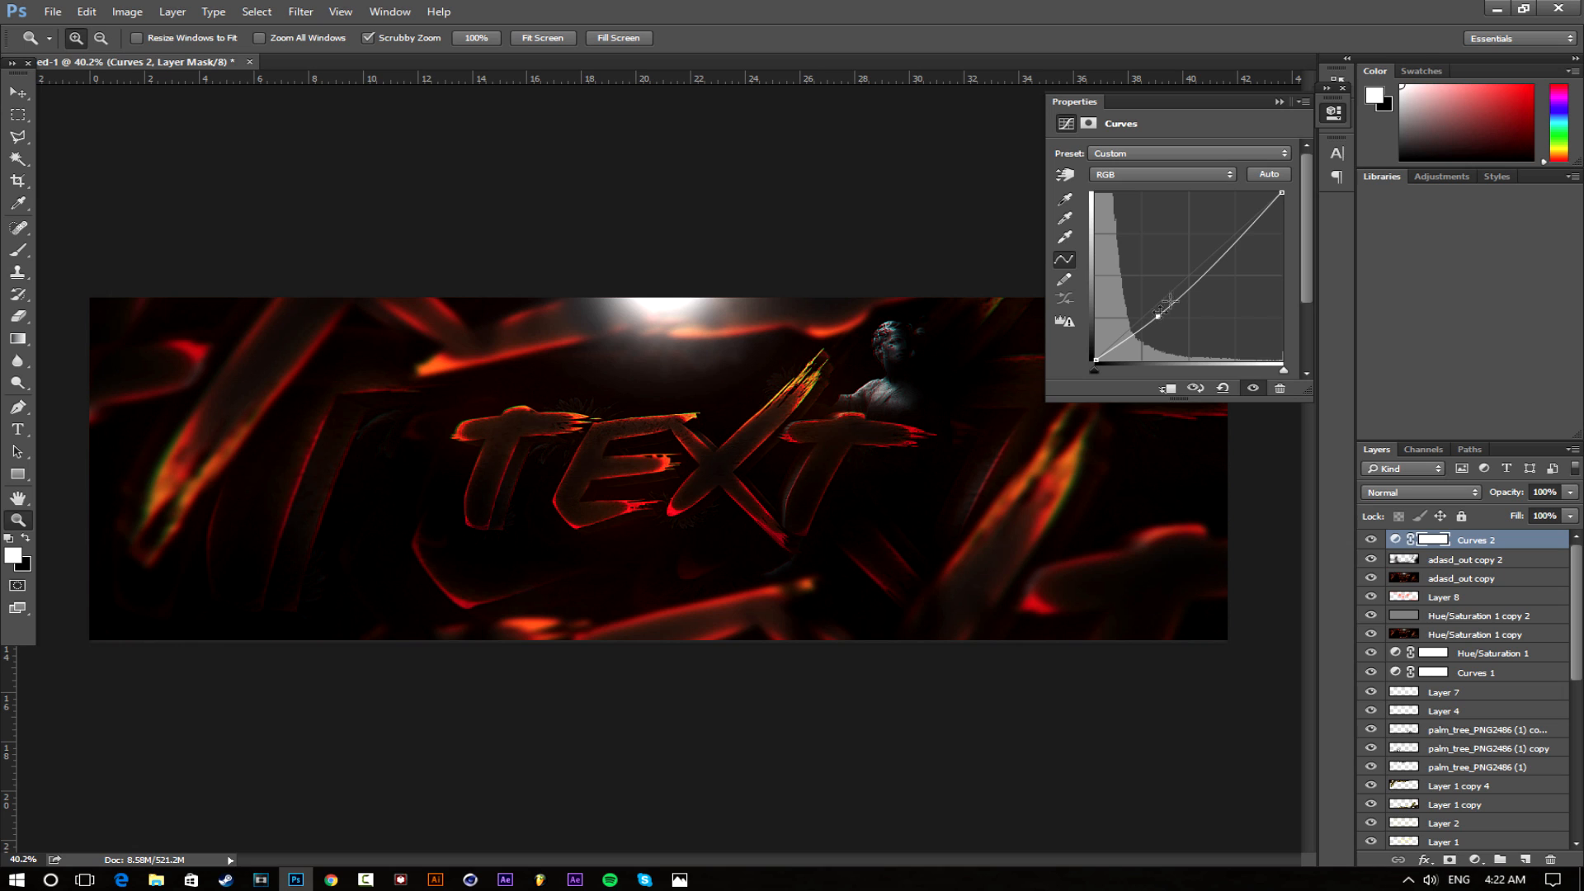
click(1335, 112)
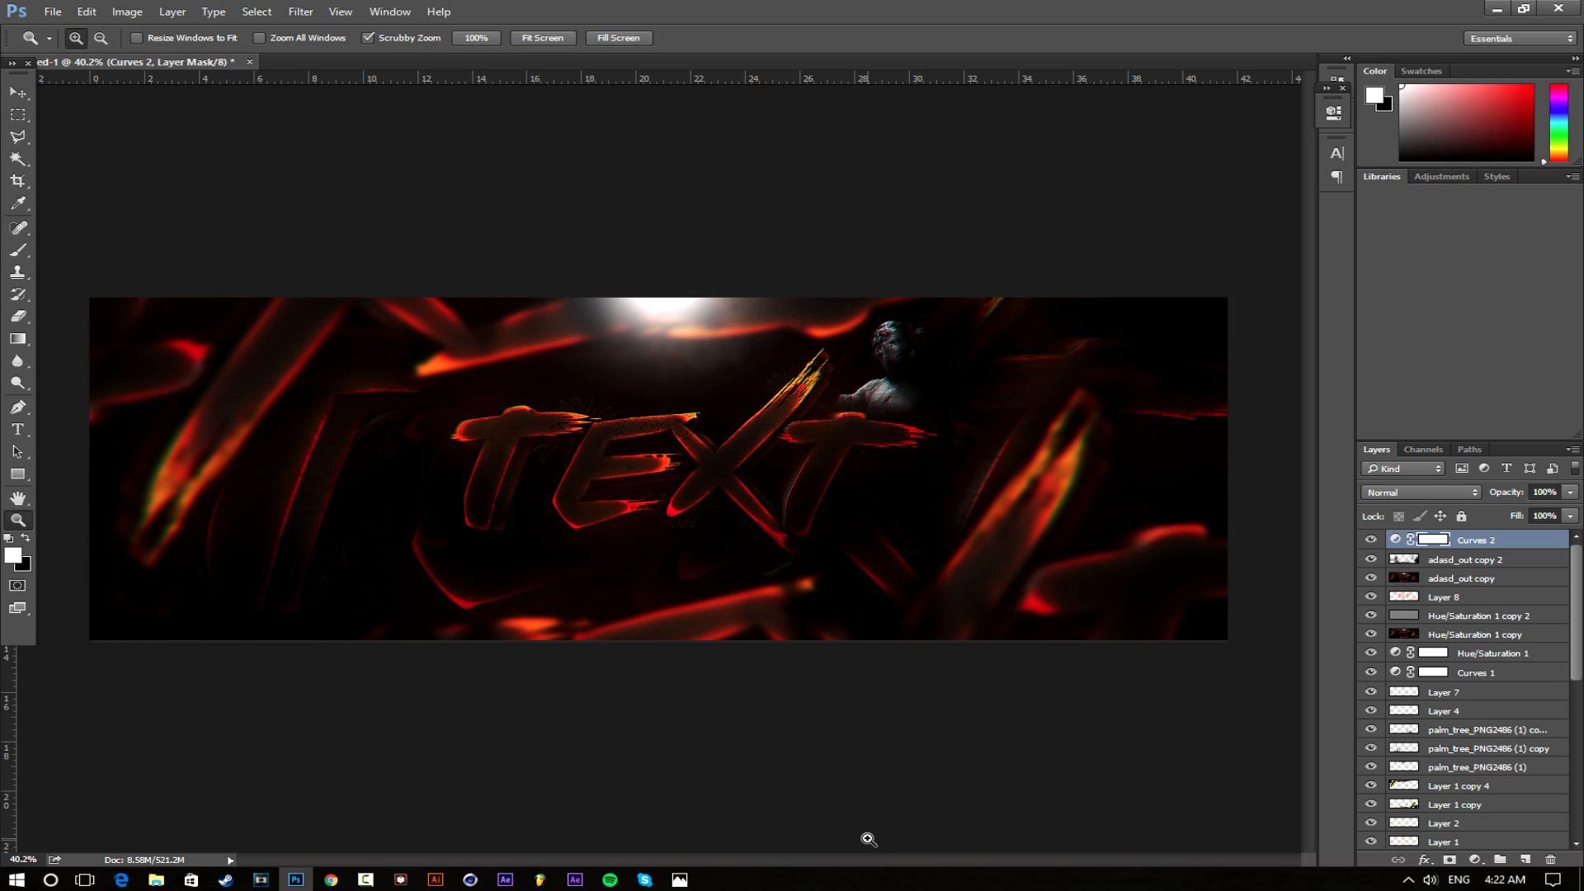
click(365, 880)
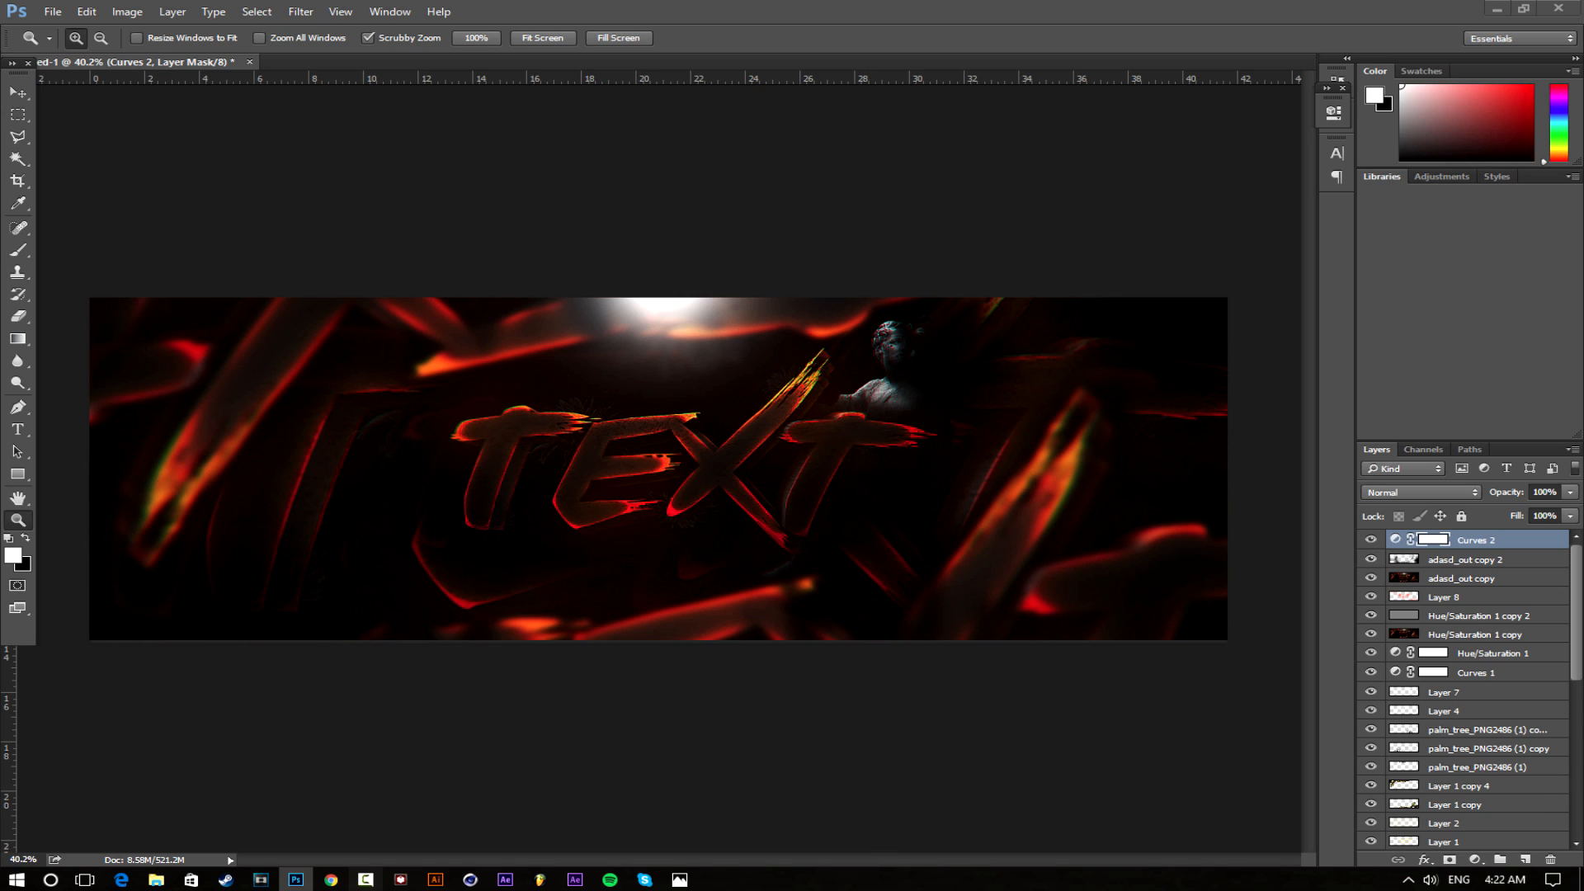